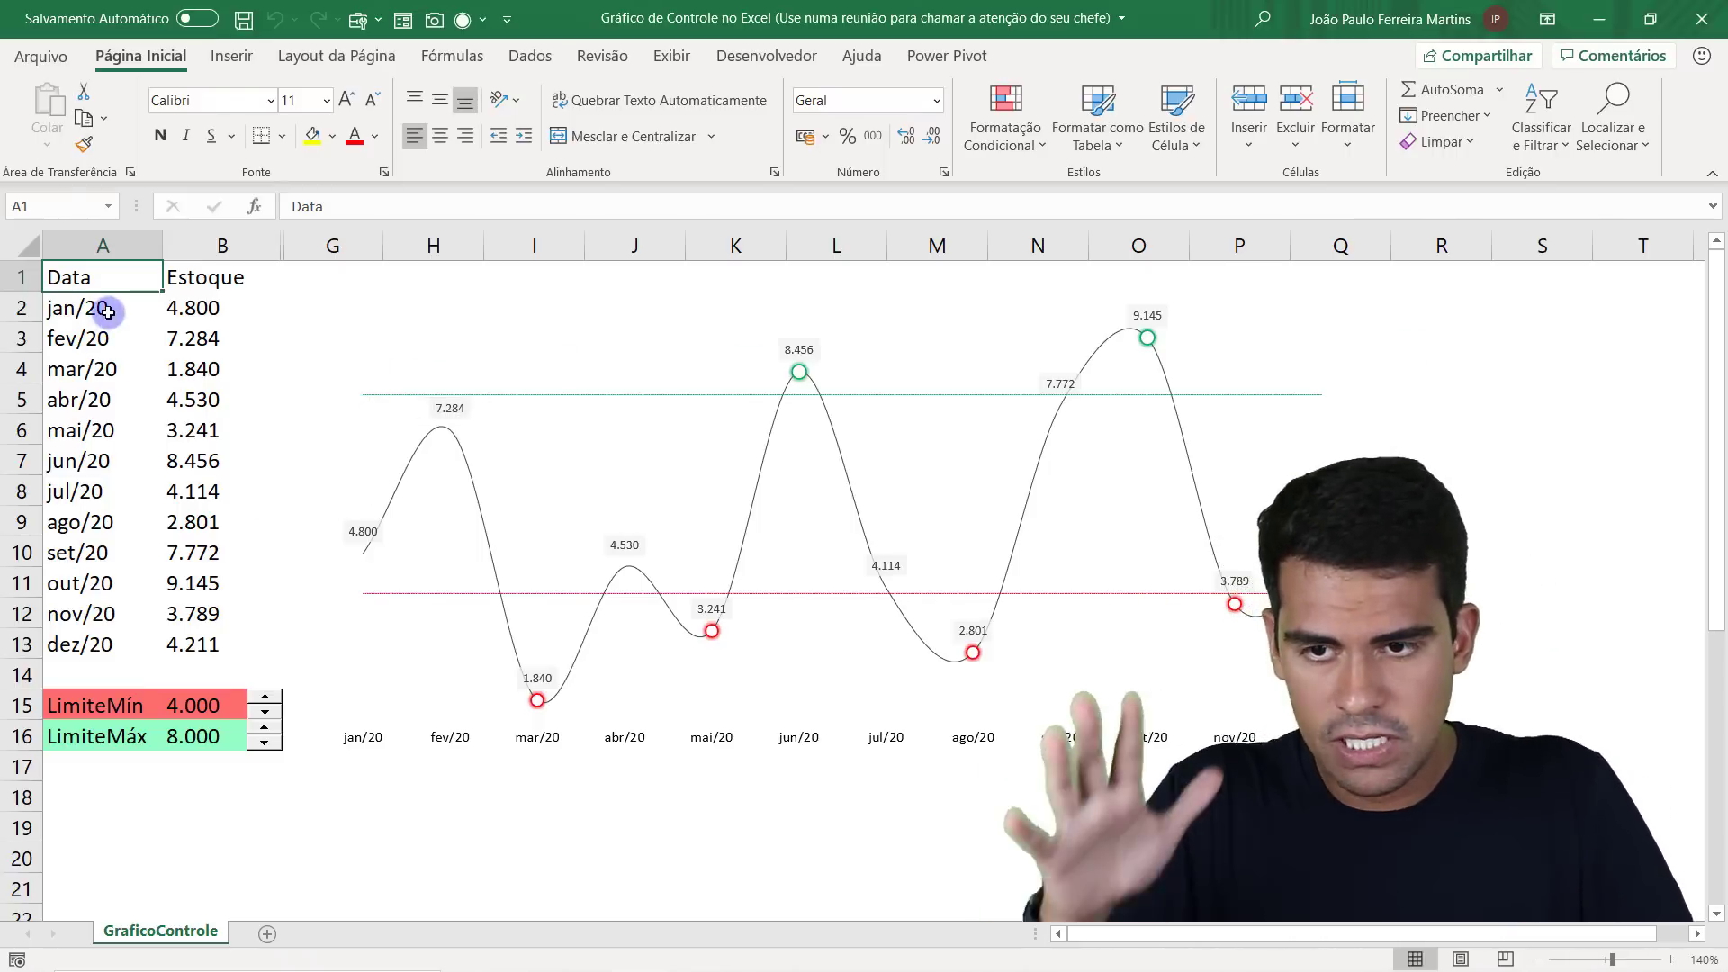
# Look over the monthly stock values from jan/20 down to December.
pyautogui.moveTo(189, 307); pyautogui.dragTo(216, 645)
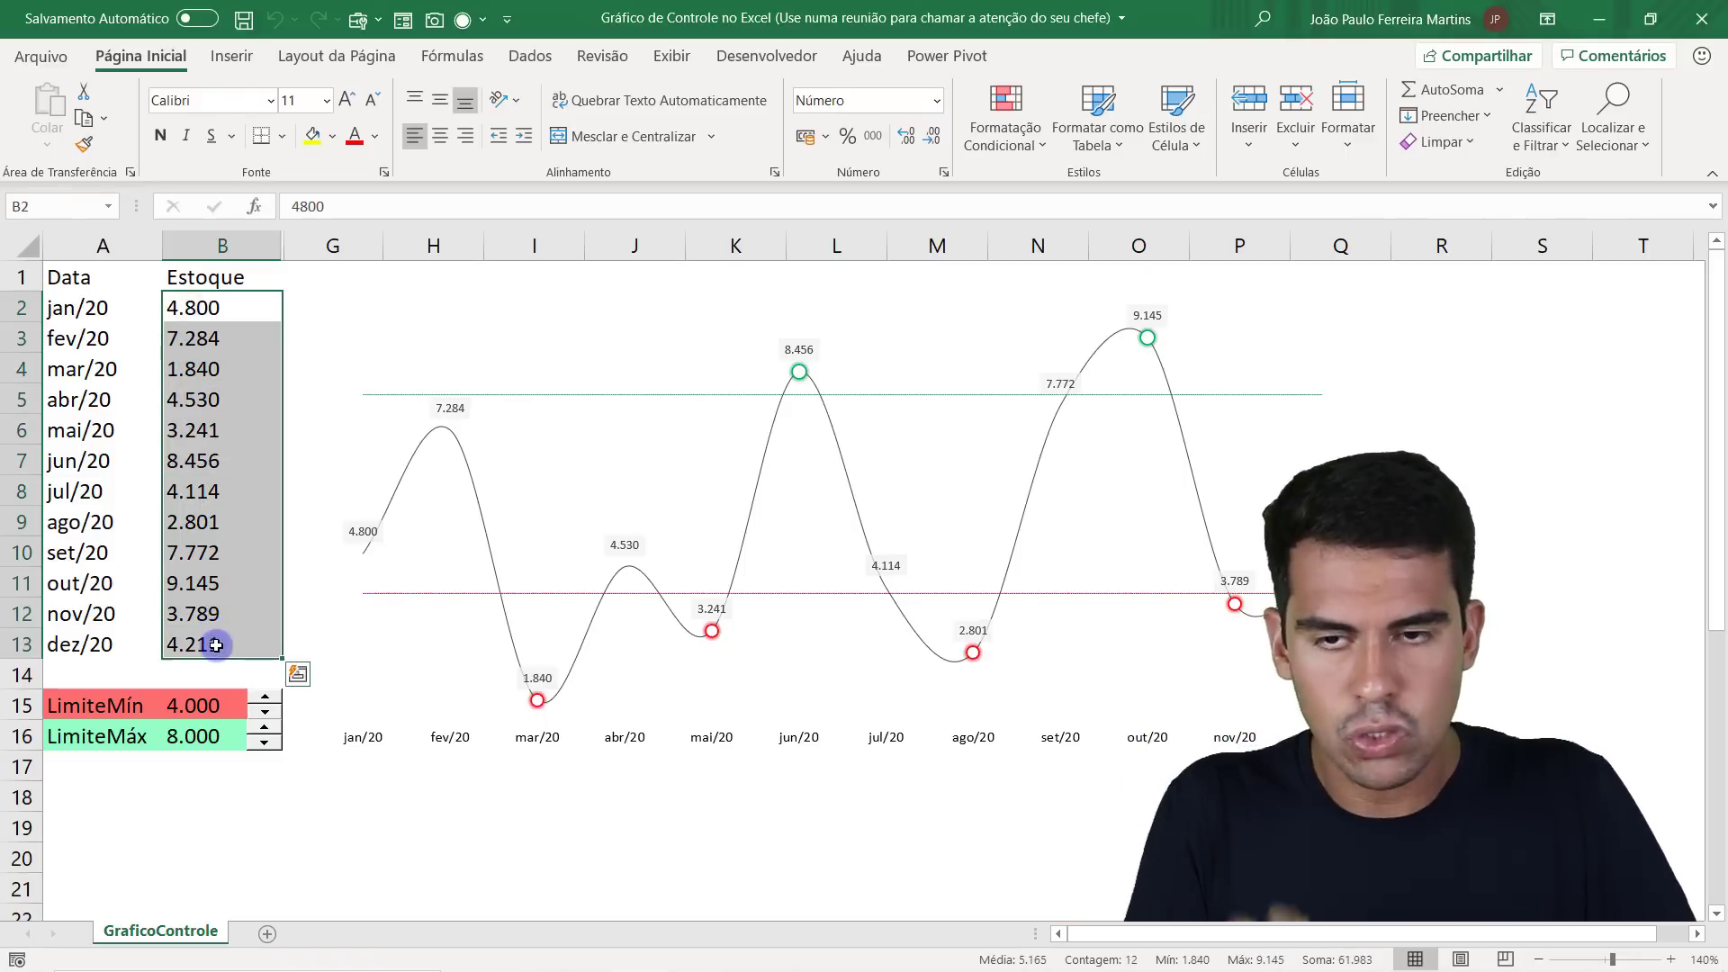
pyautogui.press('Return')
pyautogui.press('Return')
pyautogui.press('Return')
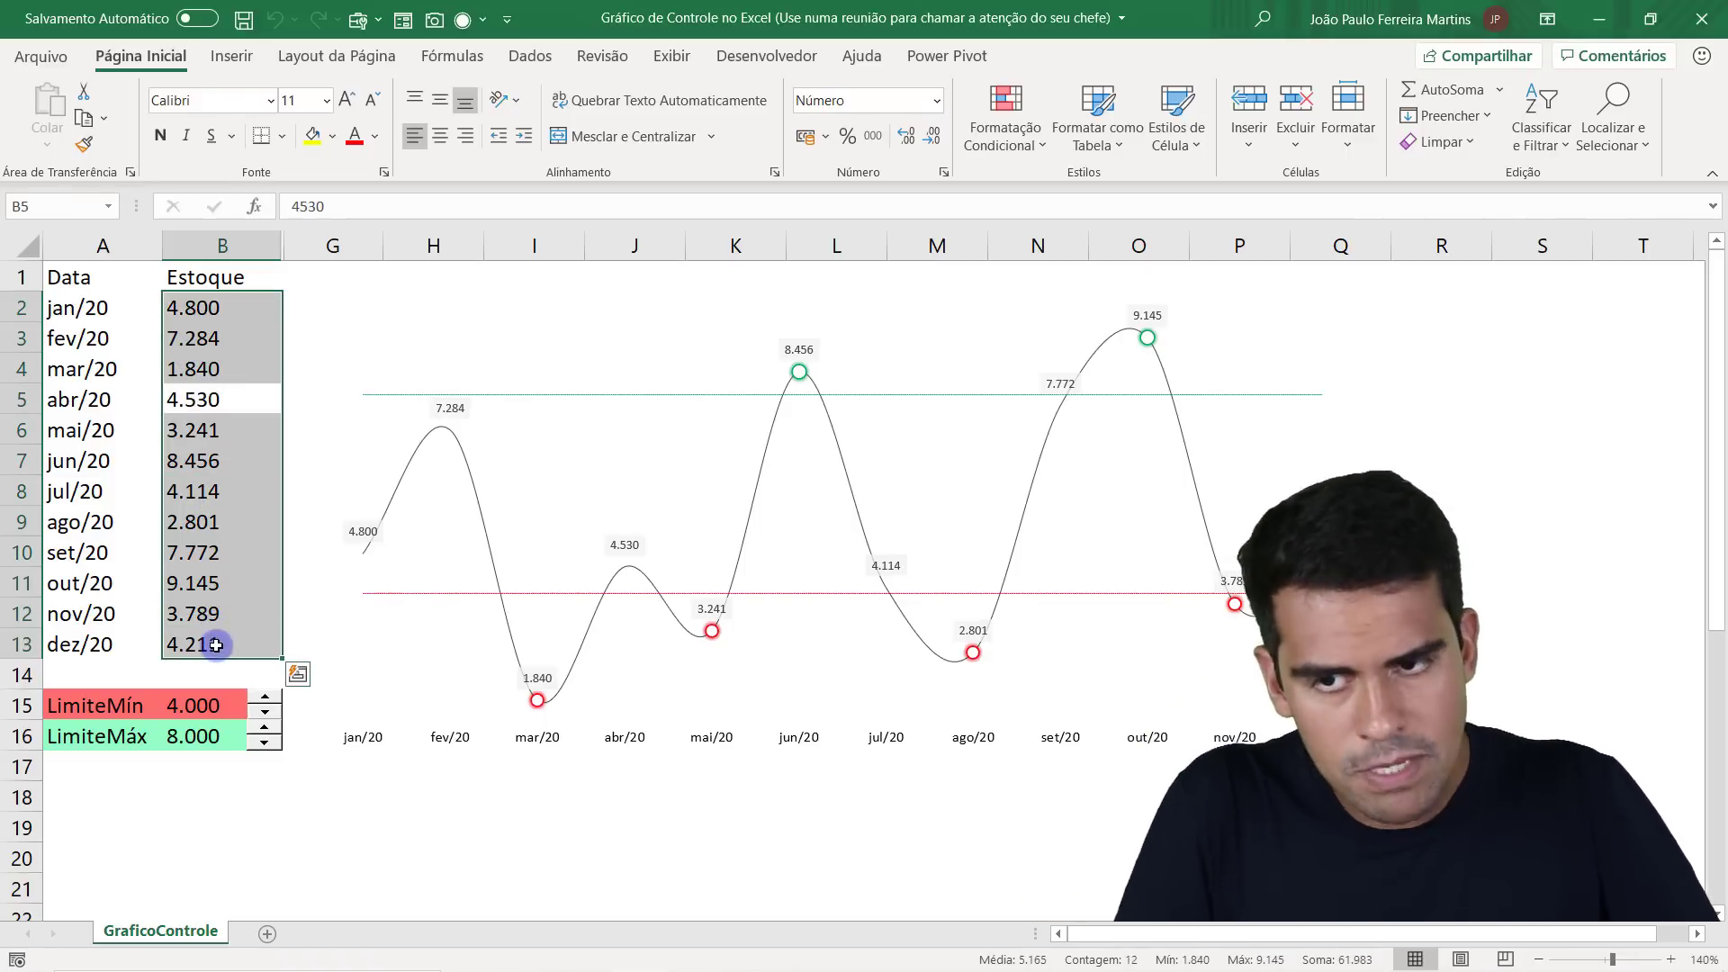
pyautogui.press('Return')
pyautogui.press('Return')
pyautogui.press('Return')
pyautogui.press('Return')
pyautogui.press('Return')
pyautogui.press('Return')
pyautogui.press('Return')
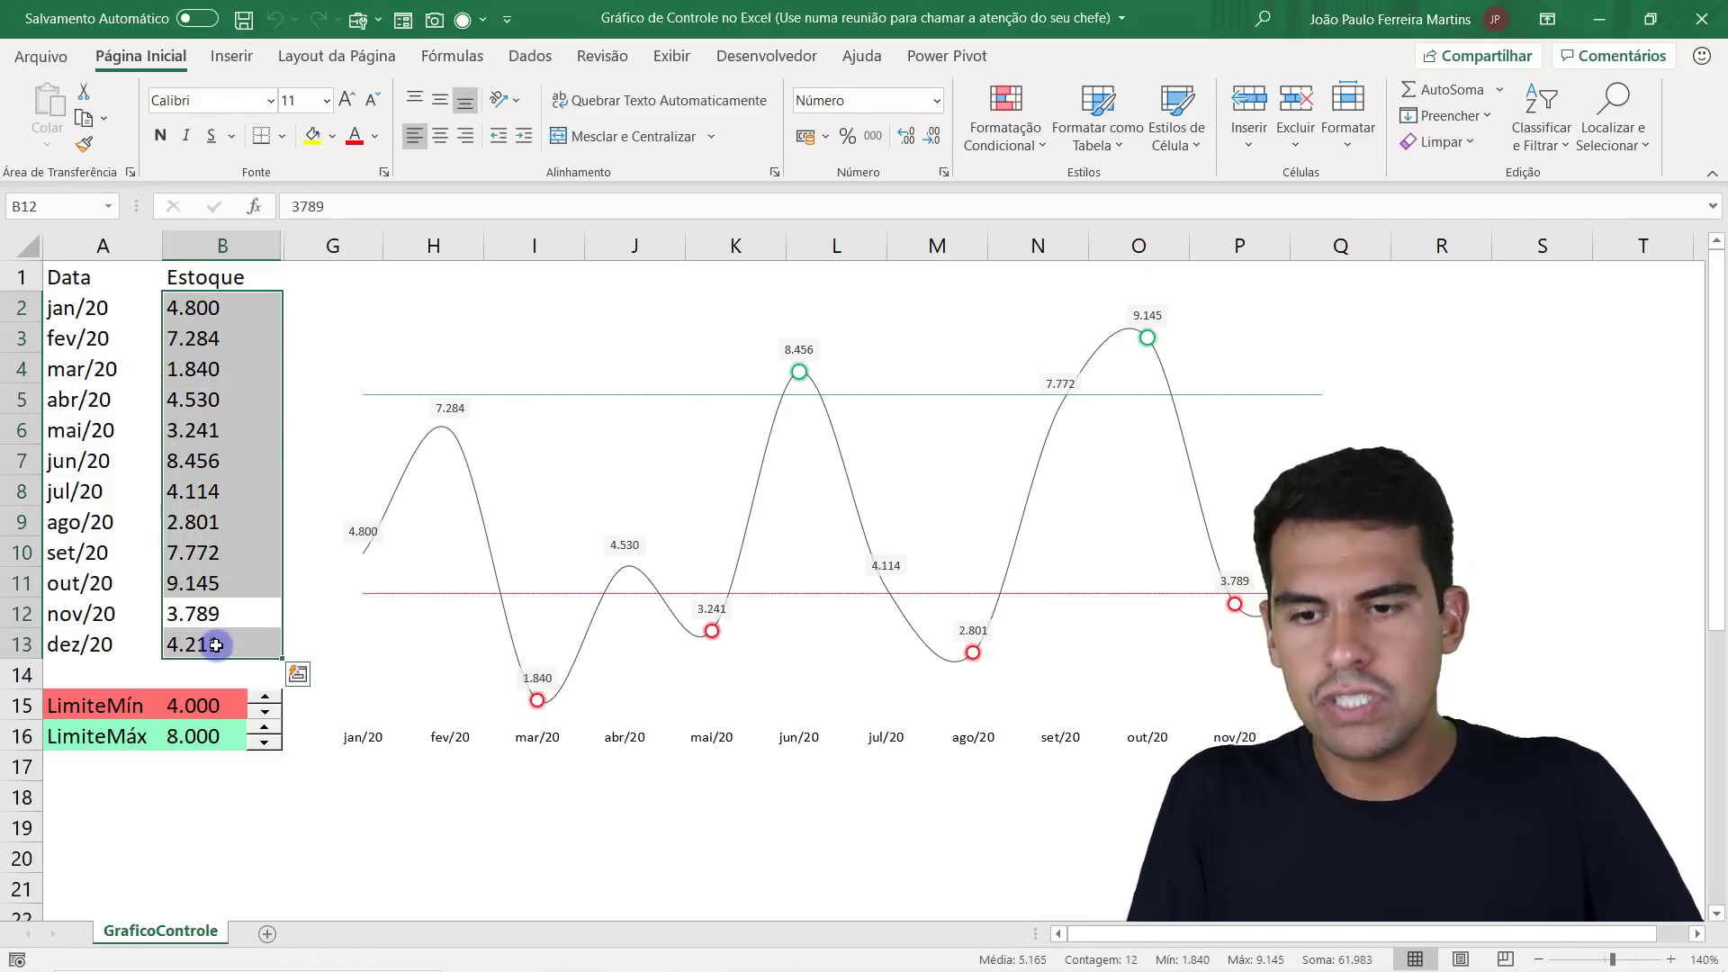
pyautogui.press('Return')
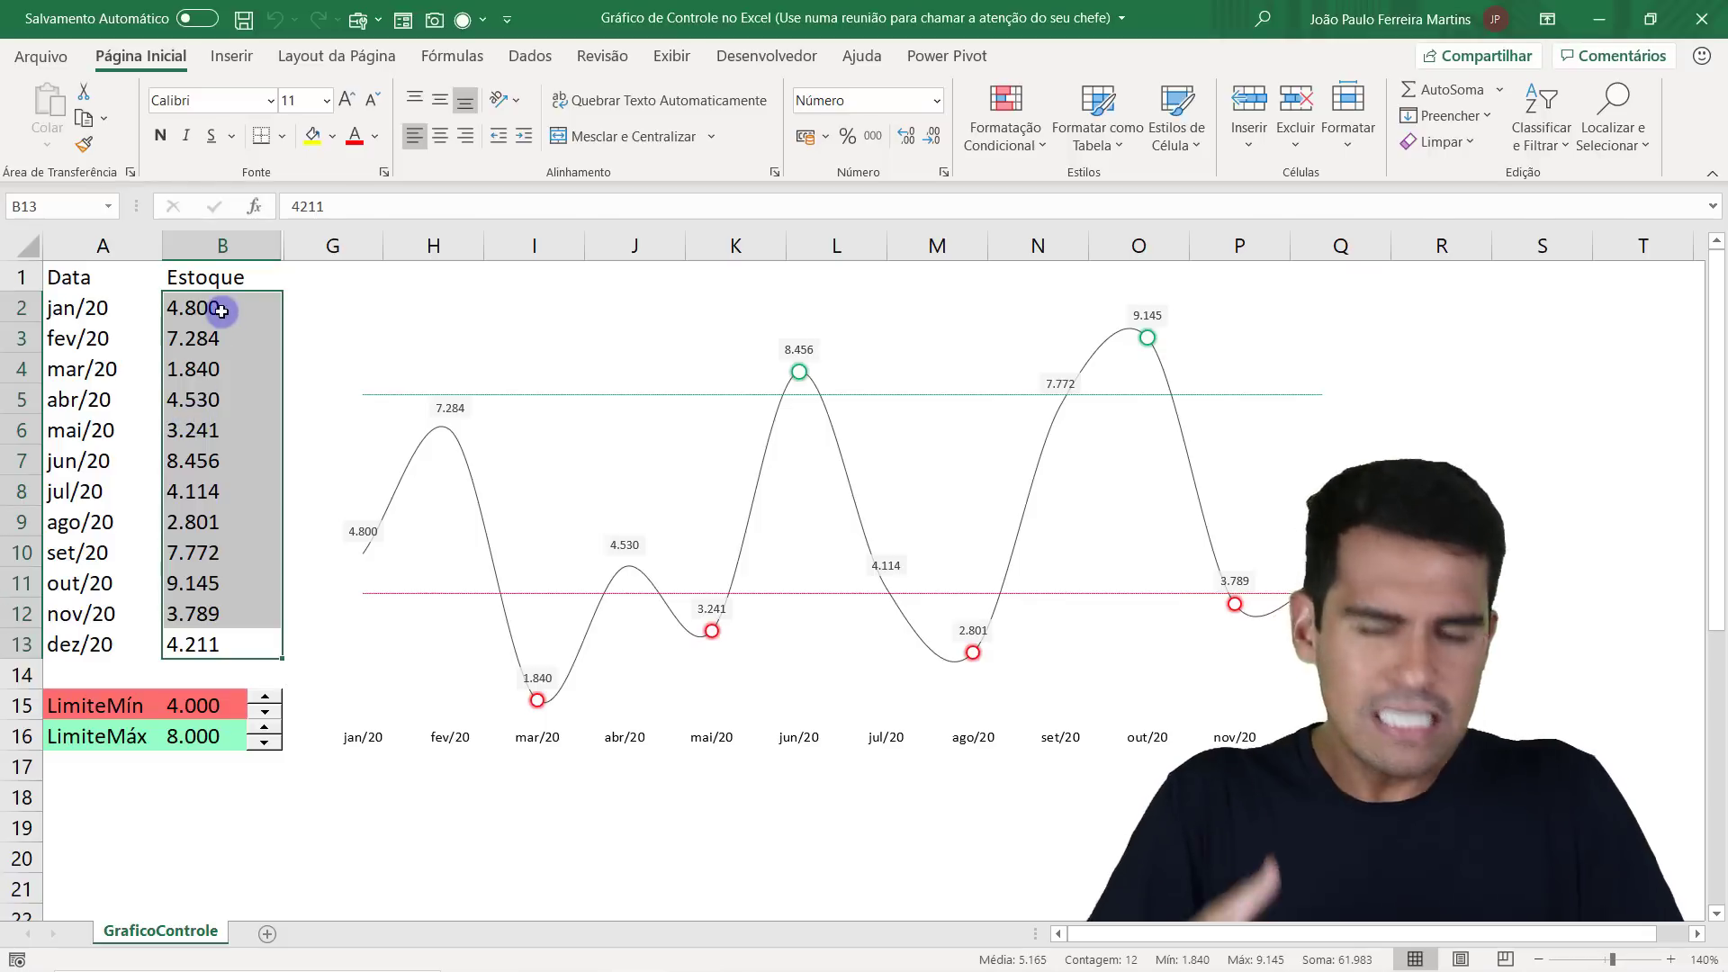
pyautogui.click(220, 311)
pyautogui.click(91, 283)
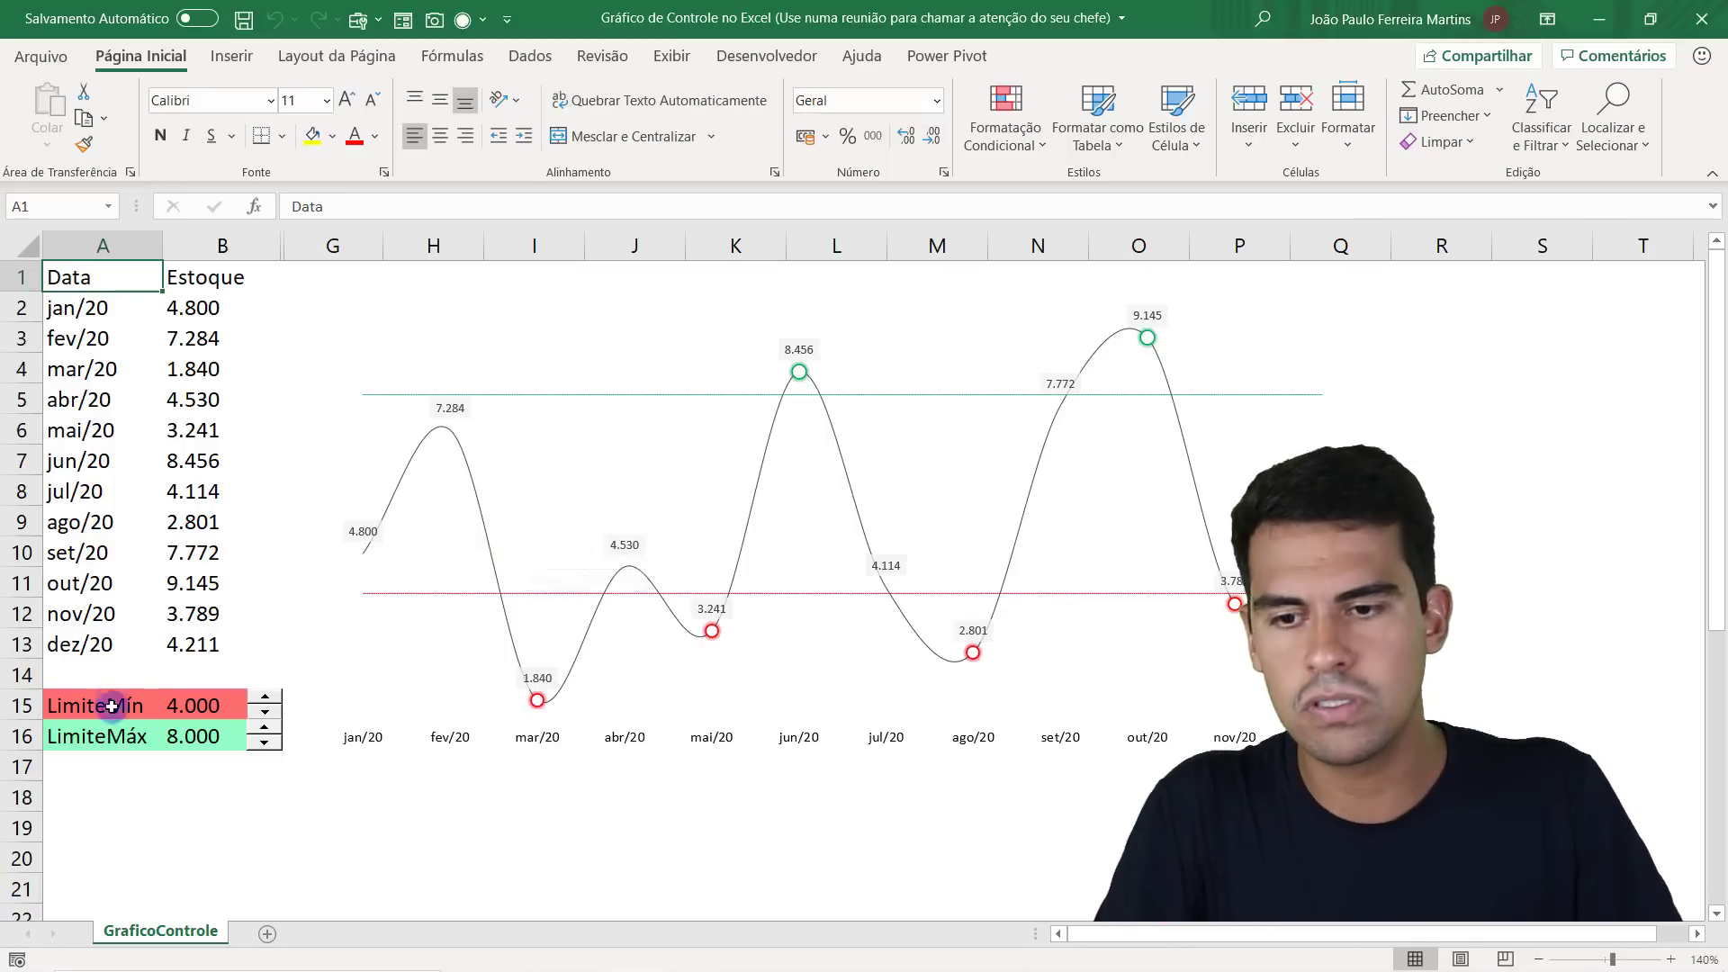
# Use the spin buttons to drop LimiteMín to 3.000 and try lowering LimiteMáx toward 7.000.
pyautogui.click(197, 706)
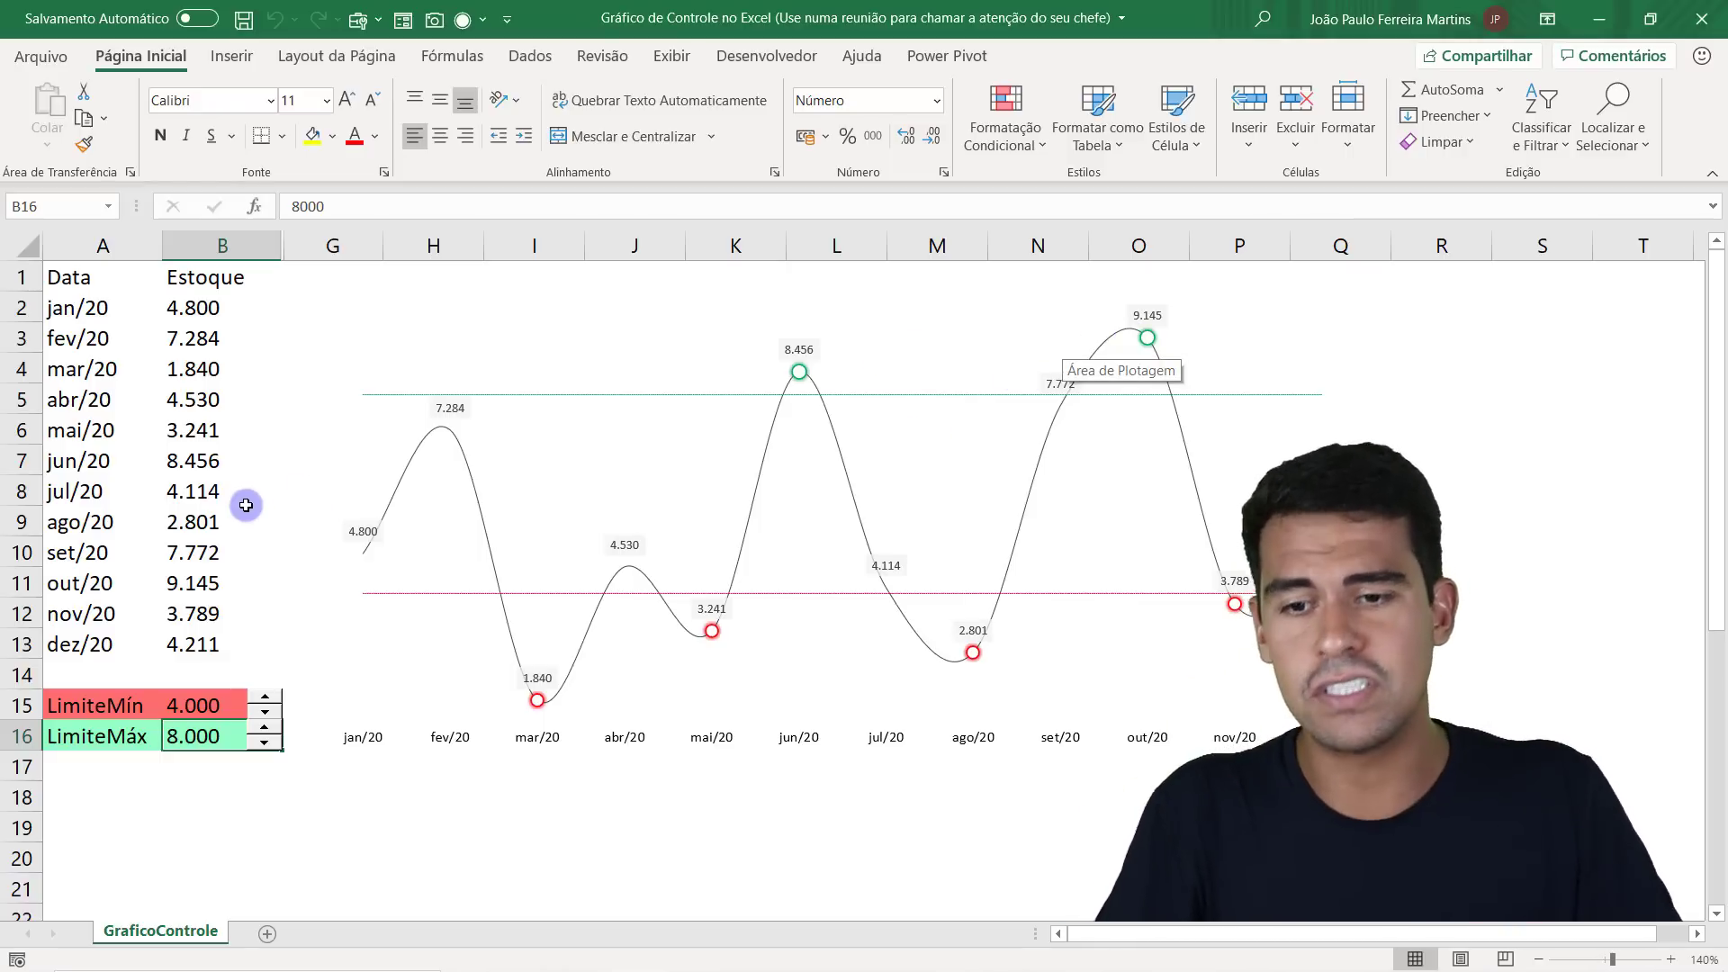
pyautogui.click(209, 705)
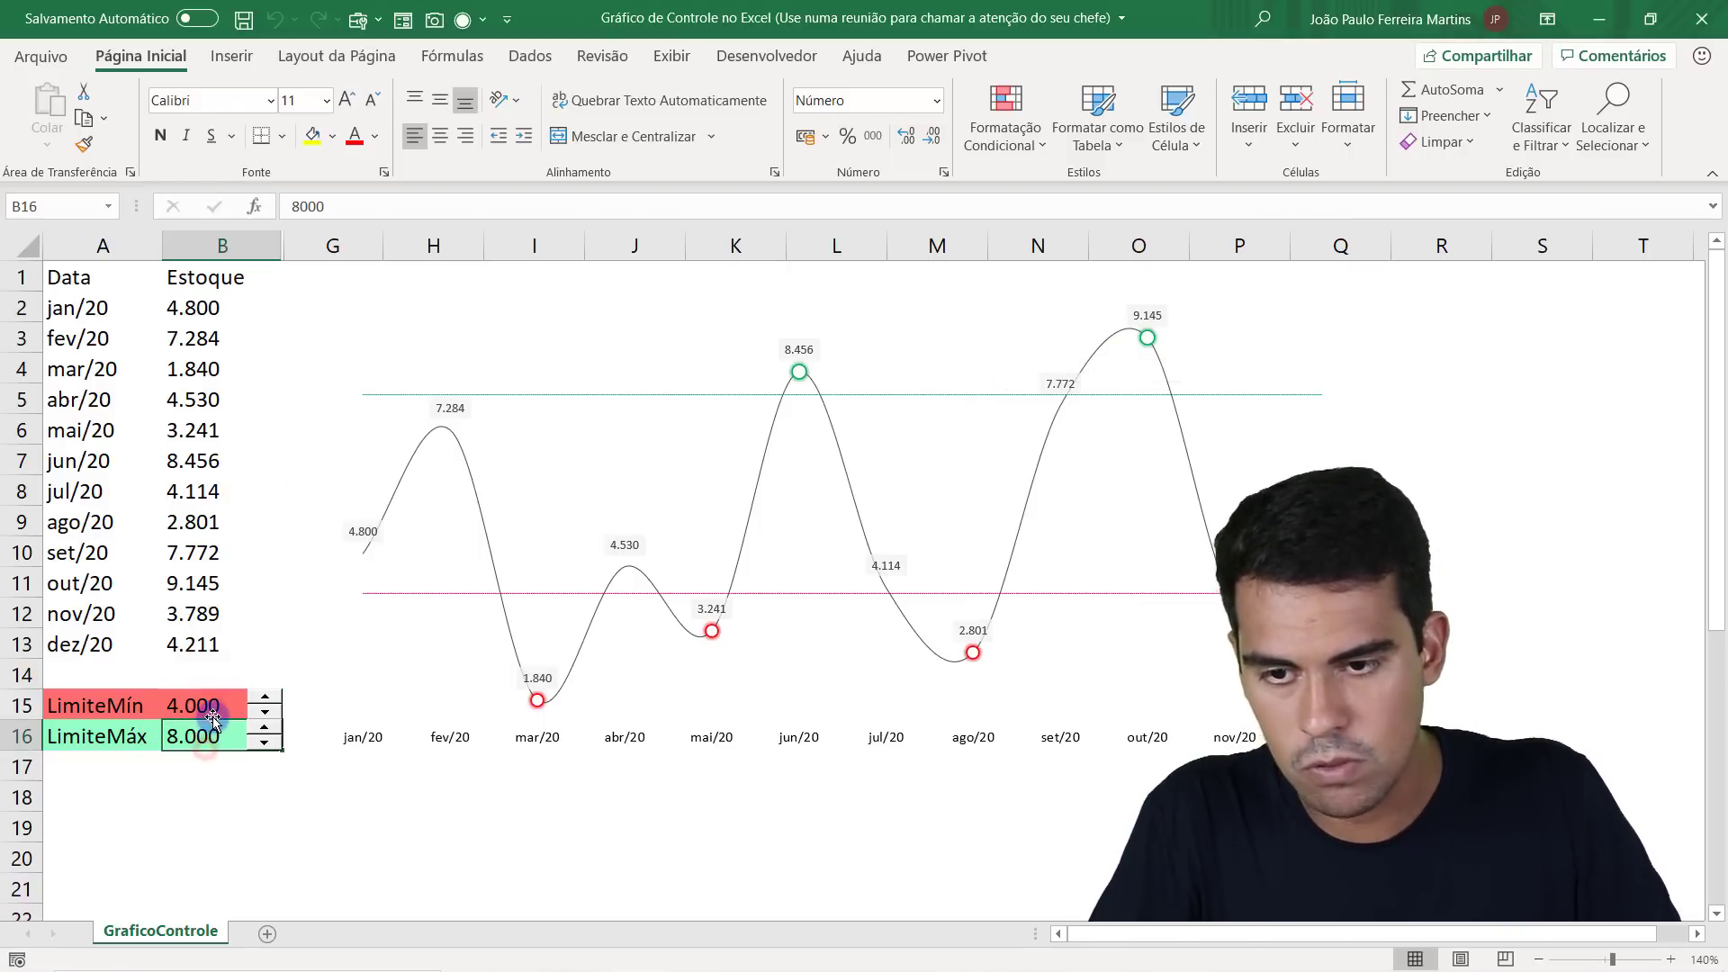
pyautogui.click(221, 702)
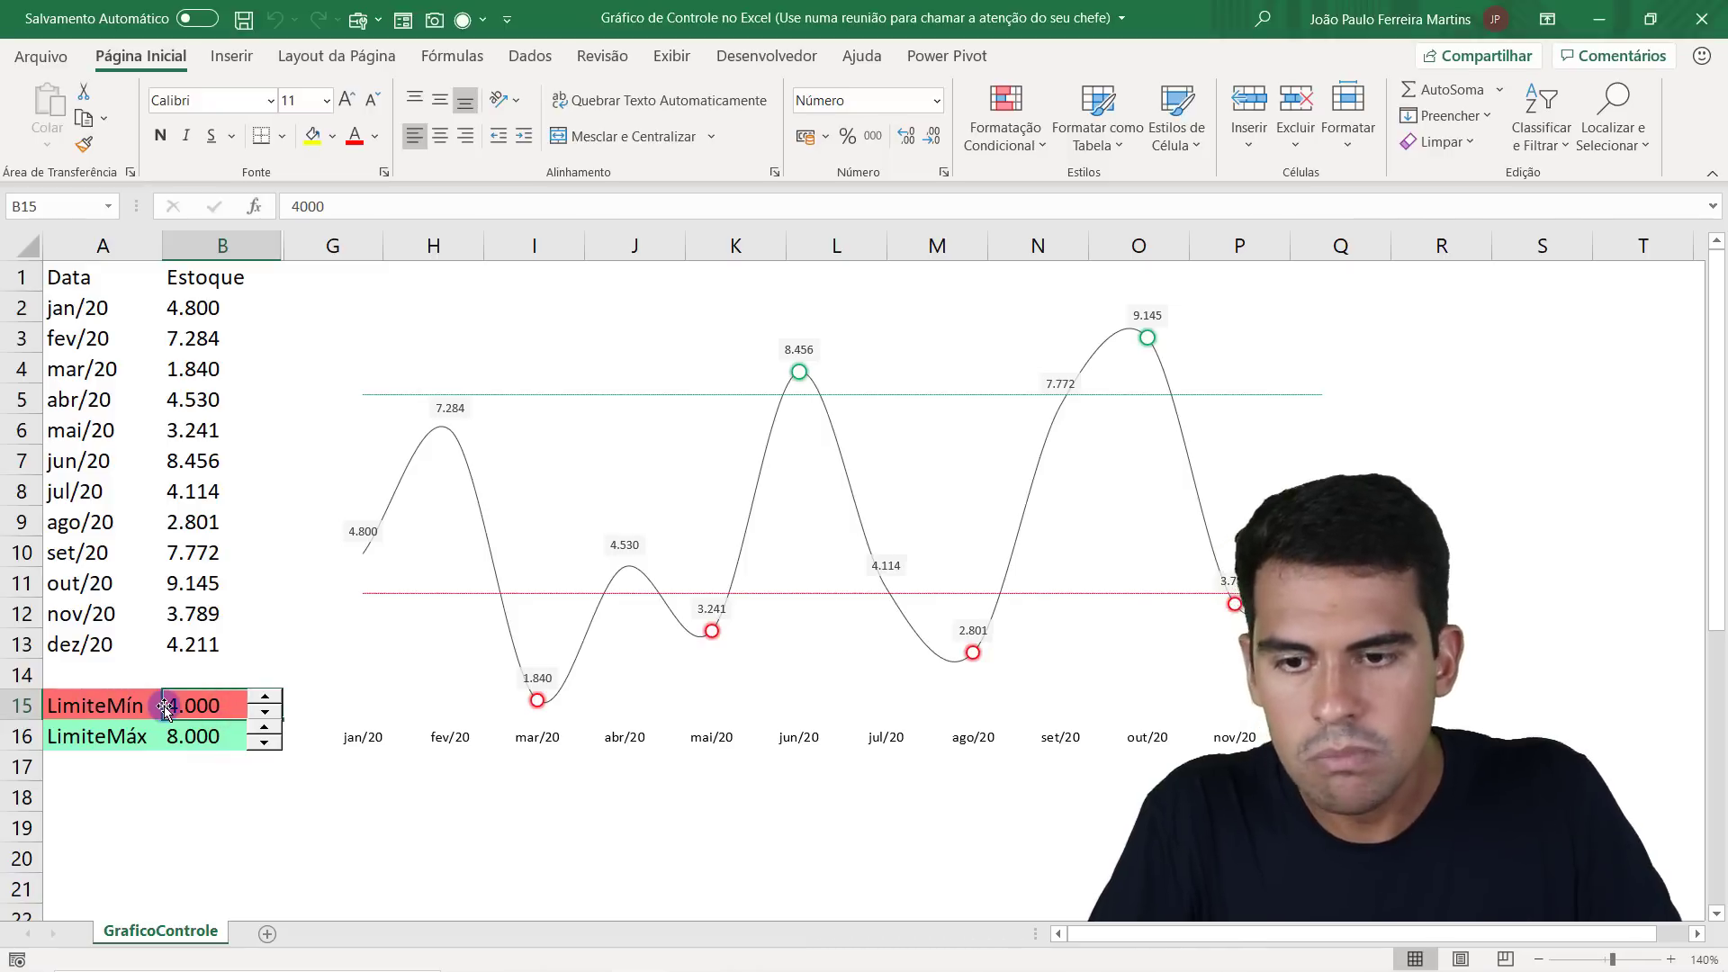
pyautogui.click(264, 717)
pyautogui.click(265, 717)
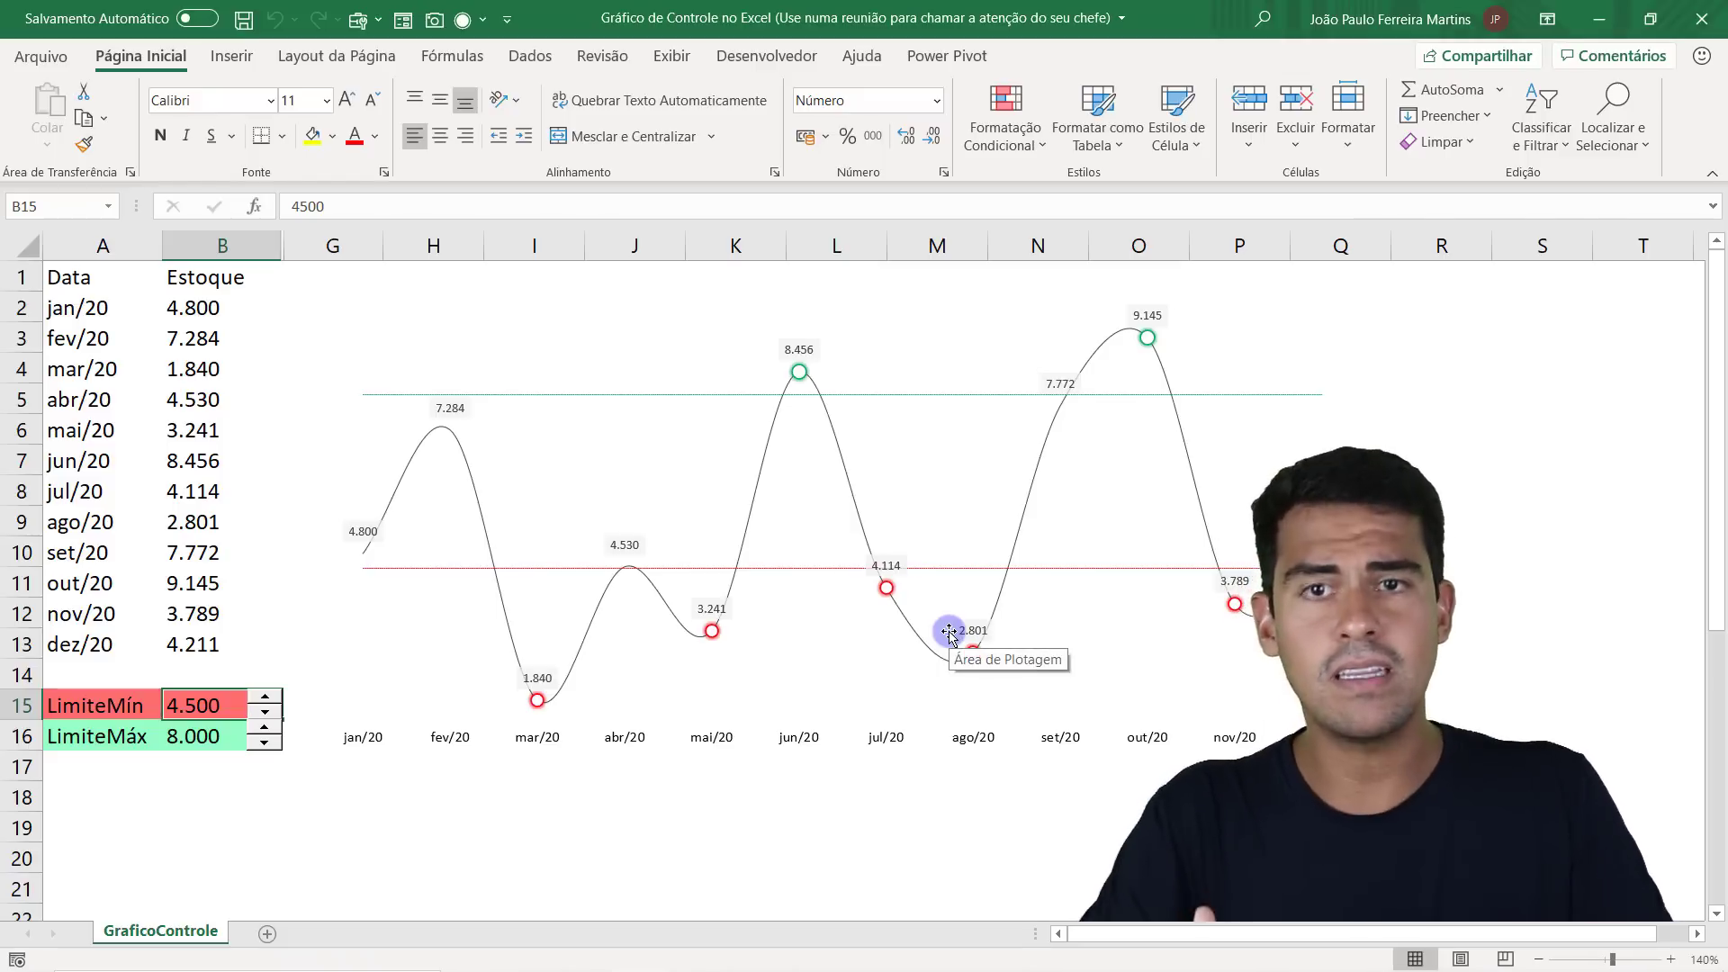
pyautogui.click(262, 744)
pyautogui.click(263, 743)
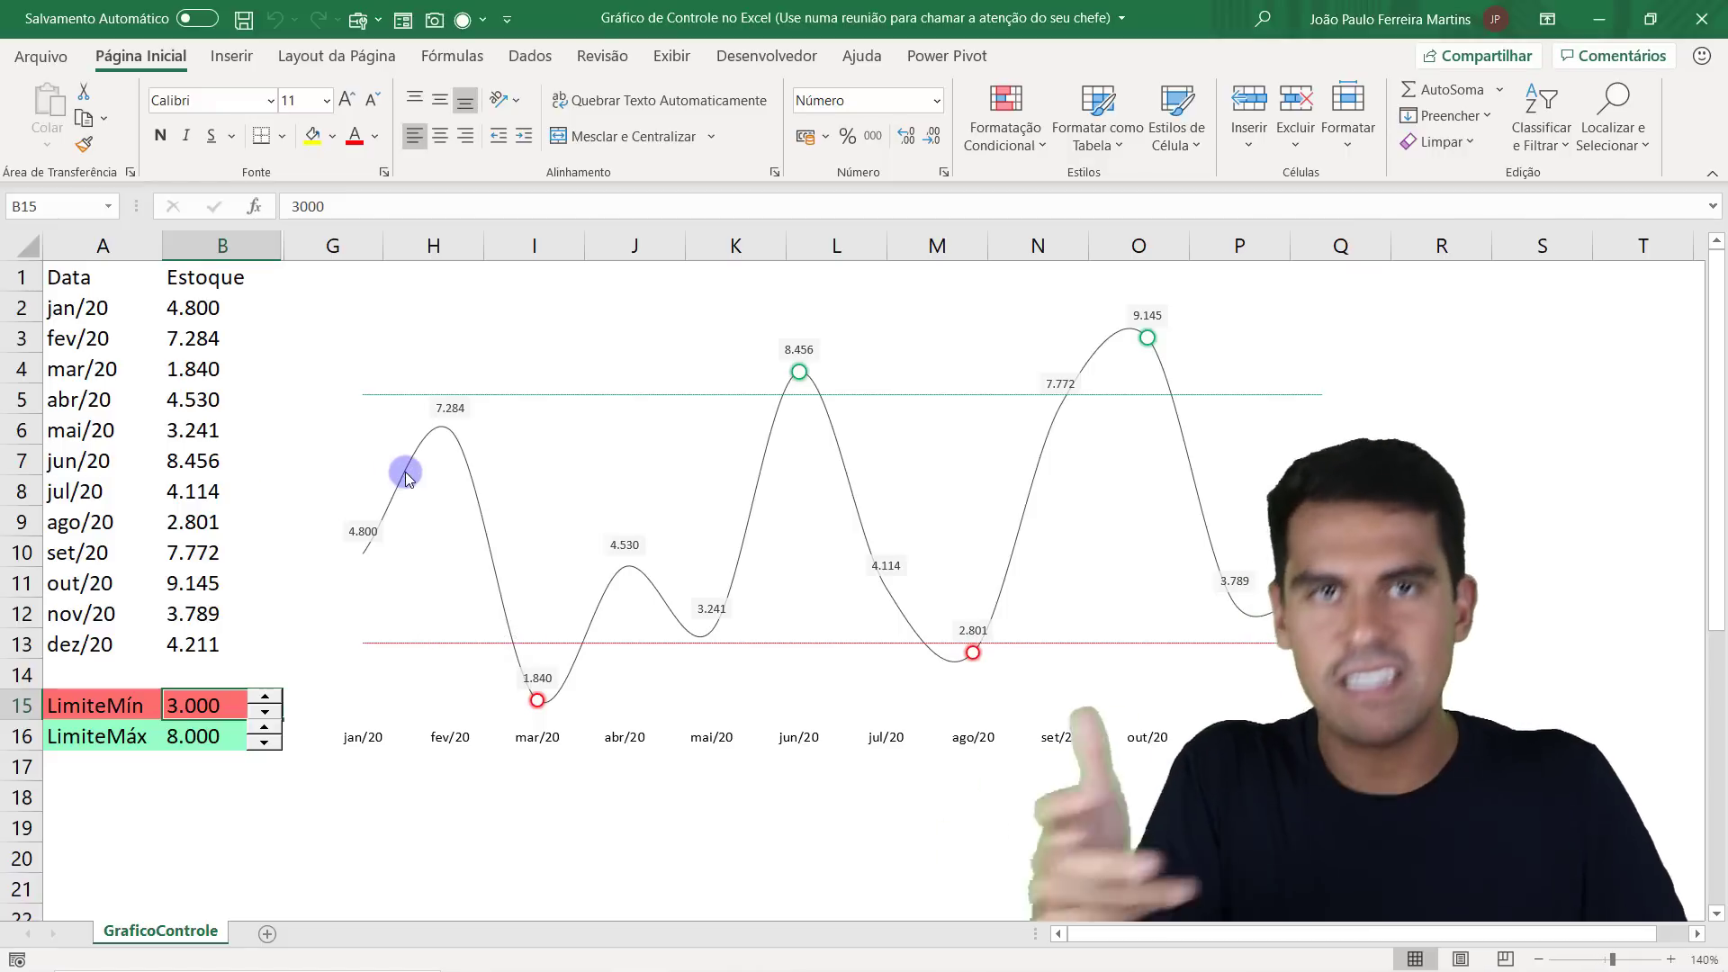
pyautogui.moveTo(675, 545)
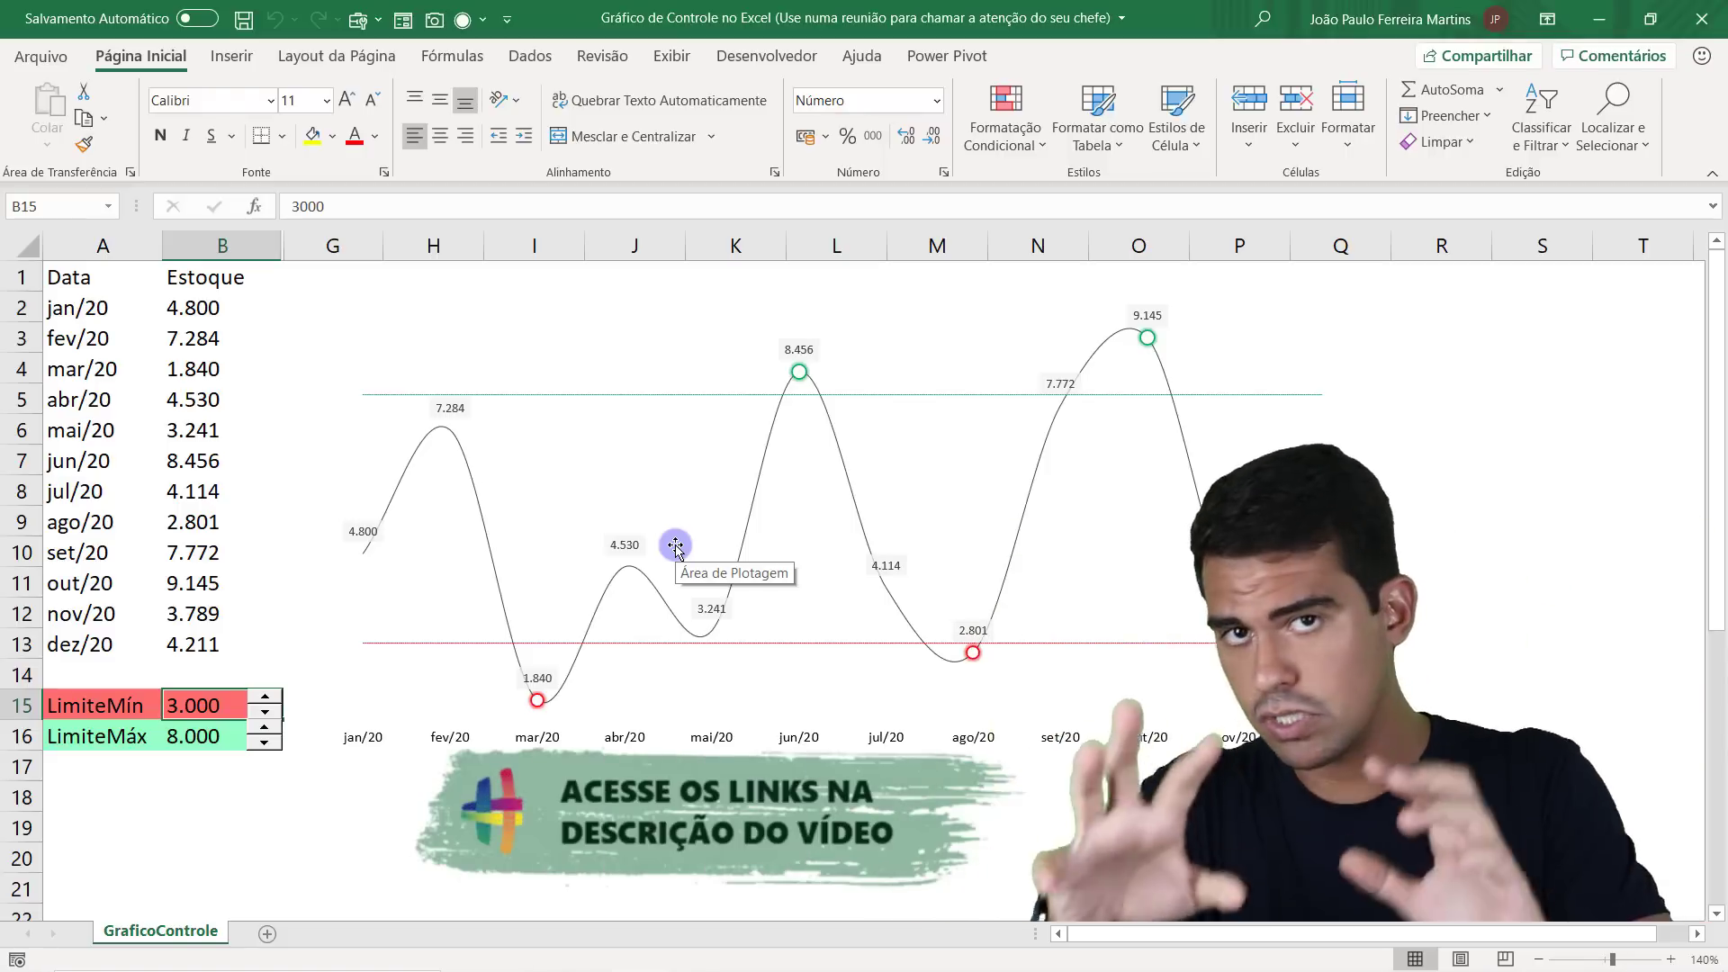
pyautogui.moveTo(333, 246); pyautogui.dragTo(222, 245)
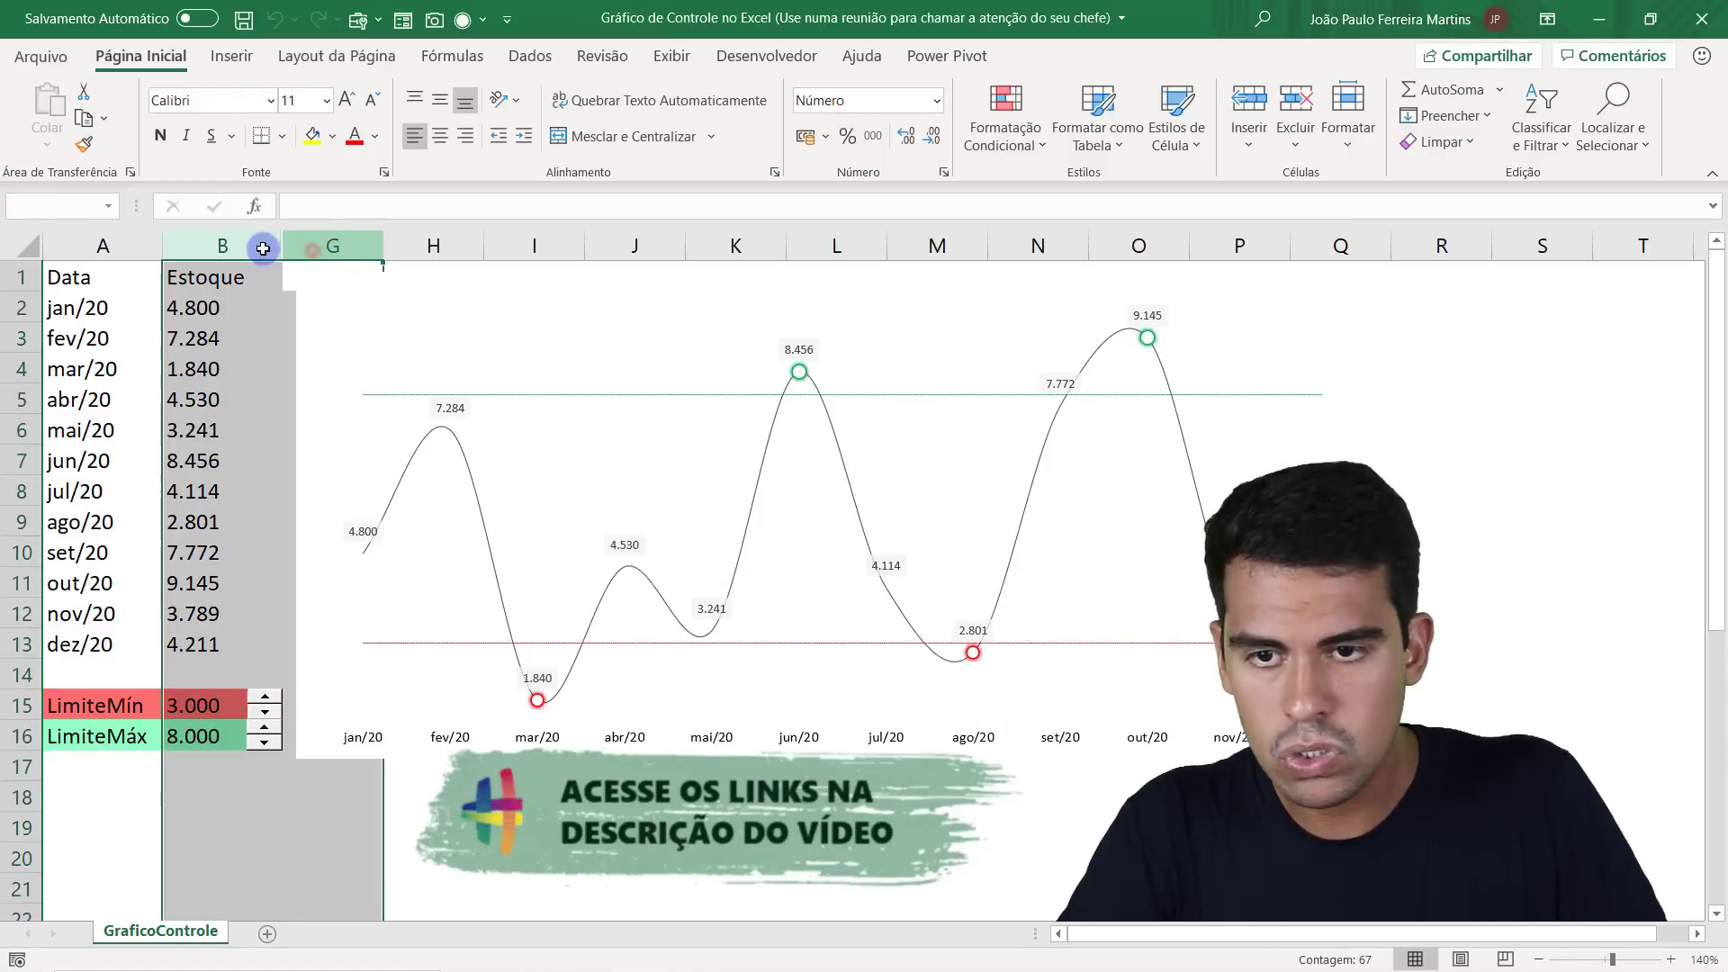
pyautogui.rightClick(268, 247)
pyautogui.click(351, 628)
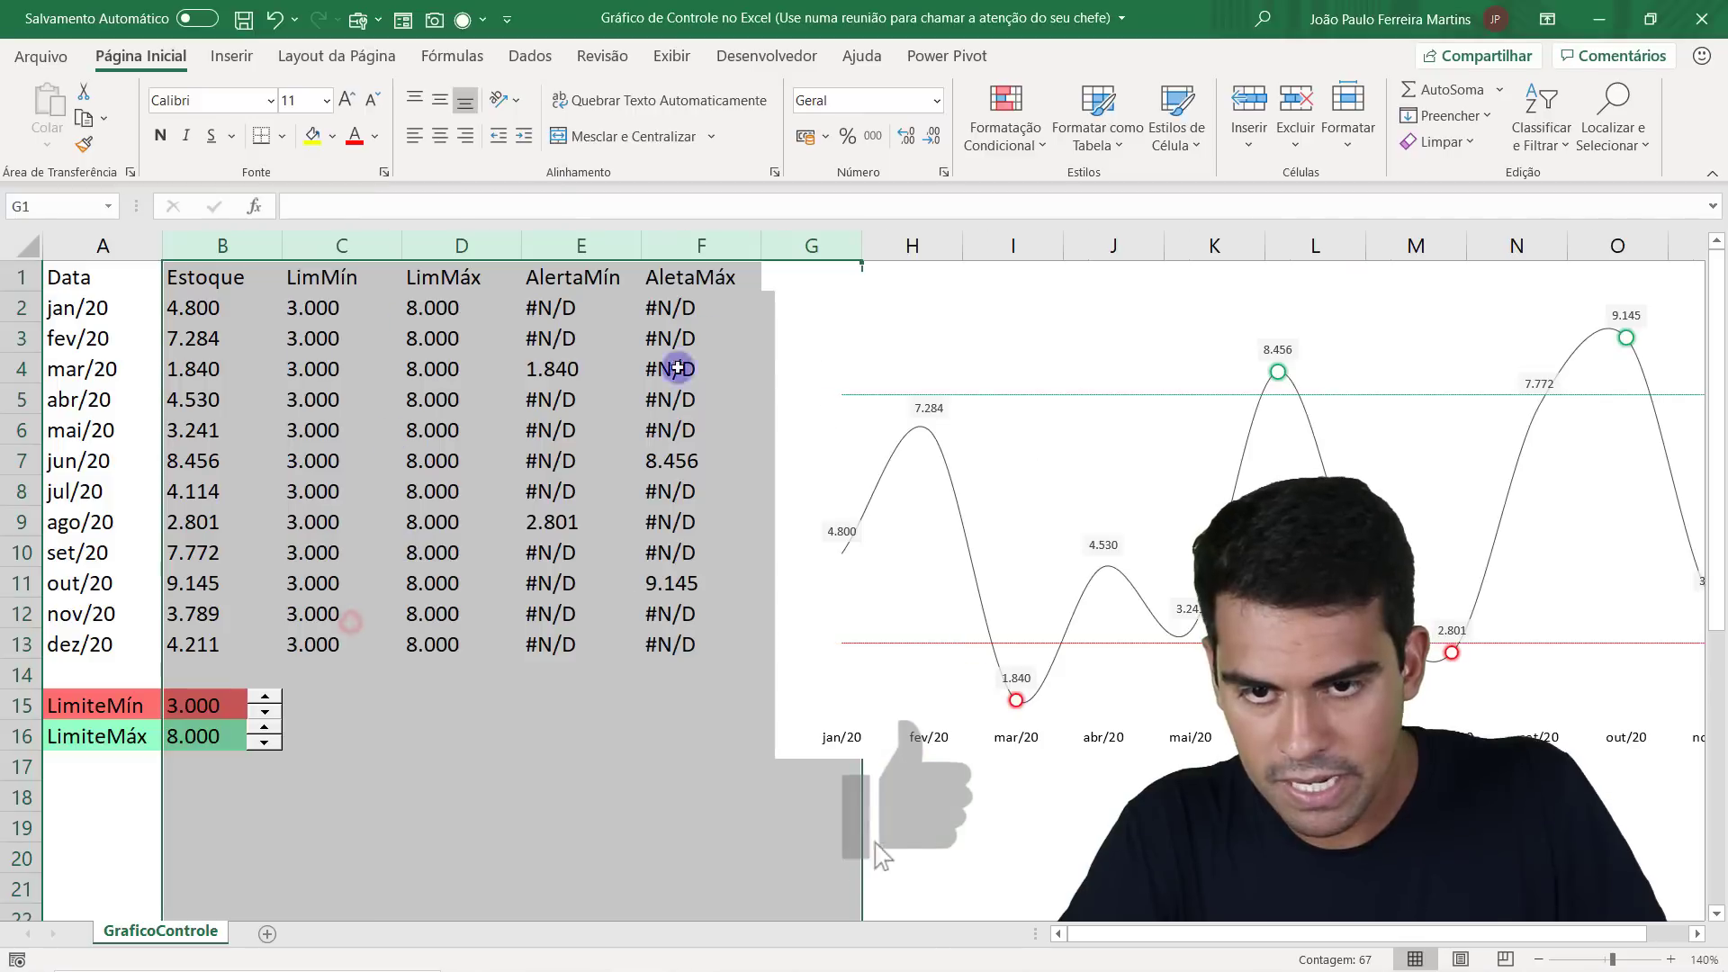
pyautogui.moveTo(699, 246); pyautogui.dragTo(347, 246)
pyautogui.rightClick(347, 246)
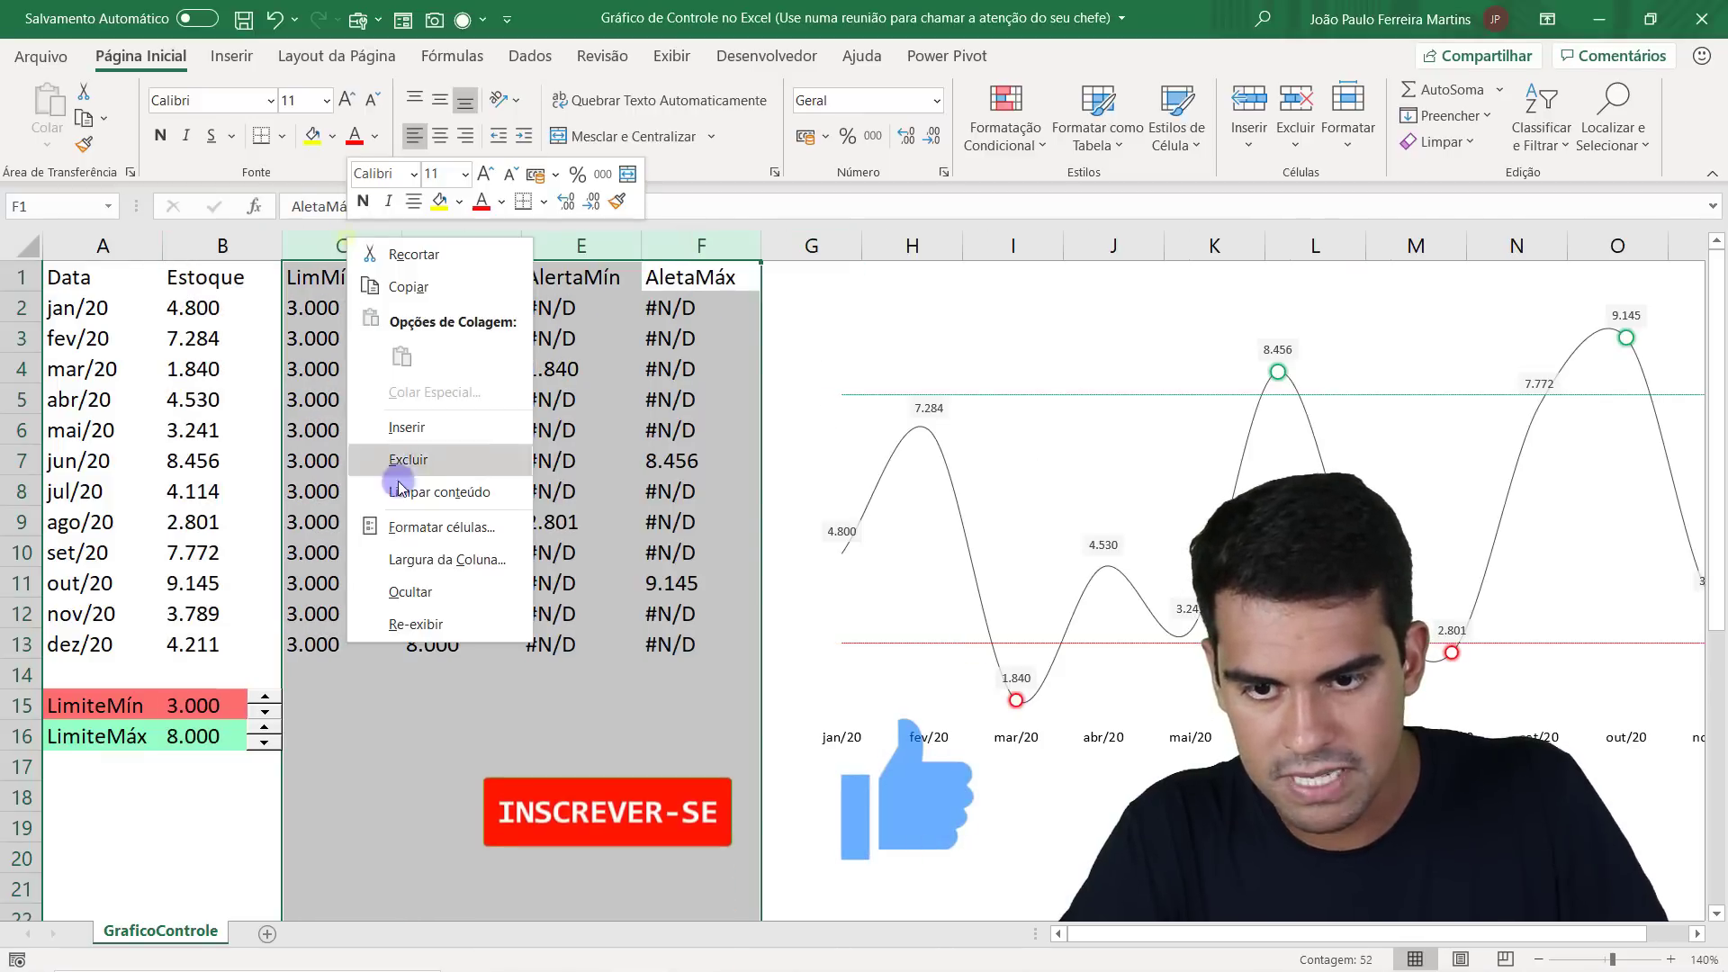
pyautogui.click(443, 598)
pyautogui.click(209, 410)
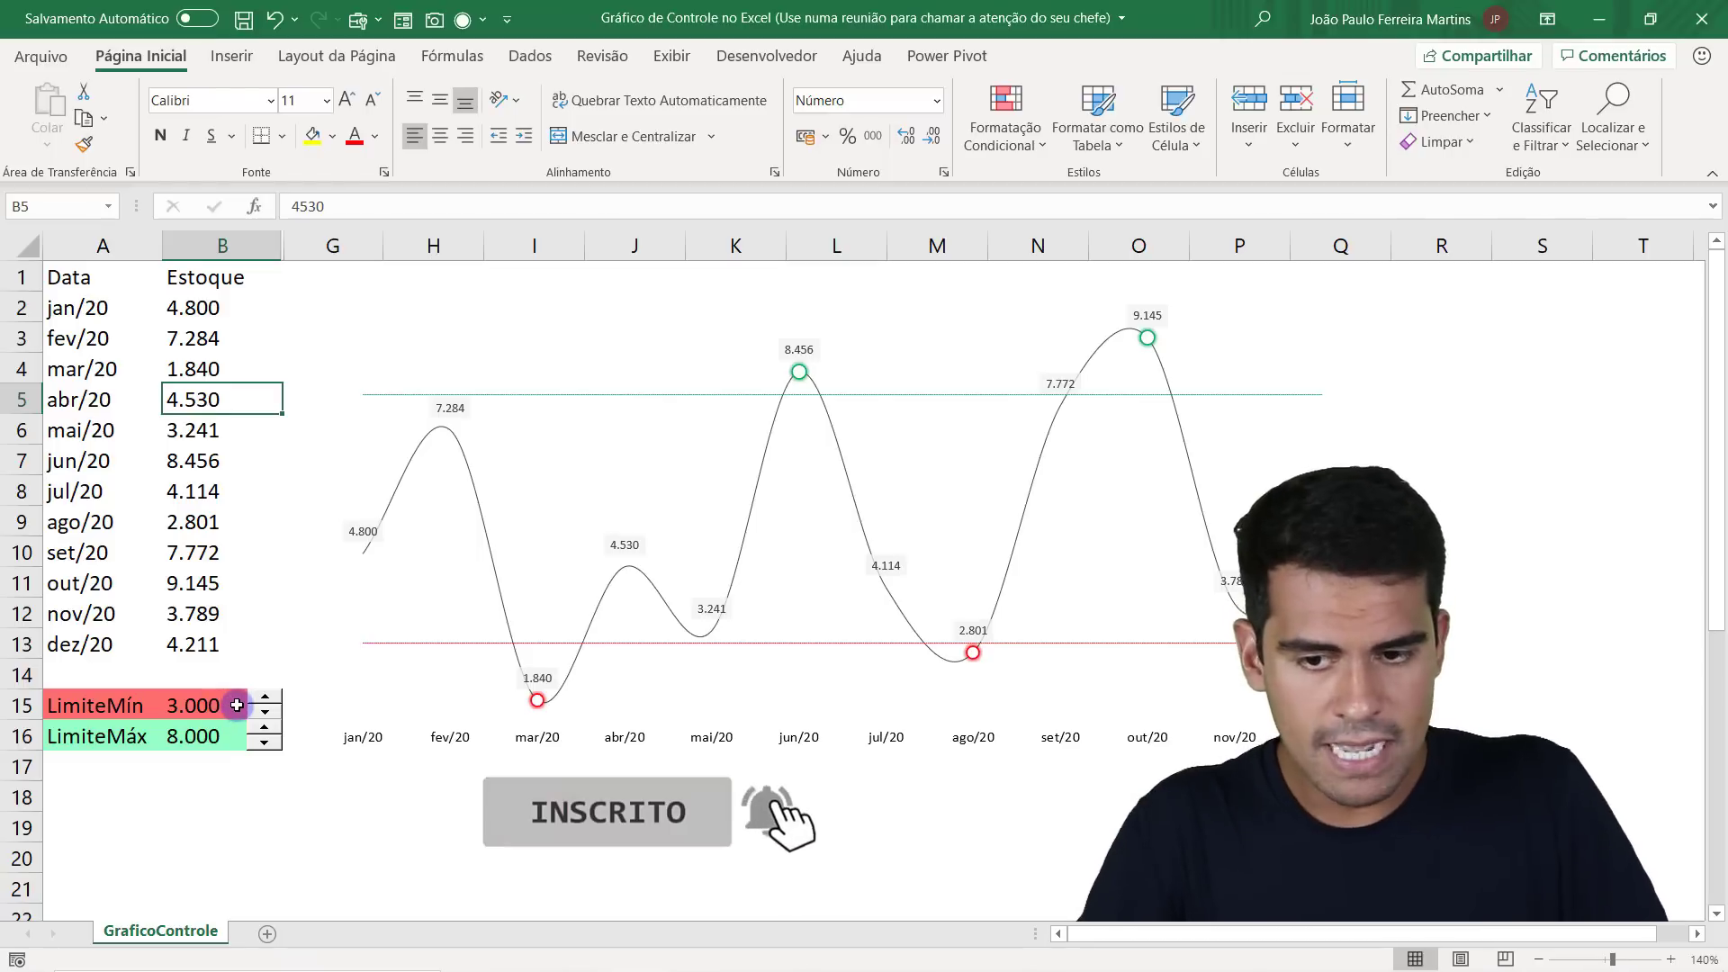
# Add the Planilha1 sheet, hide its gridlines and zoom it to 140%.
pyautogui.click(267, 934)
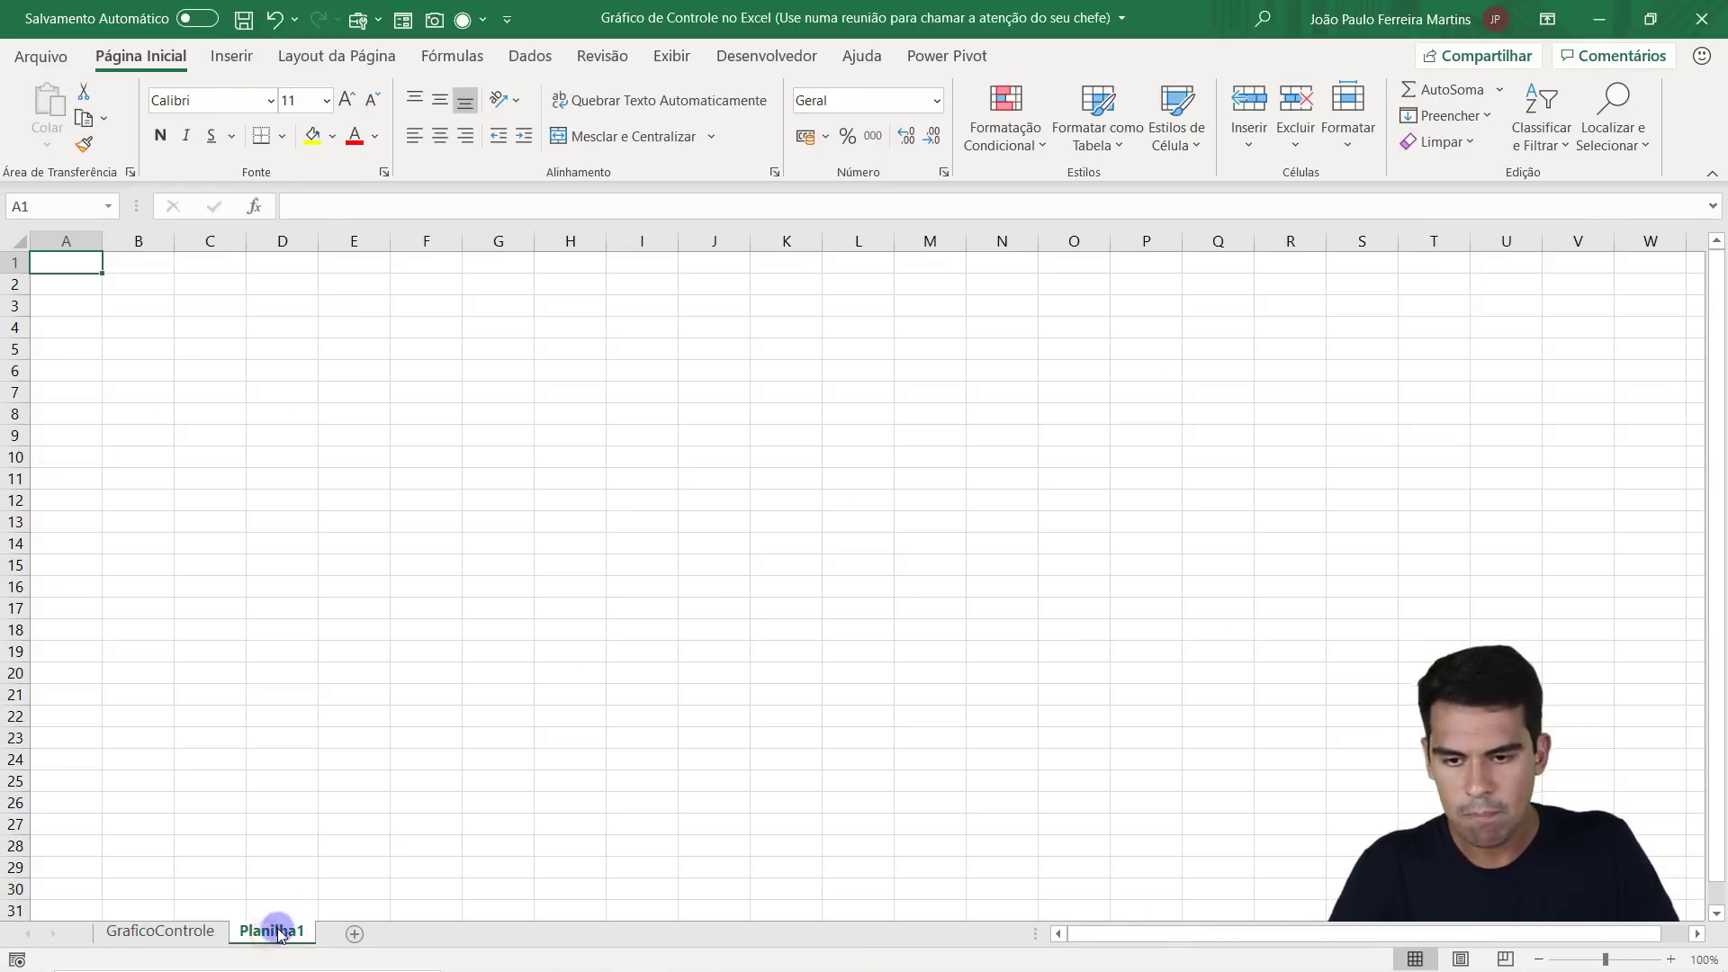
pyautogui.click(671, 56)
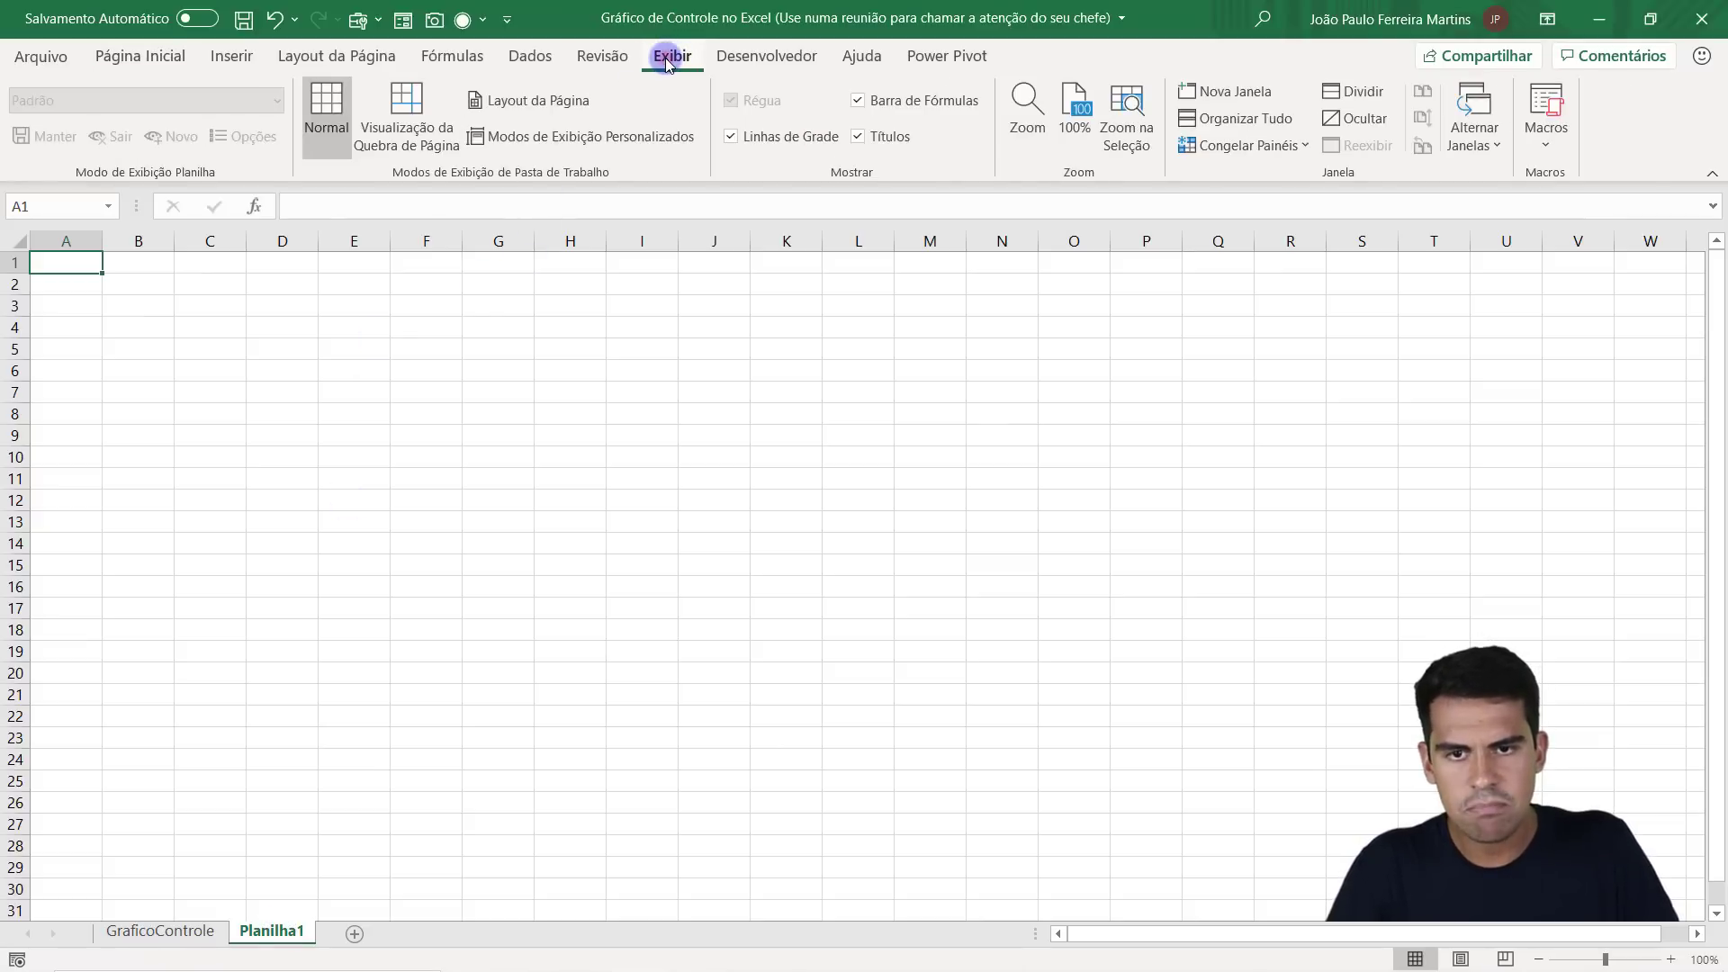
pyautogui.click(732, 136)
pyautogui.click(732, 136)
pyautogui.click(731, 136)
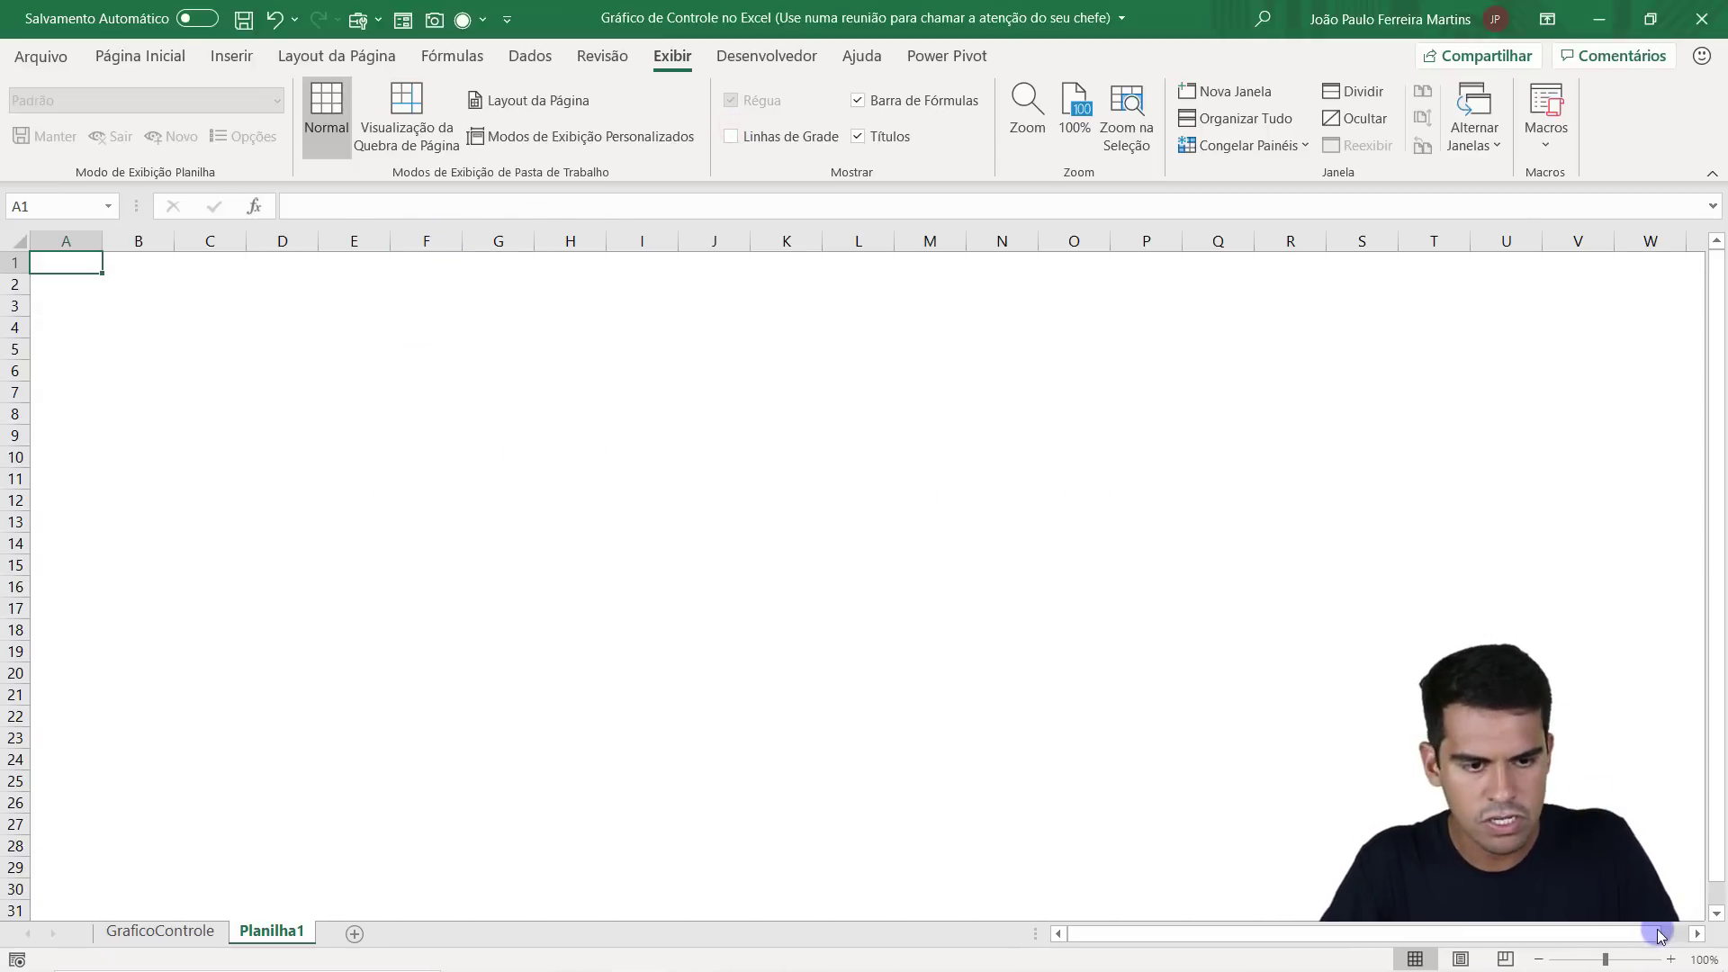
pyautogui.click(1674, 958)
pyautogui.click(1674, 958)
pyautogui.click(1674, 958)
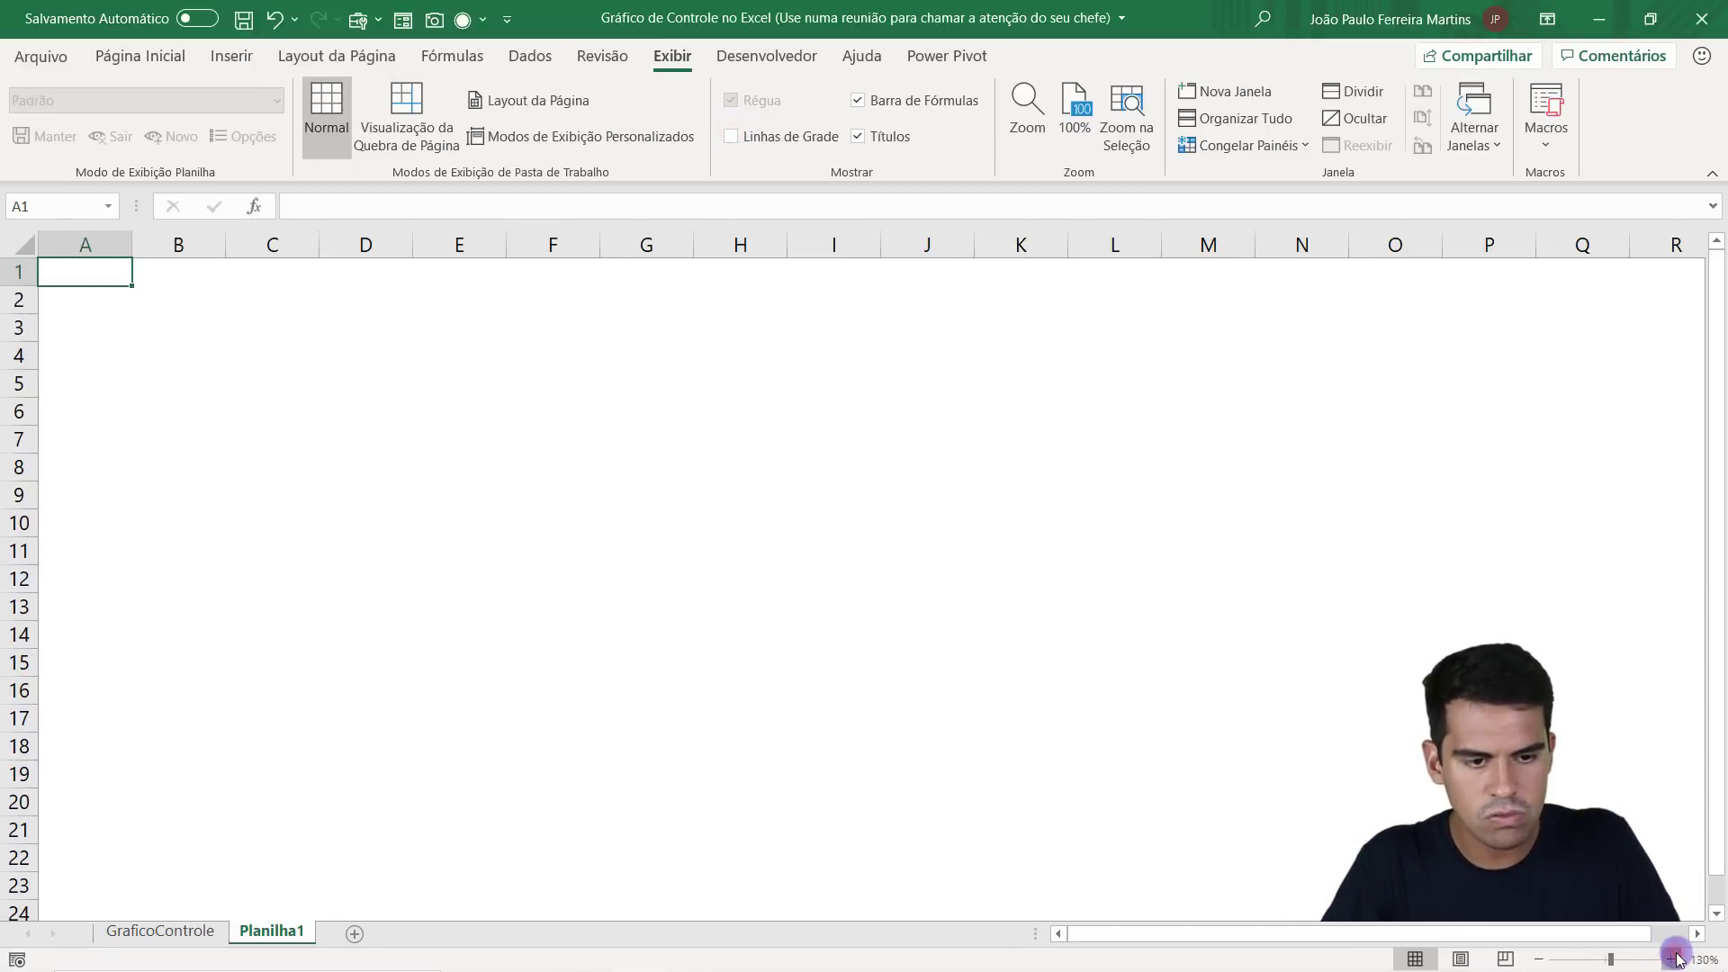
pyautogui.click(1674, 959)
# Copy the Data and Estoque table from GraficoControle into A1:B13 of Planilha1.
pyautogui.hotkey('ctrl', 'c')
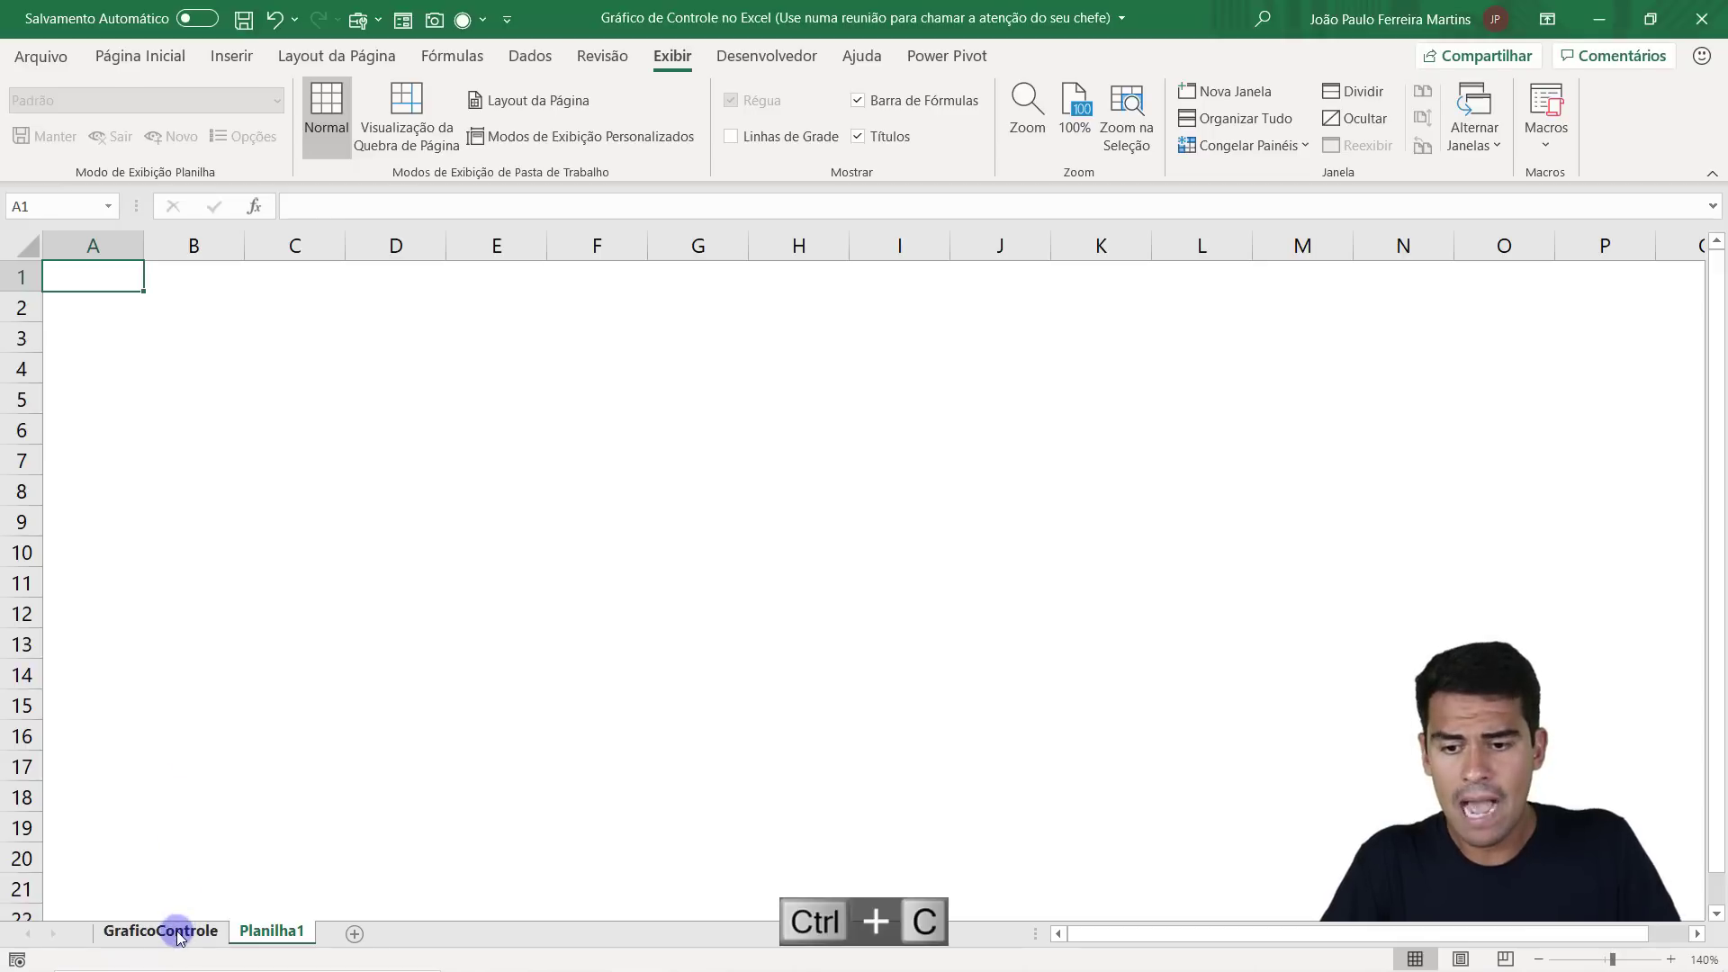
pyautogui.click(179, 937)
pyautogui.hotkey('ctrl', 'v')
pyautogui.moveTo(204, 640)
pyautogui.mouseDown()
pyautogui.moveTo(65, 277)
pyautogui.moveTo(217, 636)
pyautogui.mouseUp()
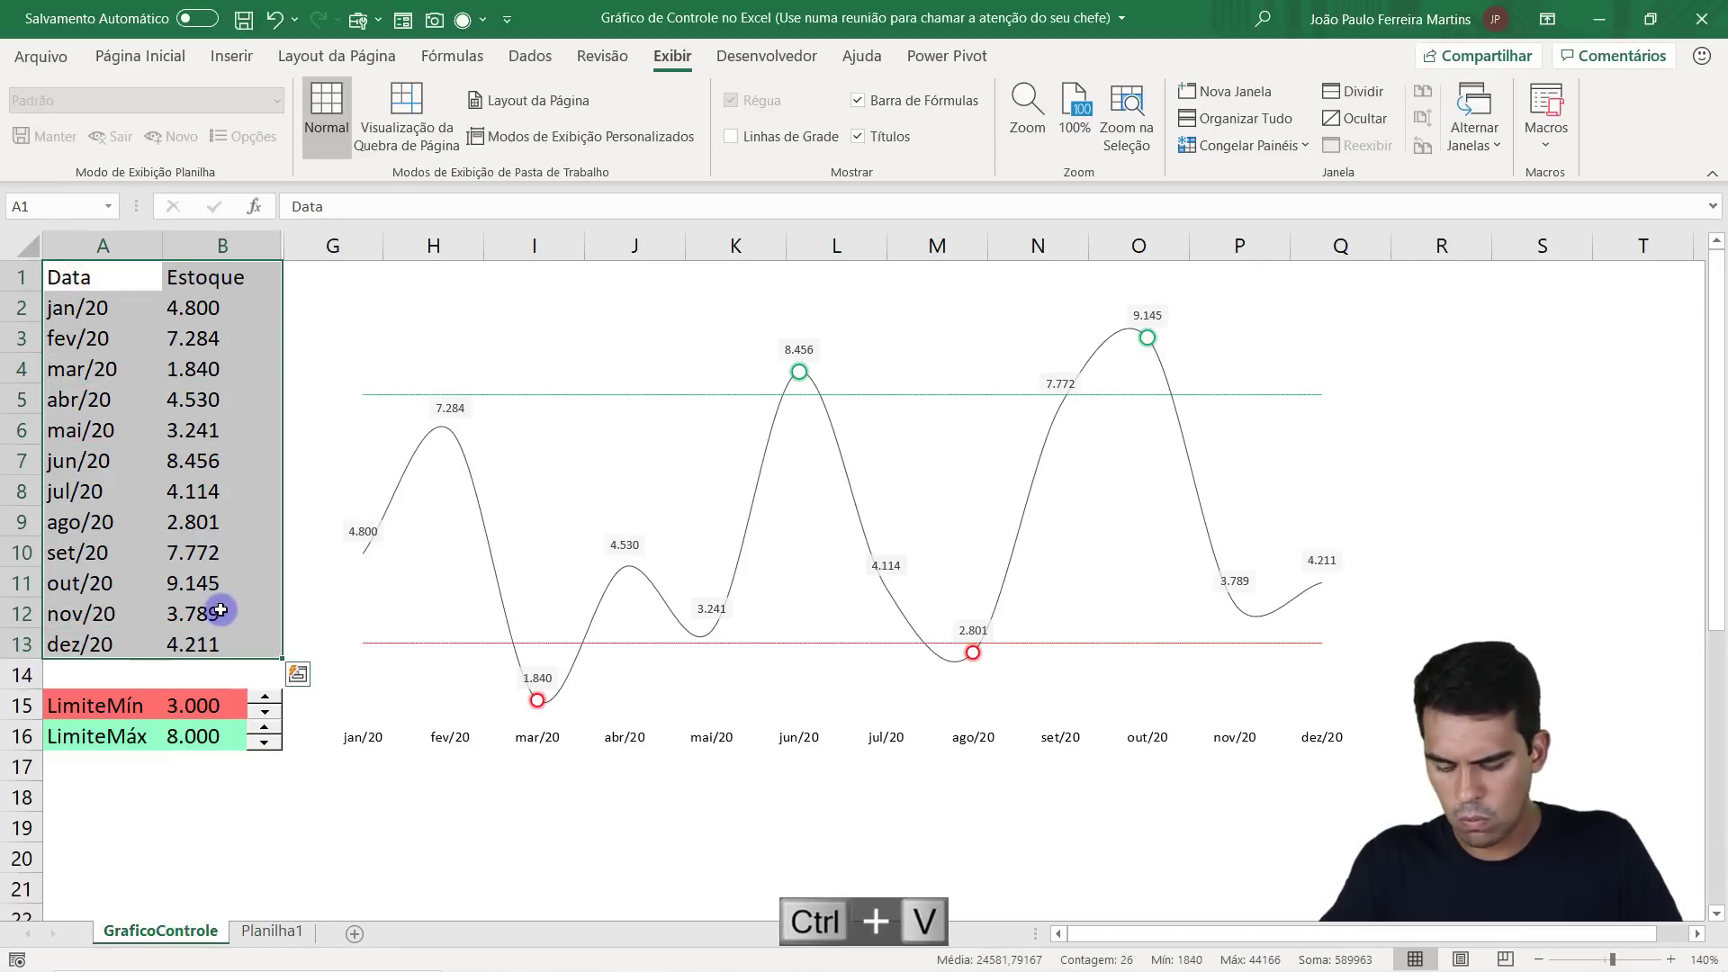
pyautogui.hotkey('ctrl', 'c')
pyautogui.click(264, 930)
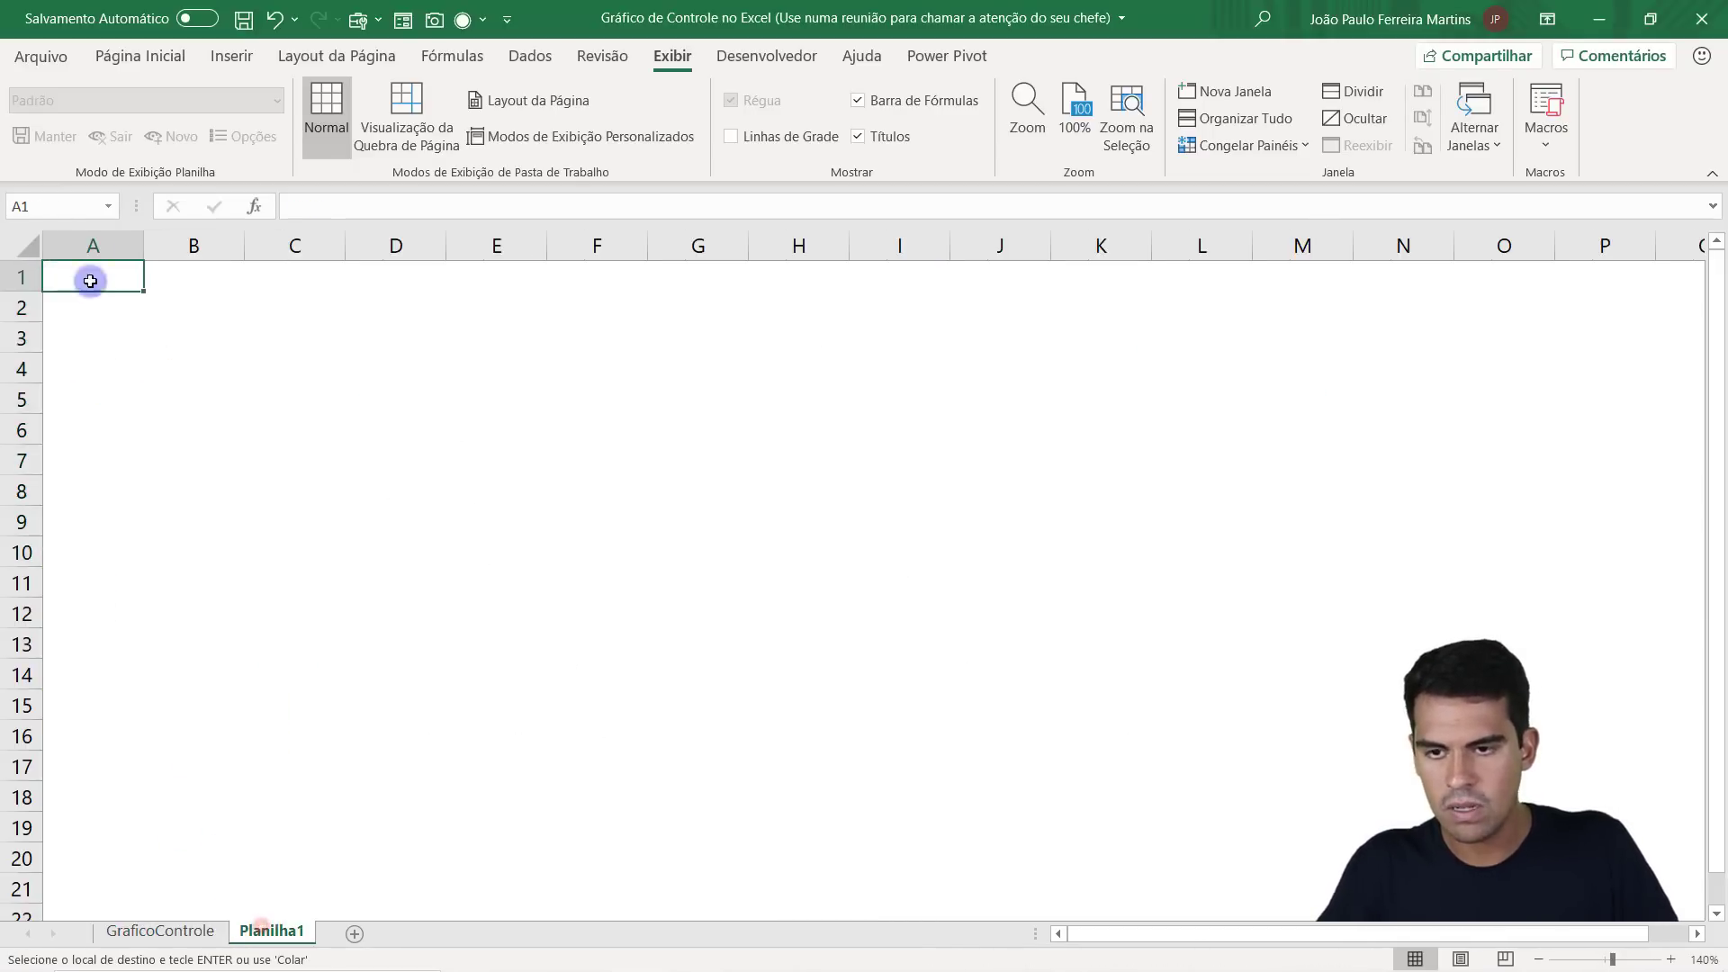
pyautogui.hotkey('ctrl', 'v')
pyautogui.moveTo(90, 269); pyautogui.dragTo(177, 632)
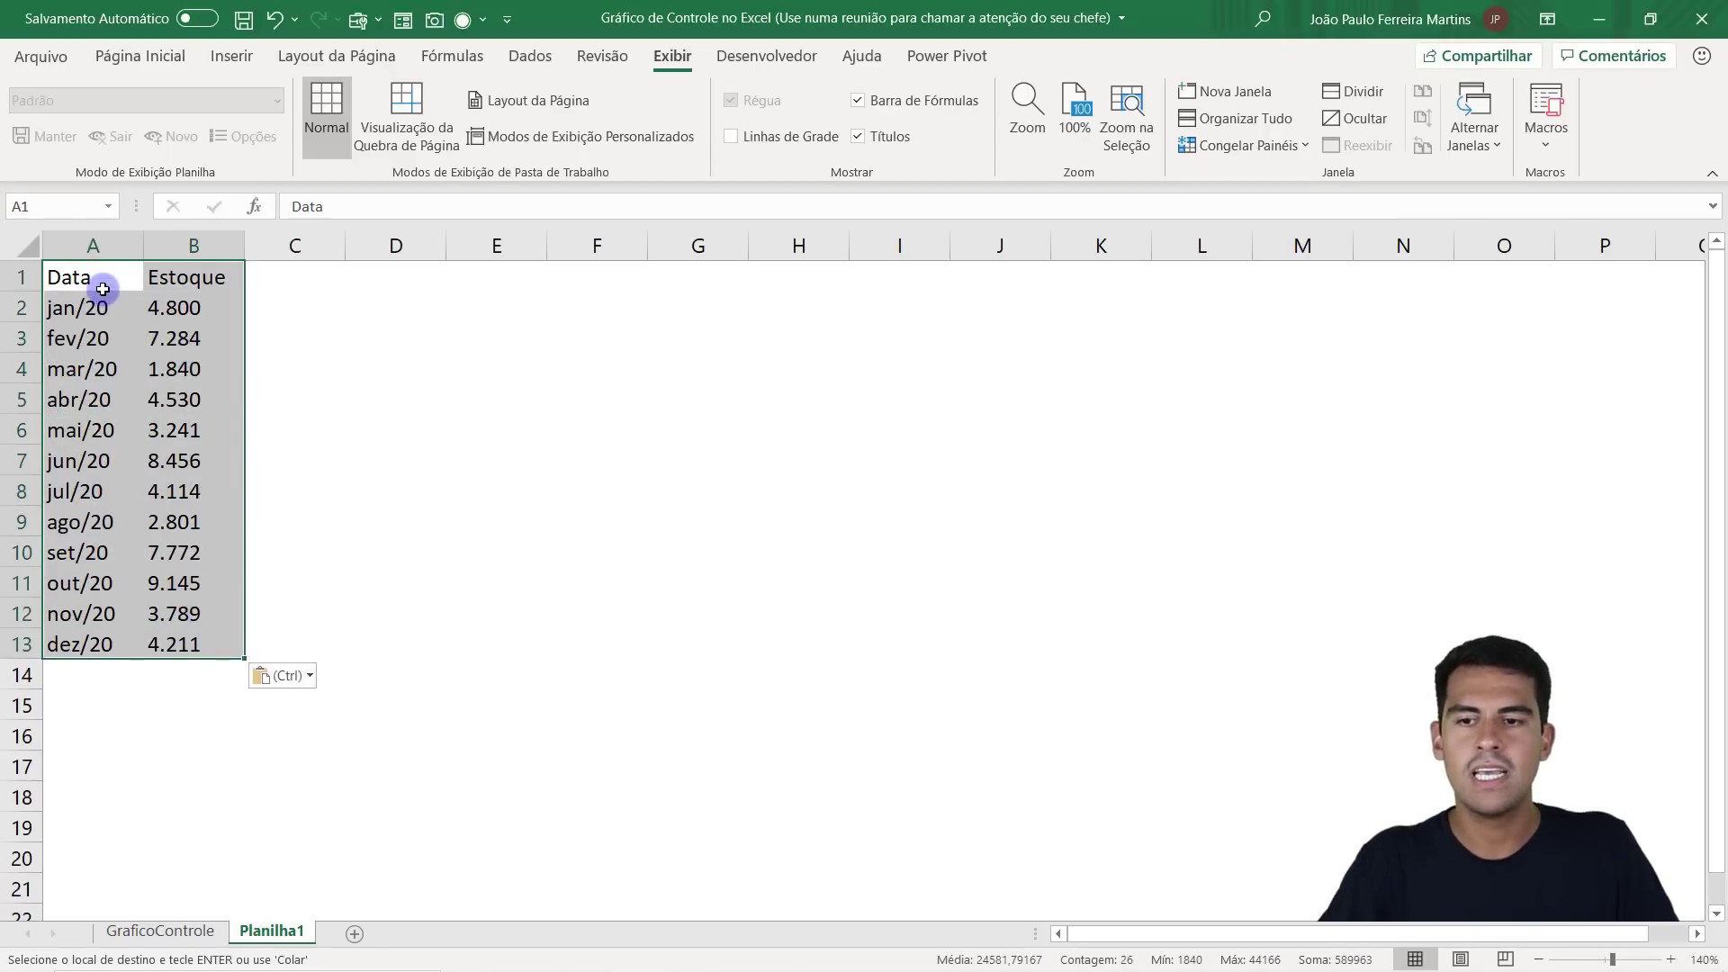
pyautogui.click(102, 289)
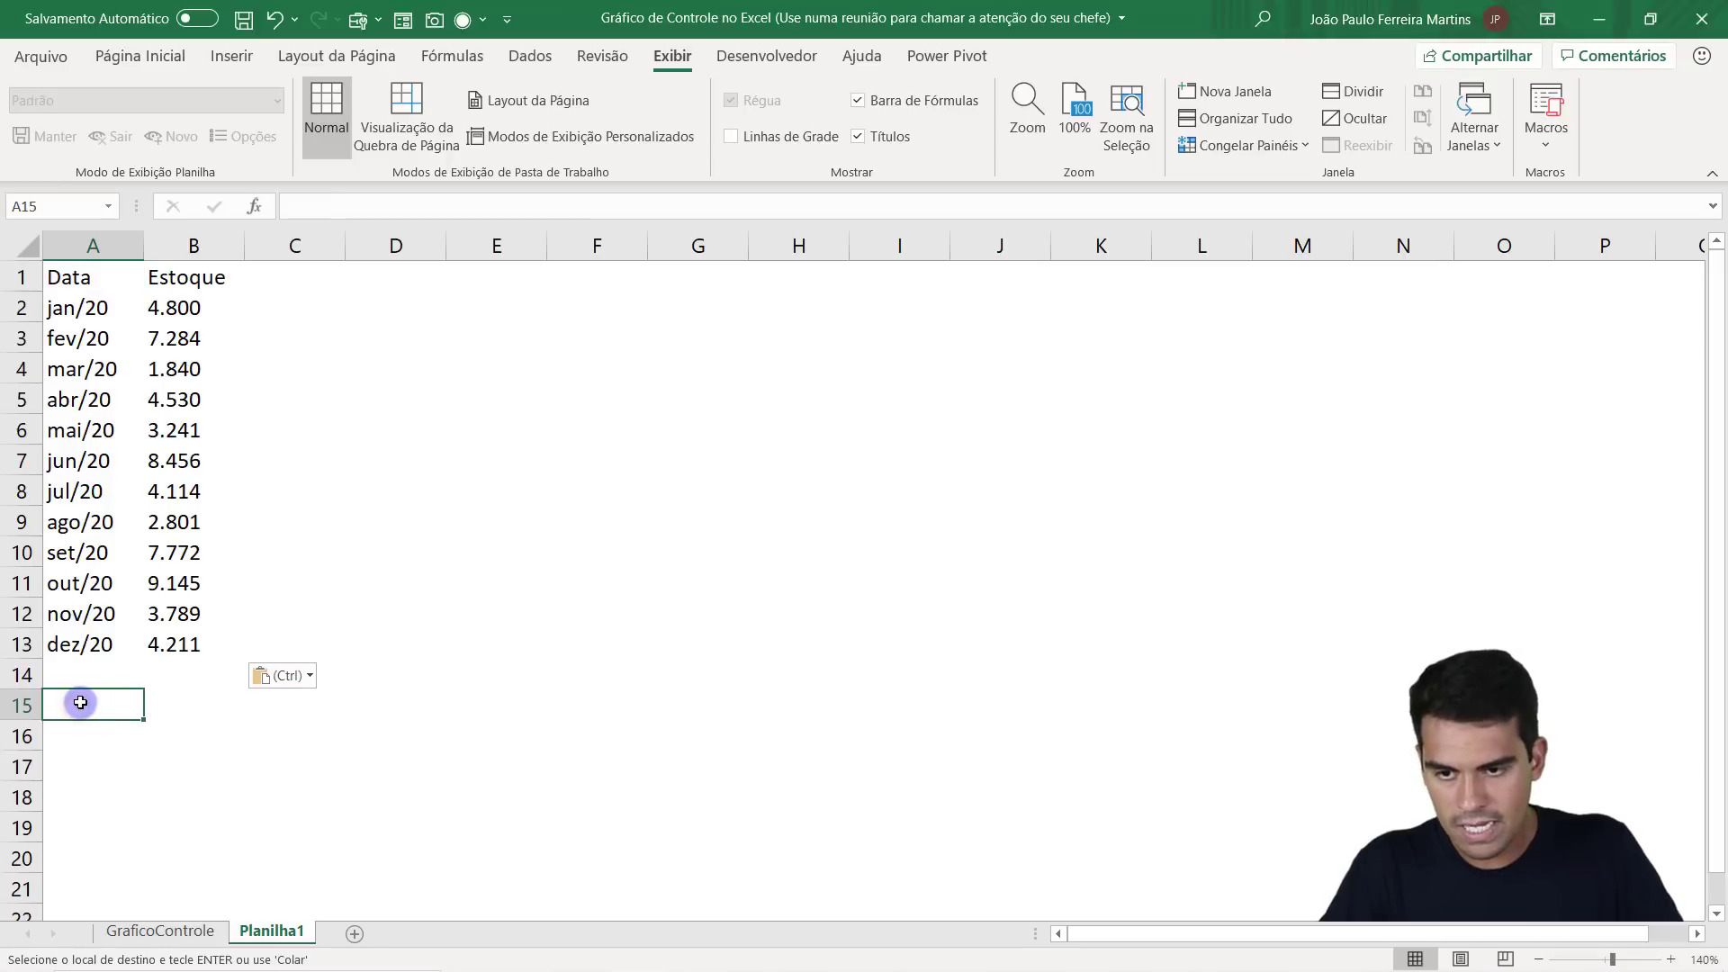
# Label rows 15–16 Mínimo and Máximo and enter 3000 in B15 and 7000 in B16.
pyautogui.write('Mínimo')
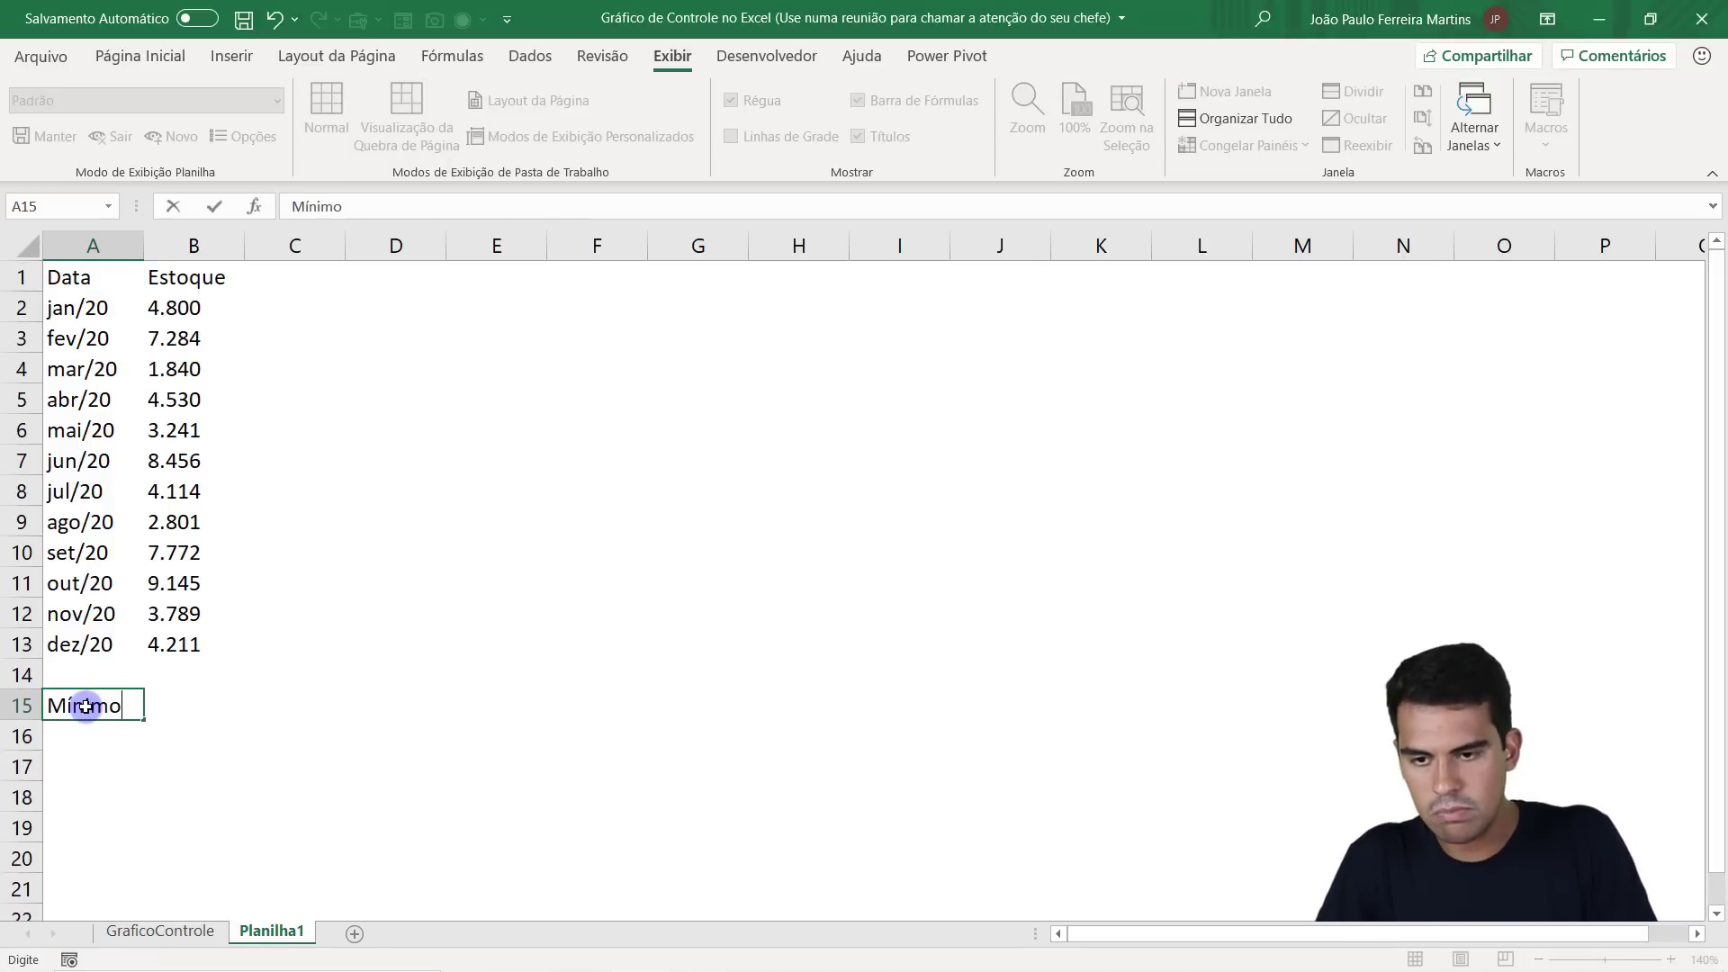
pyautogui.press('Return')
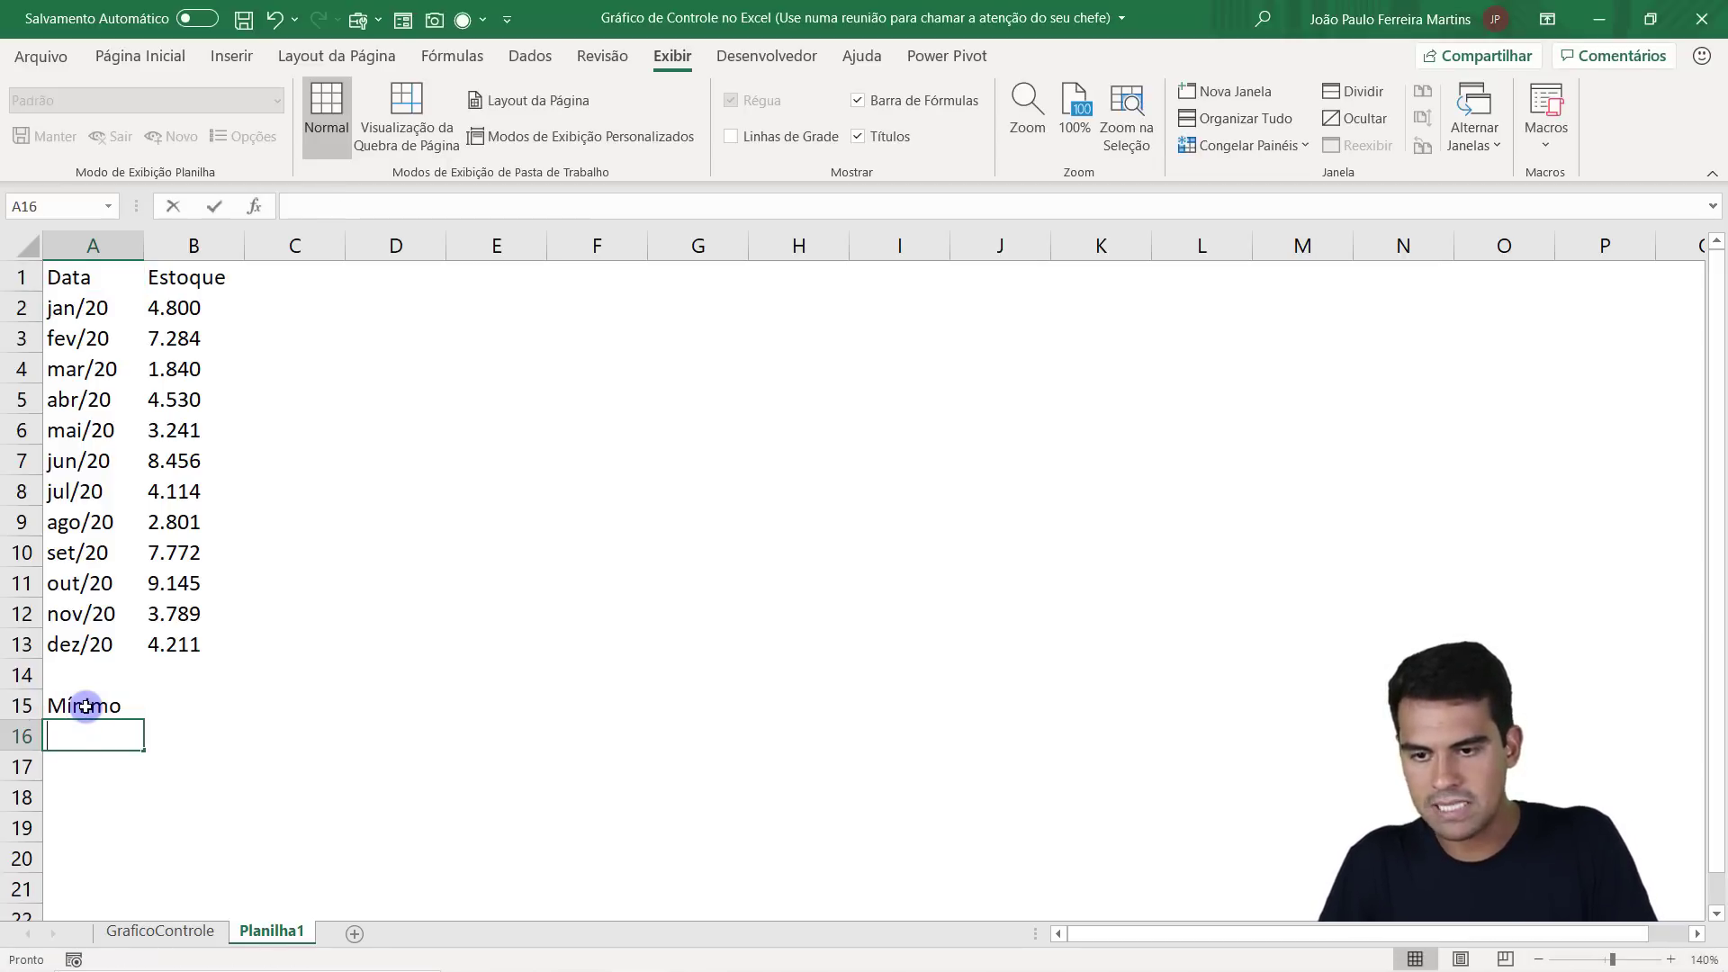
pyautogui.write('Máximo')
pyautogui.press('Return')
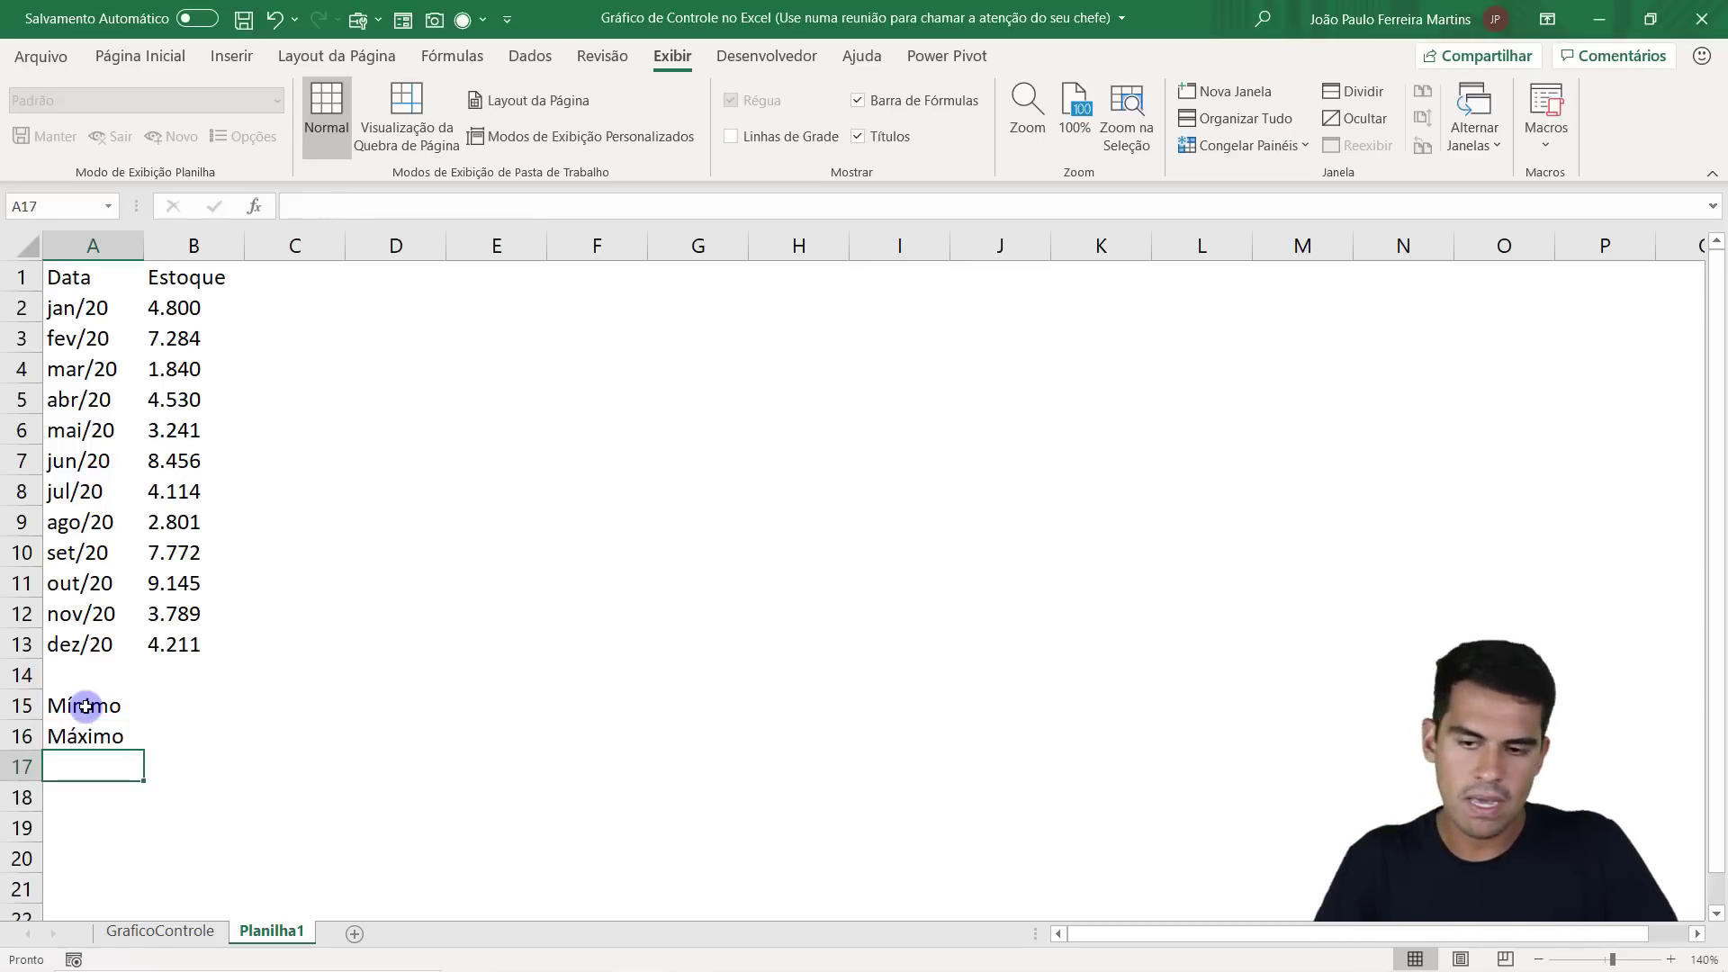
pyautogui.moveTo(85, 705); pyautogui.dragTo(195, 724)
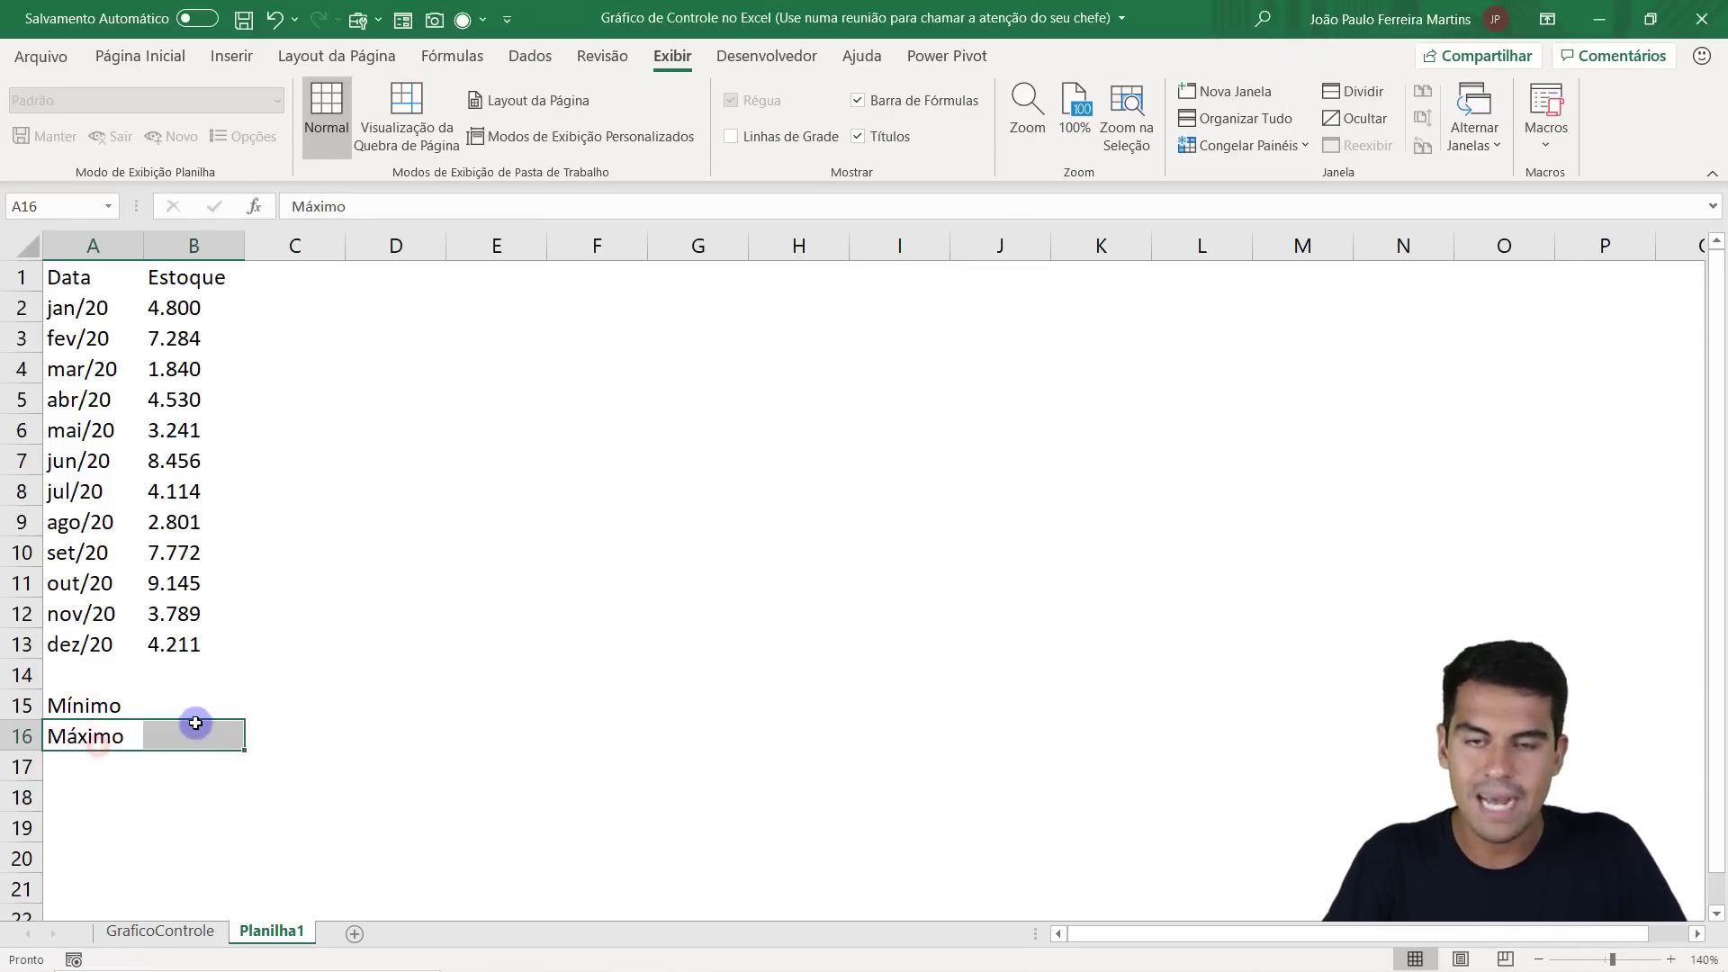
pyautogui.click(117, 705)
pyautogui.click(188, 705)
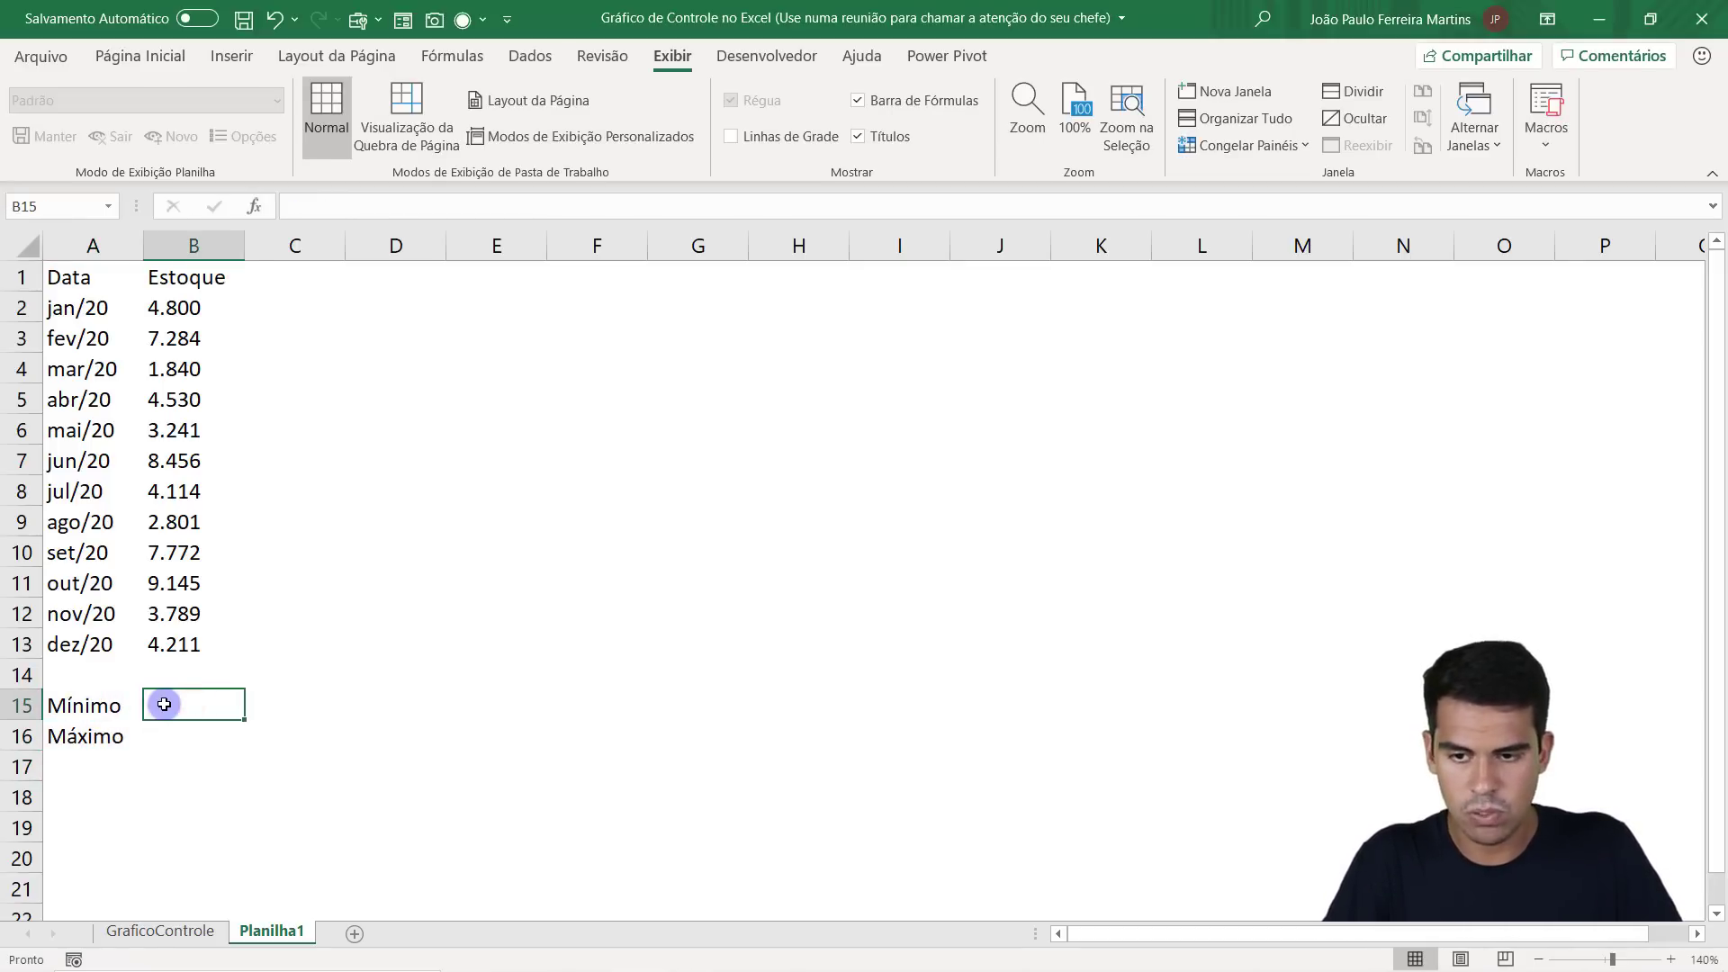
pyautogui.write('3000')
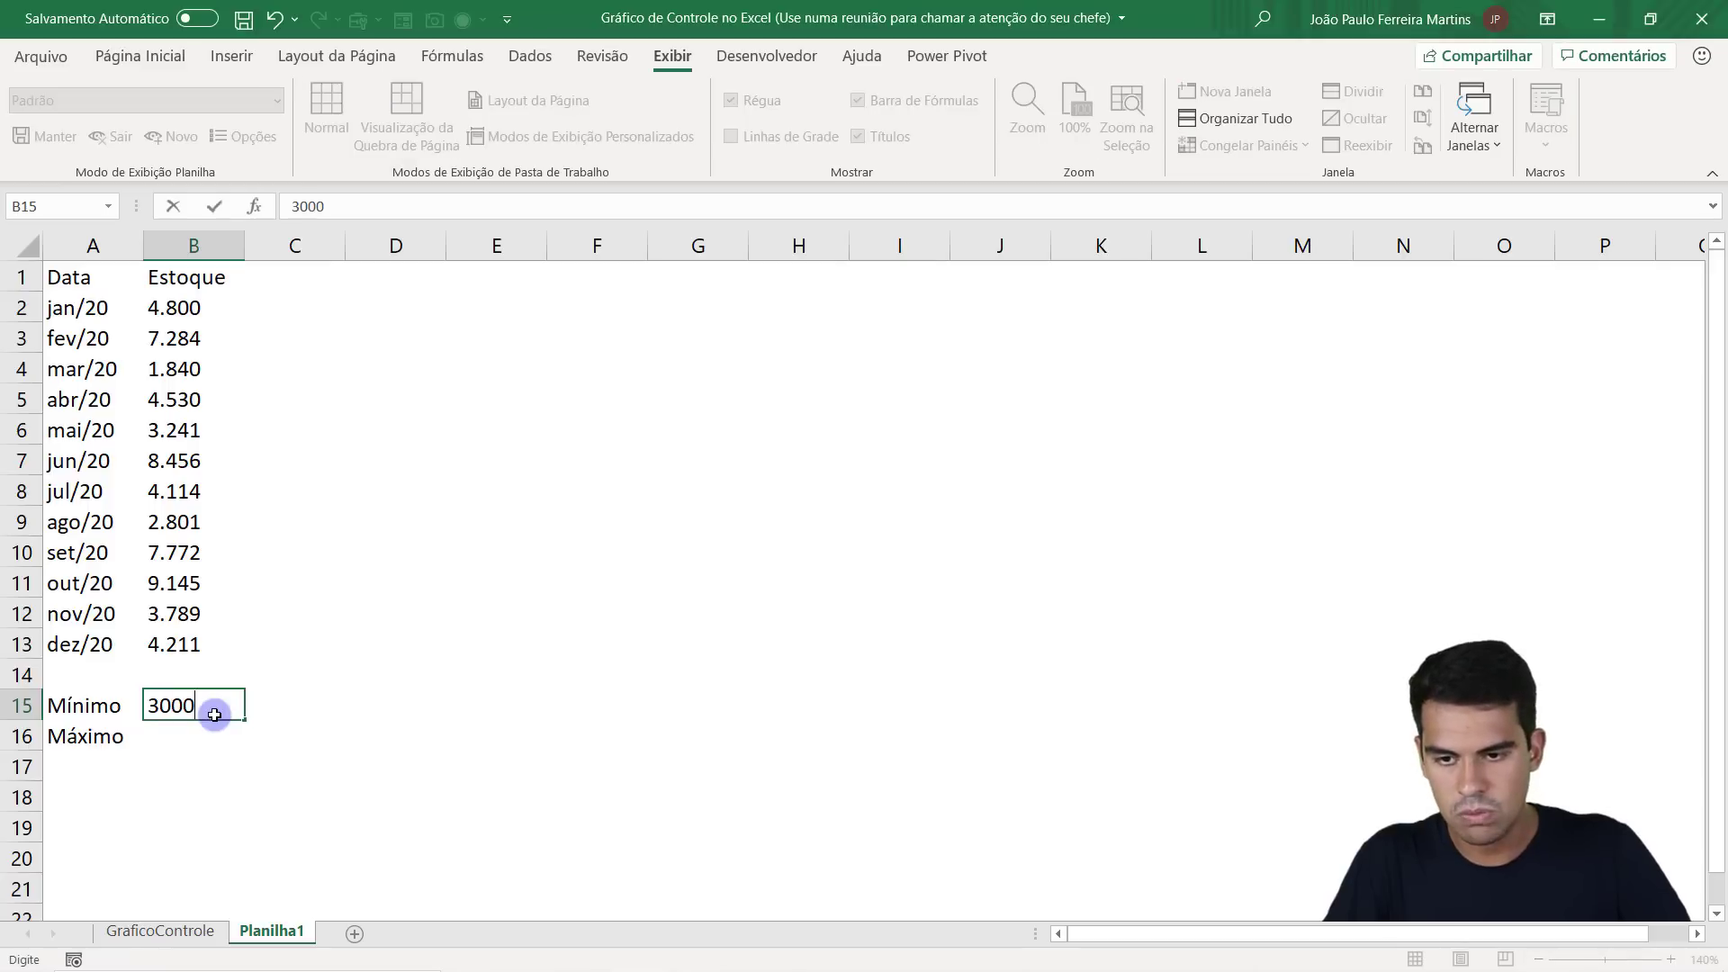
pyautogui.press('Return')
pyautogui.hotkey('ctrl', 'z')
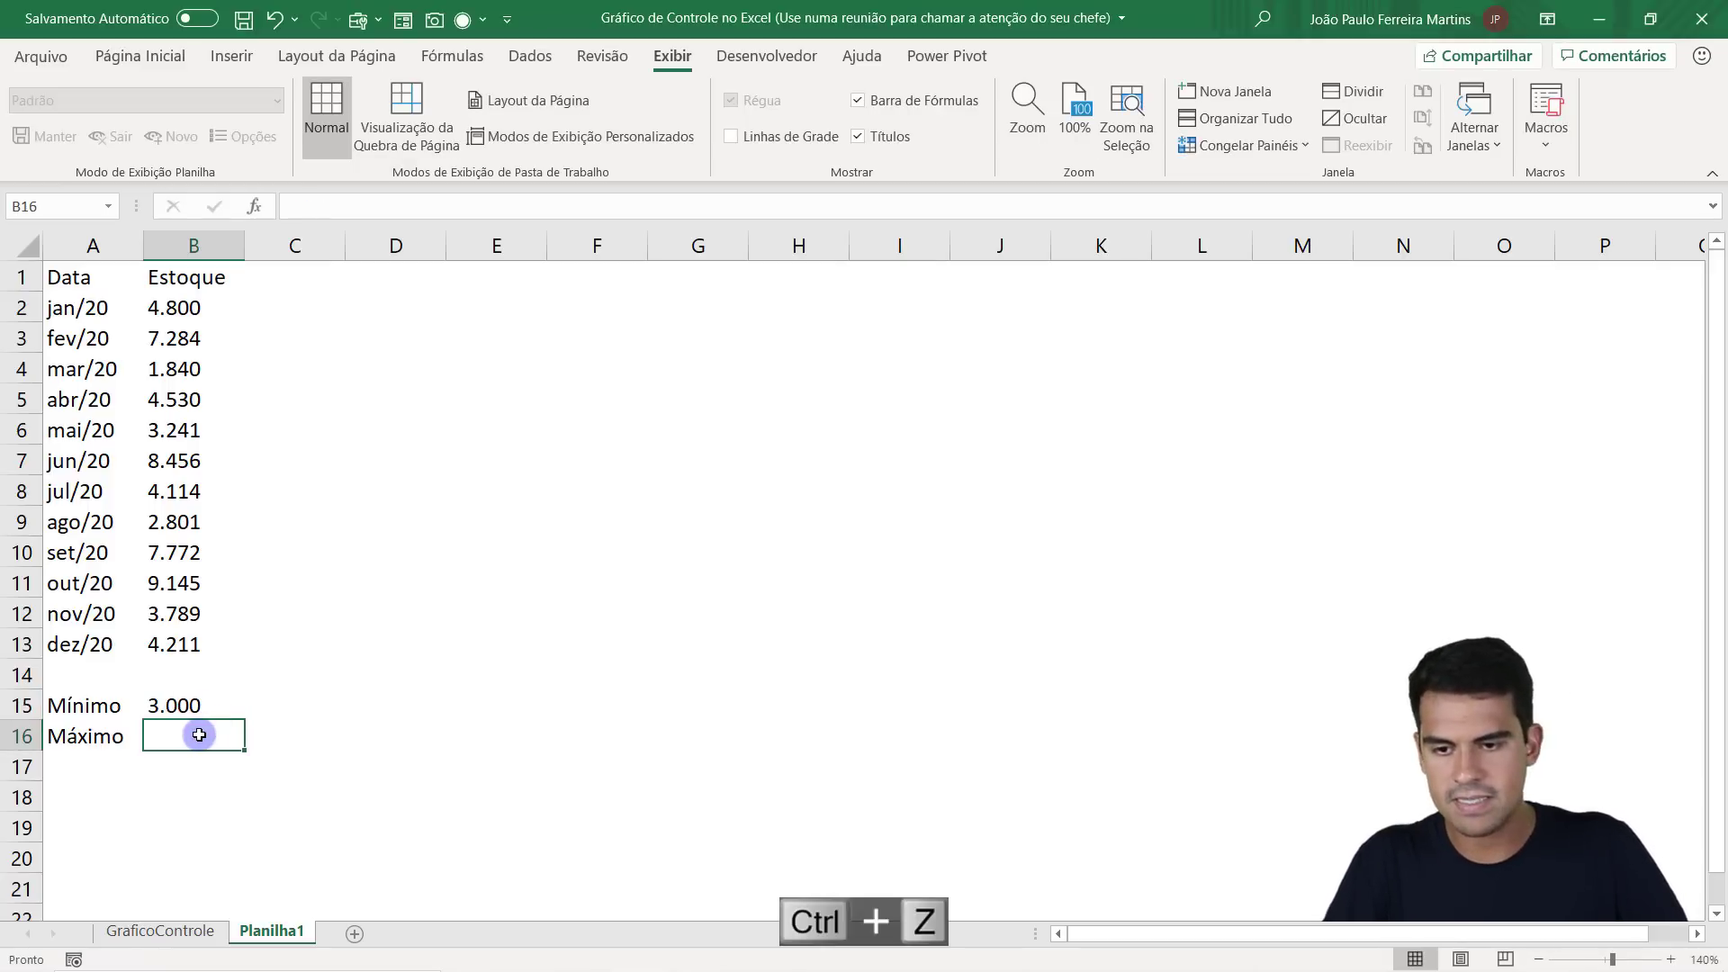
pyautogui.write('7000')
pyautogui.press('Return')
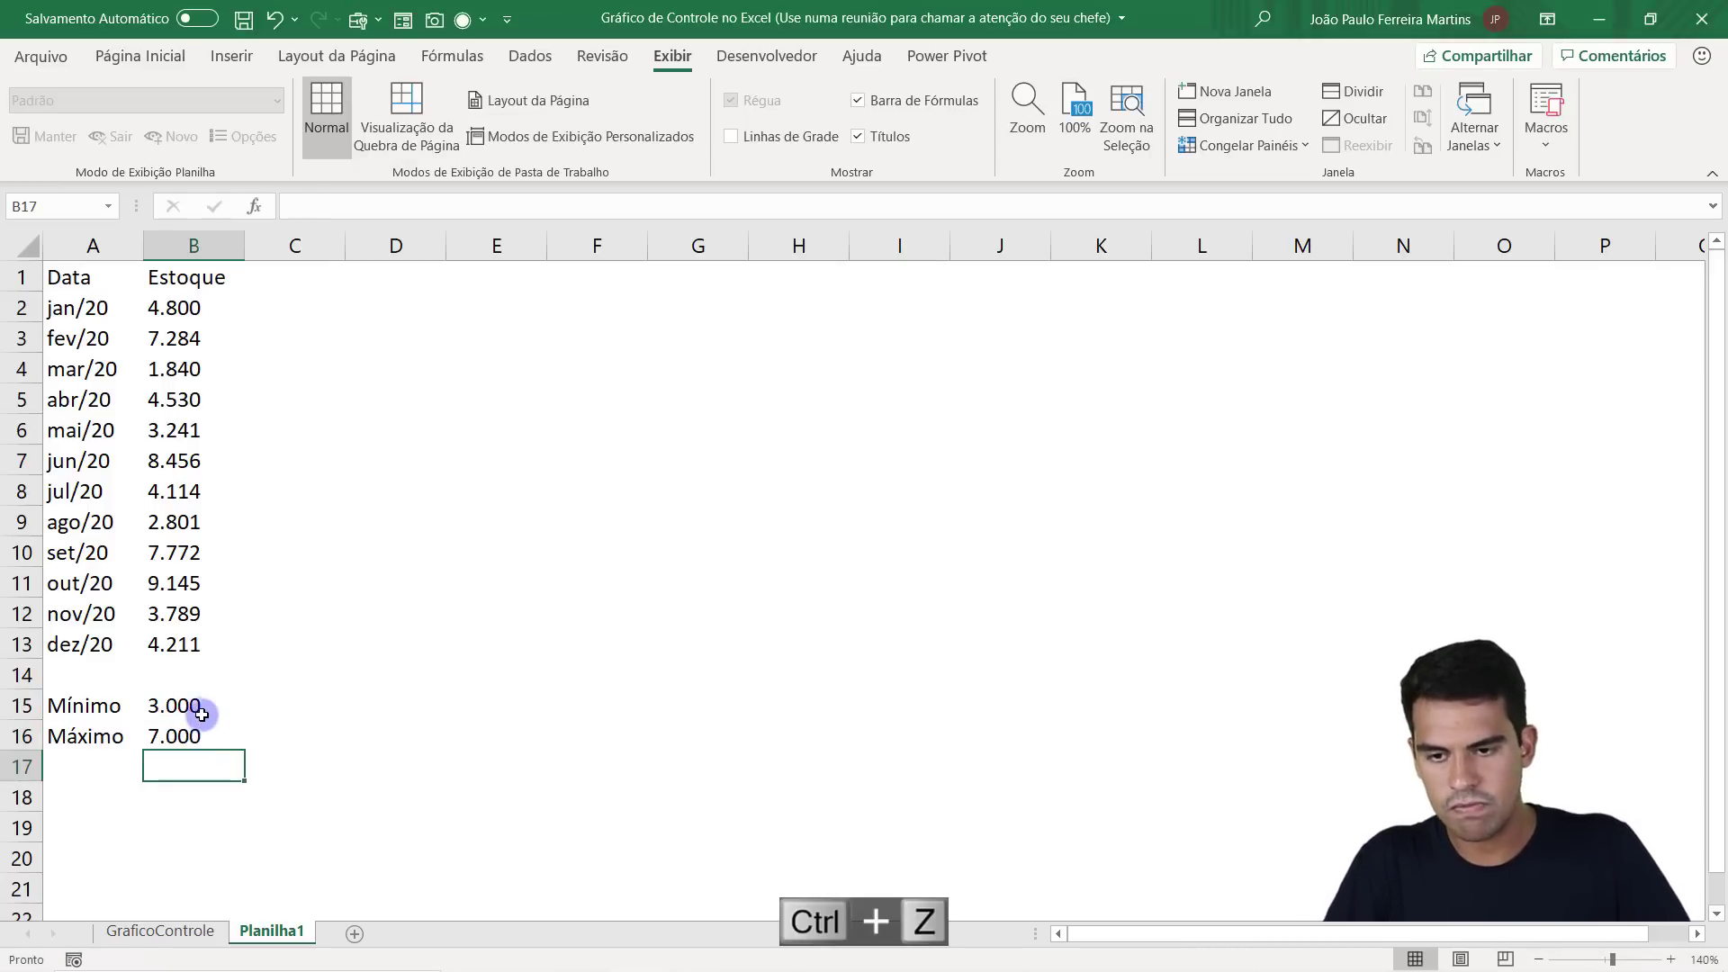
# Check the two limit cells, cancelling a stray comma entry.
pyautogui.moveTo(200, 705); pyautogui.dragTo(202, 730)
pyautogui.press('Return')
pyautogui.write(',')
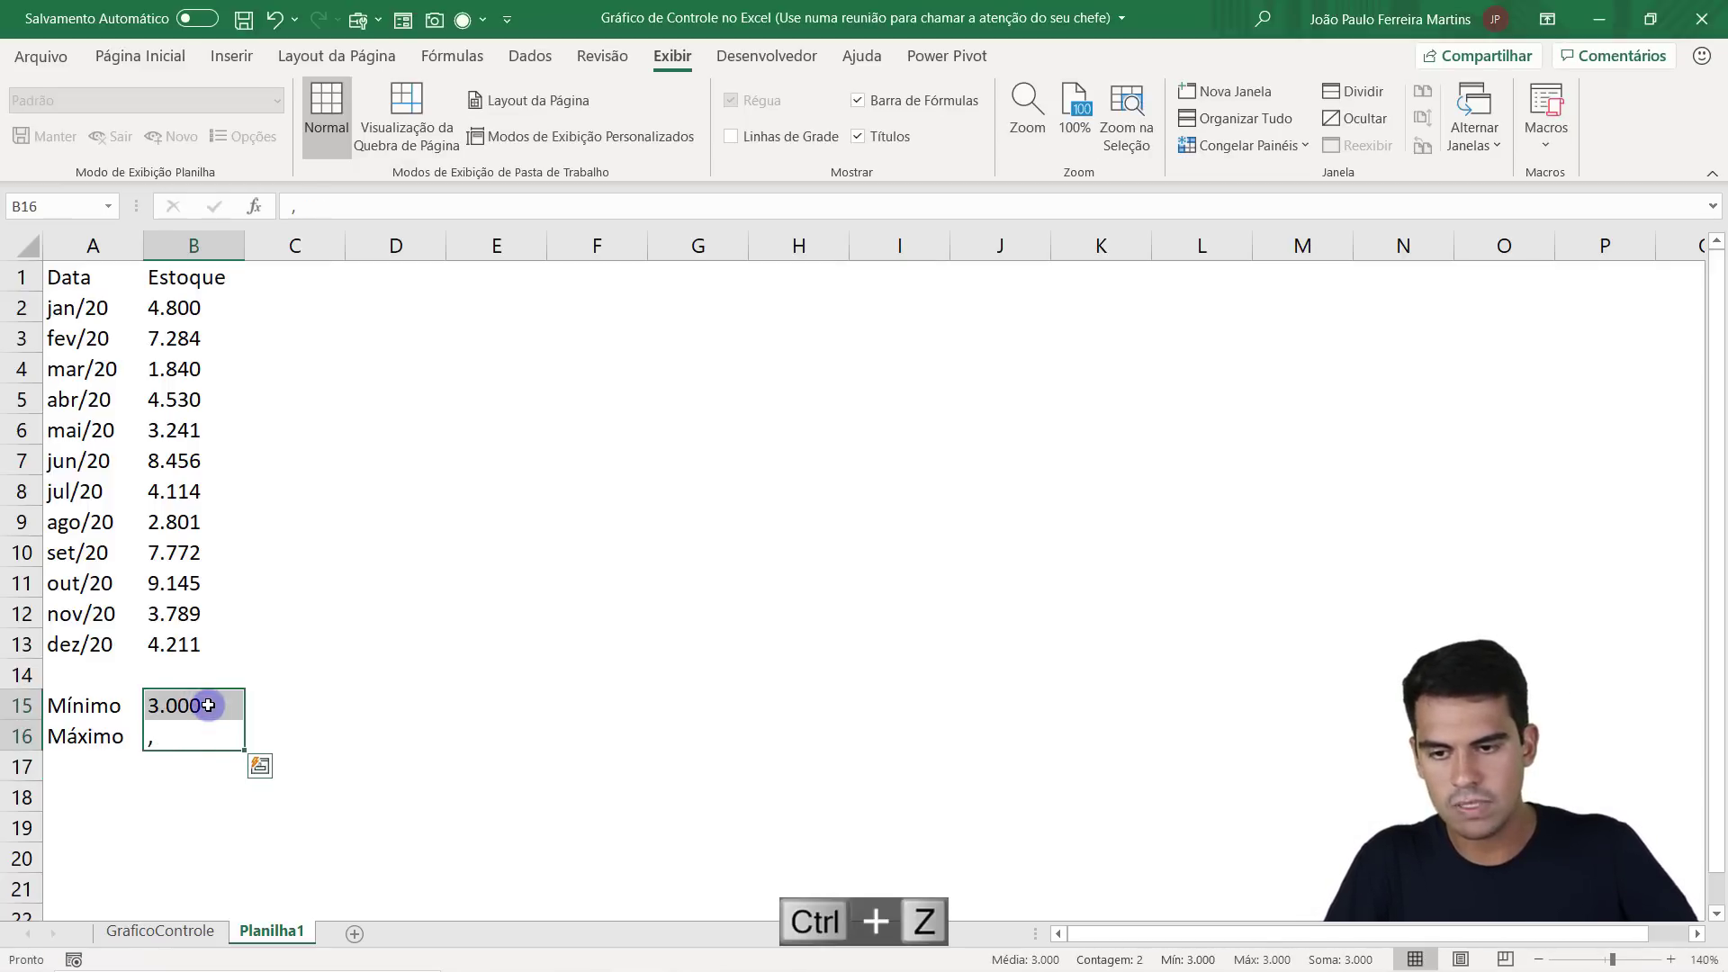
pyautogui.press('Escape')
pyautogui.click(208, 706)
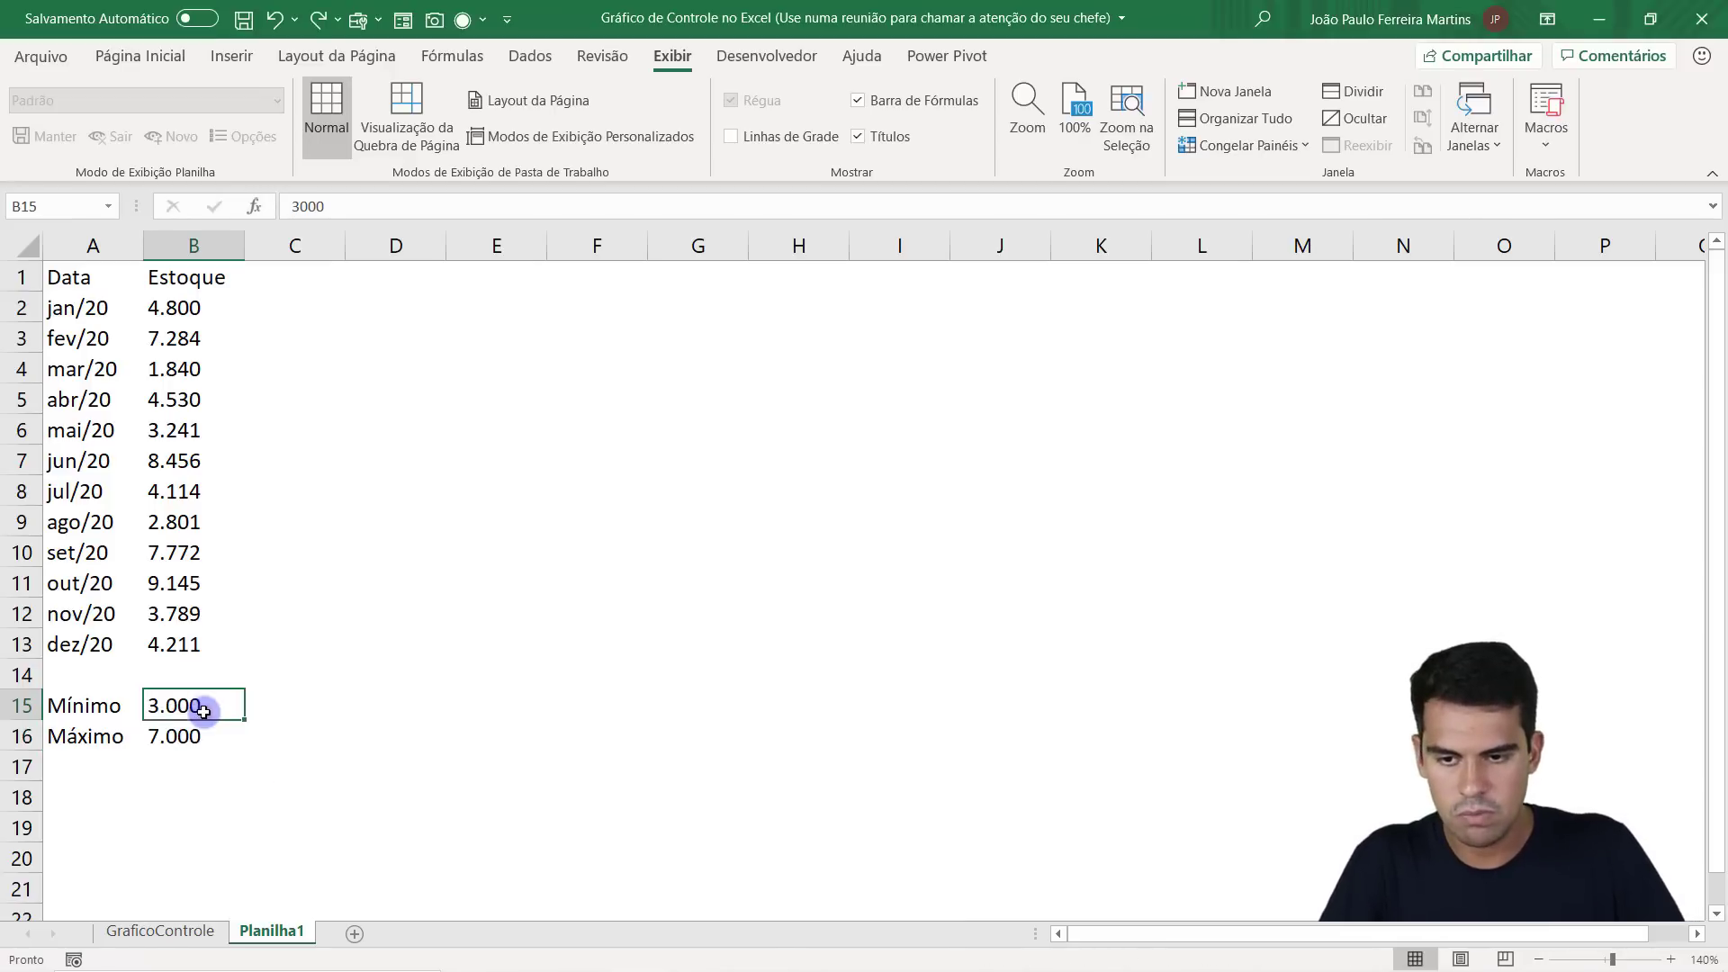
pyautogui.press('Down')
# On GraficoControle, test the lower-limit spin button between 3.500 and 2.500, leaving 3.000.
pyautogui.click(192, 932)
pyautogui.click(185, 556)
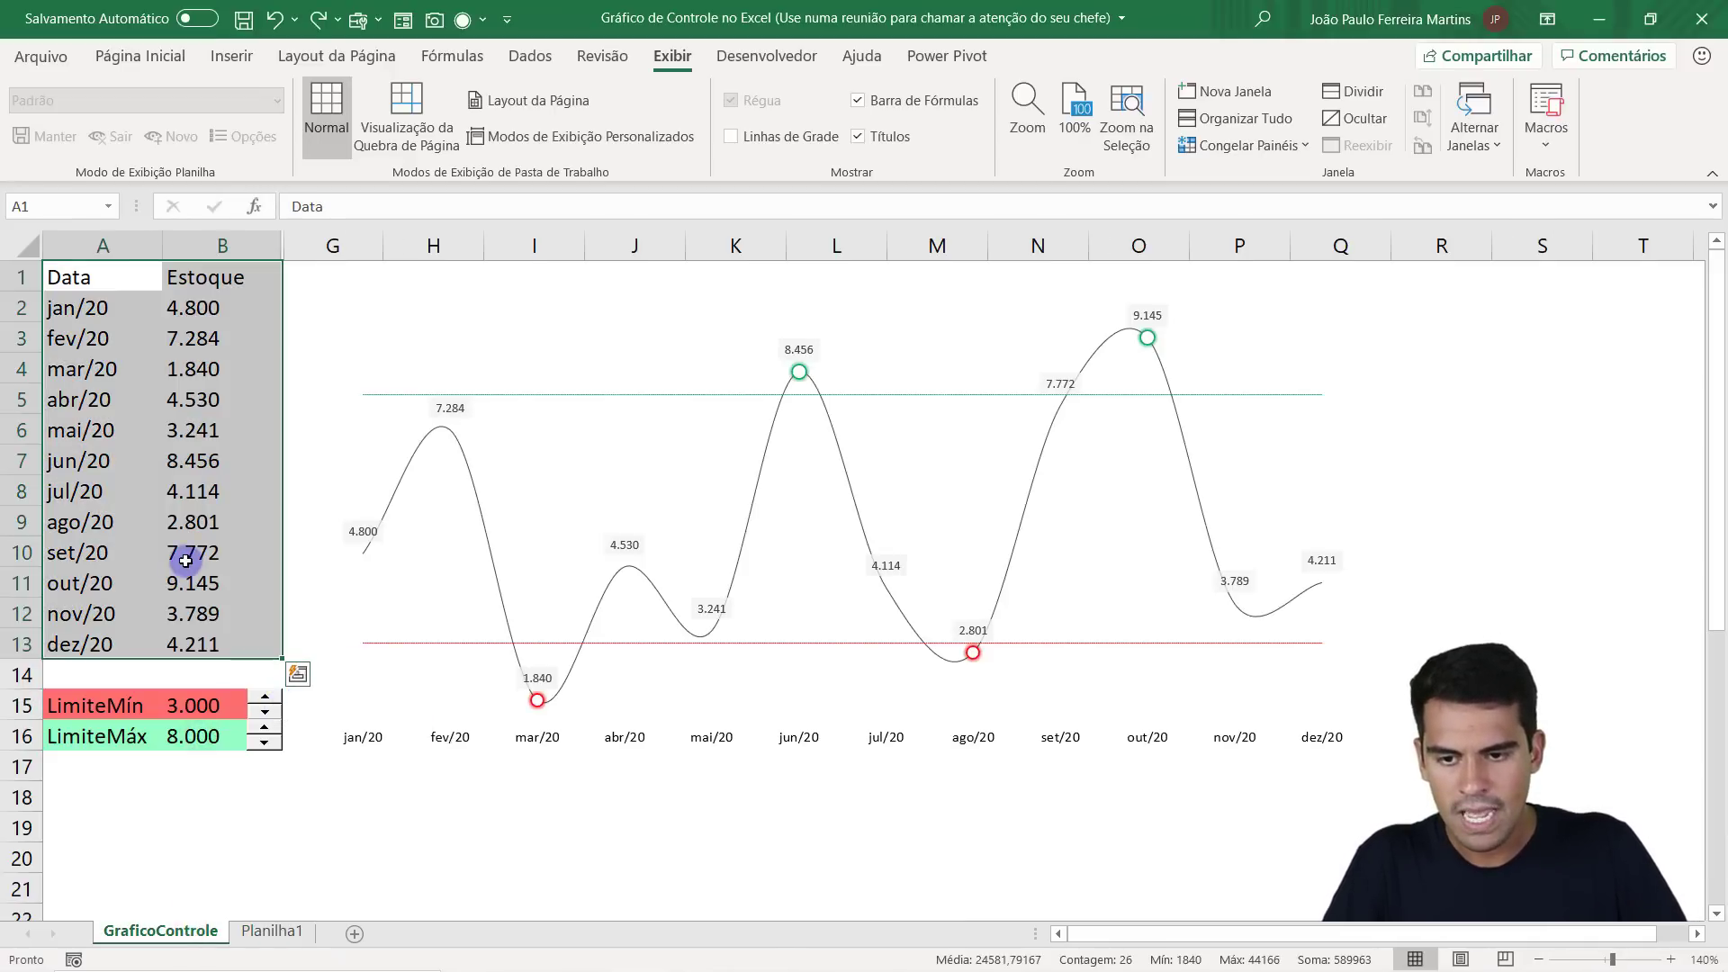
pyautogui.click(267, 698)
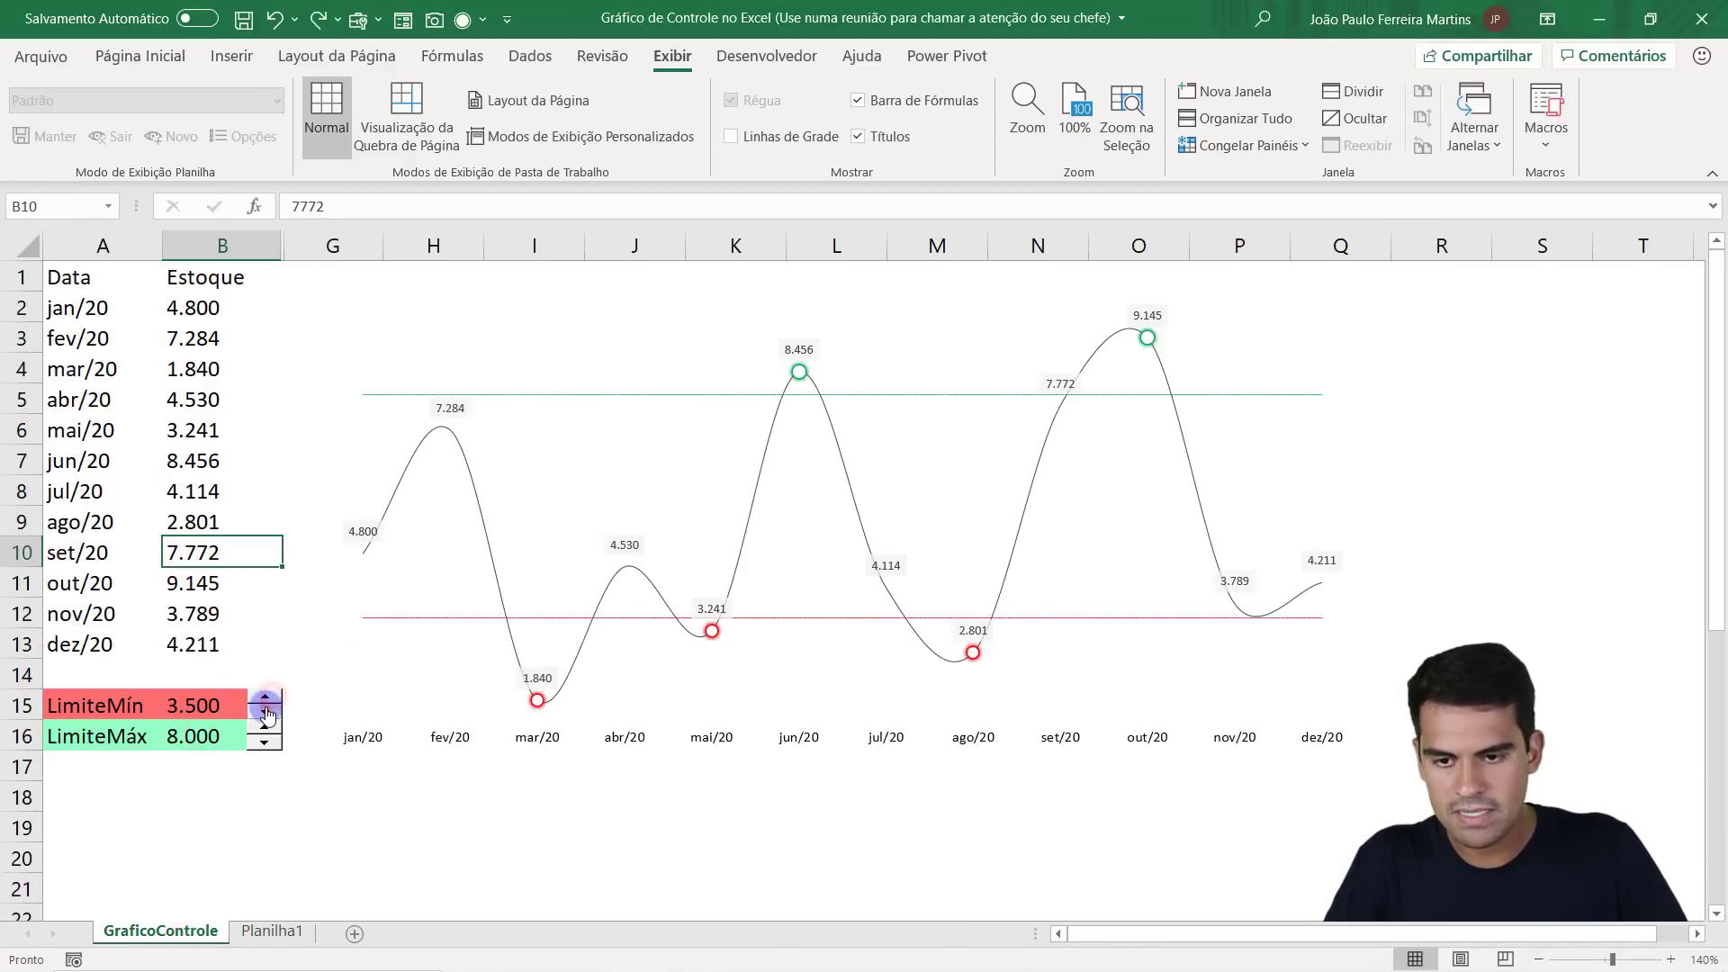
pyautogui.click(266, 714)
pyautogui.click(265, 713)
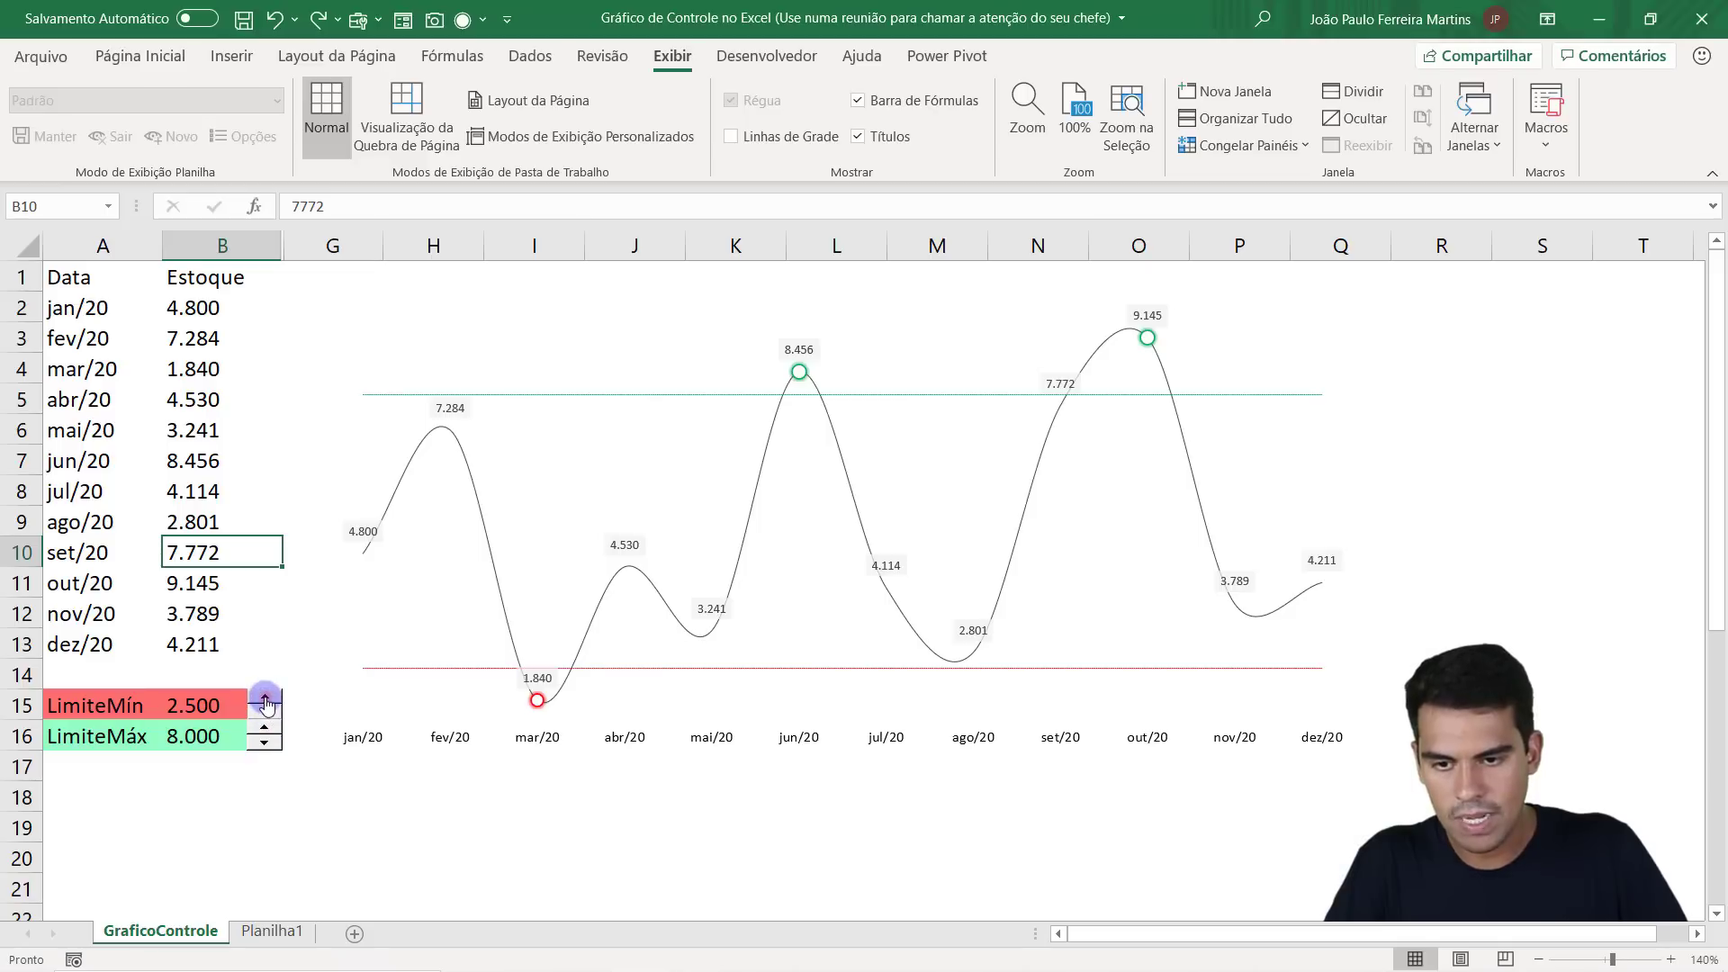
pyautogui.click(265, 699)
# Back on Planilha1, review the Mínimo and Máximo values and select the cell beside Estoque.
pyautogui.click(285, 932)
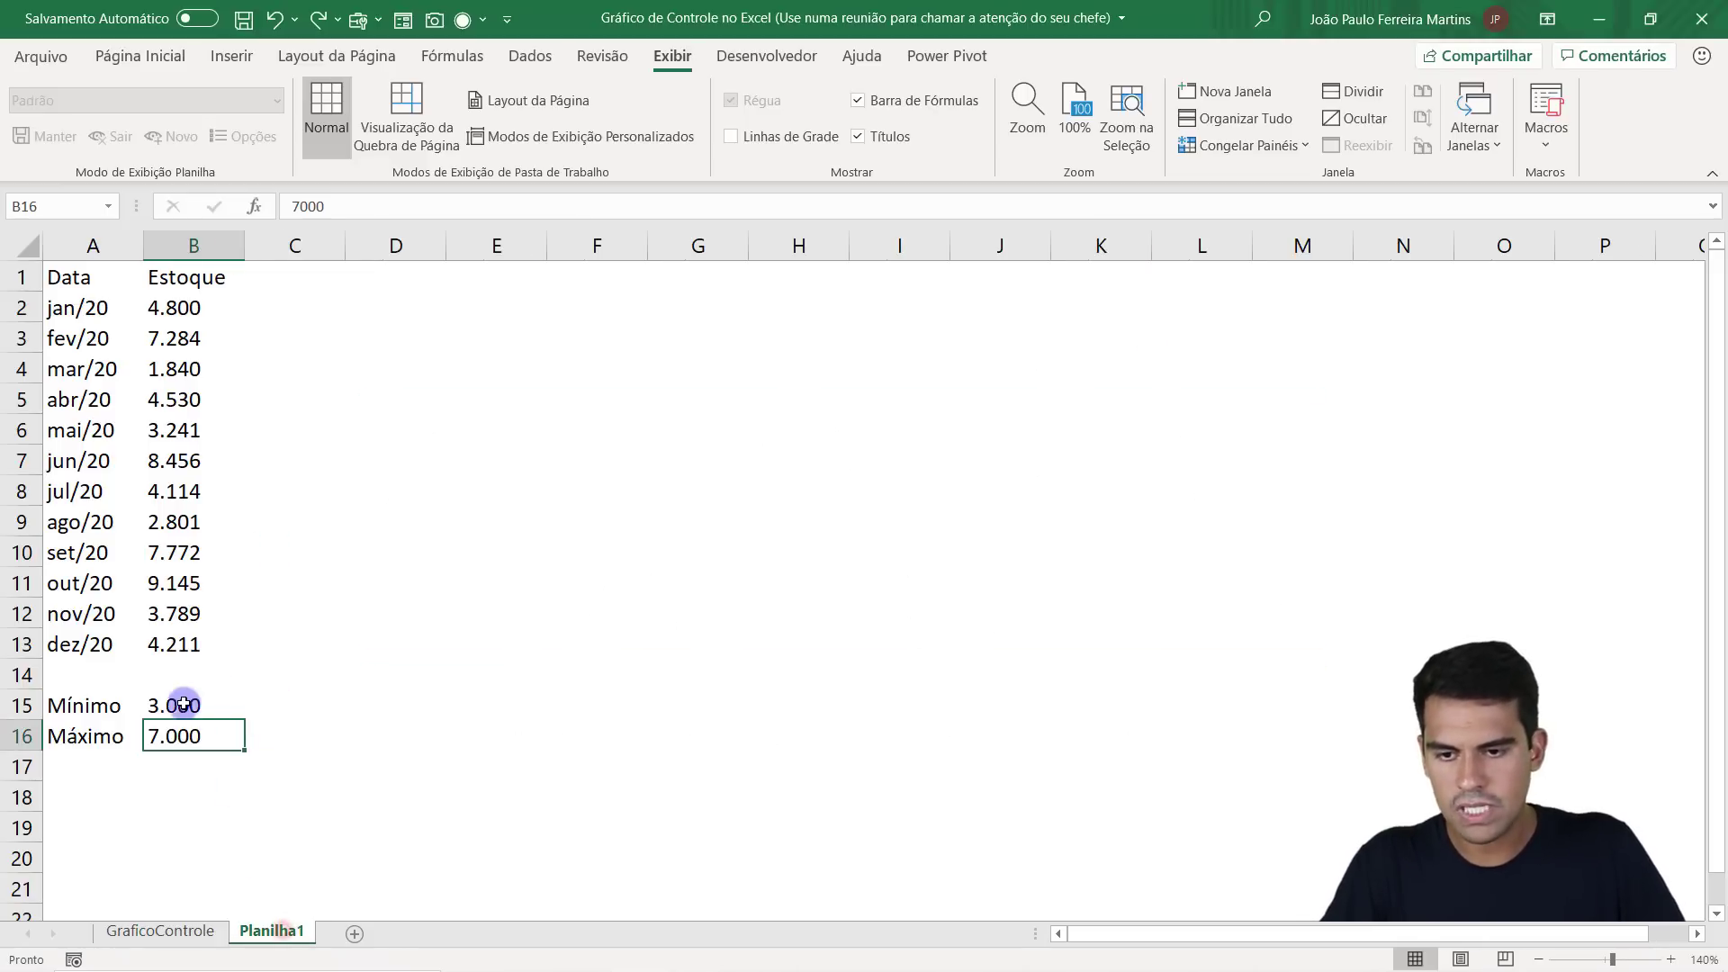
pyautogui.click(135, 705)
pyautogui.click(176, 705)
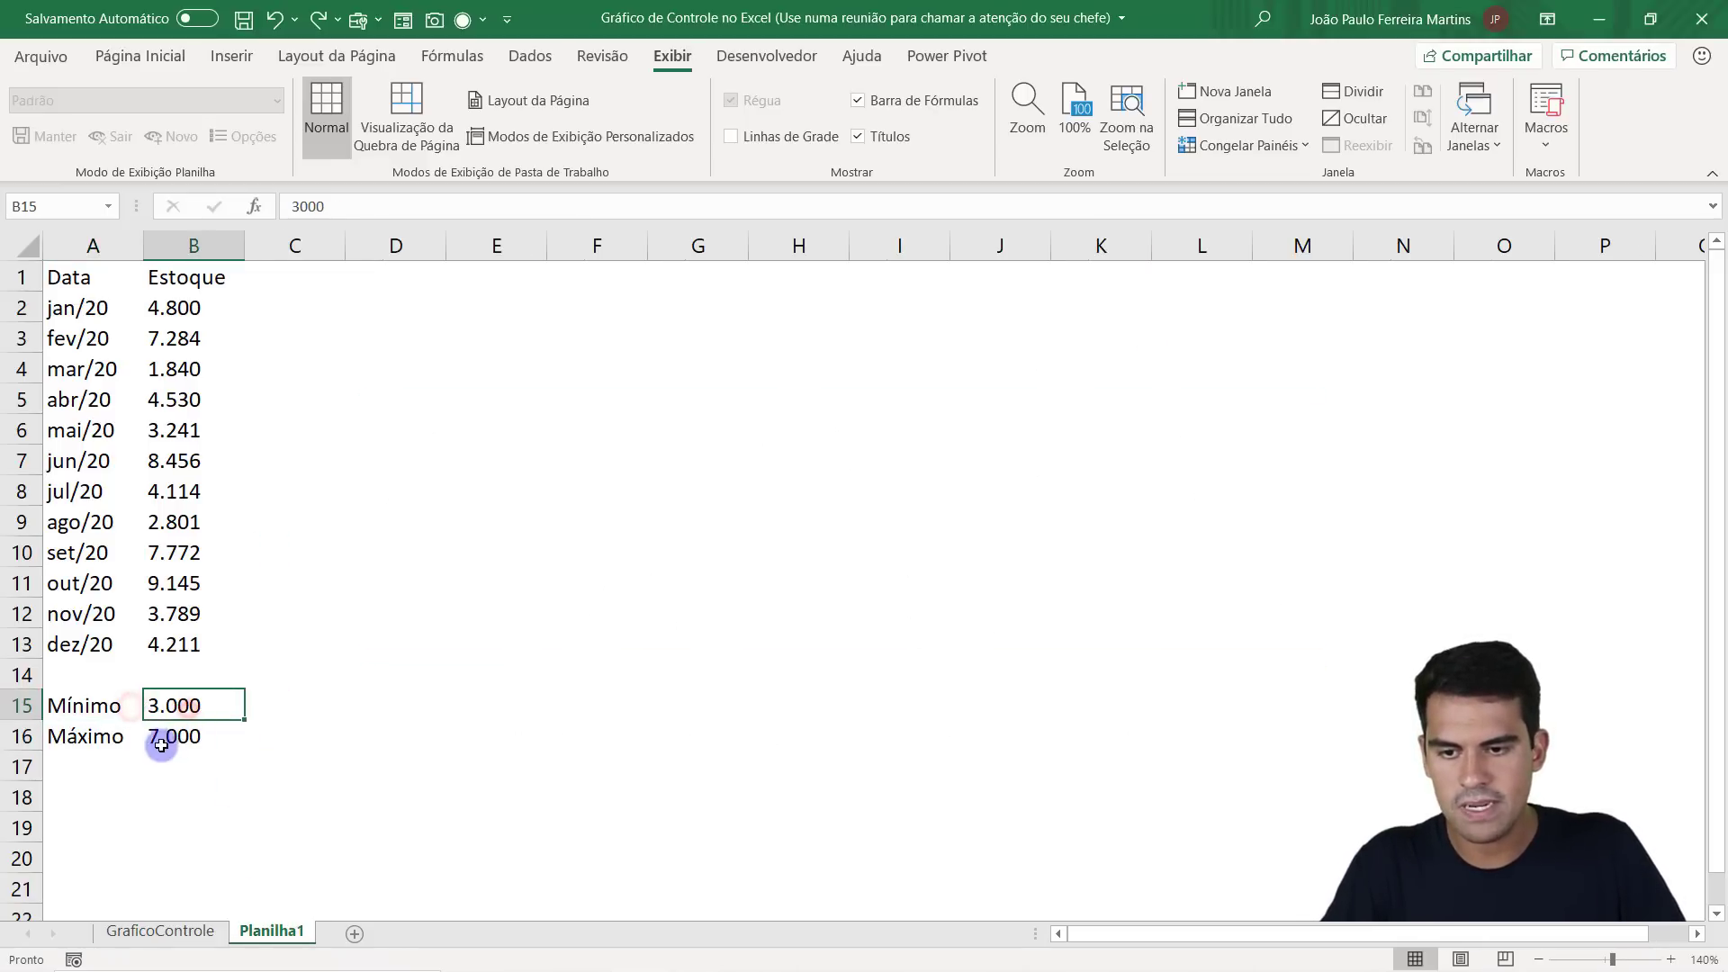
pyautogui.click(77, 736)
pyautogui.click(180, 733)
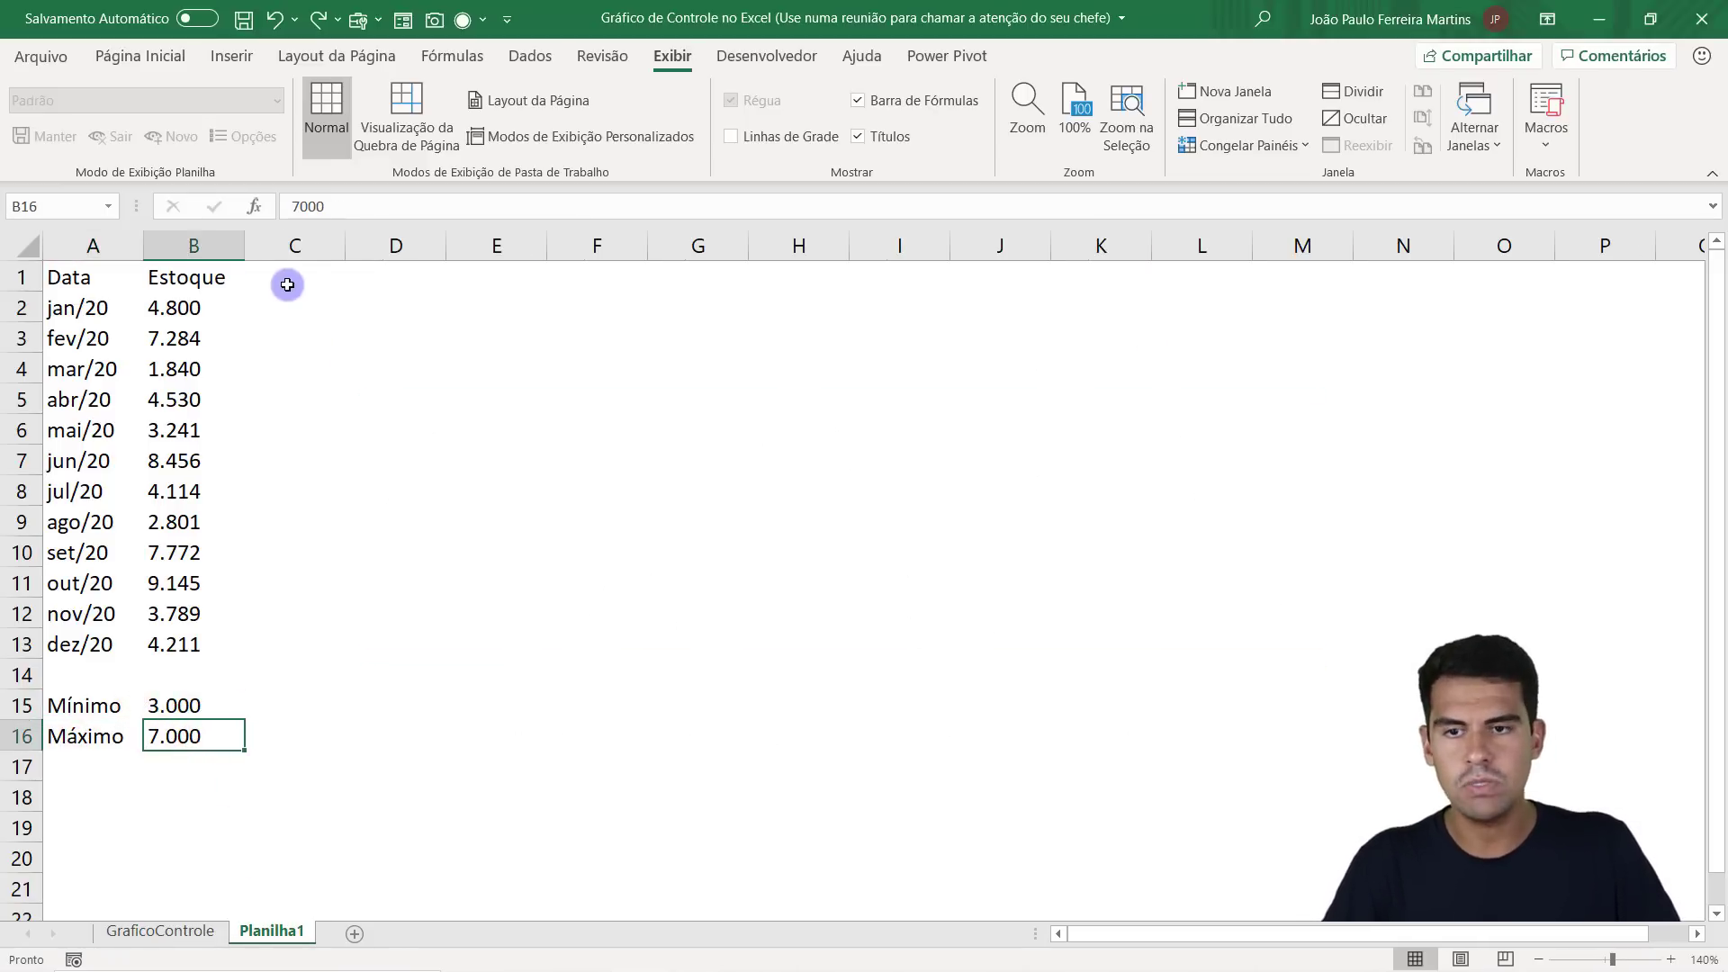
pyautogui.click(289, 277)
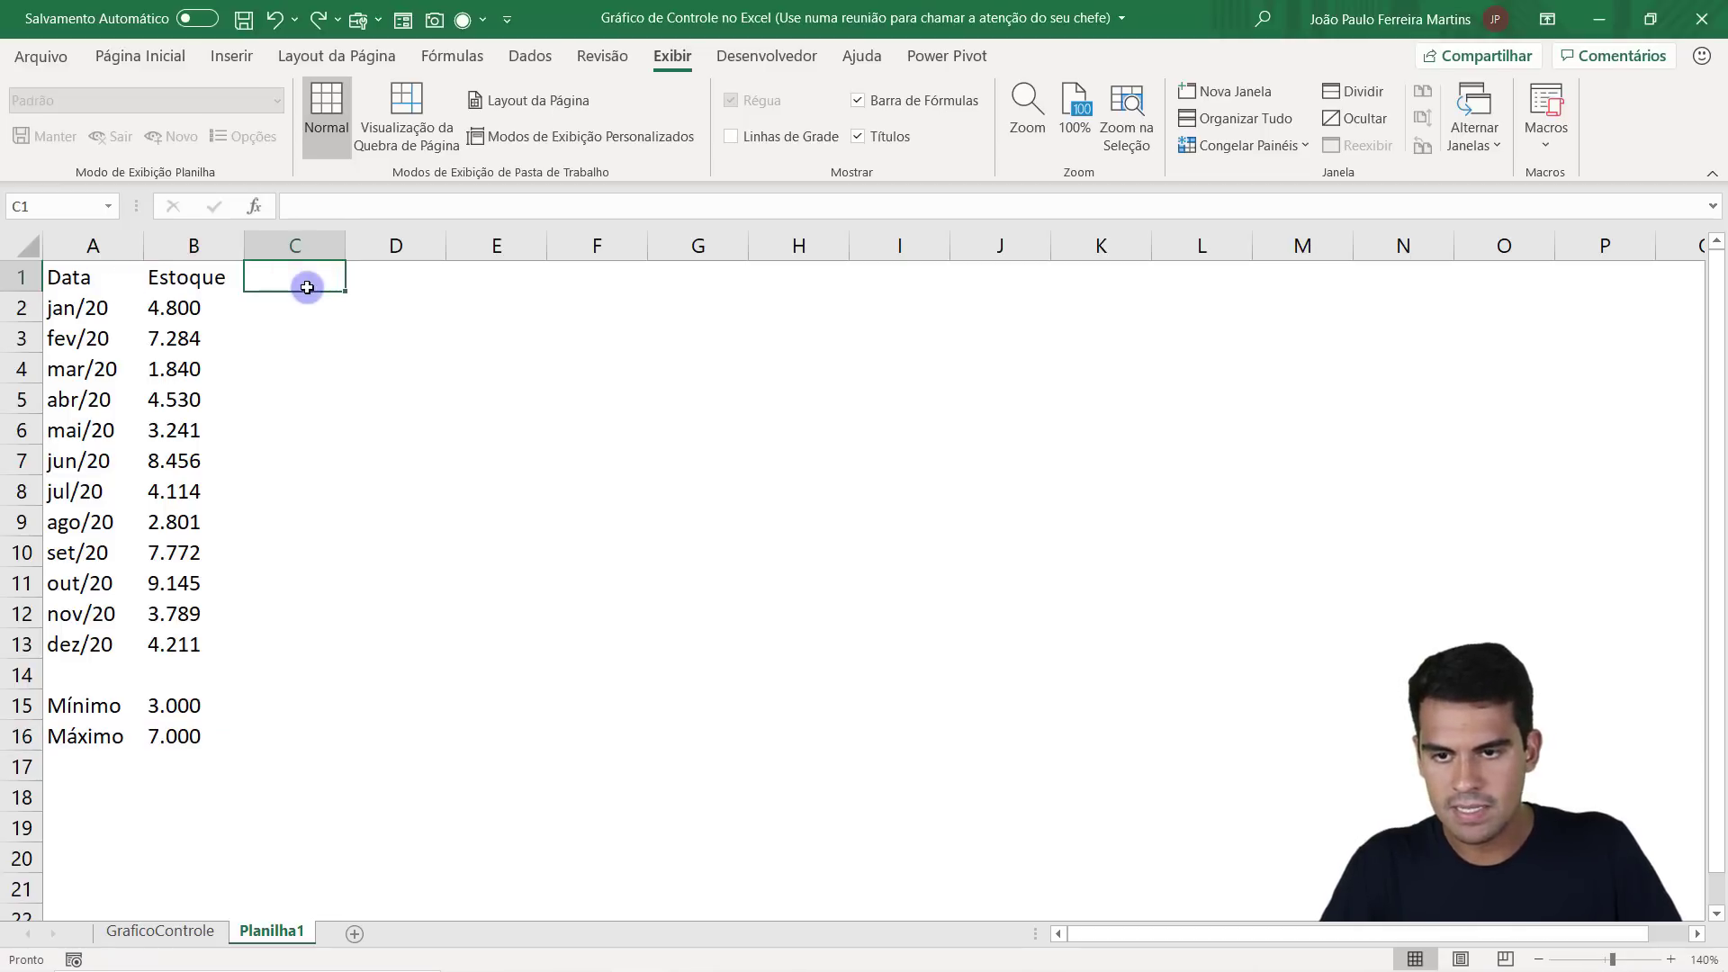
# Type Mínimo in C1 and Máximo in D1, then select the empty cells below each heading.
pyautogui.write('Mínimo')
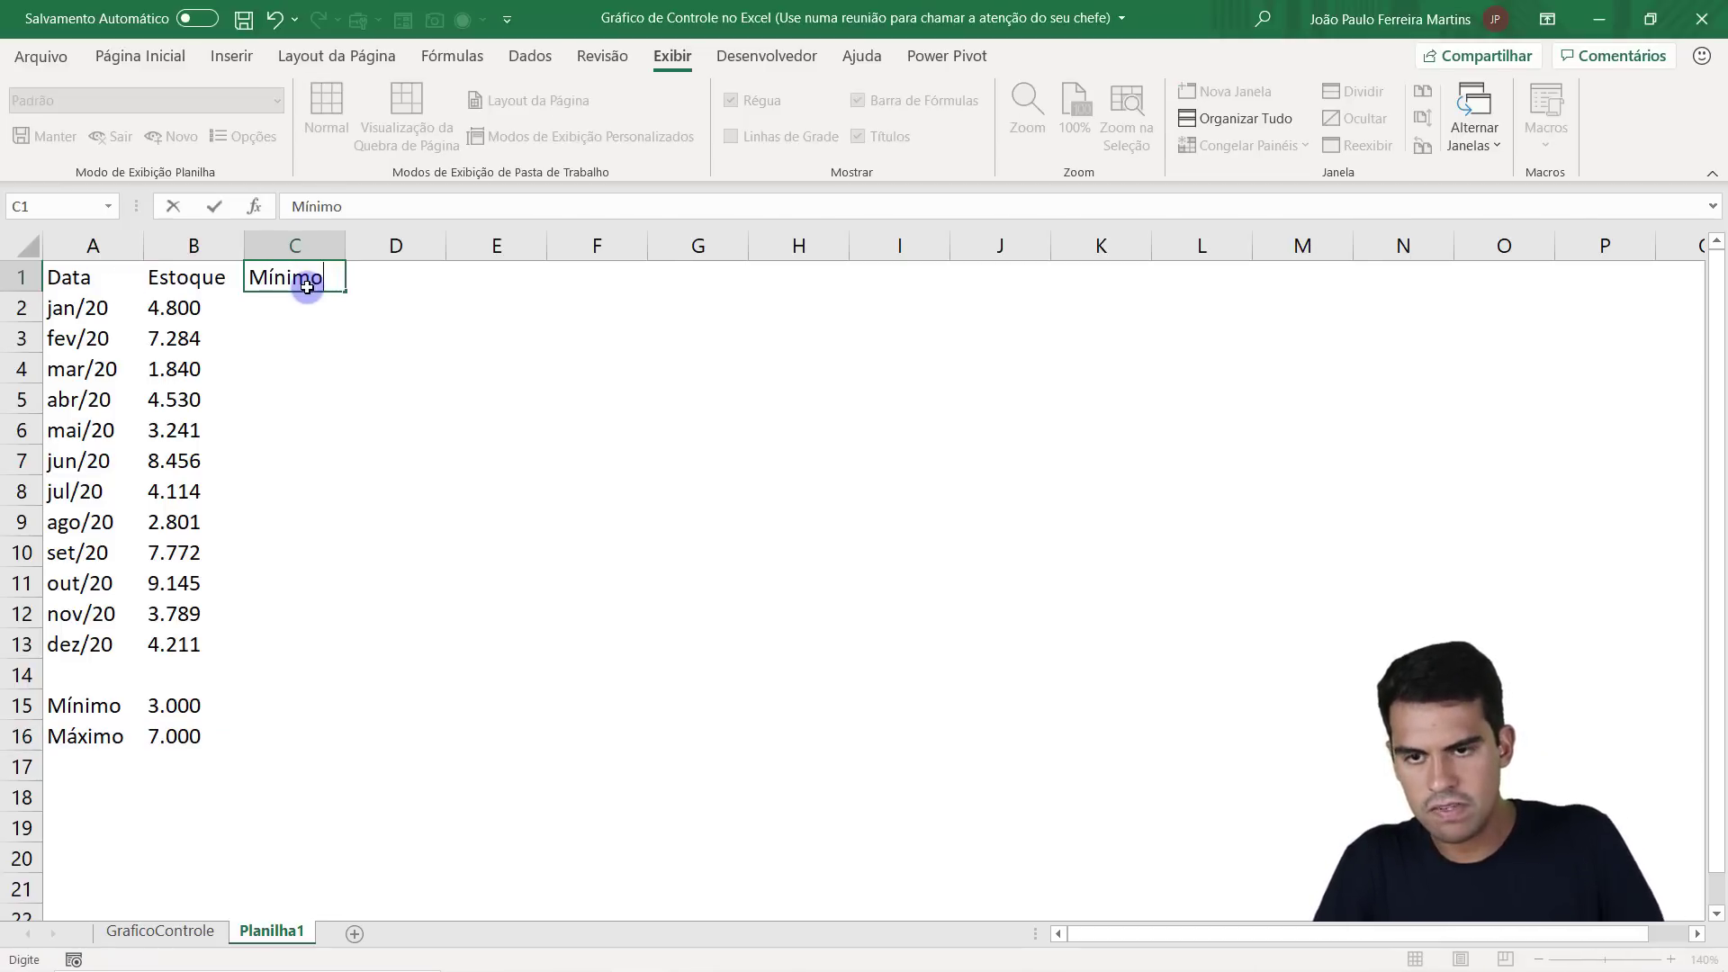
pyautogui.press('Tab')
pyautogui.write('M')
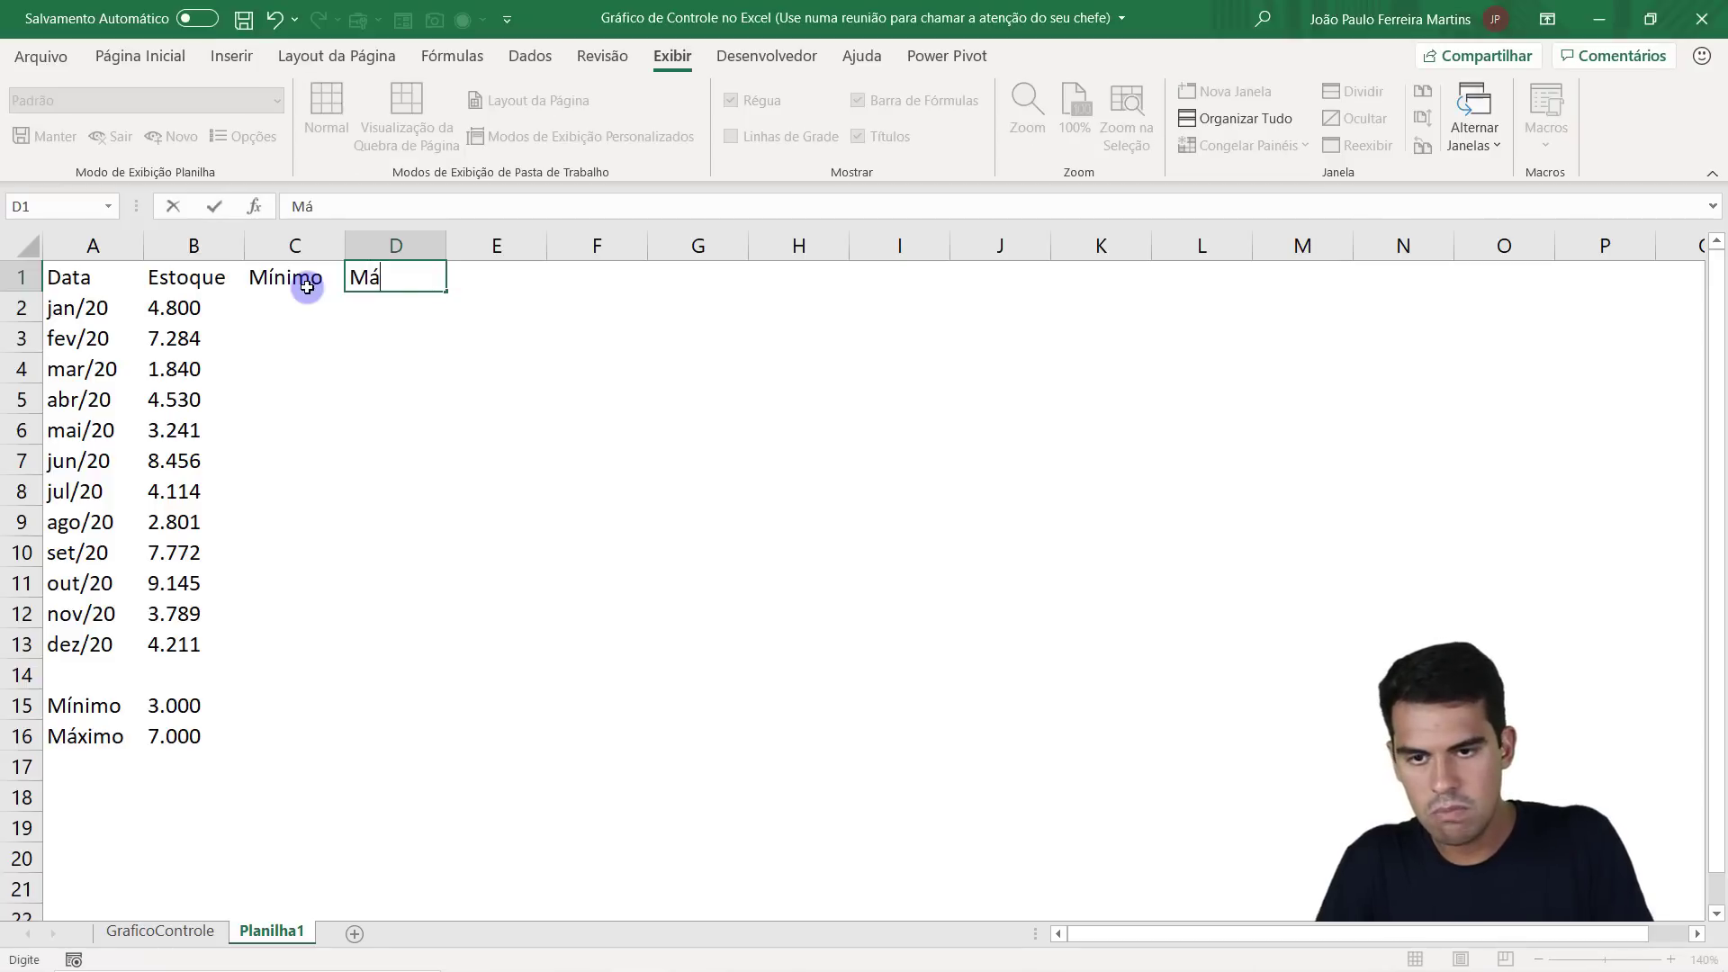
pyautogui.press('Return')
pyautogui.moveTo(299, 308); pyautogui.dragTo(306, 643)
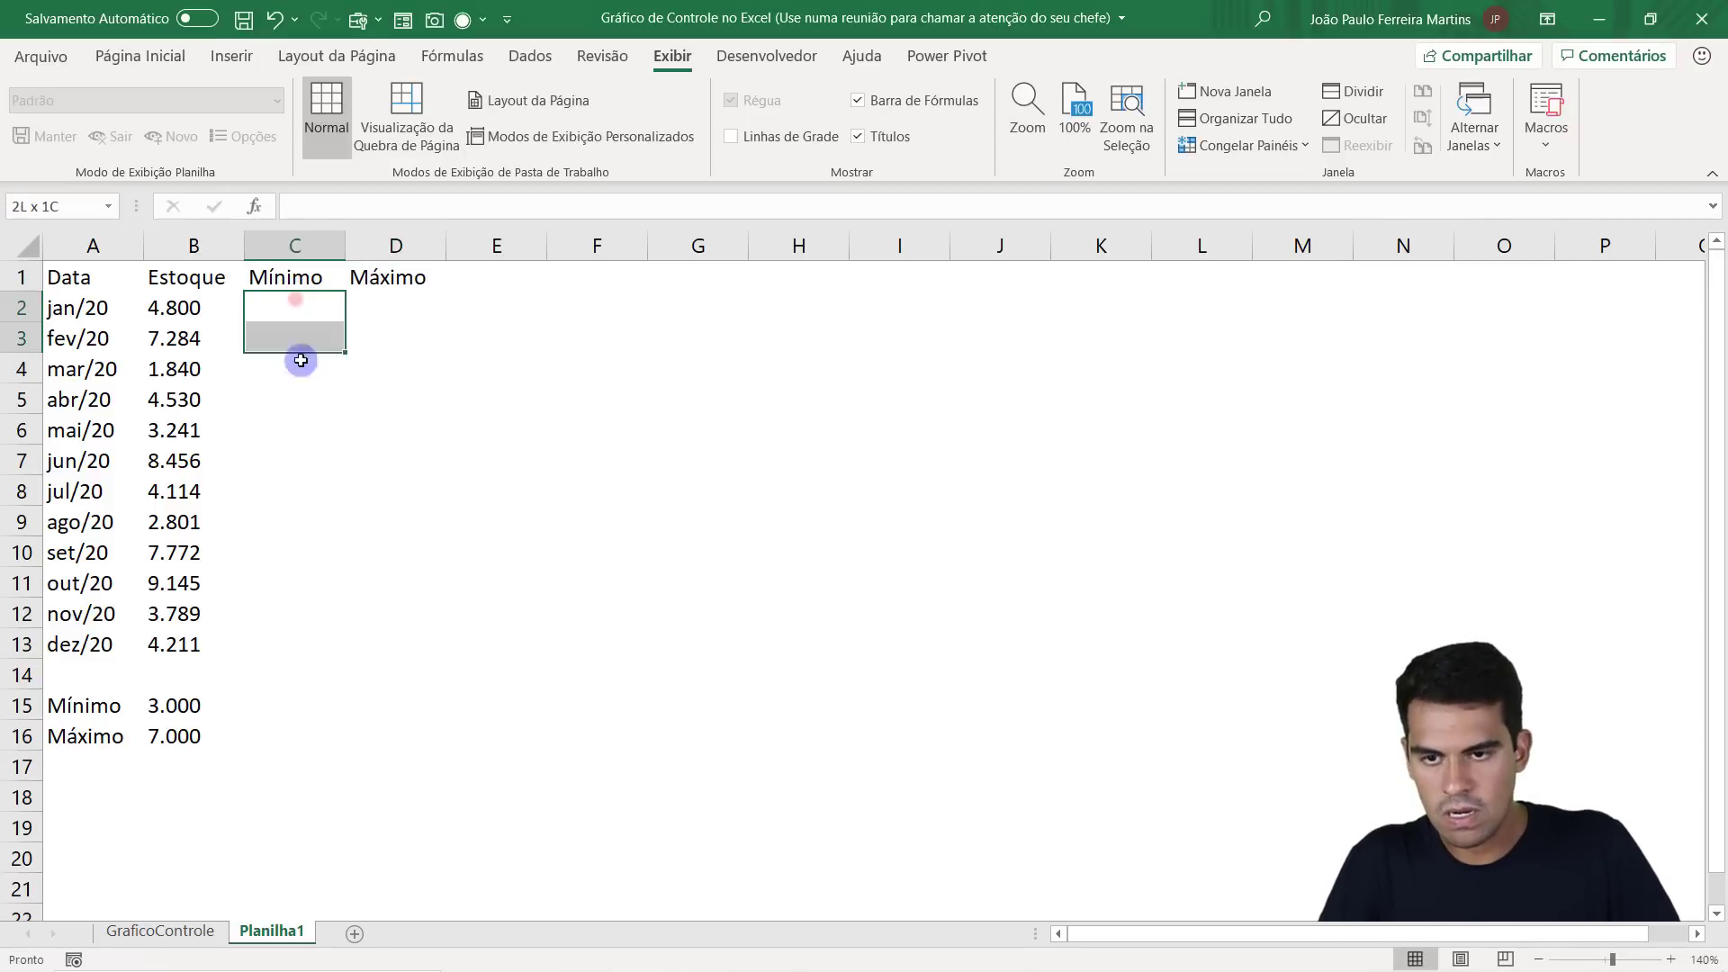
pyautogui.press('Return')
pyautogui.press('Return')
pyautogui.press('Return')
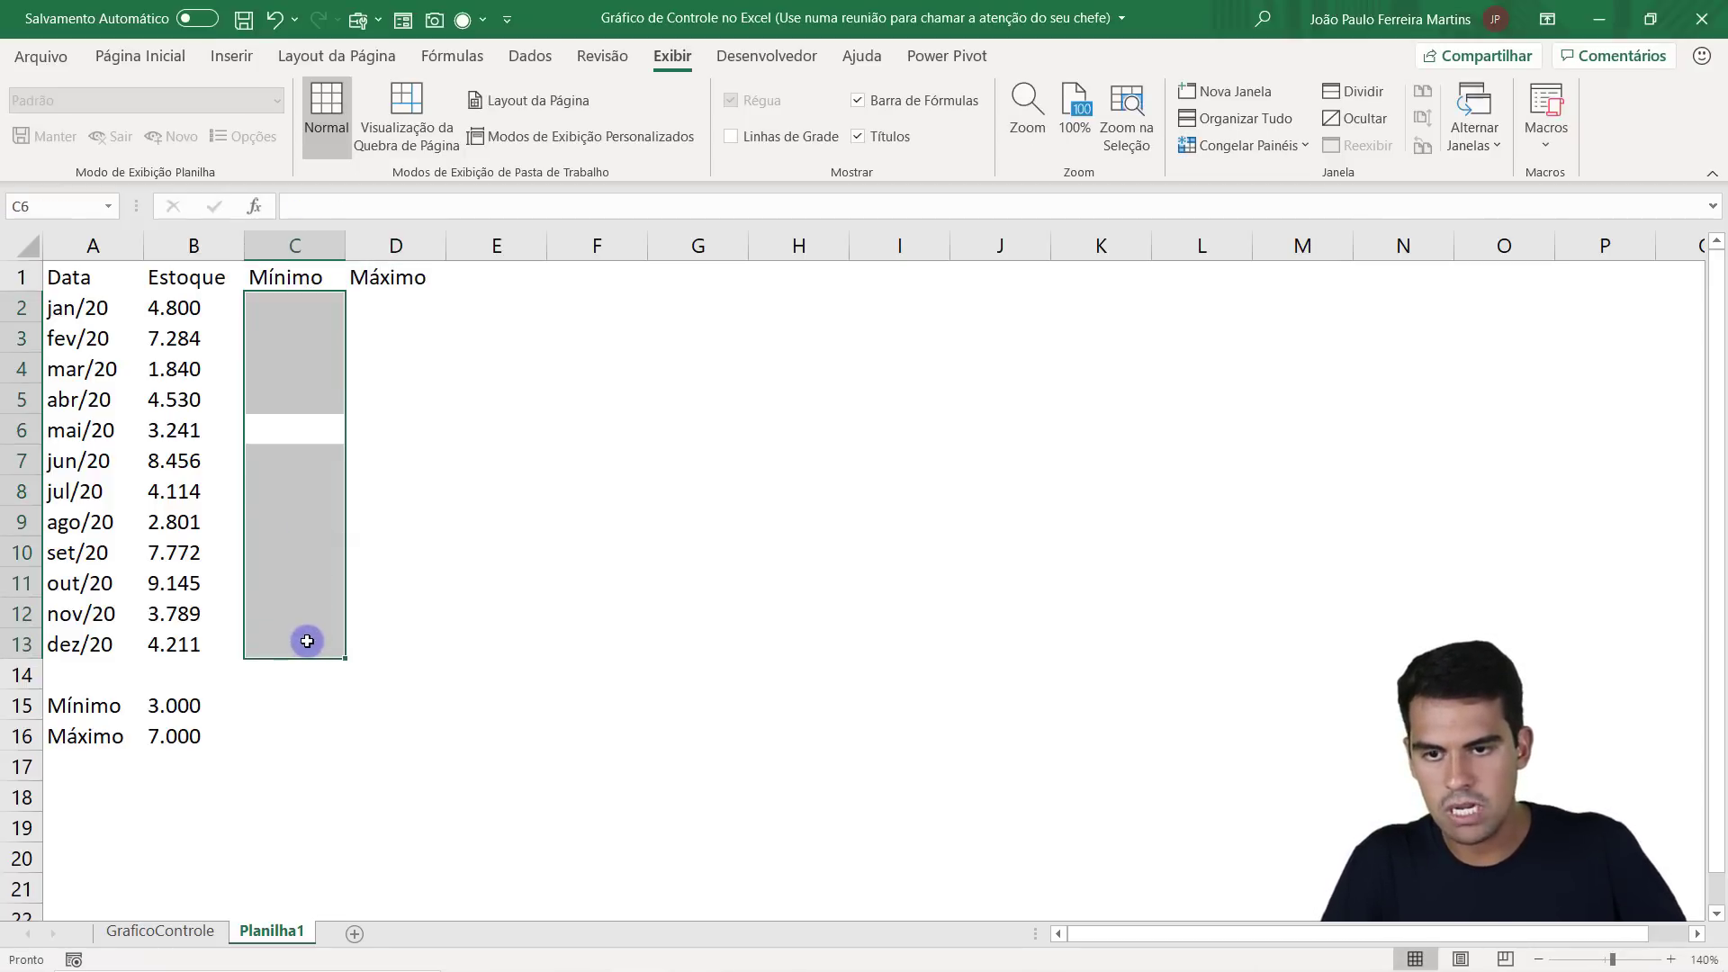
pyautogui.press('Return')
pyautogui.press('Return')
pyautogui.press('Return')
pyautogui.press('Return')
pyautogui.press('Return')
pyautogui.press('Return')
pyautogui.press('Return')
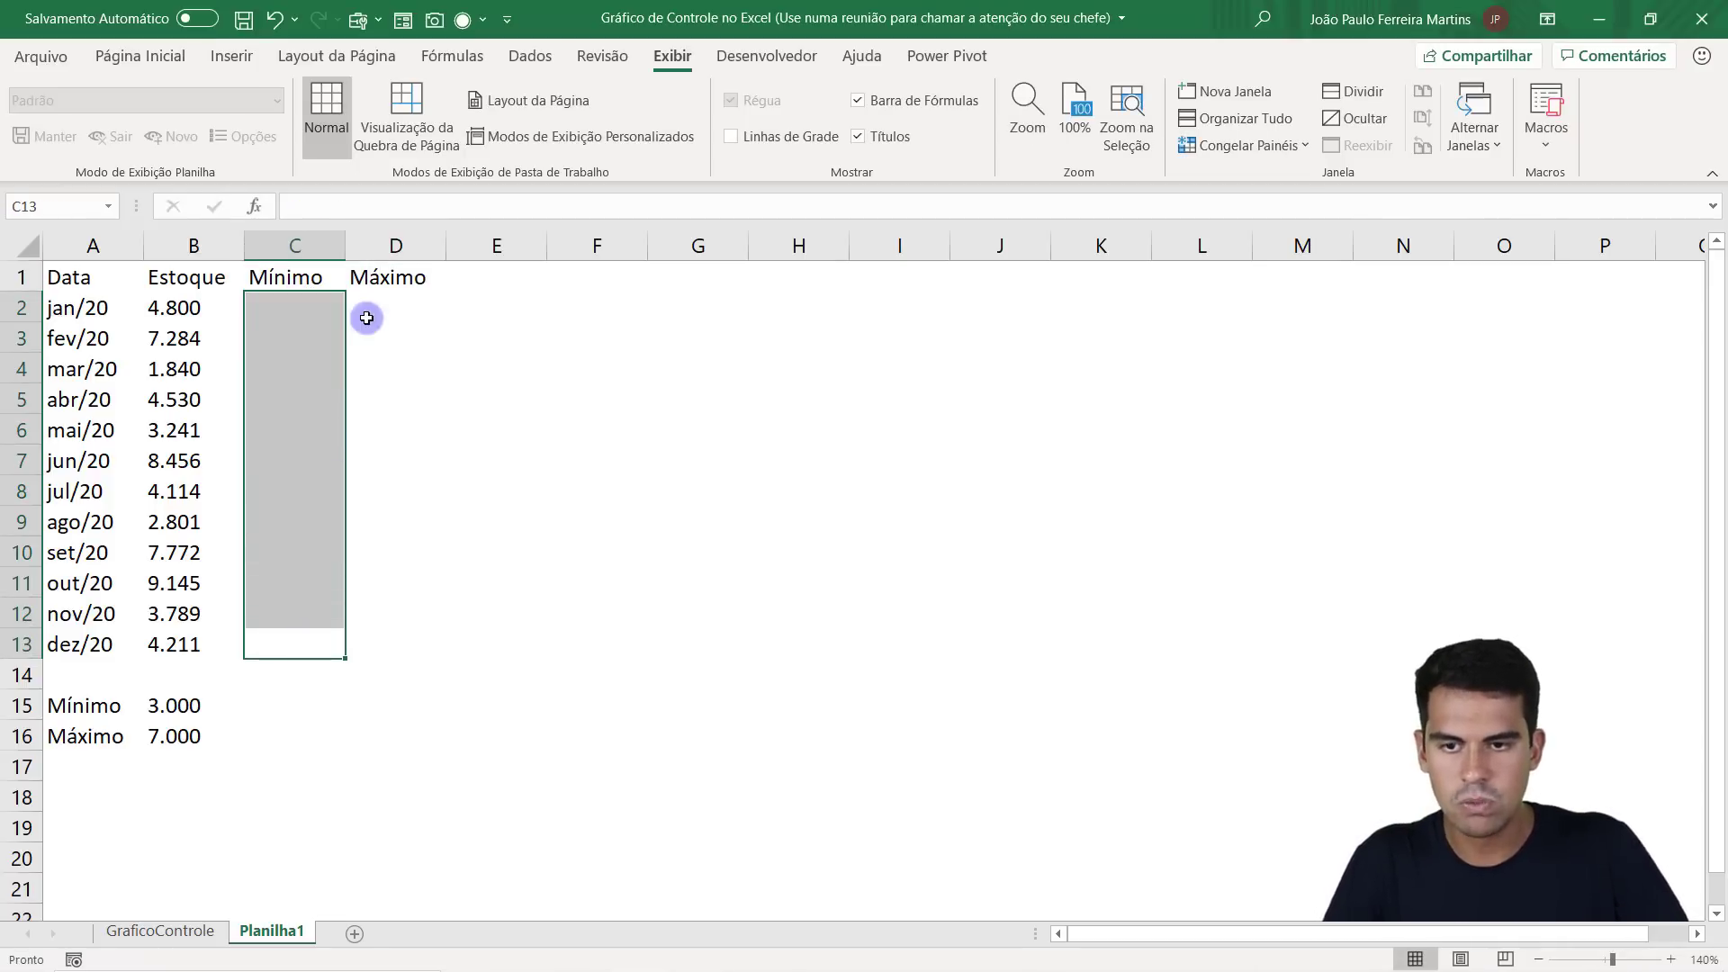
pyautogui.moveTo(396, 301); pyautogui.dragTo(383, 663)
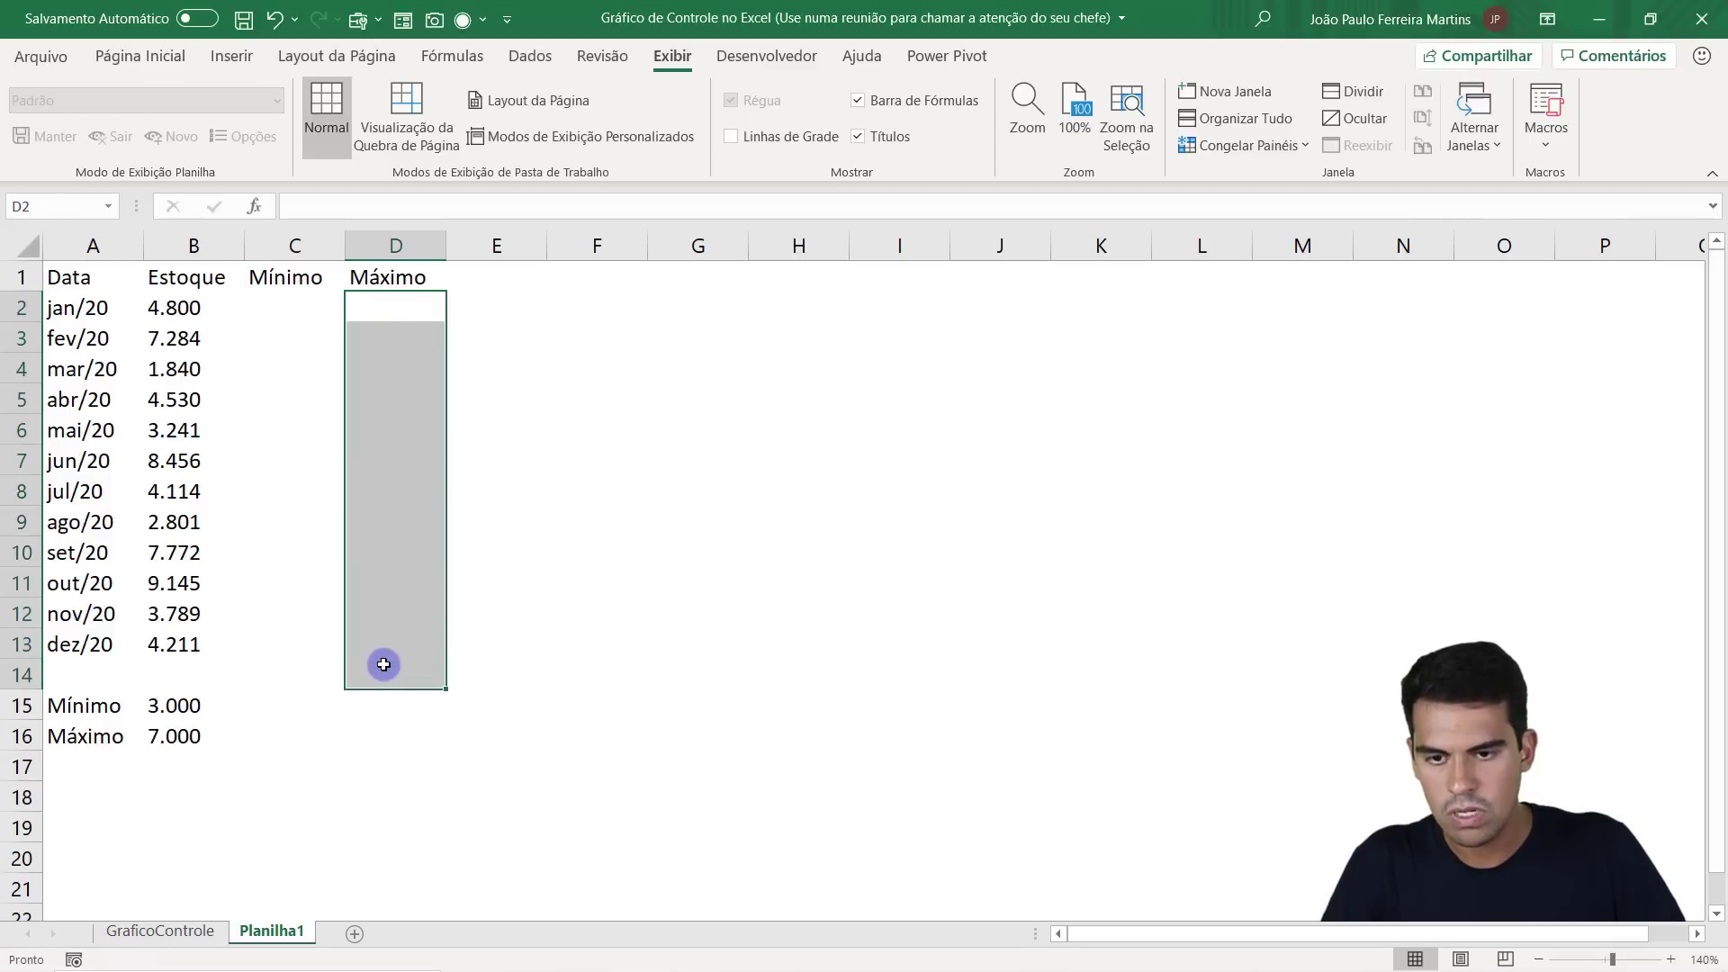
# Try typing 3000 into the first Mínimo cells, then delete those typed values.
pyautogui.press('Return')
pyautogui.press('Return')
pyautogui.press('Return')
pyautogui.press('Return')
pyautogui.press('Return')
pyautogui.press('Return')
pyautogui.press('Return')
pyautogui.press('Return')
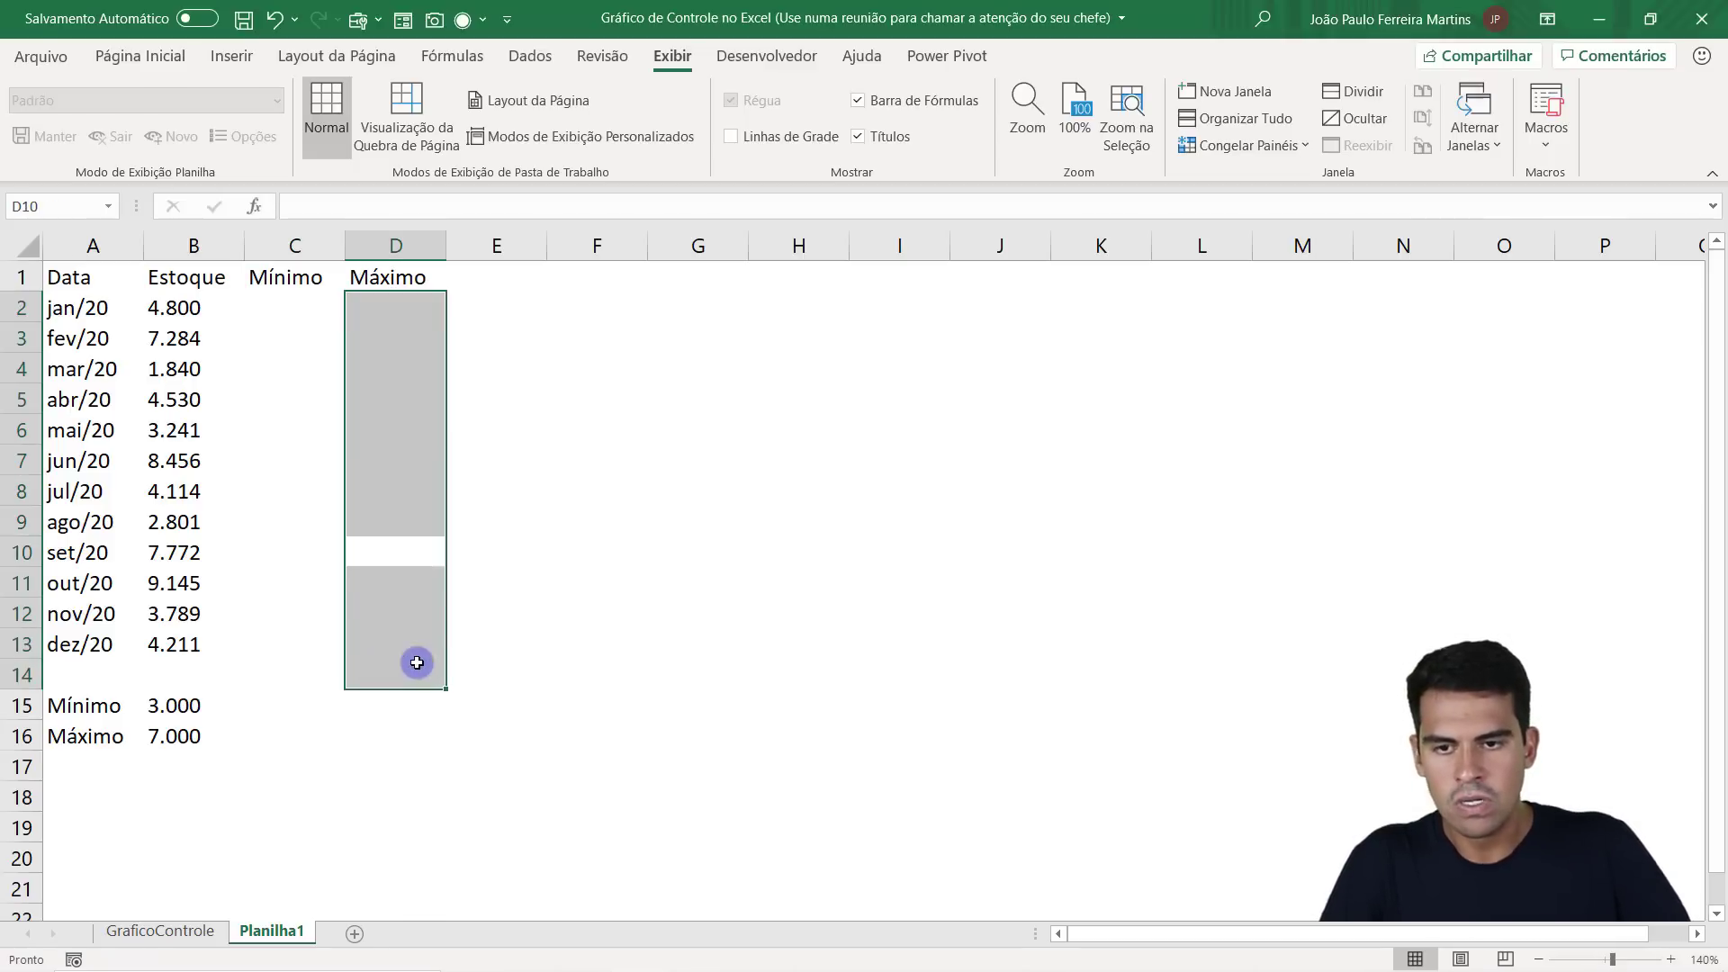
pyautogui.click(291, 306)
pyautogui.write('3000')
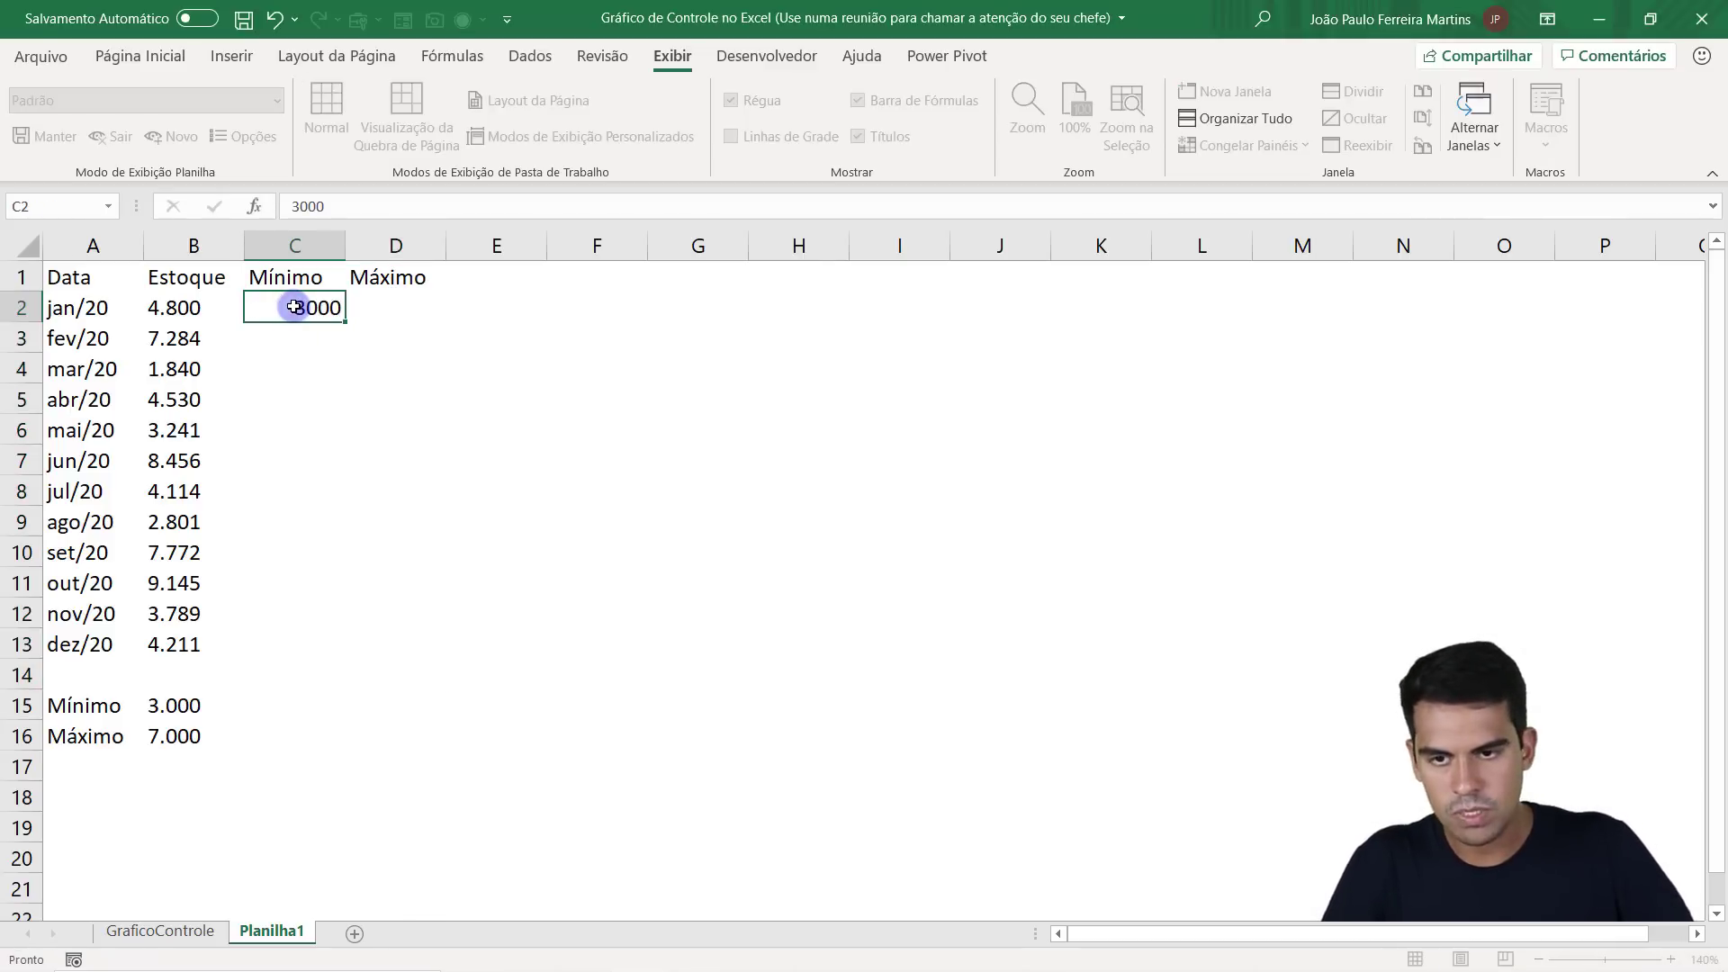
pyautogui.press('Return')
pyautogui.press('Return')
pyautogui.write('300')
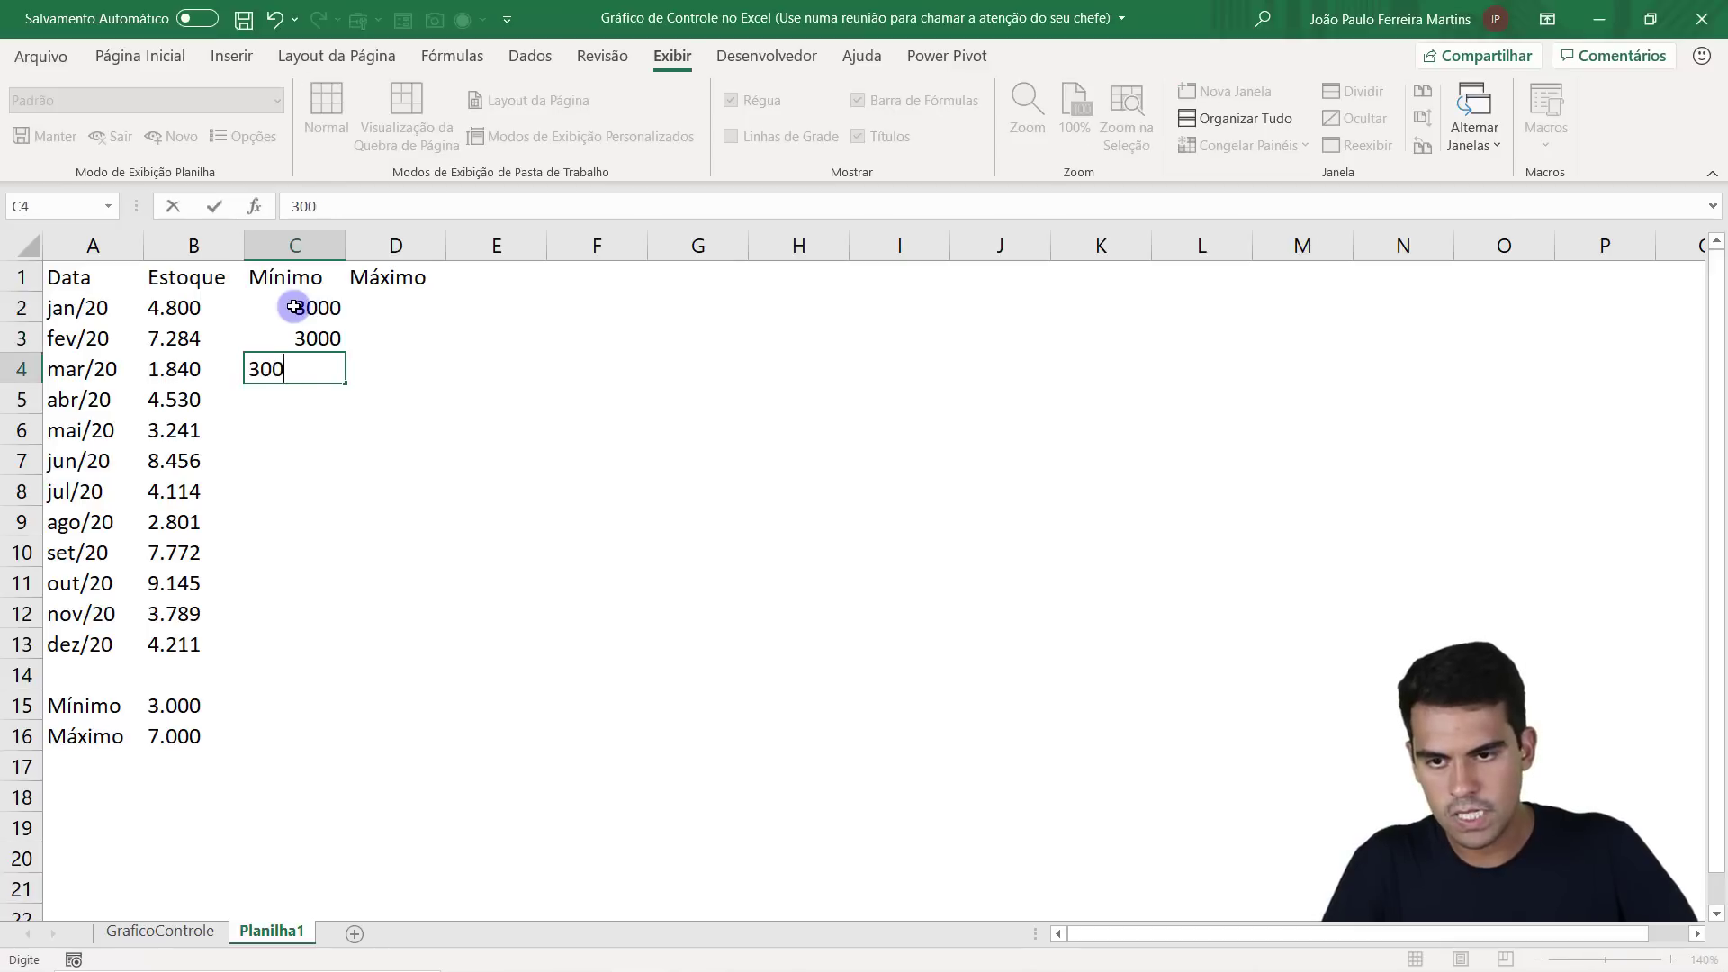
pyautogui.write('0')
pyautogui.press('Return')
pyautogui.moveTo(294, 306); pyautogui.dragTo(283, 379)
pyautogui.press('Delete')
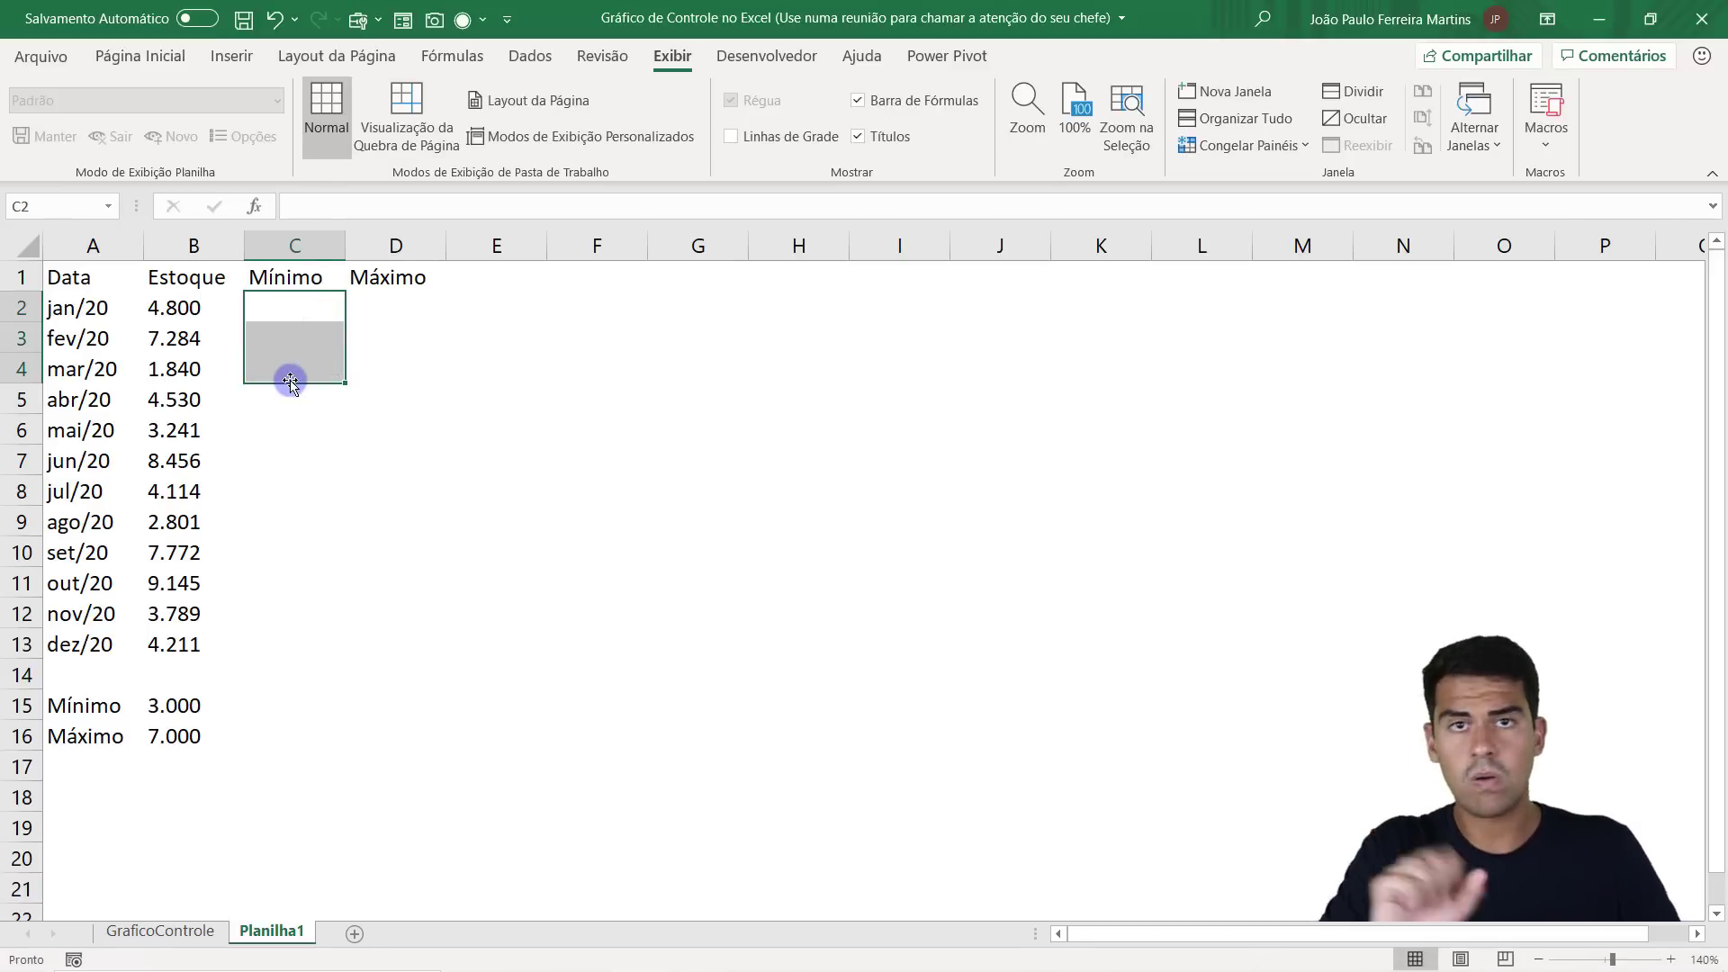
# Enter =B15 in C2 and reopen the formula for editing.
pyautogui.click(317, 303)
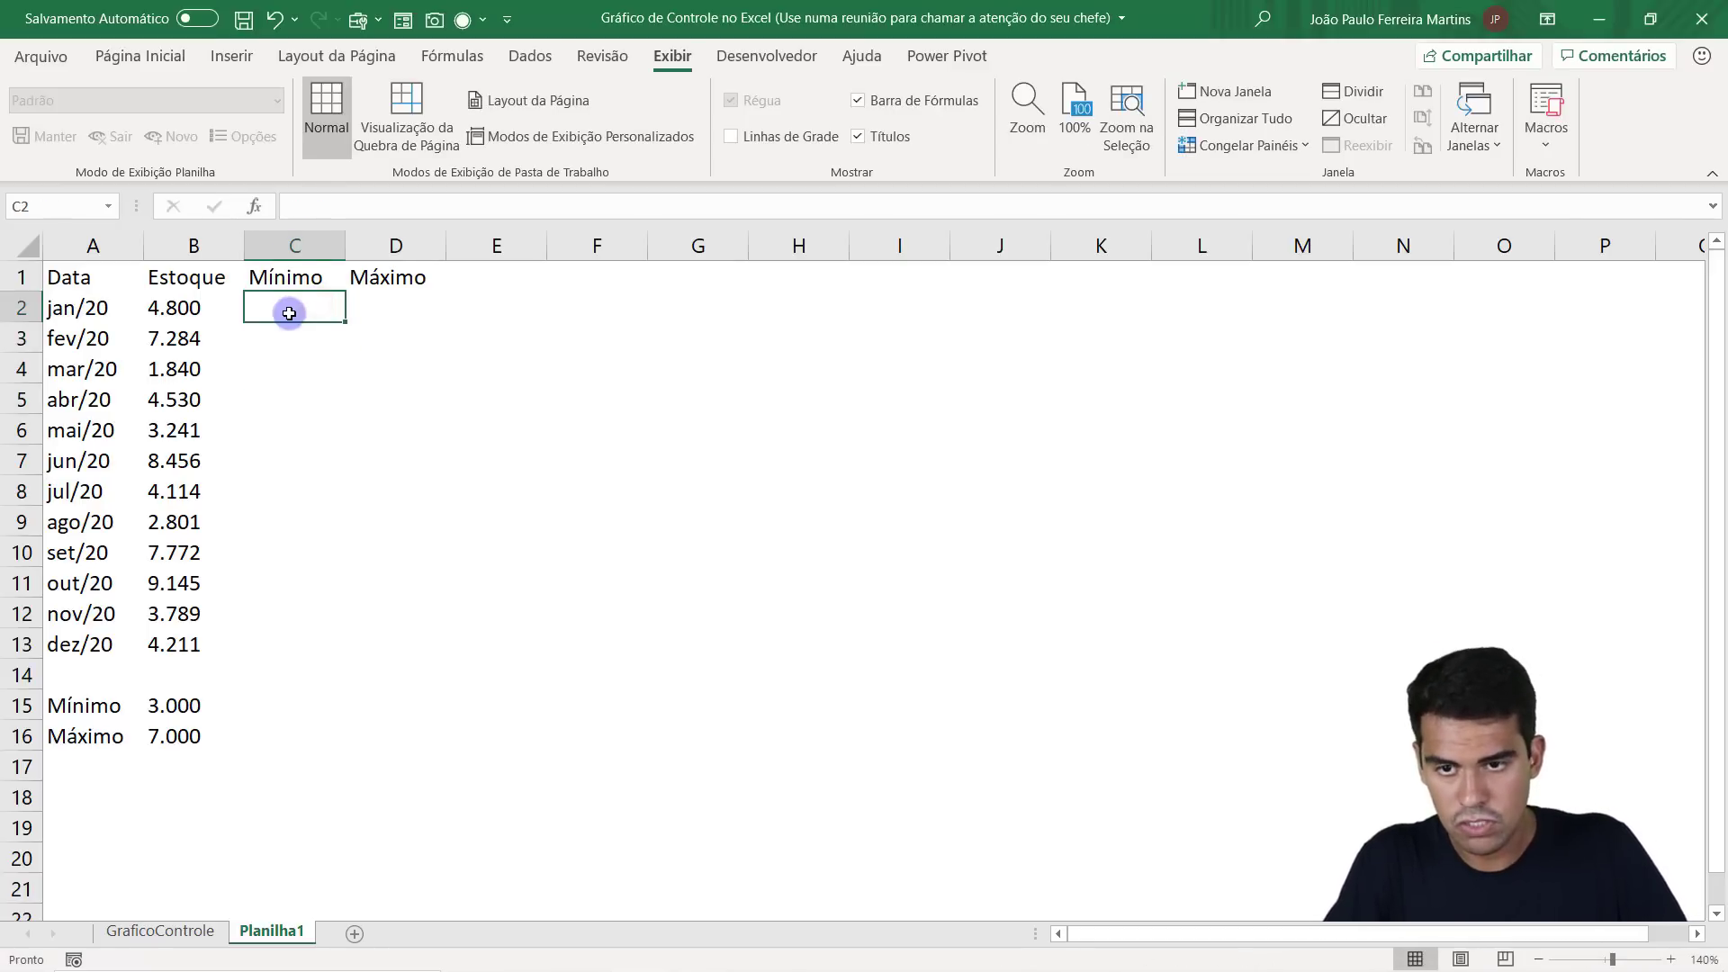
pyautogui.write('=')
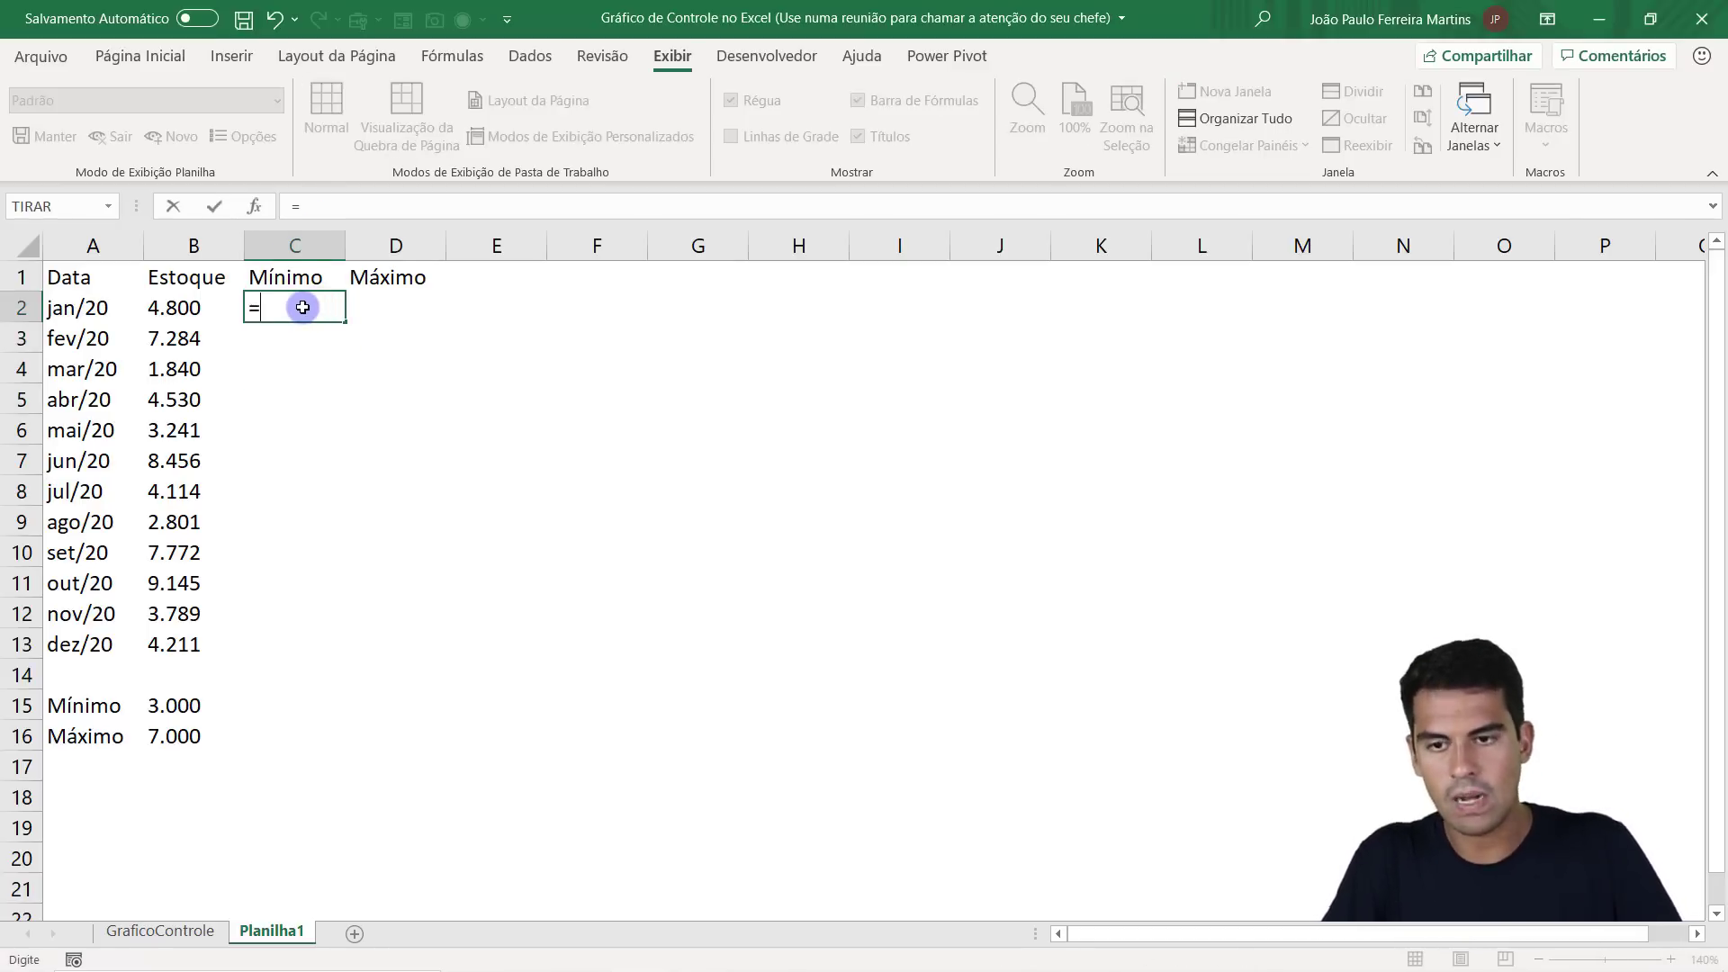
pyautogui.click(172, 711)
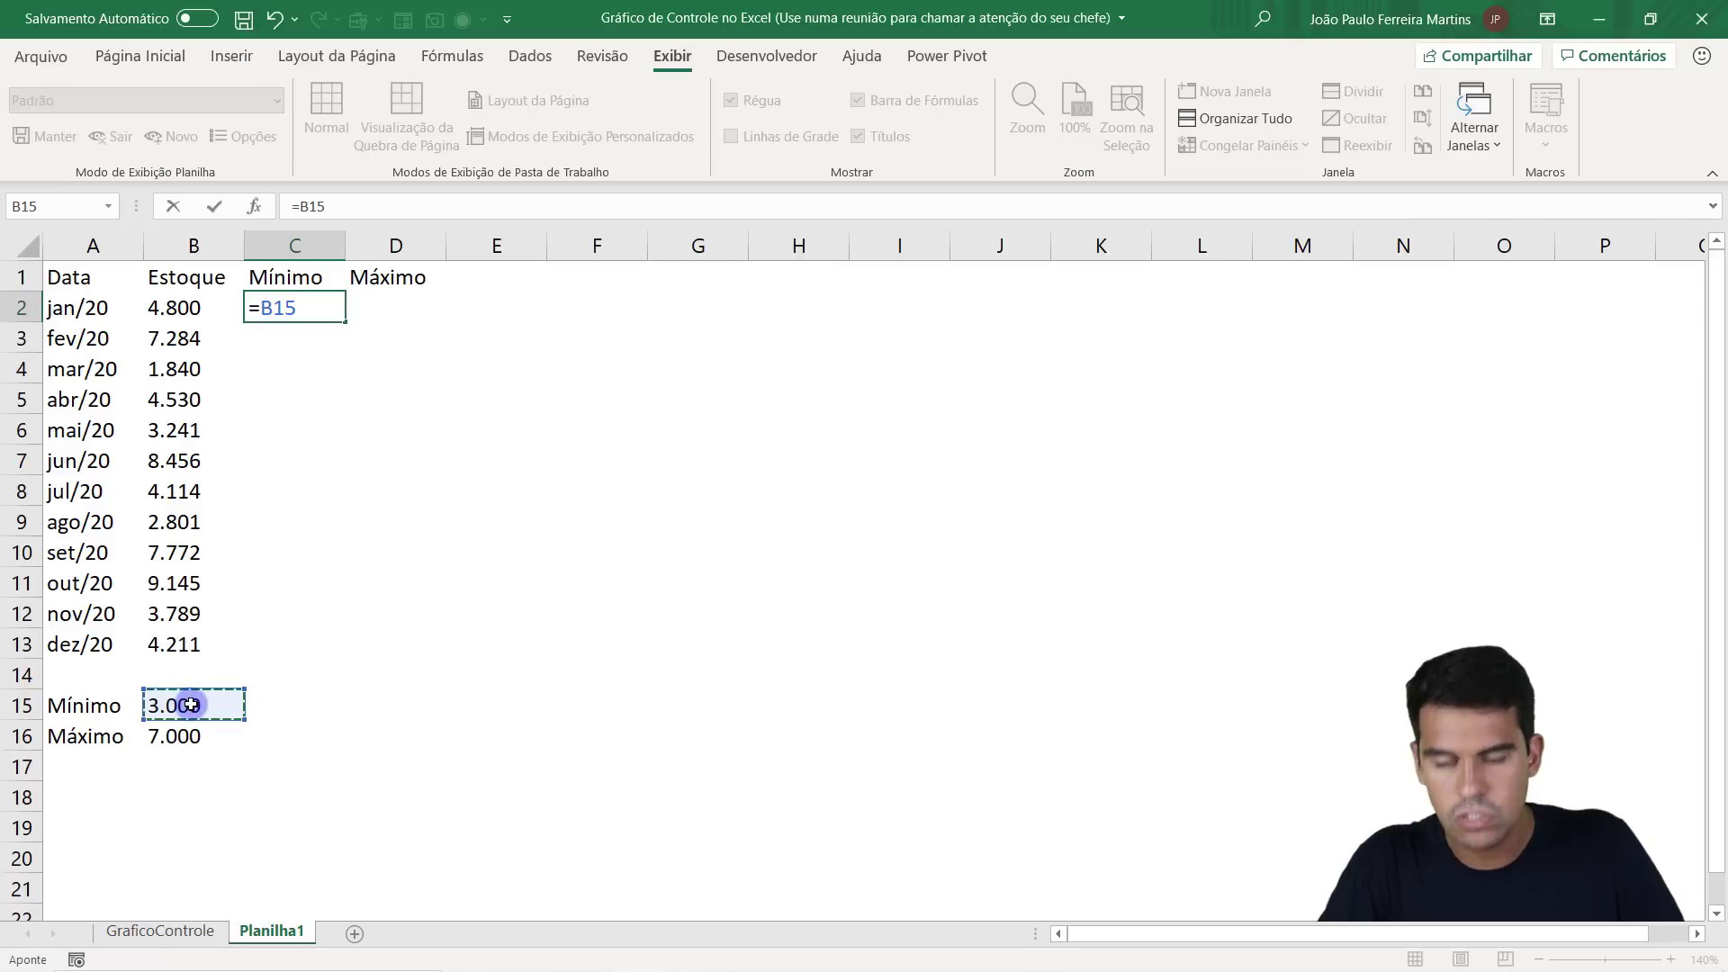
pyautogui.press('Return')
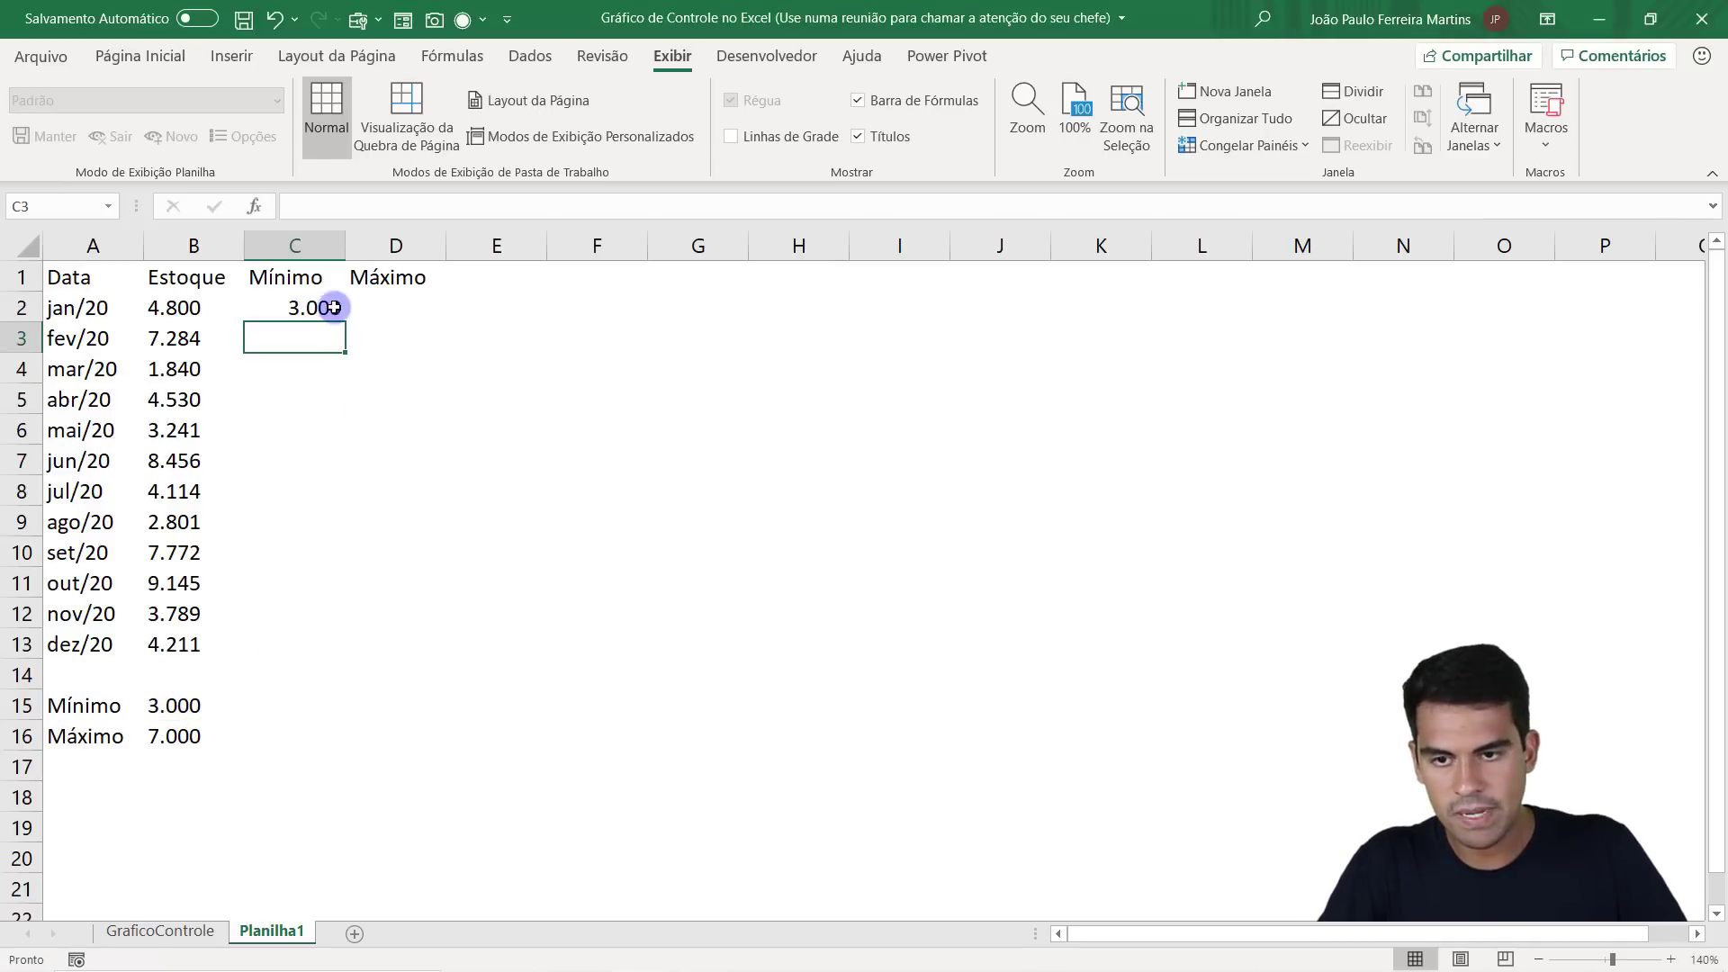
pyautogui.click(331, 306)
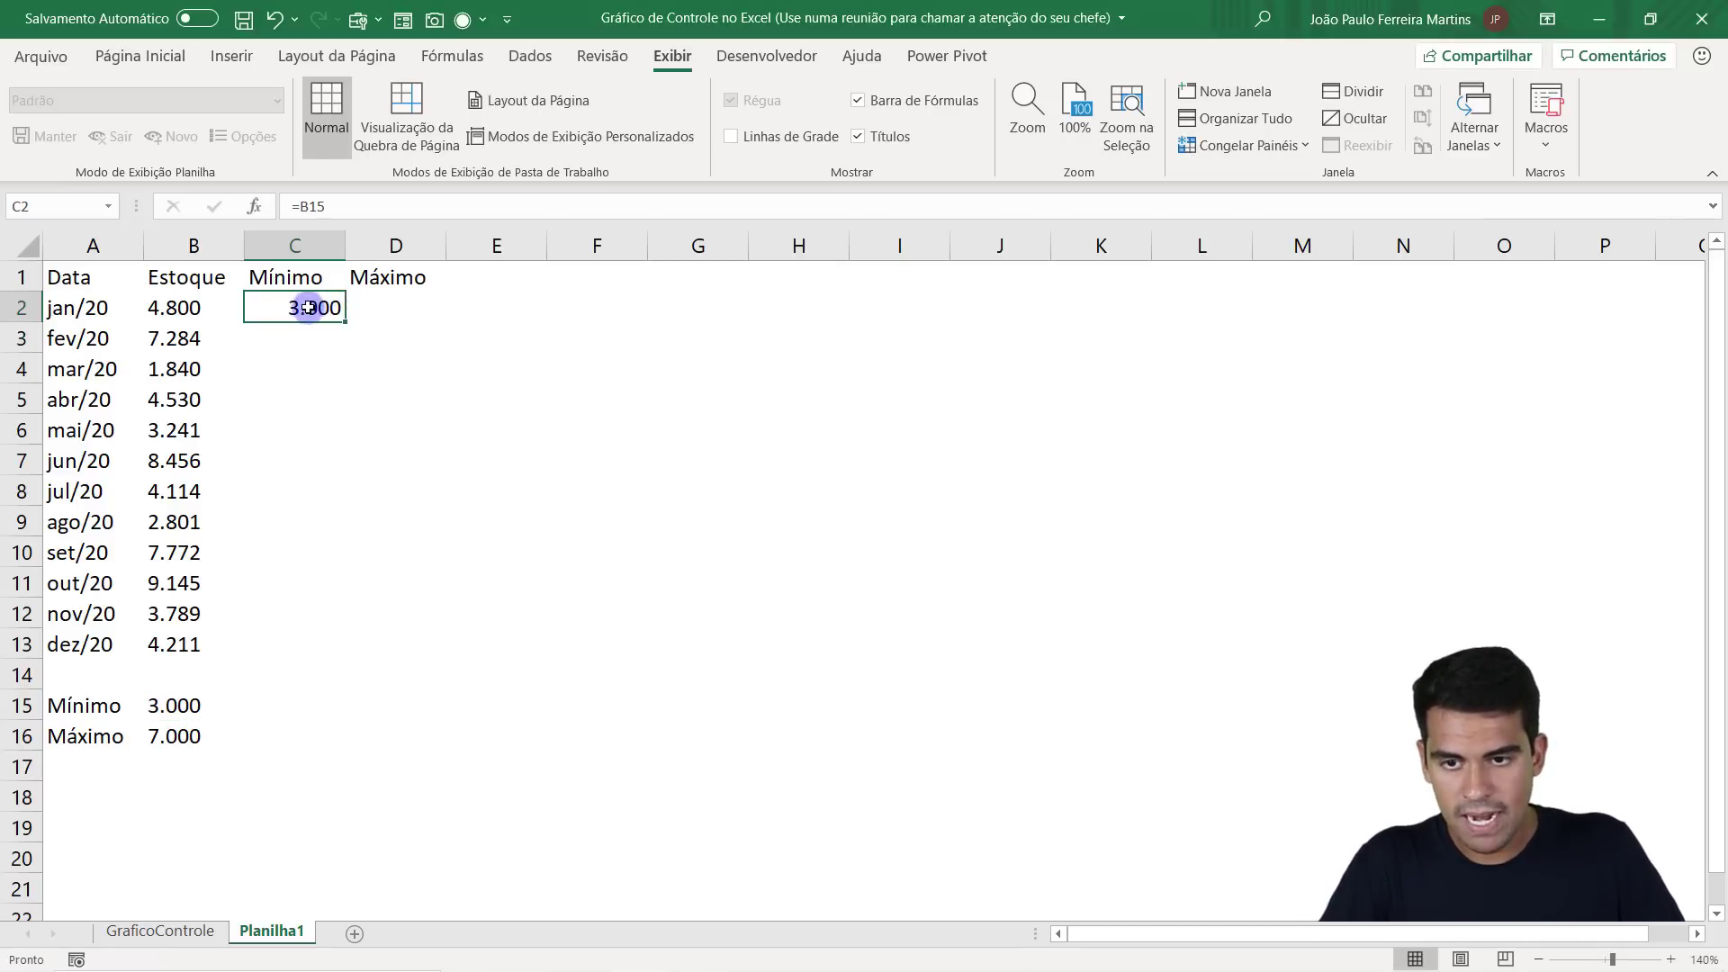
pyautogui.moveTo(308, 308); pyautogui.dragTo(308, 637)
pyautogui.press('Return')
pyautogui.press('Return')
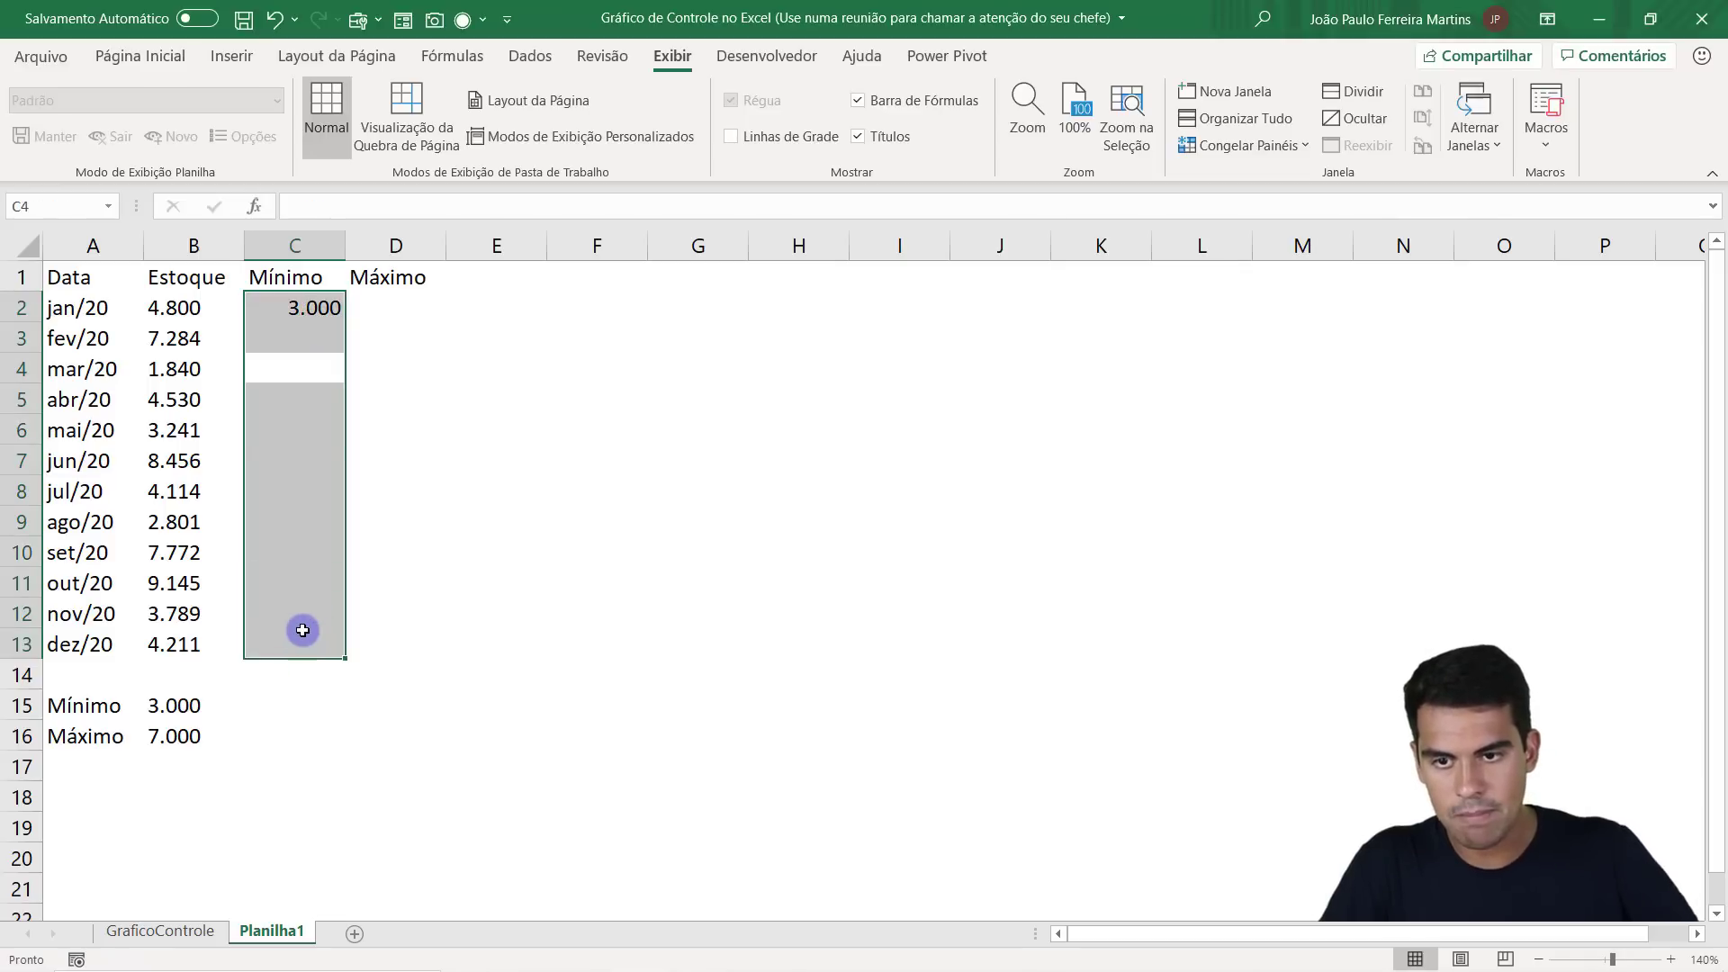
pyautogui.press('Return')
pyautogui.press('Return')
pyautogui.press('Return')
pyautogui.press('Return')
pyautogui.press('Return')
pyautogui.press('F2')
pyautogui.press('Return')
pyautogui.press('Return')
pyautogui.press('Return')
pyautogui.press('Return')
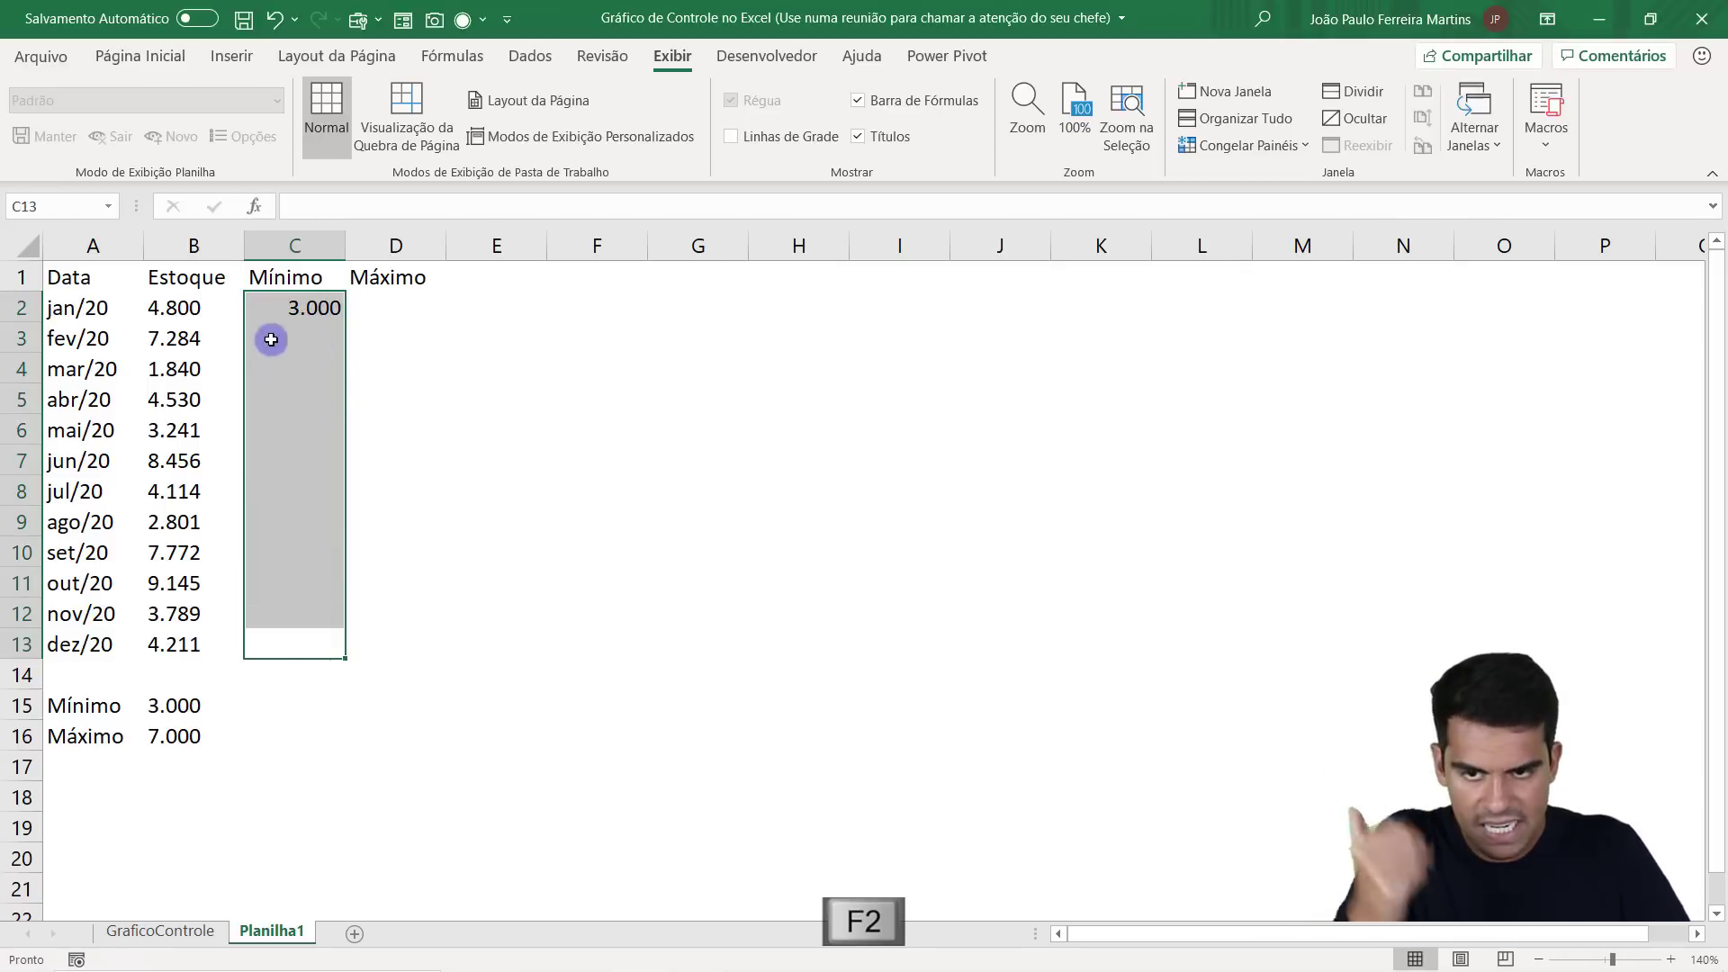
pyautogui.click(284, 307)
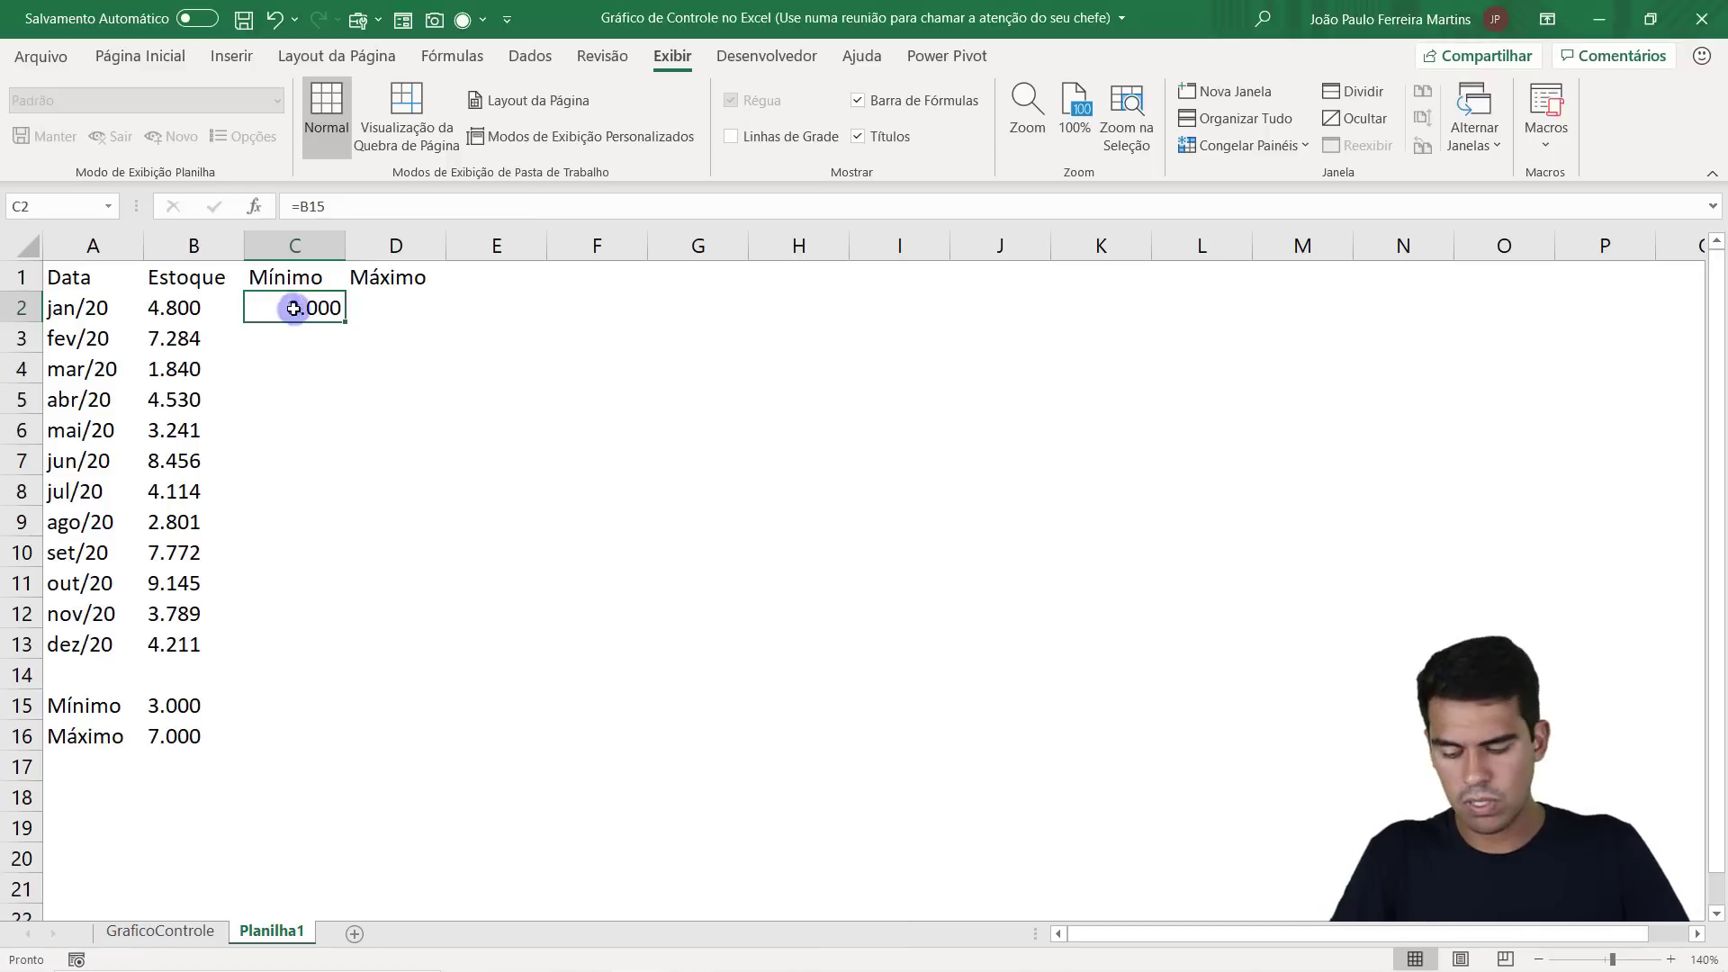
pyautogui.press('F2')
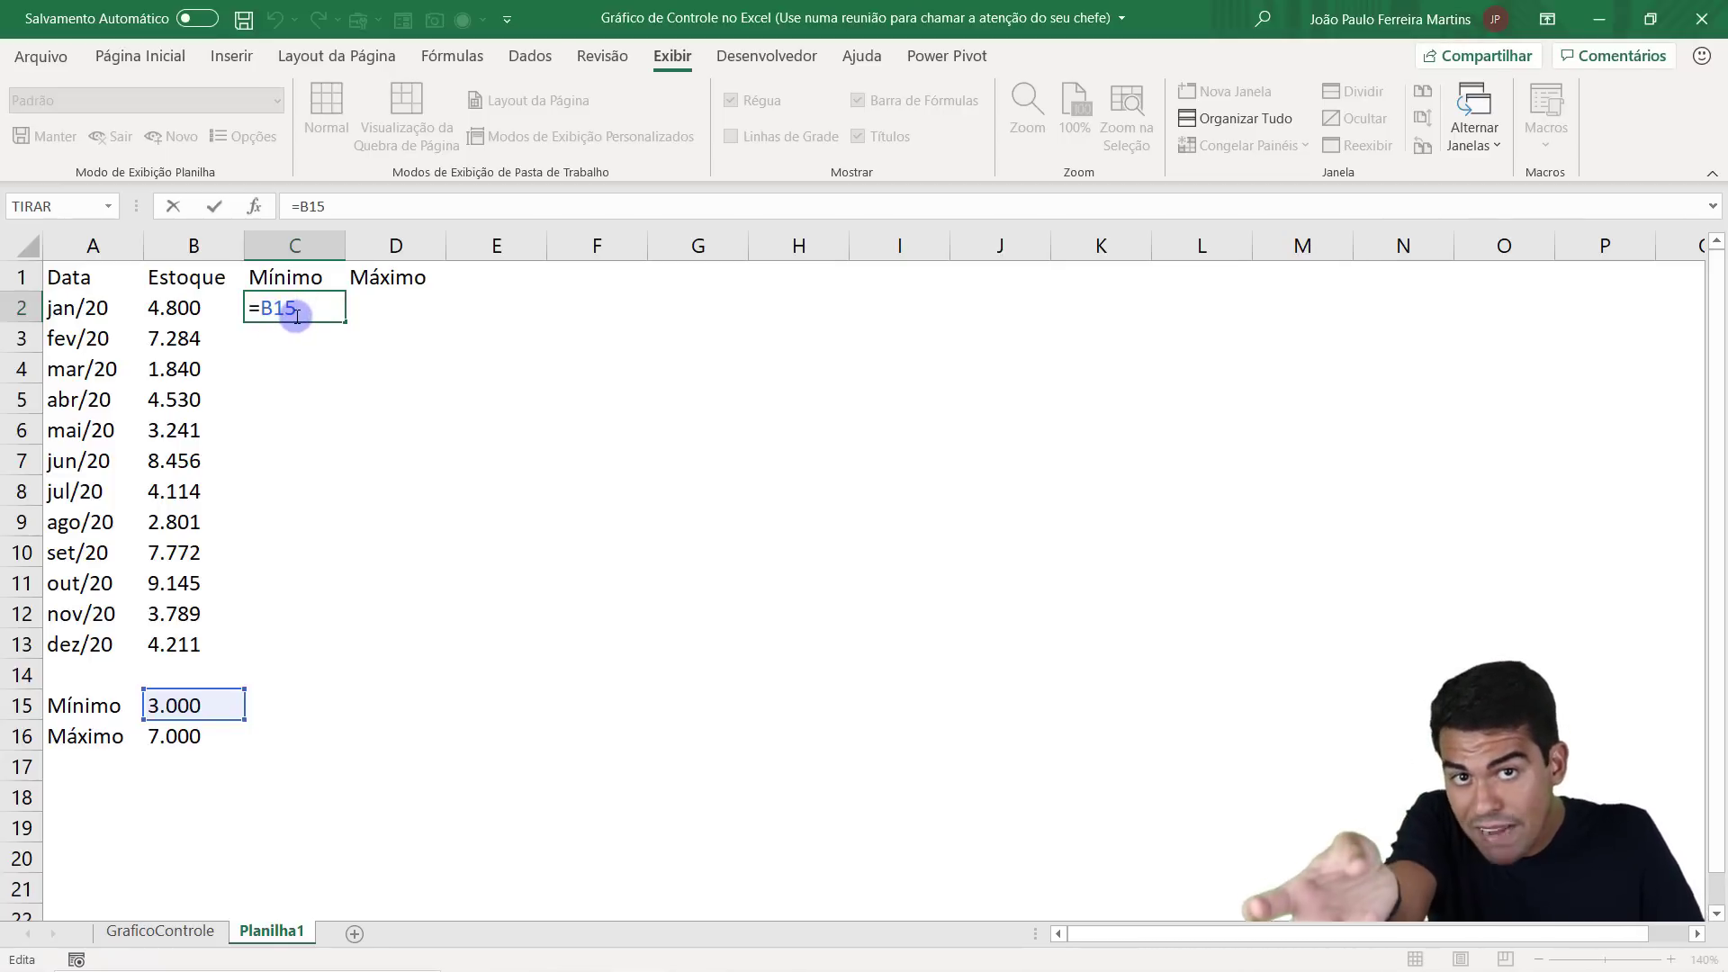
# Change C2's formula to the absolute reference =$B$15.
pyautogui.moveTo(297, 315); pyautogui.dragTo(261, 308)
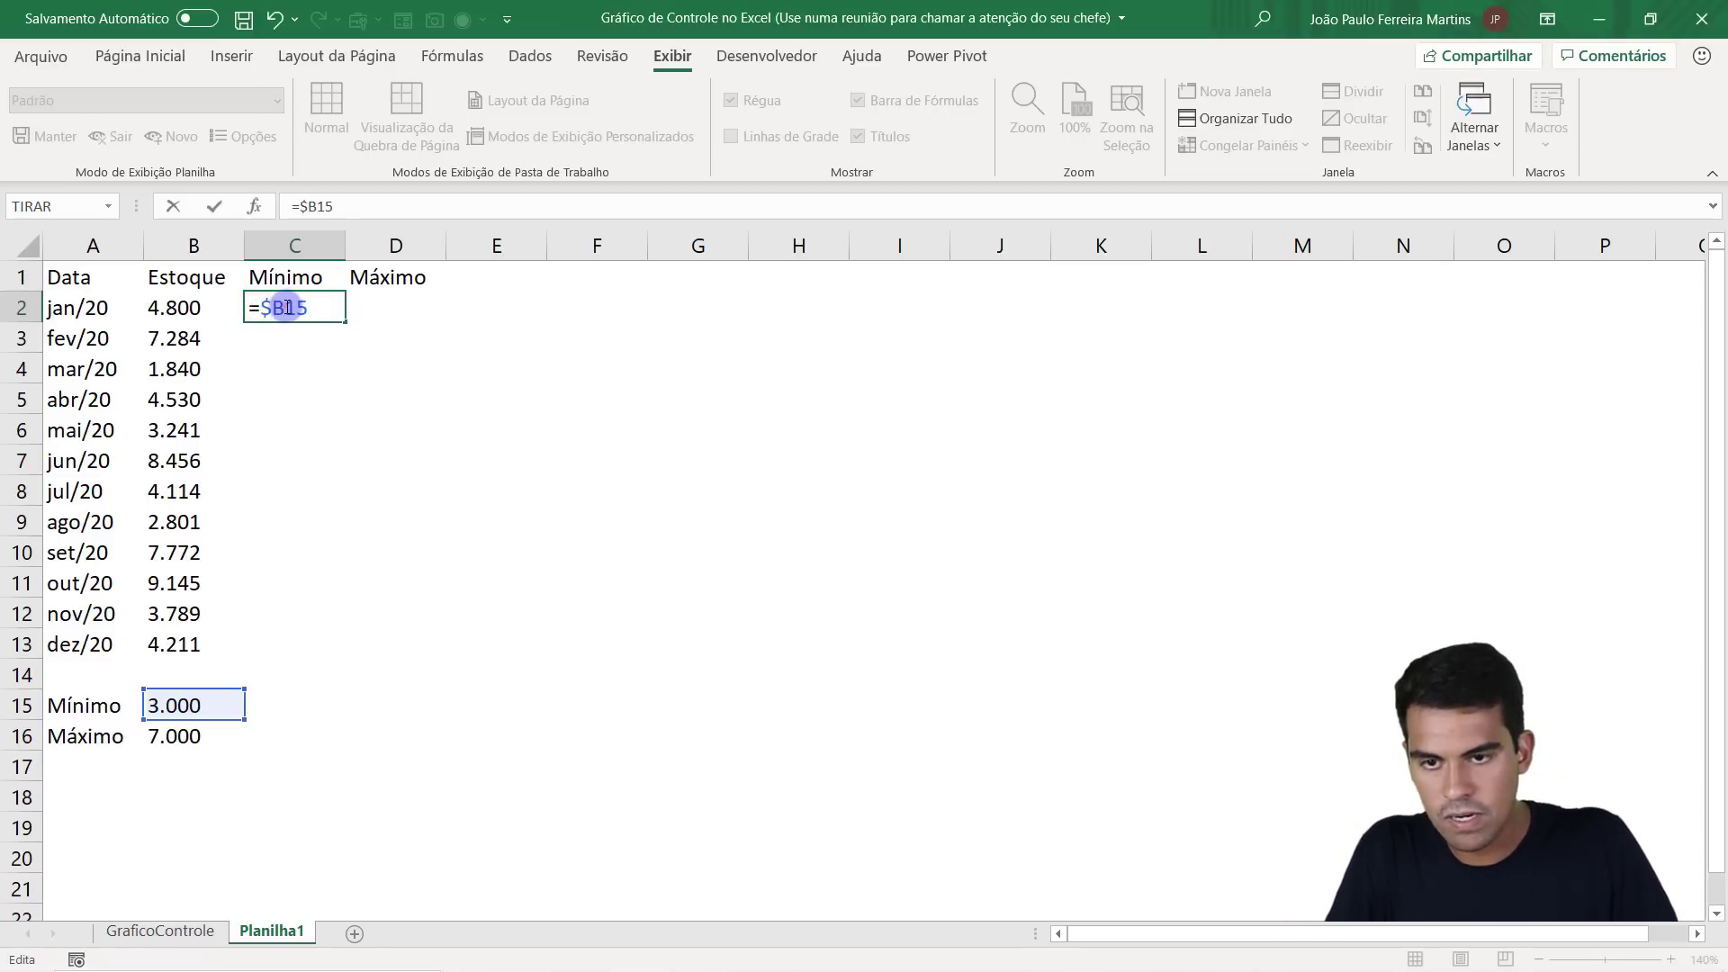
pyautogui.write('$')
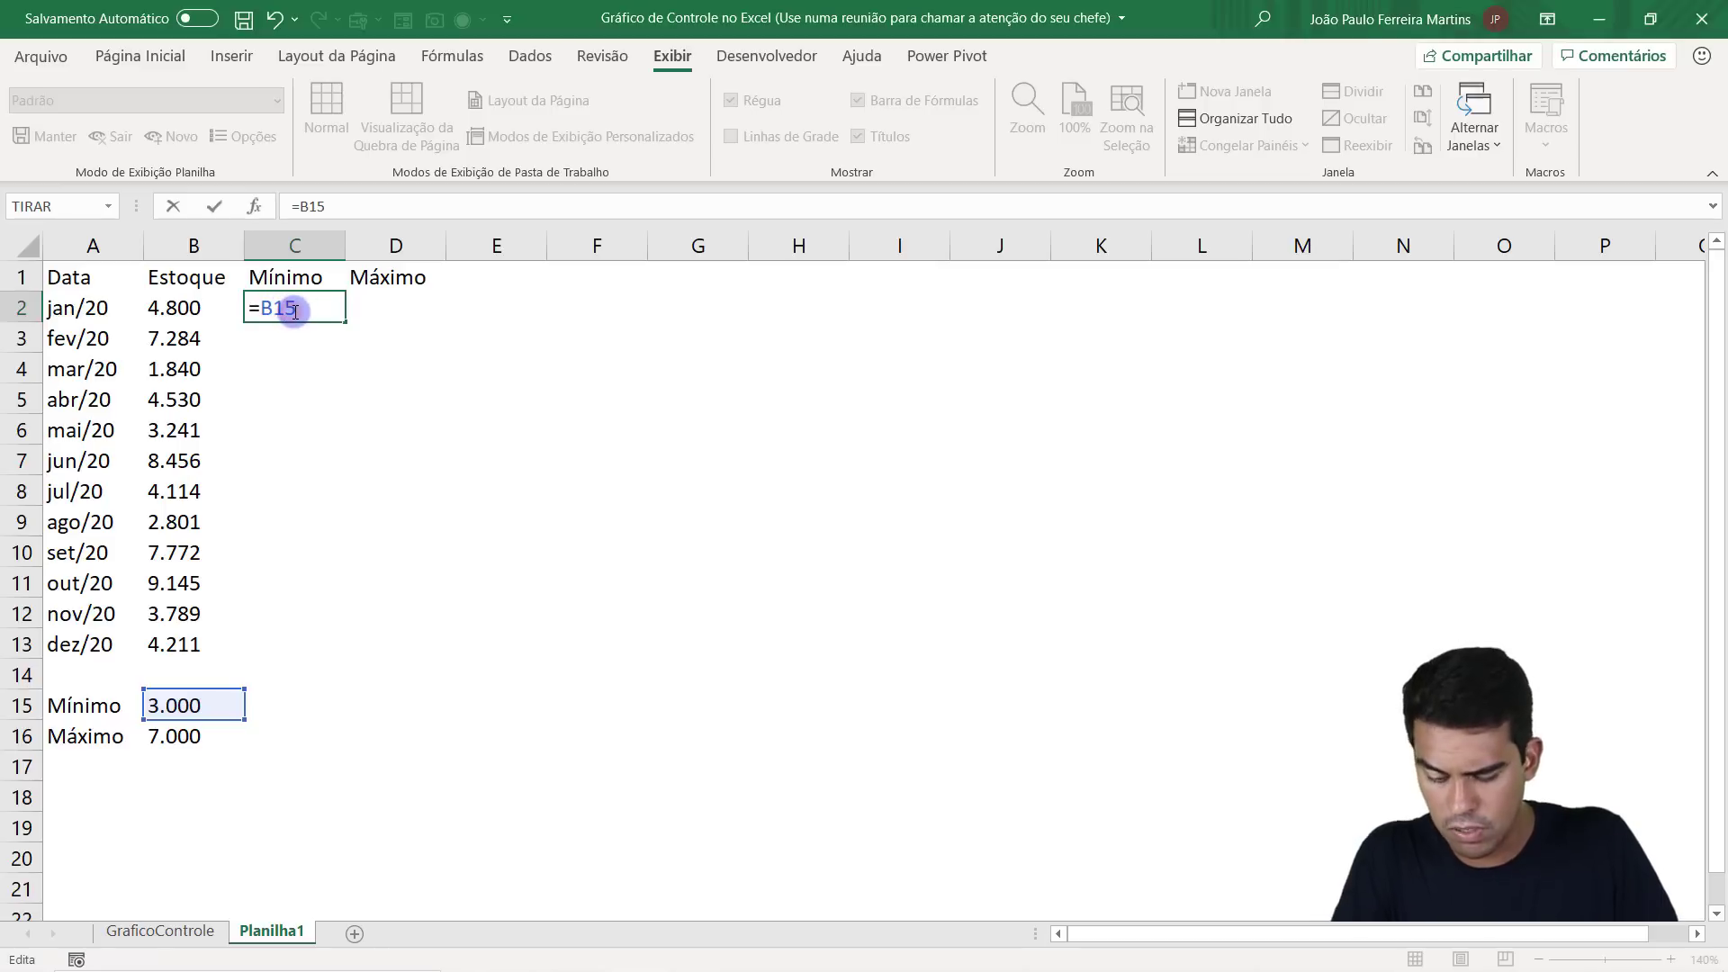
pyautogui.press('F4')
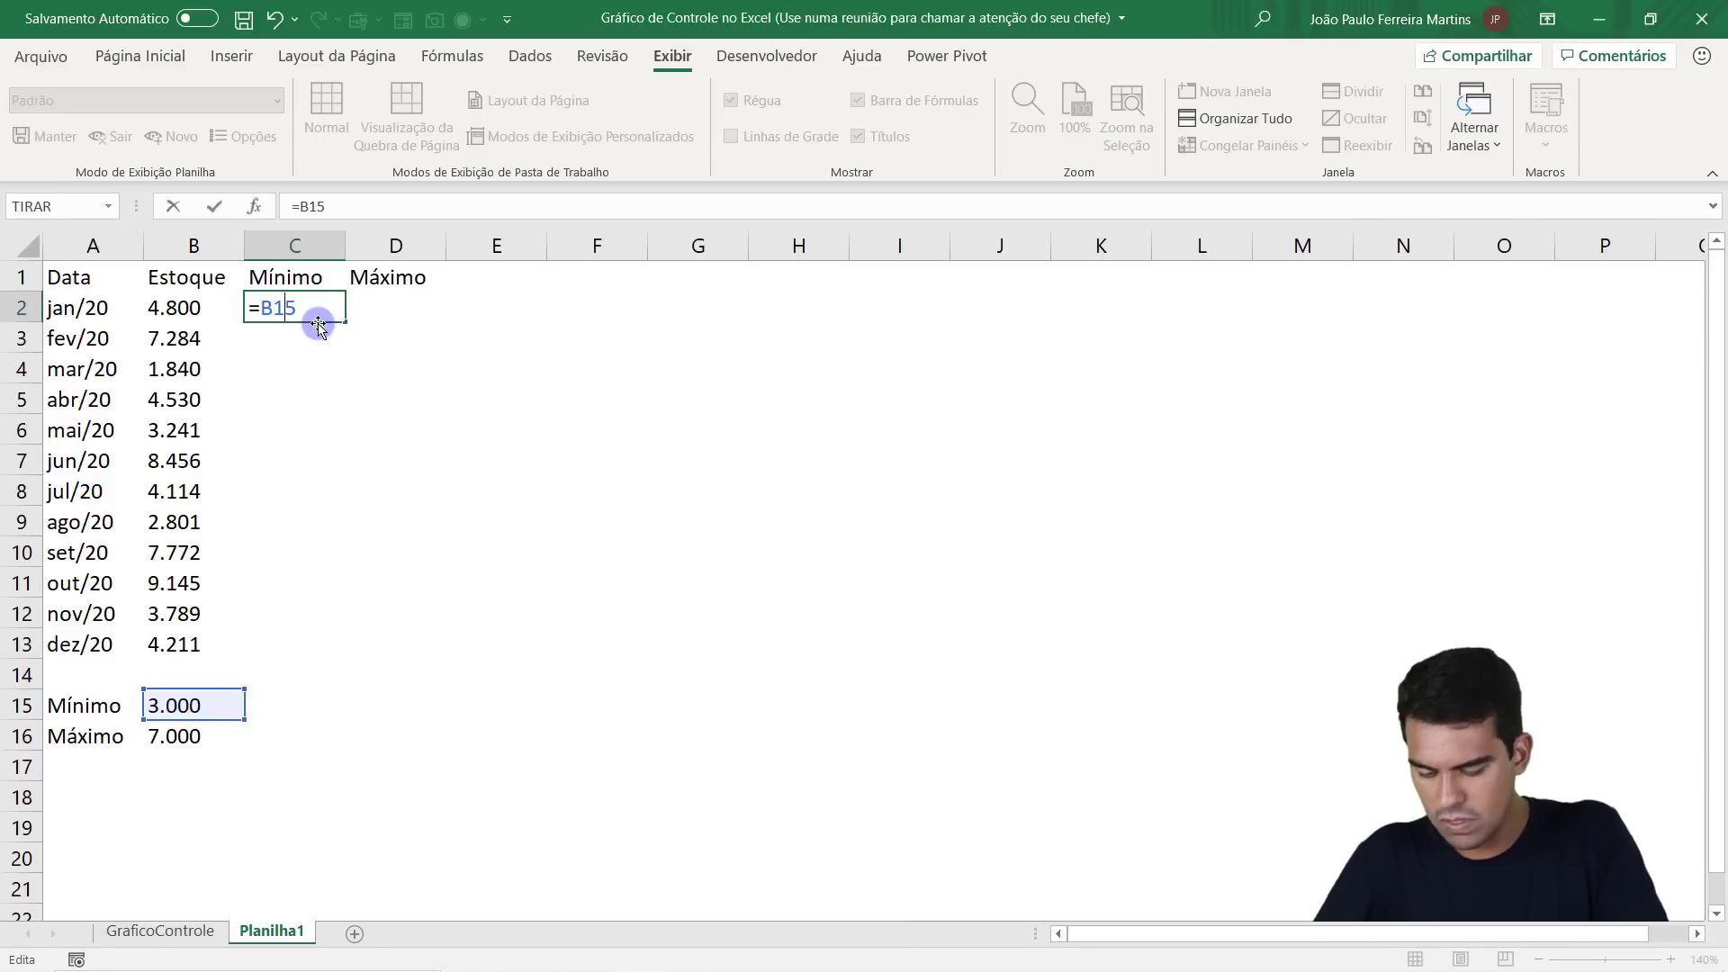
pyautogui.press('F4')
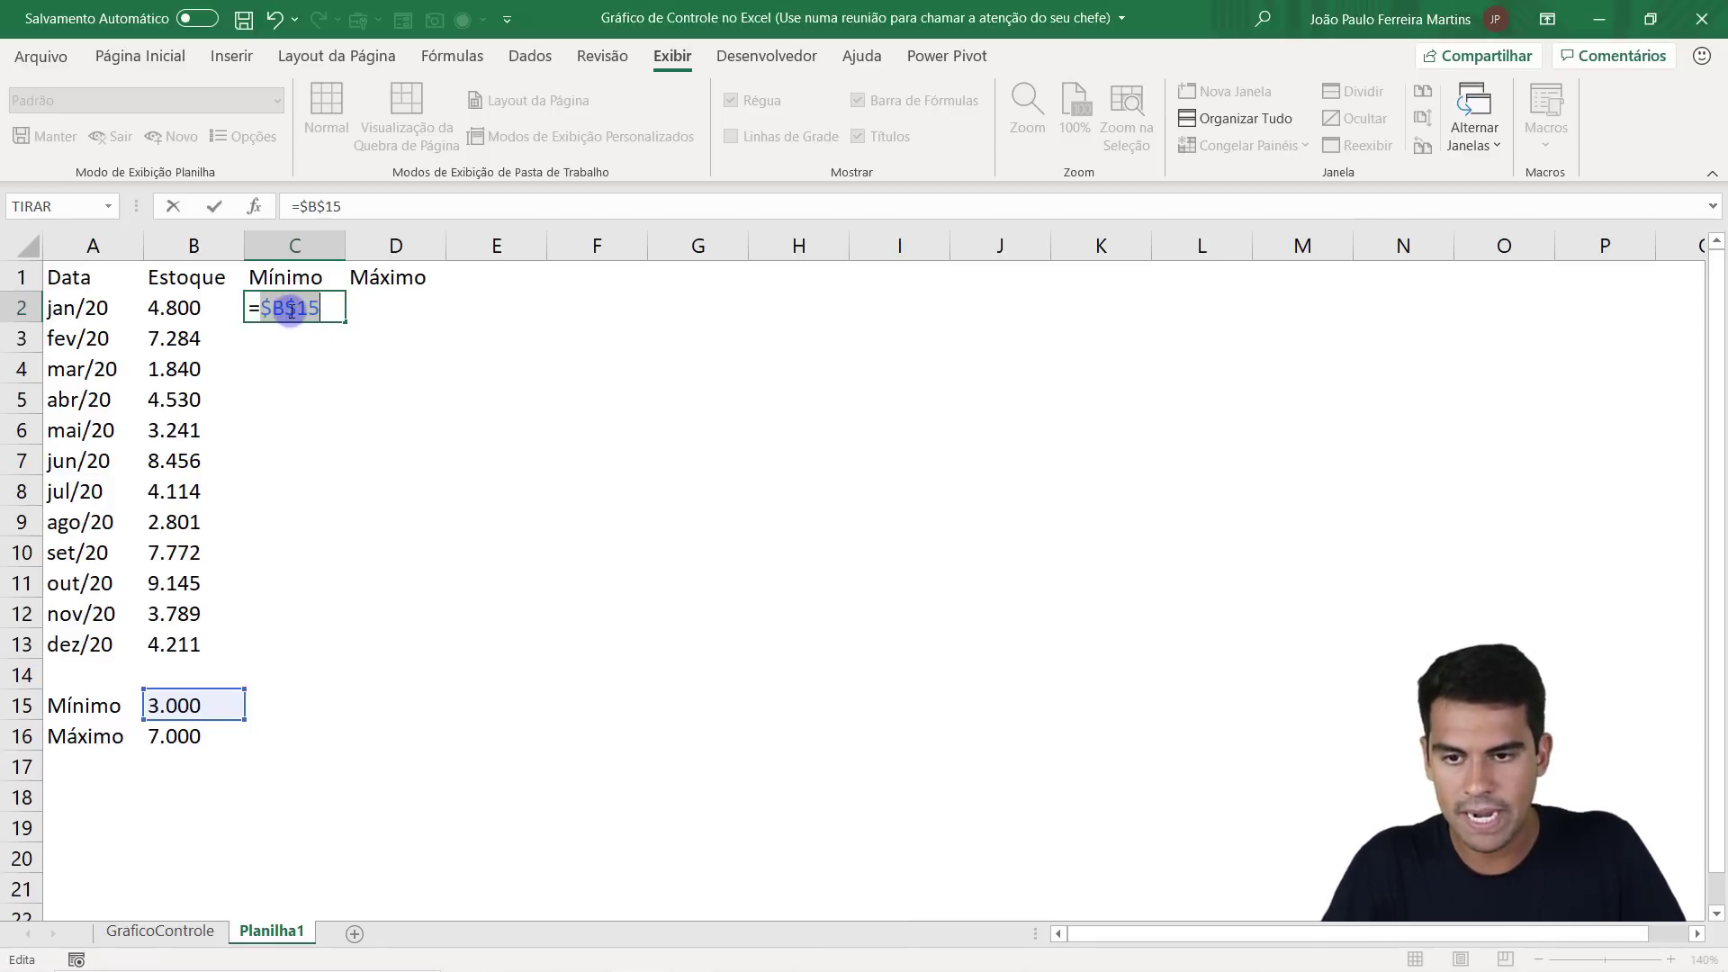
pyautogui.hotkey('ctrl', 'z')
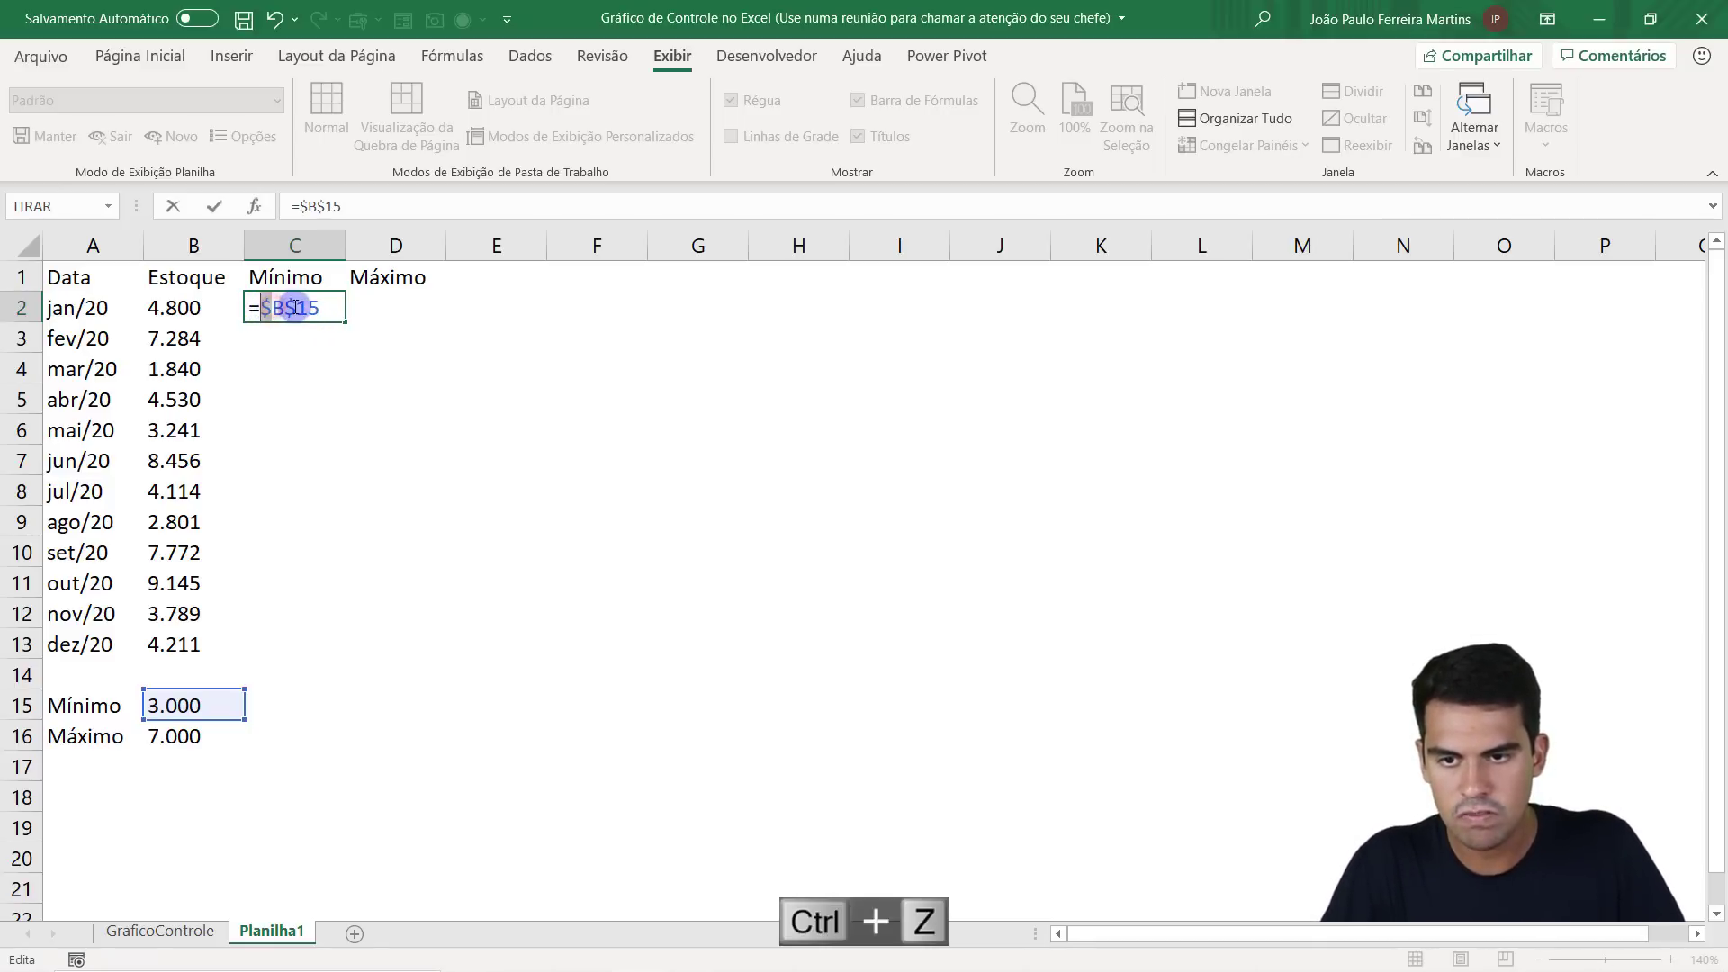
pyautogui.press('Return')
# Fill the 3.000 minimum down through C13 (dez/20) and select the Mínimo and Máximo columns.
pyautogui.click(329, 311)
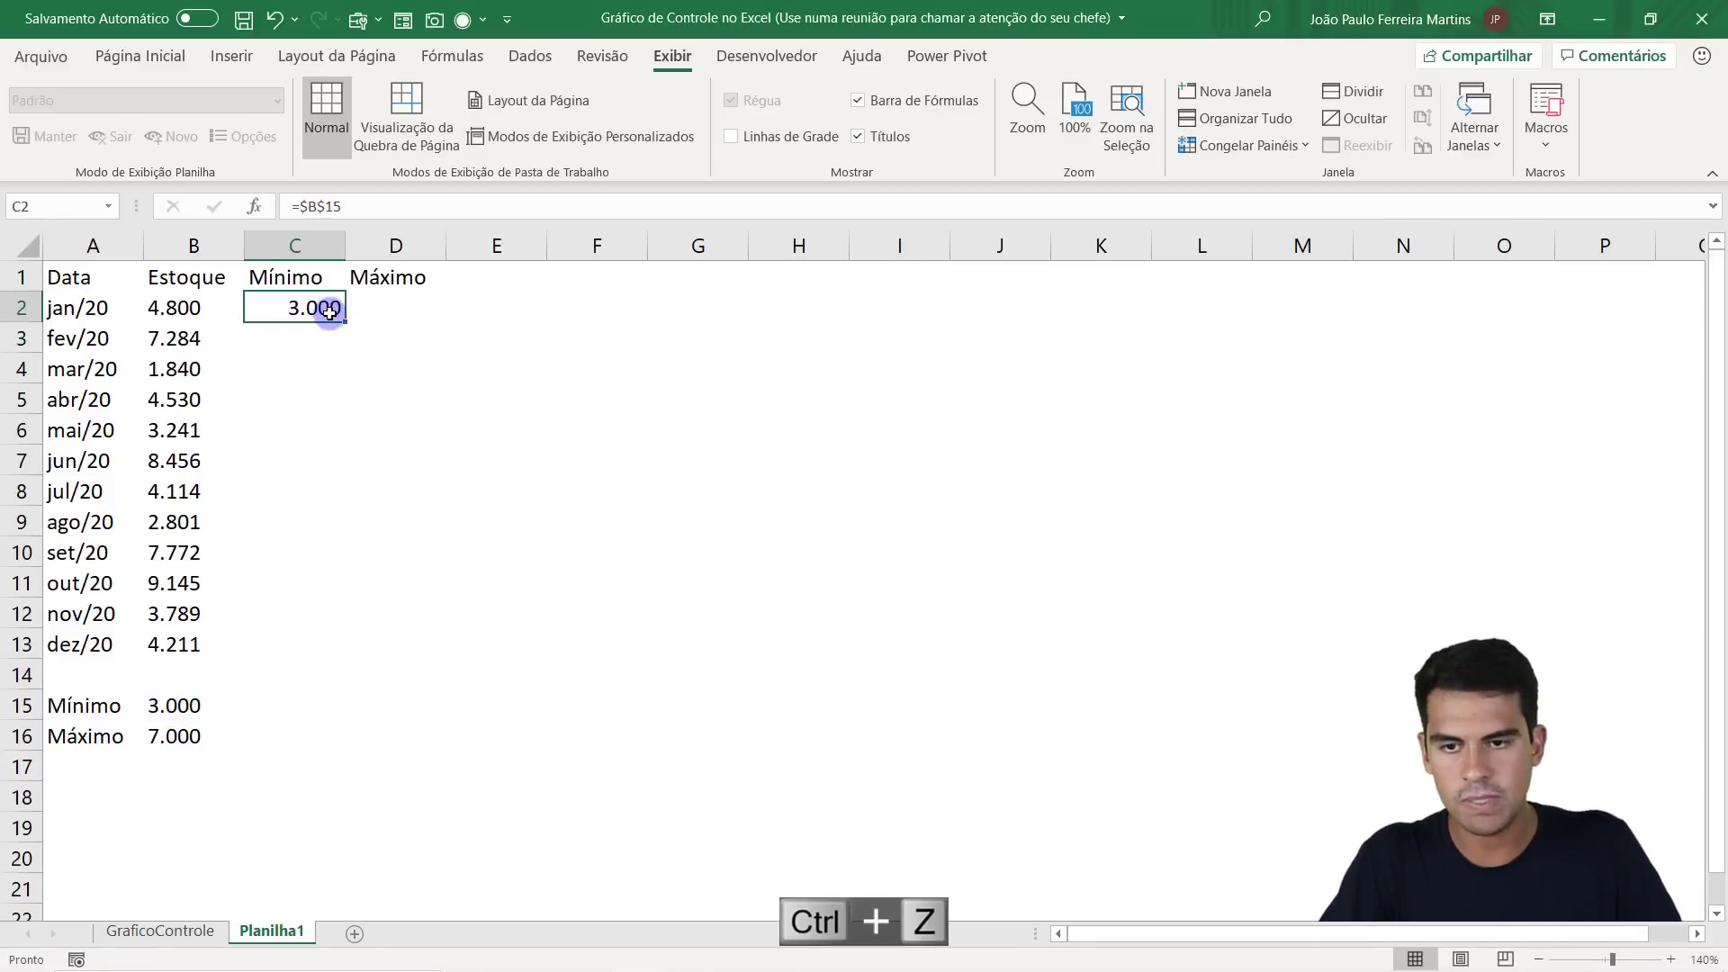
pyautogui.moveTo(344, 322); pyautogui.dragTo(347, 662)
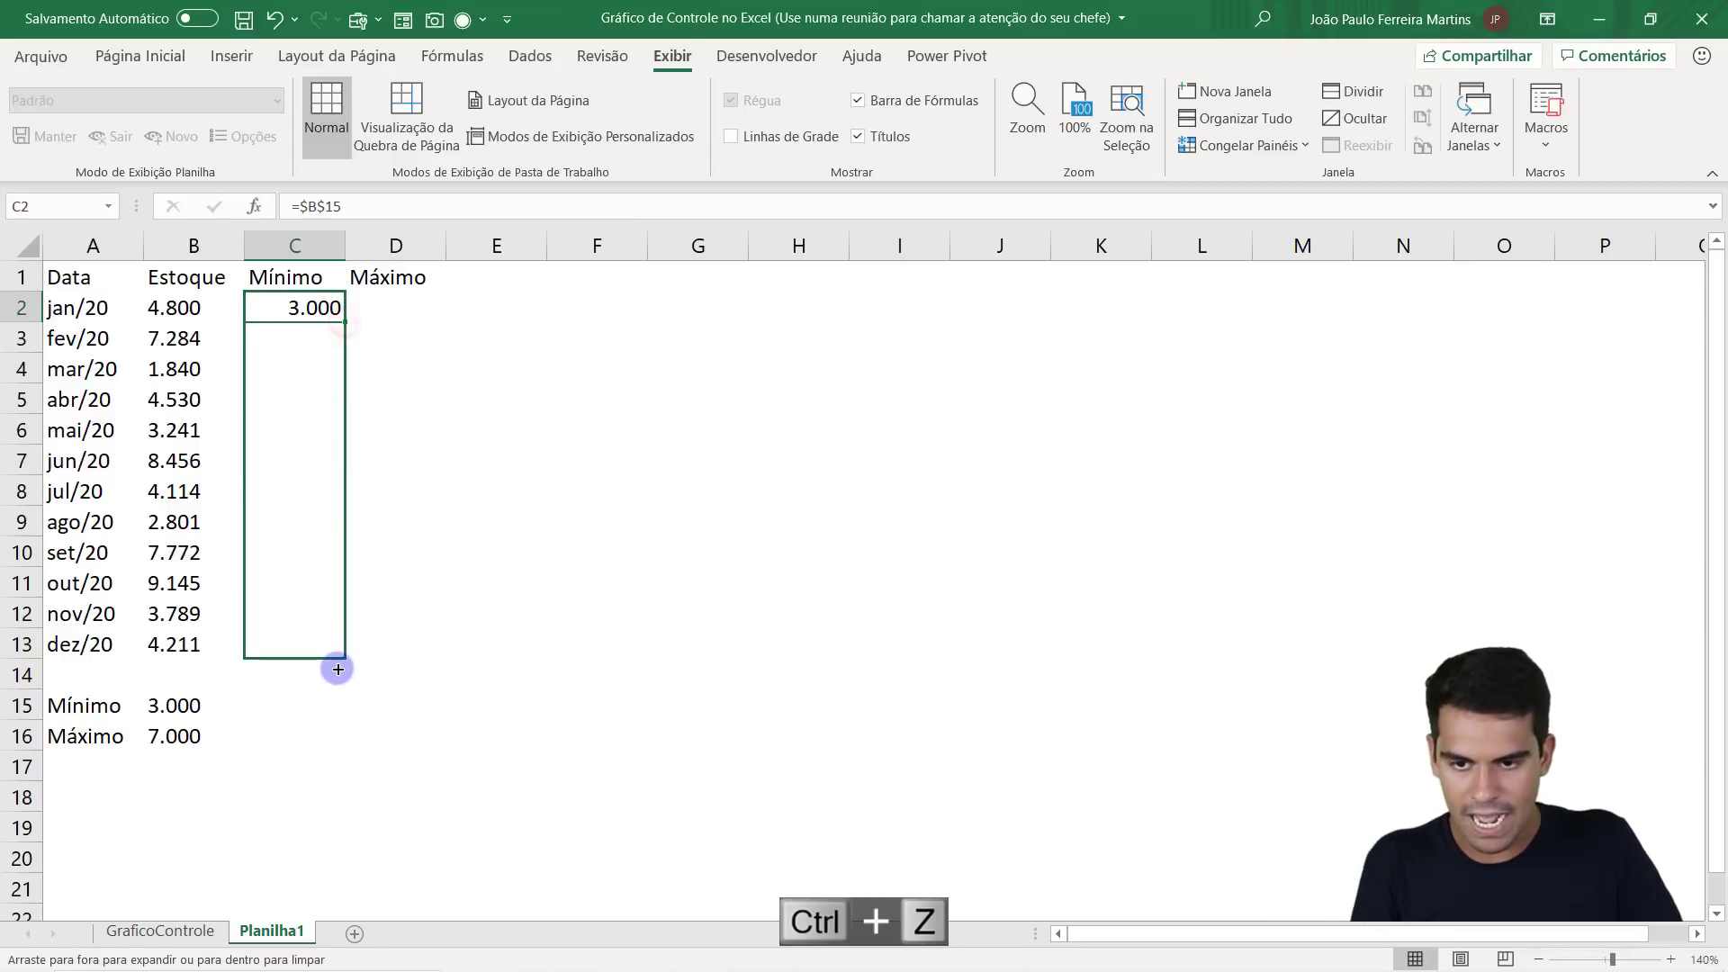
pyautogui.hotkey('ctrl', 'z')
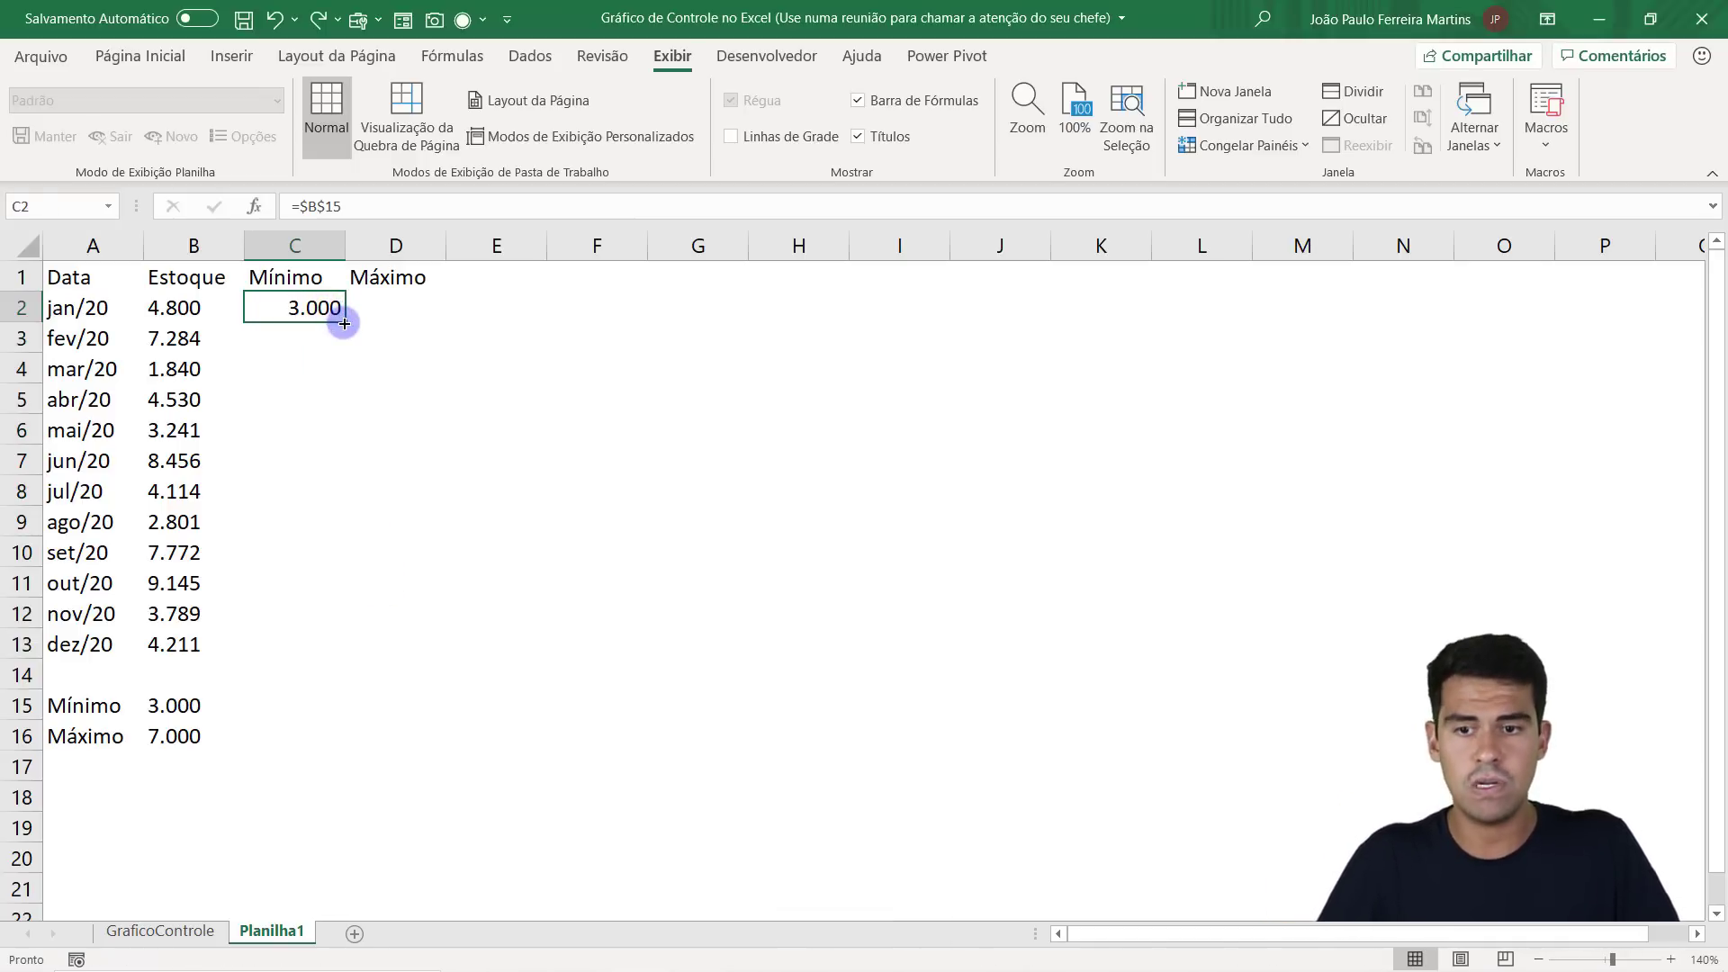
pyautogui.moveTo(344, 323); pyautogui.dragTo(278, 657)
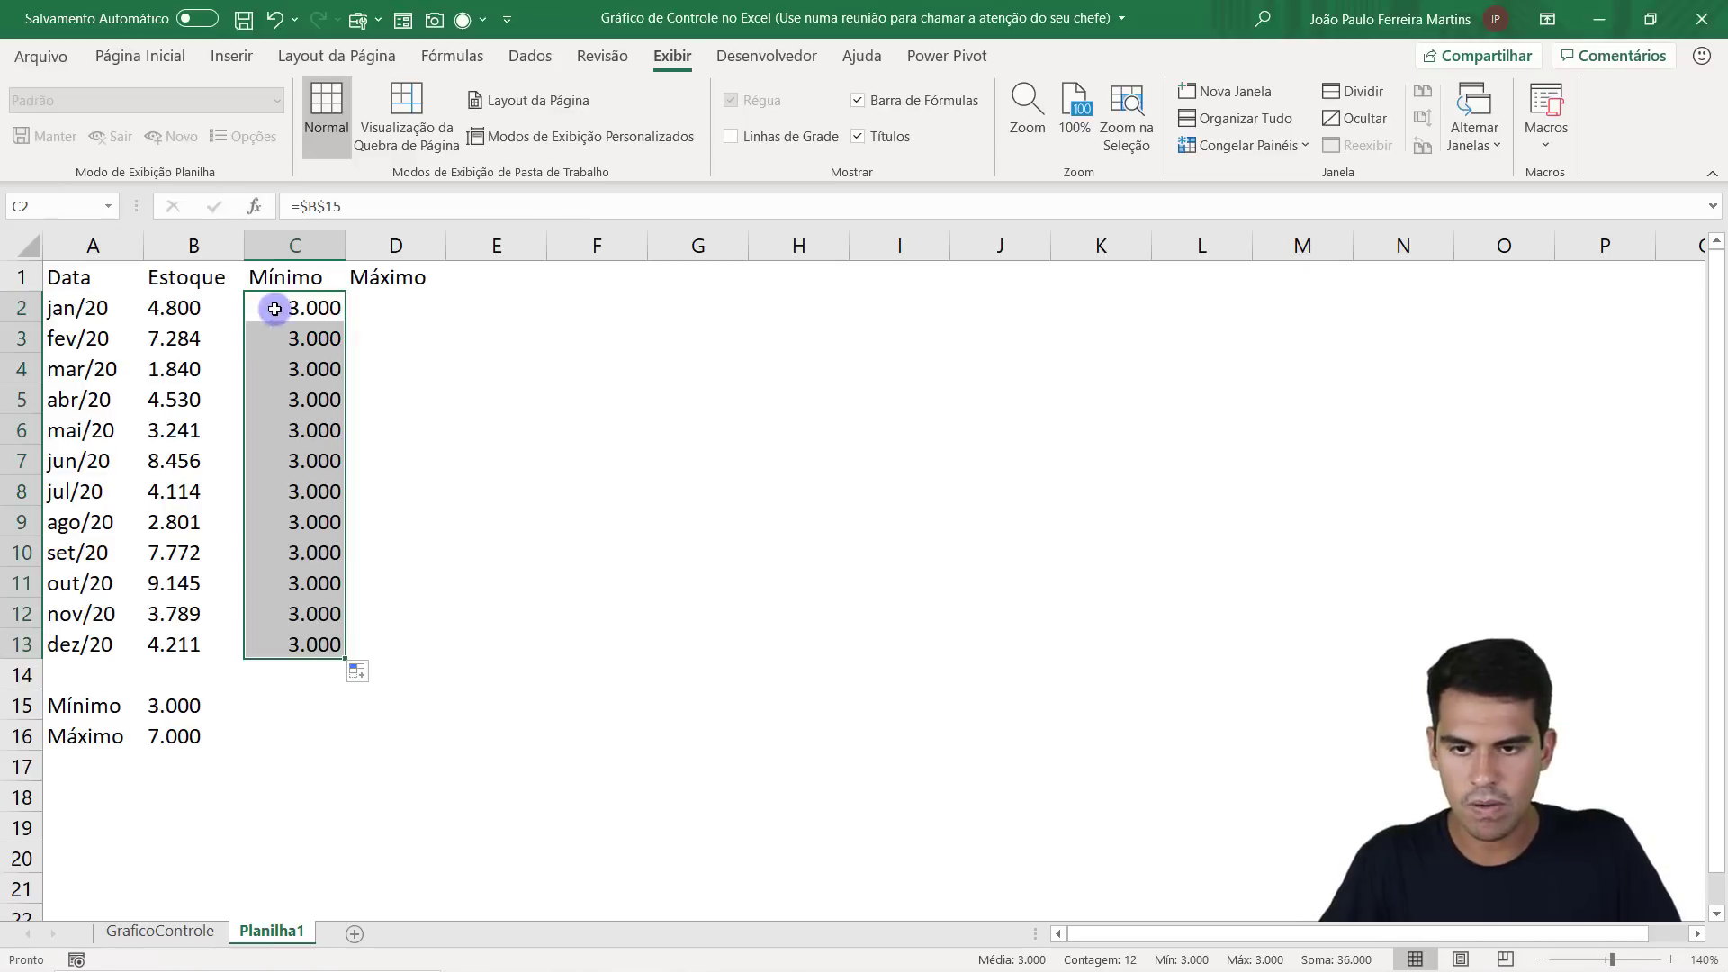
pyautogui.moveTo(274, 309); pyautogui.dragTo(268, 645)
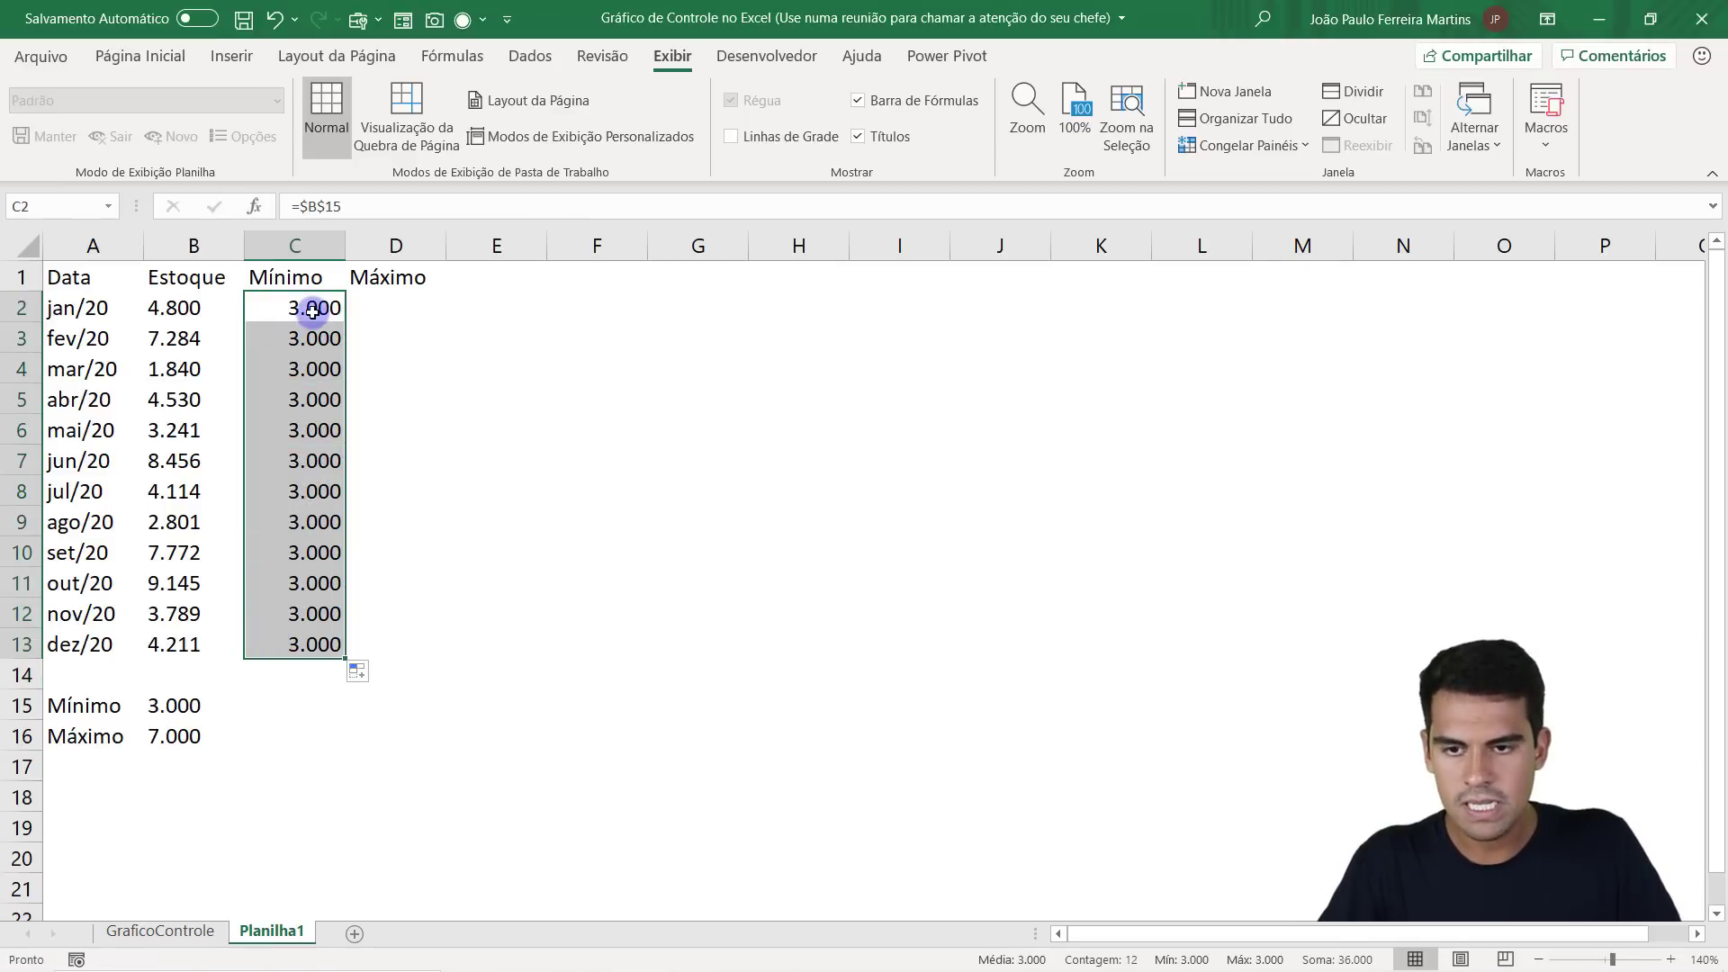
pyautogui.moveTo(313, 311); pyautogui.dragTo(409, 641)
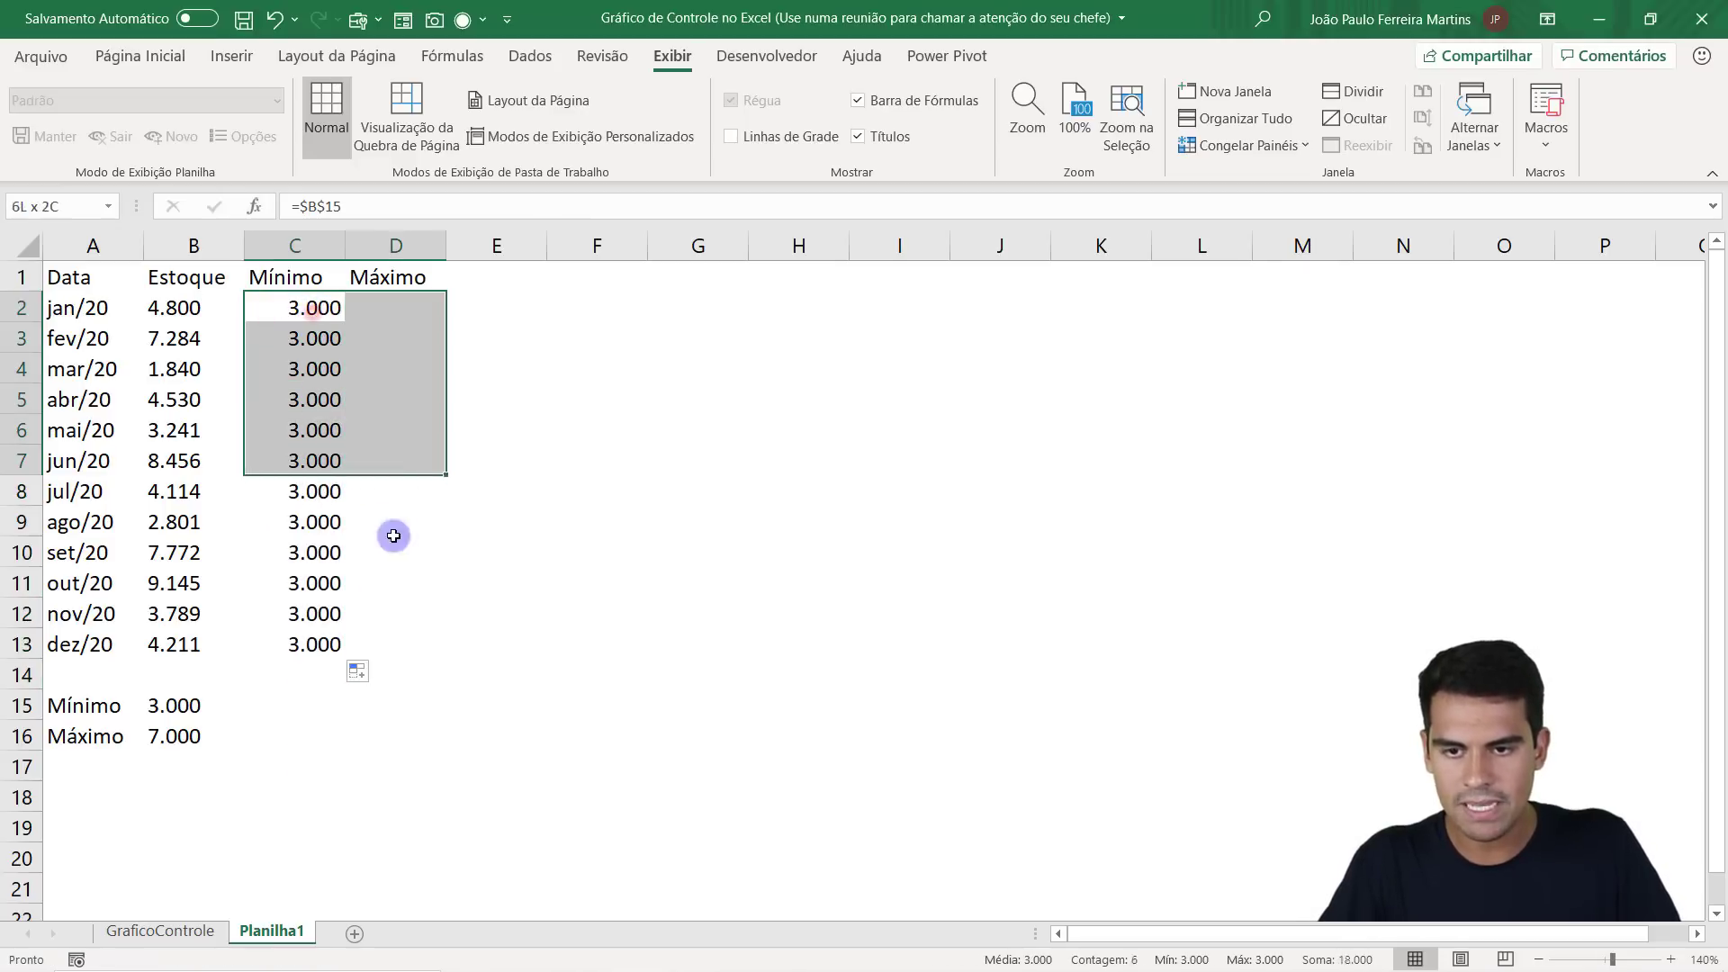
pyautogui.click(151, 58)
# Left-align the selected values and enter =B16 in D2 to show the 7.000 maximum.
pyautogui.click(414, 136)
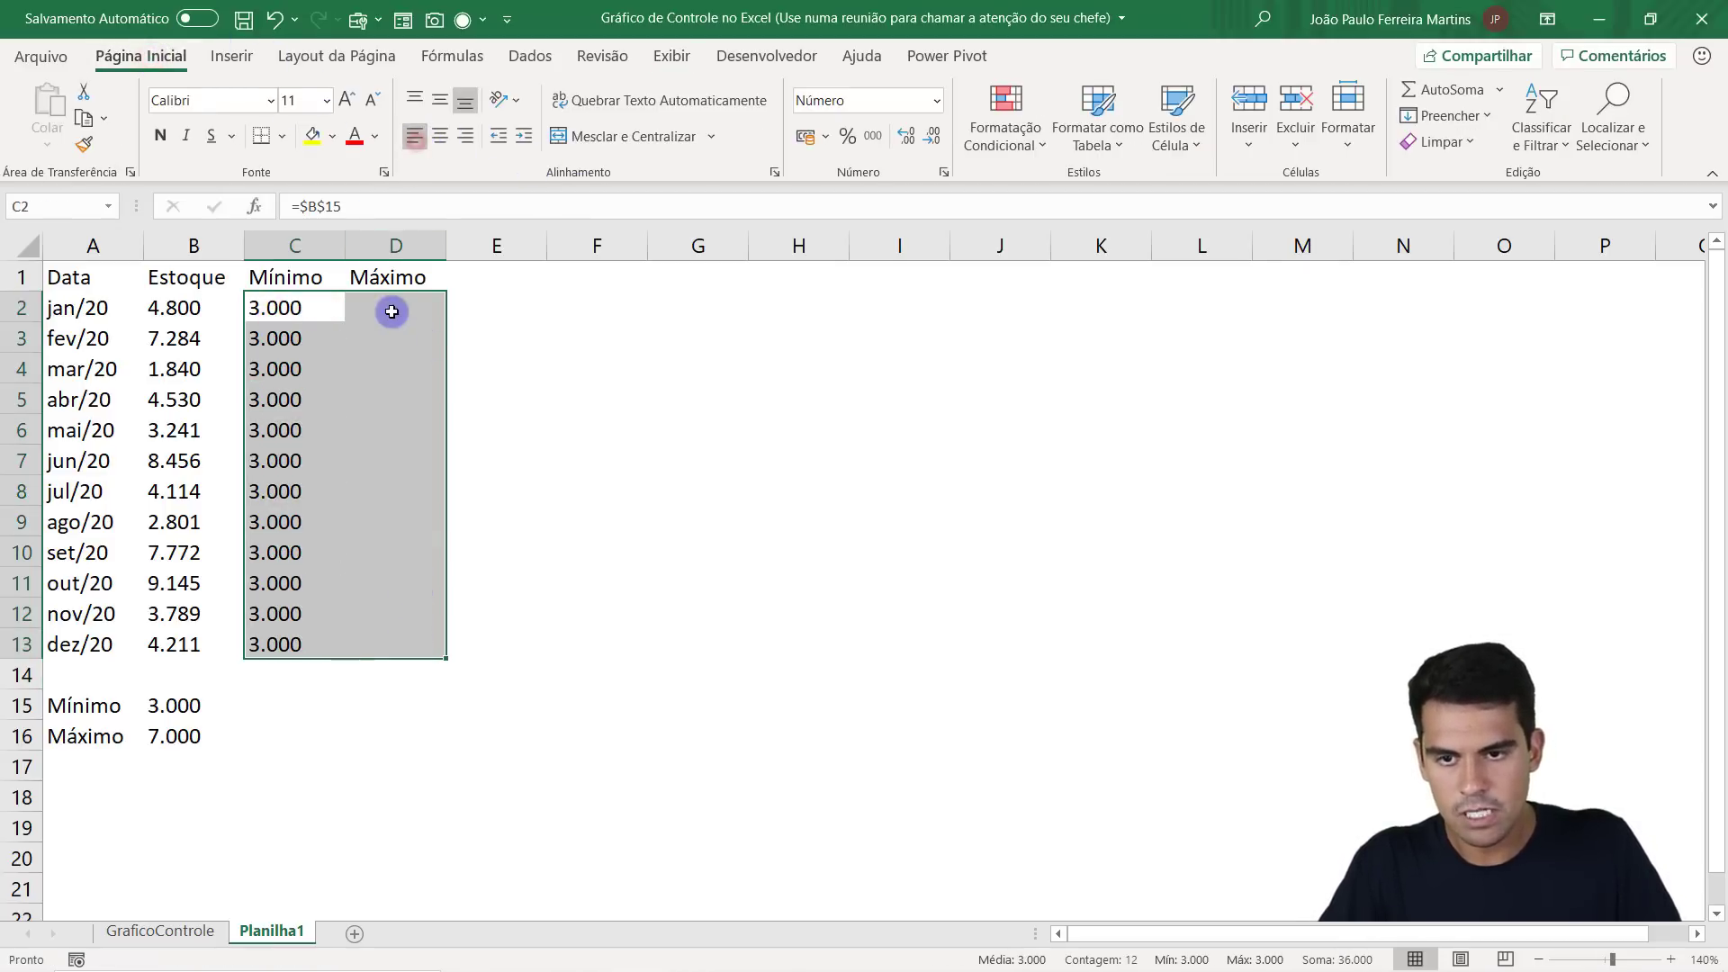
pyautogui.moveTo(391, 312); pyautogui.dragTo(405, 618)
pyautogui.click(391, 314)
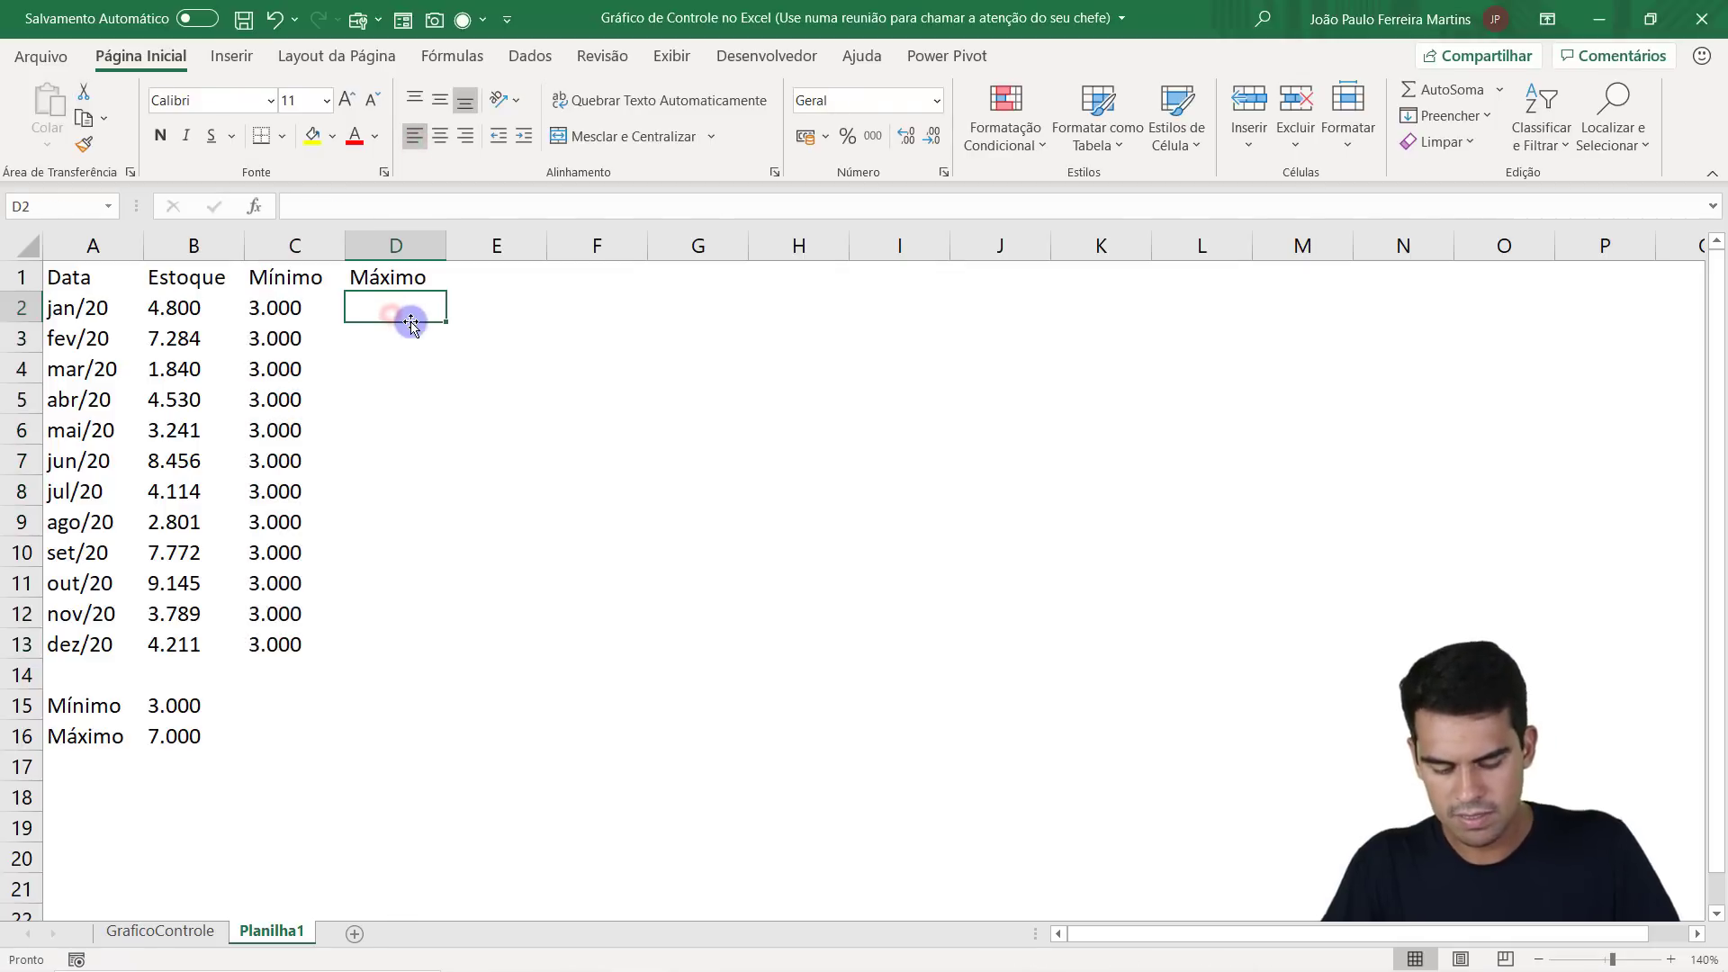
pyautogui.write('=')
pyautogui.click(170, 742)
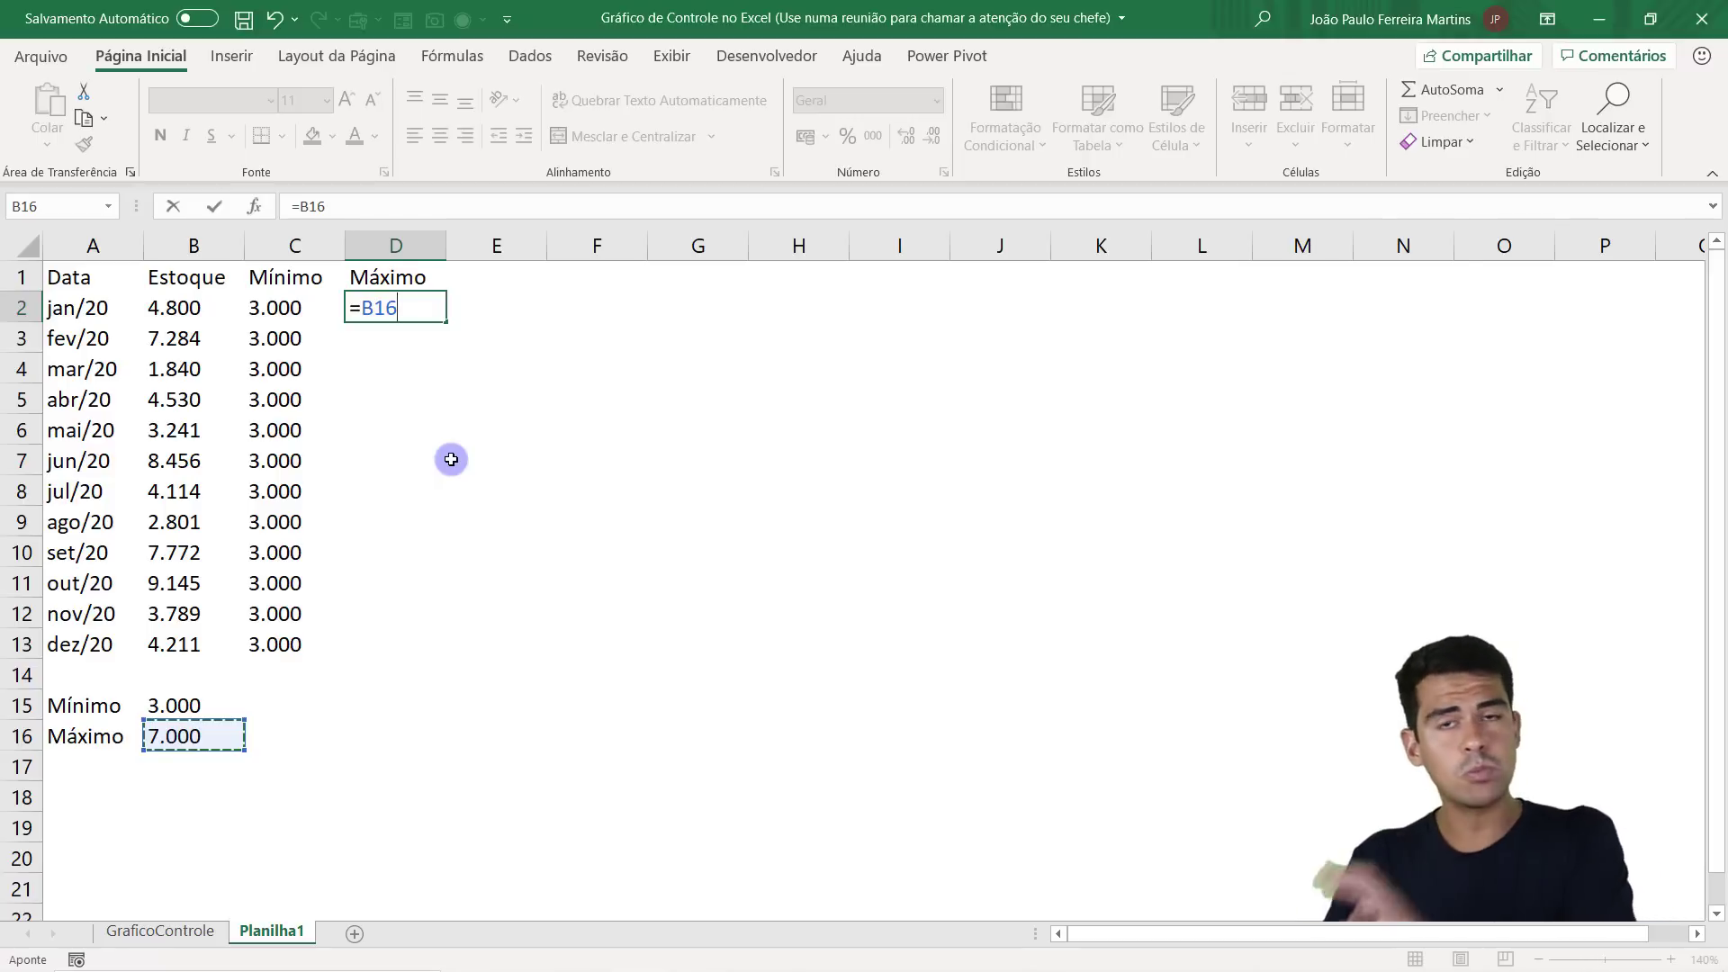
pyautogui.press('Return')
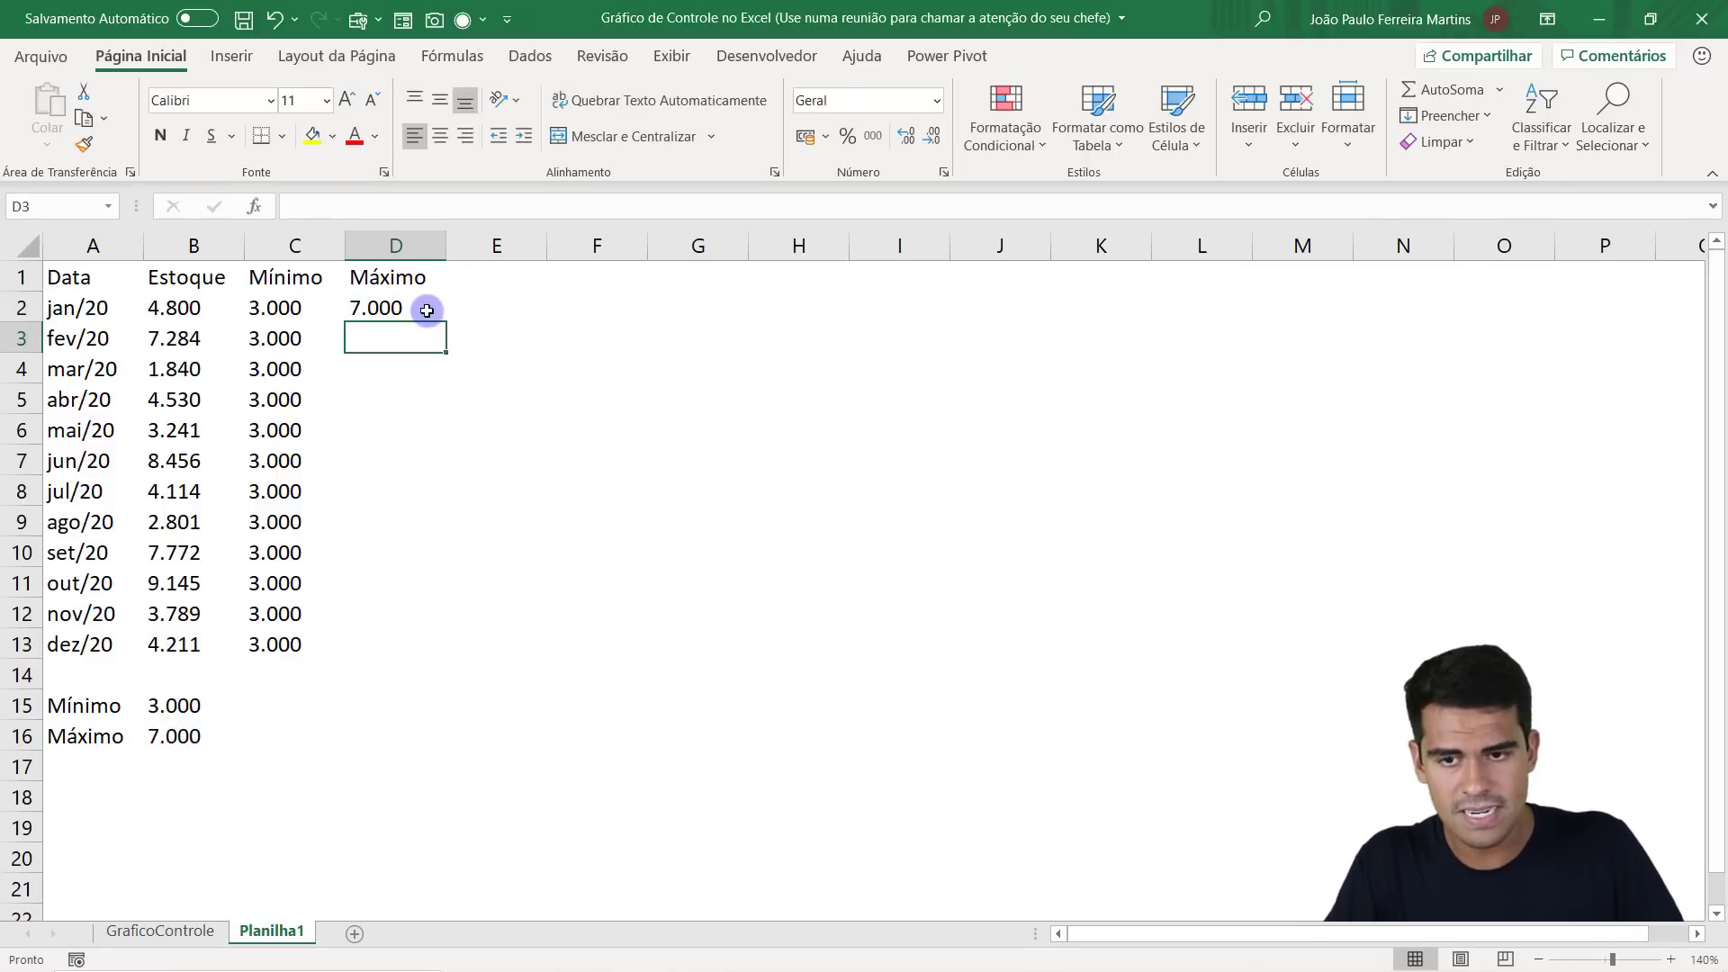
# Fill D2's formula down to D13, which leaves fev/20–dez/20 showing 0.
pyautogui.click(425, 317)
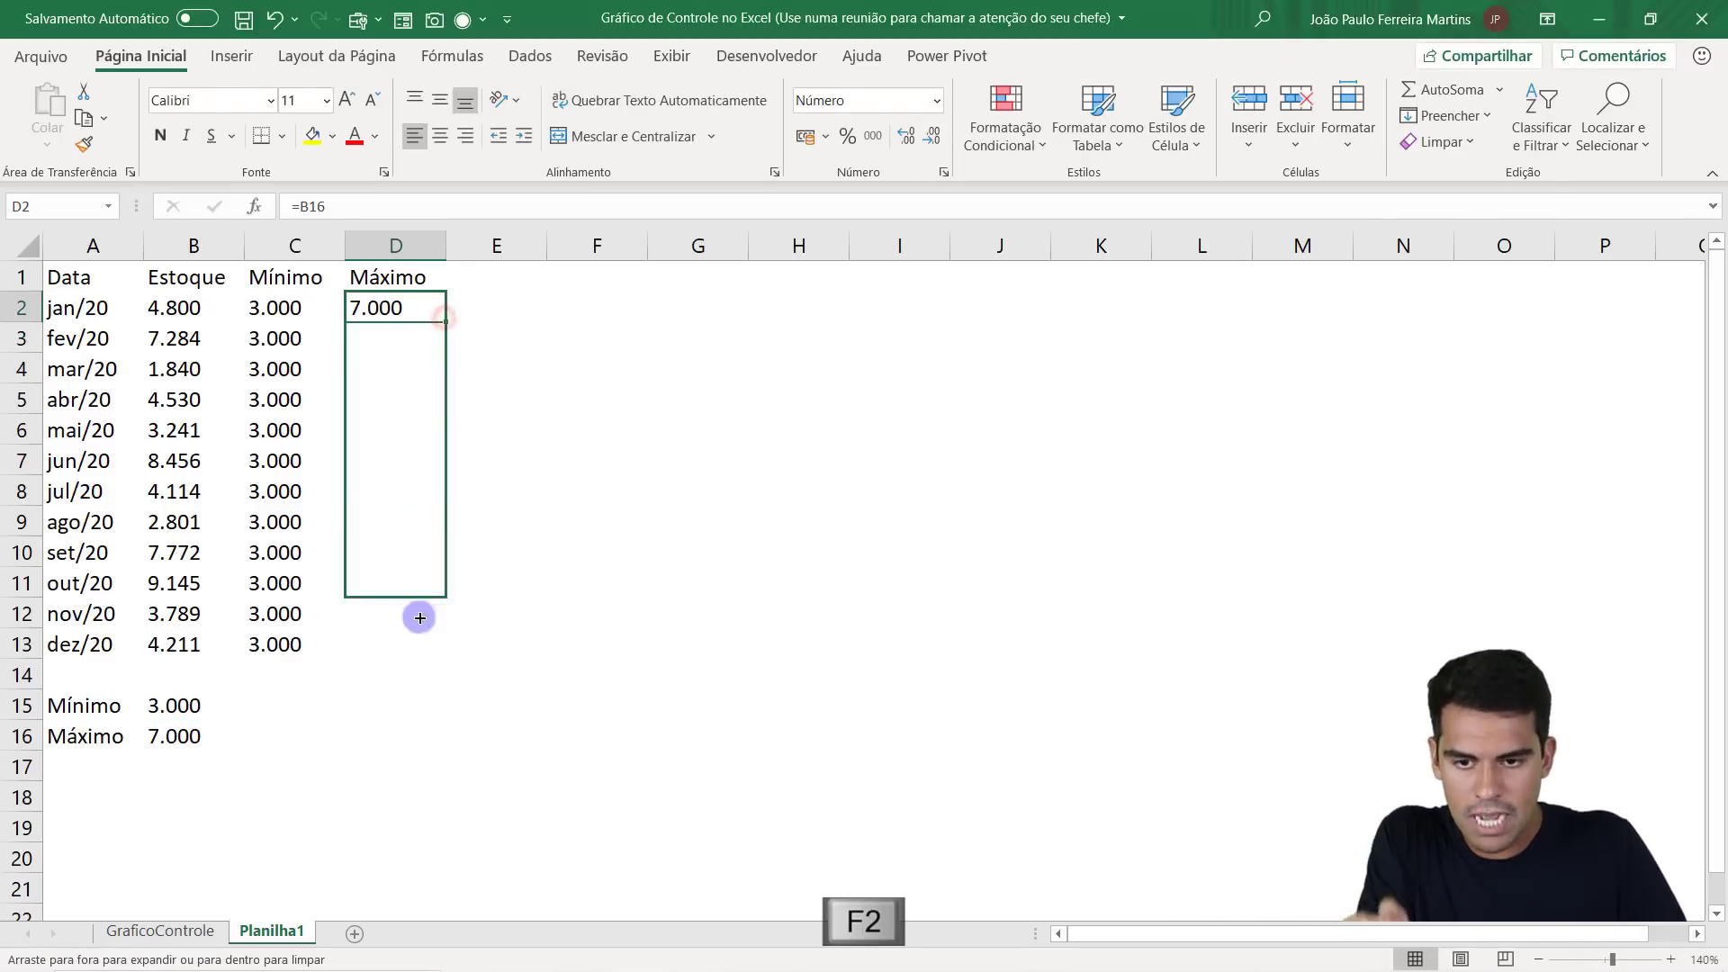
pyautogui.moveTo(445, 319); pyautogui.dragTo(417, 647)
pyautogui.moveTo(384, 323); pyautogui.dragTo(363, 644)
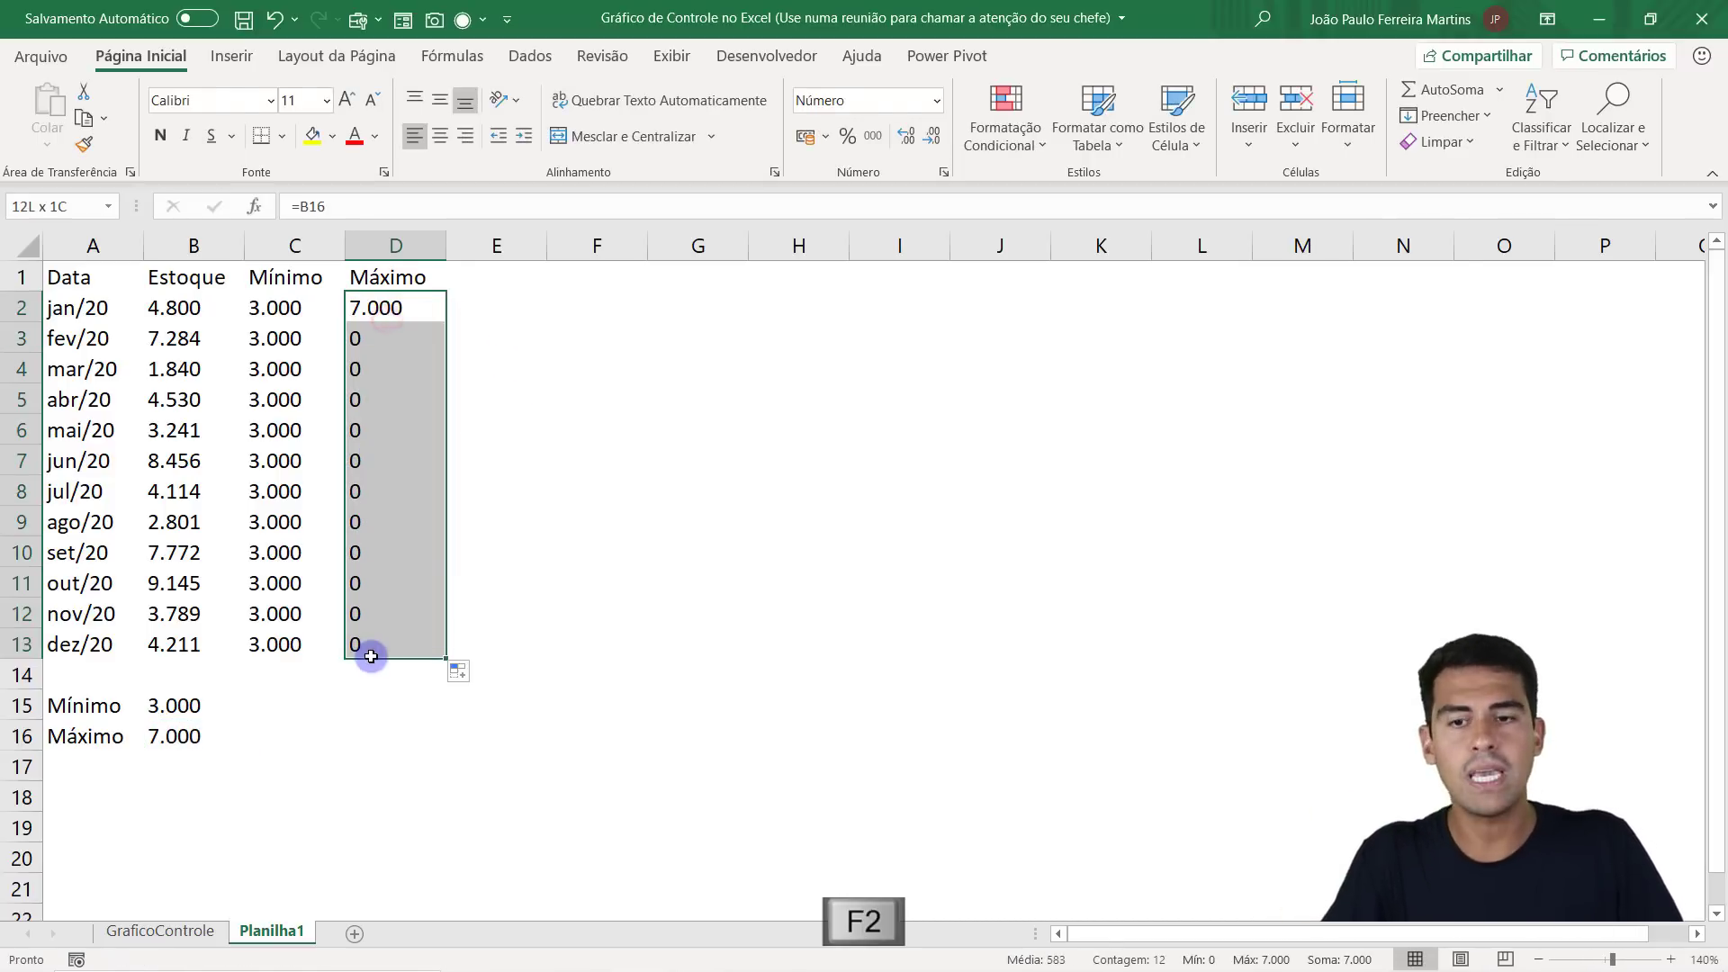
pyautogui.click(399, 309)
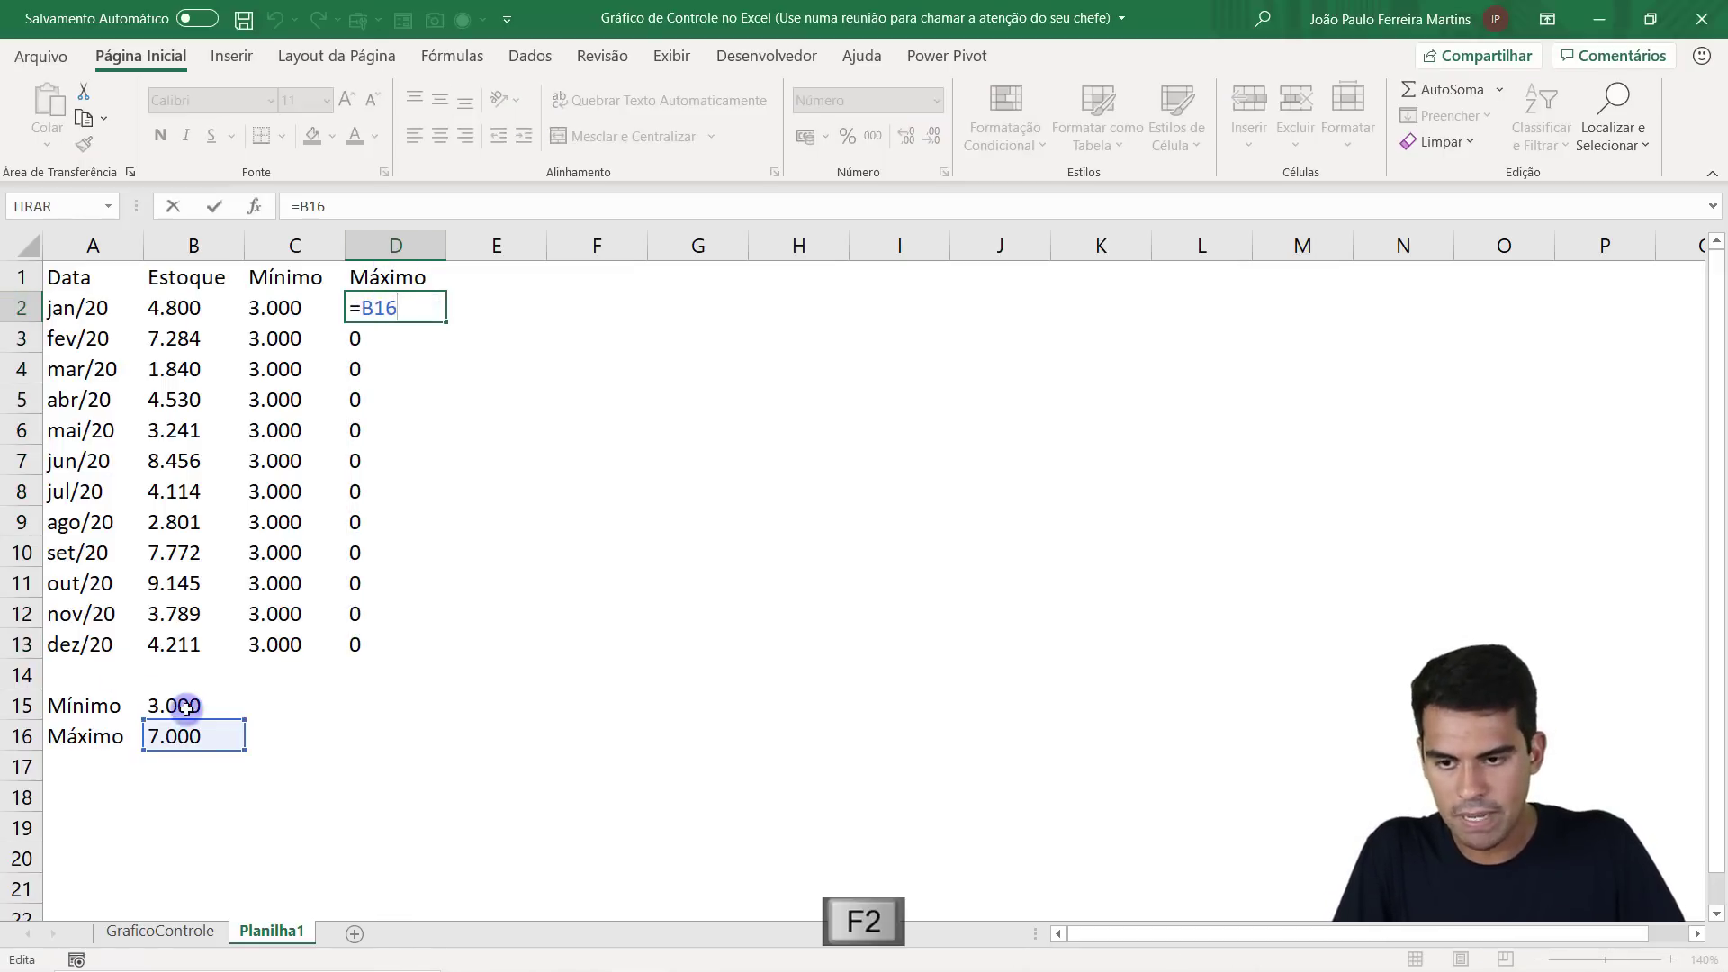
# Inspect the copied Máximo formulas in D3 through D6.
pyautogui.press('Escape')
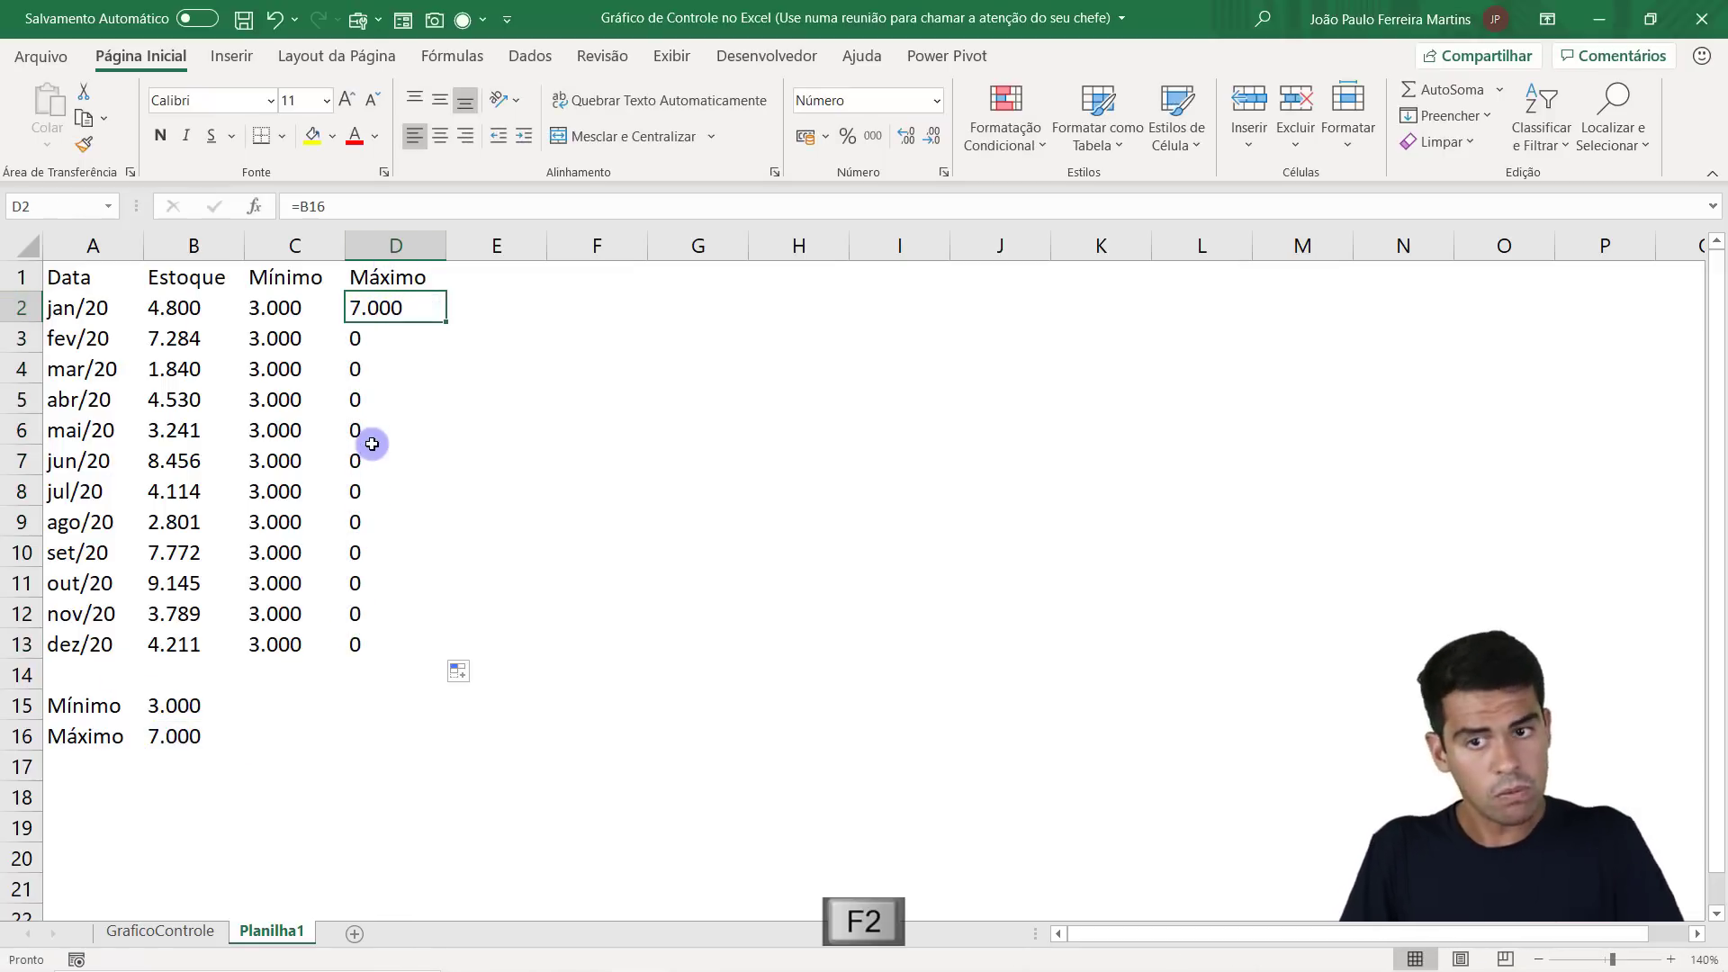
pyautogui.press('Down')
pyautogui.press('F2')
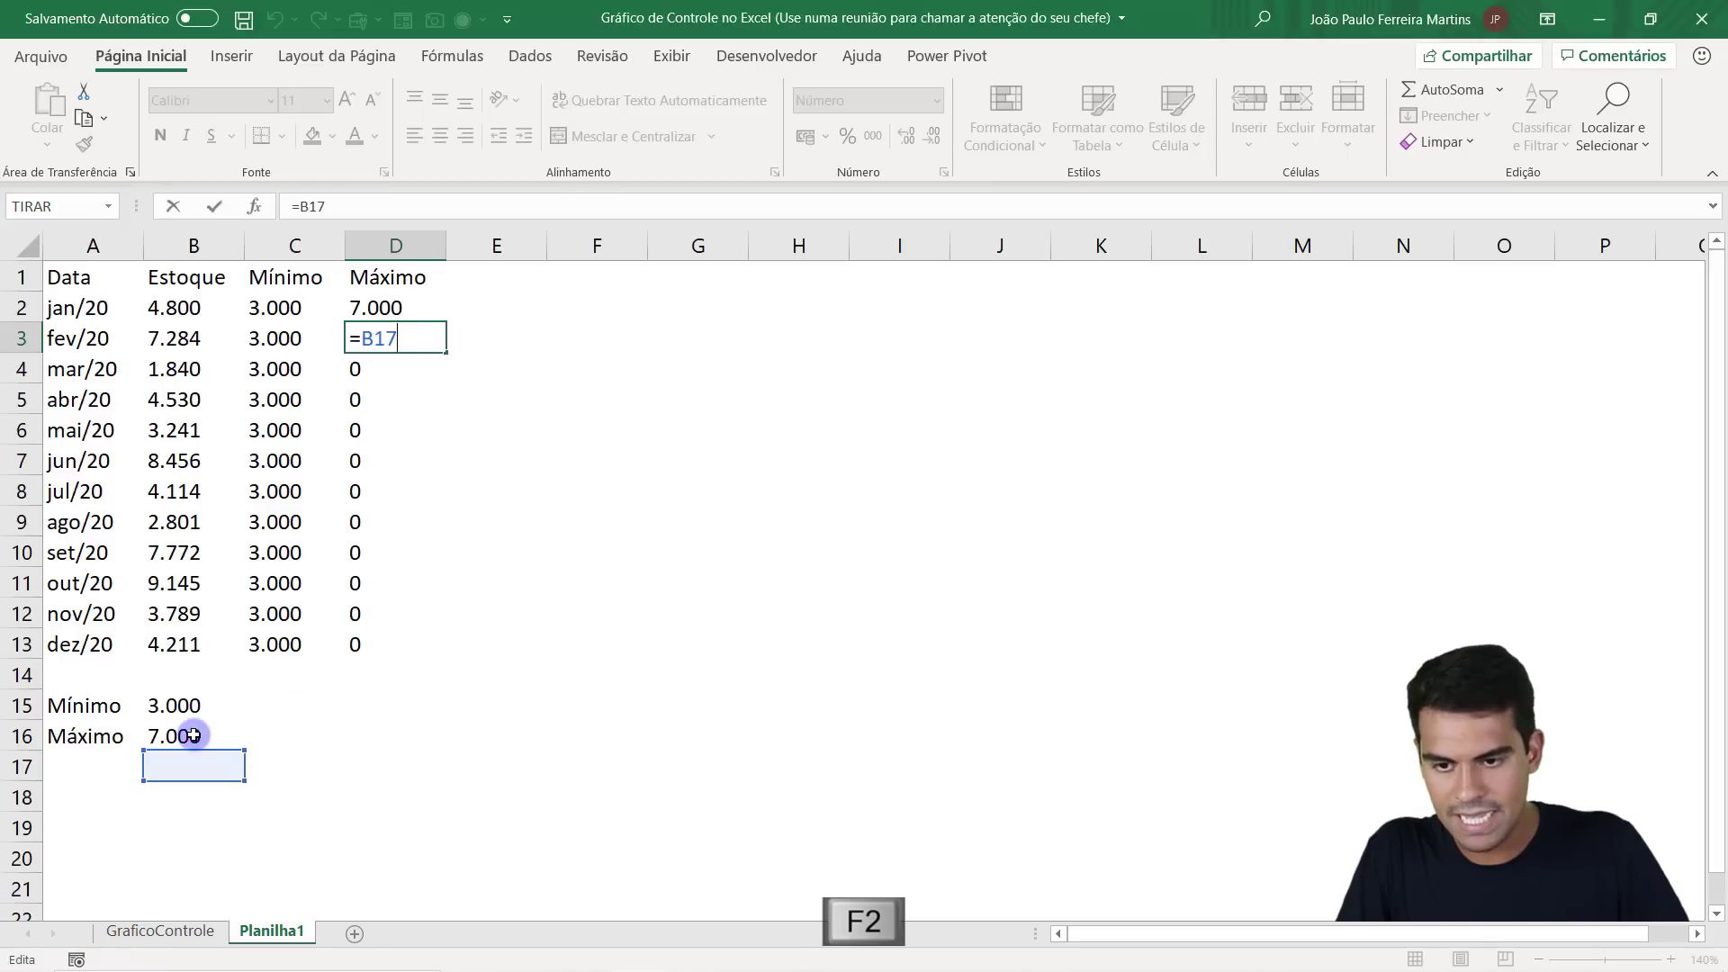
pyautogui.press('Escape')
pyautogui.press('Down')
pyautogui.press('F2')
pyautogui.press('Escape')
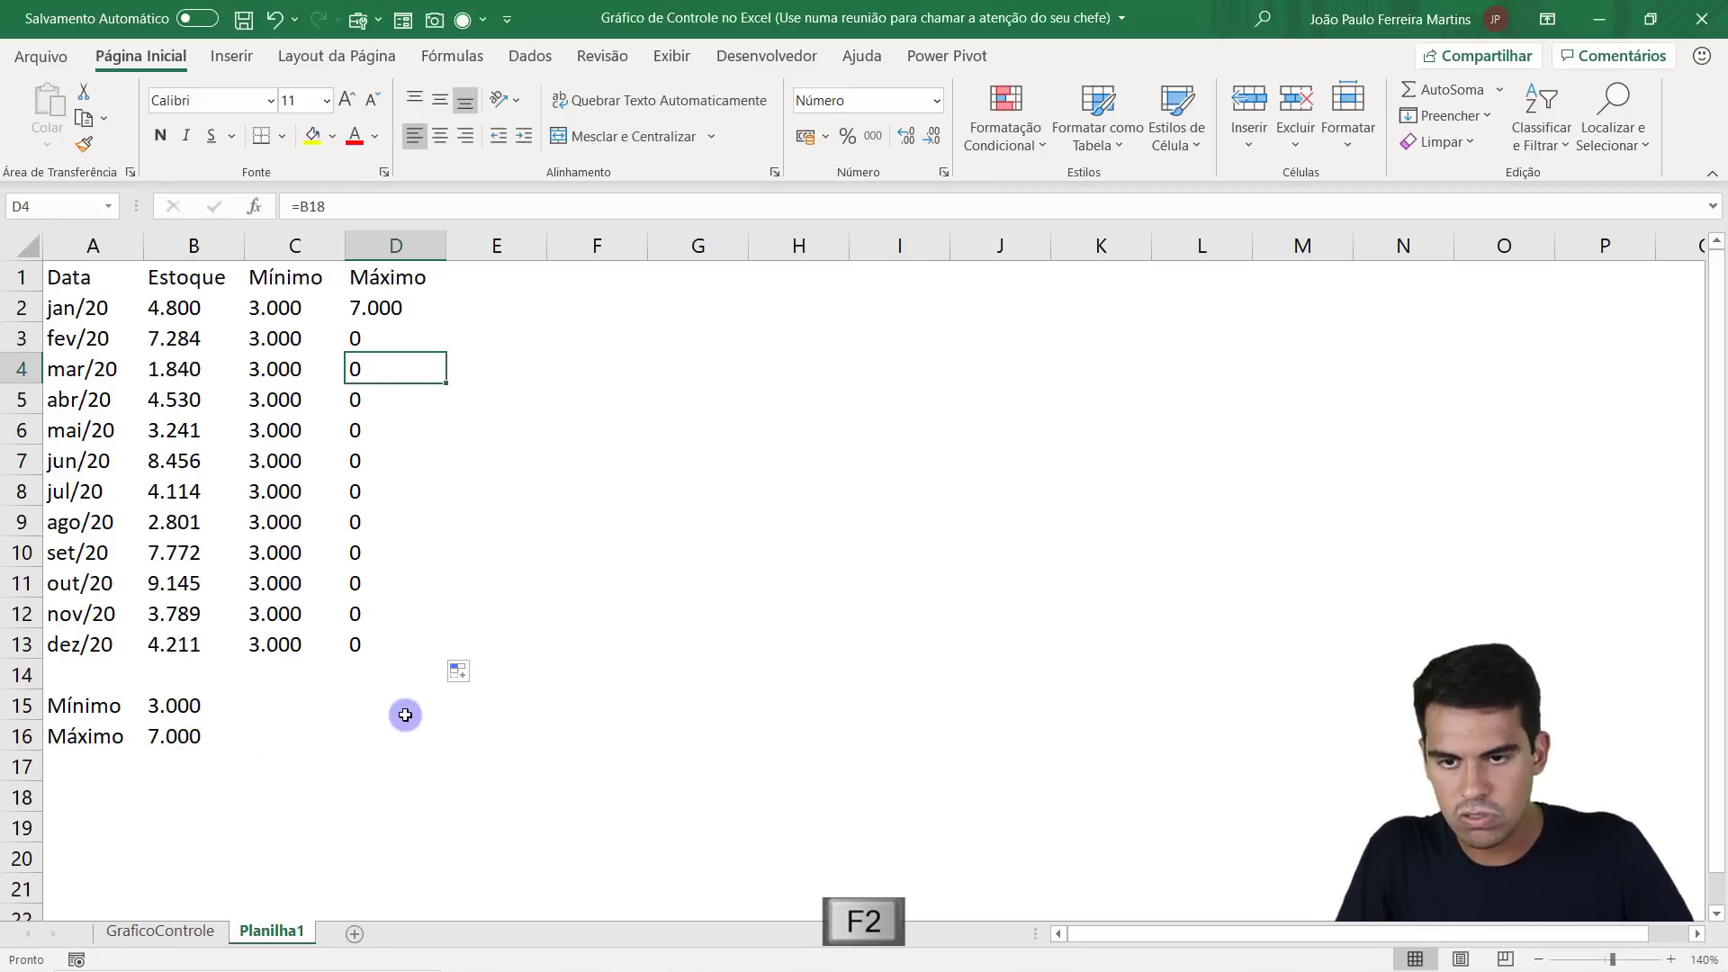
pyautogui.press('Down')
pyautogui.press('F2')
pyautogui.press('Escape')
pyautogui.press('Down')
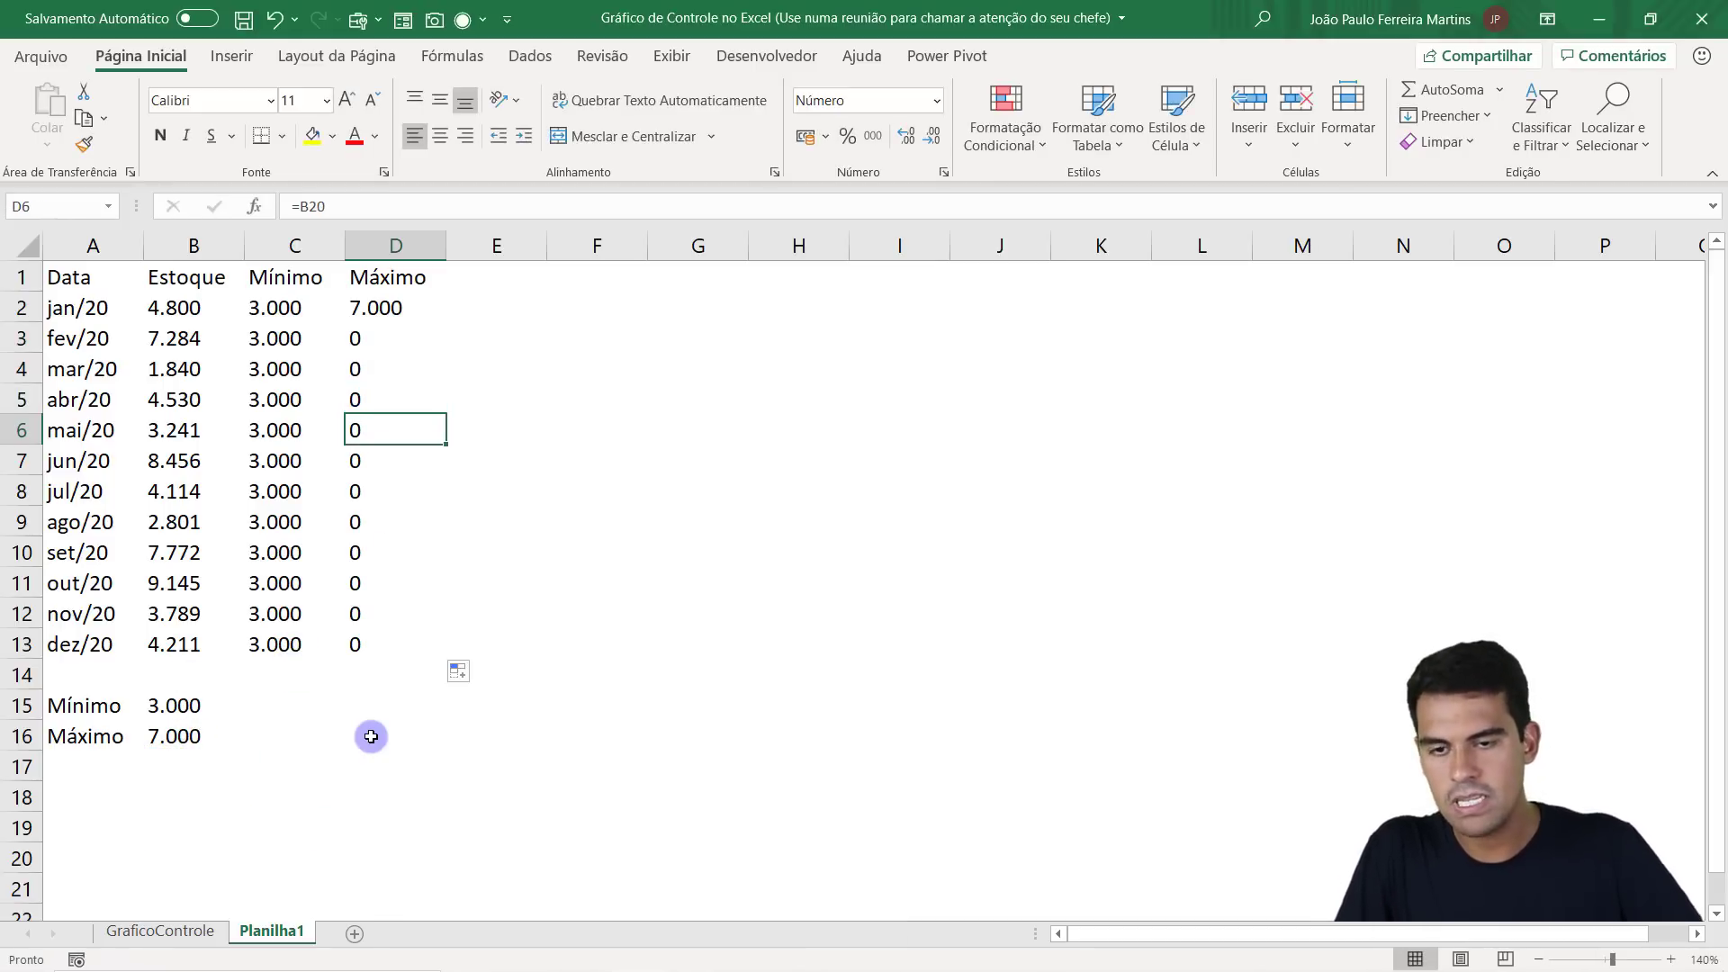
pyautogui.press('F2')
pyautogui.press('Escape')
# Clear the wrong zeros from D3:D13 and make D2's formula the absolute =$B$16.
pyautogui.moveTo(374, 339); pyautogui.dragTo(374, 640)
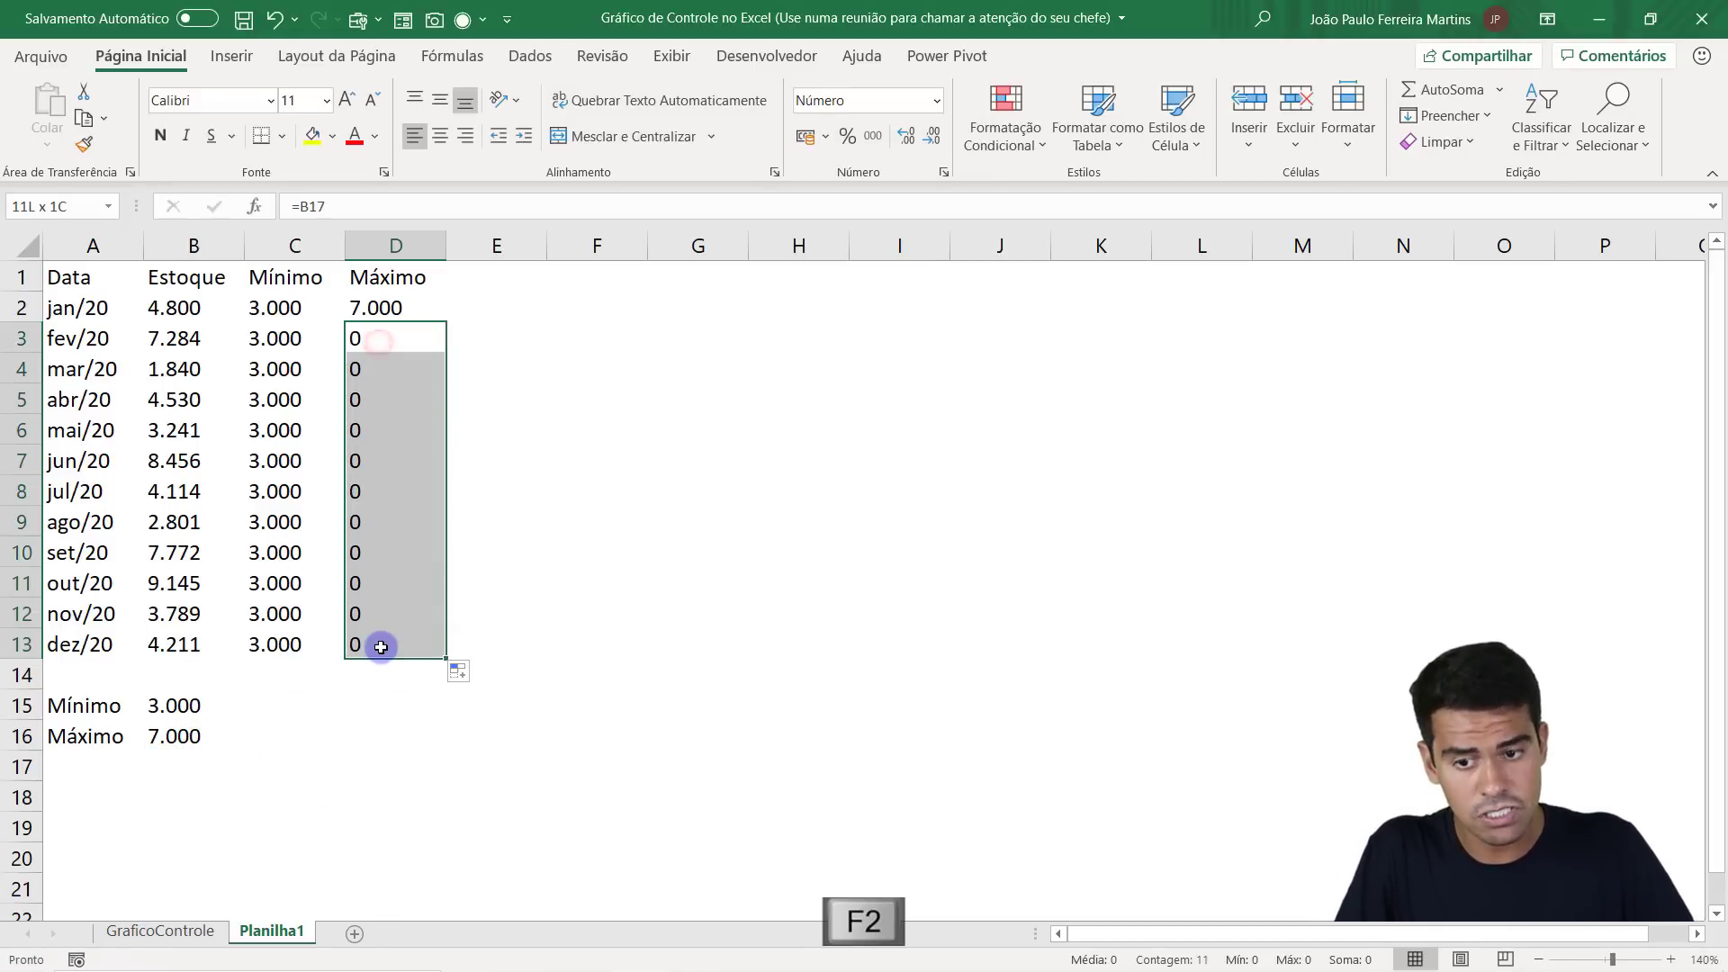
pyautogui.press('Delete')
pyautogui.click(394, 306)
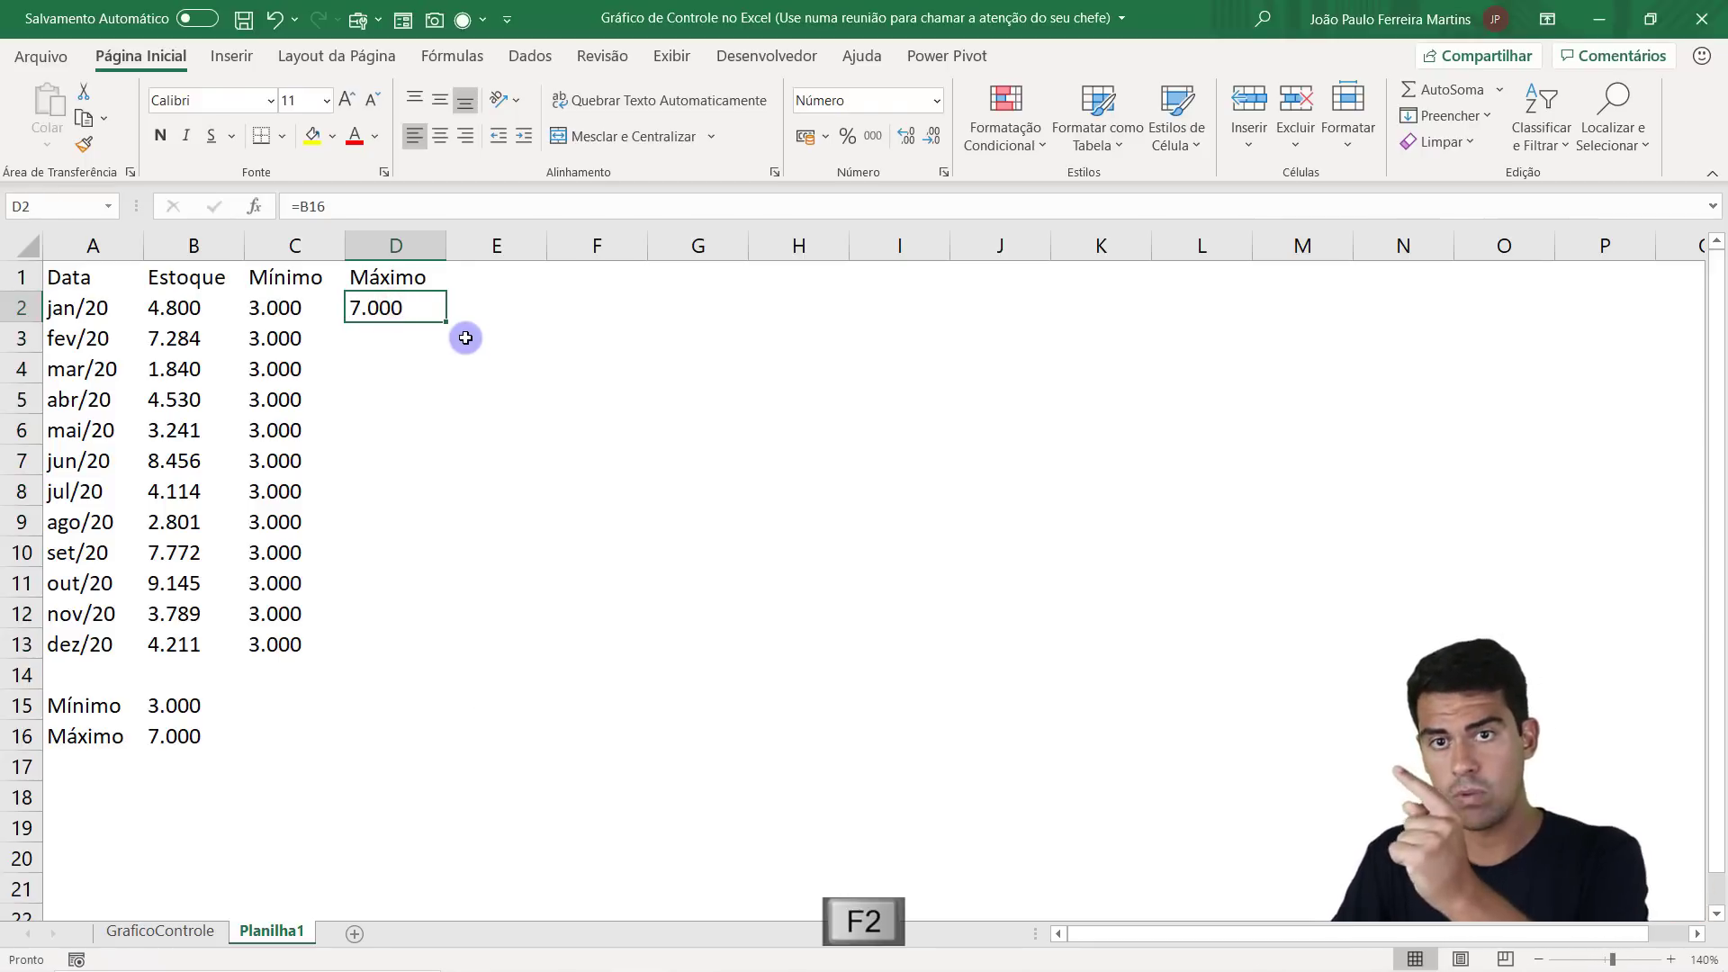
pyautogui.press('F2')
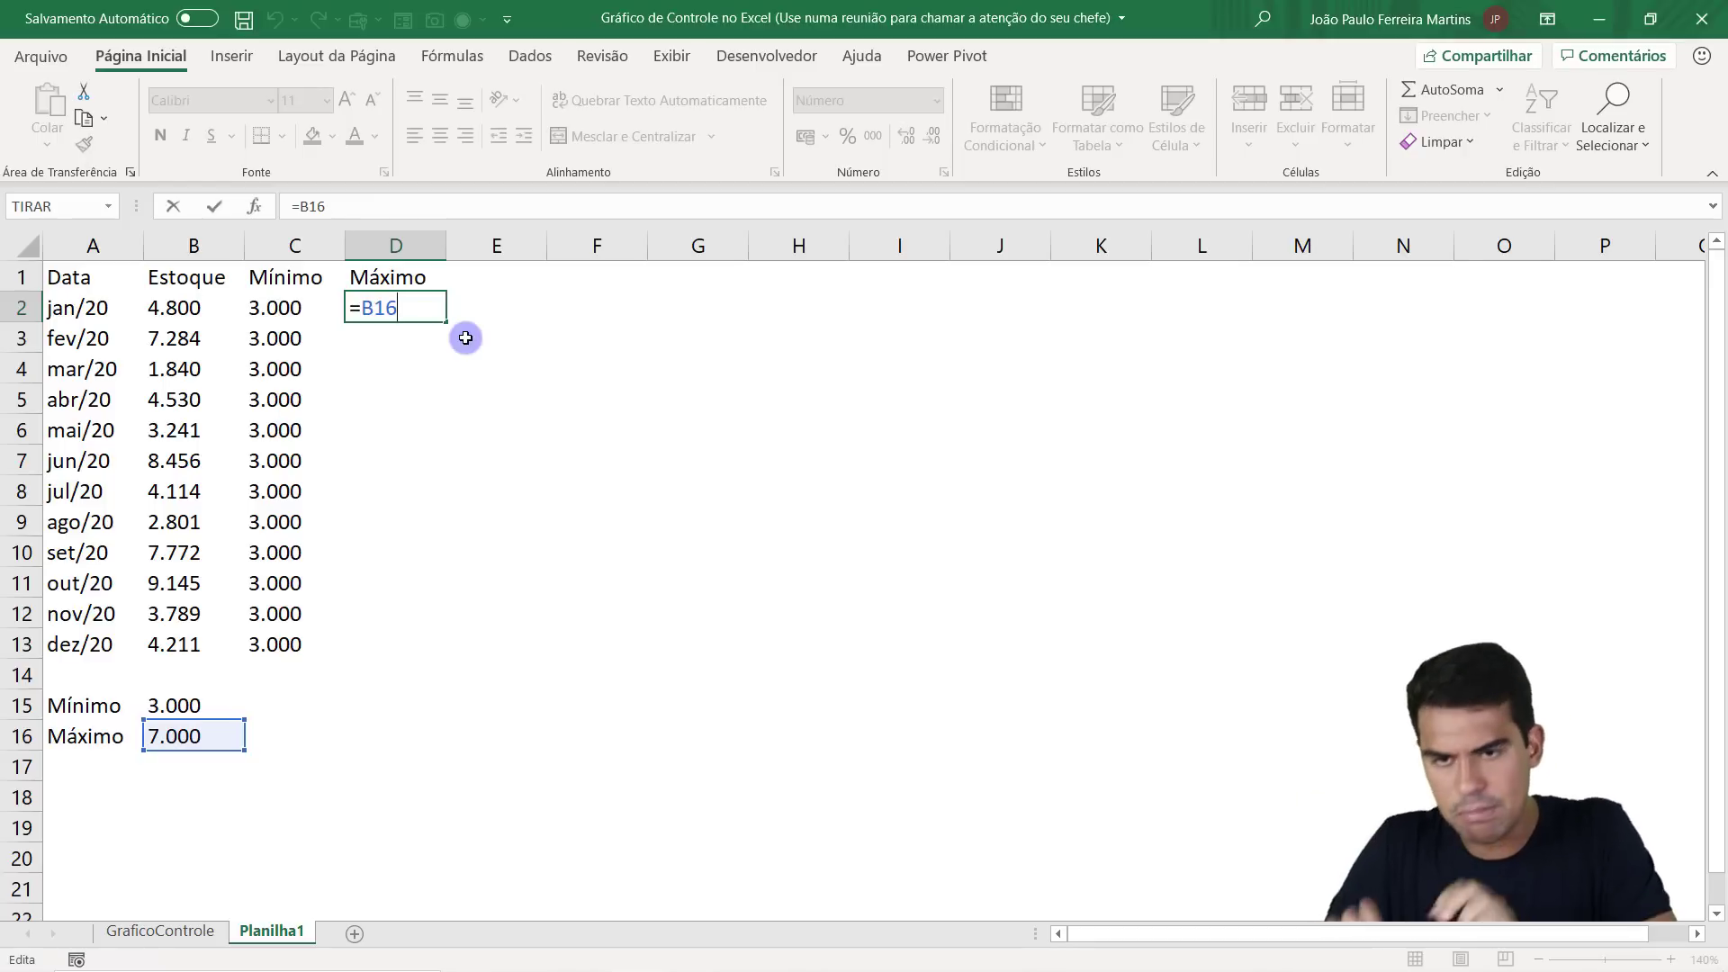
pyautogui.press('F4')
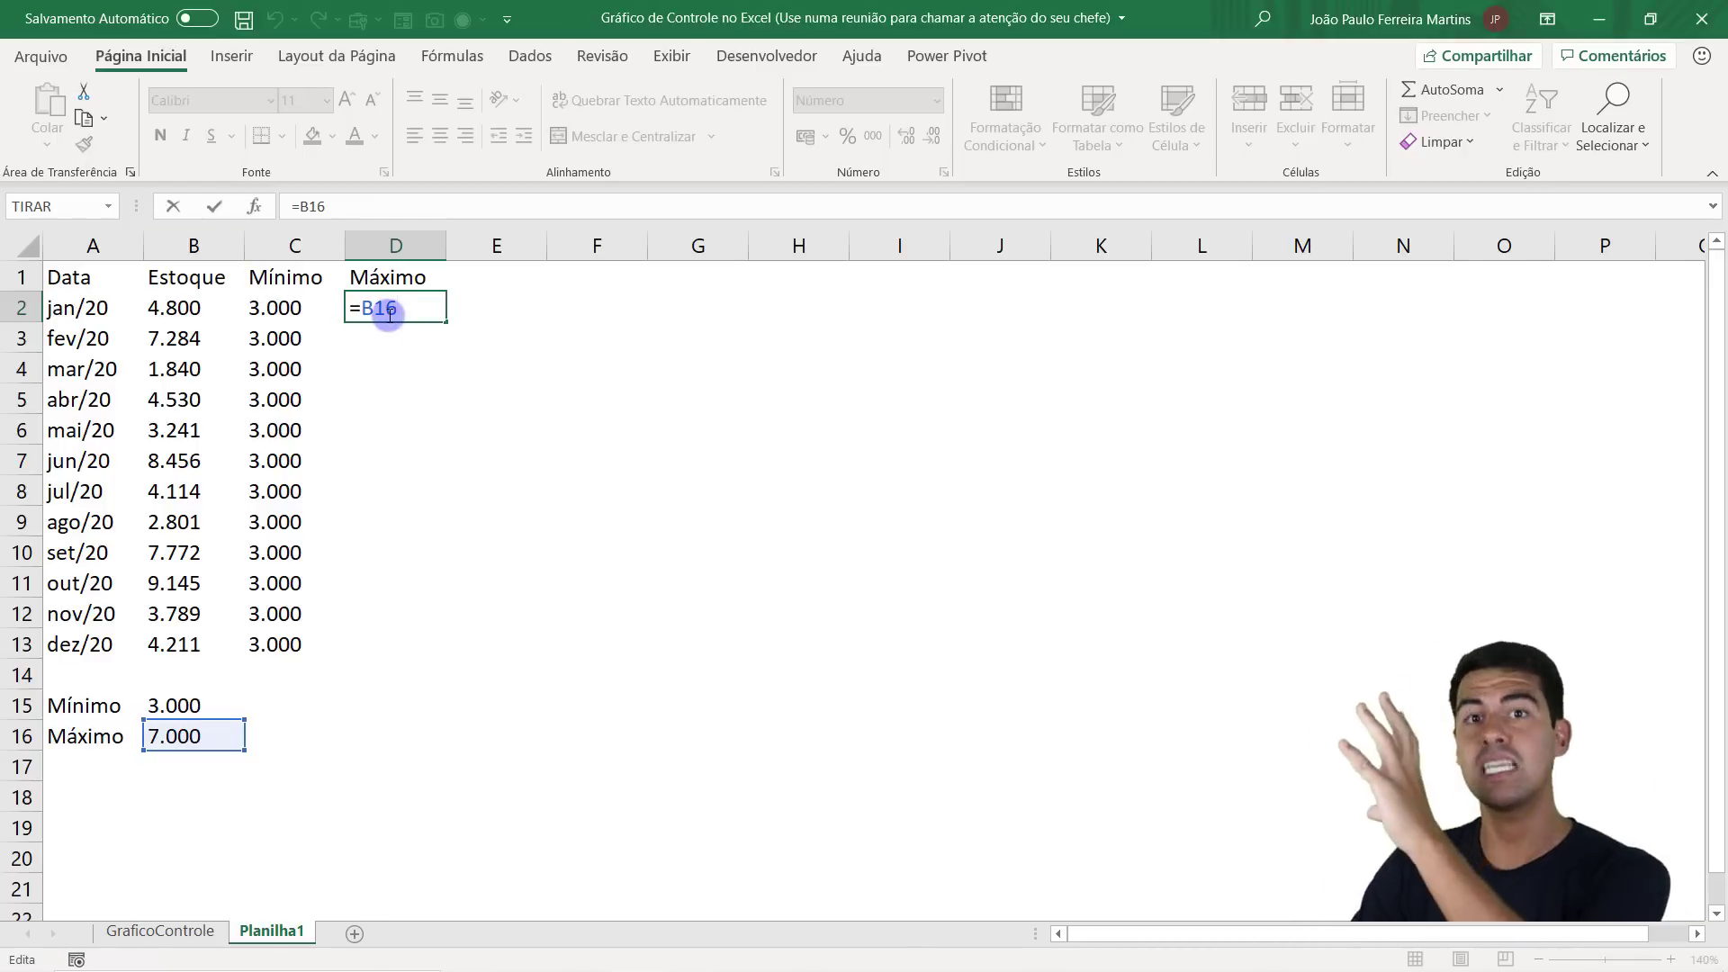
pyautogui.press('F4')
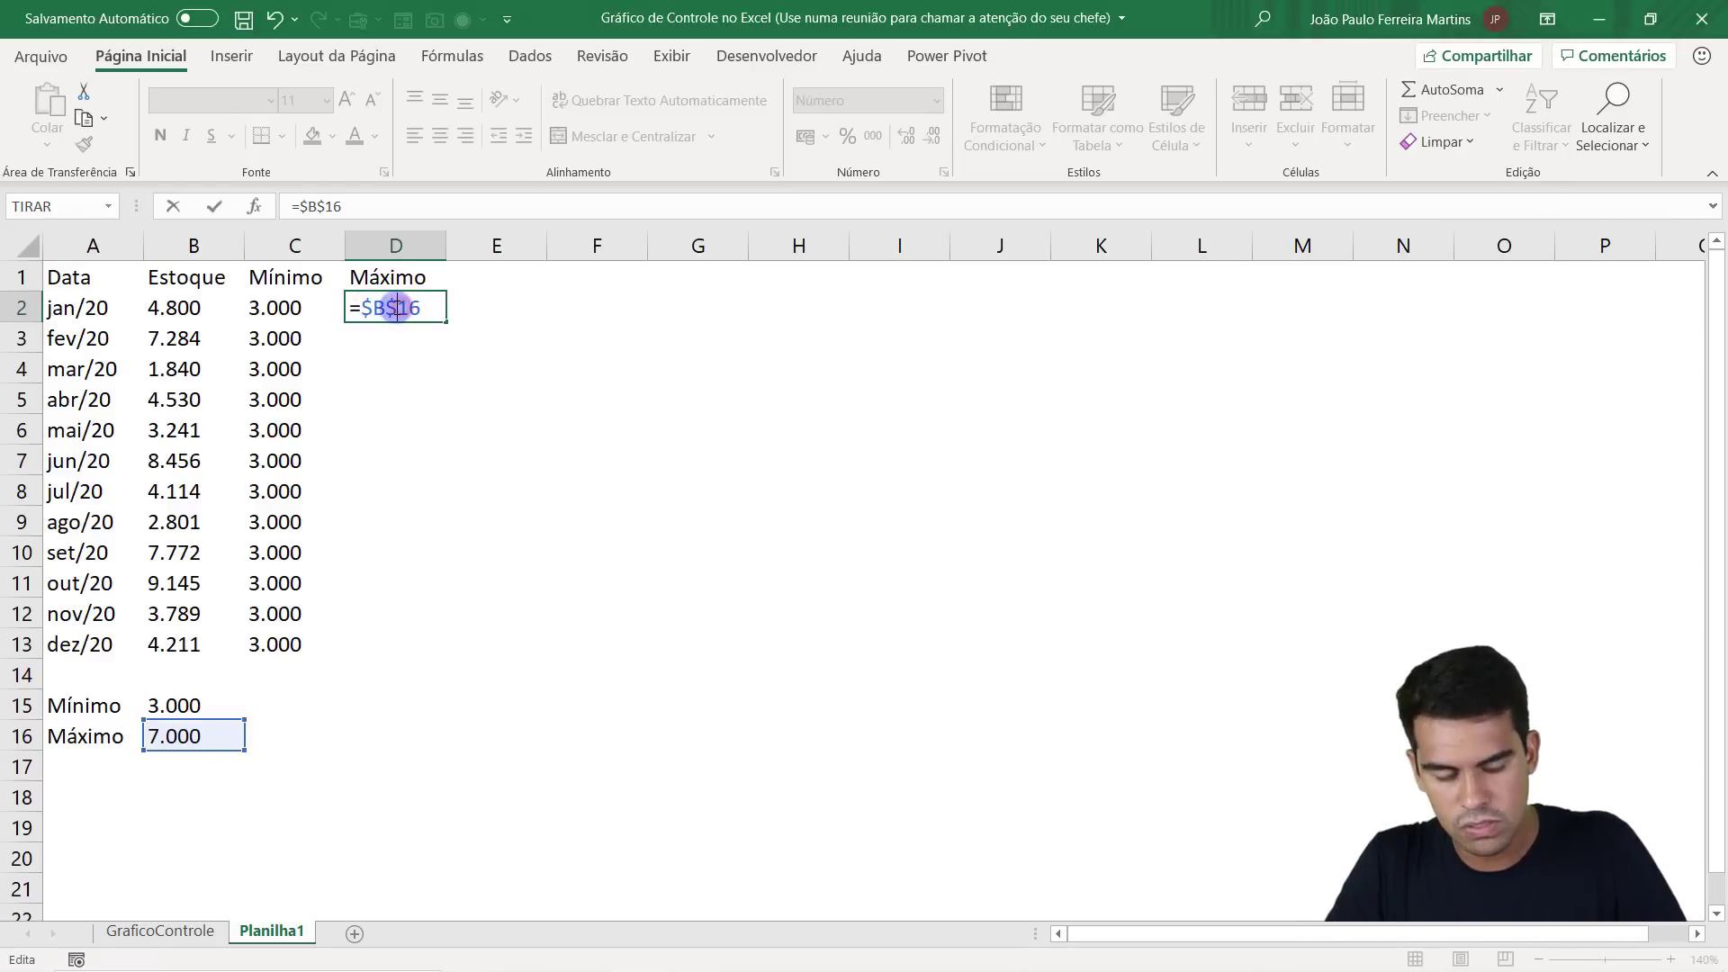
pyautogui.press('Return')
# Fill the =$B$16 Máximo formula from D2 down to D13.
pyautogui.click(396, 308)
pyautogui.moveTo(444, 322); pyautogui.dragTo(443, 659)
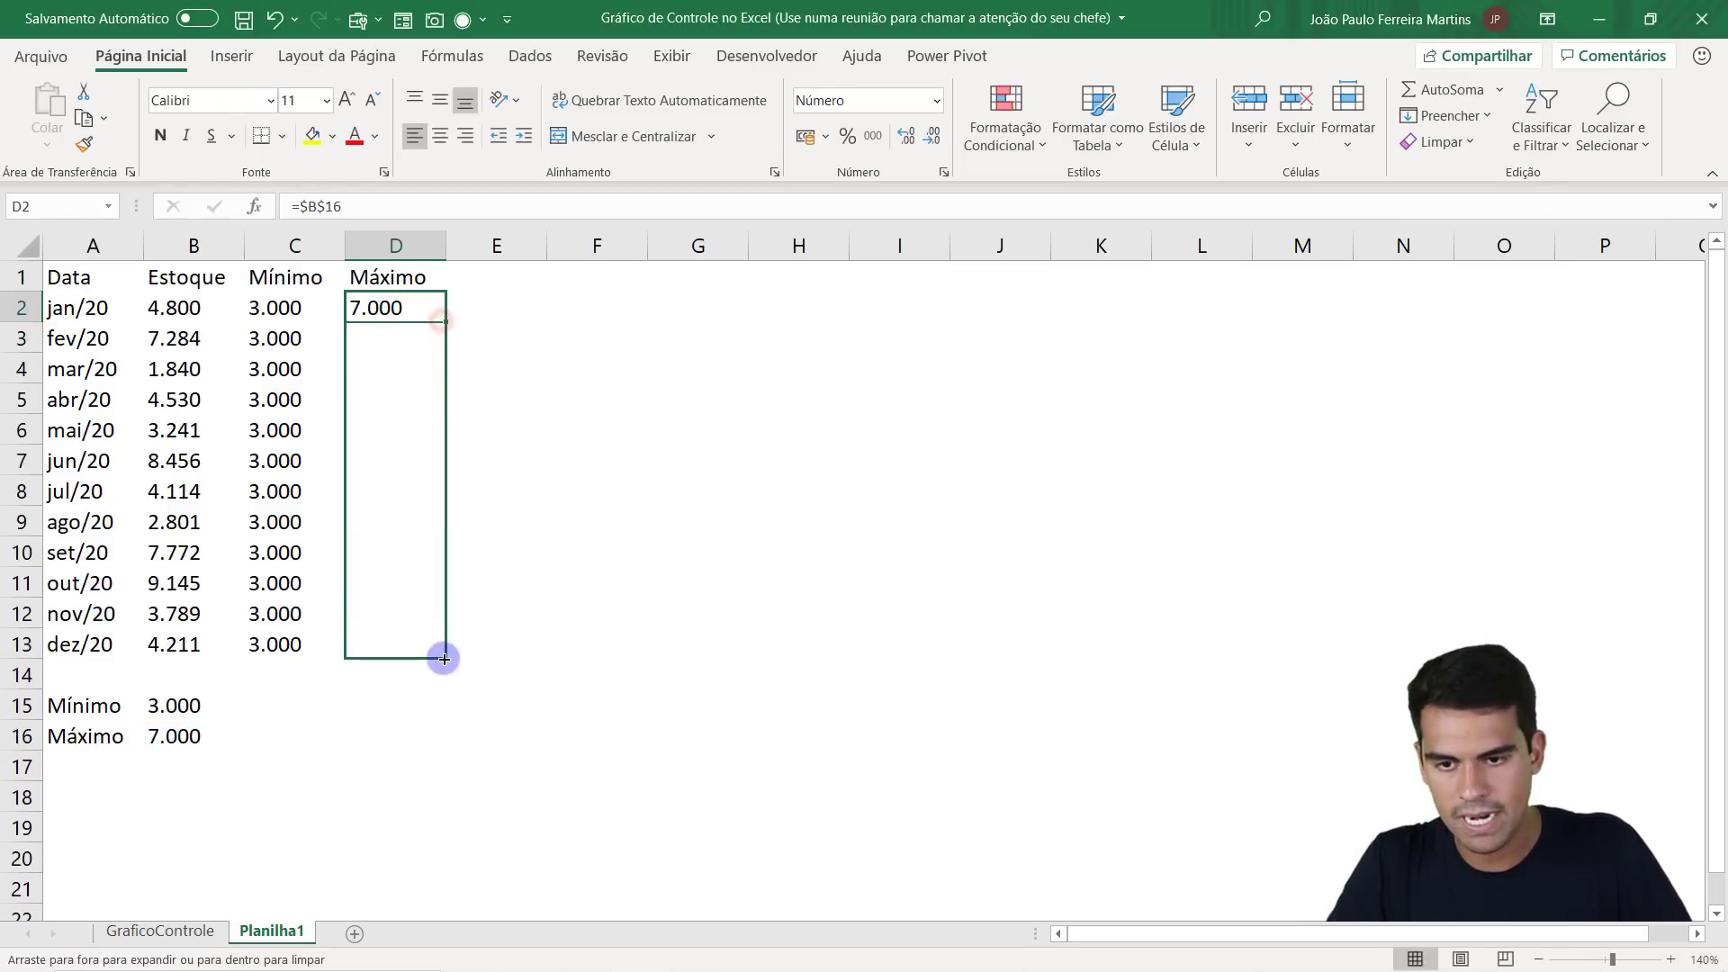
pyautogui.moveTo(306, 309); pyautogui.dragTo(290, 648)
pyautogui.moveTo(401, 311); pyautogui.dragTo(396, 644)
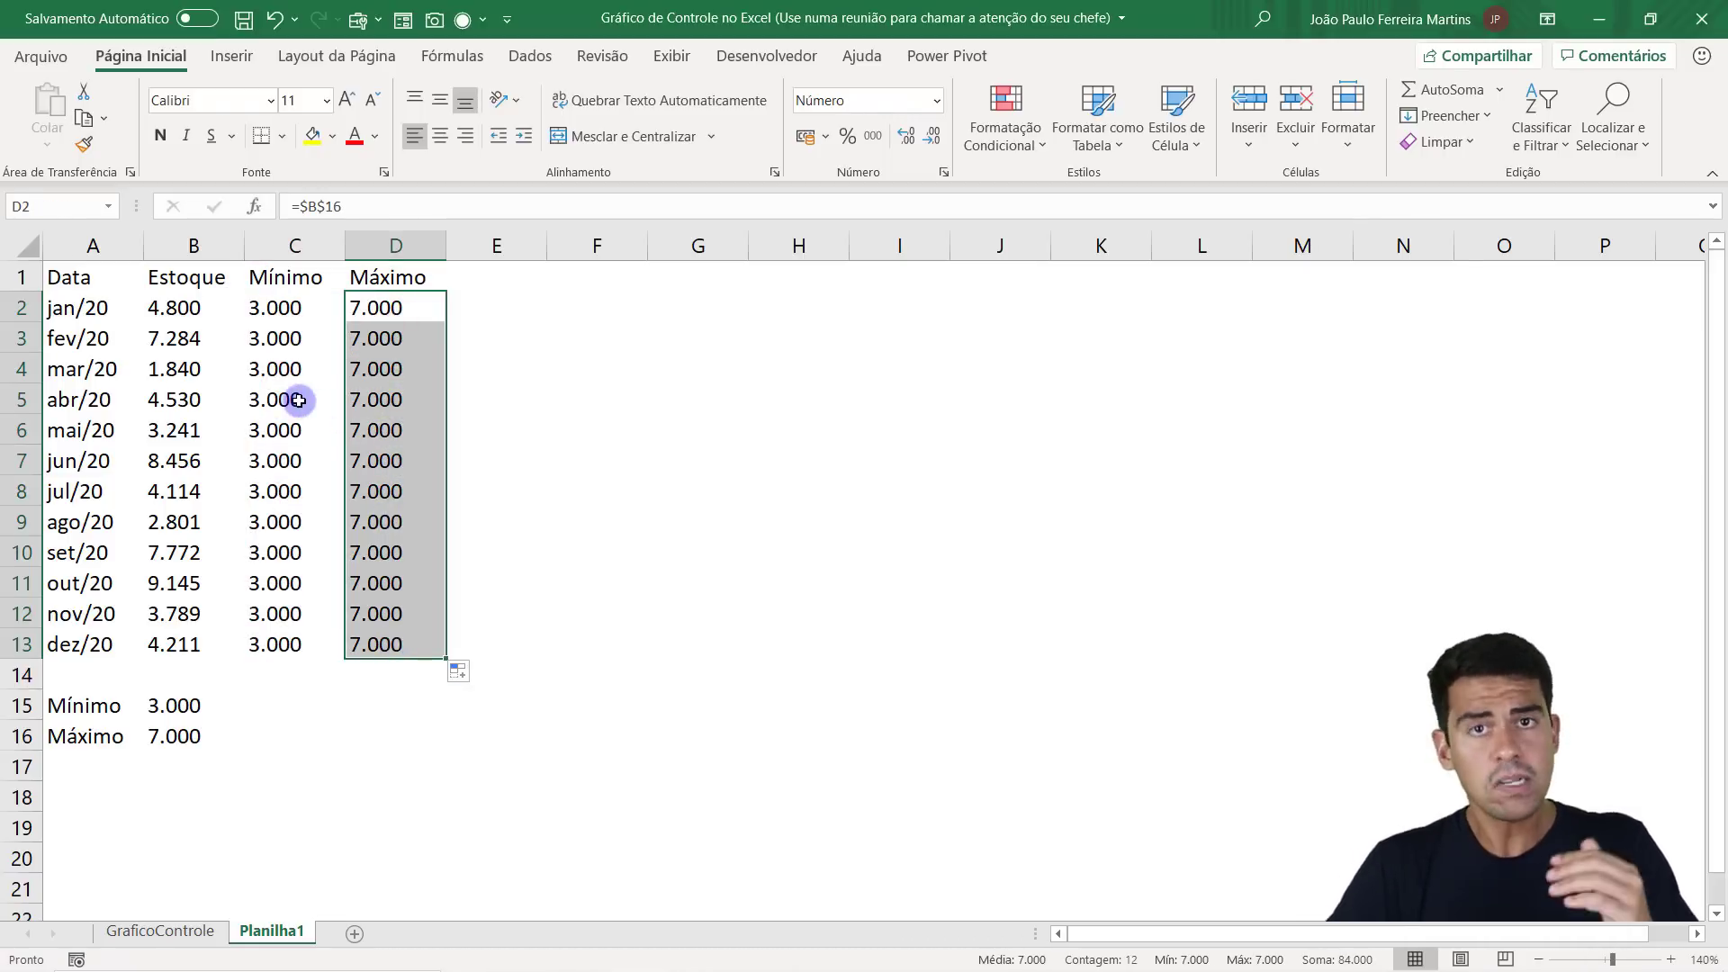
# Check March's Mínimo formula and select the two empty columns beside Máximo for the new headers.
pyautogui.click(340, 360)
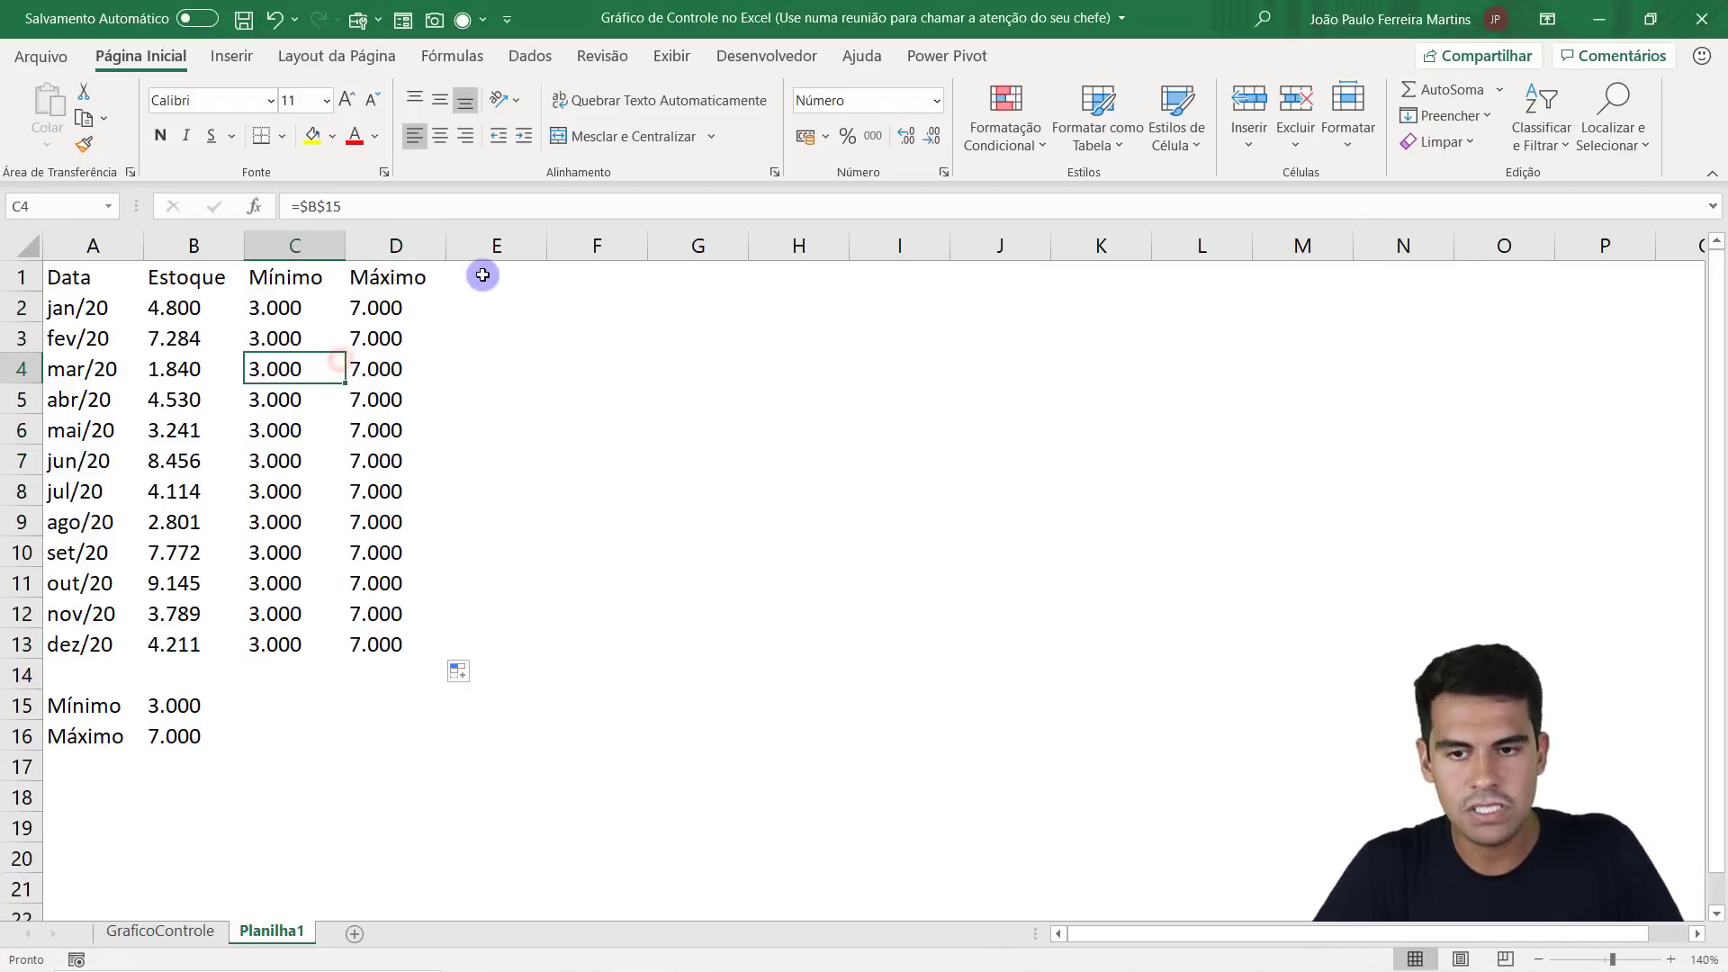
pyautogui.moveTo(482, 275); pyautogui.dragTo(570, 274)
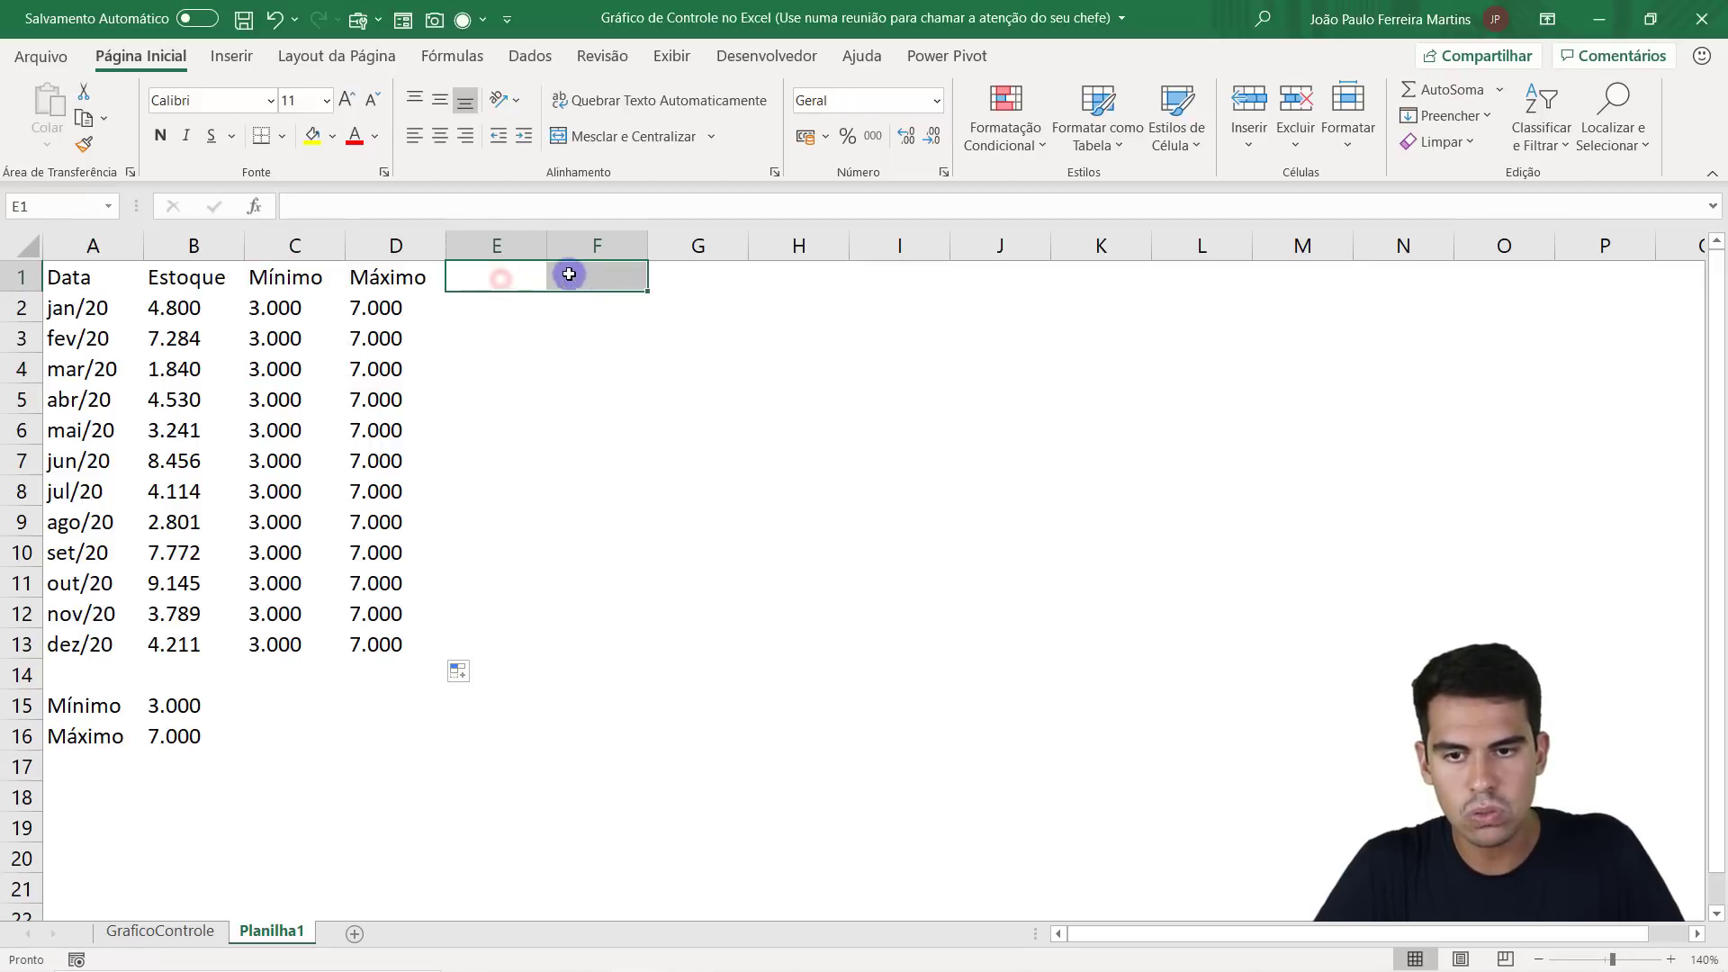
pyautogui.click(523, 242)
pyautogui.click(586, 247)
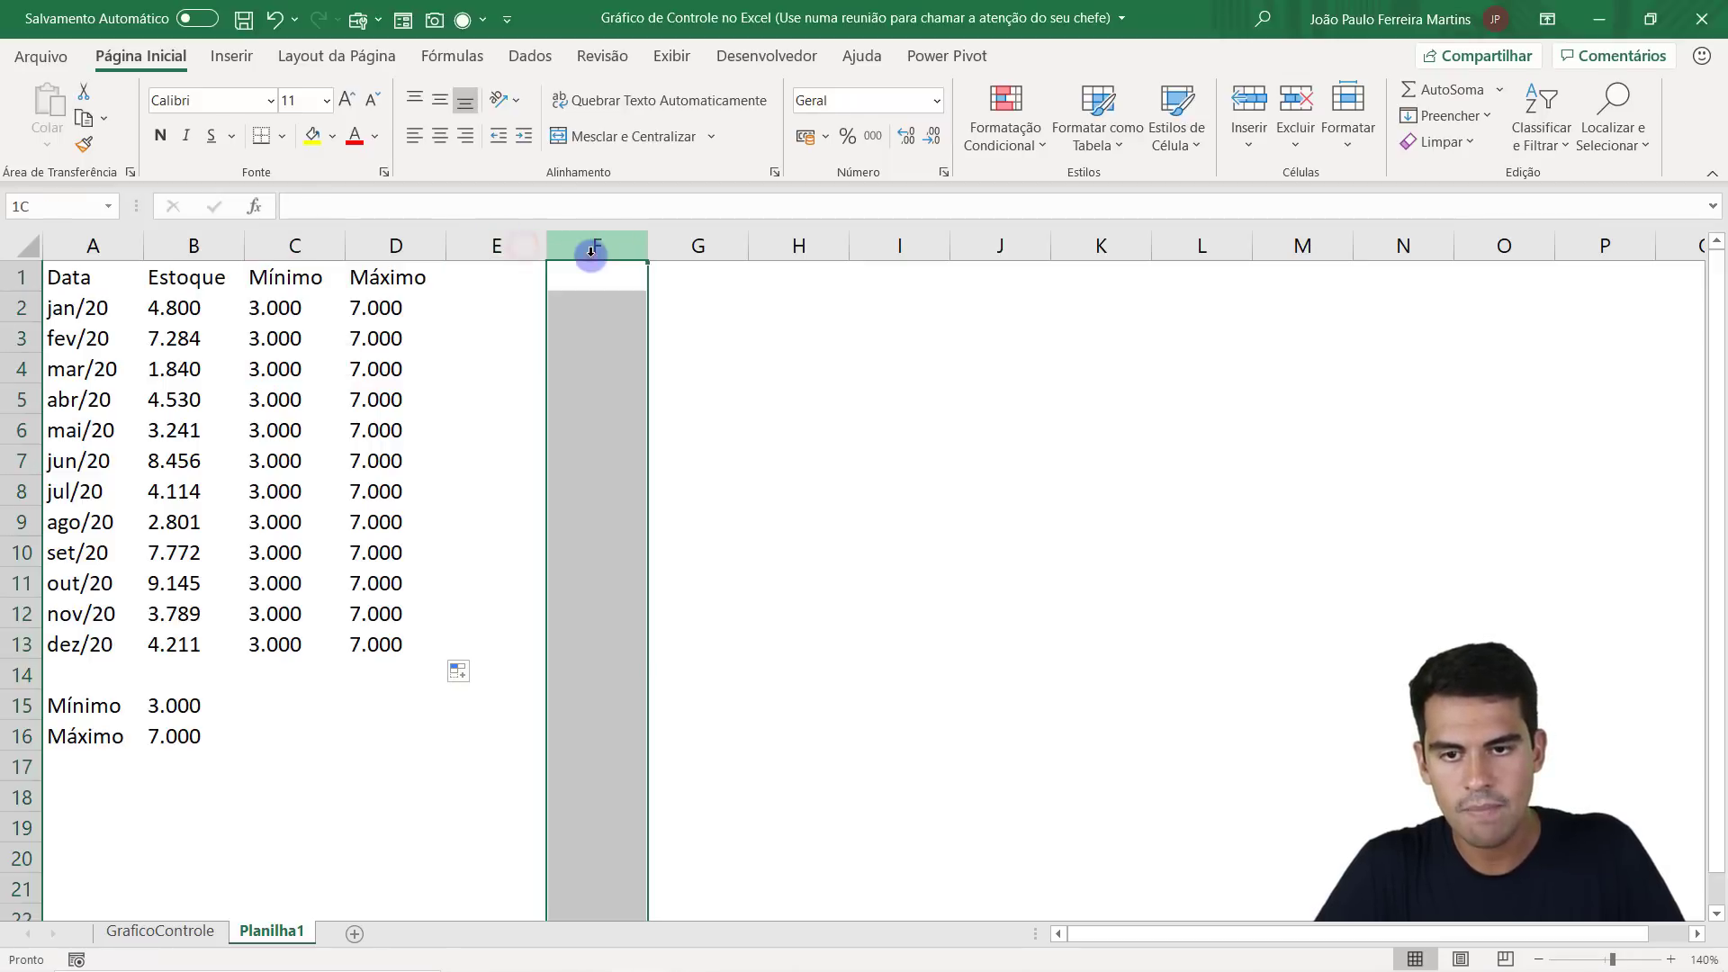
pyautogui.click(500, 280)
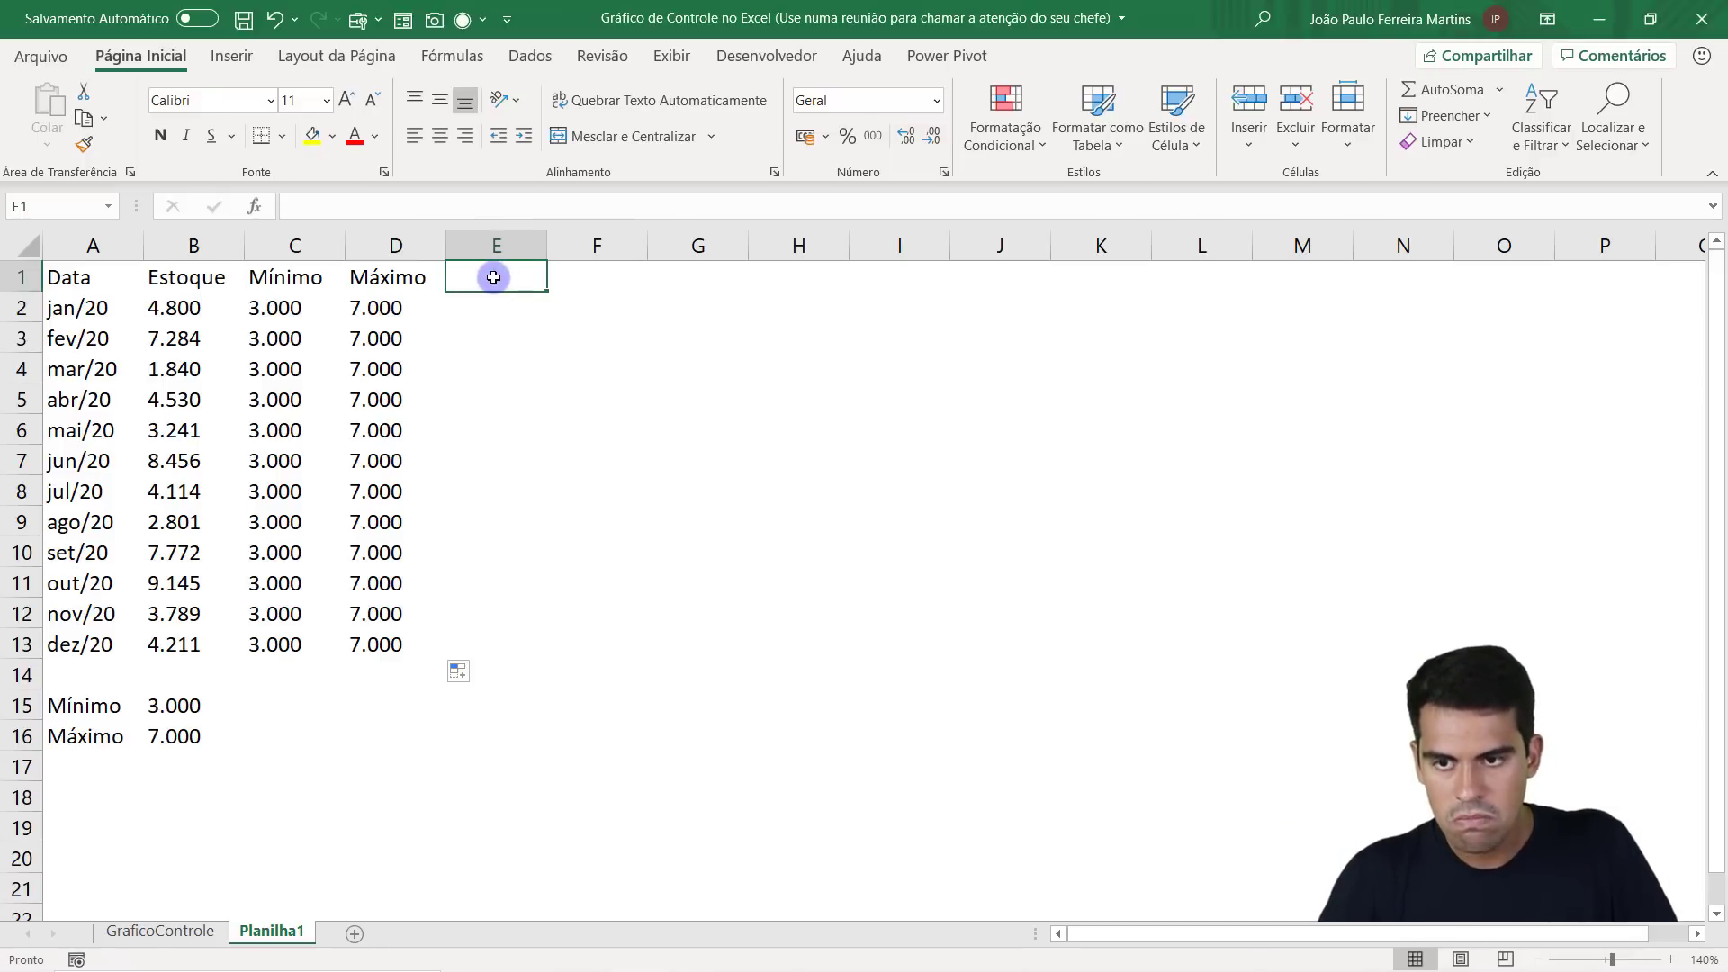
# Enter the headers LimMin in E1 and LimMax in F1.
pyautogui.write('LimMin')
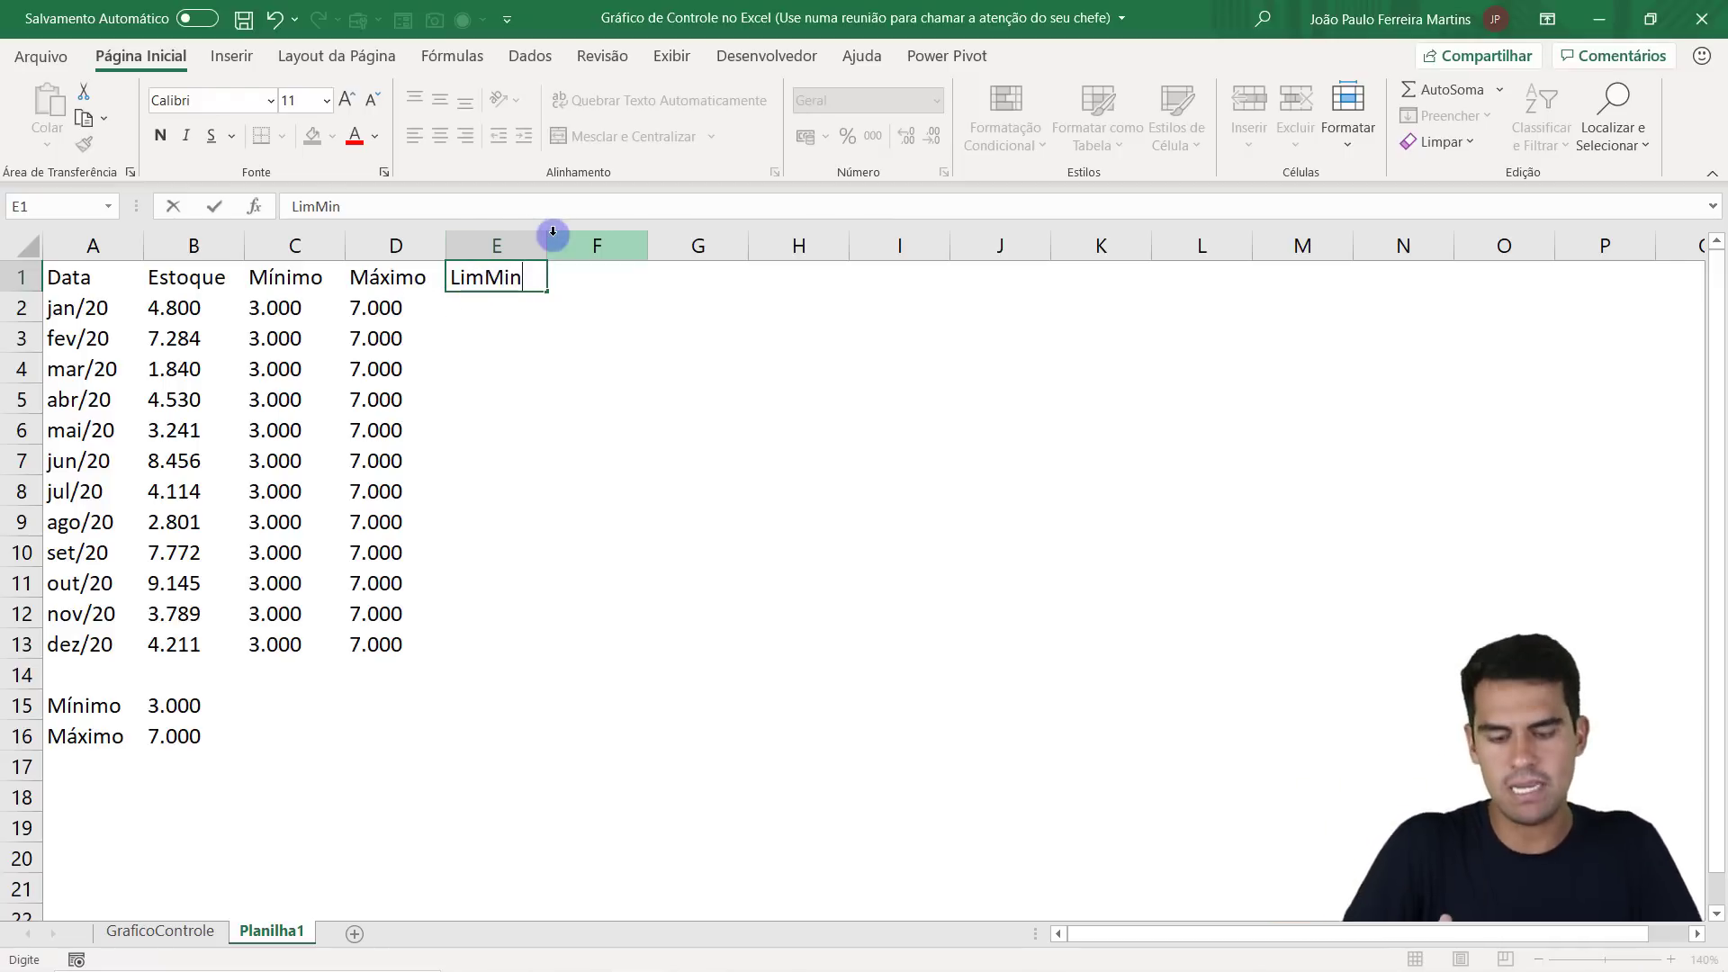
pyautogui.press('Tab')
pyautogui.write('Lim')
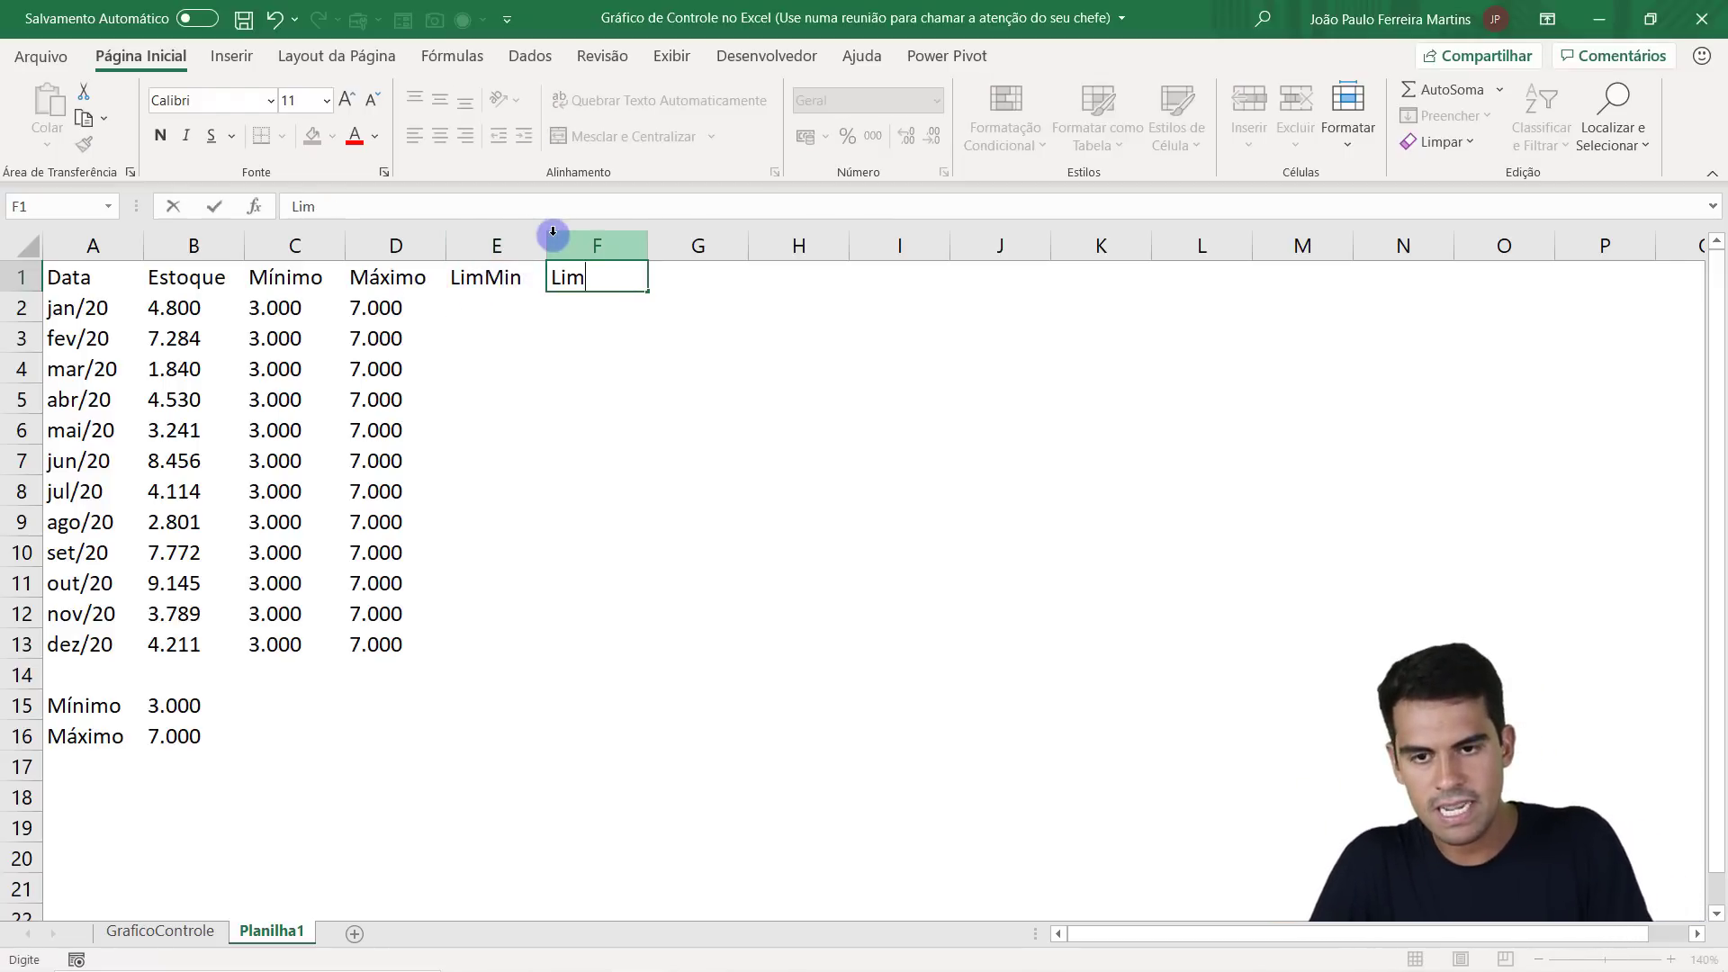
pyautogui.write('Max')
pyautogui.press('Return')
# Check the LimMax header and mark the LimMin and LimMax month ranges.
pyautogui.click(570, 276)
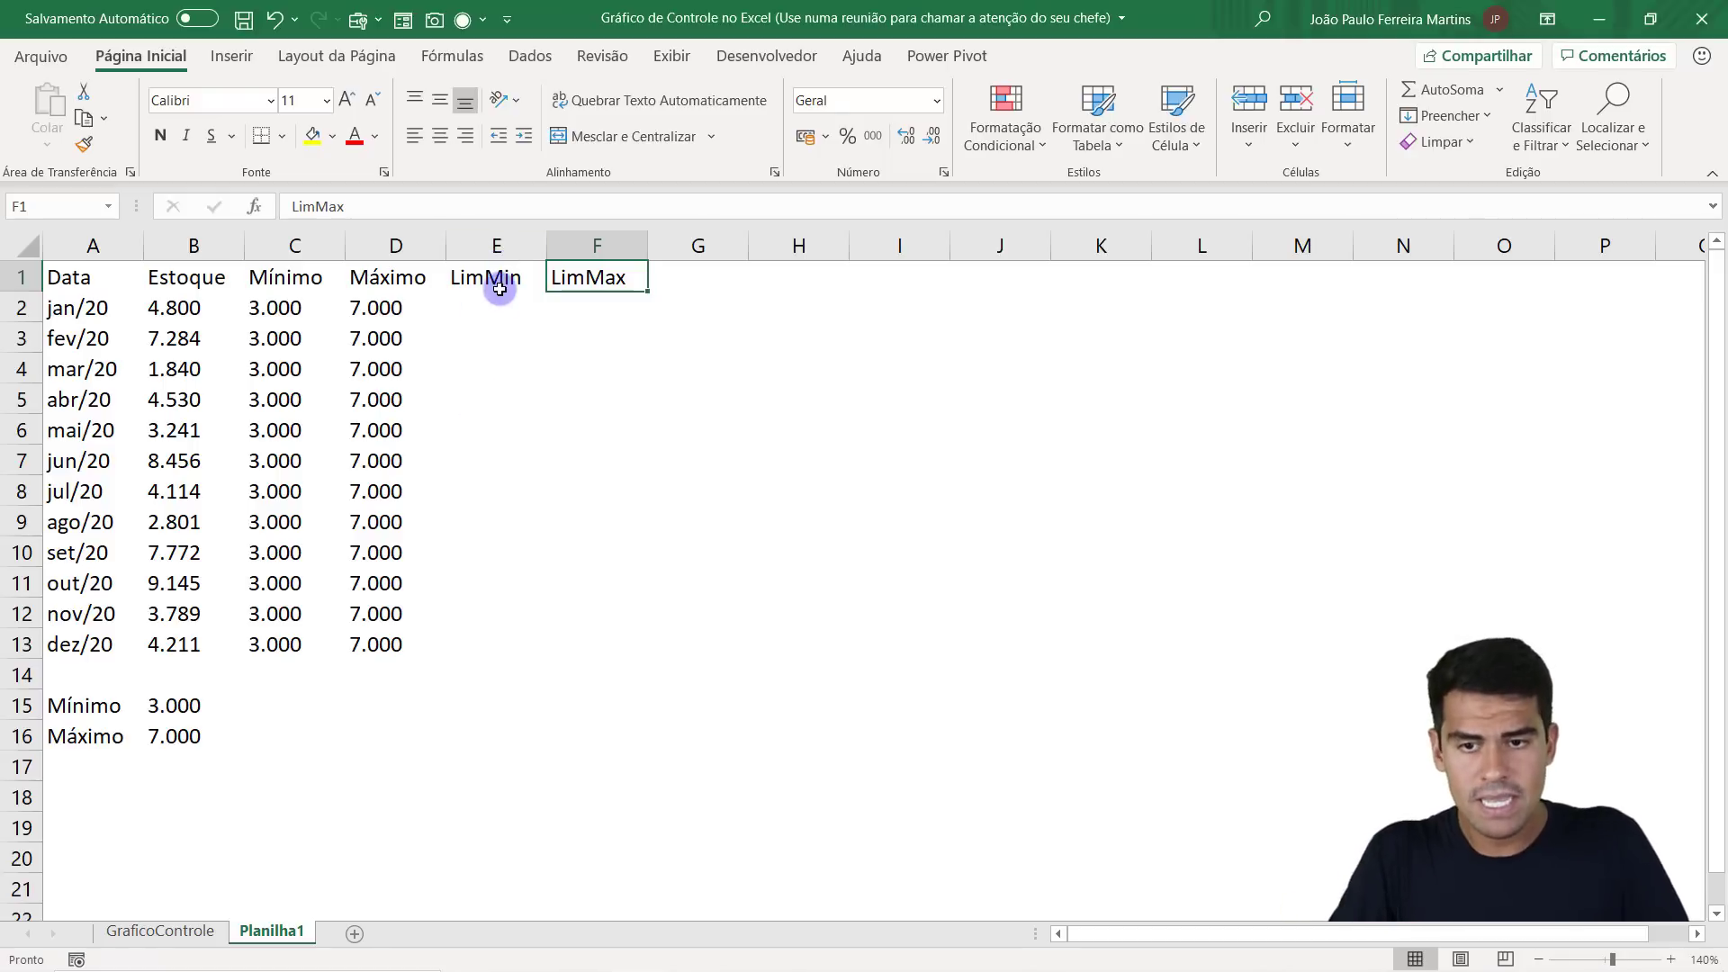
pyautogui.moveTo(493, 275); pyautogui.dragTo(490, 644)
pyautogui.moveTo(592, 281); pyautogui.dragTo(597, 628)
pyautogui.click(495, 245)
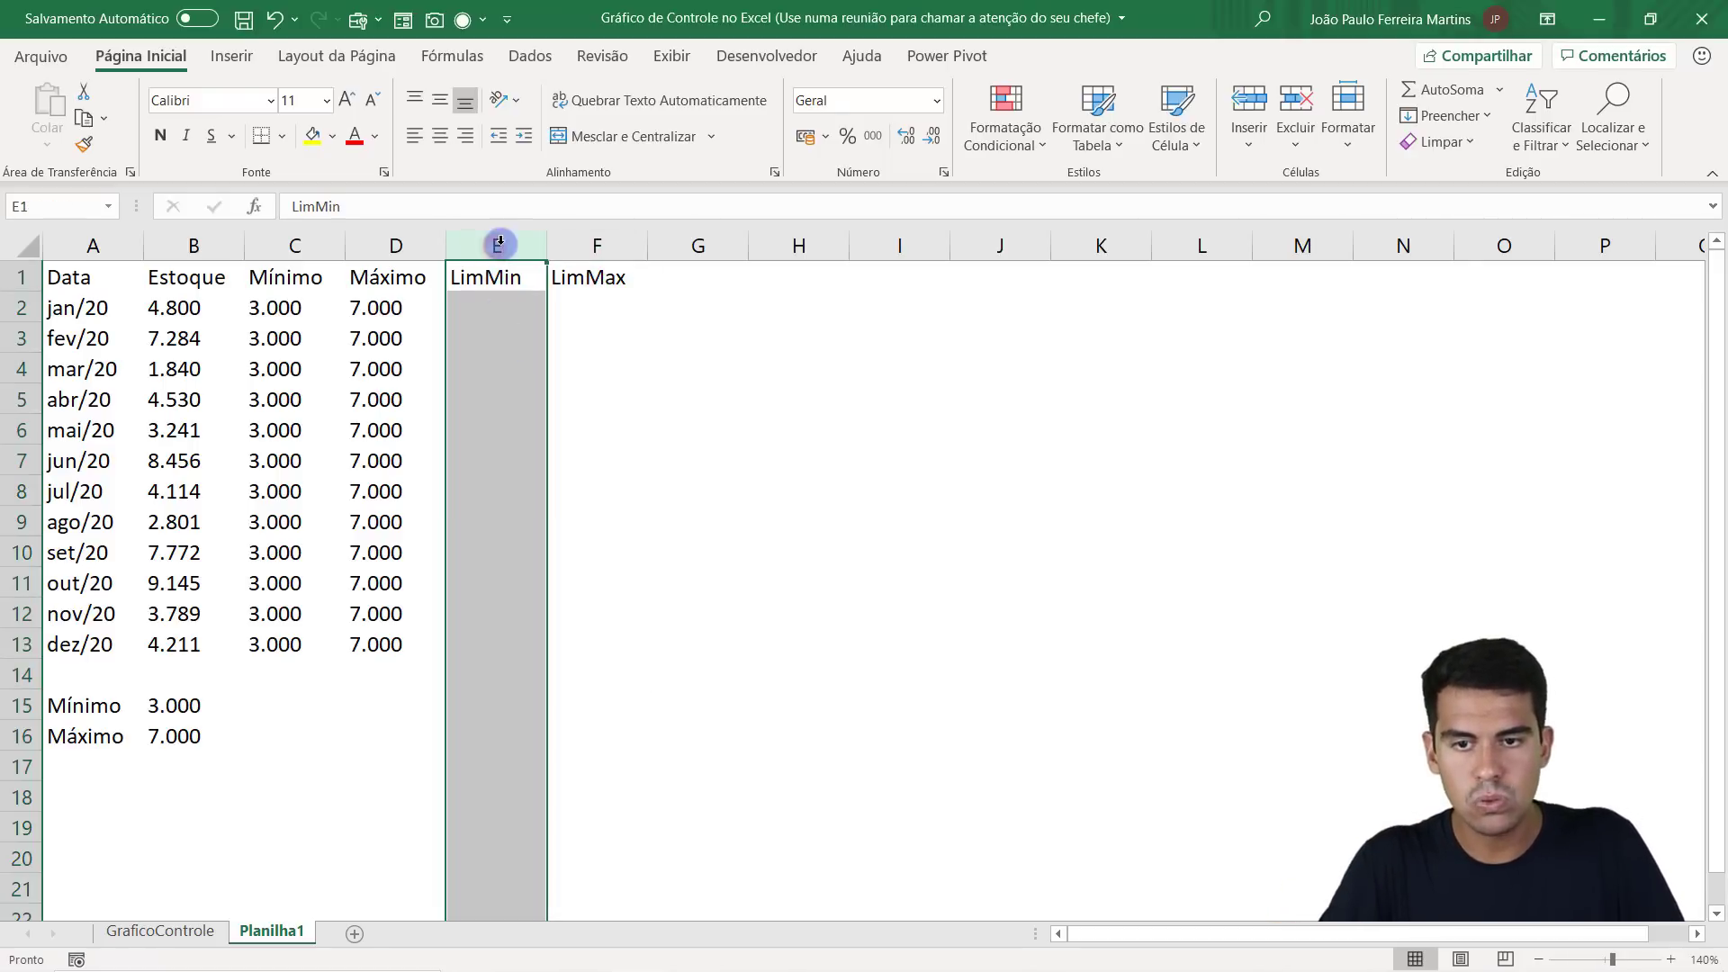
pyautogui.click(489, 306)
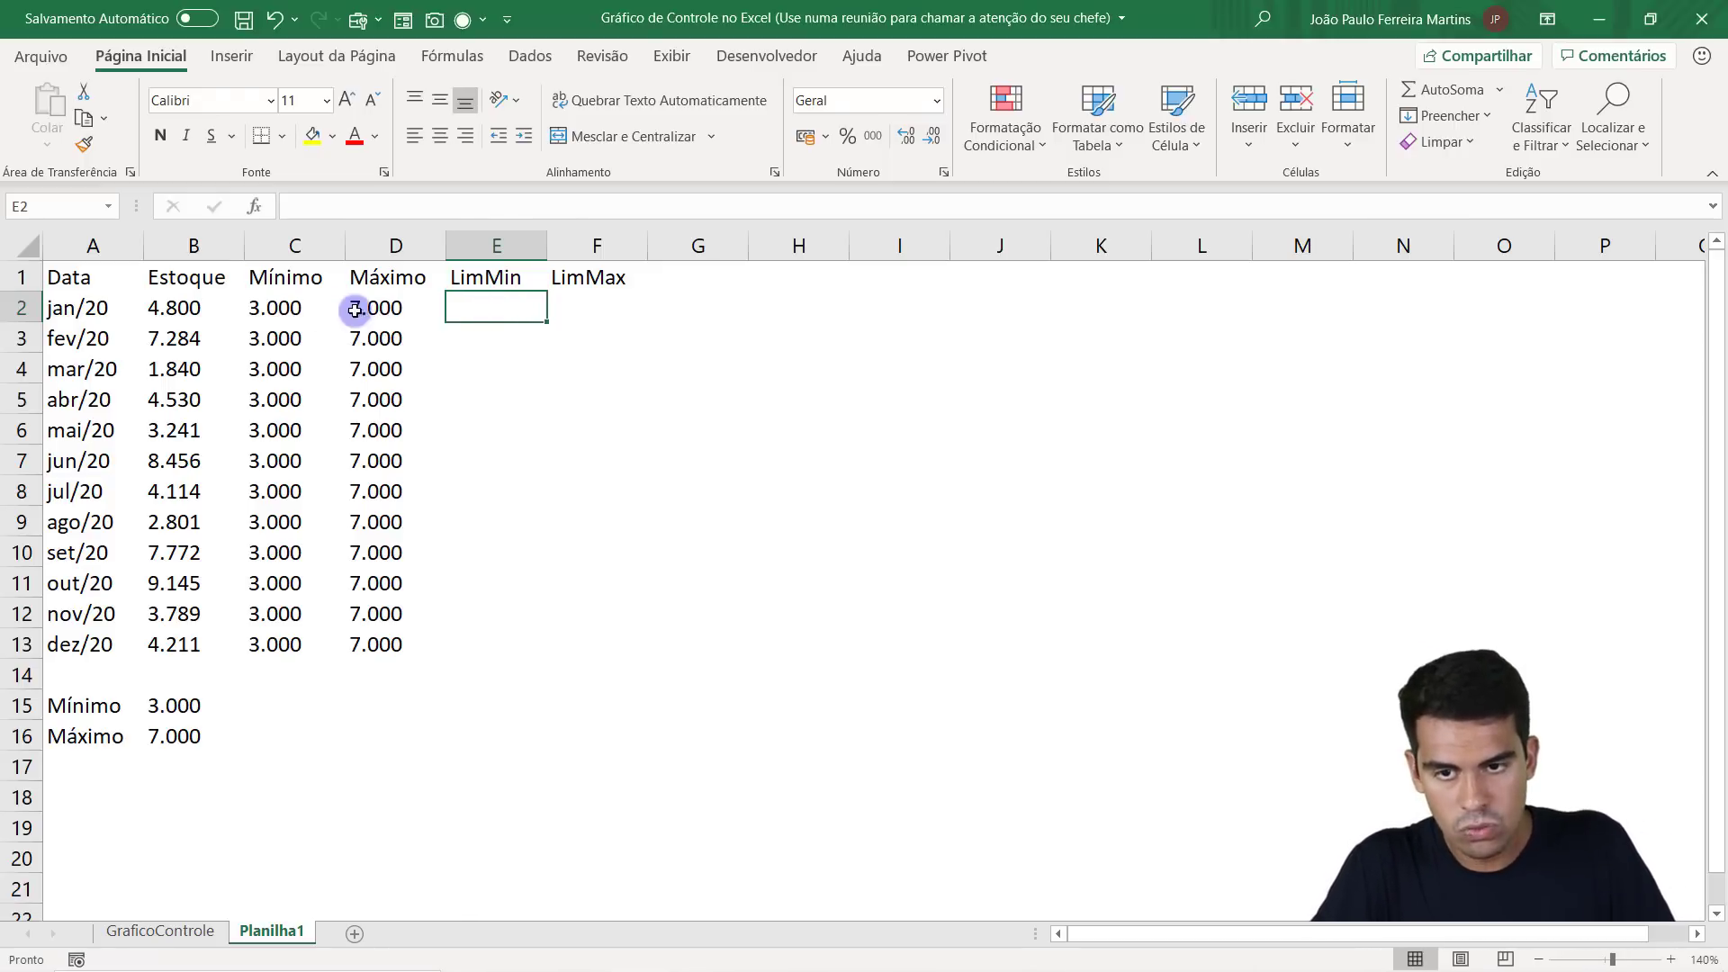
pyautogui.click(177, 307)
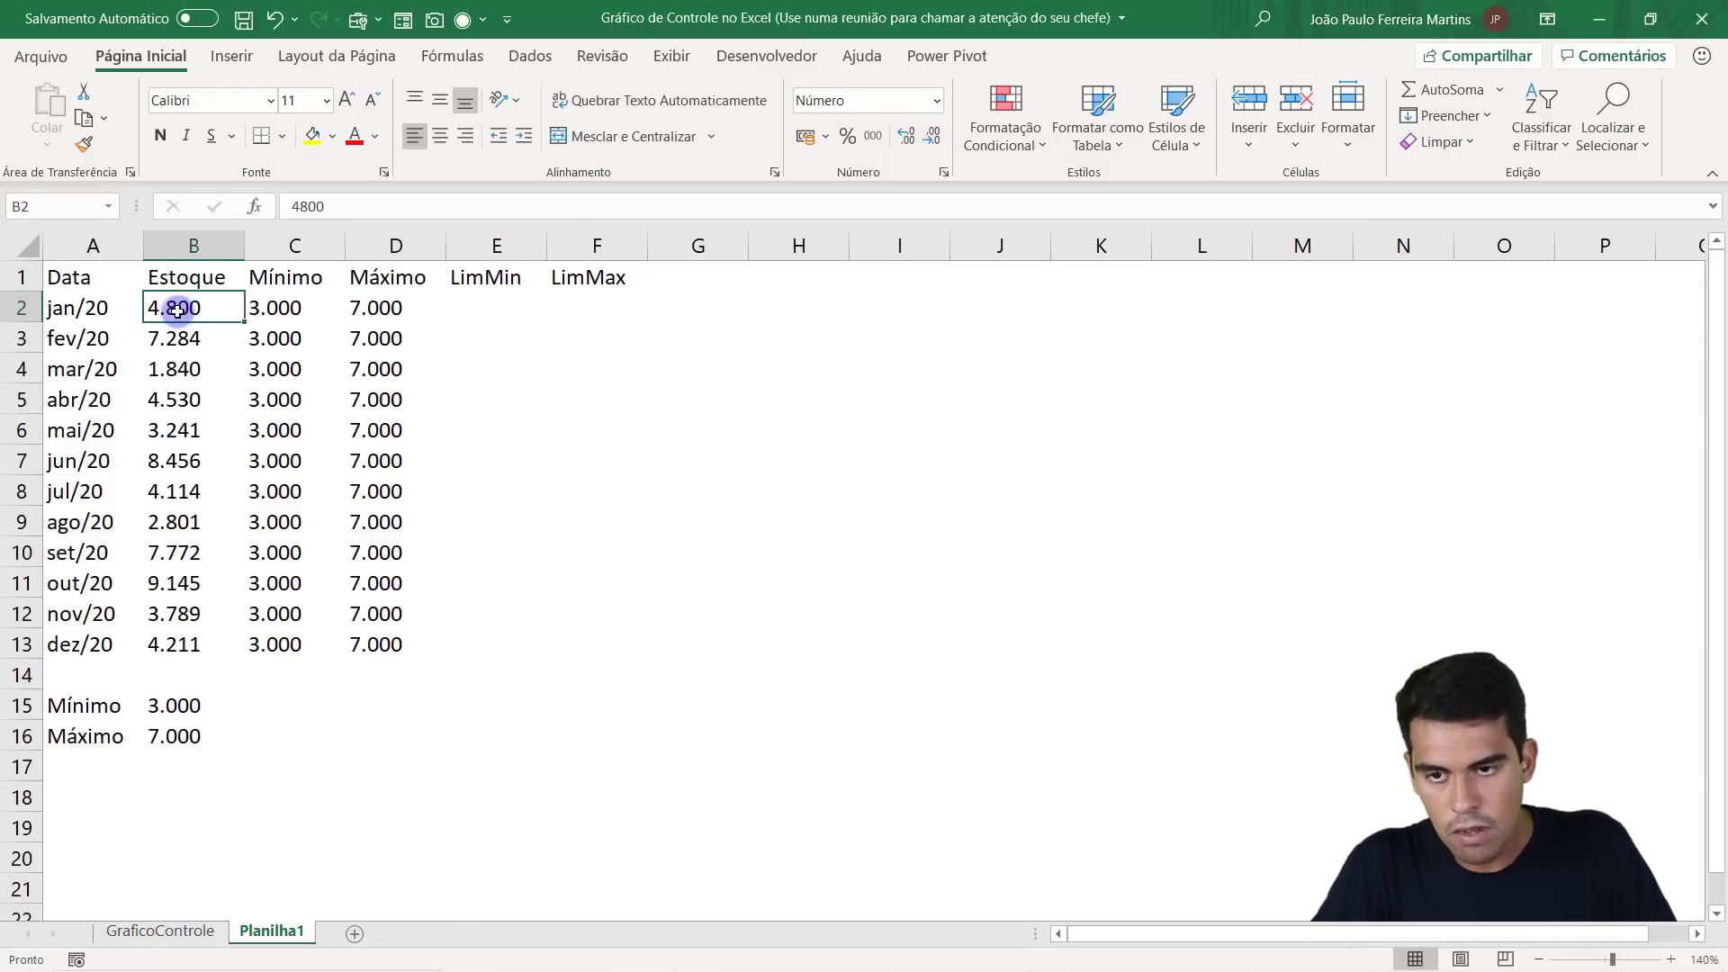
pyautogui.click(293, 308)
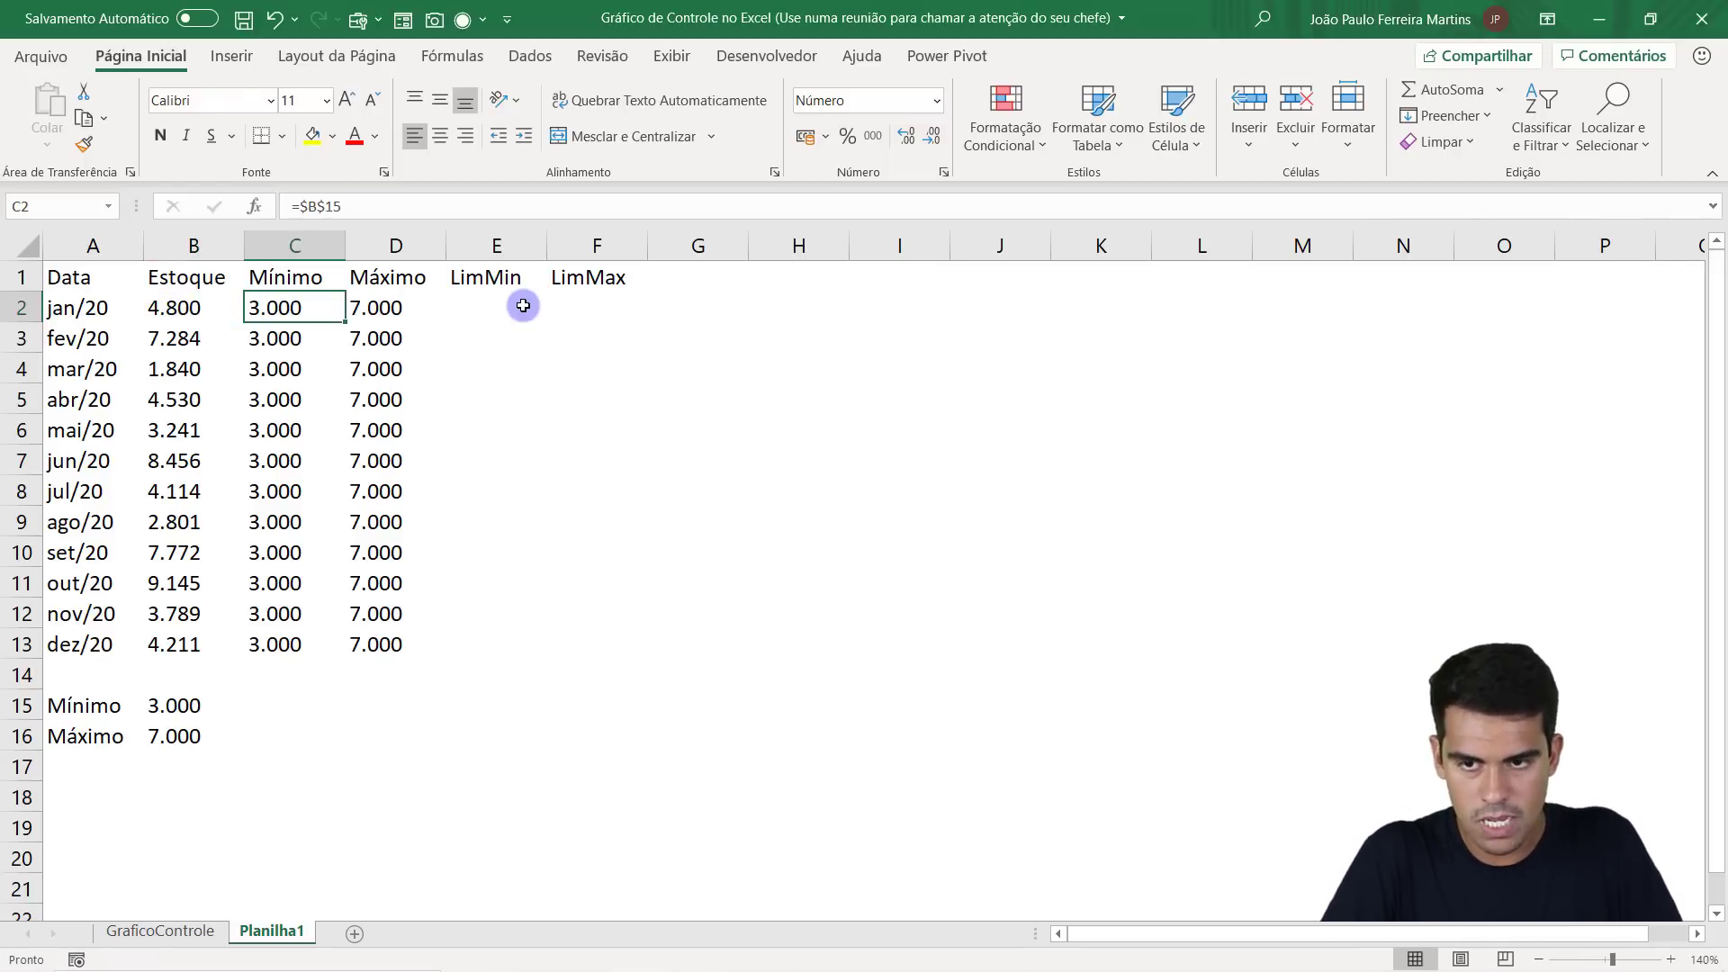
pyautogui.click(484, 308)
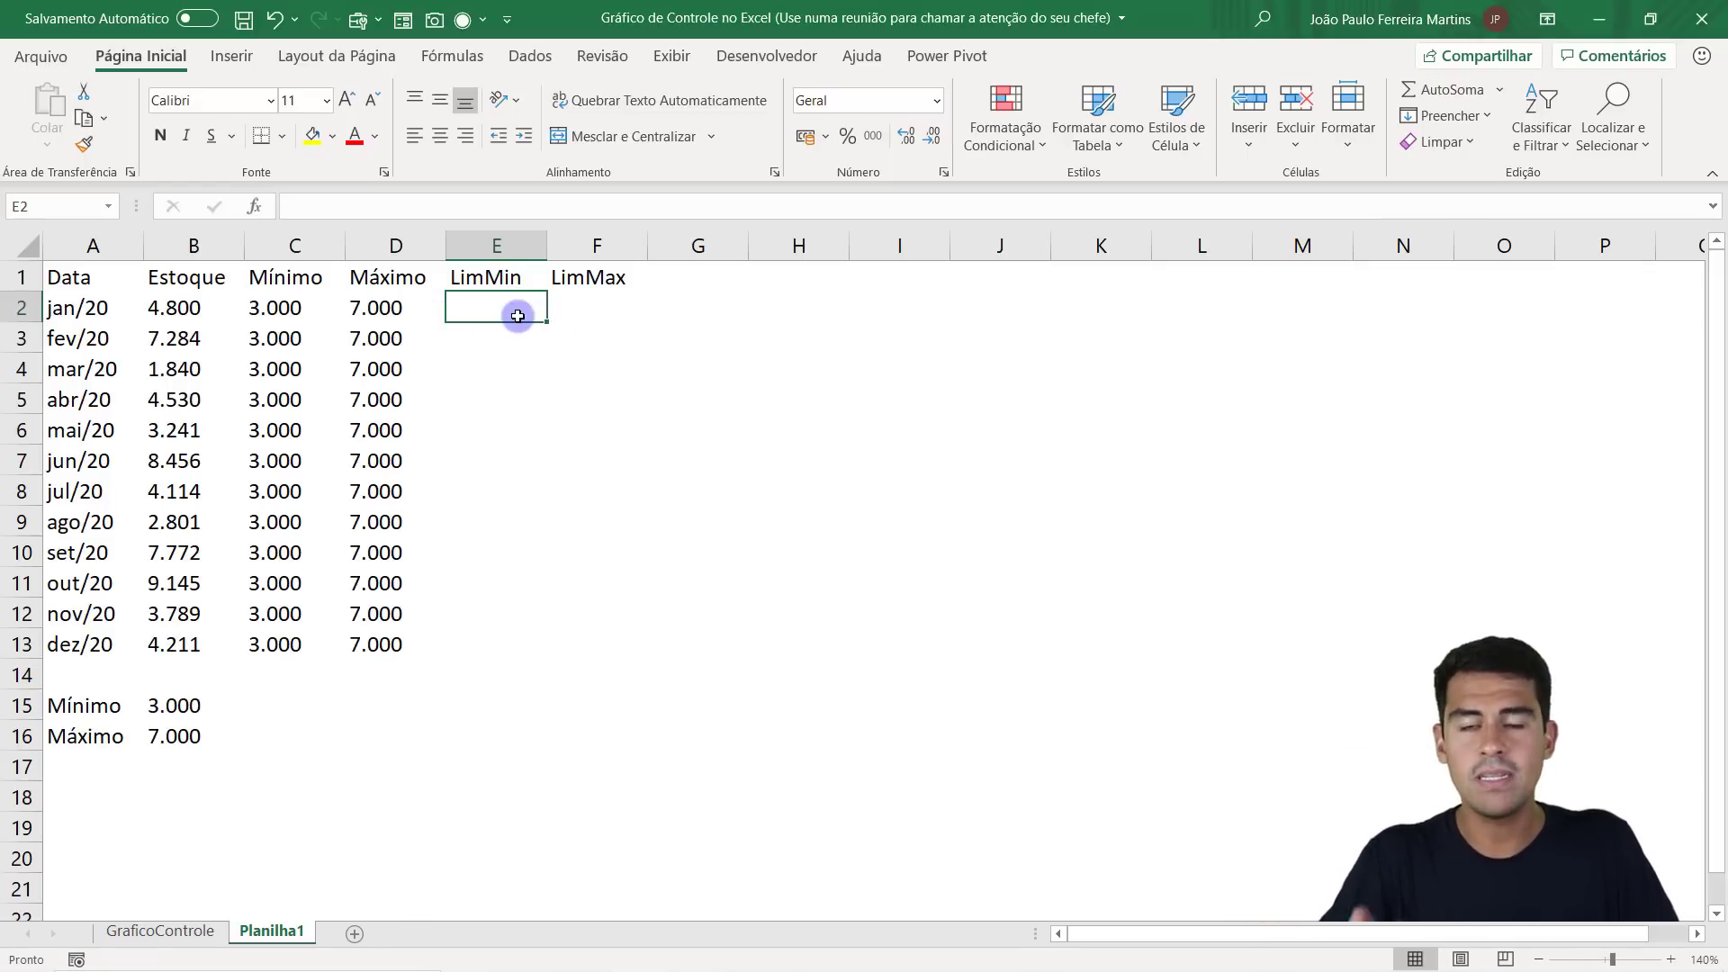
# After viewing GraficoControle, enter 0 as January's LimMin, since its 4.800 stock meets the 3.000 minimum.
pyautogui.click(180, 917)
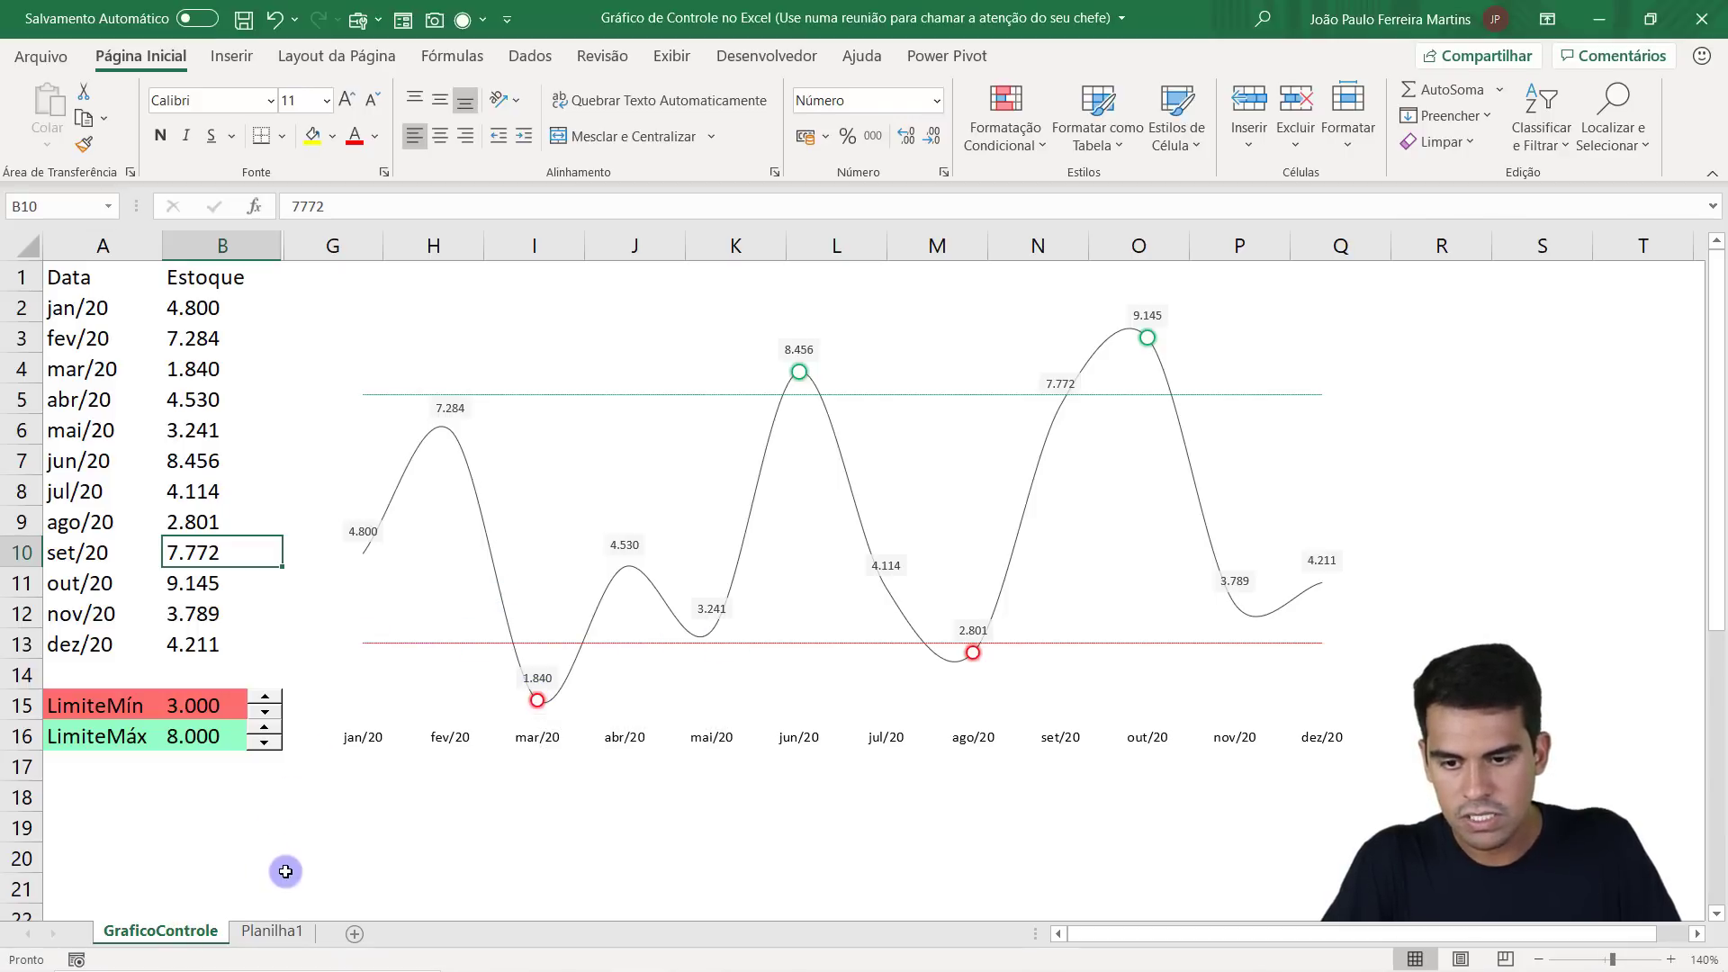
pyautogui.click(272, 930)
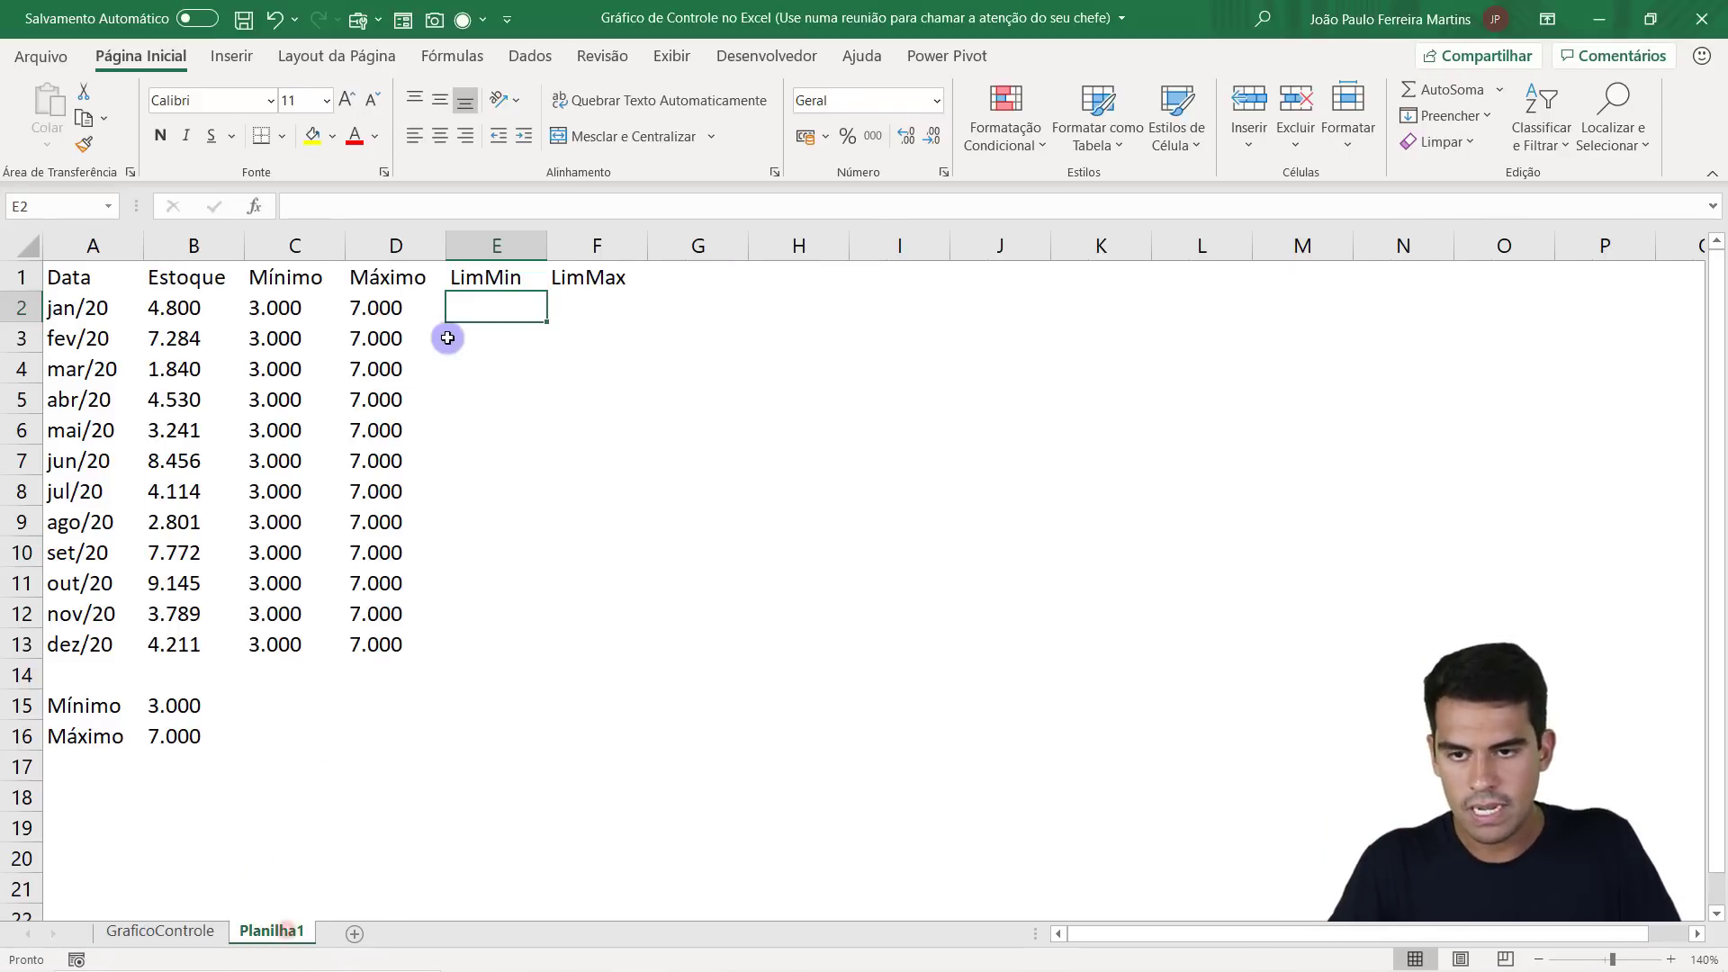
pyautogui.moveTo(489, 305); pyautogui.dragTo(493, 646)
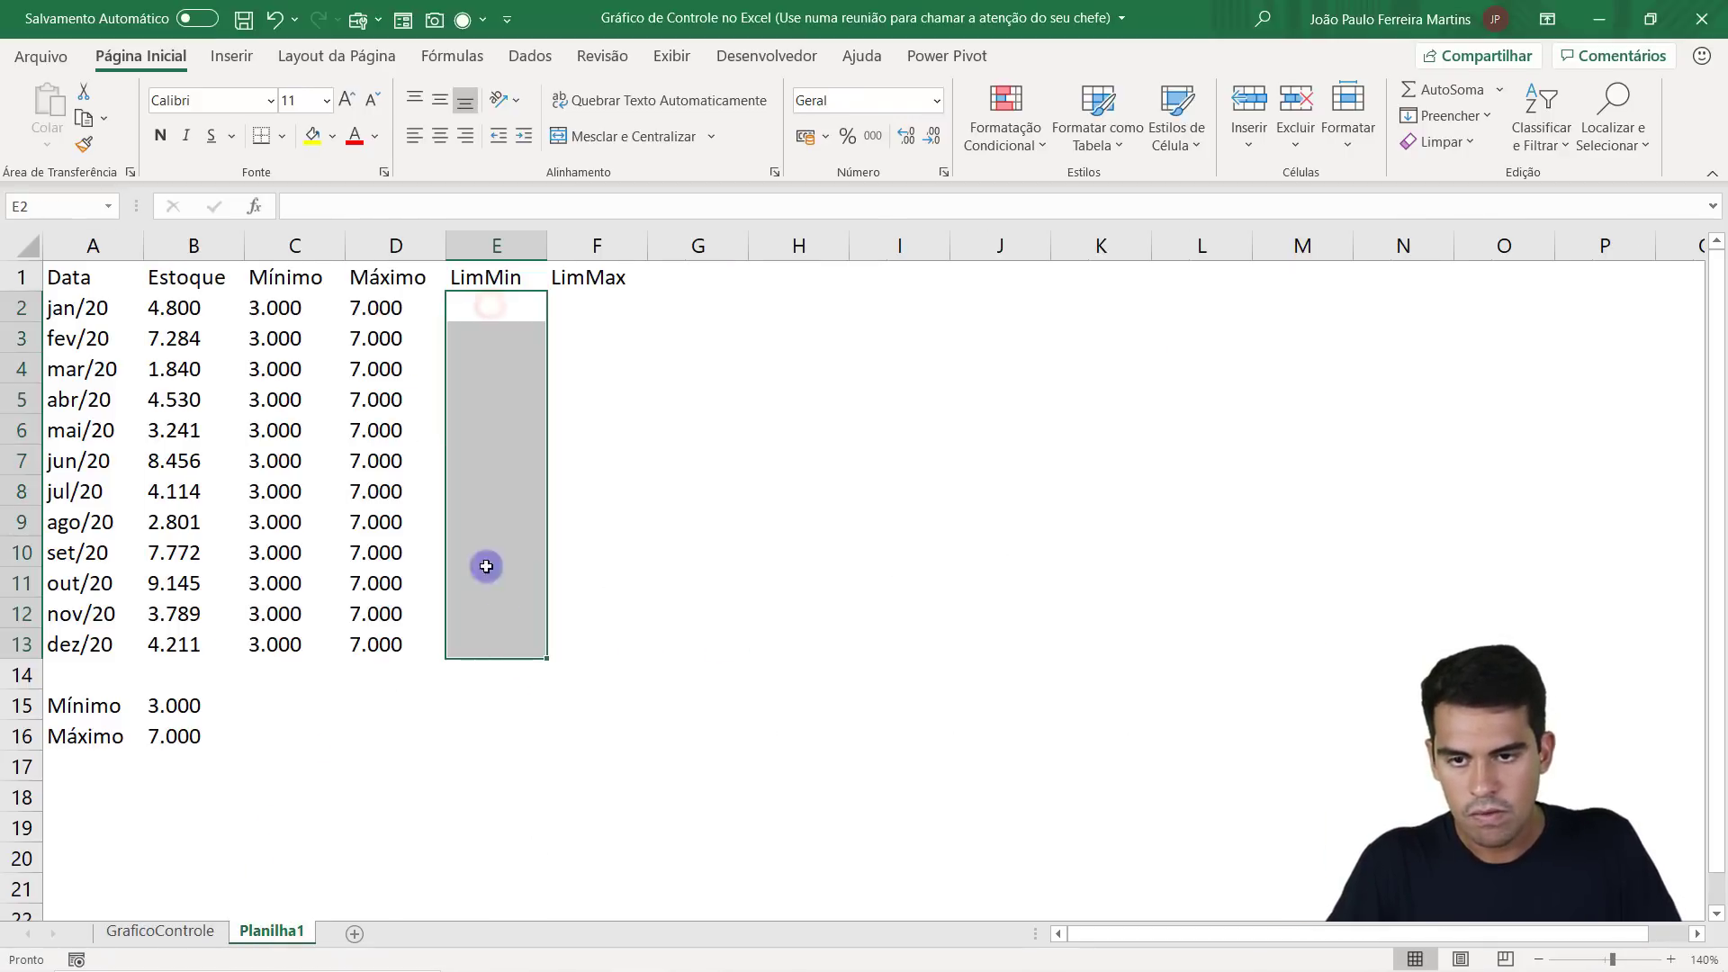
pyautogui.click(190, 310)
pyautogui.click(469, 309)
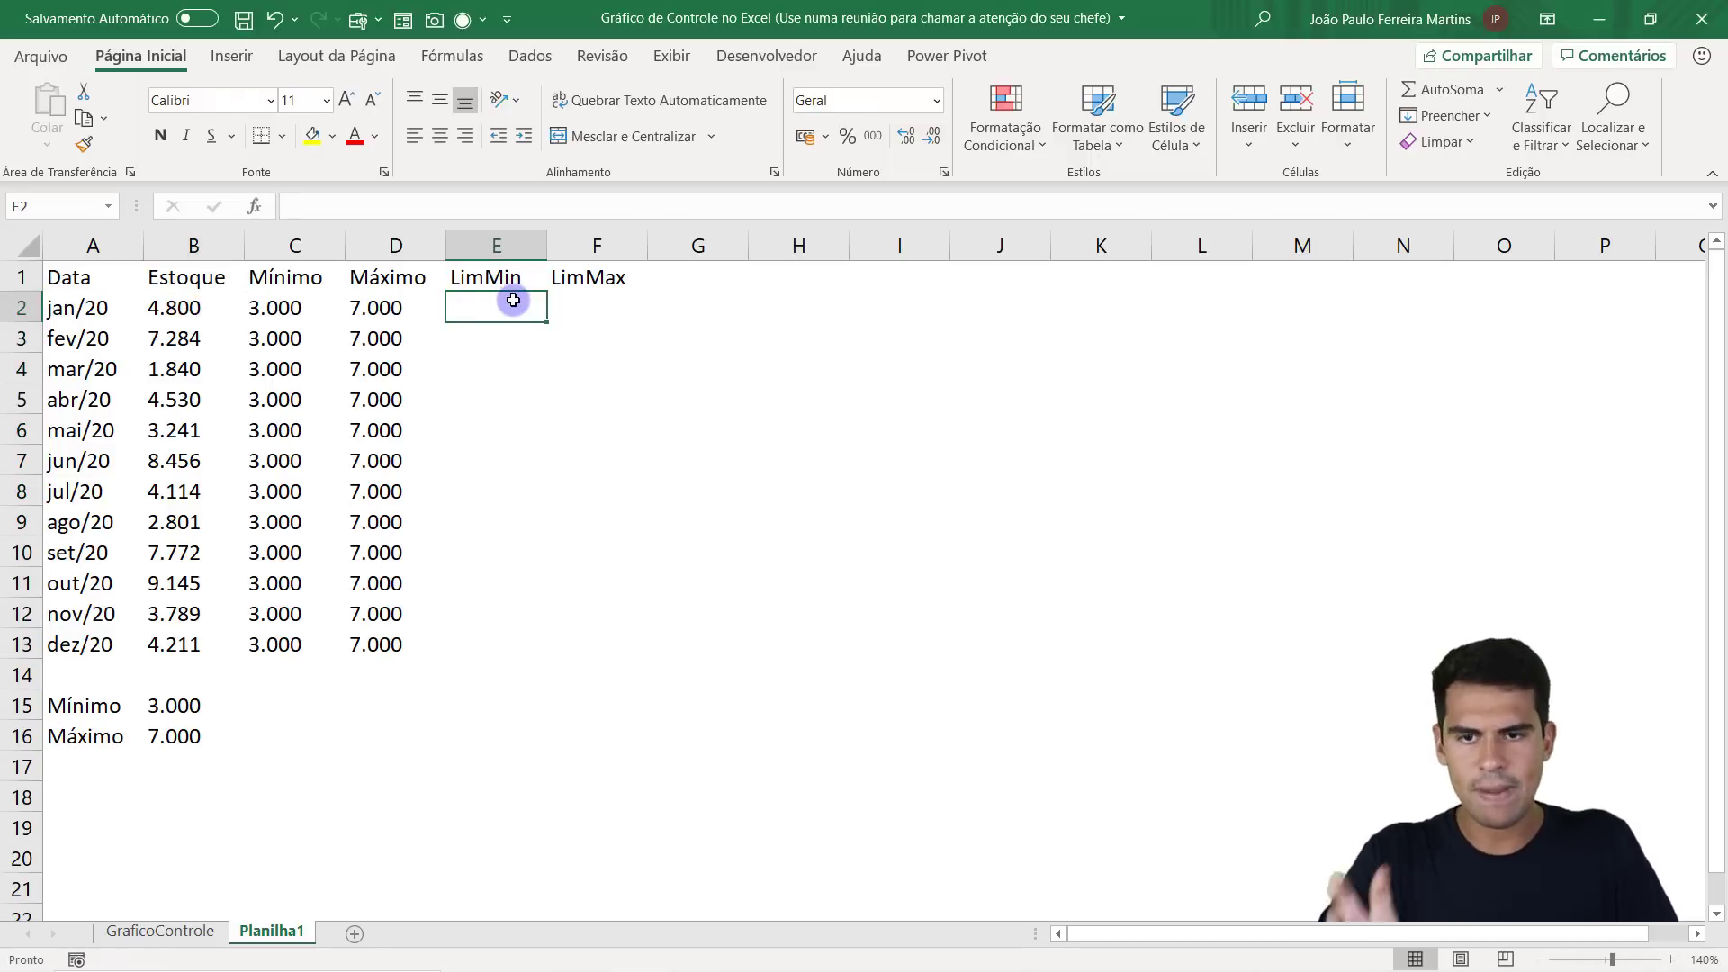
pyautogui.click(199, 307)
pyautogui.moveTo(74, 308); pyautogui.dragTo(651, 308)
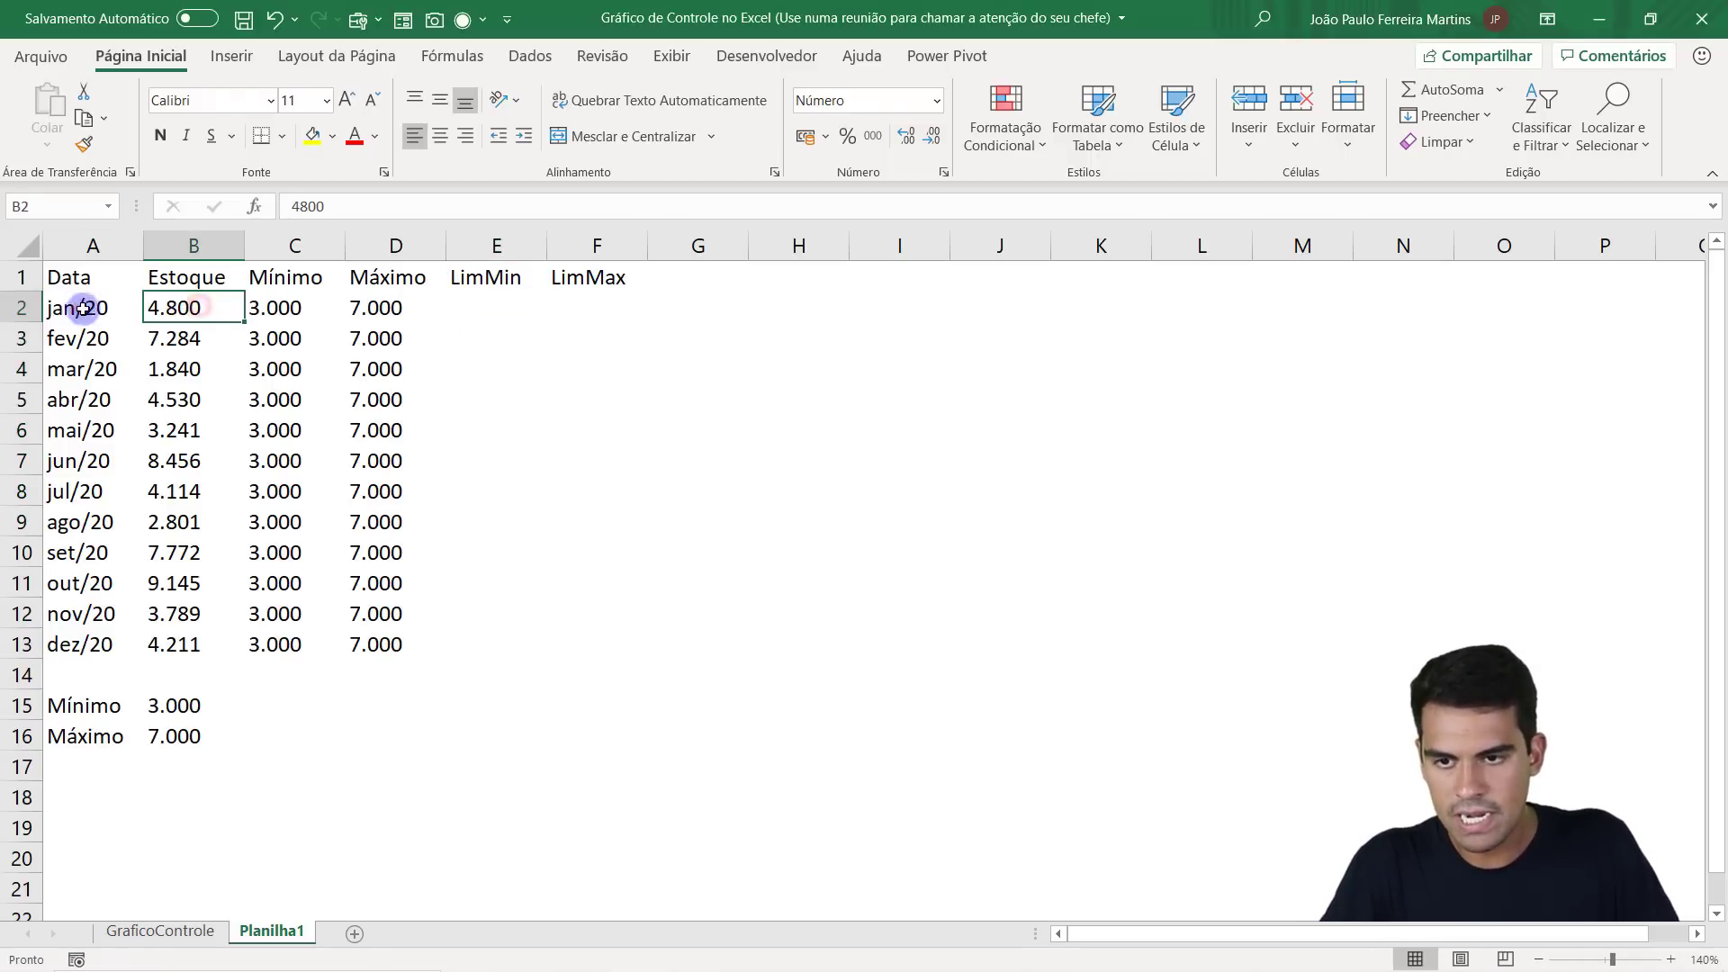
pyautogui.click(180, 307)
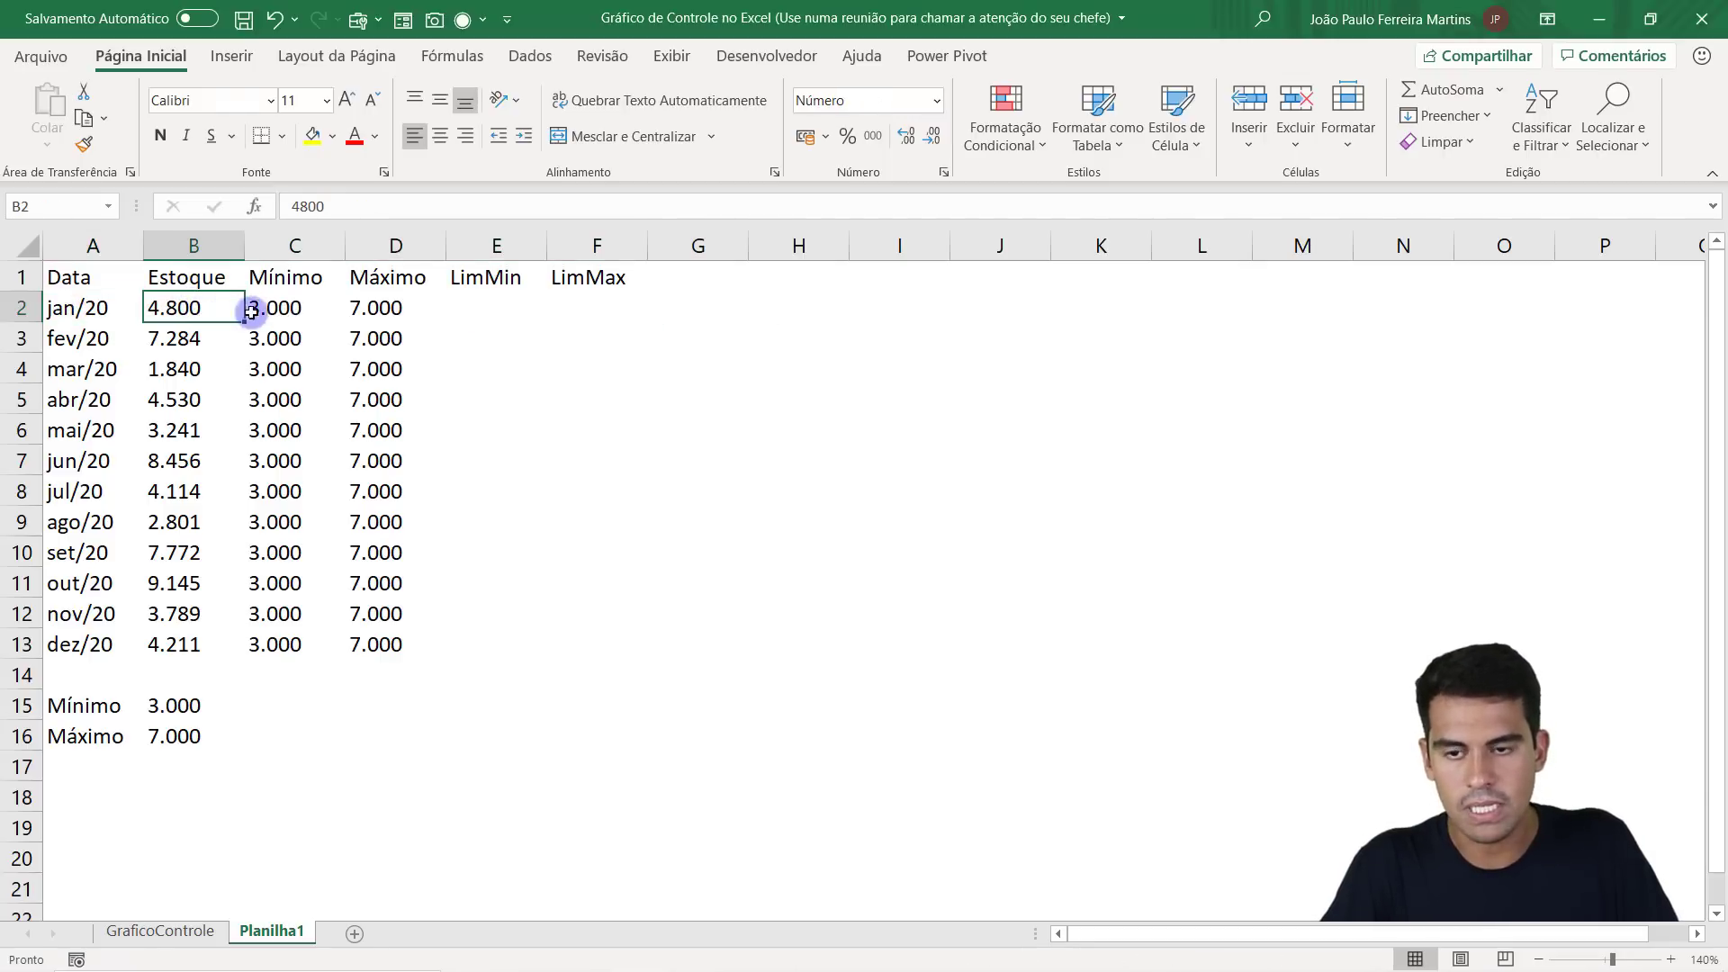
pyautogui.click(324, 308)
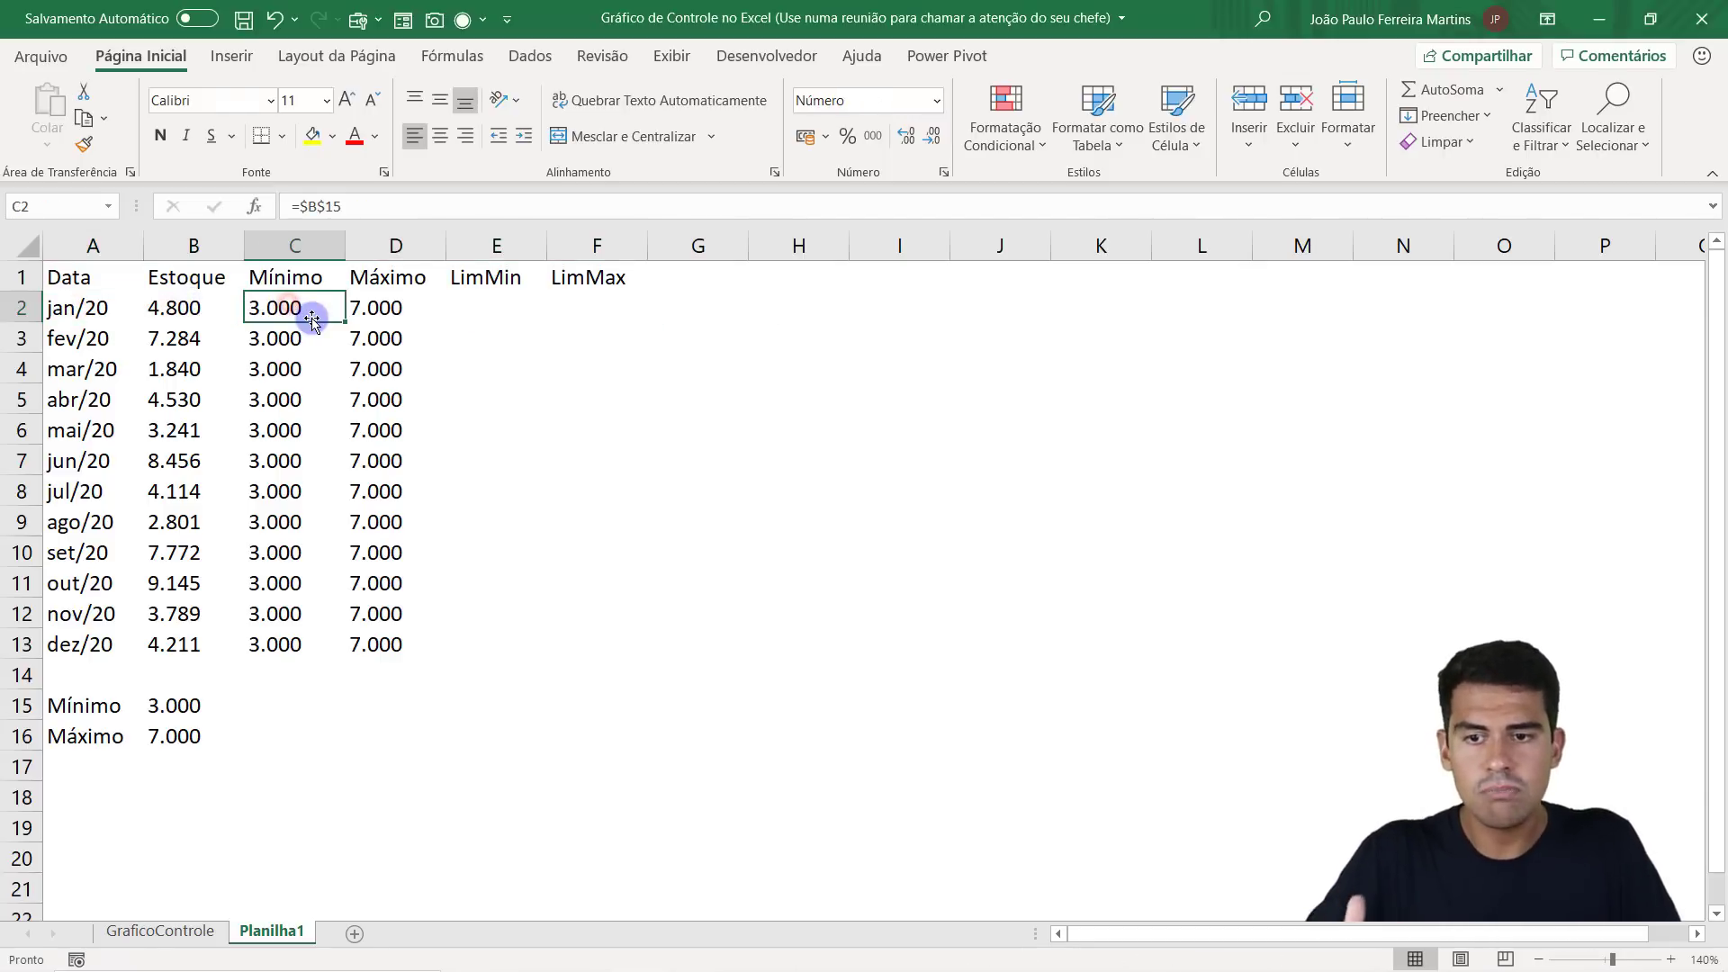
pyautogui.click(490, 305)
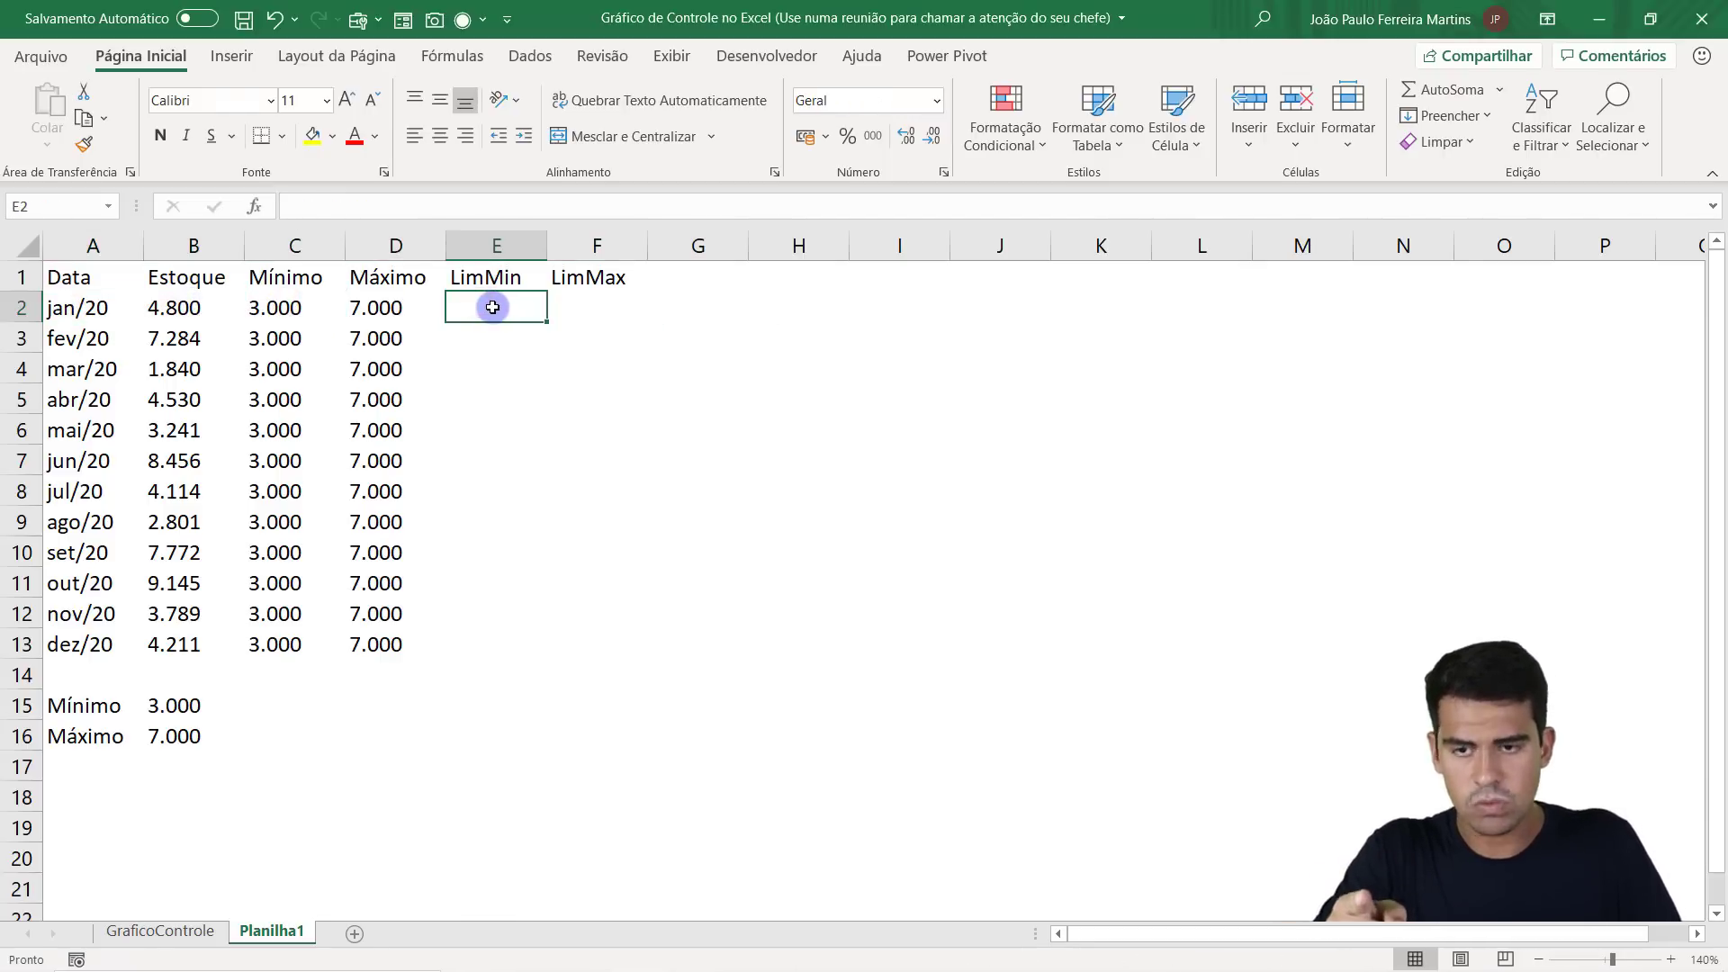
pyautogui.write('0')
pyautogui.press('Return')
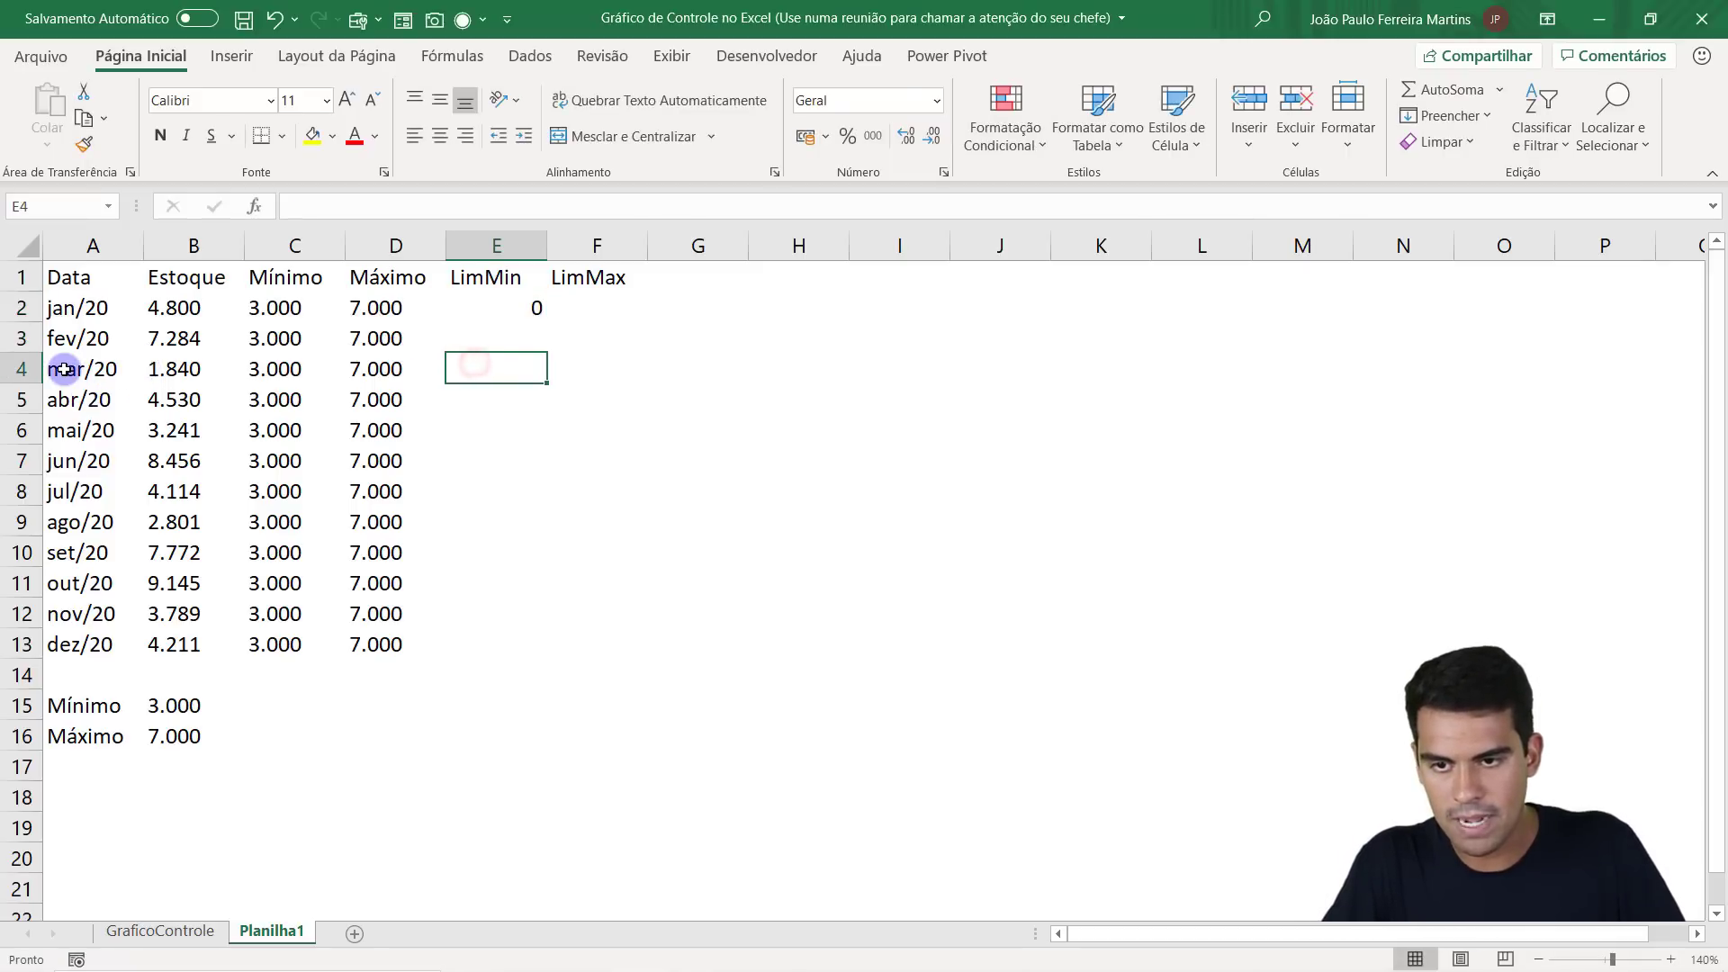
# Enter 1840 as March's LimMin, since its 1.840 stock falls below the 3.000 minimum.
pyautogui.moveTo(99, 369); pyautogui.dragTo(693, 371)
pyautogui.click(524, 375)
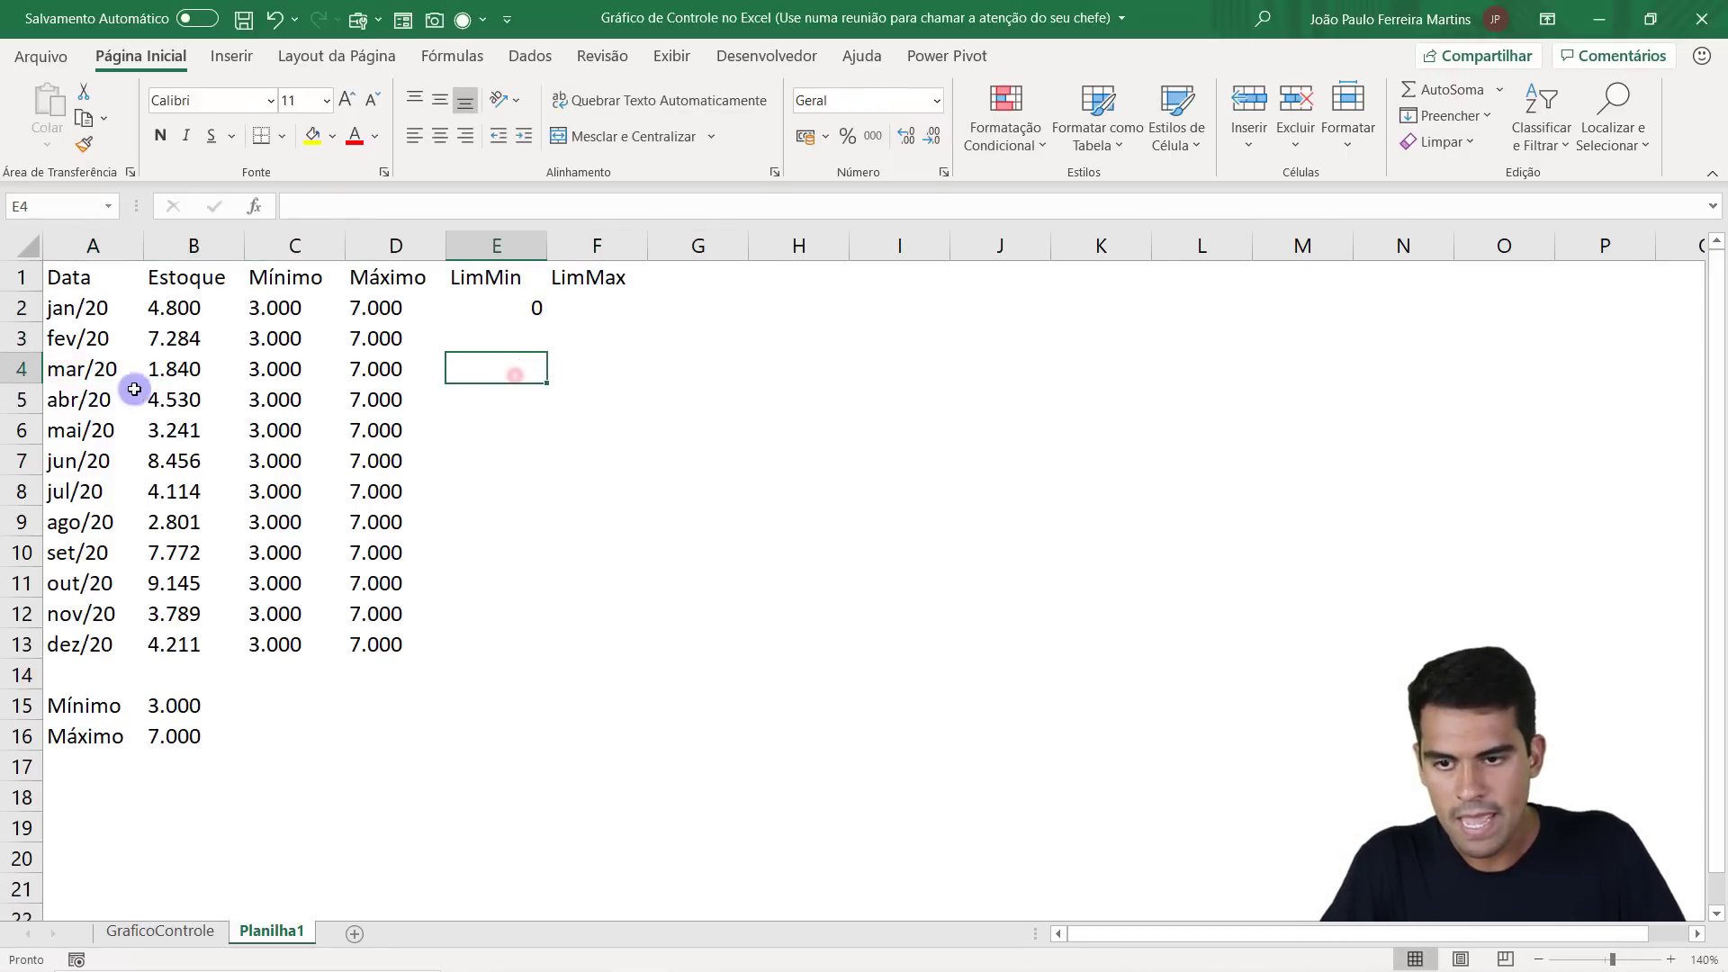
pyautogui.click(175, 372)
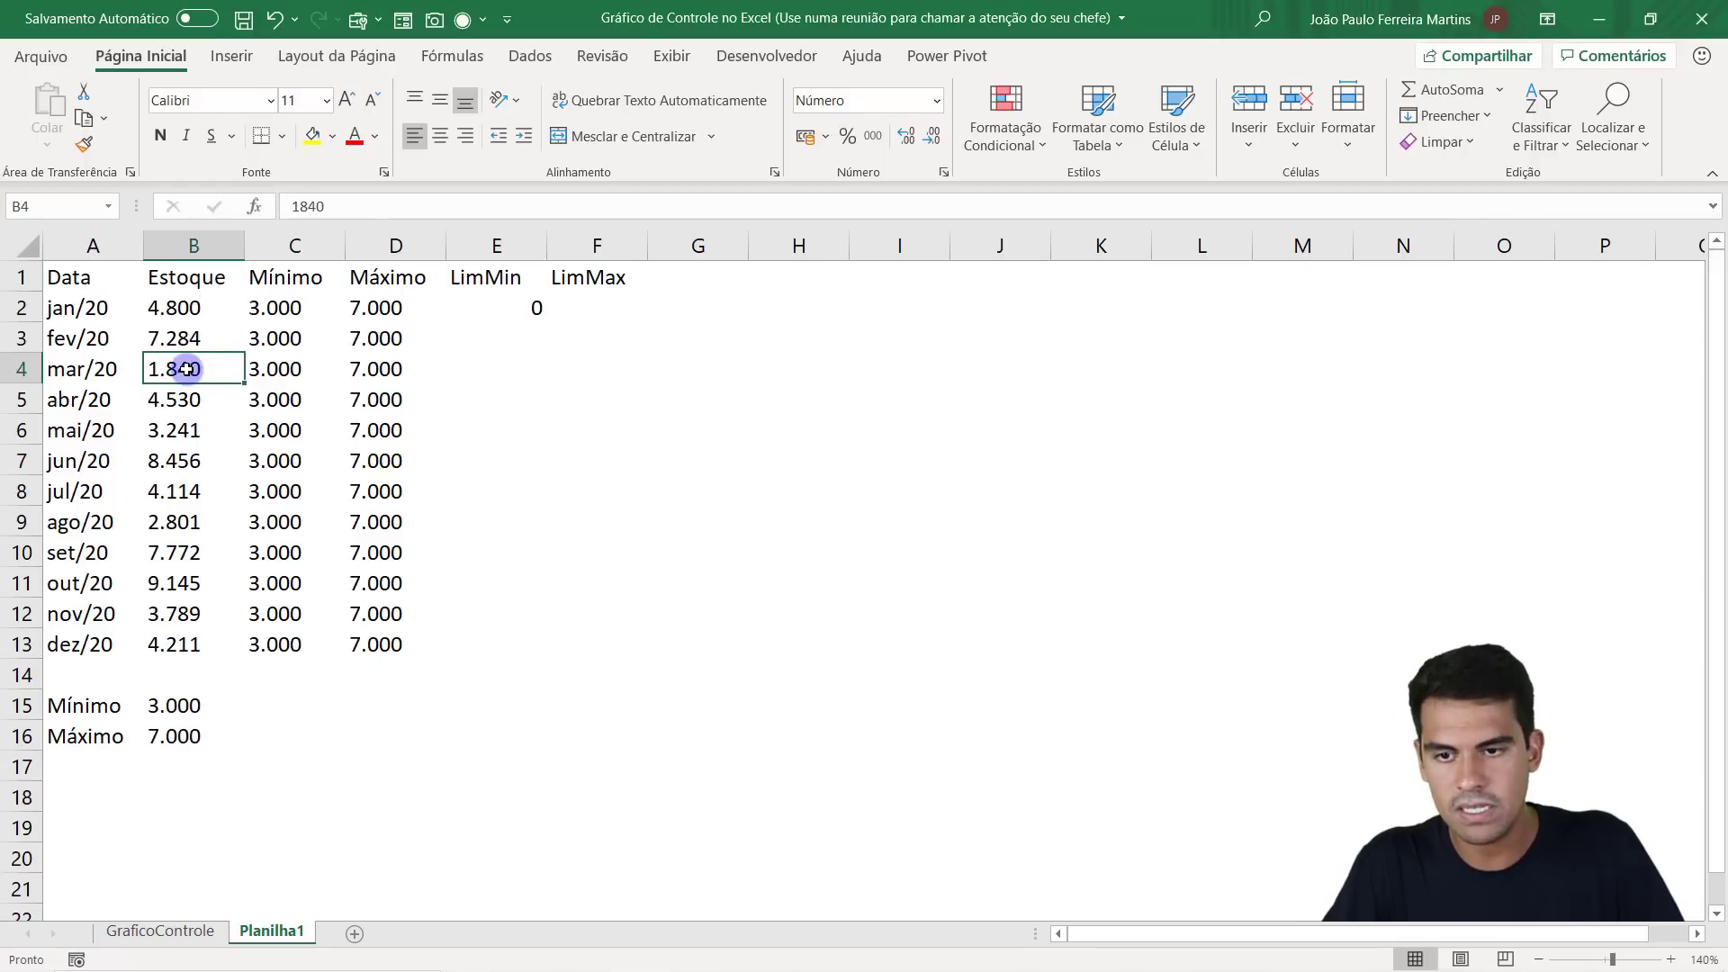
pyautogui.click(295, 374)
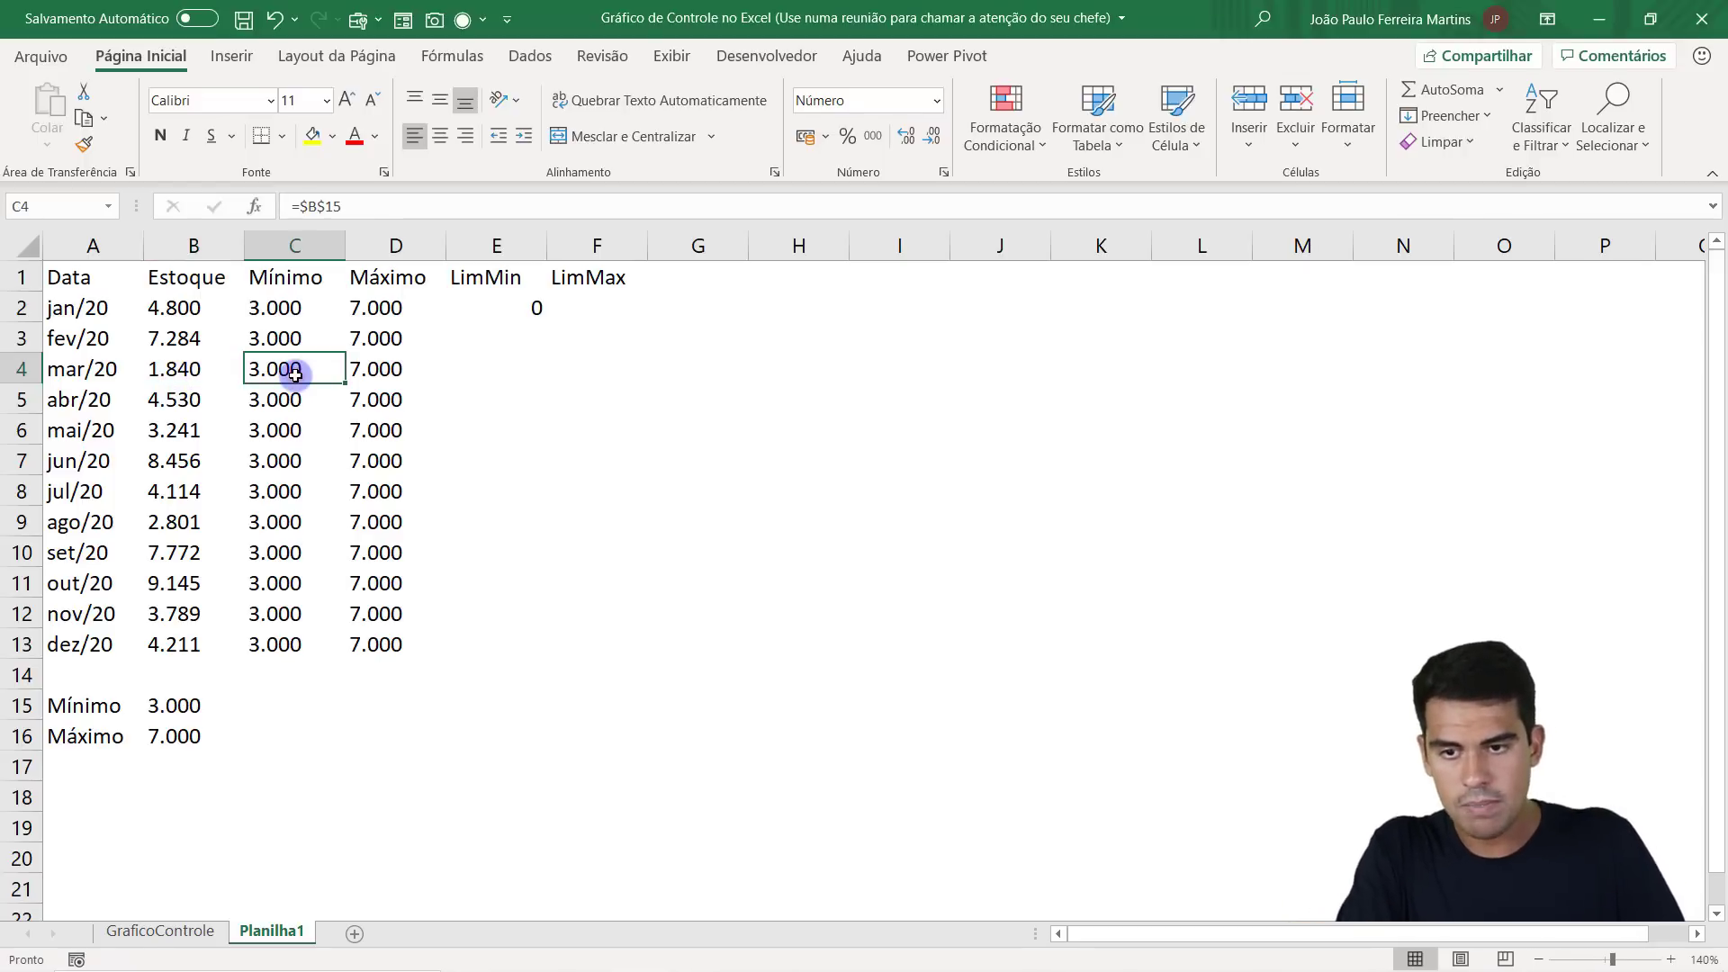
pyautogui.click(490, 370)
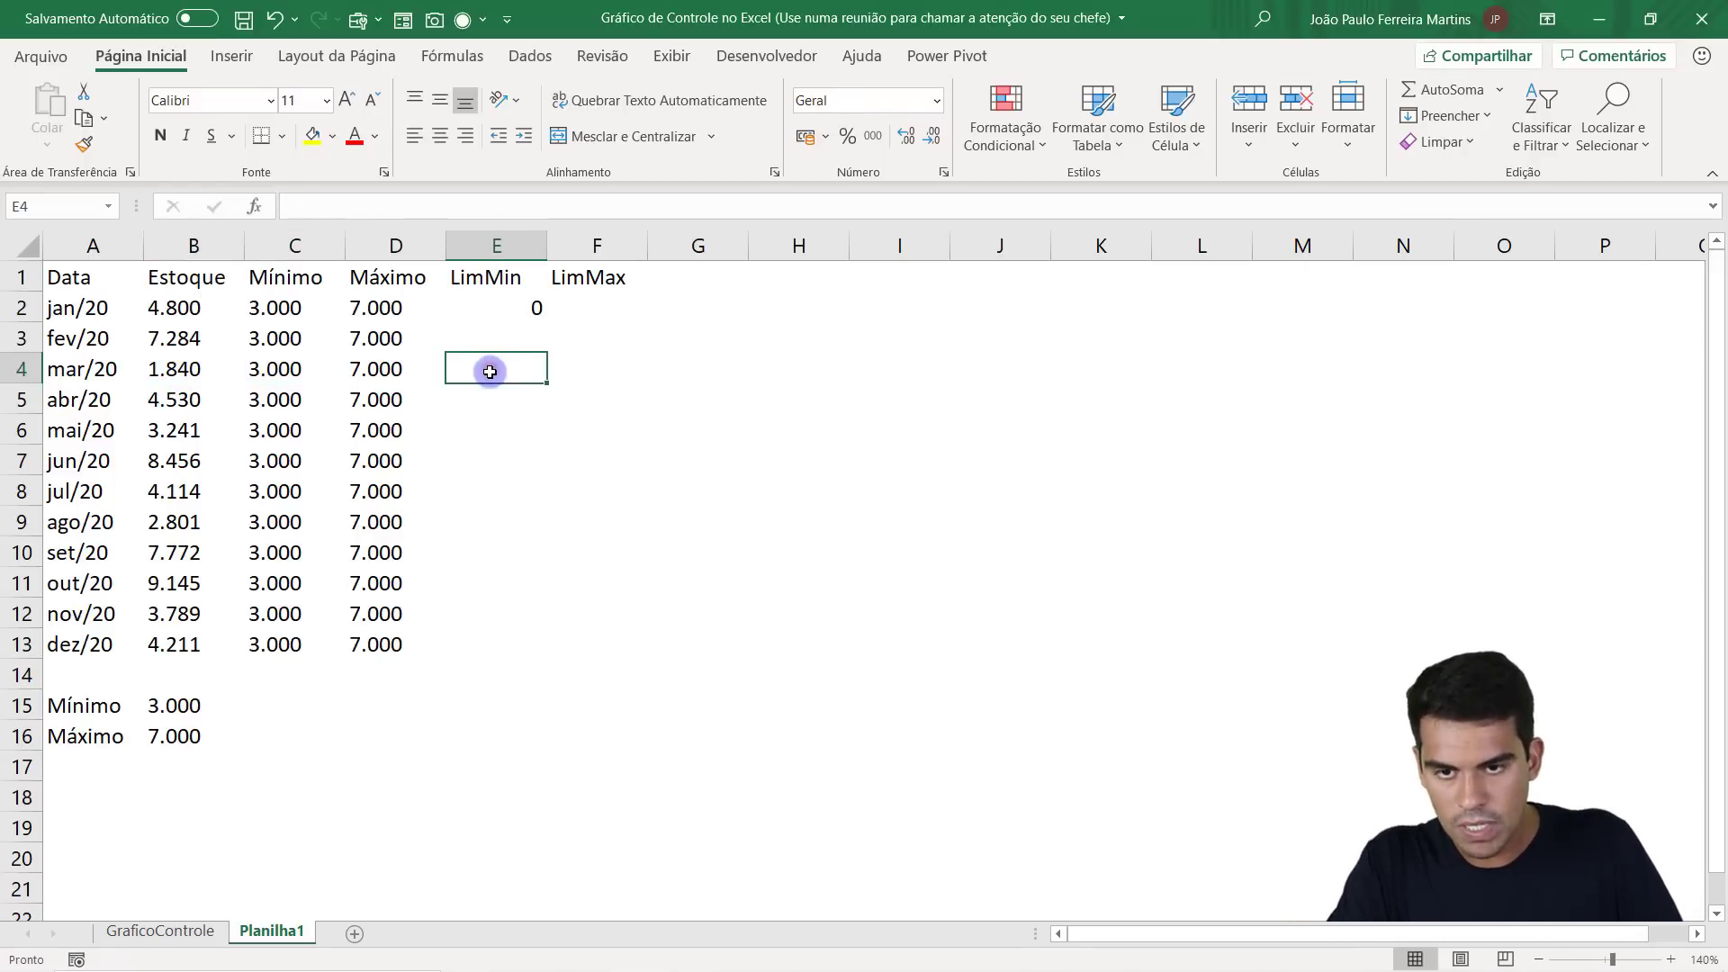
pyautogui.write('1840')
pyautogui.press('Return')
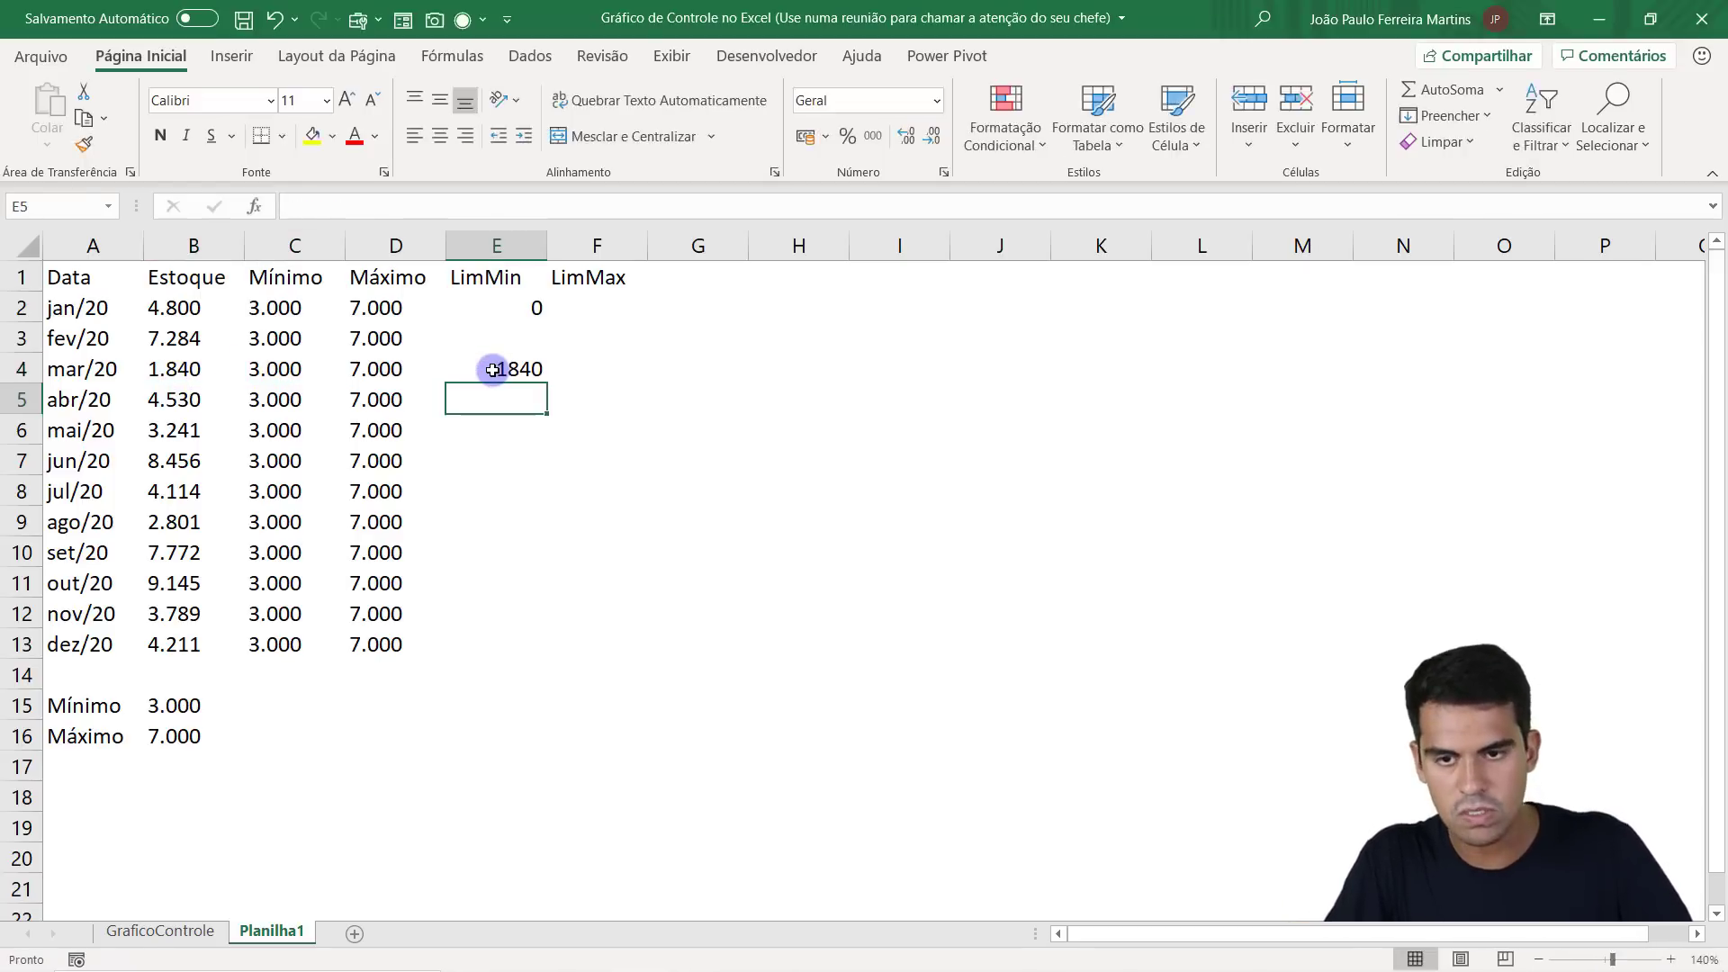
# Fill the LimMin cells E2:E13 light yellow.
pyautogui.moveTo(500, 306); pyautogui.dragTo(478, 648)
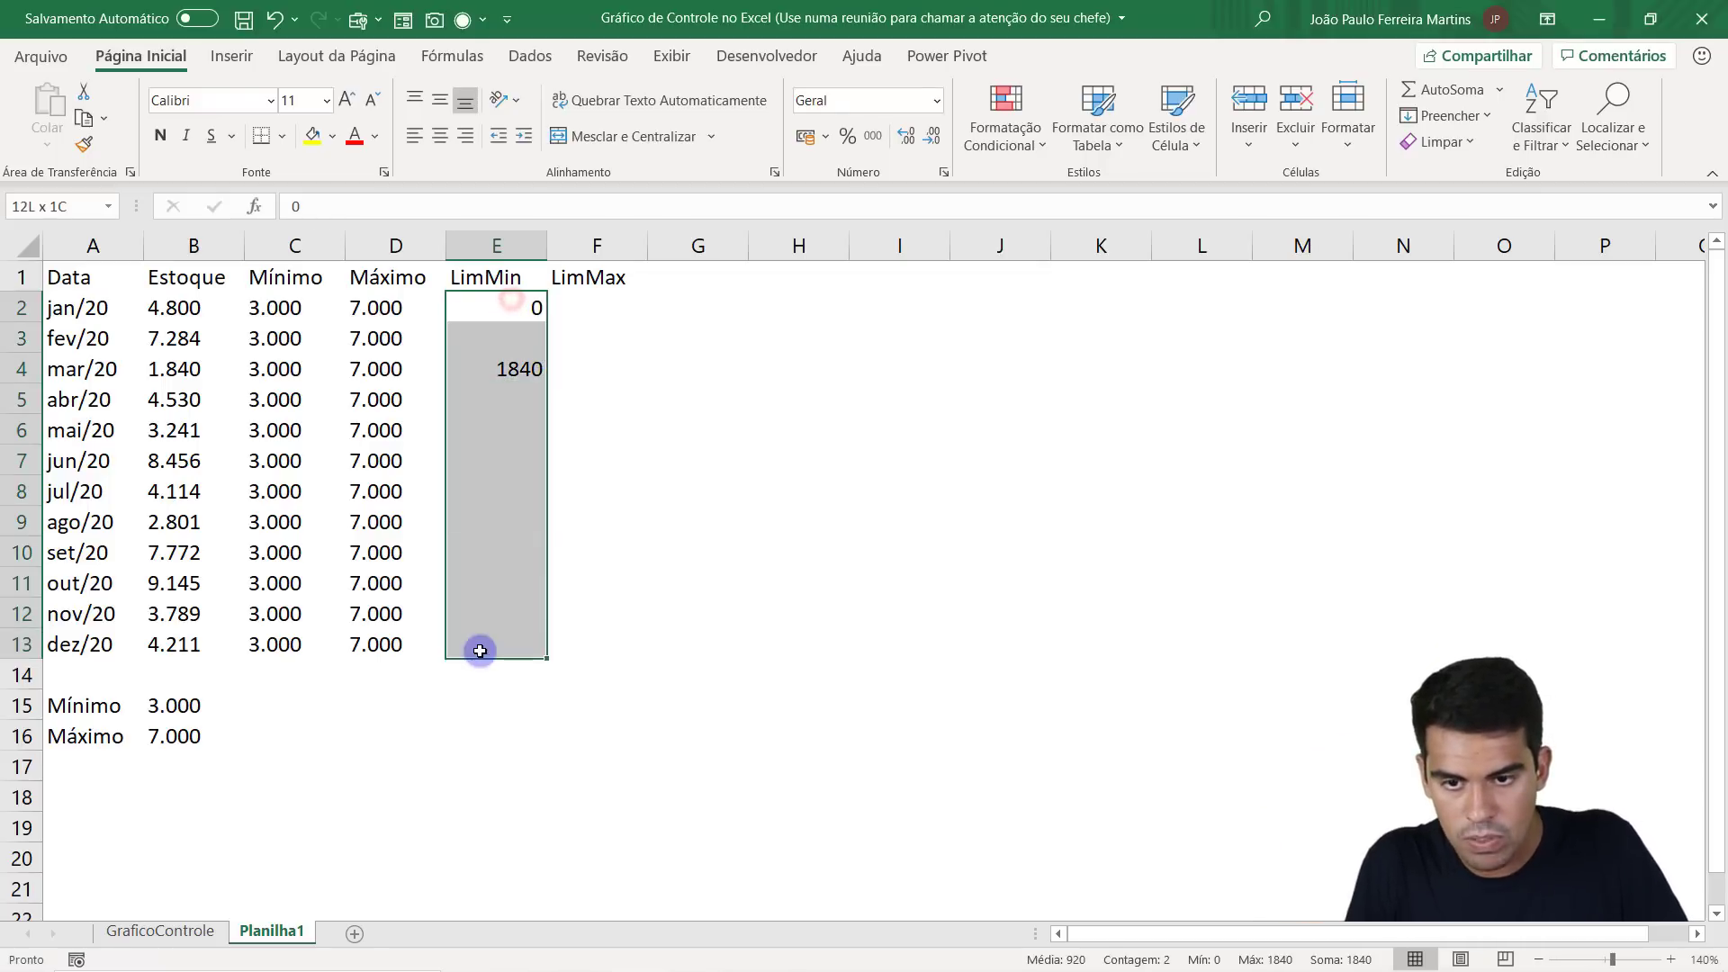
pyautogui.click(333, 137)
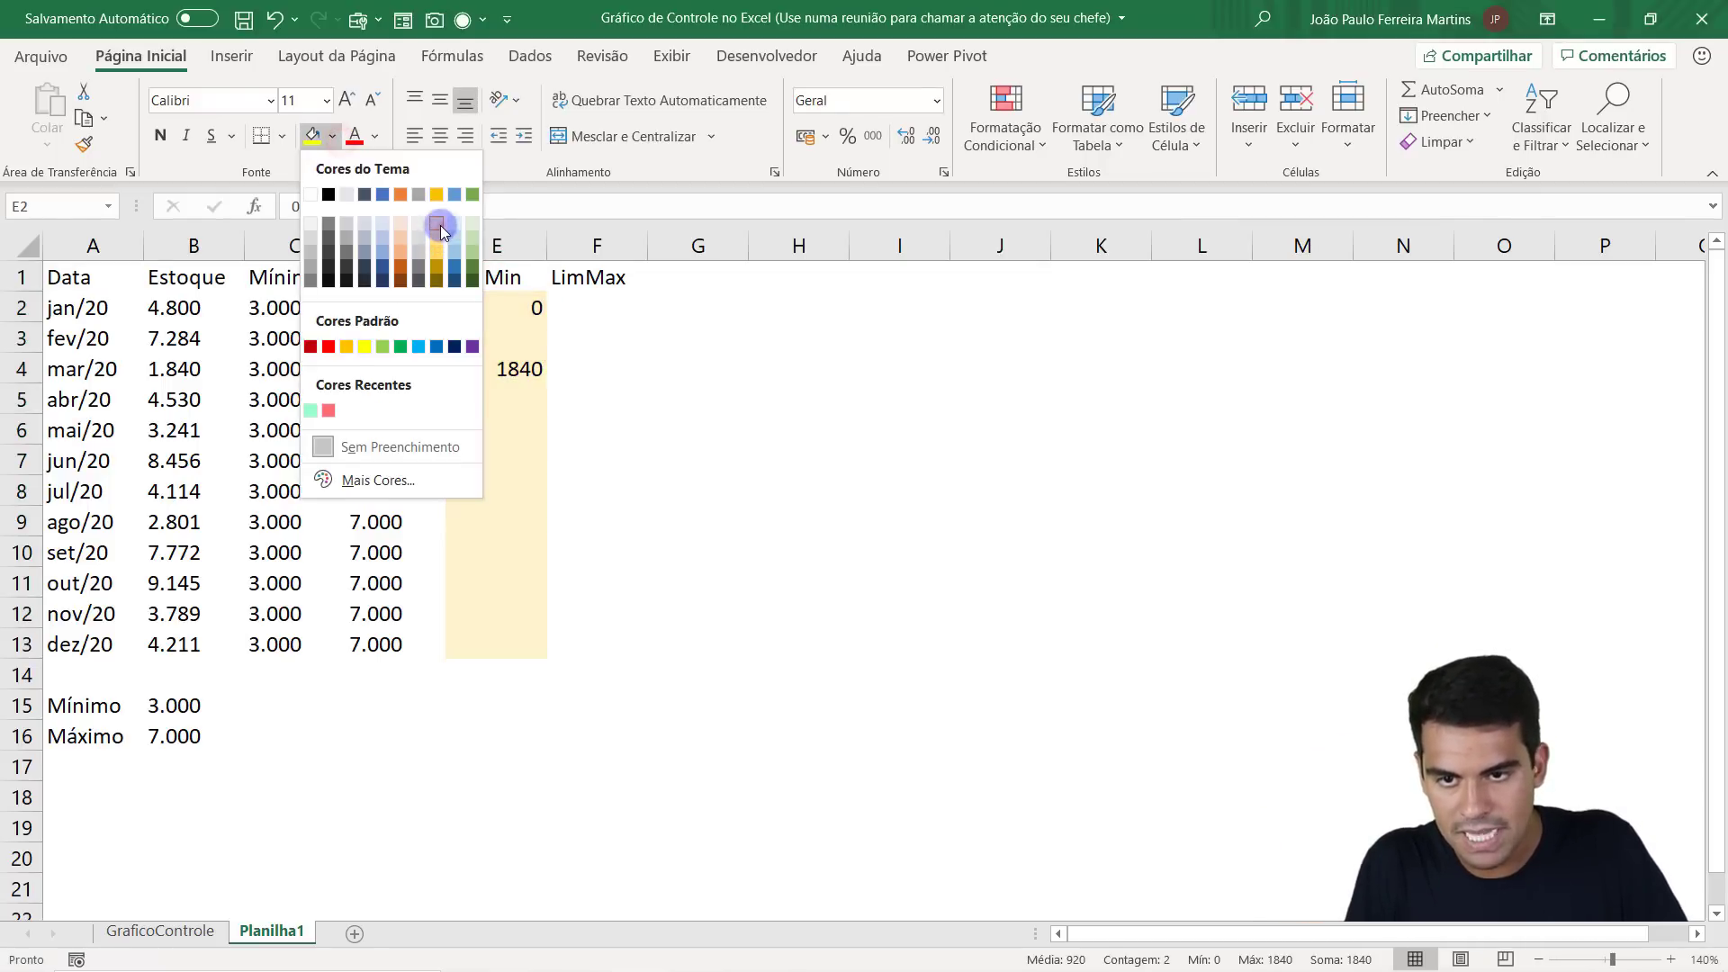
pyautogui.click(440, 225)
pyautogui.click(511, 320)
pyautogui.moveTo(511, 320); pyautogui.dragTo(513, 641)
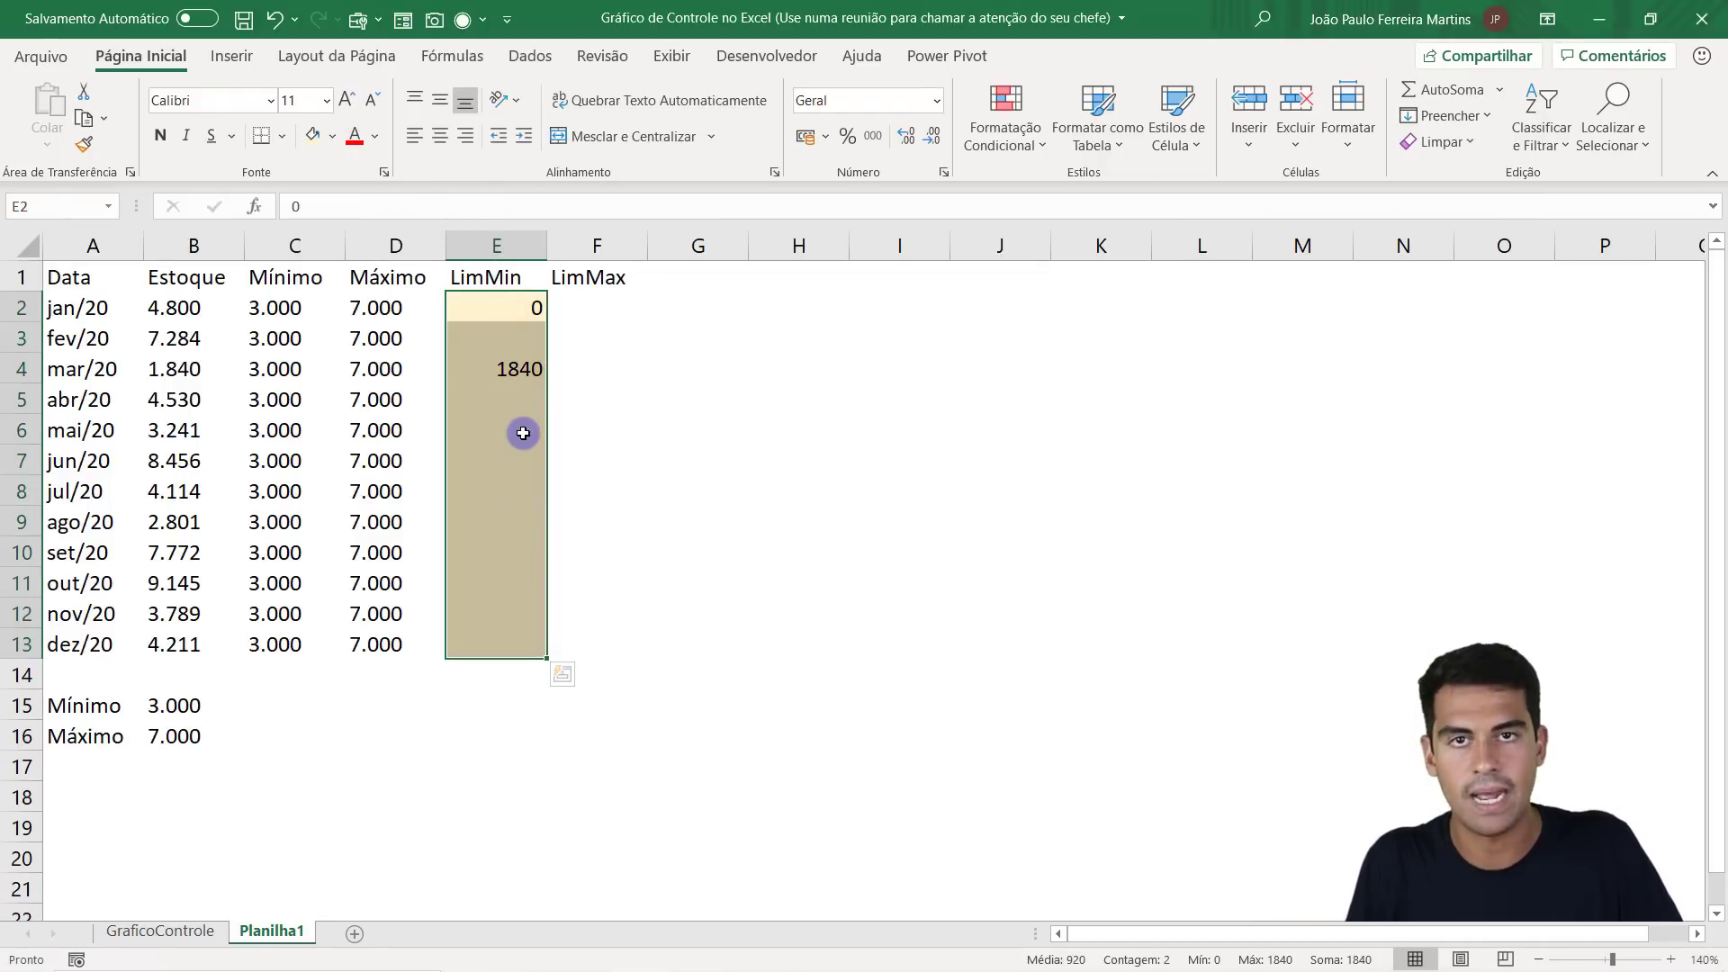
pyautogui.click(501, 307)
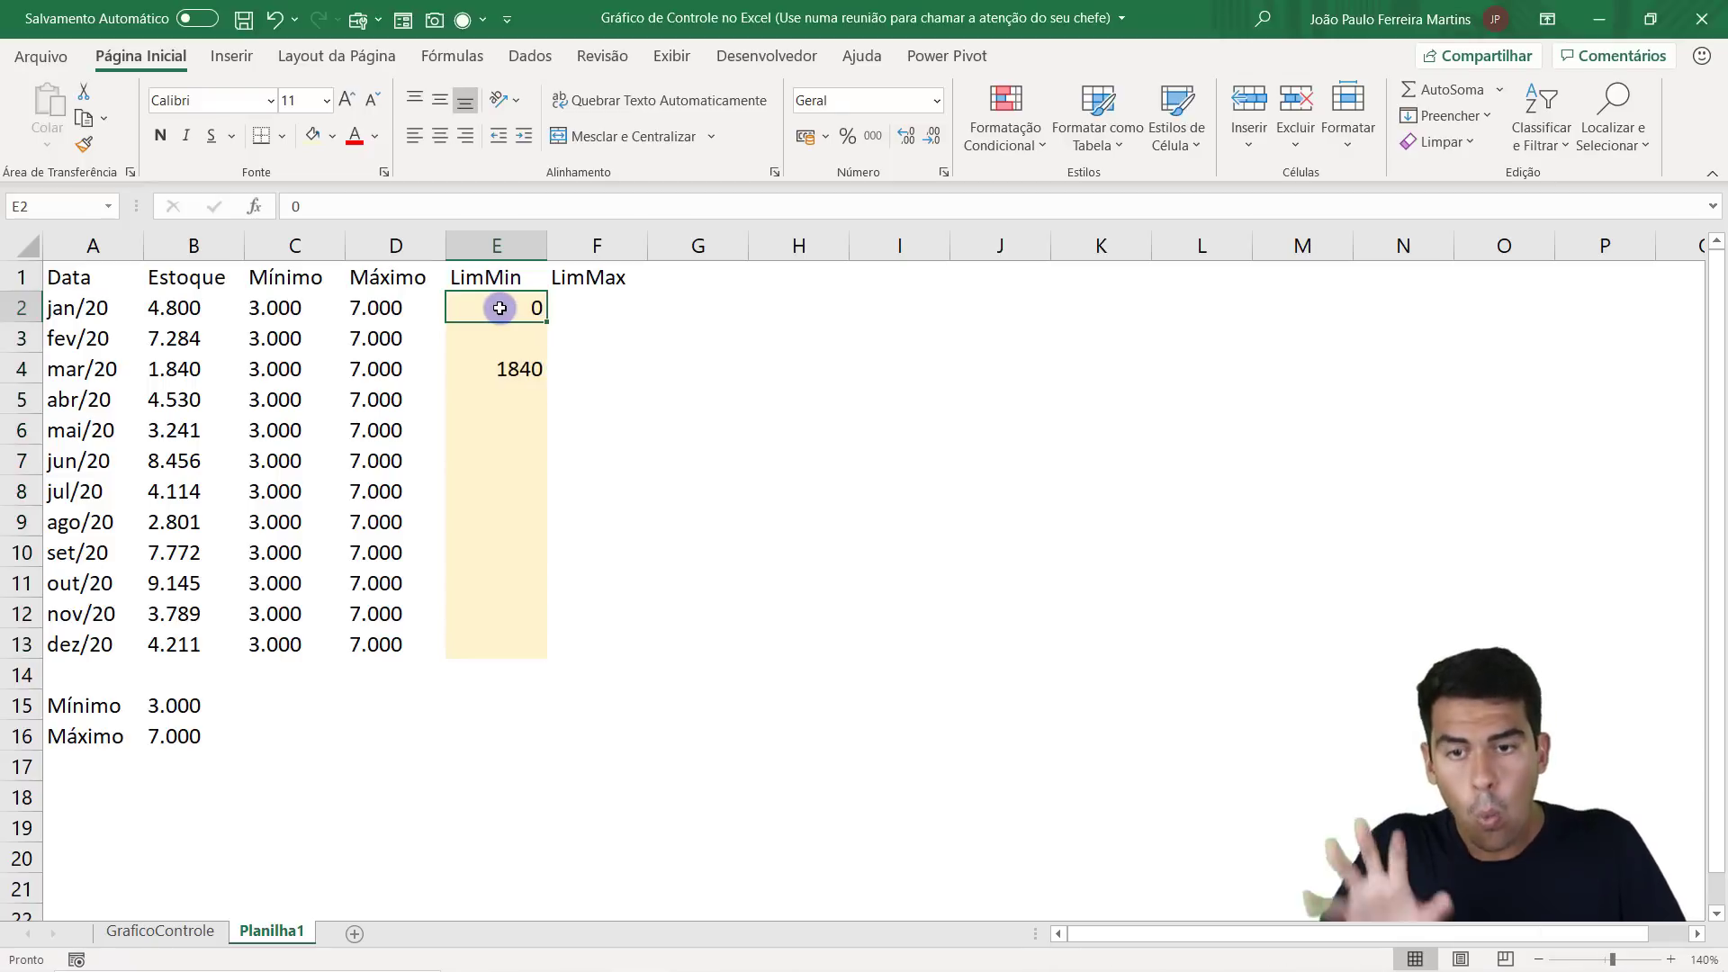
# Review January's stock and minimum, then clear the test values from E2:E5.
pyautogui.click(195, 308)
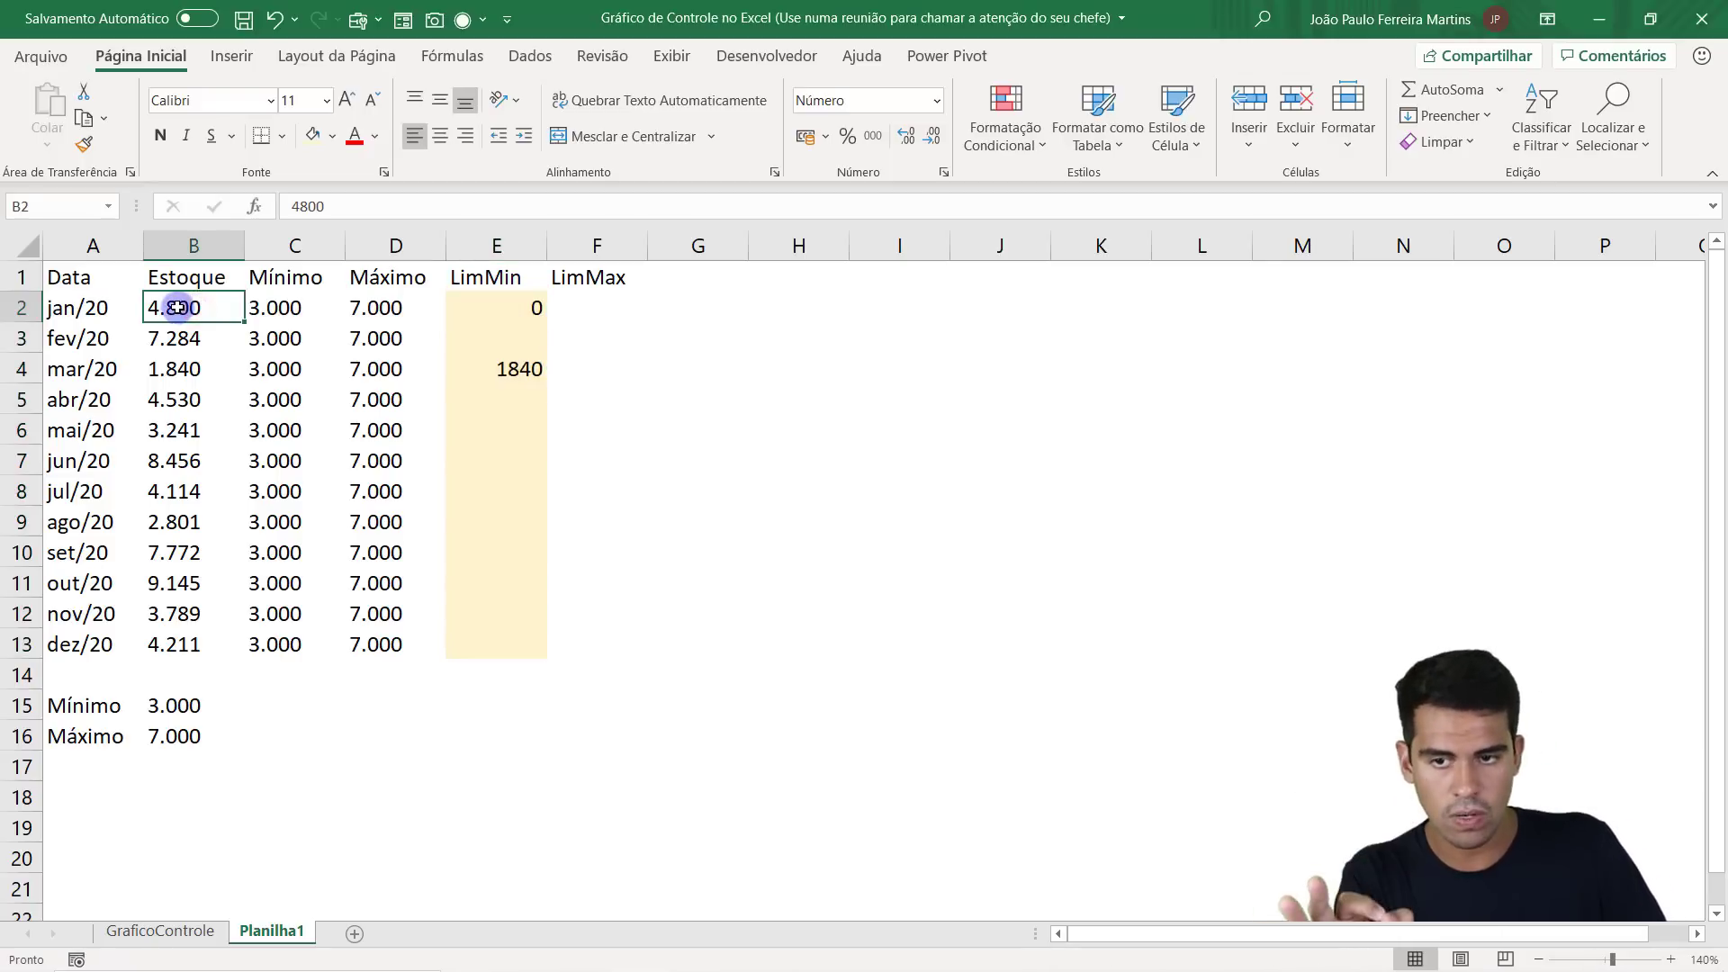
pyautogui.click(267, 304)
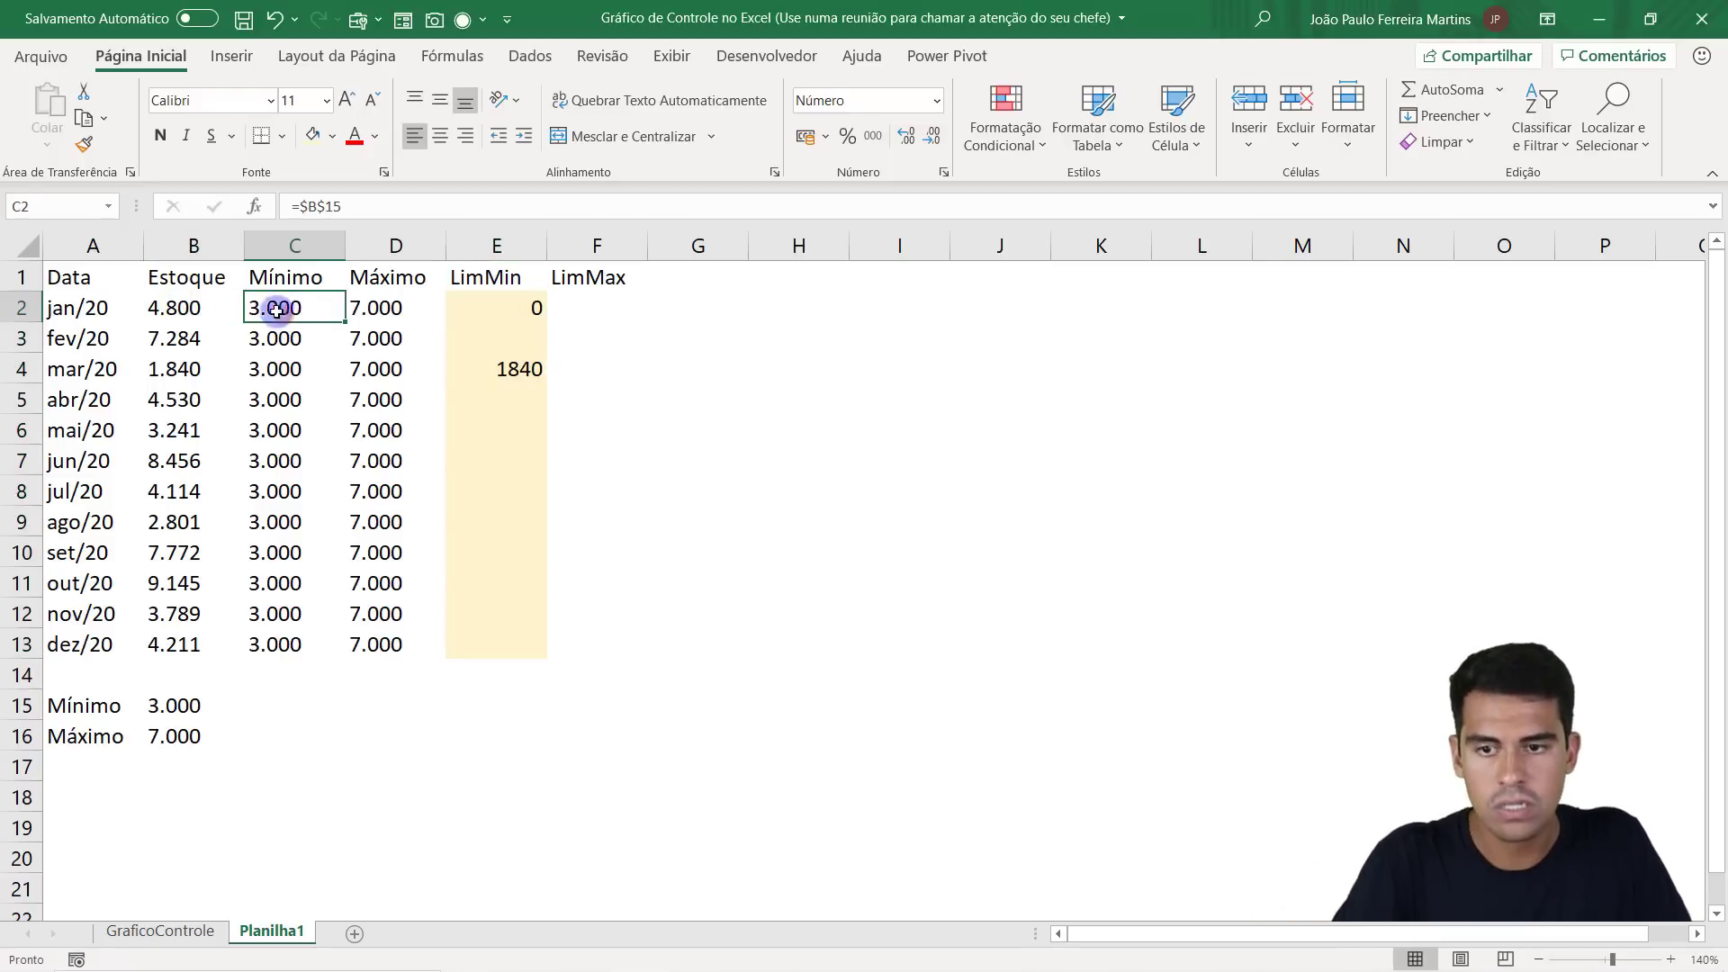
pyautogui.click(529, 307)
pyautogui.write('0')
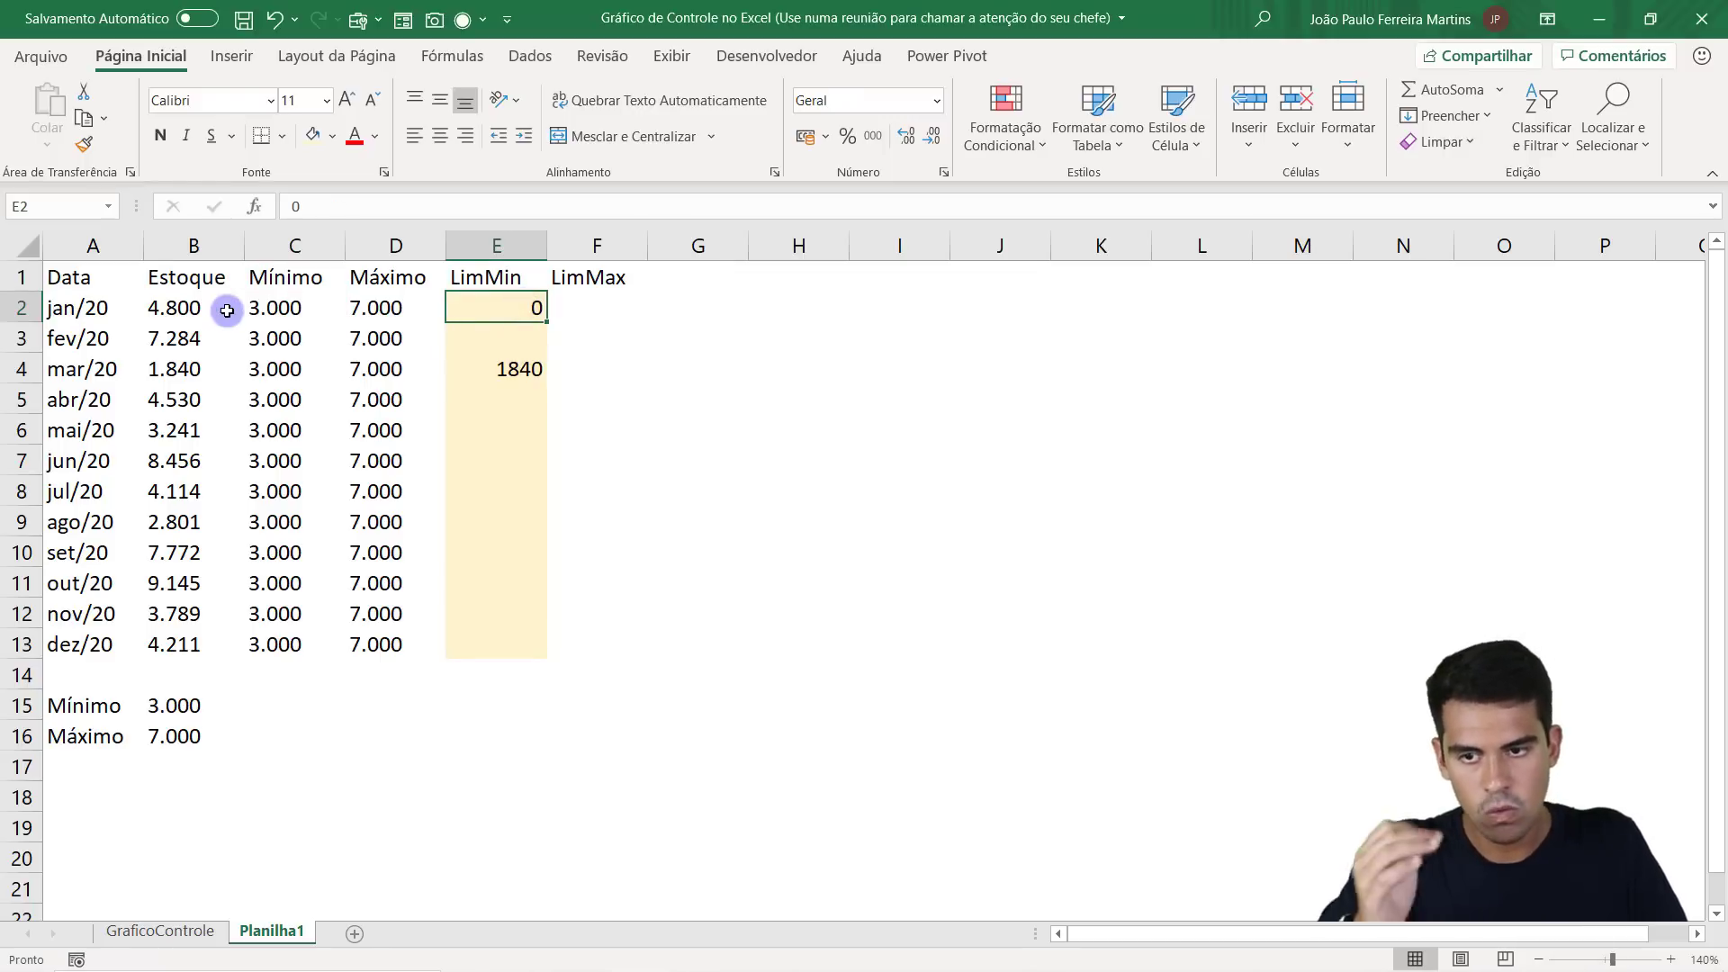
pyautogui.click(207, 309)
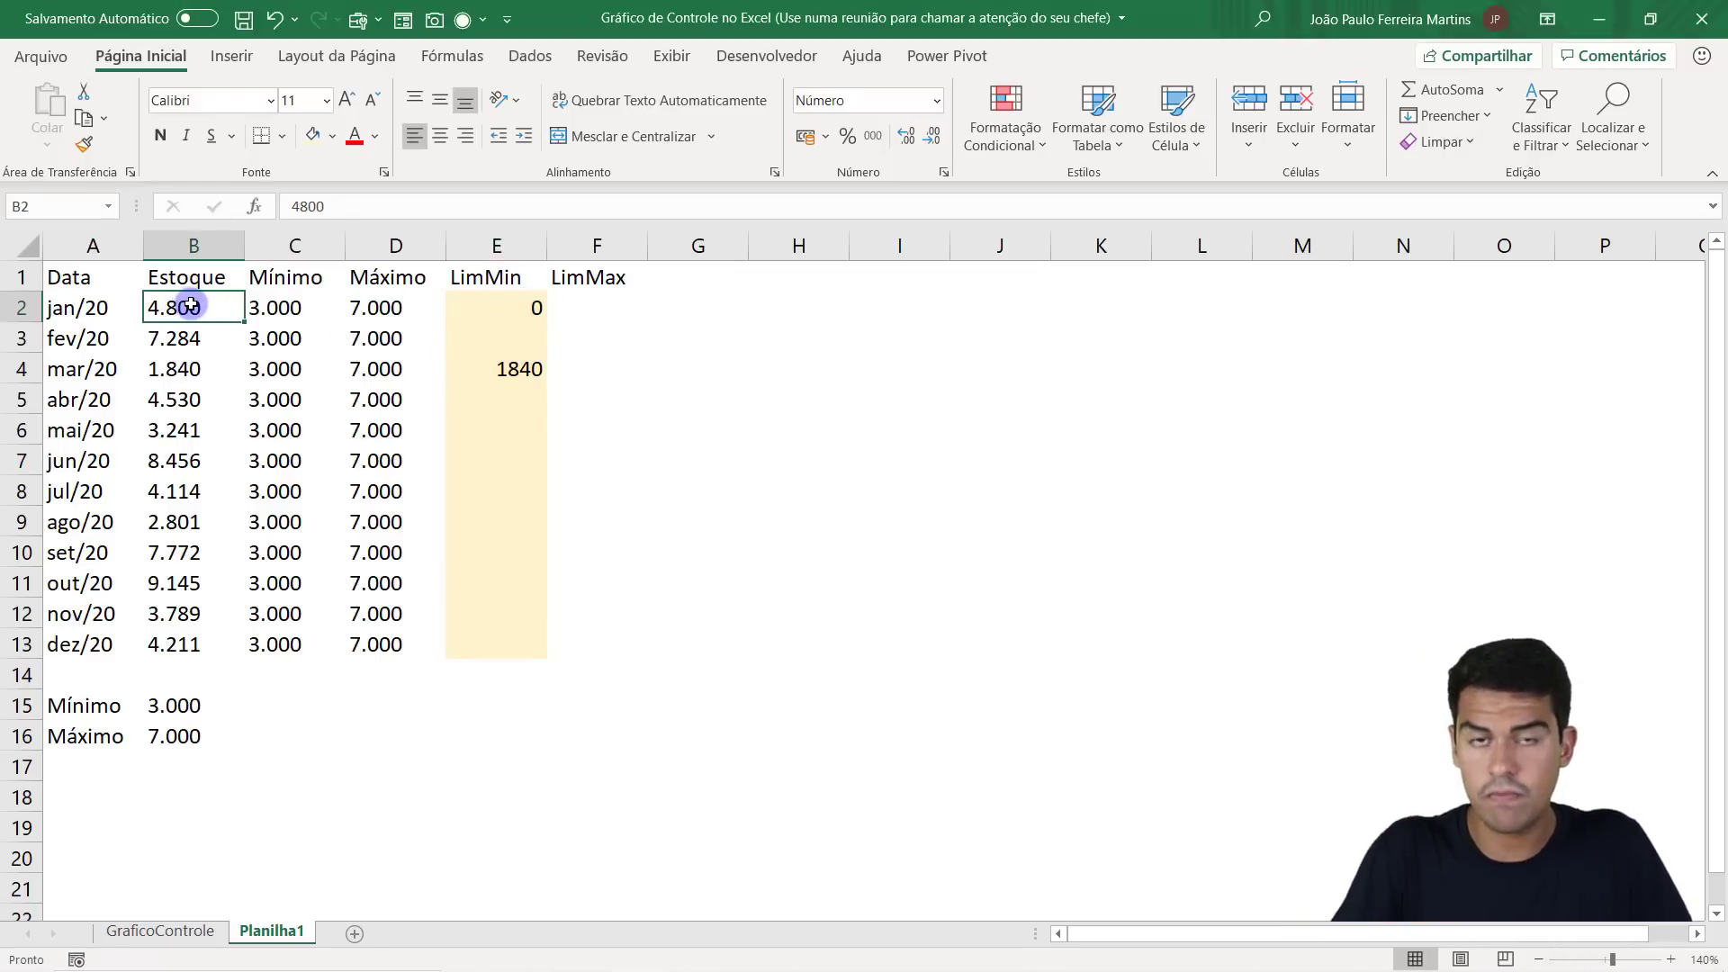
pyautogui.click(278, 309)
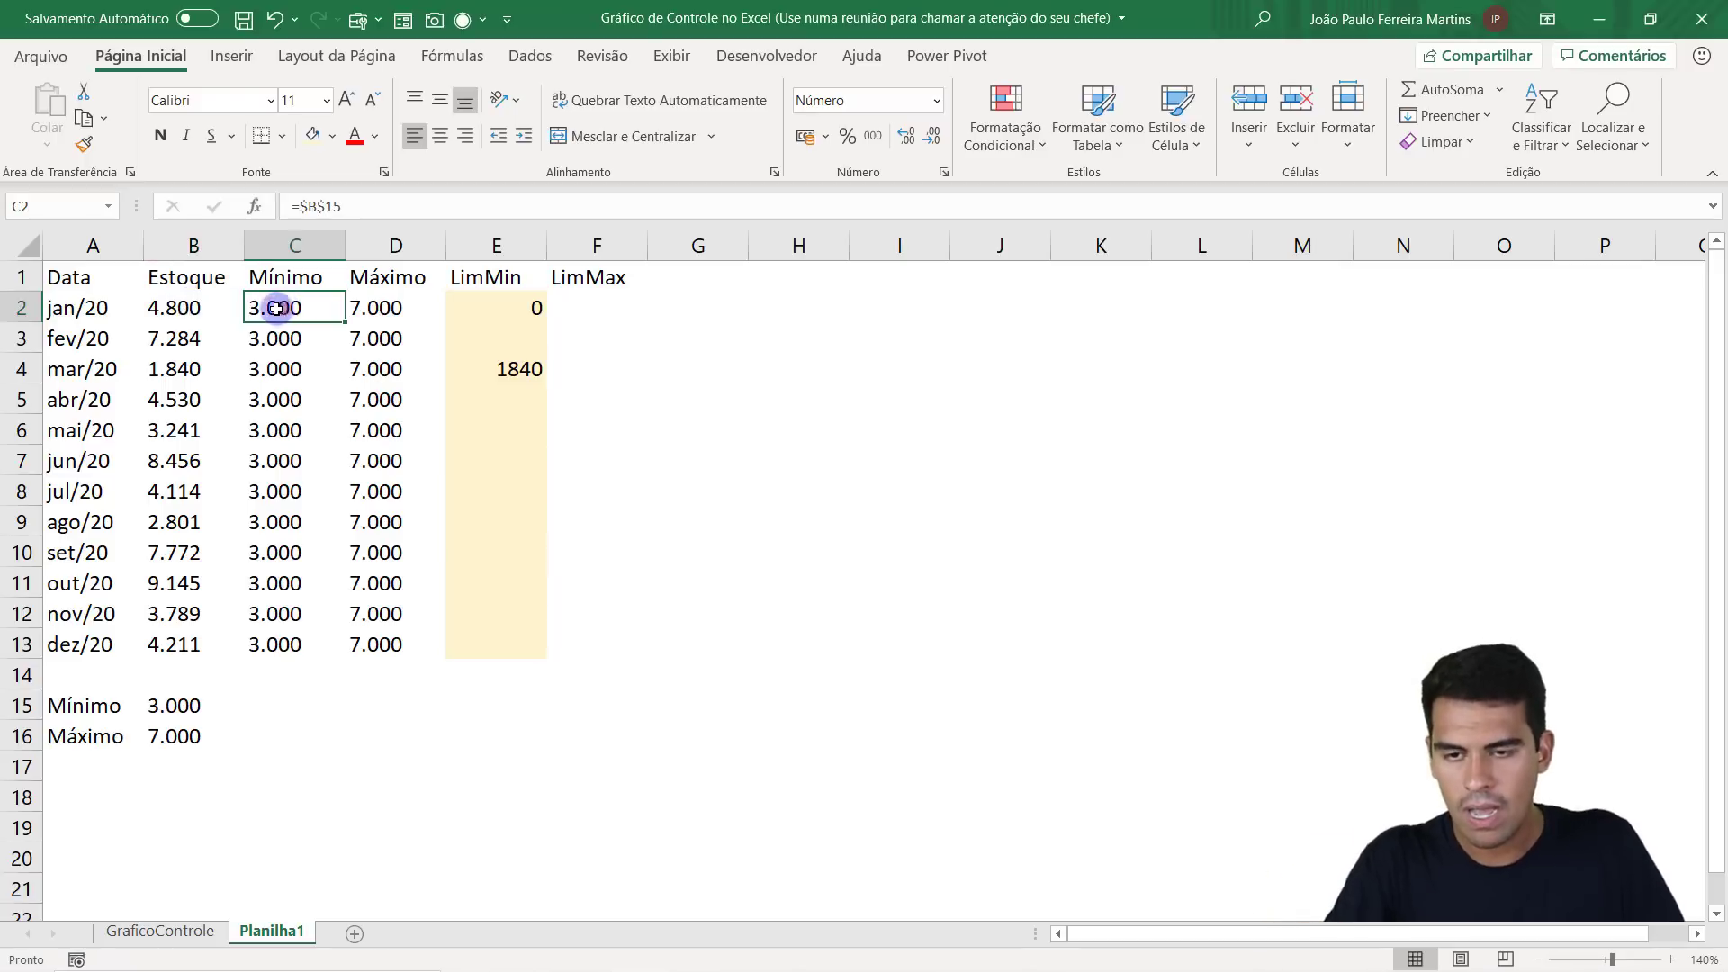
pyautogui.click(180, 308)
pyautogui.click(278, 308)
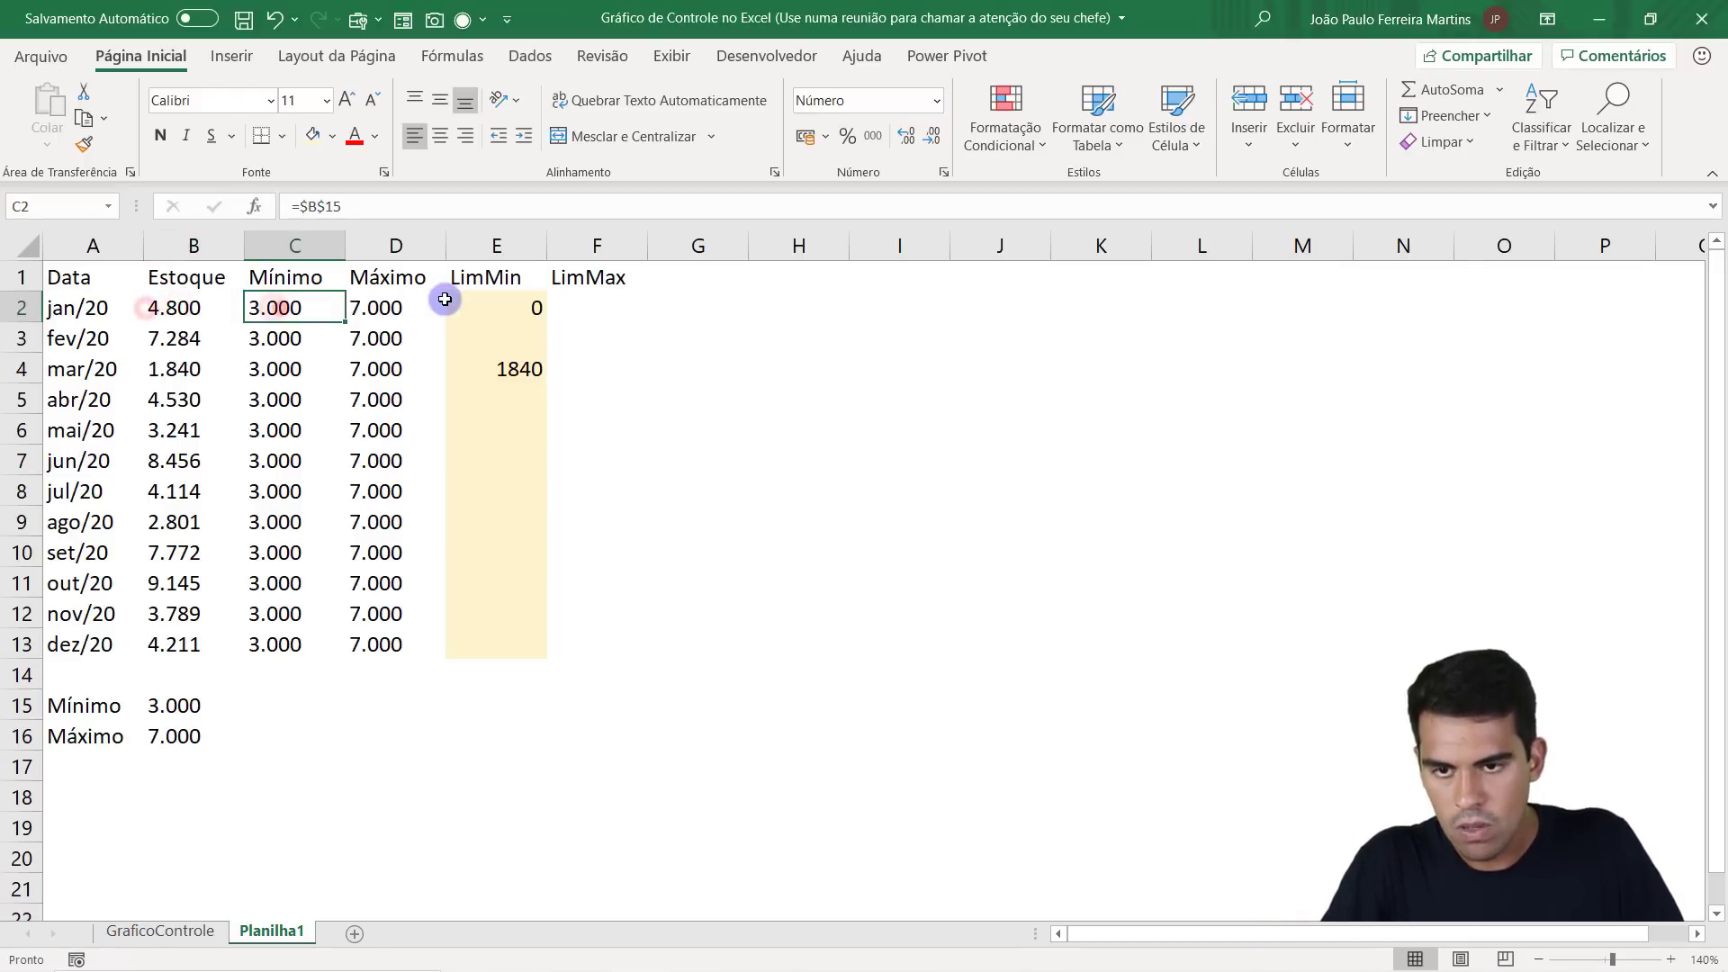
pyautogui.click(491, 307)
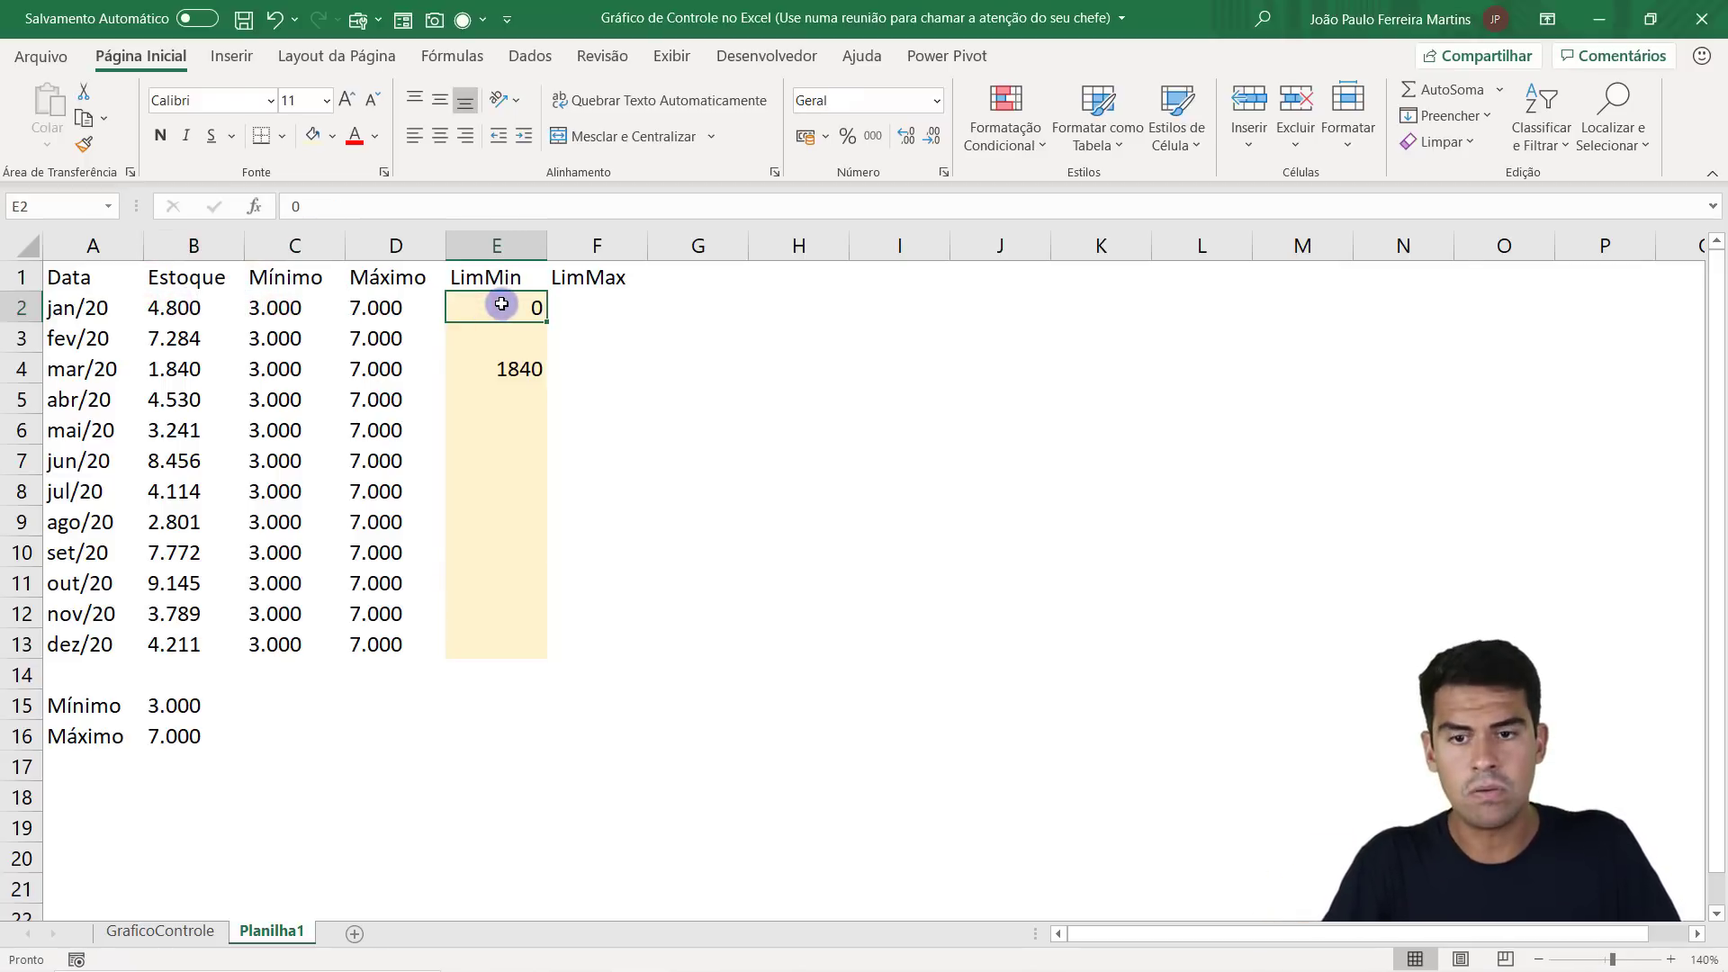
pyautogui.moveTo(501, 304); pyautogui.dragTo(504, 390)
pyautogui.press('Delete')
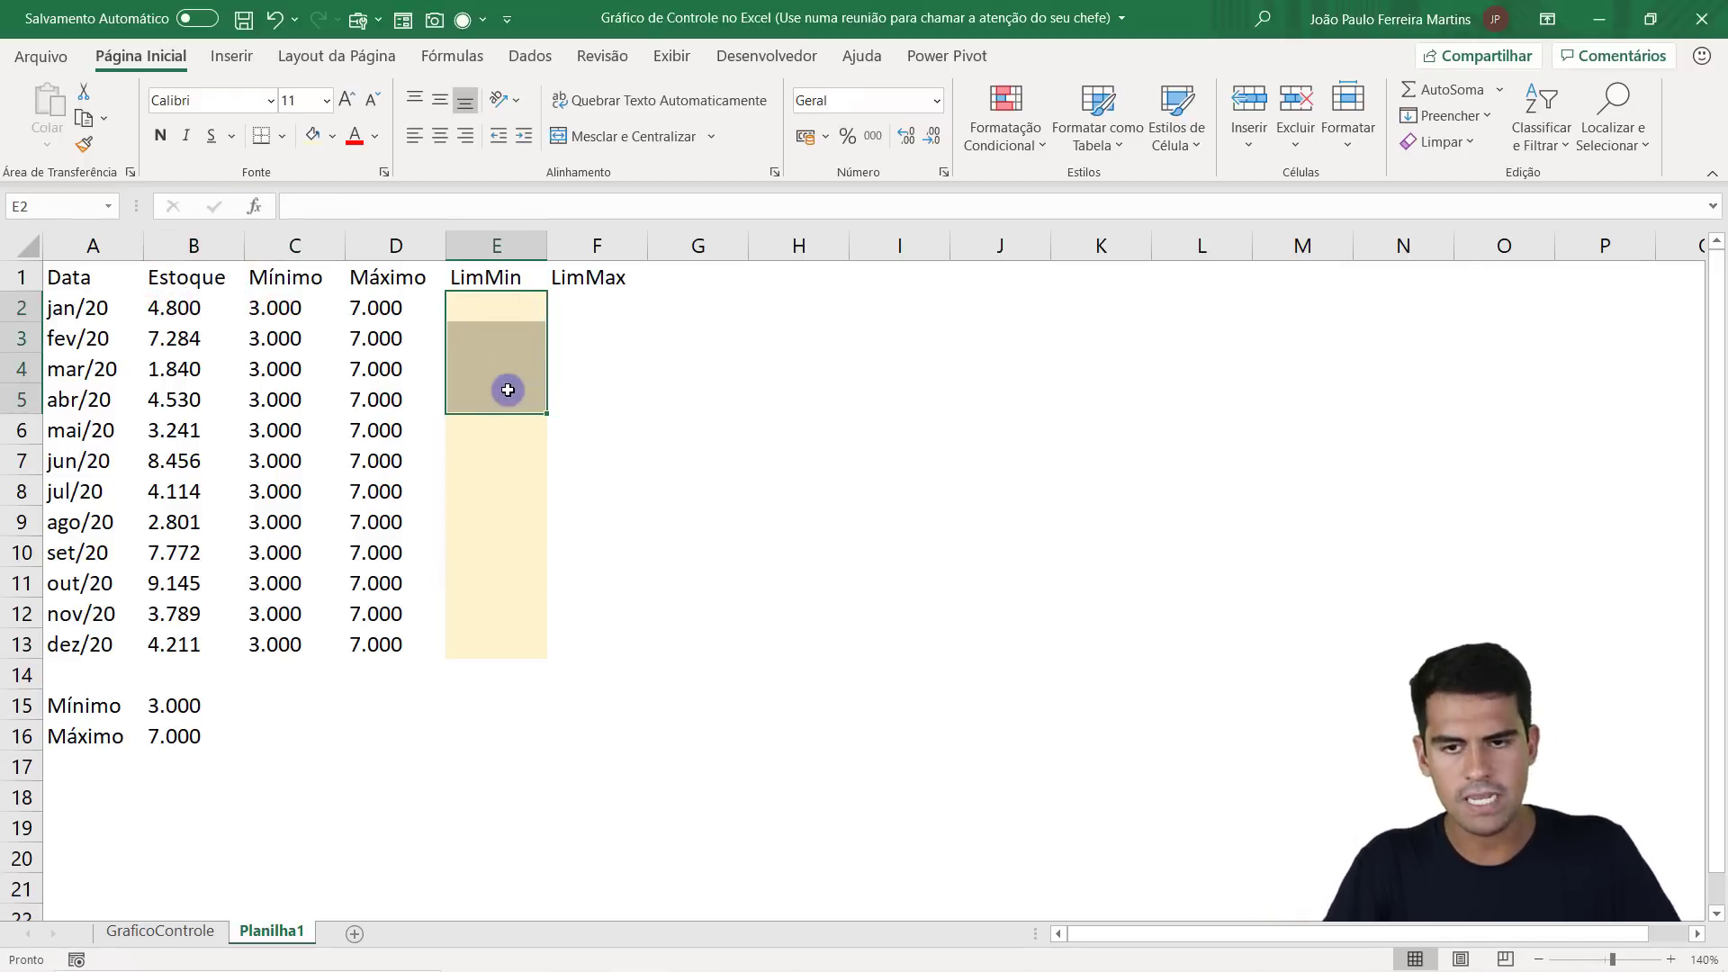
# Fill the LimMax cells F2:F13 light green.
pyautogui.click(507, 304)
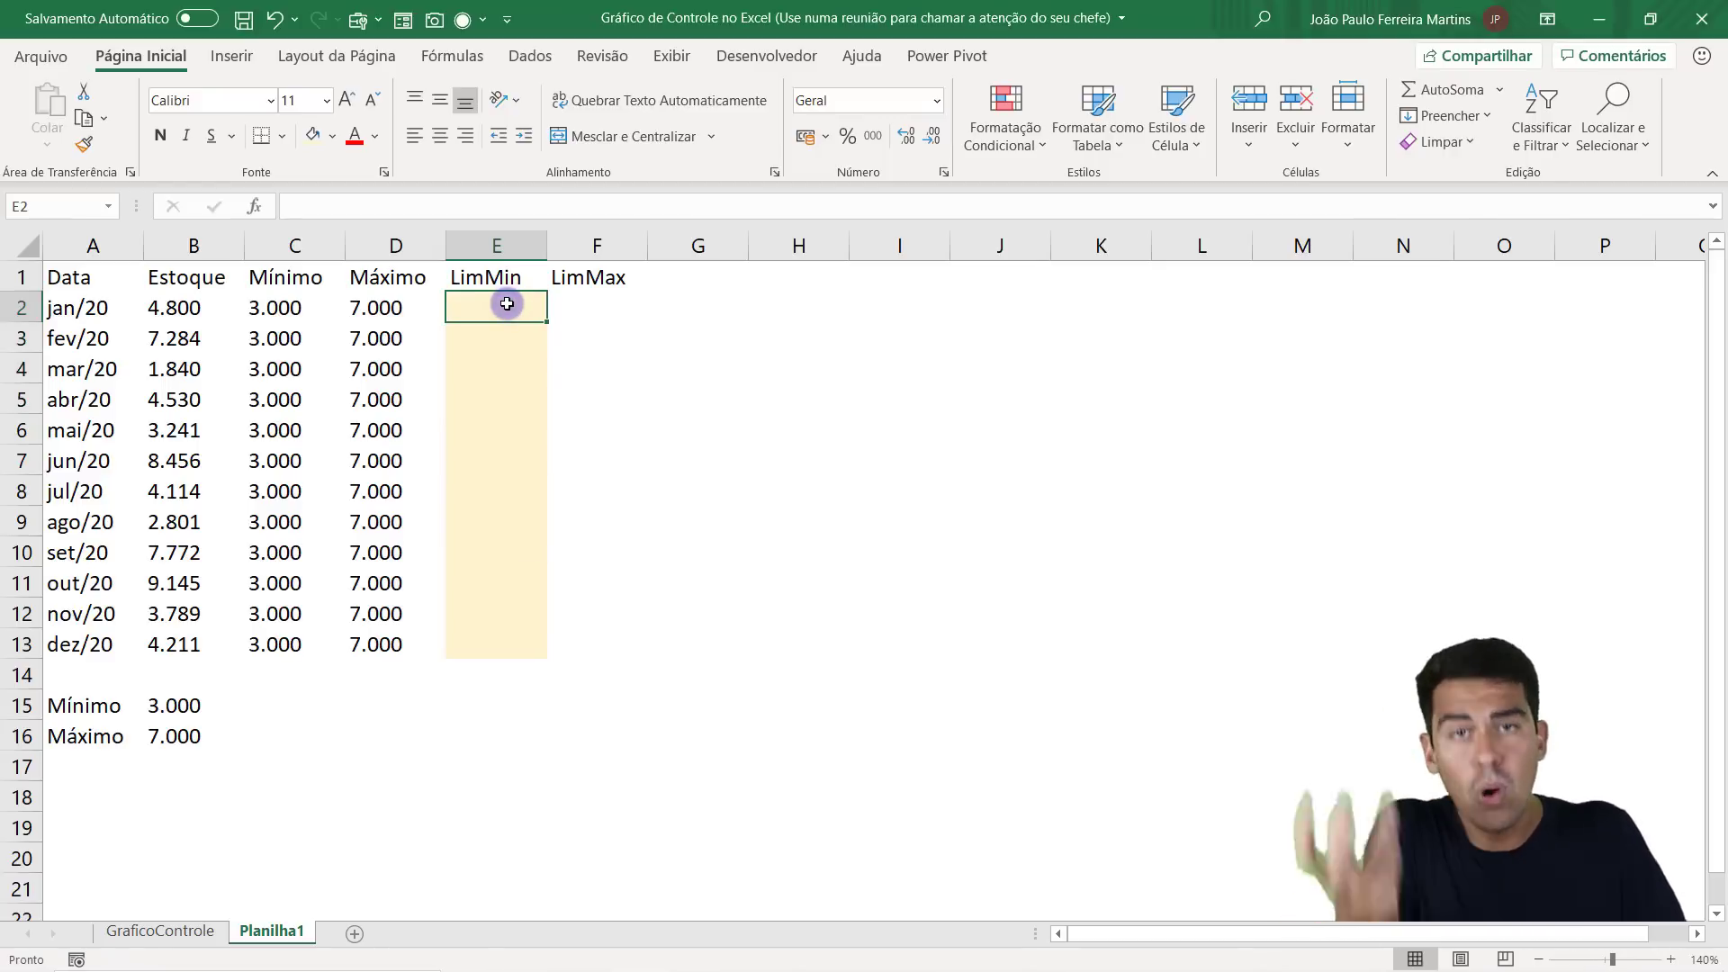
pyautogui.moveTo(507, 304); pyautogui.dragTo(505, 630)
pyautogui.moveTo(609, 306); pyautogui.dragTo(602, 653)
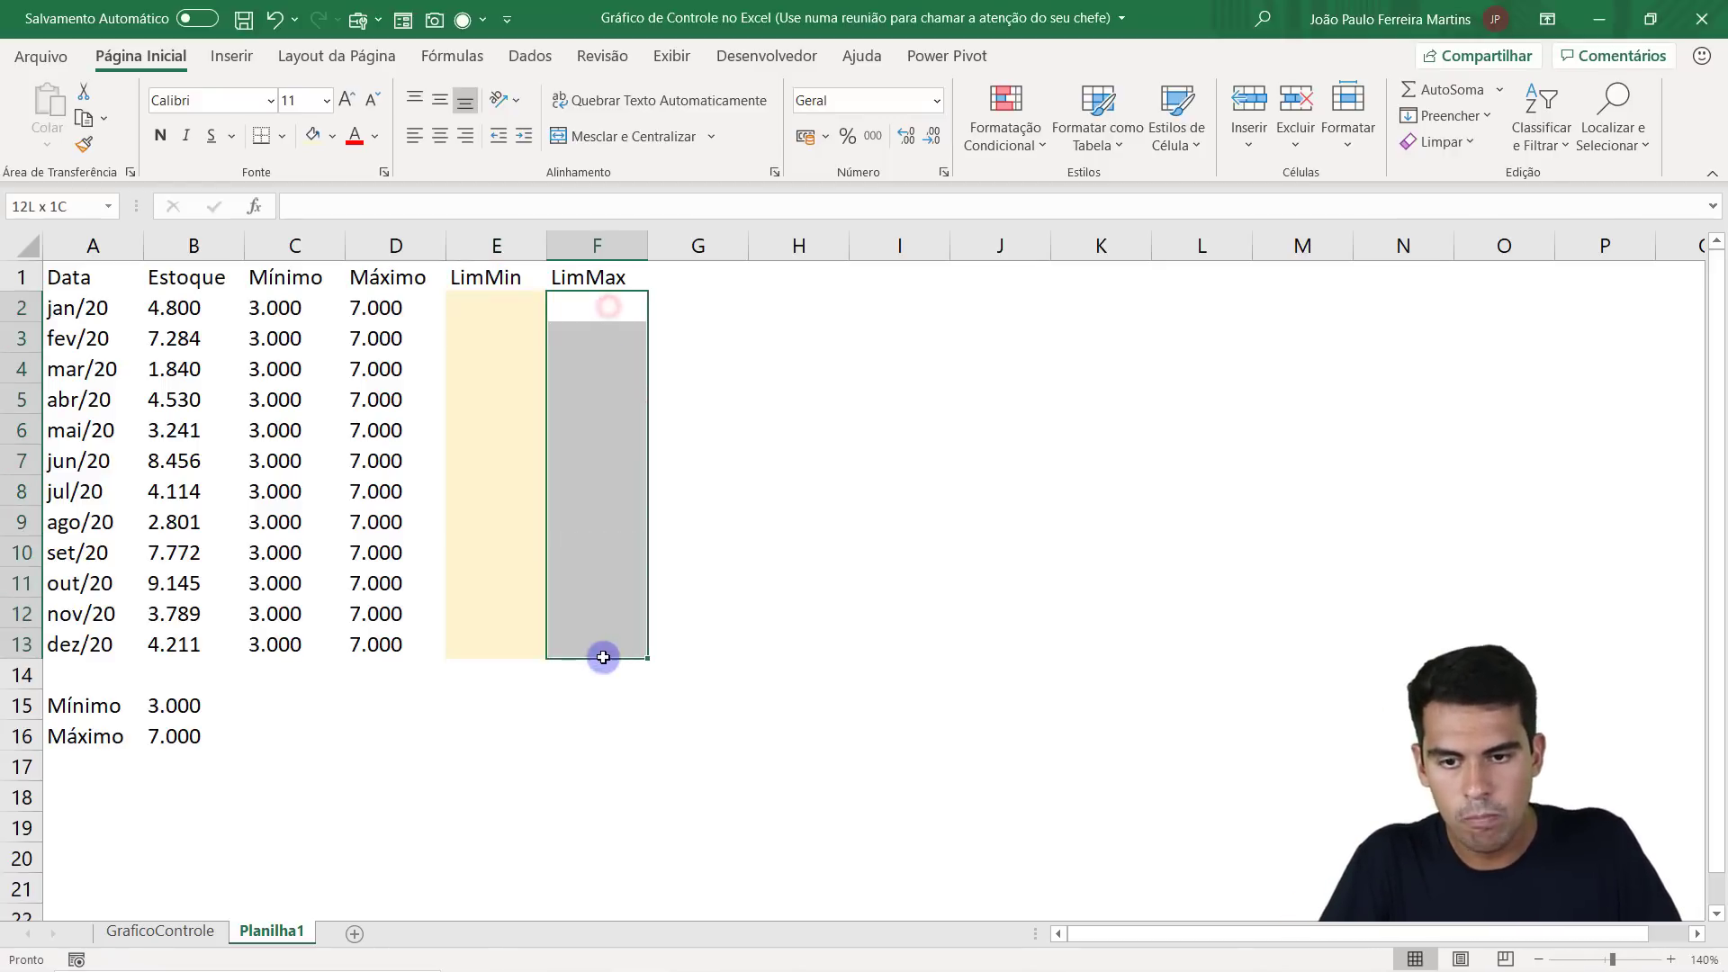
pyautogui.click(332, 136)
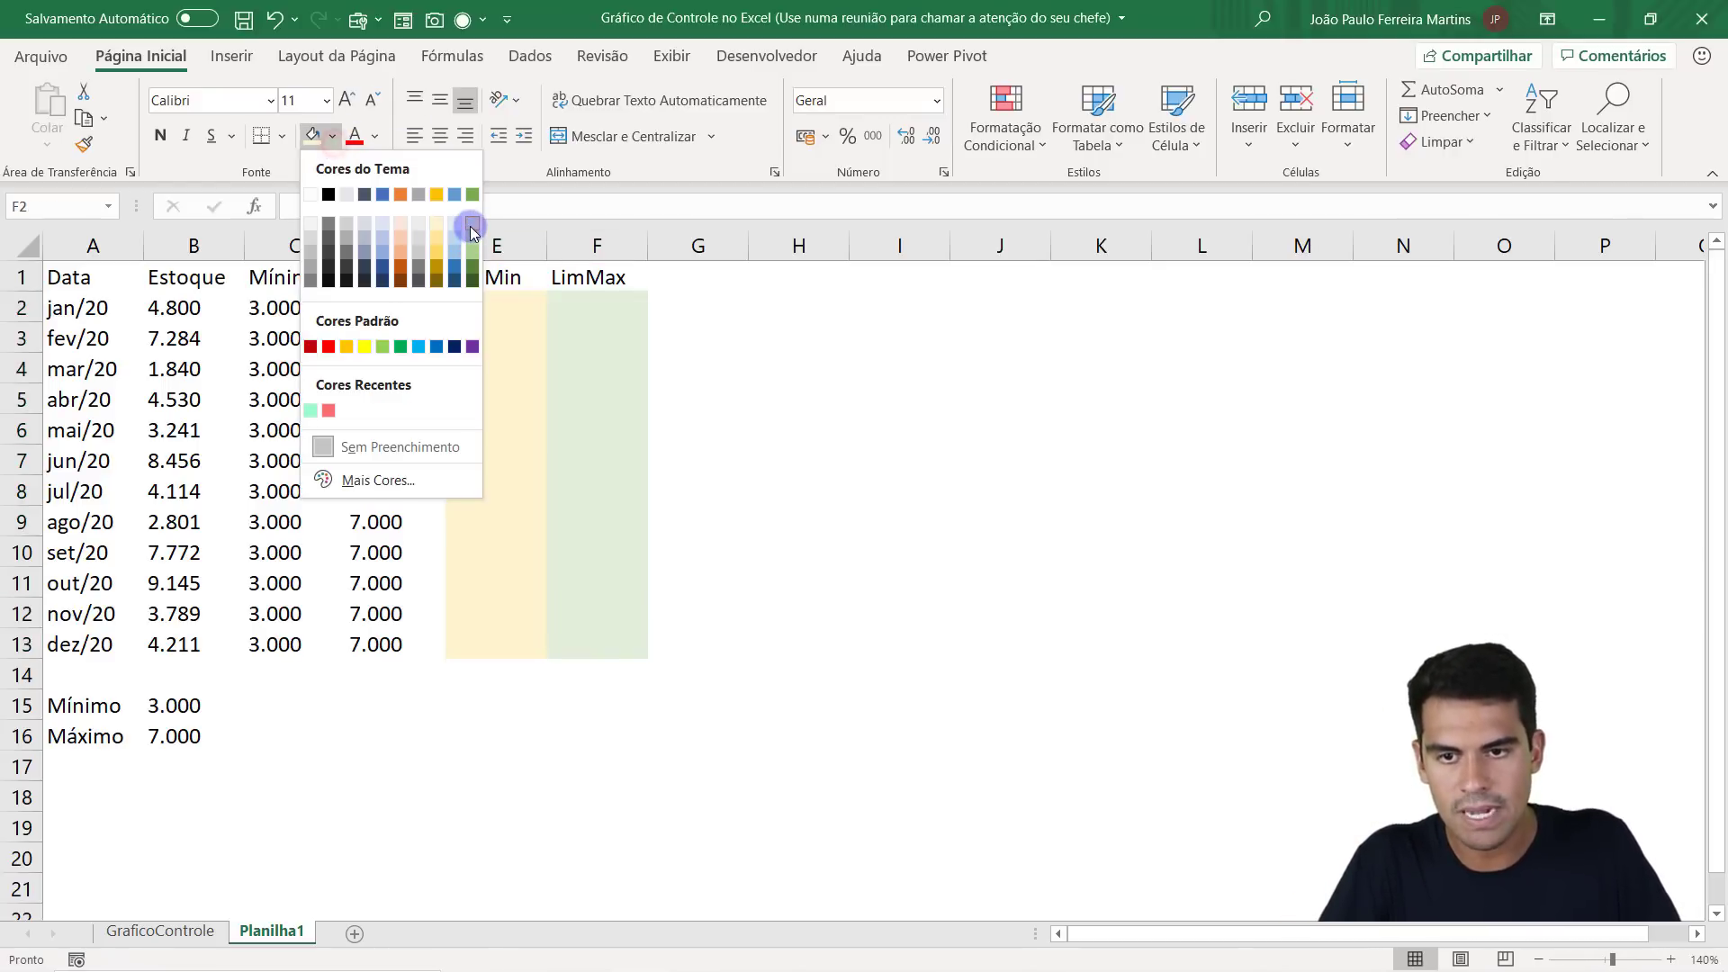
pyautogui.click(472, 236)
# Step through the LimMin and LimMax ranges and return to cell E2.
pyautogui.click(525, 303)
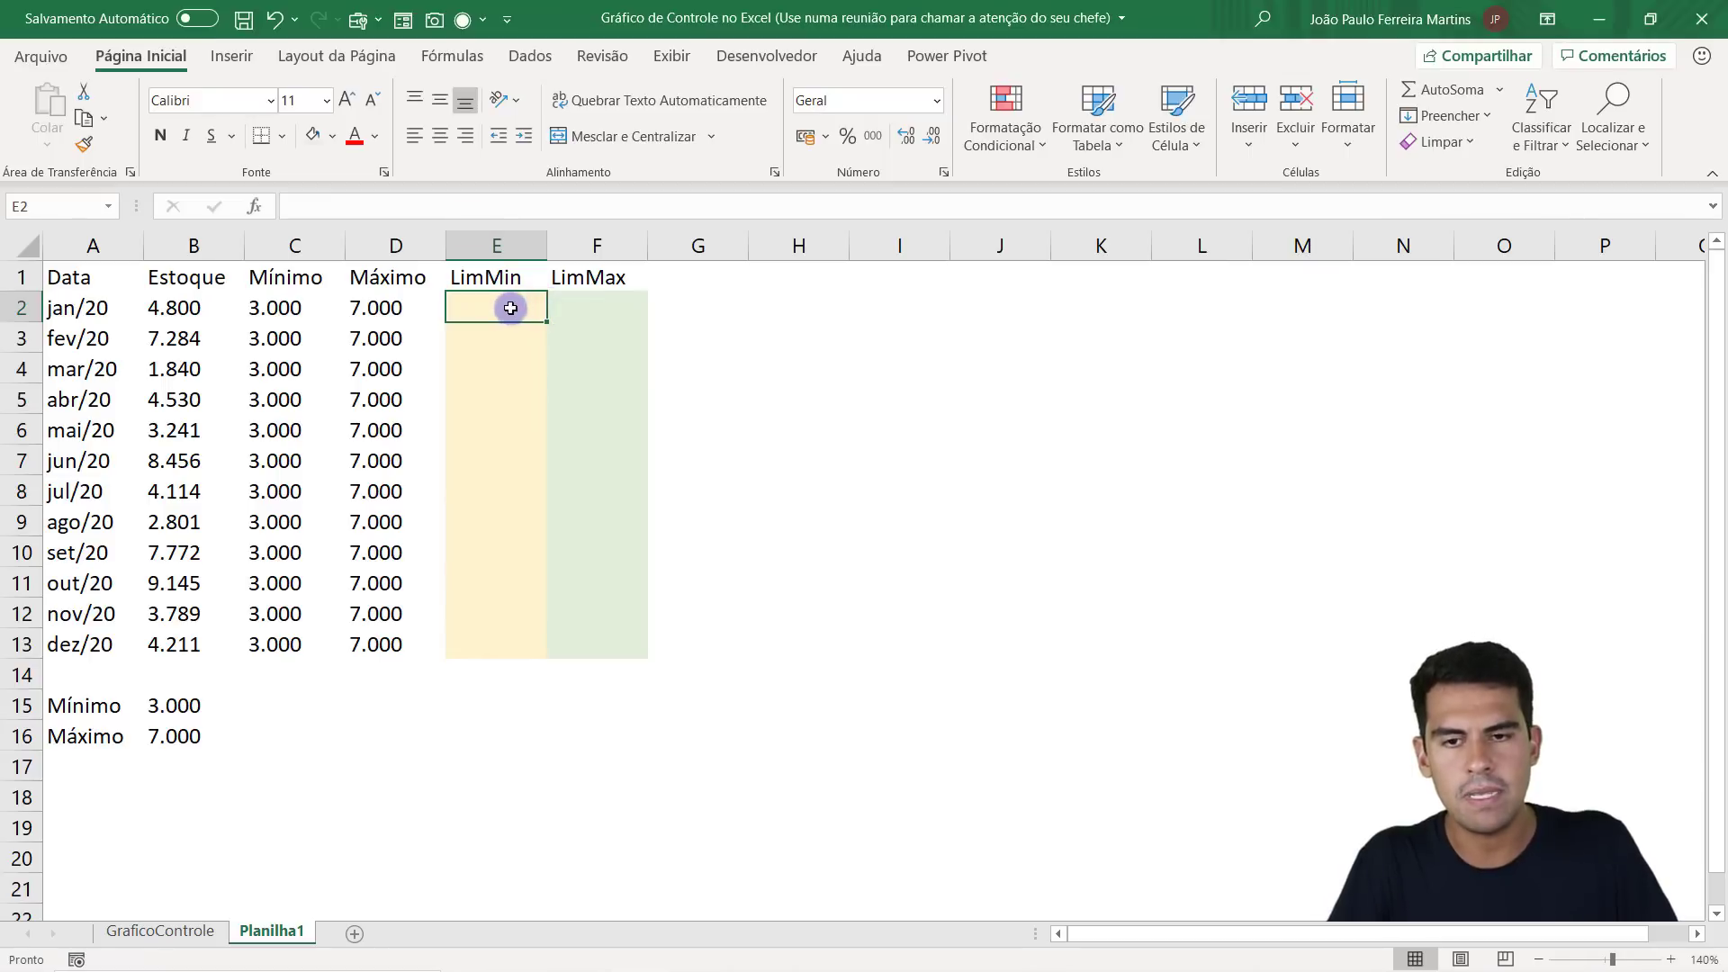
pyautogui.moveTo(510, 308); pyautogui.dragTo(516, 625)
pyautogui.press('Return')
pyautogui.press('Return')
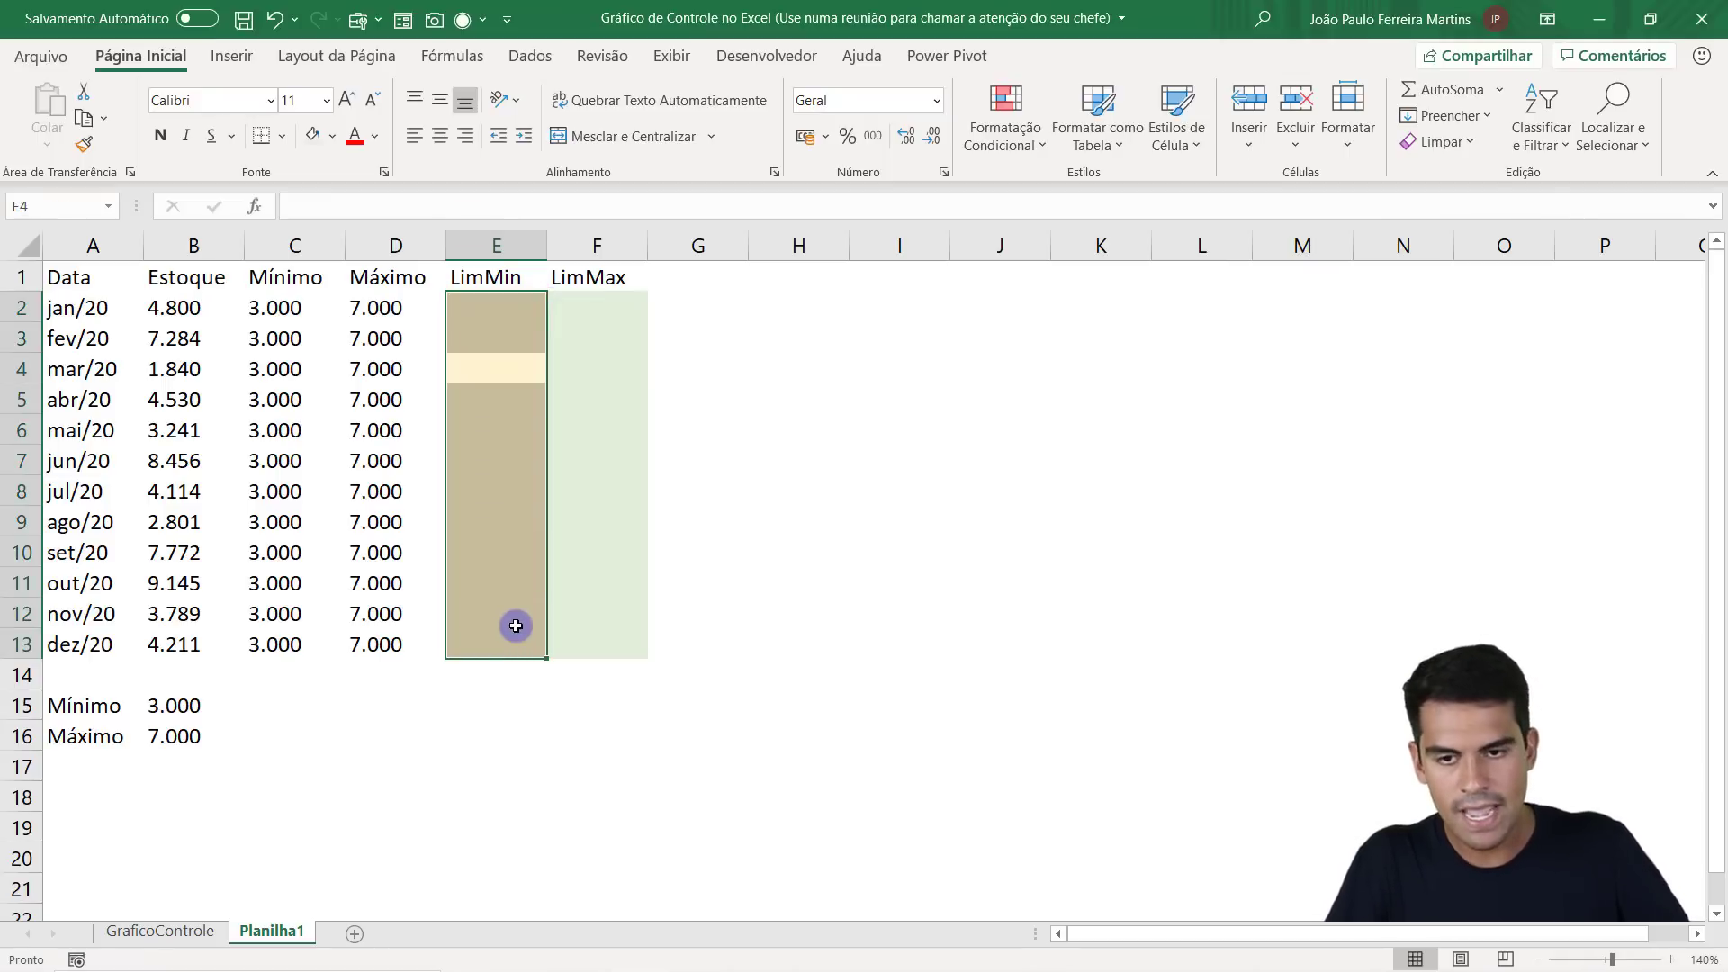
pyautogui.press('Return')
pyautogui.press('Return')
pyautogui.press('Return')
pyautogui.press('Return')
pyautogui.press('Return')
pyautogui.press('Return')
pyautogui.press('Return')
pyautogui.press('Return')
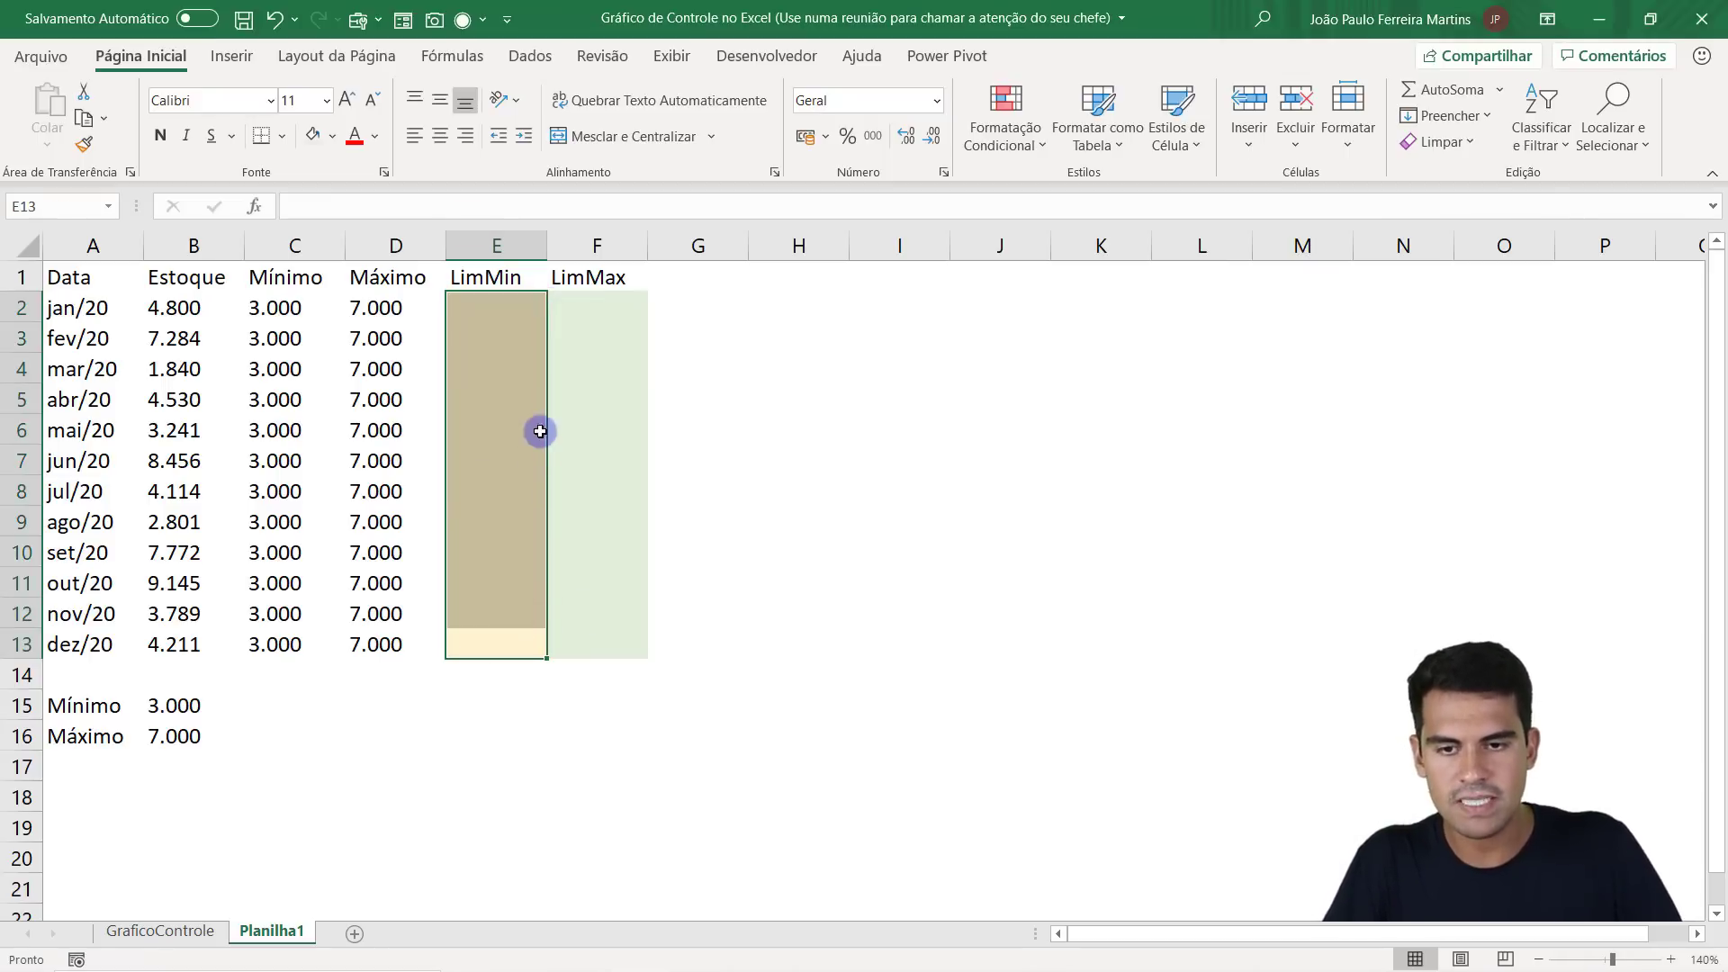
pyautogui.moveTo(581, 304); pyautogui.dragTo(582, 651)
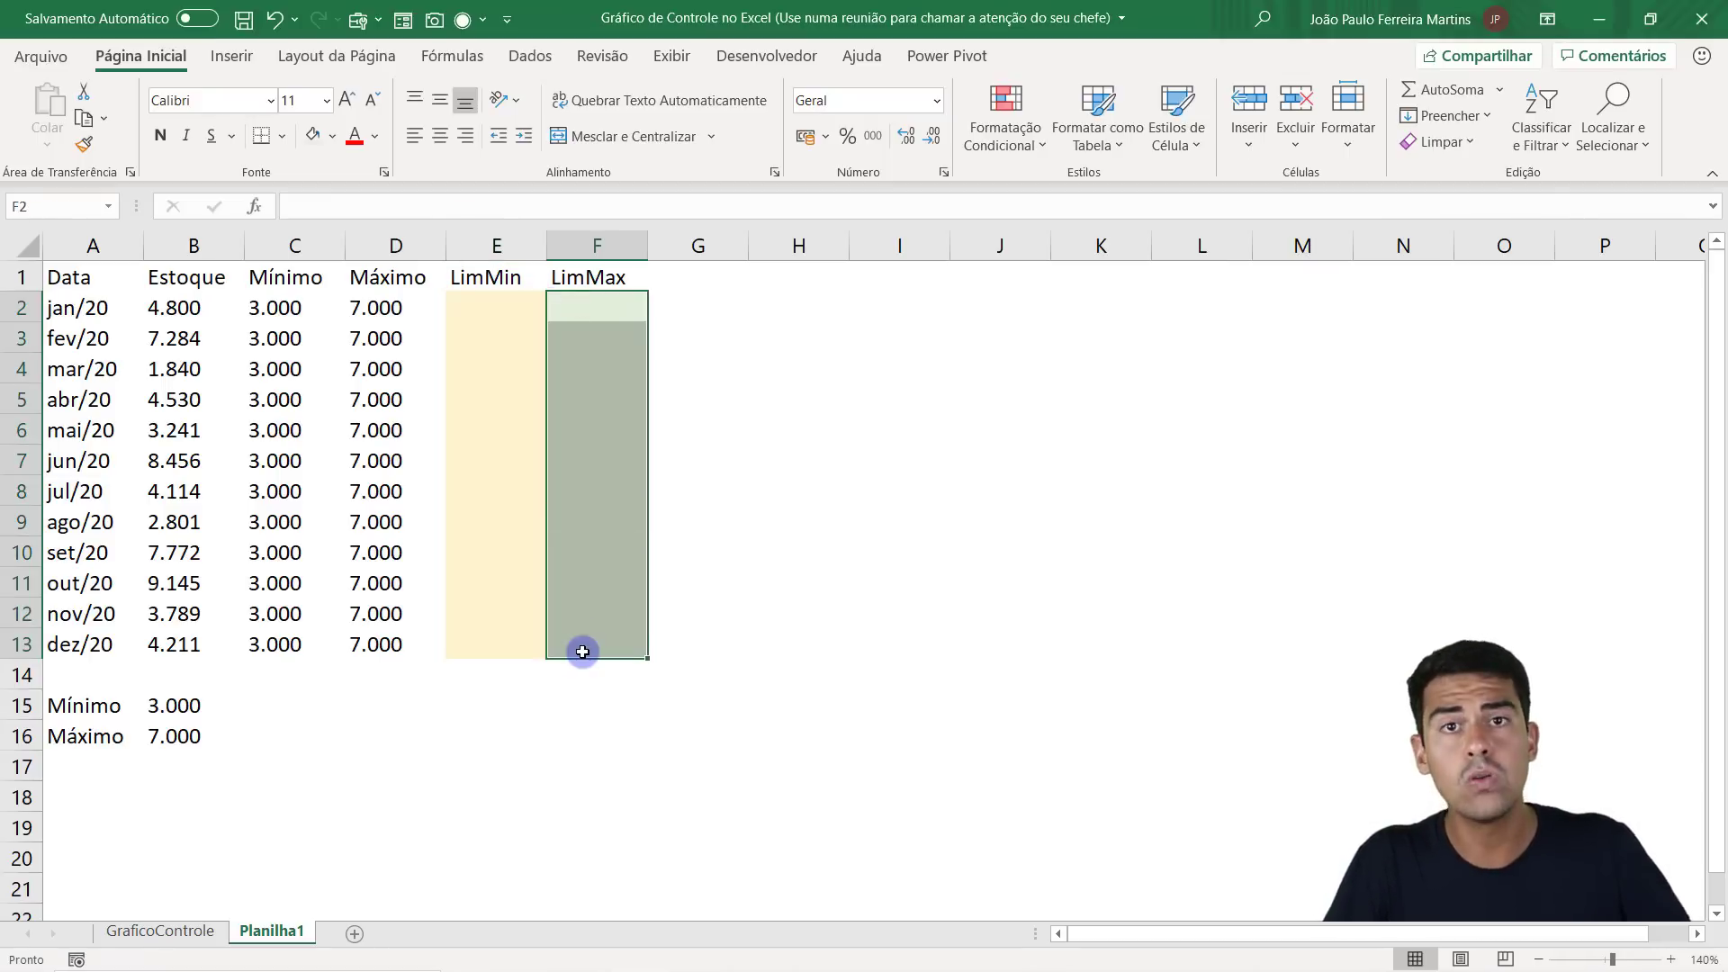
pyautogui.press('Return')
pyautogui.press('Return')
pyautogui.press('Return')
pyautogui.press('Return')
pyautogui.press('Return')
pyautogui.press('Return')
pyautogui.press('Return')
pyautogui.press('Return')
pyautogui.press('Return')
pyautogui.press('Return')
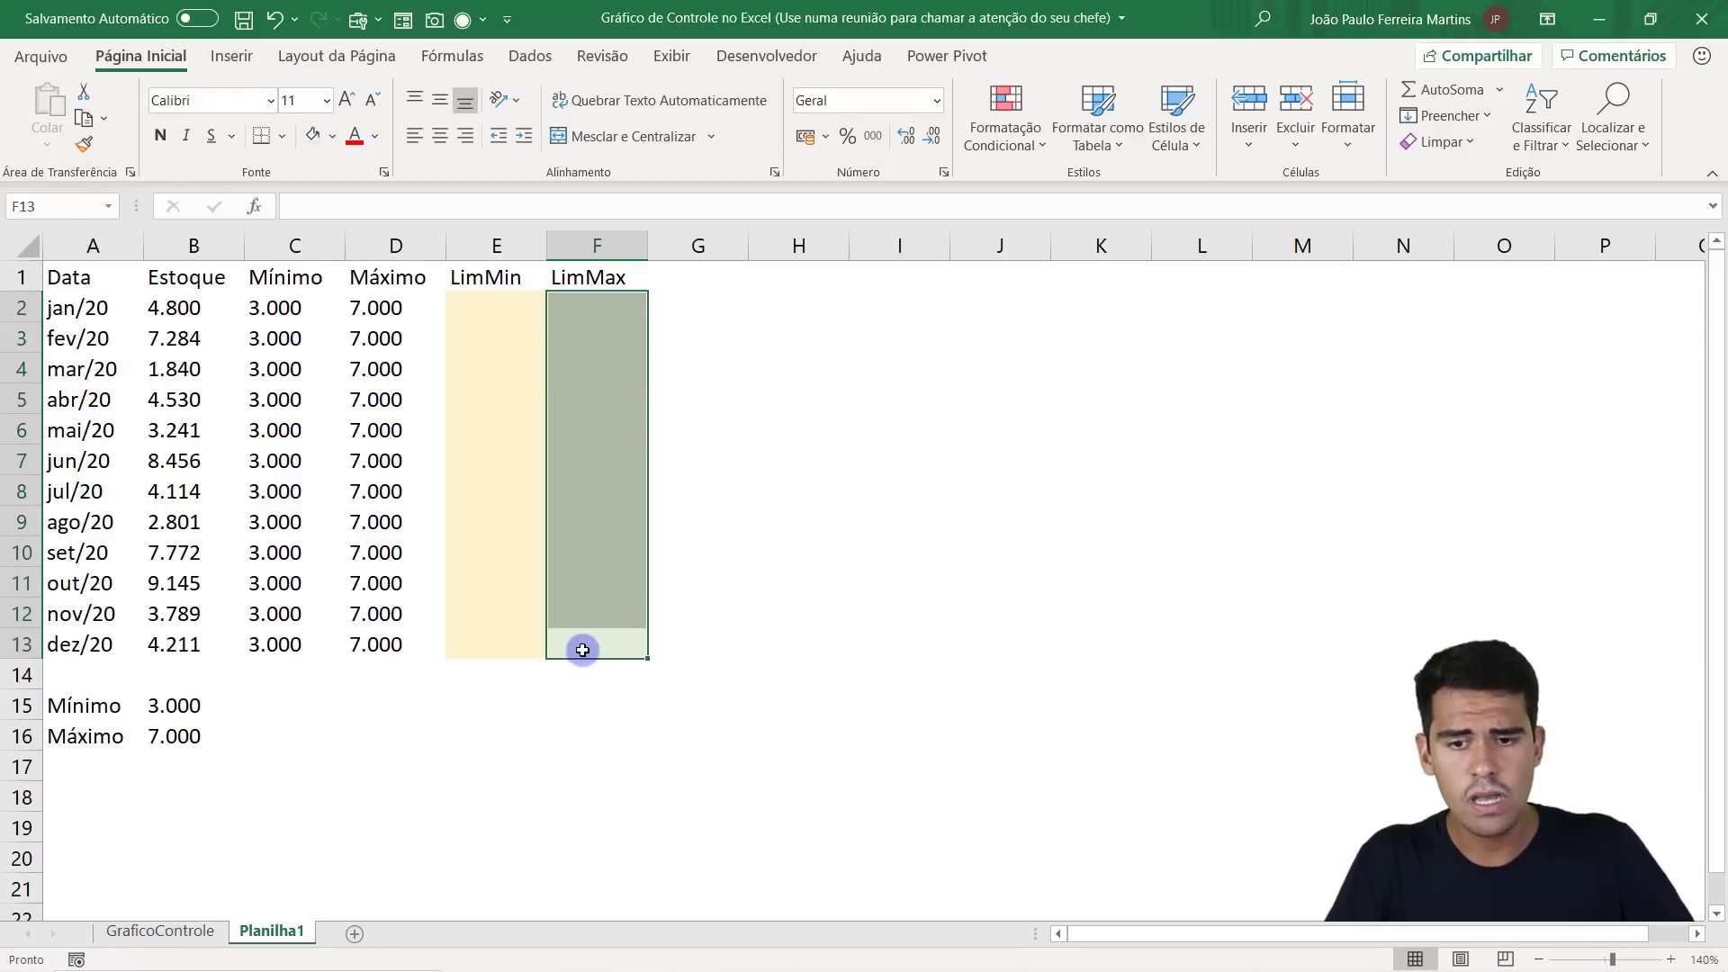
pyautogui.click(492, 307)
# Start the E2 formula =SE(B2>=C2;0; with the stock-meets-minimum test returning 0.
pyautogui.write('=S')
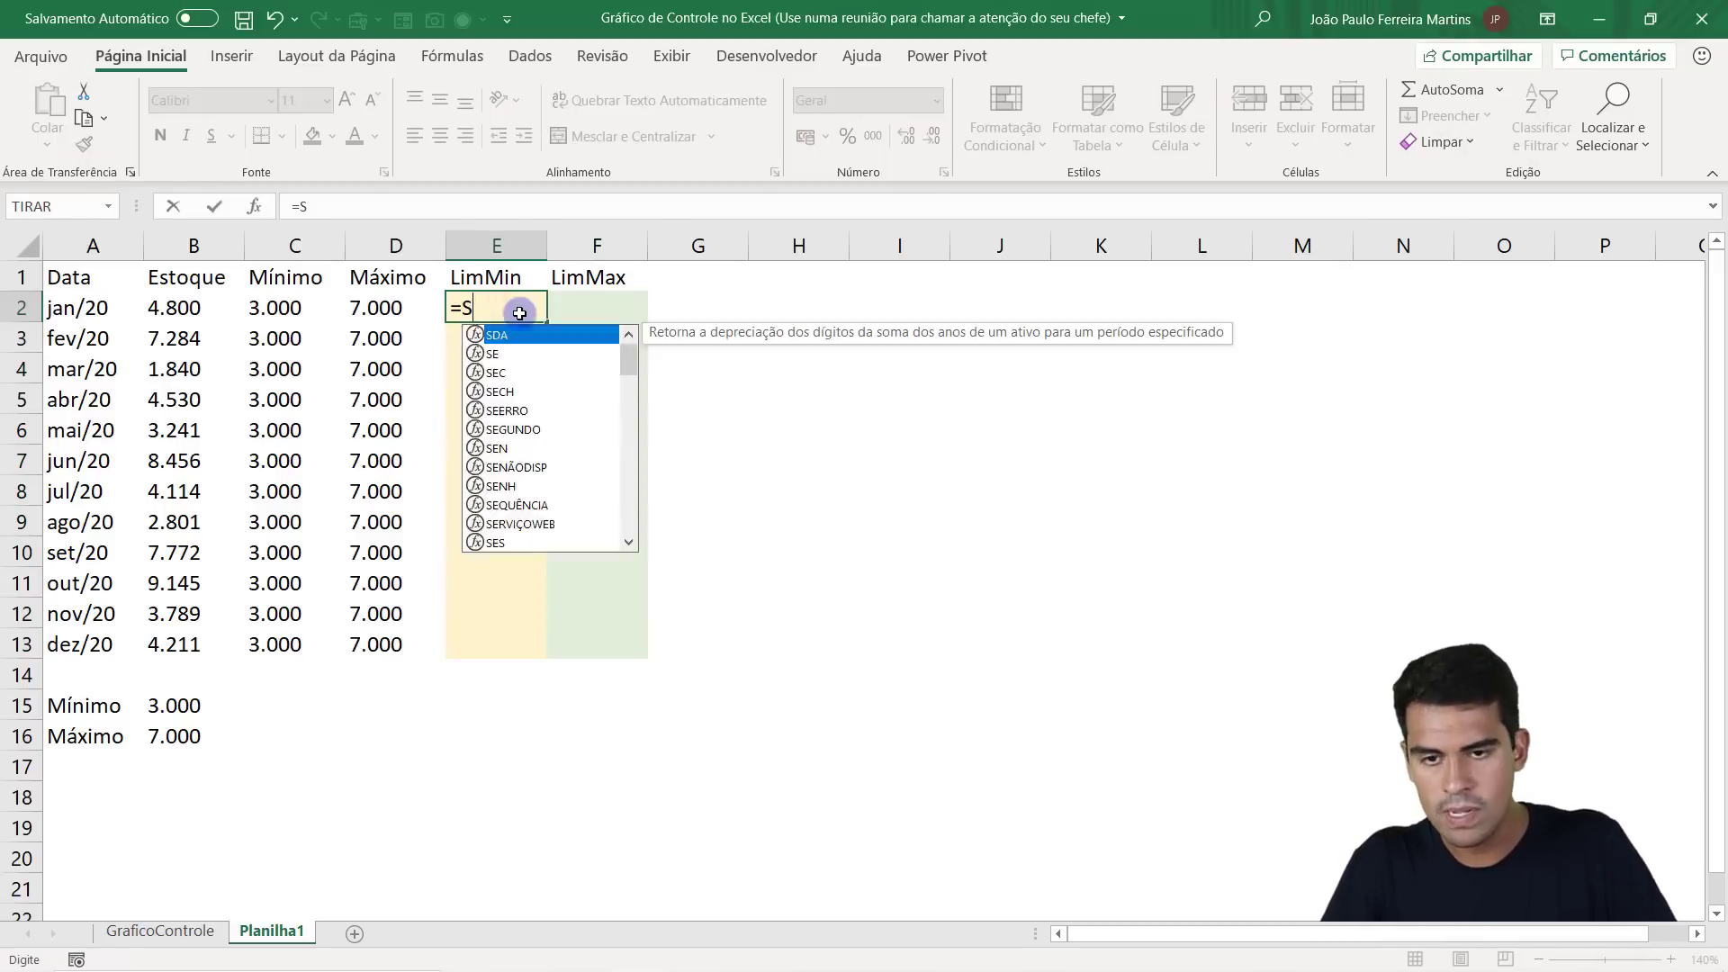
pyautogui.write('E(')
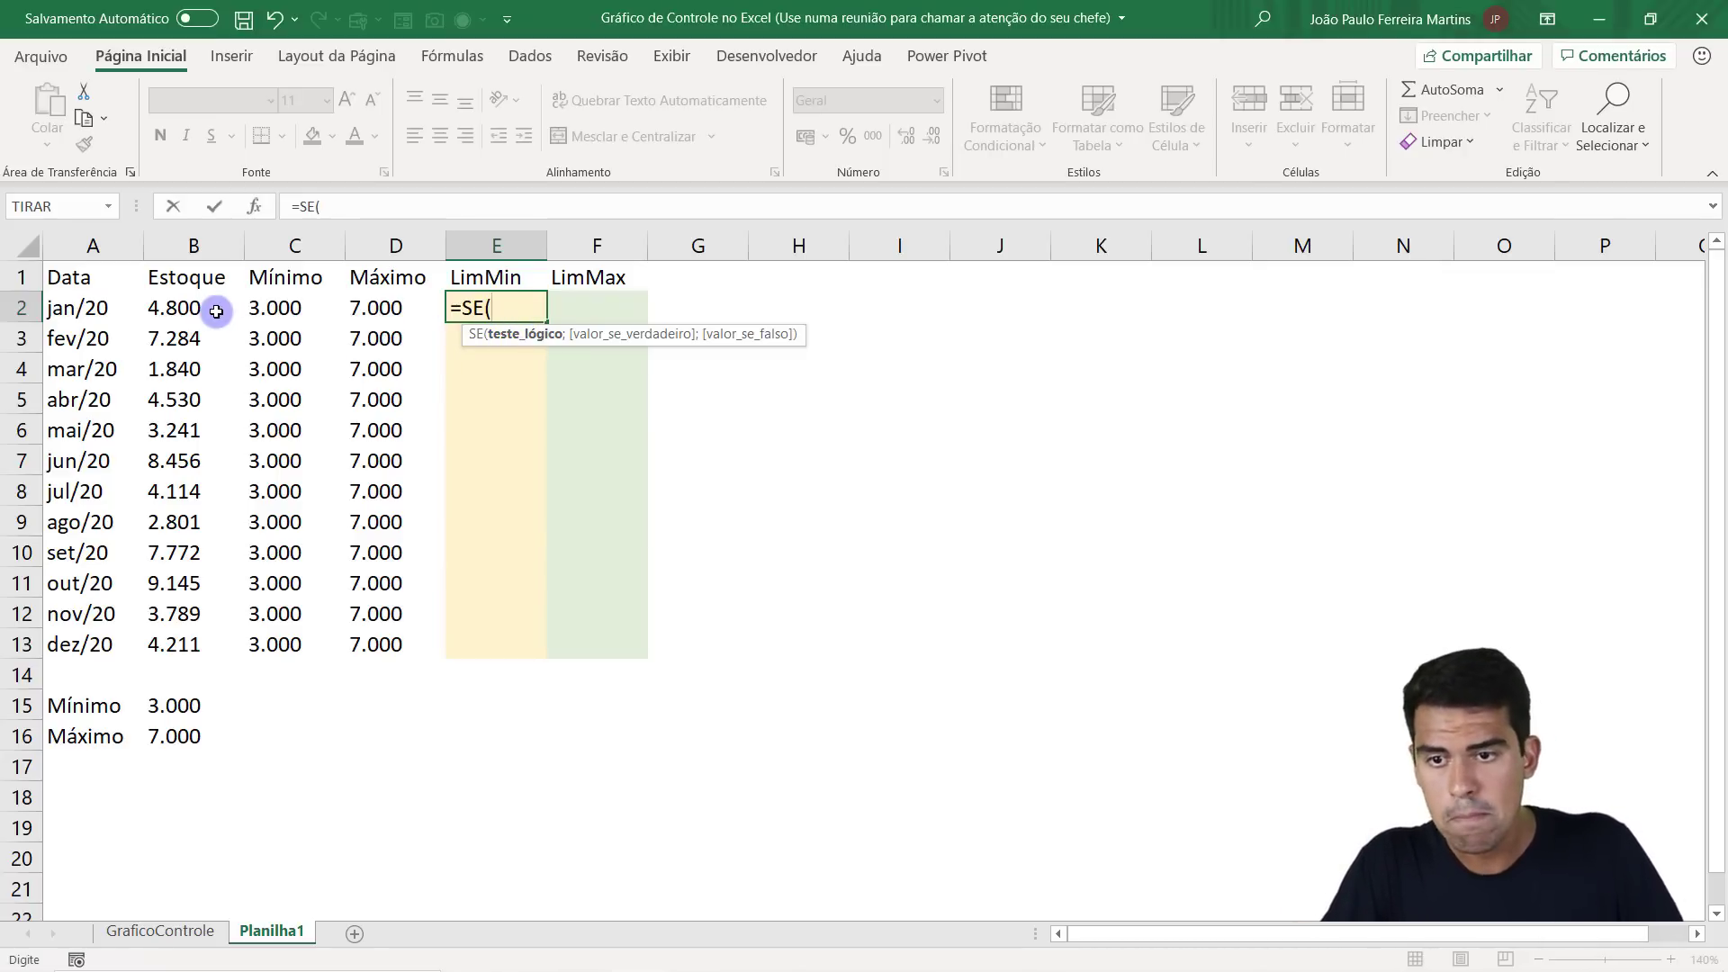
pyautogui.click(190, 306)
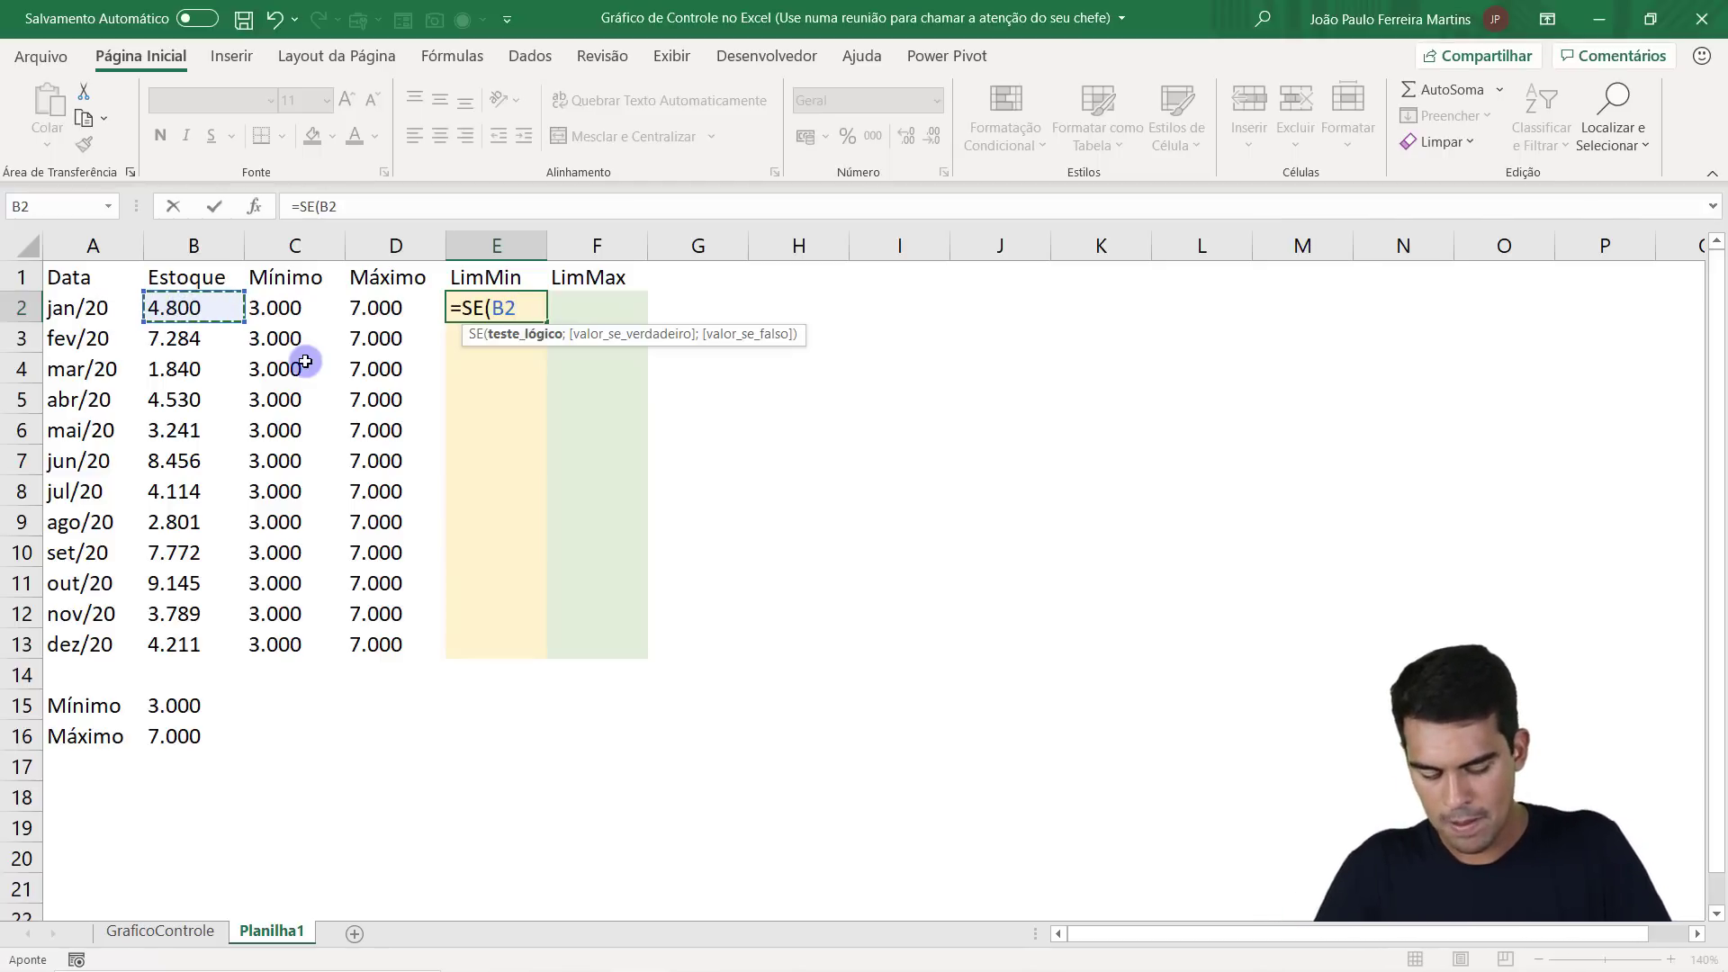
pyautogui.click(290, 309)
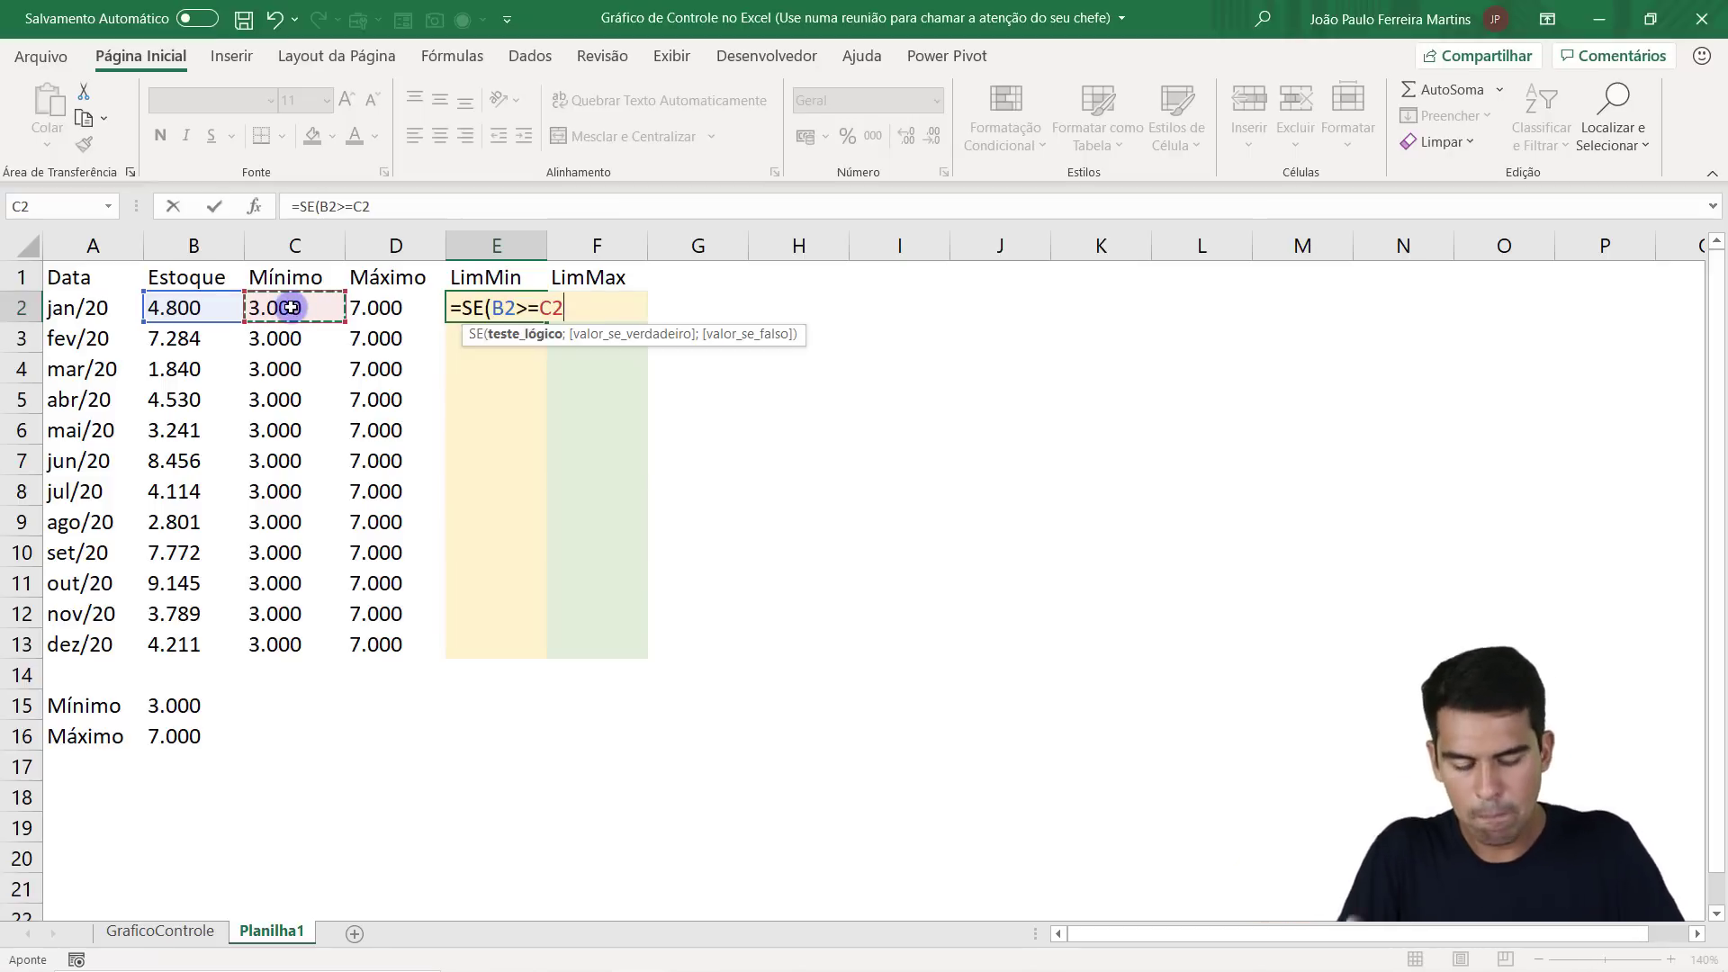
pyautogui.write(';')
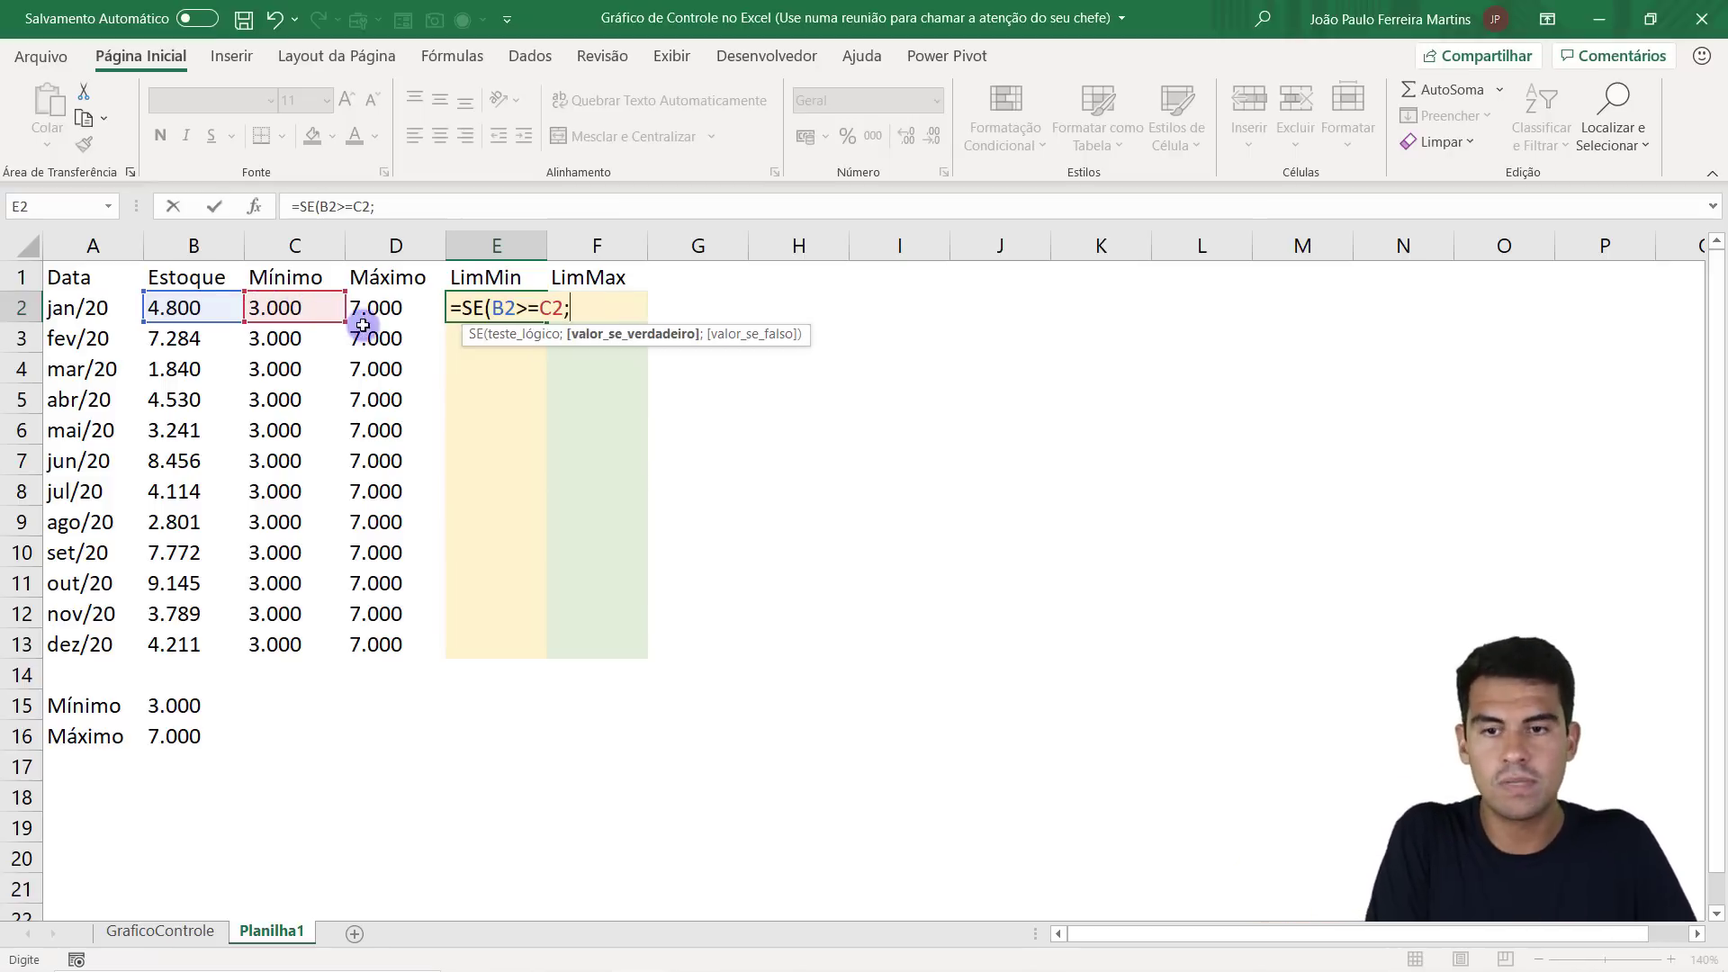
pyautogui.click(524, 335)
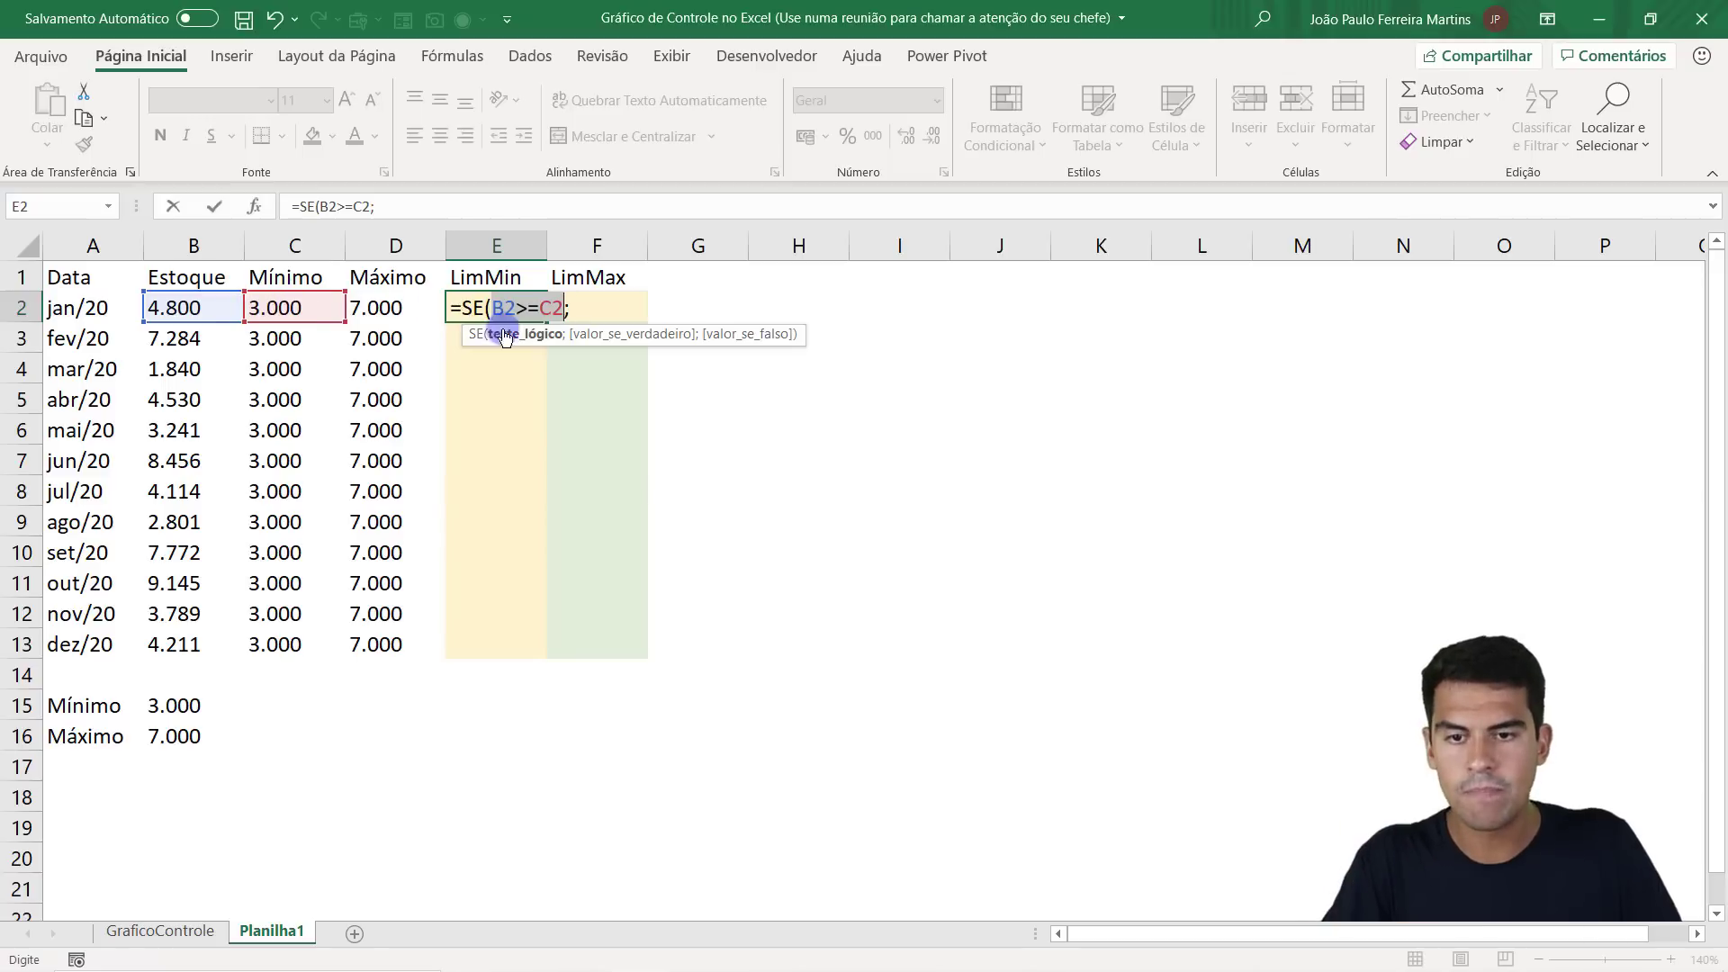
pyautogui.click(588, 310)
pyautogui.write('0')
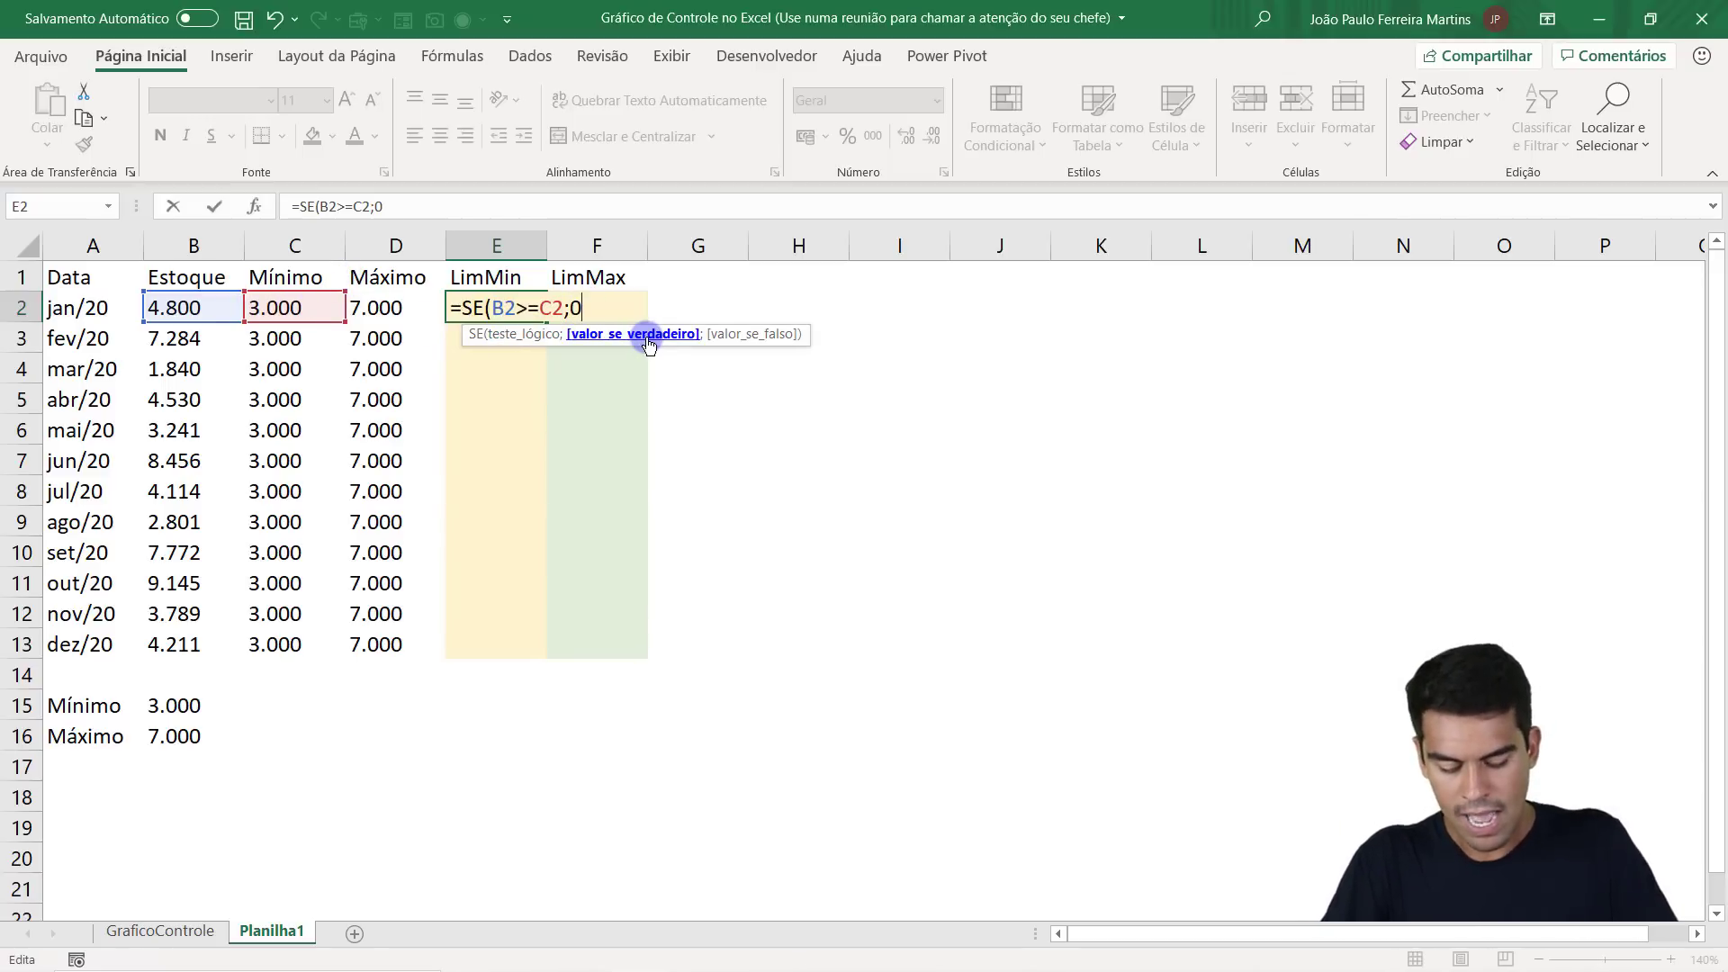
pyautogui.write(';')
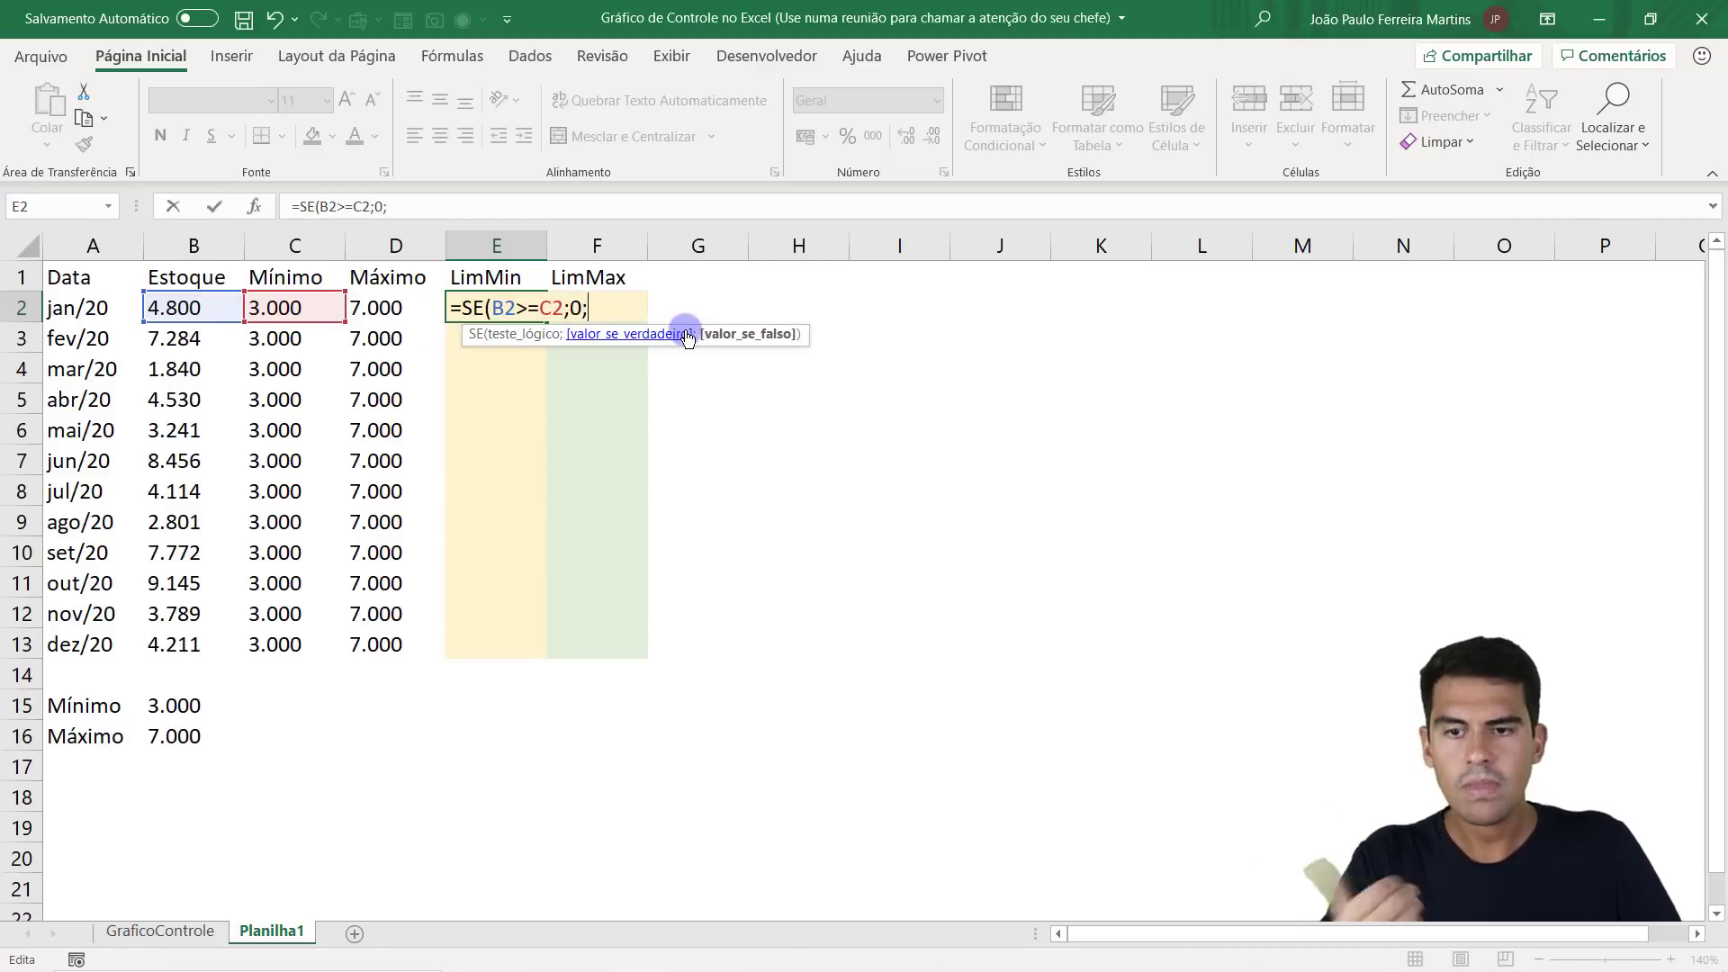
# Finish =SE(B2>=C2;0;B2) with B2 as the false result, review its arguments and commit it.
pyautogui.click(193, 309)
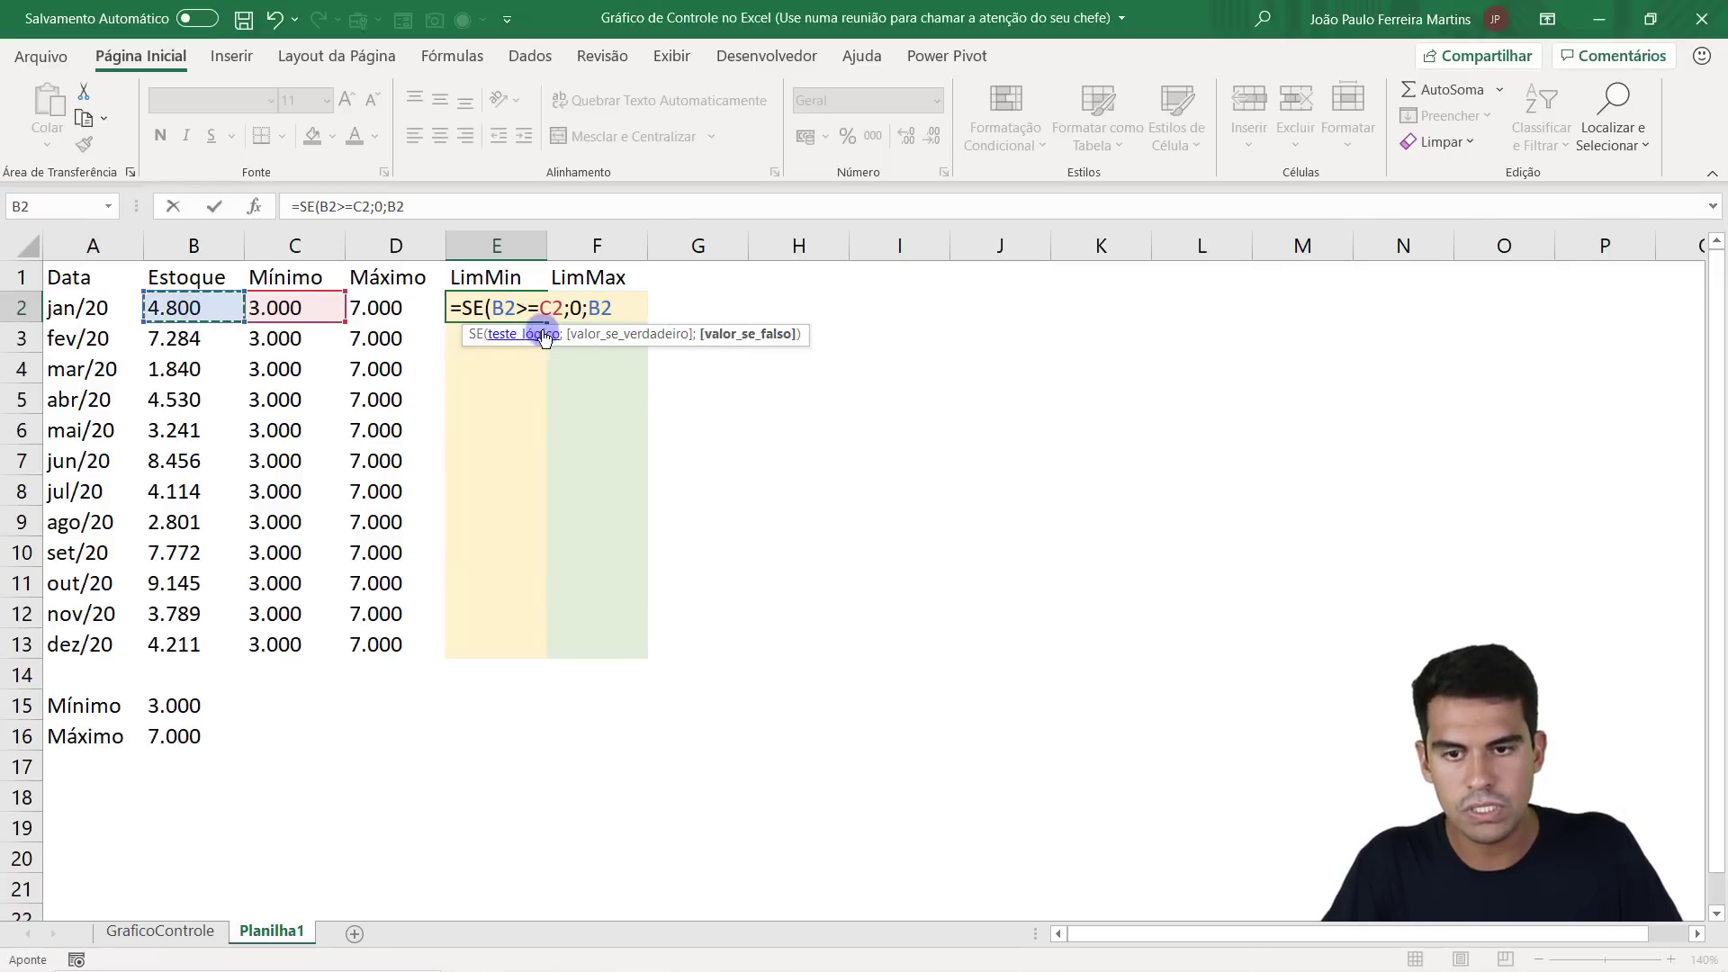
pyautogui.click(496, 306)
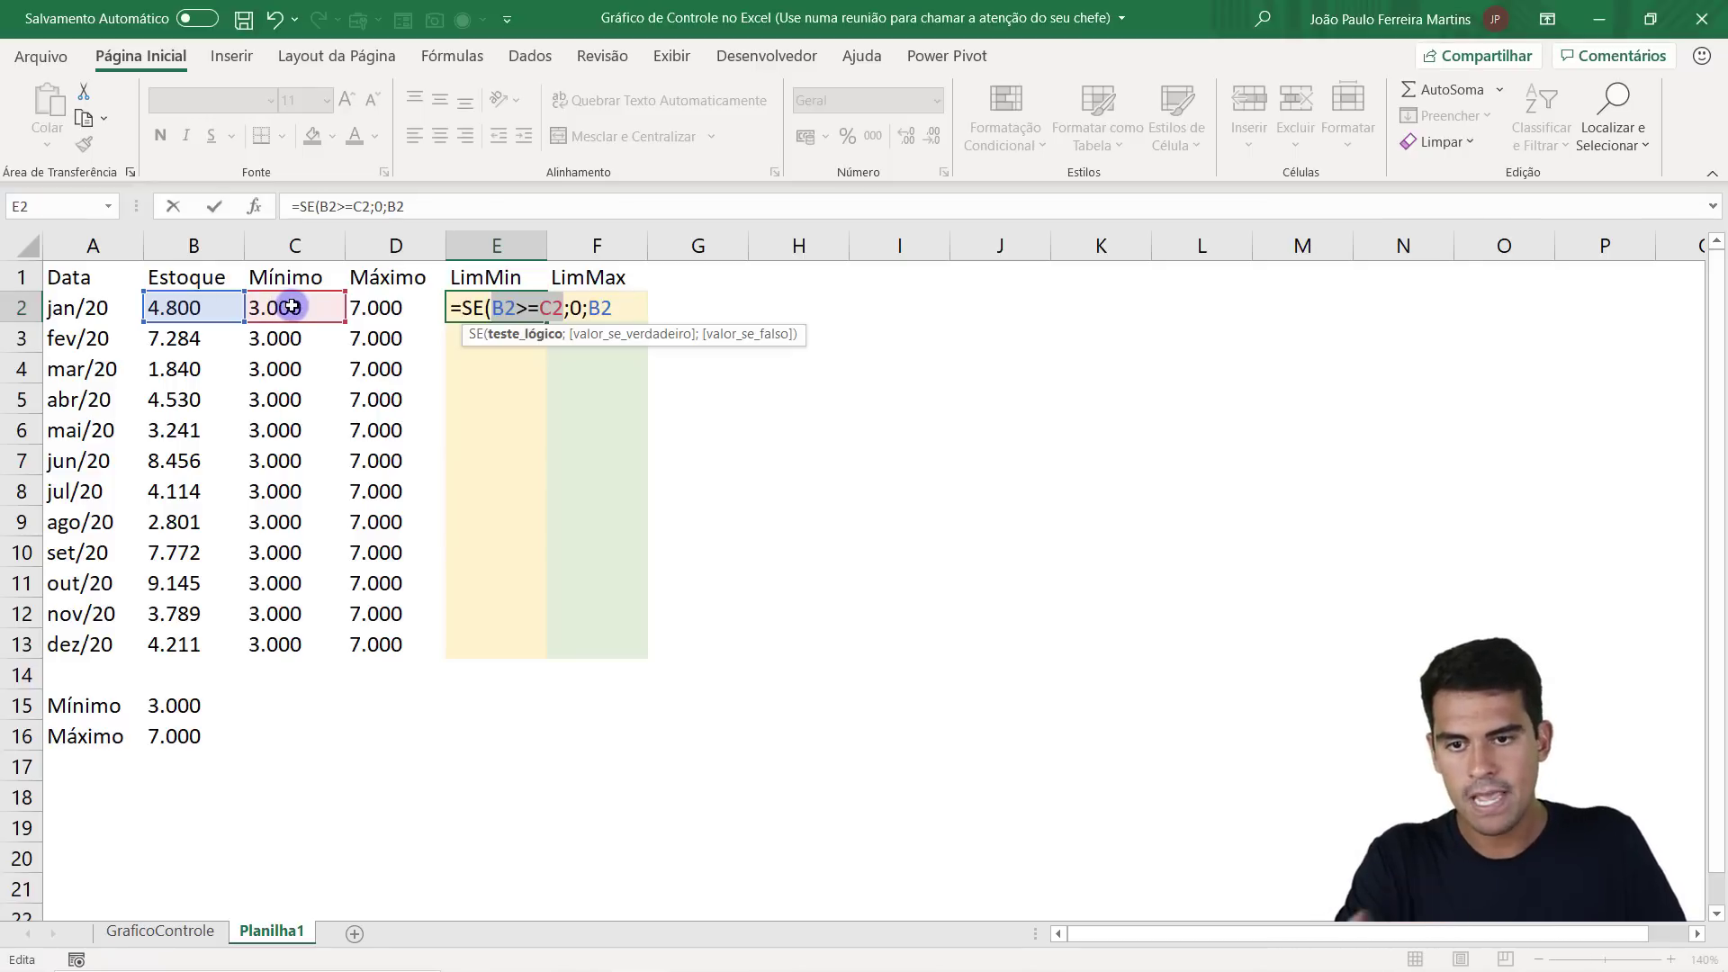
pyautogui.click(575, 308)
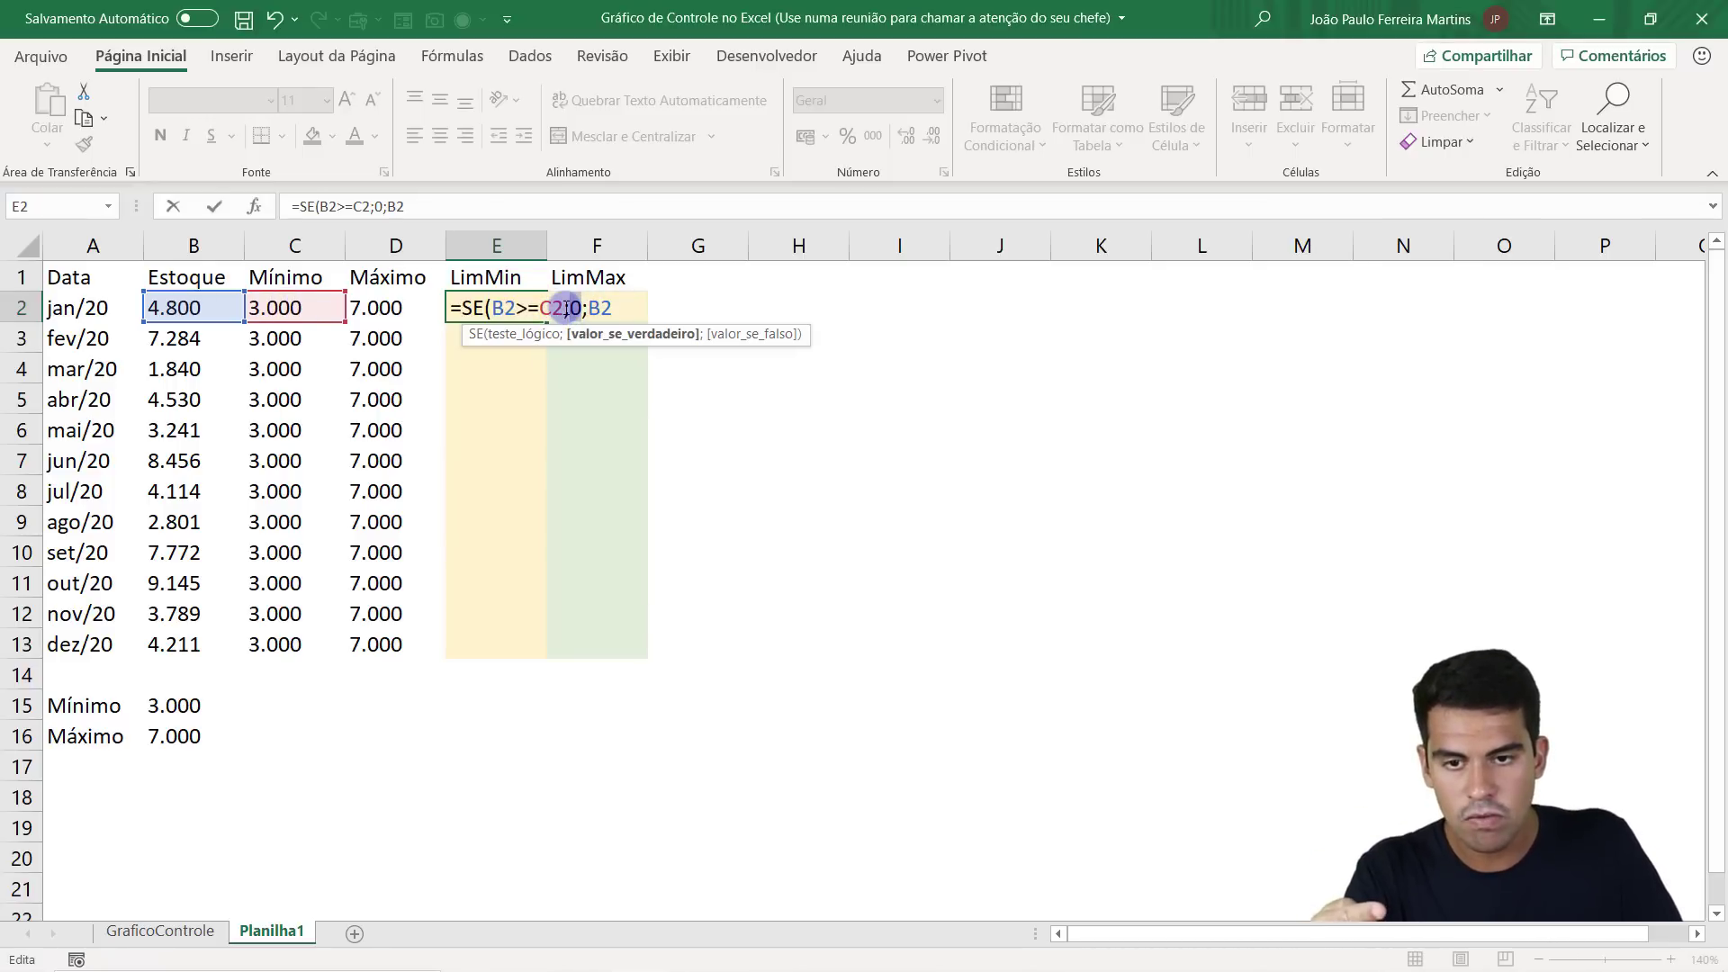
pyautogui.moveTo(565, 308); pyautogui.dragTo(493, 308)
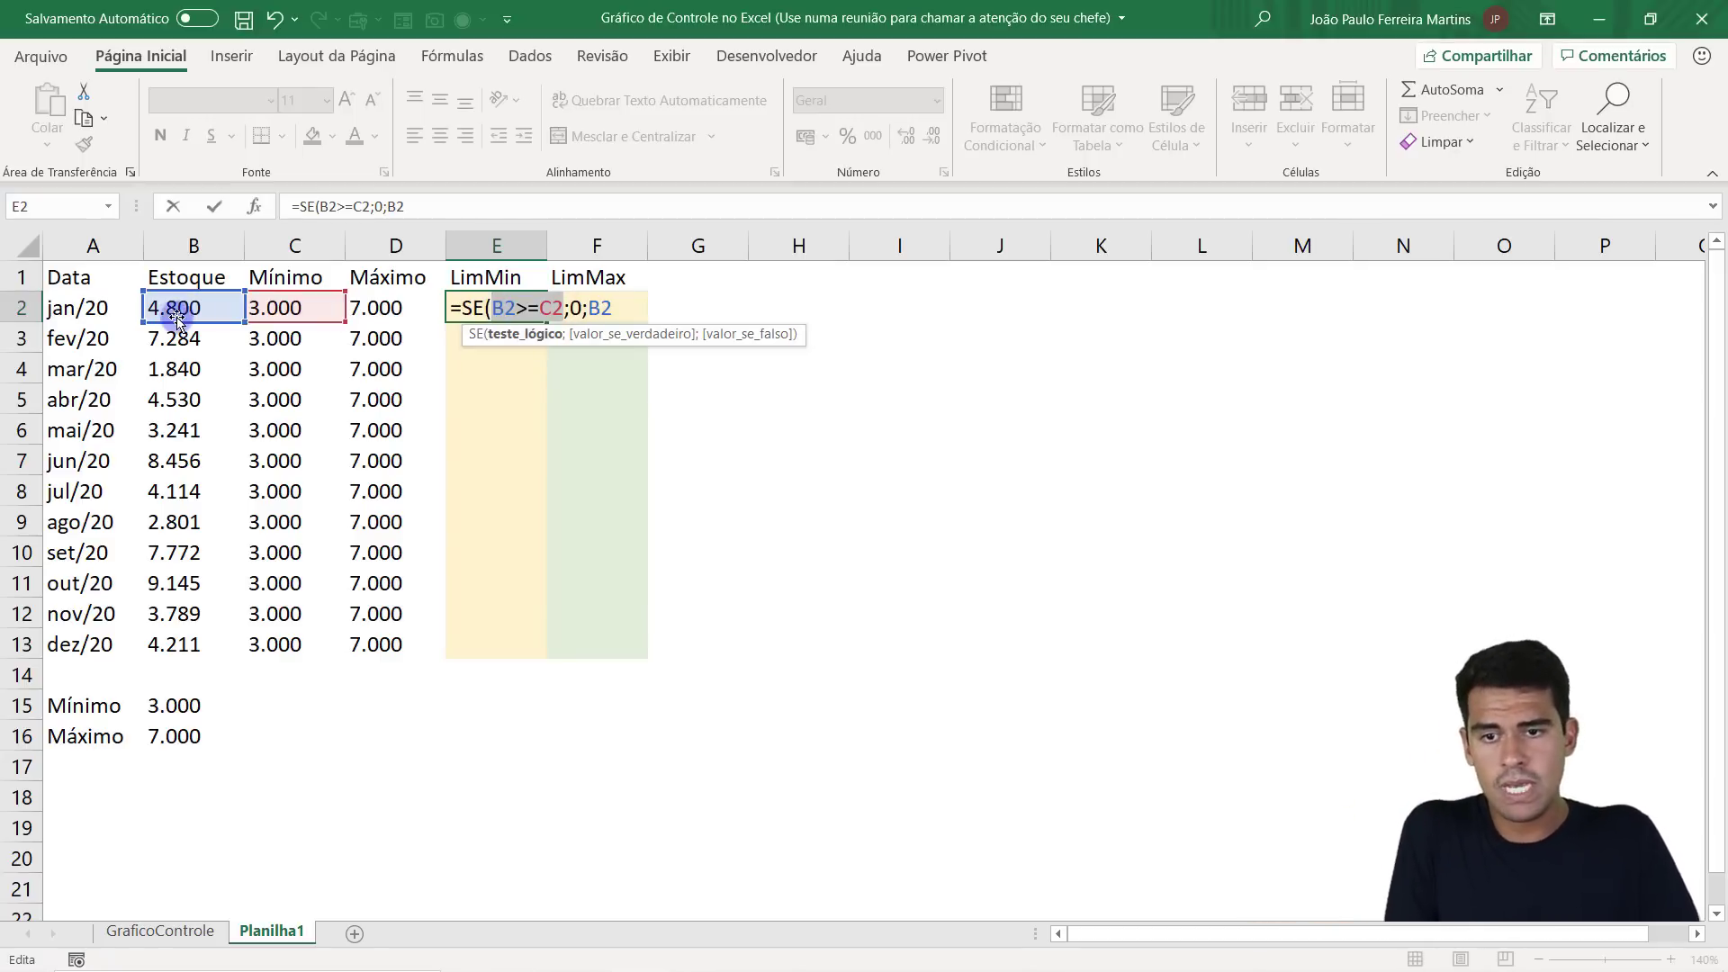
pyautogui.doubleClick(599, 308)
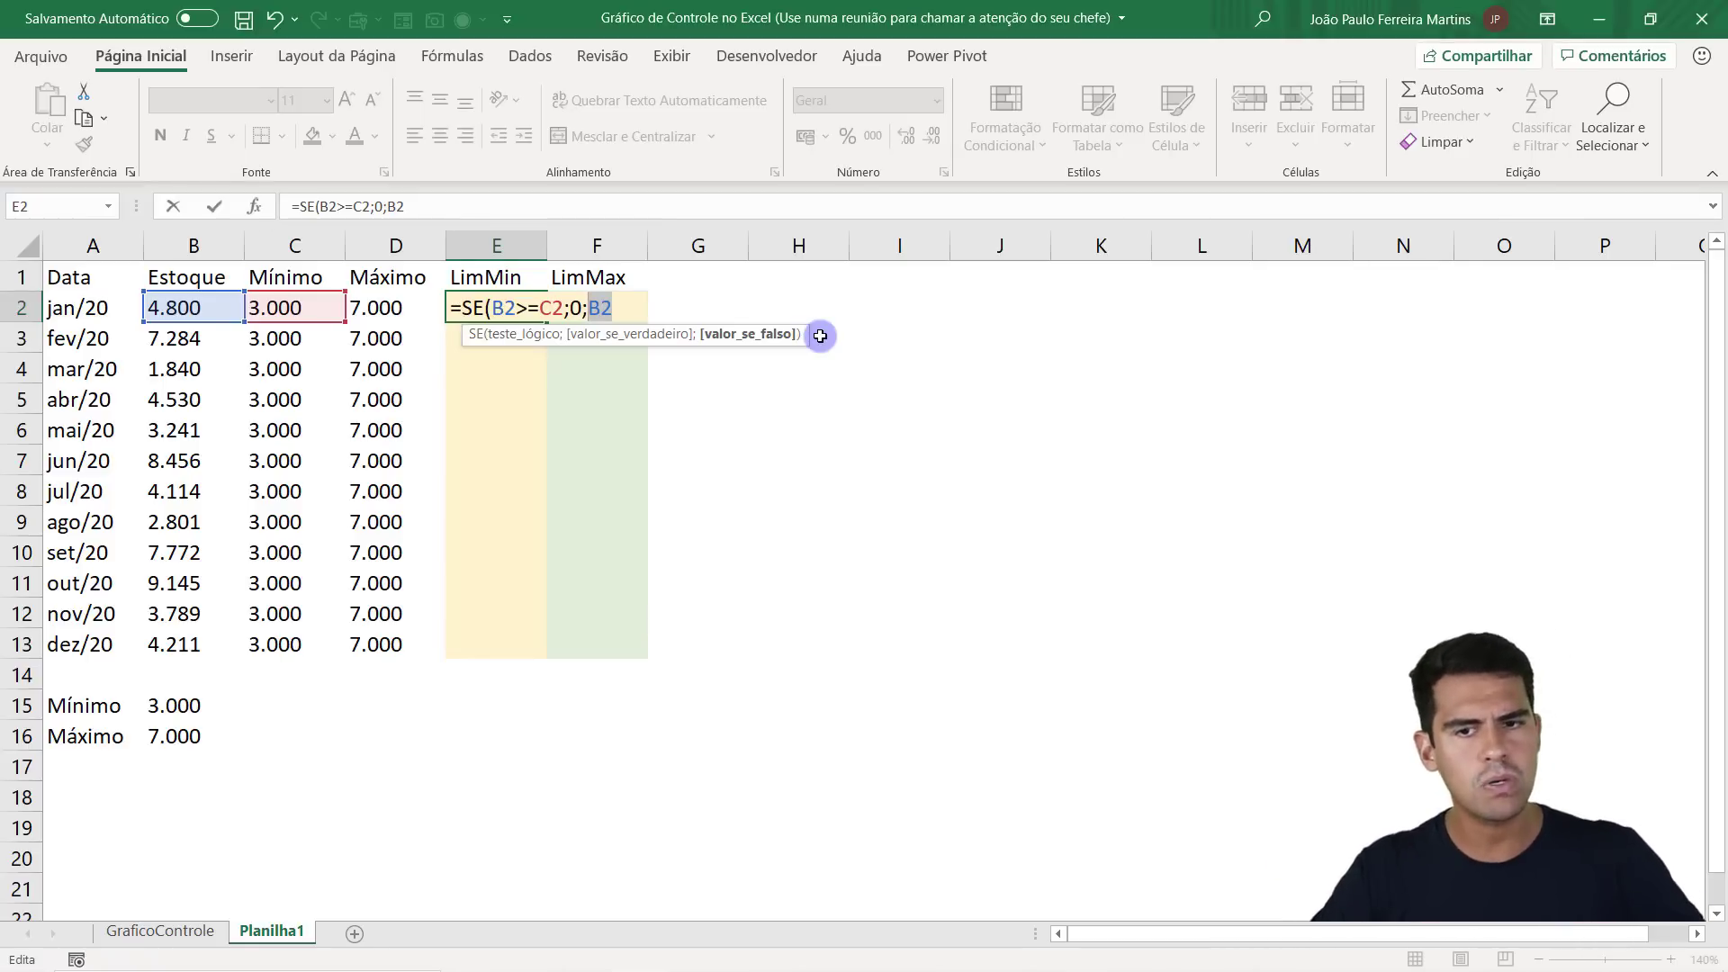
pyautogui.press('Return')
pyautogui.click(531, 308)
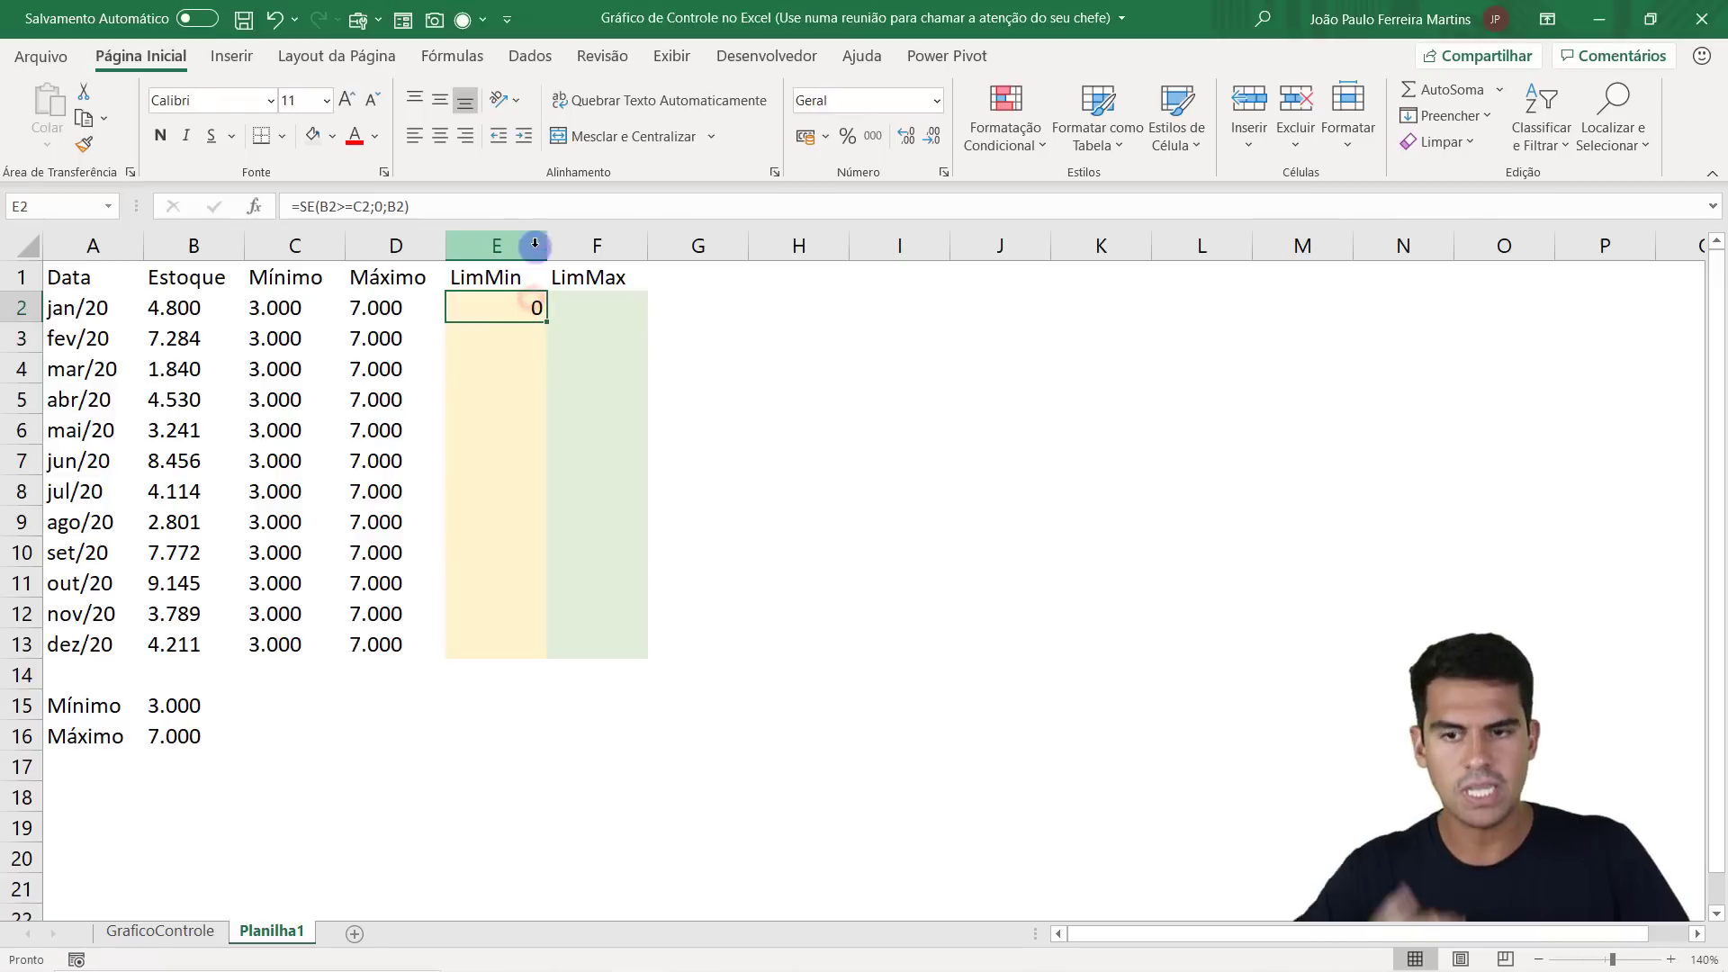
pyautogui.click(186, 318)
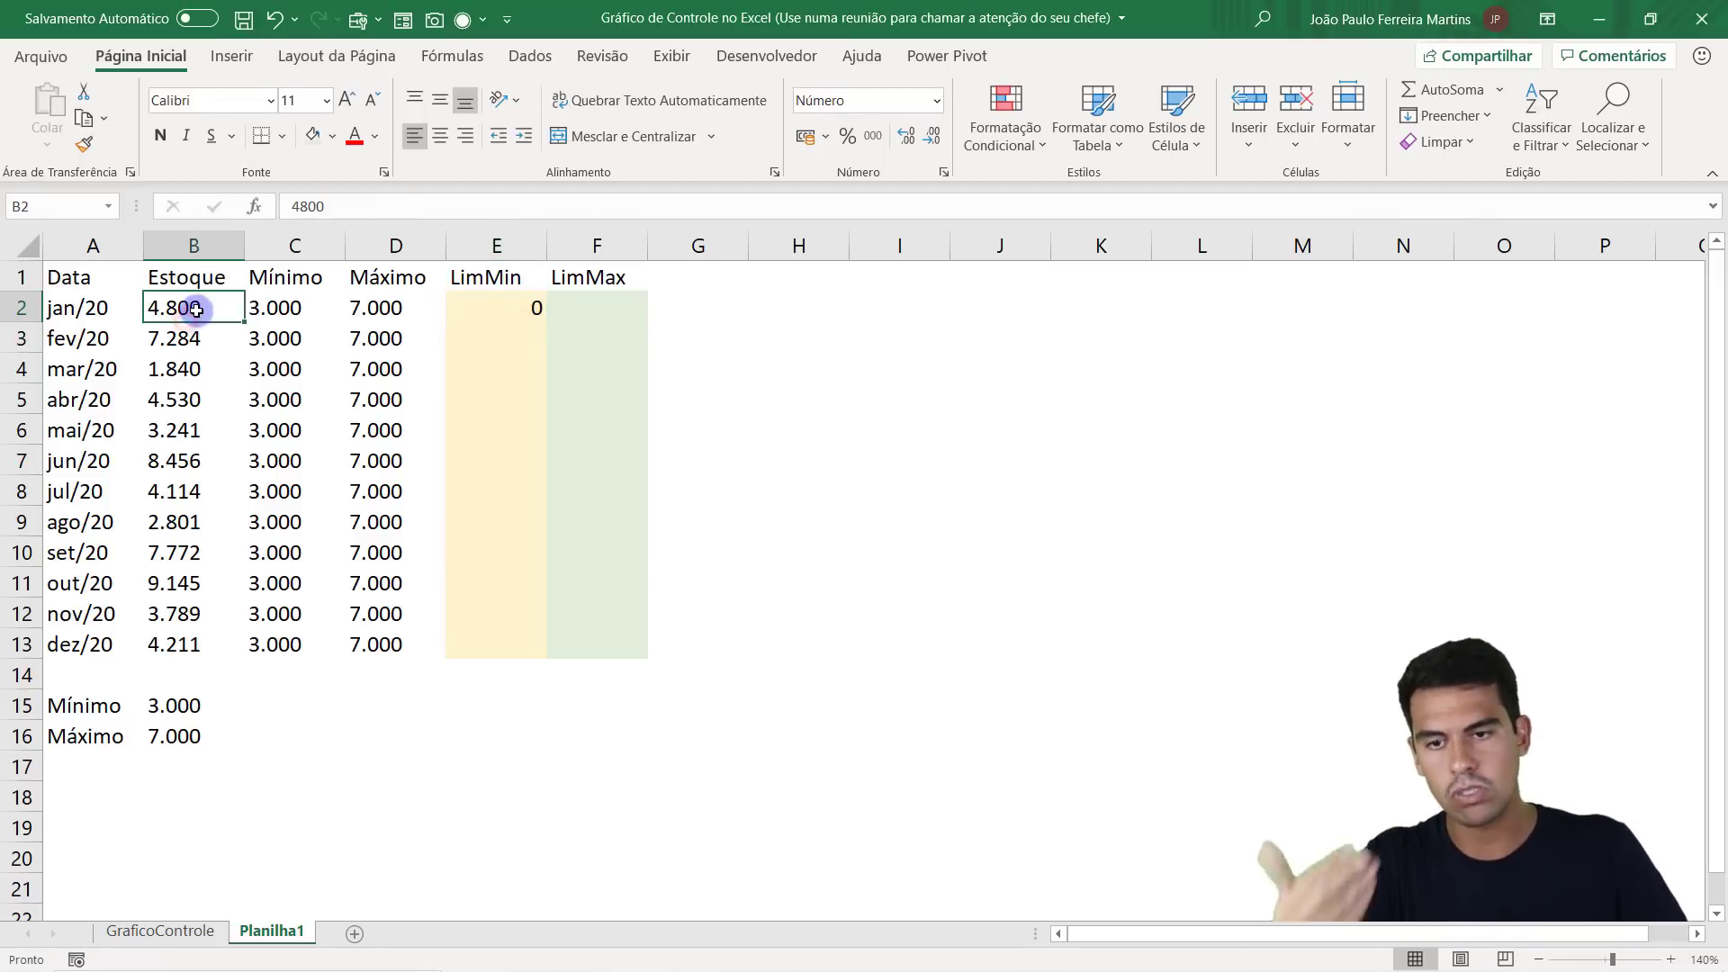
pyautogui.click(280, 315)
pyautogui.click(180, 309)
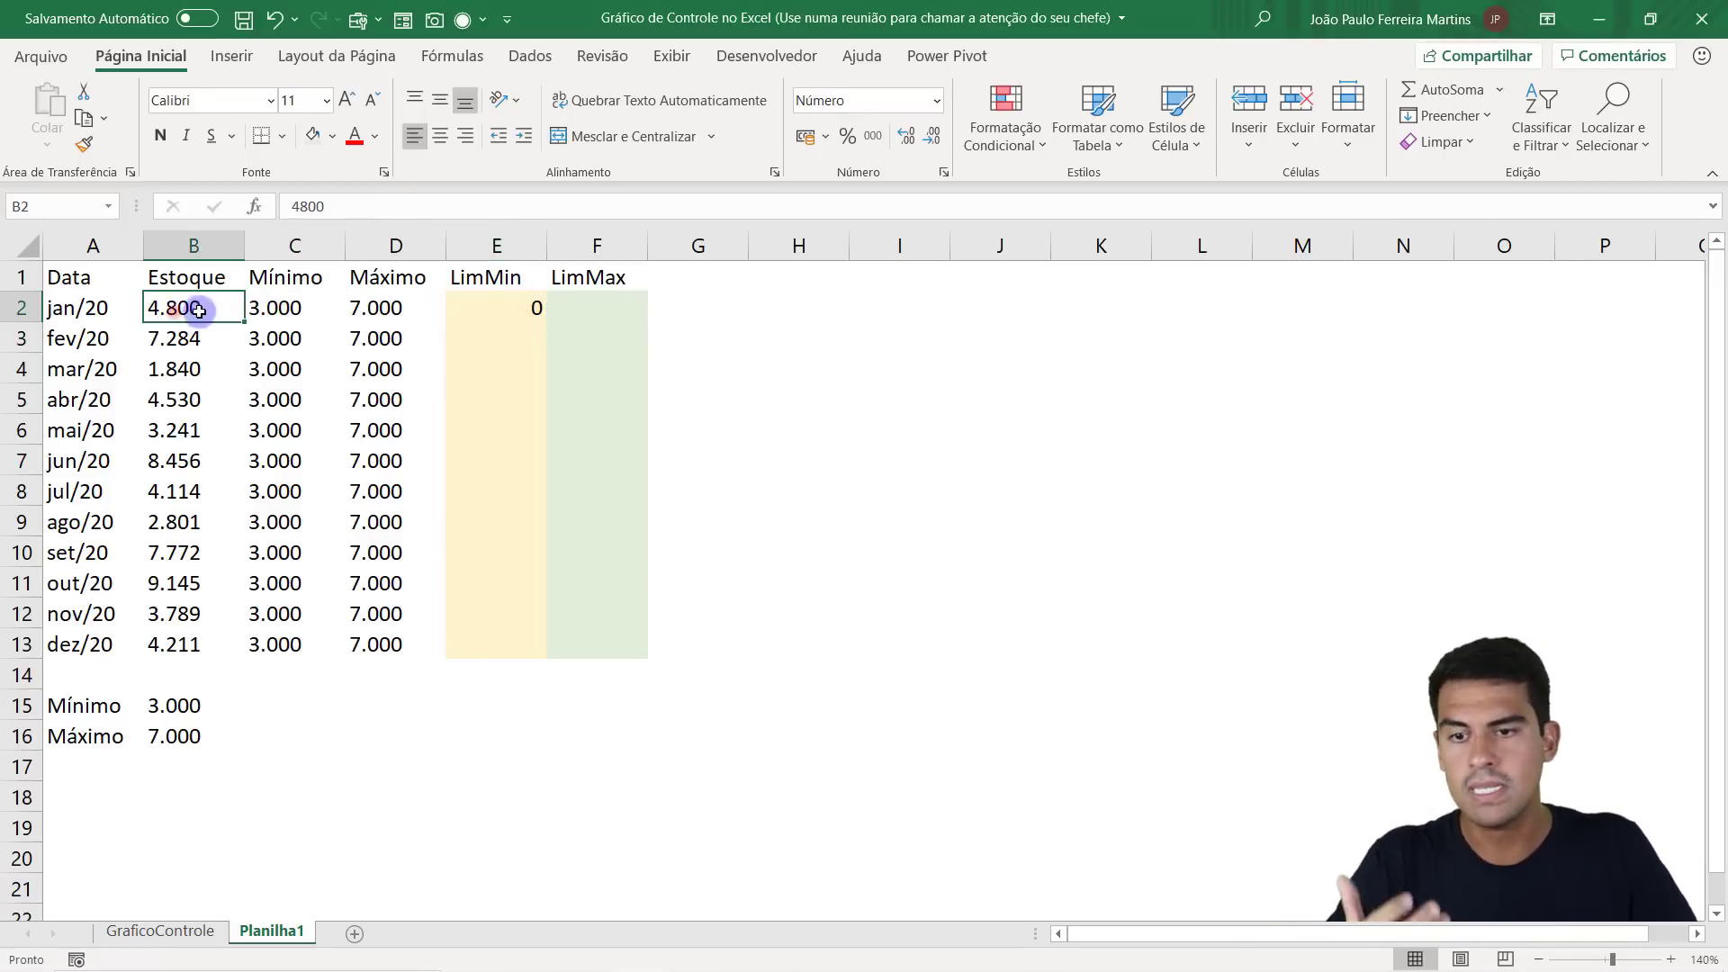
pyautogui.write('25')
pyautogui.press('Return')
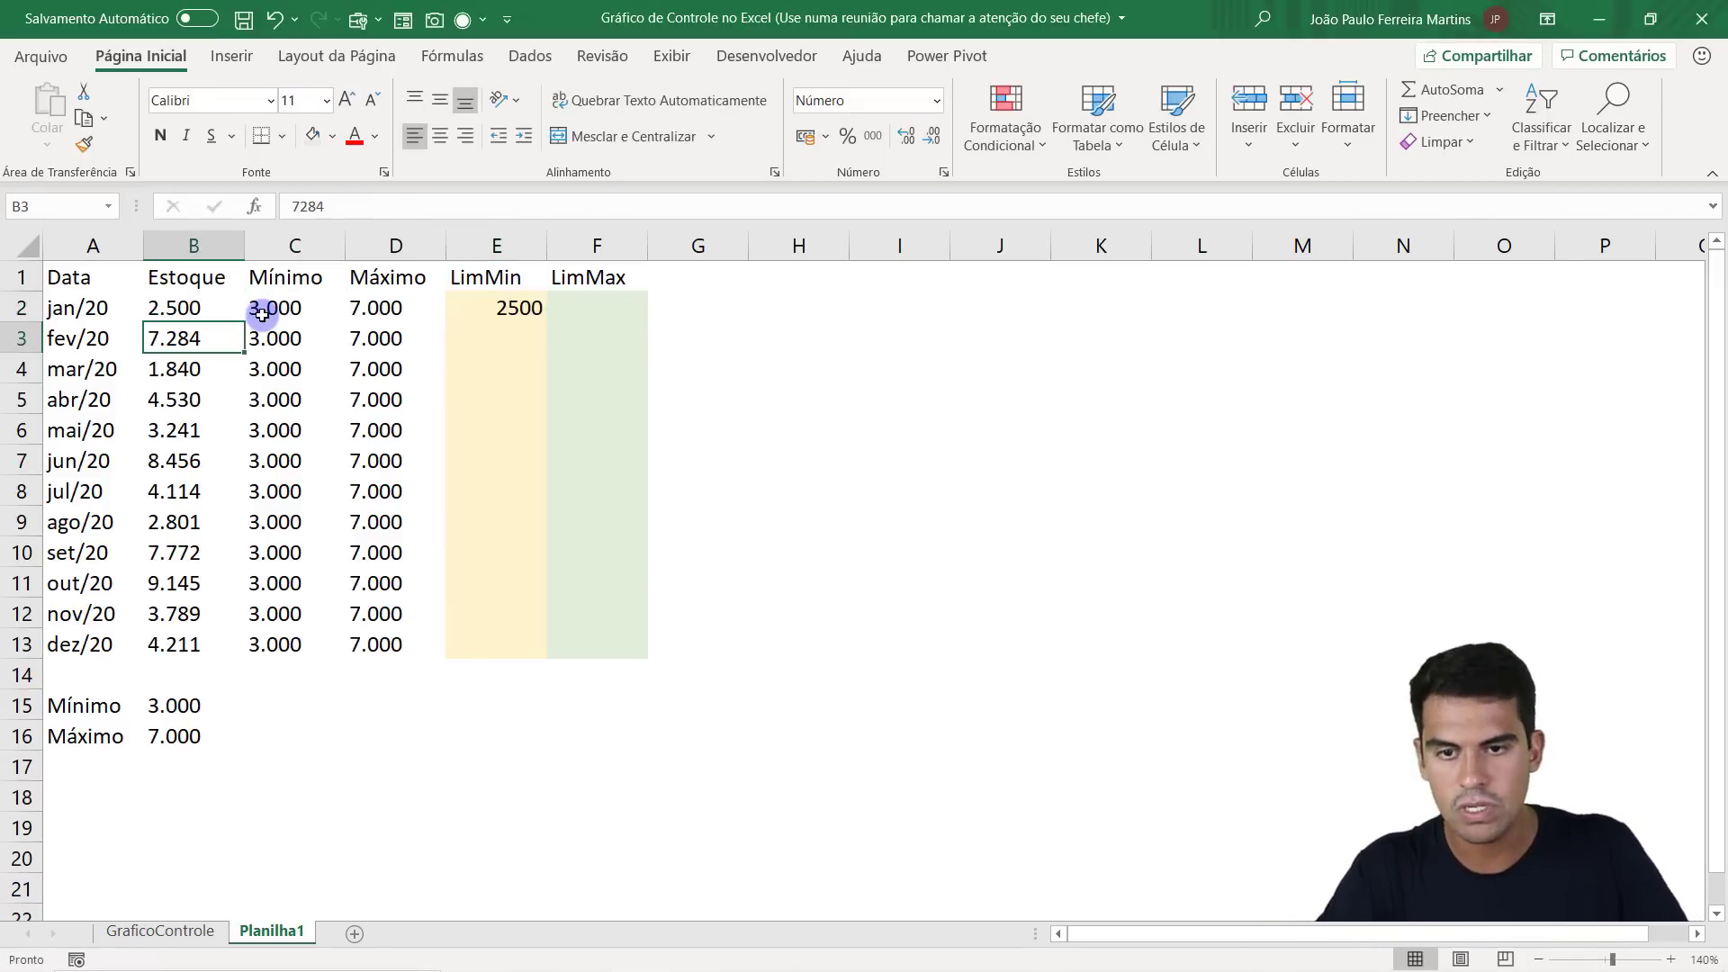
pyautogui.click(514, 306)
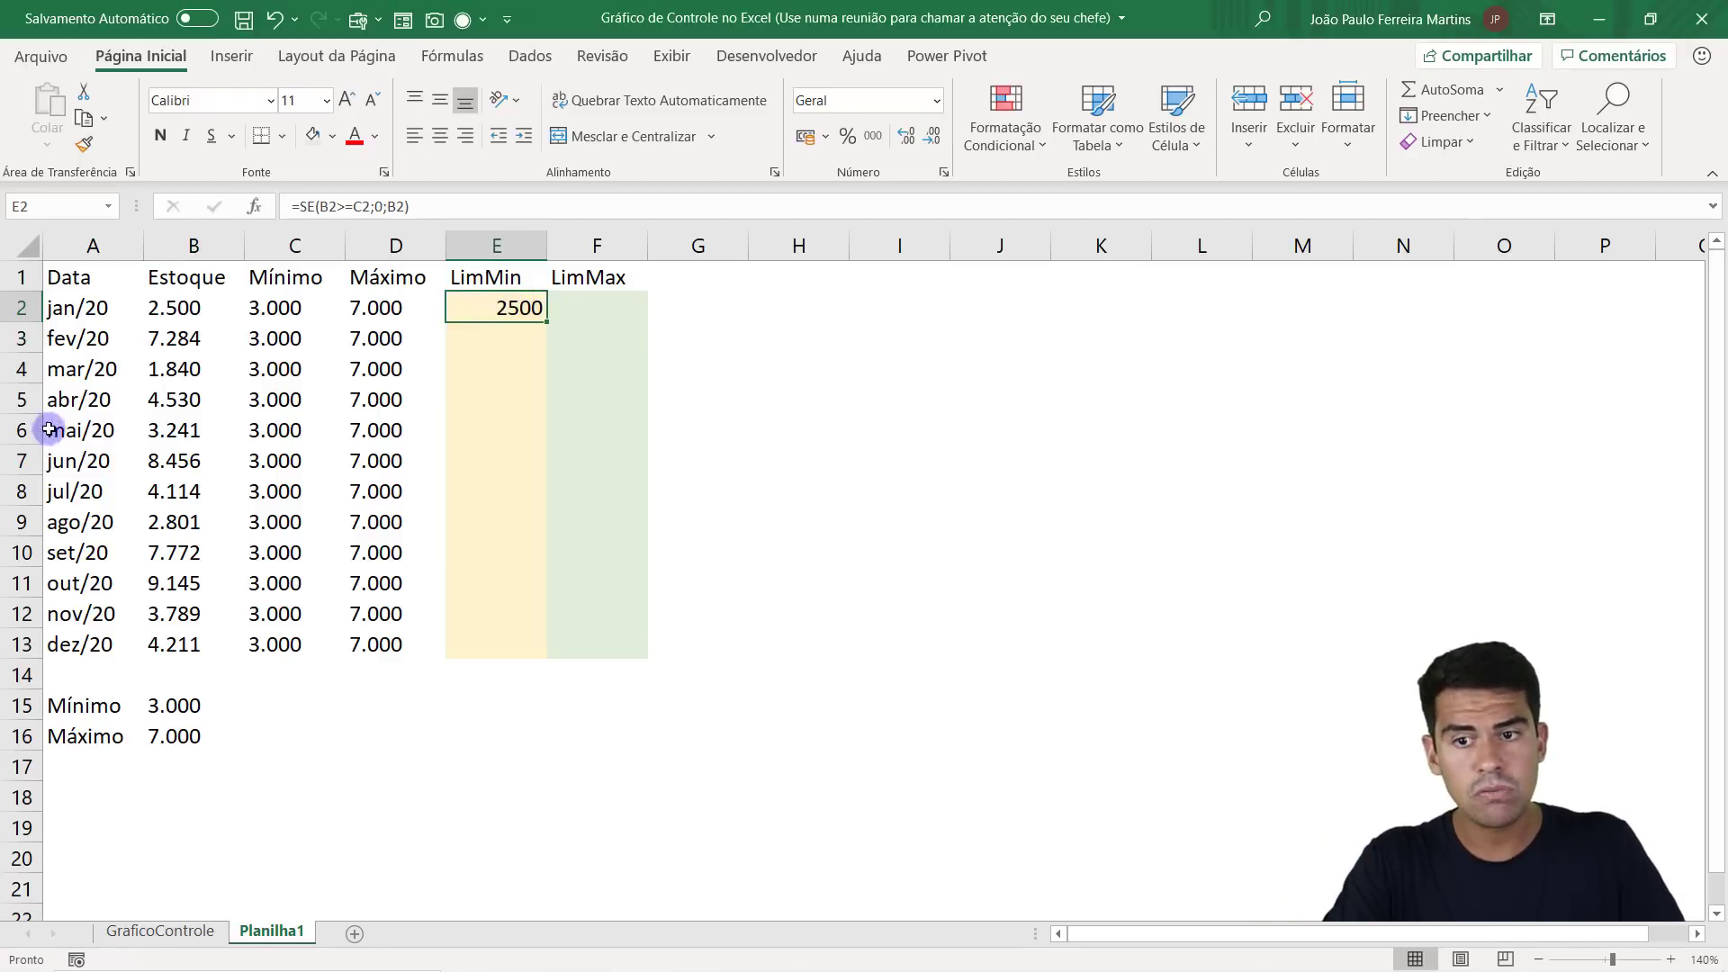
pyautogui.click(155, 307)
pyautogui.click(270, 308)
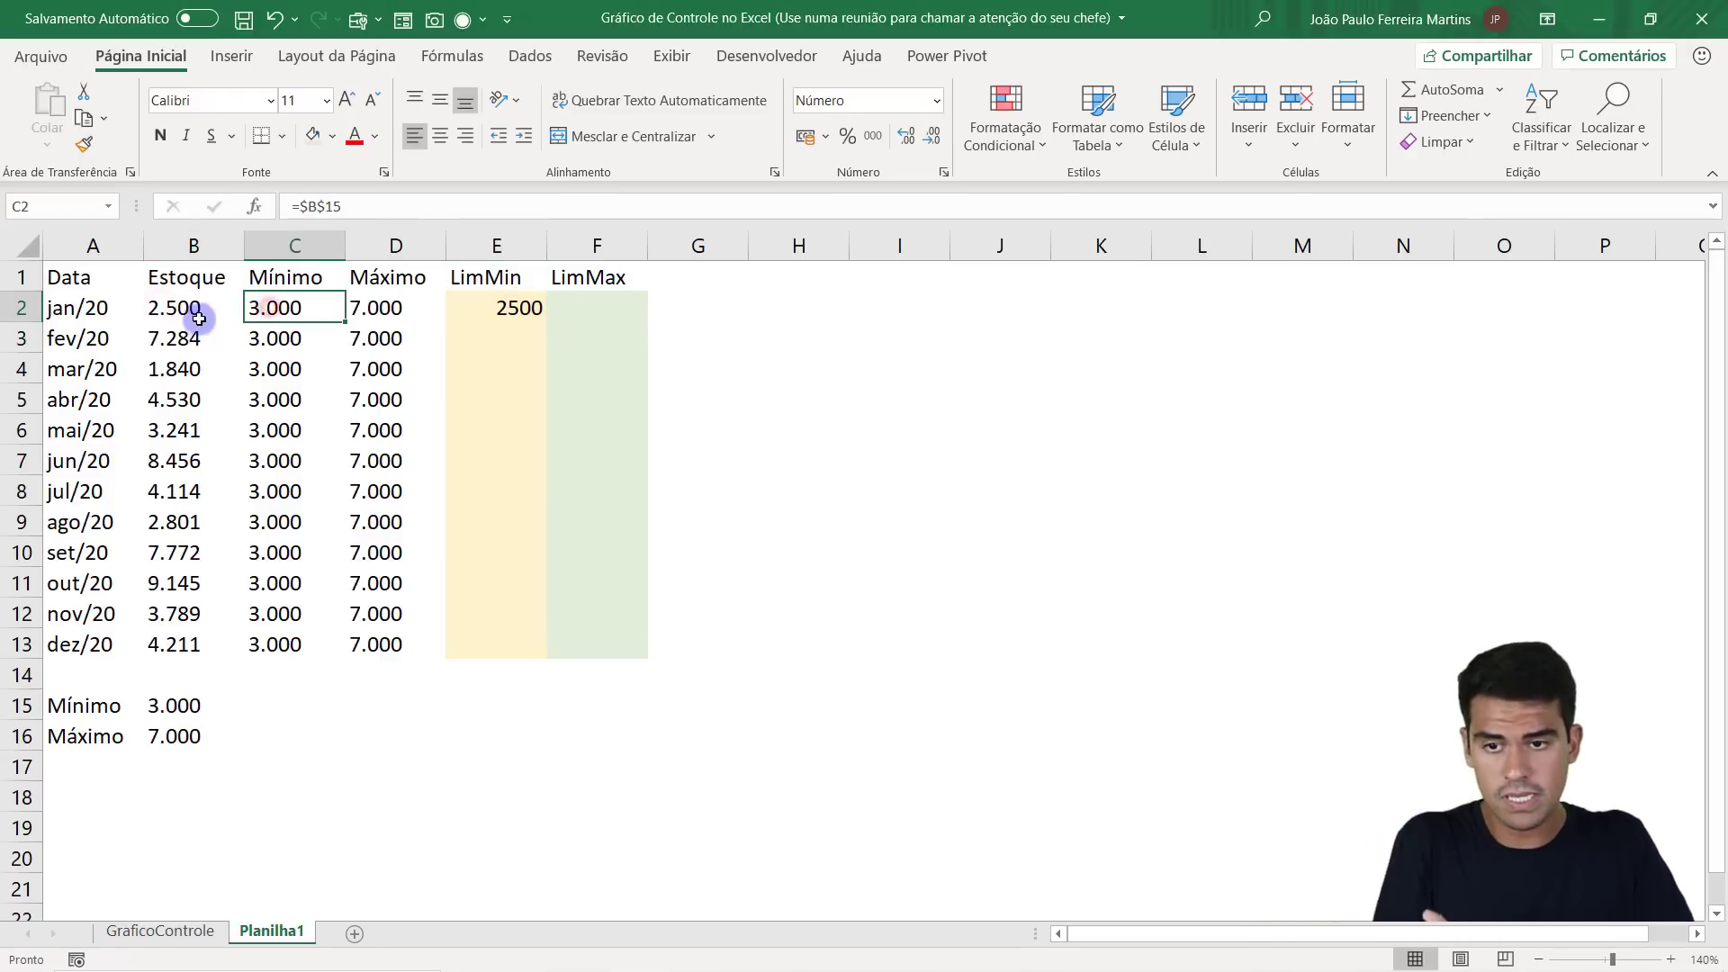
pyautogui.click(191, 308)
pyautogui.write('3001')
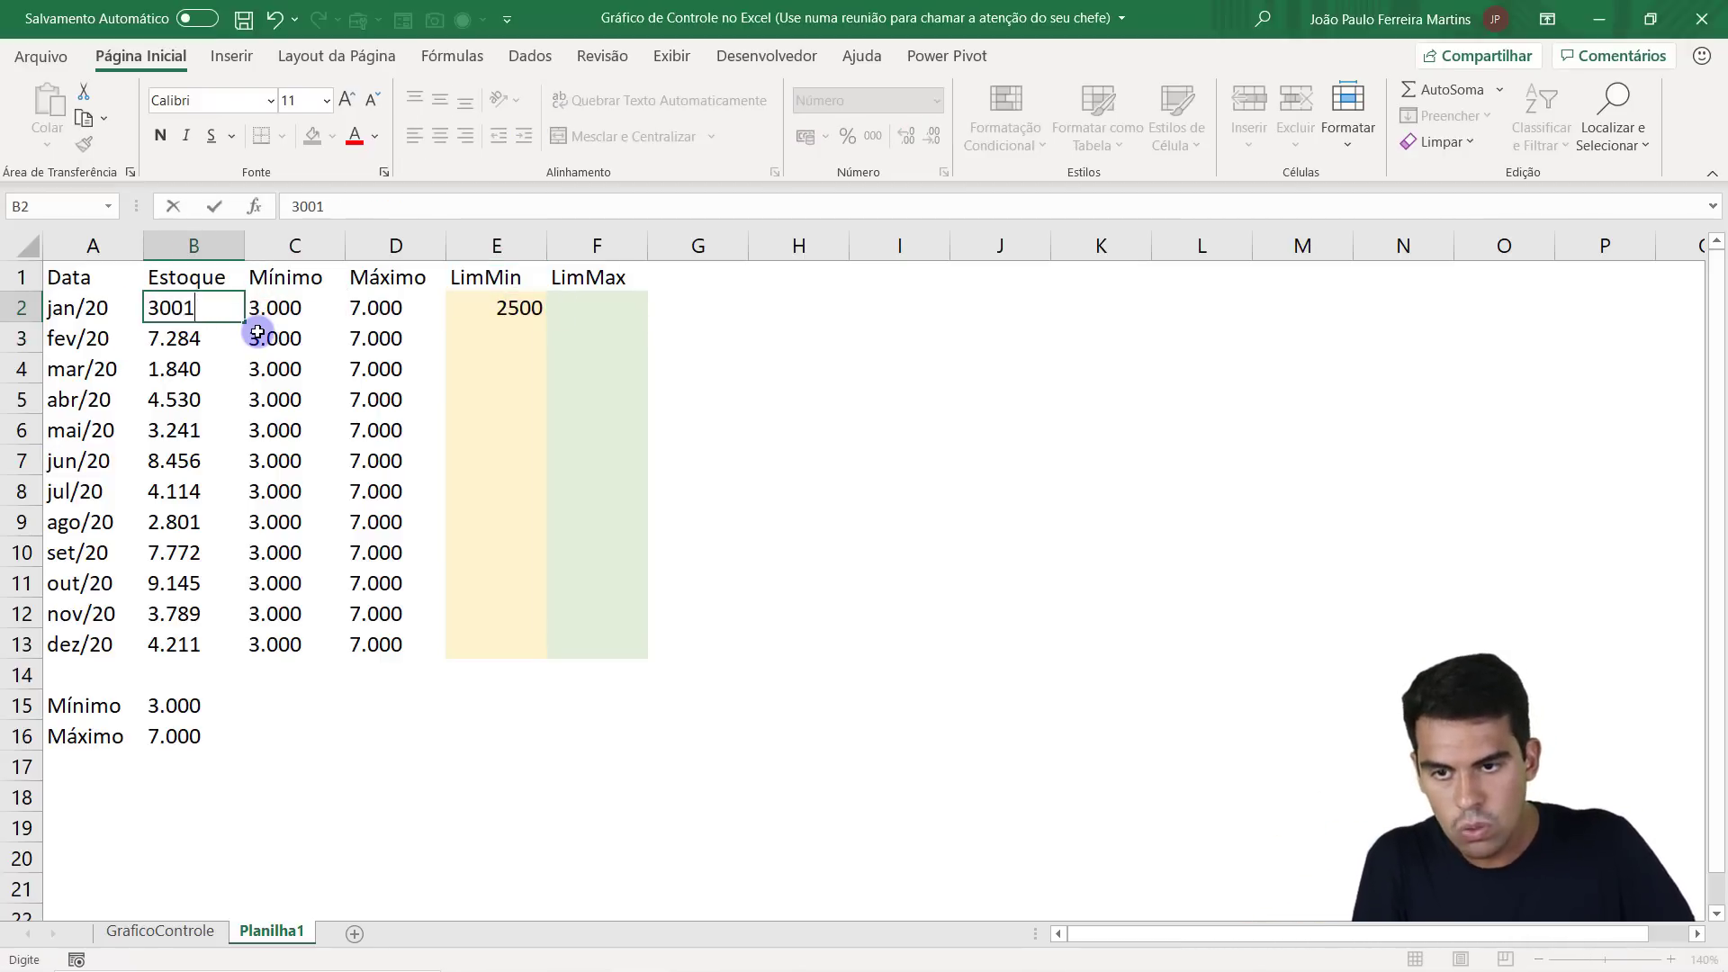
pyautogui.press('Return')
pyautogui.click(471, 306)
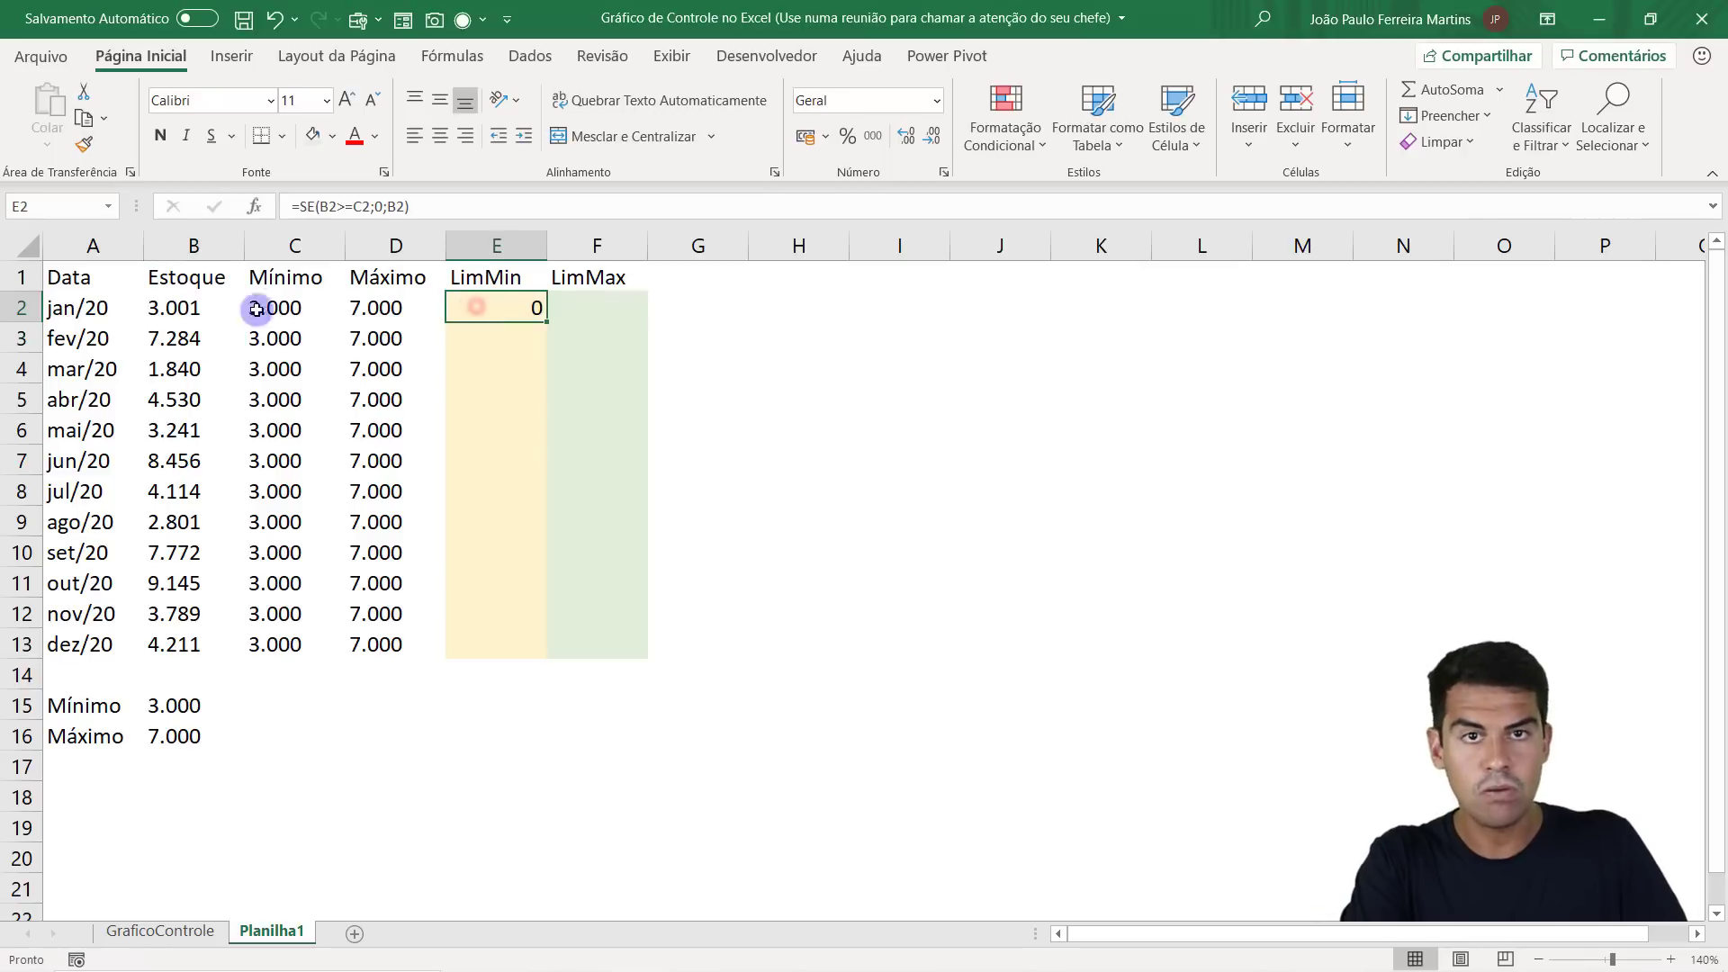
pyautogui.click(209, 306)
pyautogui.click(286, 310)
pyautogui.click(195, 307)
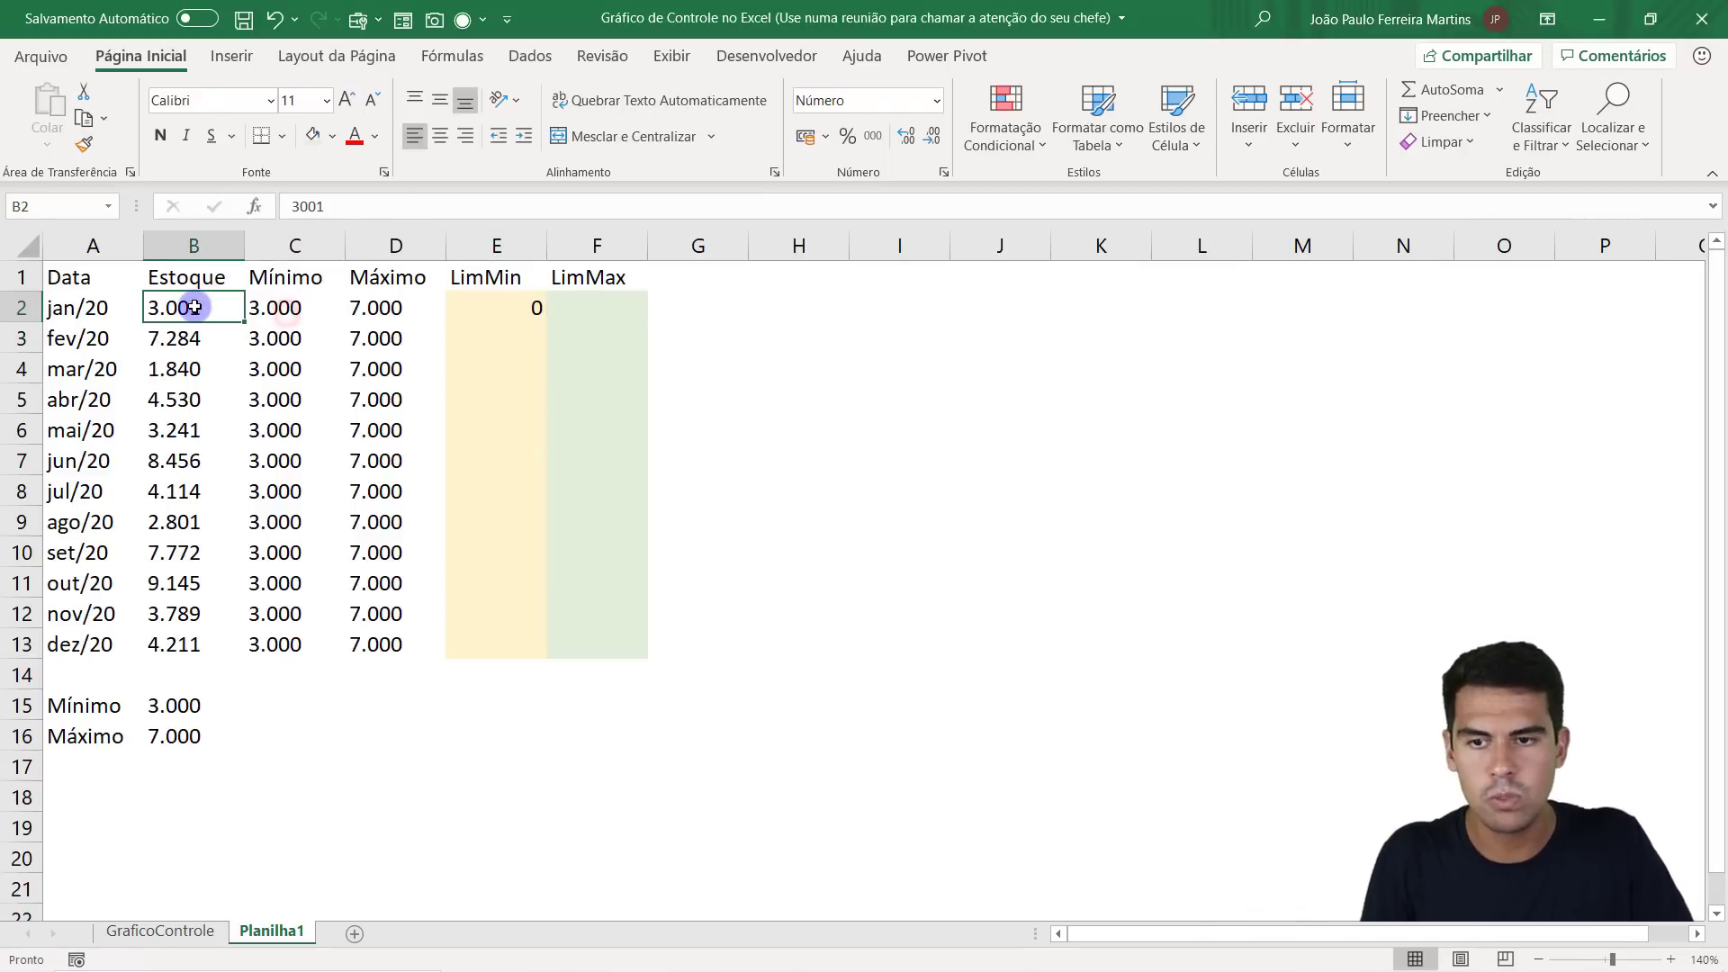
pyautogui.write('2999')
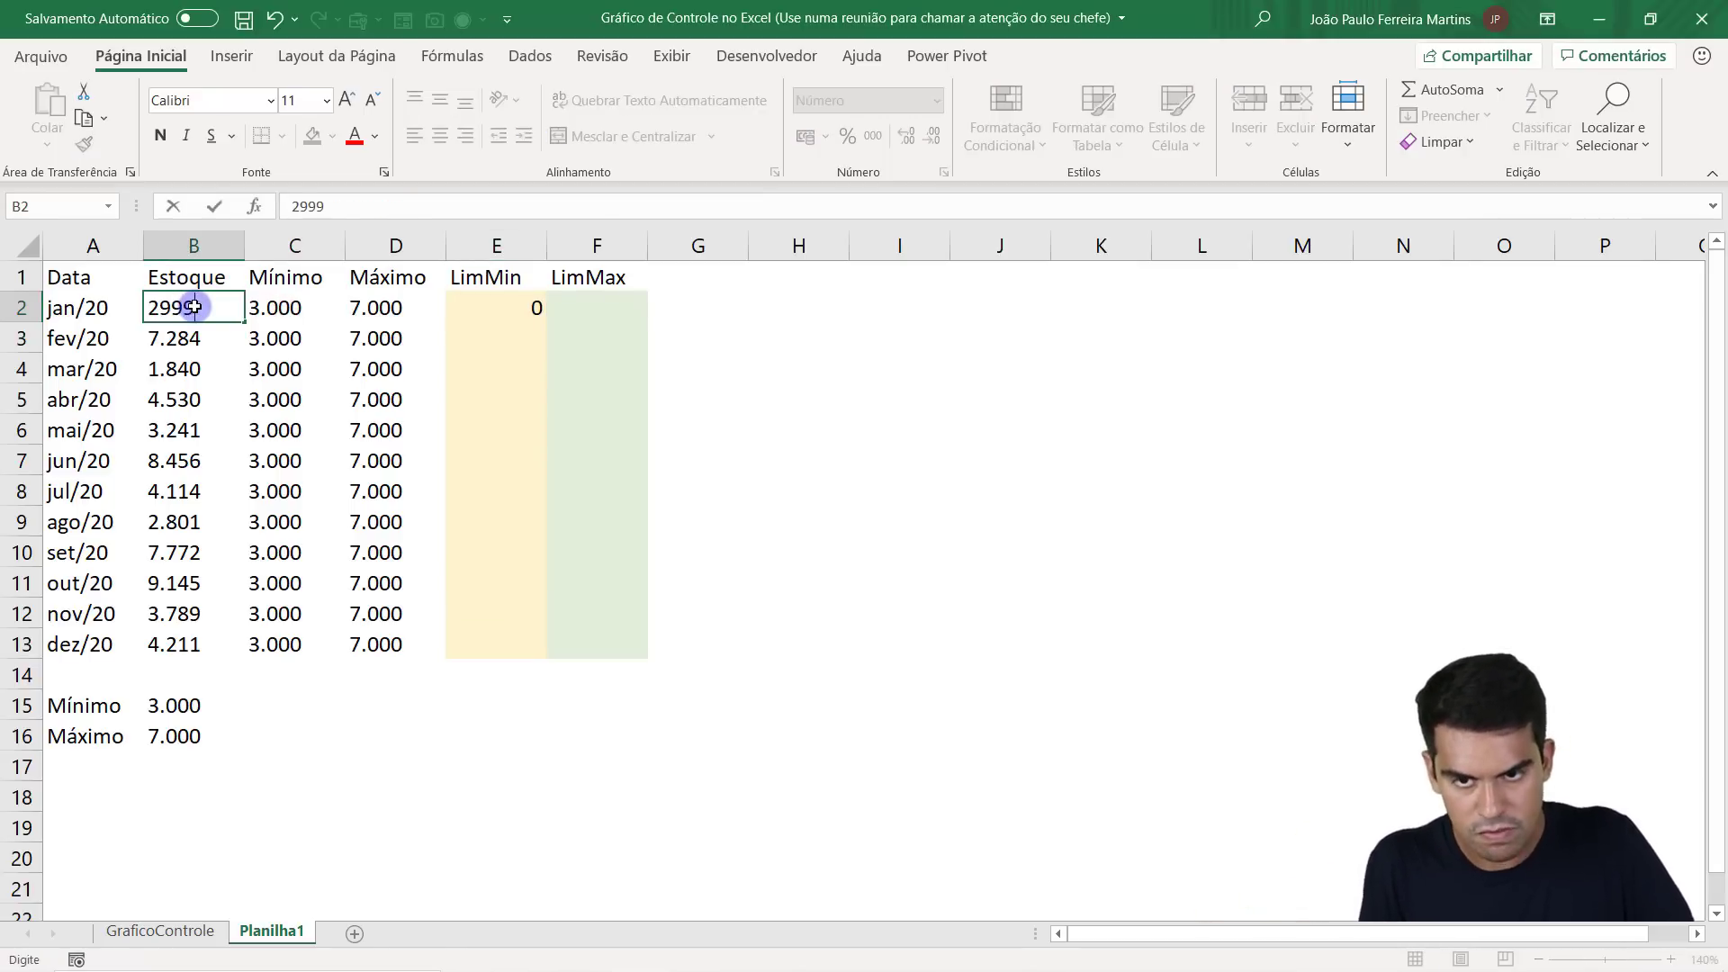
pyautogui.press('Return')
pyautogui.click(473, 305)
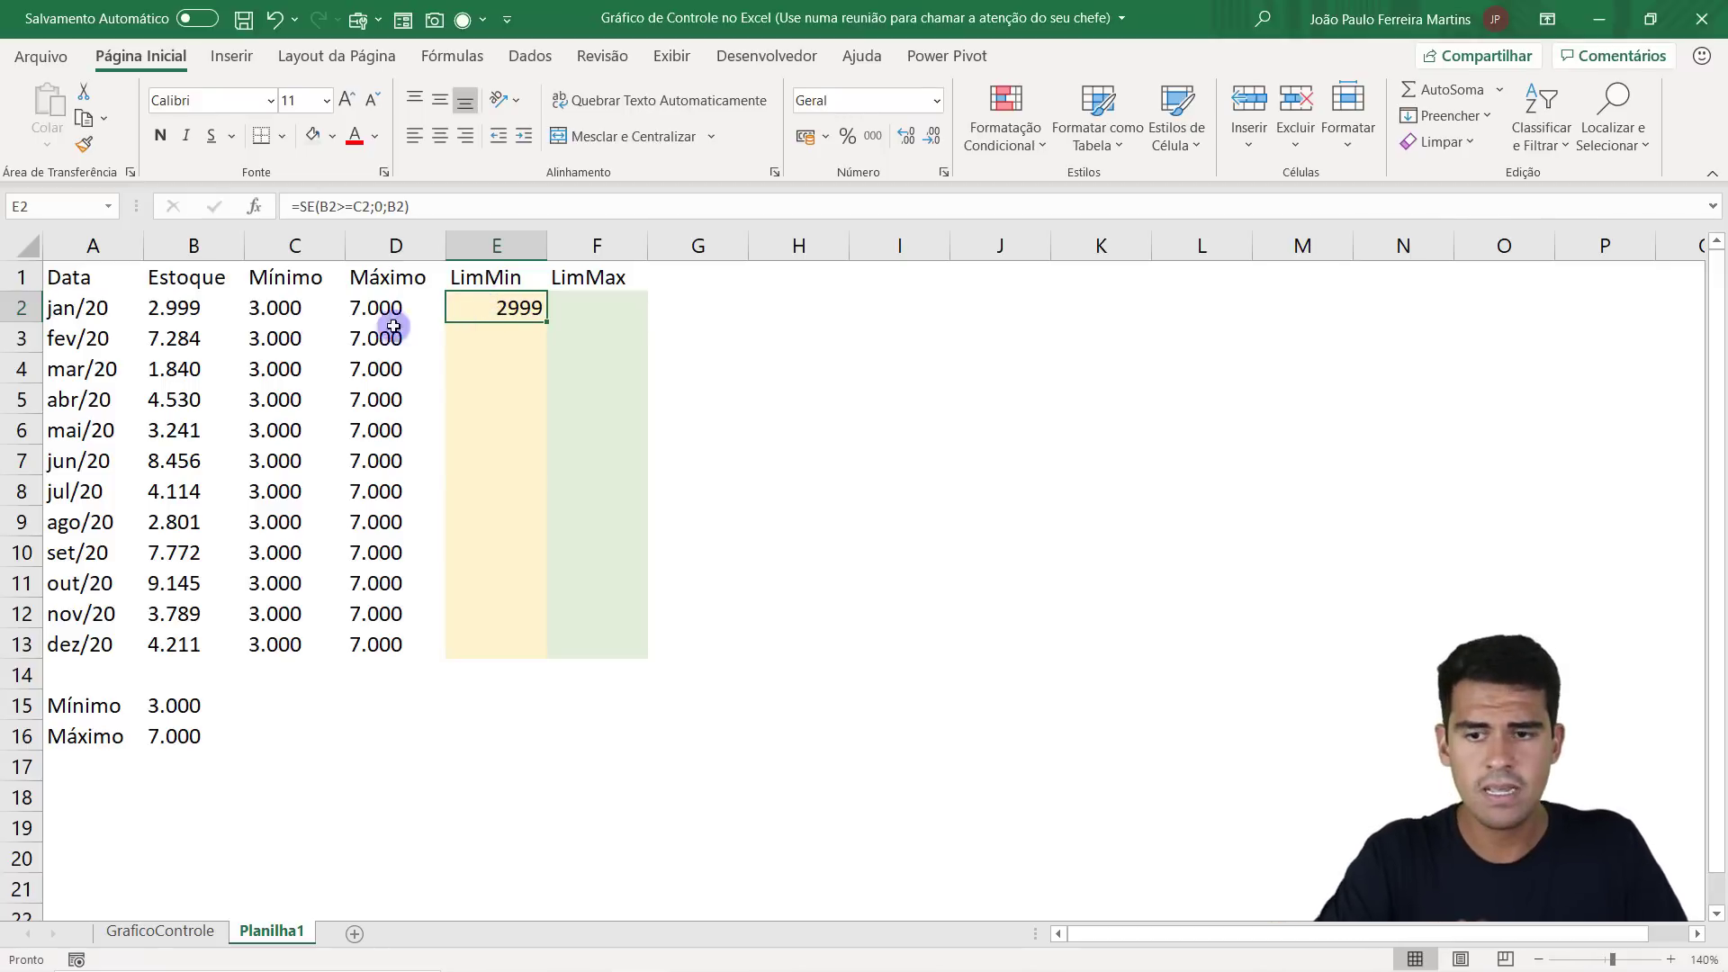
pyautogui.click(186, 308)
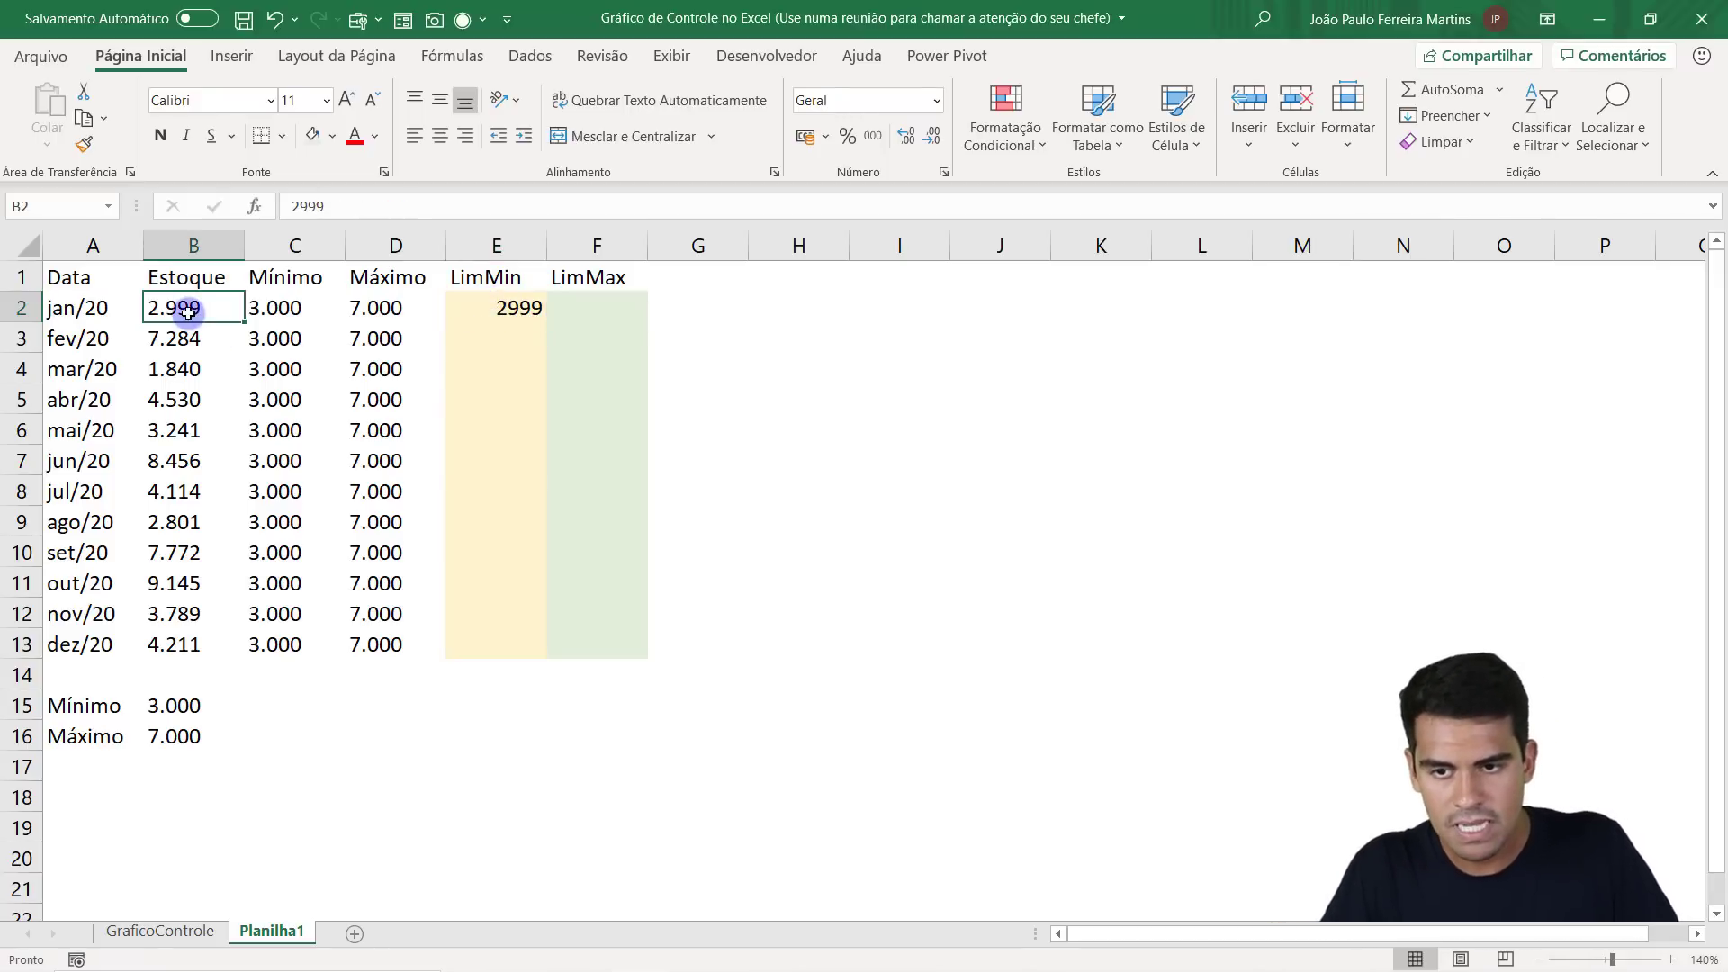
pyautogui.click(160, 931)
pyautogui.press('F2')
pyautogui.click(201, 310)
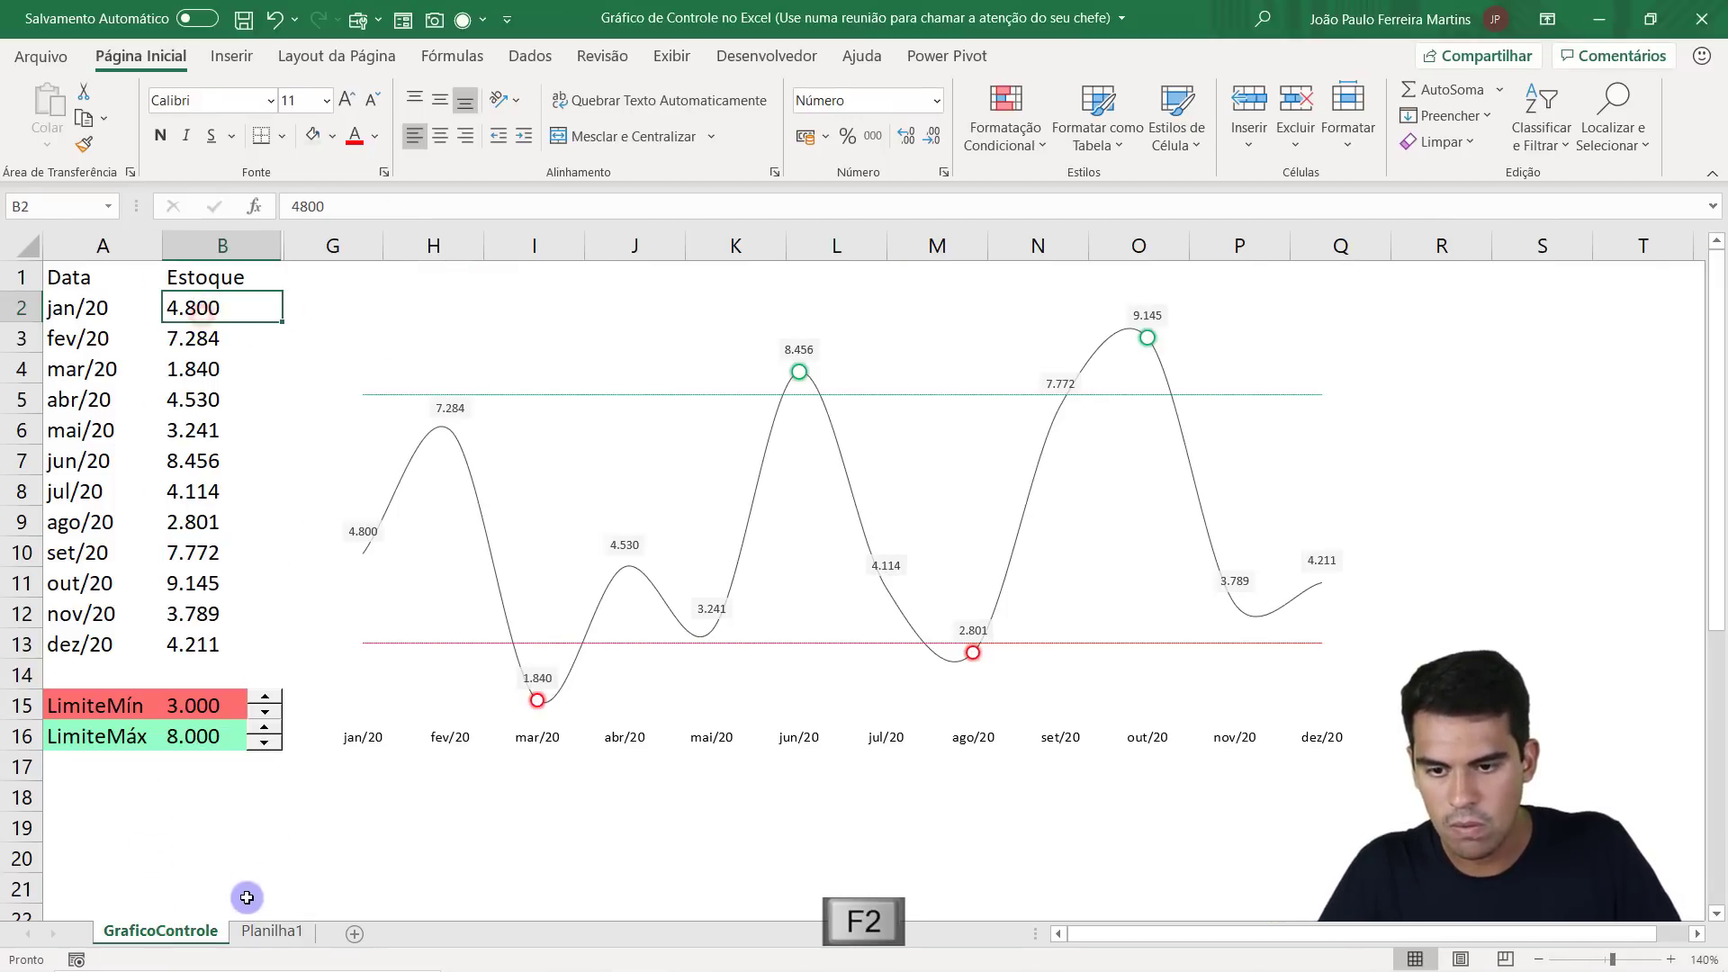
pyautogui.click(263, 932)
pyautogui.click(180, 309)
pyautogui.write('4.8')
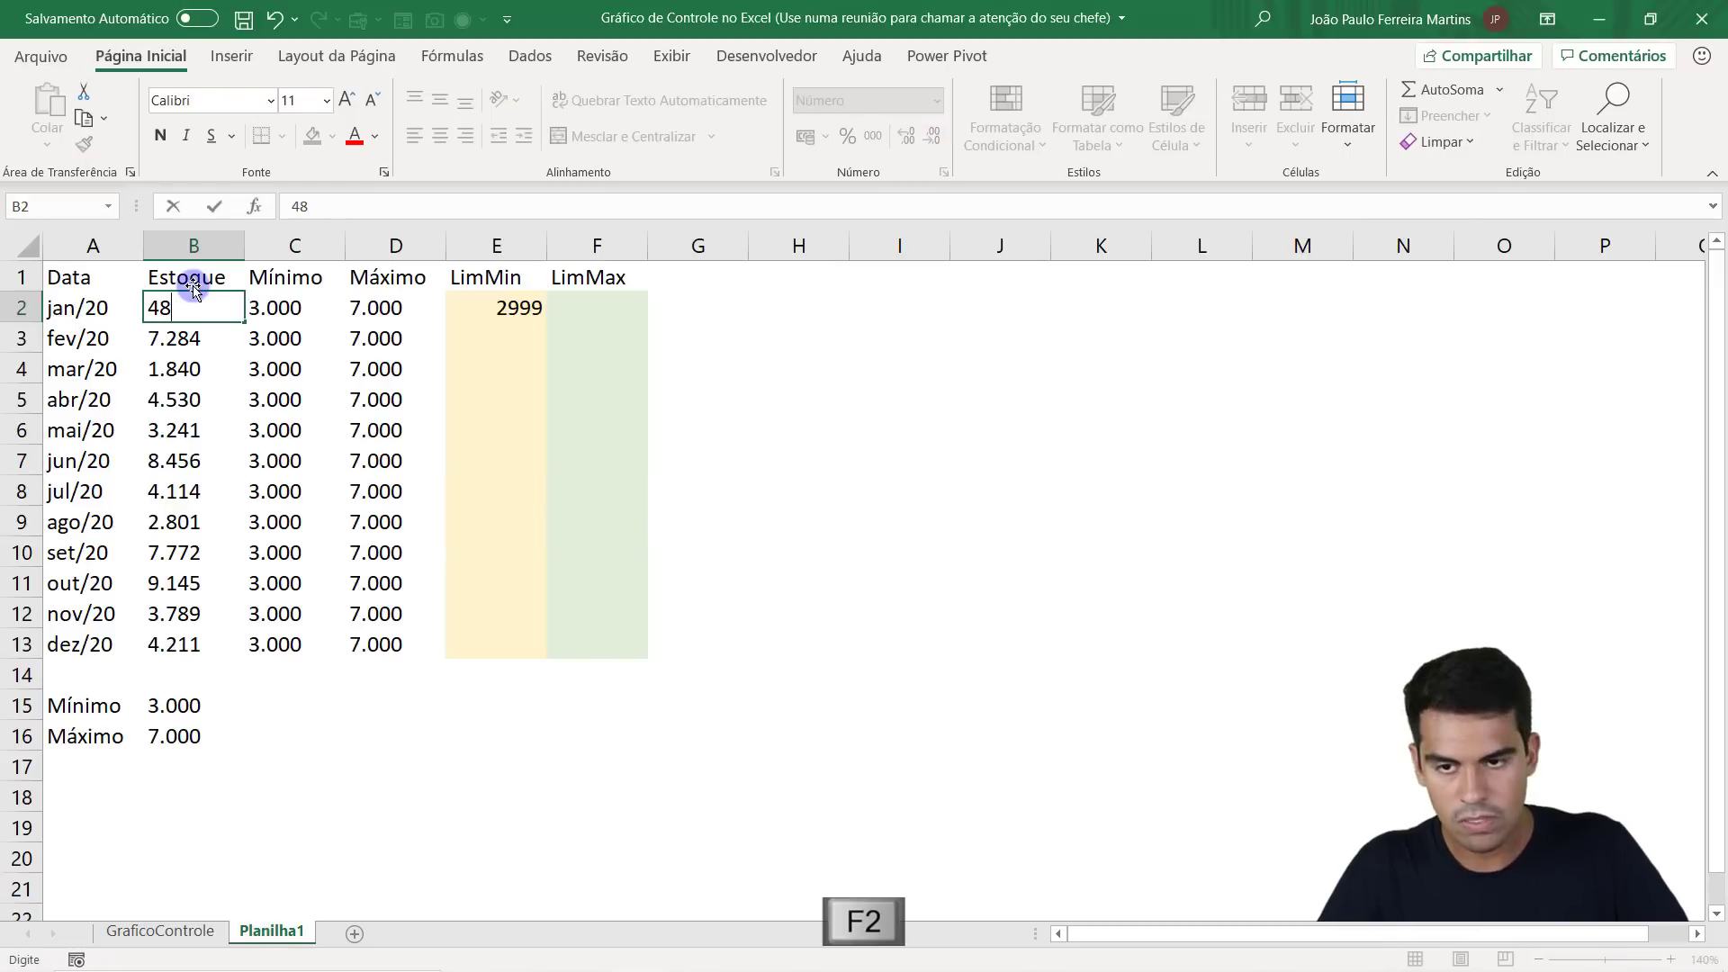
pyautogui.write('00')
pyautogui.press('Return')
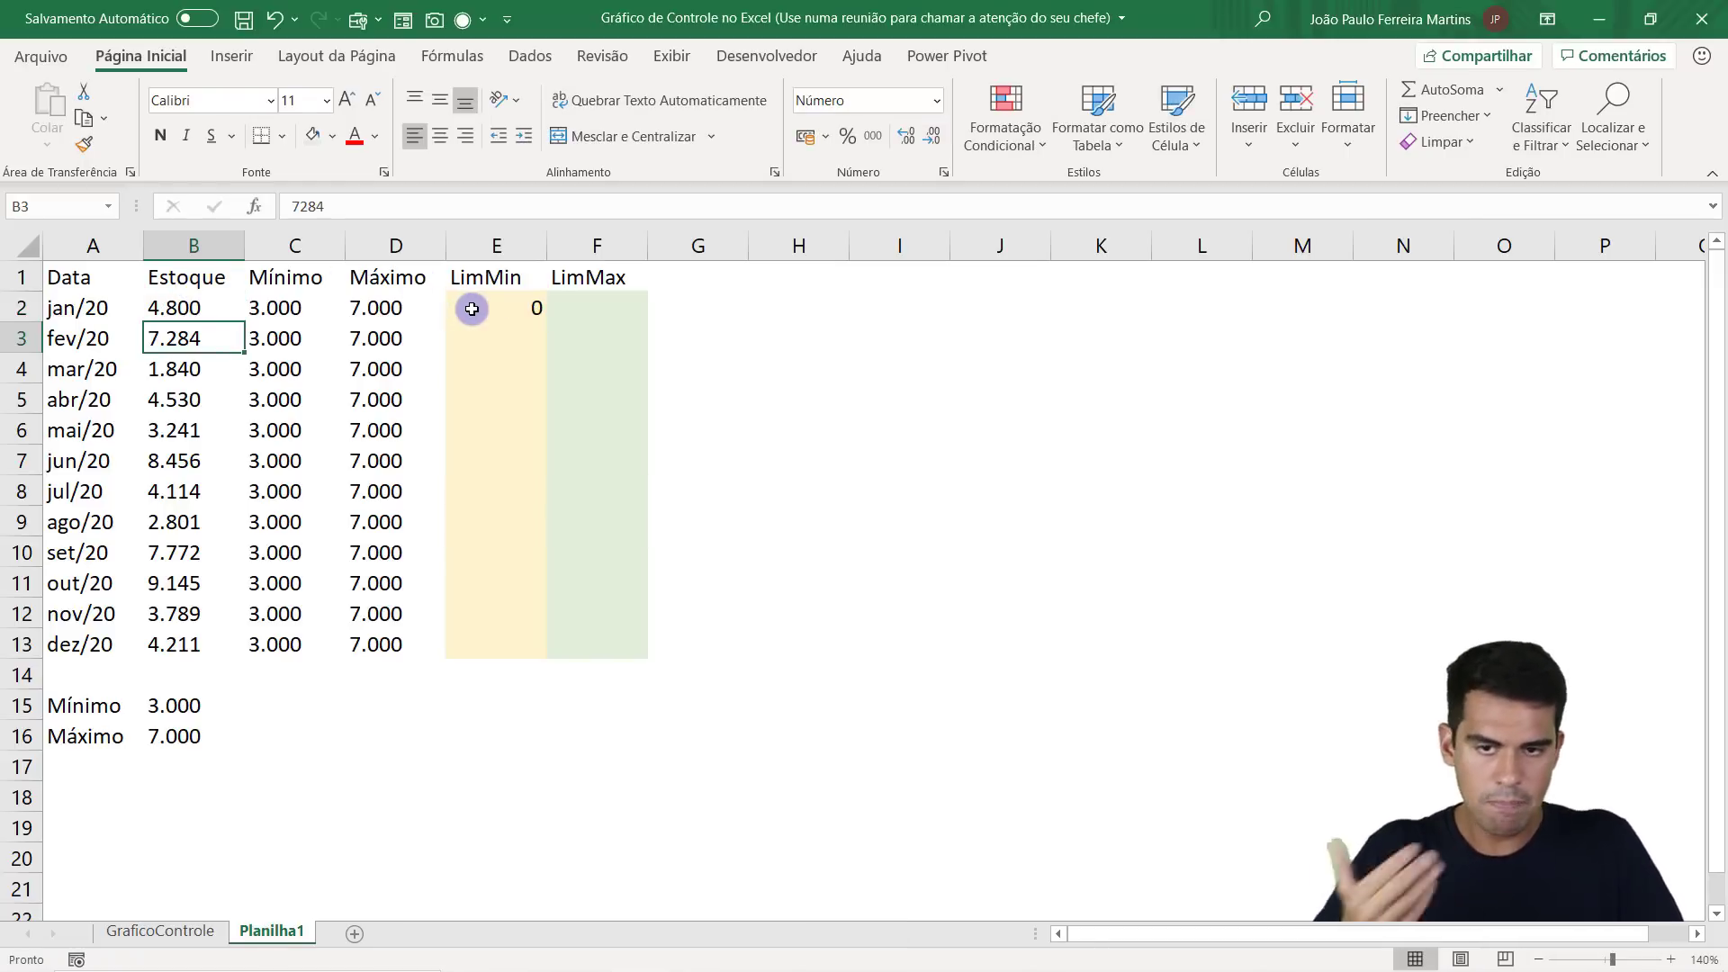
pyautogui.click(472, 309)
pyautogui.press('F2')
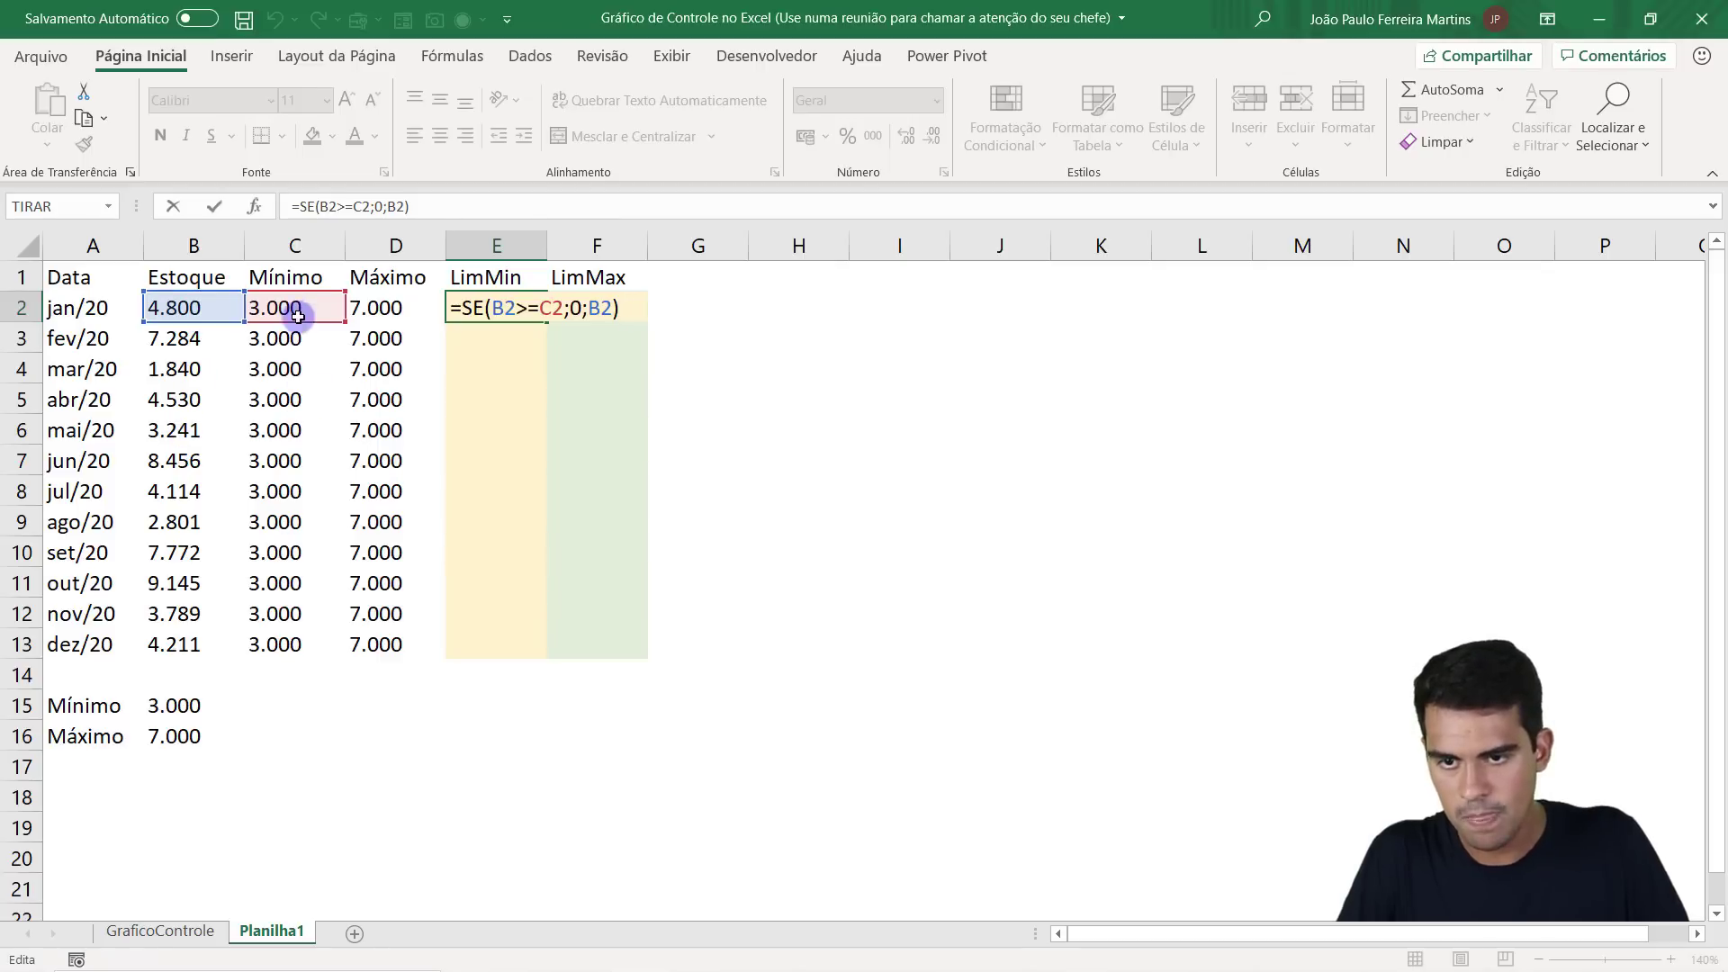
pyautogui.hotkey('ctrl', 'Return')
pyautogui.moveTo(549, 323); pyautogui.dragTo(543, 648)
pyautogui.click(527, 311)
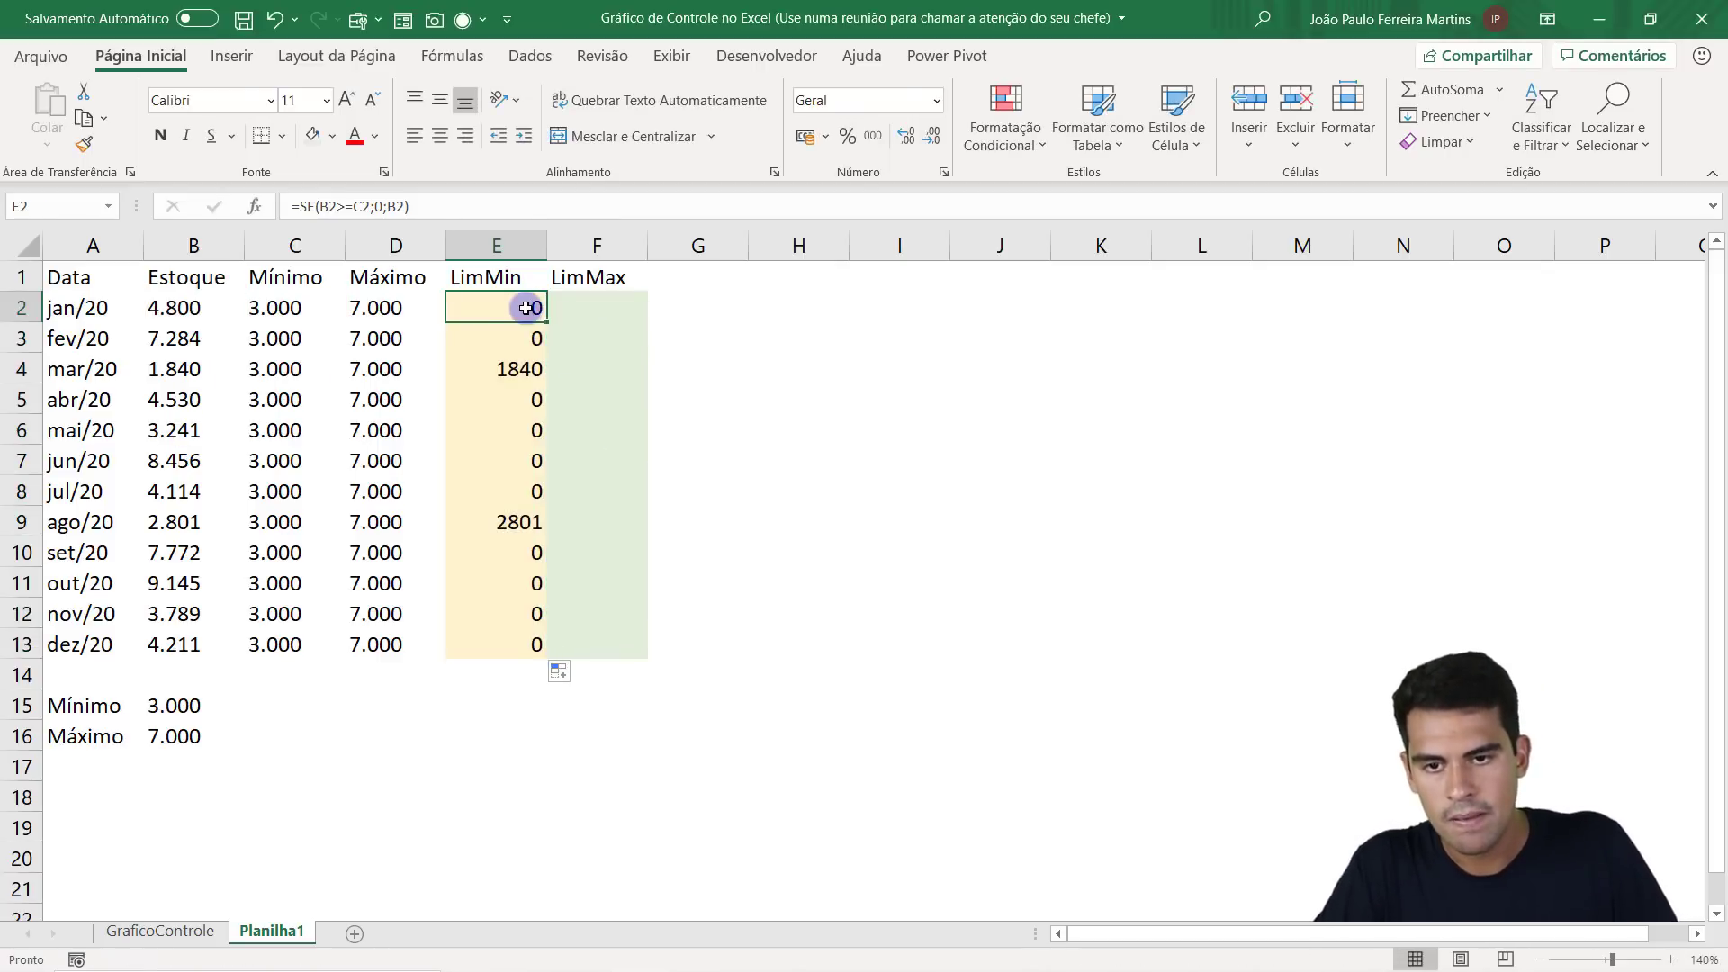
pyautogui.click(528, 338)
pyautogui.click(526, 369)
pyautogui.click(524, 399)
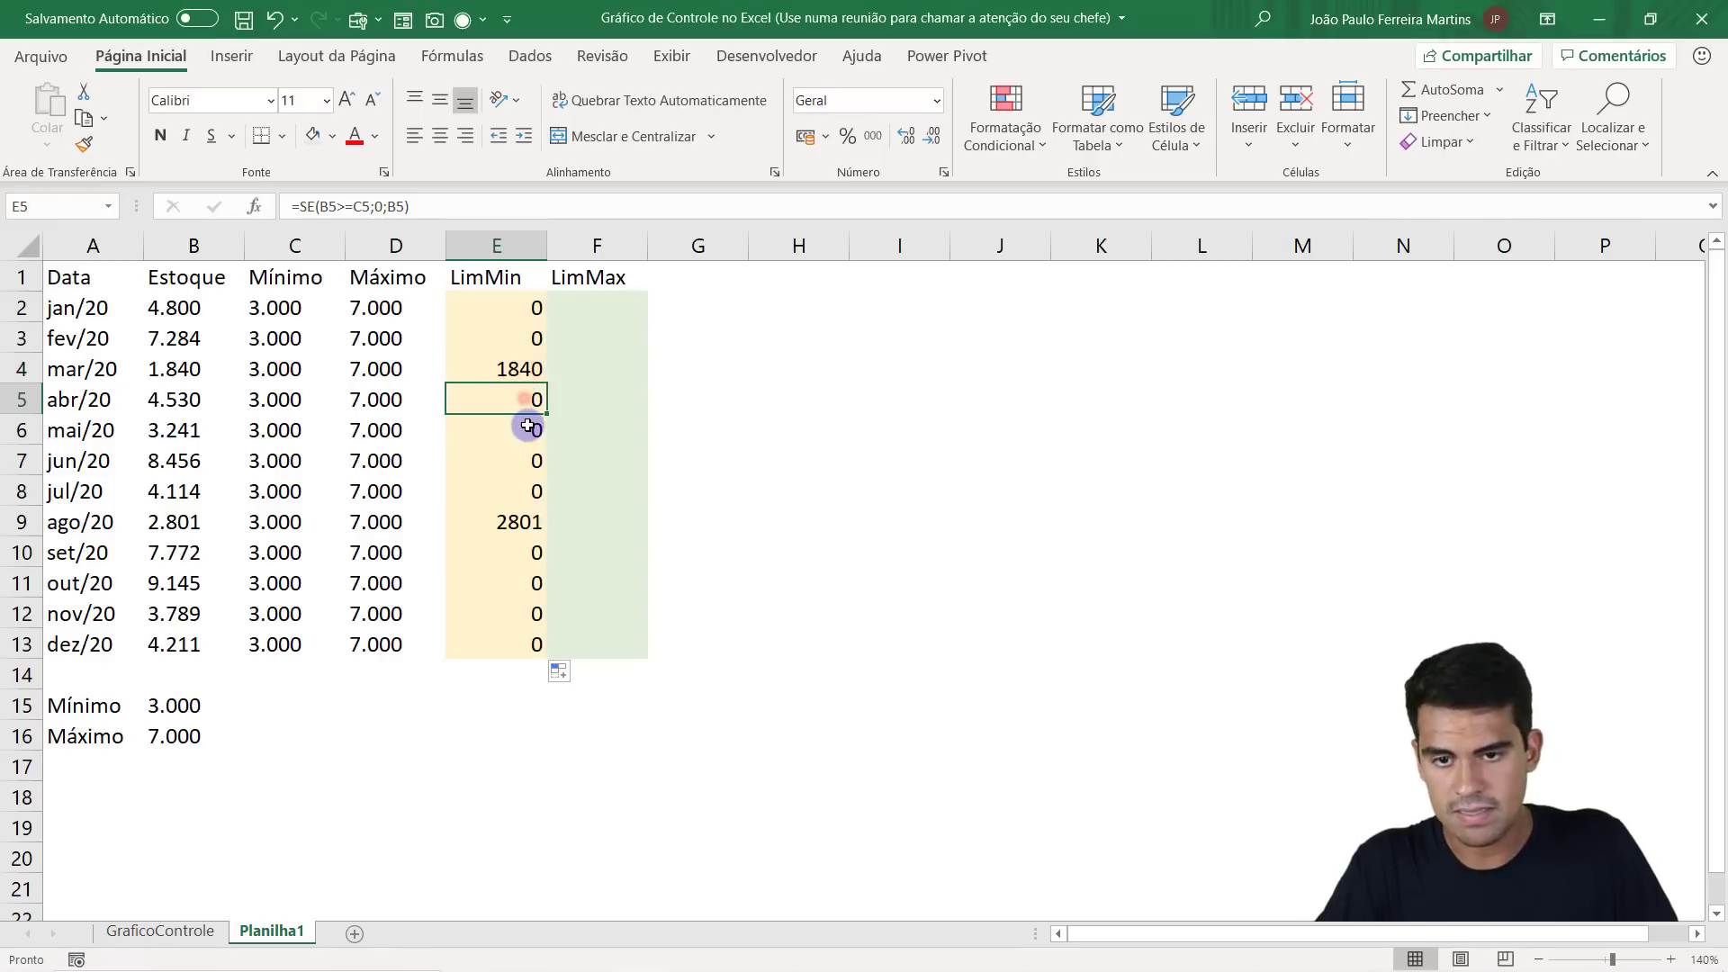
pyautogui.click(524, 430)
pyautogui.click(524, 459)
pyautogui.click(523, 490)
pyautogui.click(518, 522)
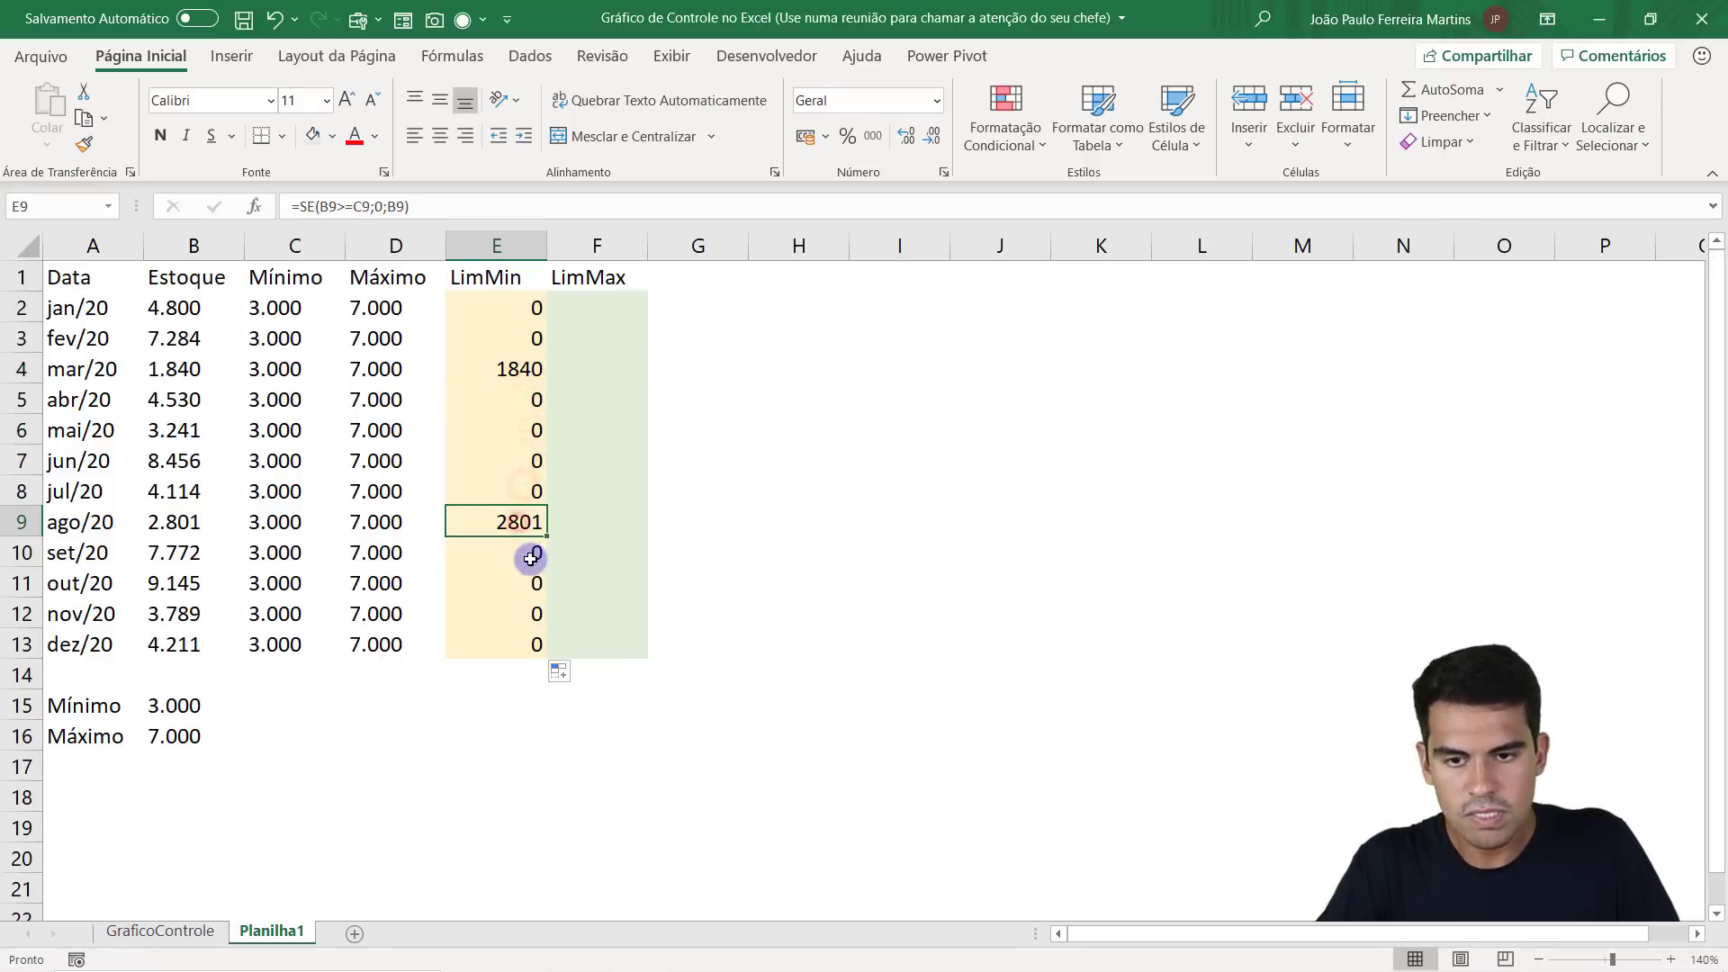
pyautogui.click(525, 552)
pyautogui.click(525, 582)
pyautogui.click(525, 613)
pyautogui.click(521, 639)
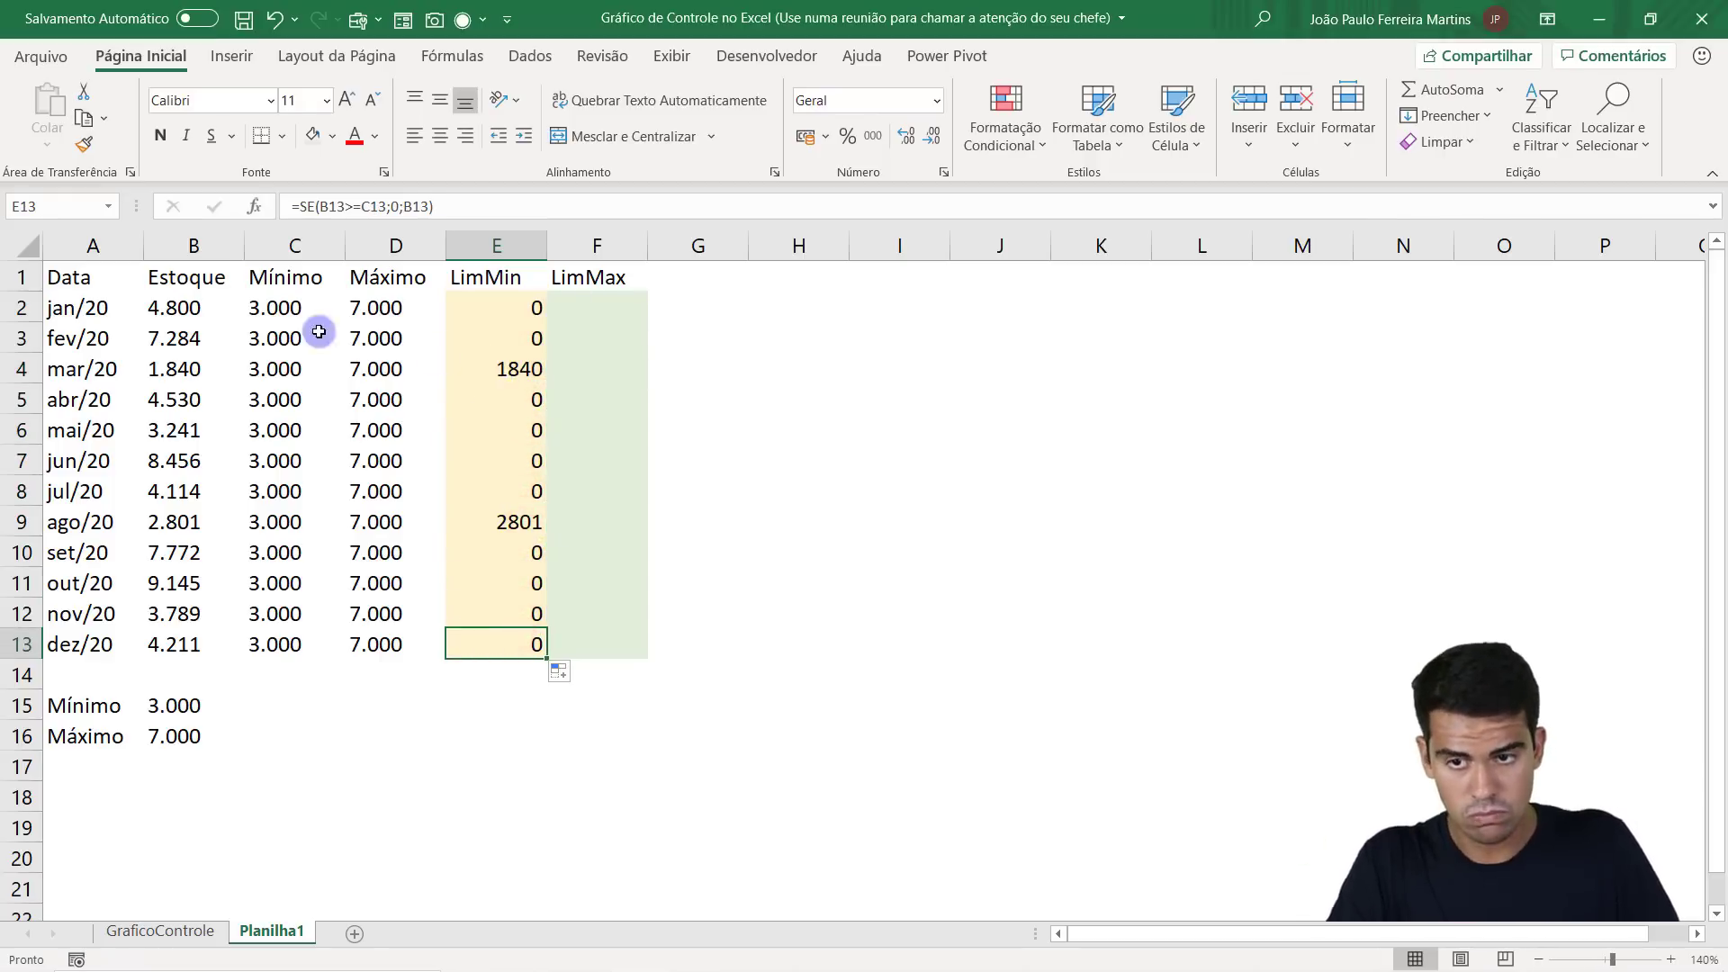
pyautogui.moveTo(174, 308)
pyautogui.mouseDown()
pyautogui.moveTo(193, 398)
pyautogui.moveTo(182, 641)
pyautogui.mouseUp()
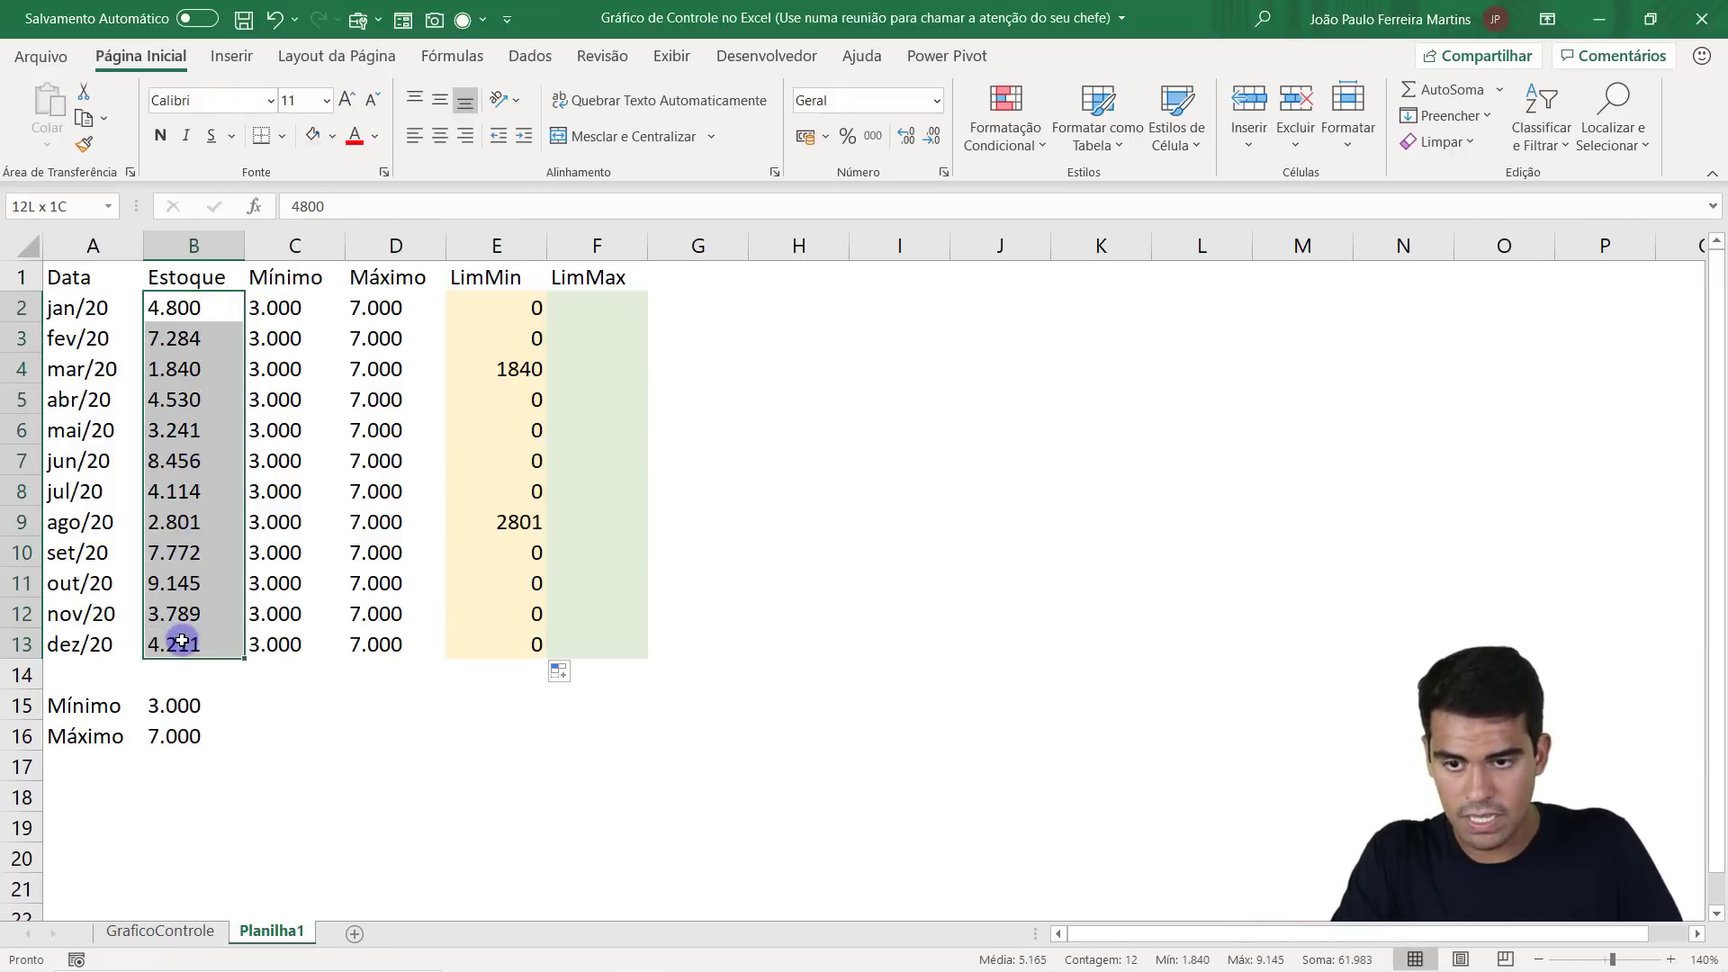
pyautogui.moveTo(286, 314)
pyautogui.mouseDown()
pyautogui.moveTo(289, 610)
pyautogui.moveTo(305, 632)
pyautogui.mouseUp()
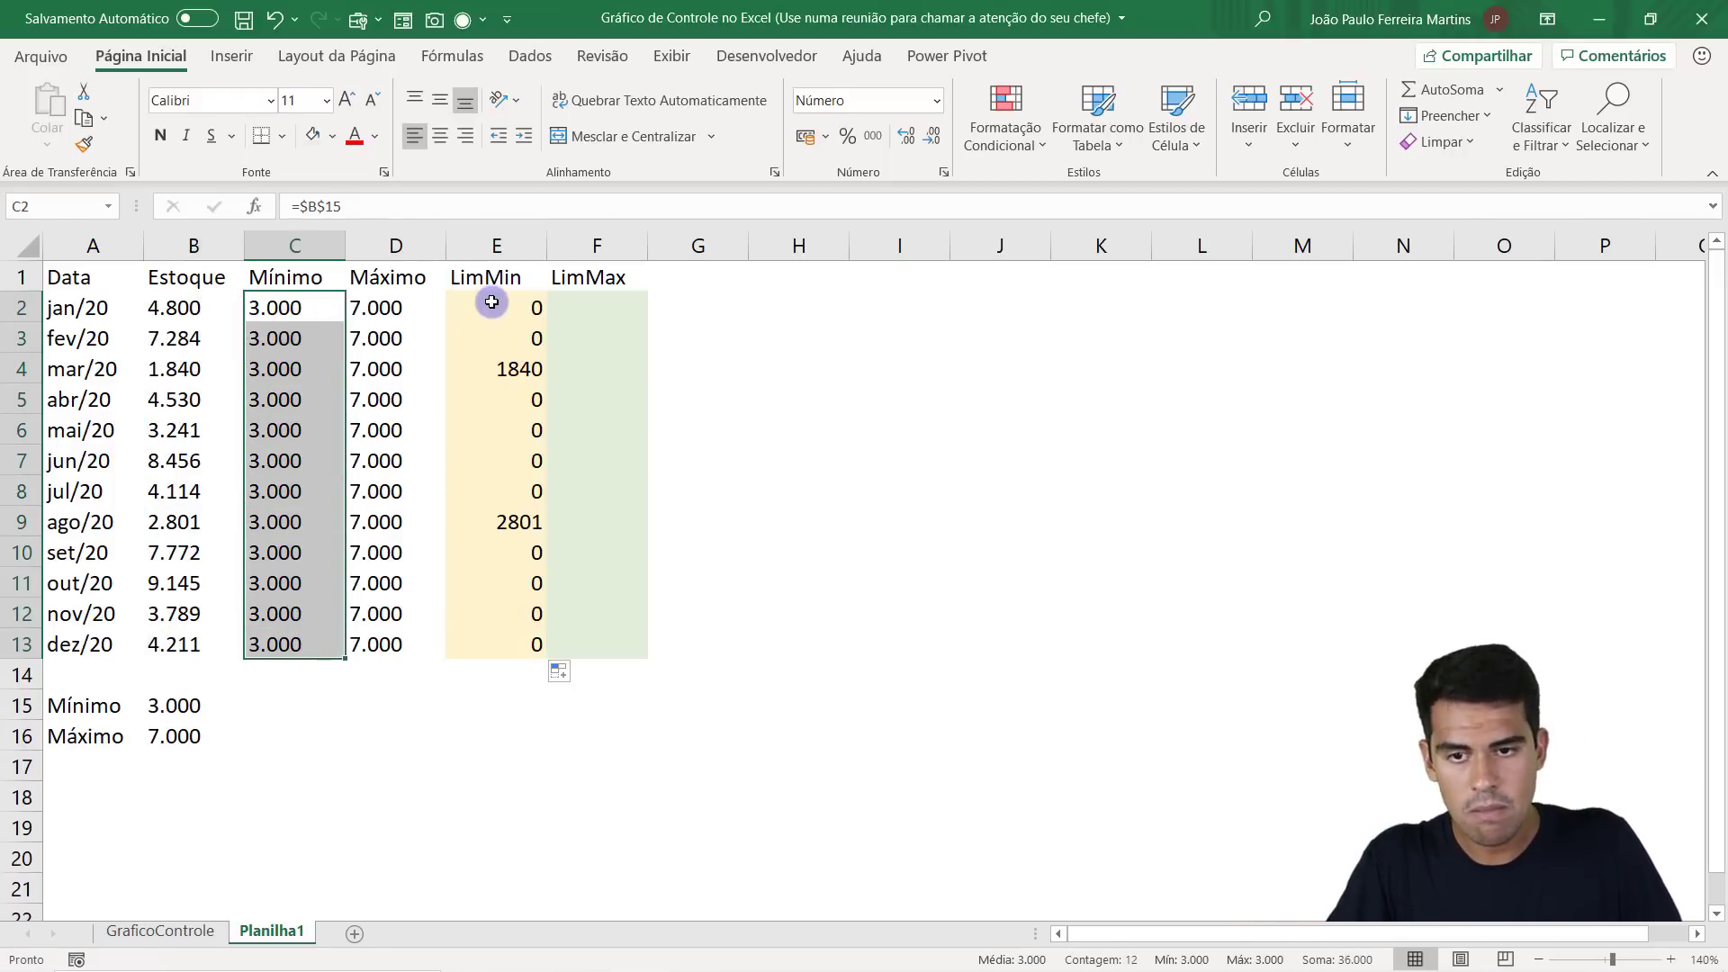
pyautogui.moveTo(491, 303); pyautogui.dragTo(478, 644)
pyautogui.click(512, 533)
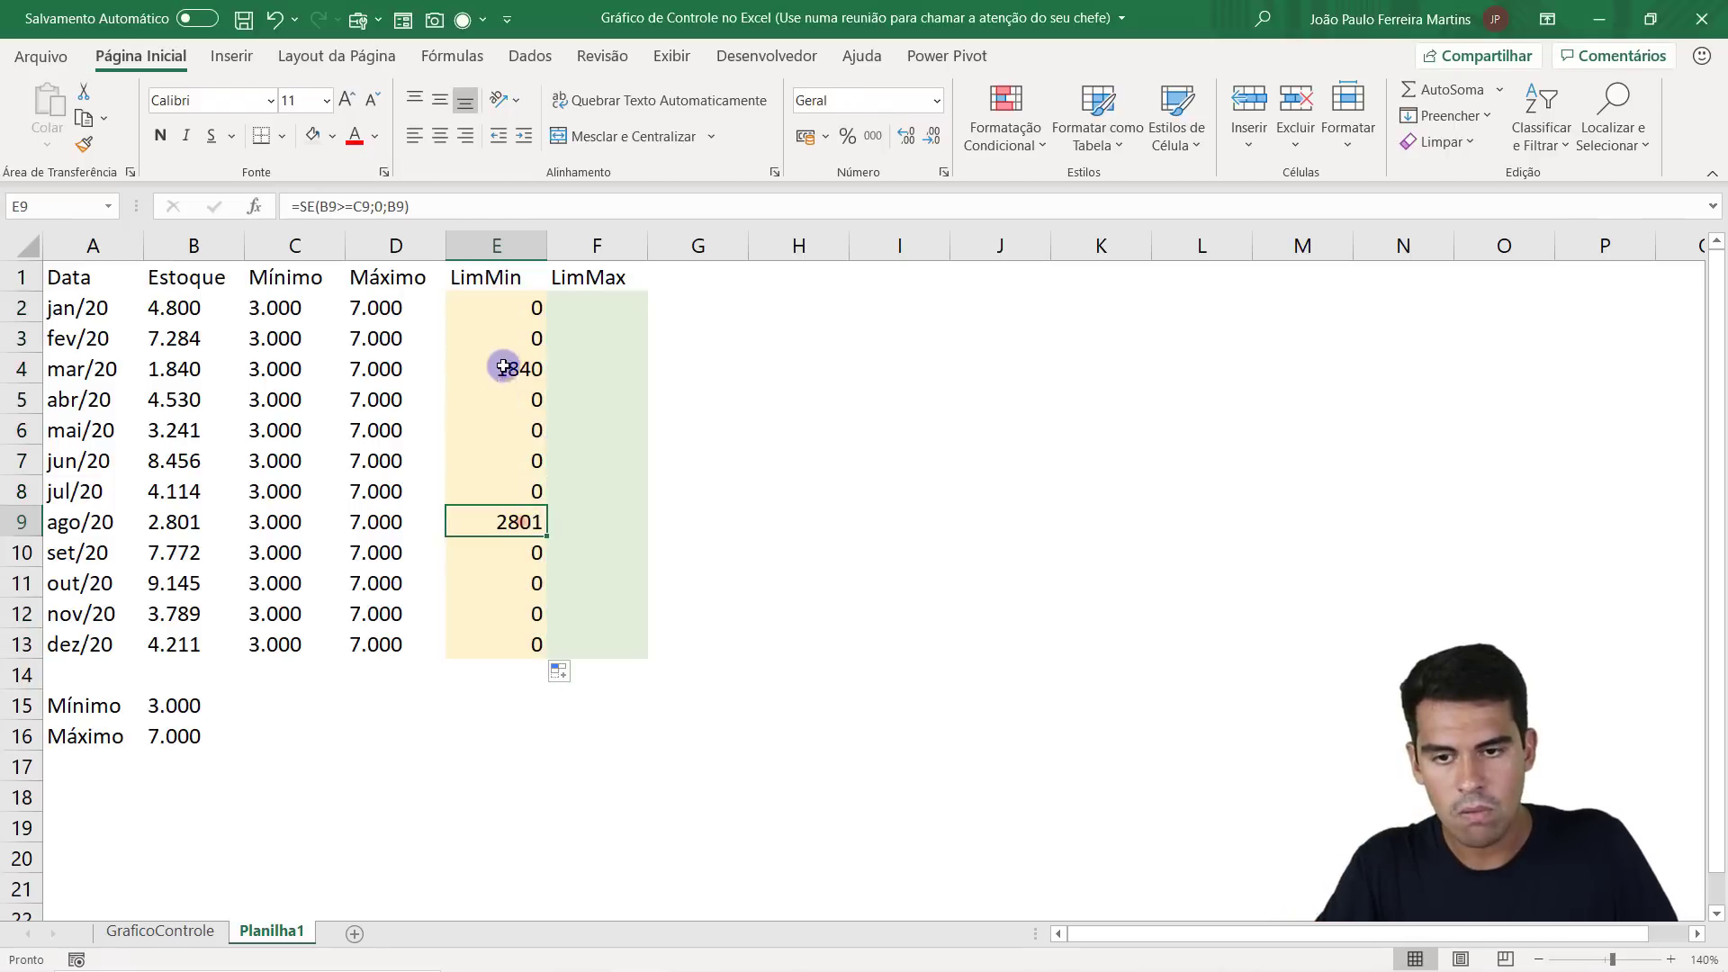
pyautogui.click(504, 367)
pyautogui.click(496, 524)
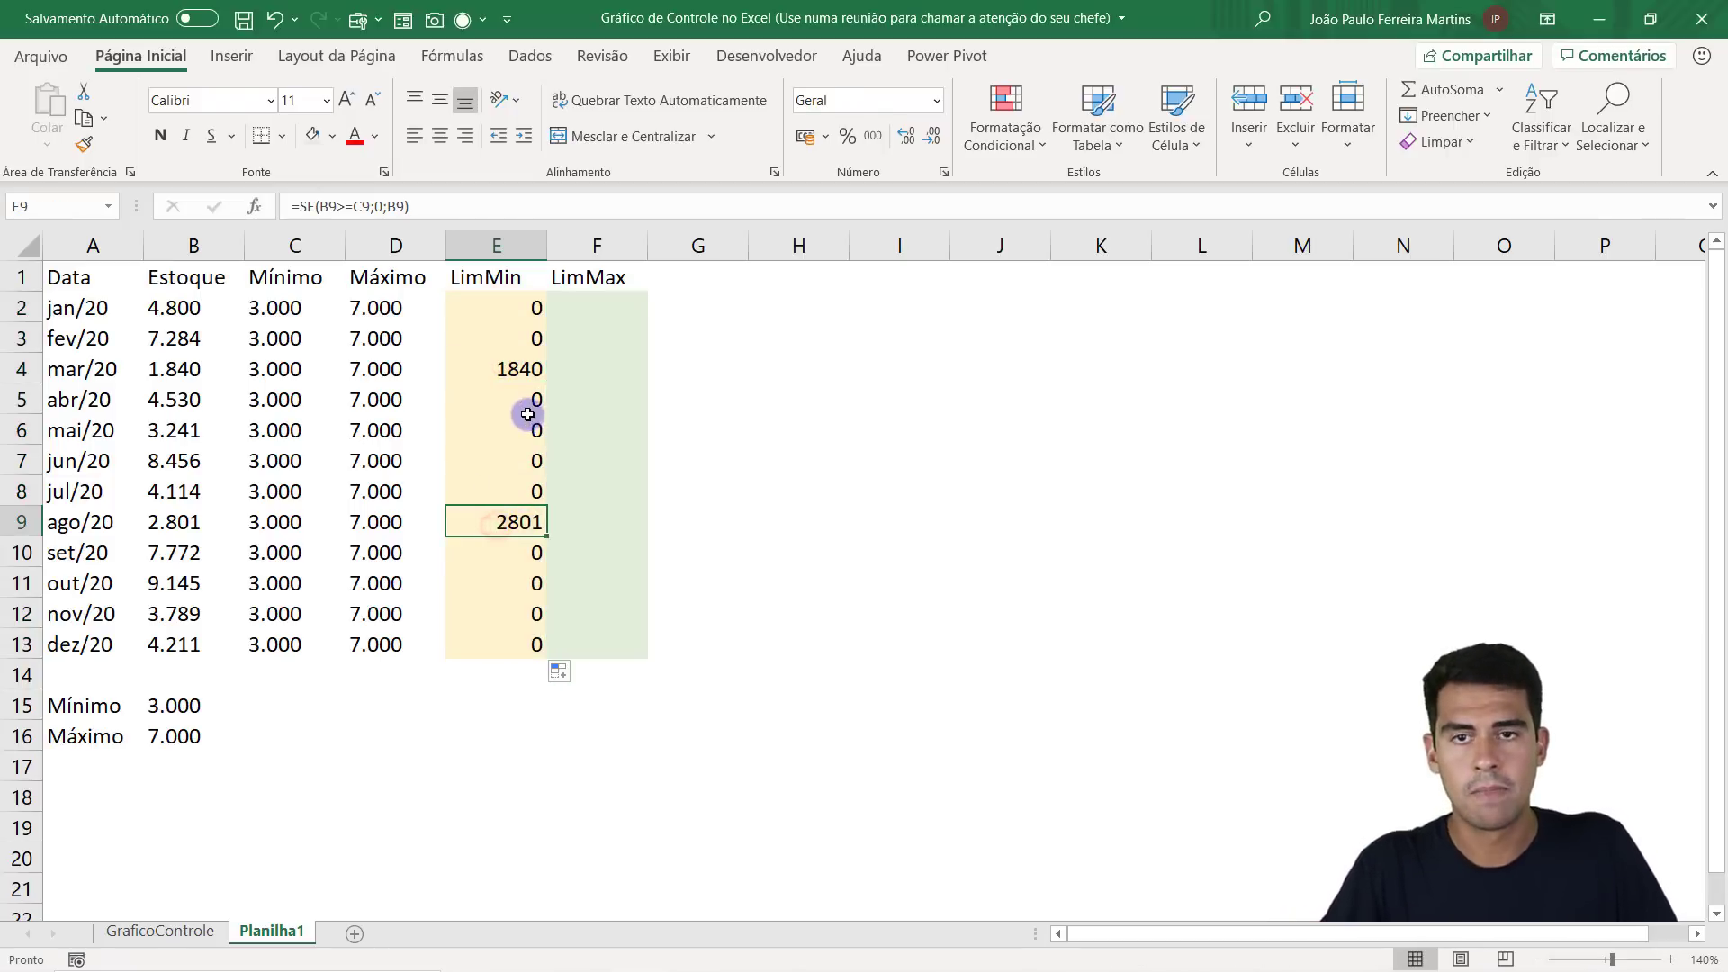
pyautogui.moveTo(203, 311); pyautogui.dragTo(220, 635)
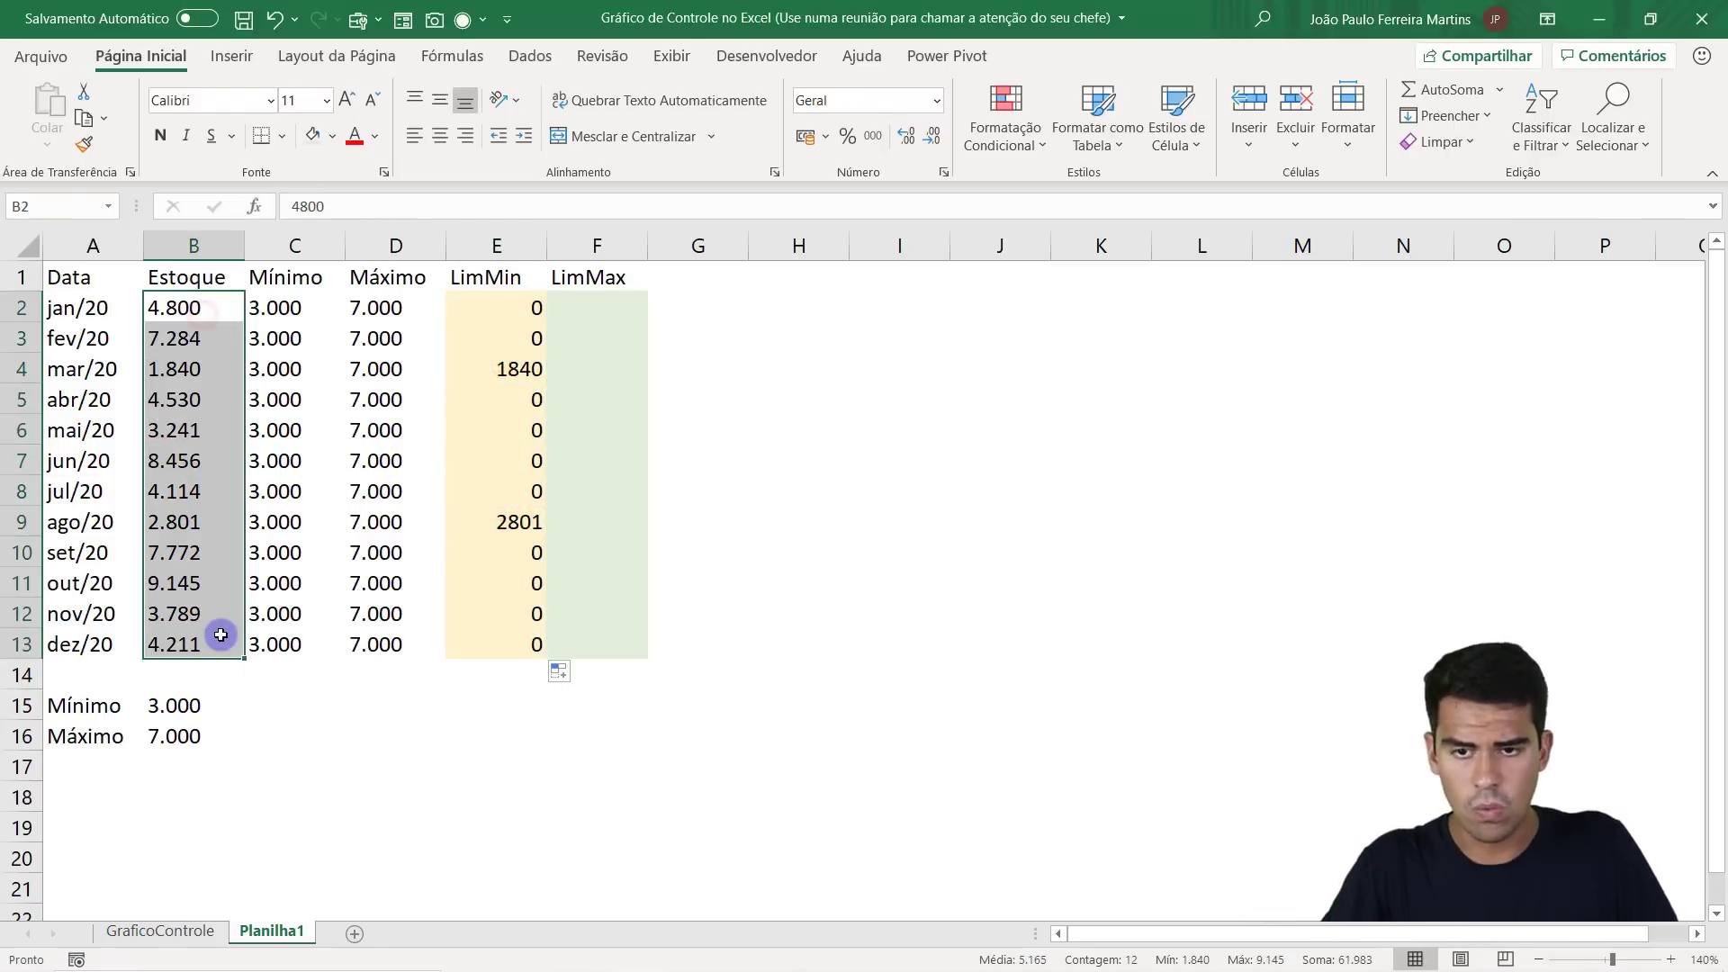
pyautogui.click(495, 305)
pyautogui.click(516, 338)
pyautogui.click(531, 399)
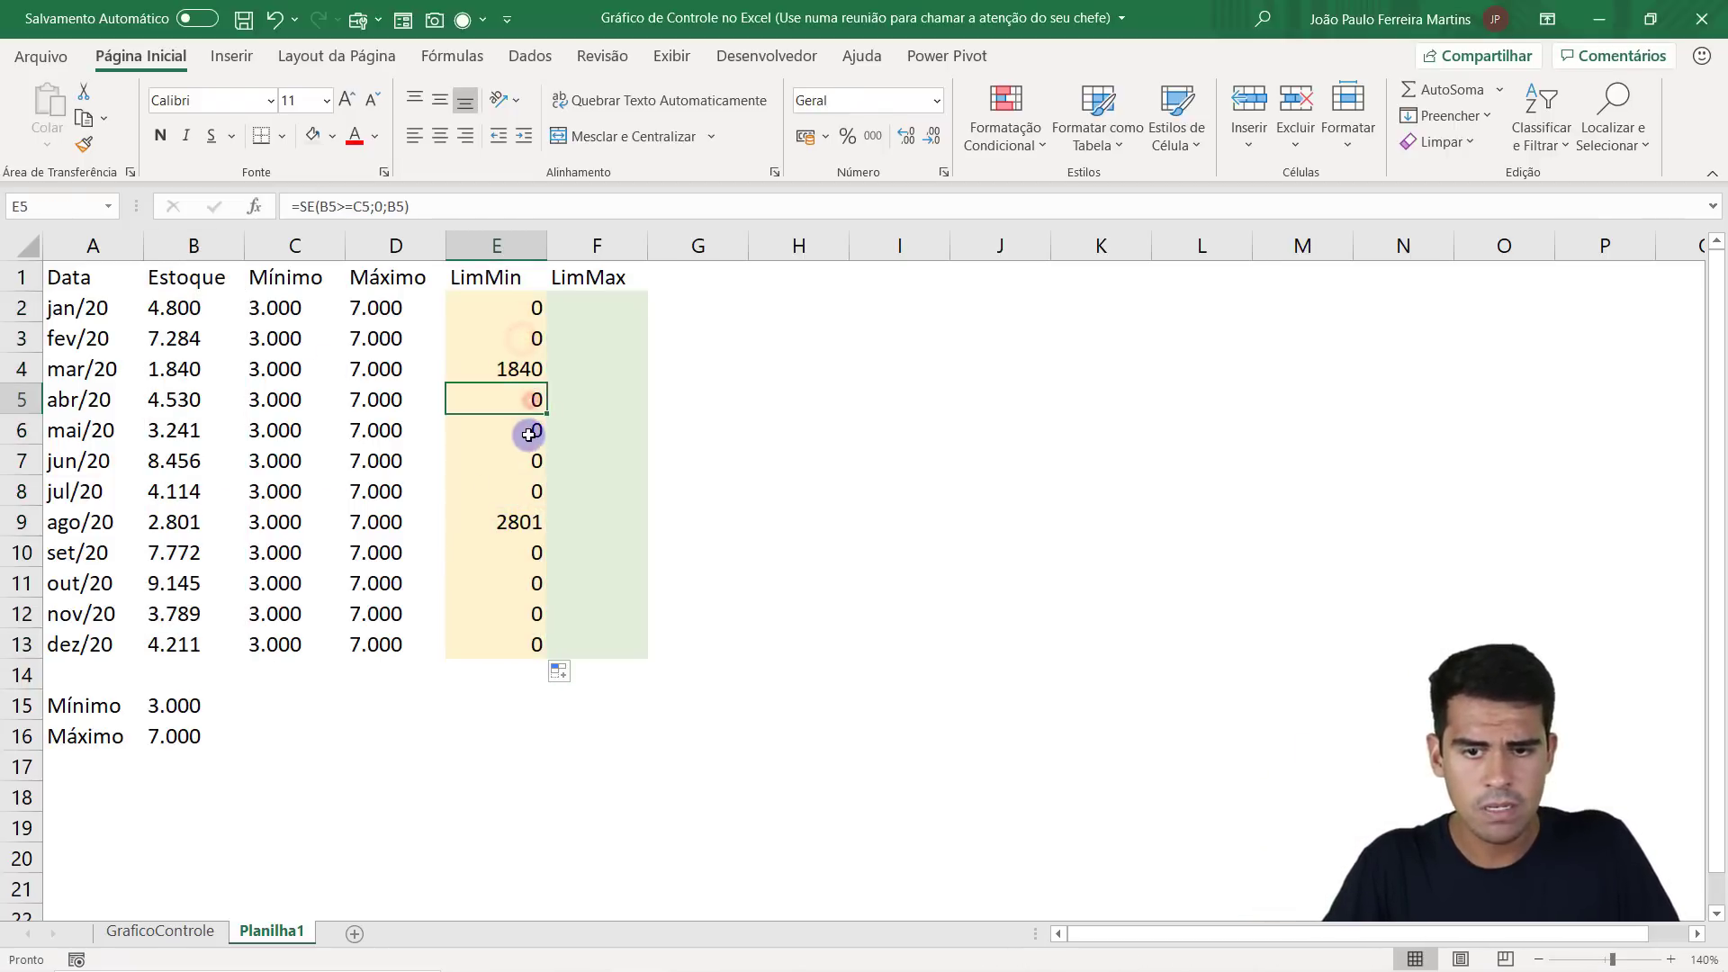
pyautogui.click(528, 435)
pyautogui.click(524, 459)
pyautogui.click(522, 491)
pyautogui.click(606, 316)
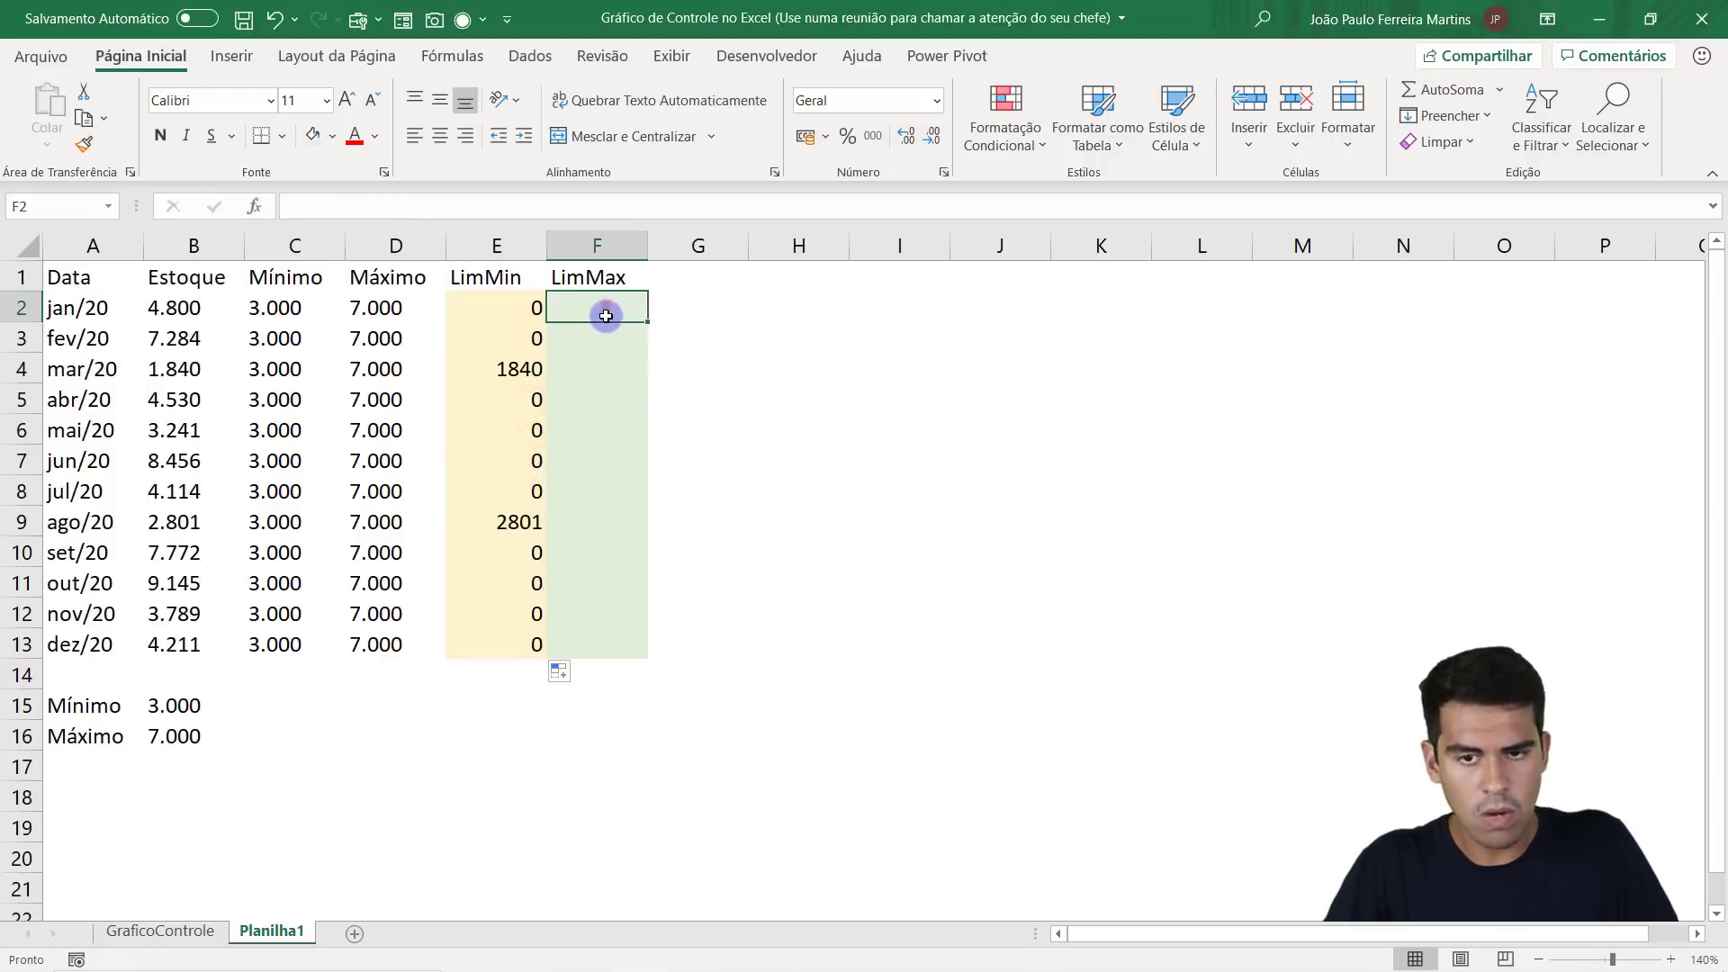
pyautogui.moveTo(606, 316)
pyautogui.mouseDown()
pyautogui.moveTo(586, 648)
pyautogui.moveTo(602, 301)
pyautogui.mouseUp()
pyautogui.click(602, 300)
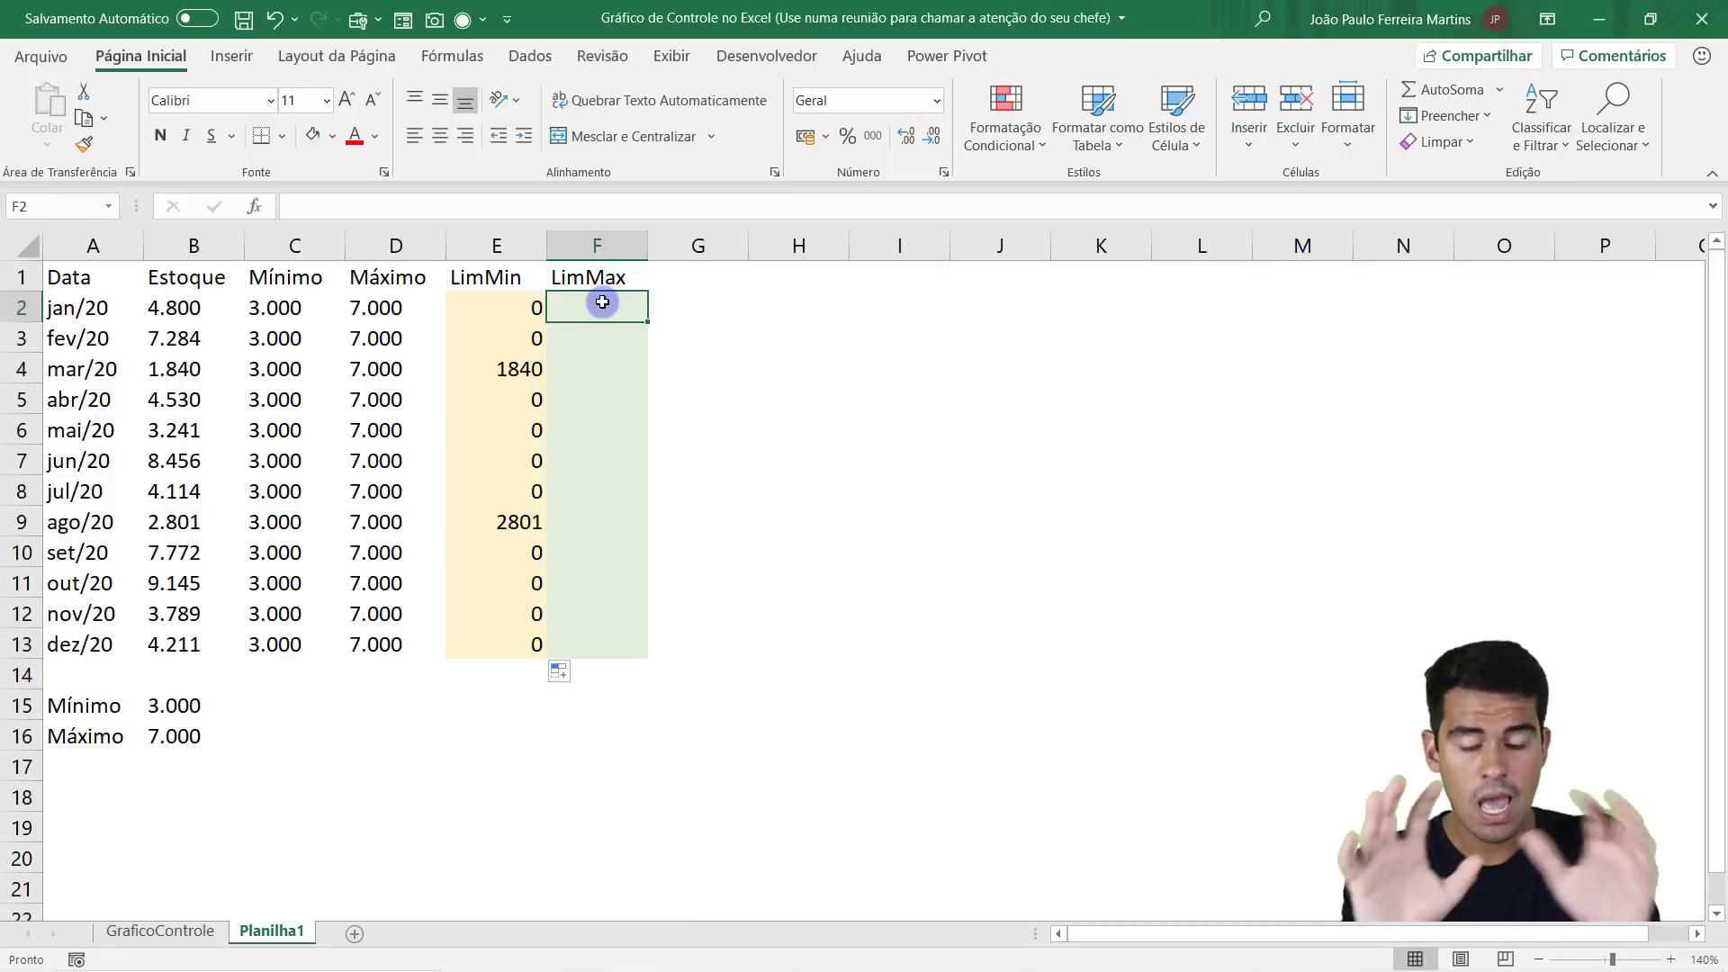
pyautogui.click(163, 312)
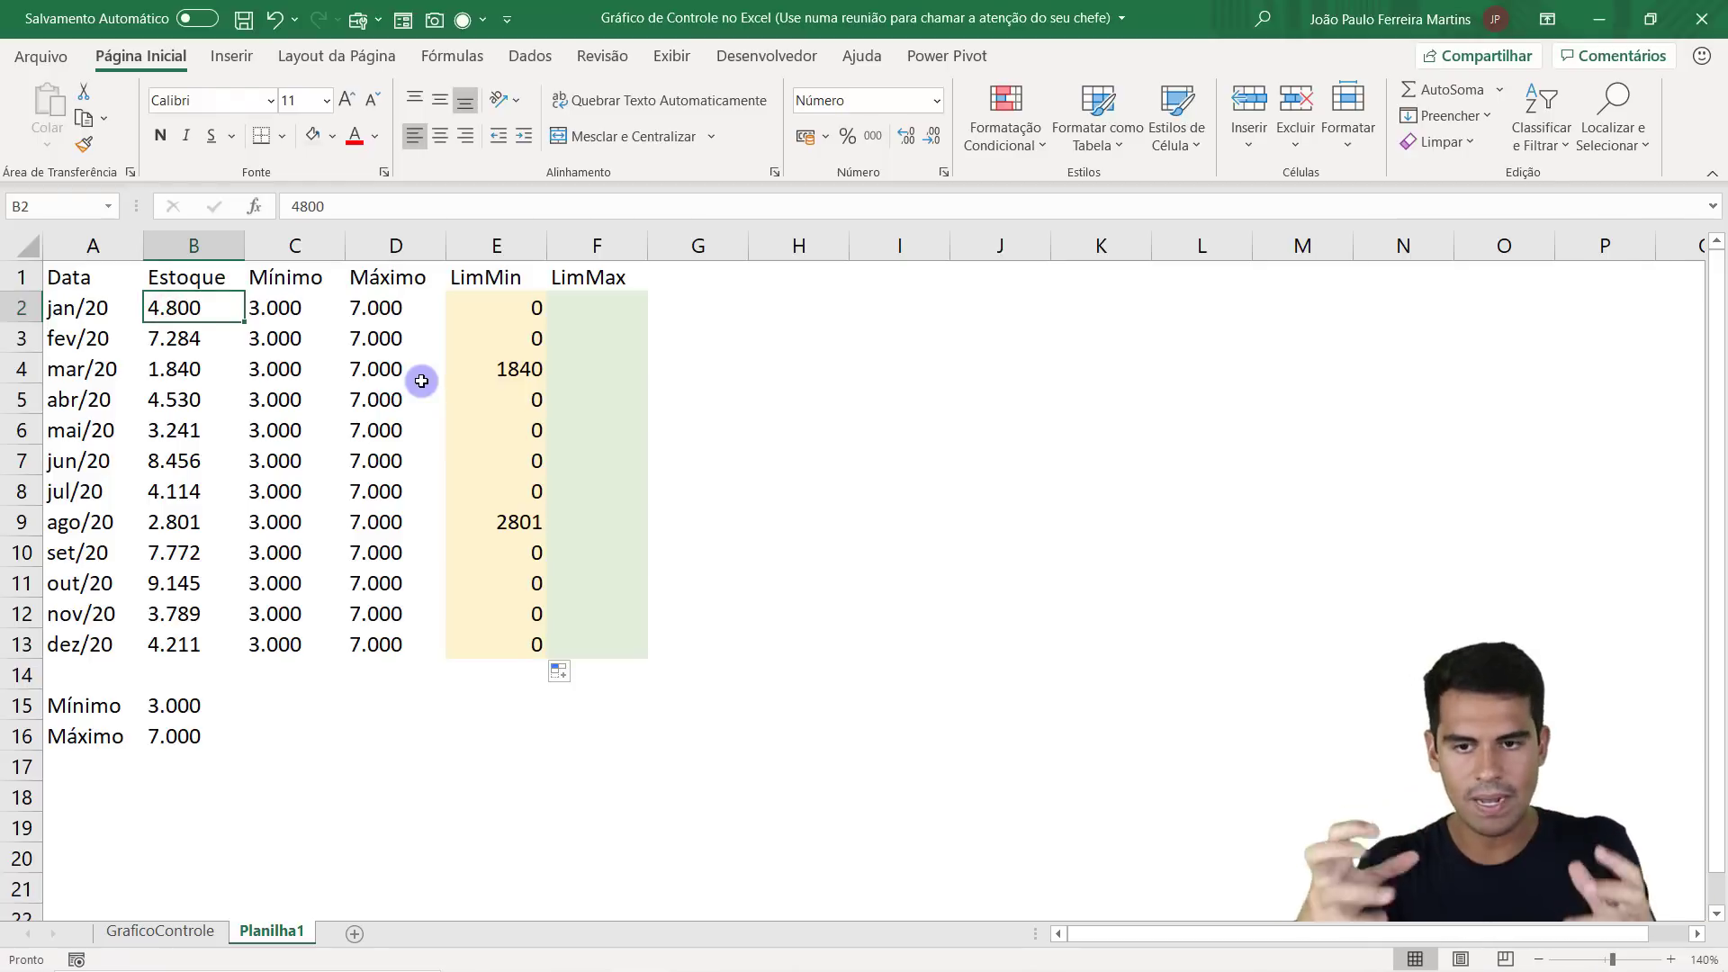
pyautogui.click(596, 302)
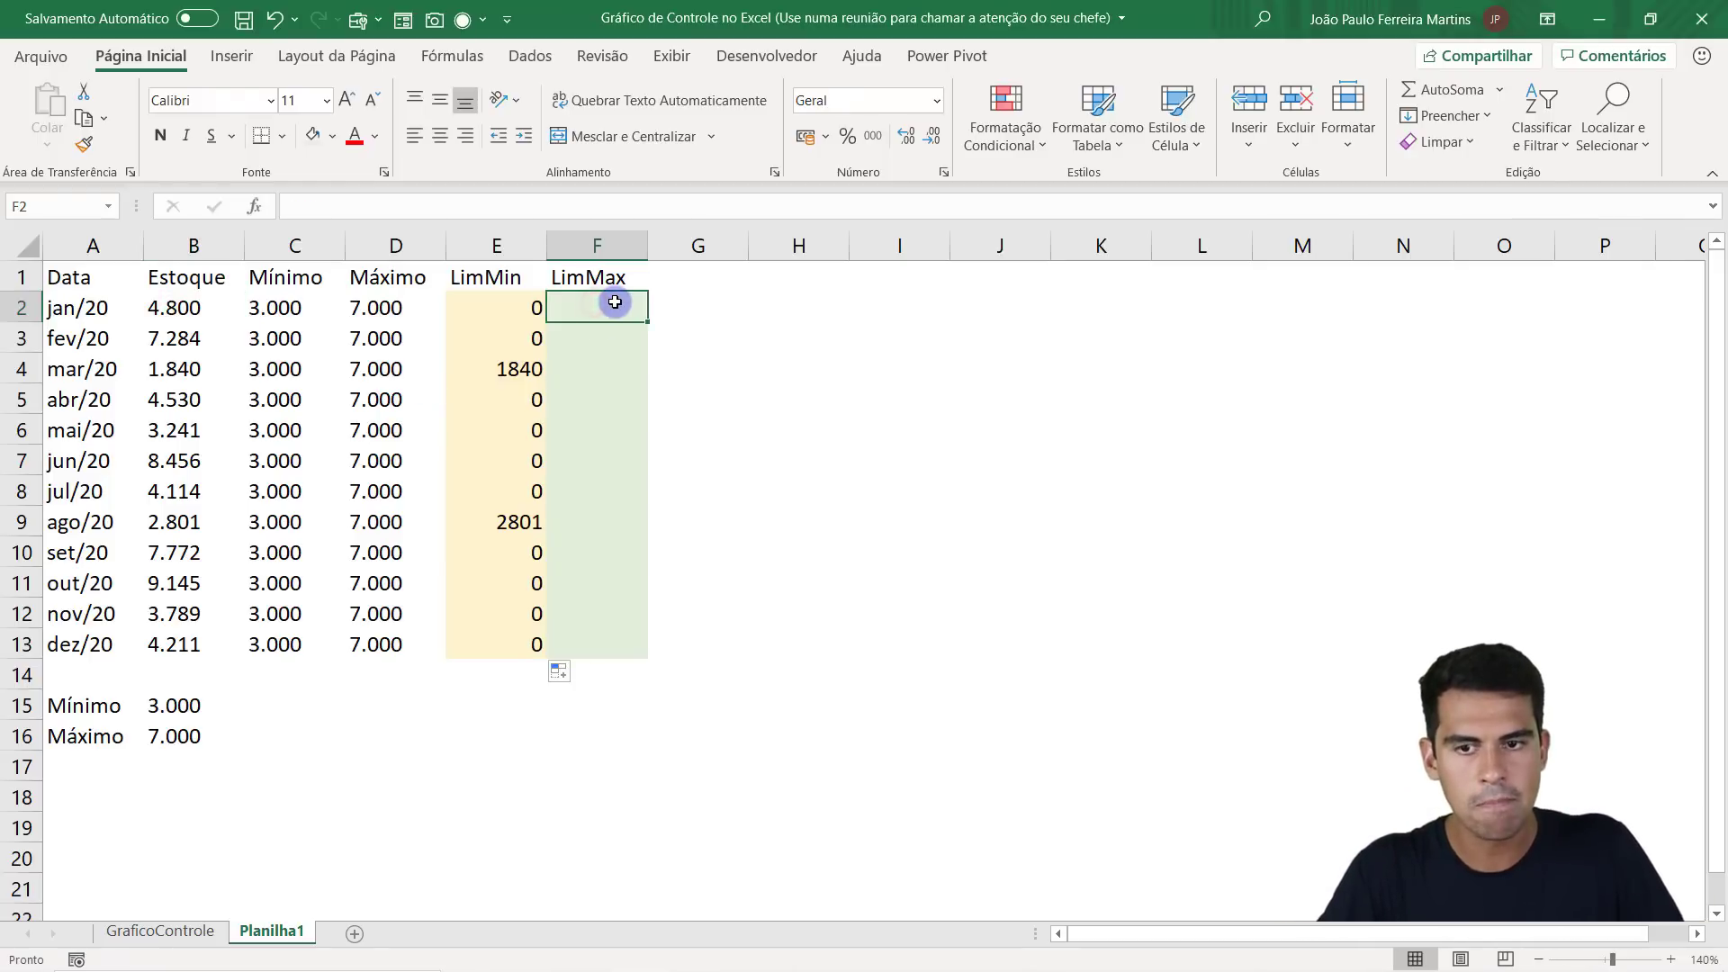
# Enter =SE(B2>=D2;B2;0) in F2 and fill it down to F13.
pyautogui.write('=')
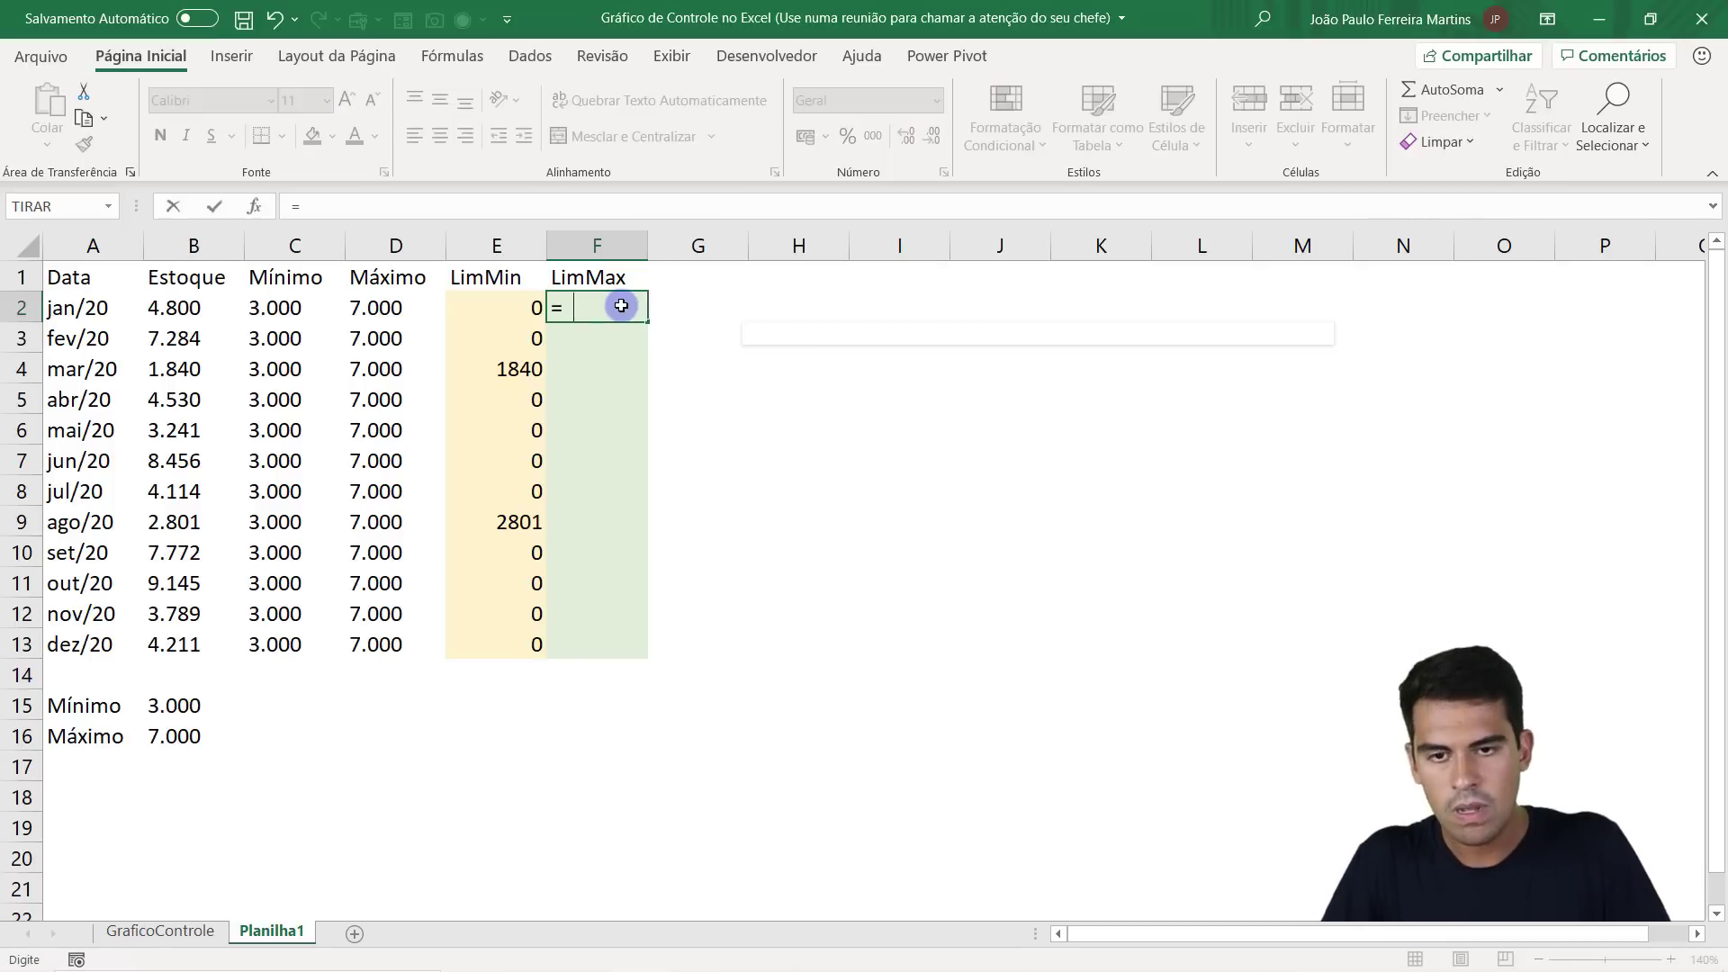
pyautogui.write('SE(')
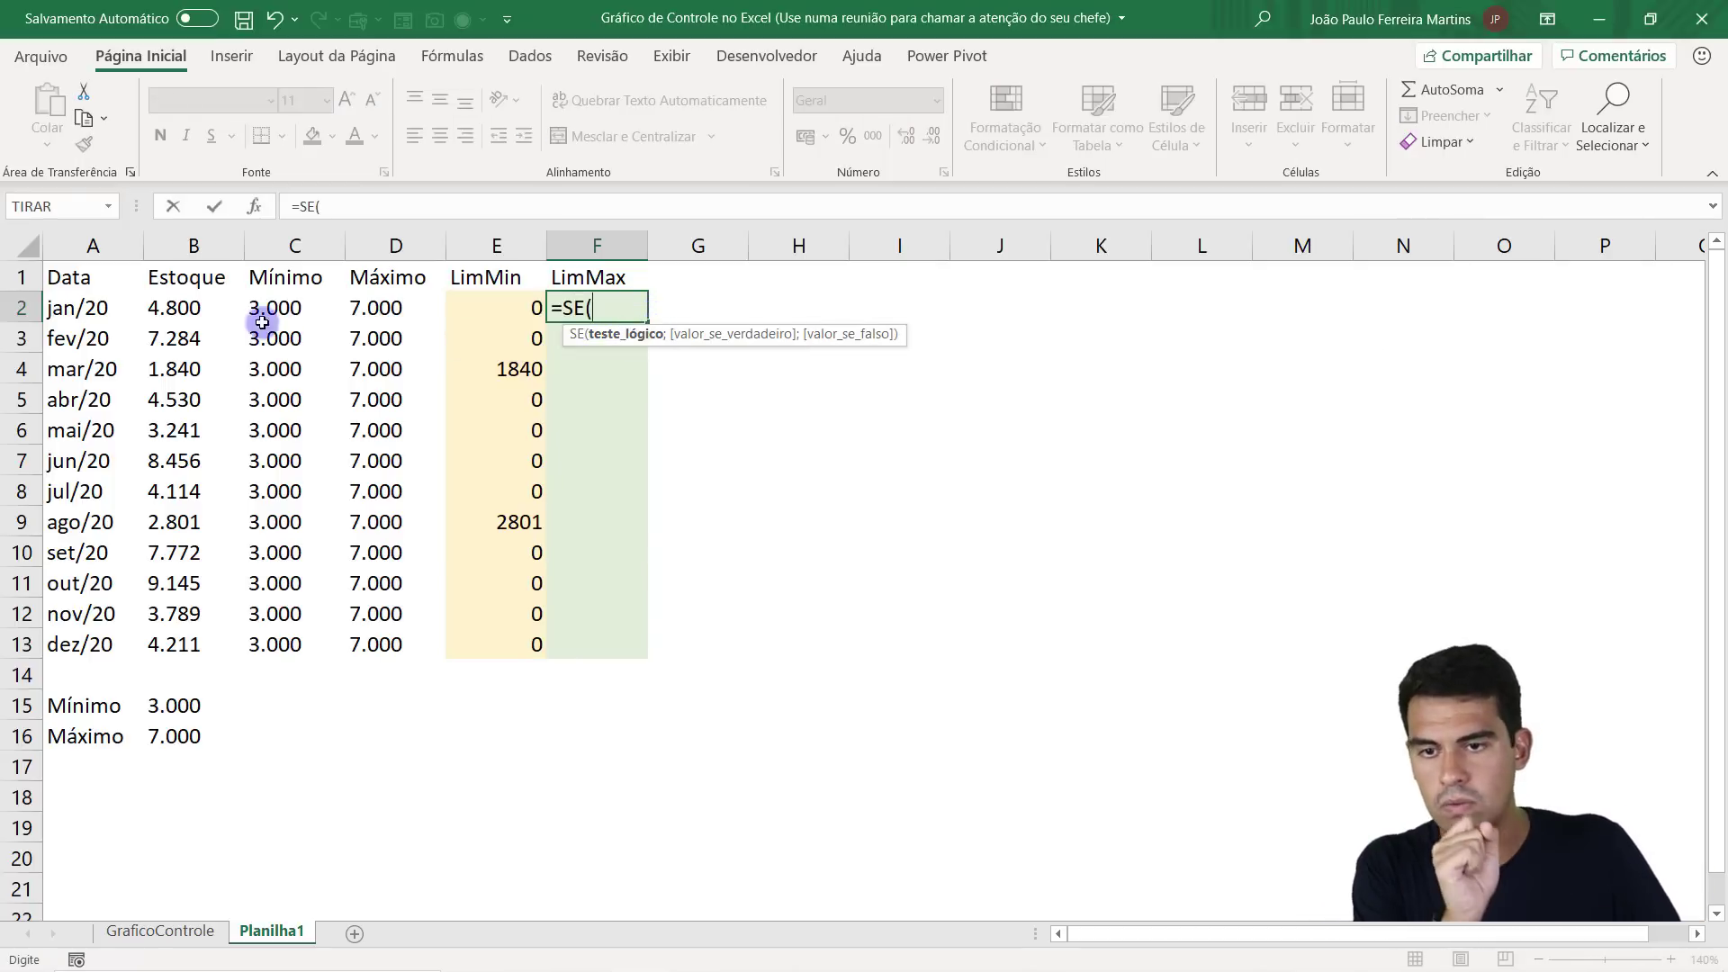
pyautogui.click(196, 306)
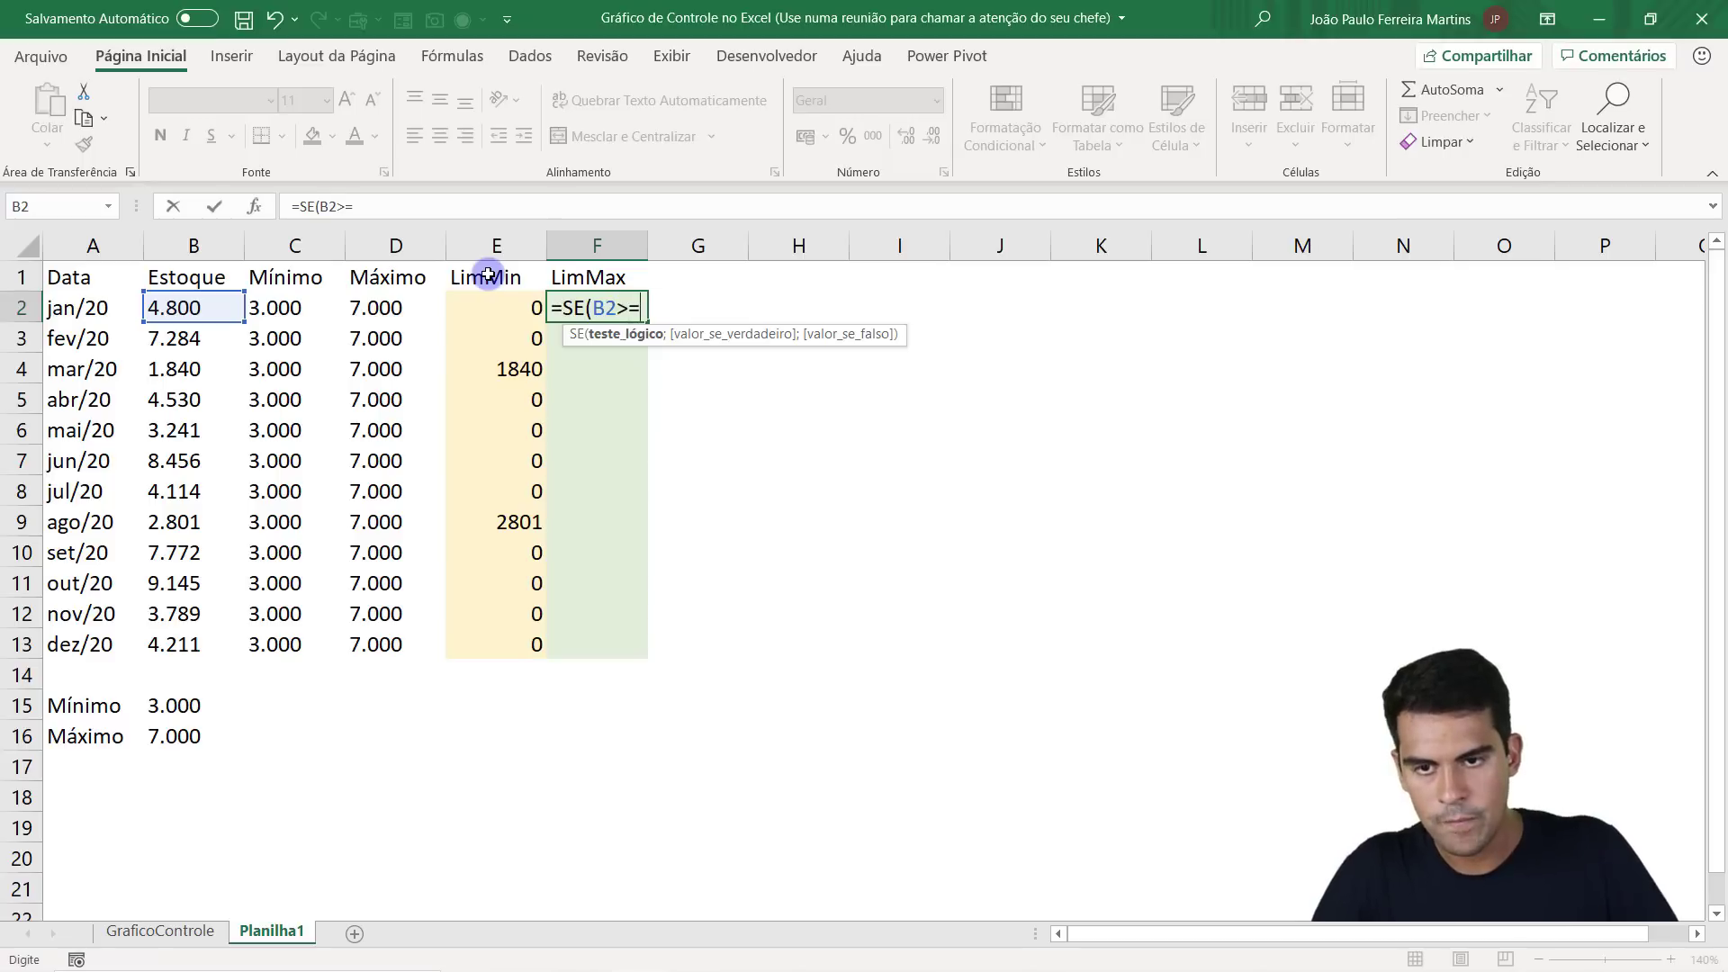
pyautogui.click(382, 309)
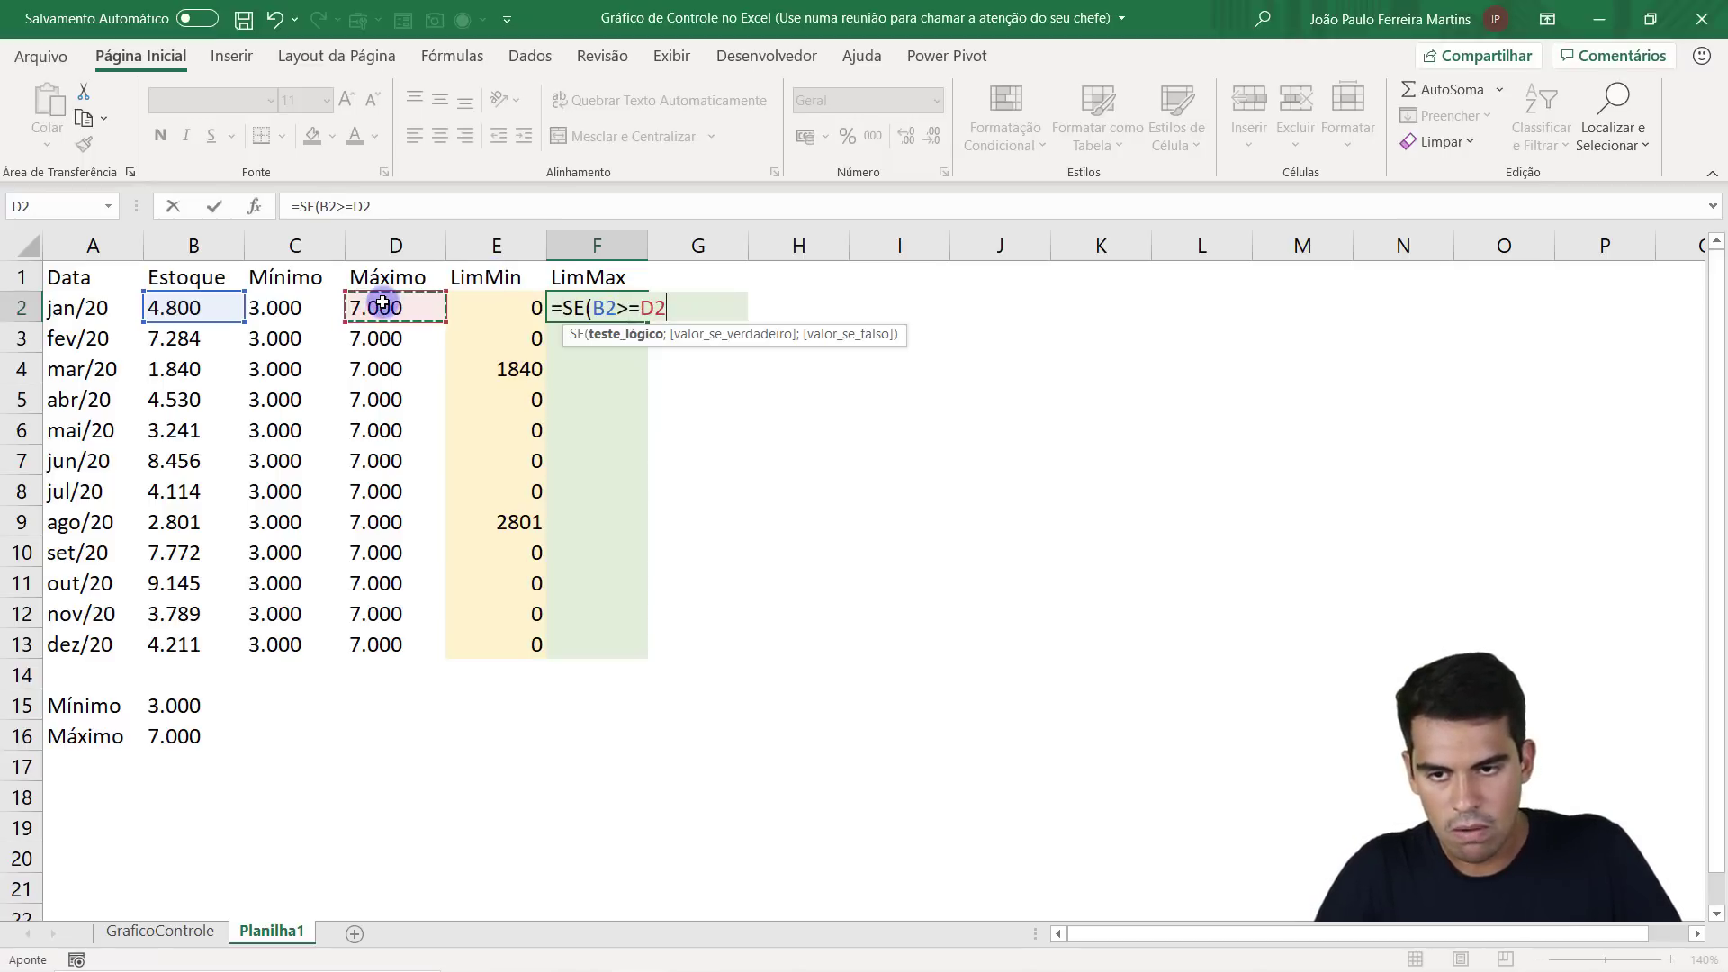
pyautogui.write(';')
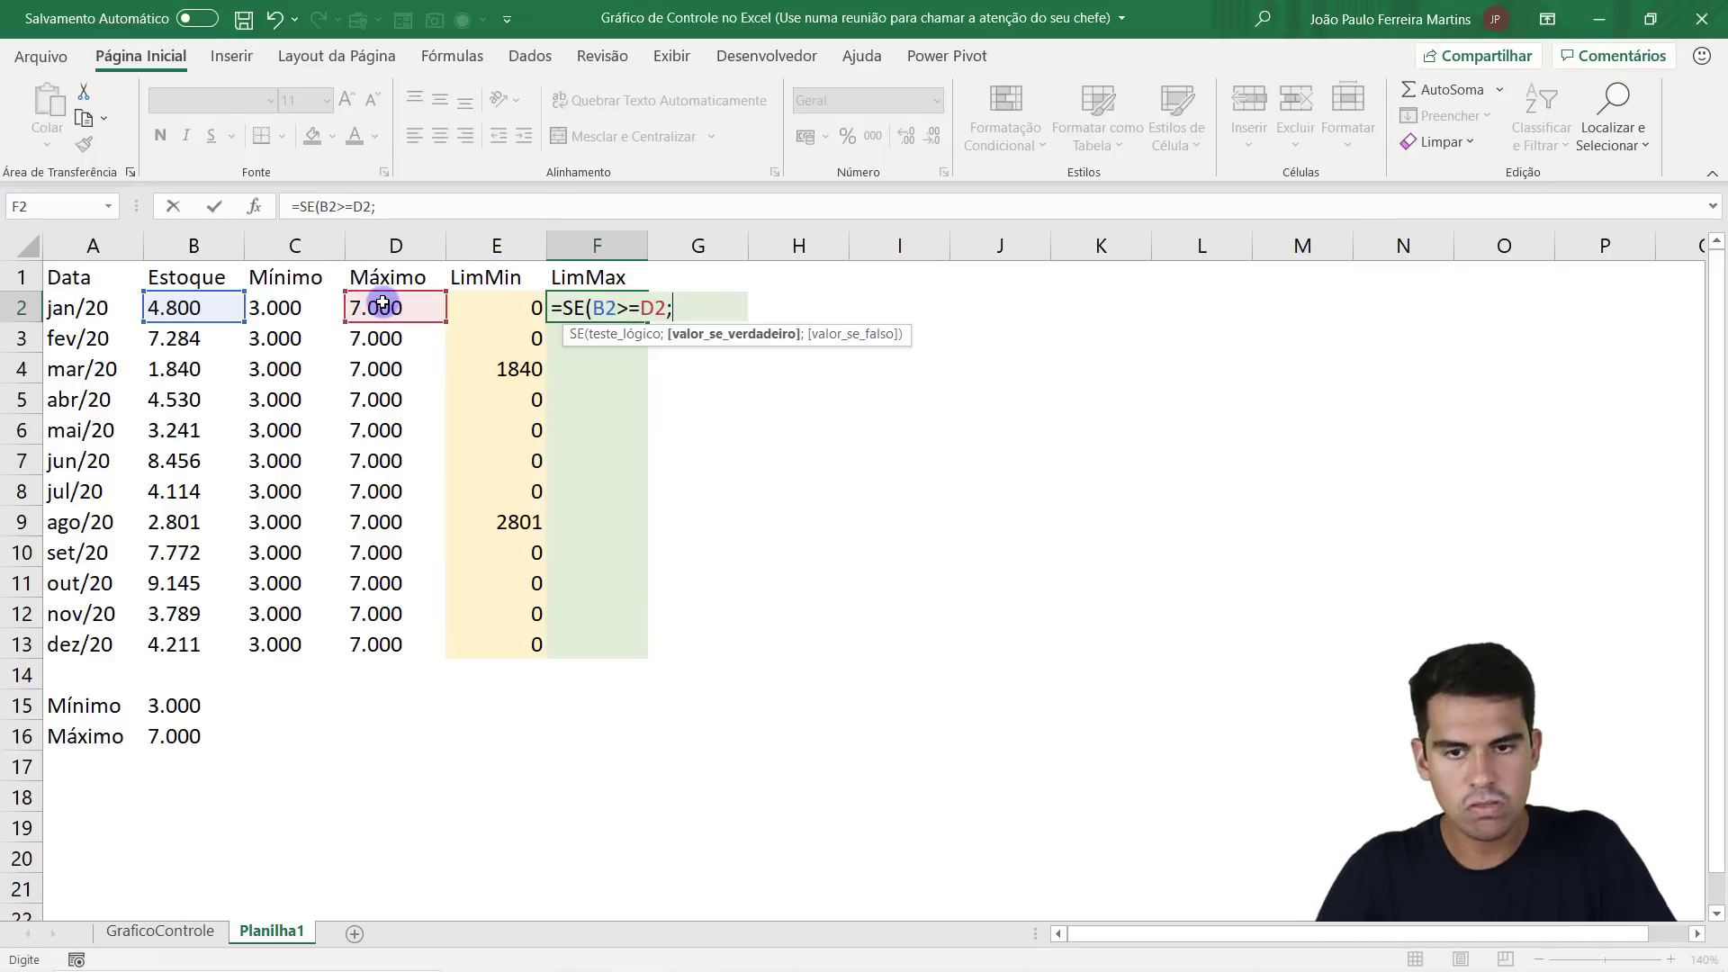
pyautogui.click(218, 307)
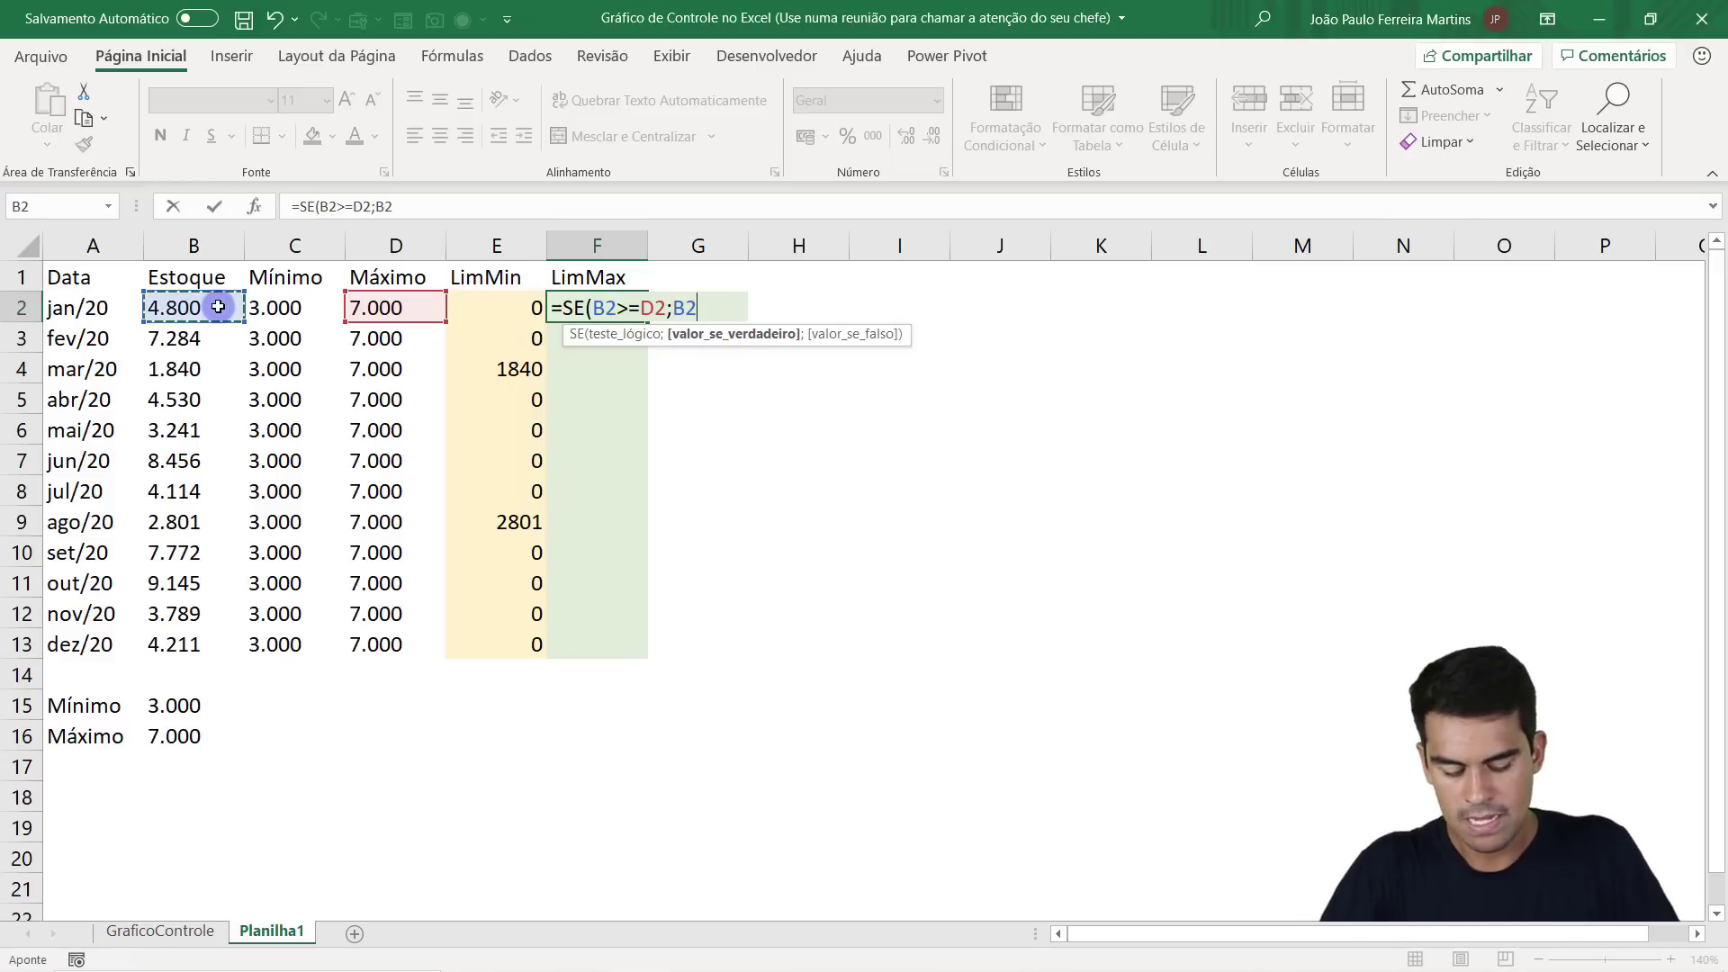
pyautogui.write(';0')
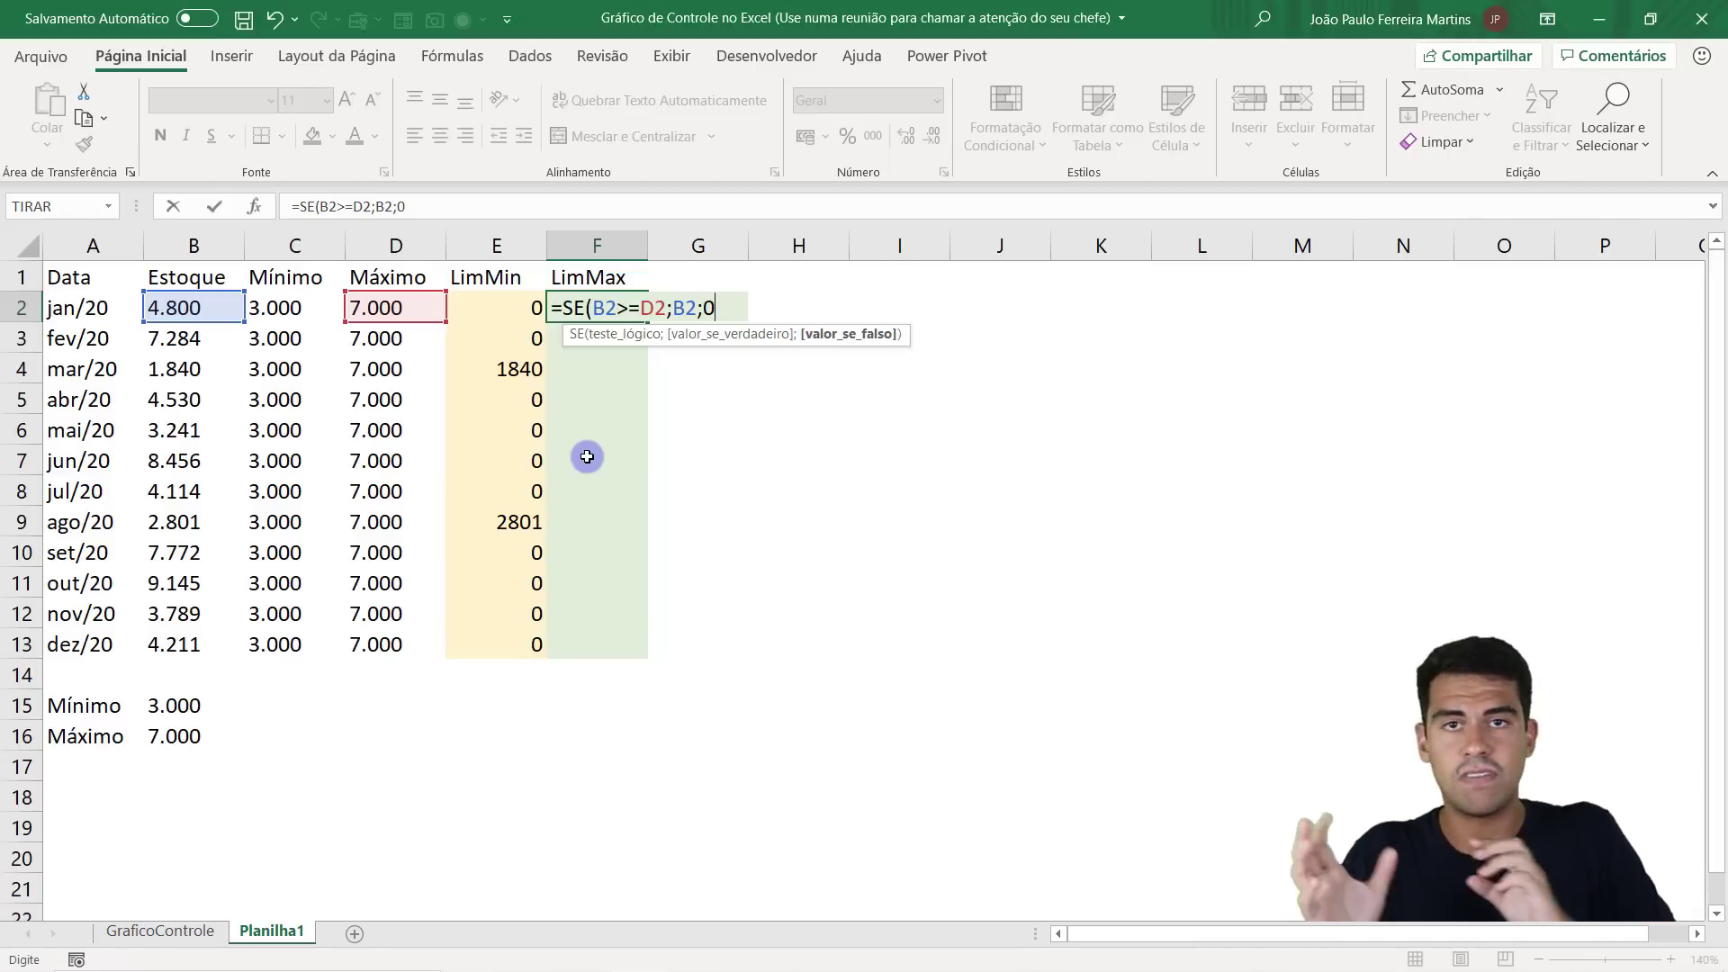
pyautogui.write(')')
pyautogui.press('Return')
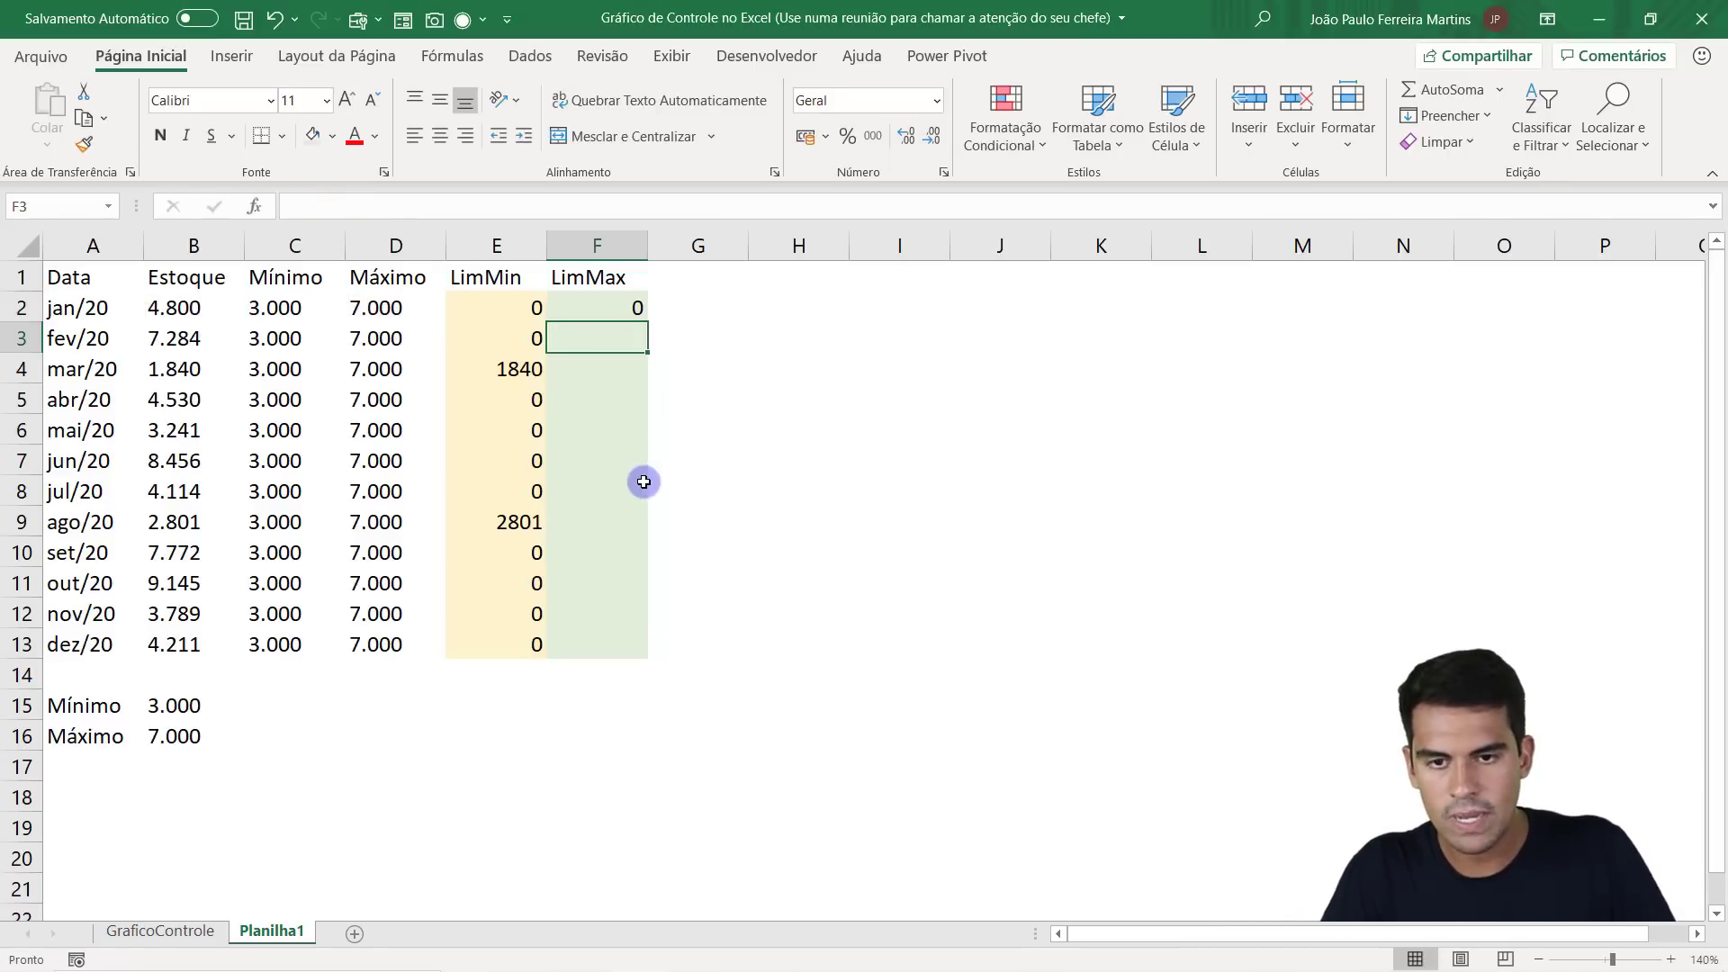
pyautogui.click(632, 309)
pyautogui.moveTo(646, 322); pyautogui.dragTo(625, 644)
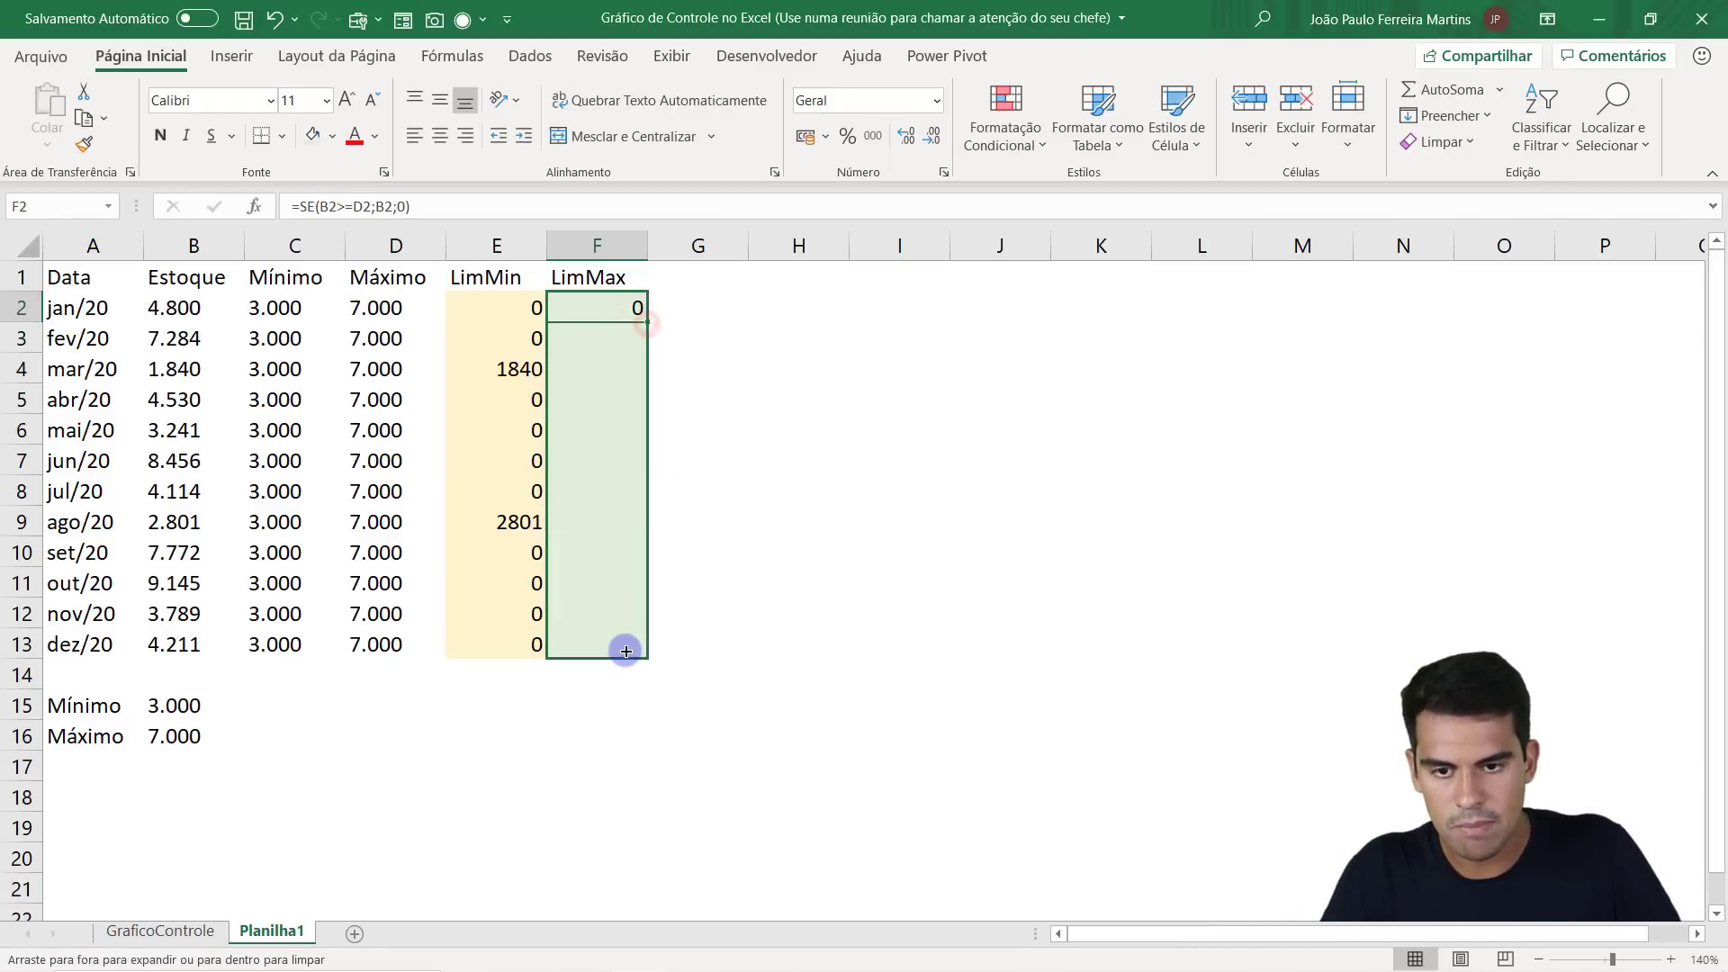
# Check the LimMax results against the 7000 maximum: 7284, 8456, 7772 and 9145 are flagged.
pyautogui.click(615, 428)
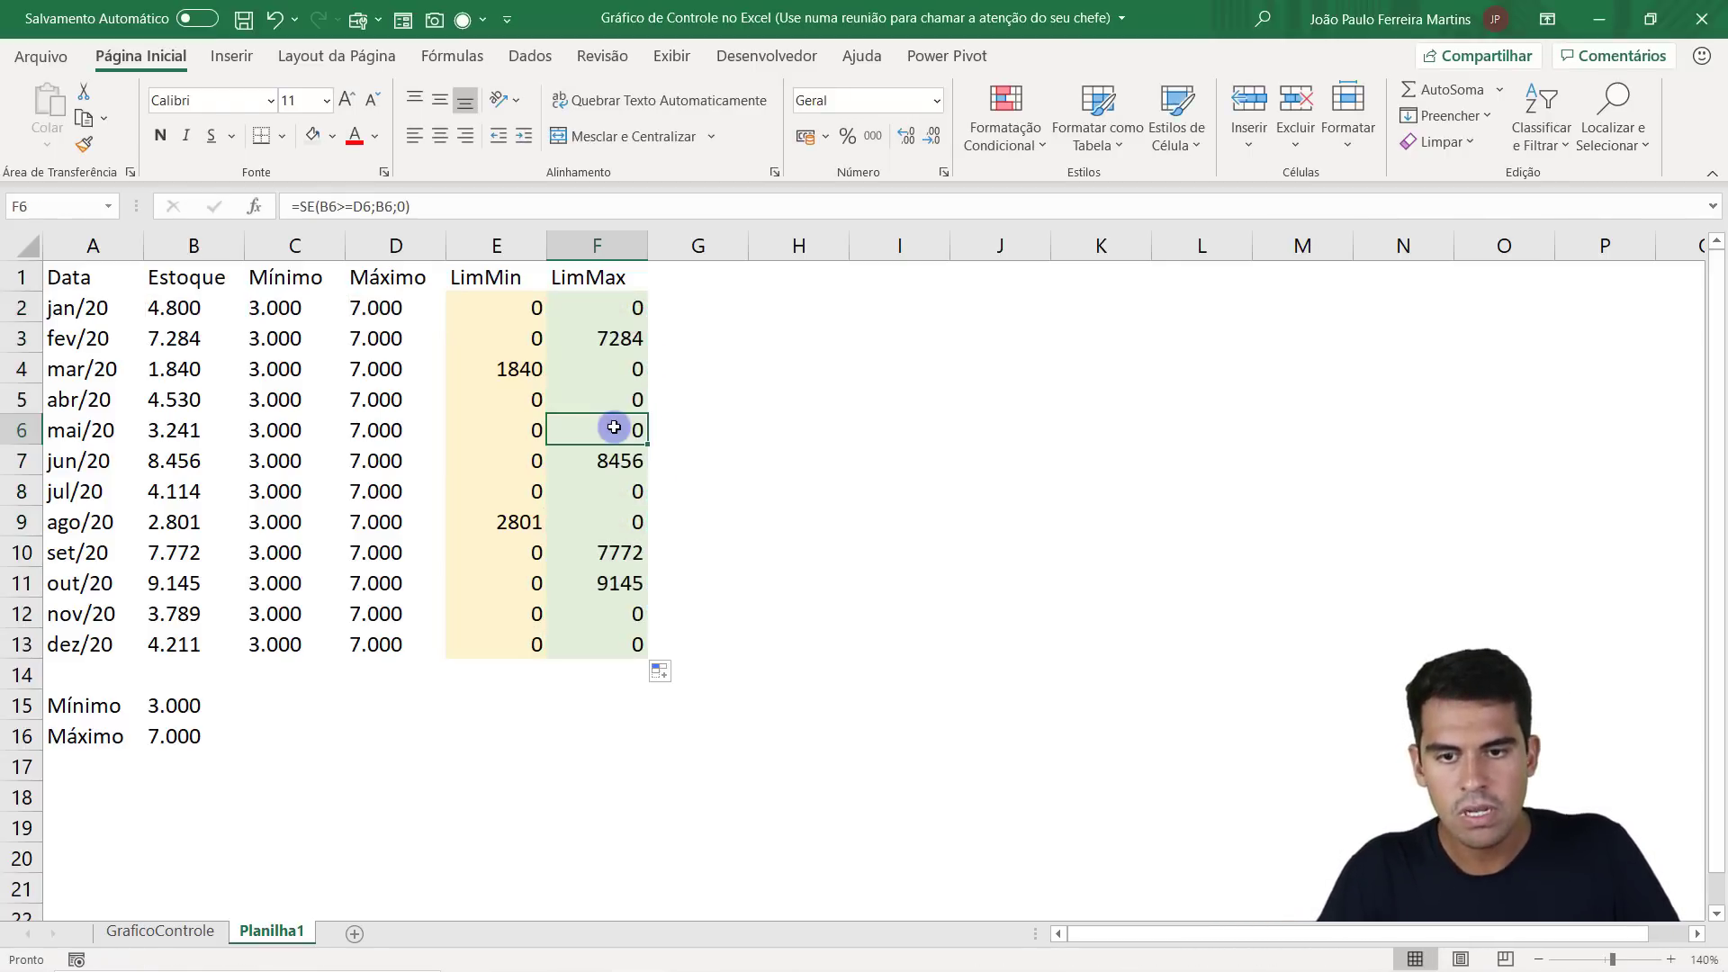
pyautogui.click(620, 338)
pyautogui.click(189, 735)
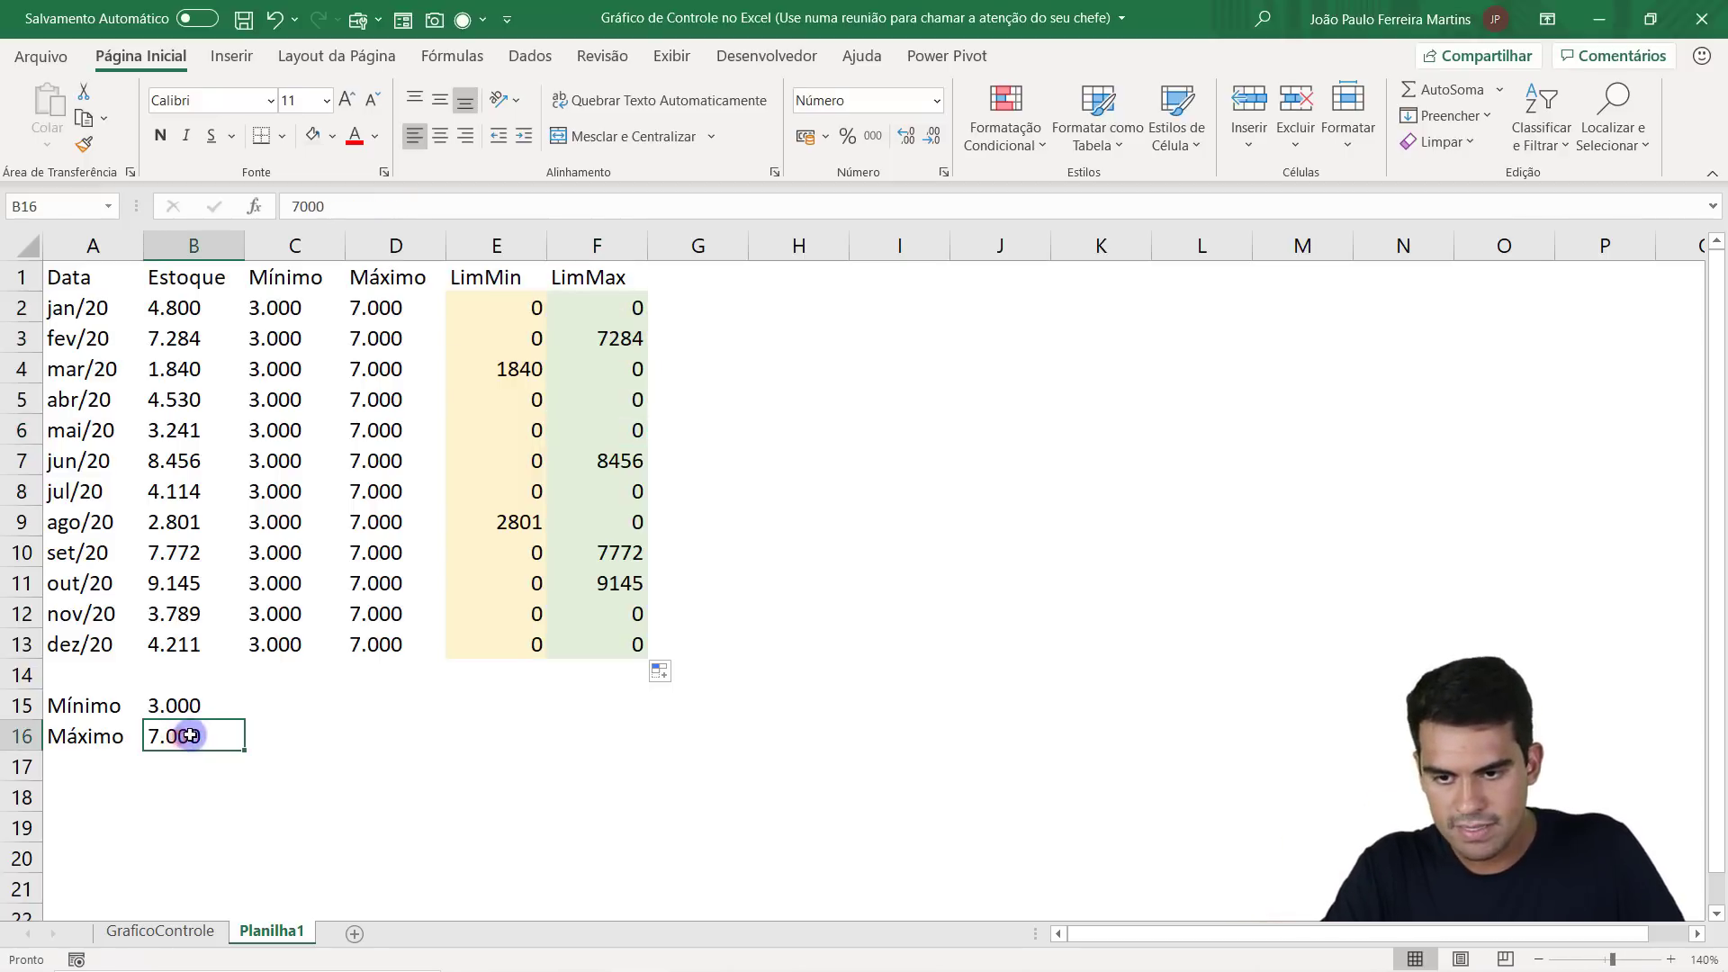
pyautogui.click(618, 343)
pyautogui.click(614, 460)
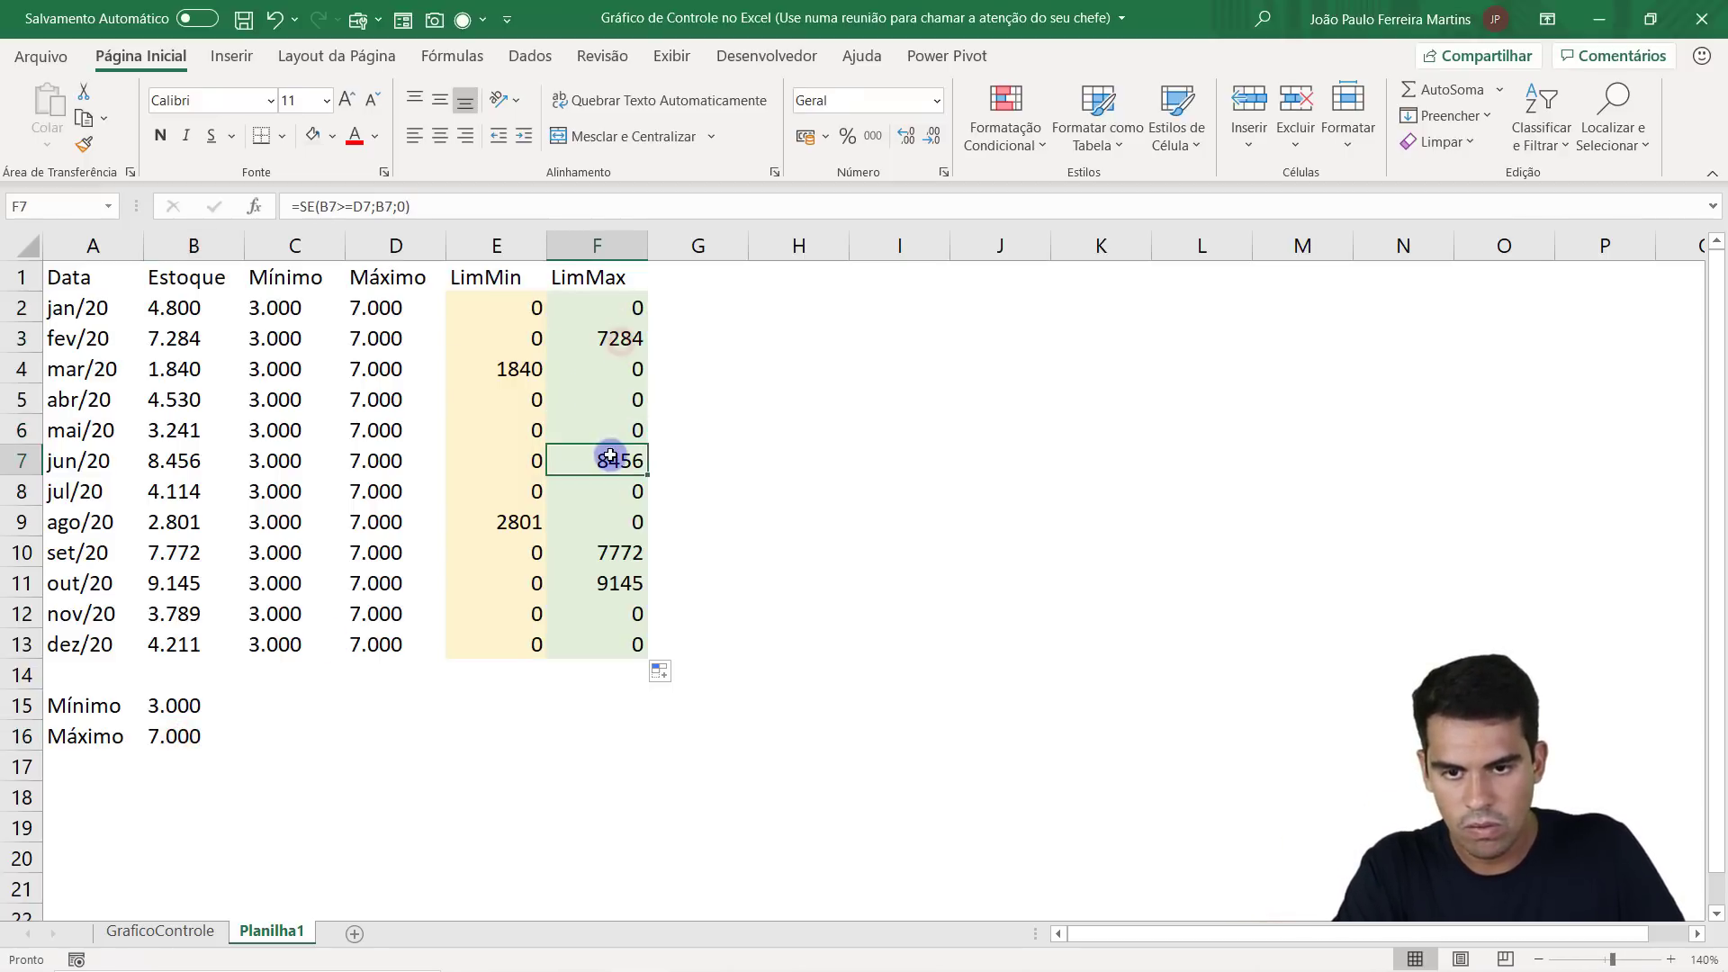
pyautogui.click(615, 552)
pyautogui.click(610, 583)
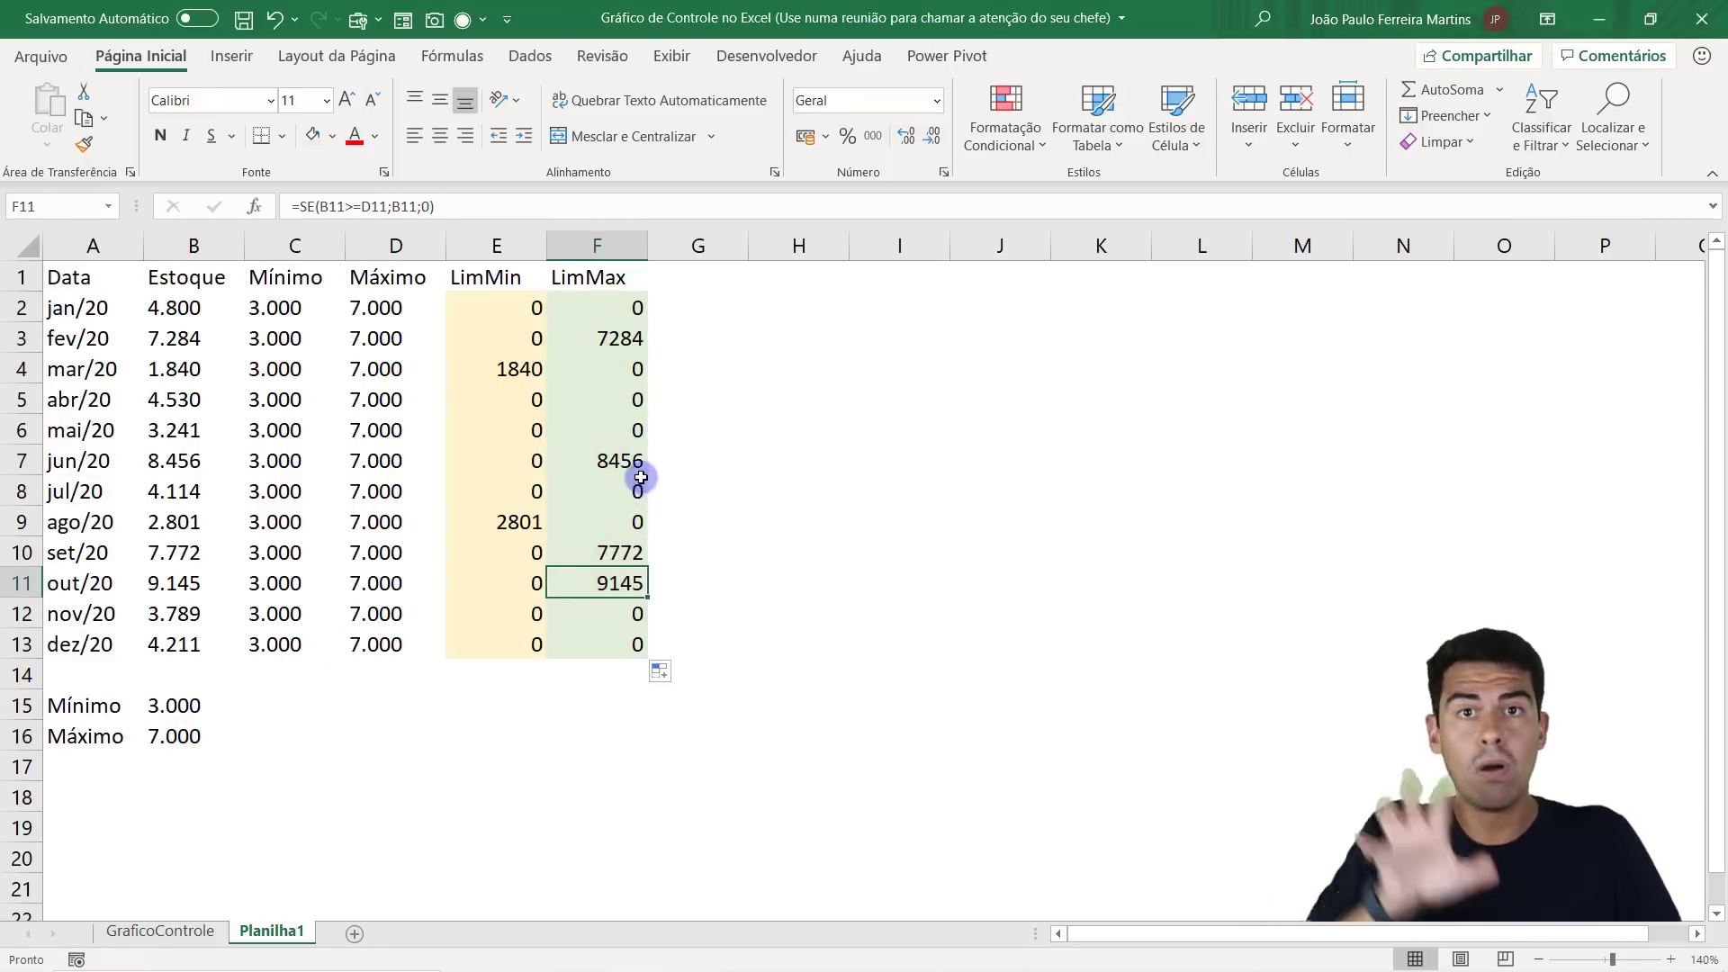
pyautogui.click(633, 302)
pyautogui.click(623, 369)
pyautogui.click(623, 396)
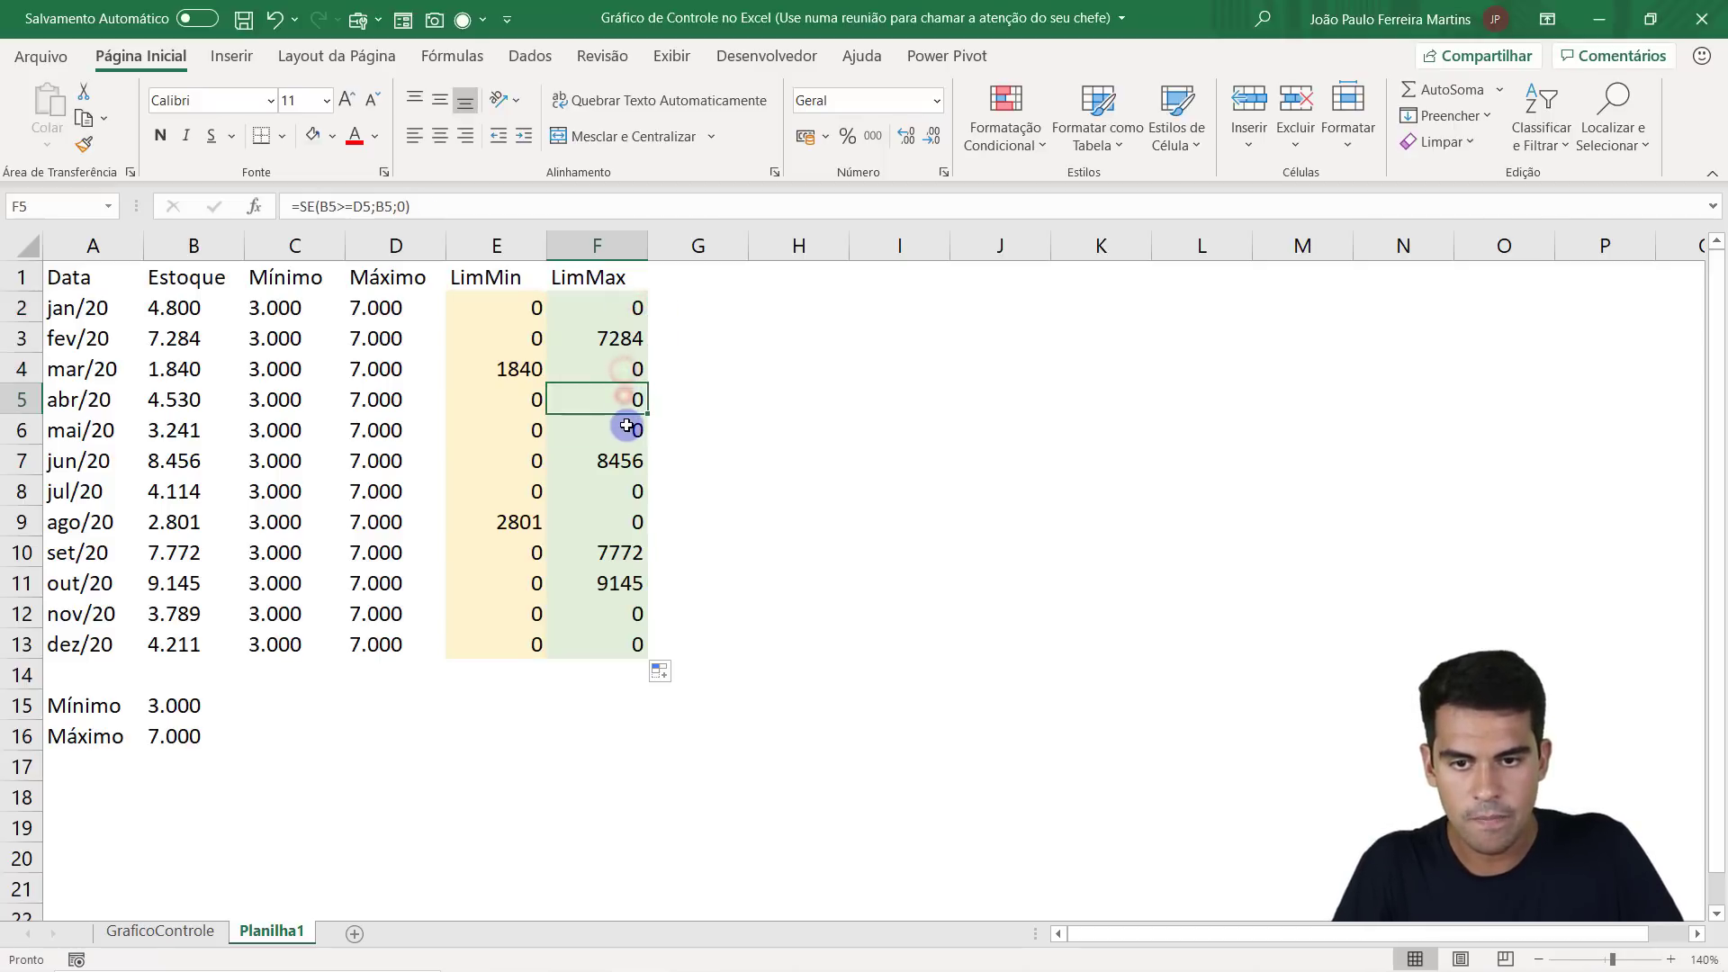
pyautogui.click(621, 430)
pyautogui.click(496, 246)
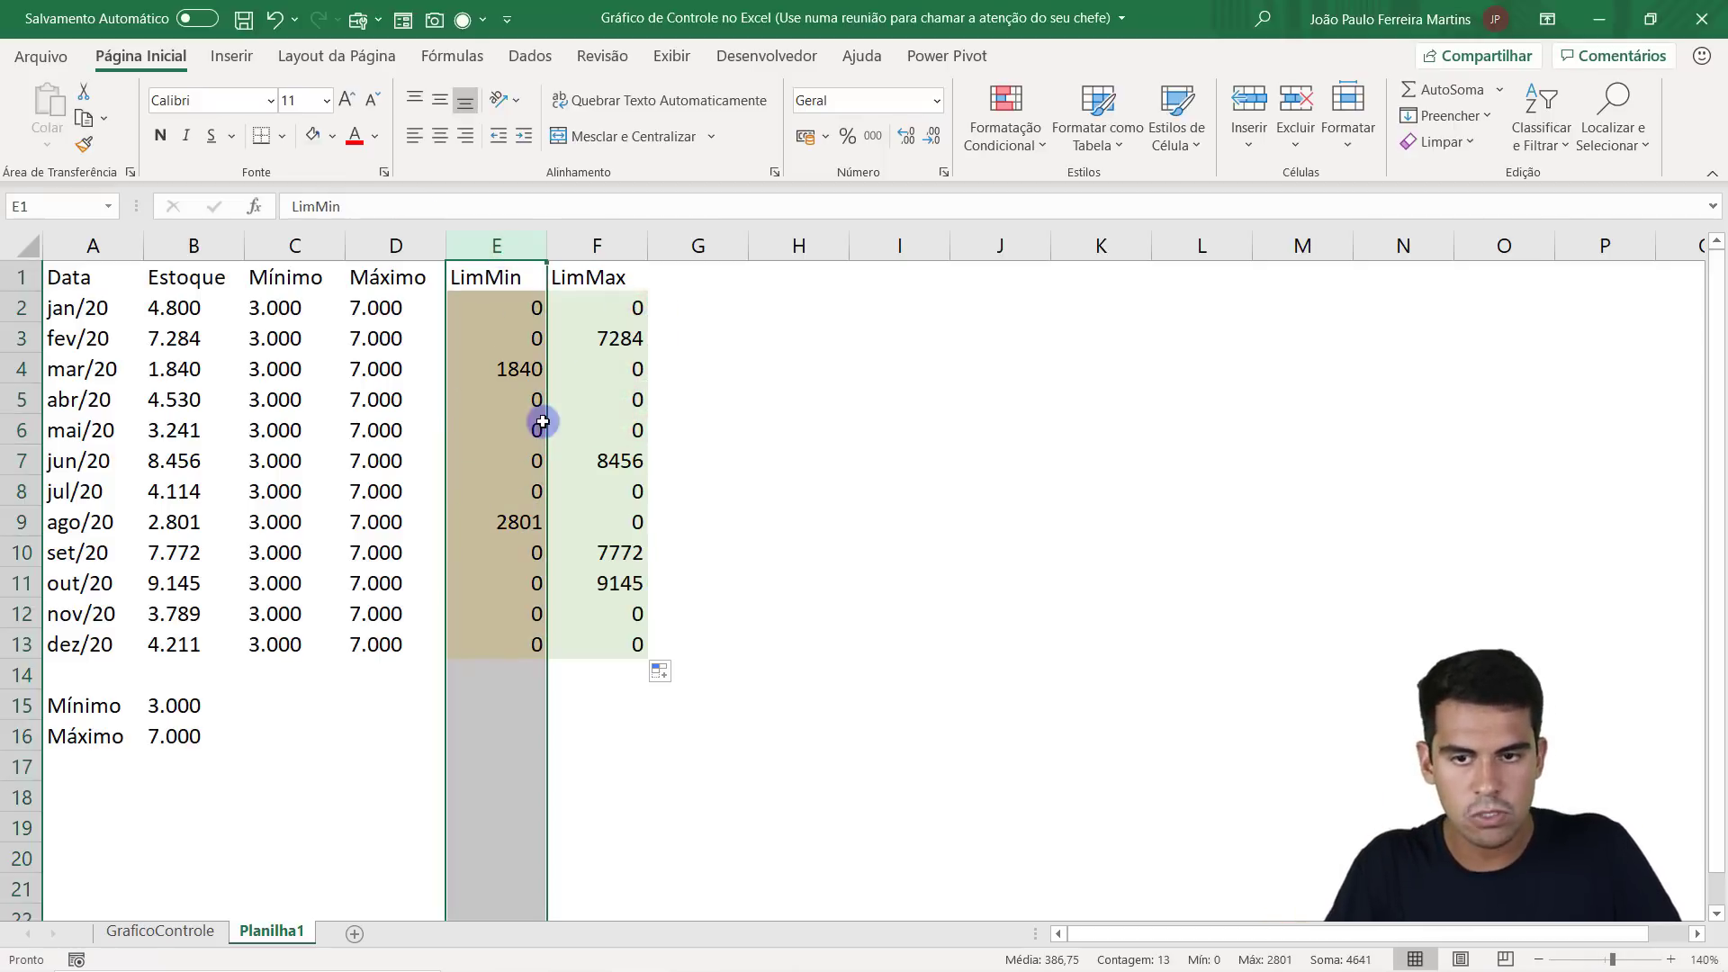
# Select the LimMin and LimMax results E2:F13 and open Format Cells with Ctrl+1.
pyautogui.click(581, 247)
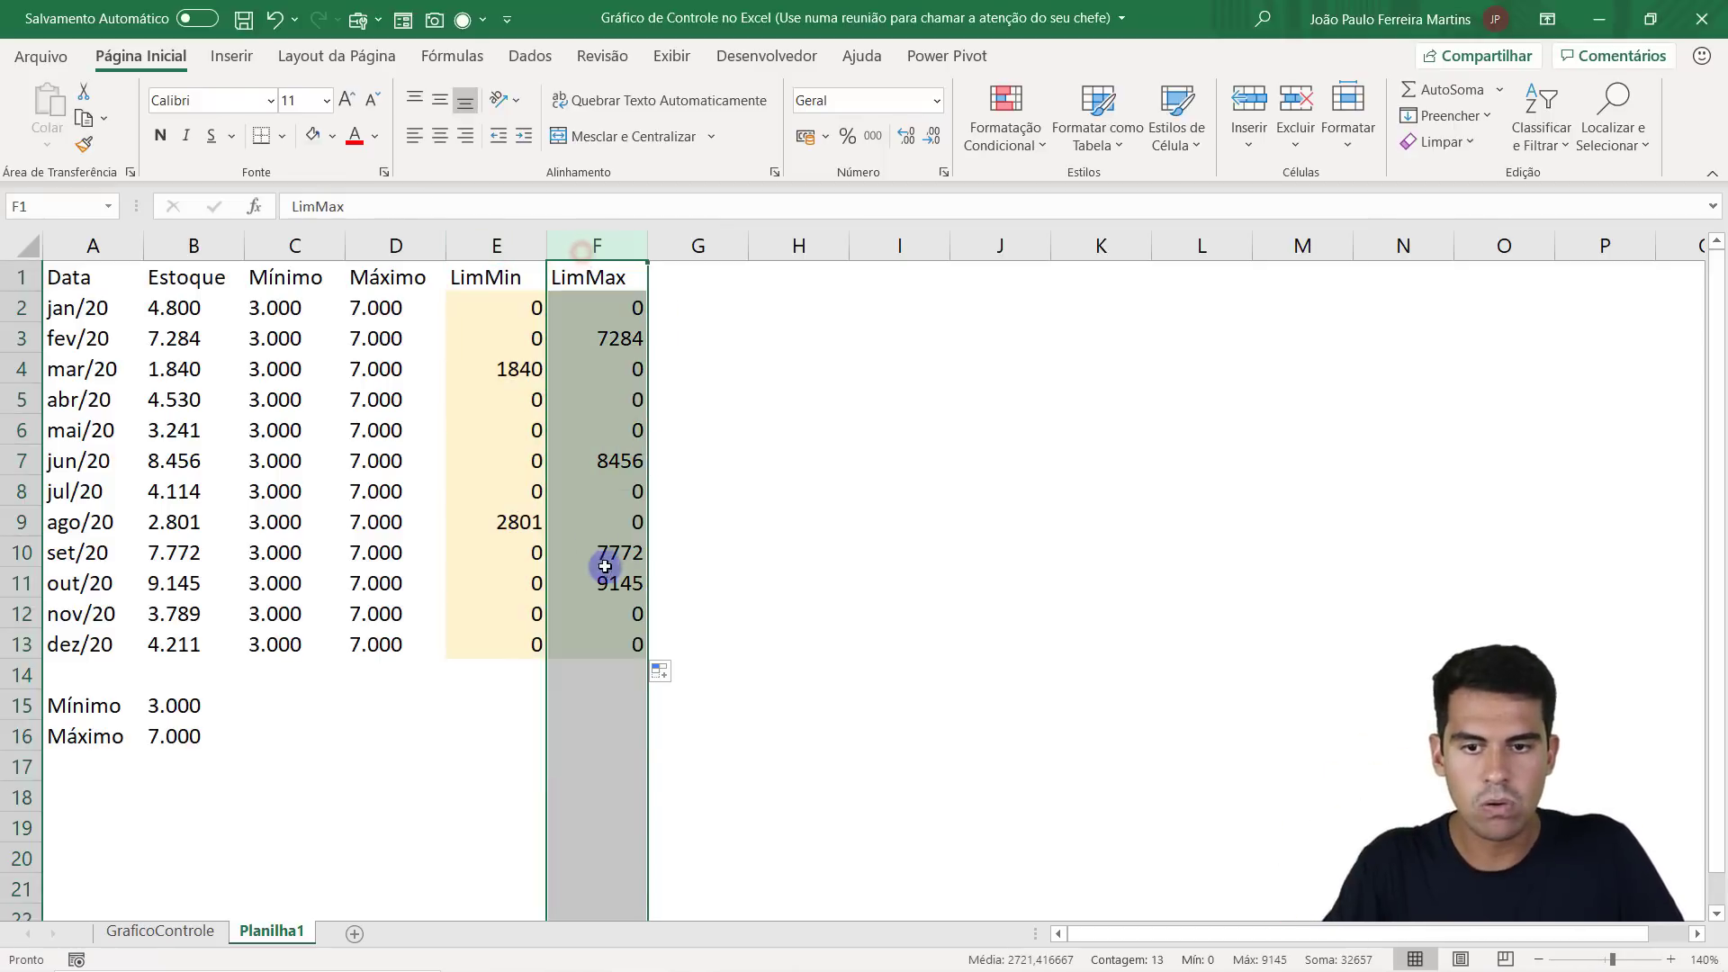
pyautogui.click(536, 460)
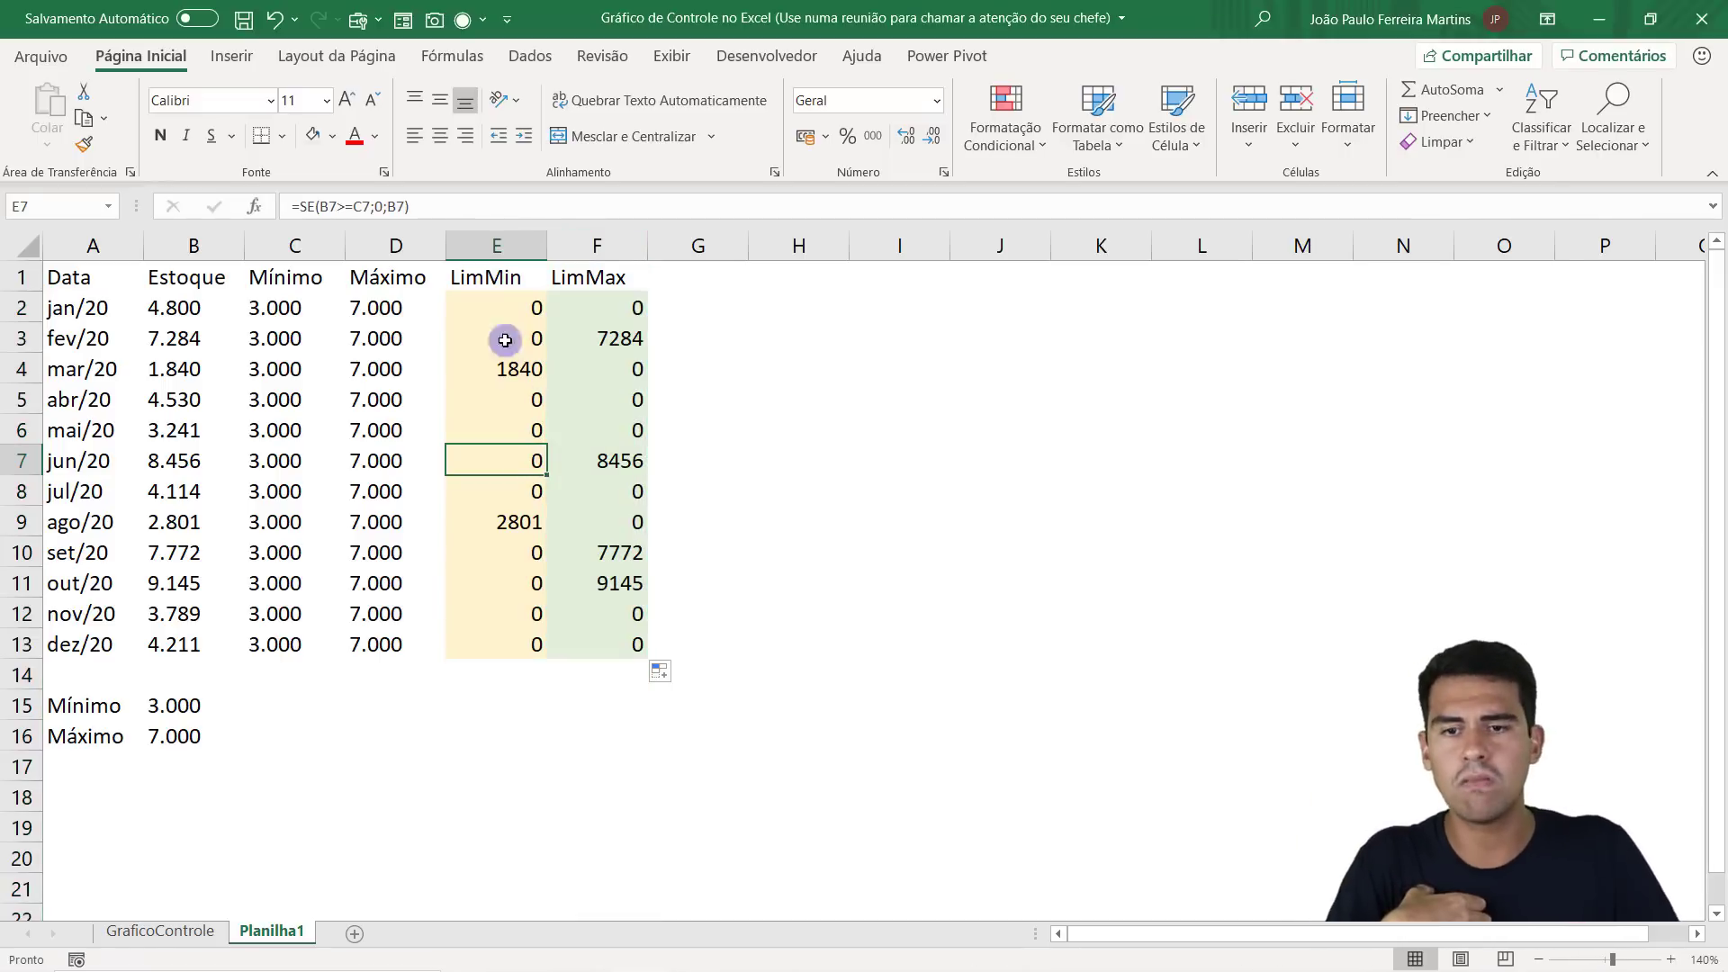
pyautogui.moveTo(498, 297)
pyautogui.mouseDown()
pyautogui.moveTo(611, 641)
pyautogui.moveTo(487, 308)
pyautogui.mouseUp()
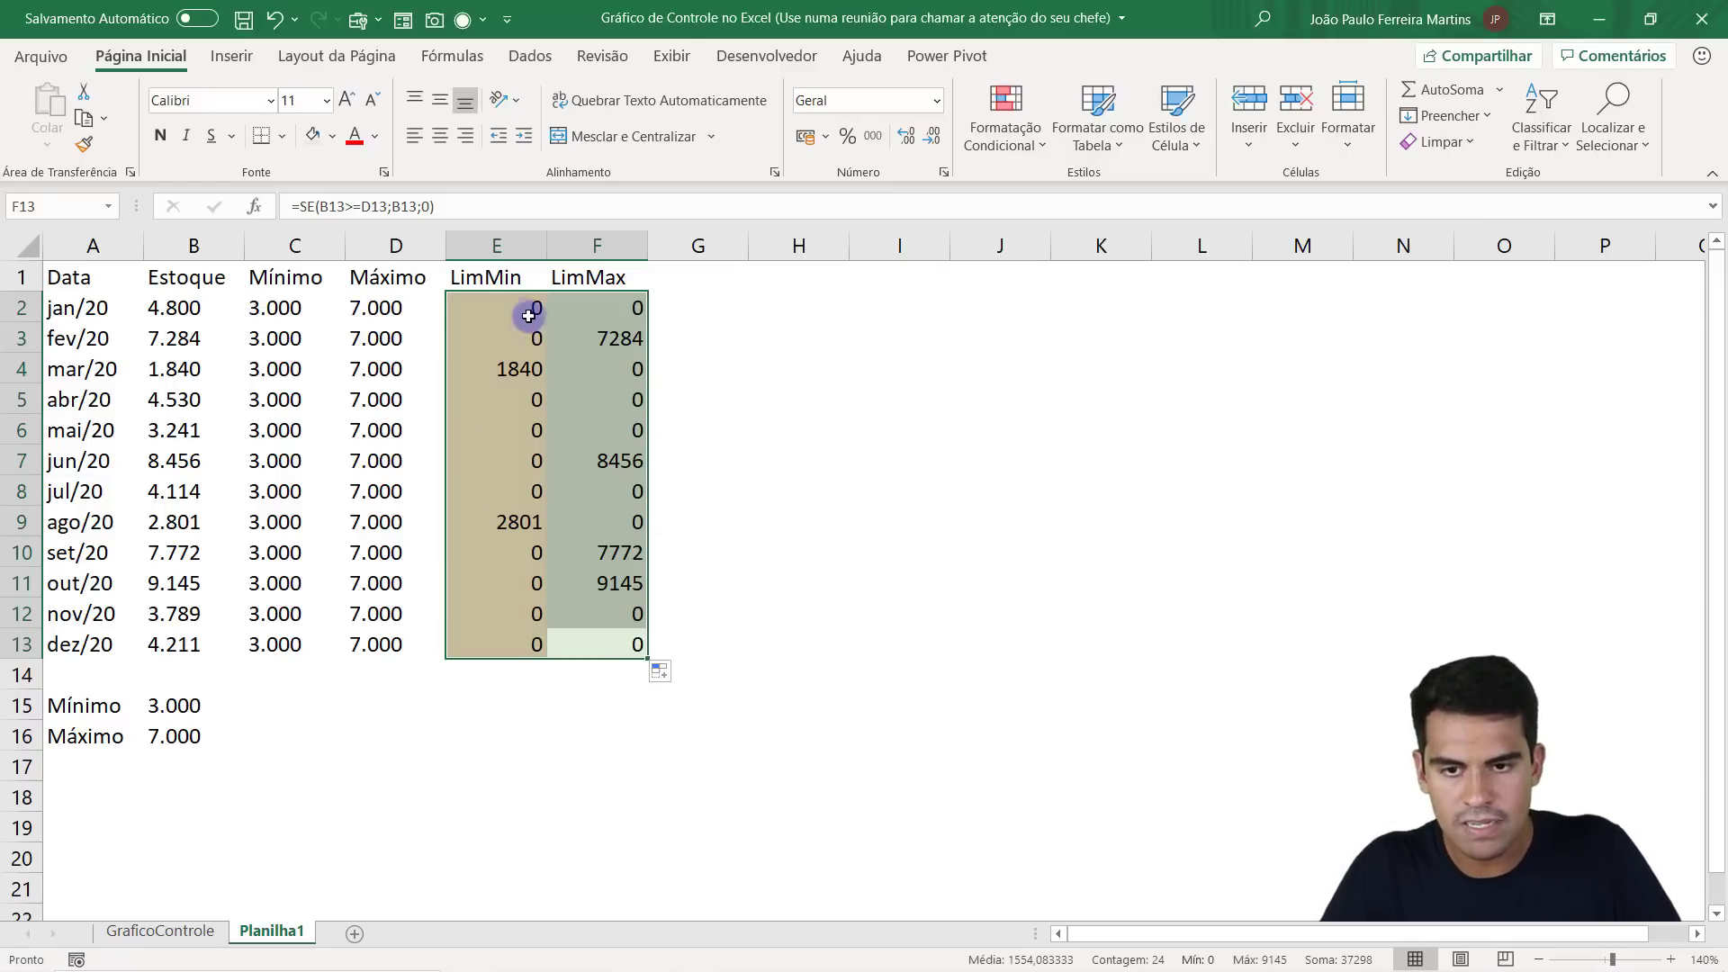
pyautogui.moveTo(524, 312); pyautogui.dragTo(630, 641)
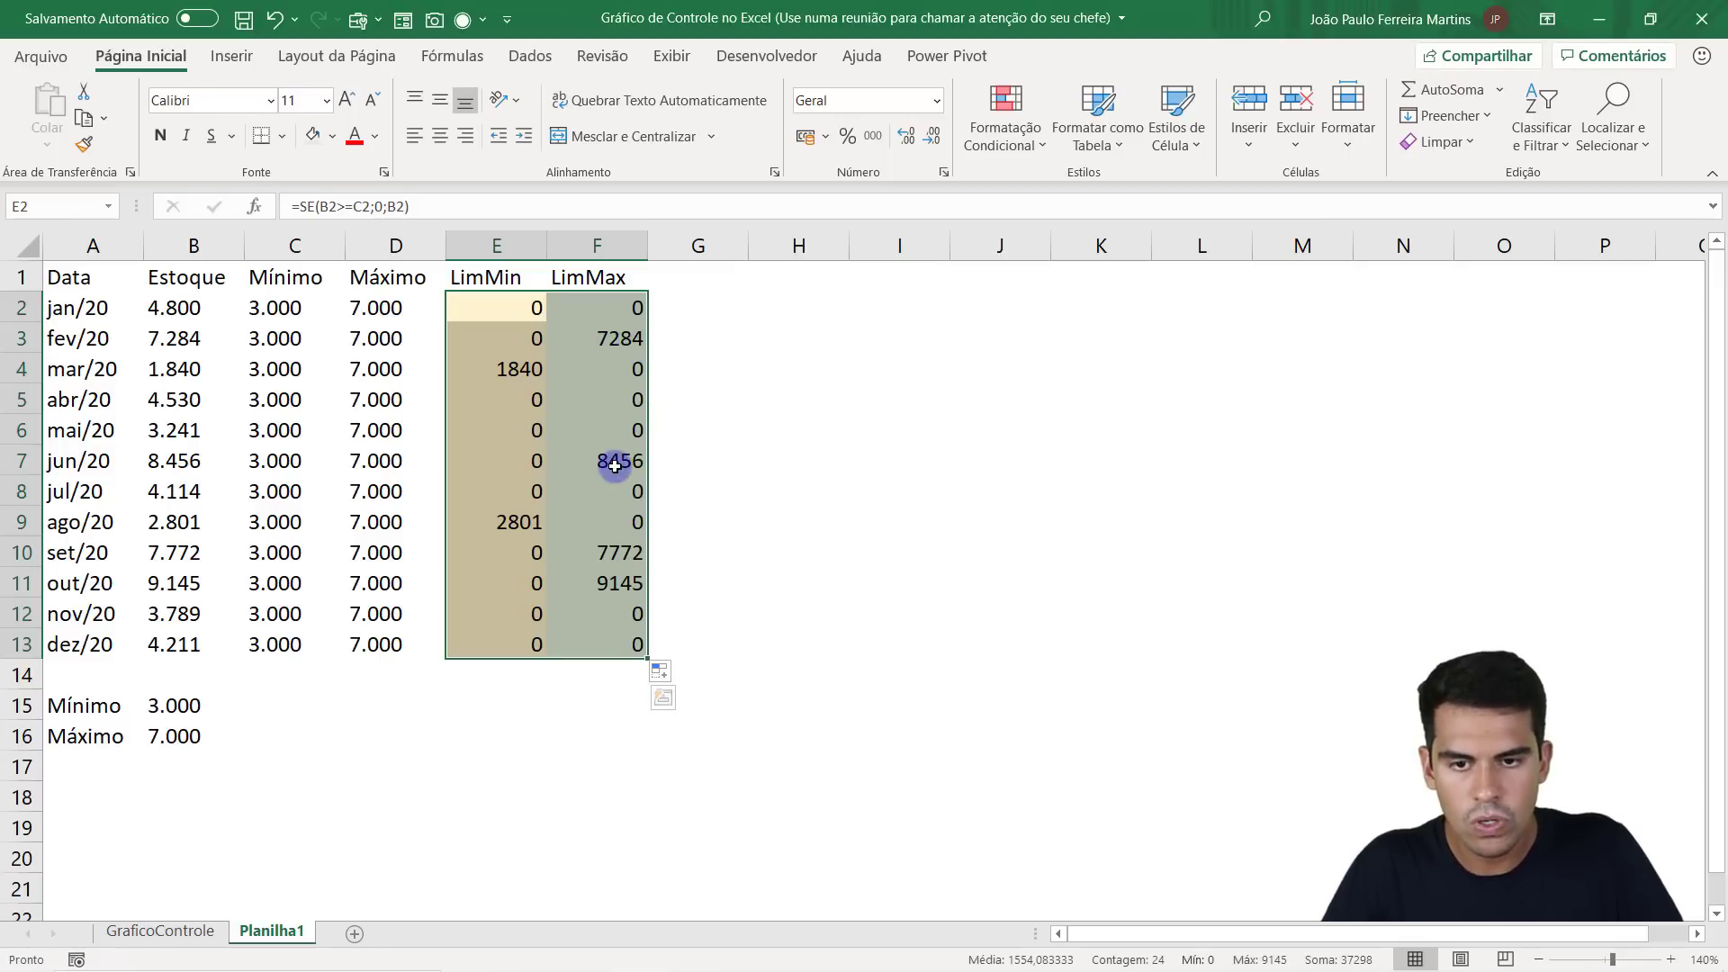
pyautogui.moveTo(502, 304); pyautogui.dragTo(635, 636)
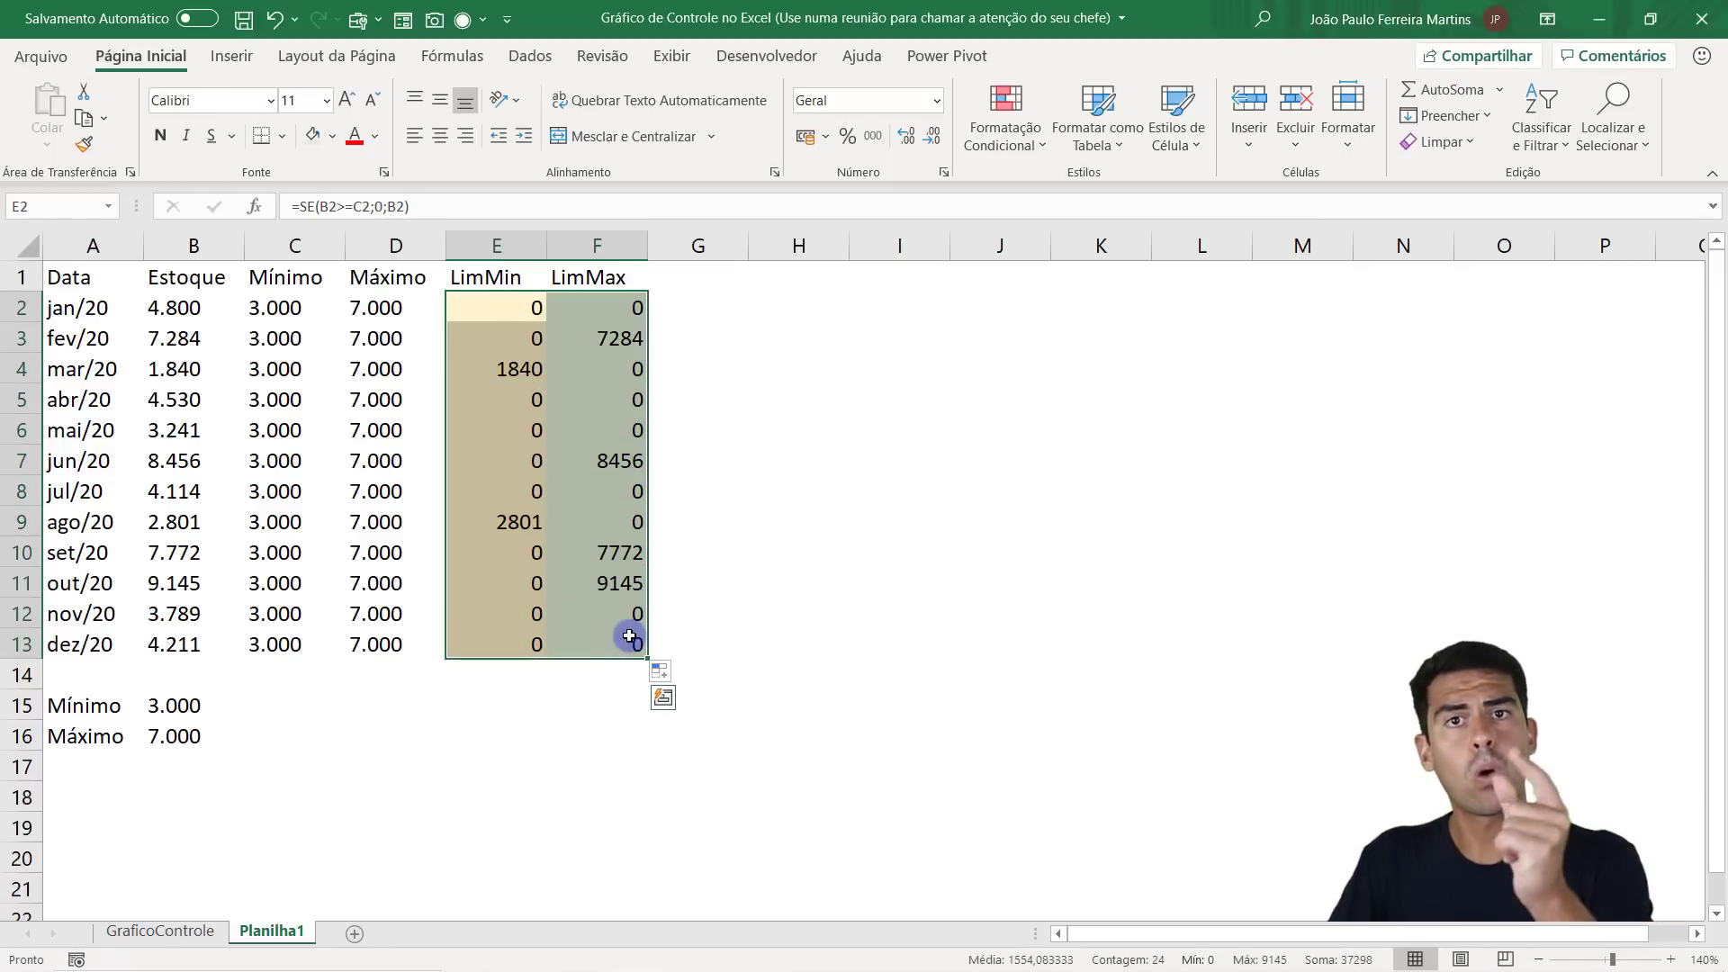
pyautogui.hotkey('ctrl', '1')
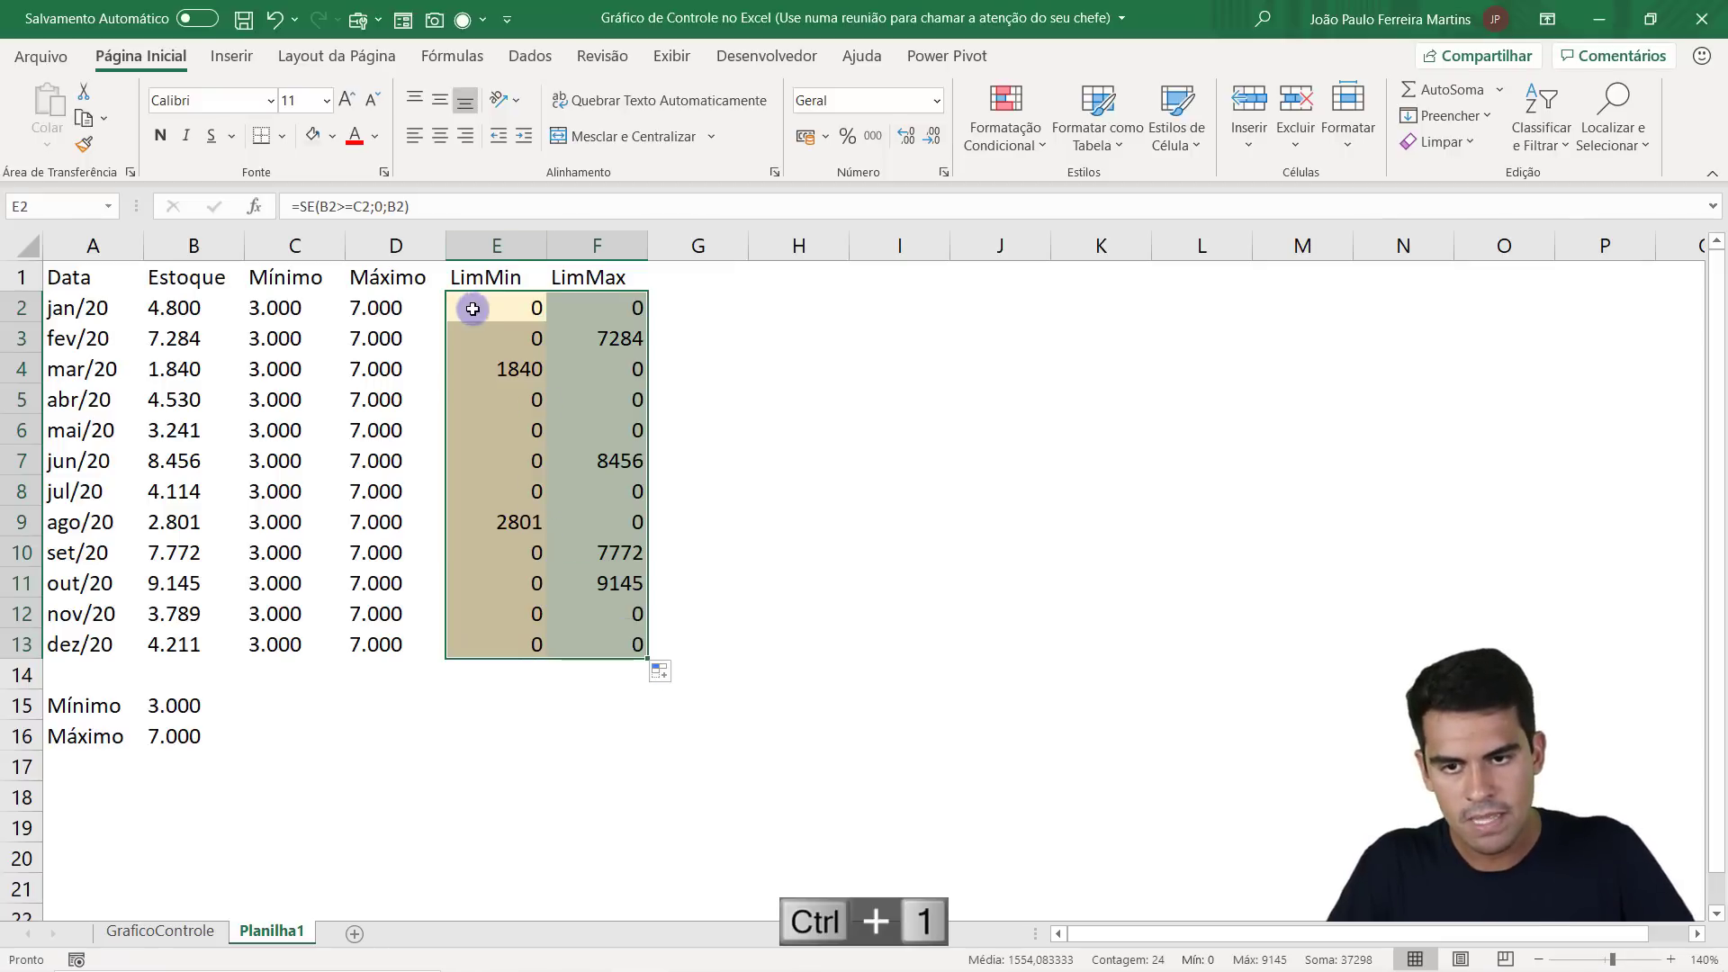
# Format the LimMin and LimMax cells E2:F13 as Número with 0 decimals and left-align them.
pyautogui.moveTo(478, 307)
pyautogui.mouseDown()
pyautogui.moveTo(610, 663)
pyautogui.moveTo(488, 301)
pyautogui.mouseUp()
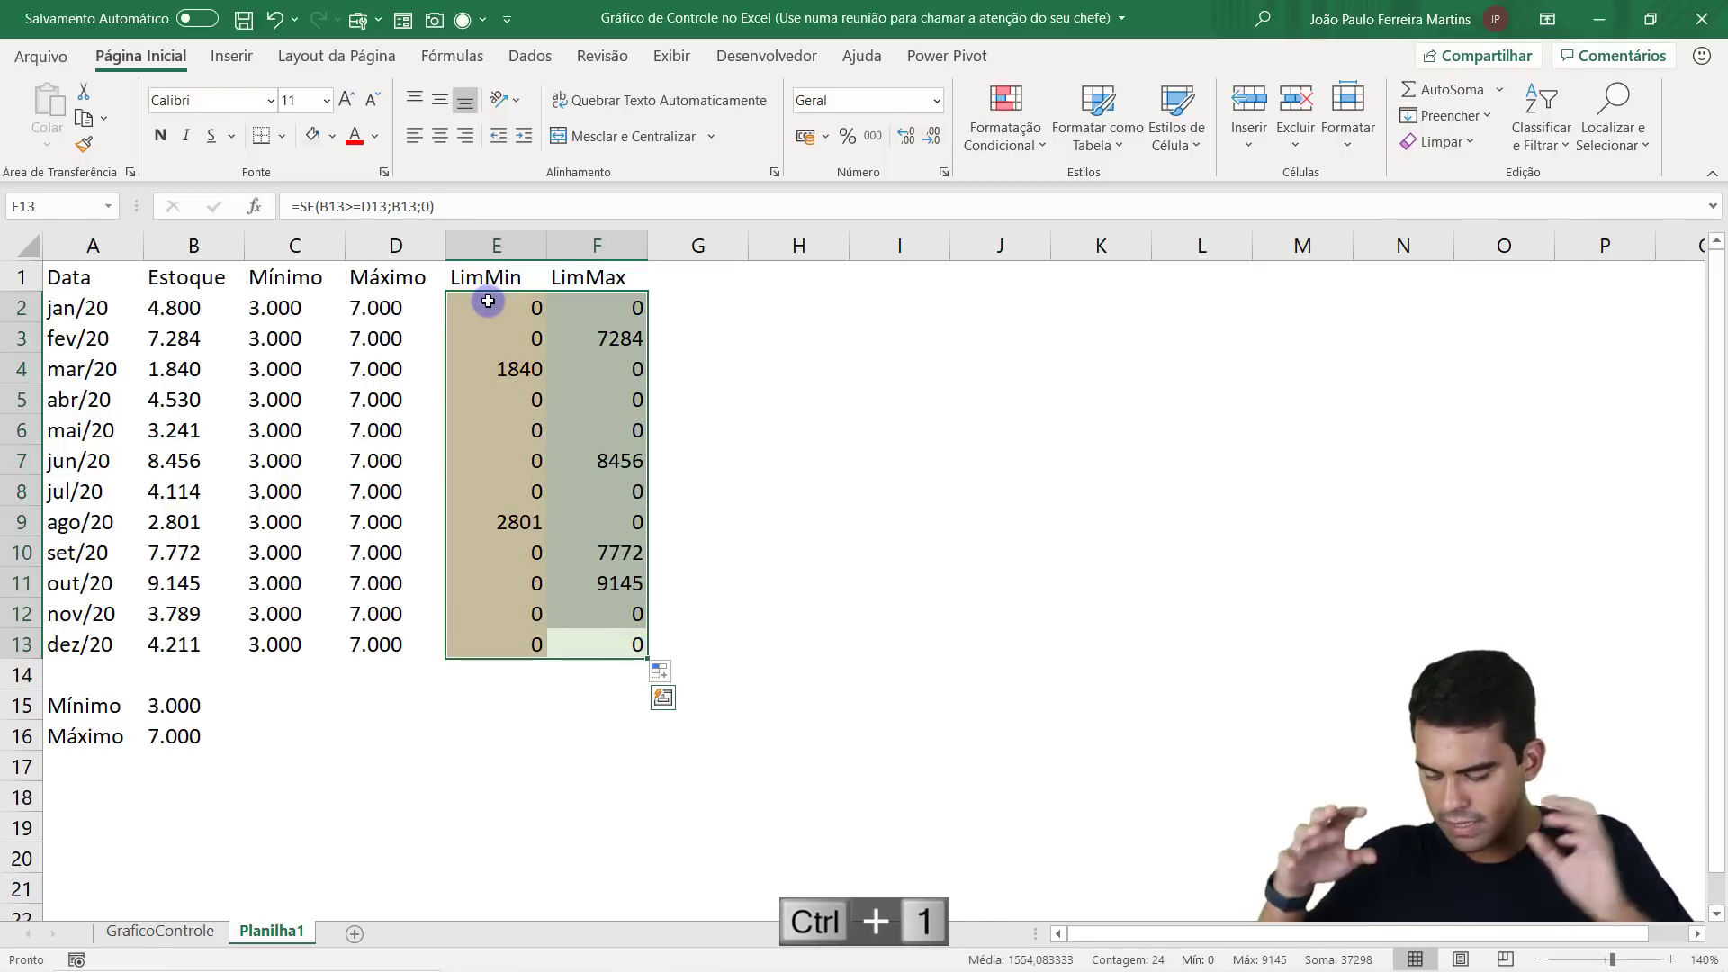
pyautogui.hotkey('ctrl', '1')
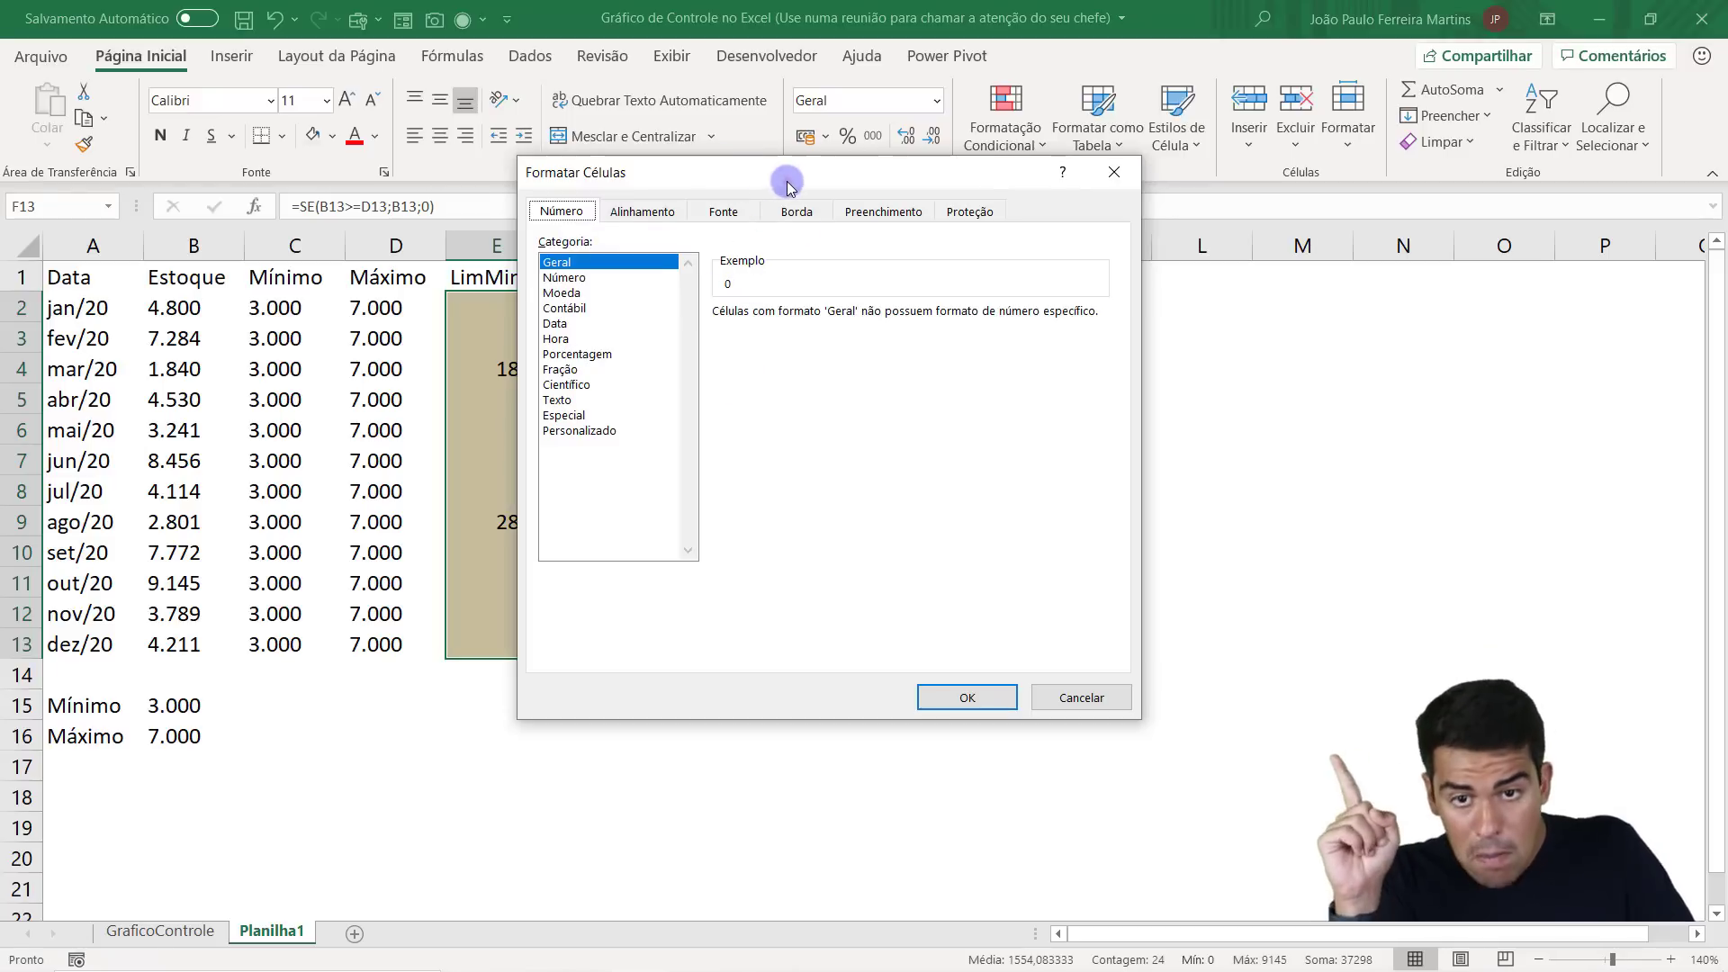
pyautogui.moveTo(783, 185); pyautogui.dragTo(537, 197)
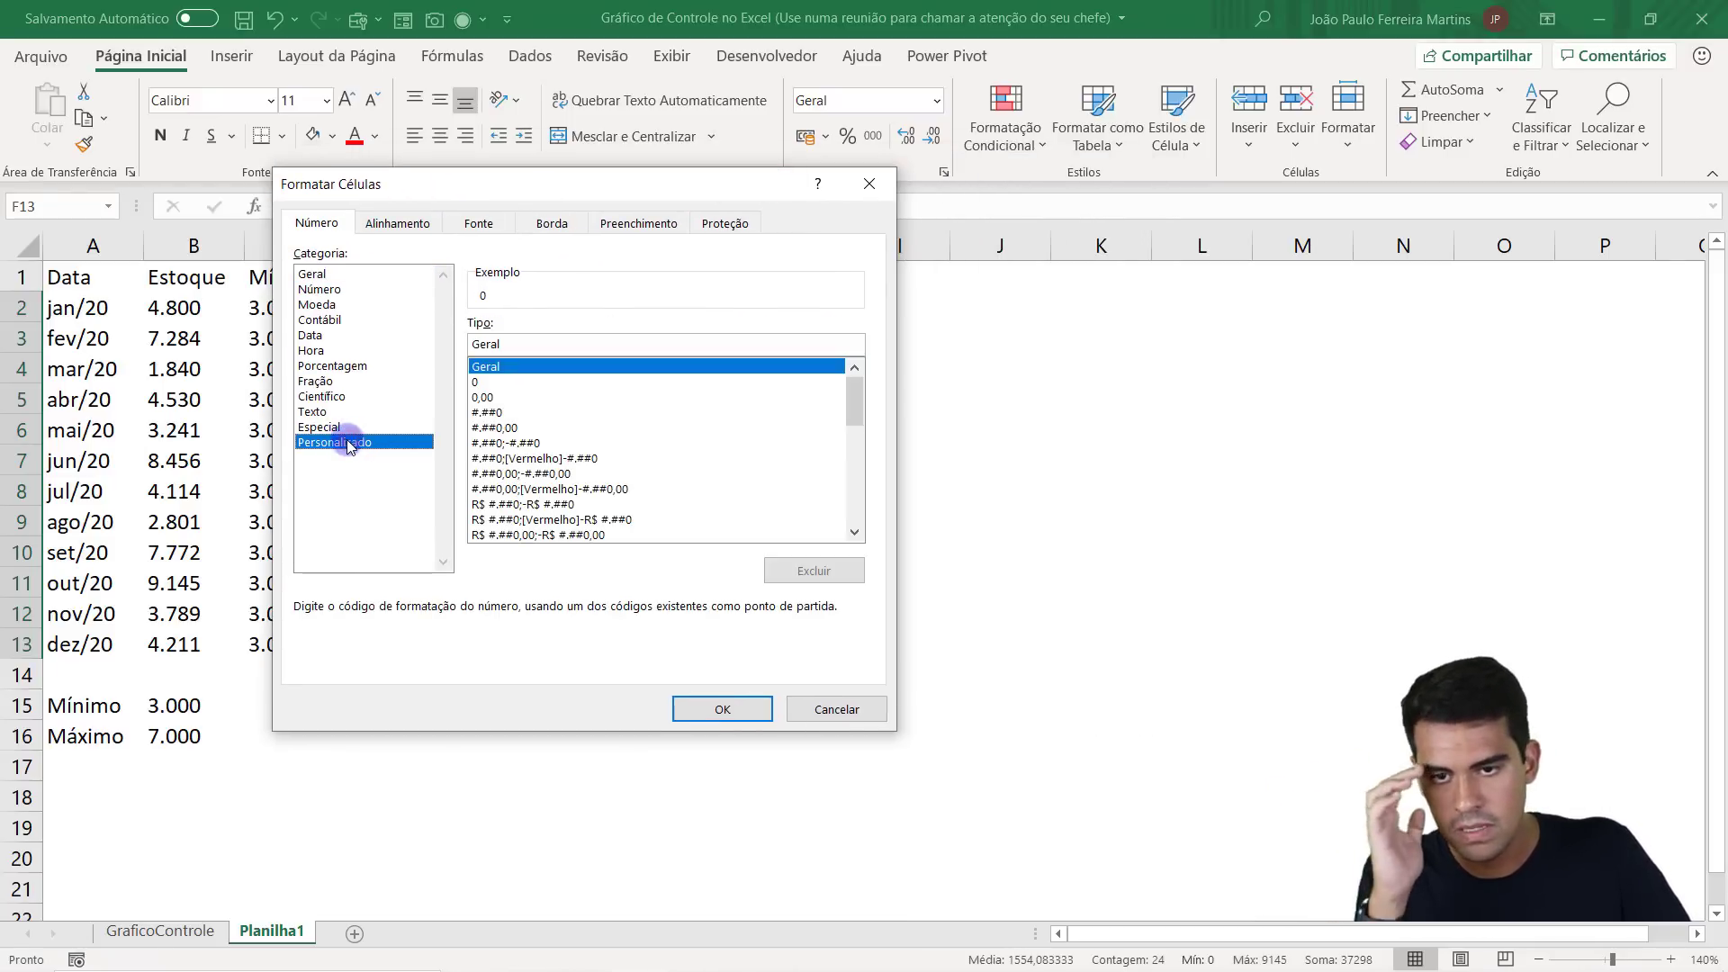
pyautogui.click(350, 291)
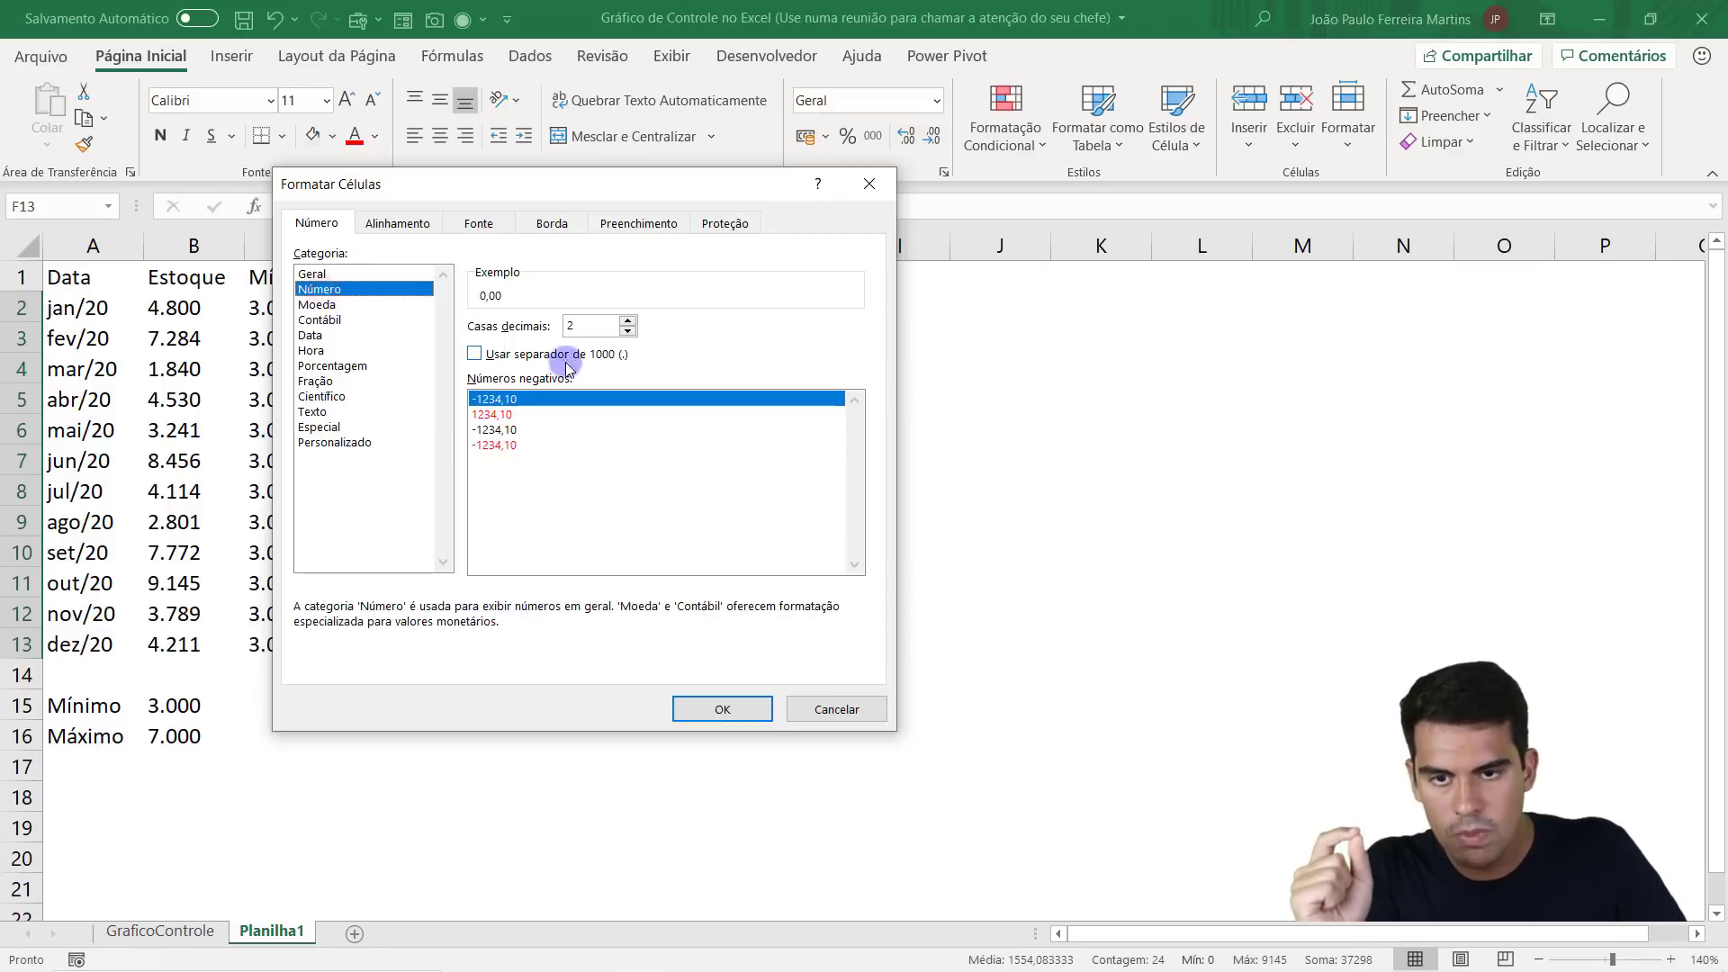
pyautogui.click(476, 354)
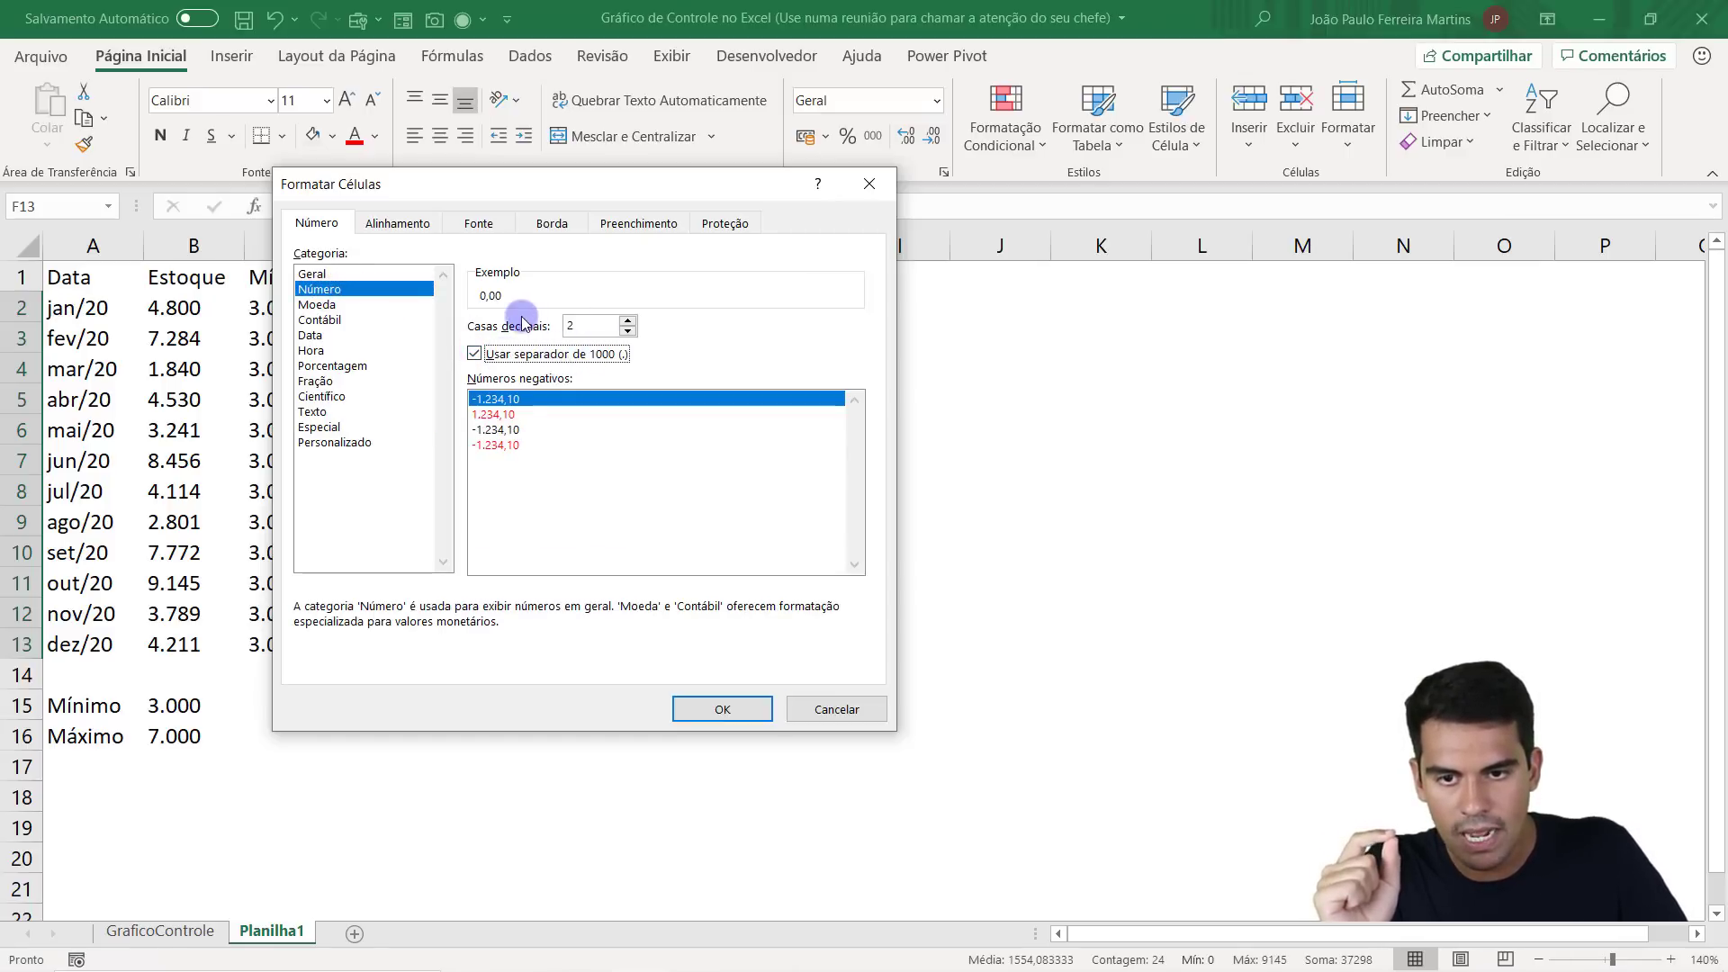
pyautogui.click(627, 331)
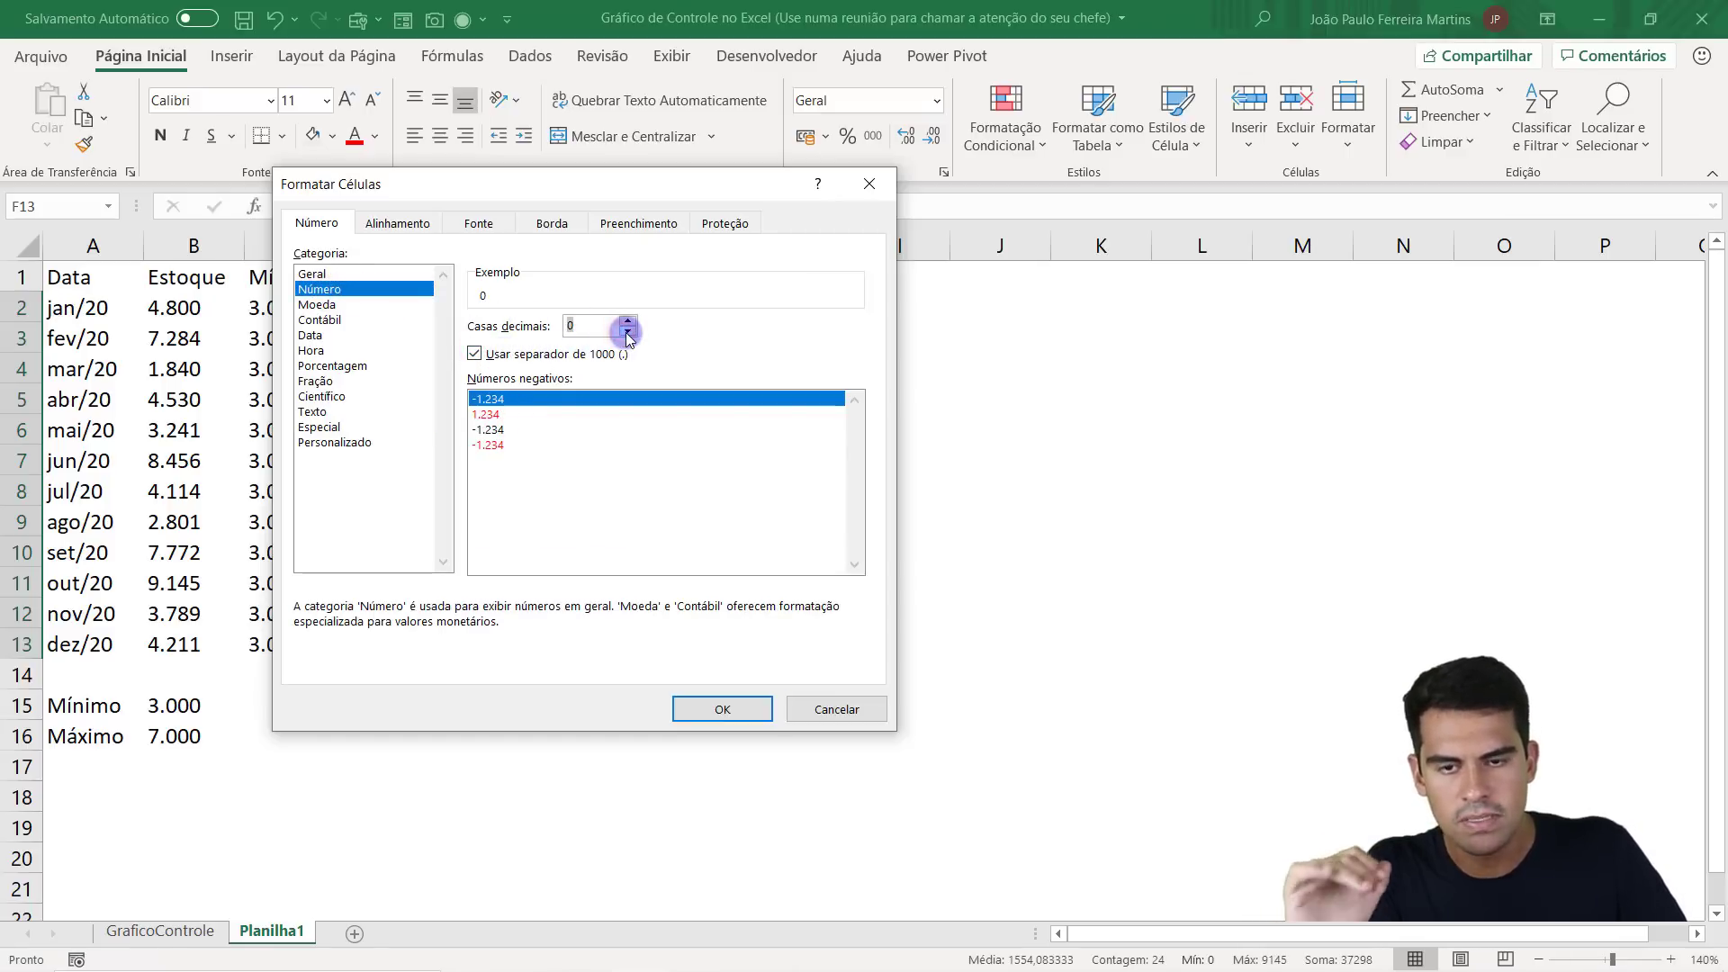
pyautogui.click(482, 355)
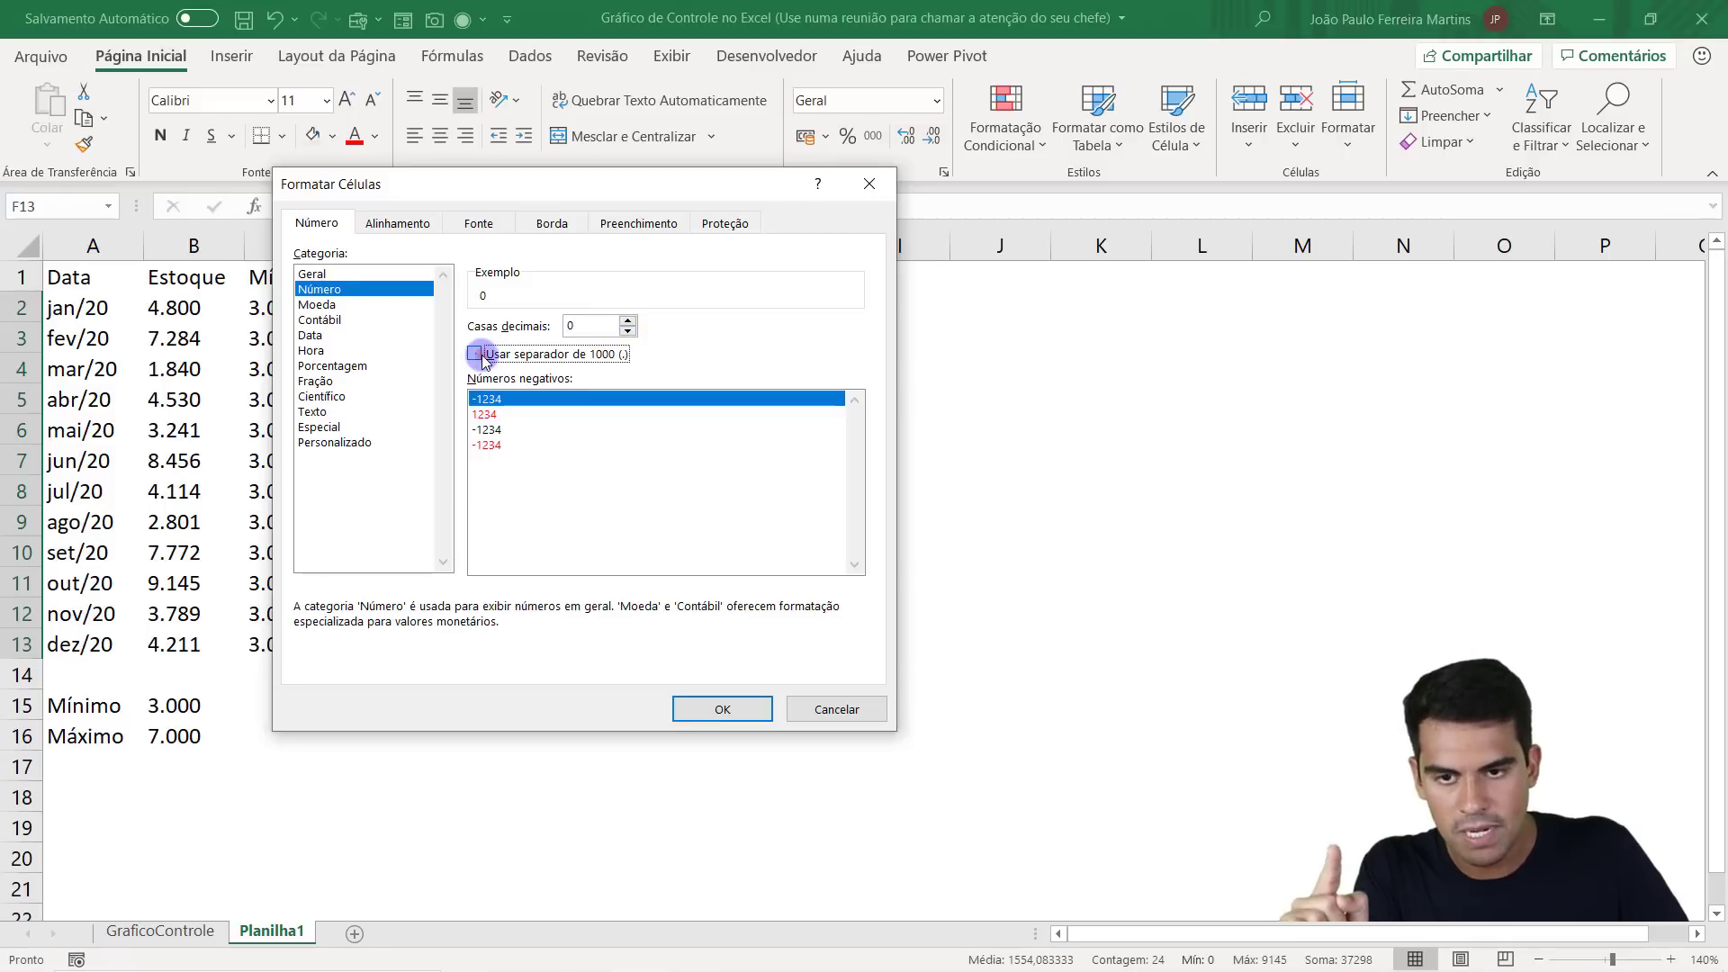
pyautogui.click(711, 707)
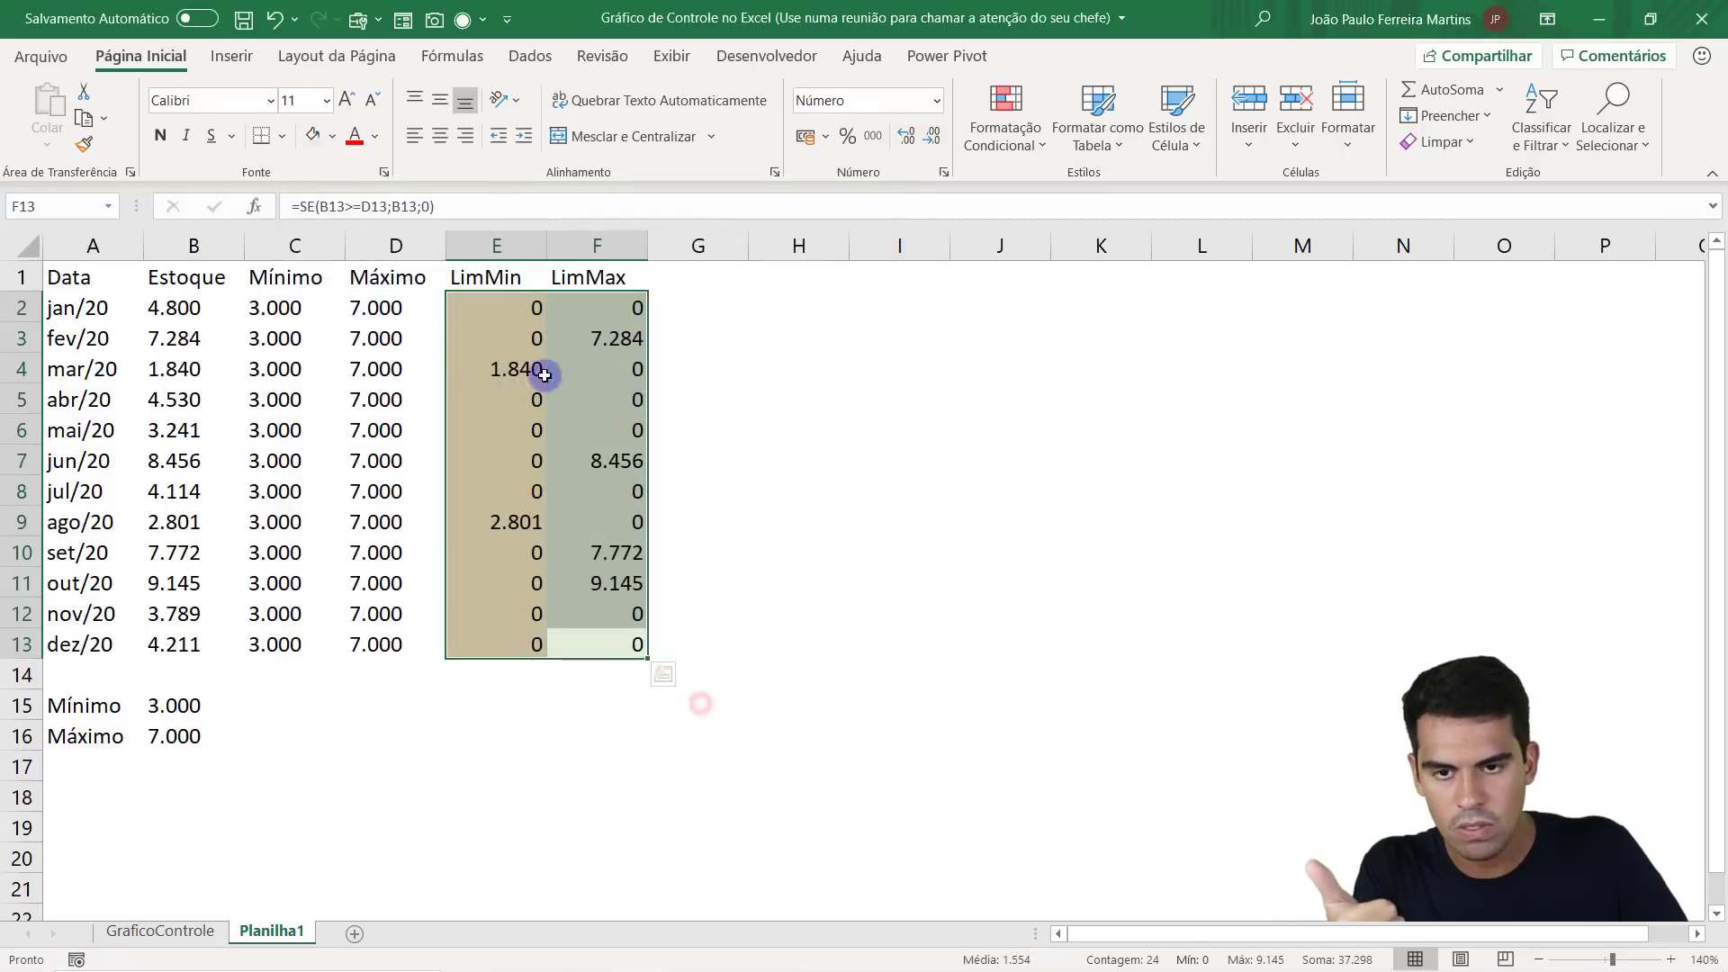
pyautogui.click(414, 135)
pyautogui.click(526, 443)
# Reapply the whole-number format to E2:F13 with the 1000 separator turned on.
pyautogui.moveTo(451, 297)
pyautogui.mouseDown()
pyautogui.moveTo(494, 644)
pyautogui.moveTo(570, 480)
pyautogui.moveTo(565, 308)
pyautogui.moveTo(601, 643)
pyautogui.mouseUp()
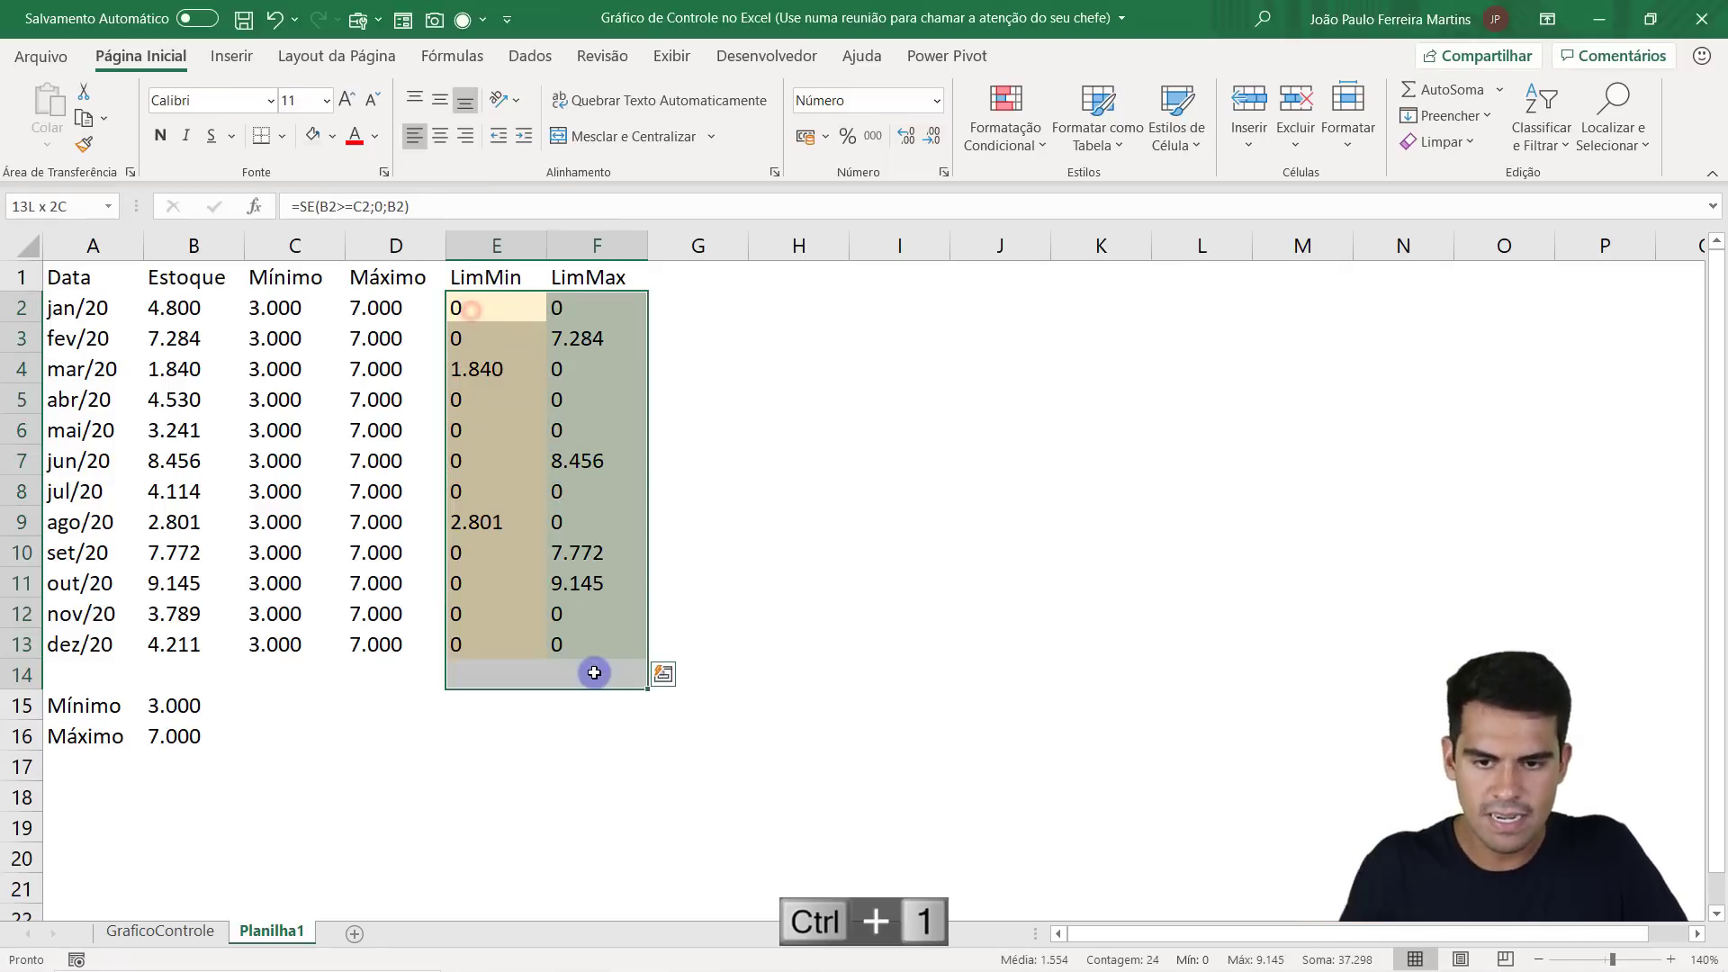
pyautogui.hotkey('ctrl', '1')
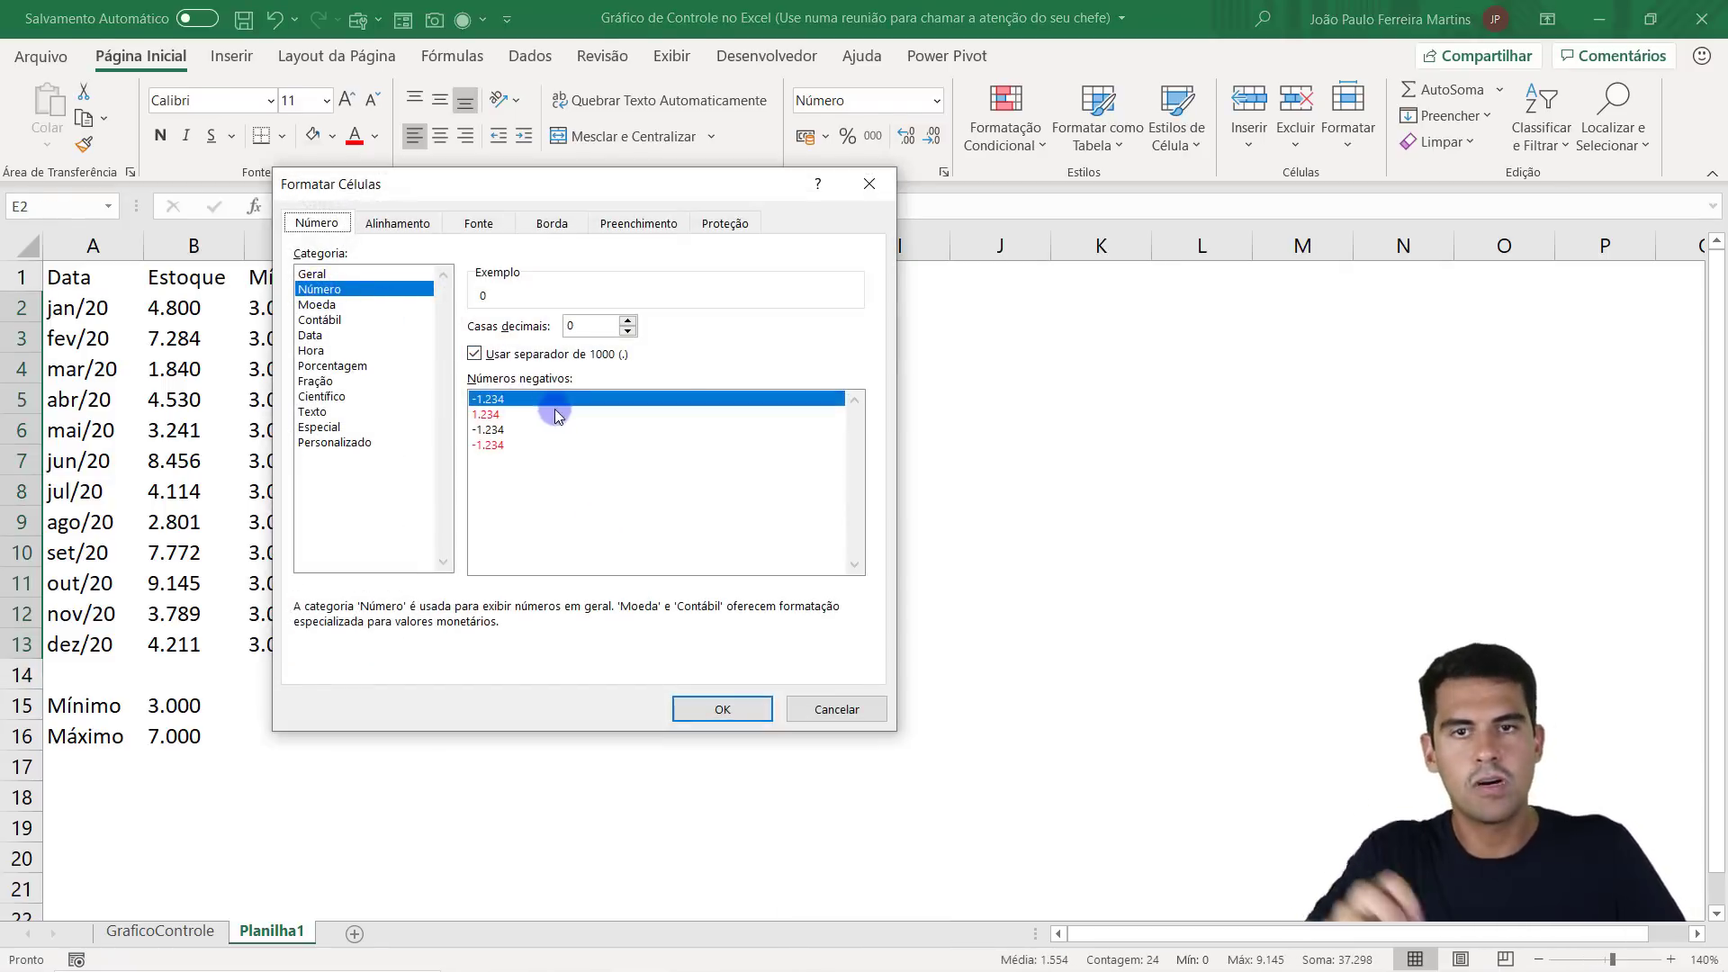
pyautogui.click(475, 354)
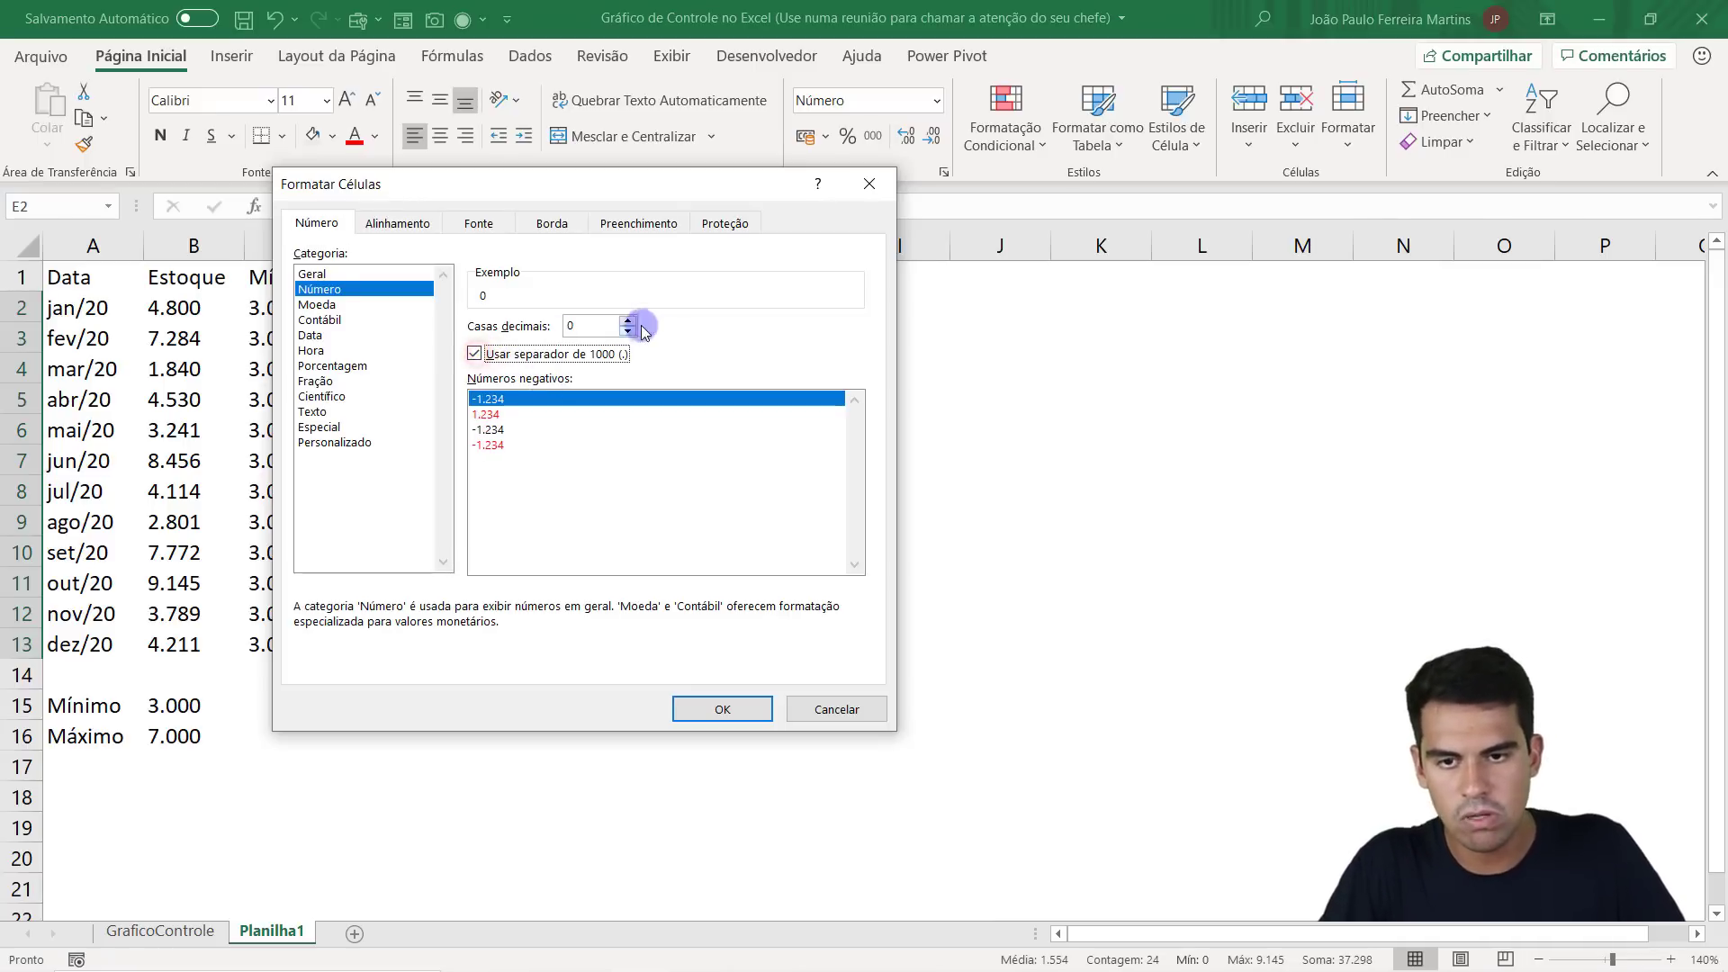
pyautogui.click(711, 702)
pyautogui.moveTo(621, 644); pyautogui.dragTo(475, 314)
pyautogui.click(341, 317)
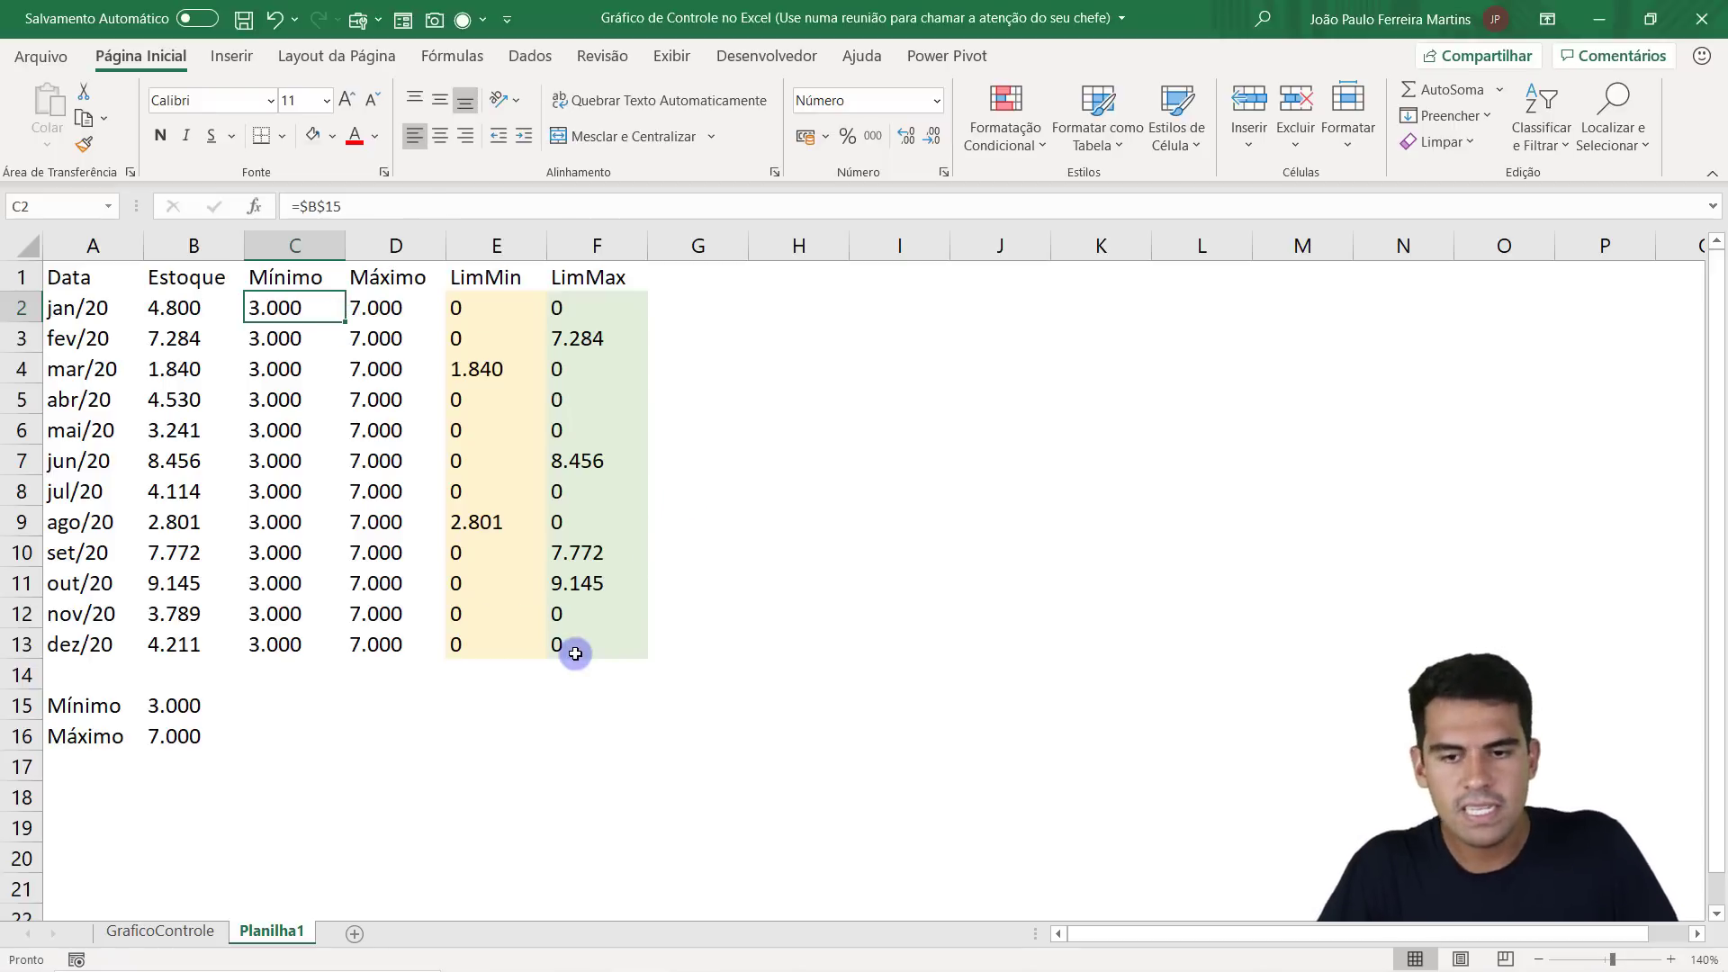
# Compare against the finished GraficoControle chart, then select Data and Estoque (A1:B13) on Planilha1.
pyautogui.moveTo(575, 654); pyautogui.dragTo(85, 272)
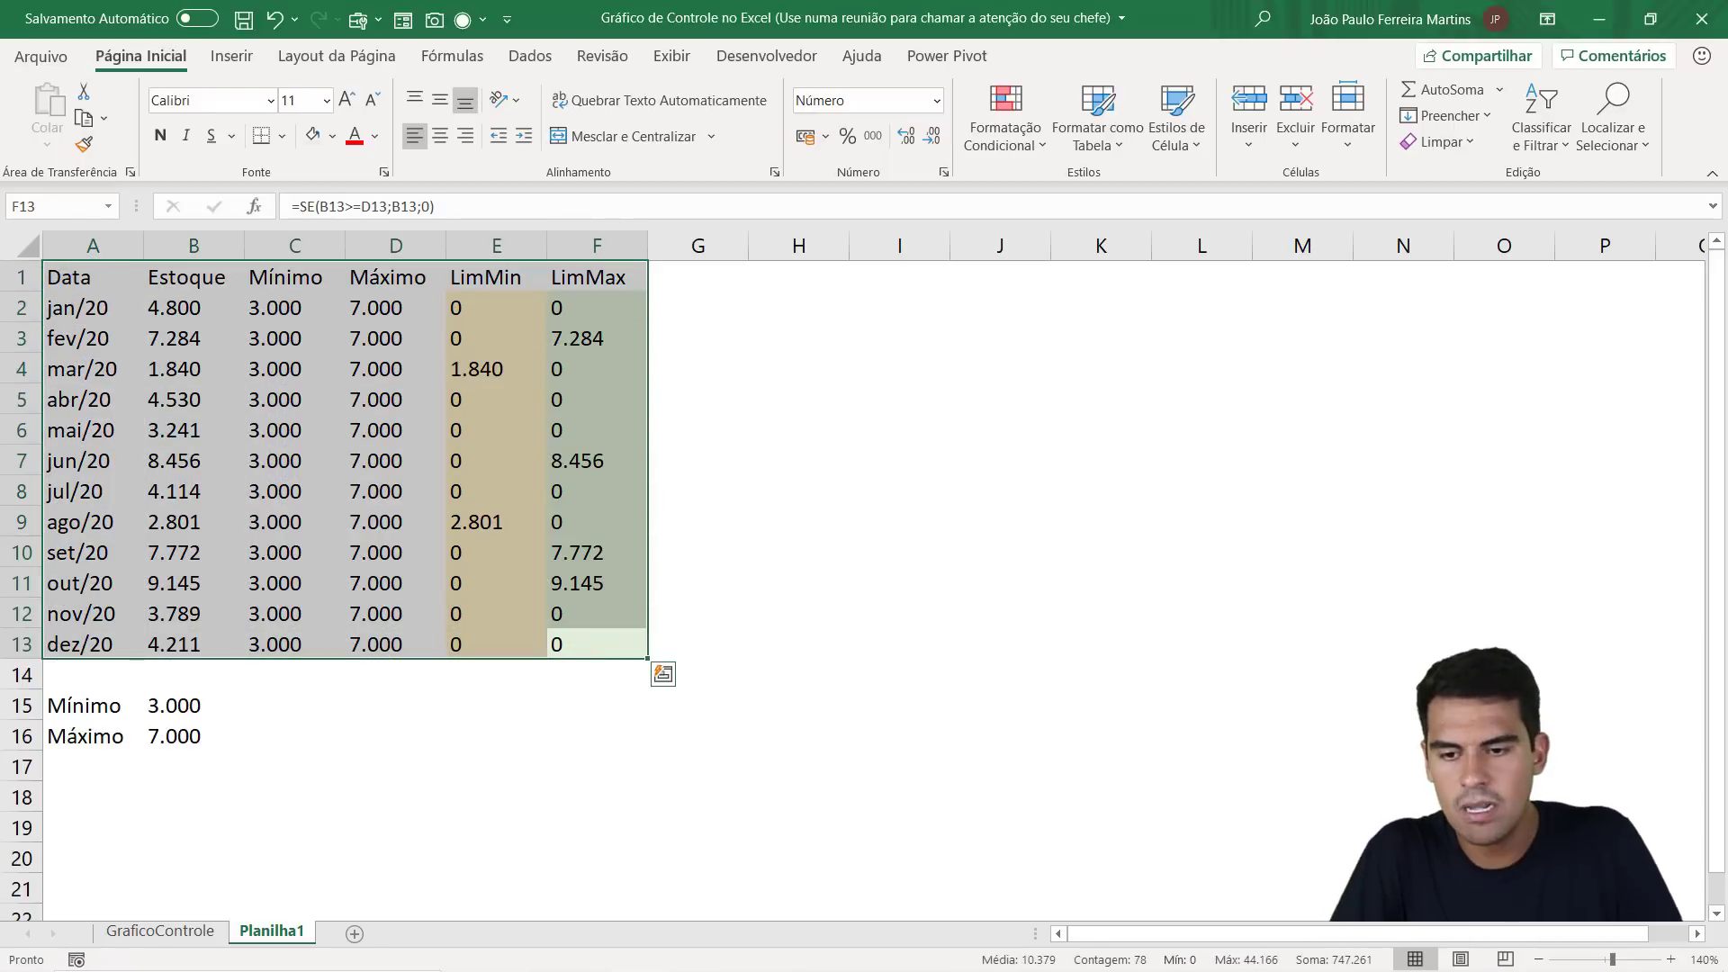
pyautogui.click(142, 927)
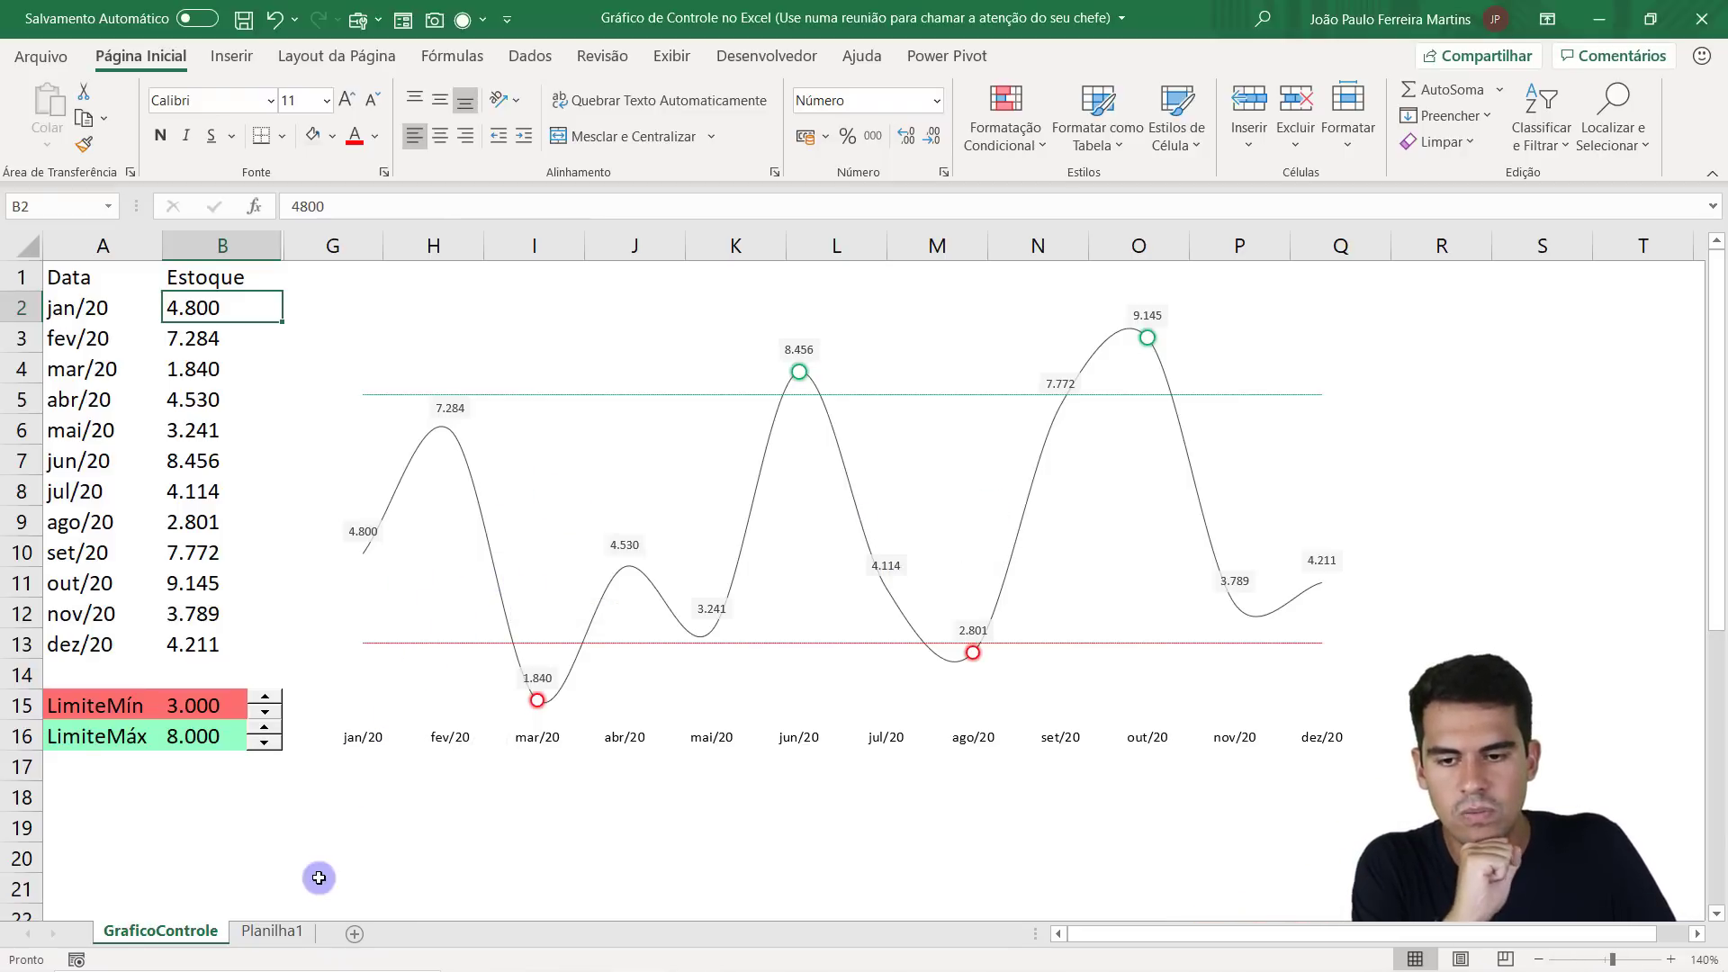
pyautogui.click(272, 931)
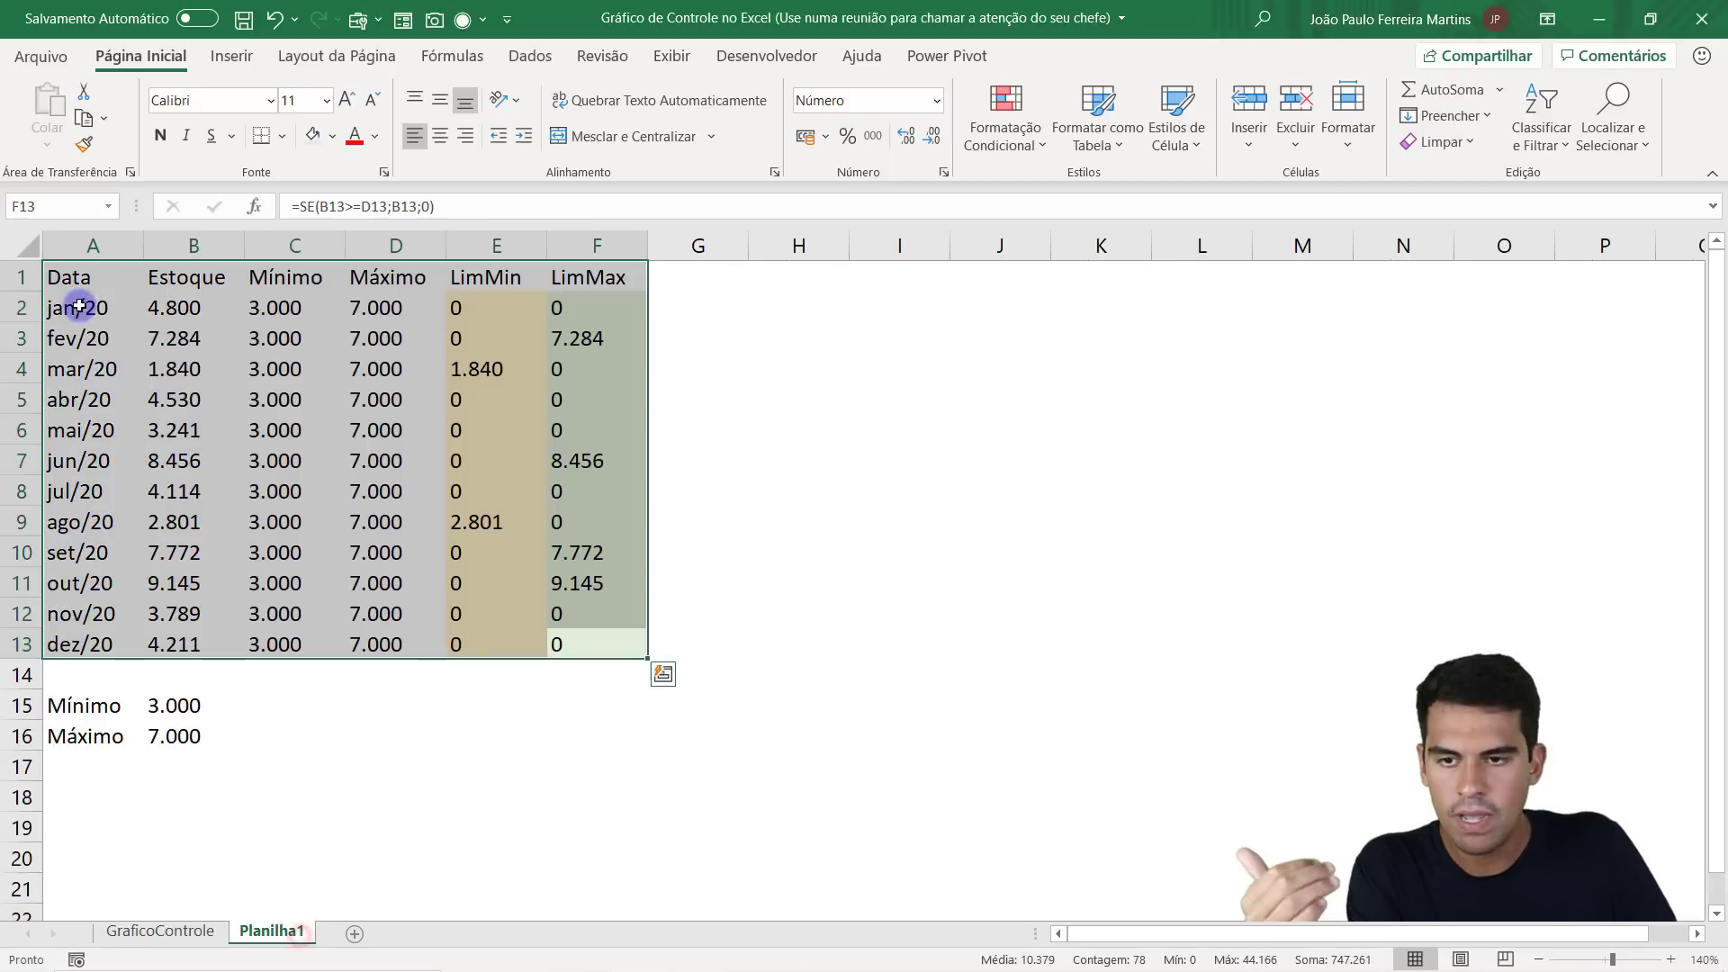
pyautogui.moveTo(77, 275); pyautogui.dragTo(176, 644)
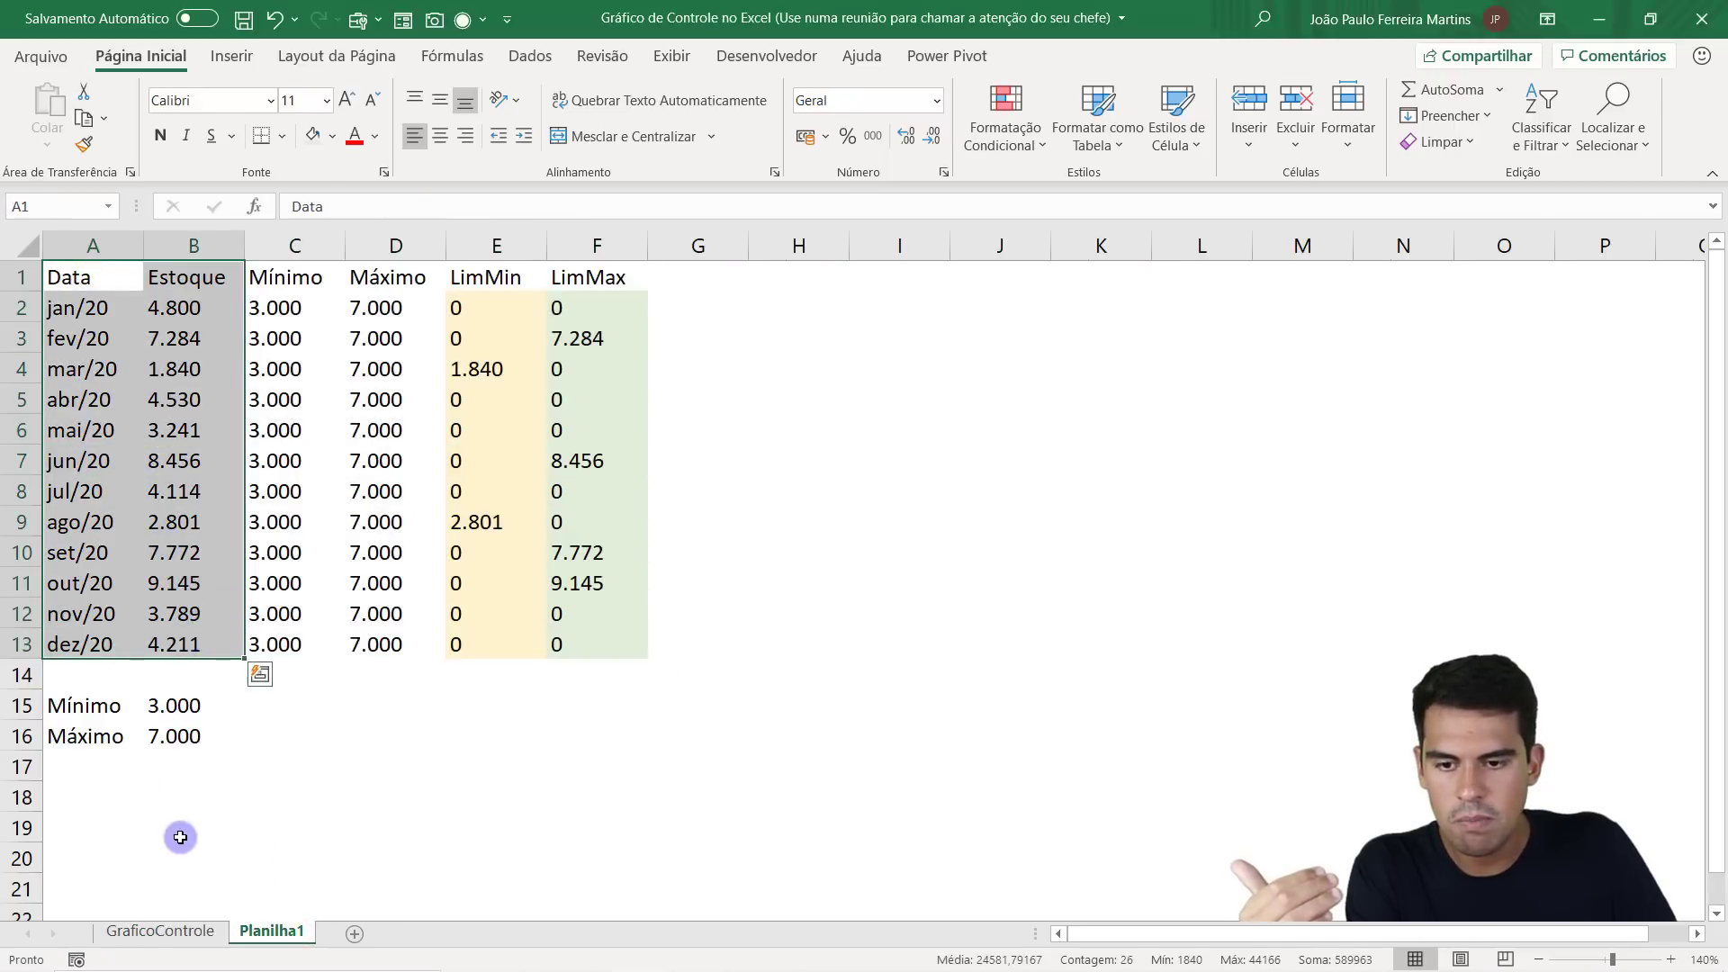
pyautogui.click(171, 930)
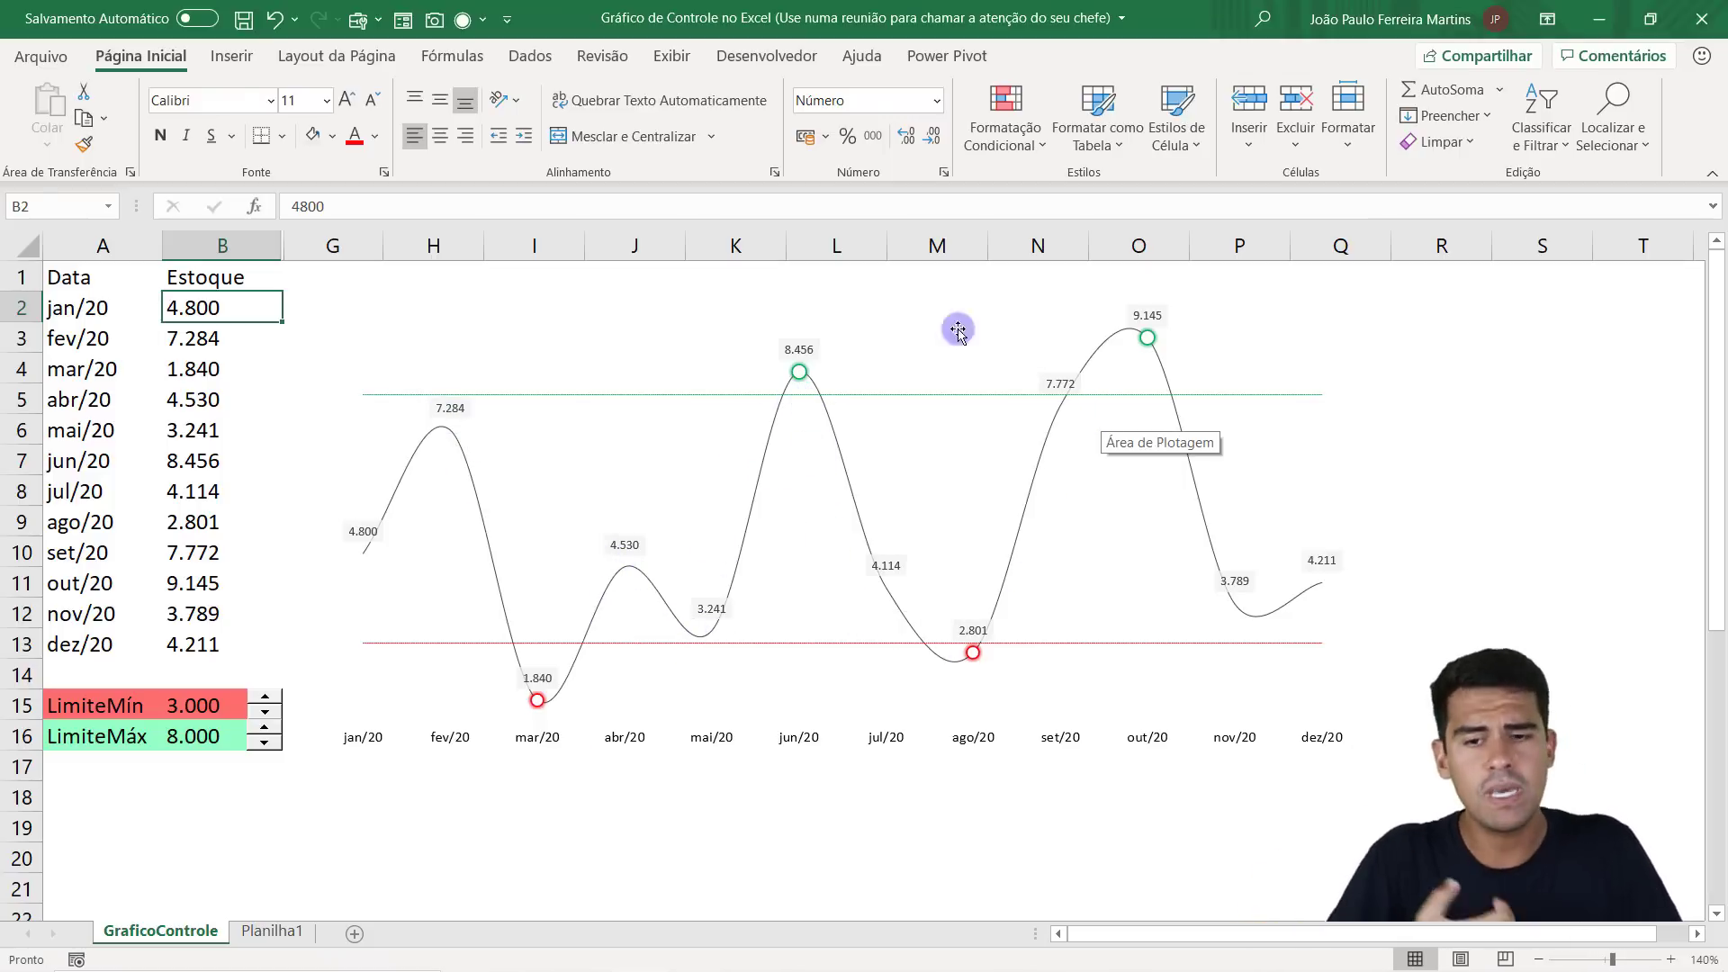
pyautogui.click(277, 933)
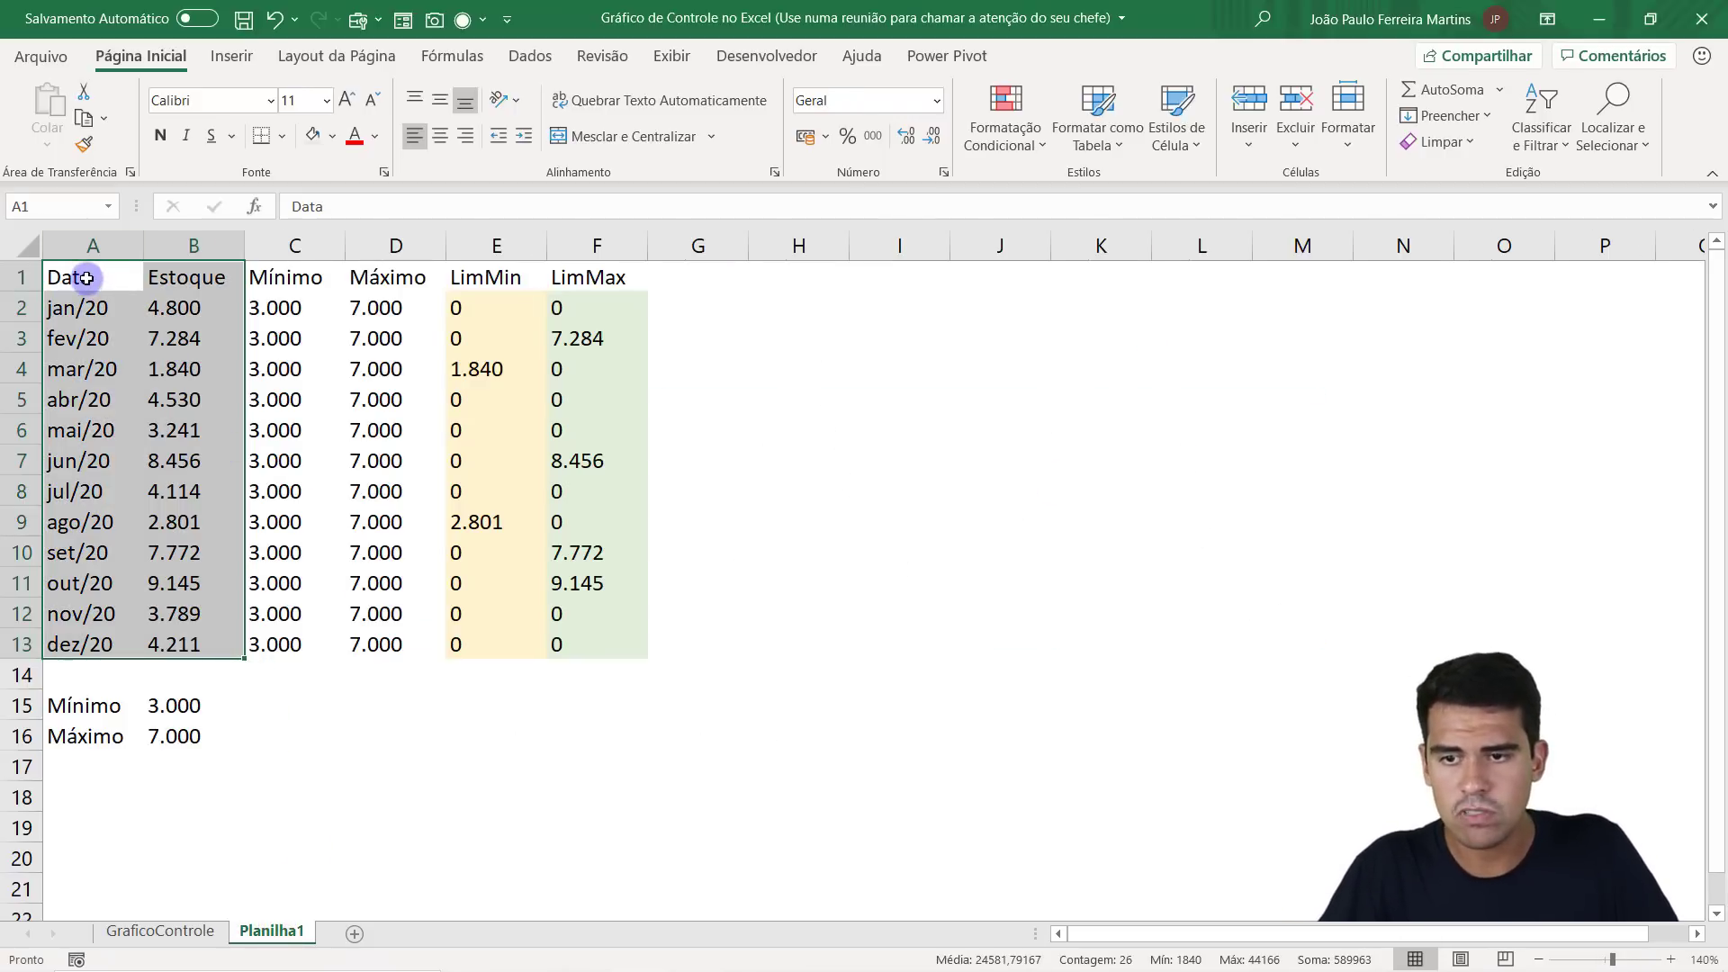
pyautogui.moveTo(90, 275); pyautogui.dragTo(193, 630)
pyautogui.moveTo(69, 277); pyautogui.dragTo(192, 644)
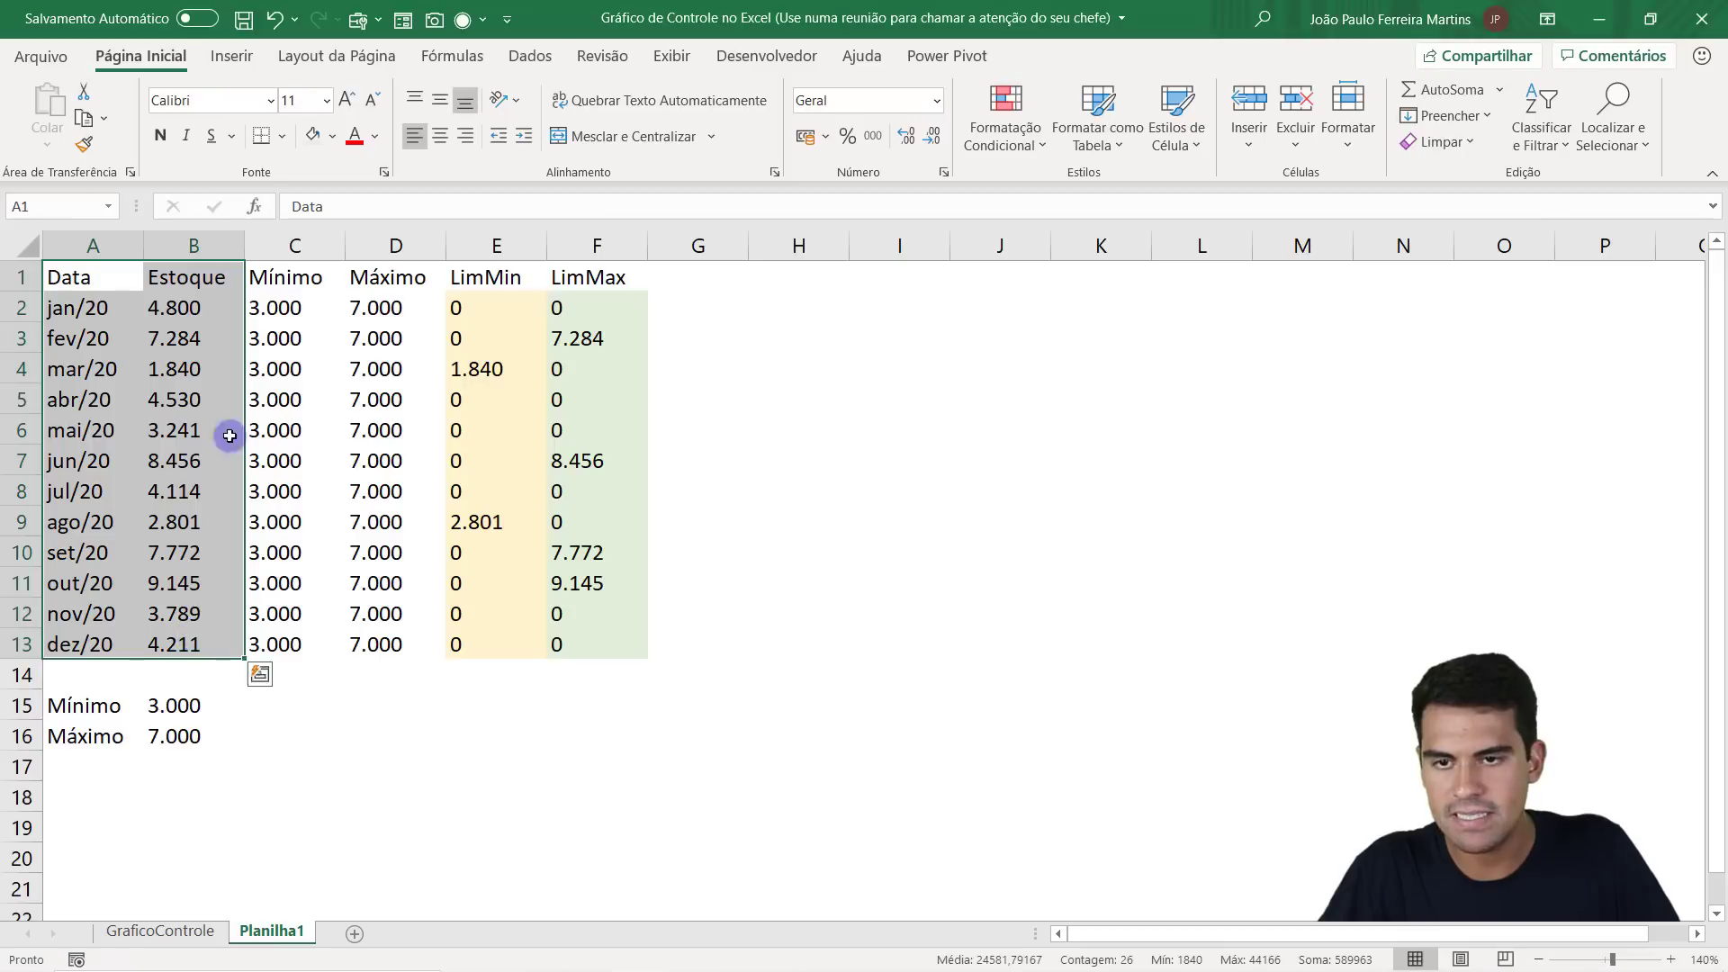
# Insert a basic 2D line chart of the monthly Estoque values.
pyautogui.click(233, 59)
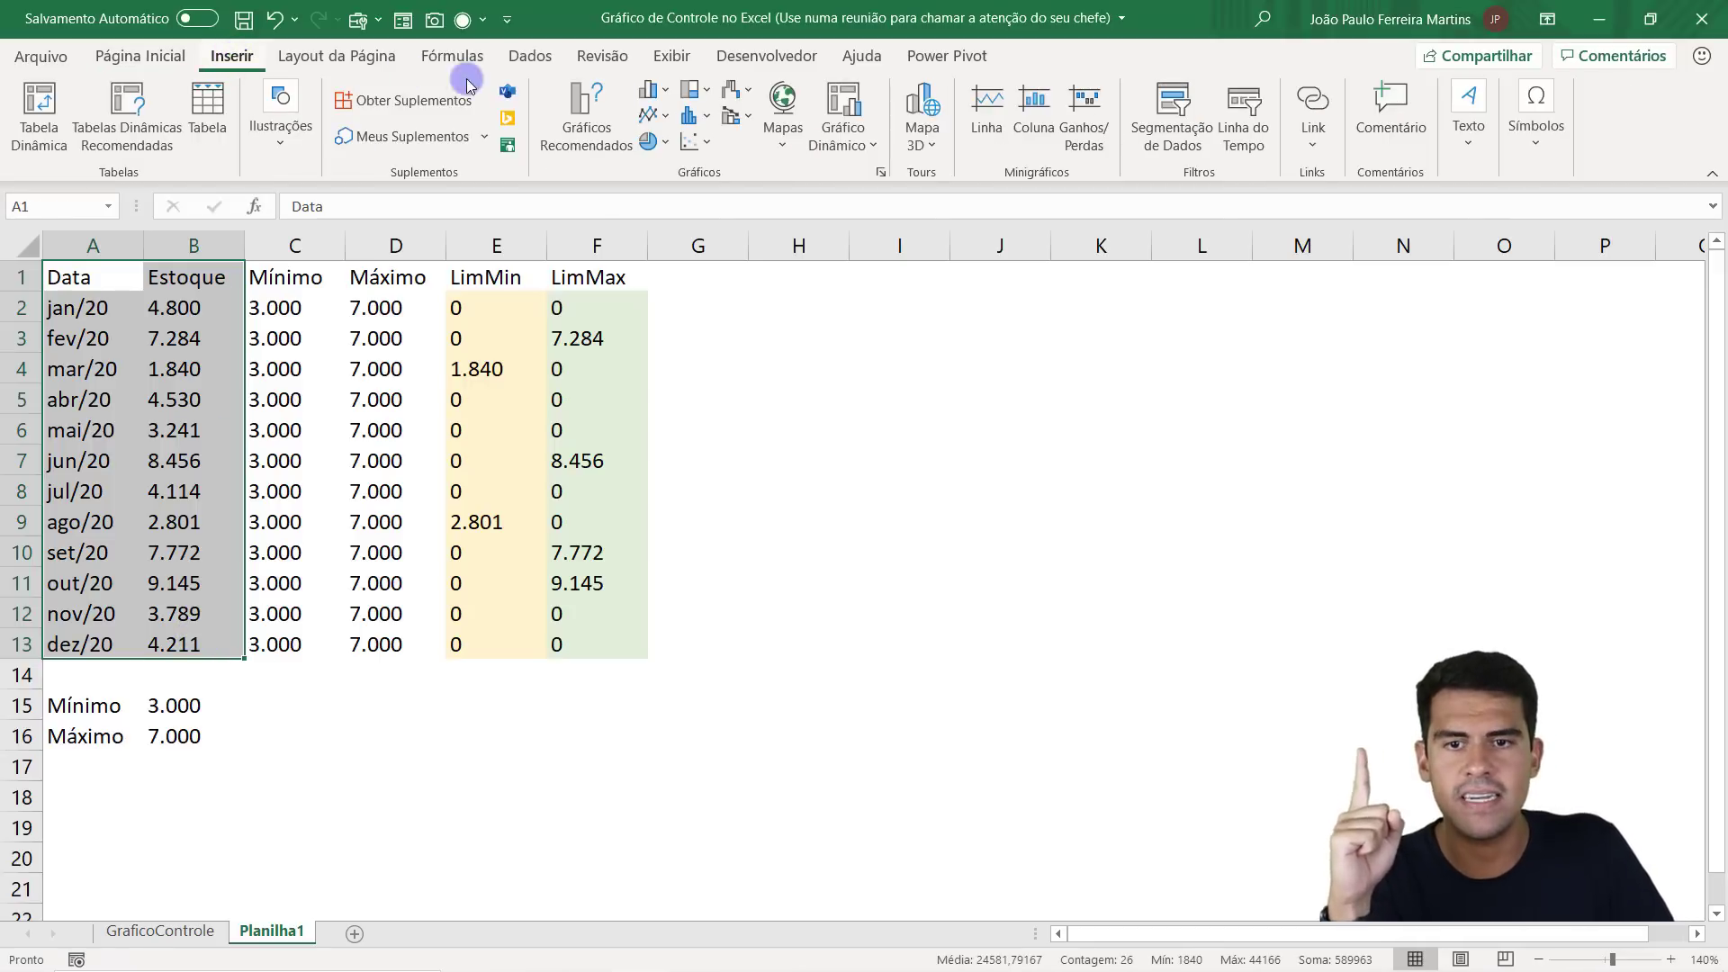
pyautogui.click(651, 115)
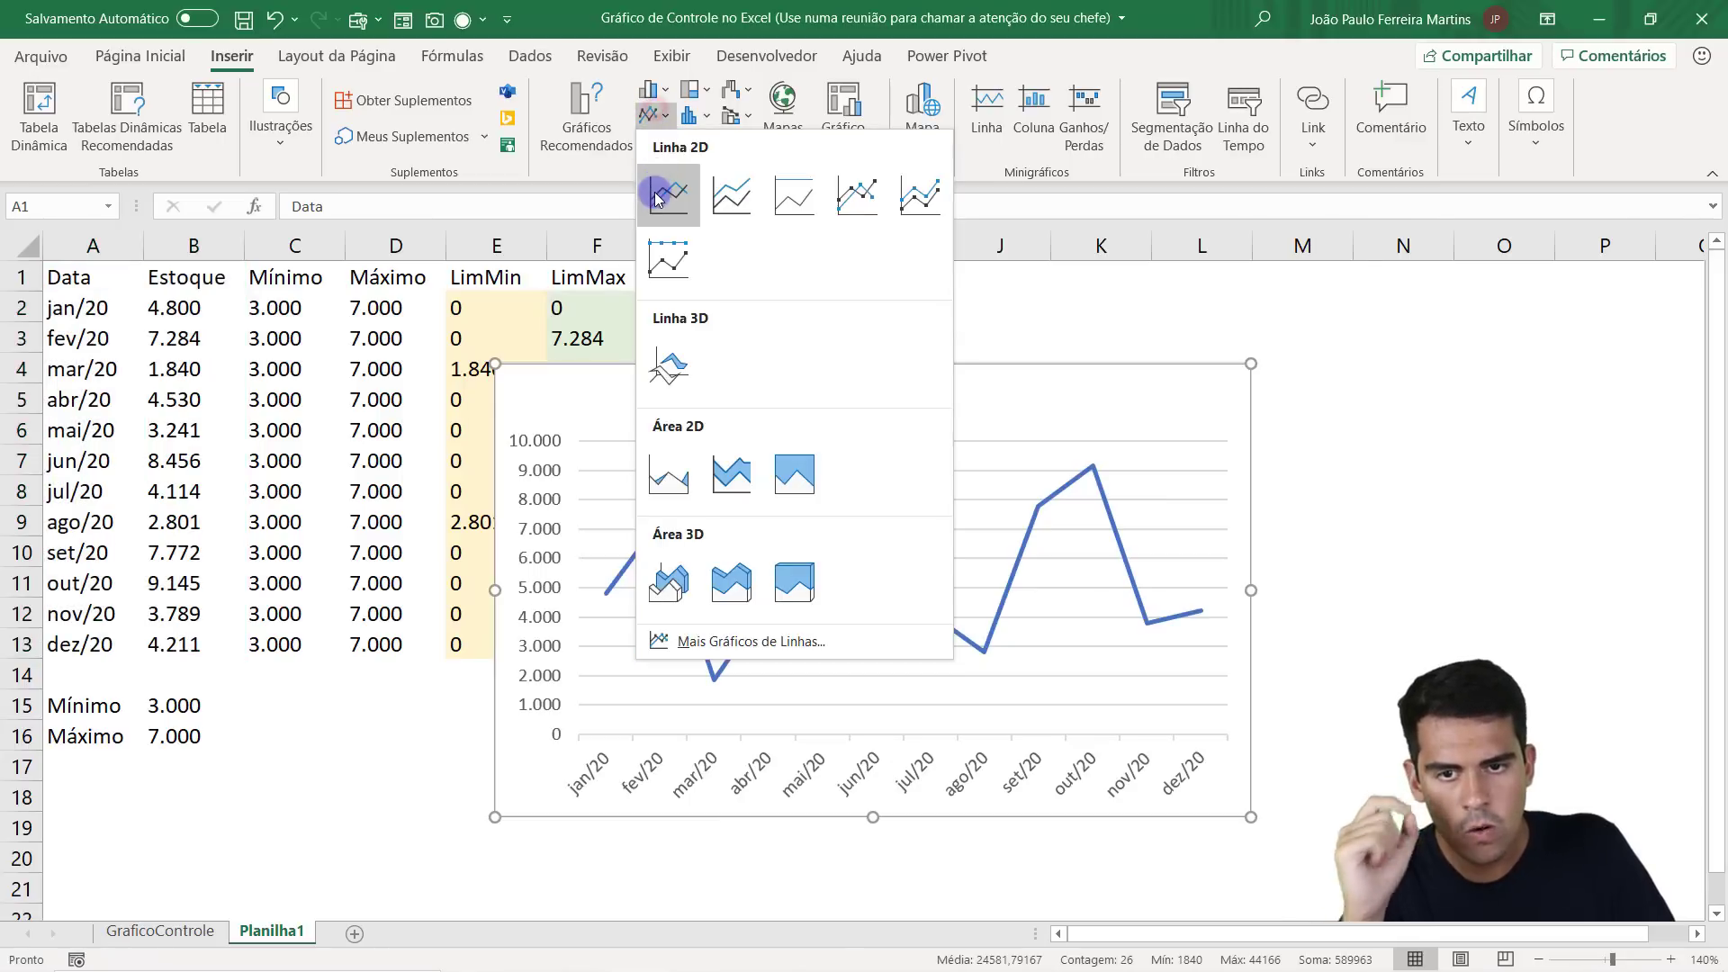
pyautogui.click(654, 200)
# Position the chart beside the table and enlarge it at 120% zoom so month labels lie flat.
pyautogui.moveTo(929, 364); pyautogui.dragTo(654, 378)
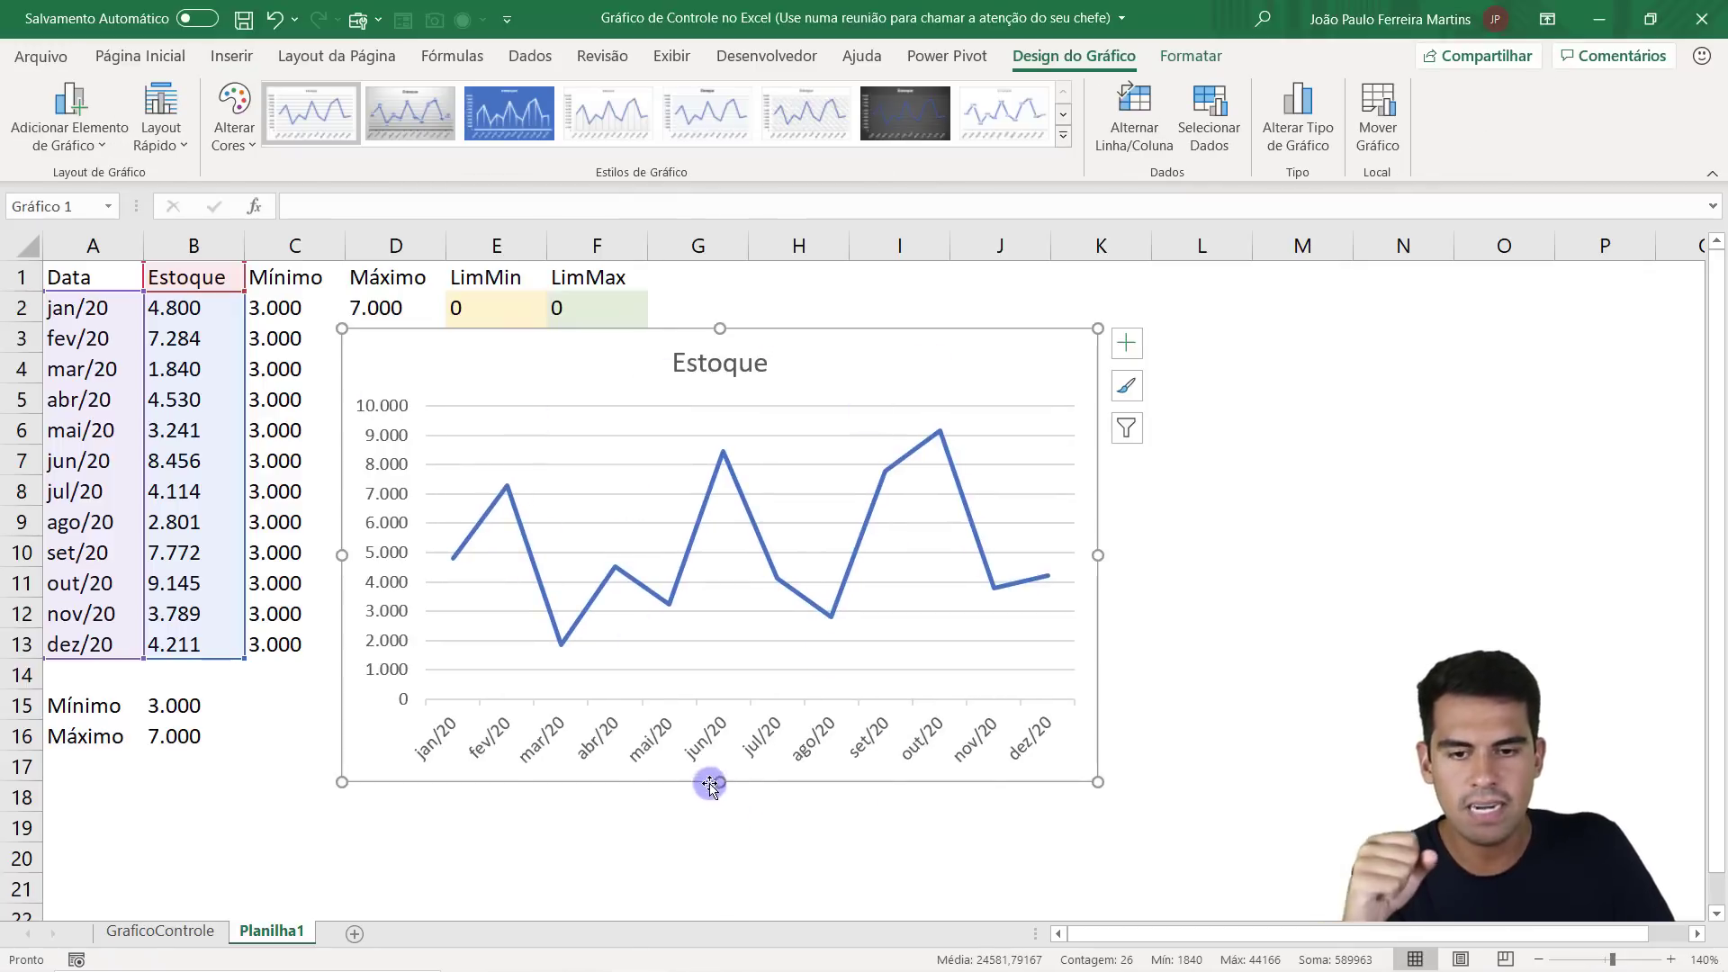
pyautogui.moveTo(719, 782); pyautogui.dragTo(719, 861)
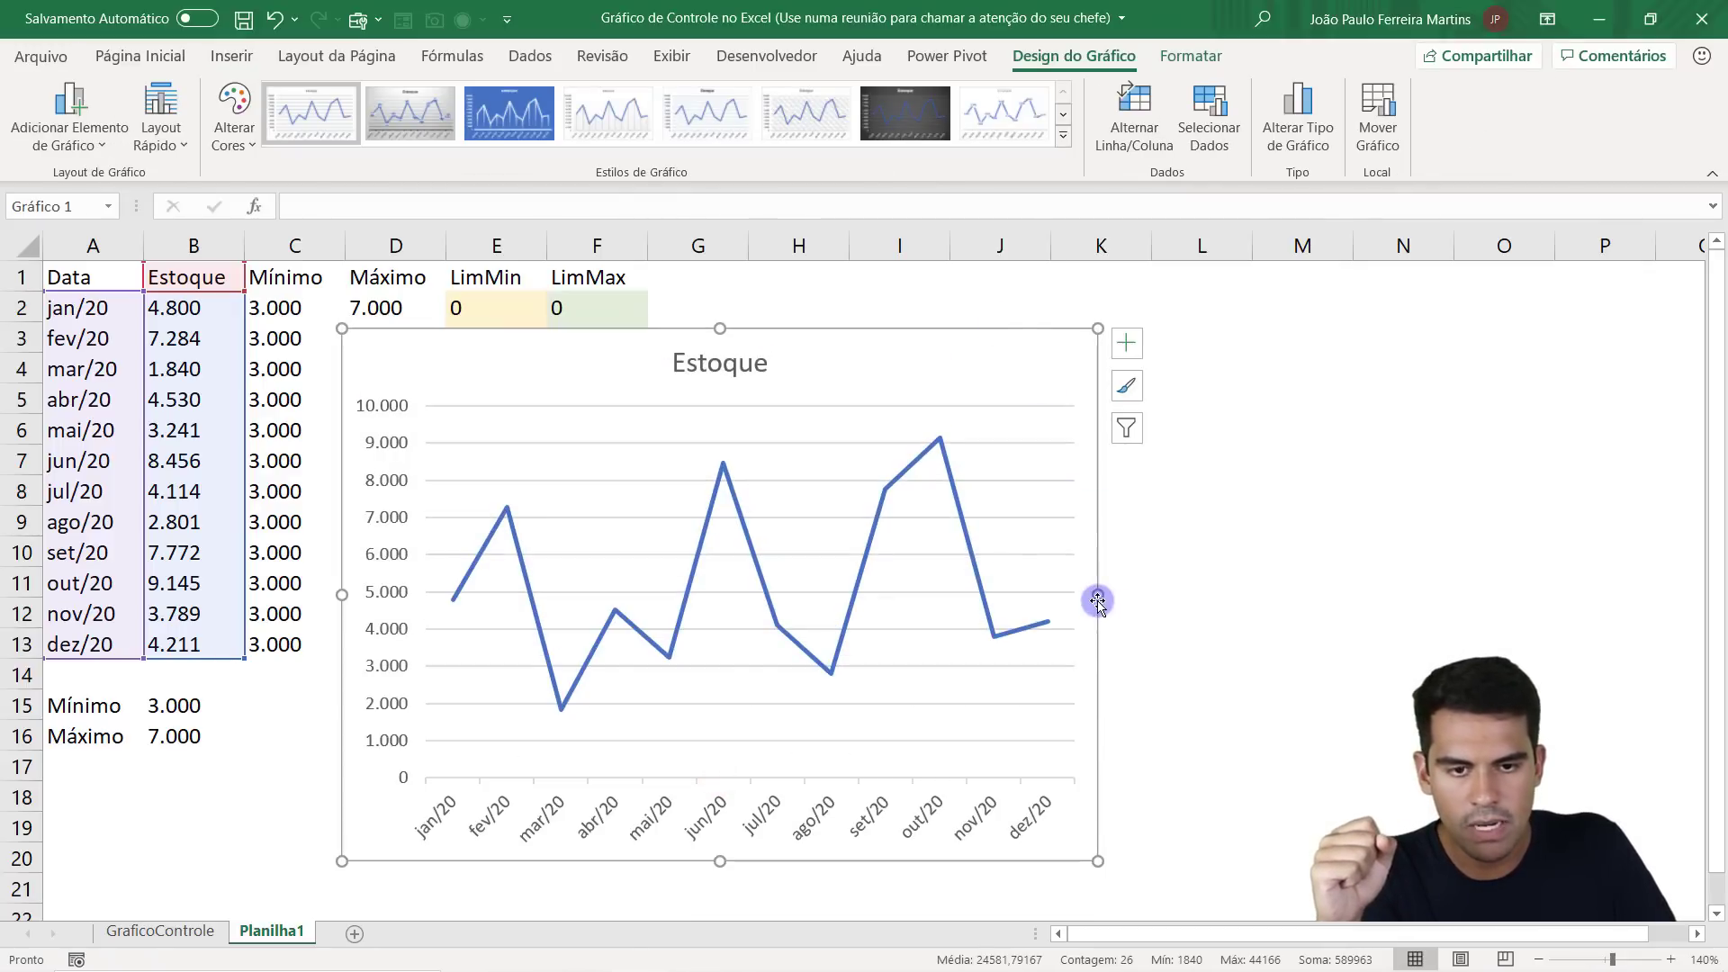
pyautogui.moveTo(1097, 594); pyautogui.dragTo(1146, 595)
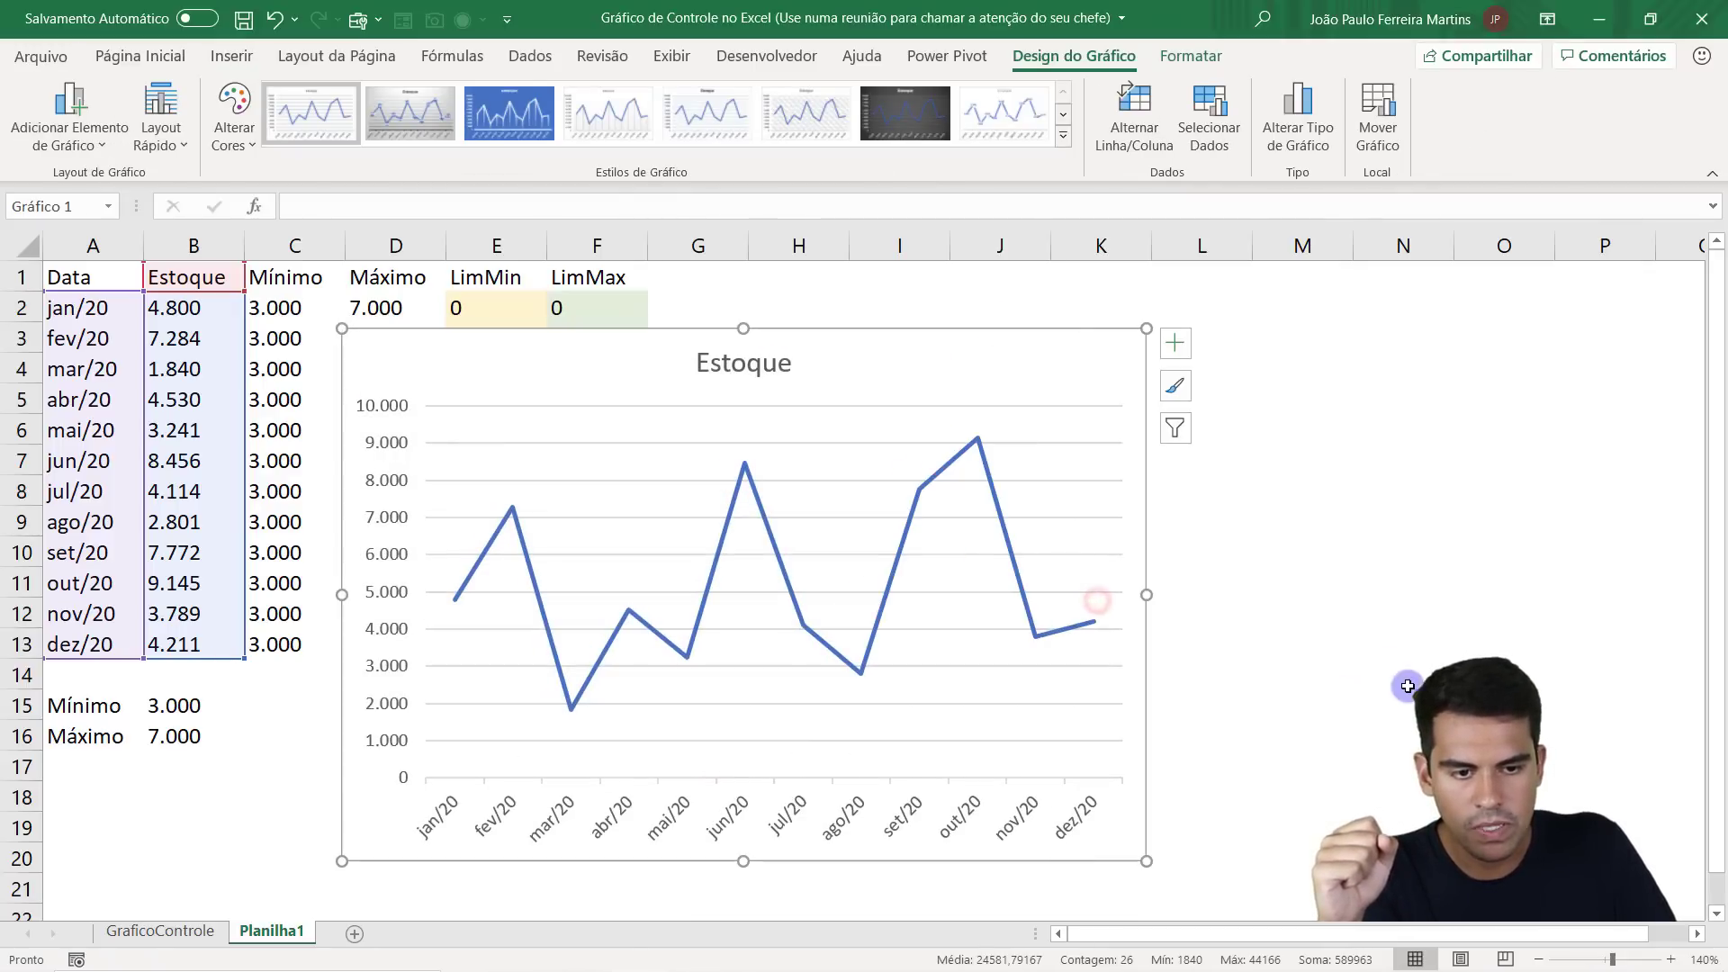
pyautogui.click(1539, 960)
pyautogui.click(1538, 959)
pyautogui.moveTo(891, 320); pyautogui.dragTo(1170, 305)
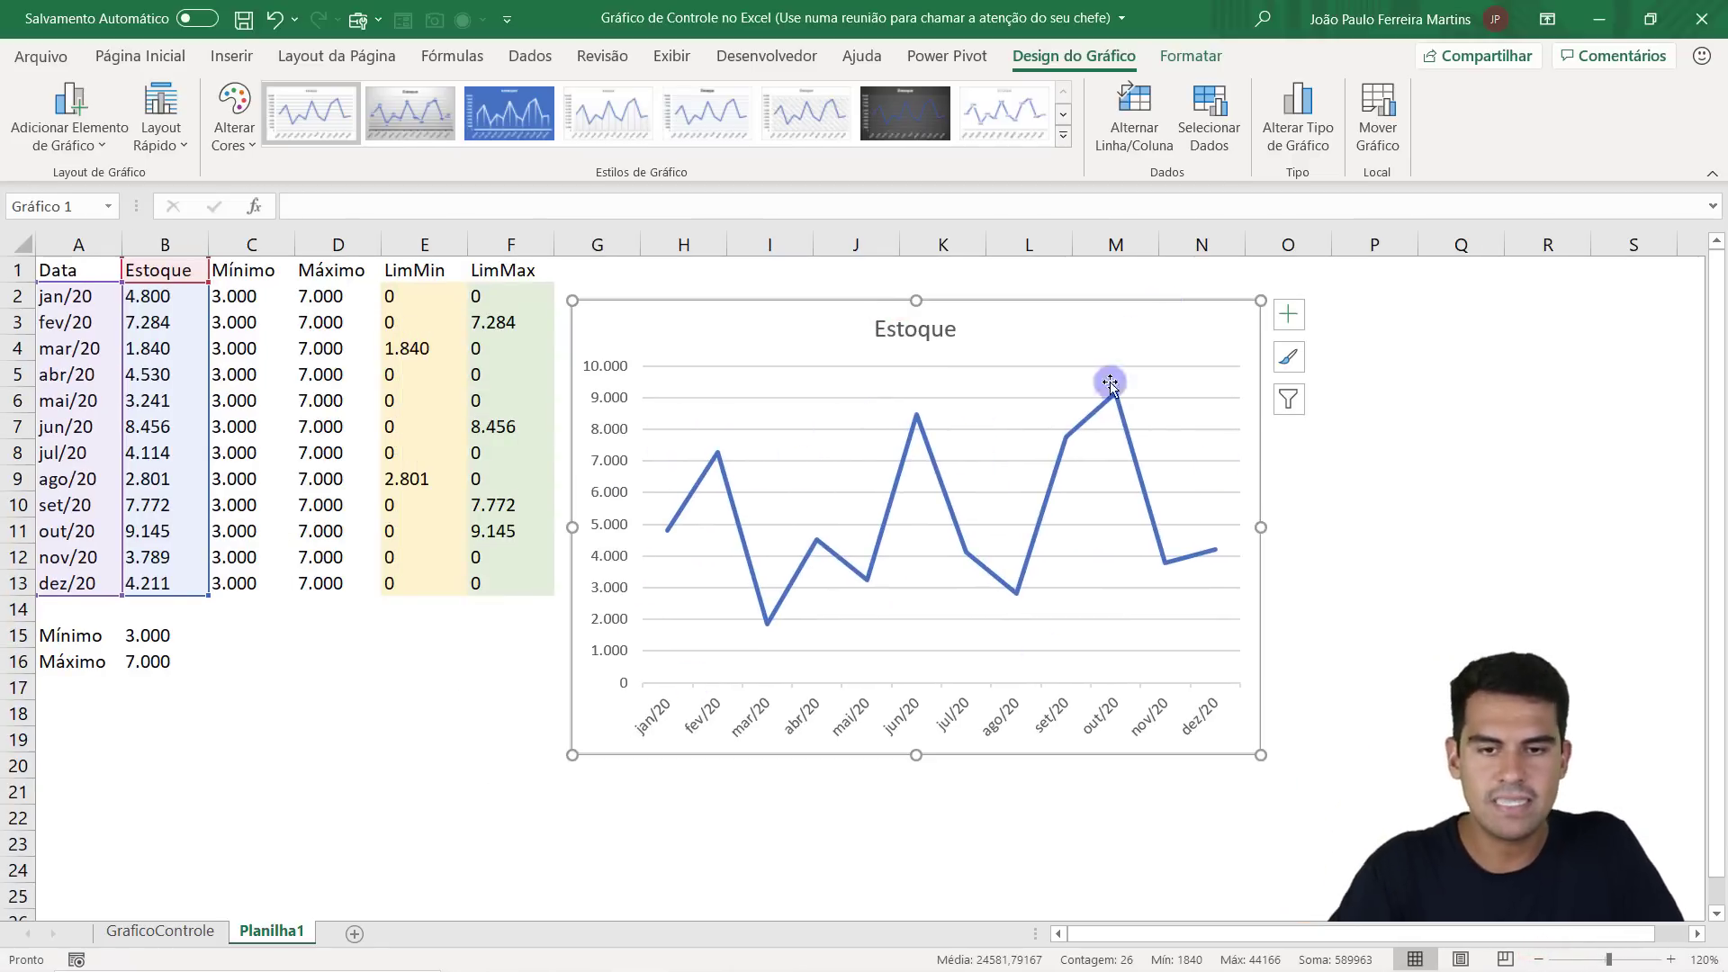
pyautogui.moveTo(1265, 532); pyautogui.dragTo(1369, 531)
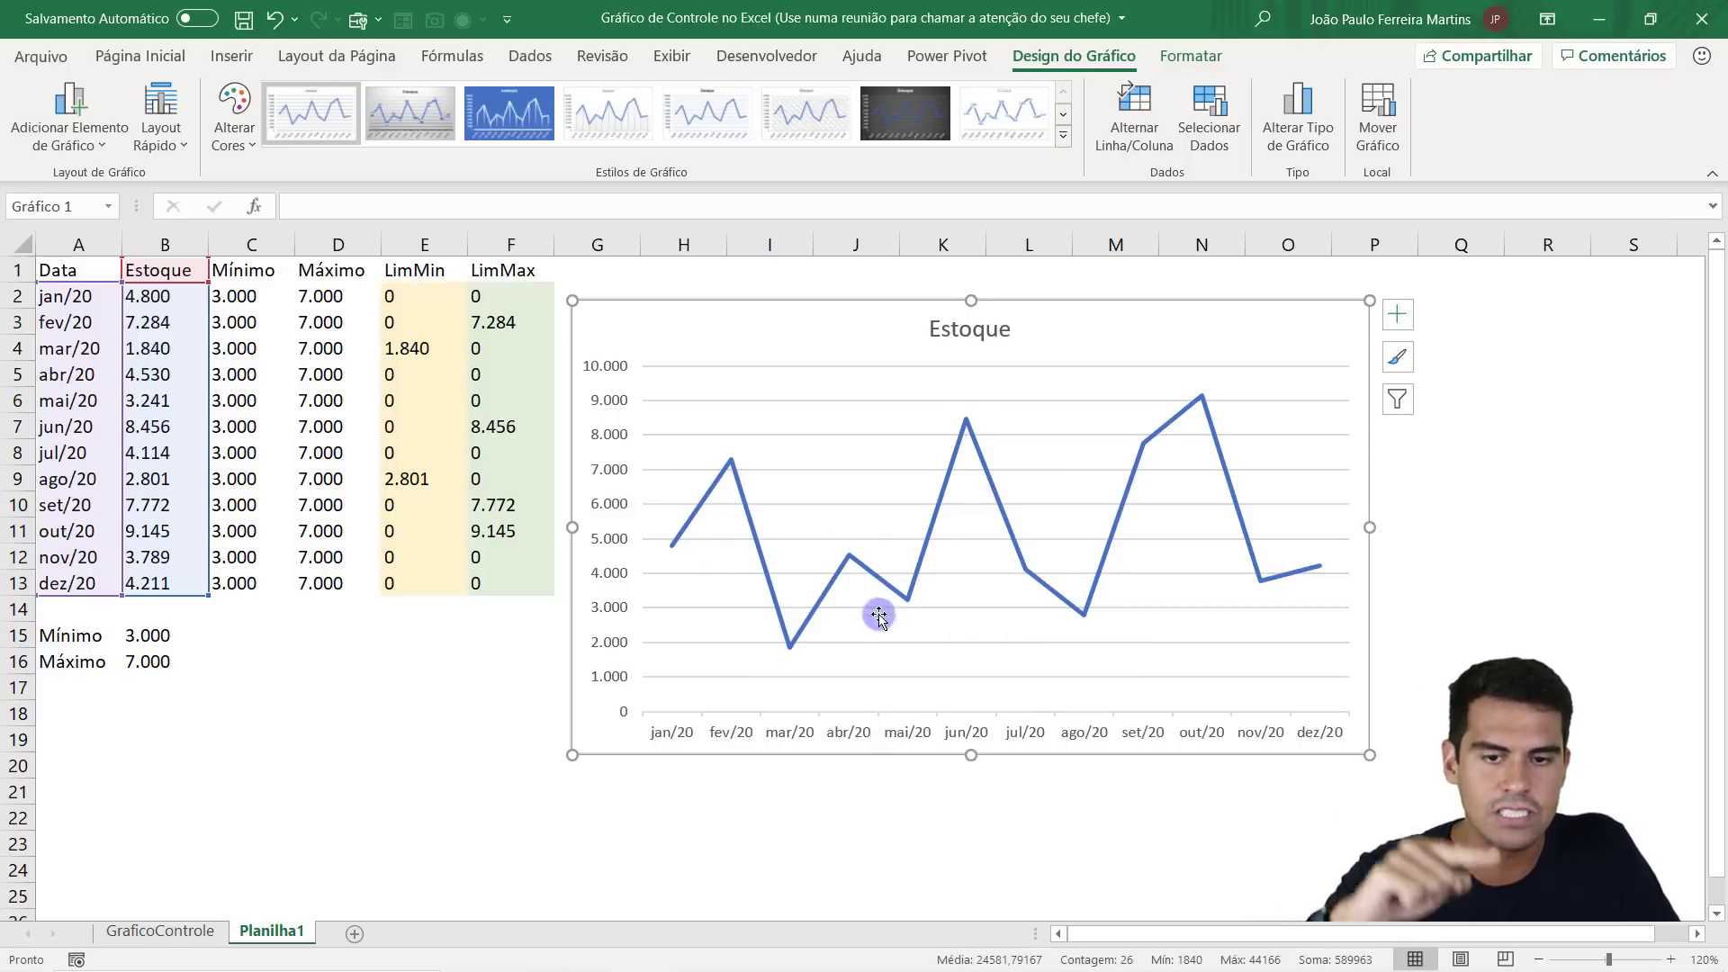
# Turn on Linha suavizada for the Estoque series so the line curves through each month.
pyautogui.rightClick(941, 485)
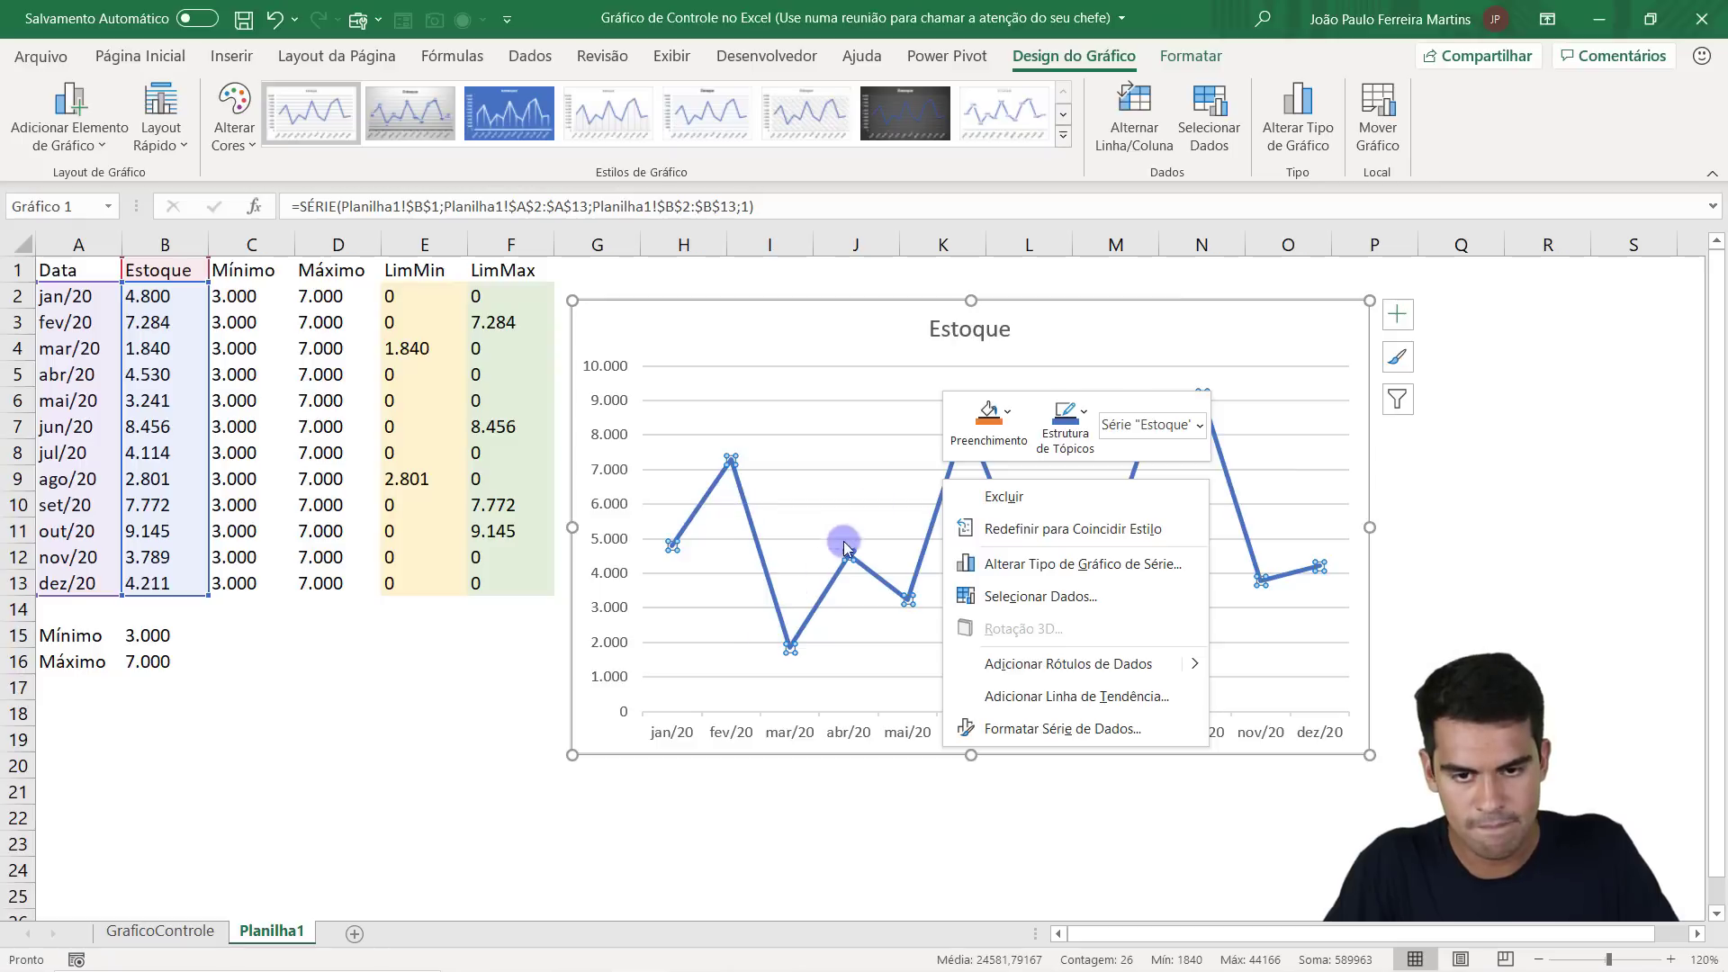
pyautogui.click(1050, 729)
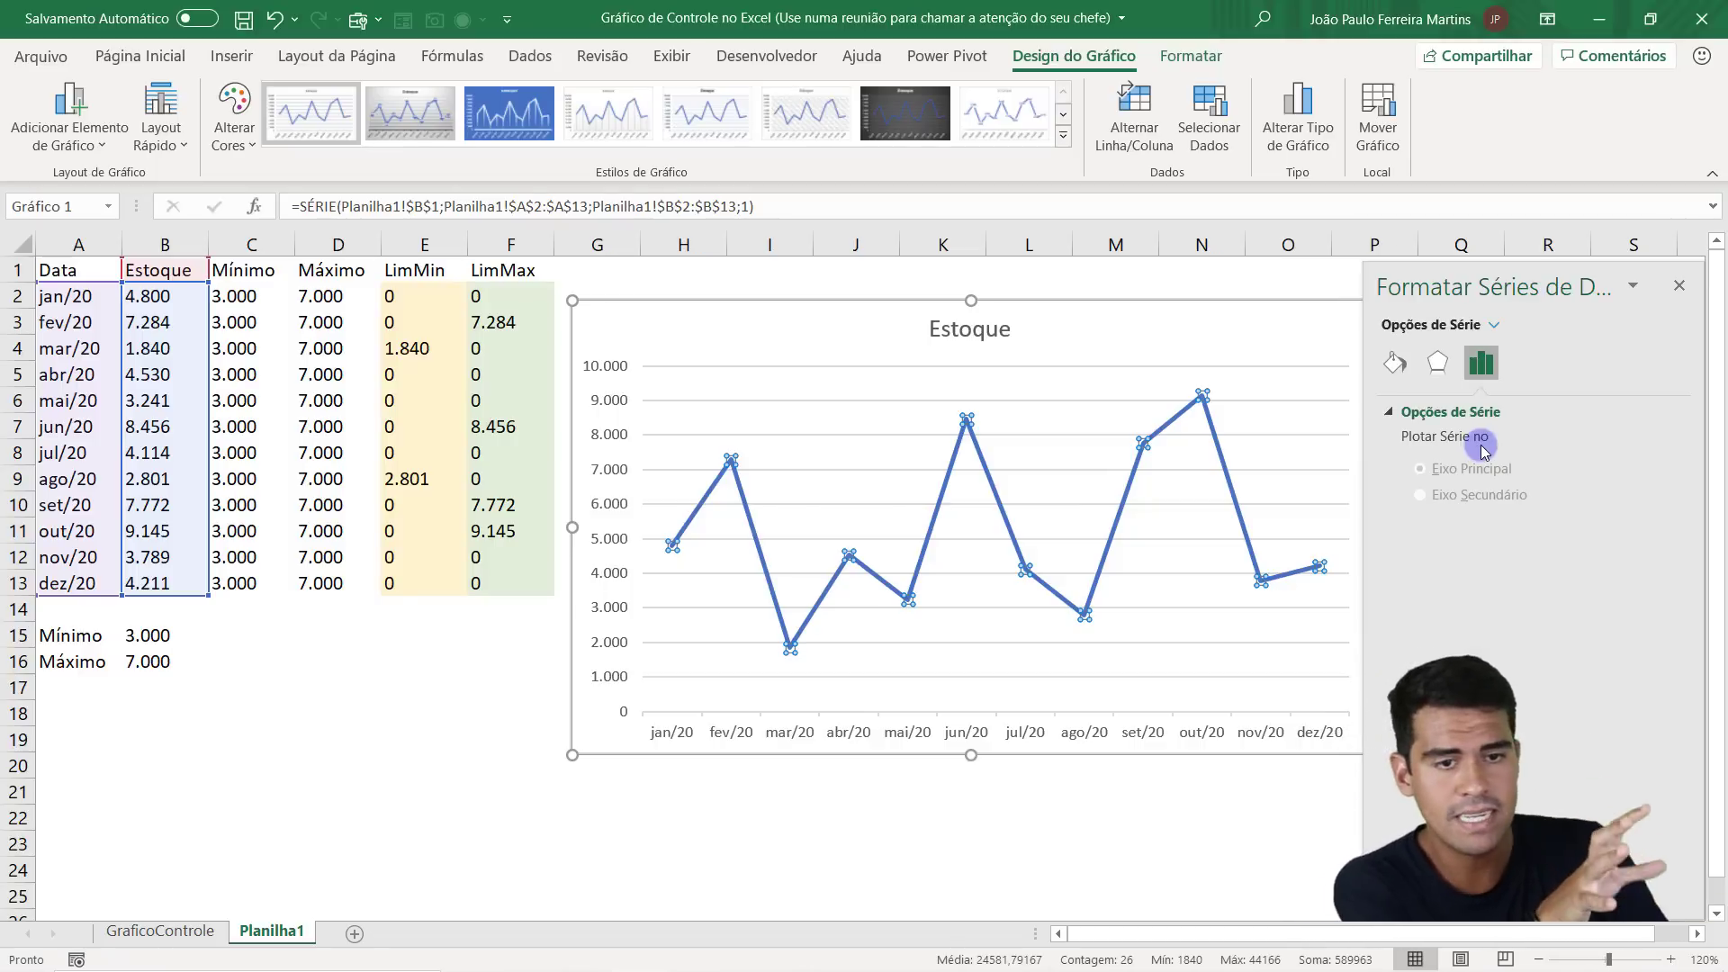
pyautogui.click(1393, 364)
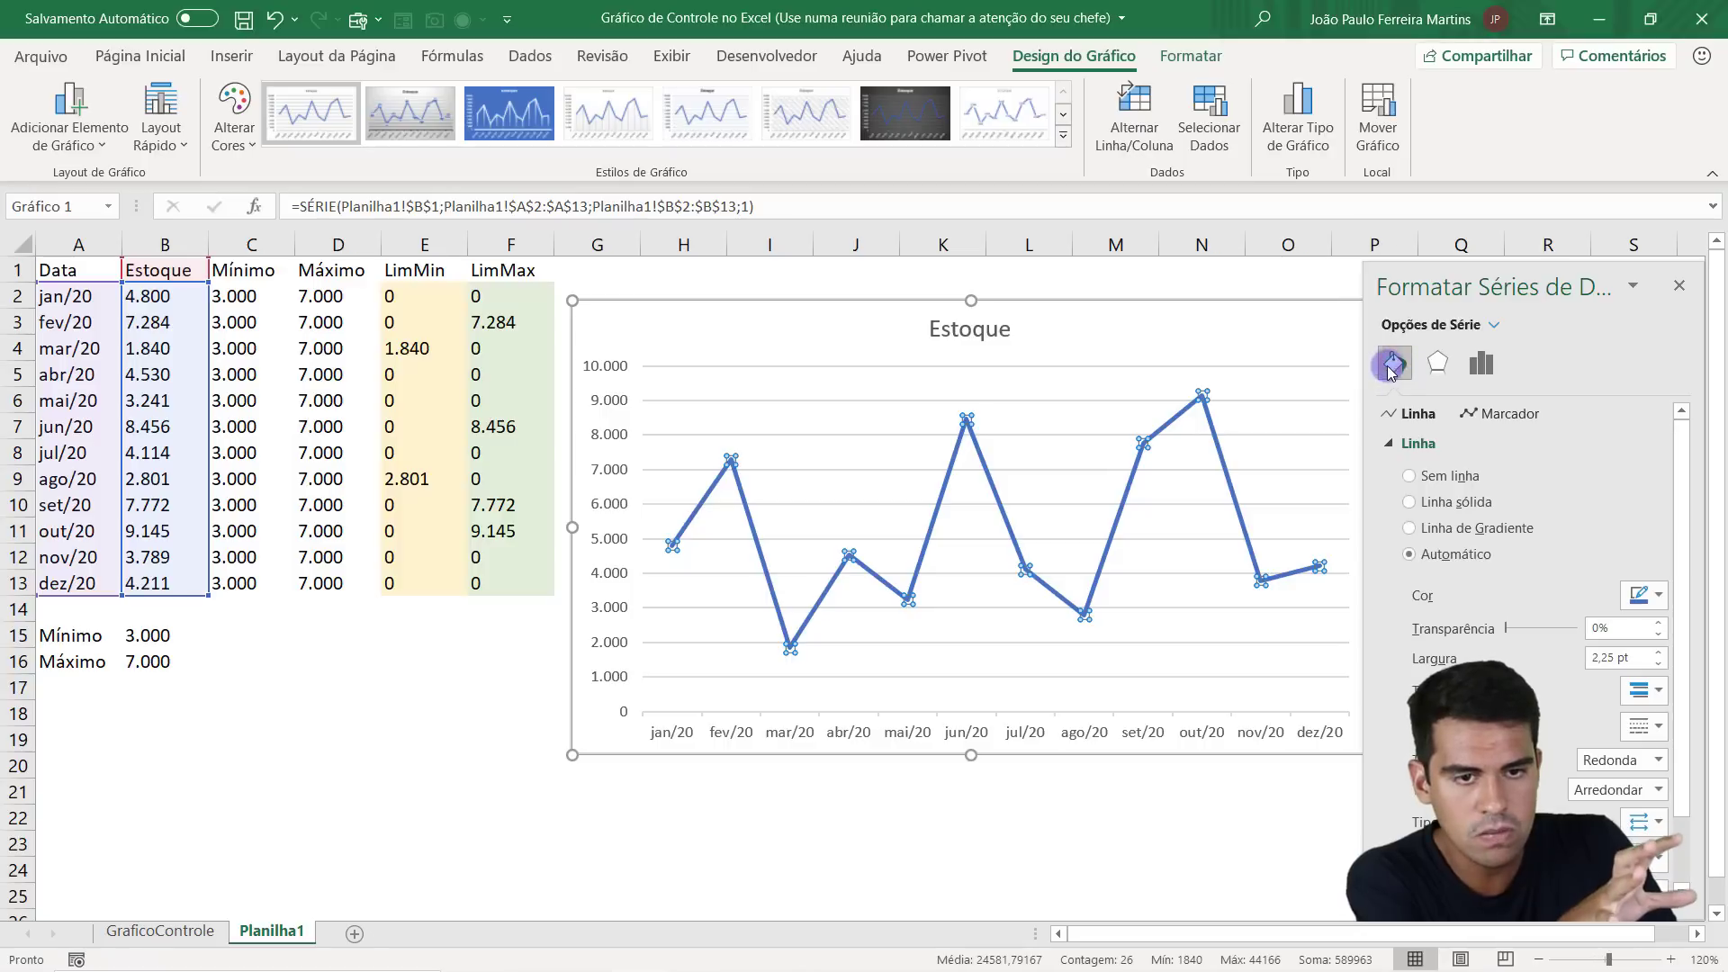
pyautogui.moveTo(1680, 450); pyautogui.dragTo(1681, 486)
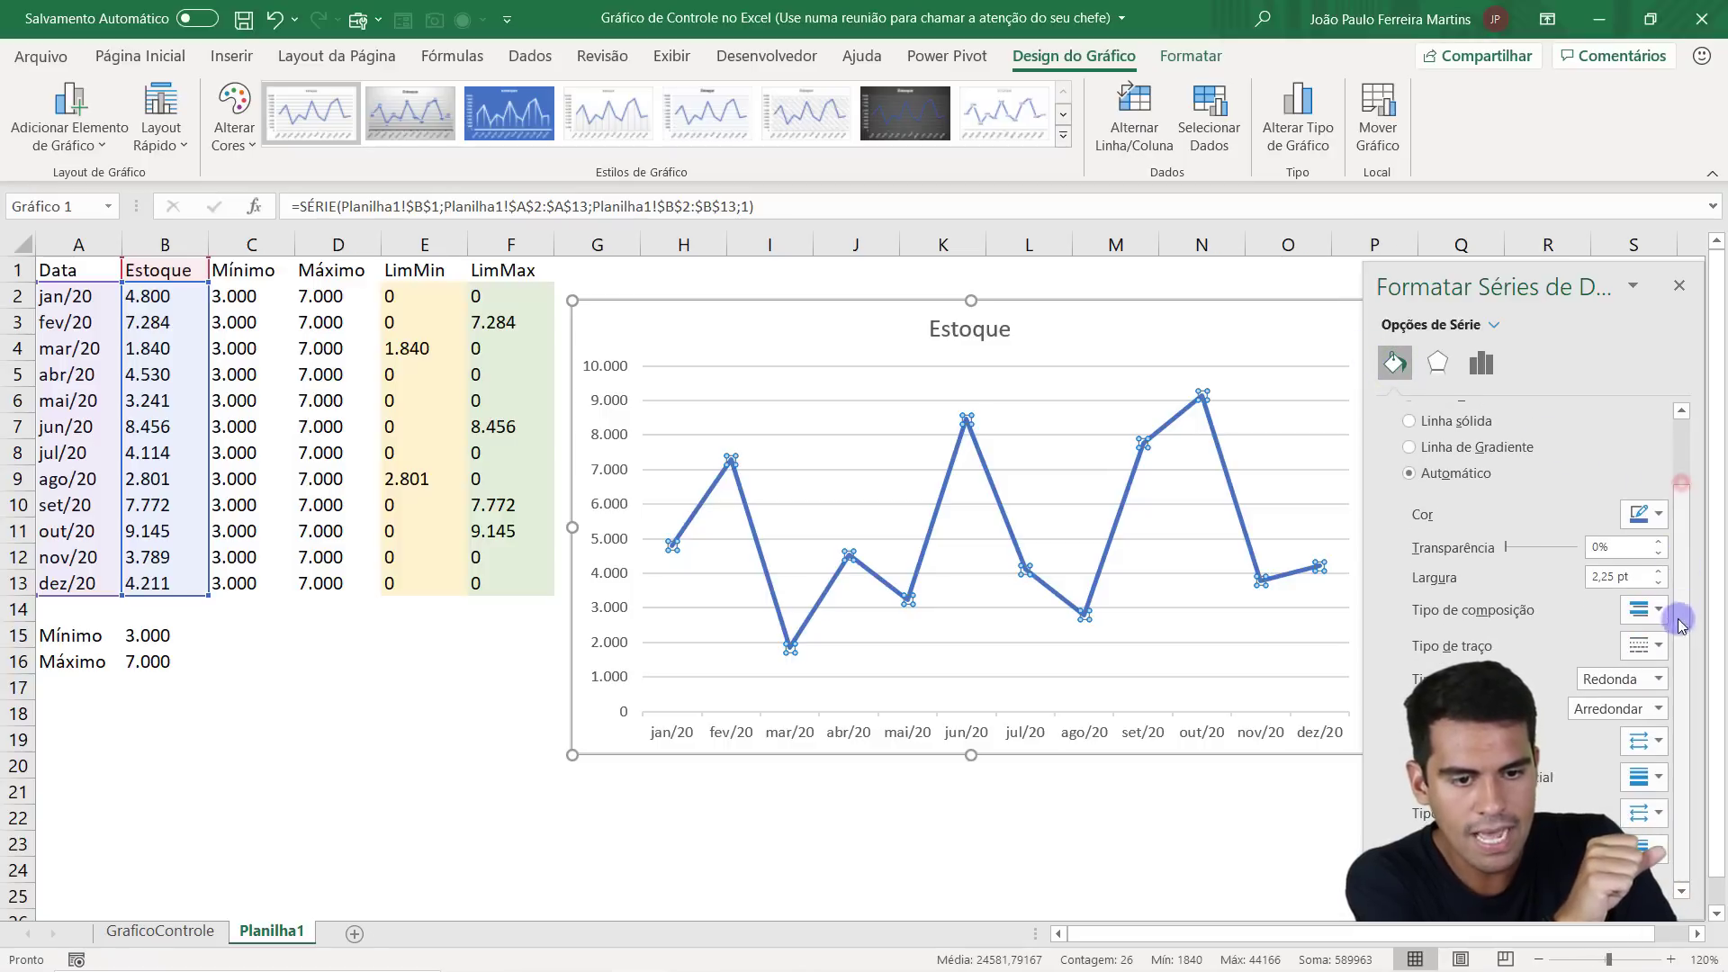
pyautogui.click(1409, 884)
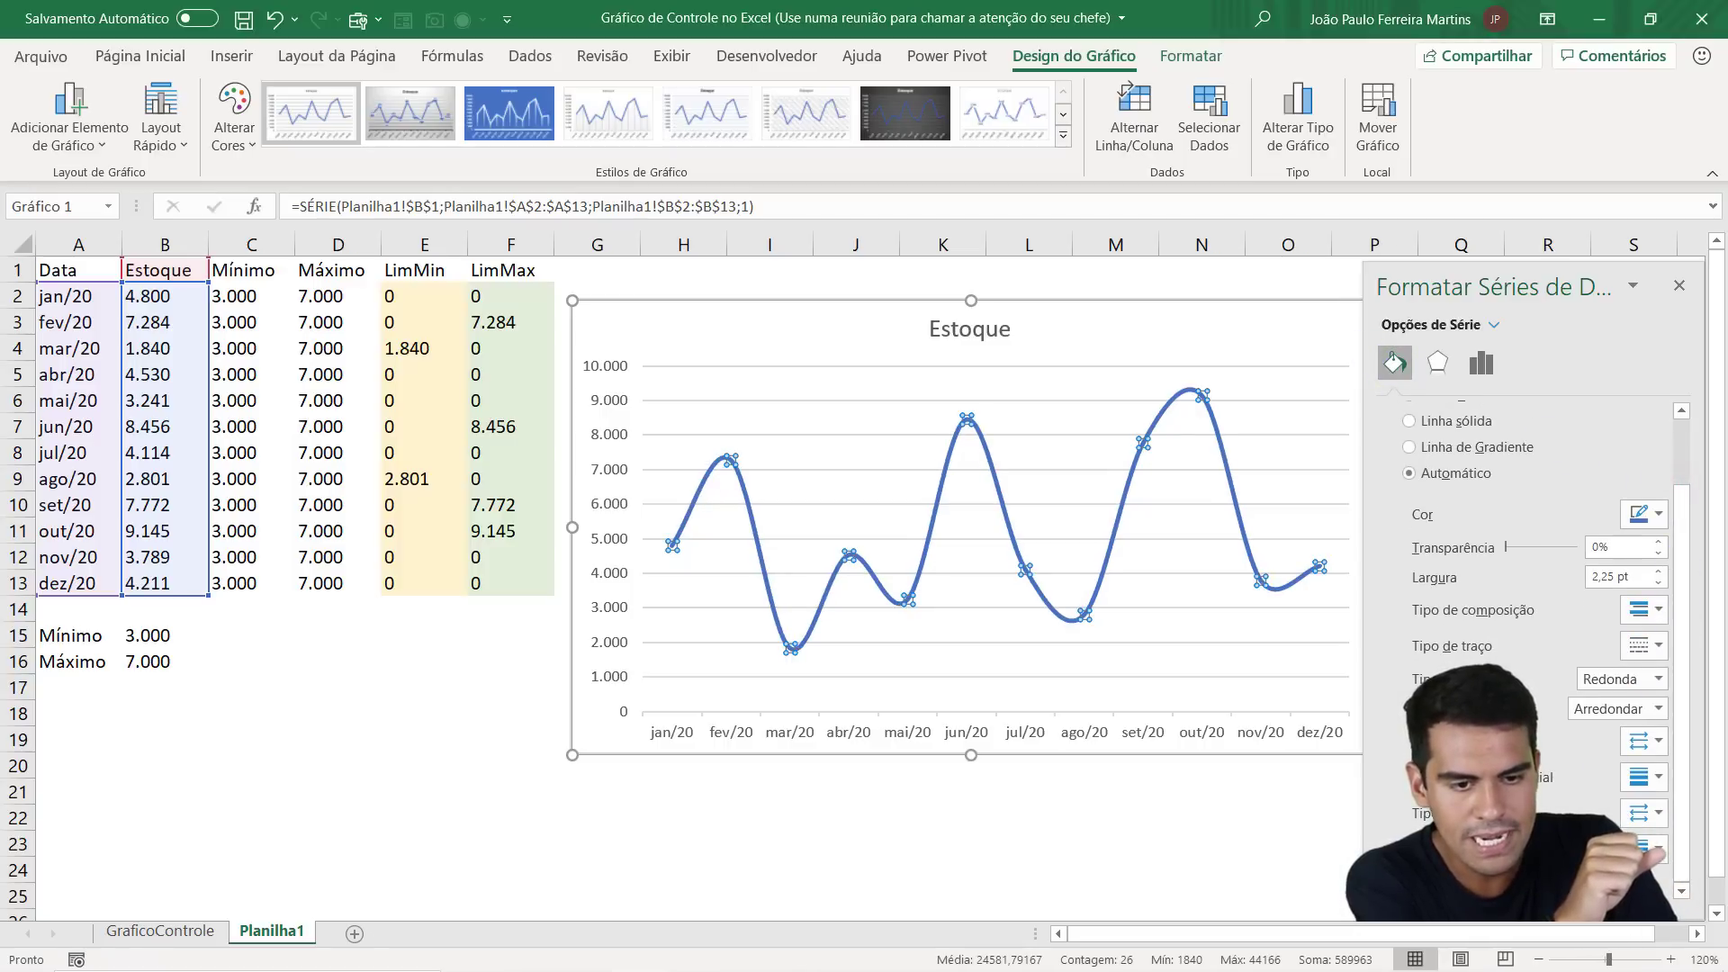
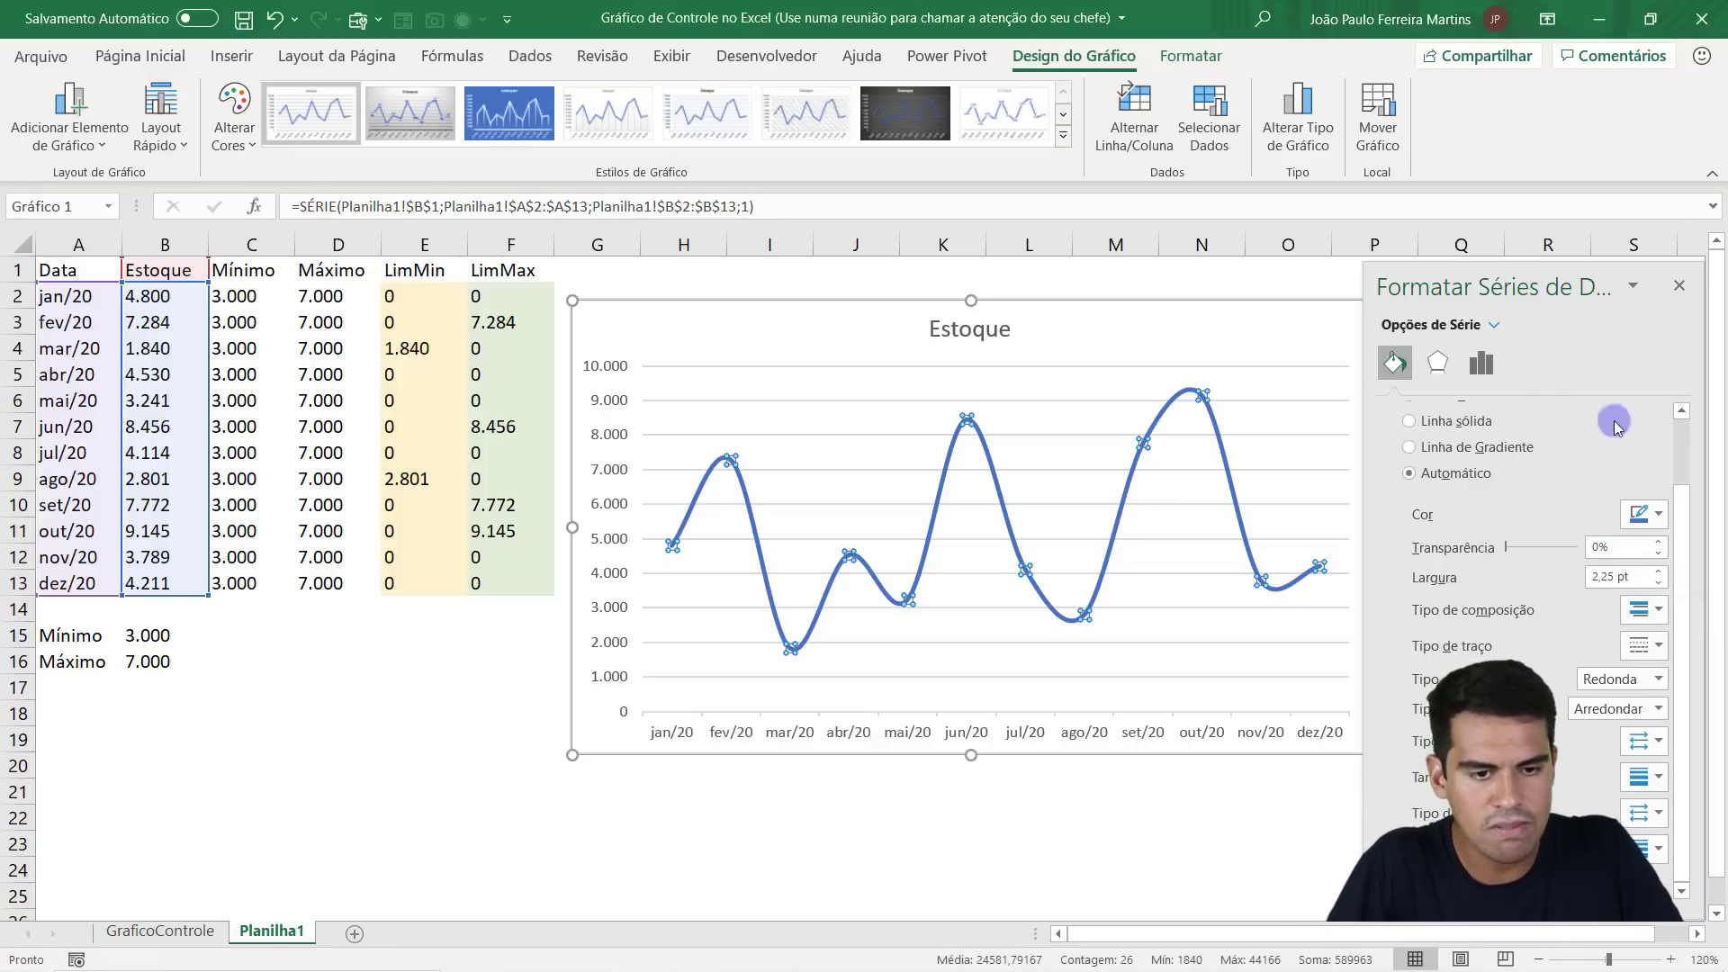
# Close the series formatting pane, widen the chart slightly, and delete its Estoque title.
pyautogui.click(1680, 286)
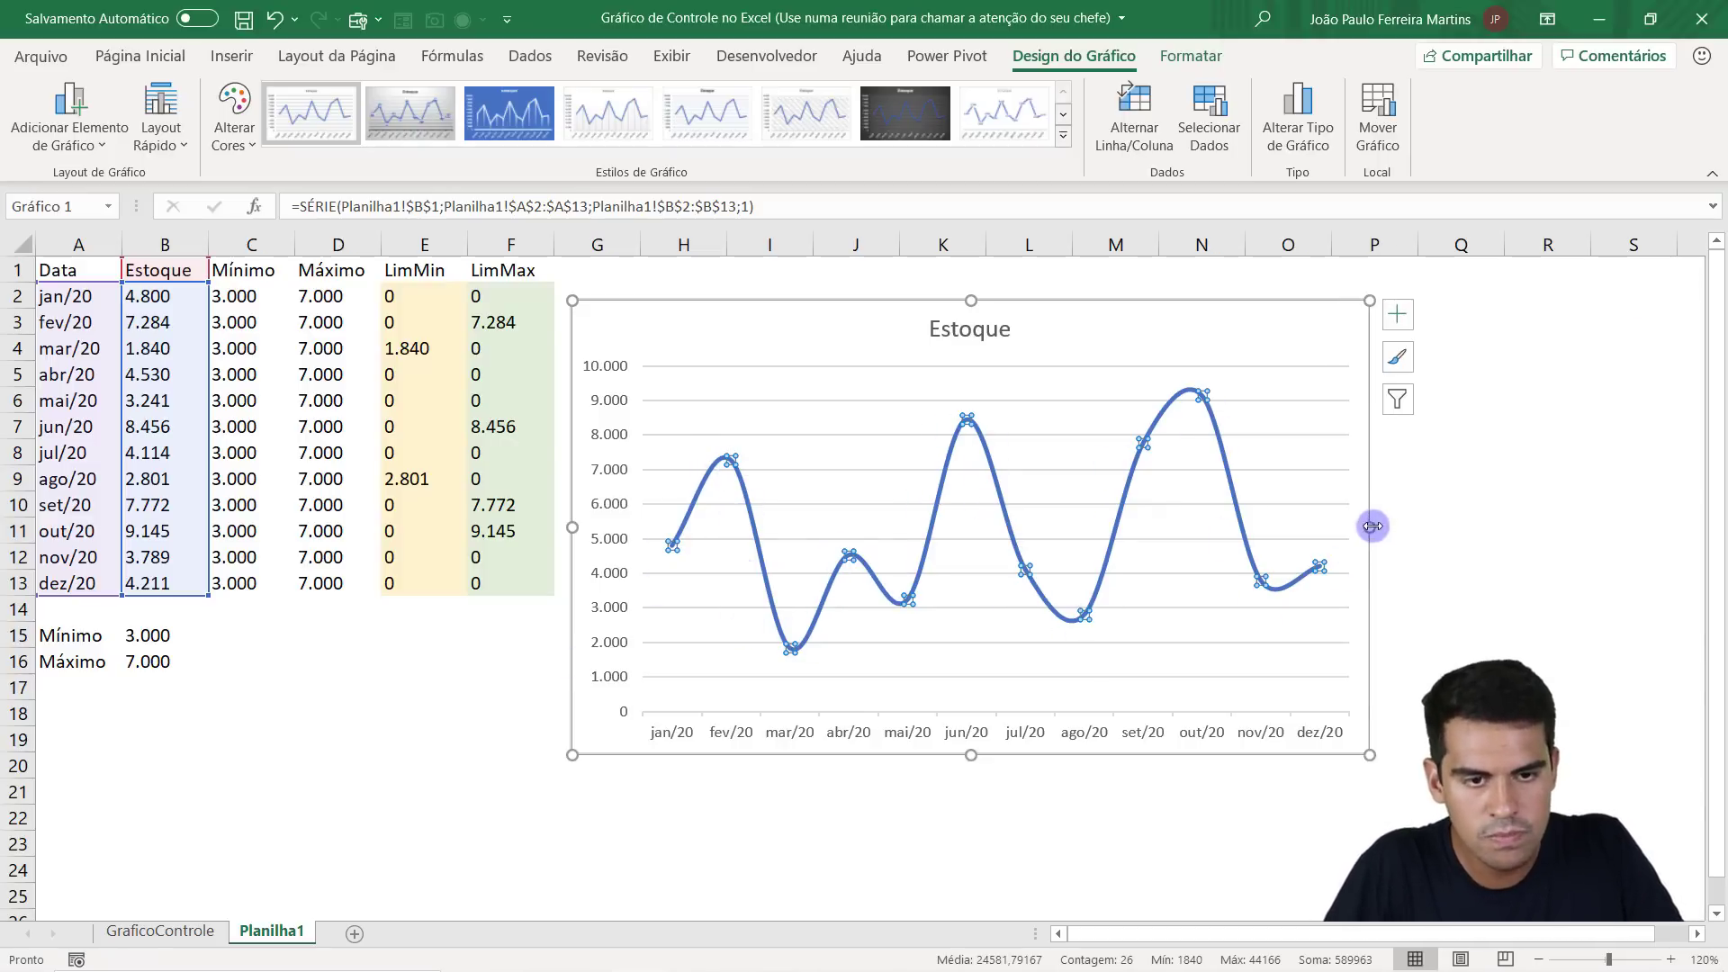
pyautogui.moveTo(1371, 525); pyautogui.dragTo(1397, 526)
pyautogui.click(446, 627)
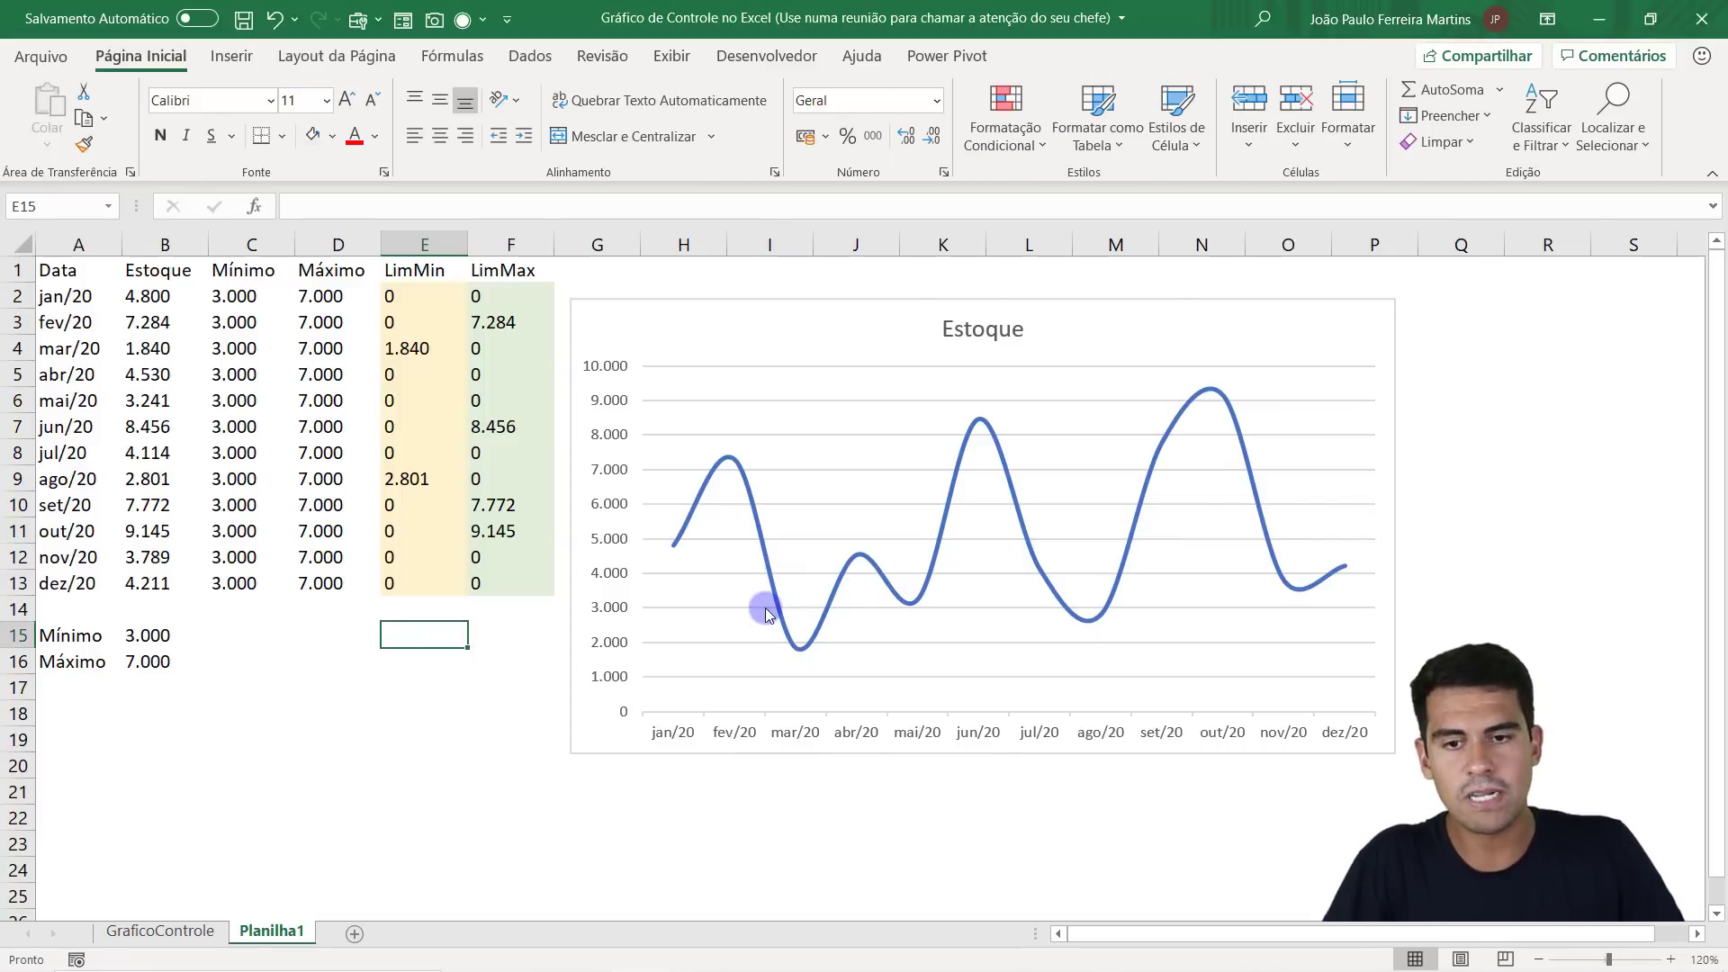
pyautogui.click(976, 333)
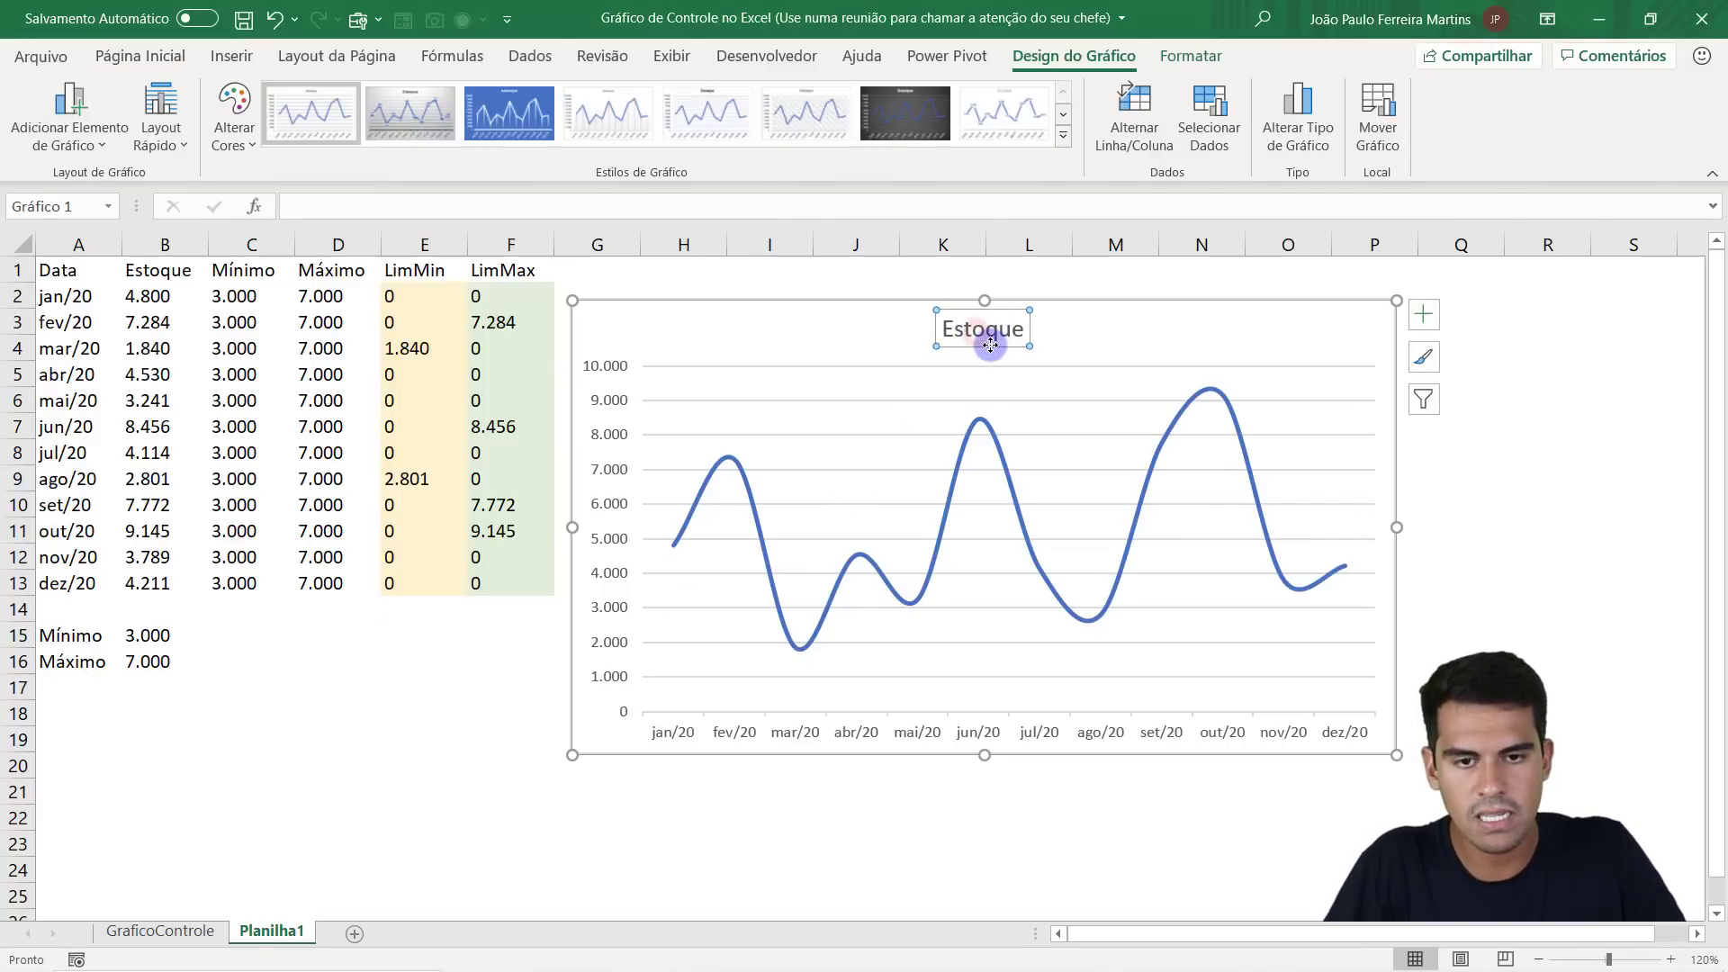
pyautogui.press('Delete')
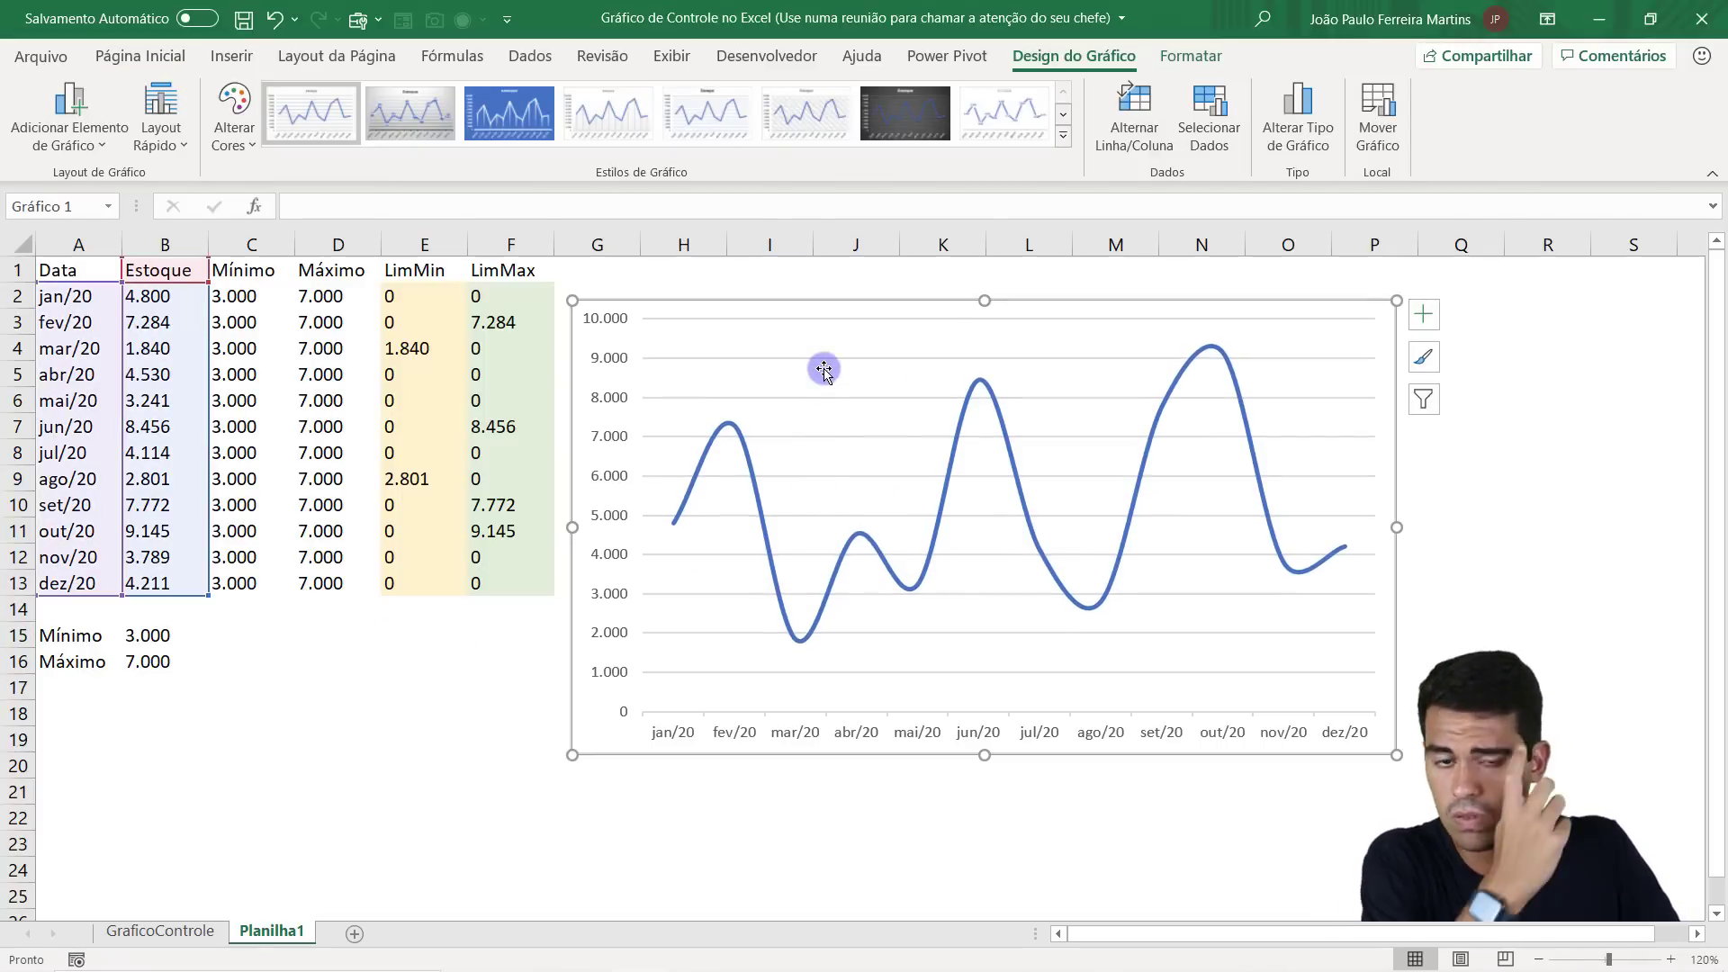
# Select the chart's horizontal gridlines to inspect them, then deselect the chart.
pyautogui.click(823, 359)
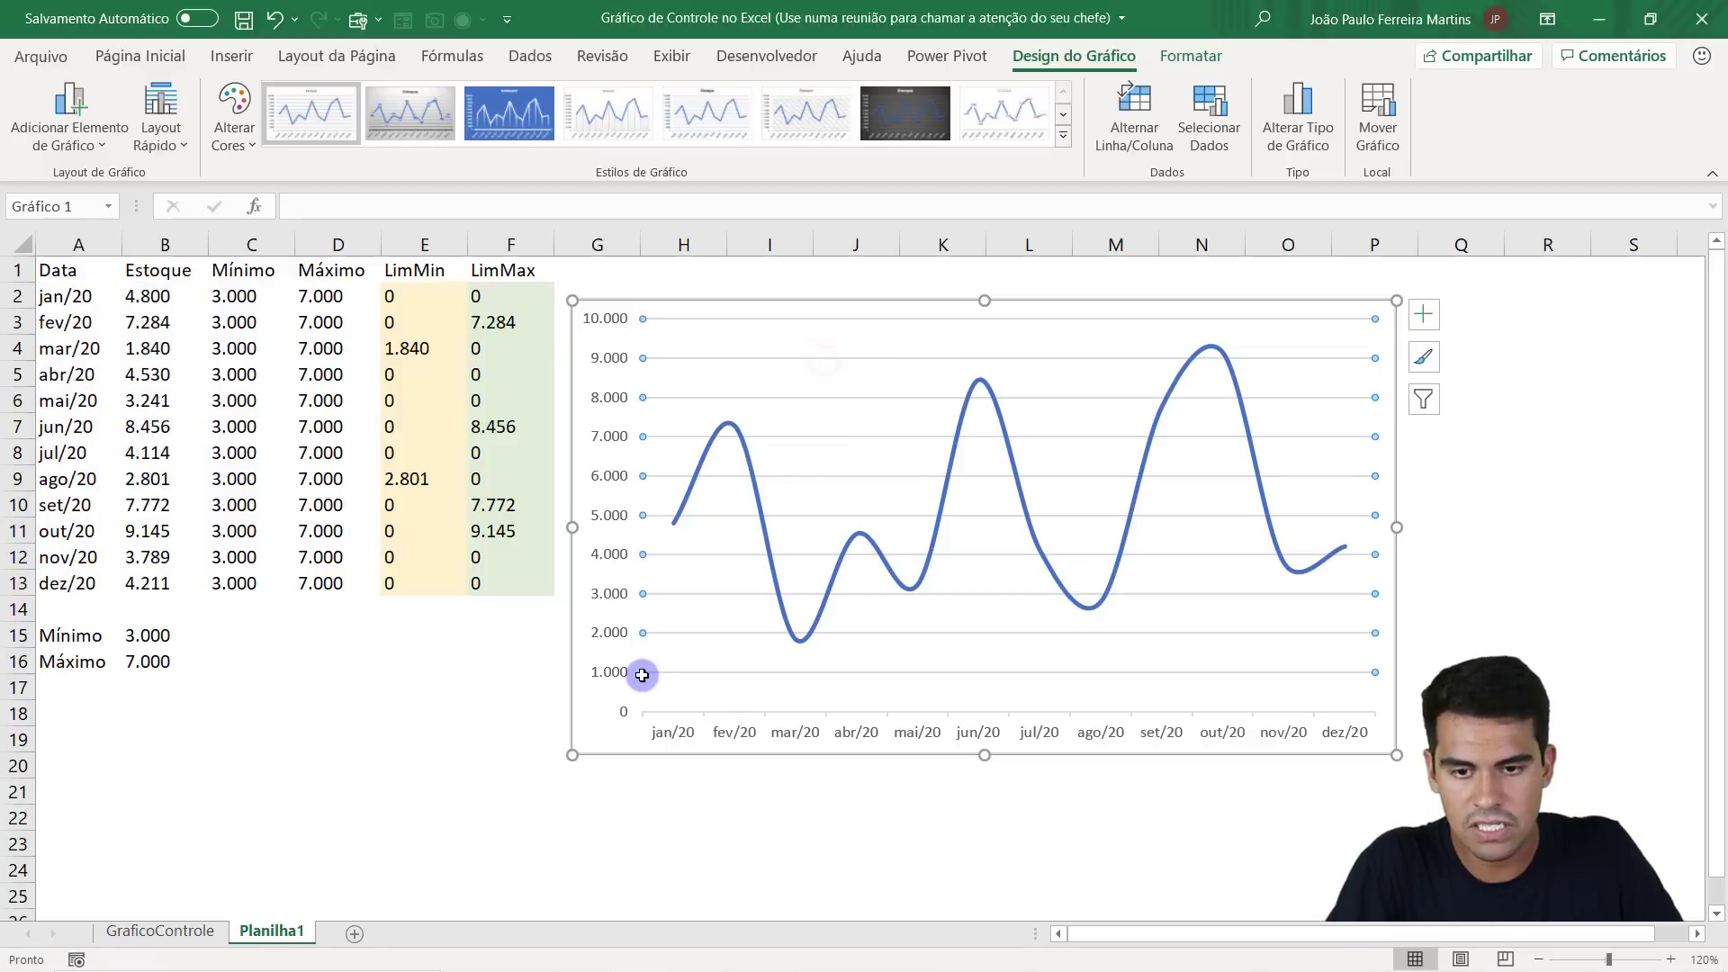
pyautogui.click(385, 718)
pyautogui.click(679, 630)
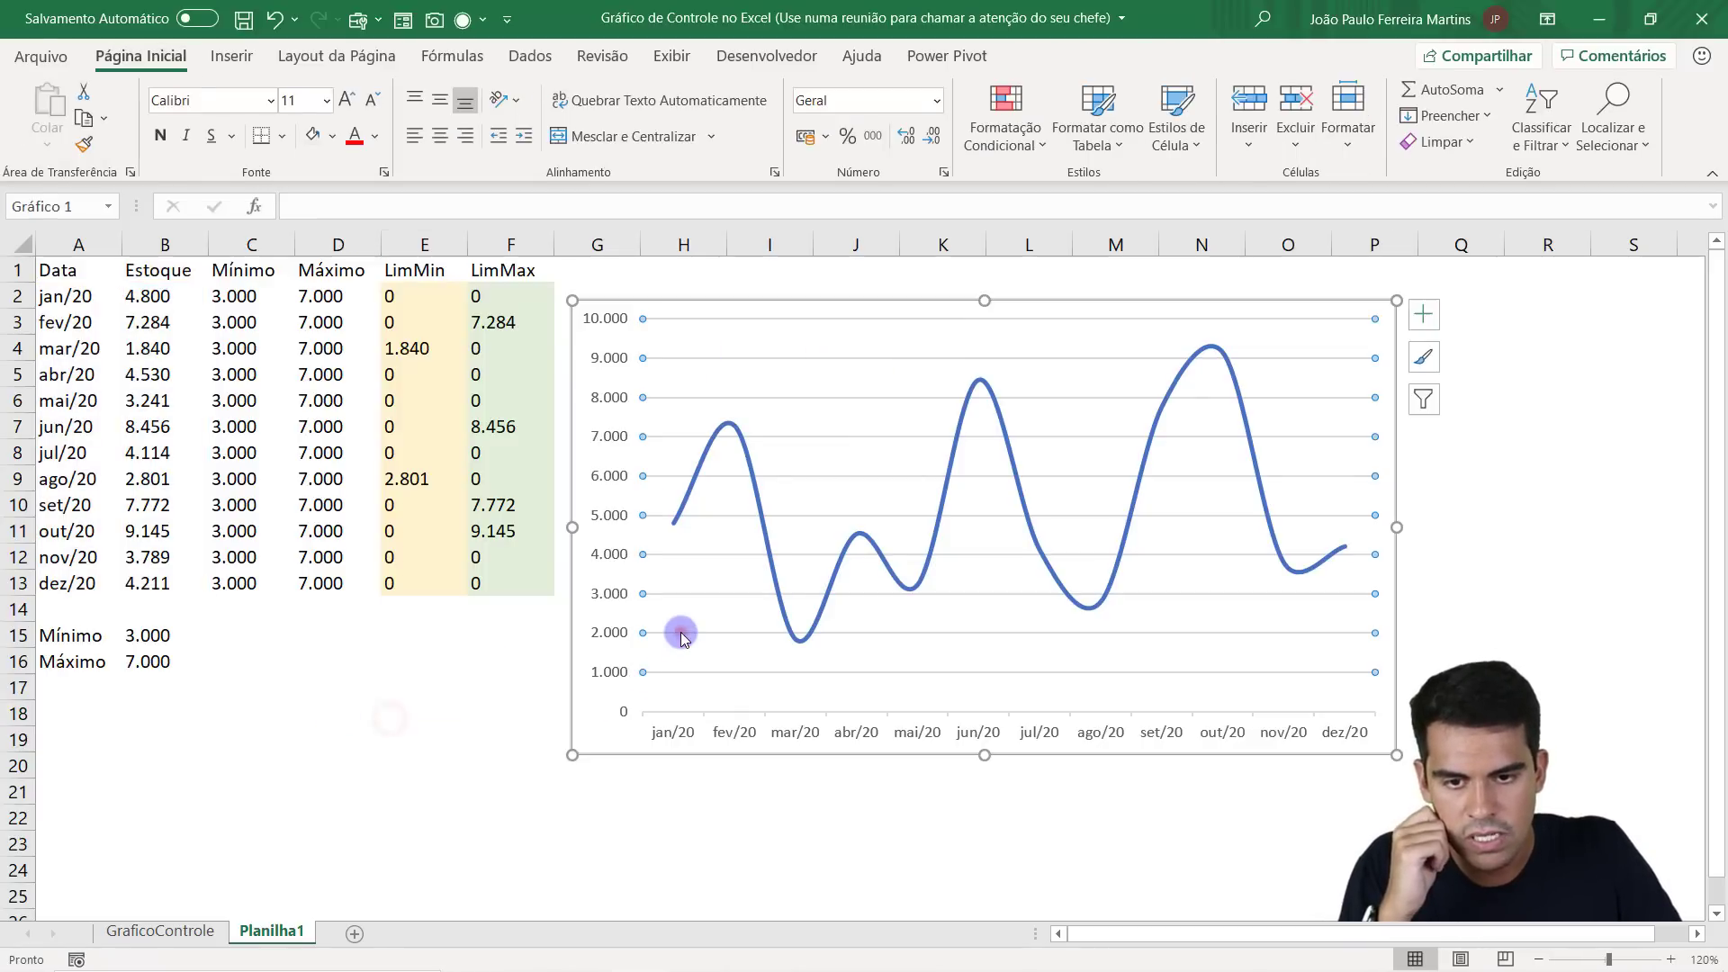
pyautogui.click(290, 717)
pyautogui.click(682, 401)
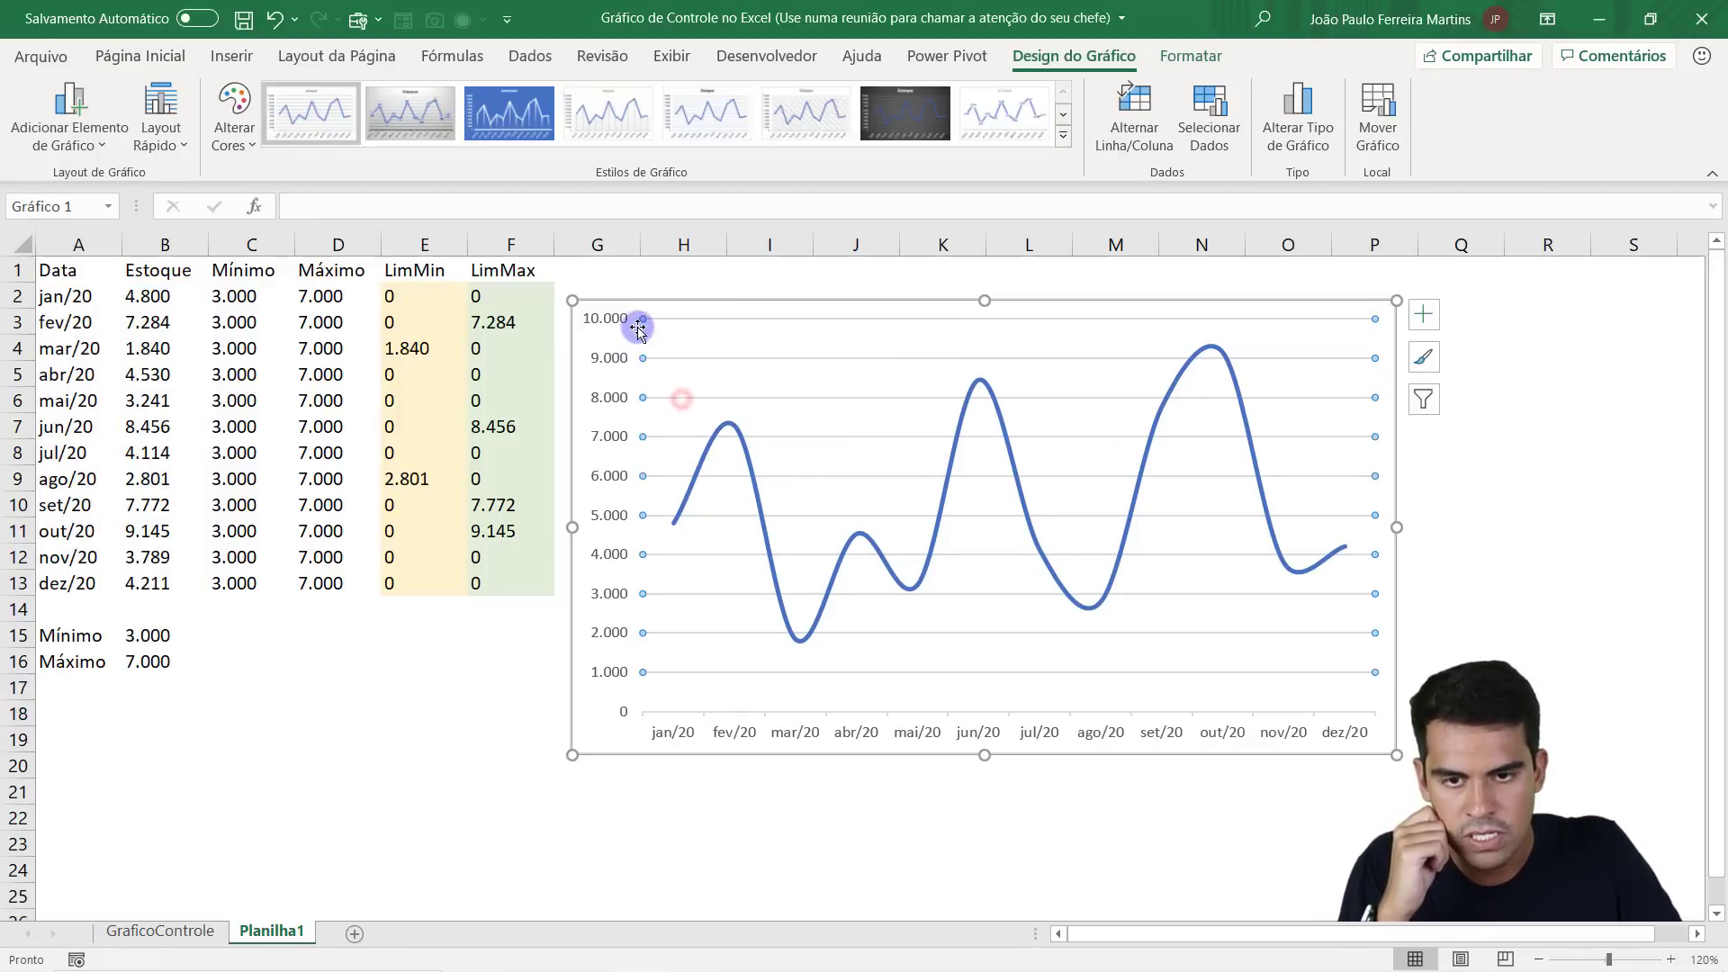
pyautogui.click(346, 718)
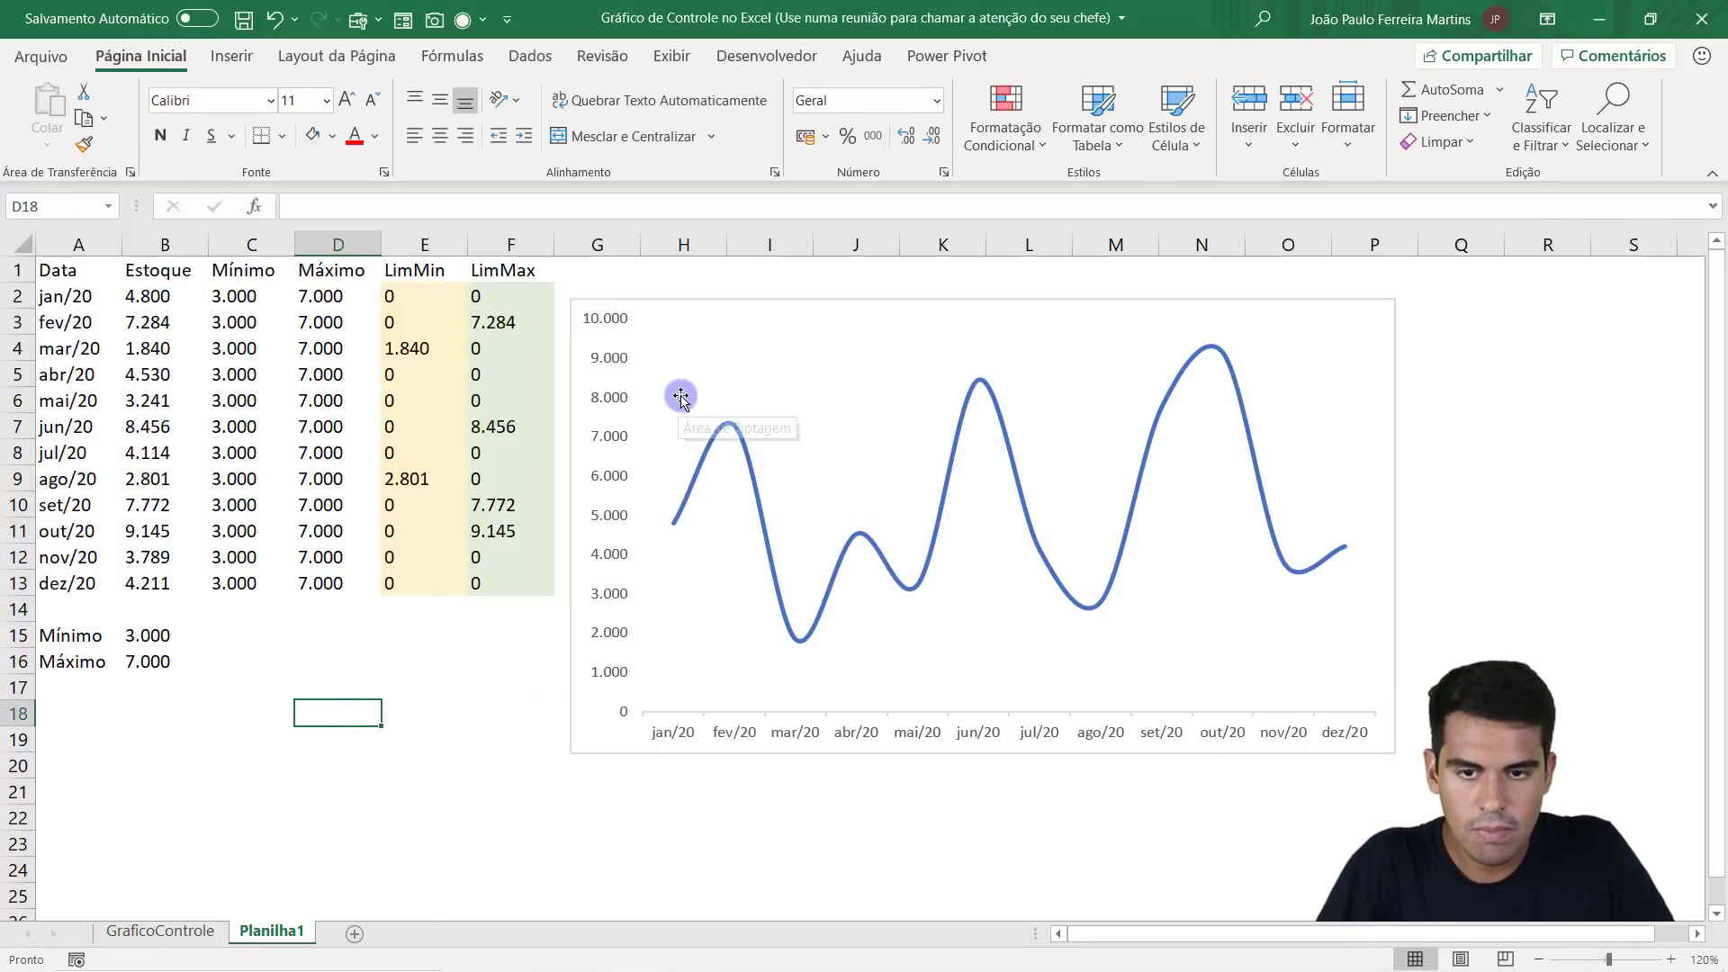
pyautogui.click(236, 304)
pyautogui.moveTo(235, 311); pyautogui.dragTo(243, 584)
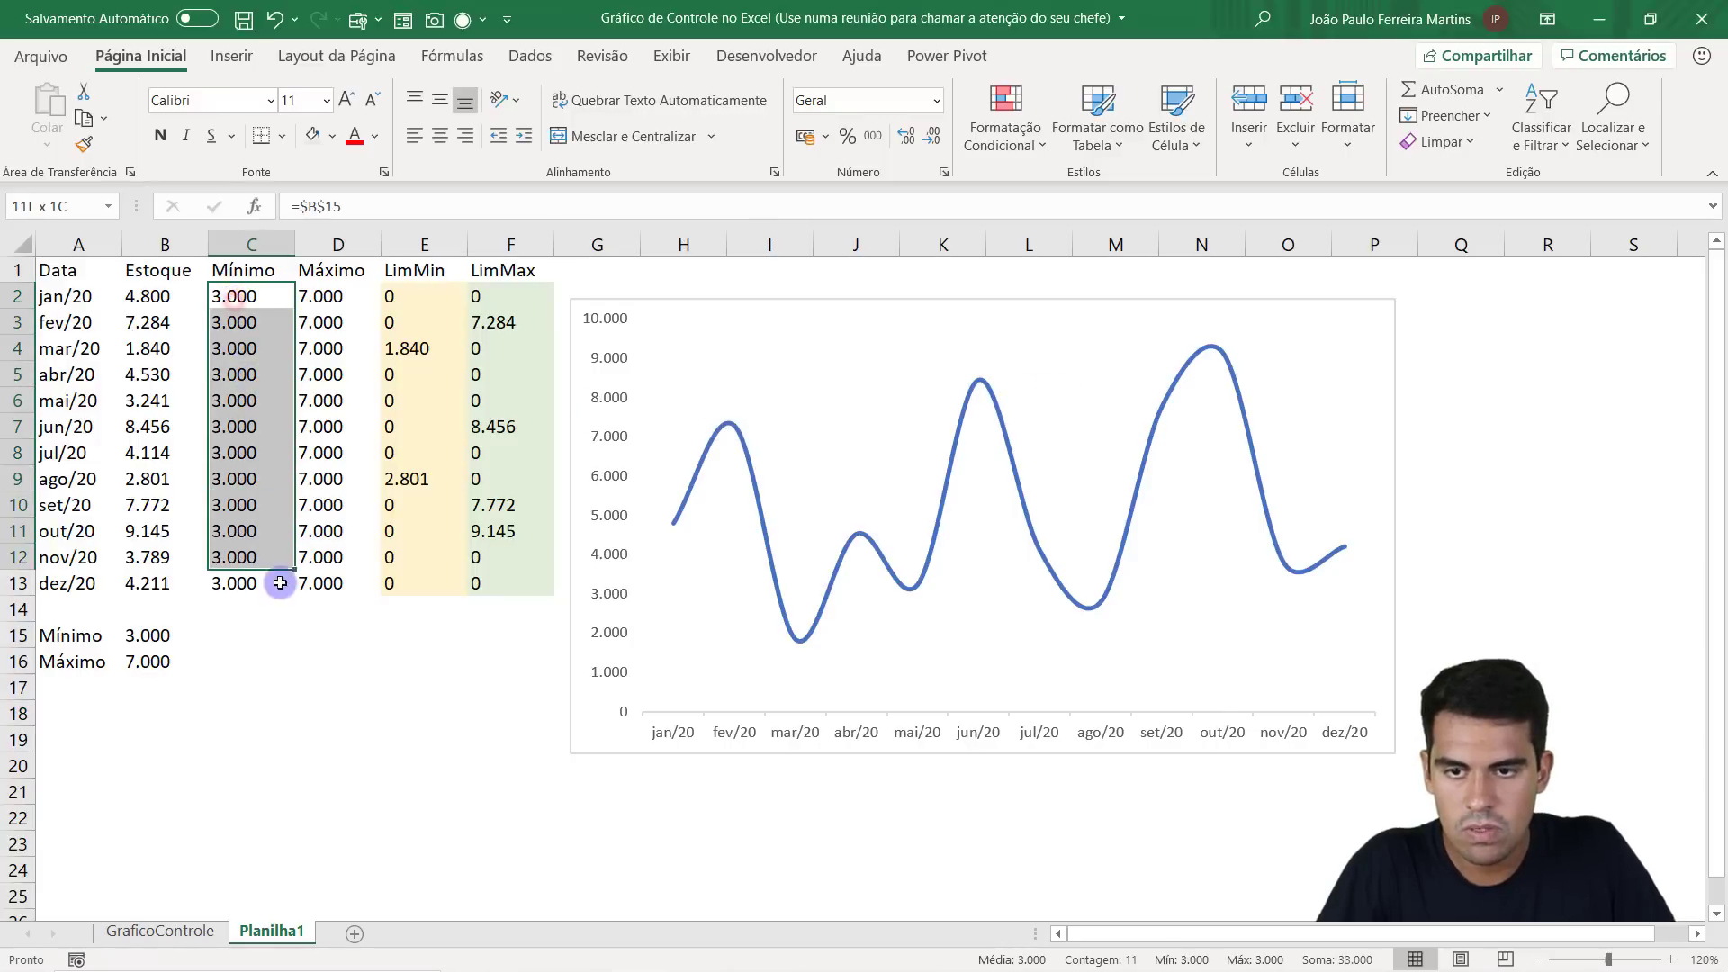
pyautogui.moveTo(340, 296); pyautogui.dragTo(333, 581)
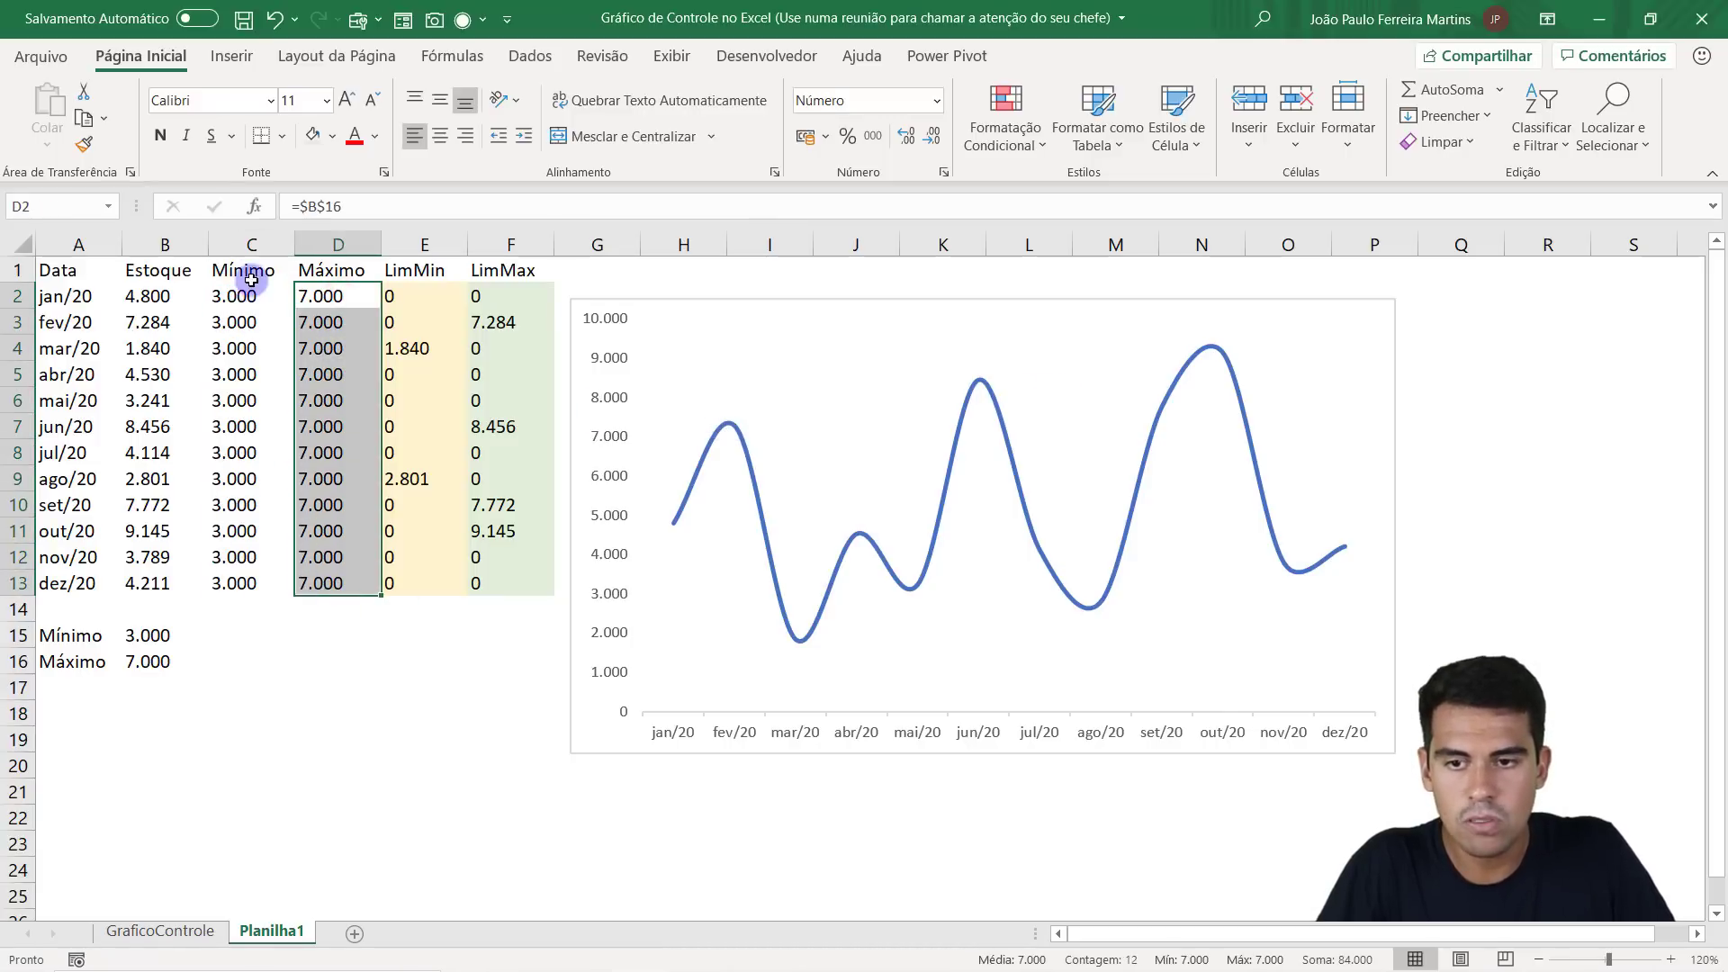
pyautogui.moveTo(251, 280); pyautogui.dragTo(256, 612)
pyautogui.moveTo(326, 272); pyautogui.dragTo(322, 604)
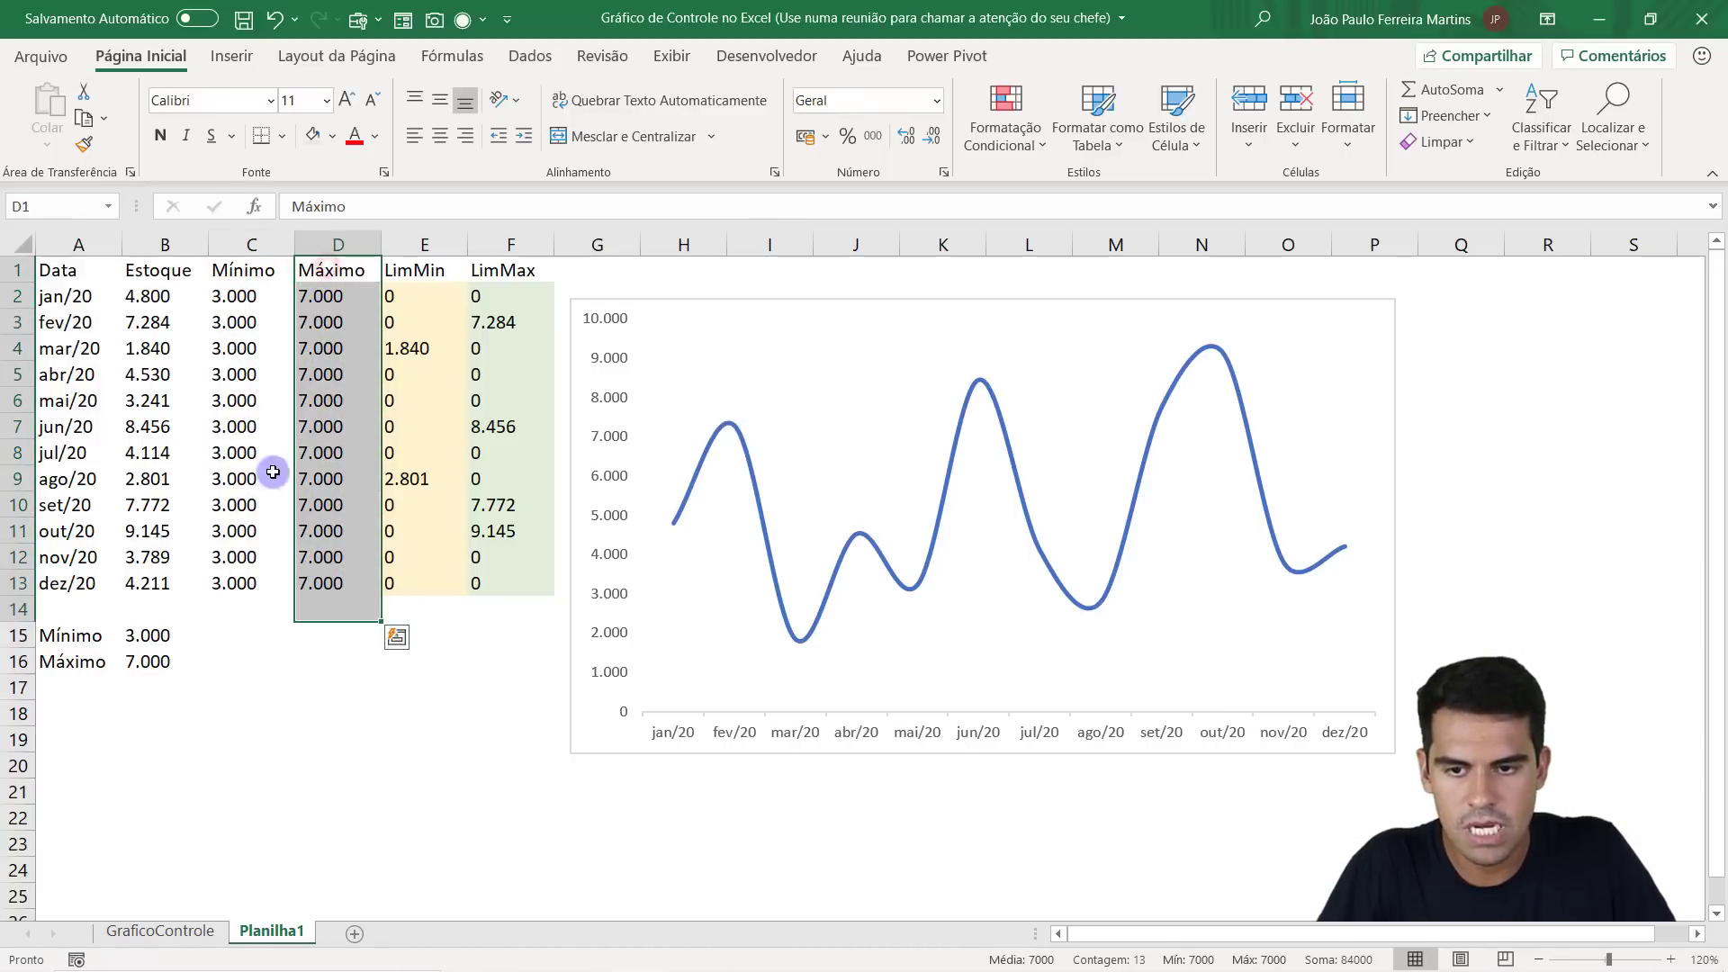
pyautogui.click(236, 376)
pyautogui.click(819, 306)
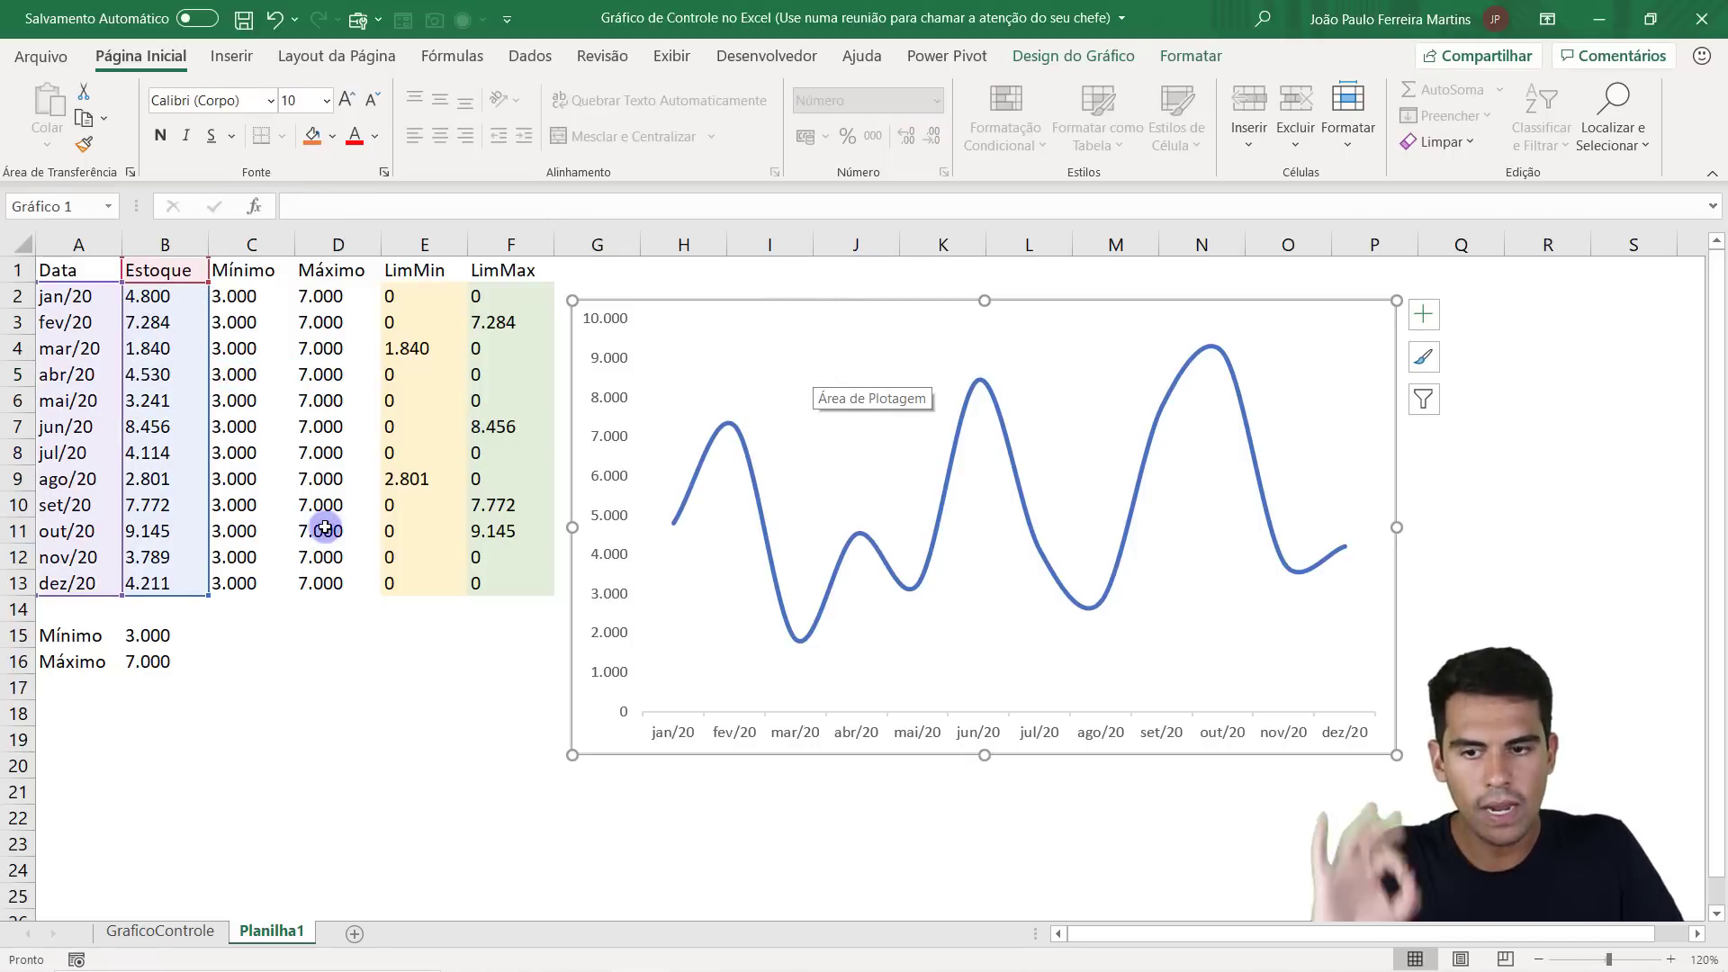
pyautogui.click(414, 751)
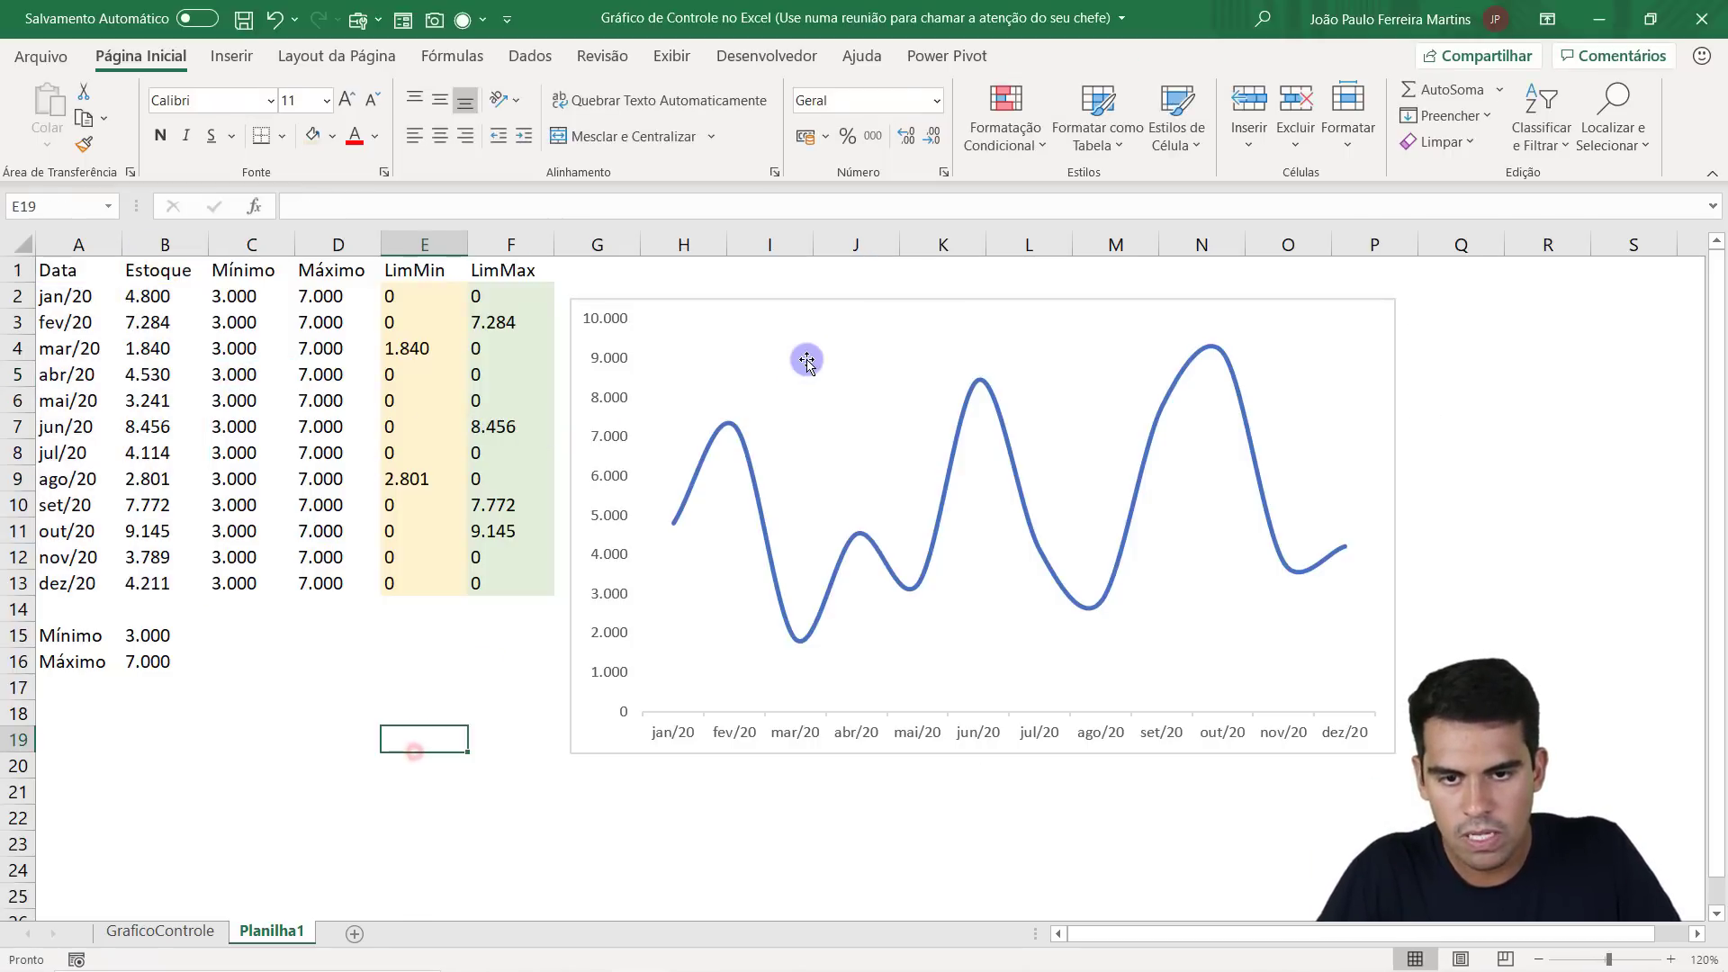
pyautogui.click(806, 359)
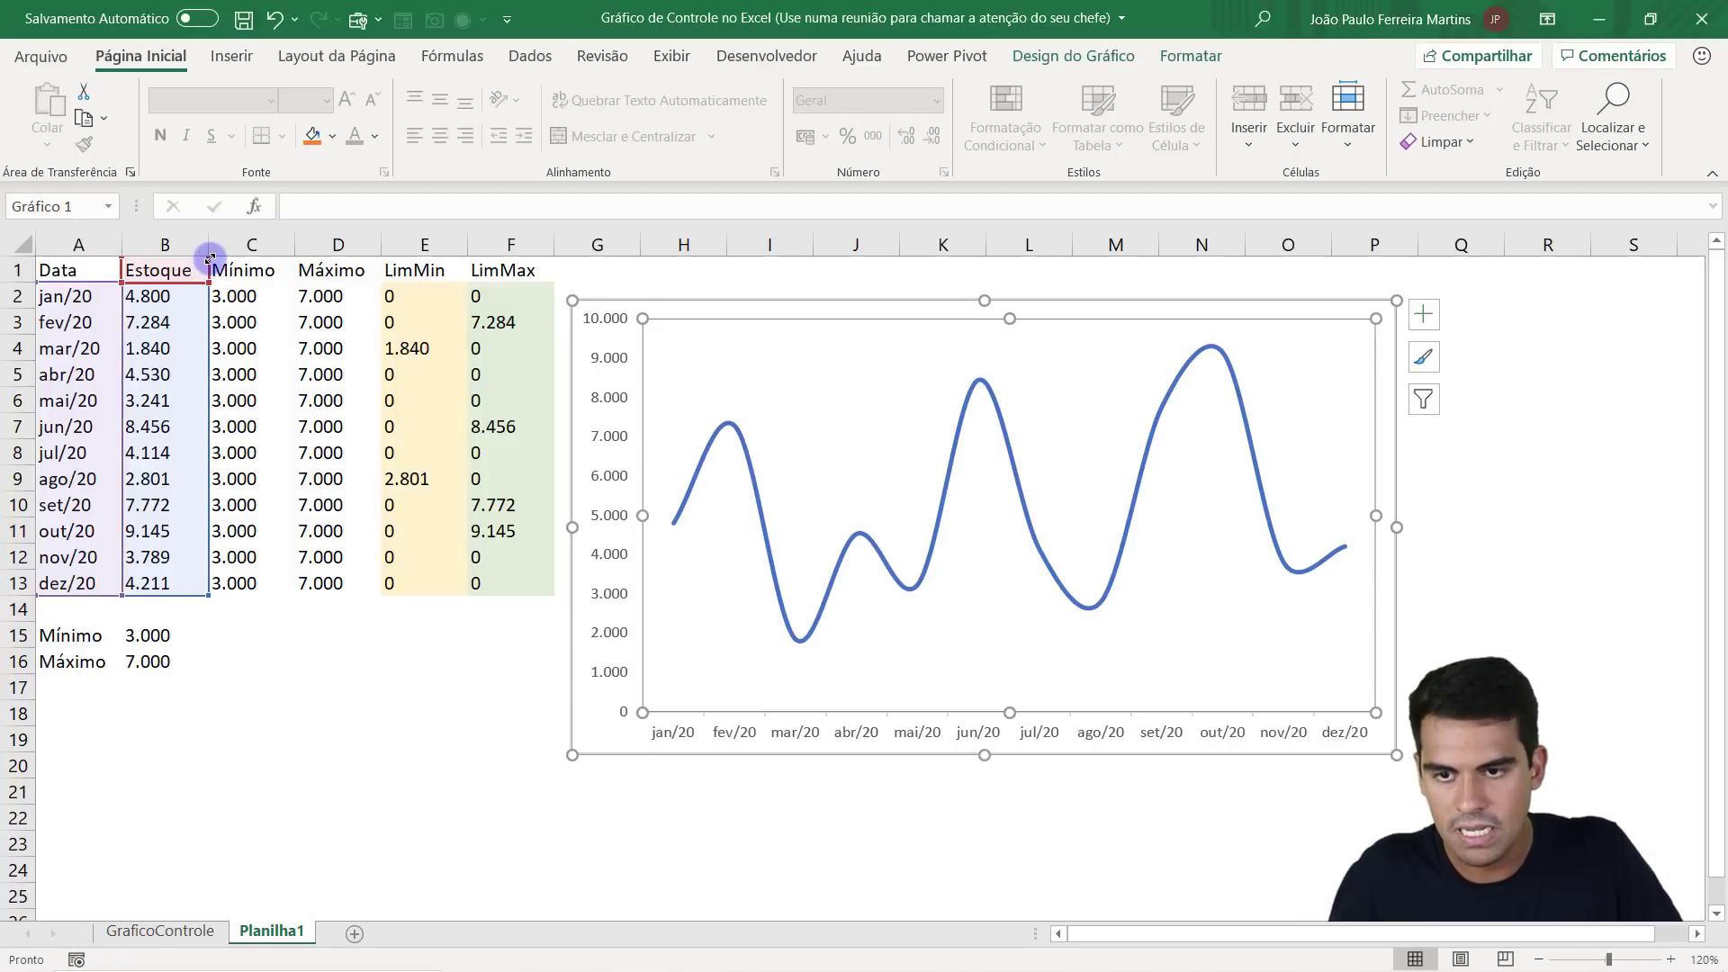
# Zoom in and extend the chart's source range from column B through the Mínimo and Máximo columns.
pyautogui.keyDown('ctrl'); pyautogui.scroll(3, 209, 260); pyautogui.keyUp('ctrl')
pyautogui.keyDown('ctrl'); pyautogui.scroll(3, 240, 266); pyautogui.keyUp('ctrl')
pyautogui.scroll(1, 482, 455)
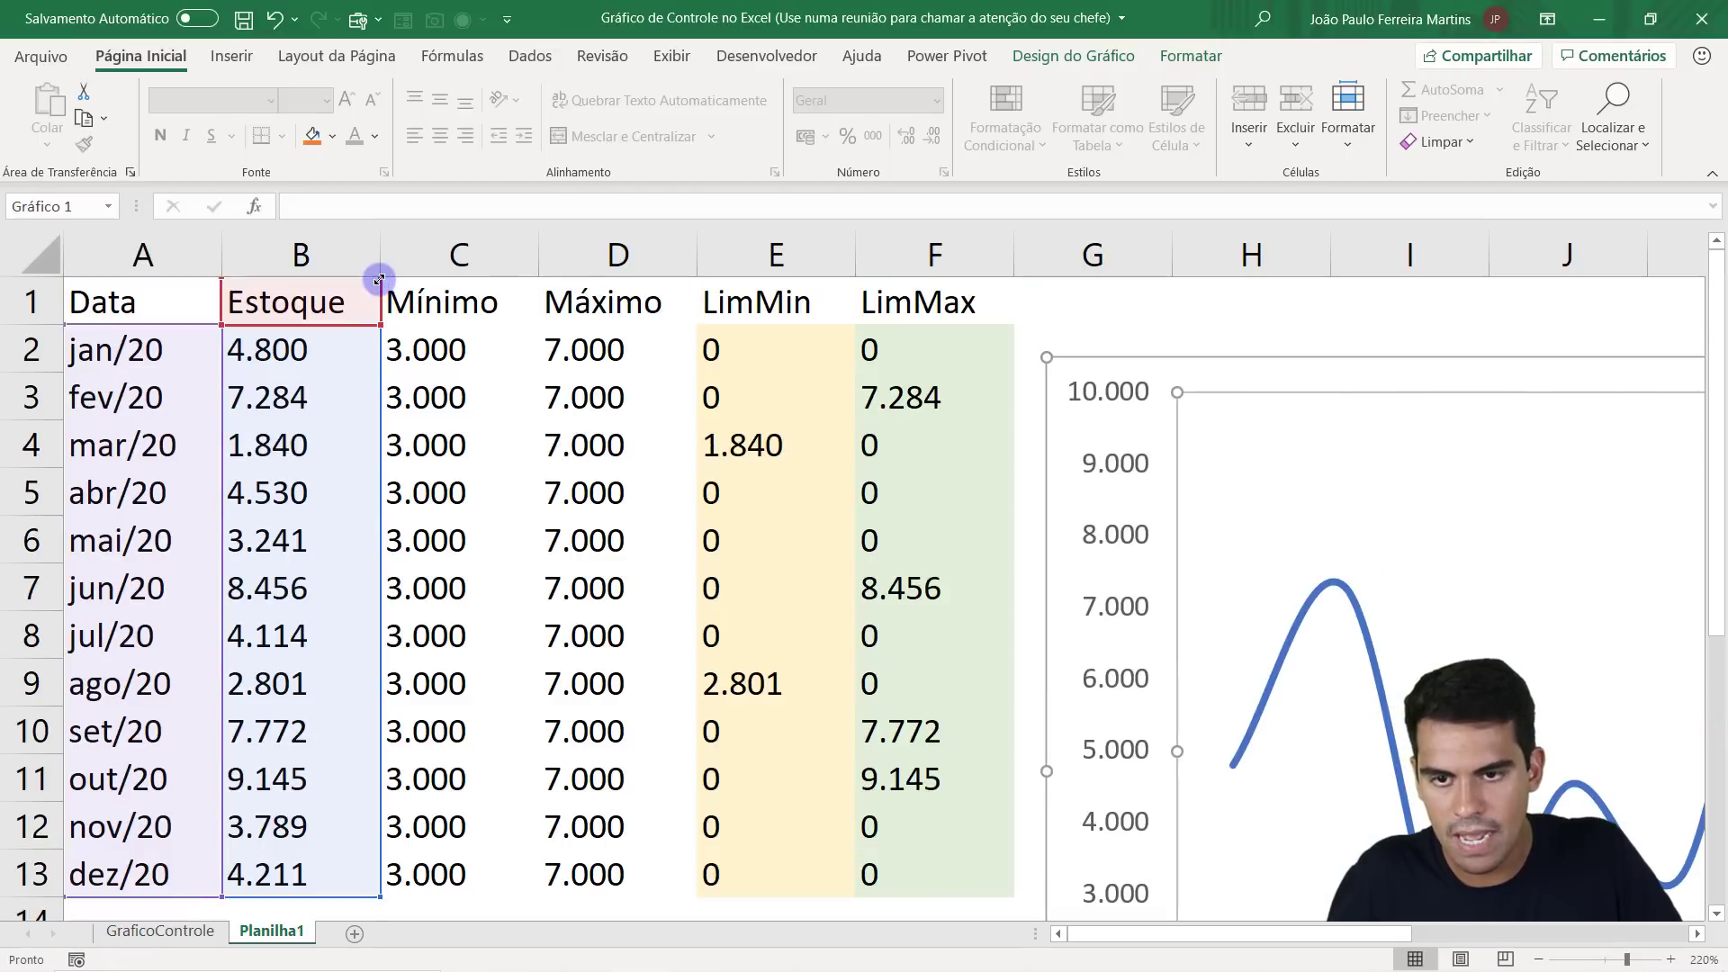
pyautogui.moveTo(419, 273)
pyautogui.mouseDown()
pyautogui.moveTo(466, 273)
pyautogui.moveTo(368, 294)
pyautogui.mouseUp()
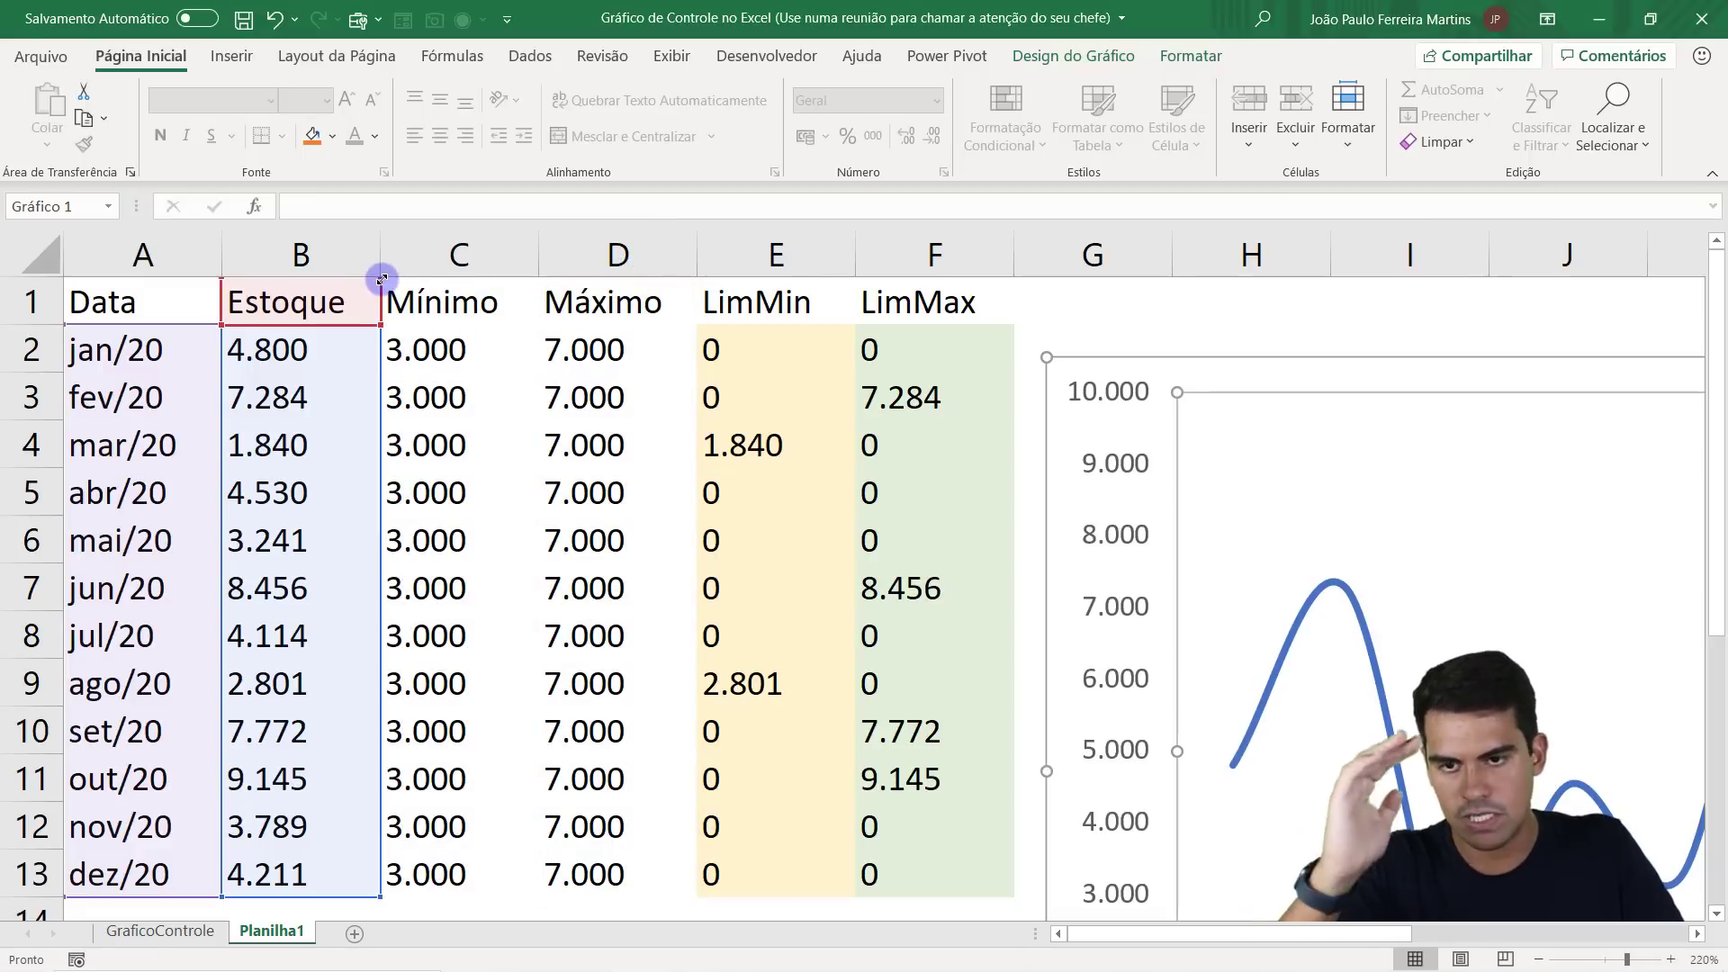
pyautogui.moveTo(459, 294); pyautogui.dragTo(621, 326)
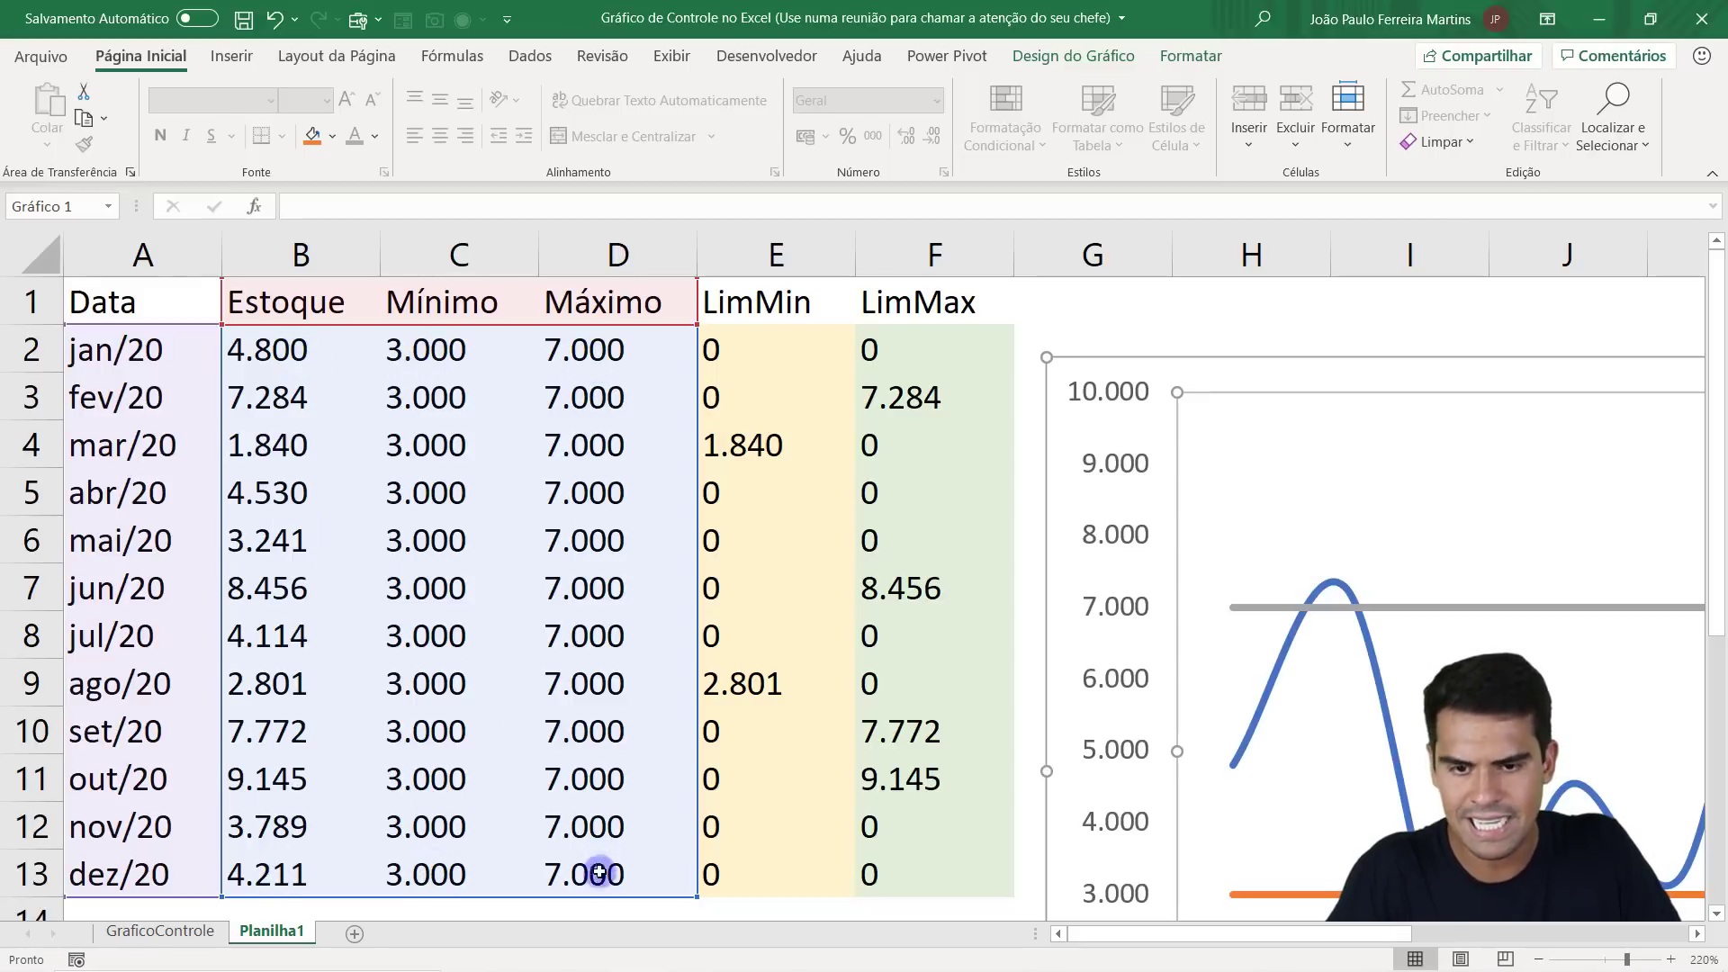
pyautogui.press('Down')
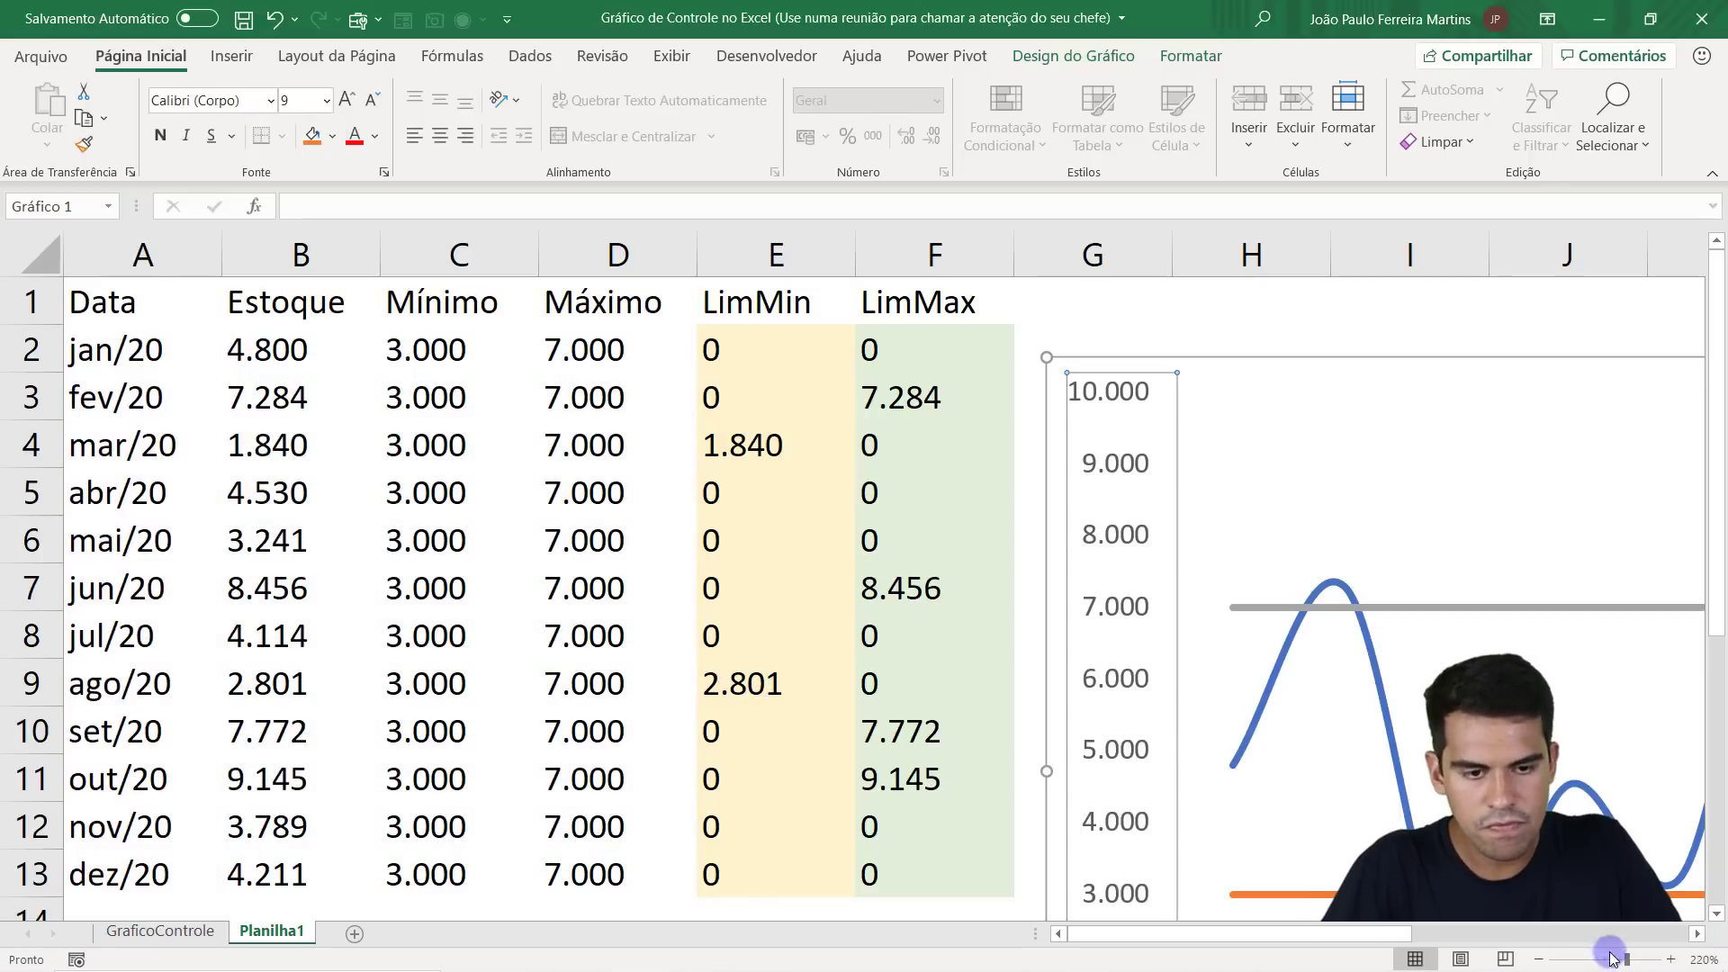
# Zoom out to the whole chart, select the Mínimo line and check the LimMin formula in E9.
pyautogui.click(1541, 959)
pyautogui.click(1541, 959)
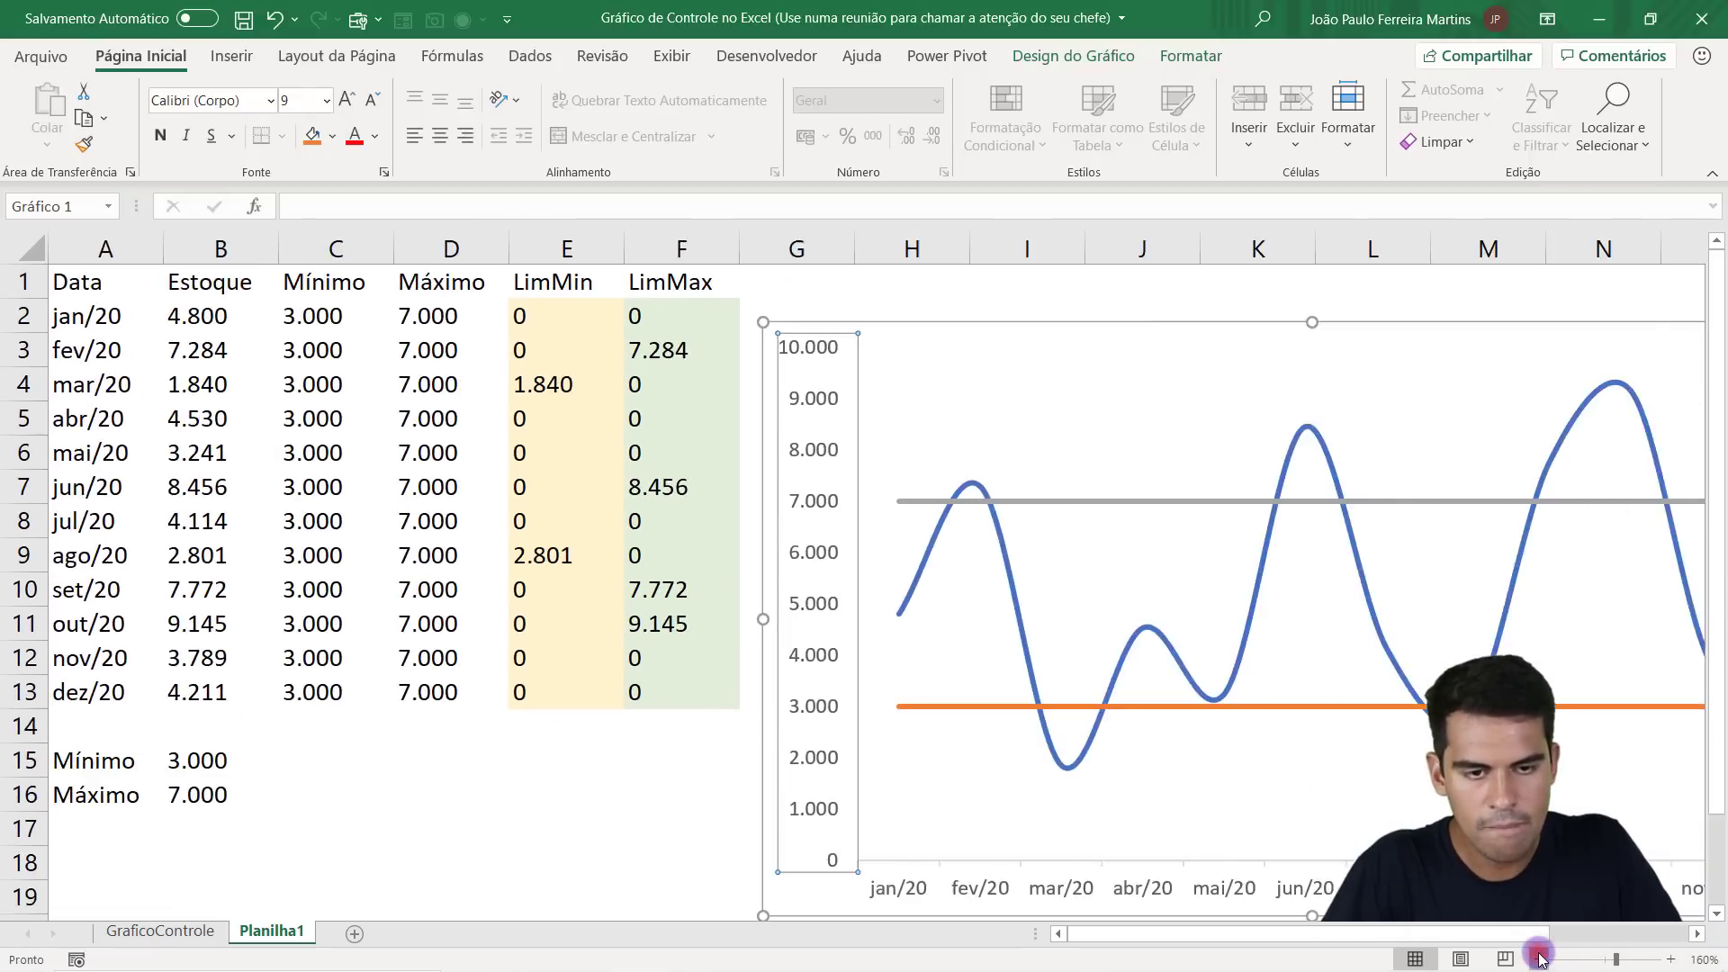
pyautogui.click(1540, 960)
pyautogui.click(1541, 959)
pyautogui.click(1541, 960)
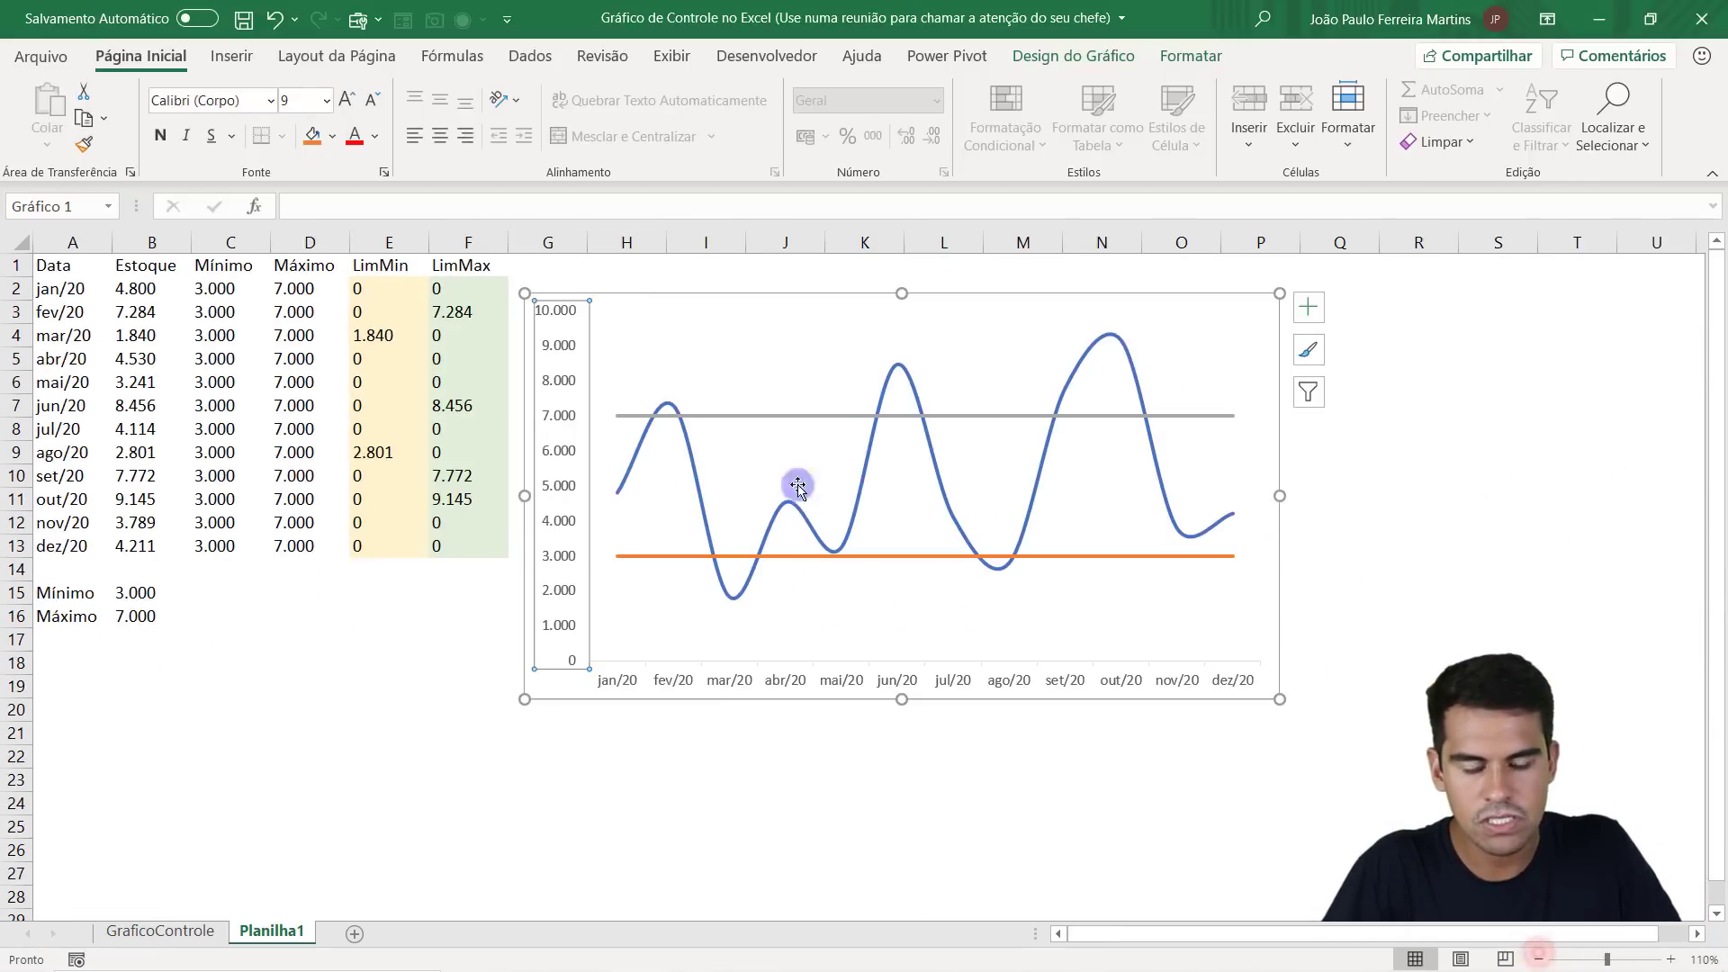
pyautogui.click(665, 555)
pyautogui.click(663, 555)
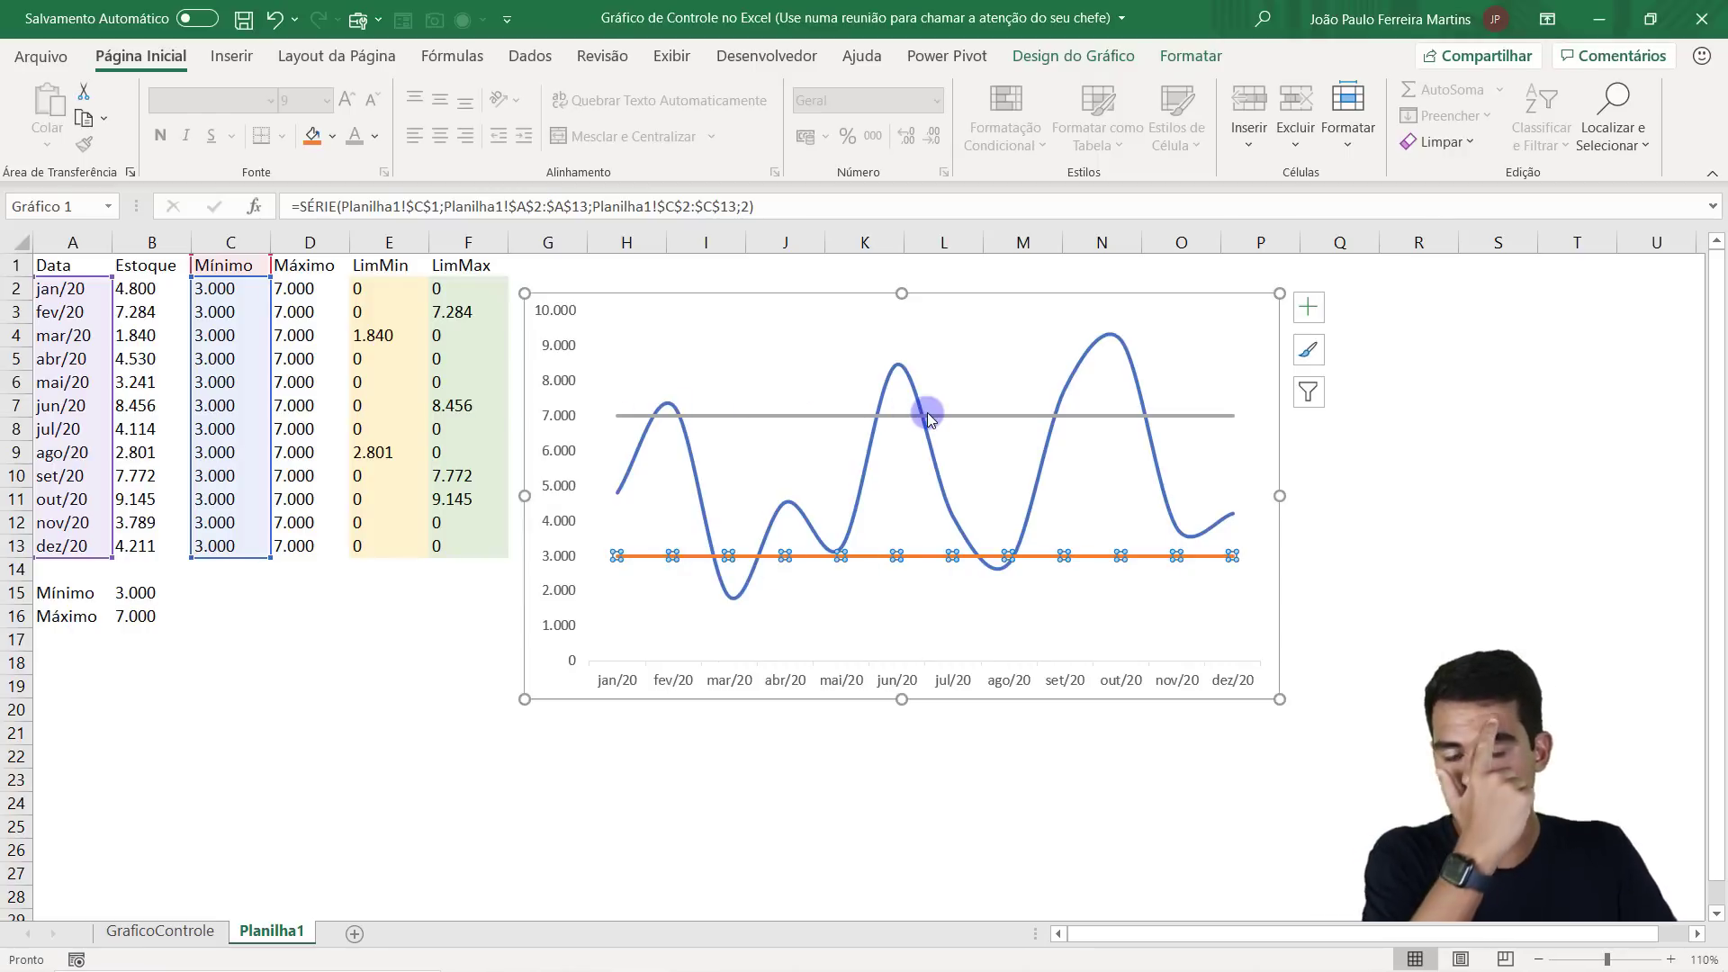
pyautogui.click(360, 454)
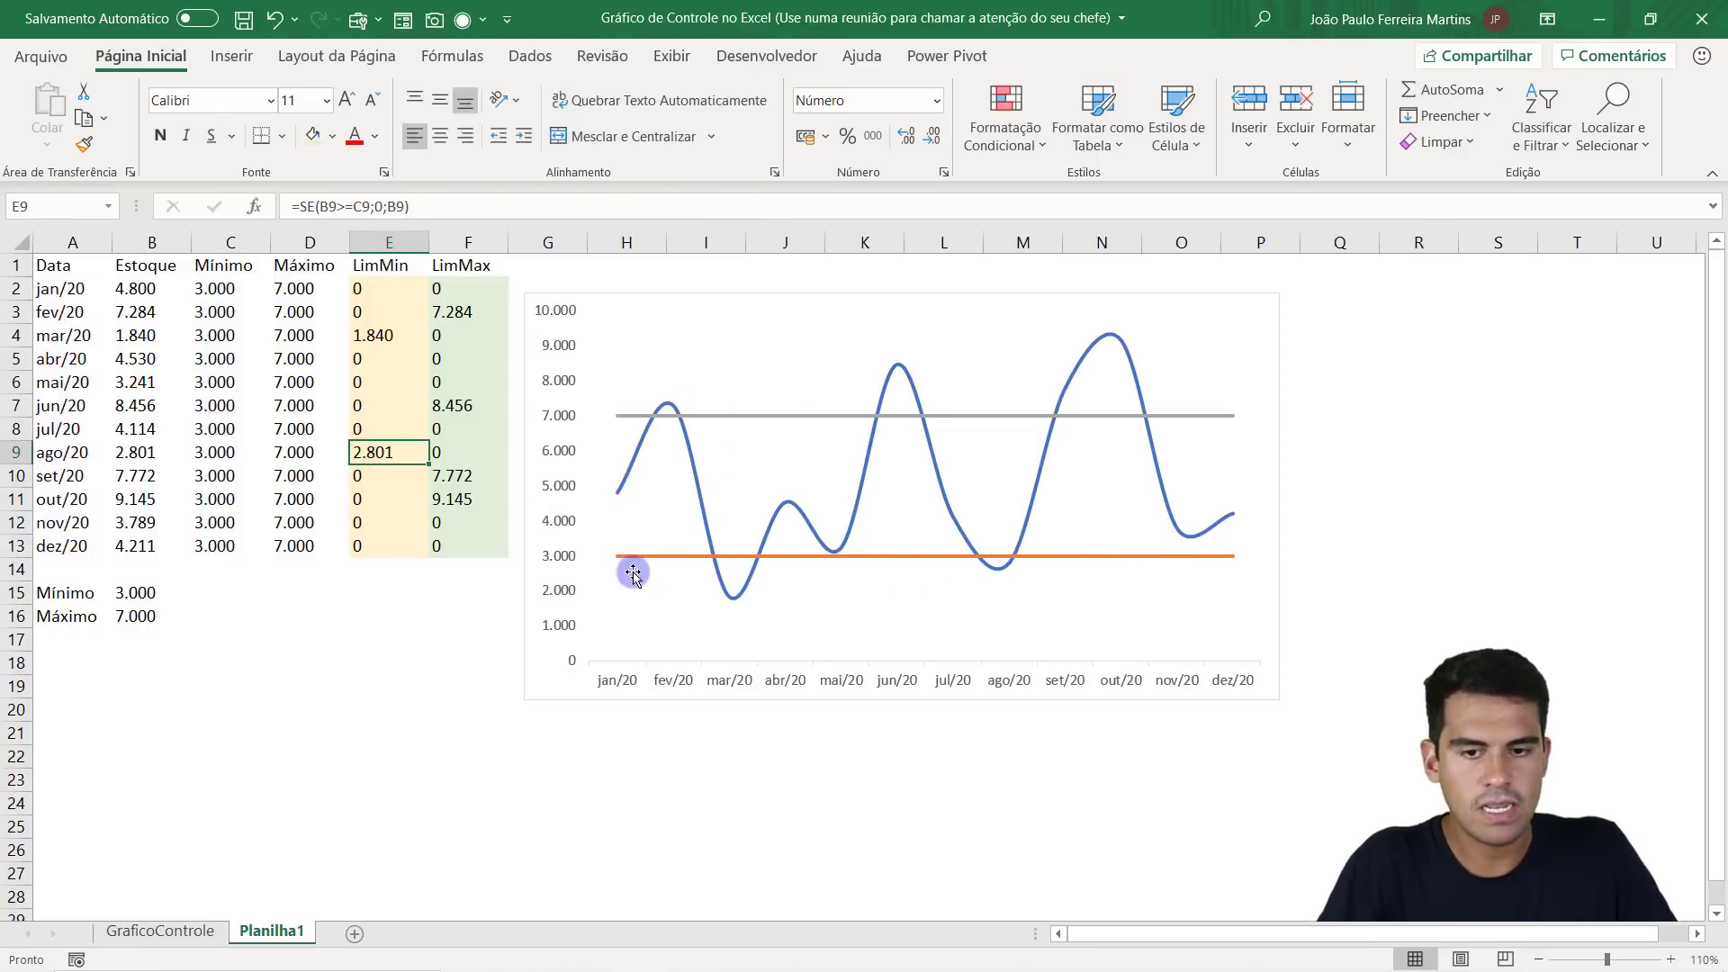
pyautogui.click(1670, 958)
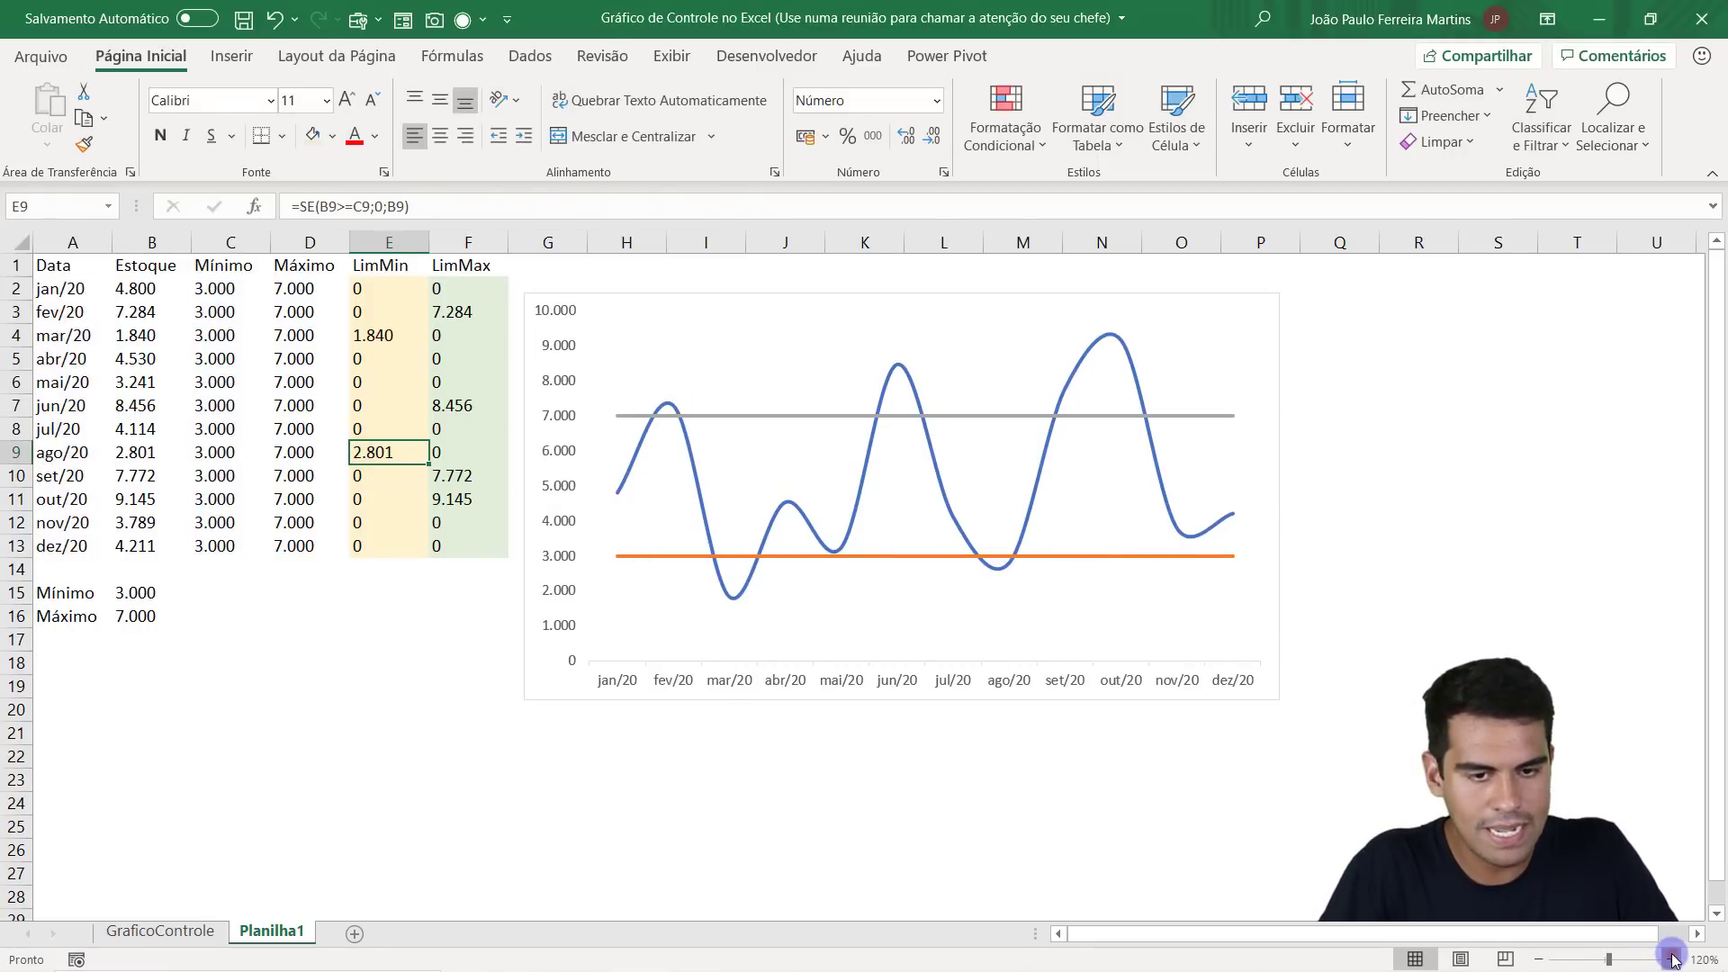
# Try Mínimo limit values 2.000 and then 4.000 in B15, checking the Mínimo column C2:C13.
pyautogui.click(165, 634)
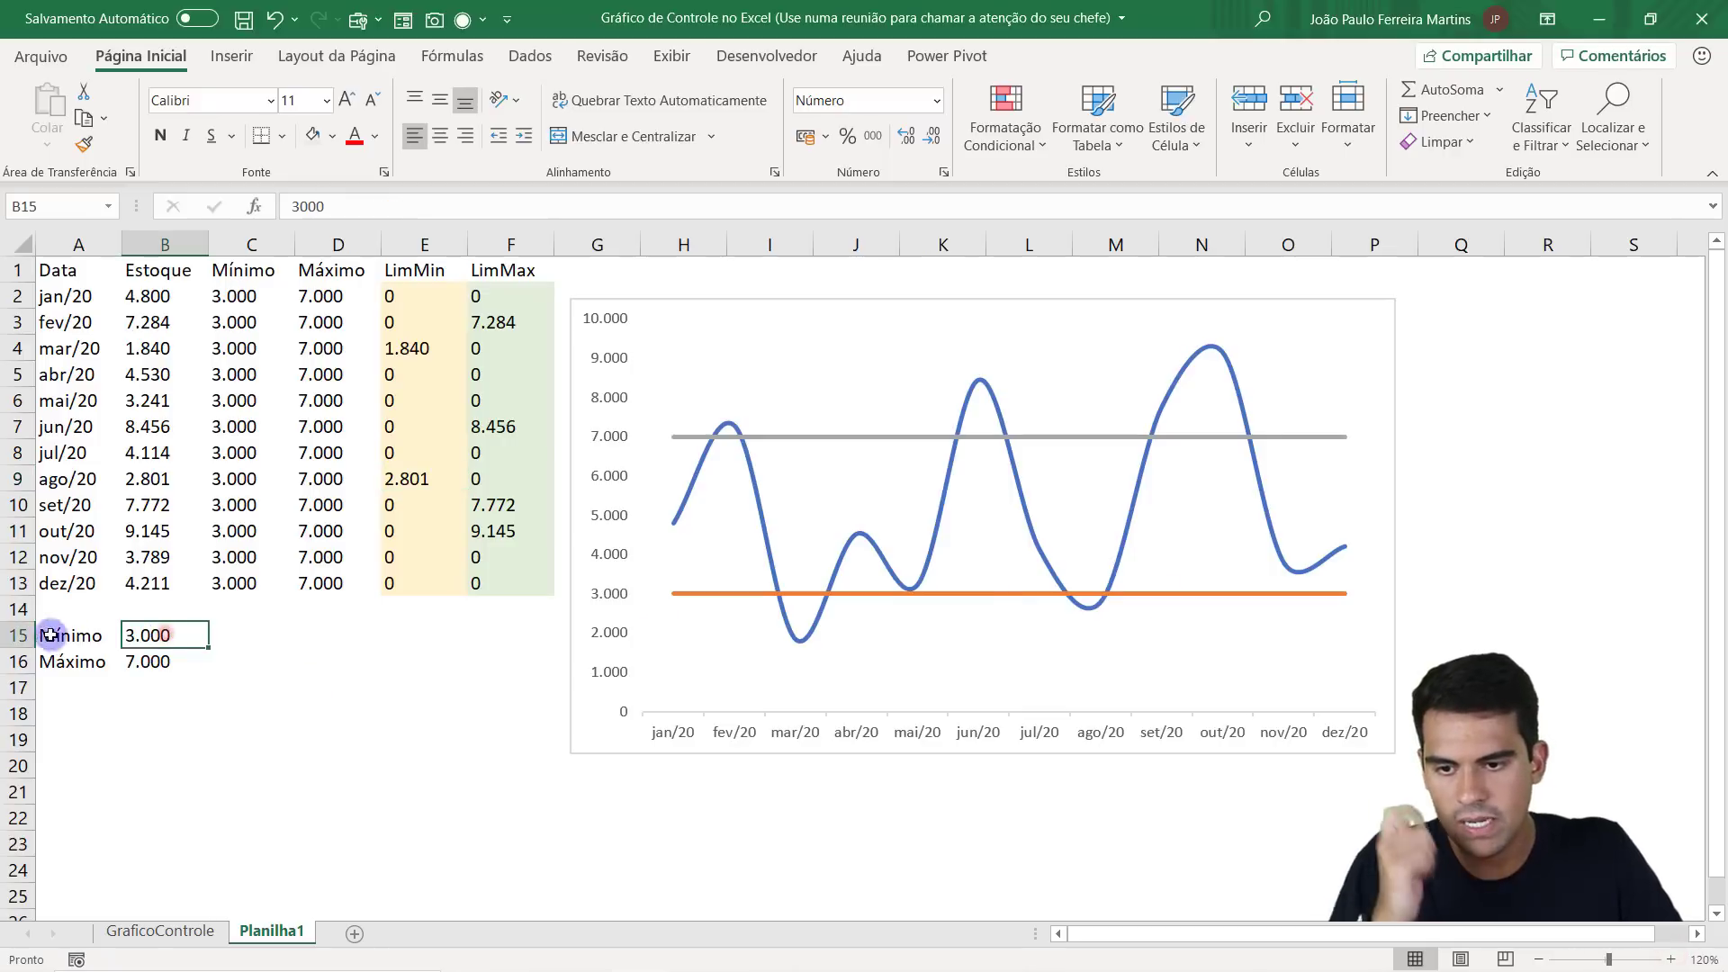
pyautogui.write('2.')
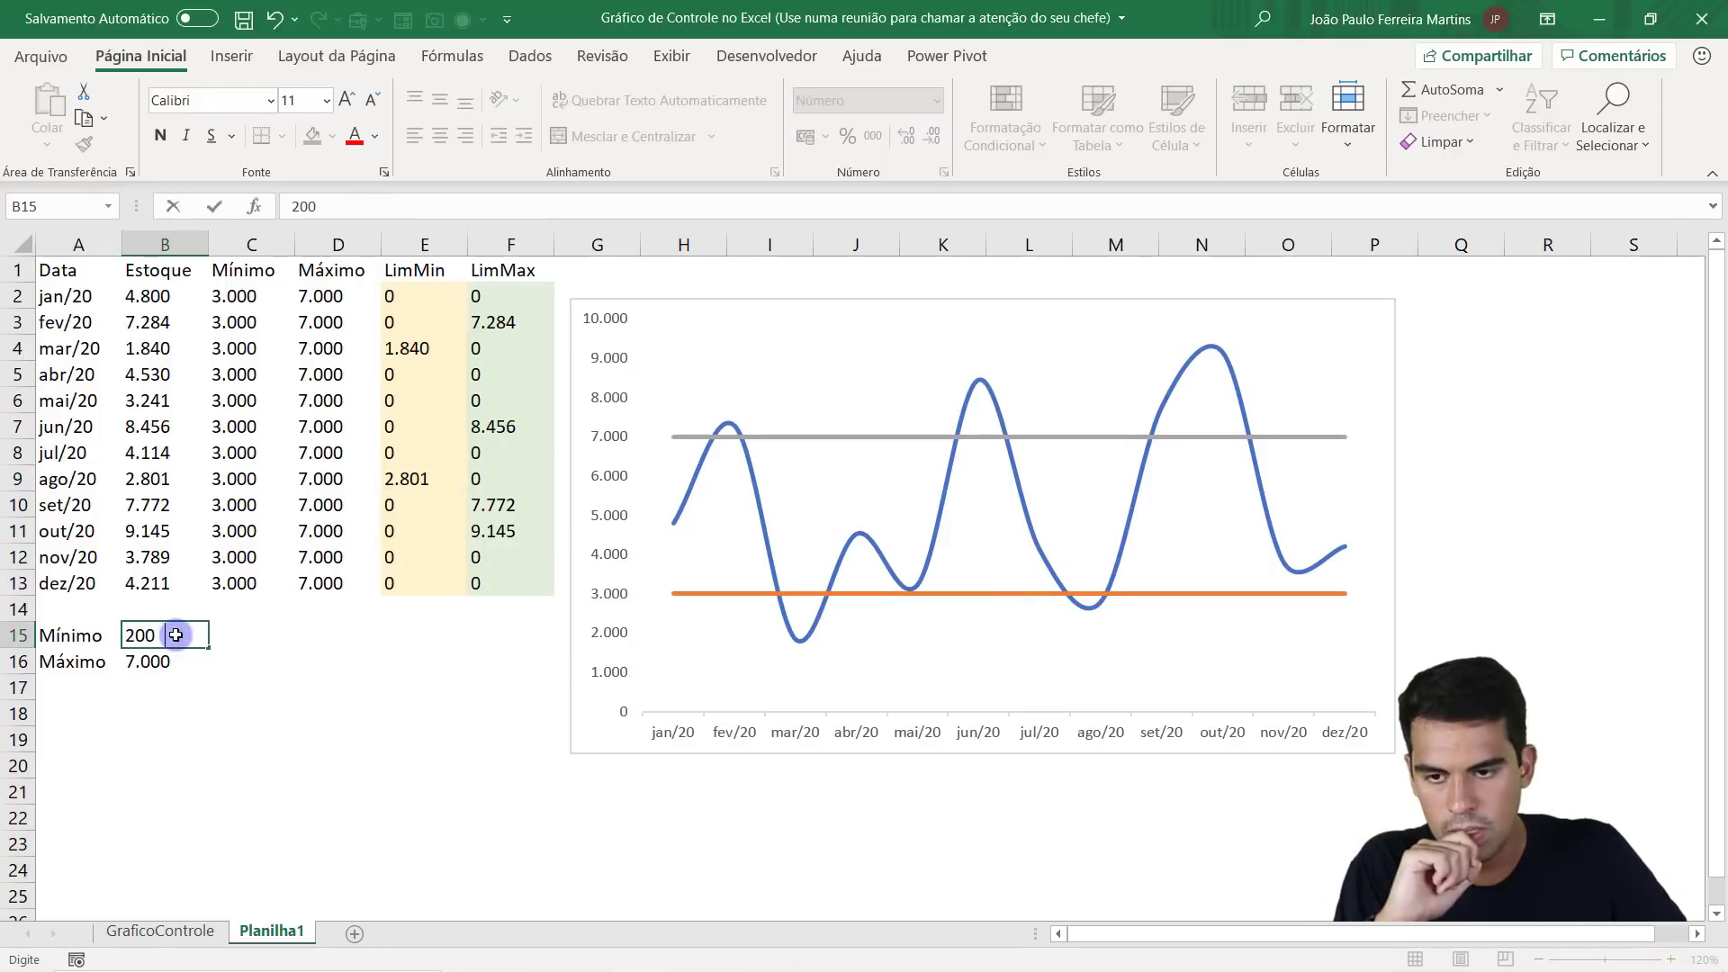
pyautogui.write('0')
pyautogui.press('Return')
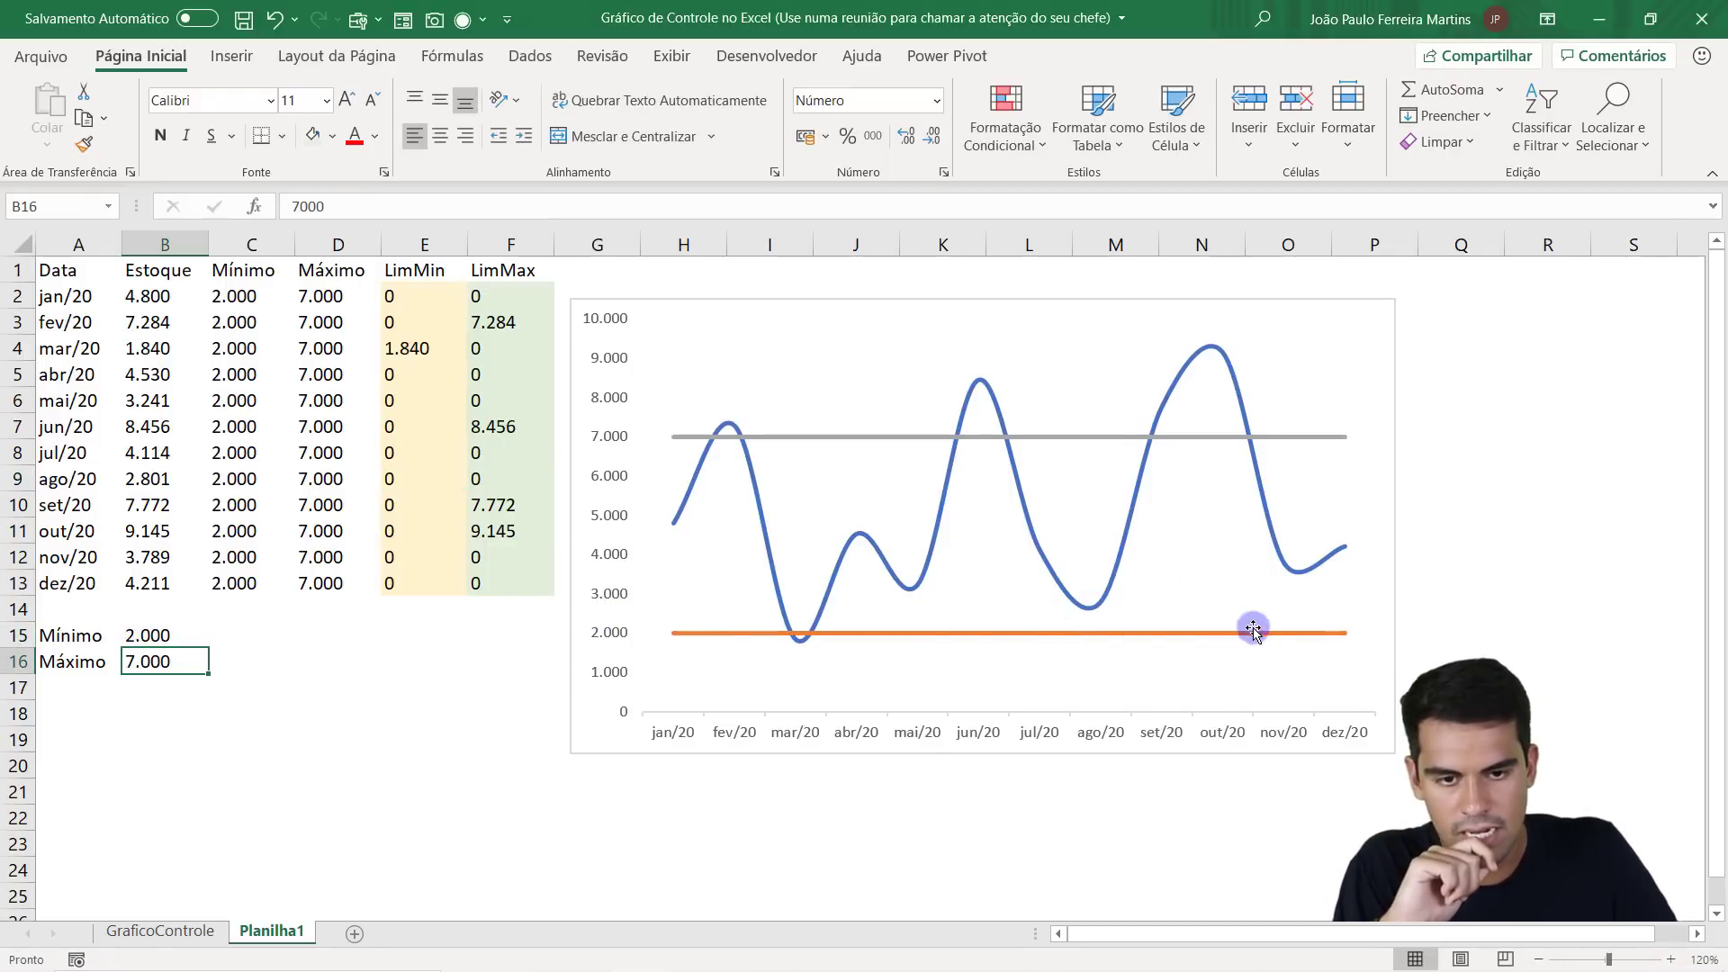
pyautogui.moveTo(242, 300); pyautogui.dragTo(236, 583)
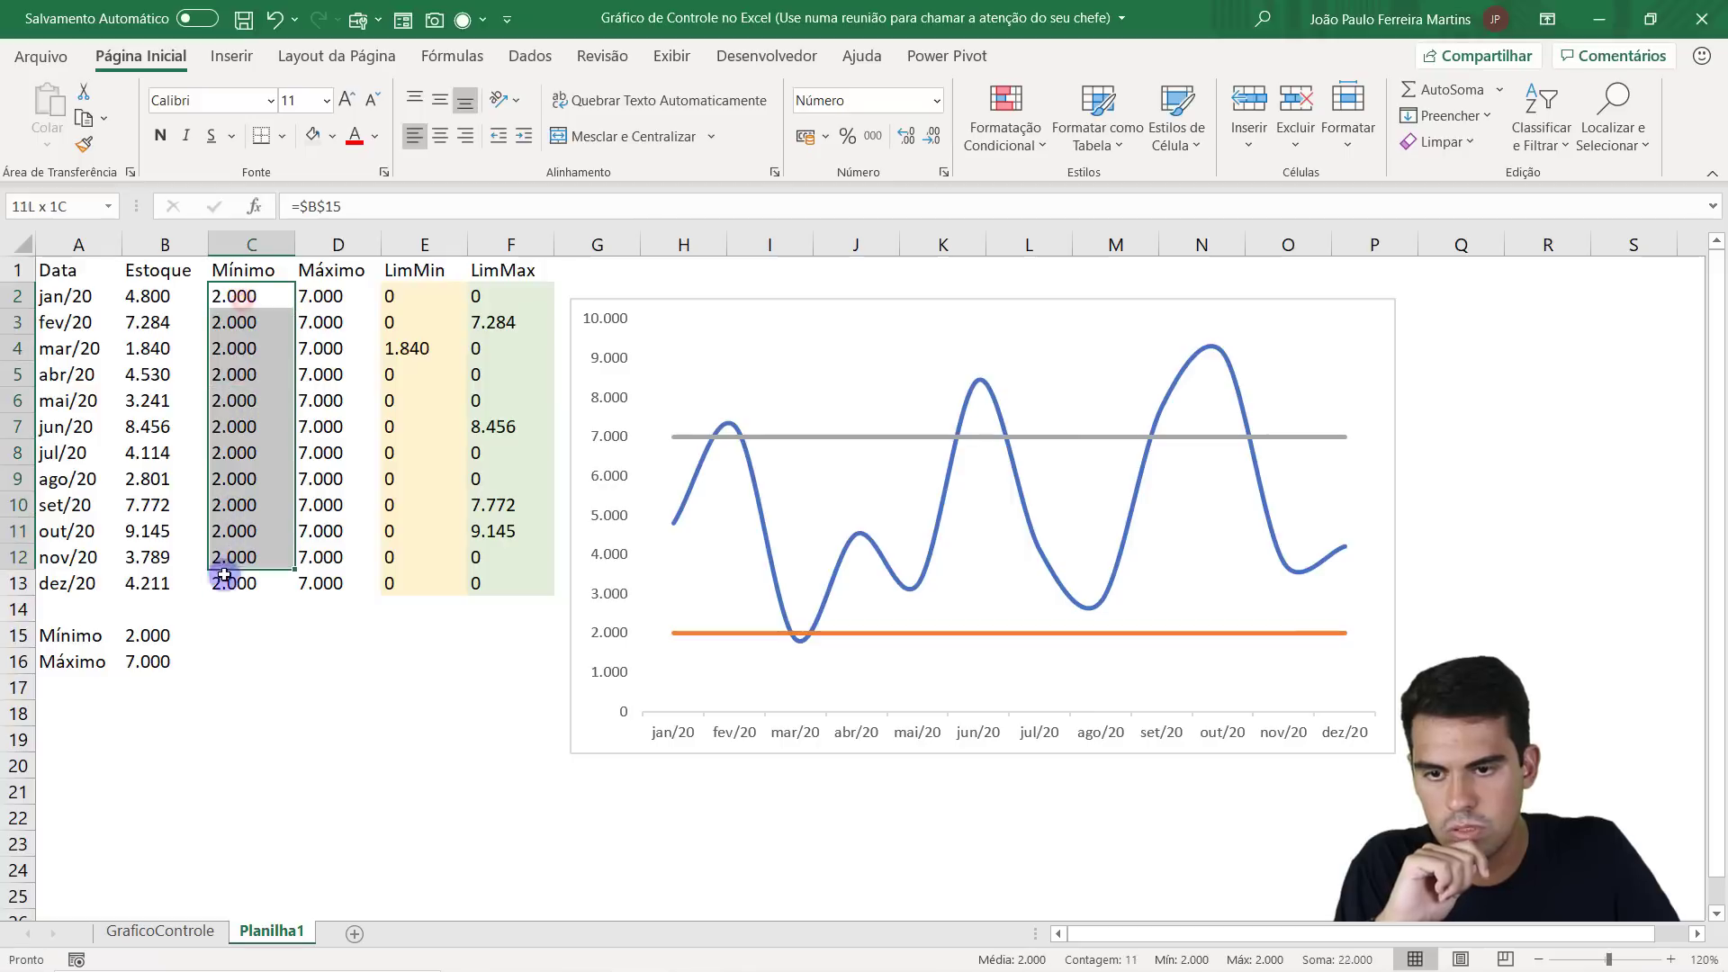
pyautogui.click(152, 635)
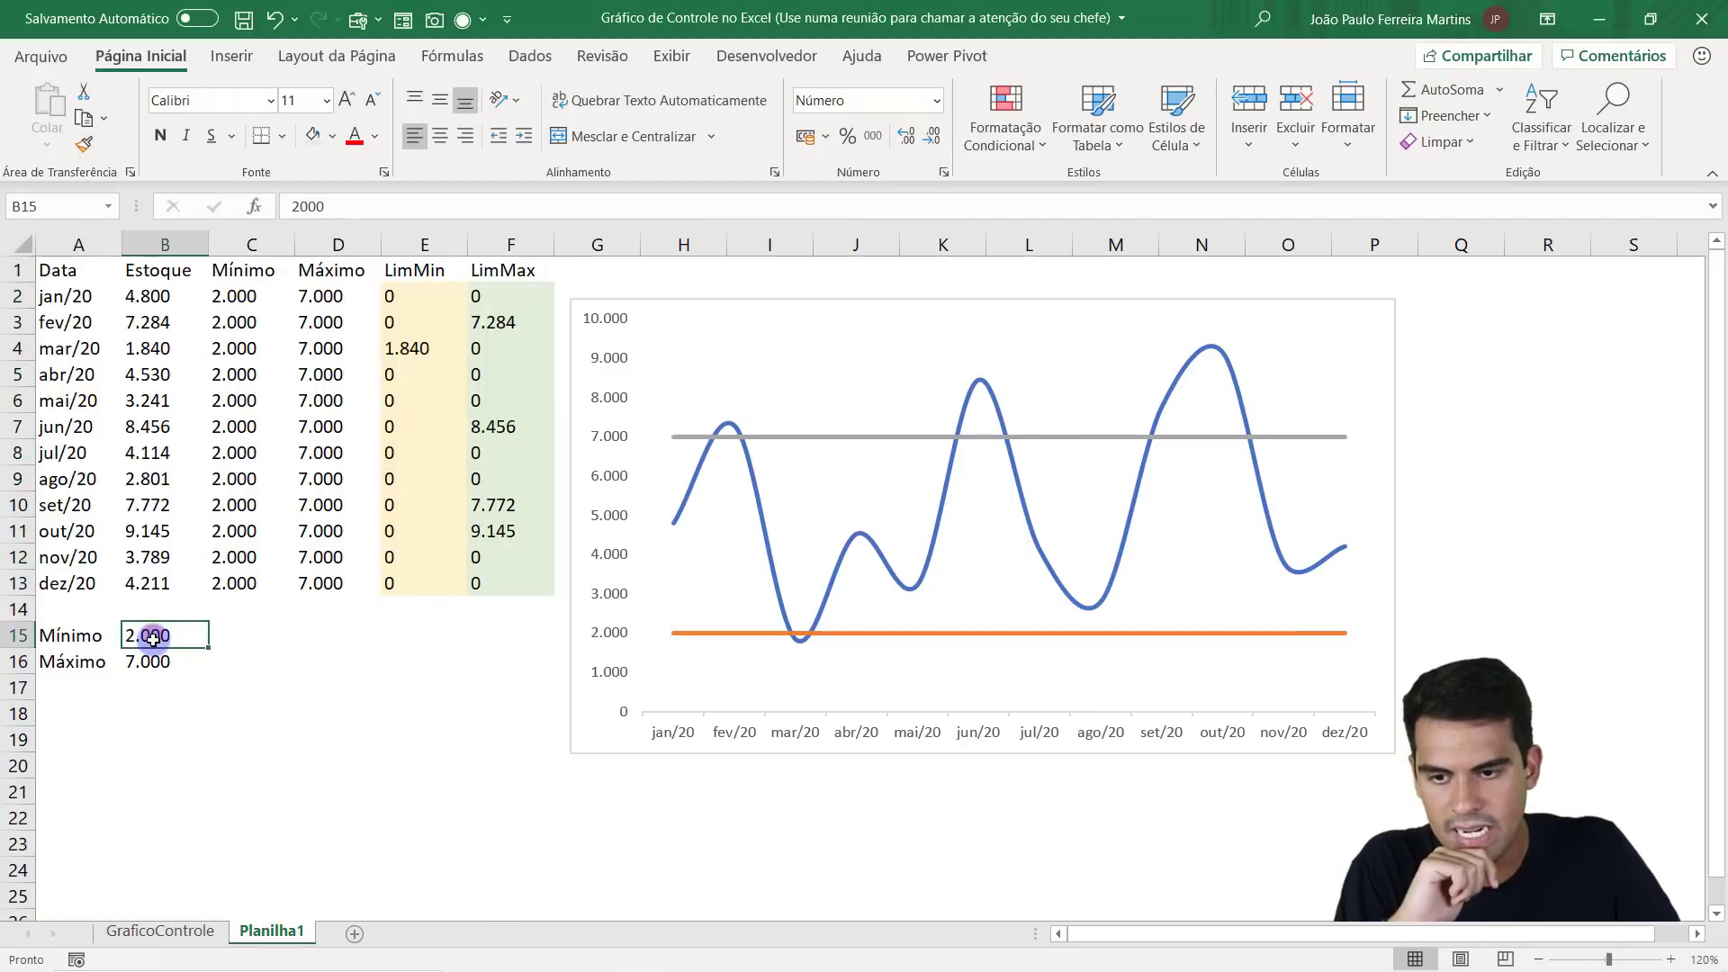
pyautogui.write('4000')
pyautogui.press('Return')
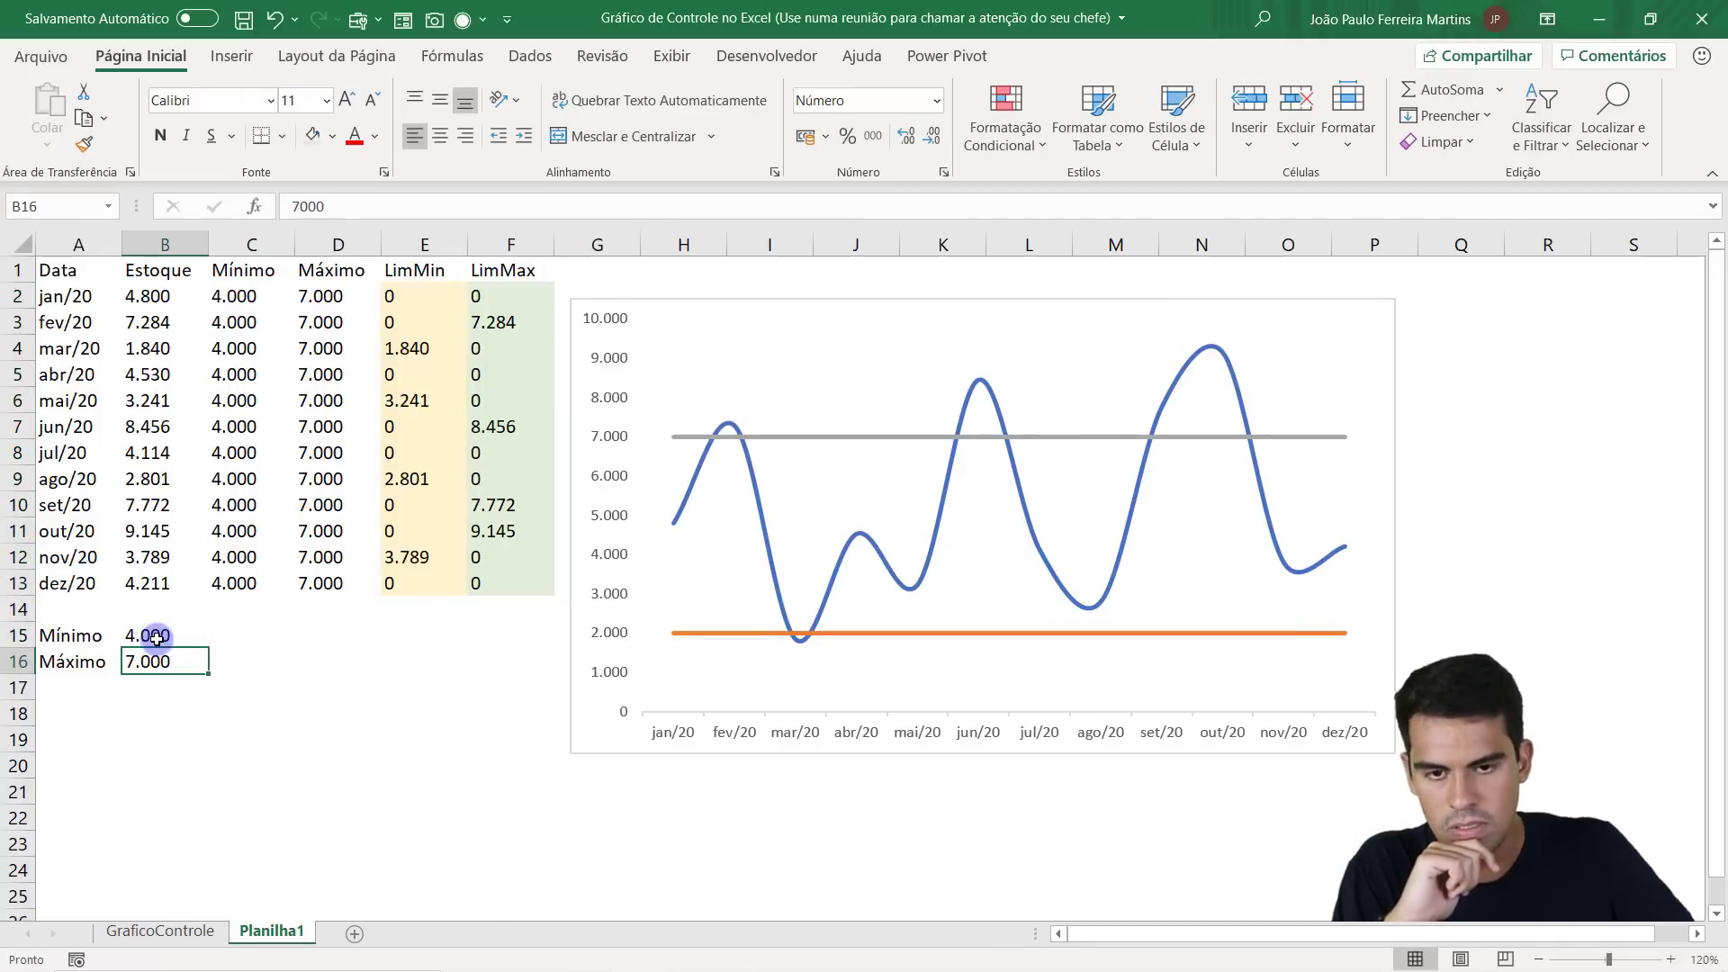
pyautogui.moveTo(238, 299); pyautogui.dragTo(236, 583)
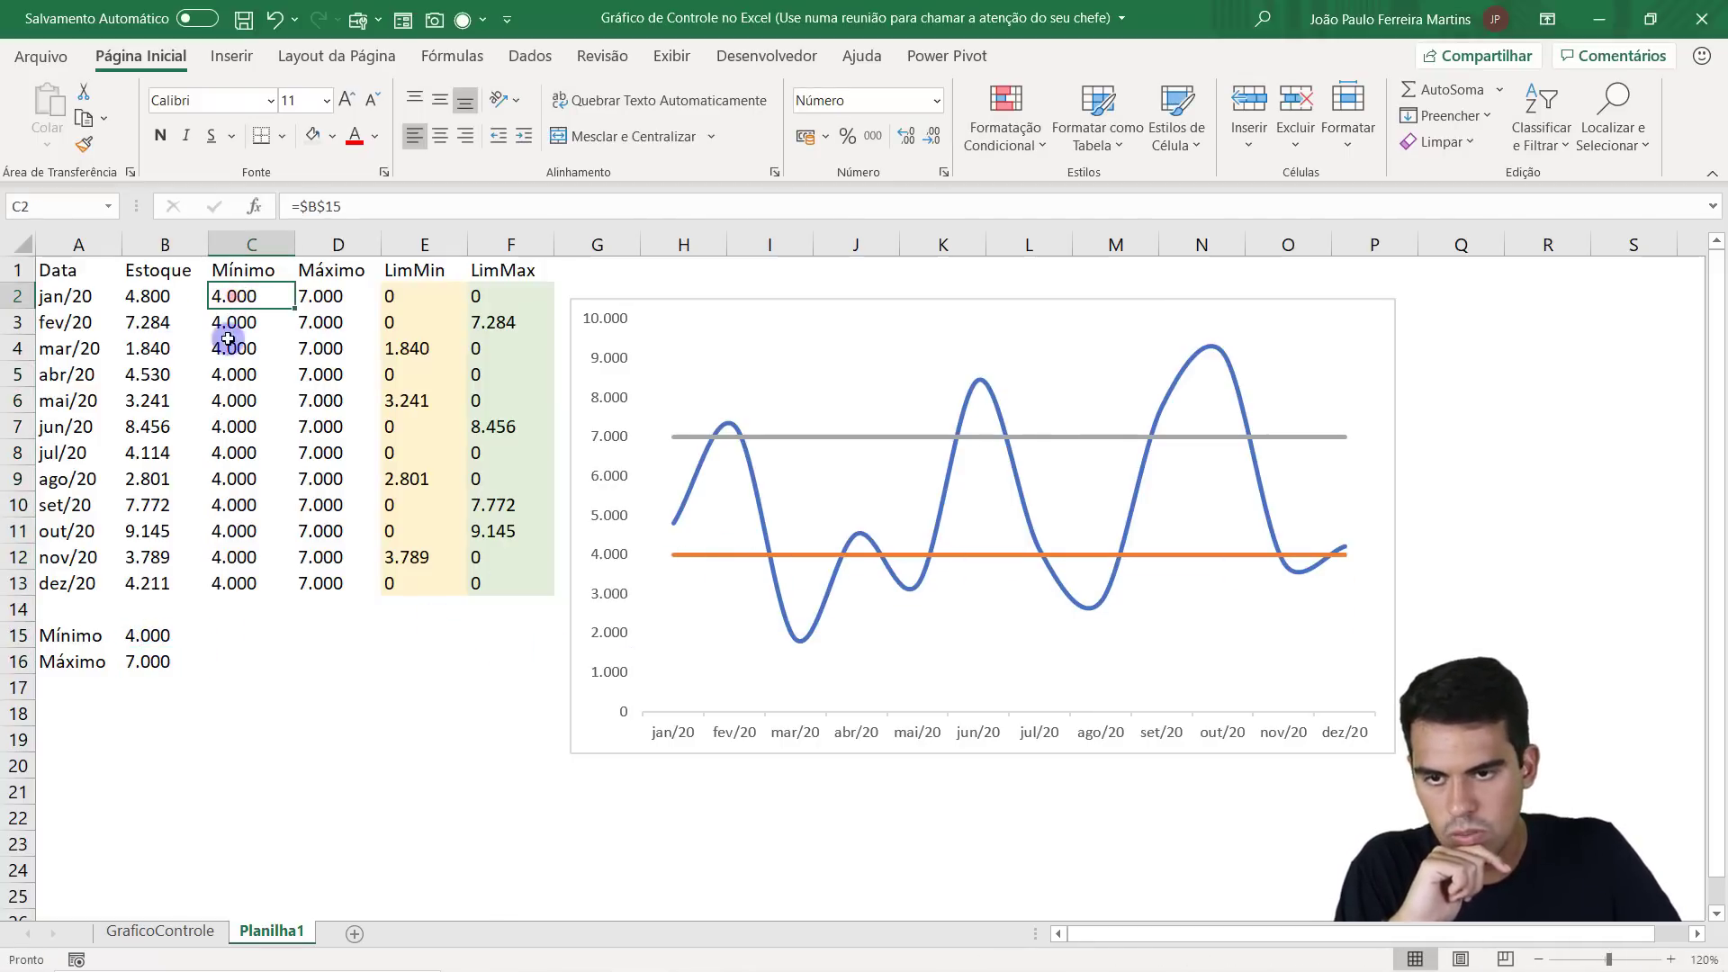
# Set the Máximo limit in B16 to 8.000 and switch to the GraficoControle sheet.
pyautogui.click(154, 661)
pyautogui.write('8.00')
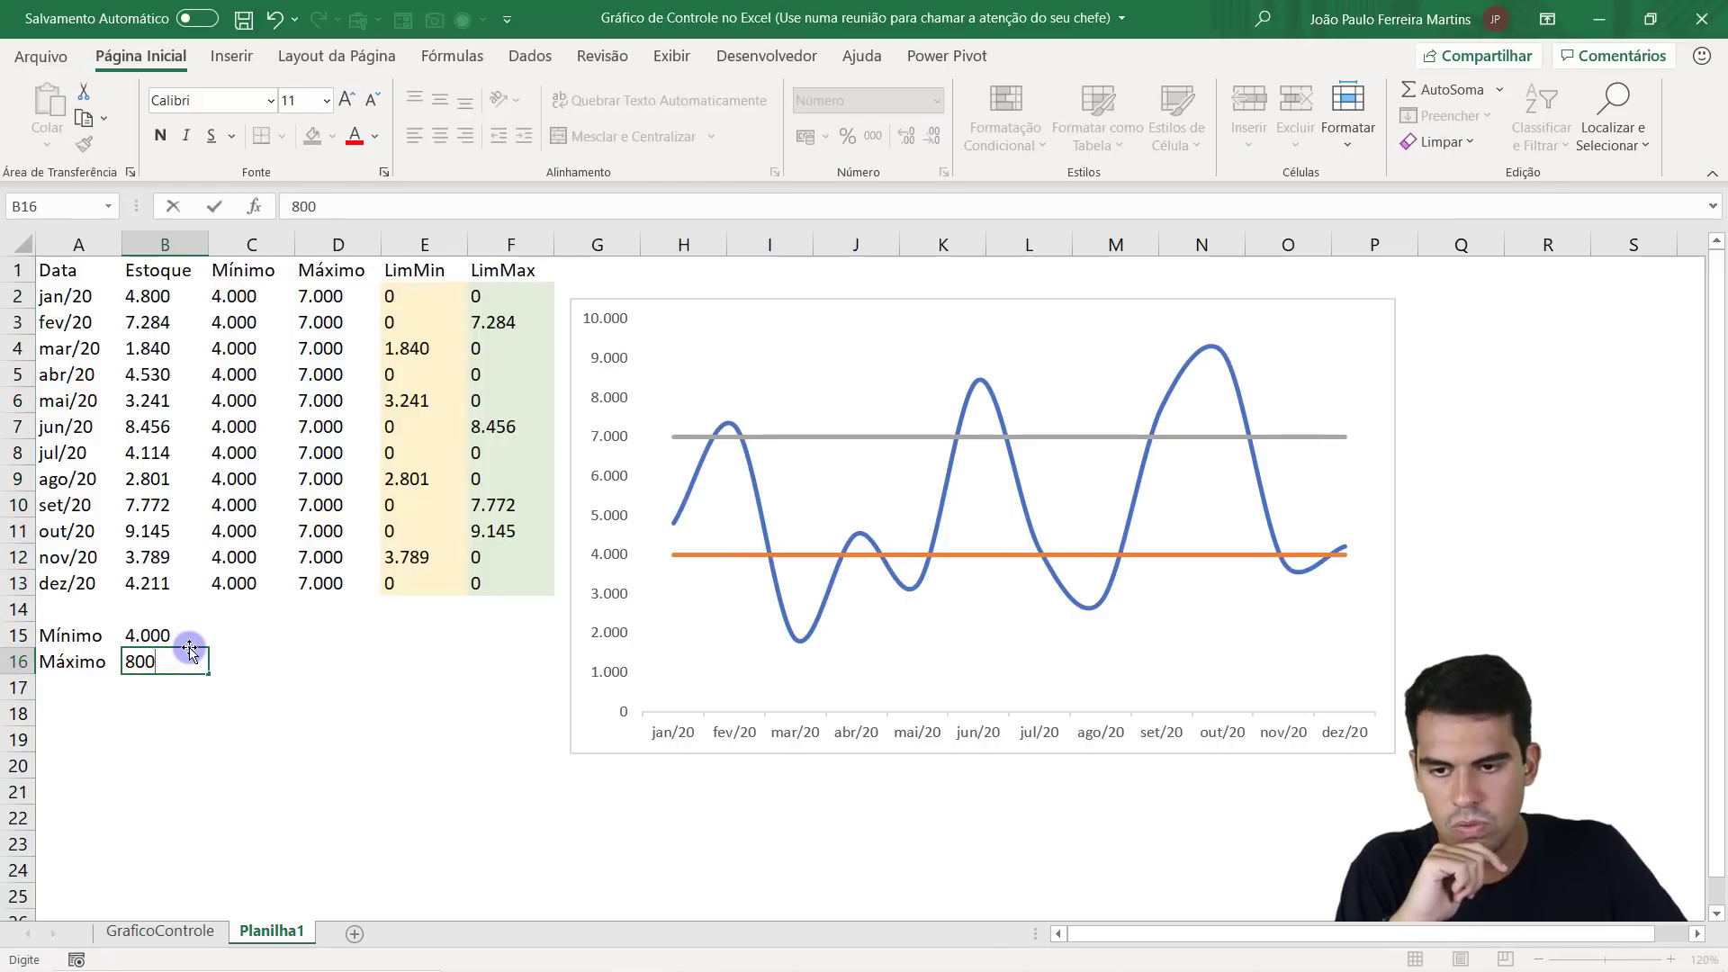
pyautogui.write('0')
pyautogui.press('Return')
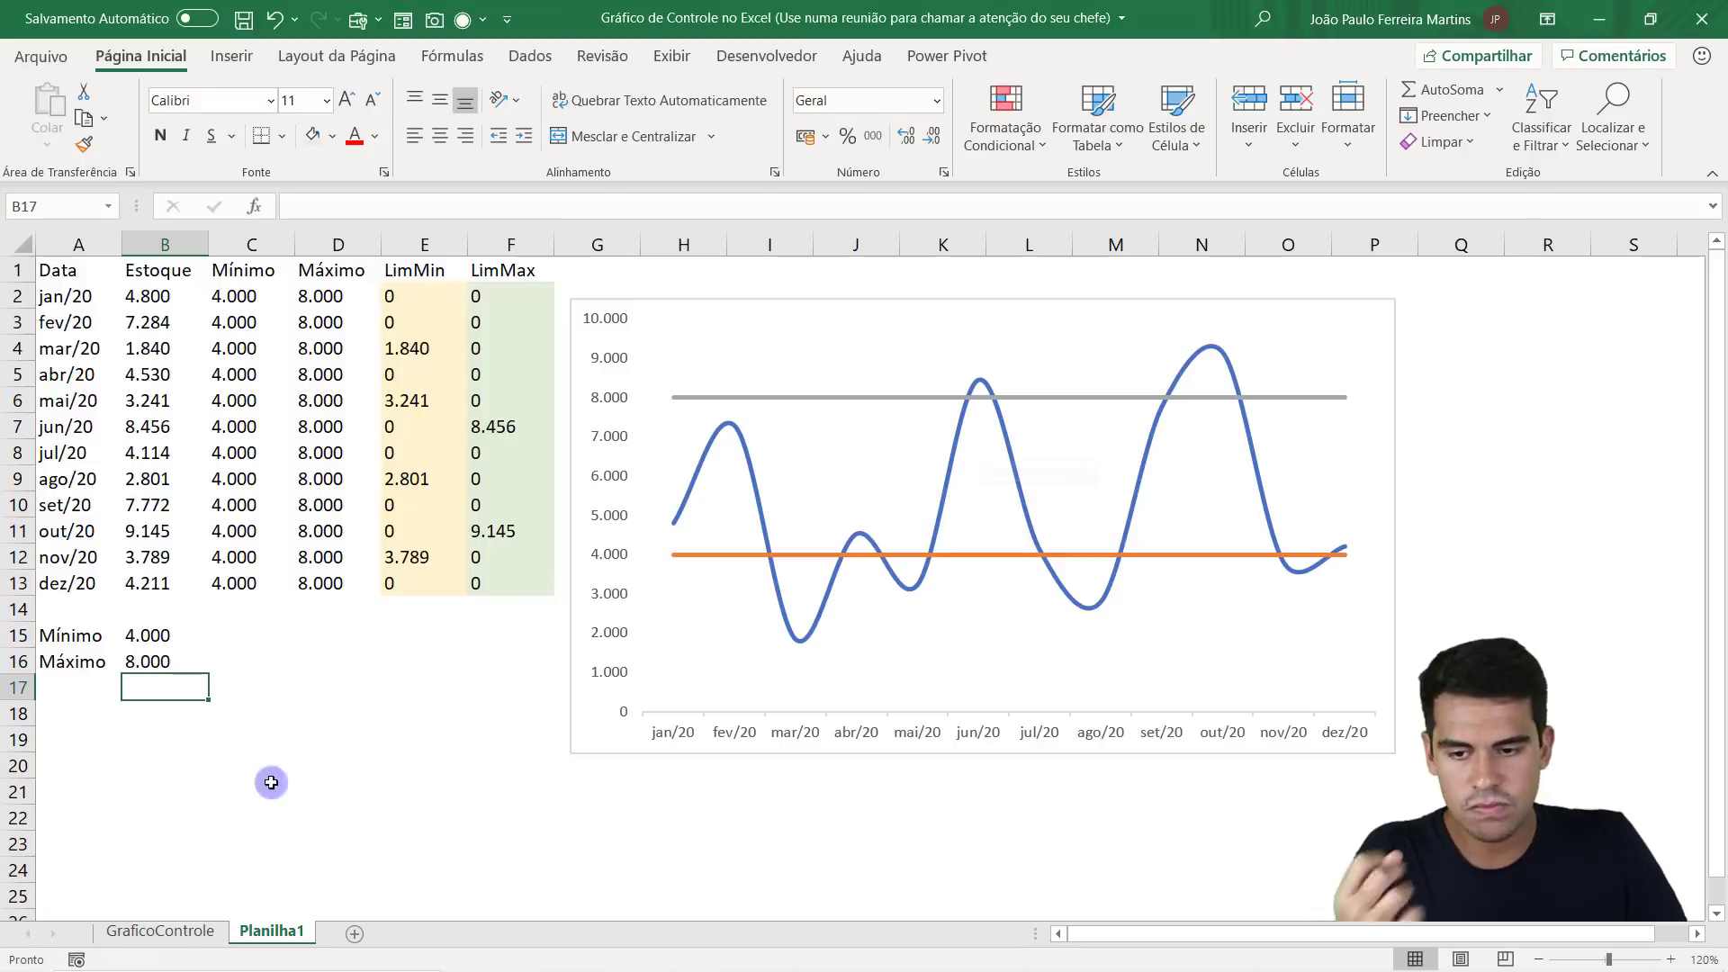
pyautogui.click(180, 931)
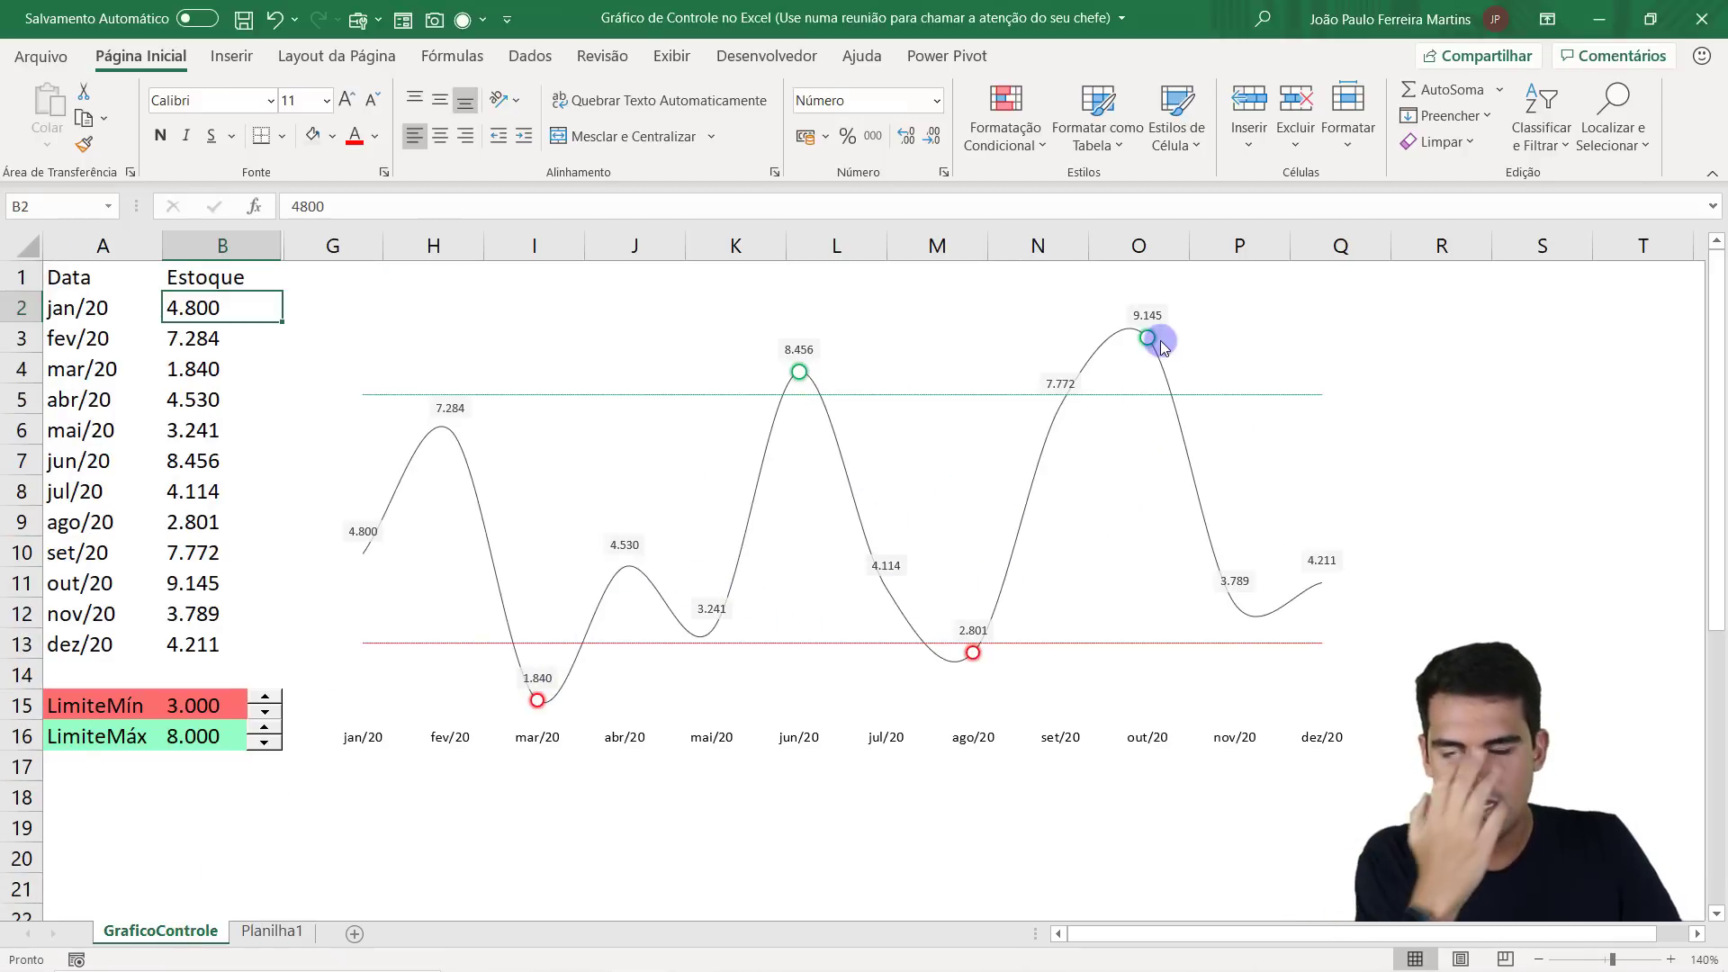
# Step LimiteMín up and down between 2.500 and 5.000, ending at 4.000.
pyautogui.click(264, 716)
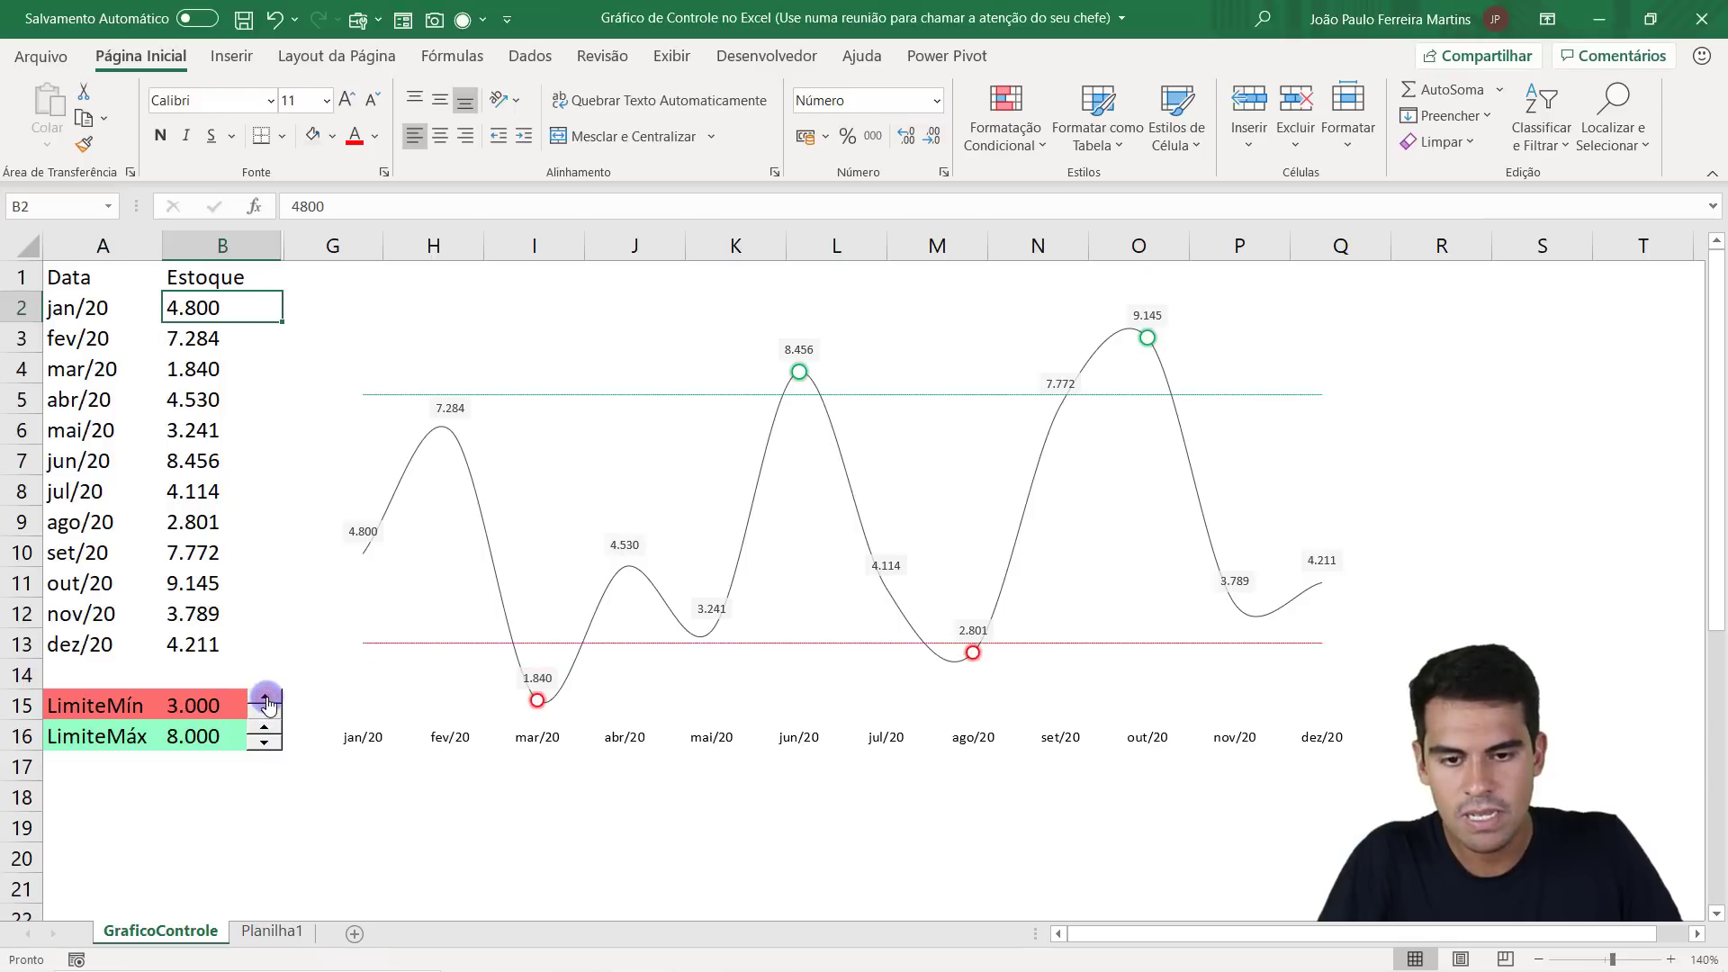
pyautogui.click(266, 698)
pyautogui.click(266, 698)
pyautogui.click(266, 698)
pyautogui.click(266, 698)
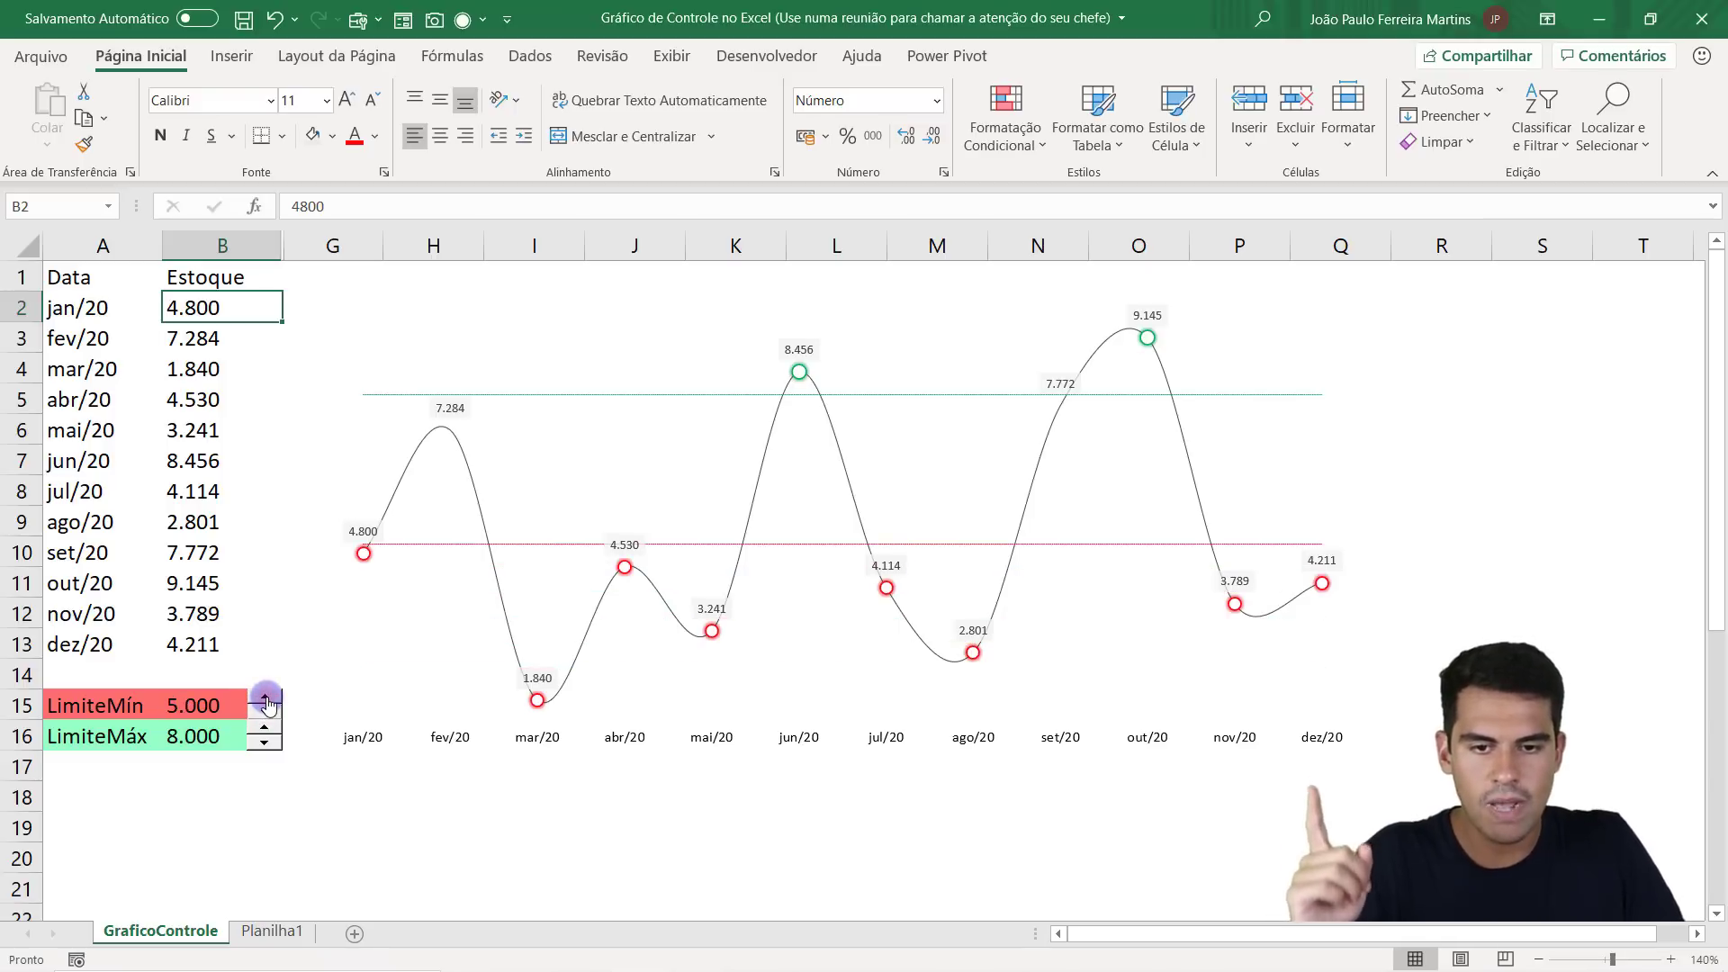
pyautogui.click(266, 715)
pyautogui.click(266, 716)
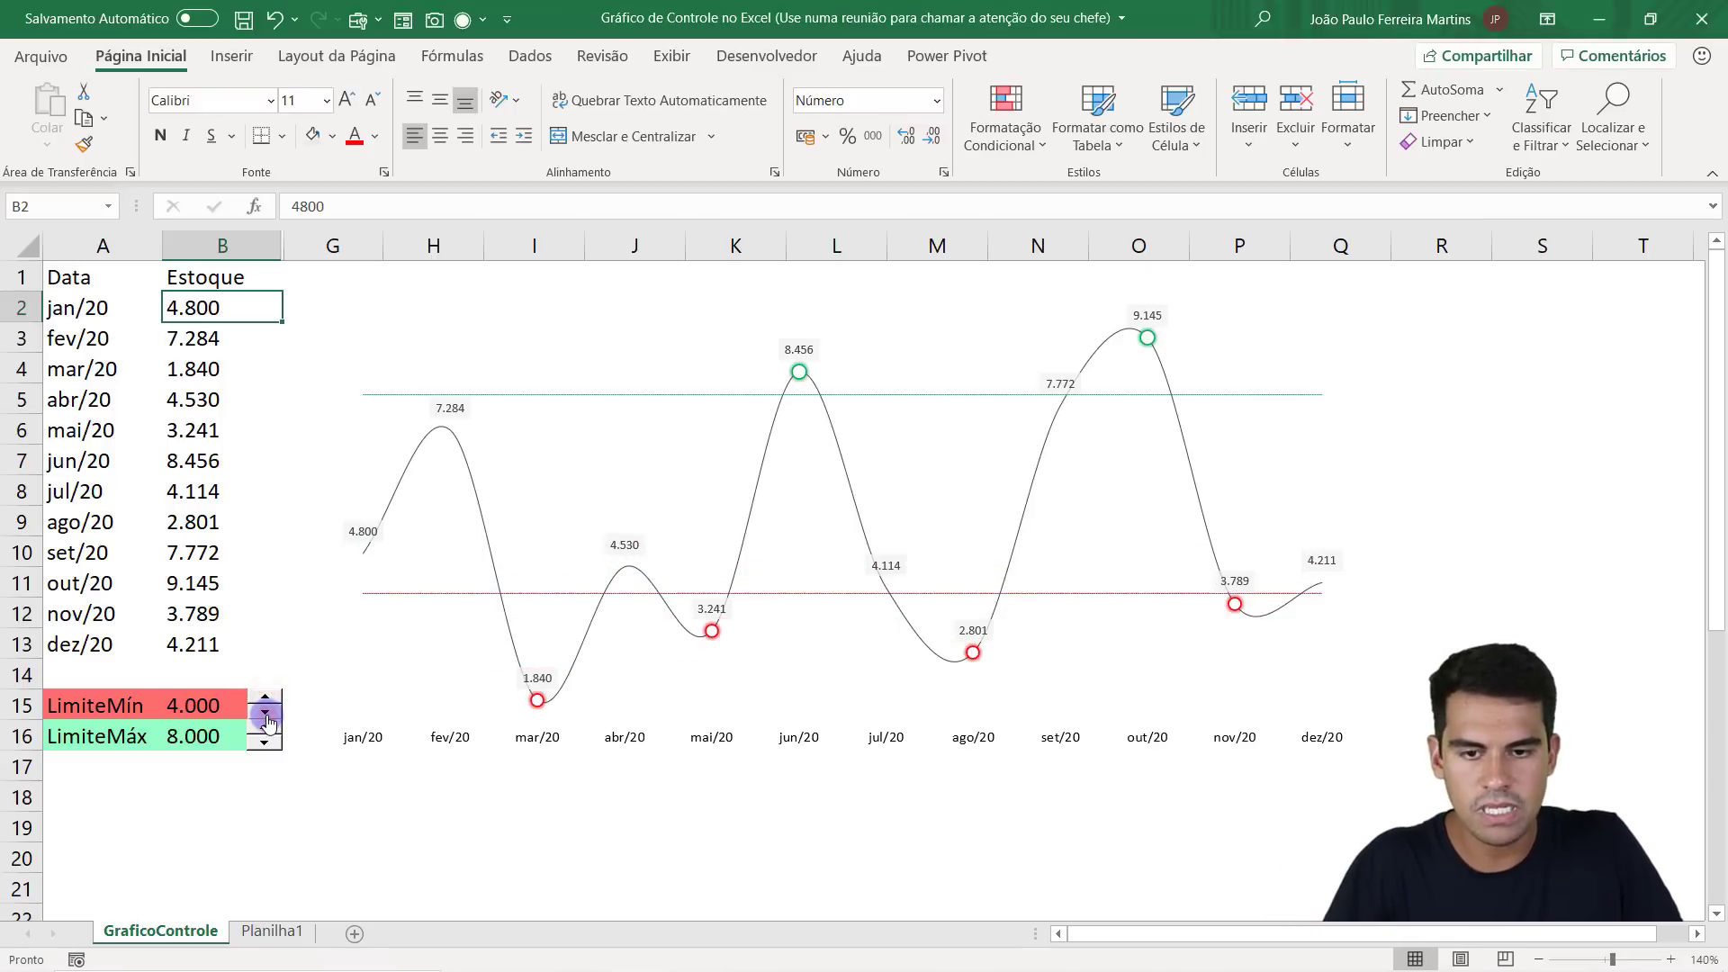
pyautogui.click(266, 715)
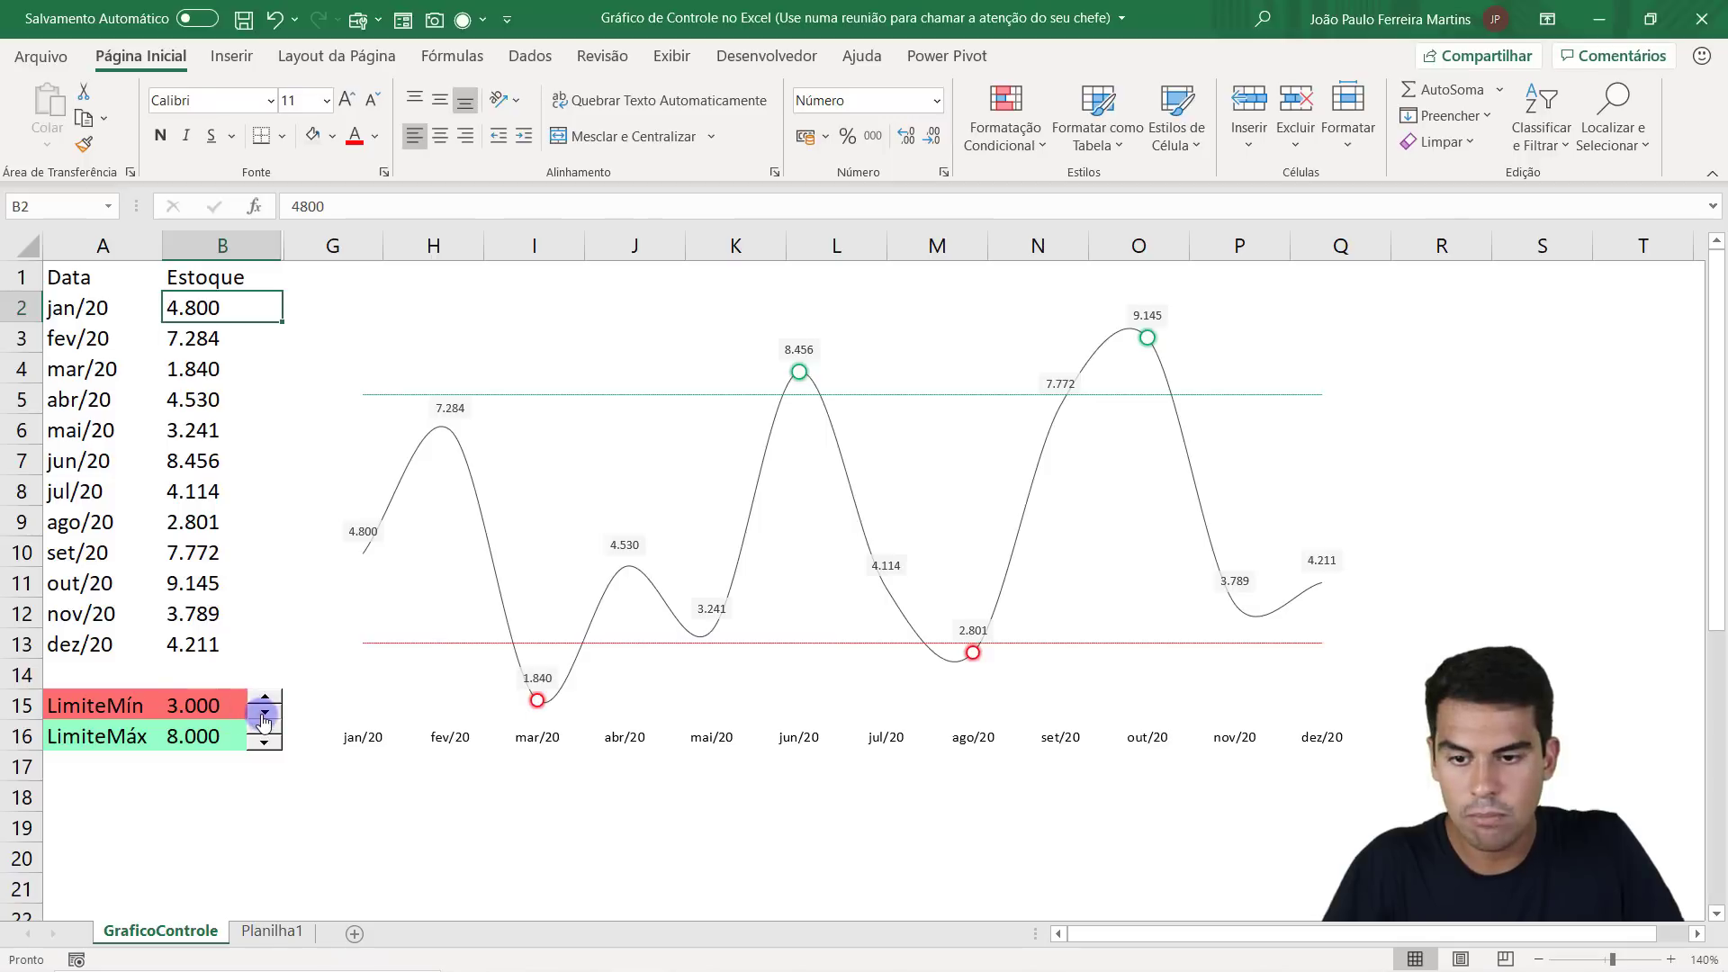
pyautogui.click(264, 717)
pyautogui.click(268, 698)
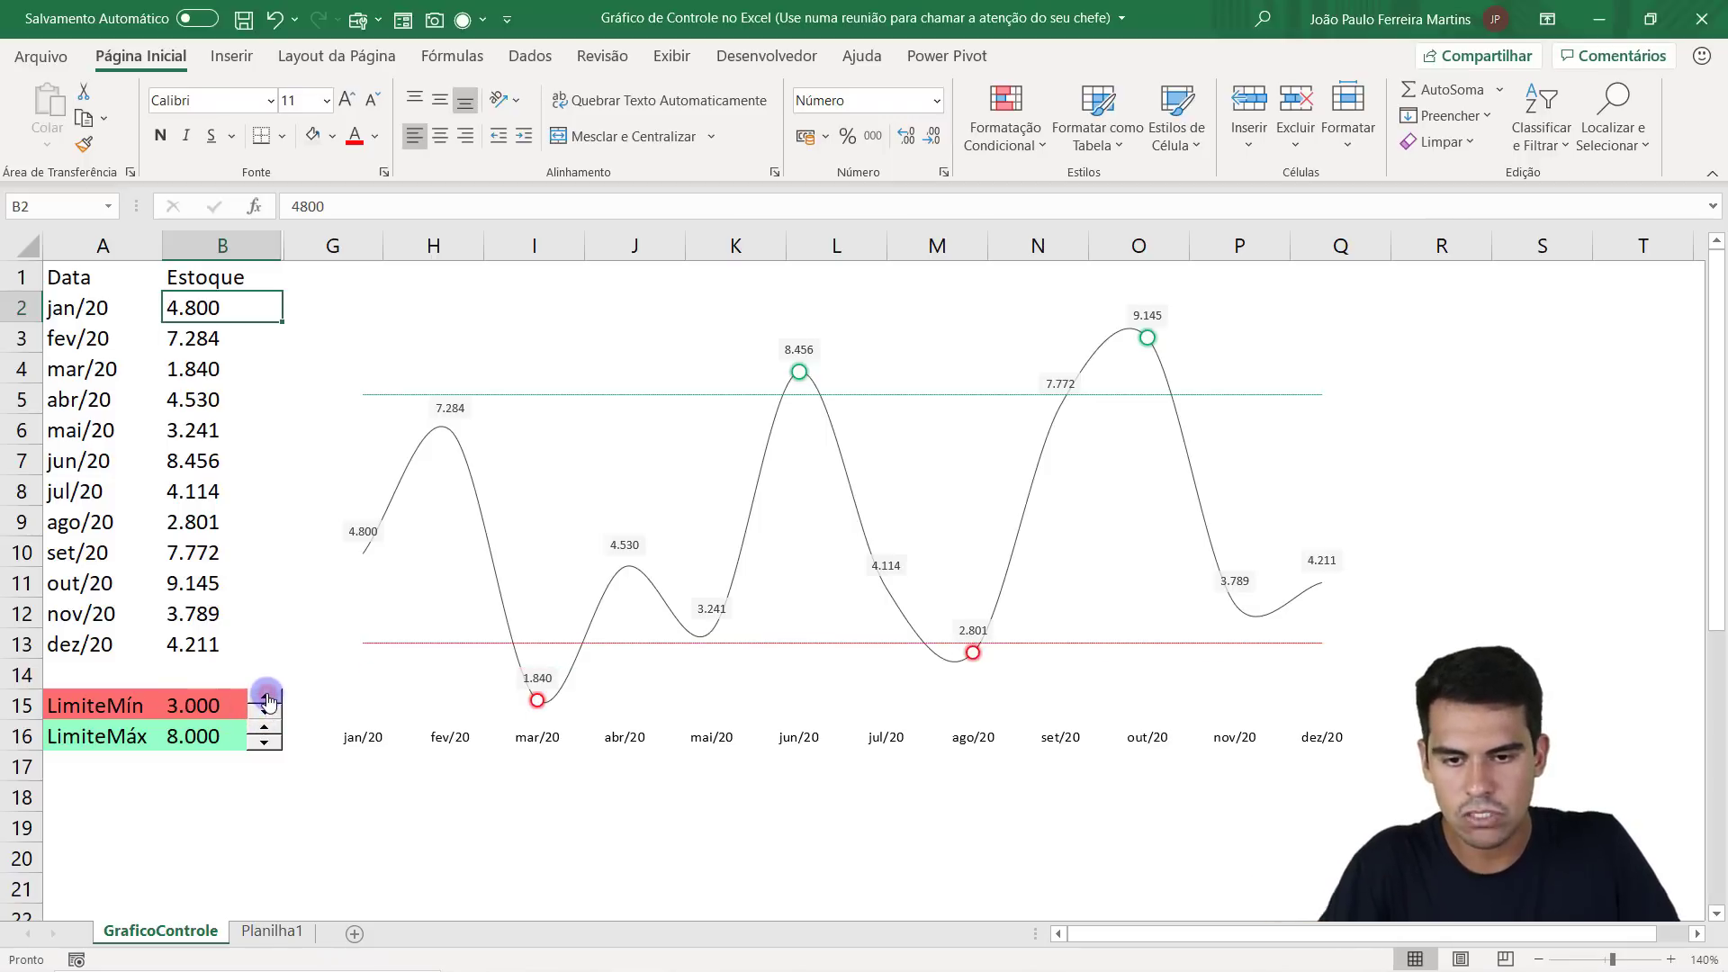
pyautogui.click(268, 698)
pyautogui.click(267, 698)
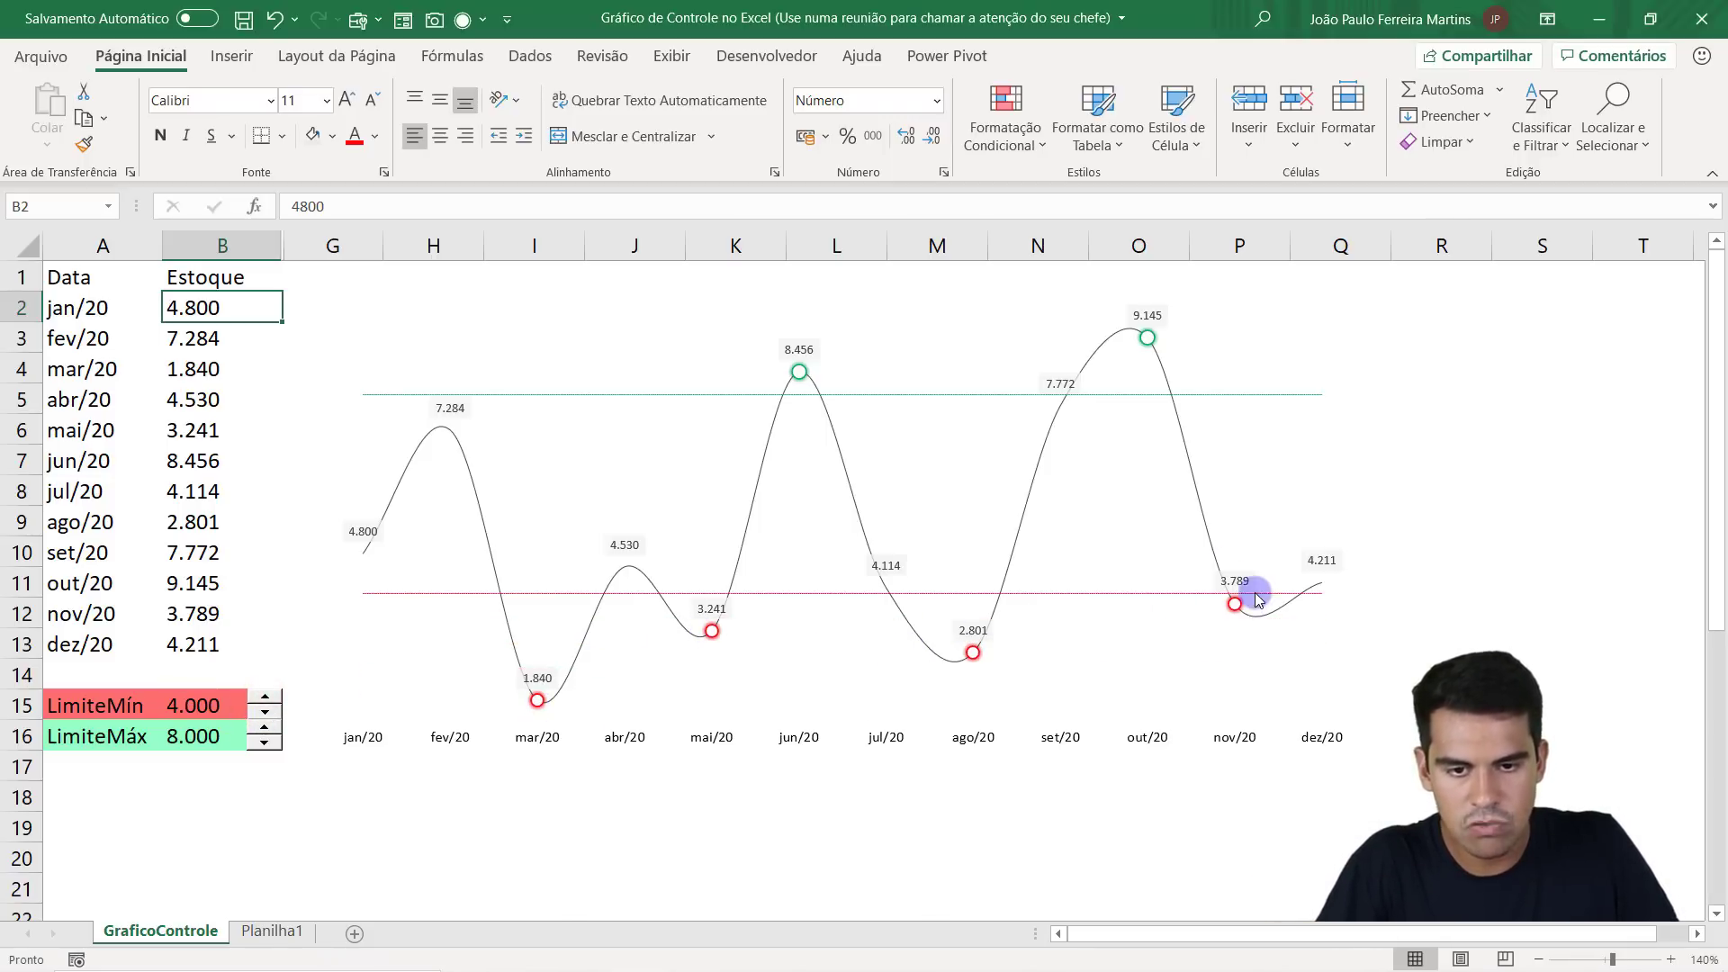
# Raise LimiteMín to 5.000, return it to 4.000, and go back to Planilha1.
pyautogui.click(208, 709)
pyautogui.click(268, 699)
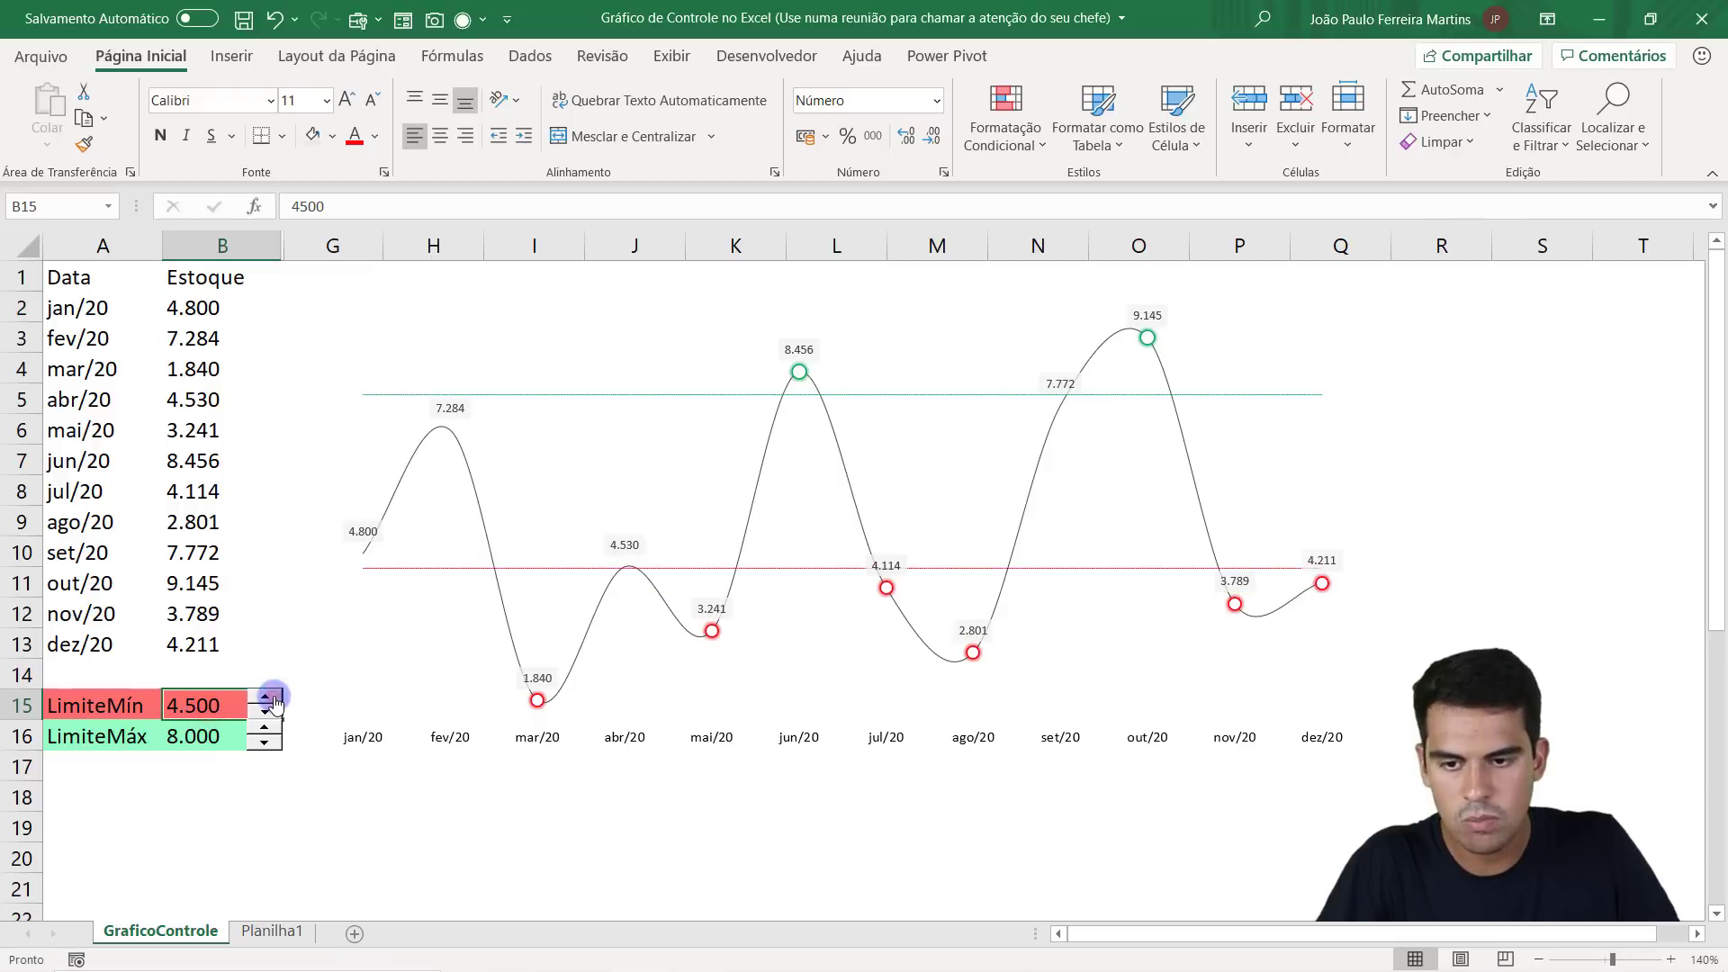
pyautogui.click(268, 698)
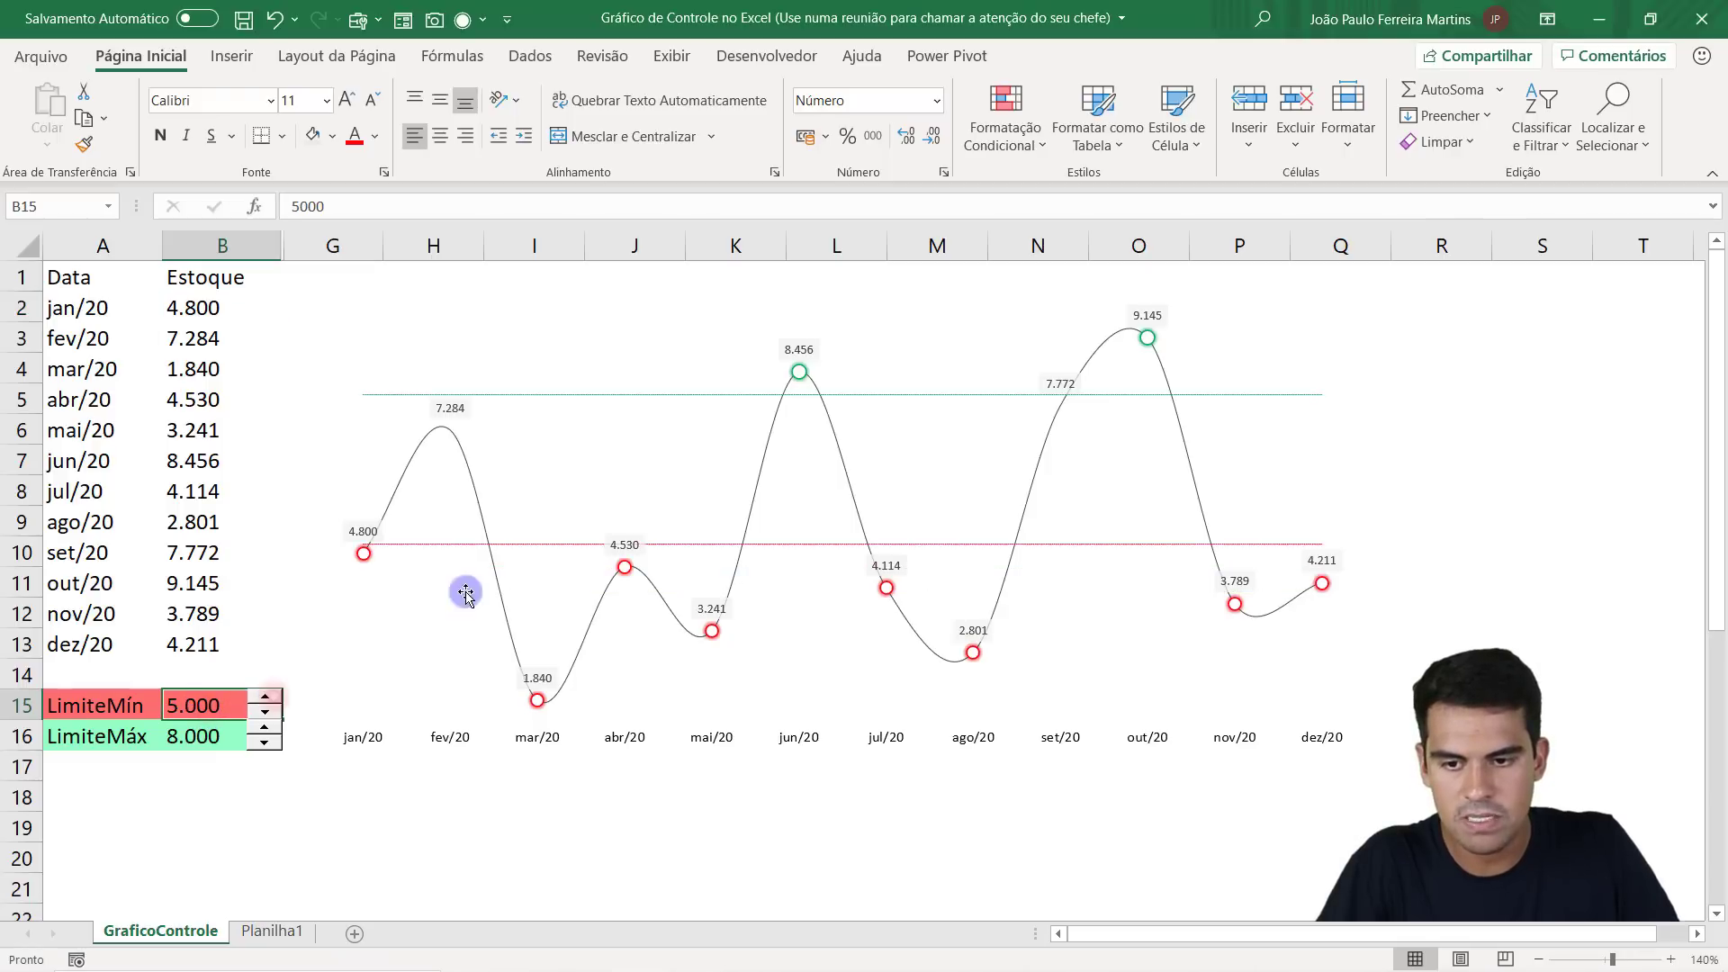
pyautogui.click(265, 715)
pyautogui.click(266, 714)
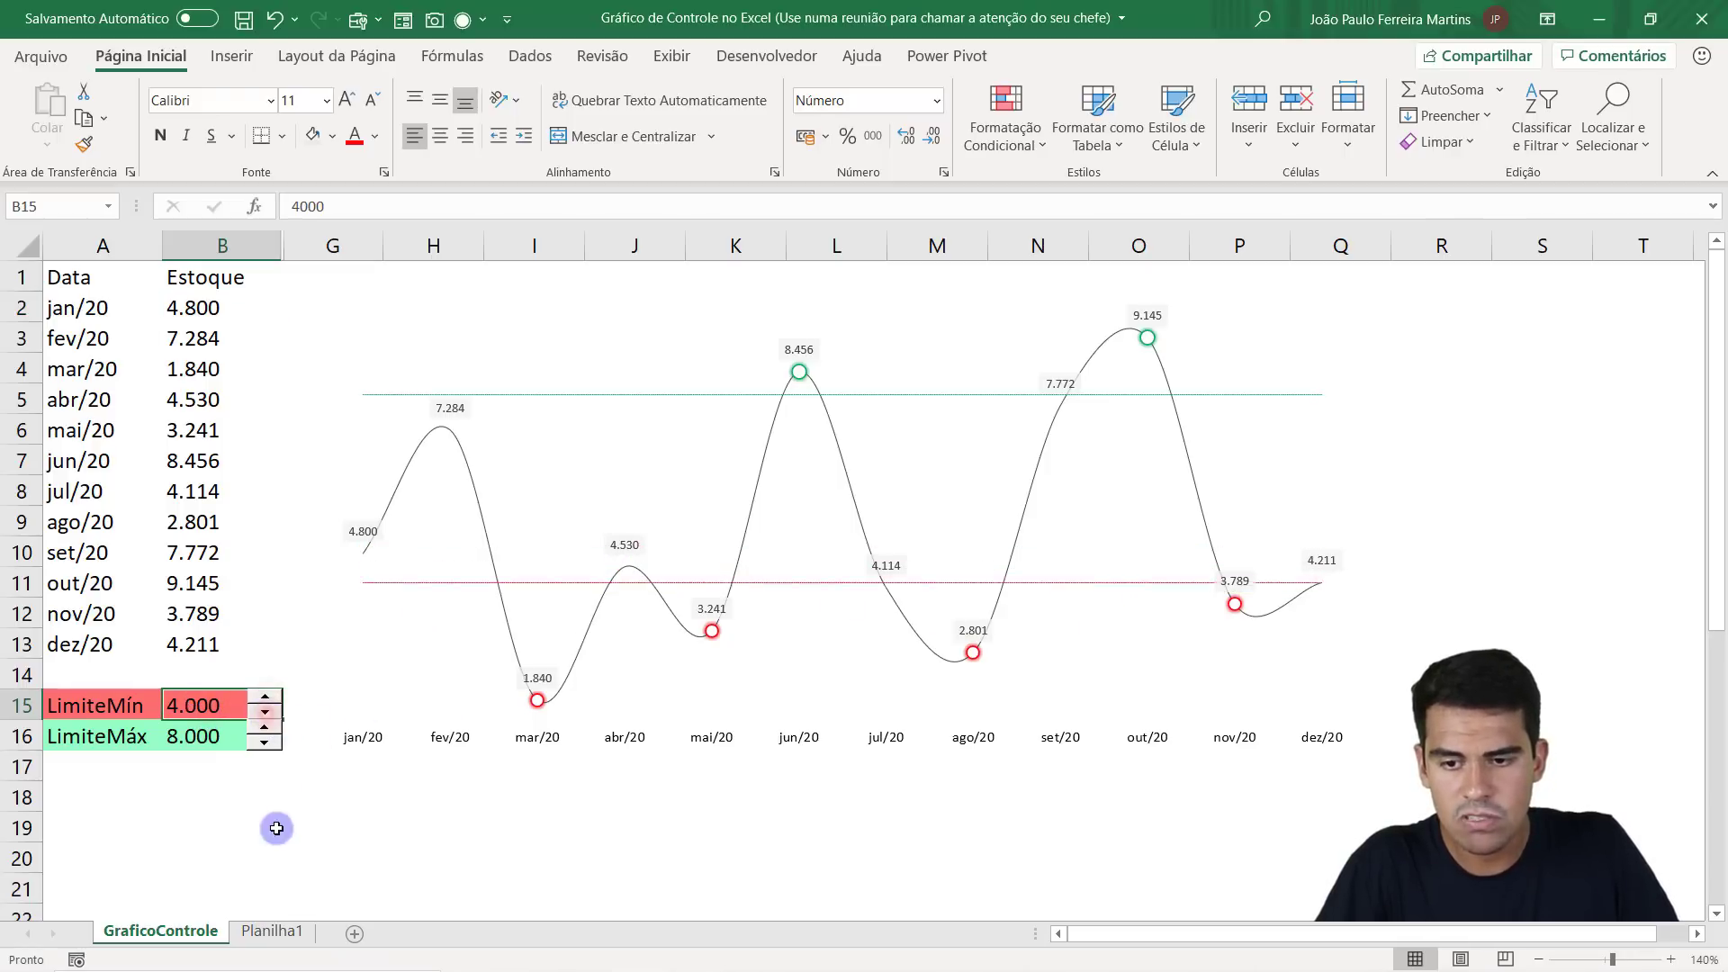
pyautogui.click(271, 931)
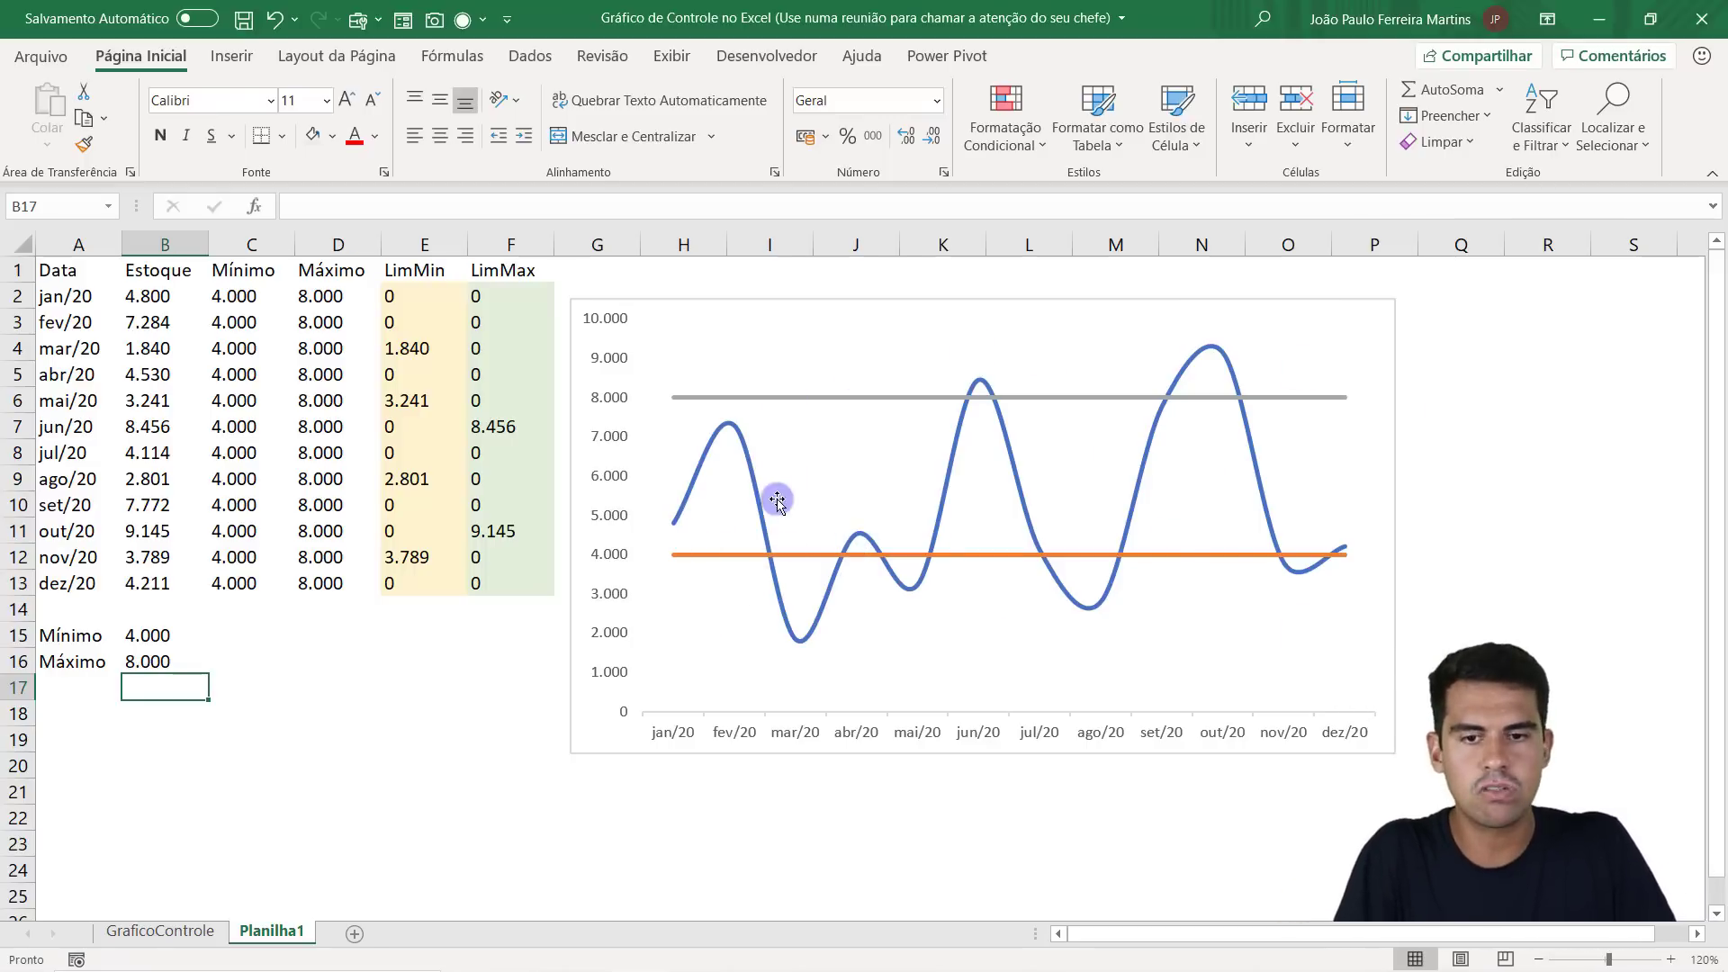
# Give the Estoque series line a ½ pt weight and a dark grey colour.
pyautogui.click(754, 484)
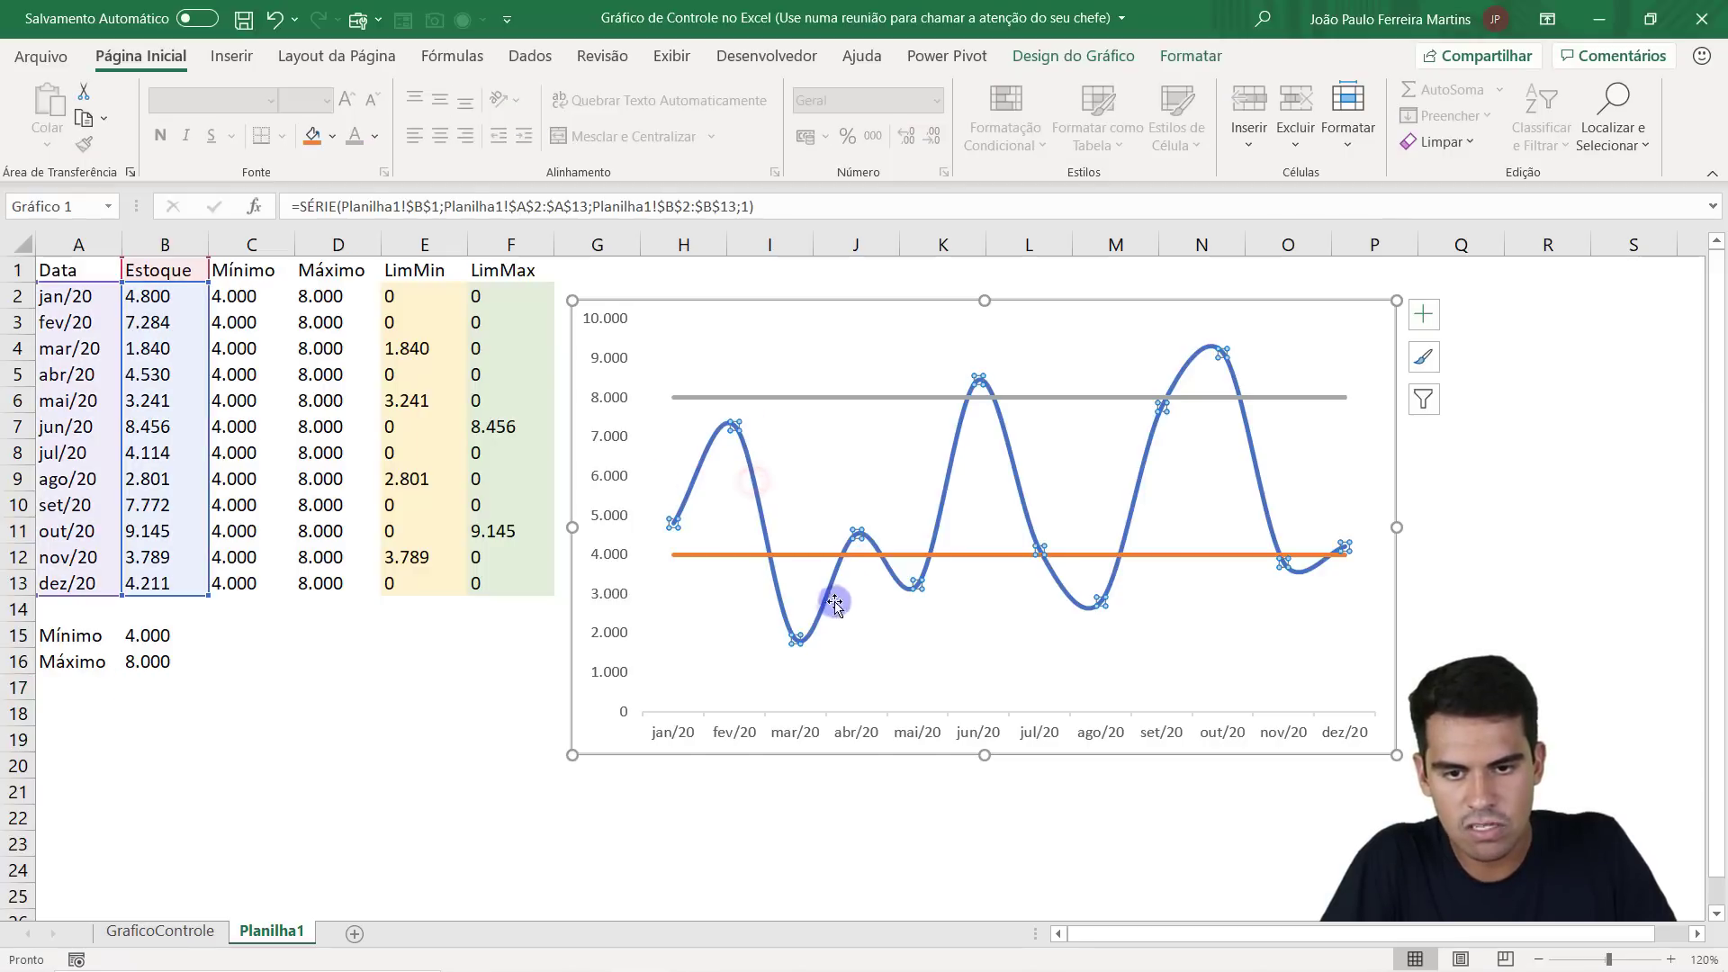
pyautogui.click(1190, 57)
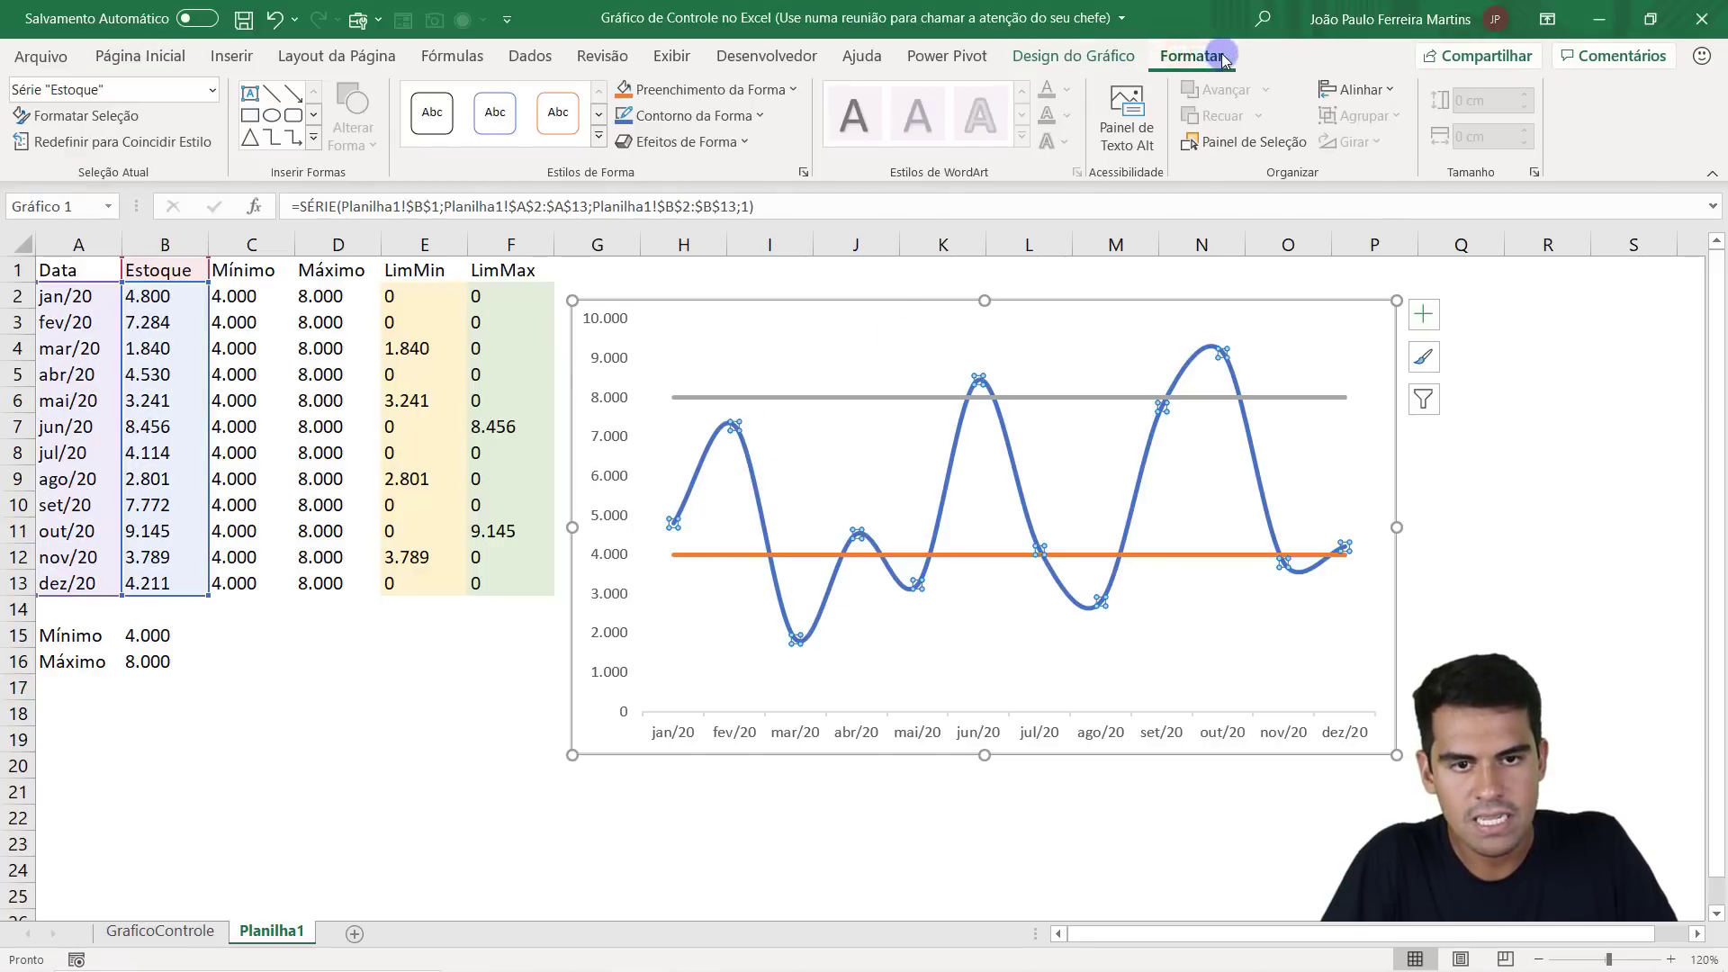
pyautogui.click(721, 126)
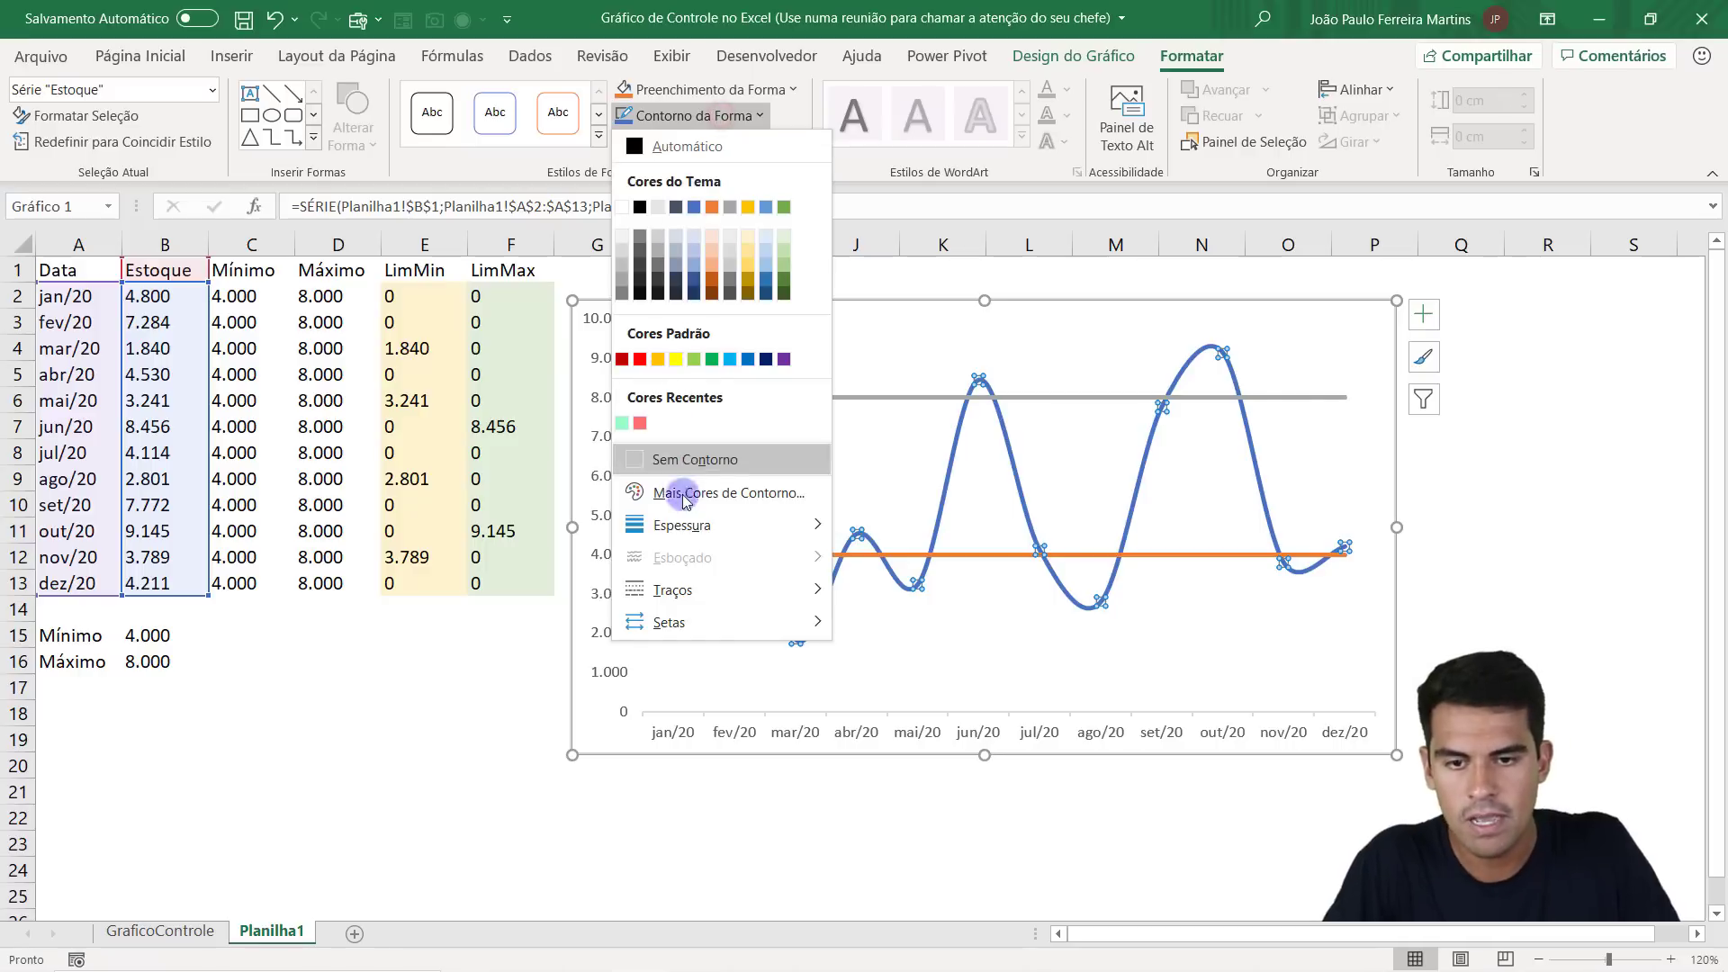
pyautogui.moveTo(682, 526)
pyautogui.click(930, 551)
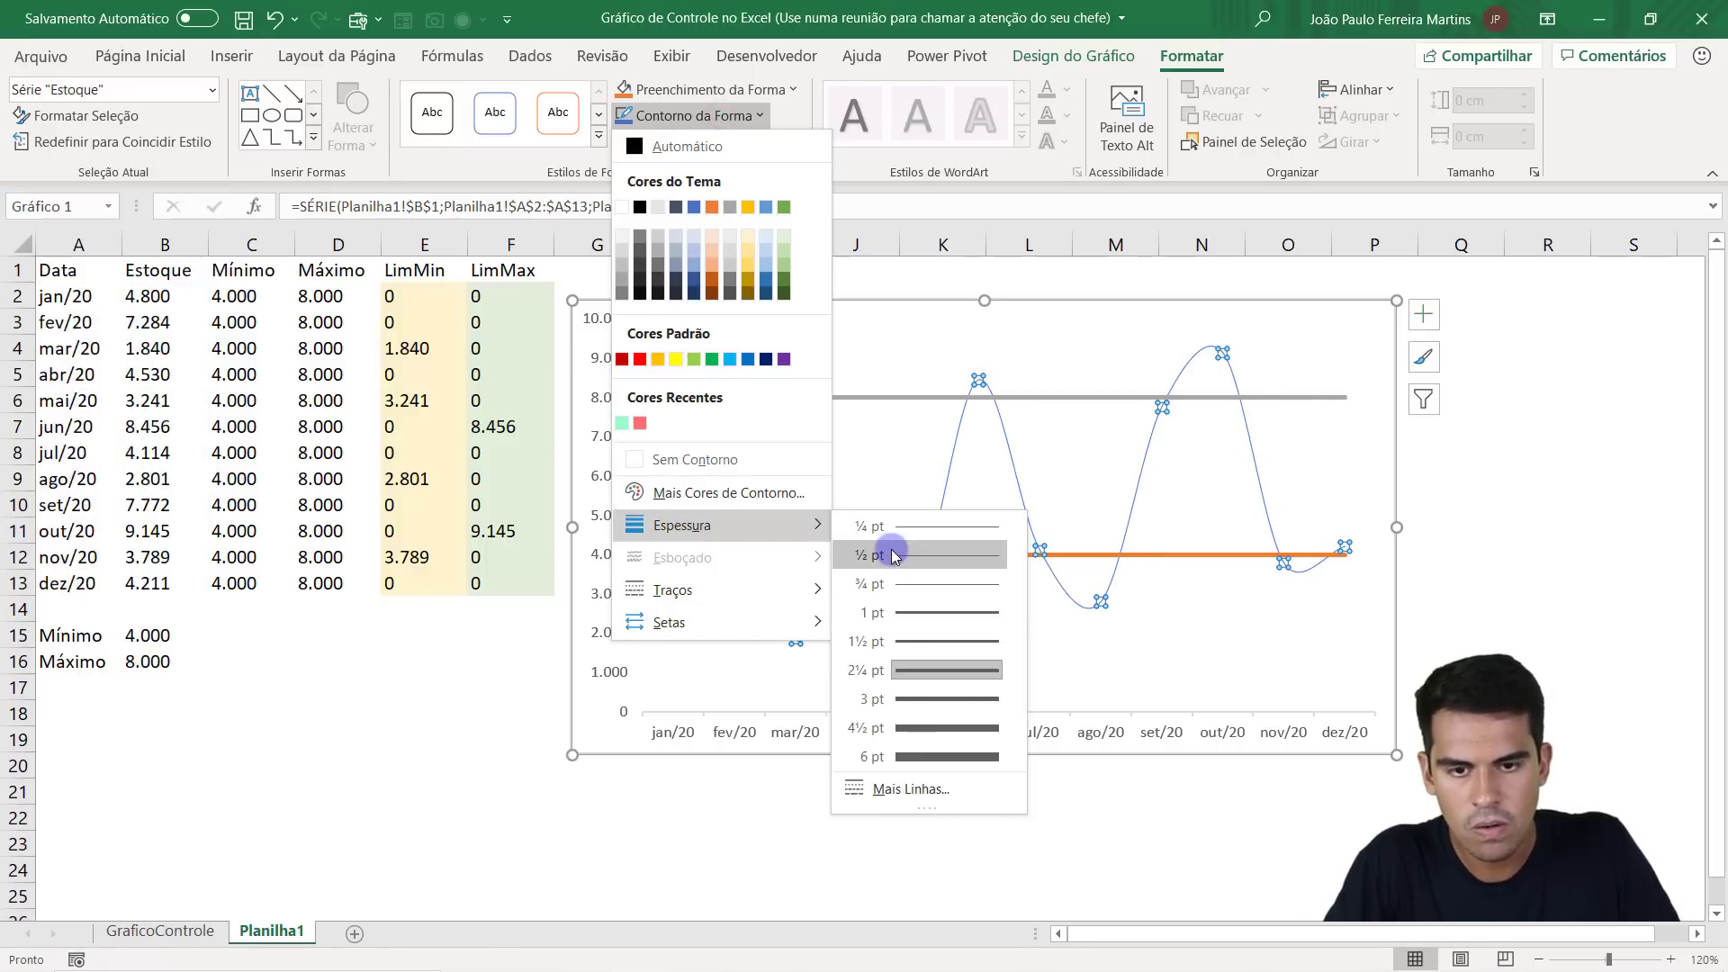
pyautogui.click(927, 555)
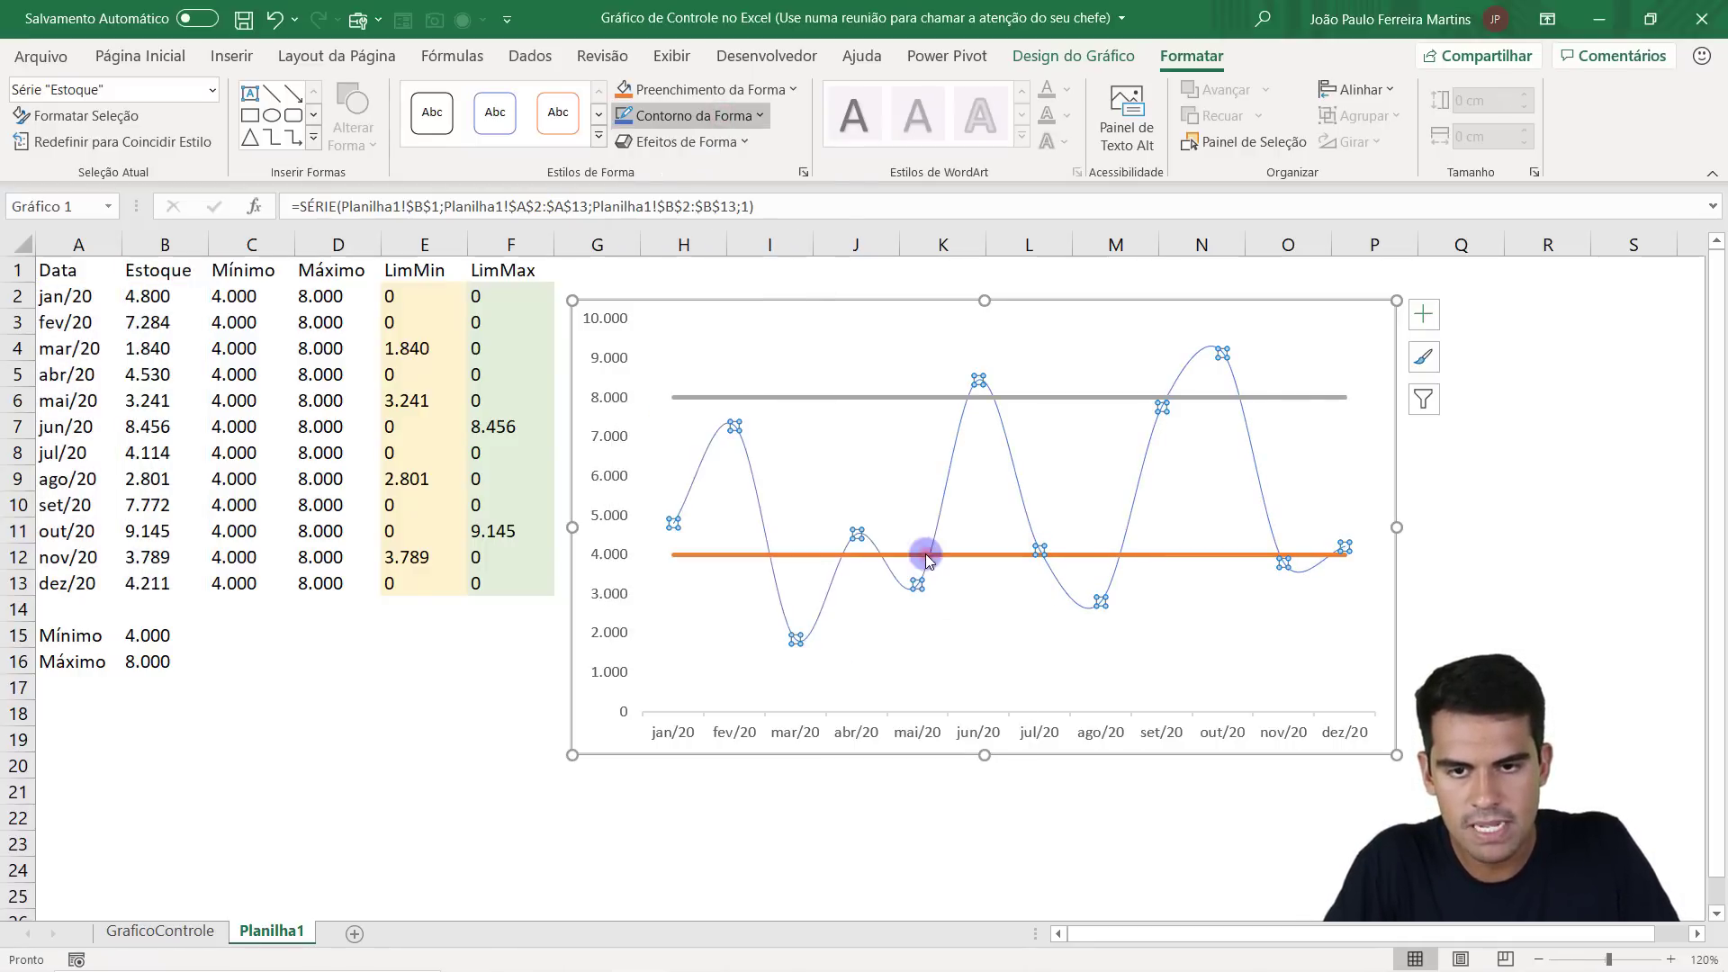
pyautogui.click(676, 123)
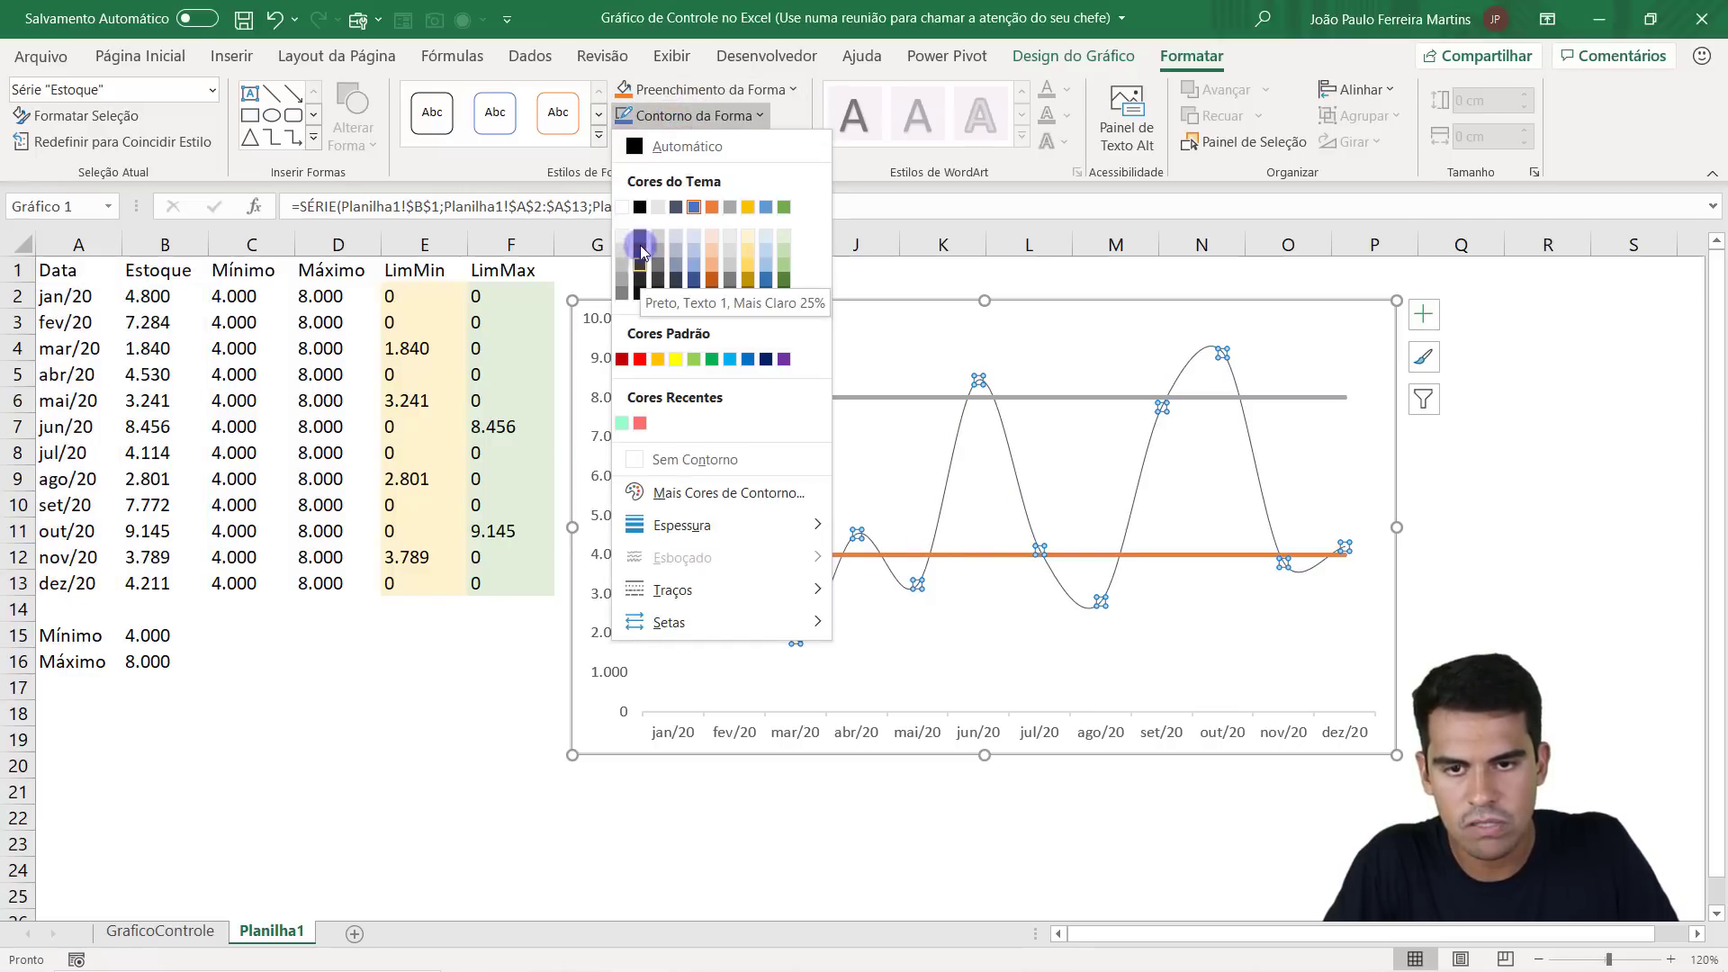
pyautogui.click(640, 207)
pyautogui.click(288, 530)
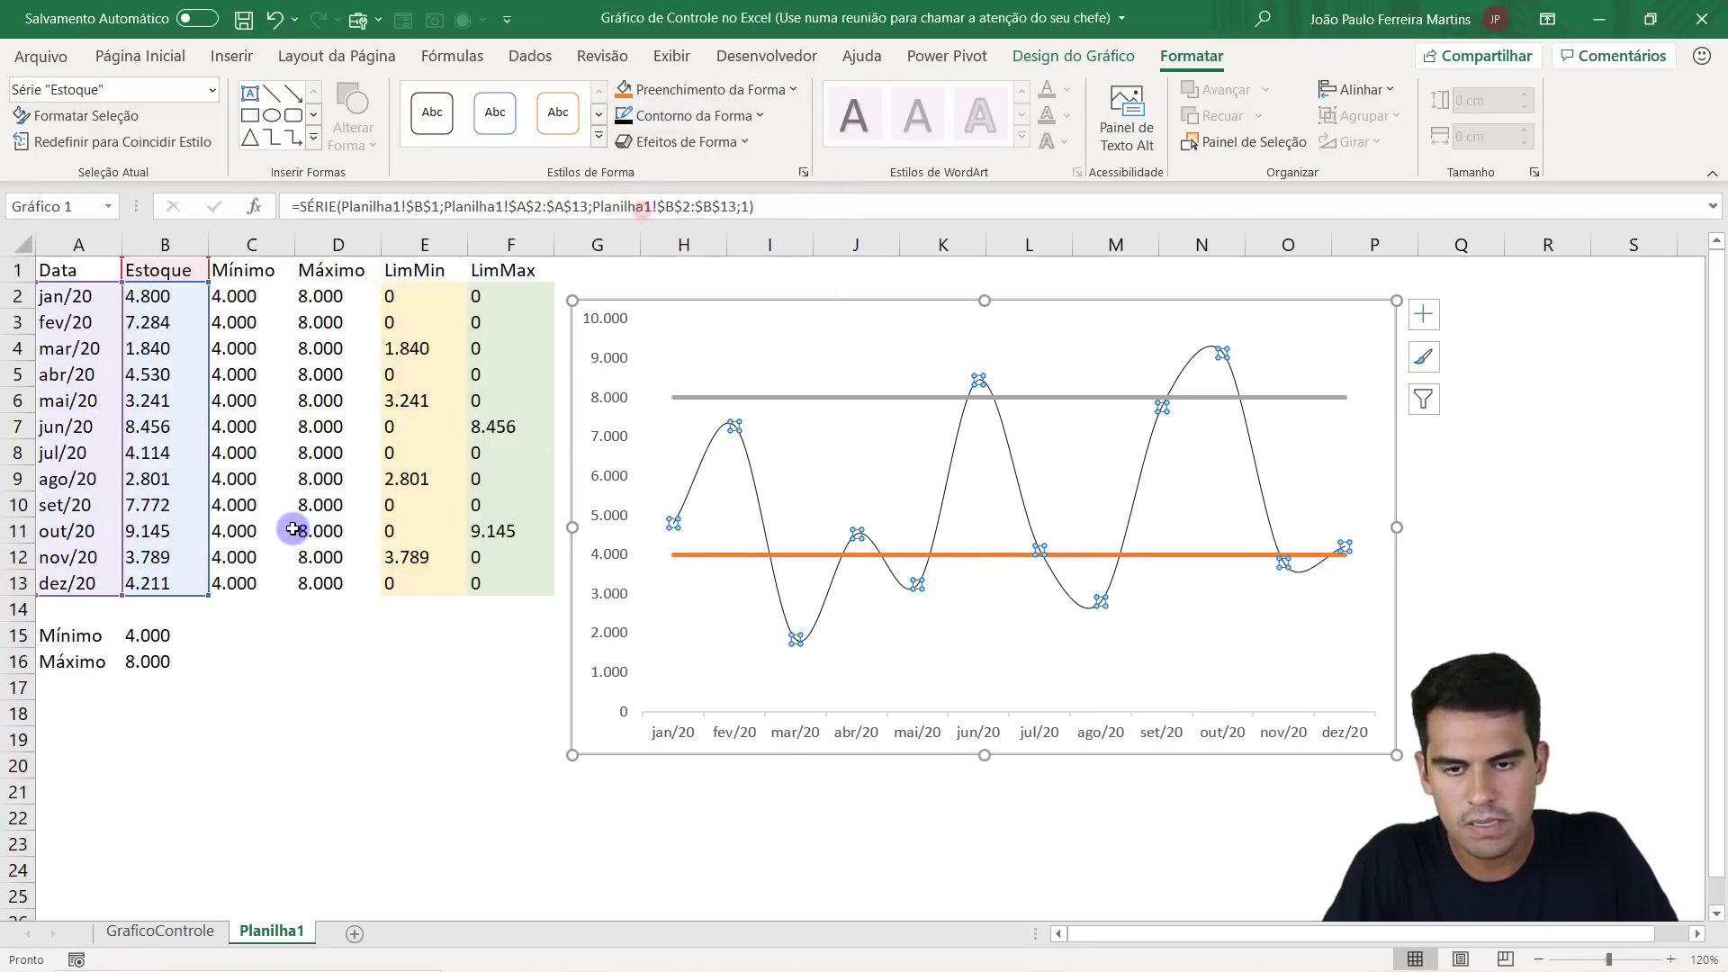
# Make the Mínimo limit line a ½ pt, square-dotted, dark red line.
pyautogui.click(683, 554)
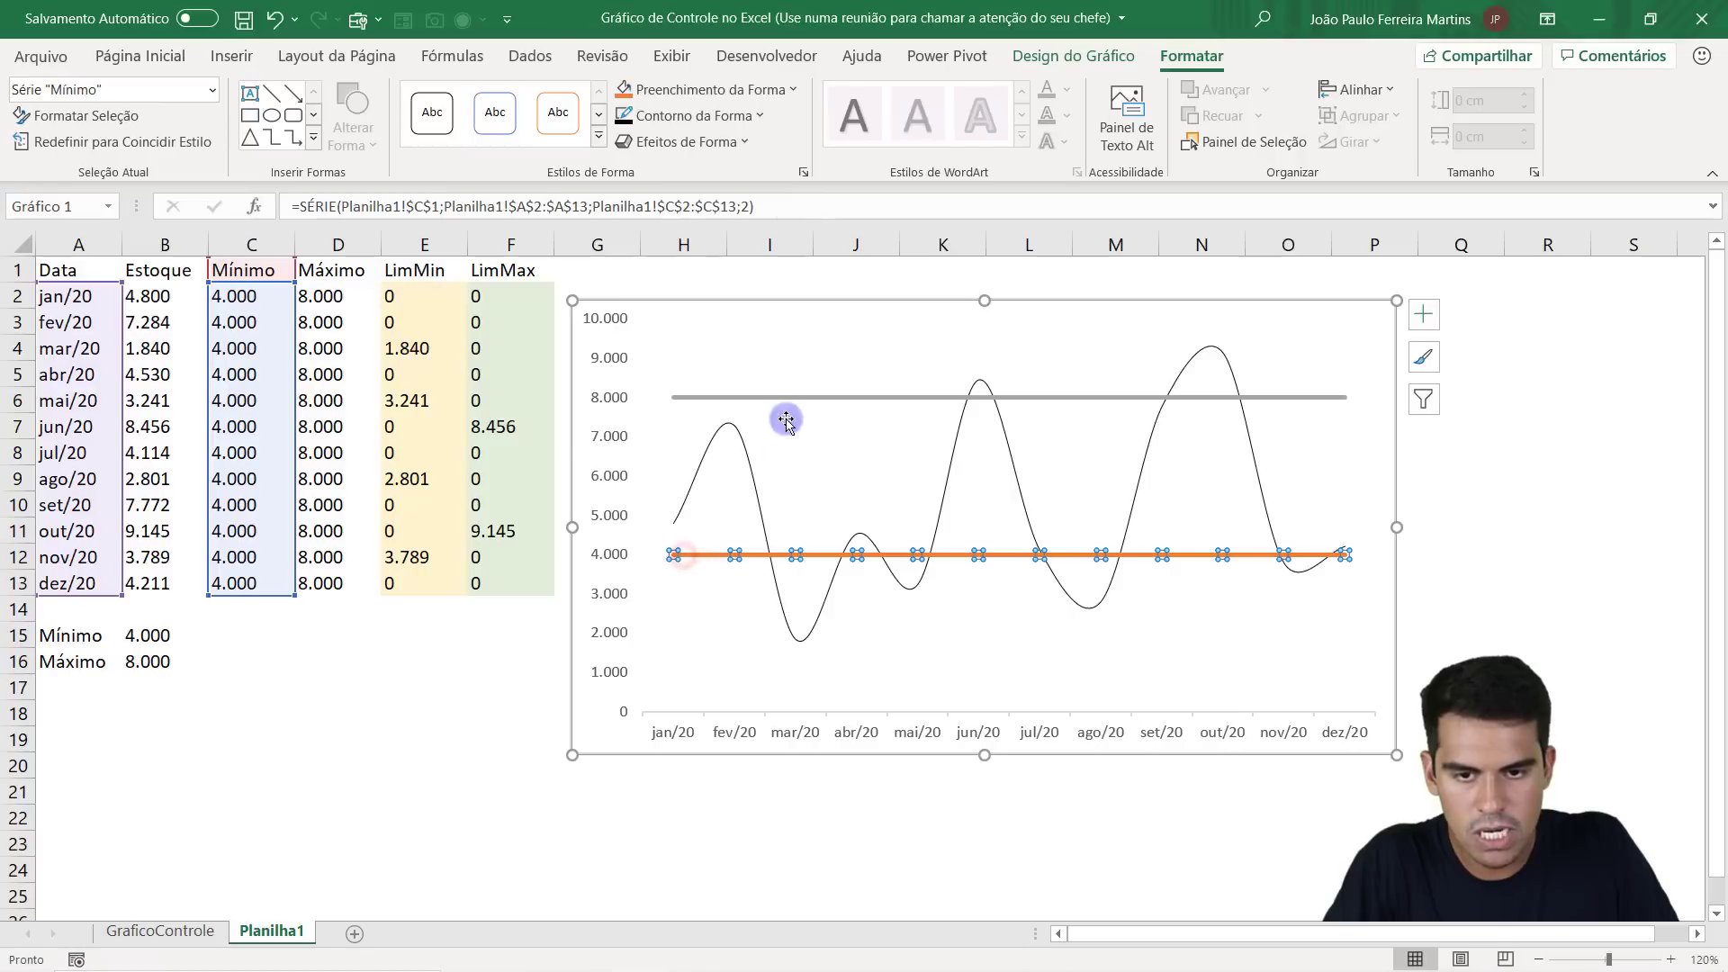
pyautogui.click(759, 116)
pyautogui.moveTo(682, 525)
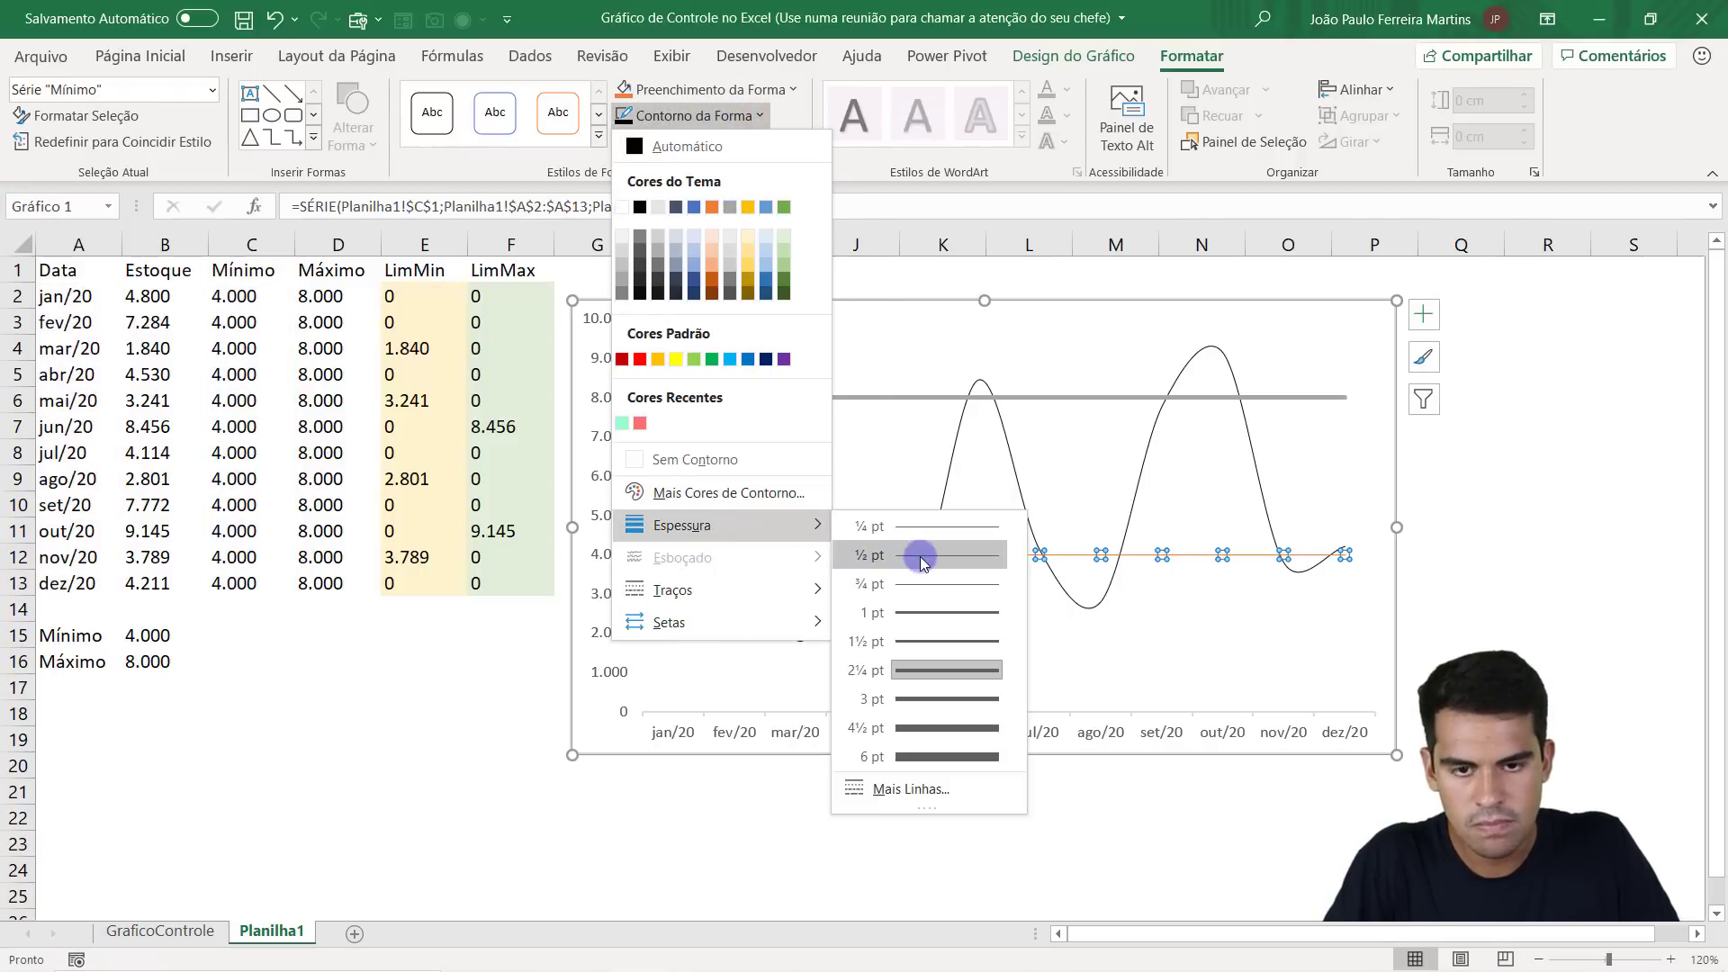
pyautogui.click(919, 556)
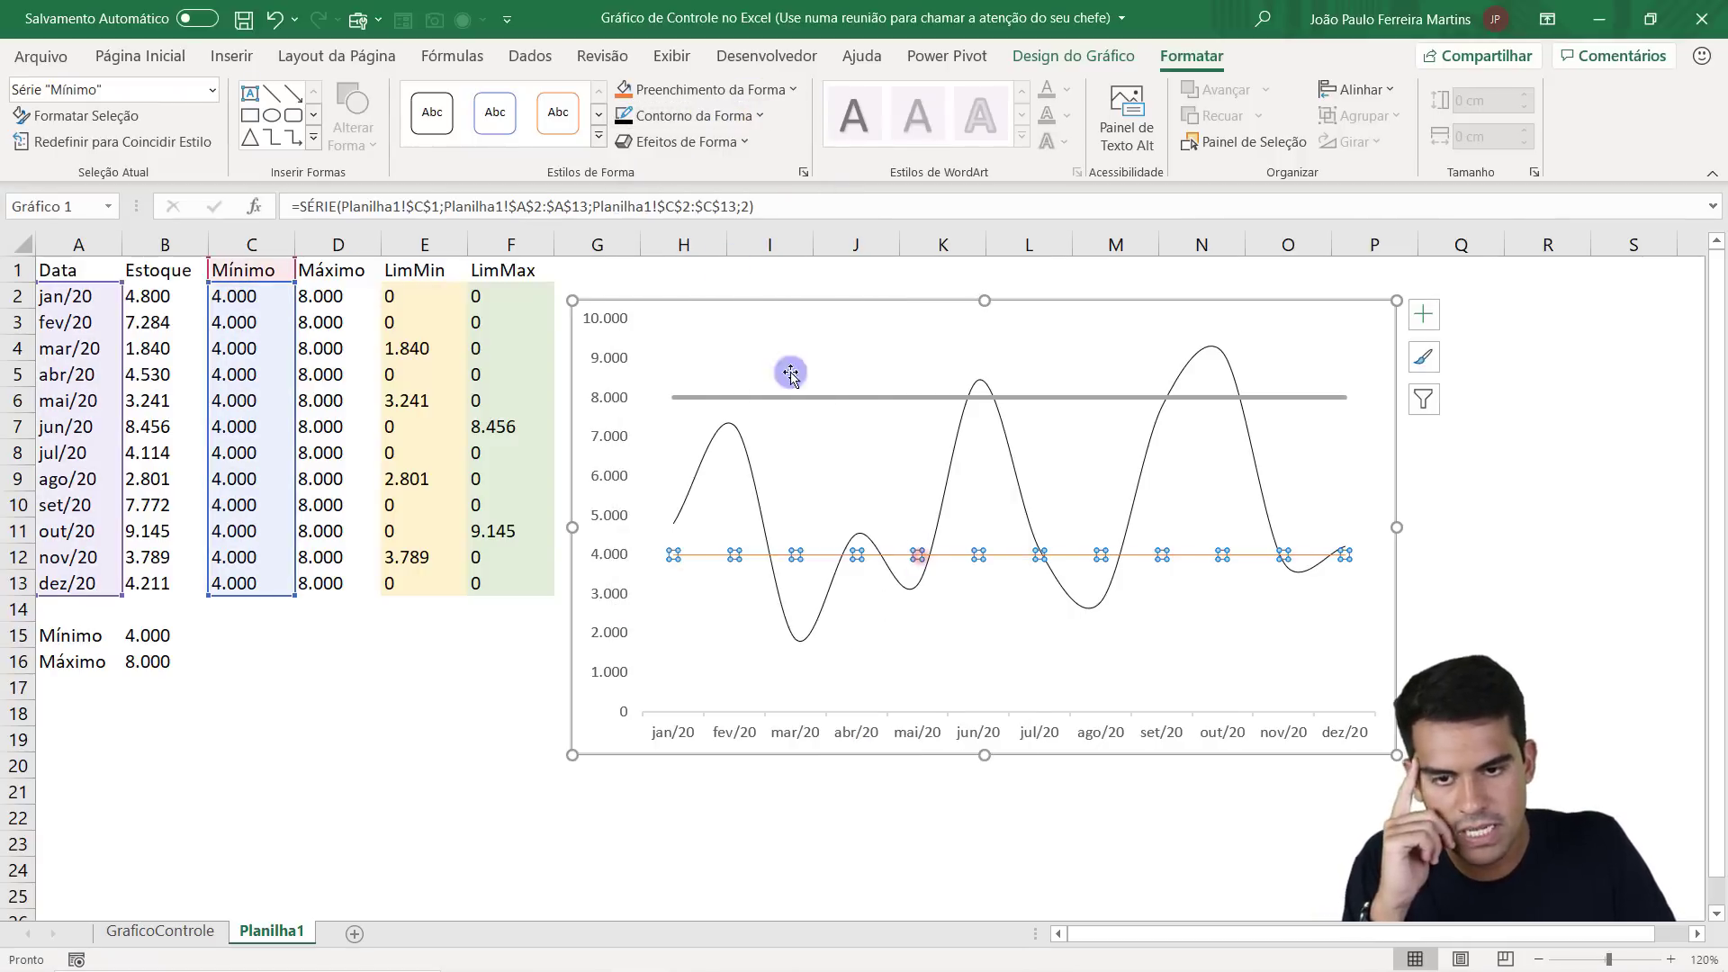
pyautogui.click(686, 115)
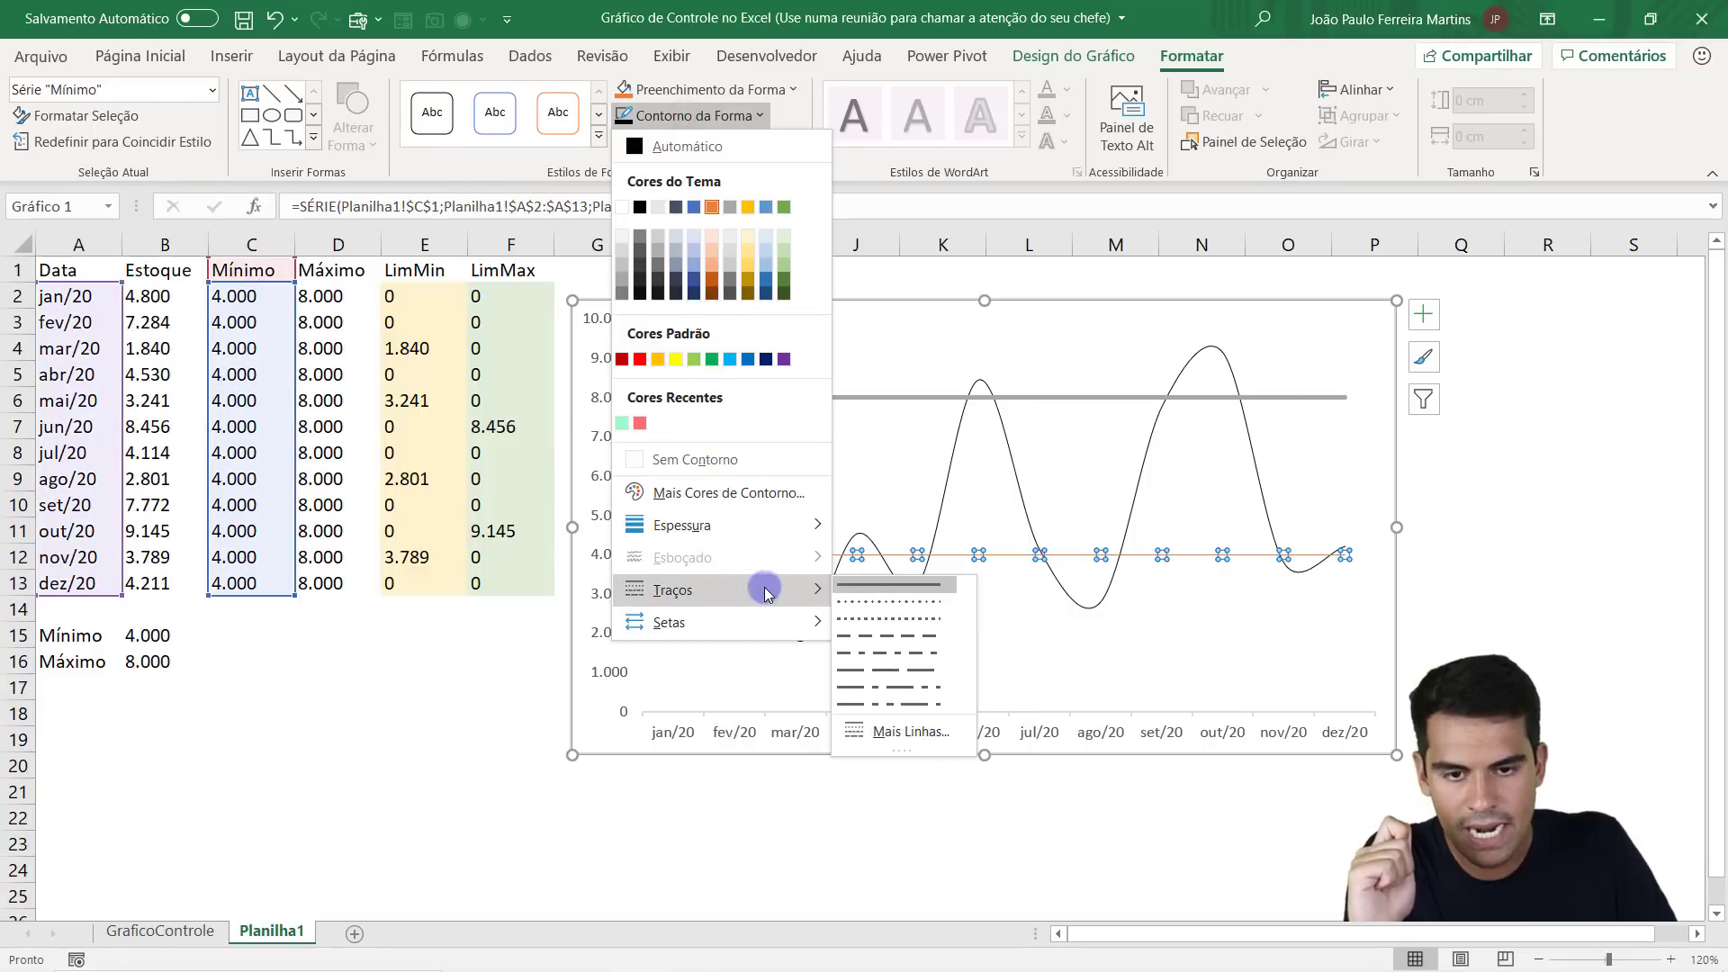
pyautogui.moveTo(673, 590)
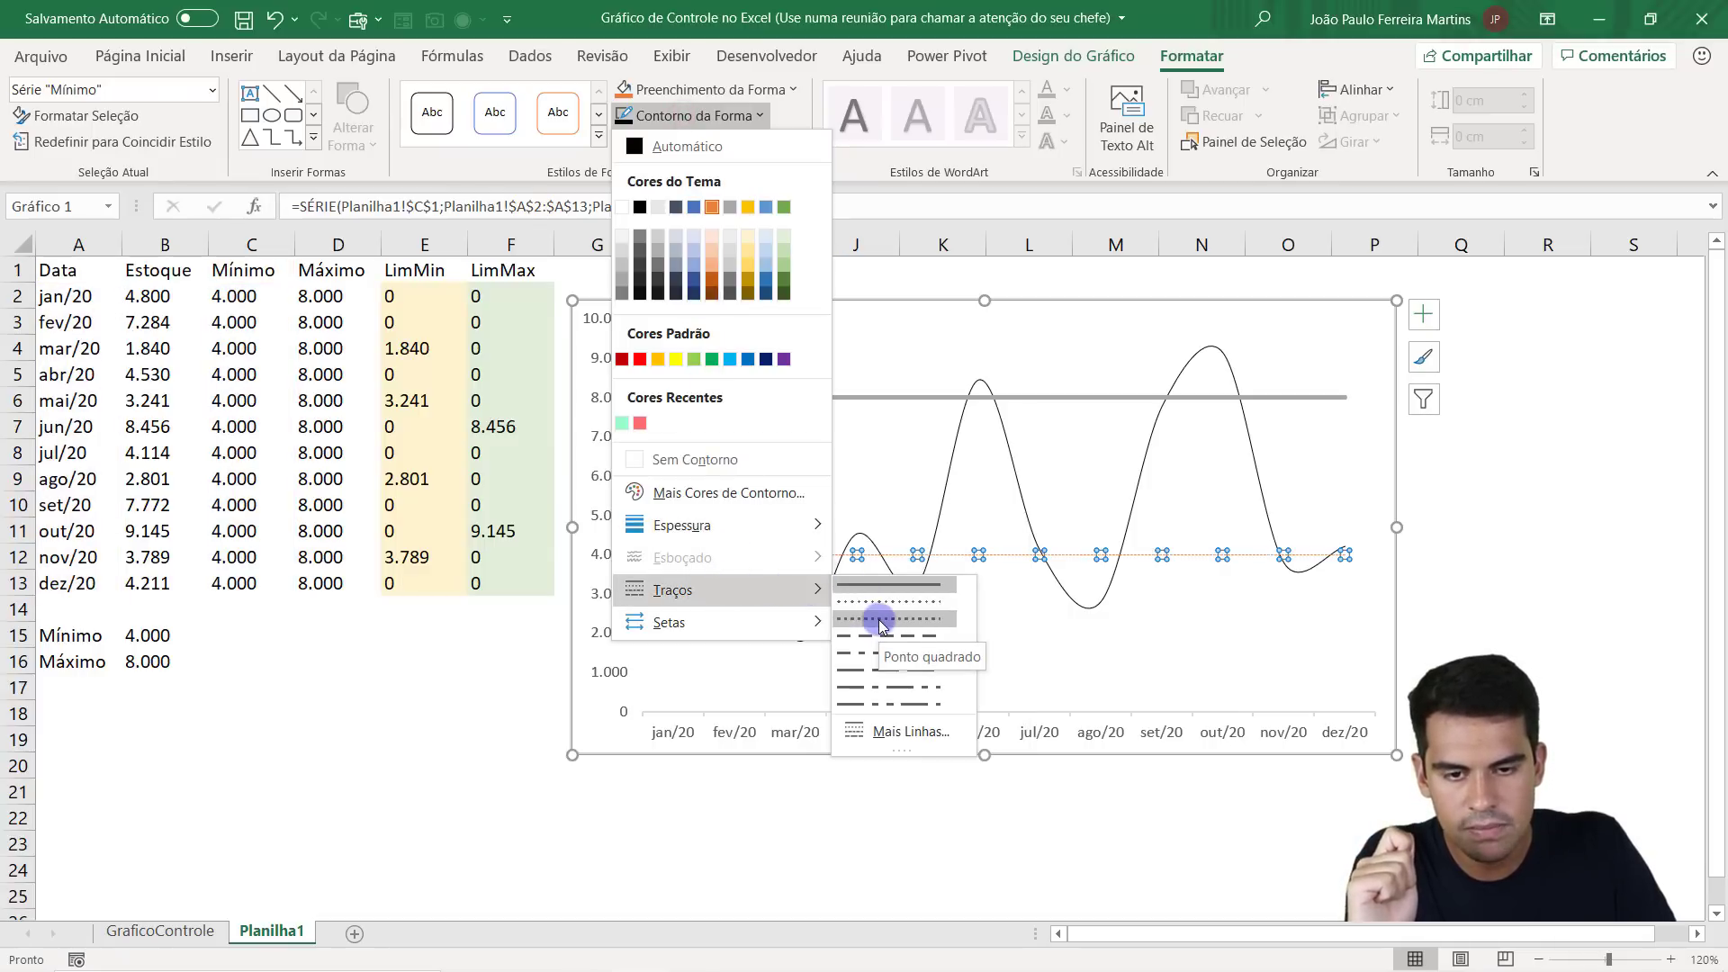
pyautogui.click(880, 621)
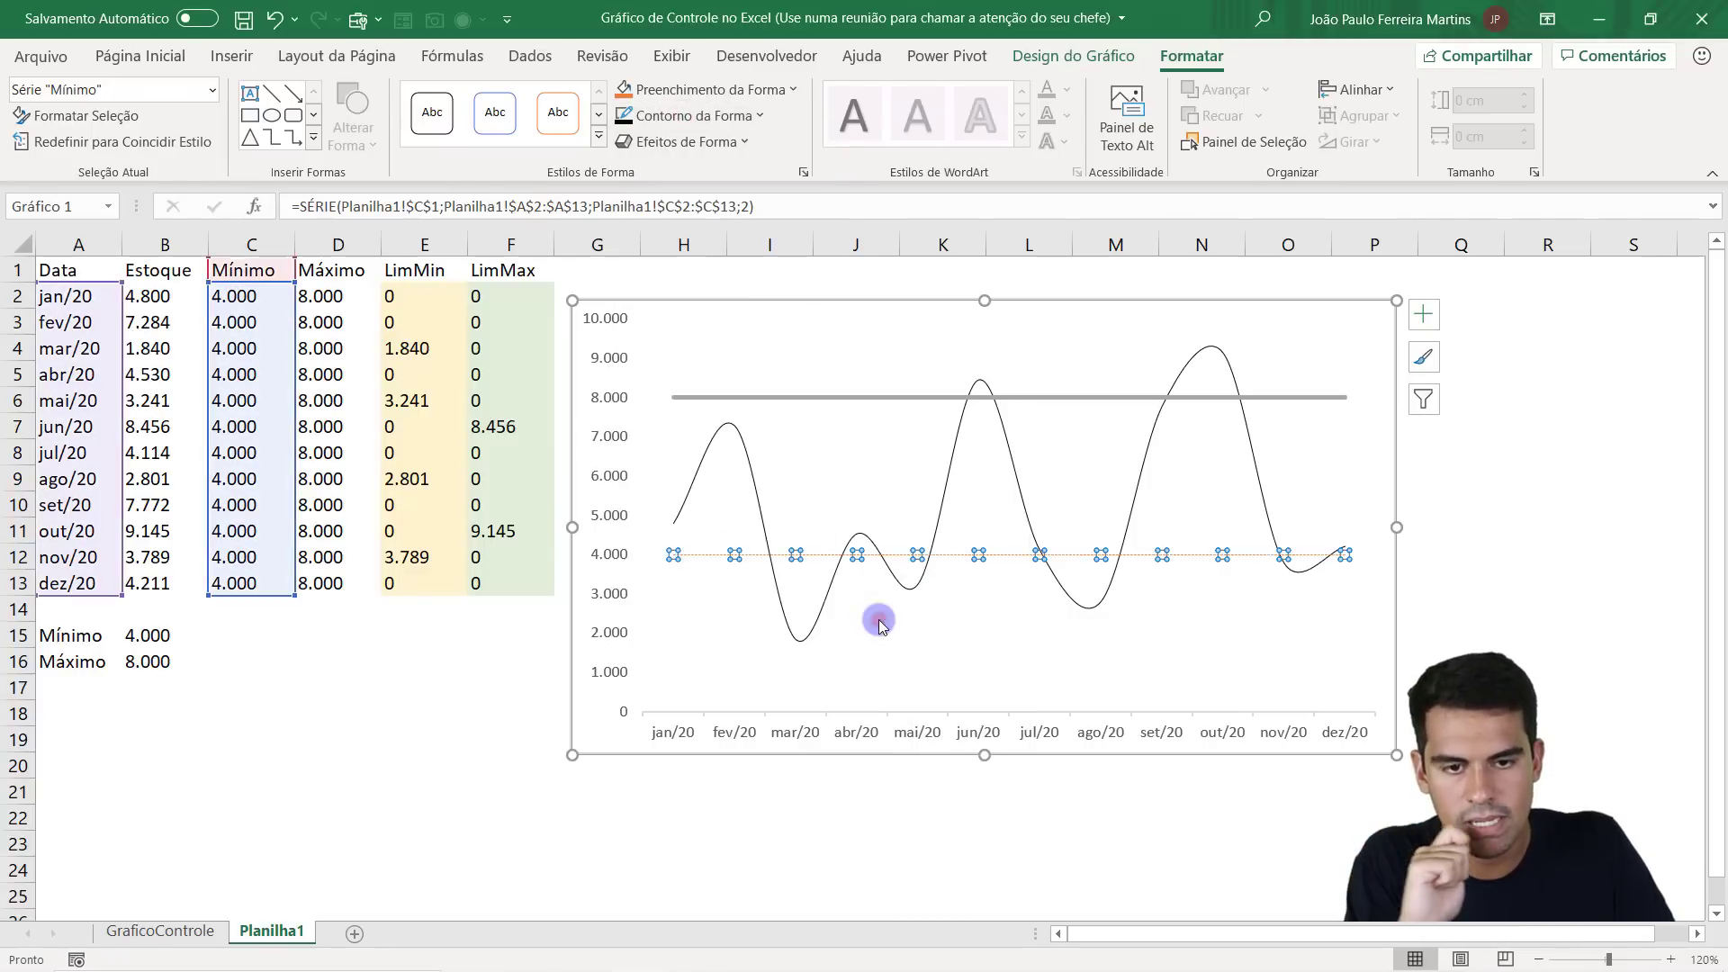
pyautogui.click(706, 89)
pyautogui.click(700, 126)
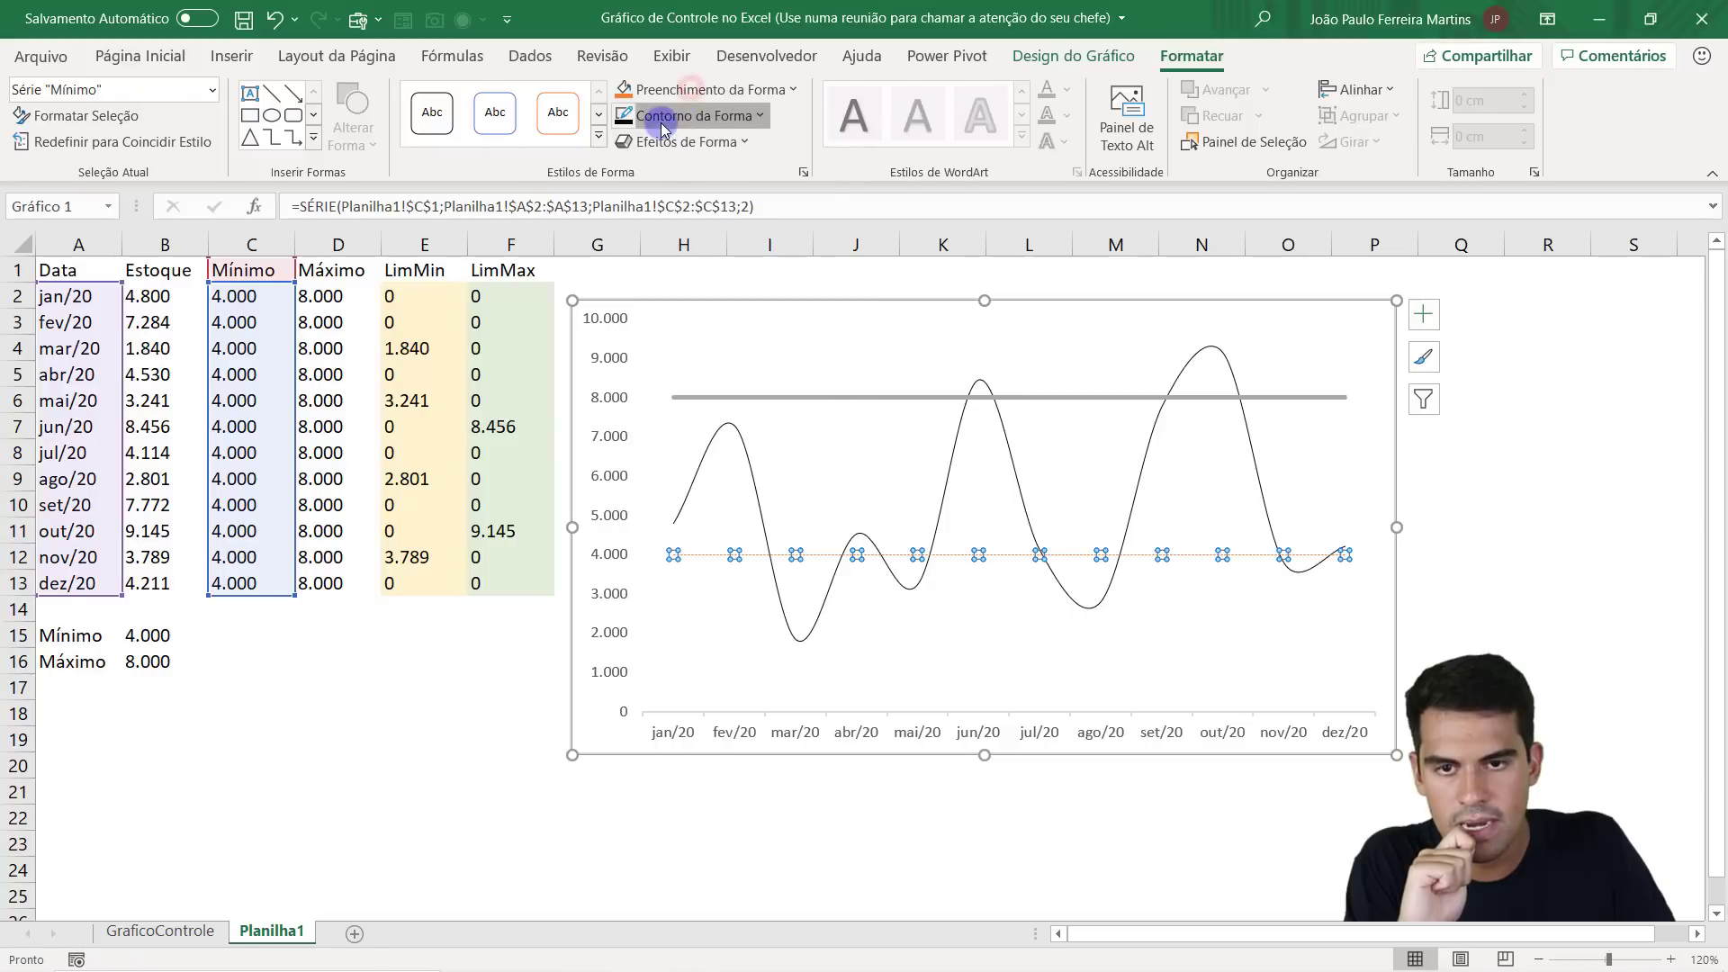
pyautogui.click(705, 115)
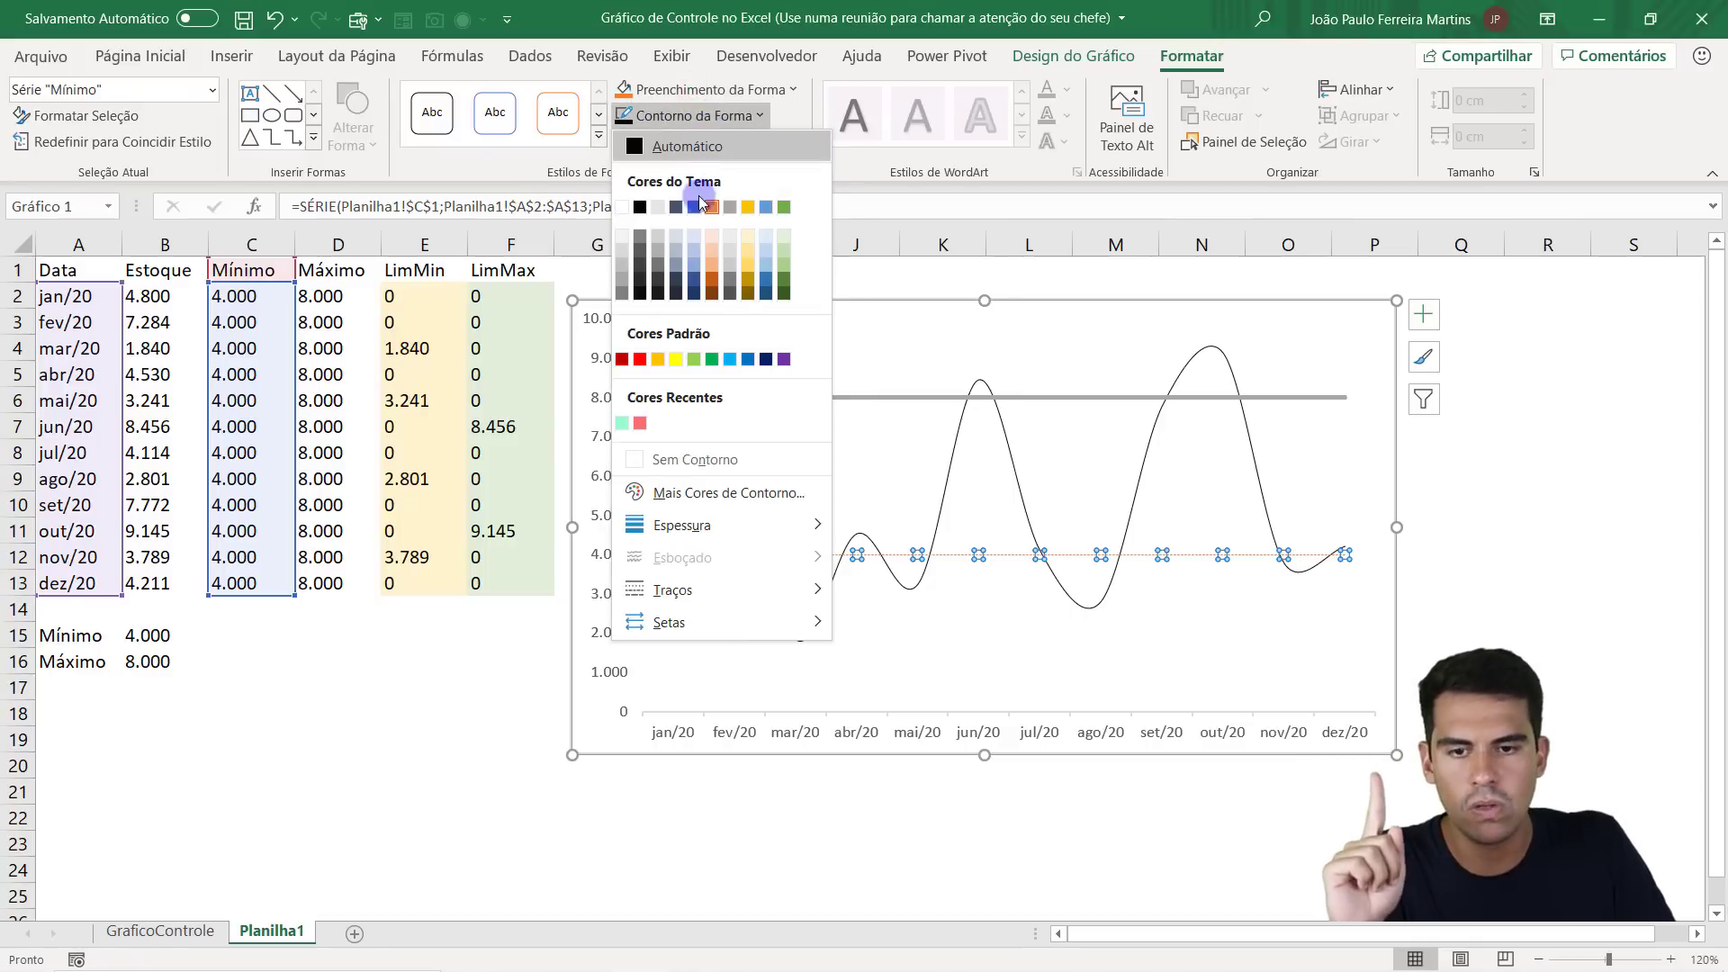
pyautogui.click(640, 359)
pyautogui.click(447, 484)
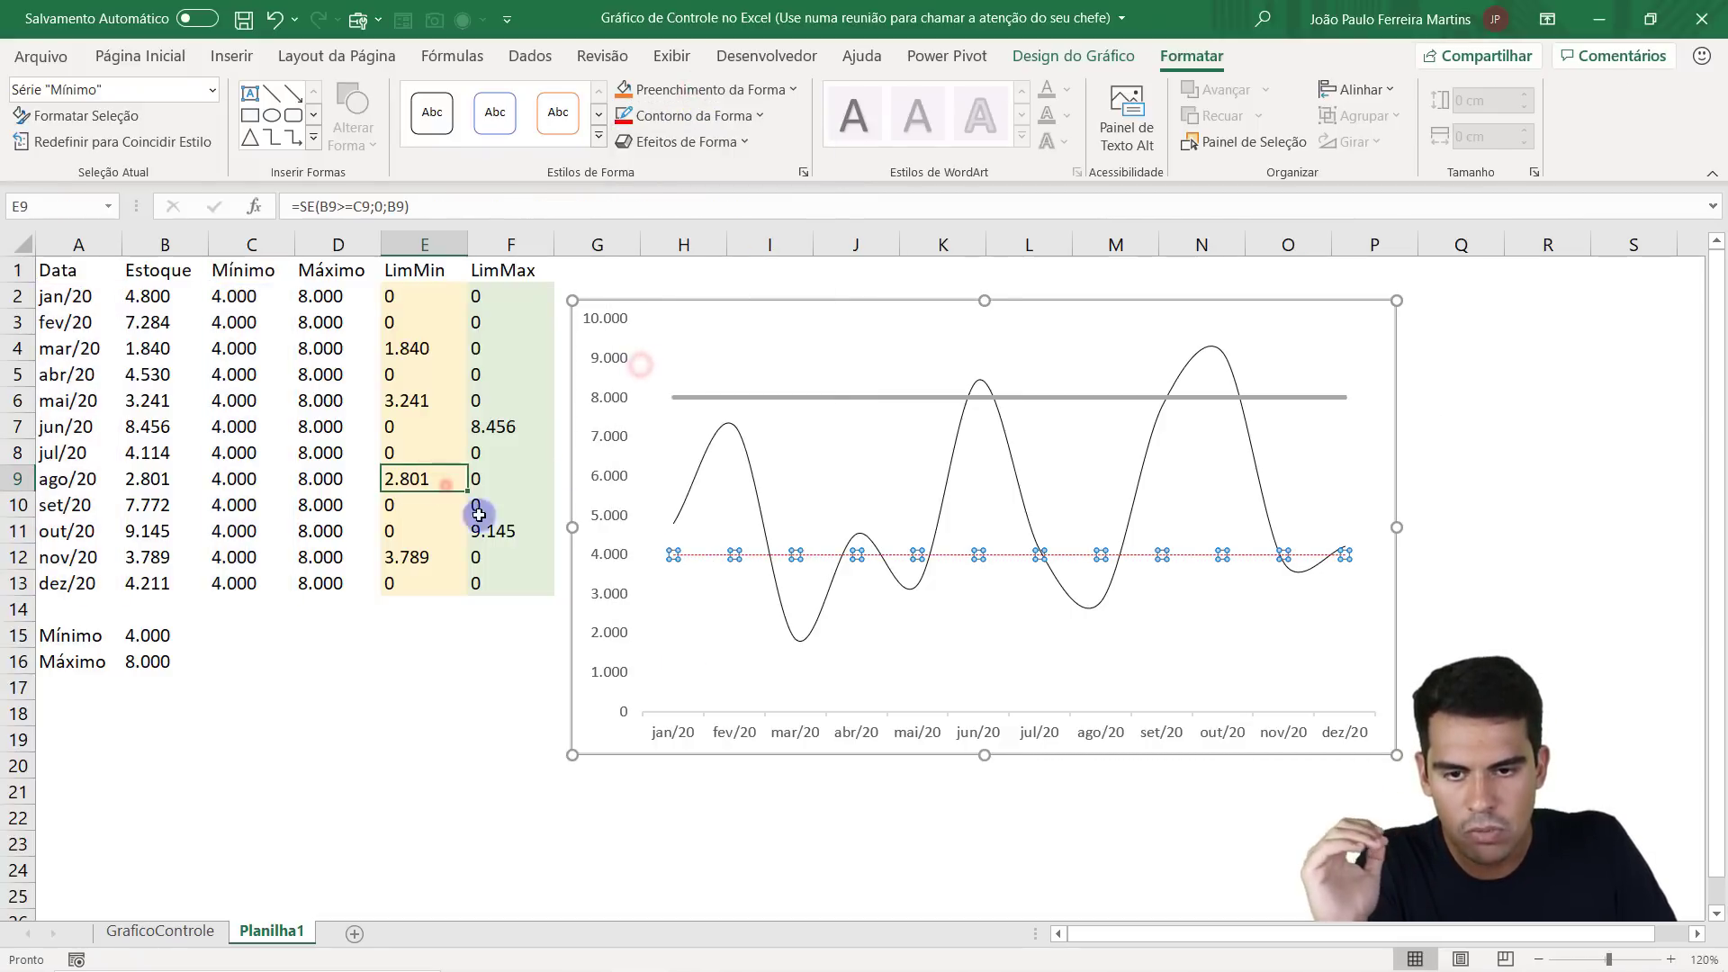
# Make the Máximo limit line a ½ pt dotted line.
pyautogui.click(887, 396)
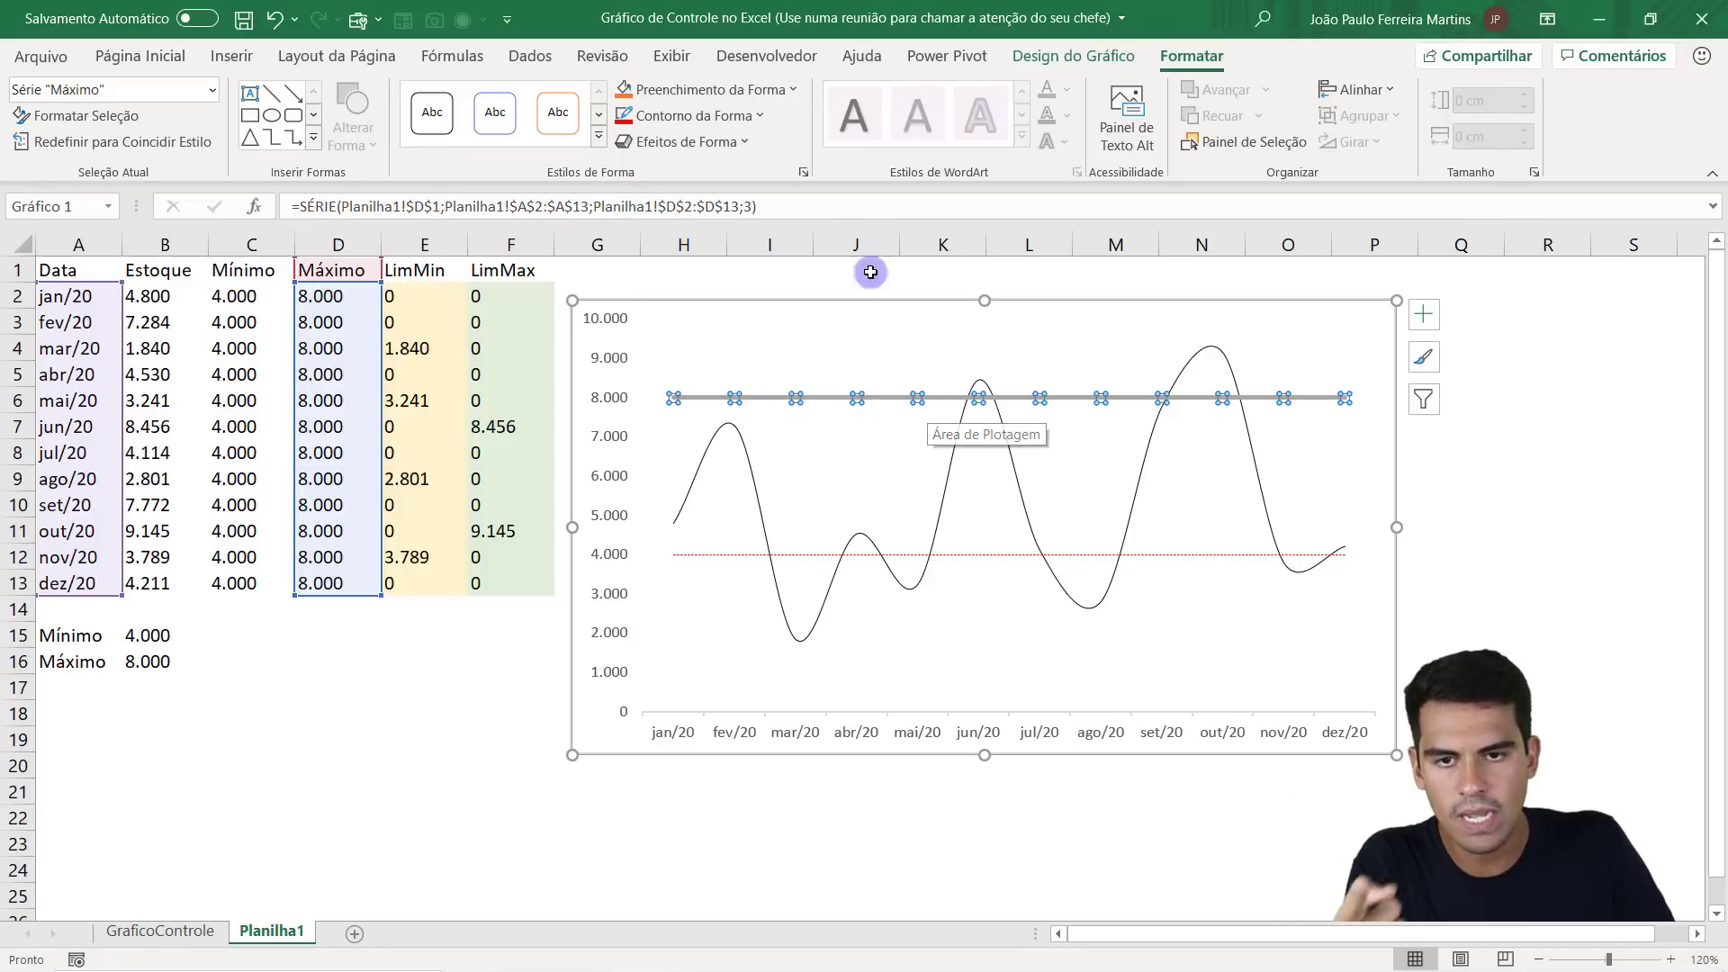
pyautogui.click(736, 115)
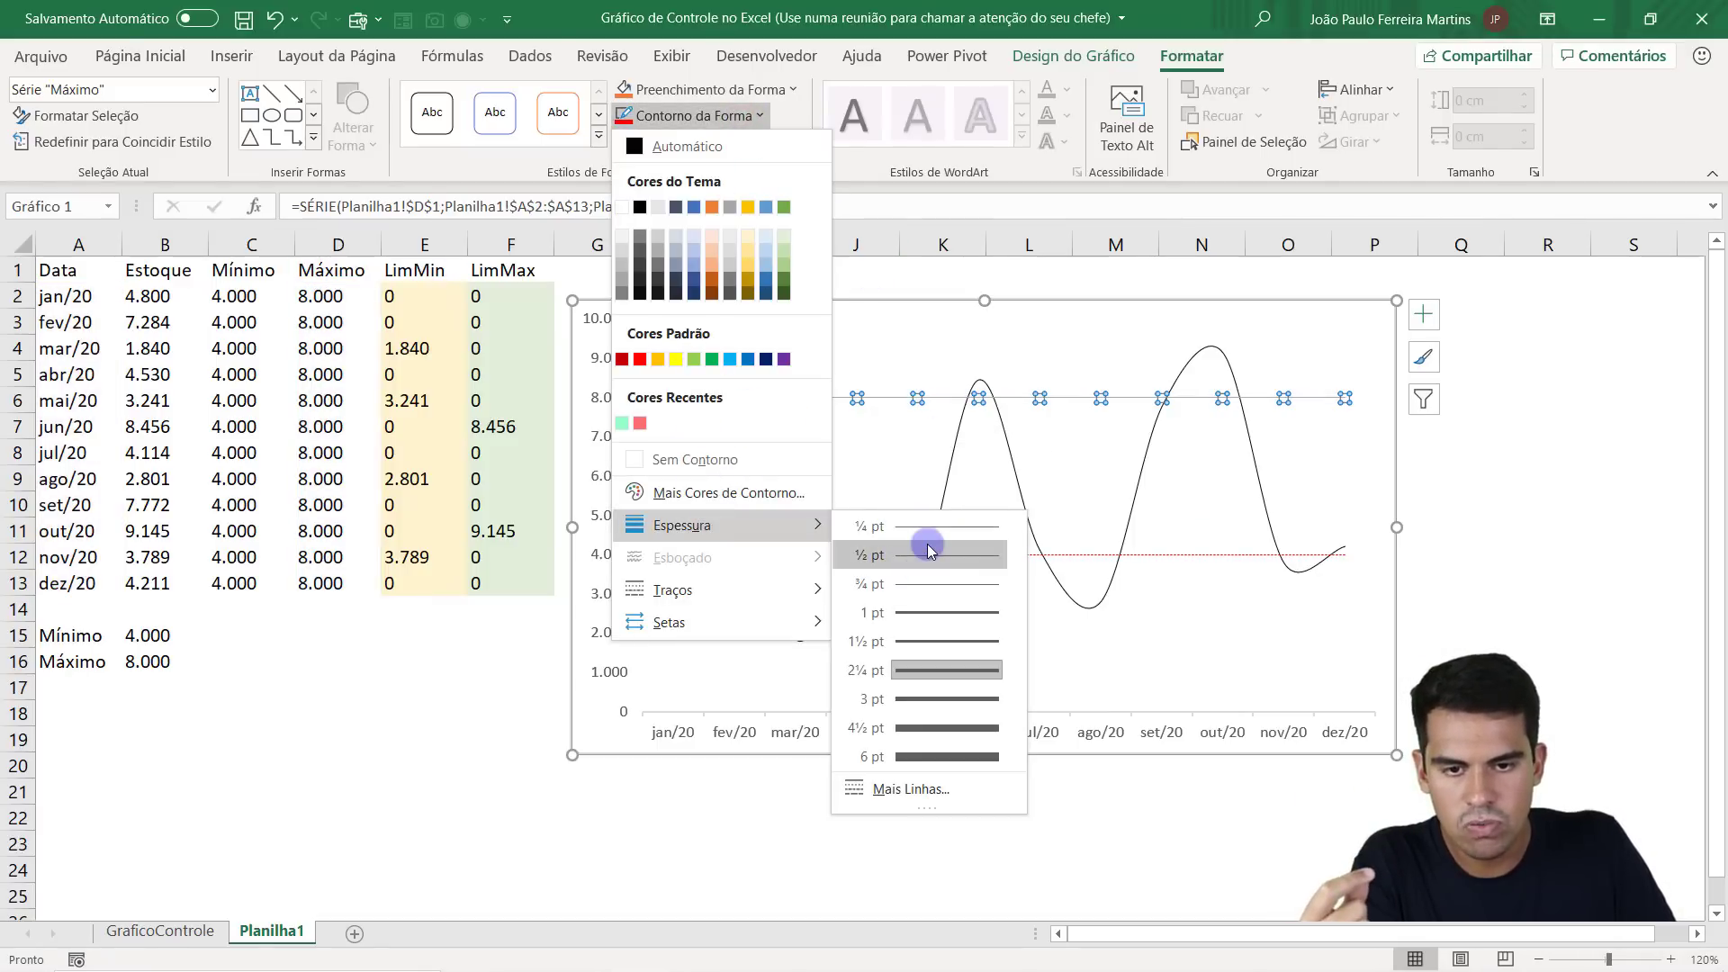
pyautogui.click(926, 552)
pyautogui.click(725, 126)
pyautogui.moveTo(672, 590)
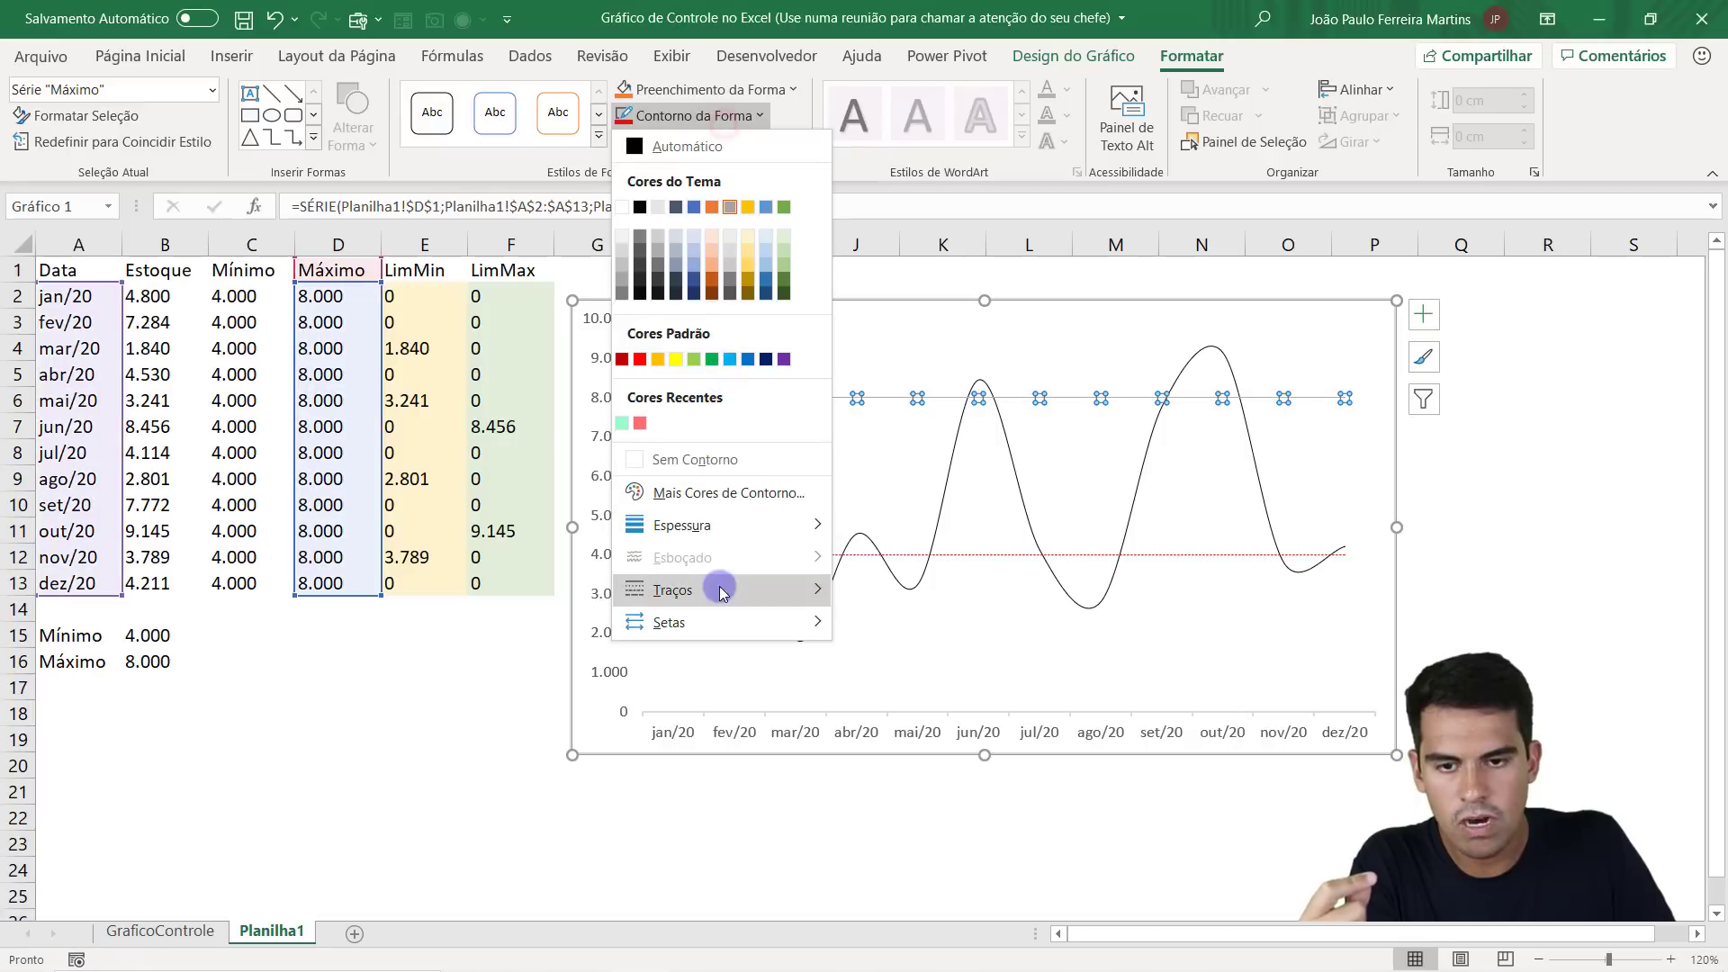
pyautogui.click(863, 617)
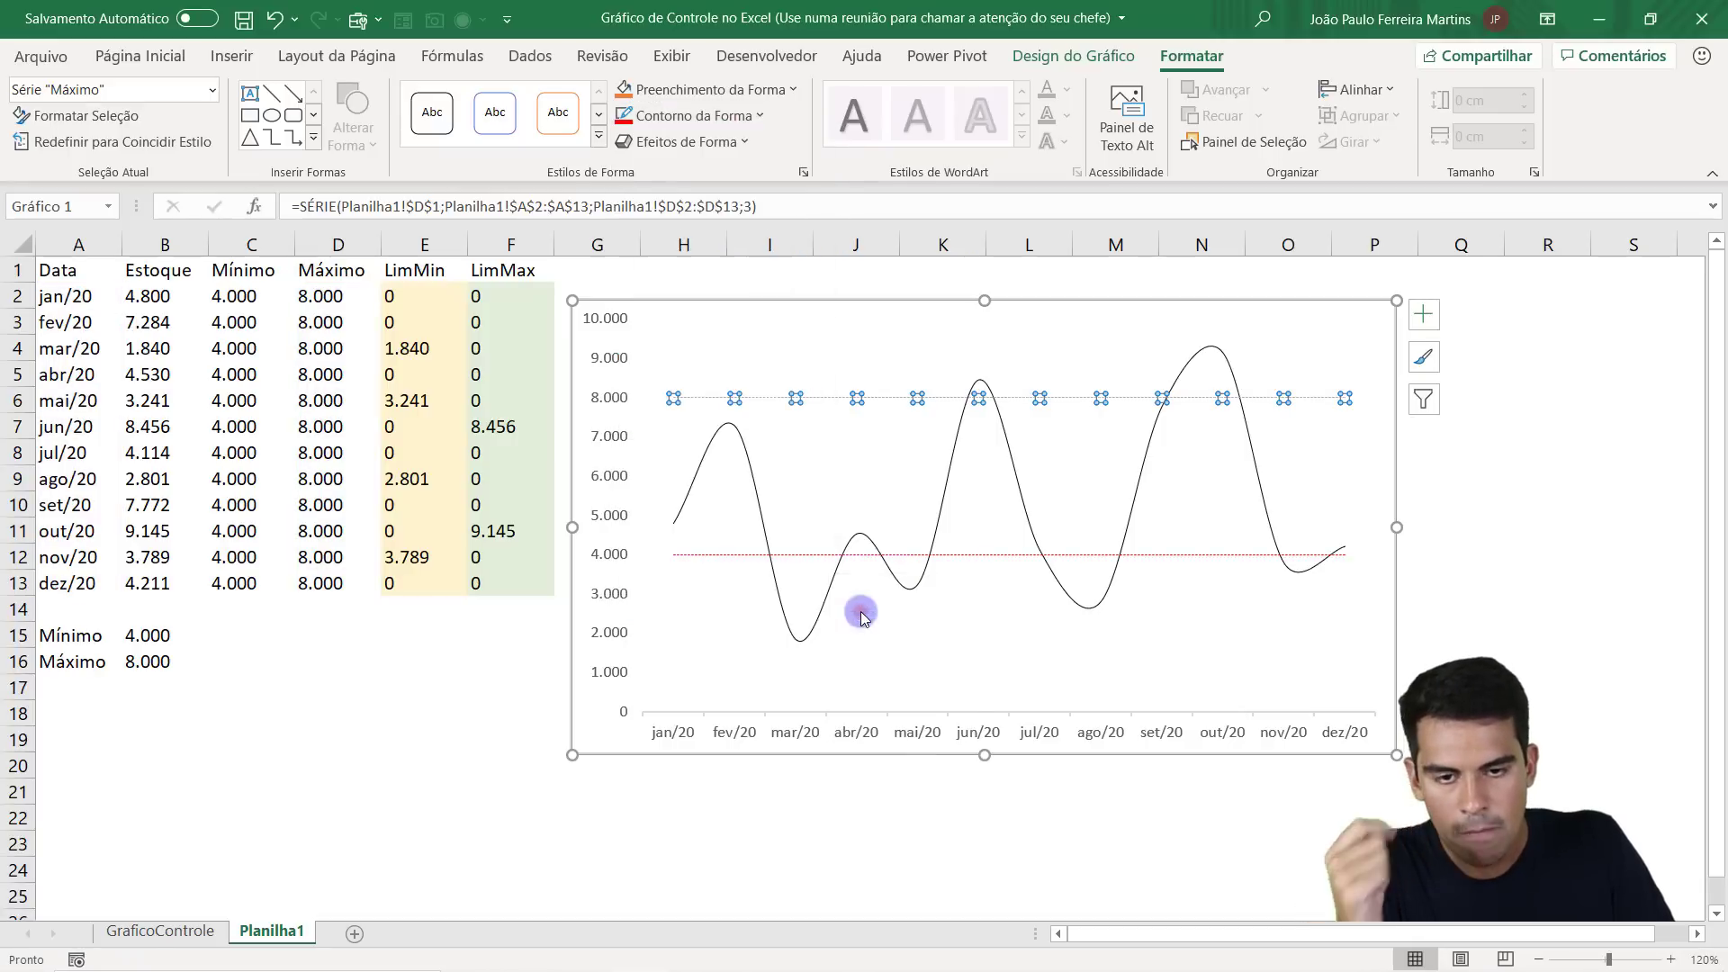
pyautogui.click(711, 116)
pyautogui.click(621, 429)
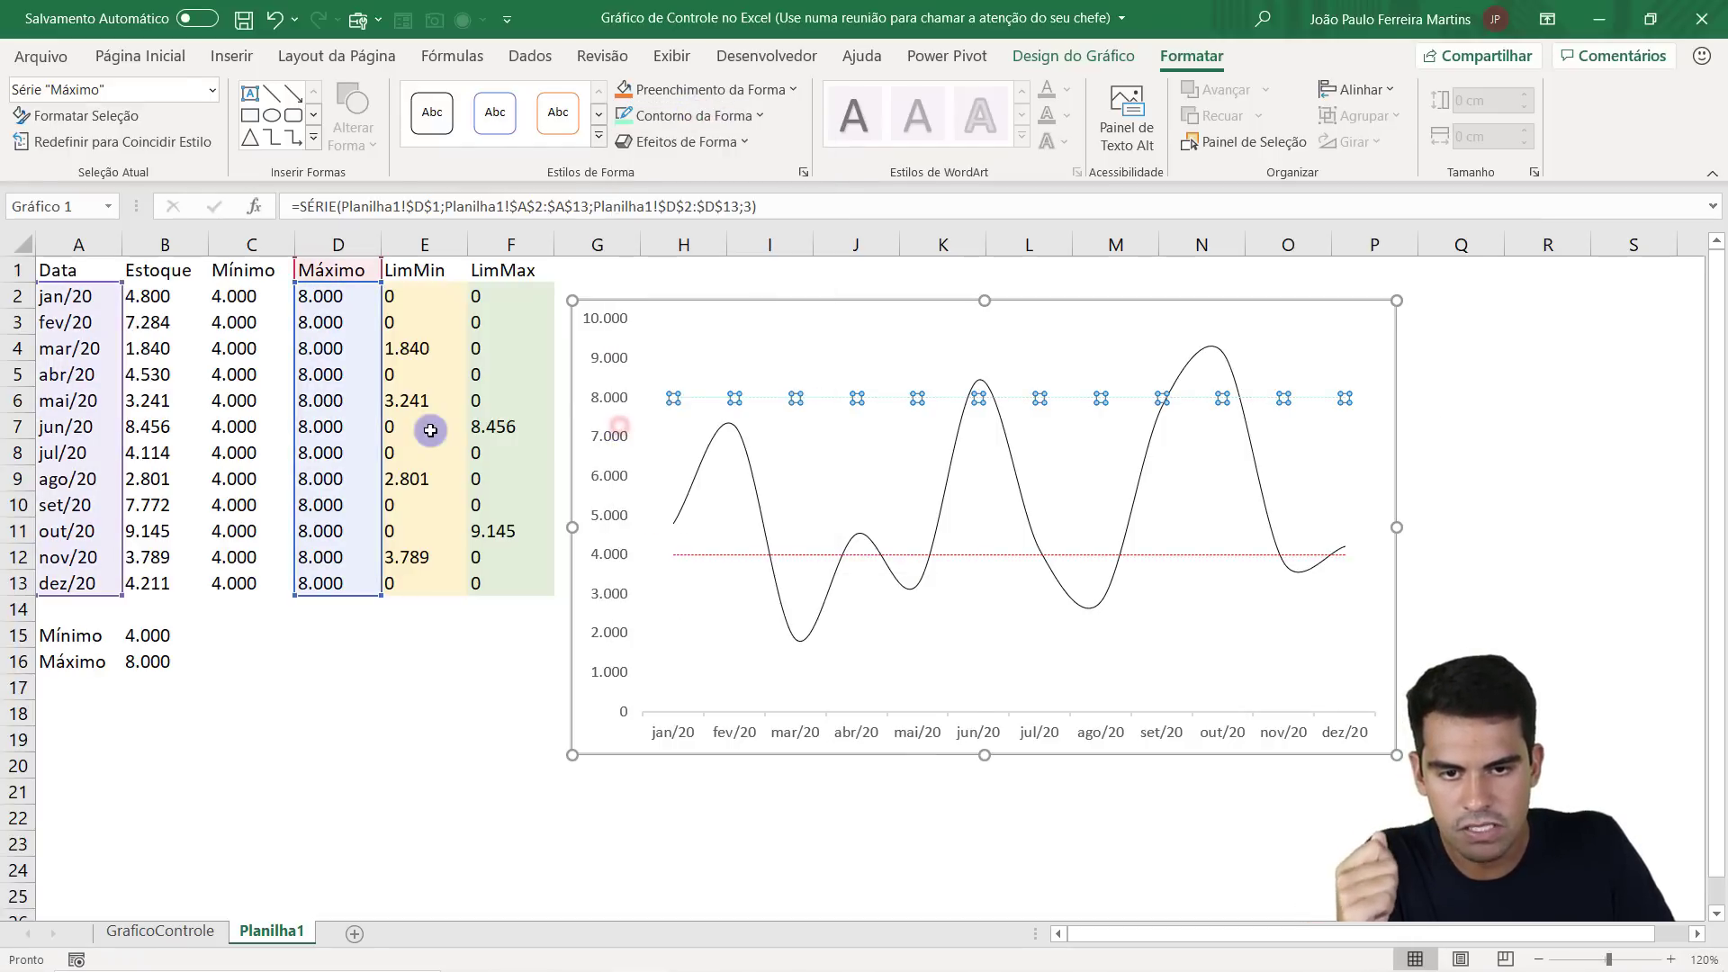
pyautogui.click(400, 429)
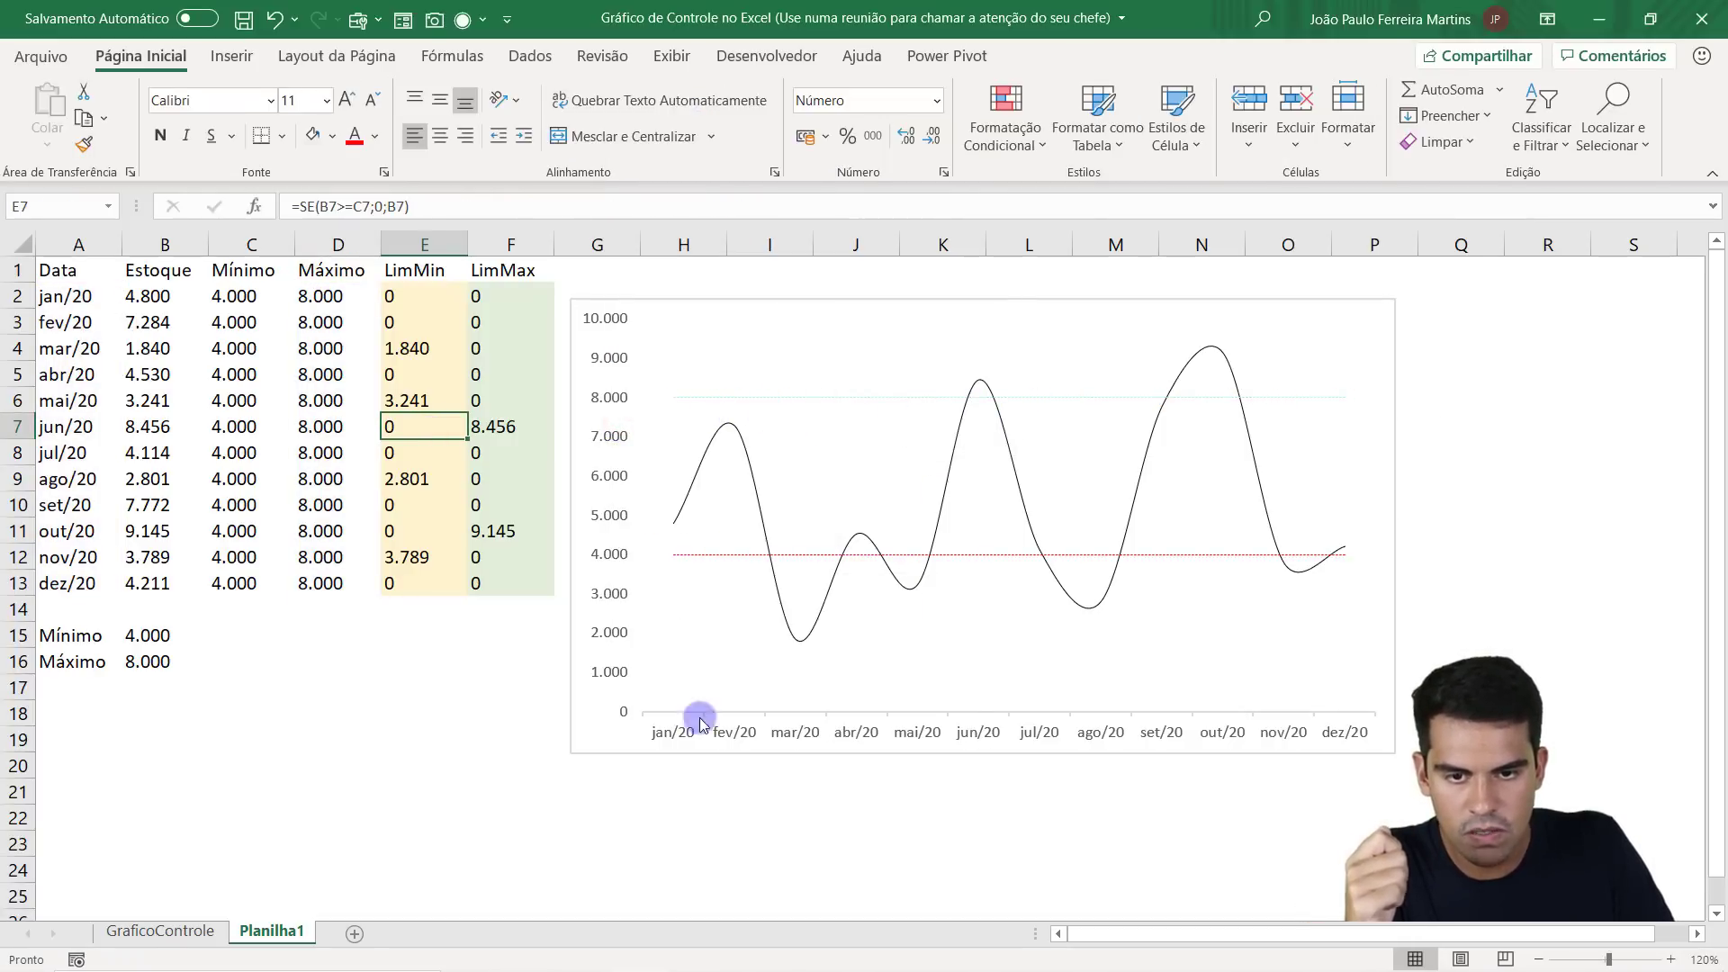
# Enlarge the chart leftward, downward, upward and to the right.
pyautogui.click(585, 745)
pyautogui.moveTo(571, 750); pyautogui.dragTo(523, 829)
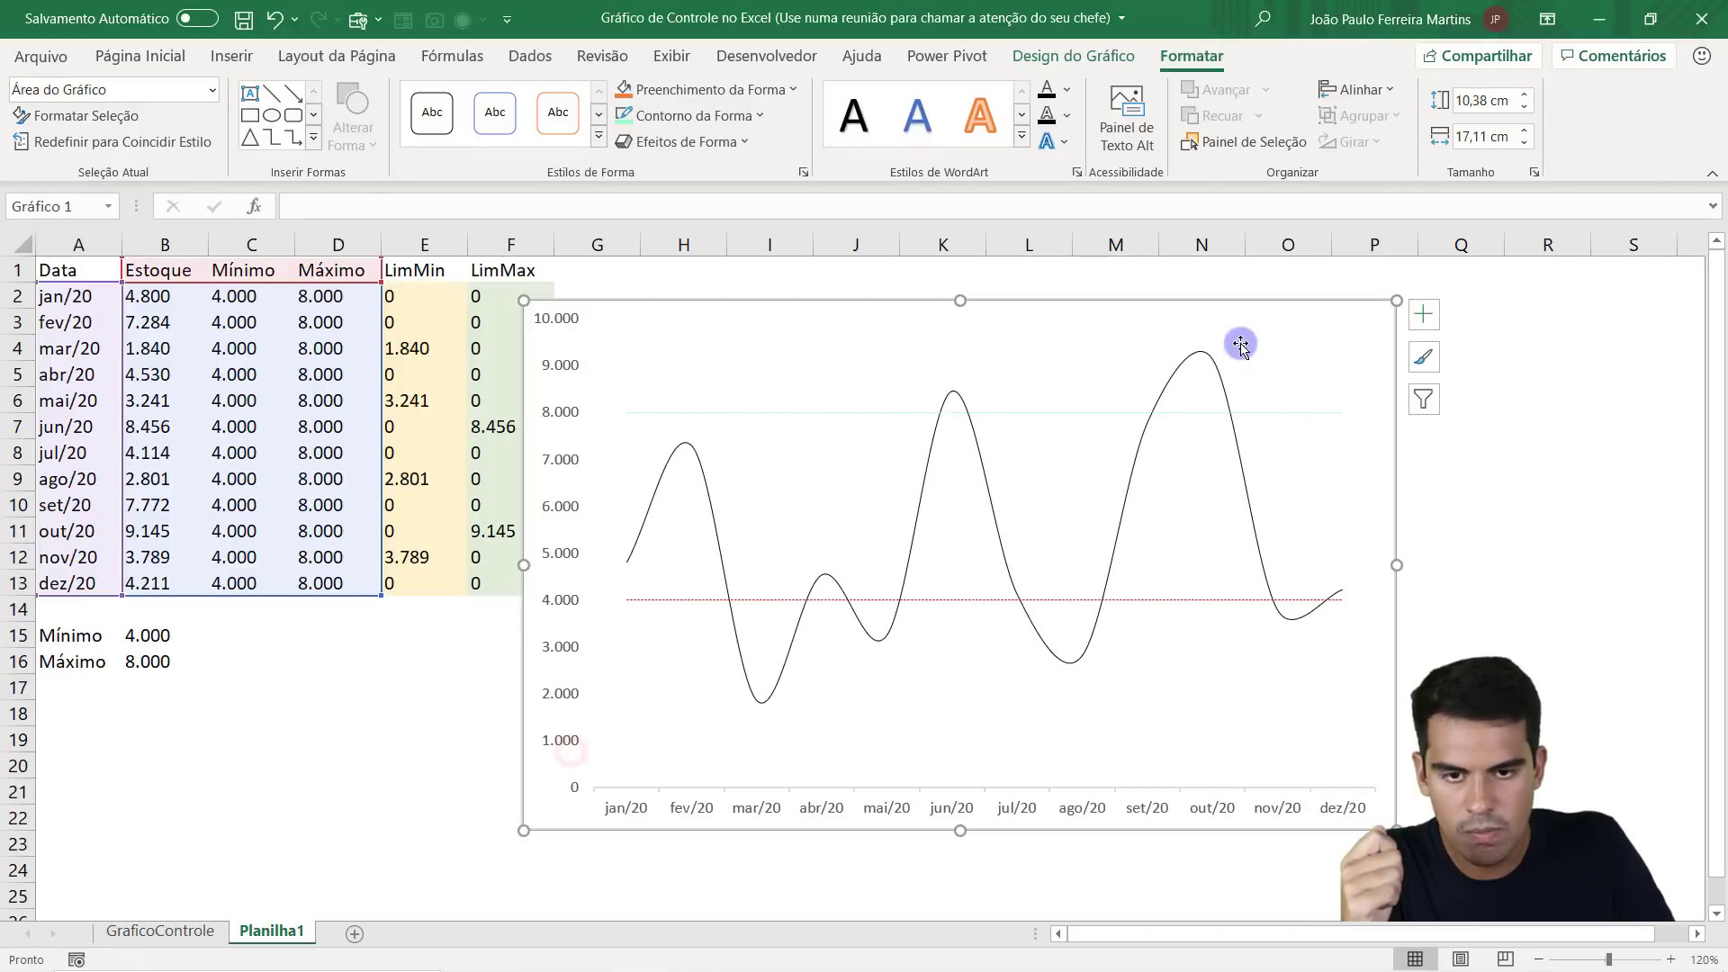
pyautogui.moveTo(960, 299); pyautogui.dragTo(960, 288)
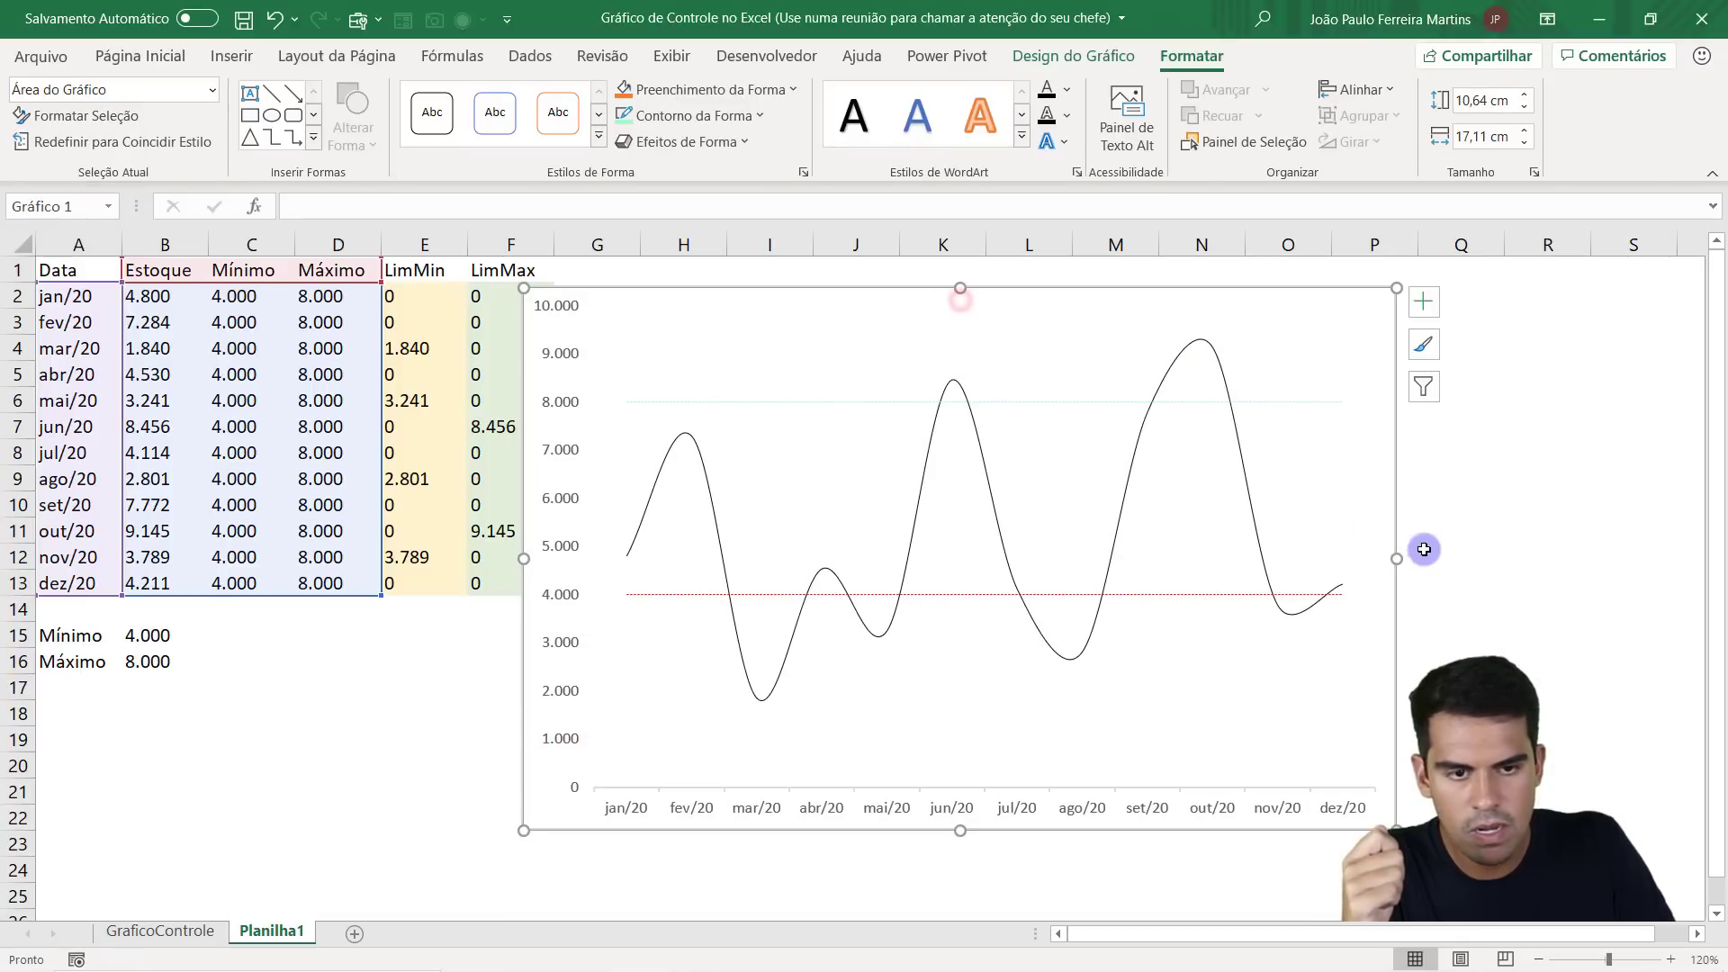
pyautogui.moveTo(1401, 561); pyautogui.dragTo(1474, 559)
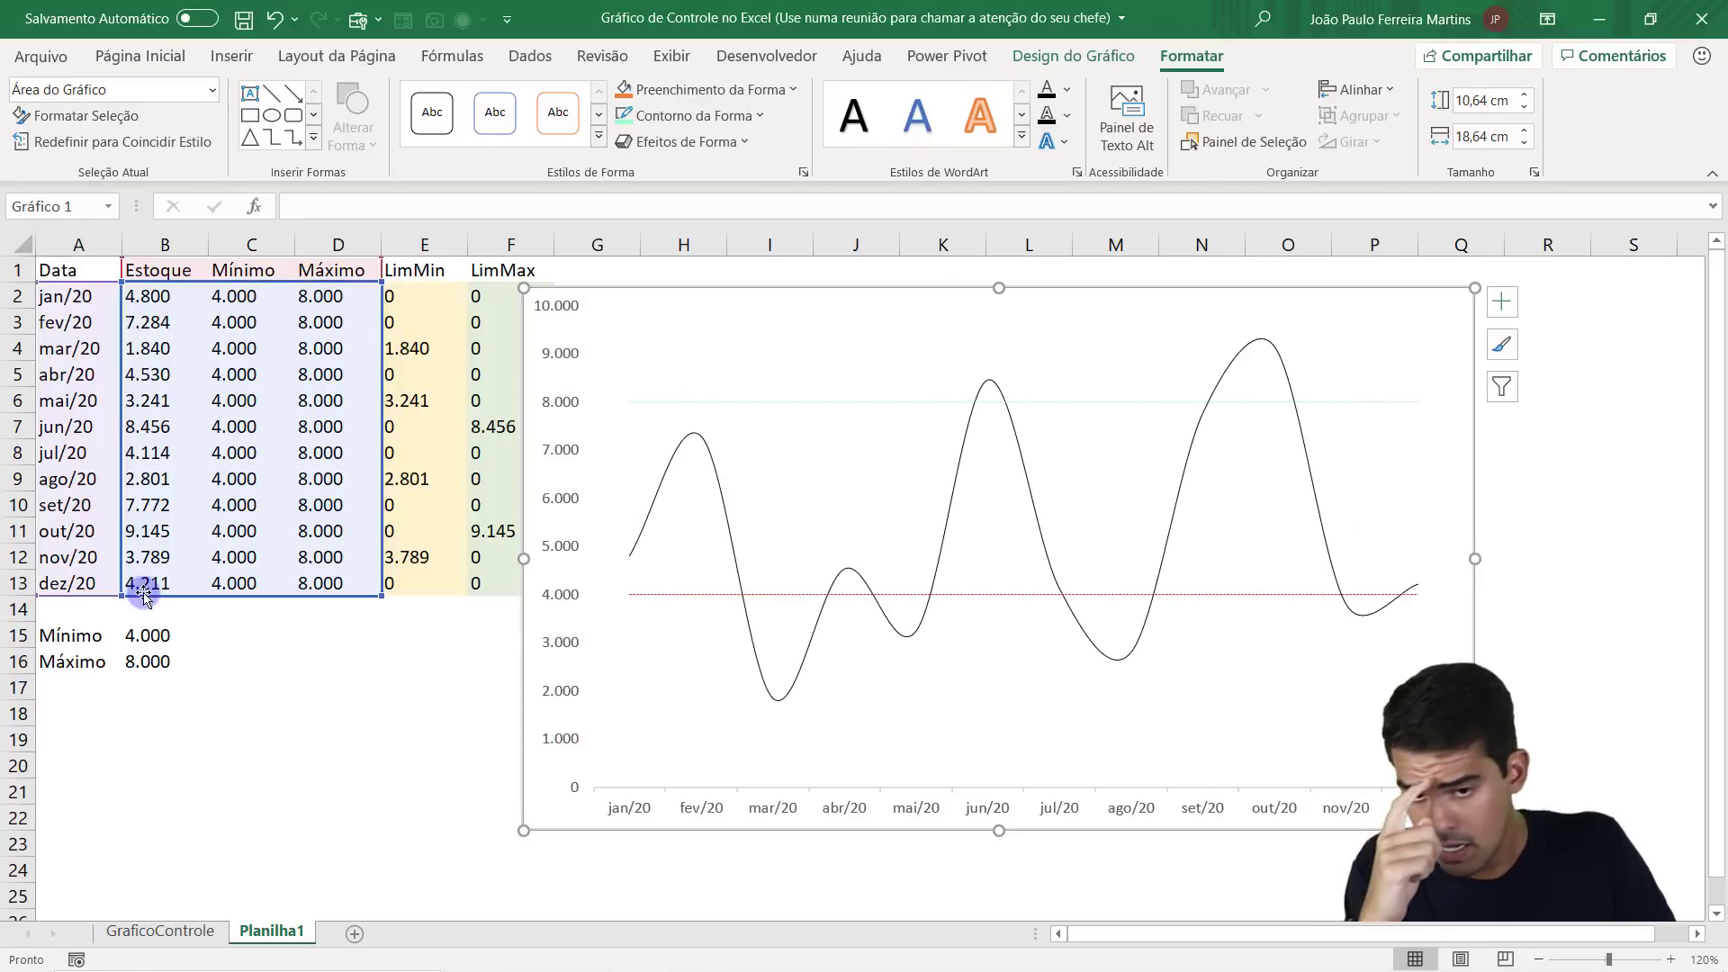
pyautogui.click(425, 530)
pyautogui.click(767, 295)
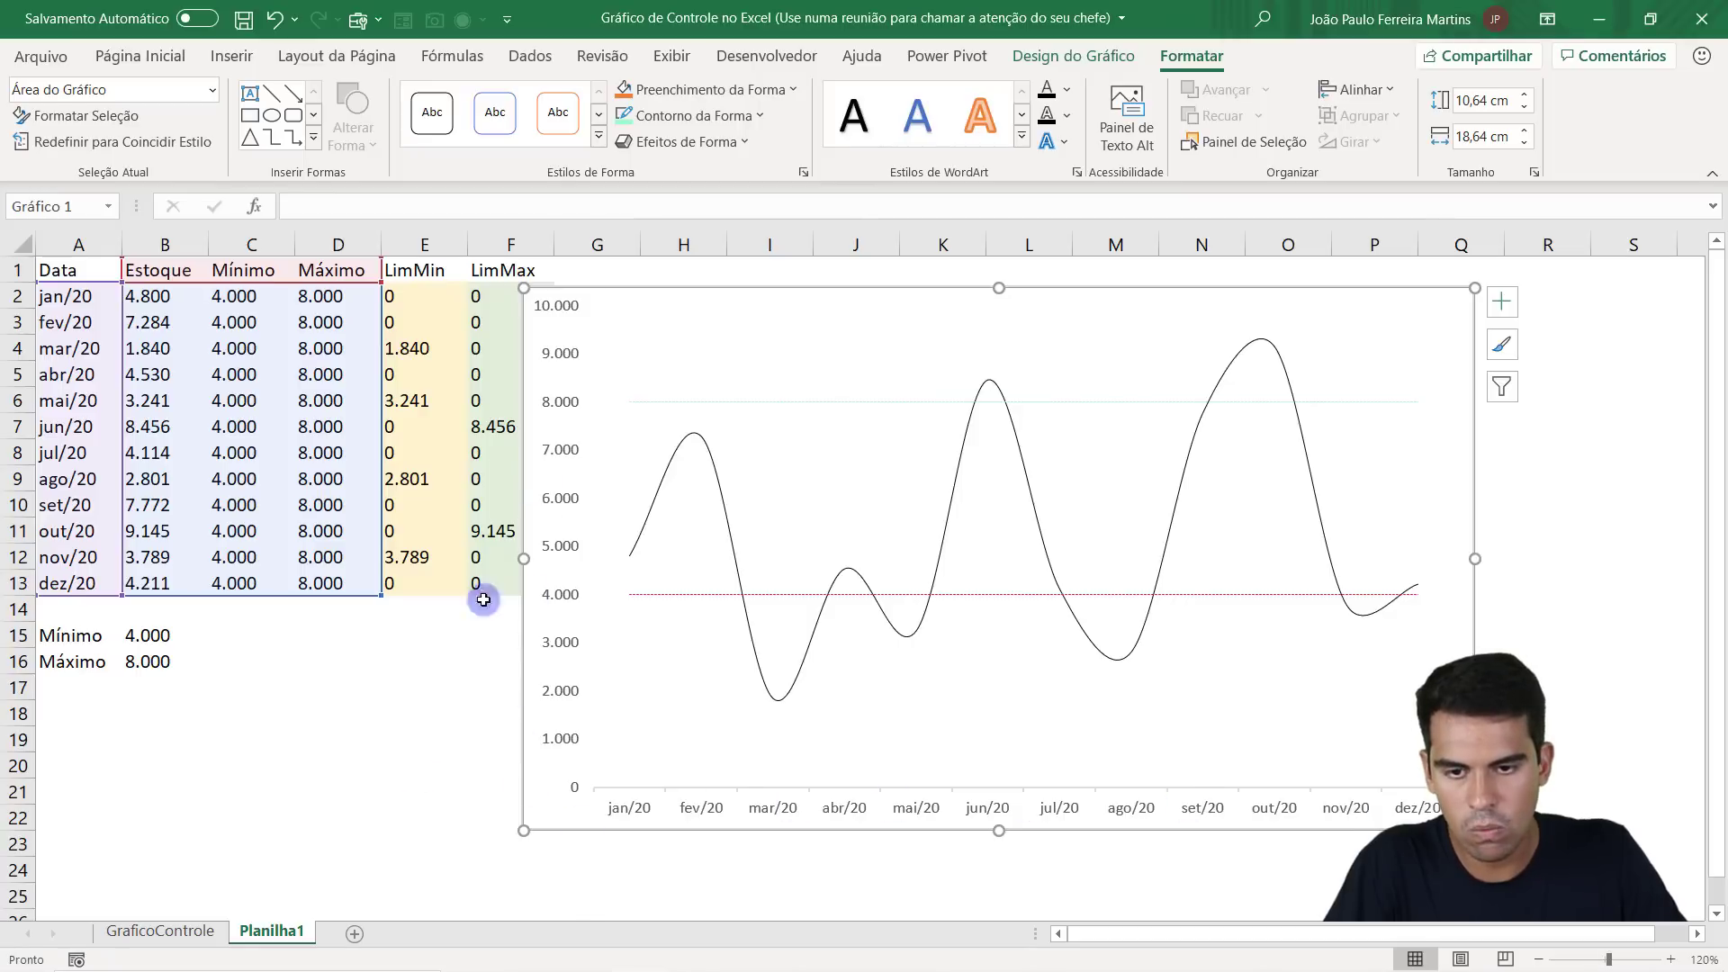
pyautogui.click(414, 782)
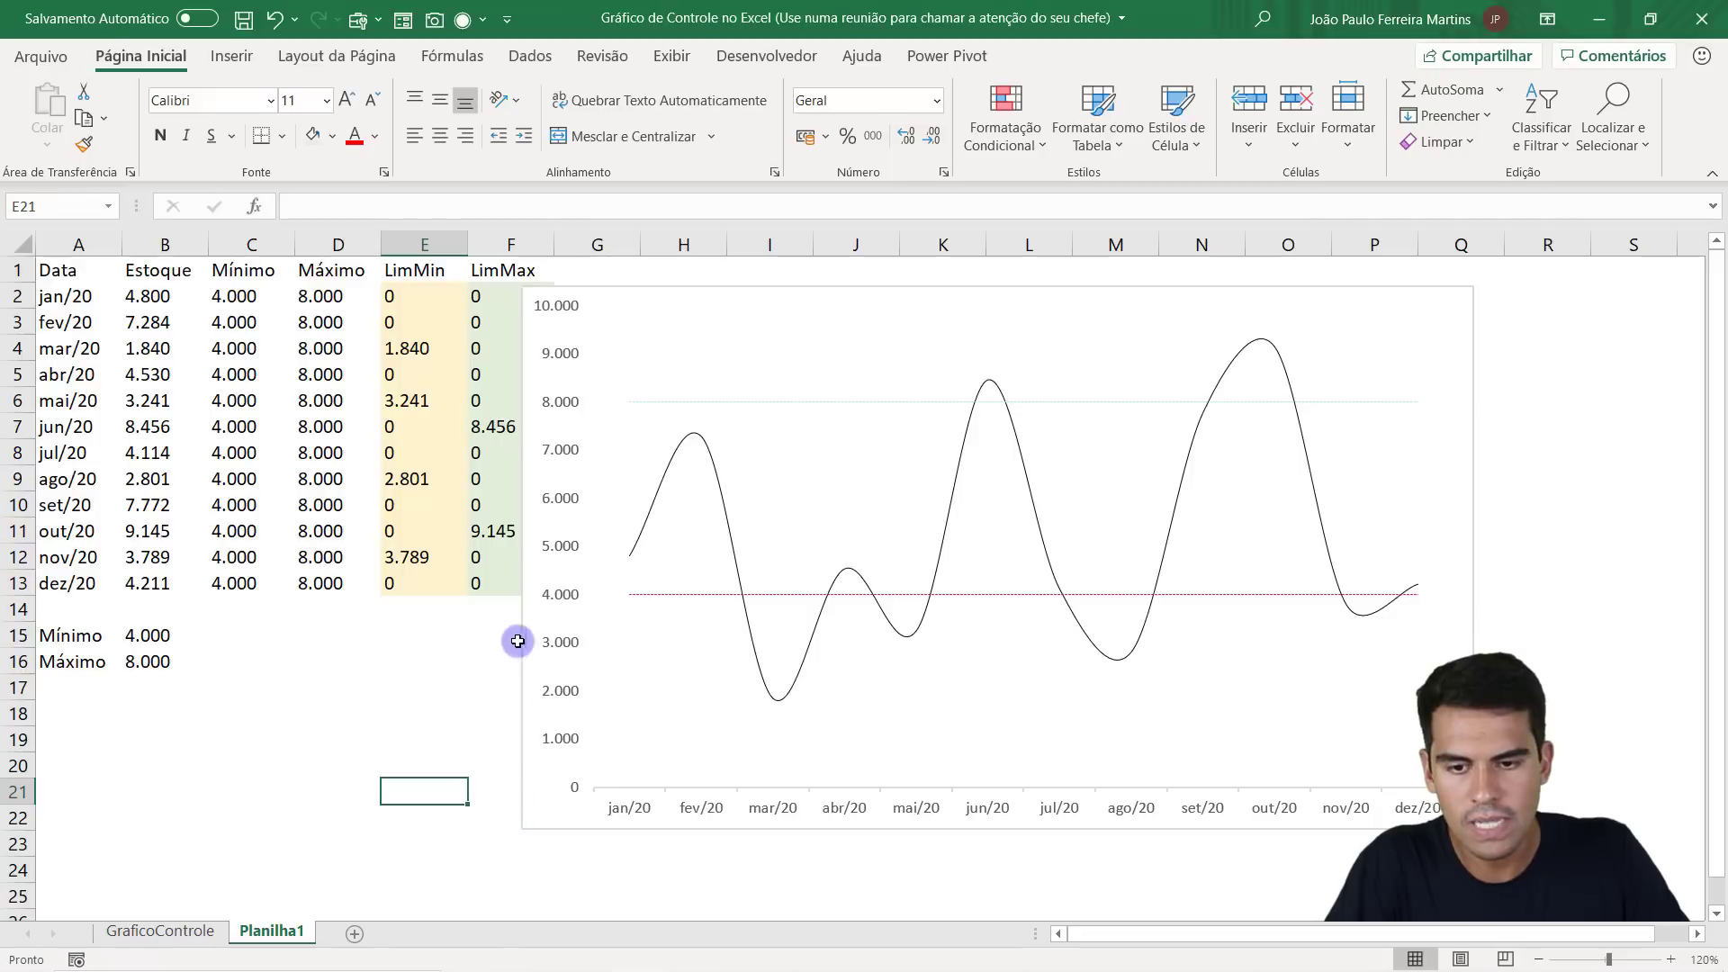
# Remove the chart's border and background fill, then nudge the chart slightly right.
pyautogui.click(1431, 289)
pyautogui.click(747, 115)
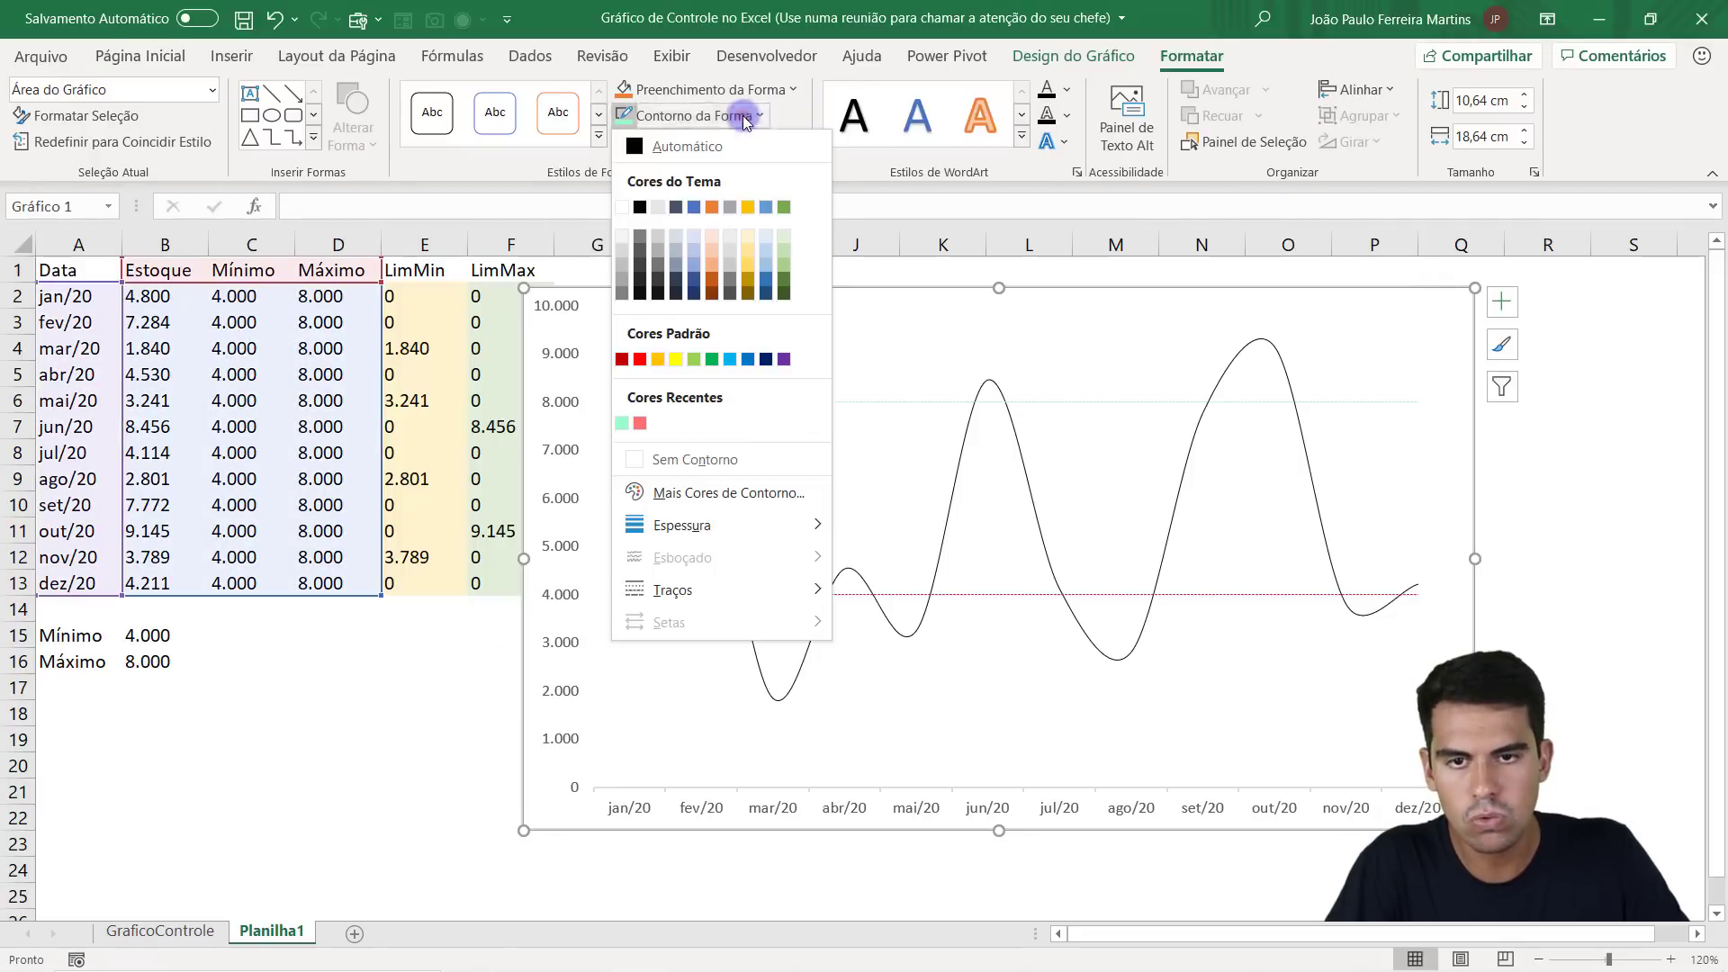
pyautogui.click(723, 461)
pyautogui.click(406, 595)
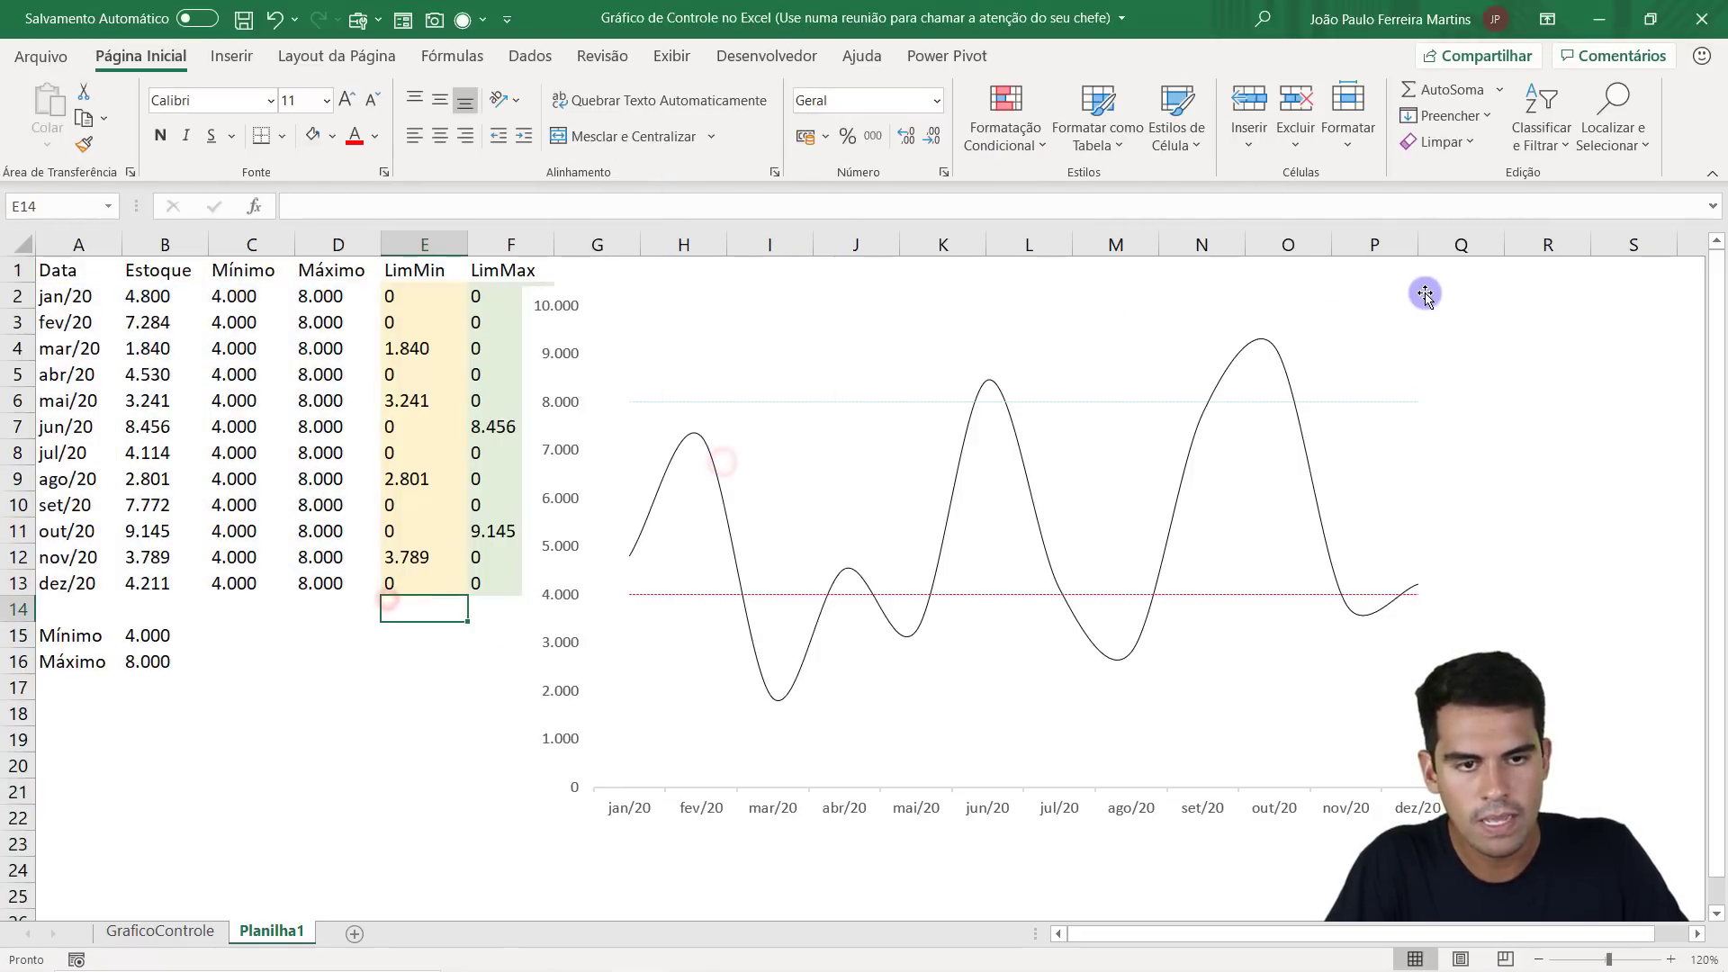
pyautogui.click(1022, 298)
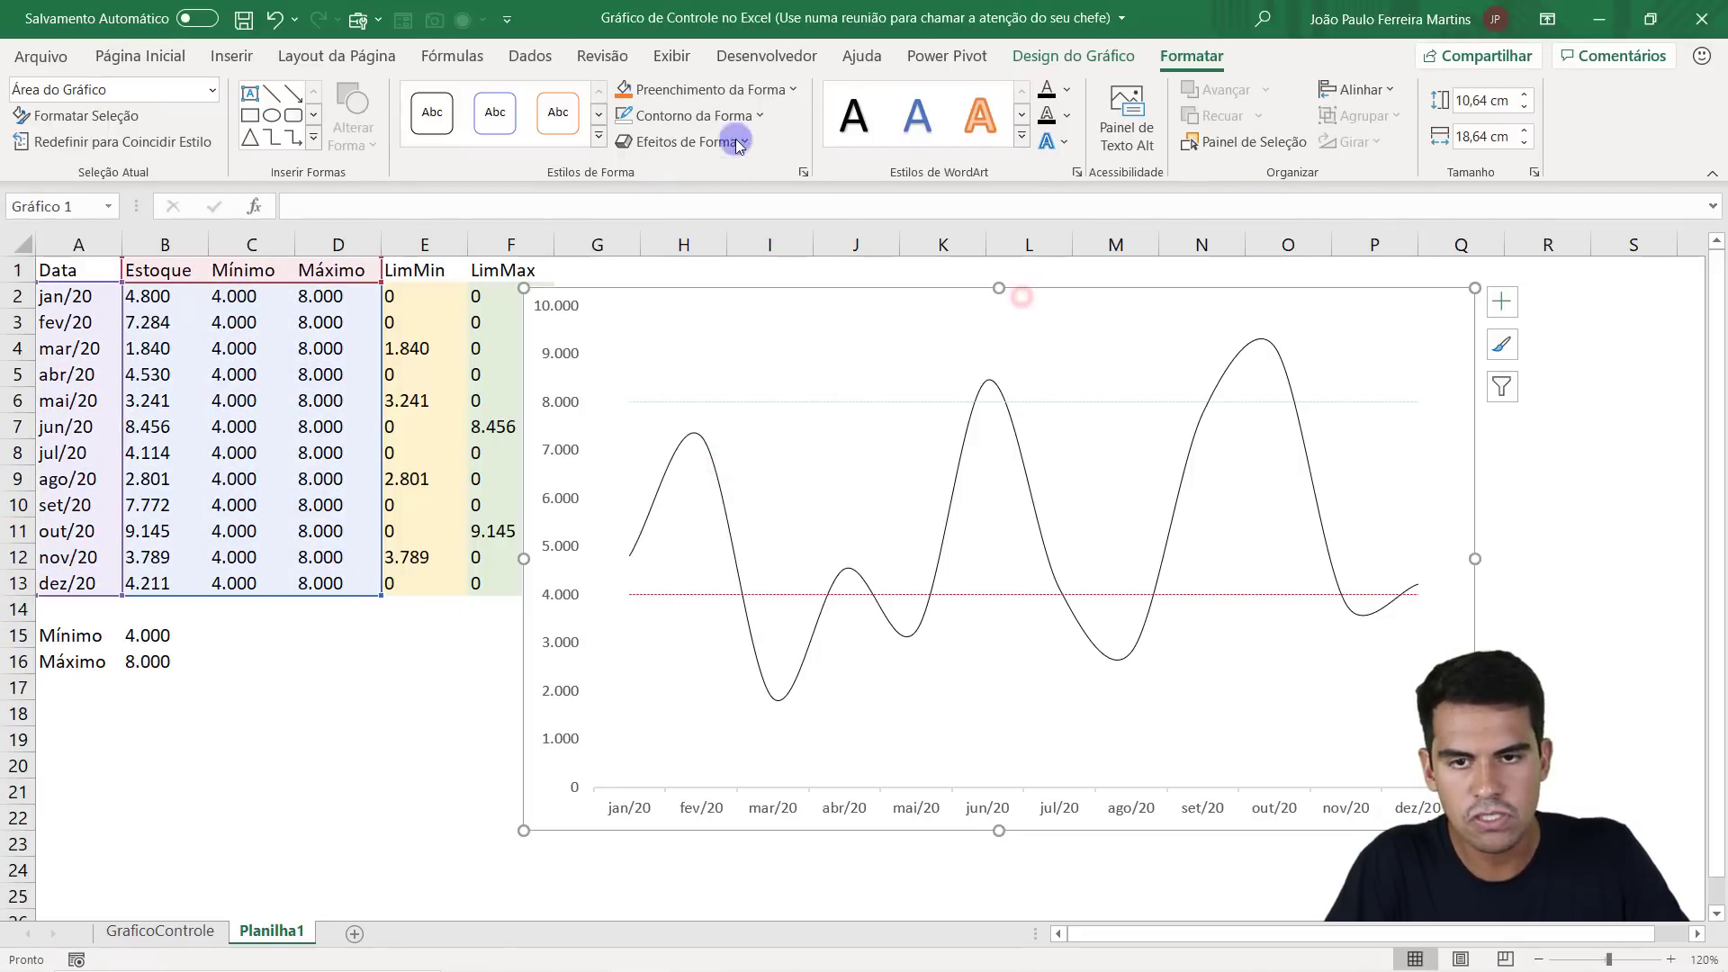
pyautogui.click(721, 95)
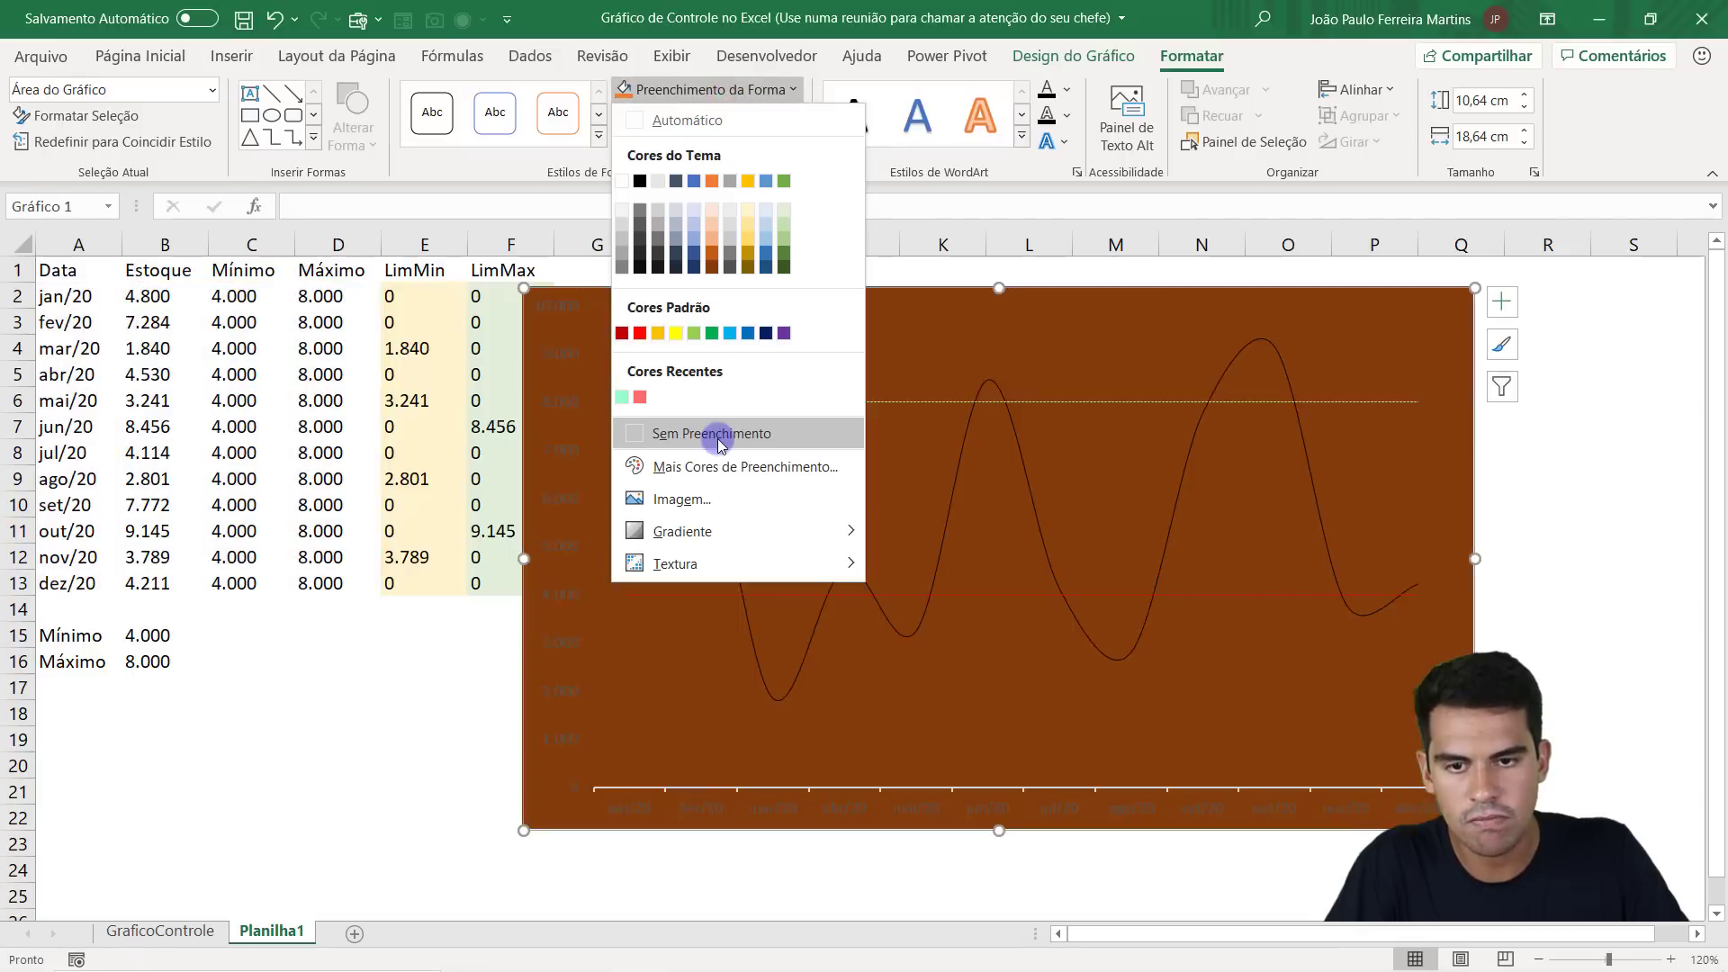
pyautogui.click(711, 433)
pyautogui.click(414, 585)
pyautogui.click(866, 288)
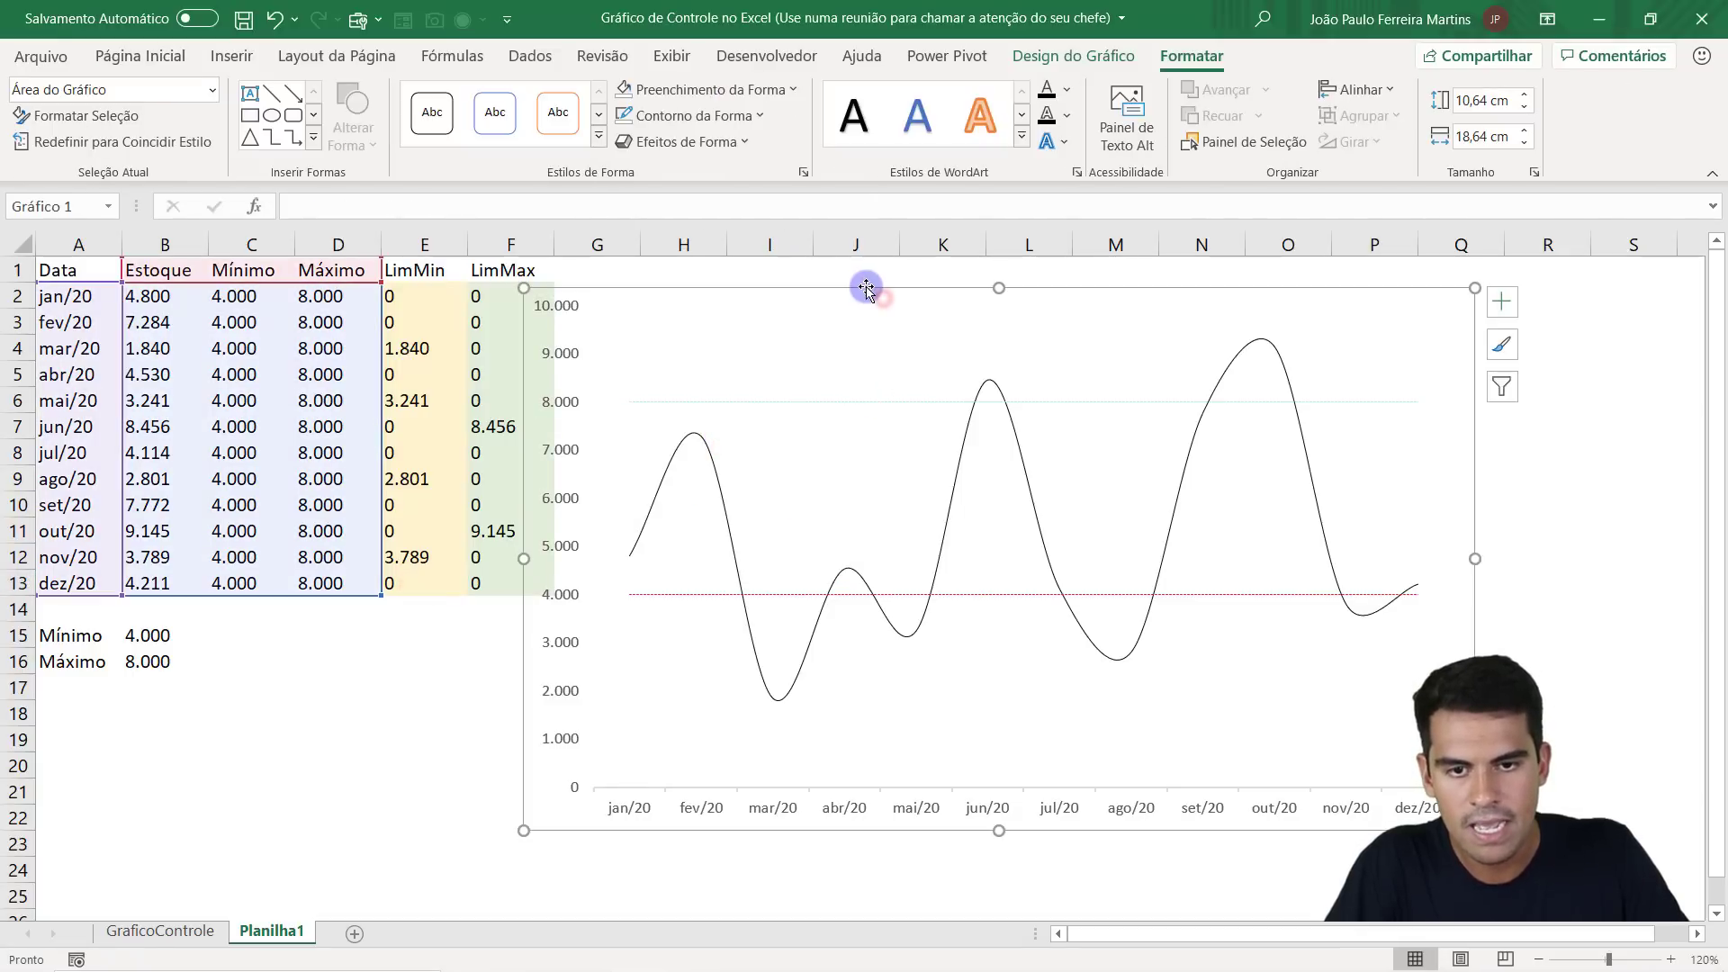
pyautogui.moveTo(870, 292); pyautogui.dragTo(906, 291)
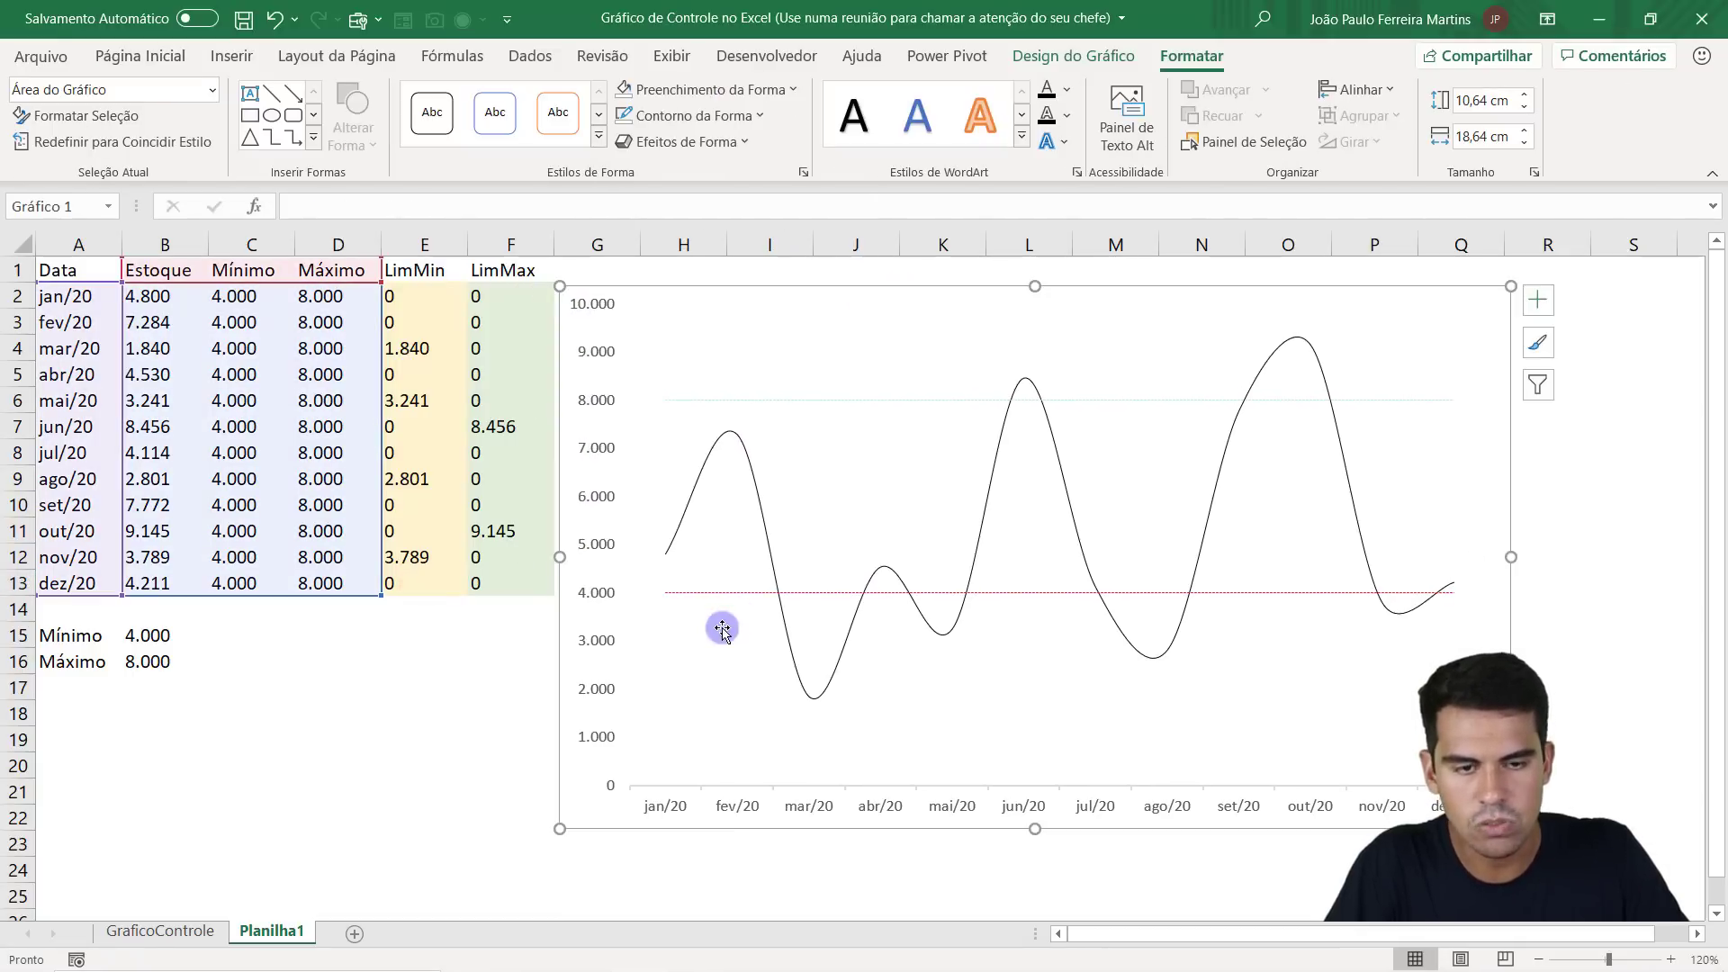
pyautogui.click(311, 748)
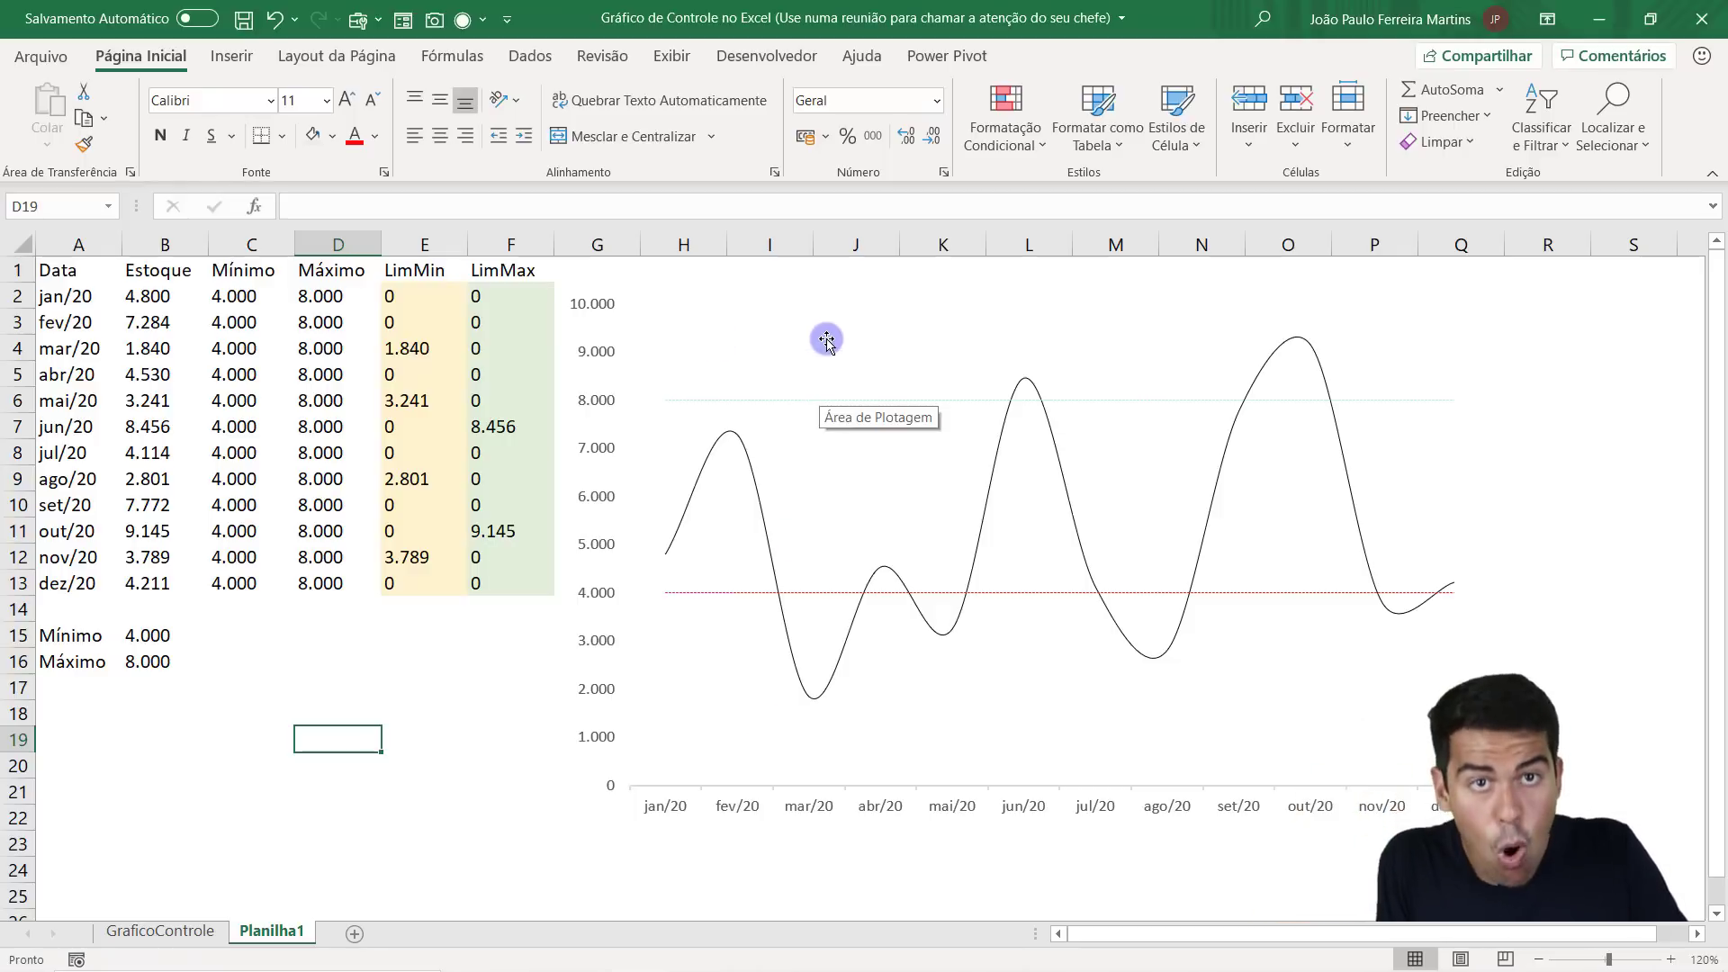
pyautogui.click(421, 244)
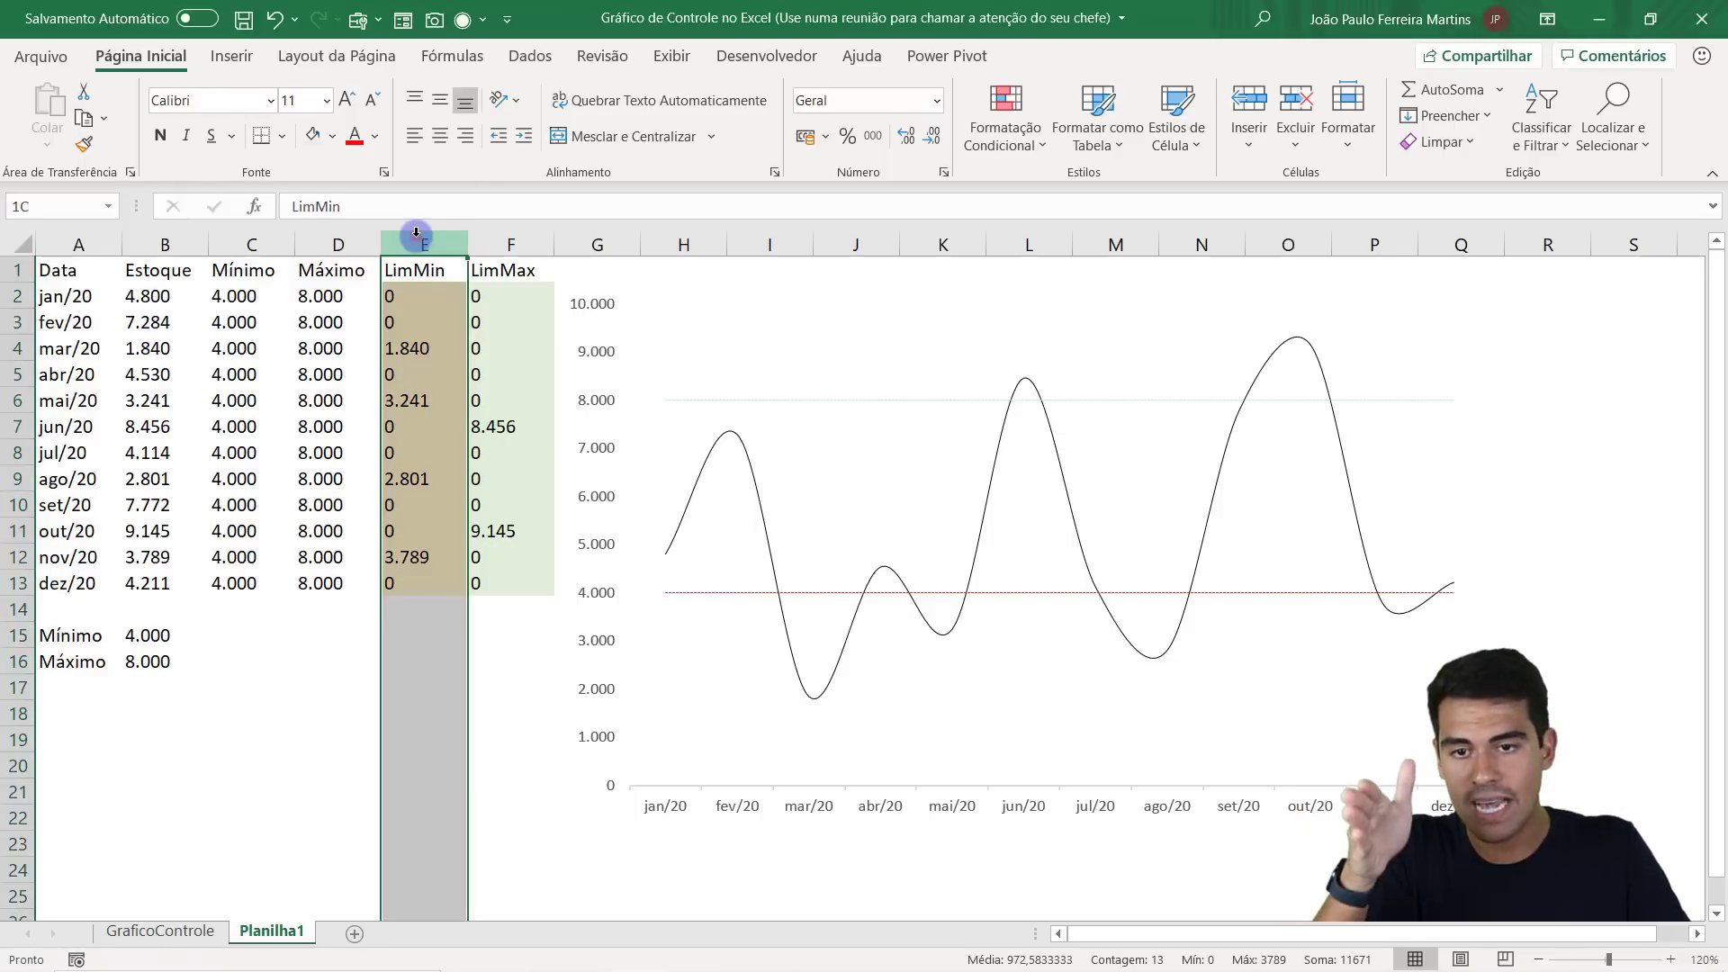
pyautogui.click(504, 245)
pyautogui.click(188, 426)
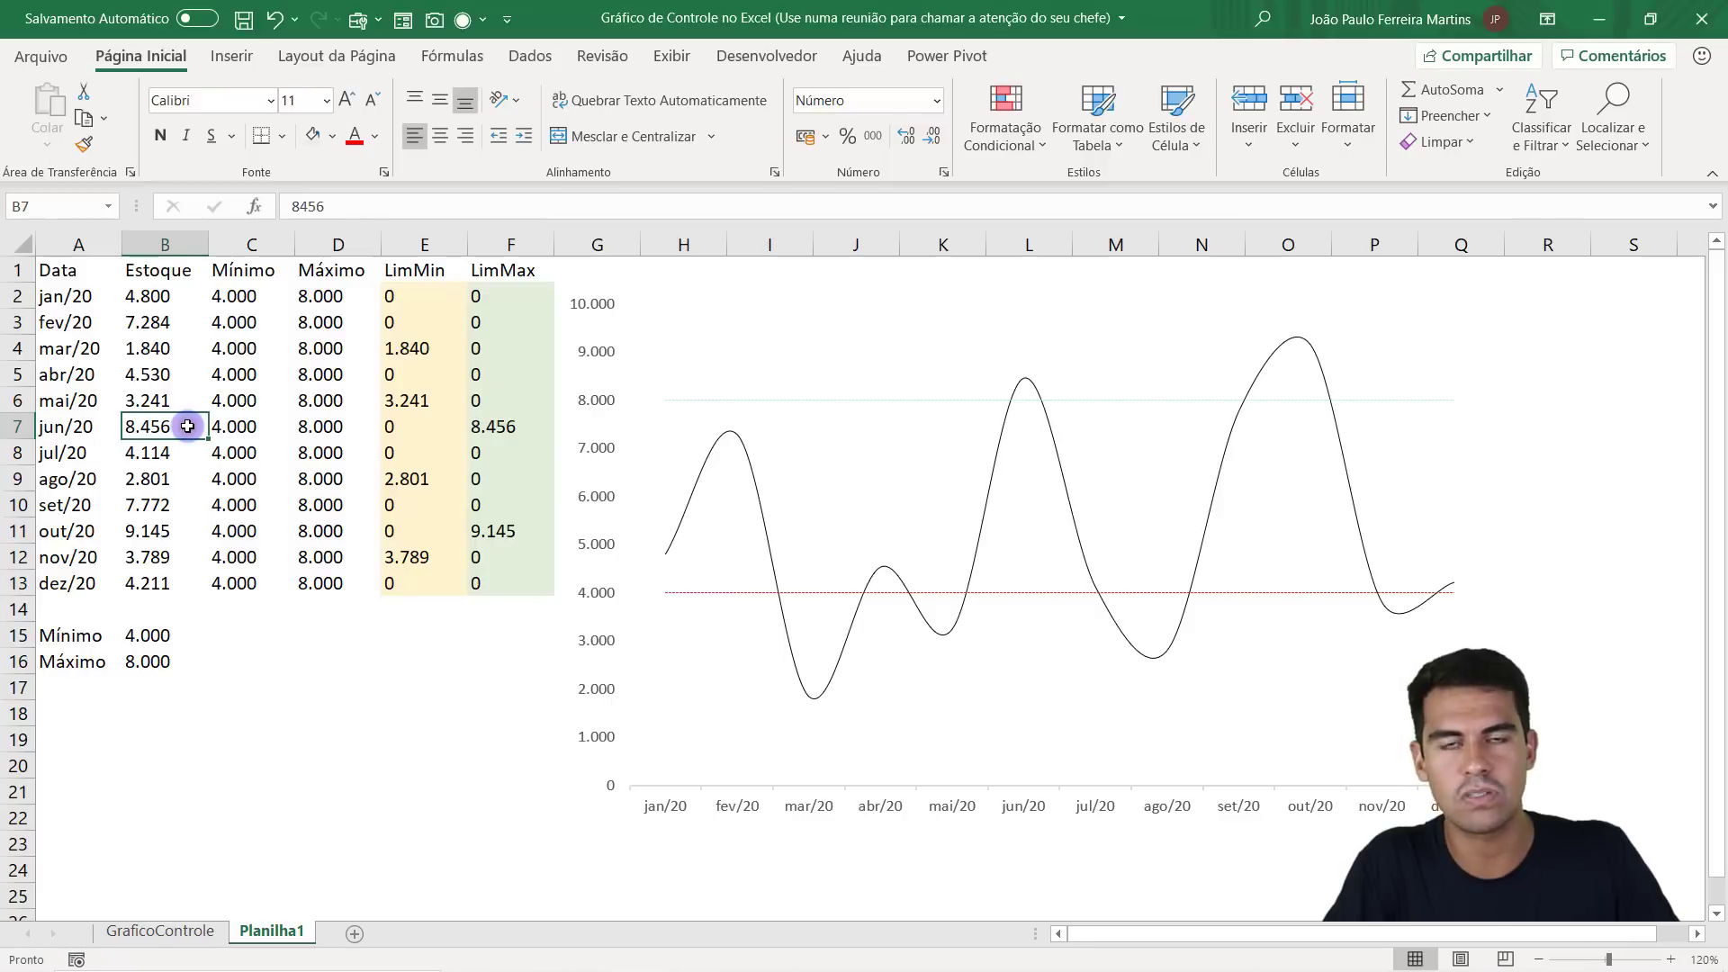
pyautogui.click(421, 245)
pyautogui.click(516, 244)
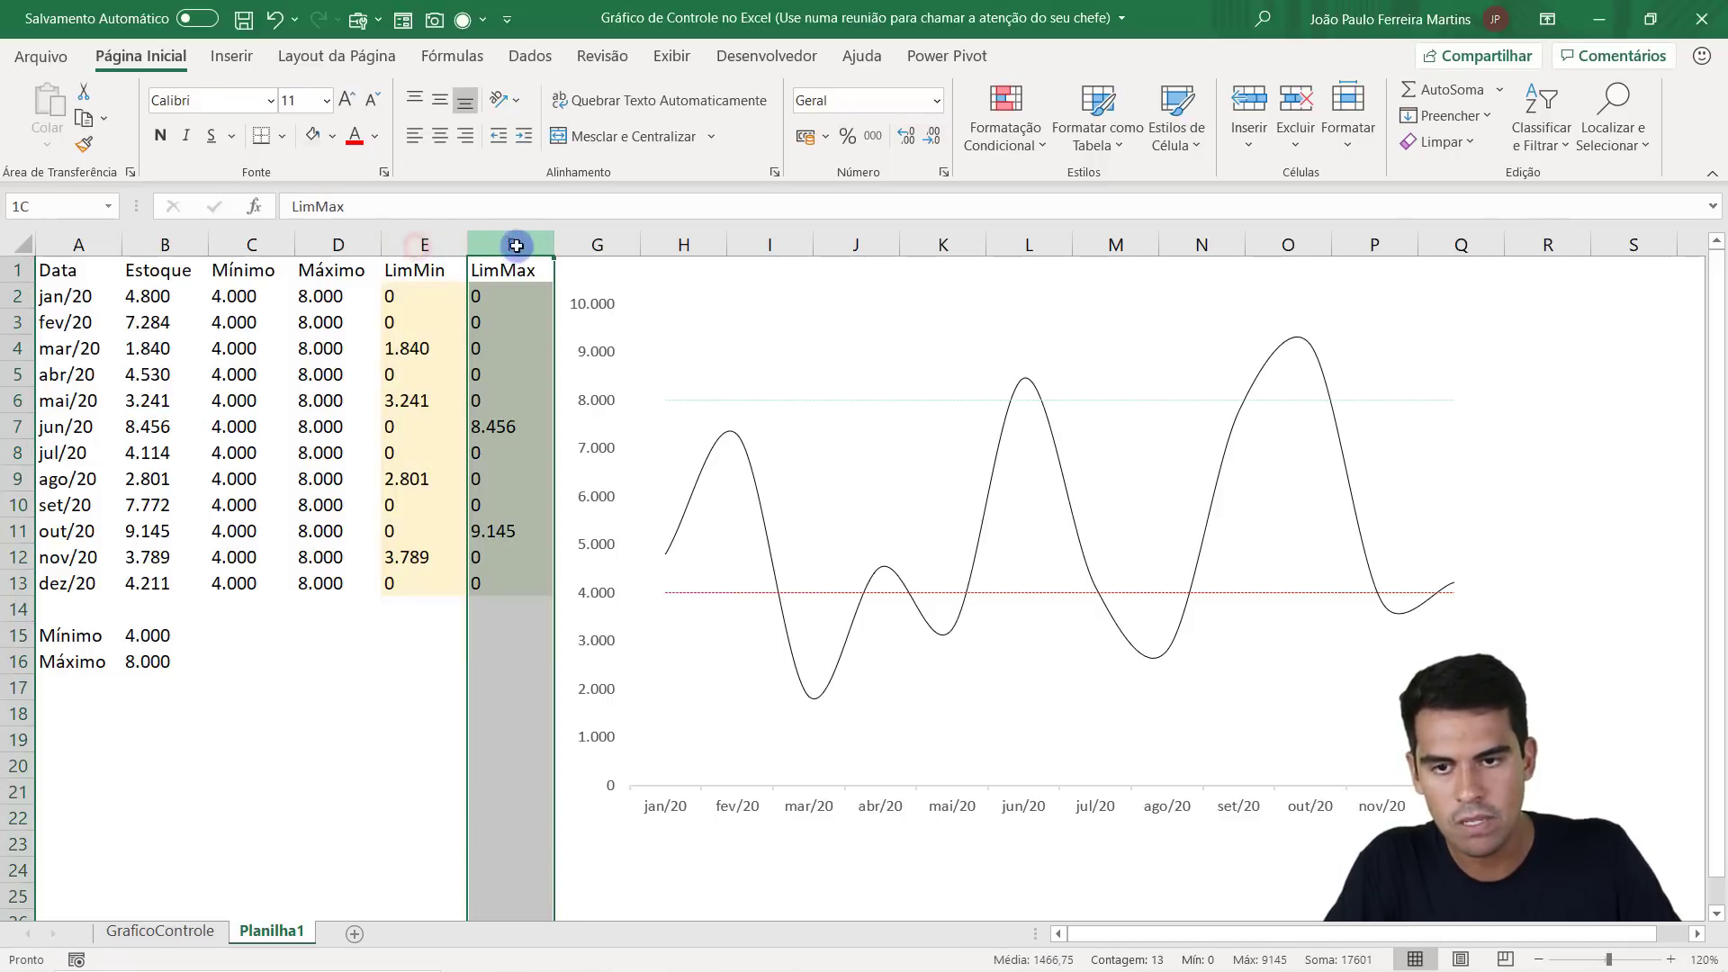
pyautogui.click(849, 486)
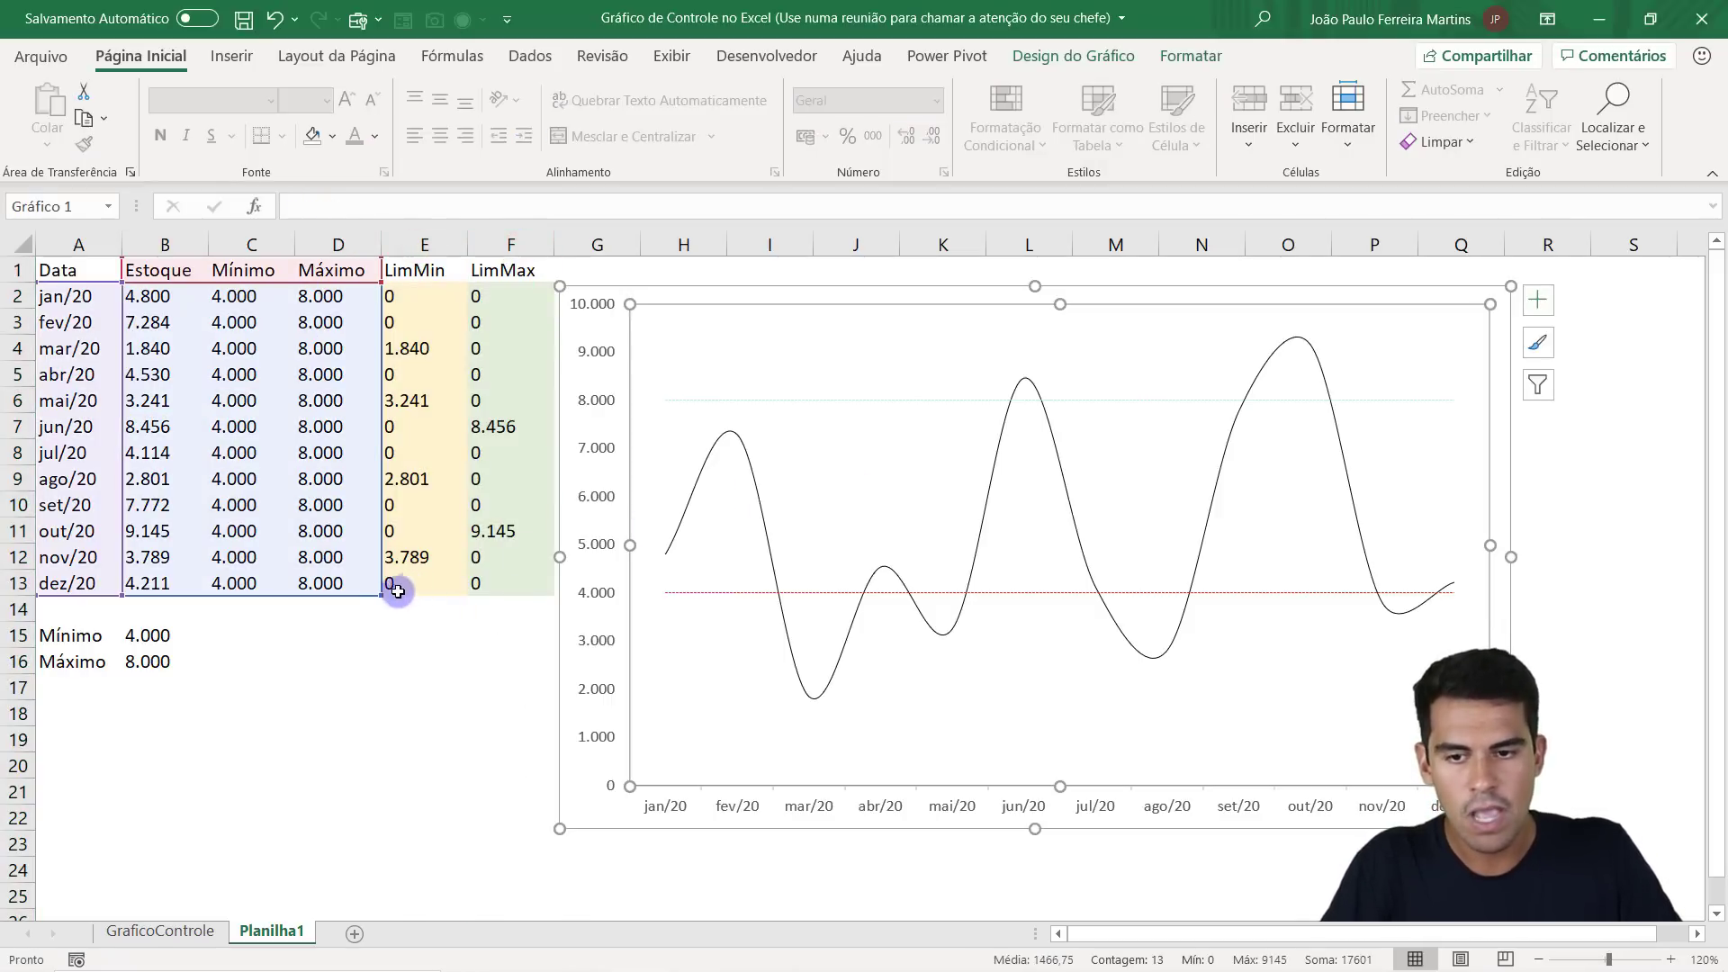
# Extend the chart's source range to include LimMin and LimMax, then inspect their formulas.
pyautogui.moveTo(398, 591); pyautogui.dragTo(380, 592)
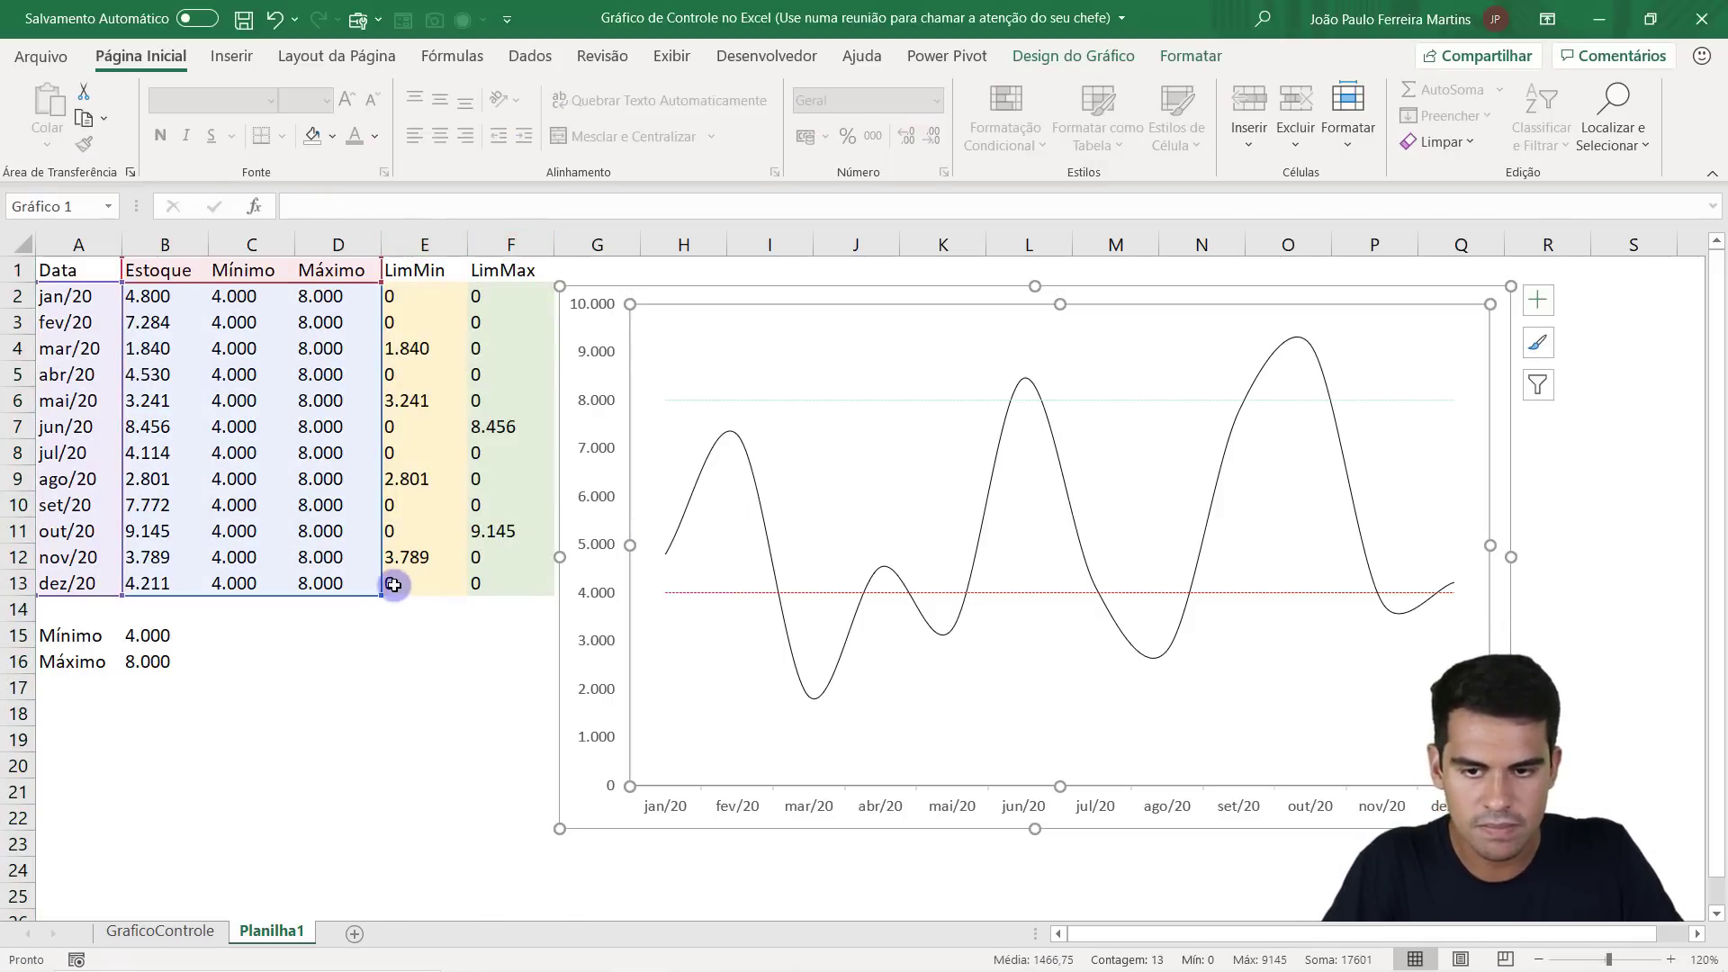
pyautogui.click(354, 681)
pyautogui.click(871, 609)
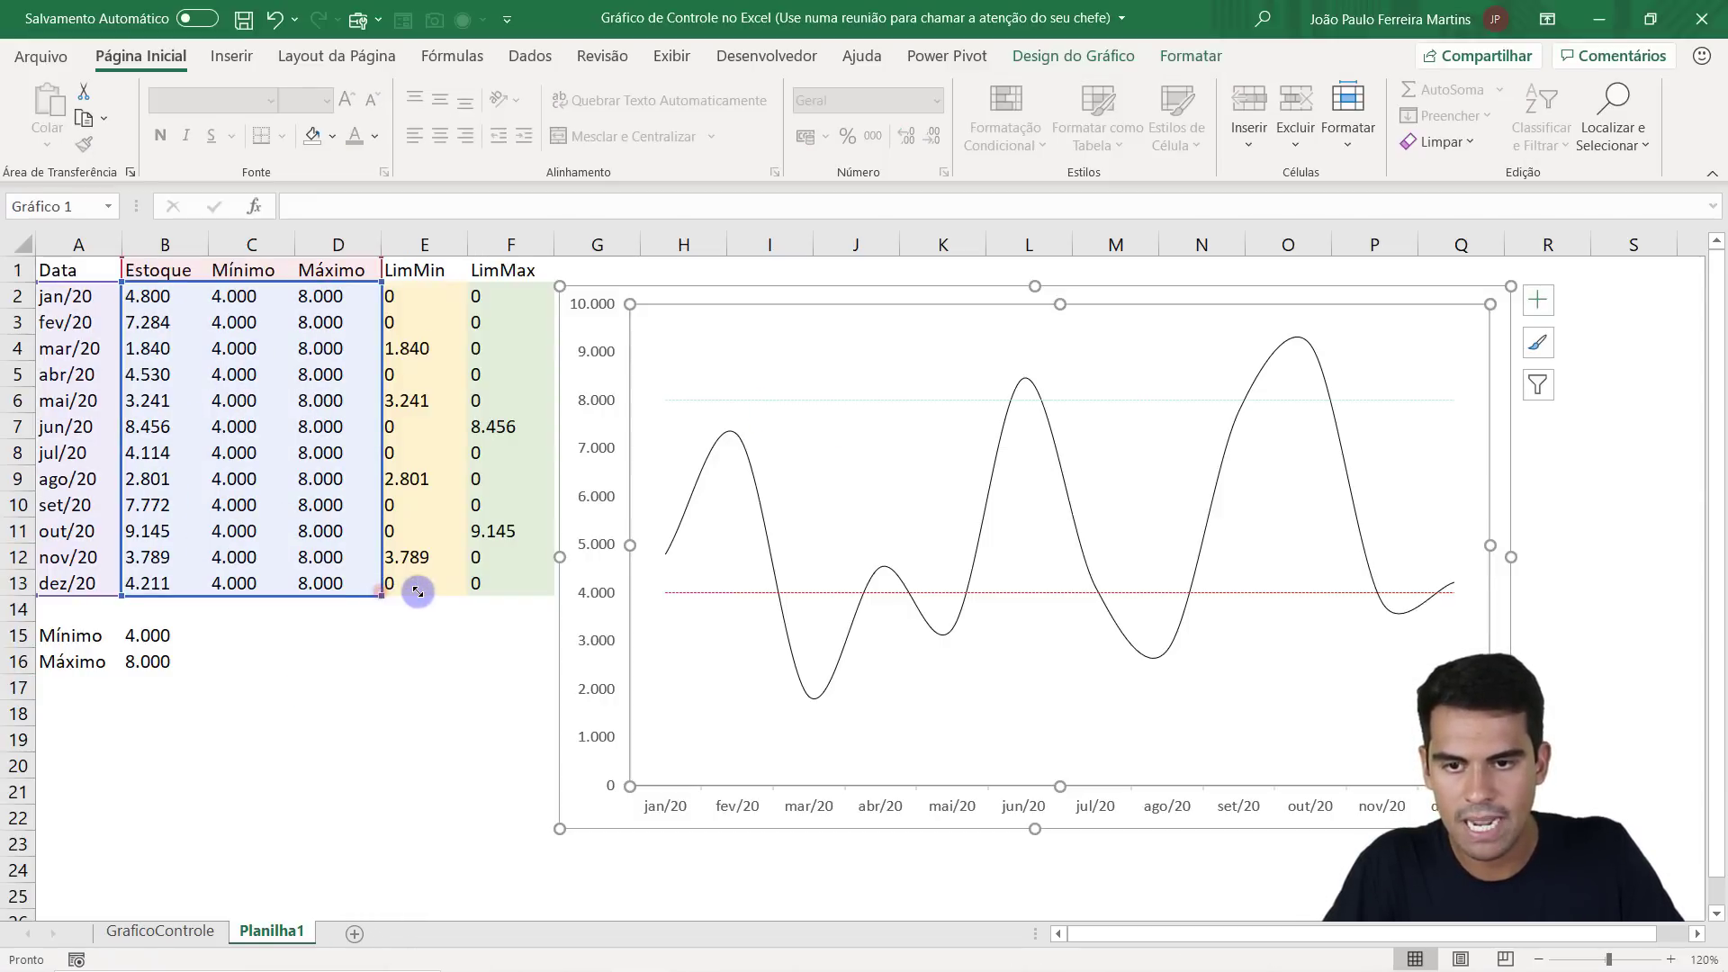
pyautogui.moveTo(416, 591); pyautogui.dragTo(519, 595)
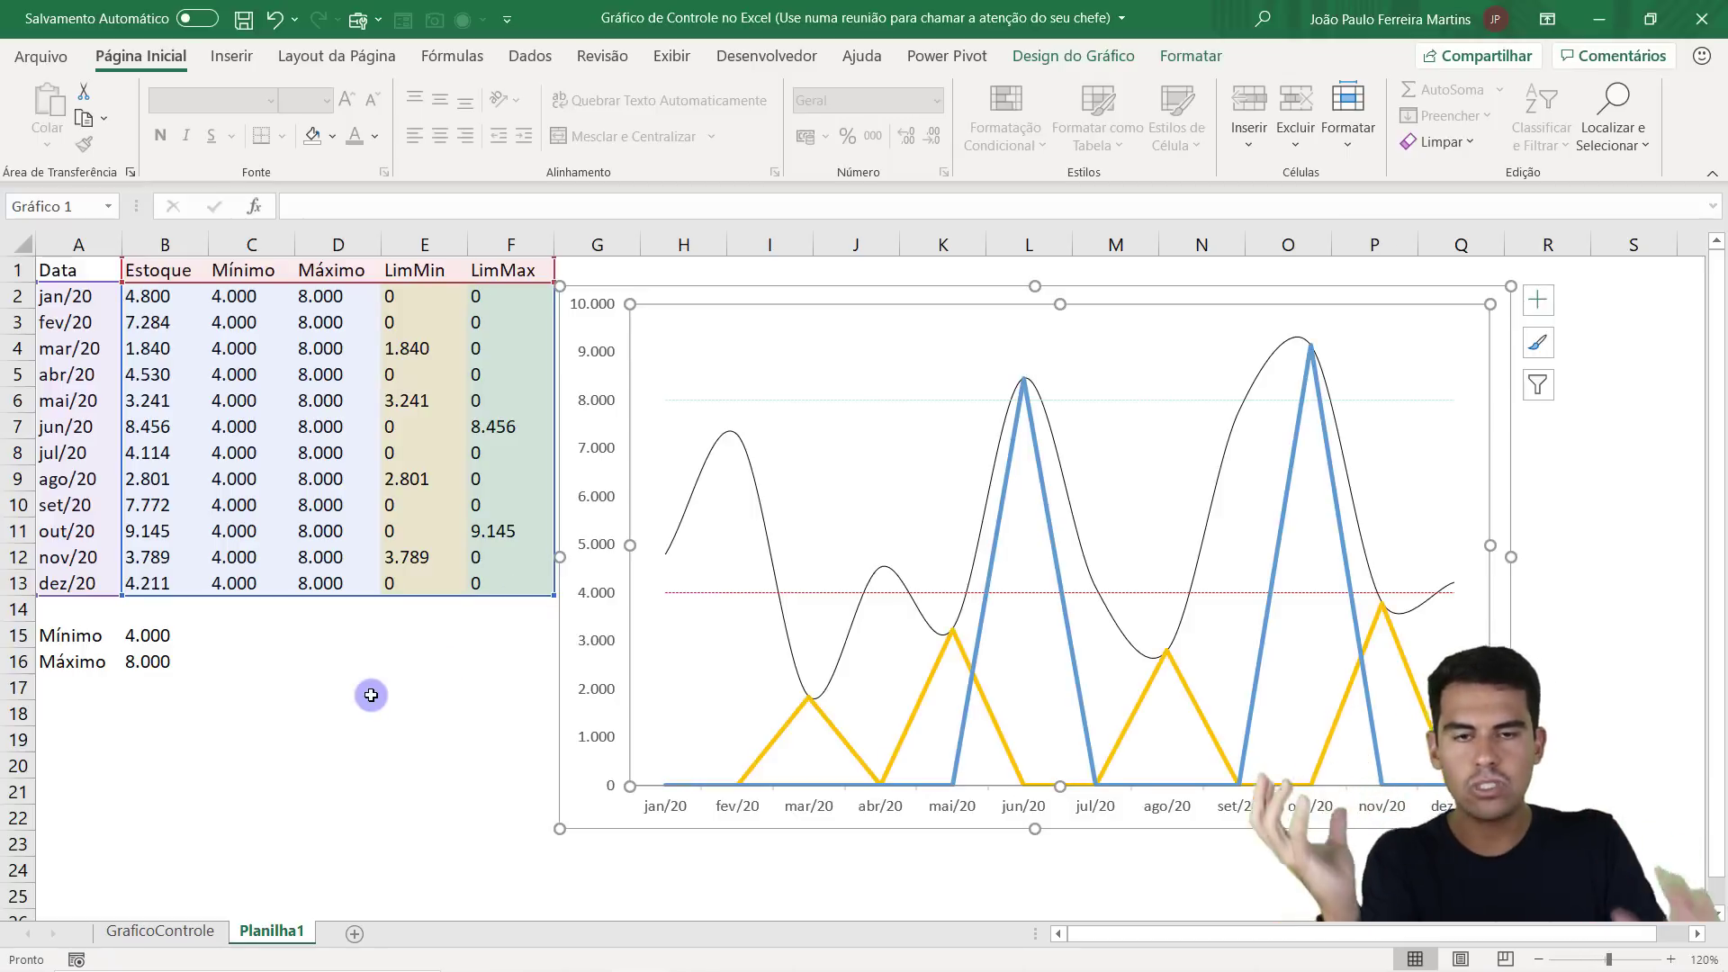
pyautogui.click(338, 689)
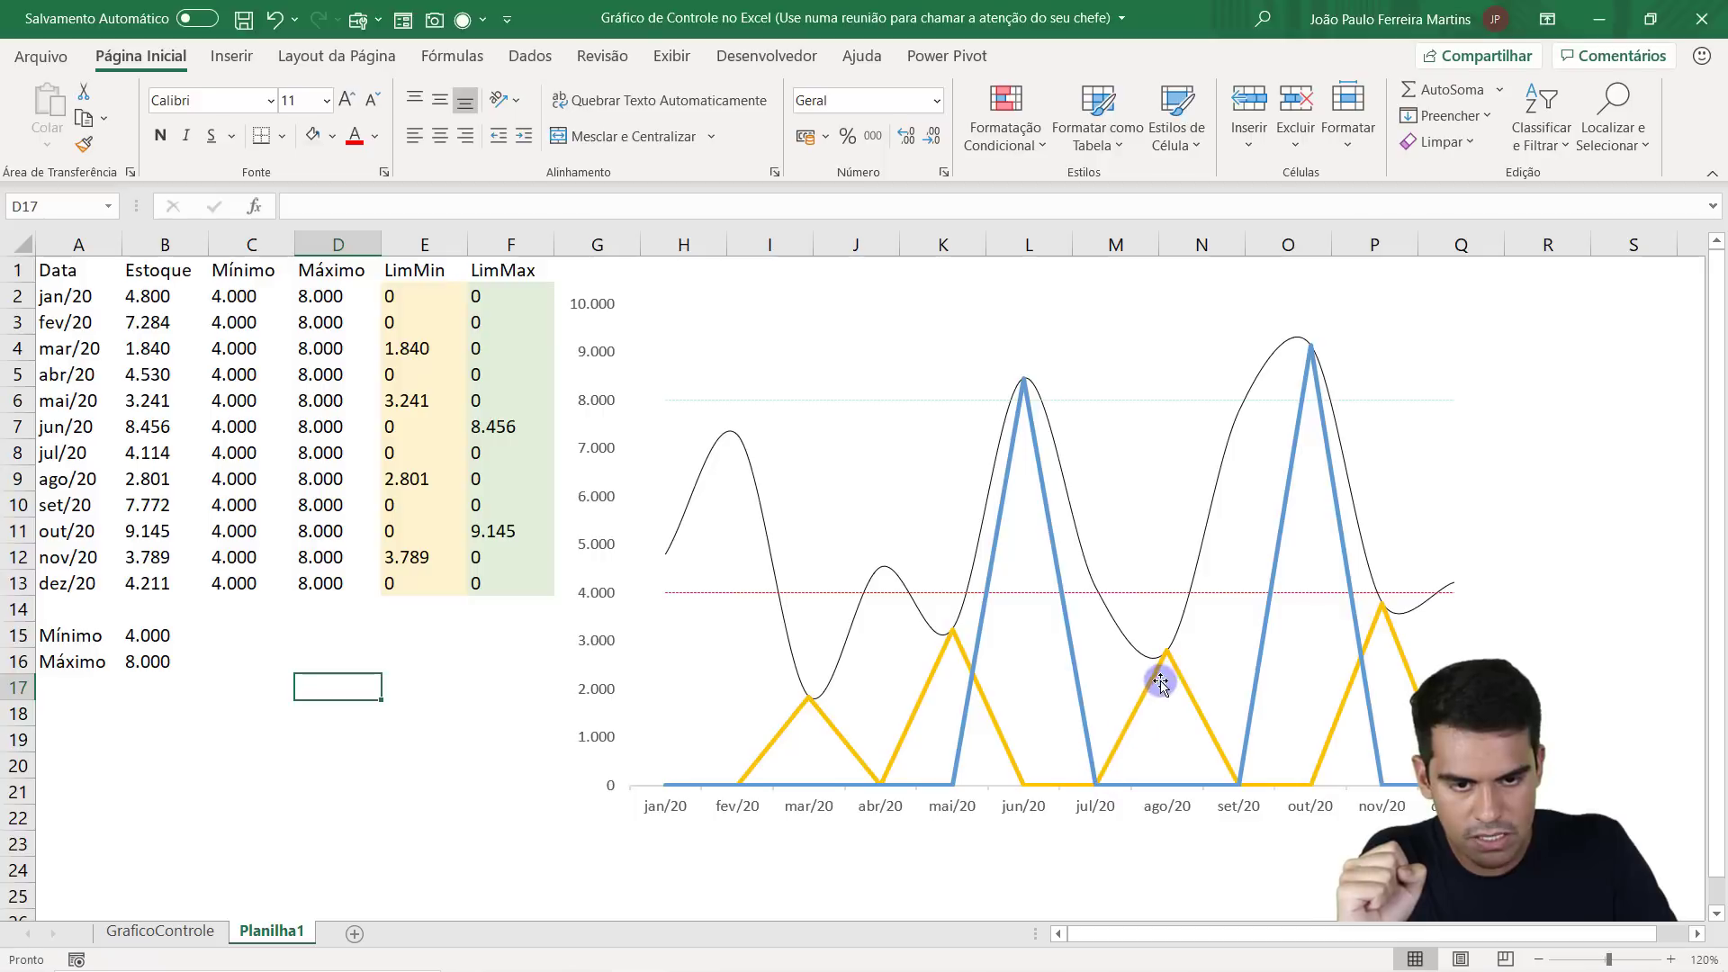
pyautogui.moveTo(418, 293); pyautogui.dragTo(432, 579)
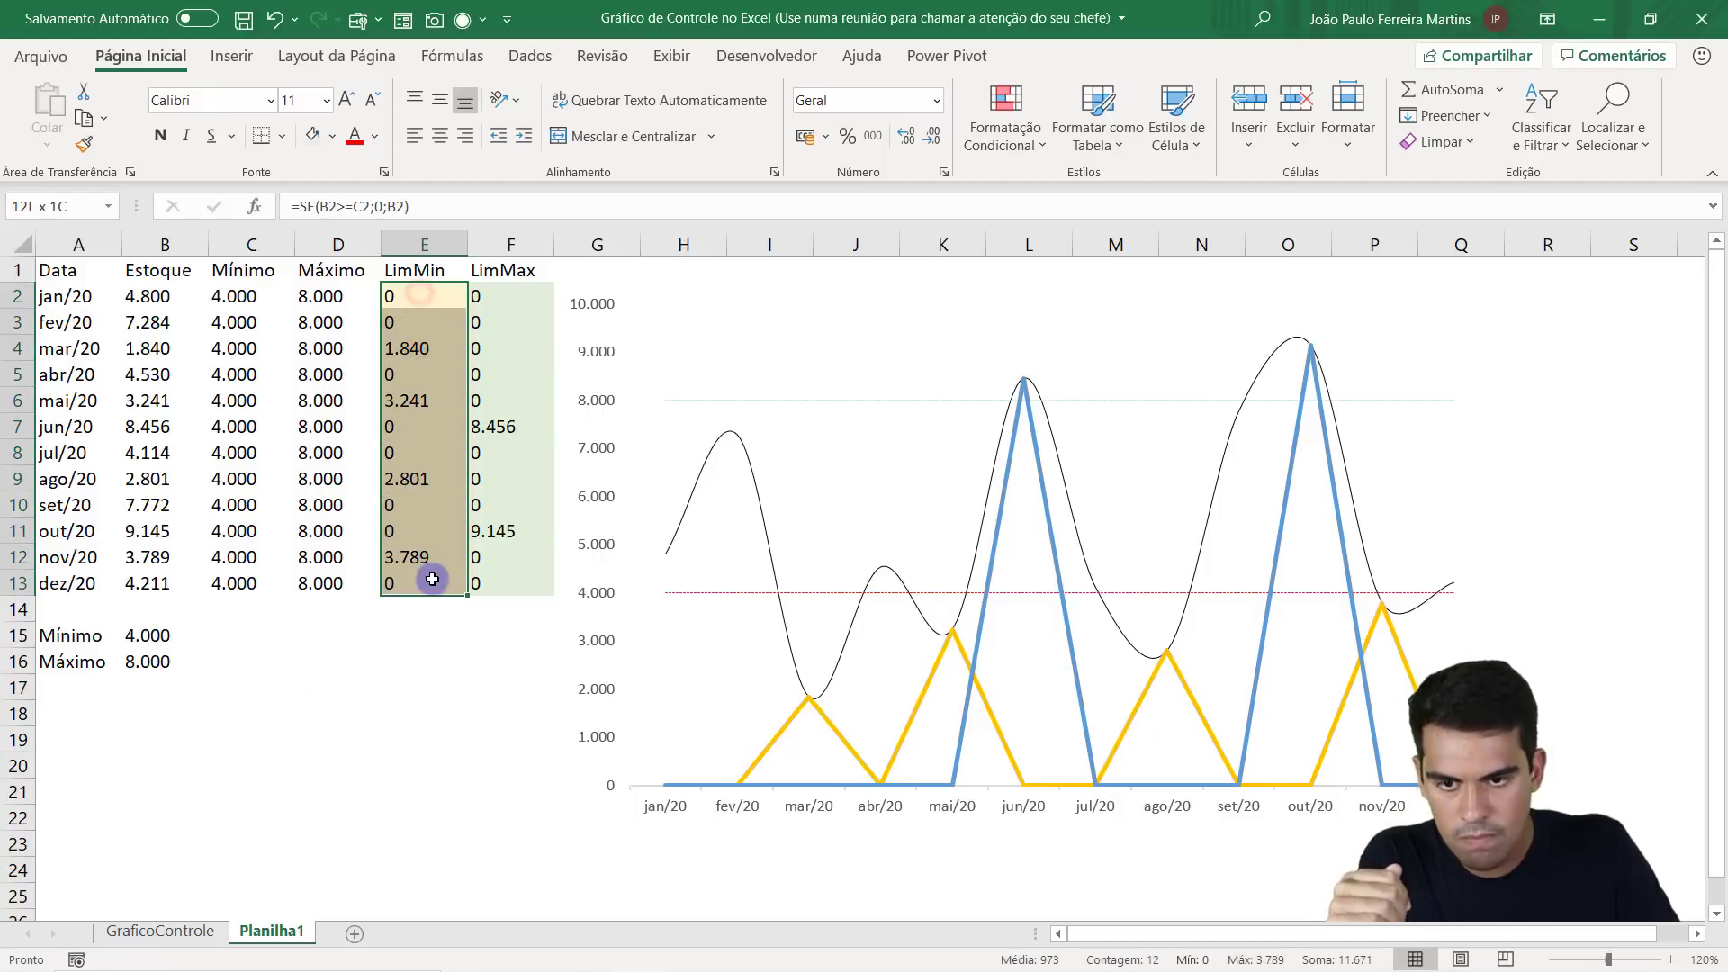
pyautogui.click(502, 295)
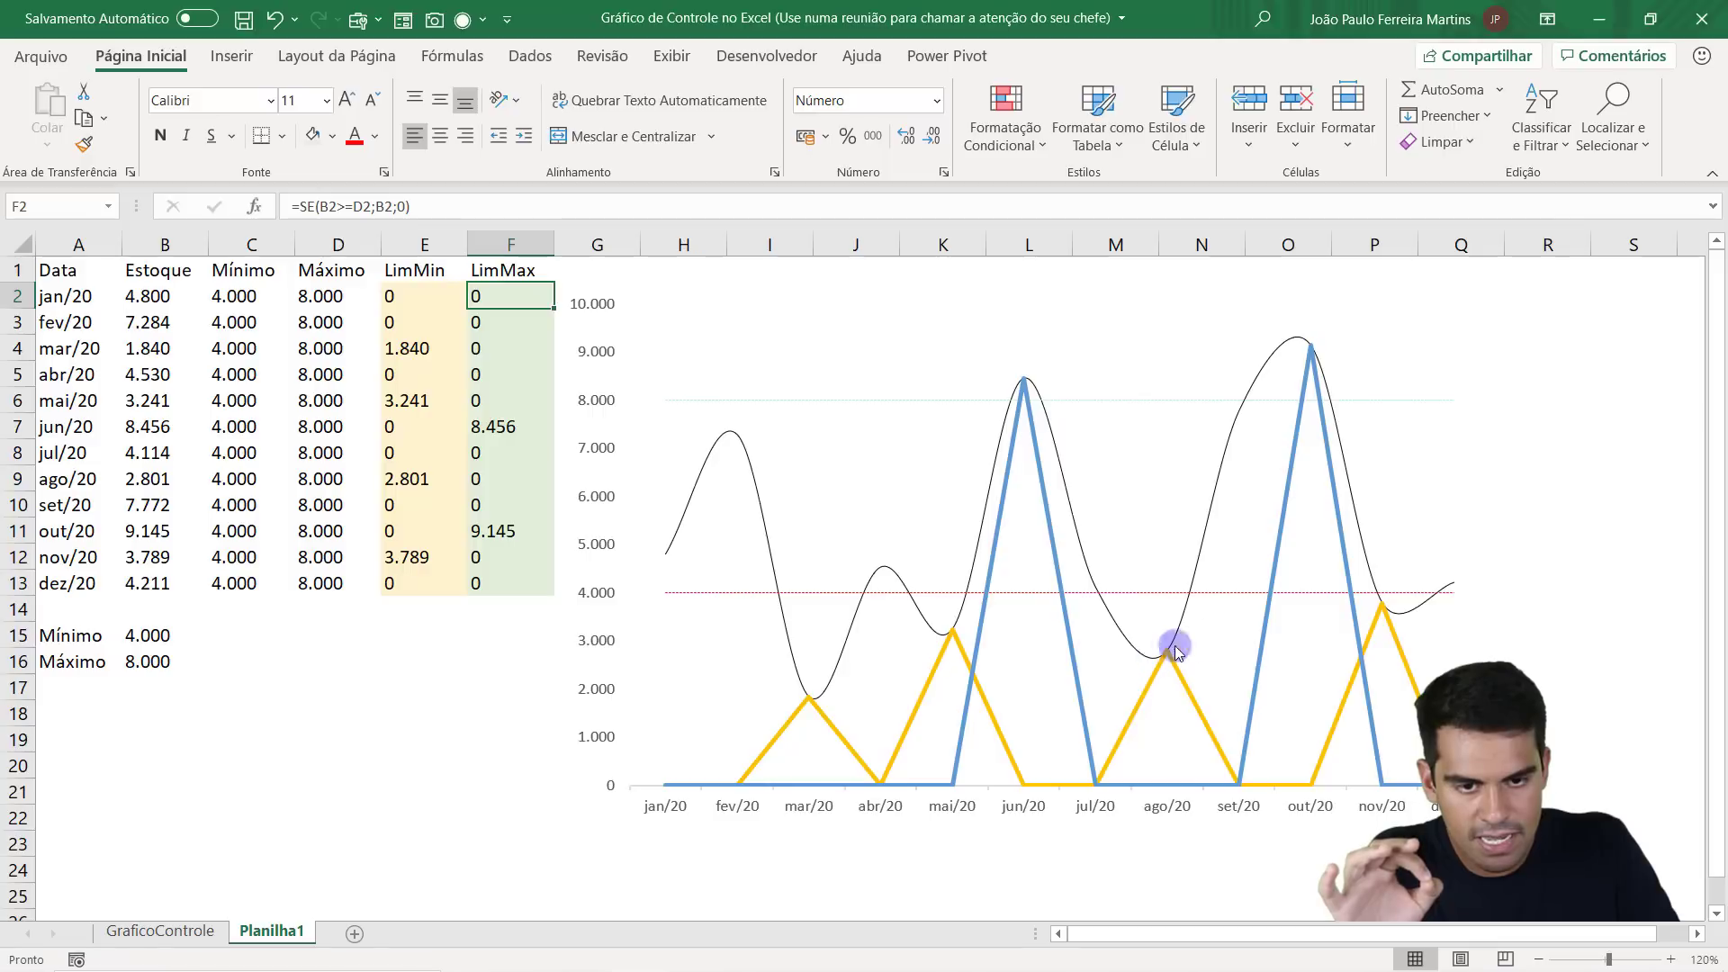
# In Format Data Series for LimMin, switch markers to Interno with the circle shape.
pyautogui.rightClick(784, 729)
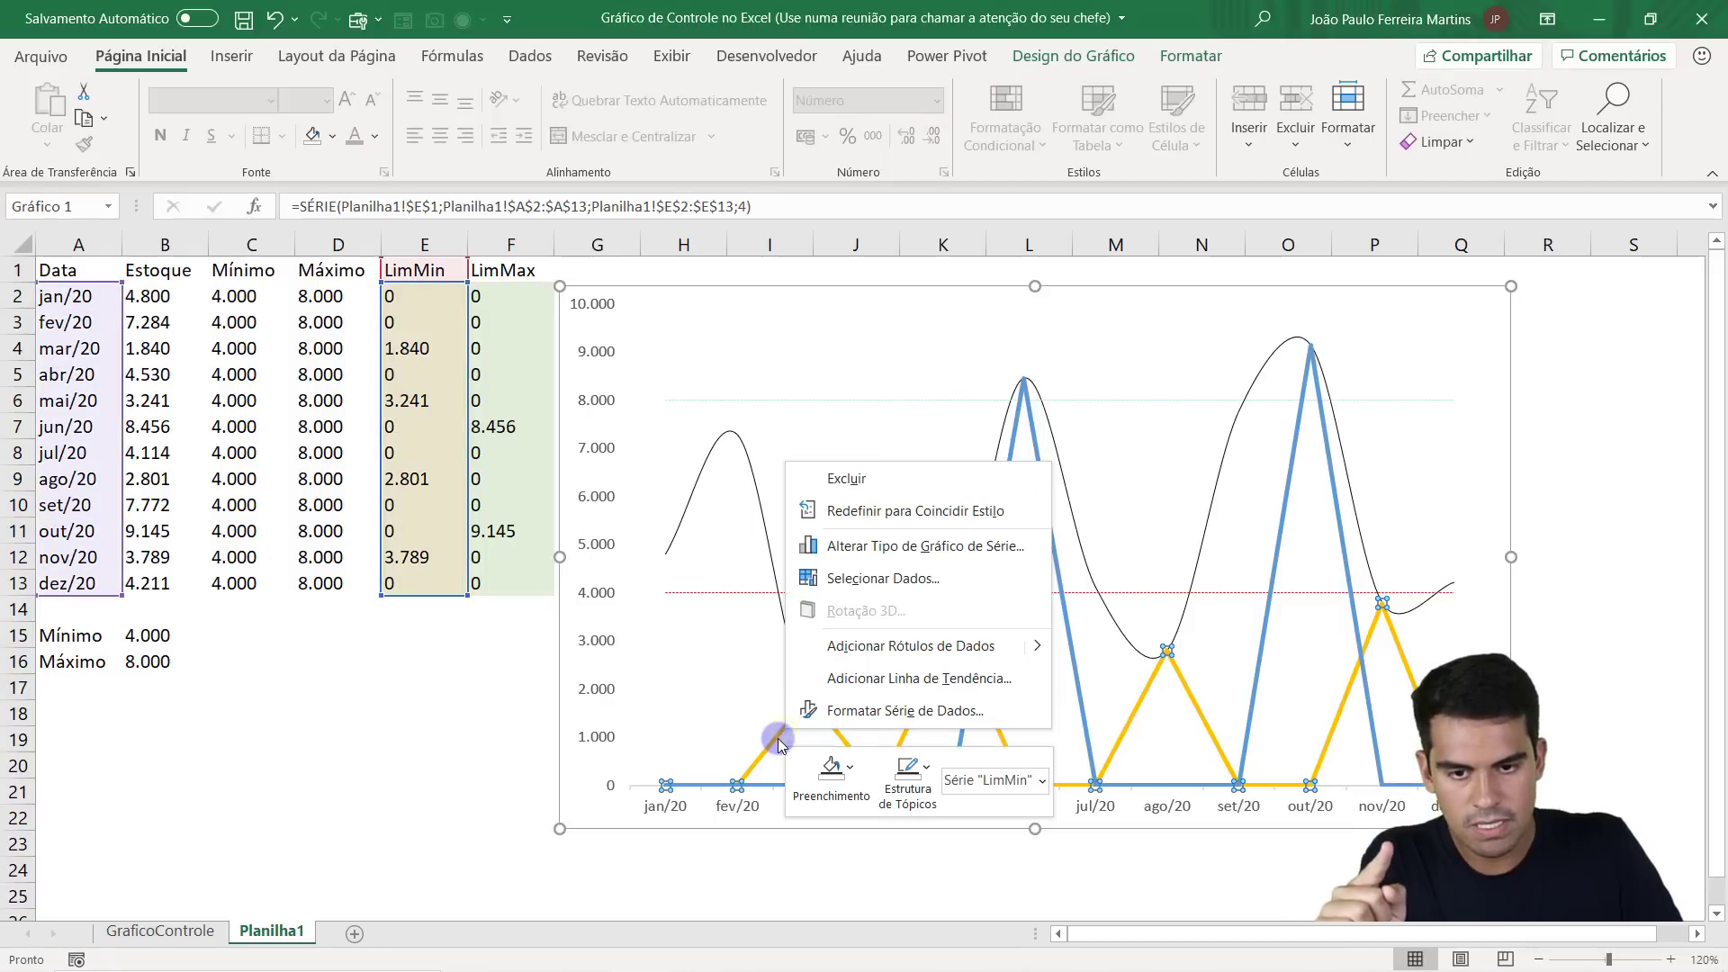
pyautogui.click(775, 742)
pyautogui.rightClick(772, 740)
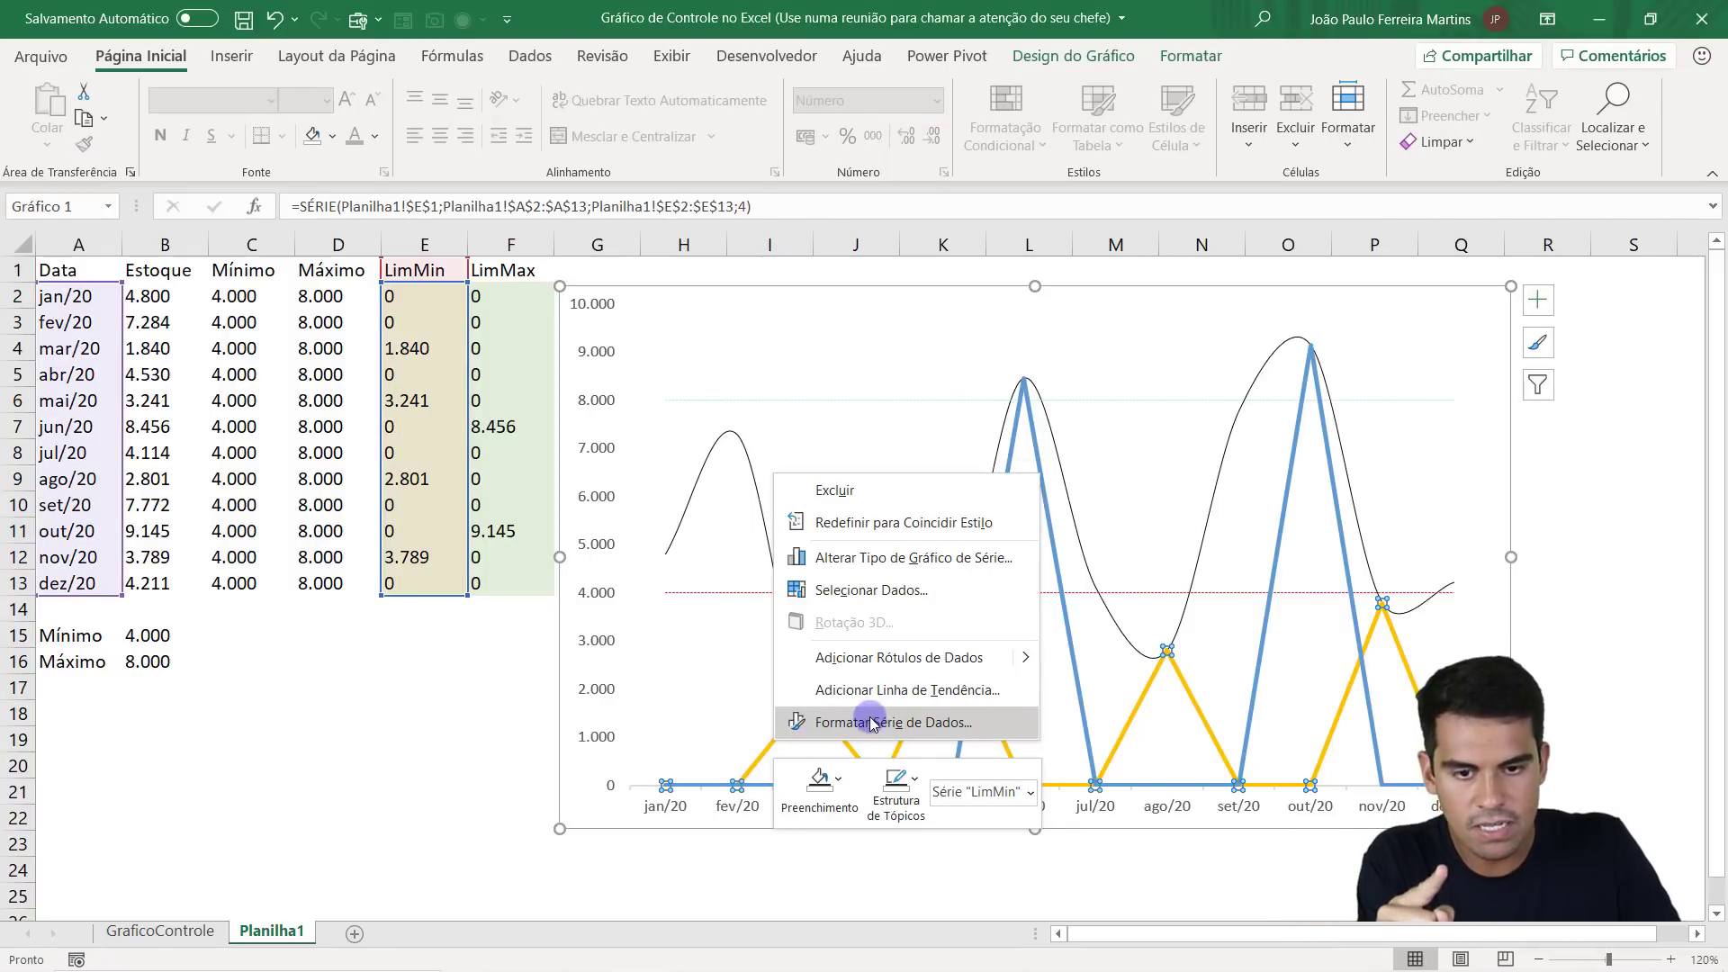
pyautogui.click(905, 723)
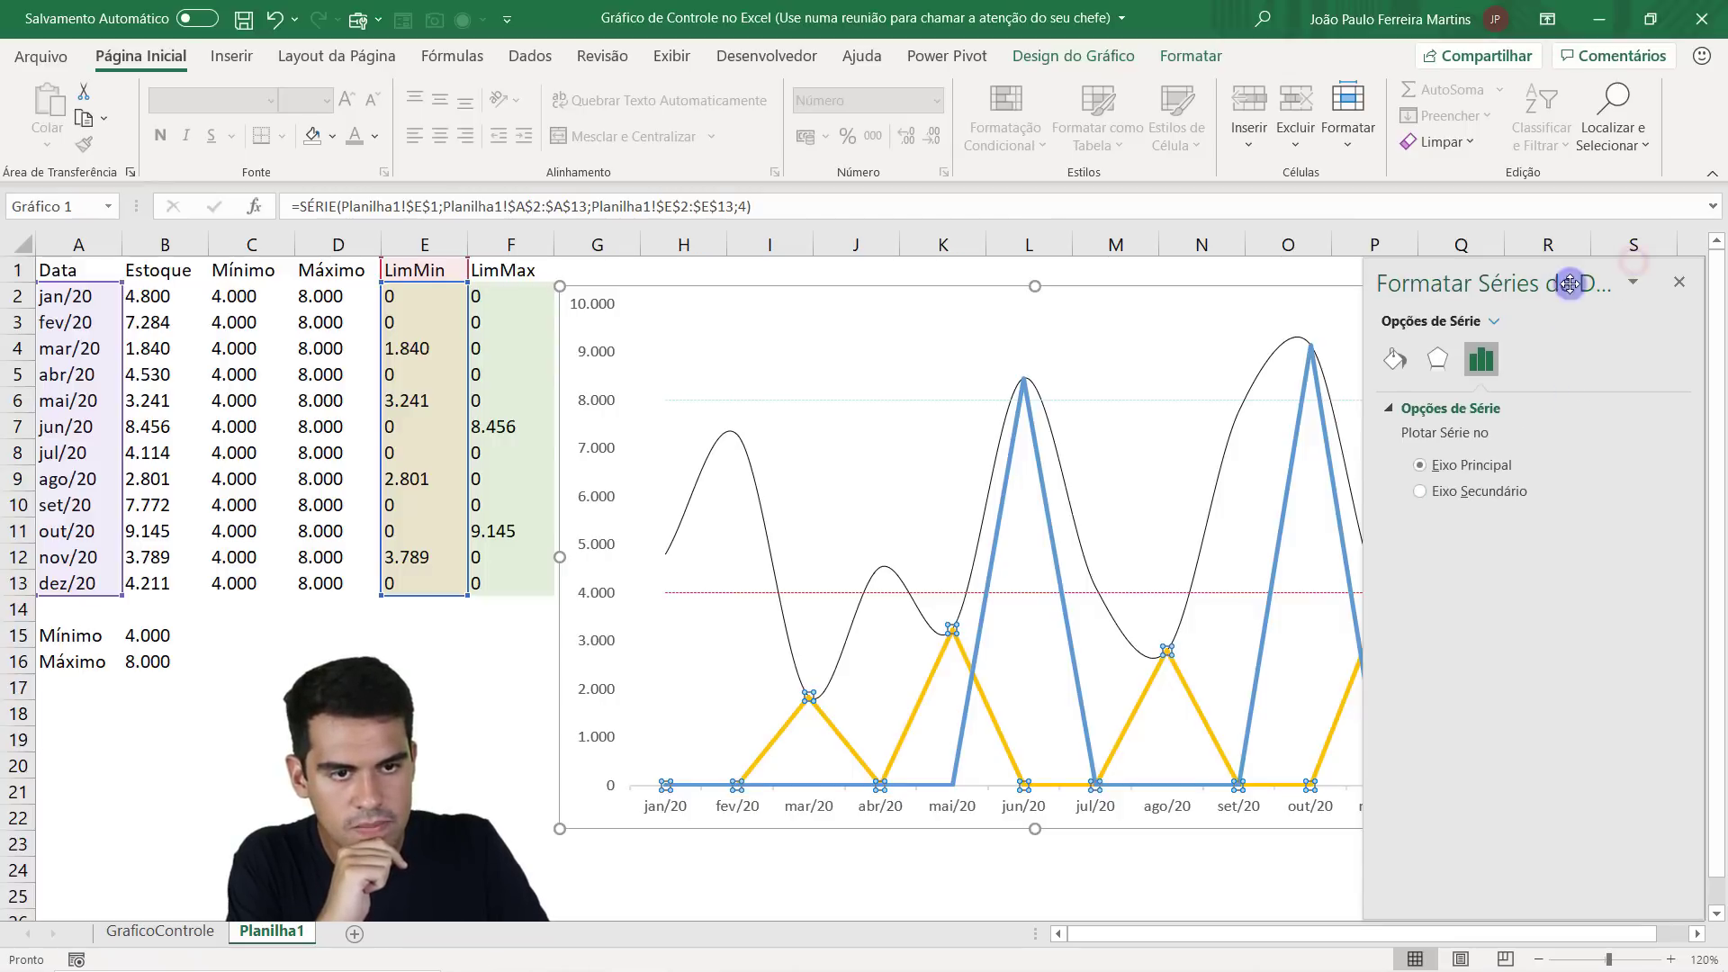
pyautogui.click(1395, 364)
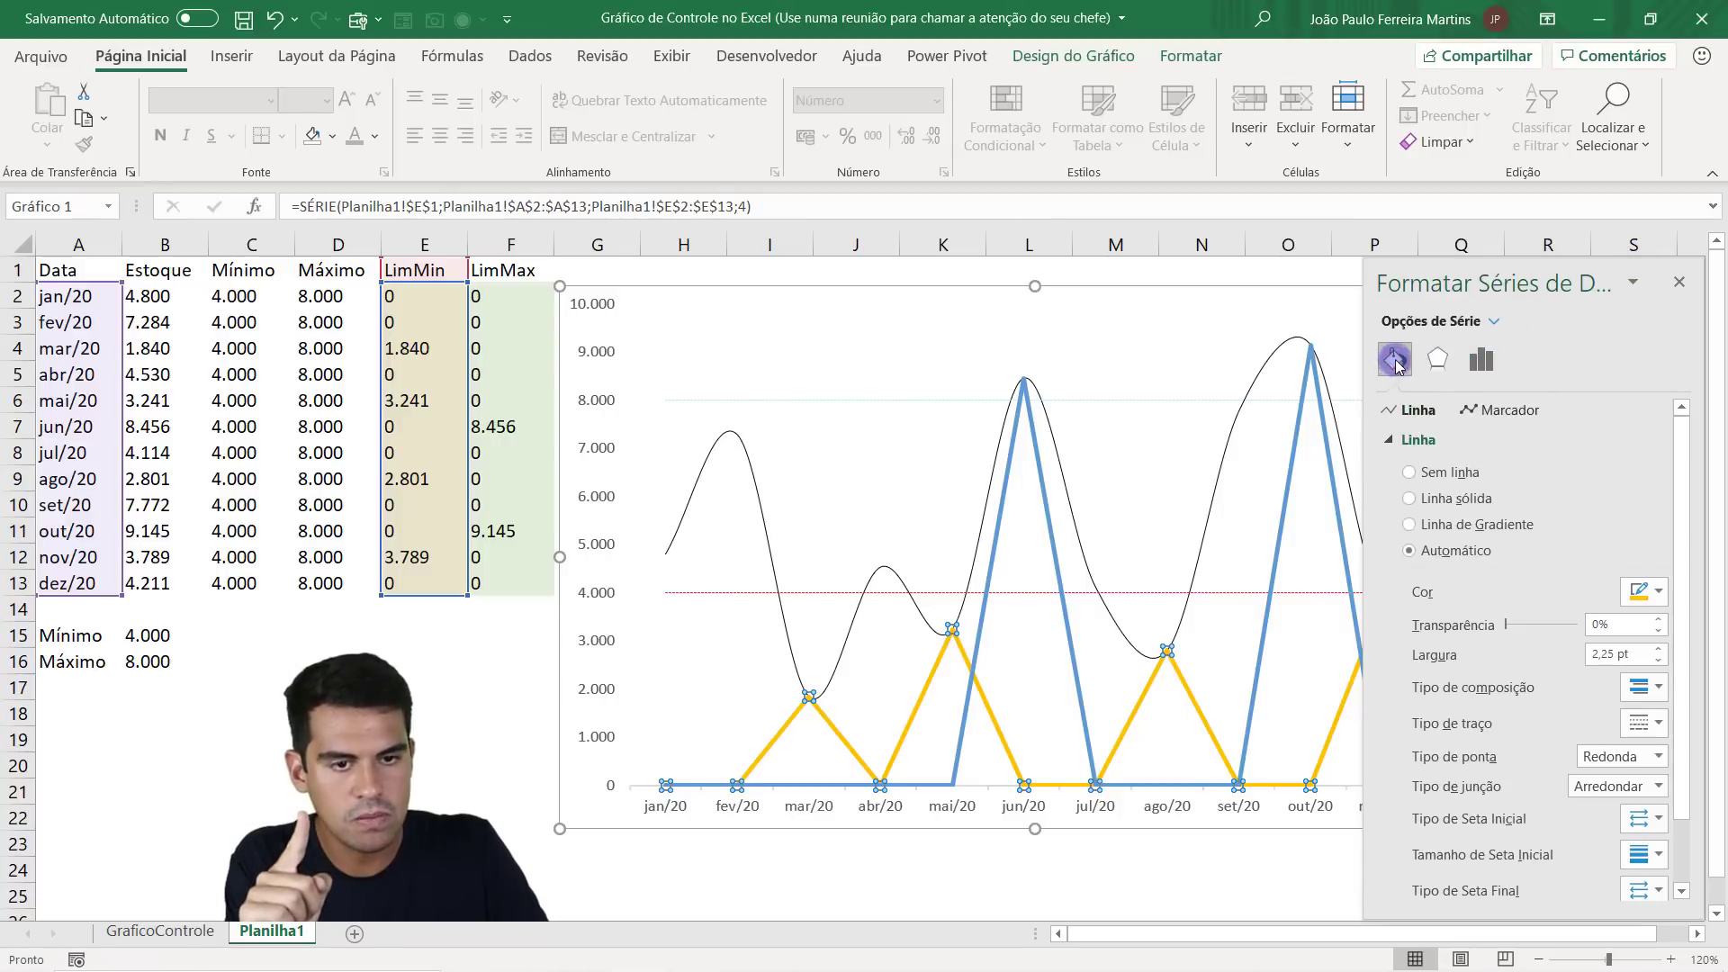
pyautogui.click(1481, 411)
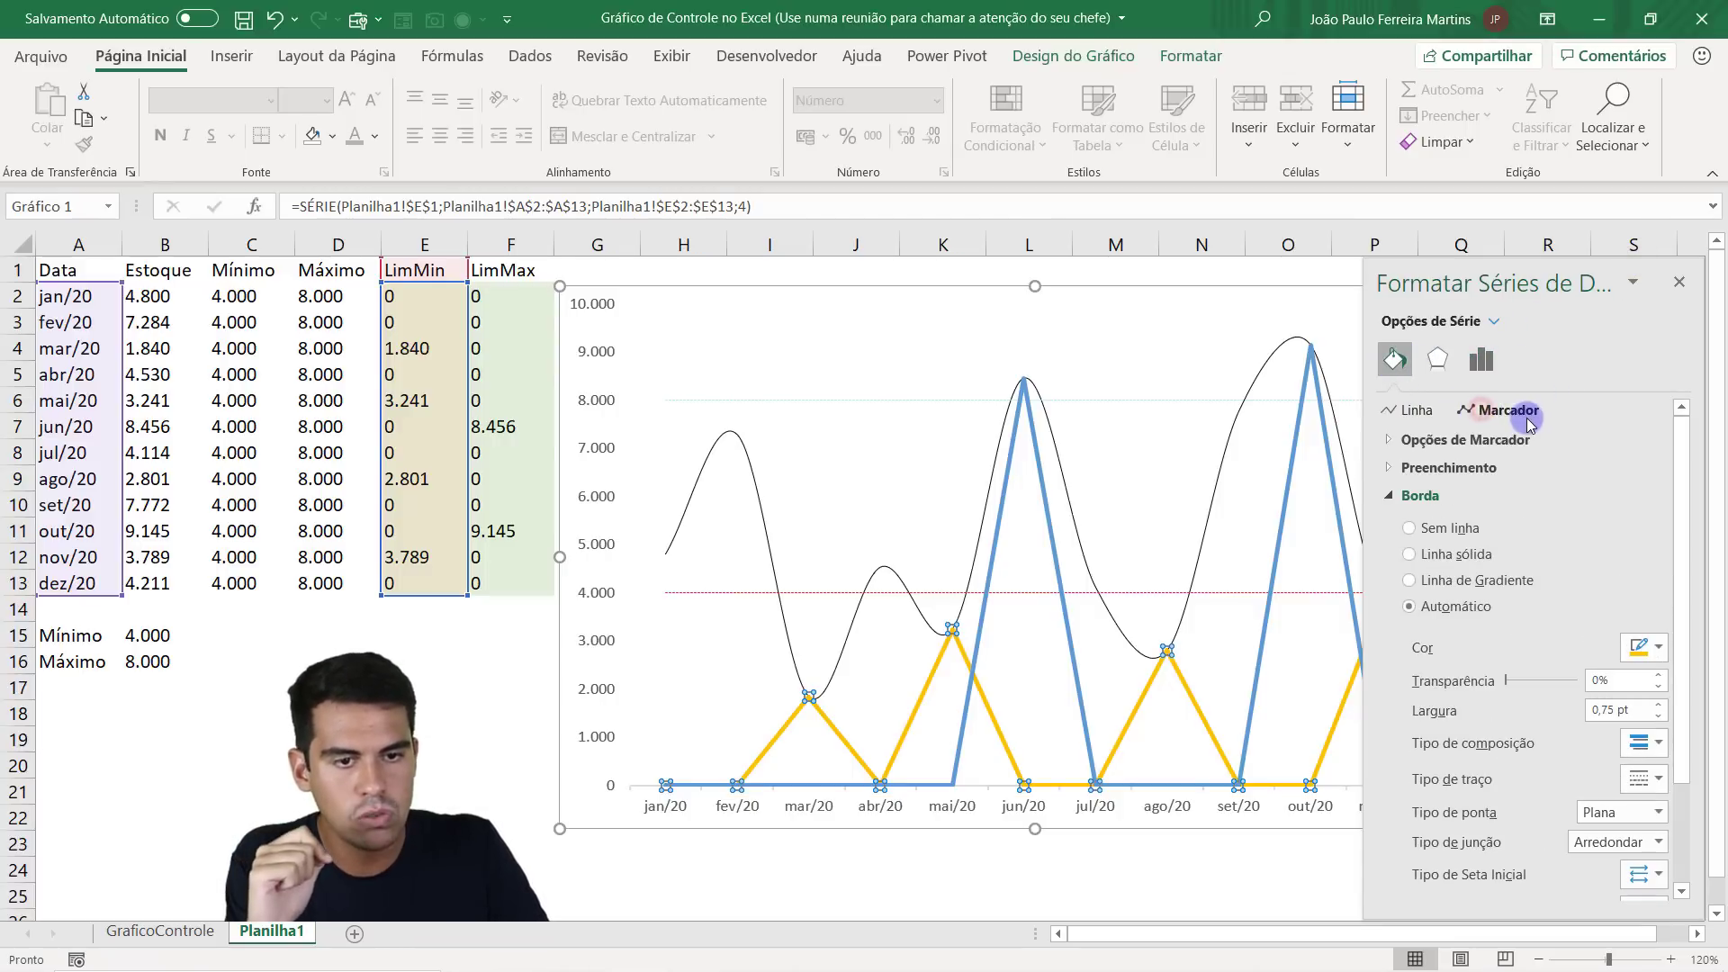
pyautogui.click(1410, 437)
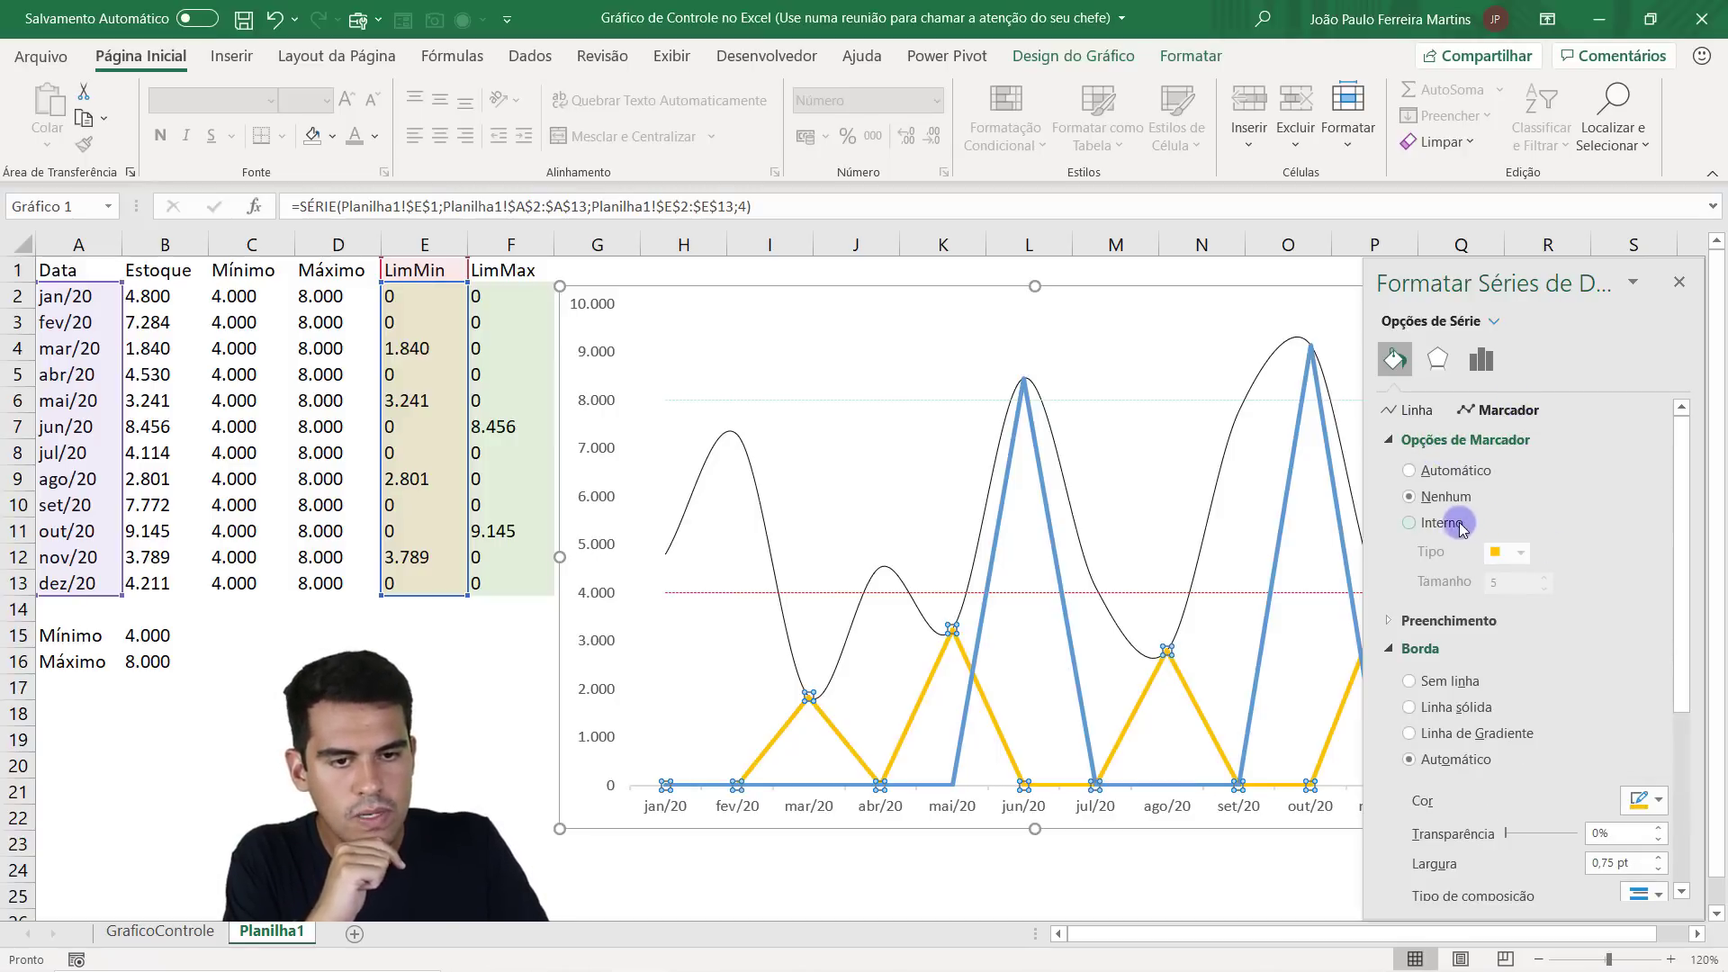
pyautogui.click(1409, 523)
pyautogui.click(1520, 553)
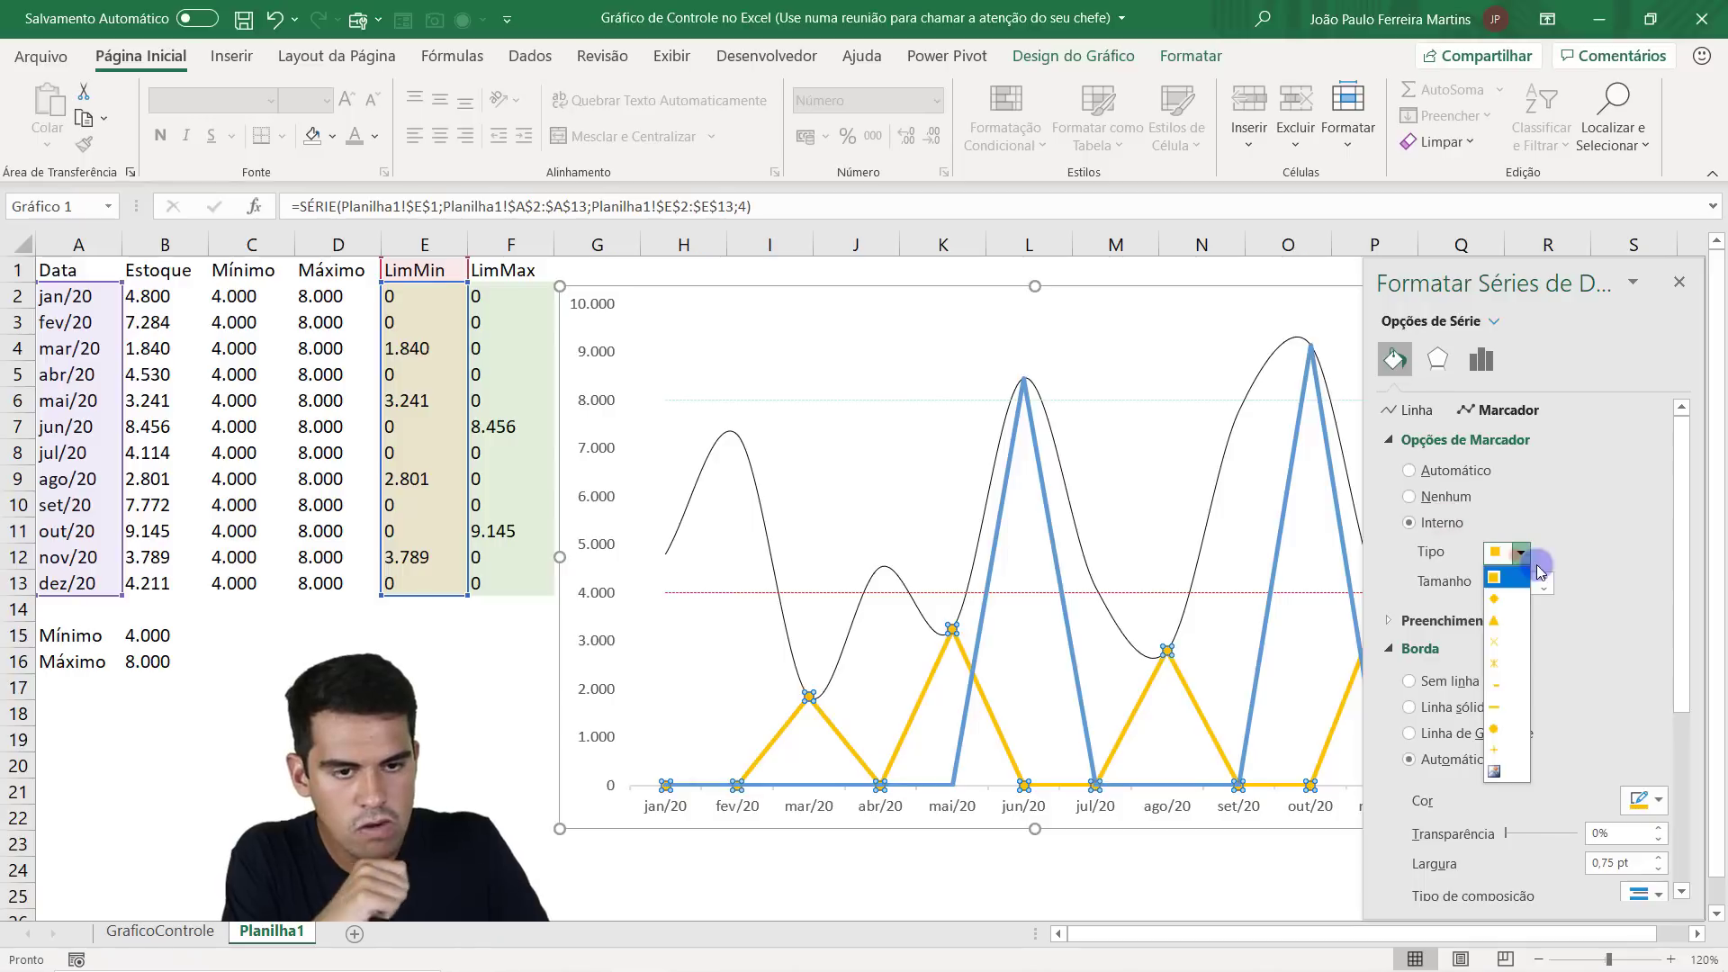
pyautogui.click(1499, 728)
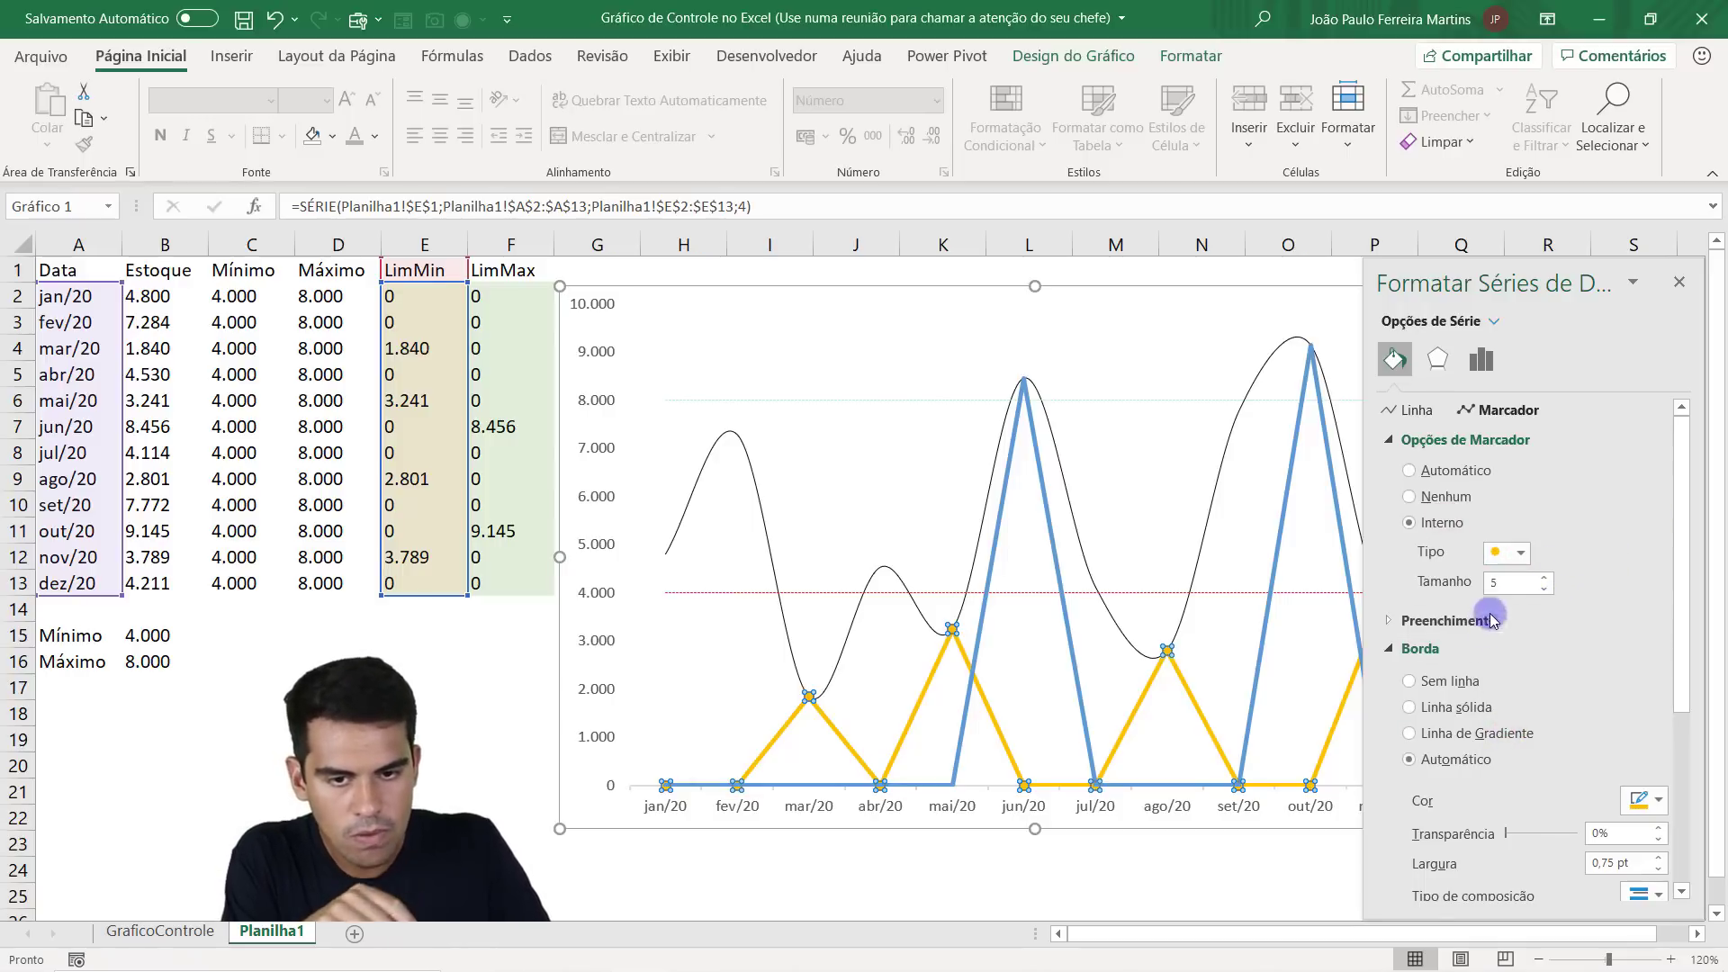
pyautogui.scroll(-1, 1408, 675)
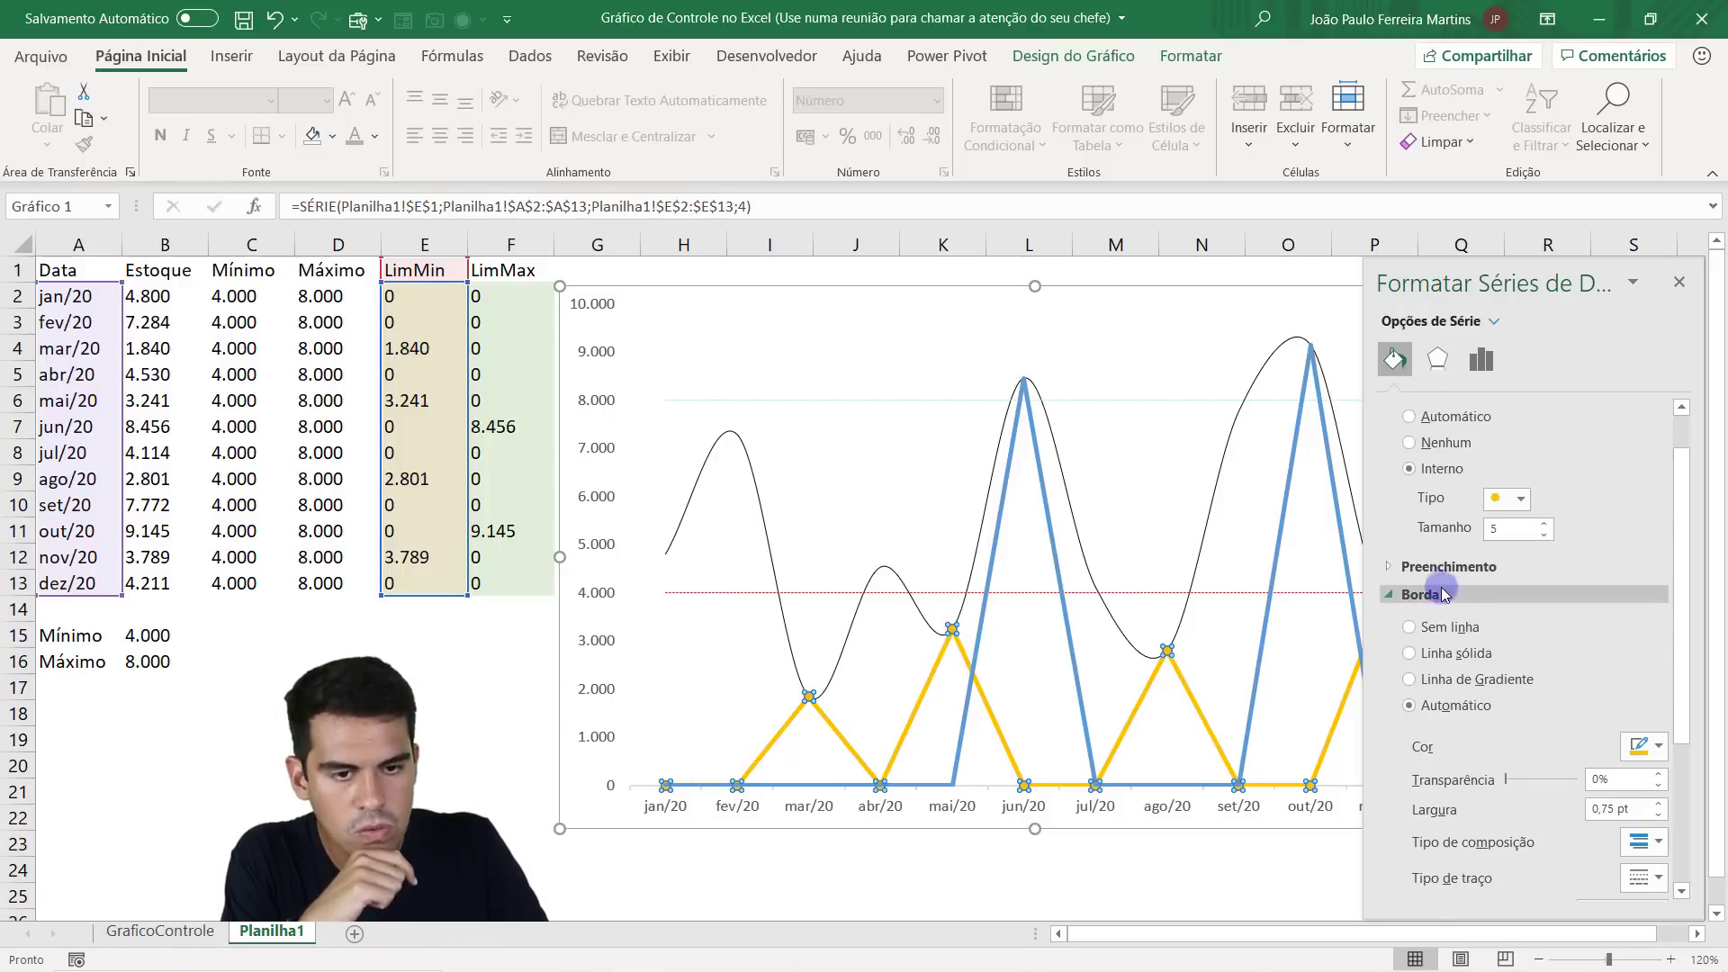
# Increase the LimMin marker size toward 12.
pyautogui.click(1418, 566)
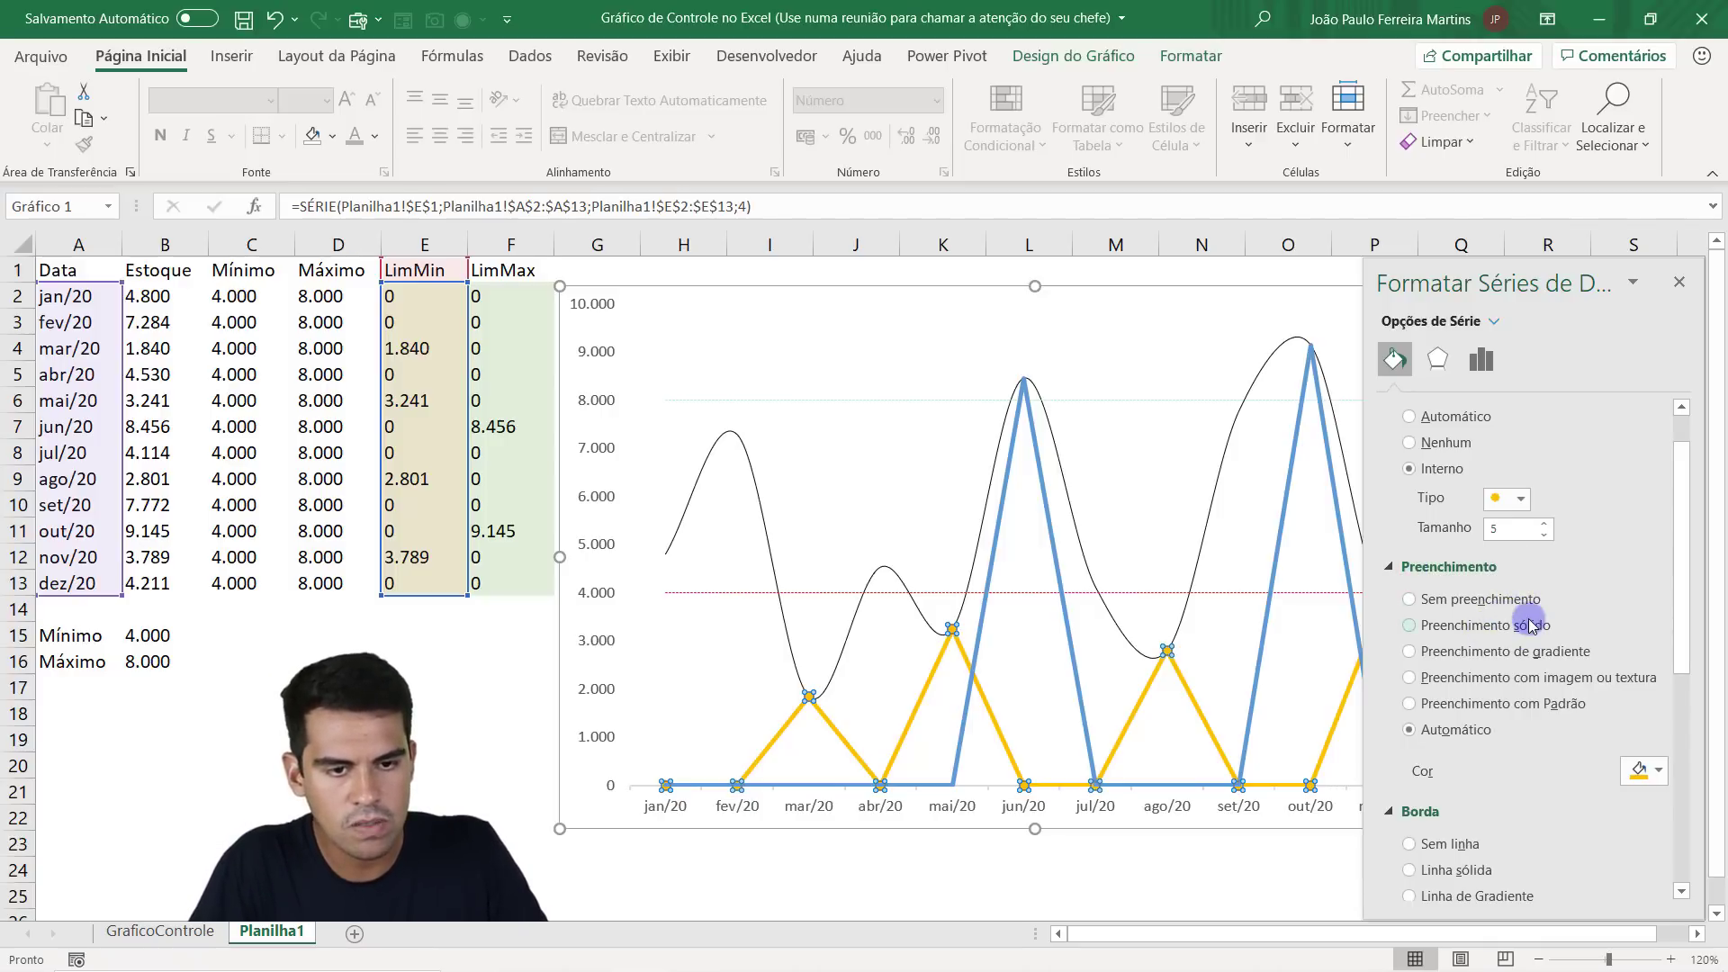
pyautogui.click(1544, 524)
pyautogui.click(1544, 524)
pyautogui.click(1544, 523)
pyautogui.click(1544, 524)
pyautogui.click(1544, 524)
pyautogui.click(1544, 524)
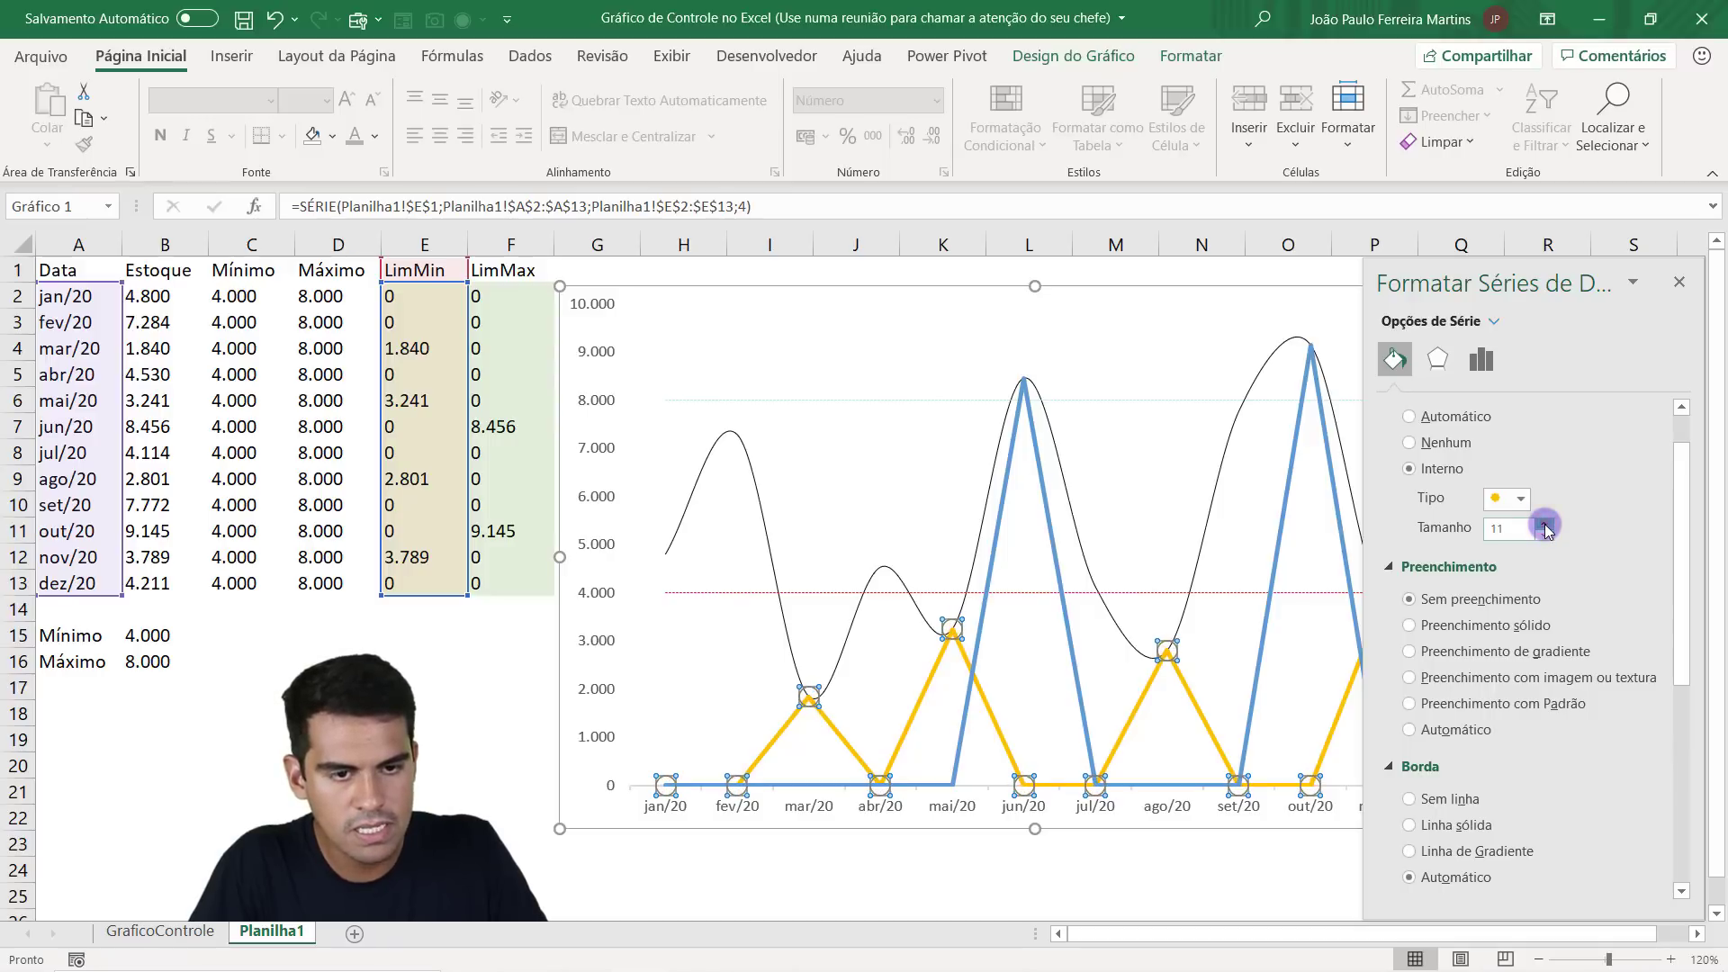
pyautogui.click(1544, 524)
pyautogui.scroll(-1, 1568, 650)
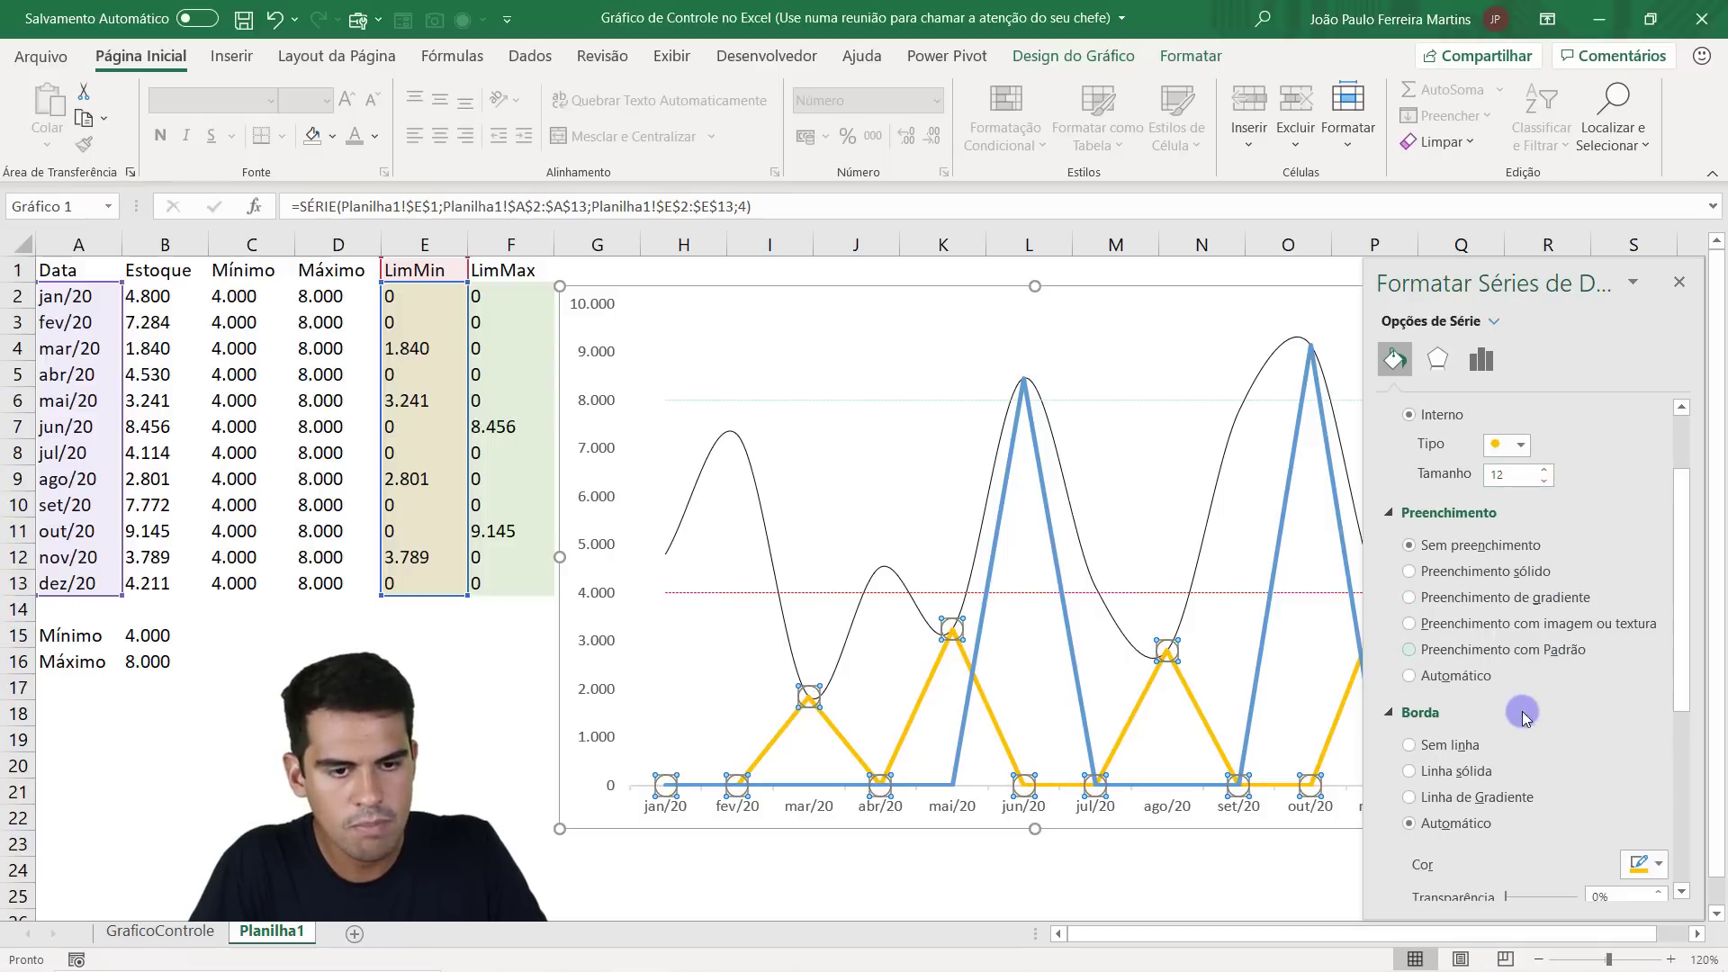
pyautogui.scroll(-3, 1472, 666)
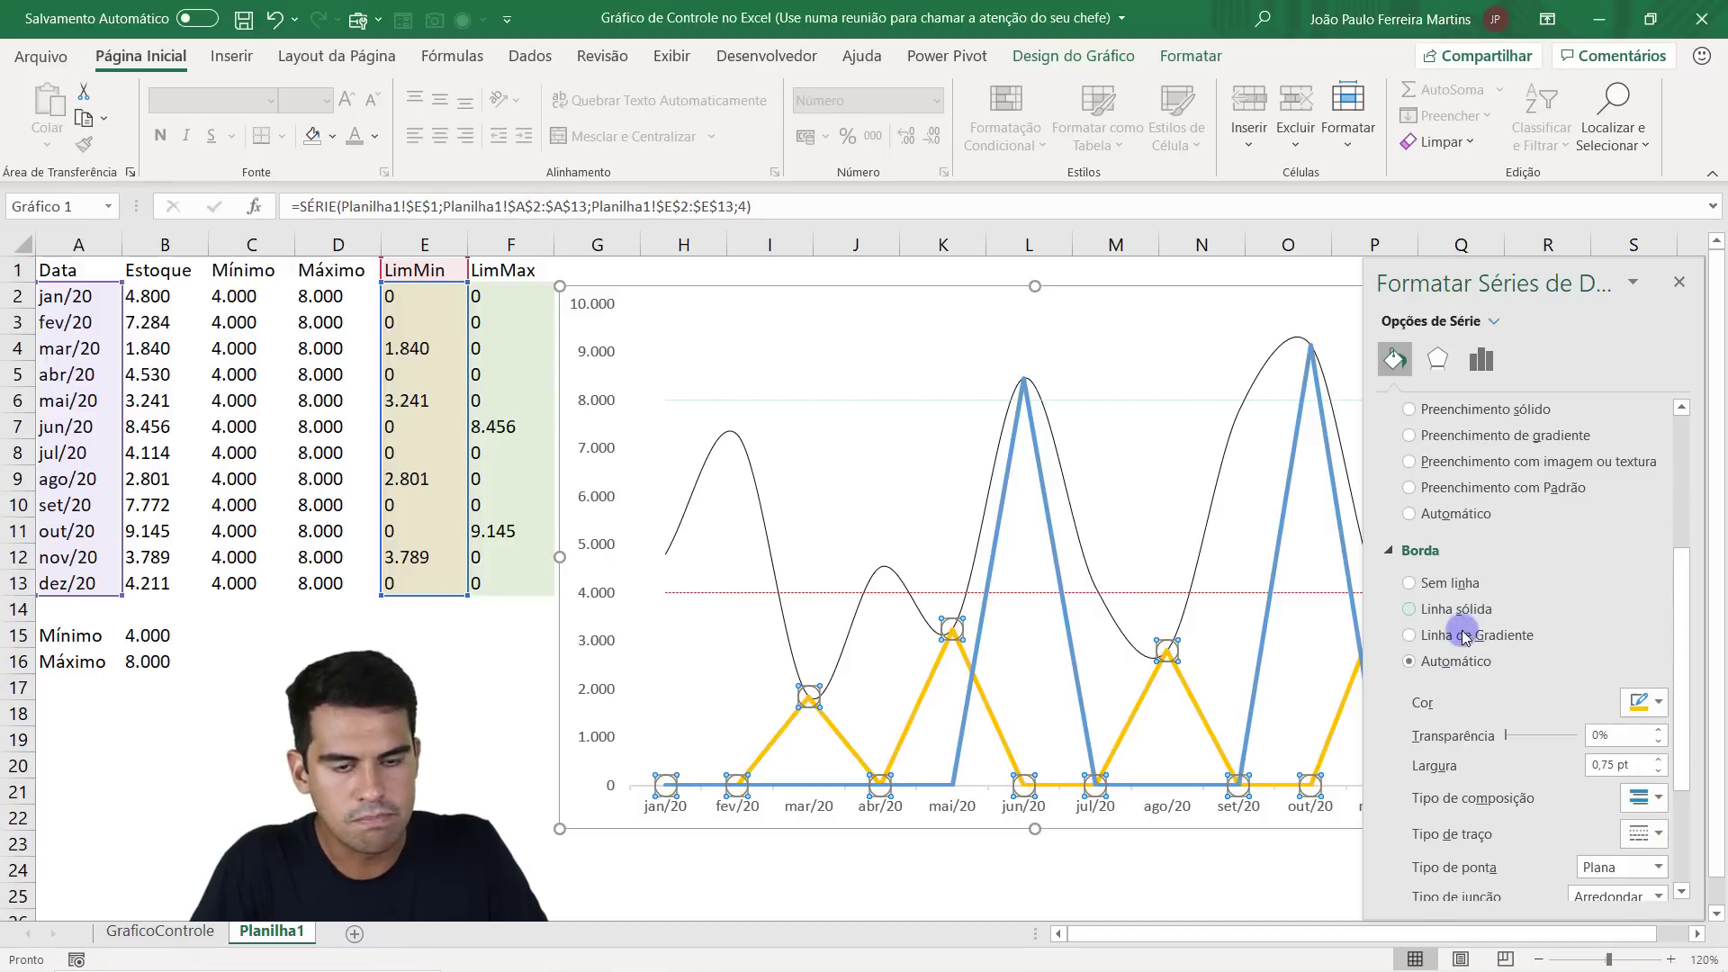
pyautogui.scroll(-2, 1463, 636)
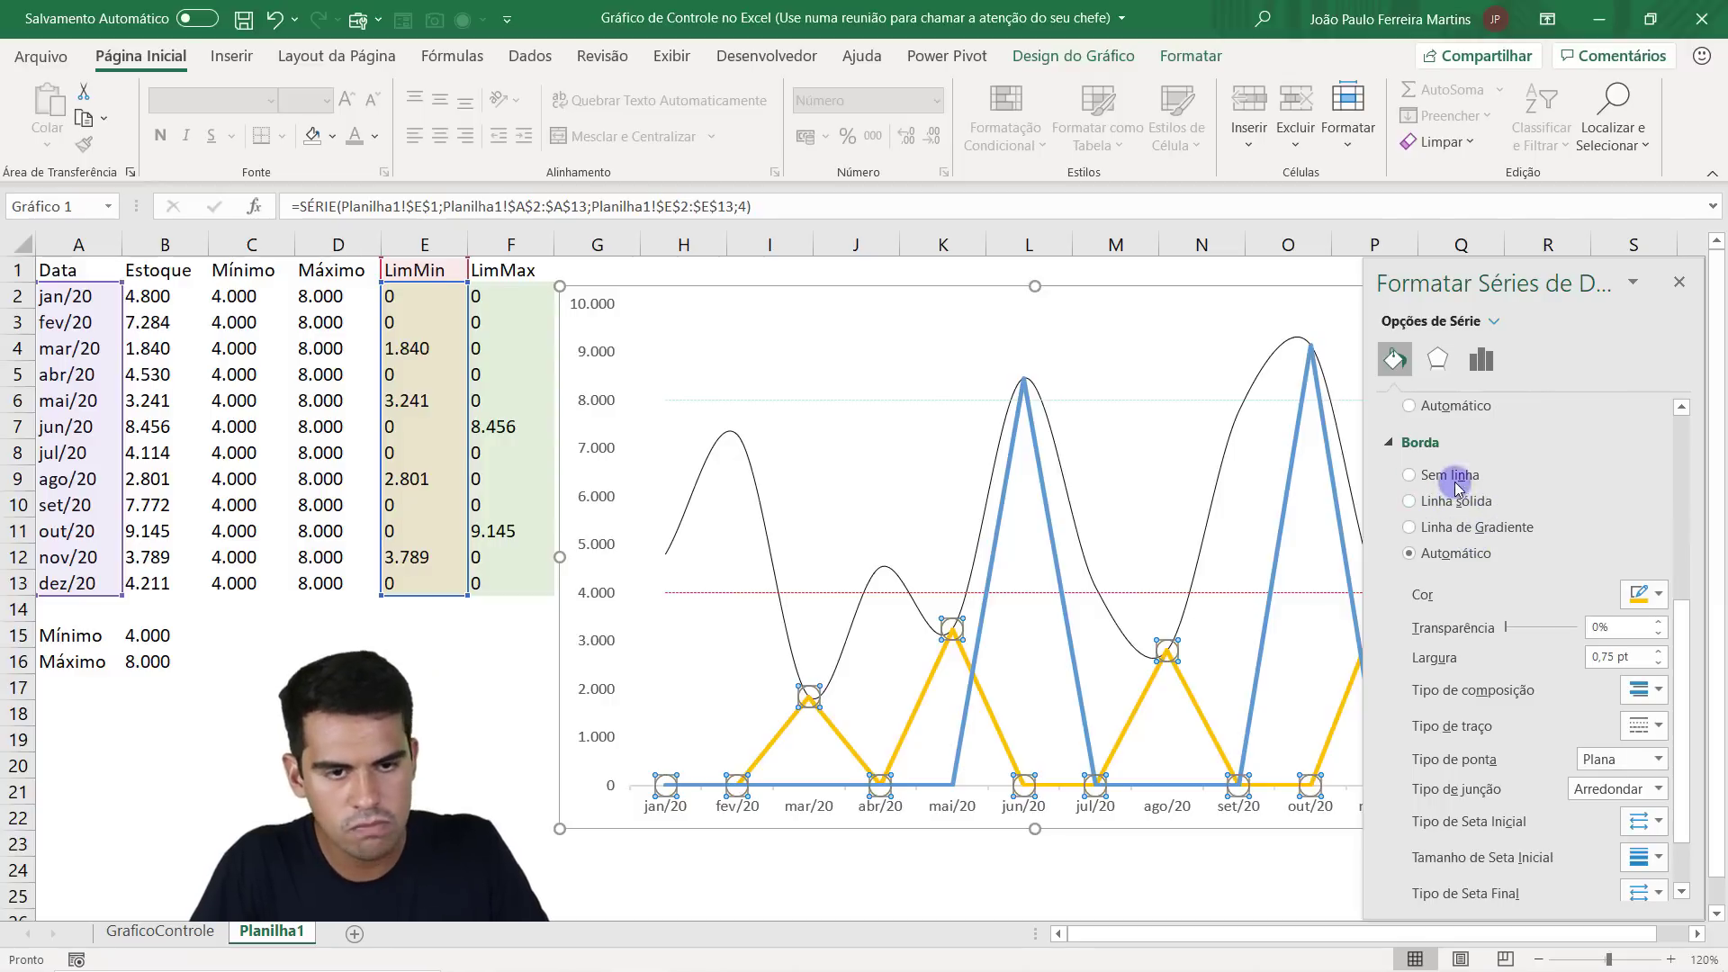
pyautogui.scroll(-1, 1450, 585)
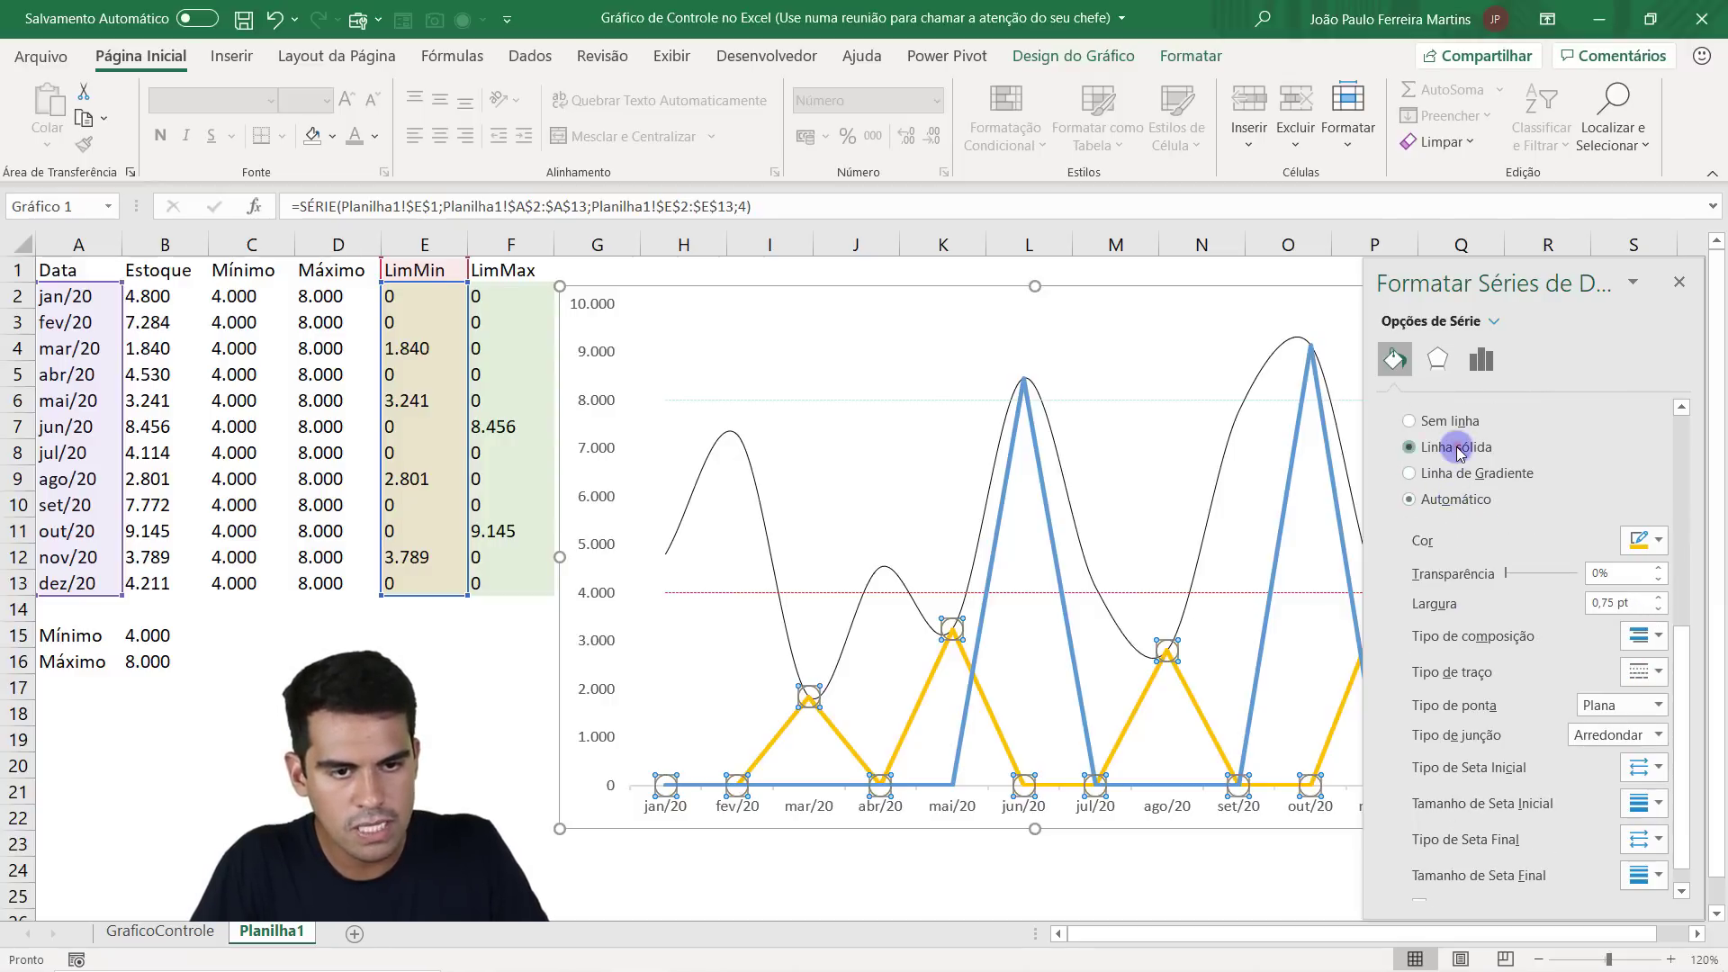
# Give the marker border a solid red line and select its width value for replacement.
pyautogui.click(1460, 450)
pyautogui.click(1638, 542)
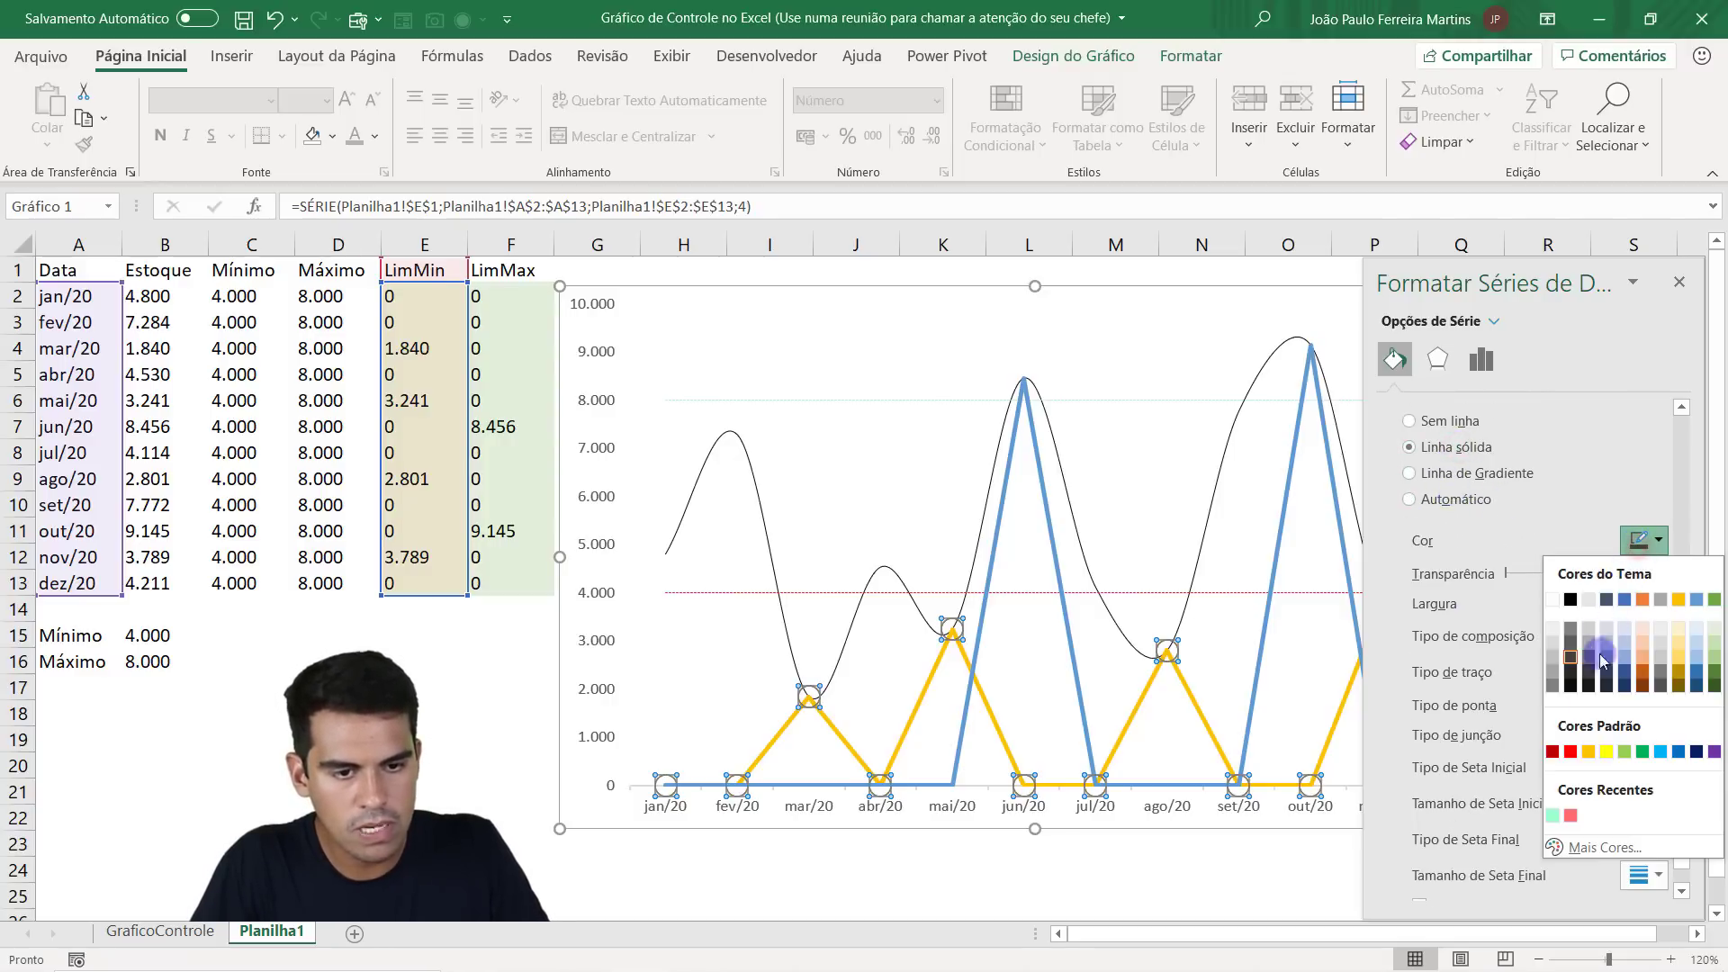
pyautogui.click(1573, 815)
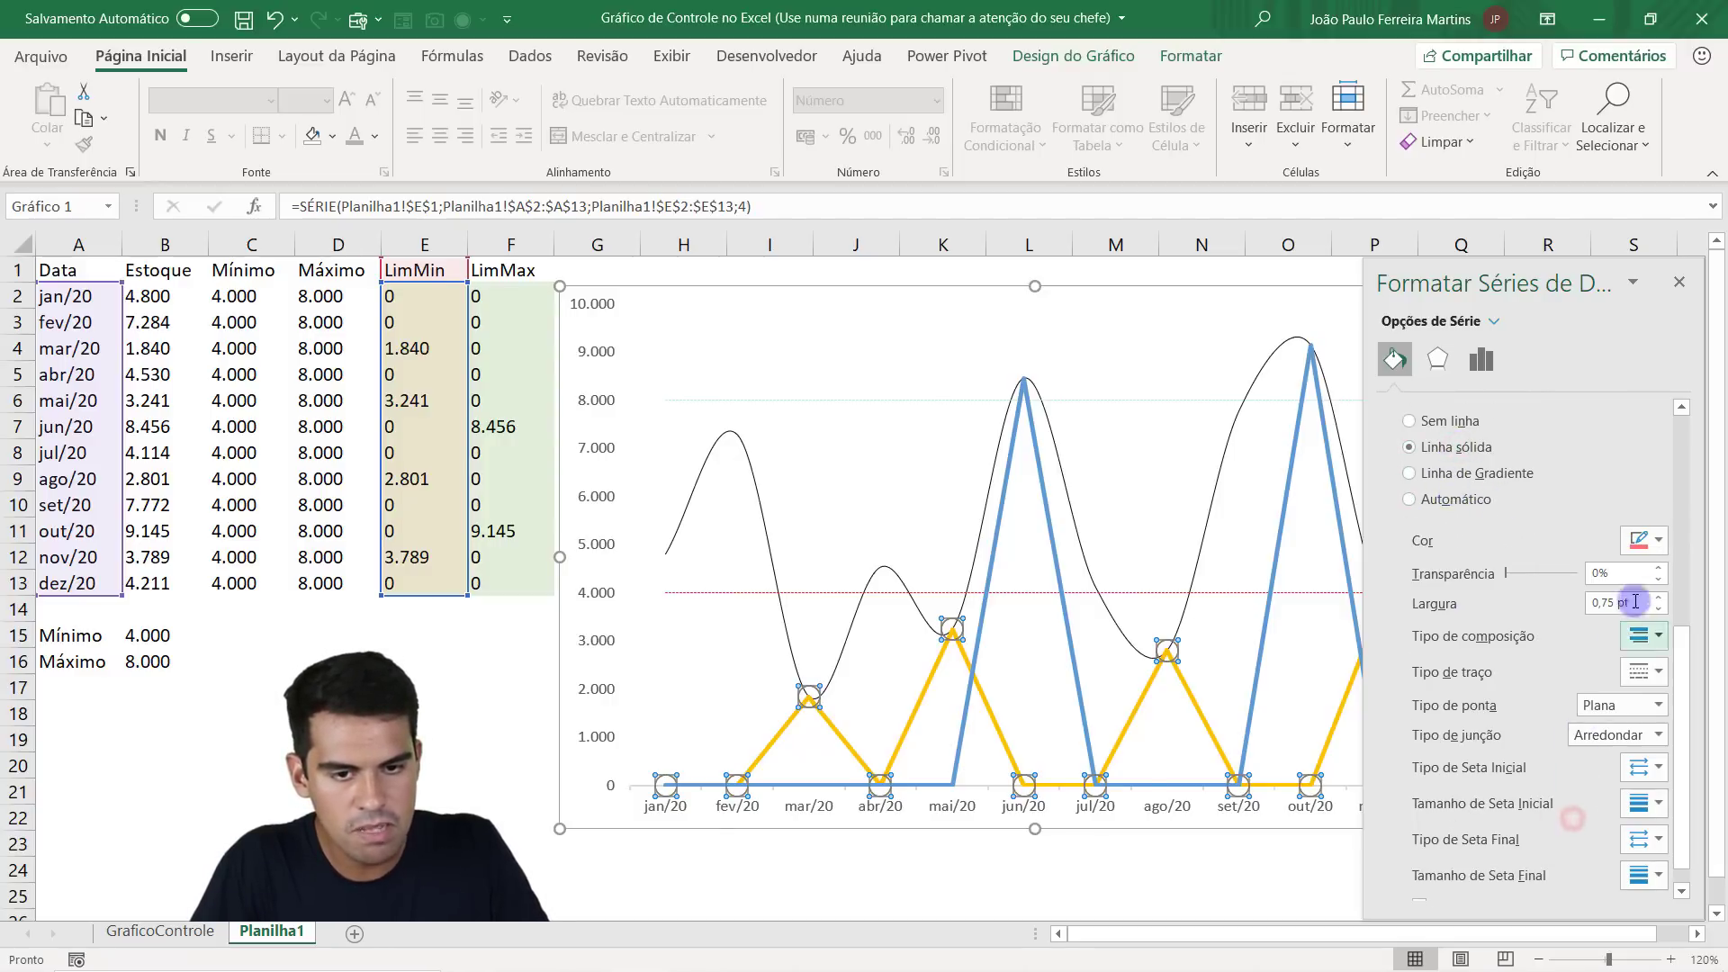
pyautogui.click(1637, 540)
pyautogui.click(1569, 751)
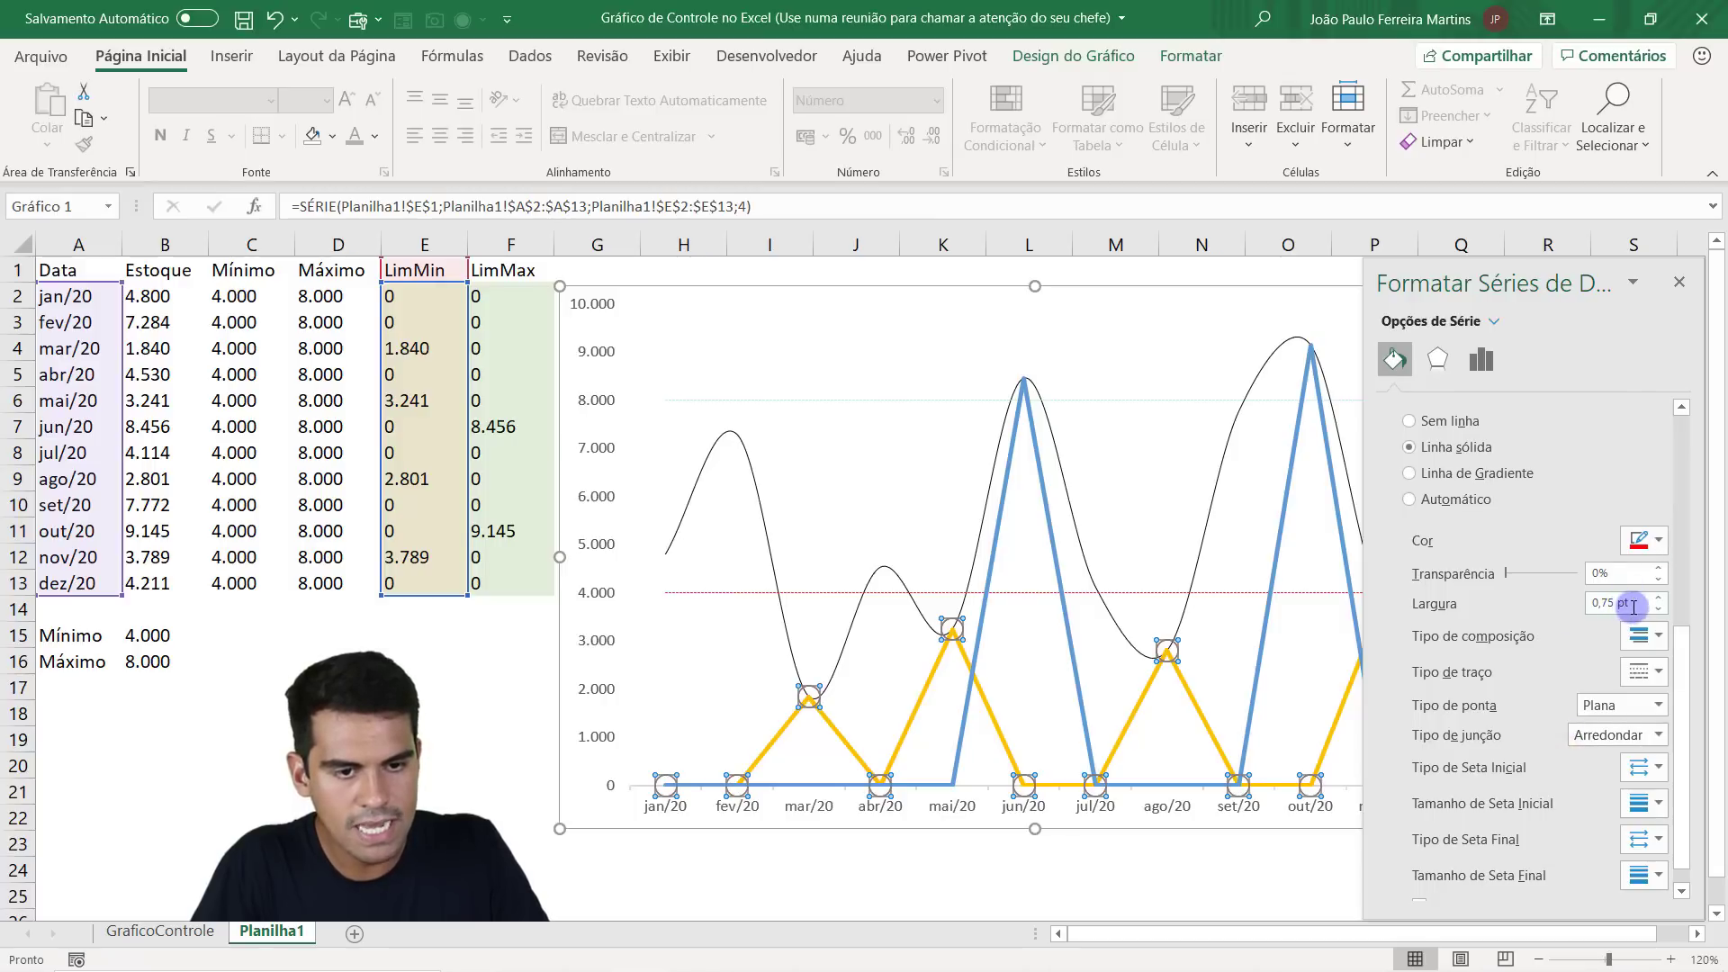
pyautogui.moveTo(1633, 607); pyautogui.dragTo(1563, 610)
pyautogui.write('2')
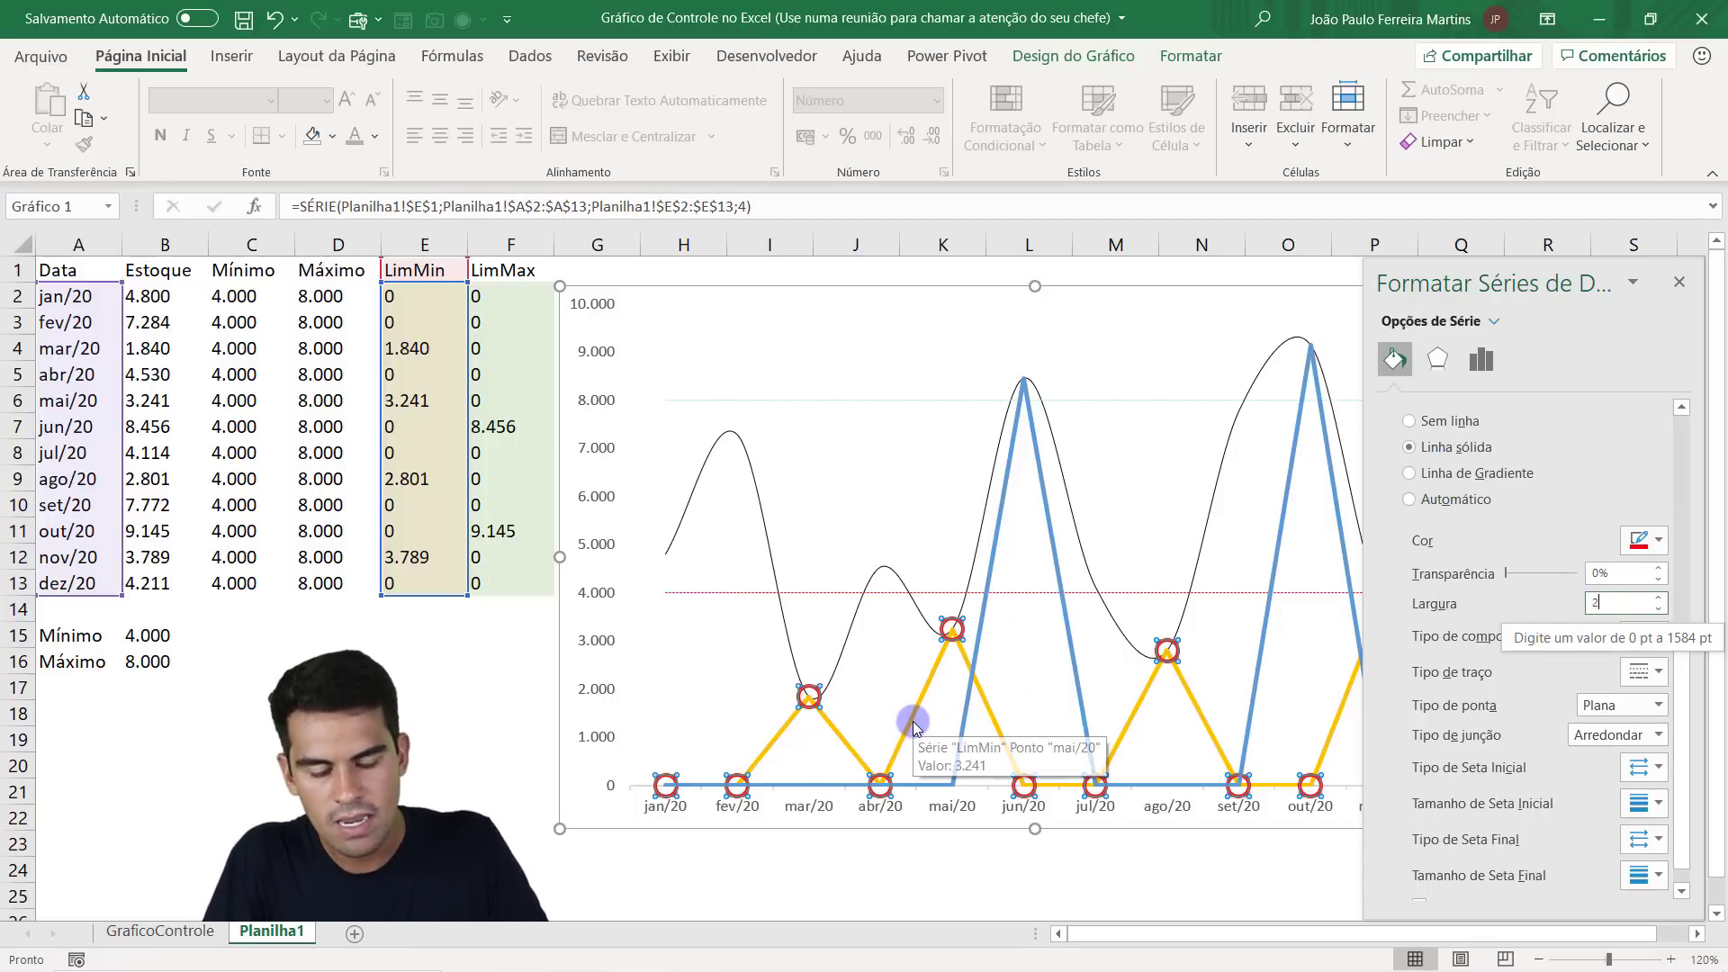
# Reopen the LimMin series formatting, review its circle marker settings, and show its Effects options.
pyautogui.moveTo(952, 629)
pyautogui.rightClick(910, 724)
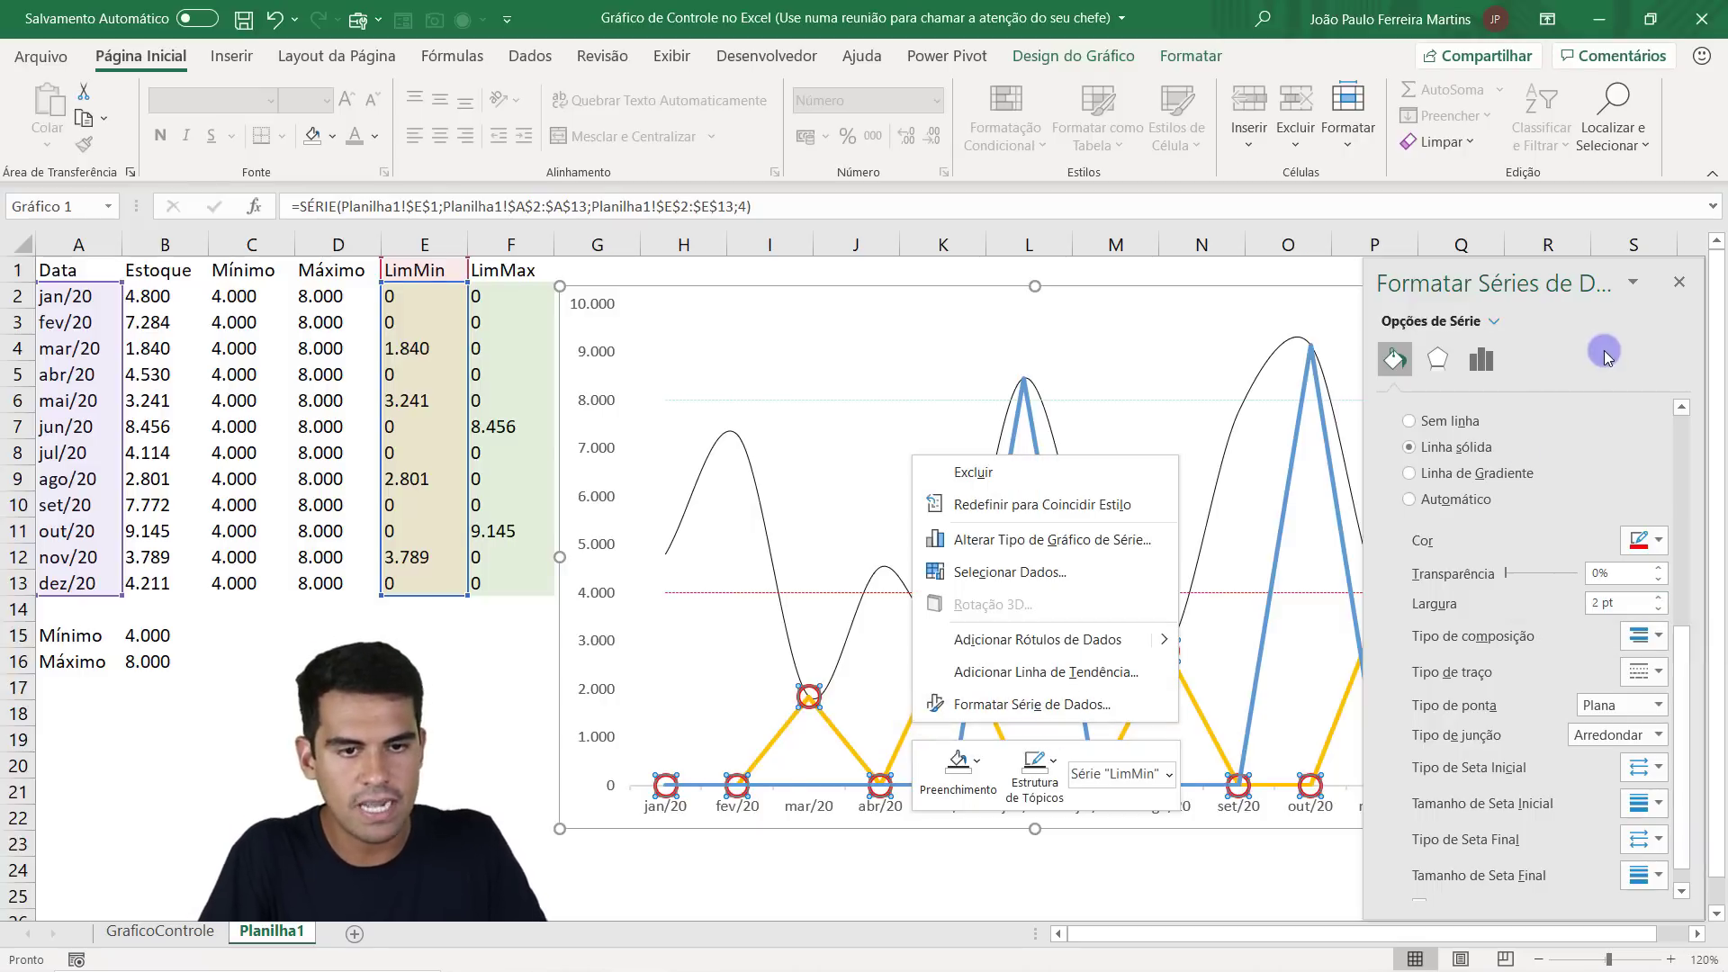
pyautogui.click(1395, 360)
pyautogui.scroll(3, 1475, 540)
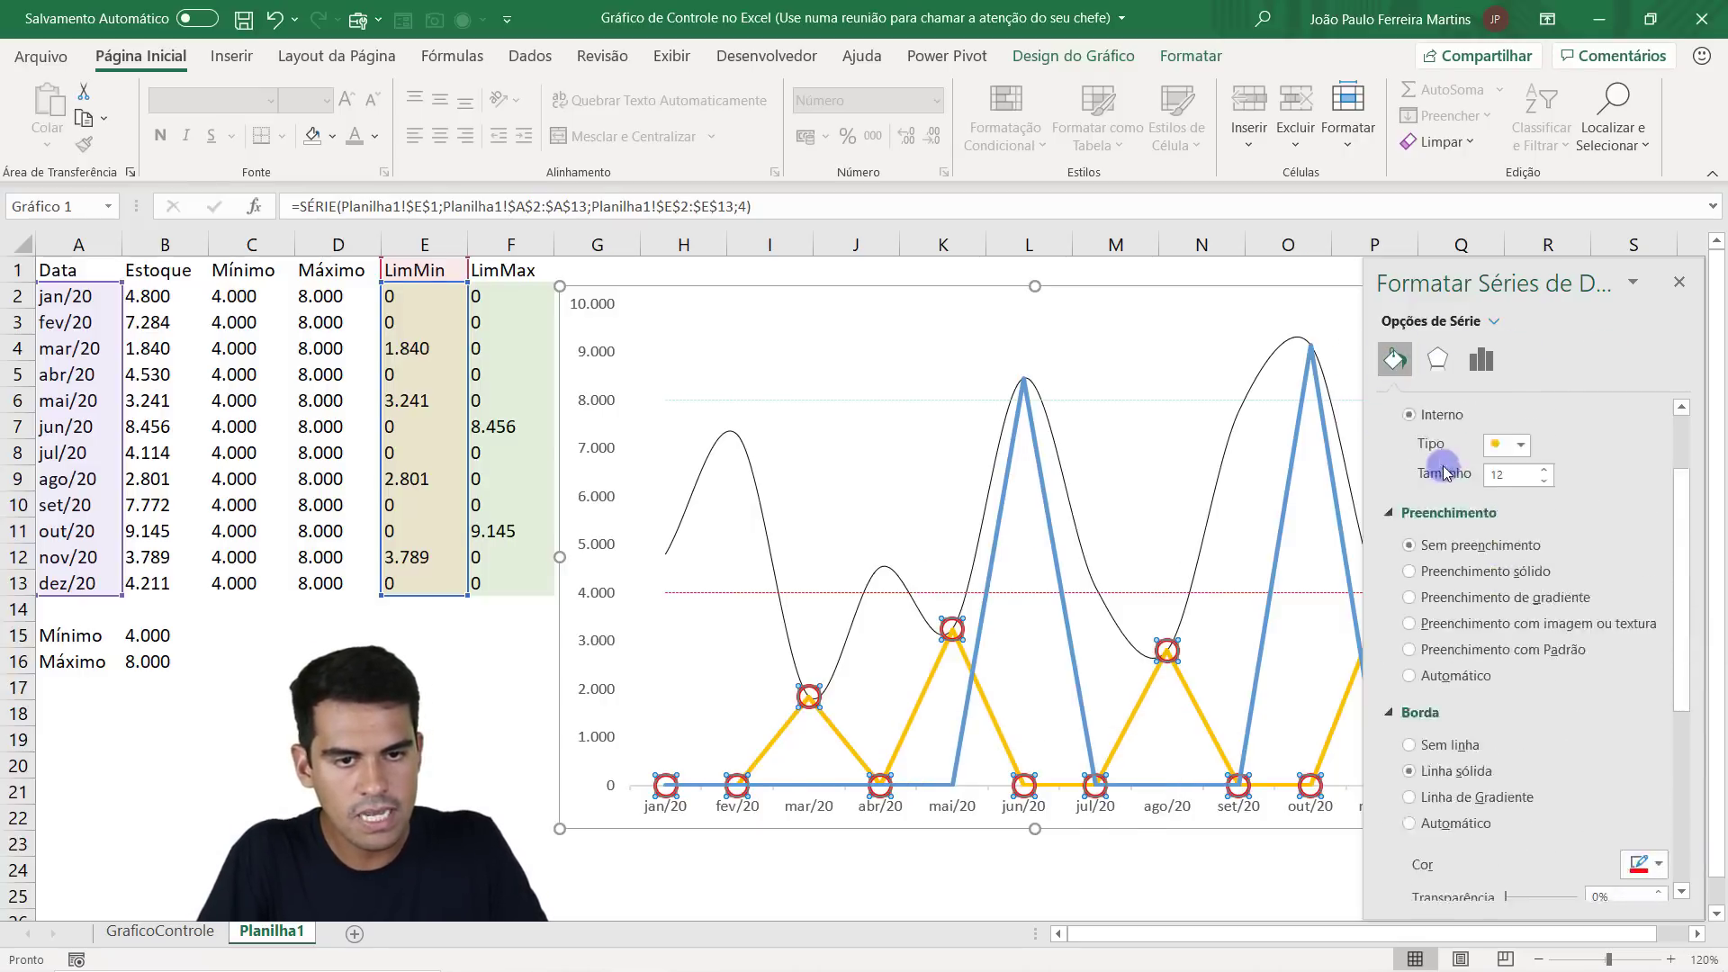
pyautogui.click(1498, 409)
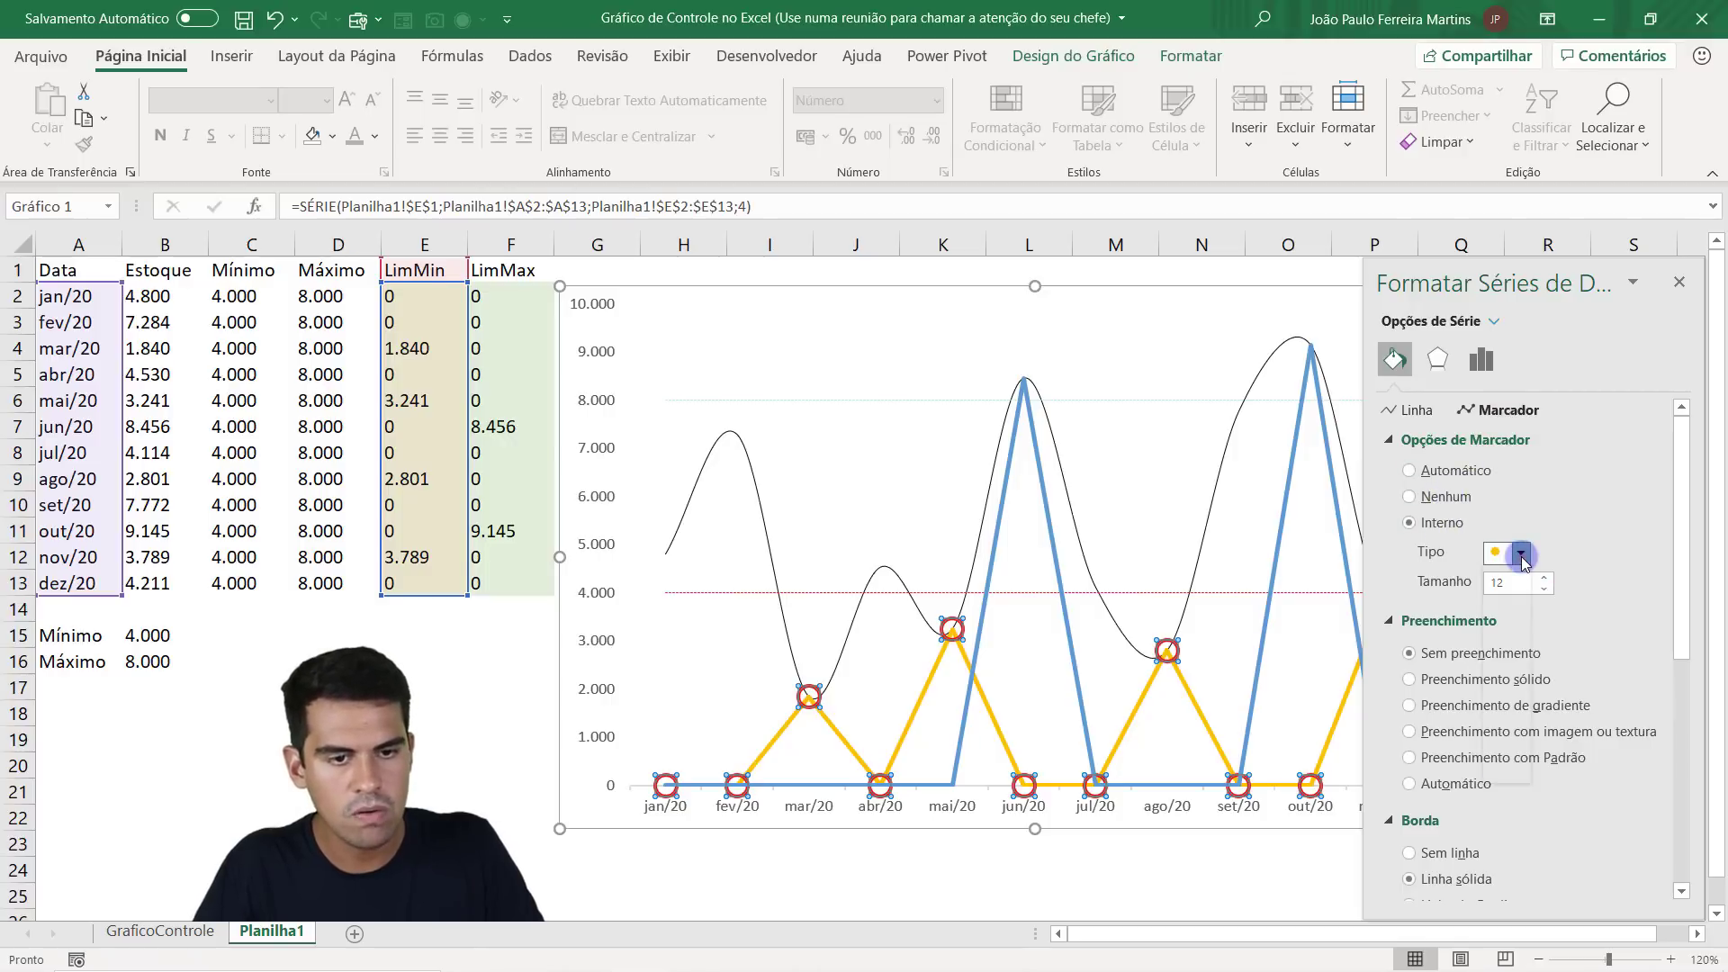
pyautogui.click(1613, 530)
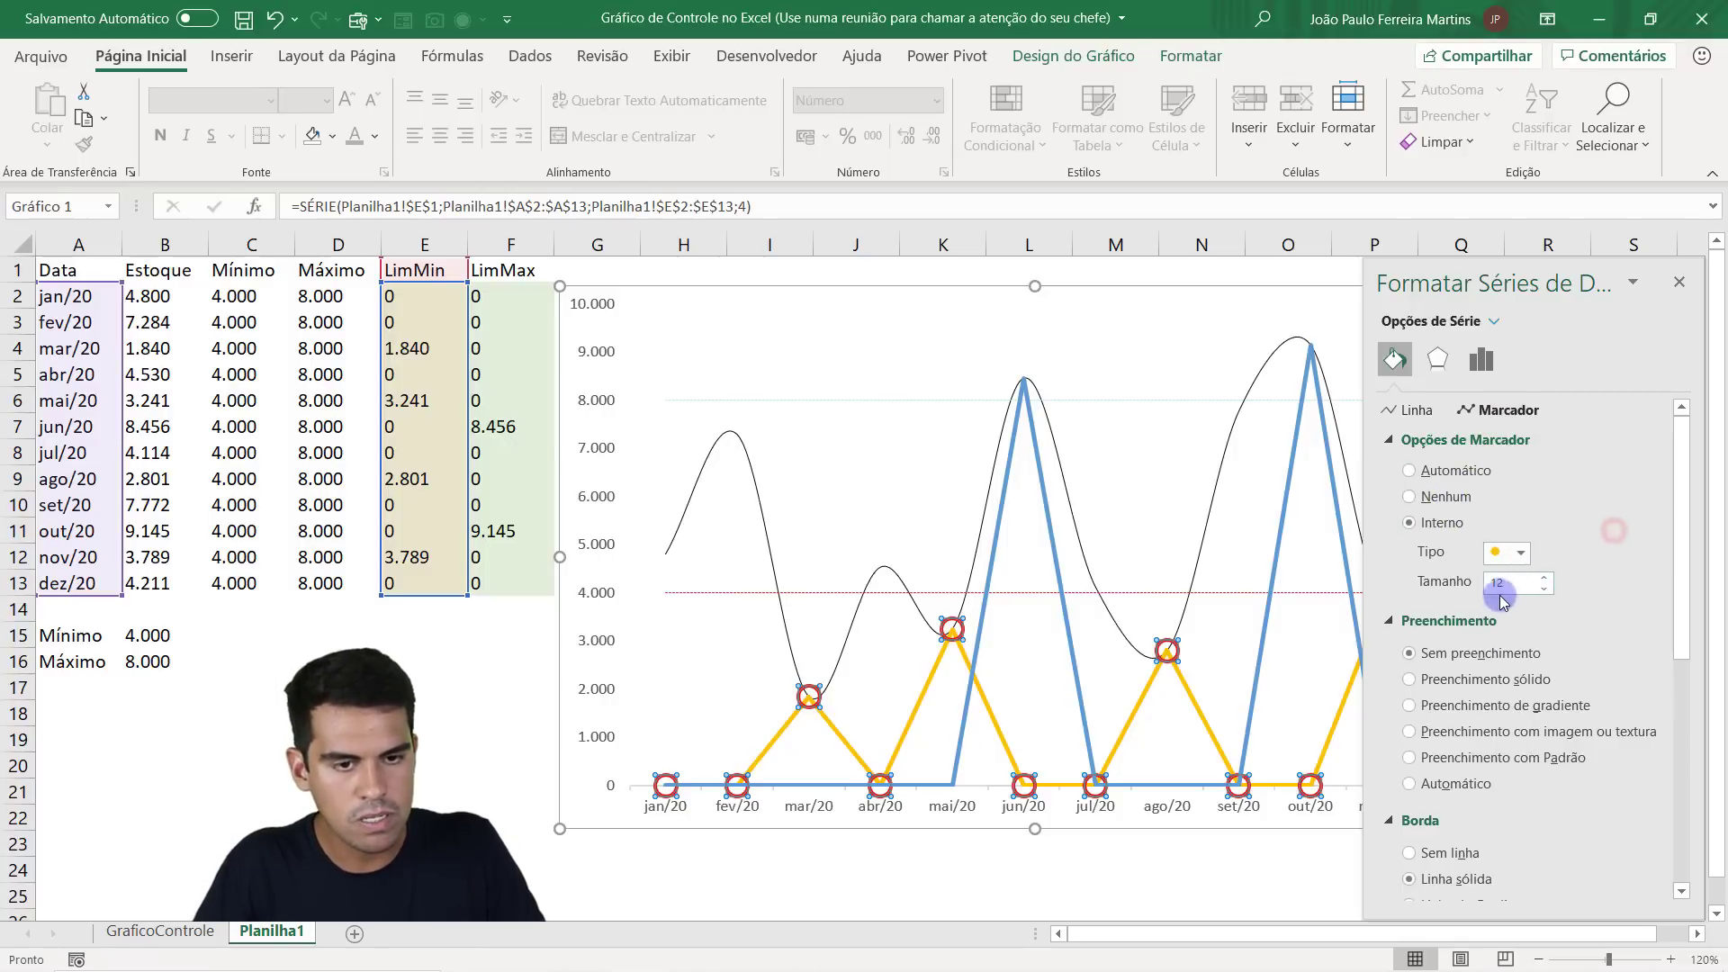
pyautogui.scroll(-2, 1500, 594)
pyautogui.scroll(-1, 1476, 540)
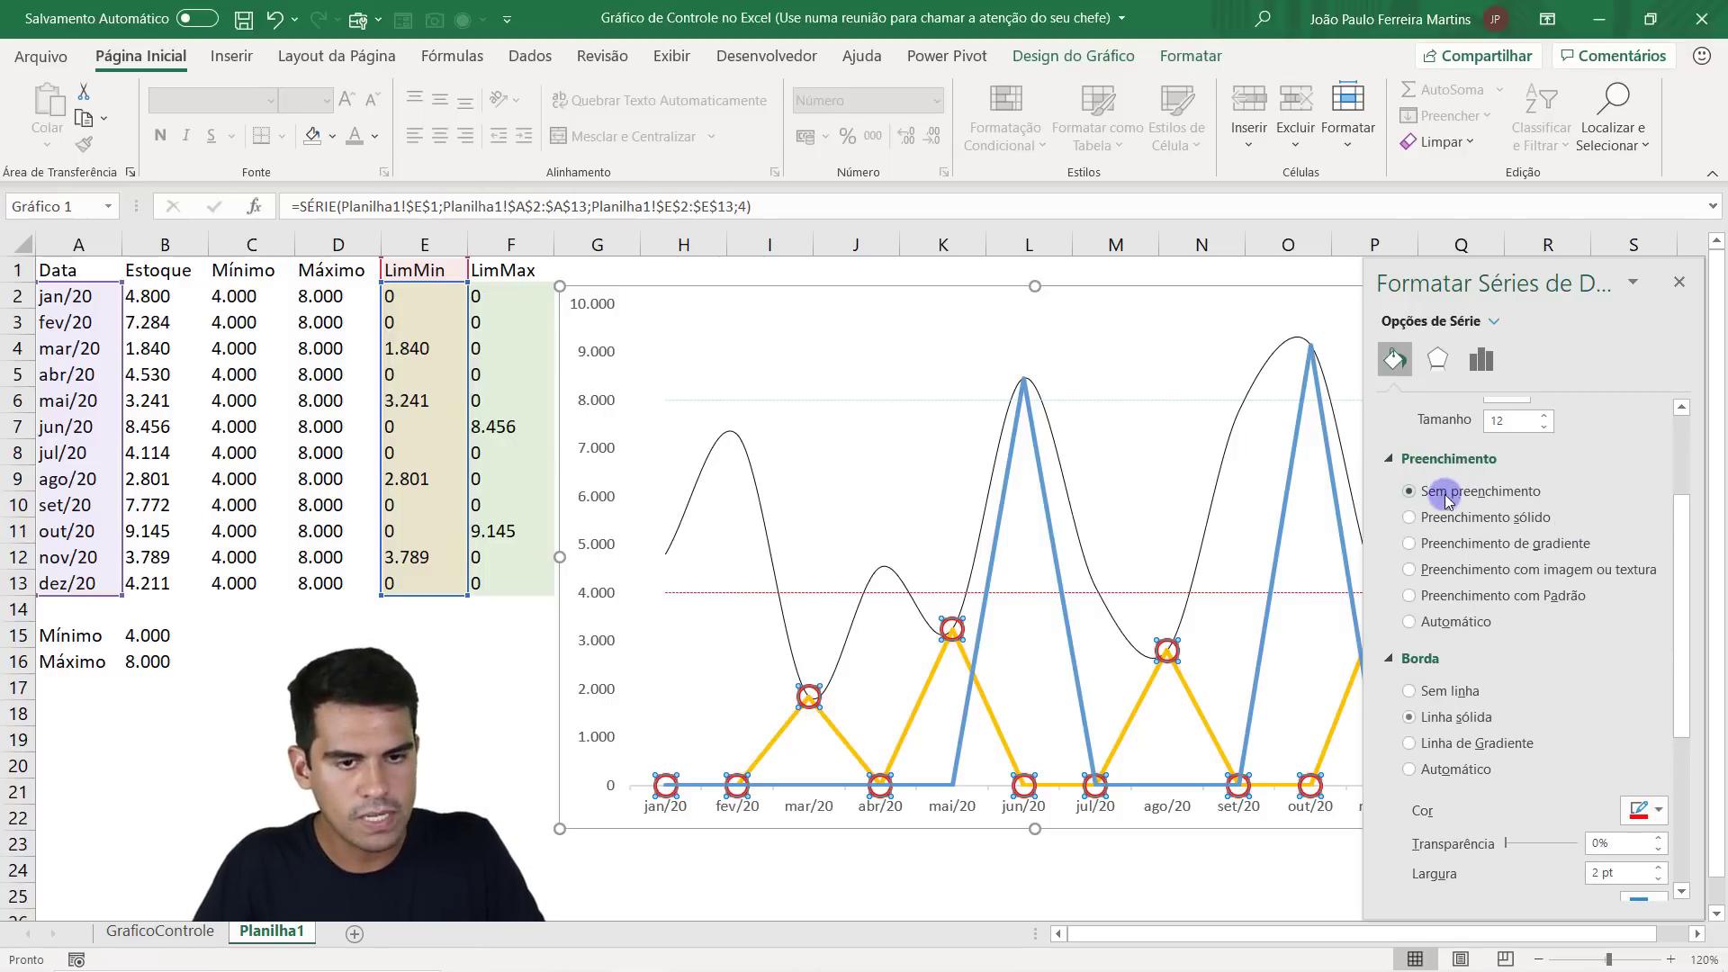
pyautogui.scroll(-3, 1475, 545)
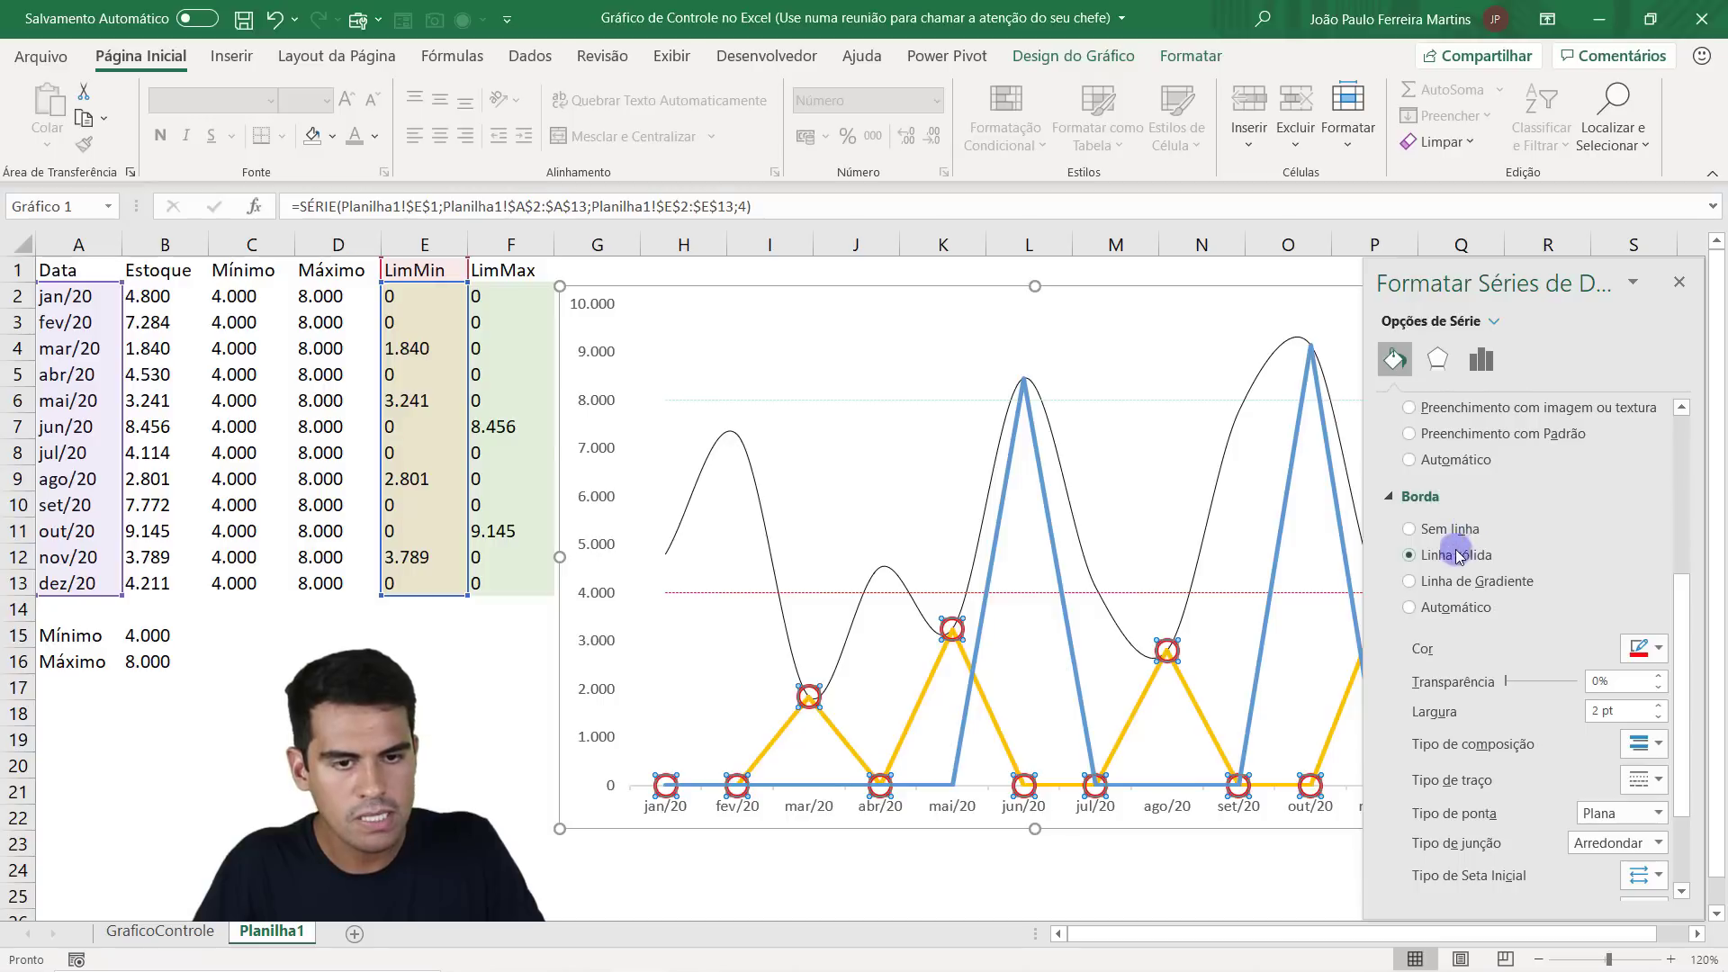
pyautogui.doubleClick(1638, 648)
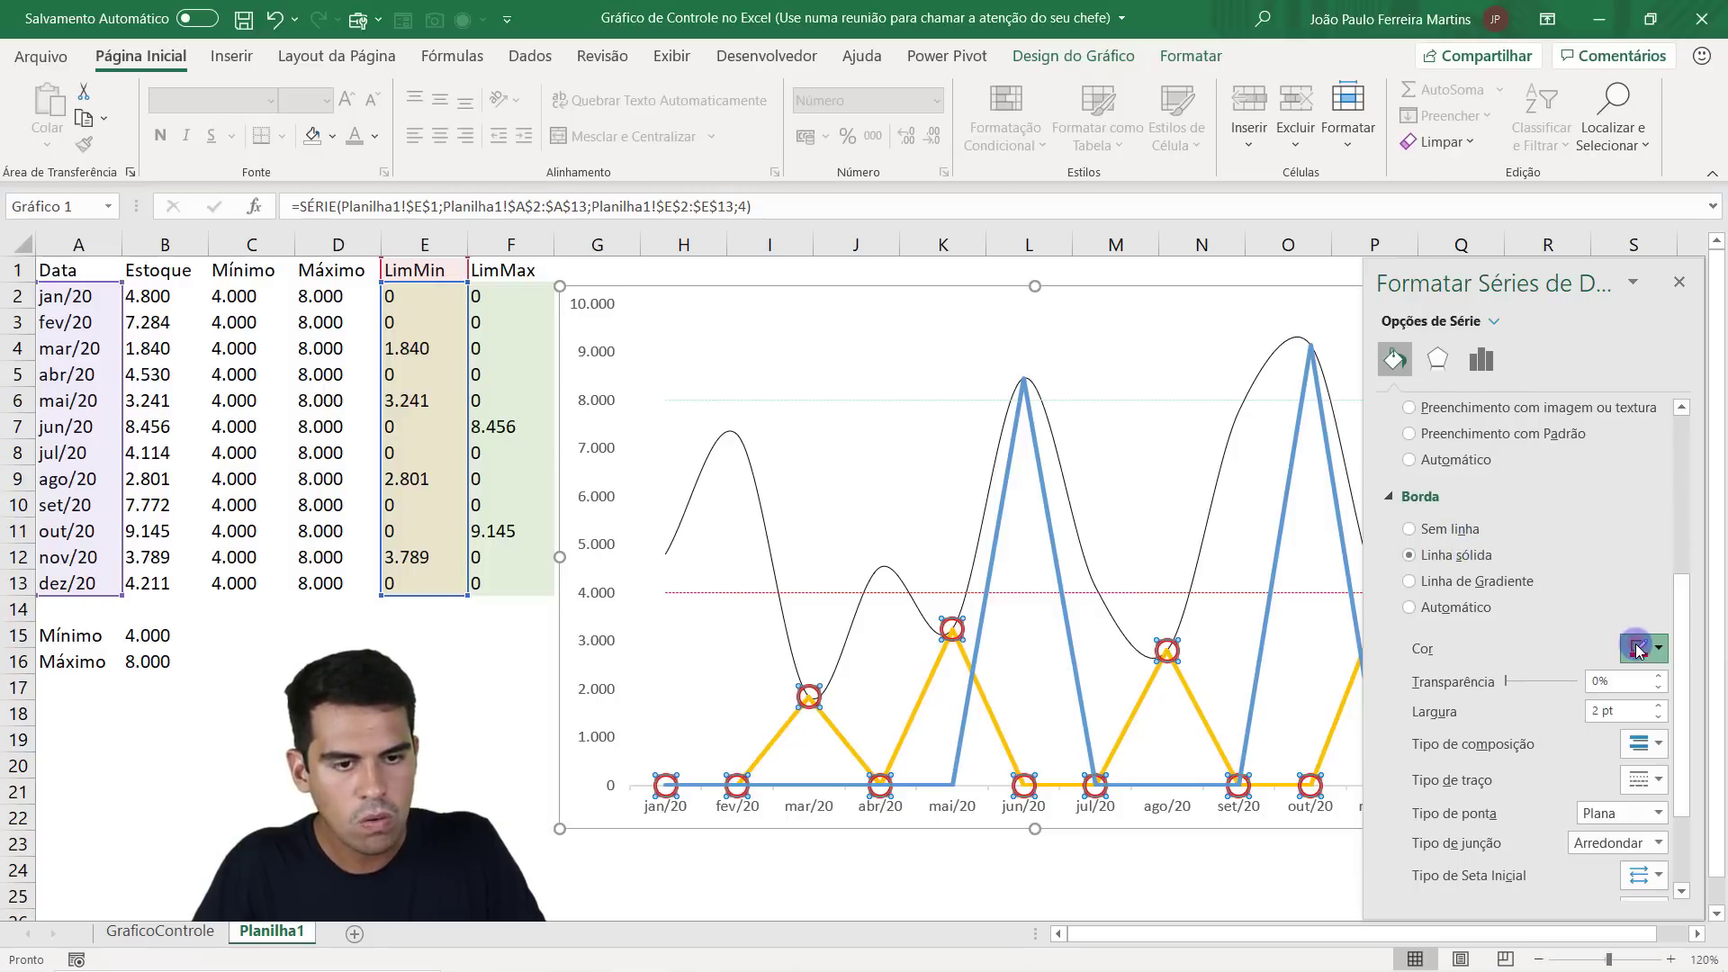
pyautogui.click(1437, 359)
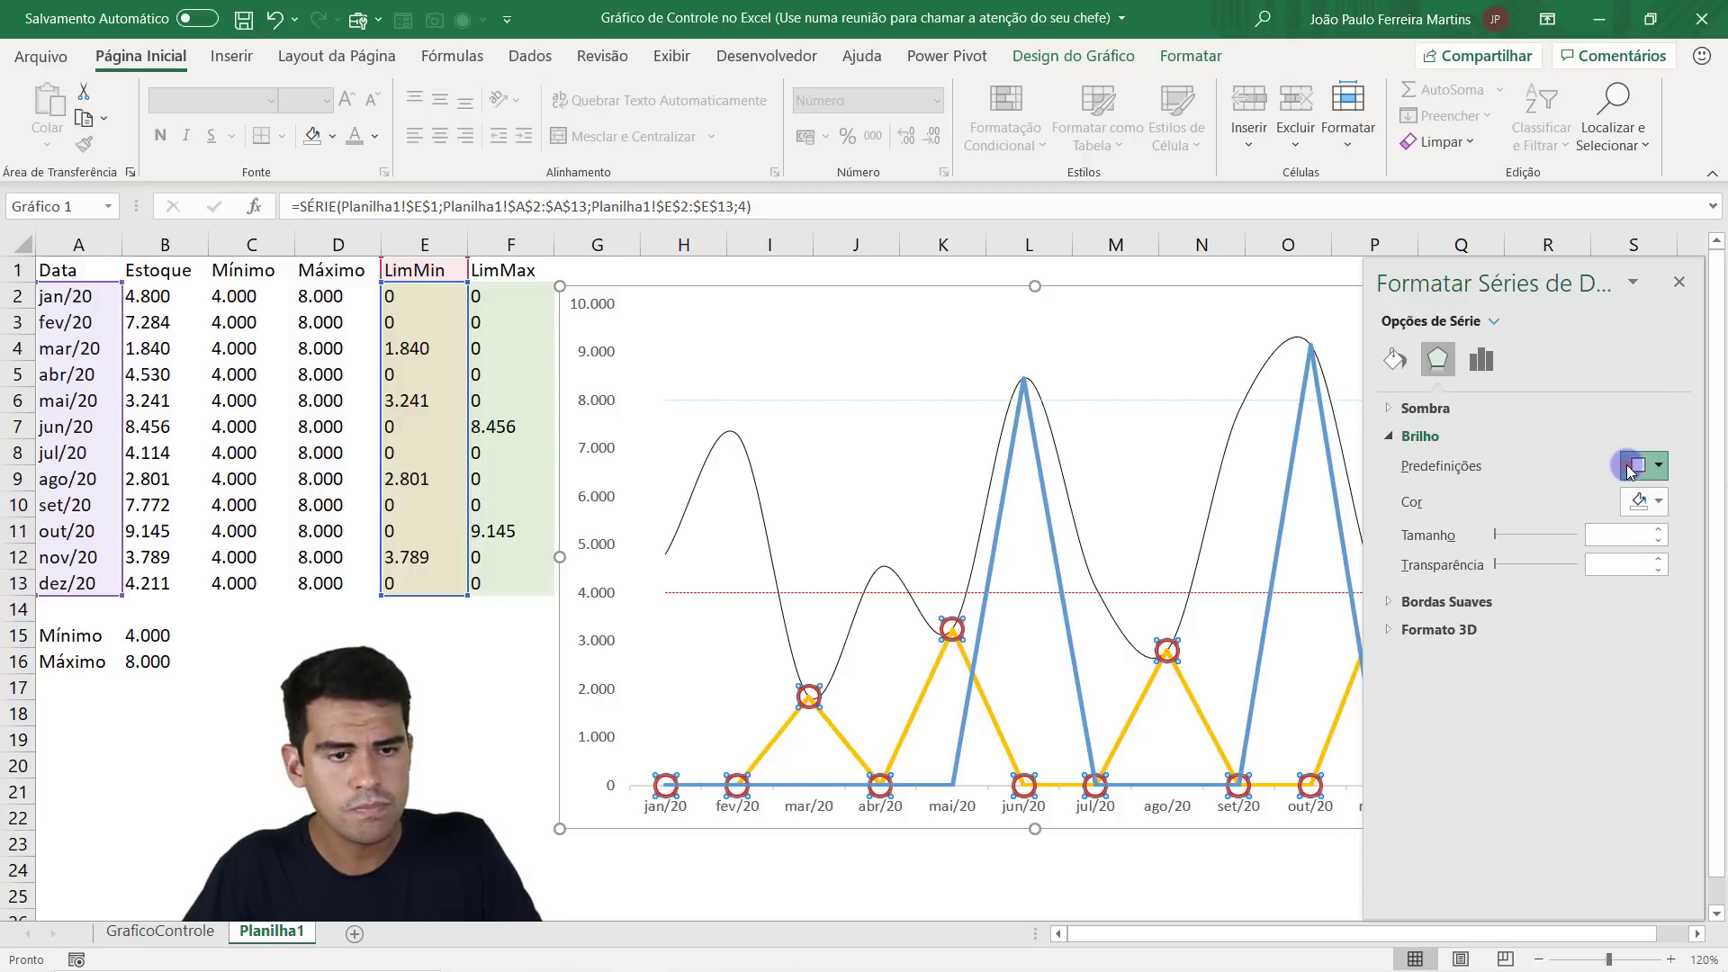
# Apply an orange glow preset to the LimMin series and recolour the glow dark red.
pyautogui.click(1658, 466)
pyautogui.click(1460, 647)
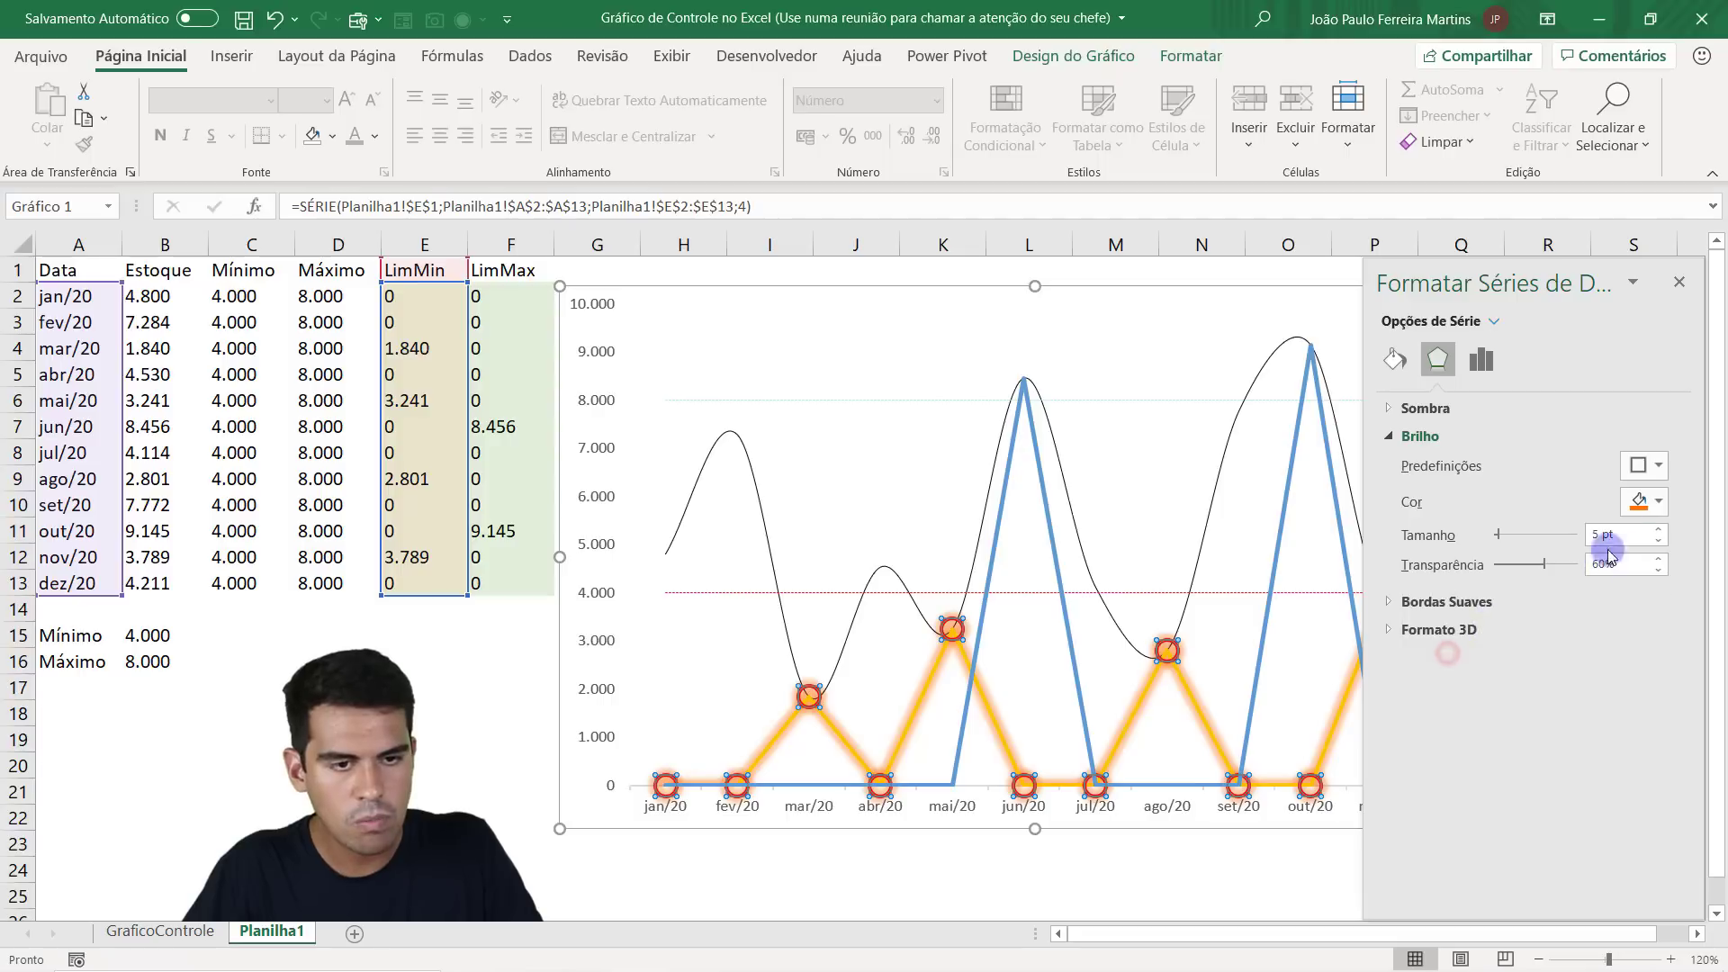
pyautogui.click(1639, 502)
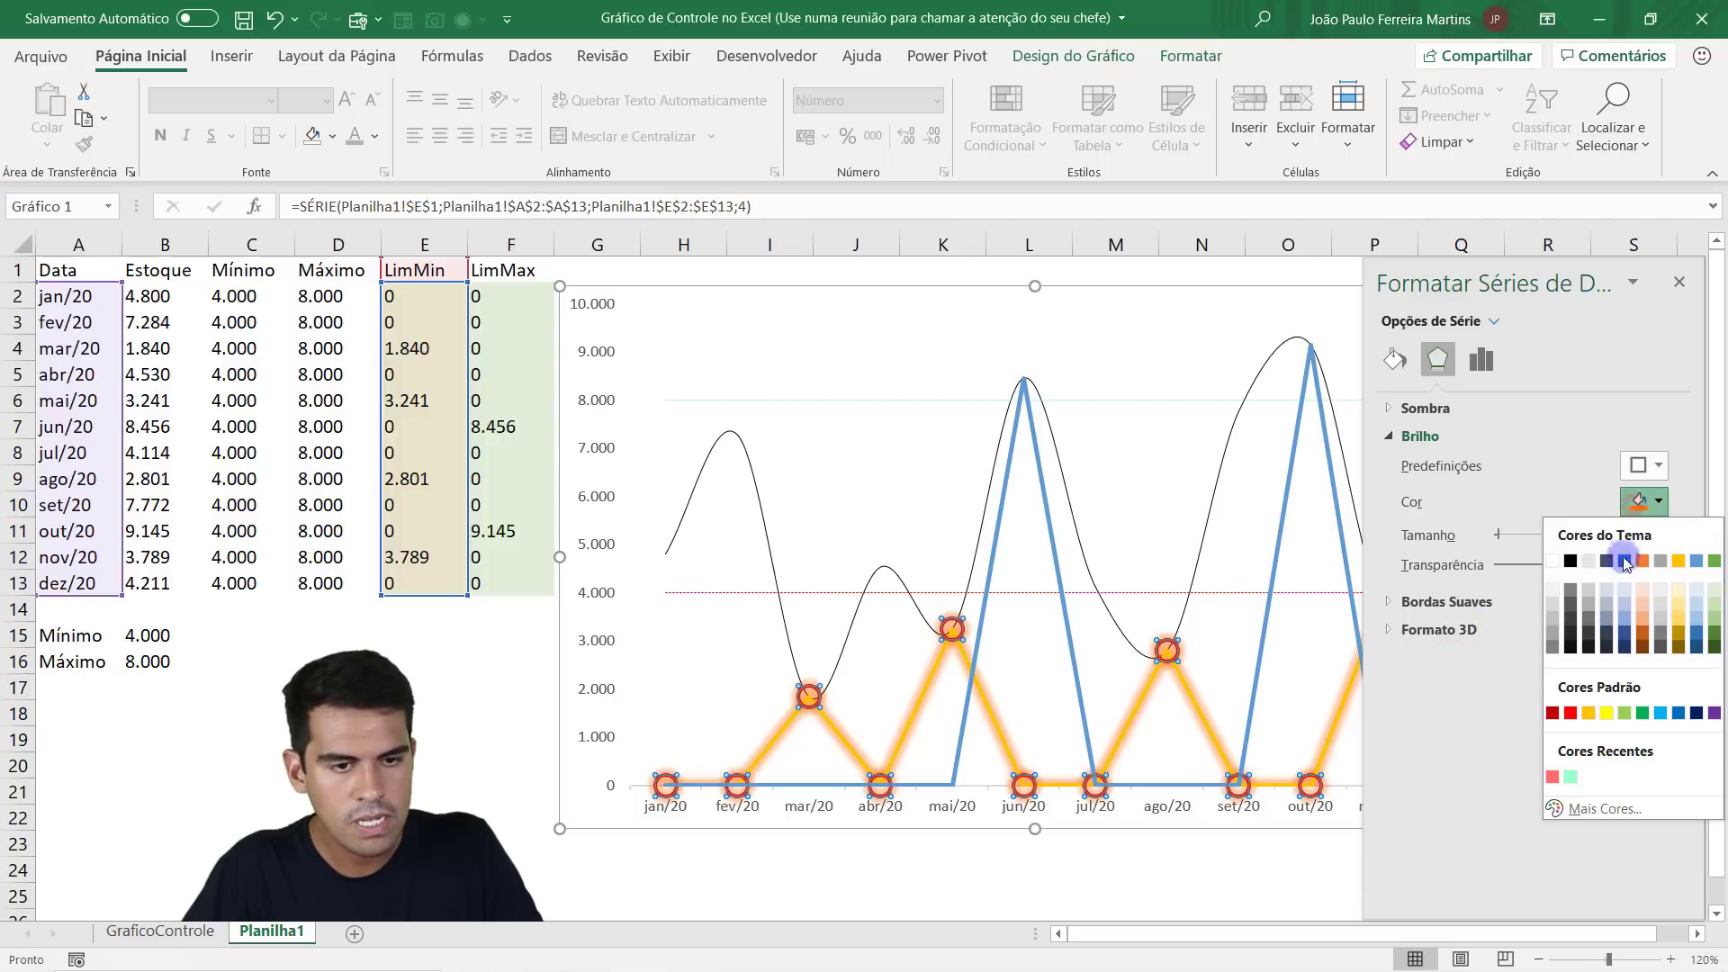
pyautogui.click(1572, 713)
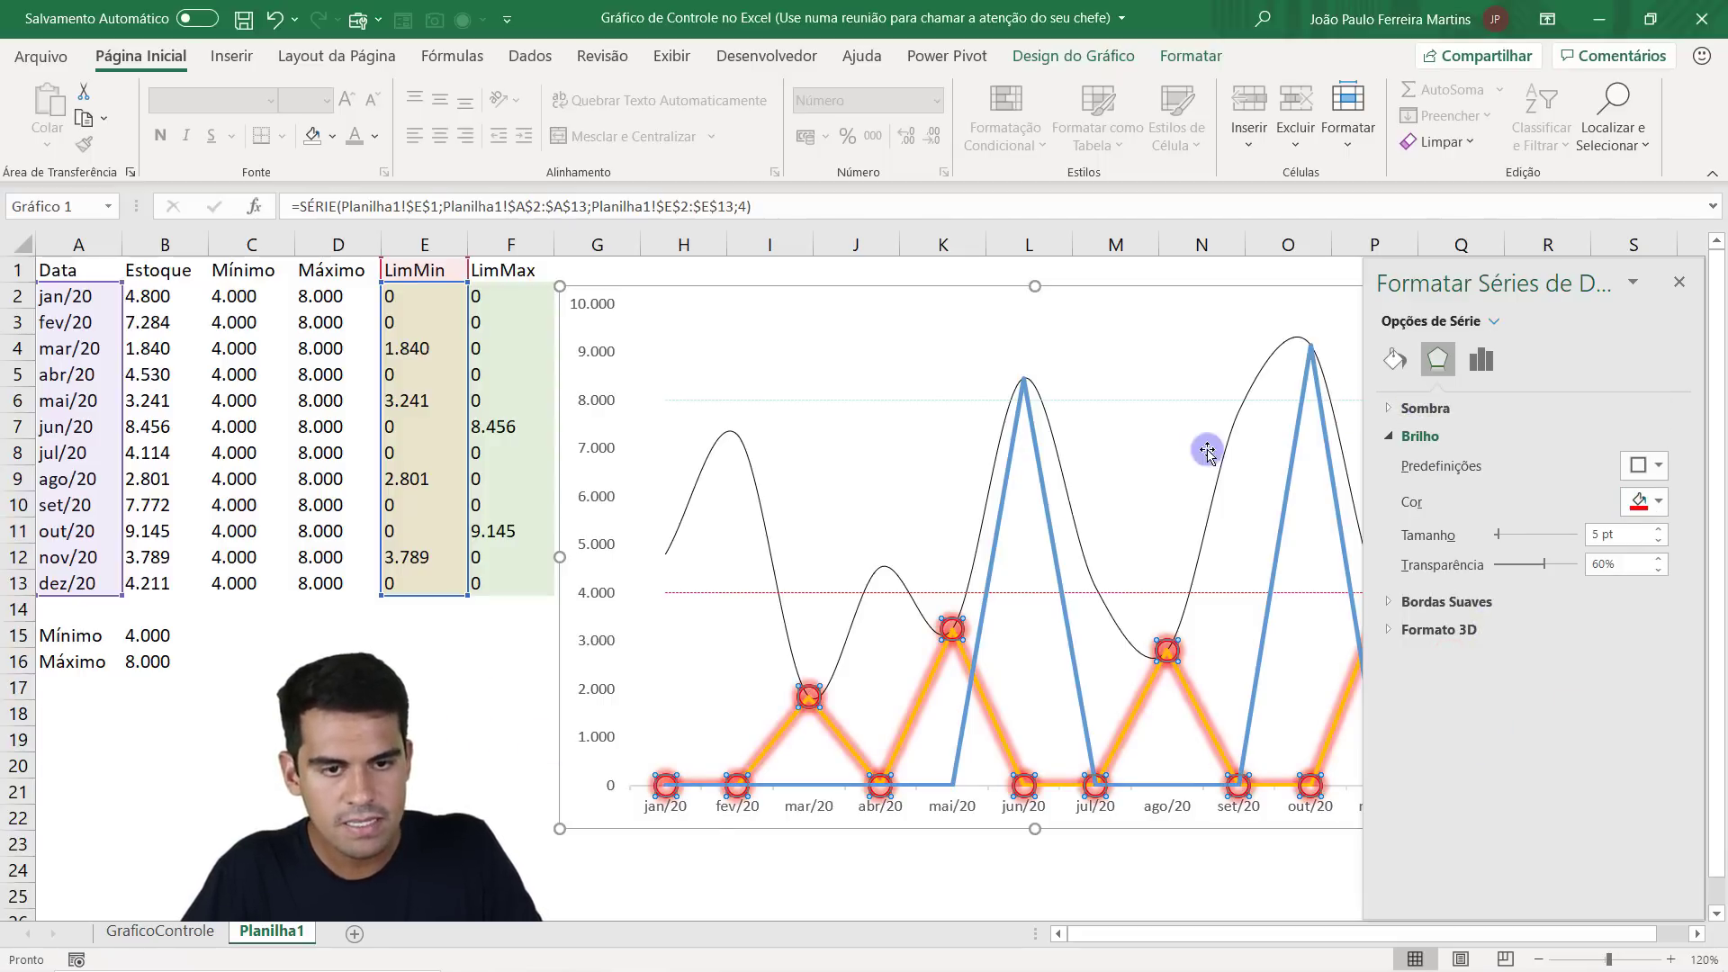
# Set the LimMin series line to No line so only glowing red circles remain, and close the pane.
pyautogui.click(729, 675)
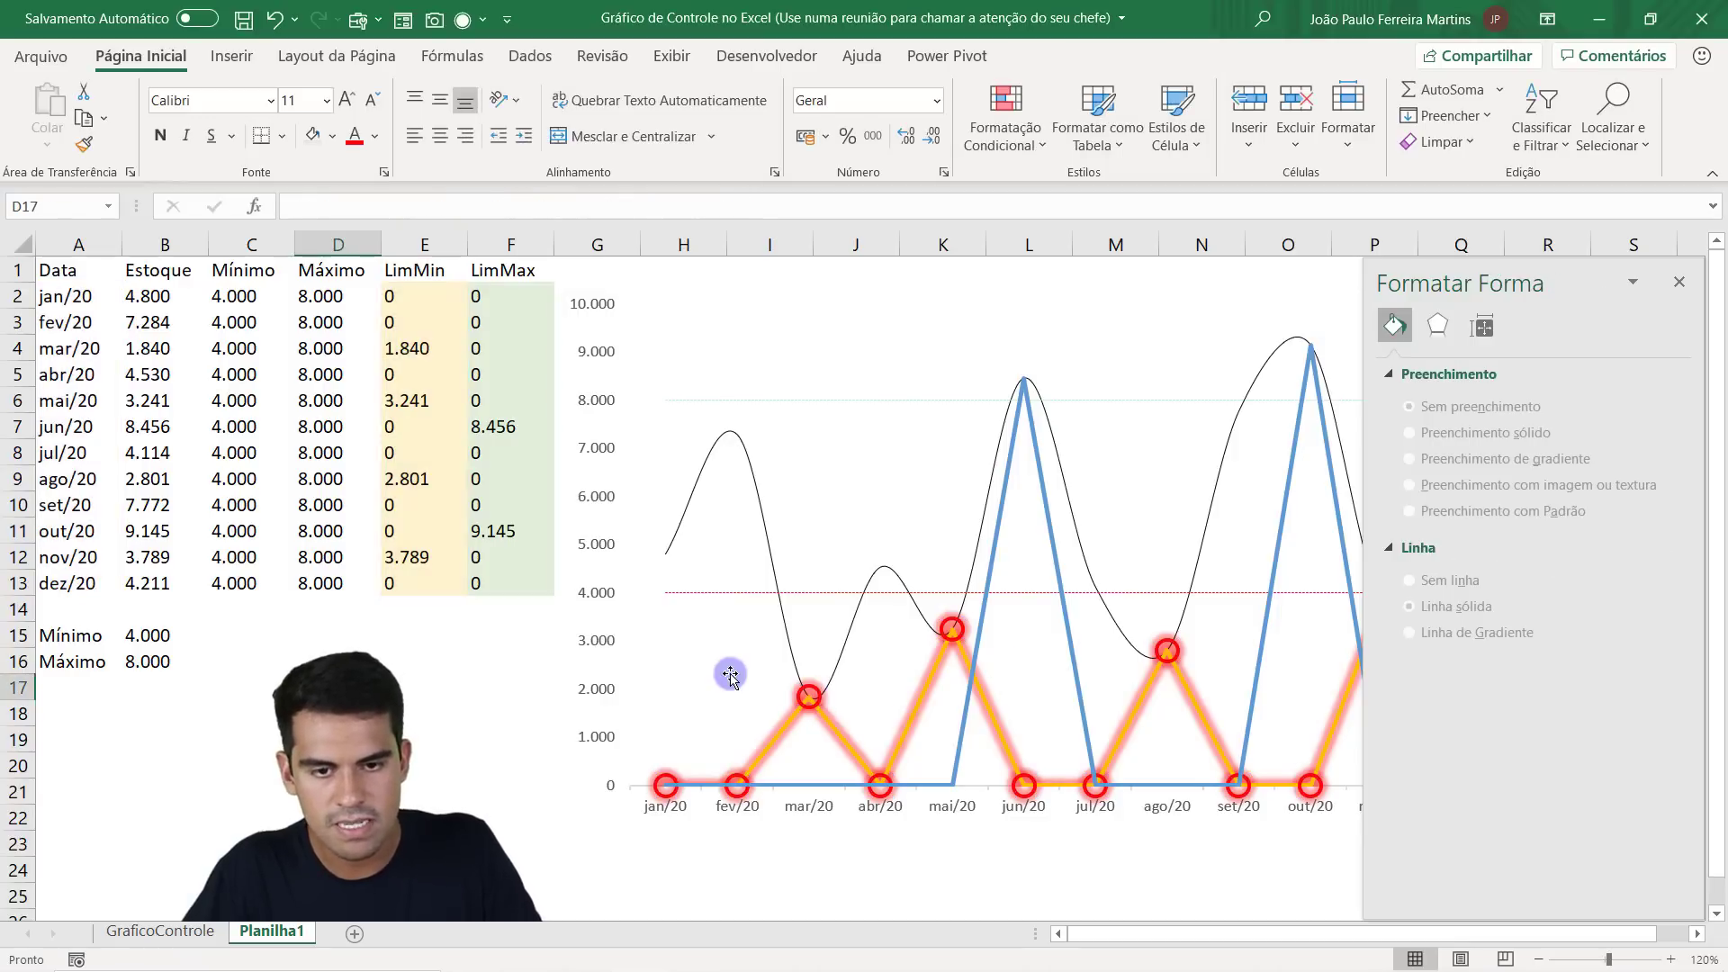
pyautogui.click(1135, 711)
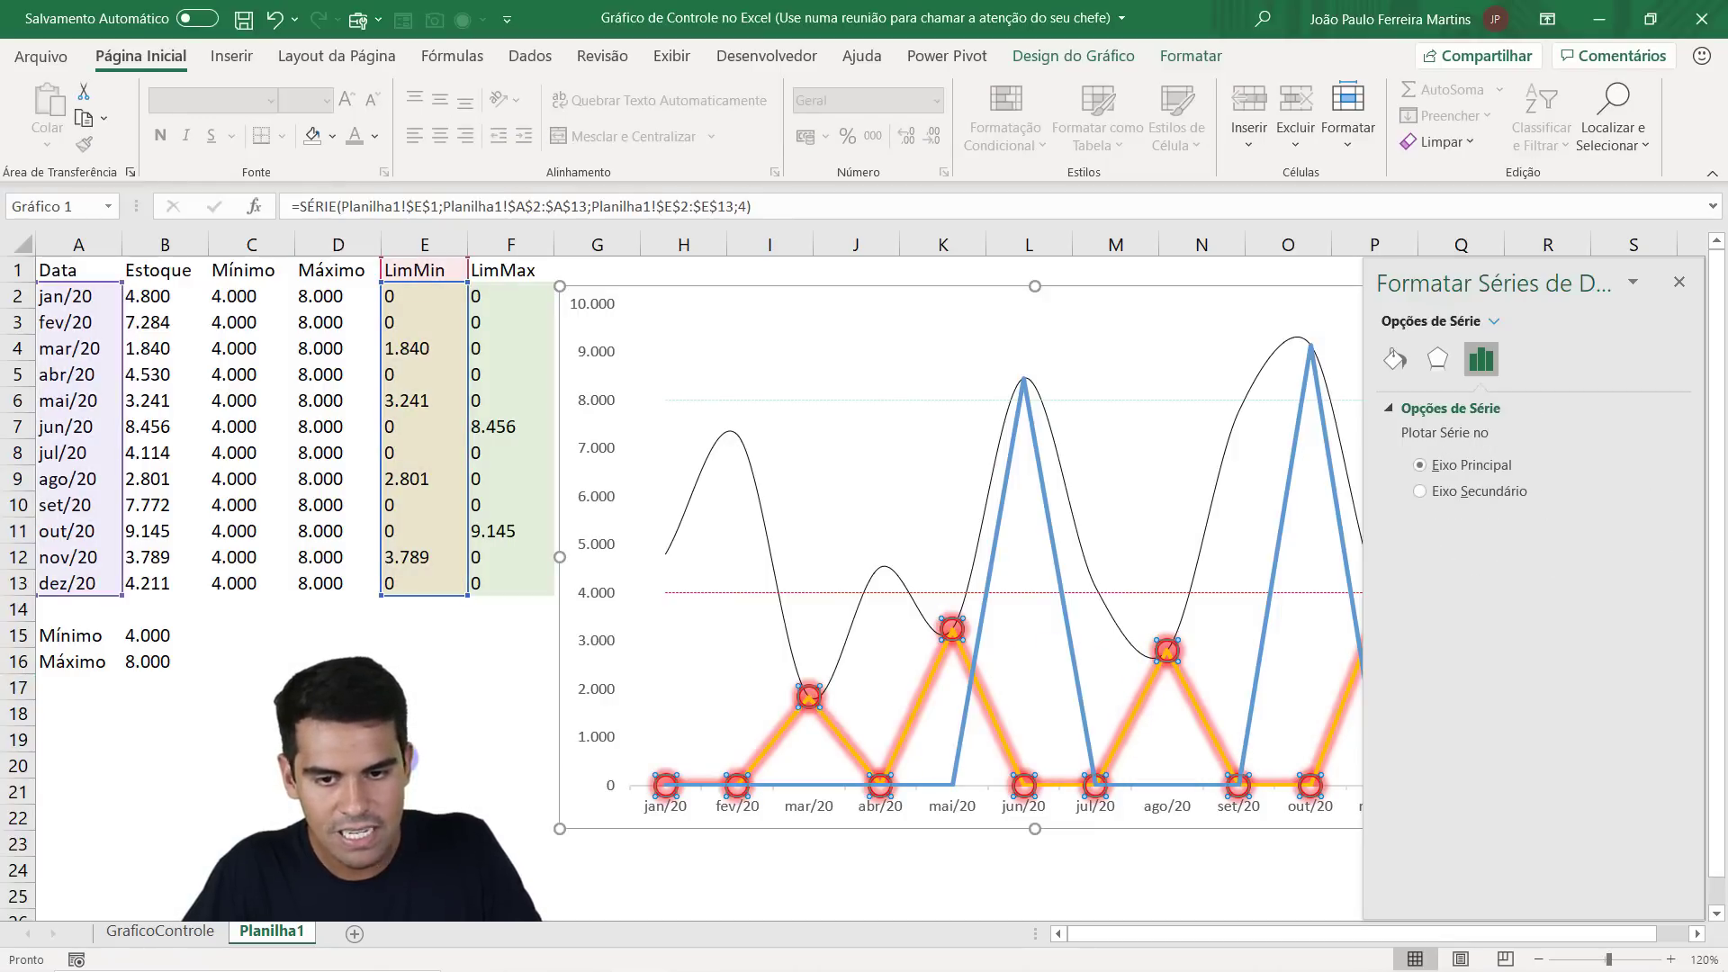
pyautogui.click(436, 765)
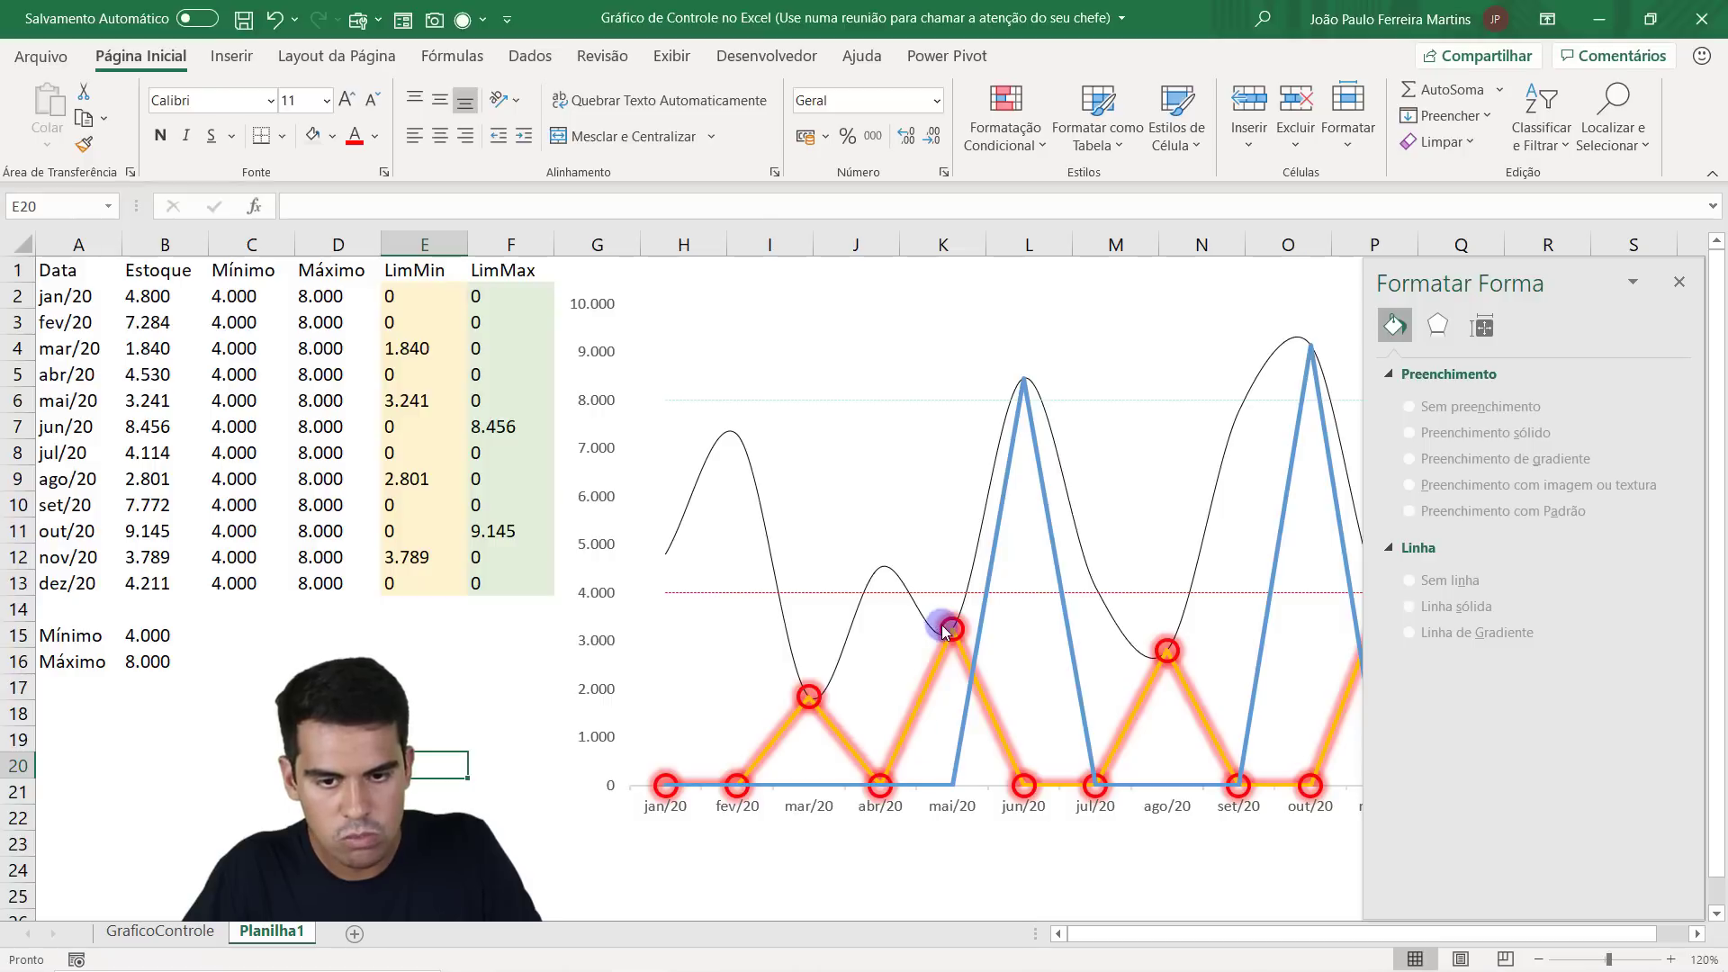
pyautogui.click(932, 675)
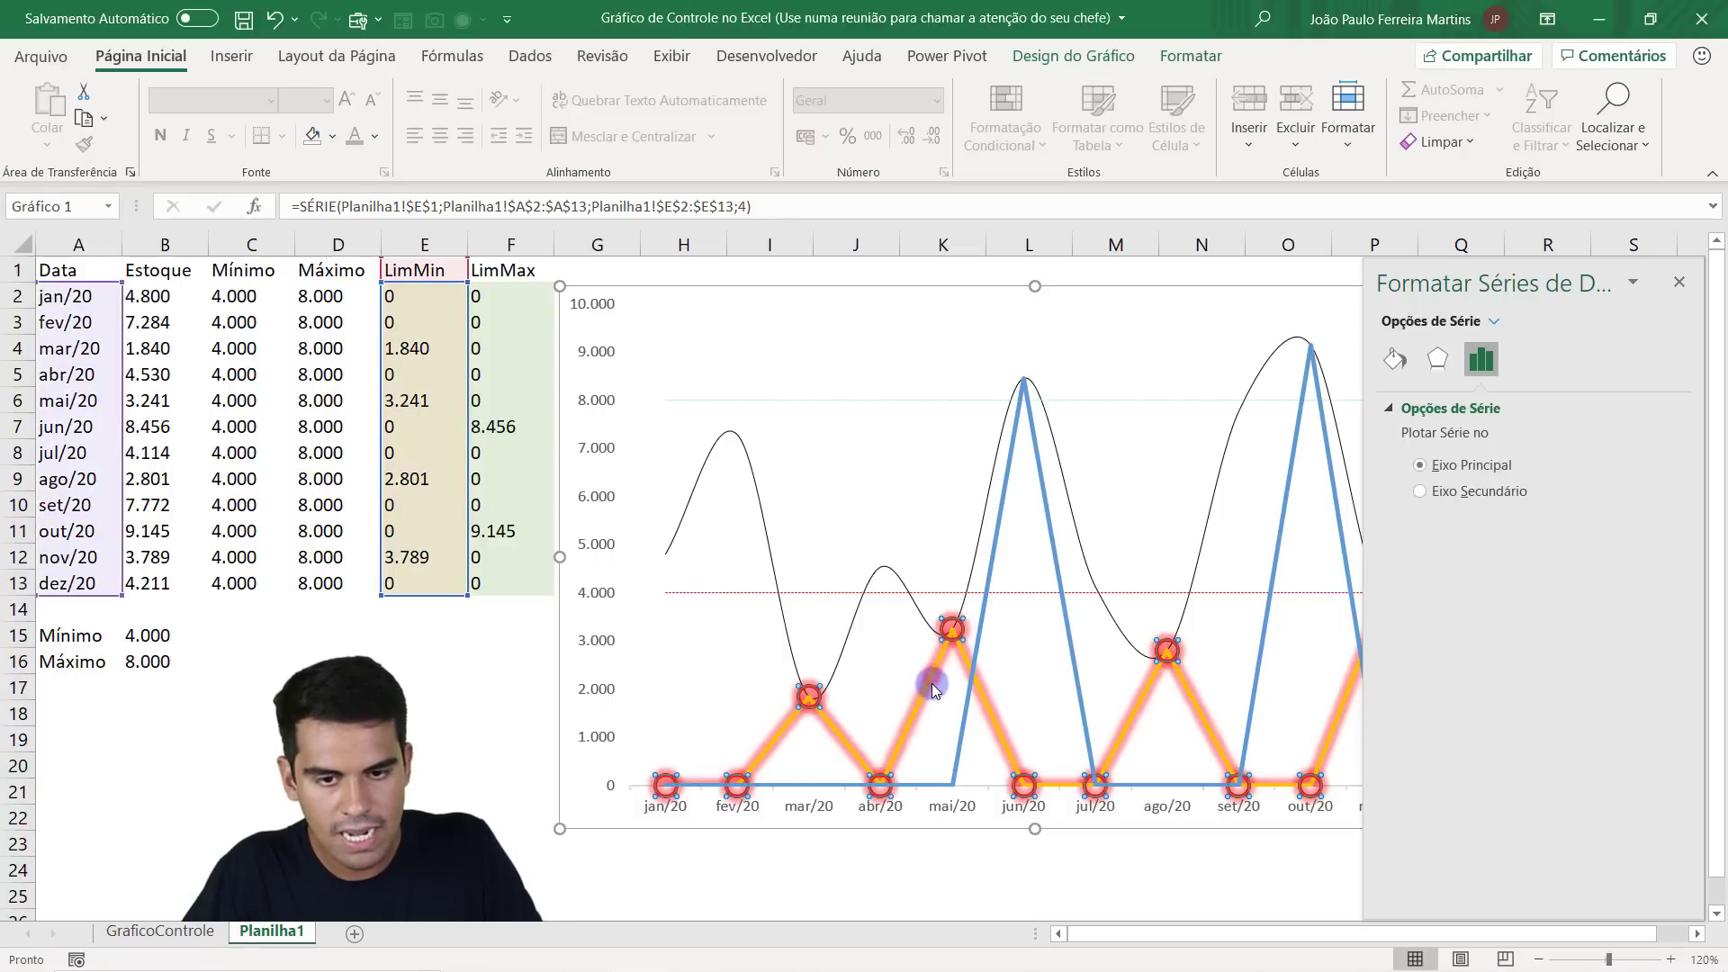
pyautogui.click(1392, 362)
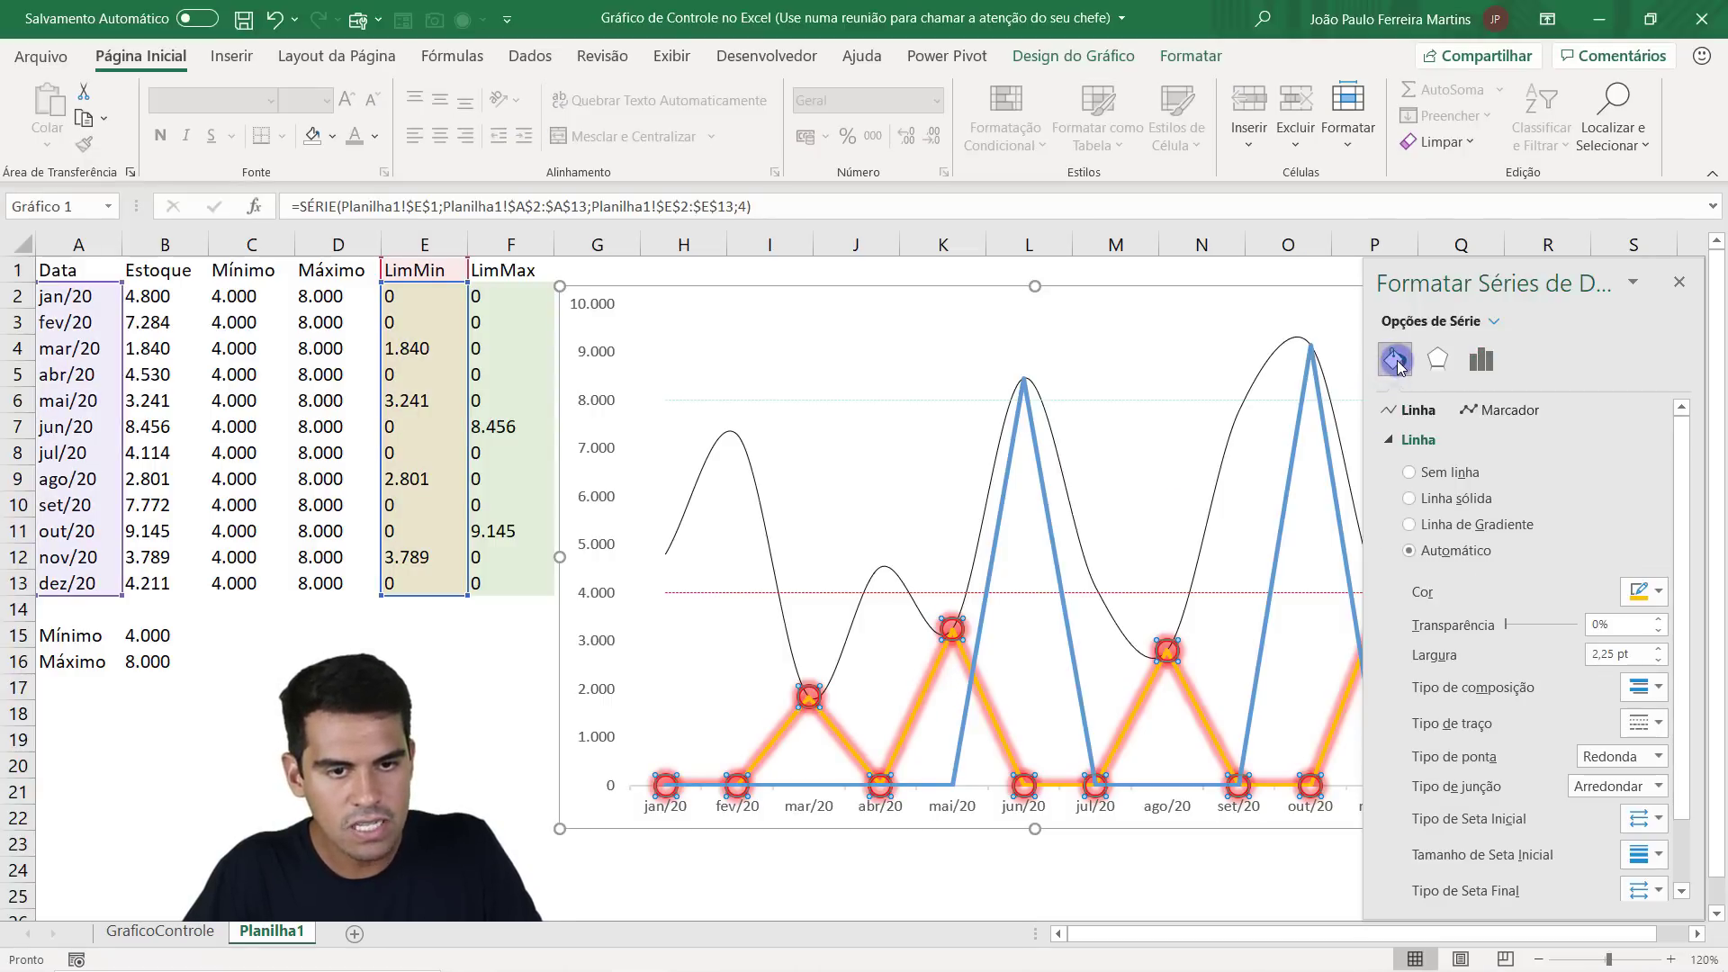
pyautogui.click(1409, 472)
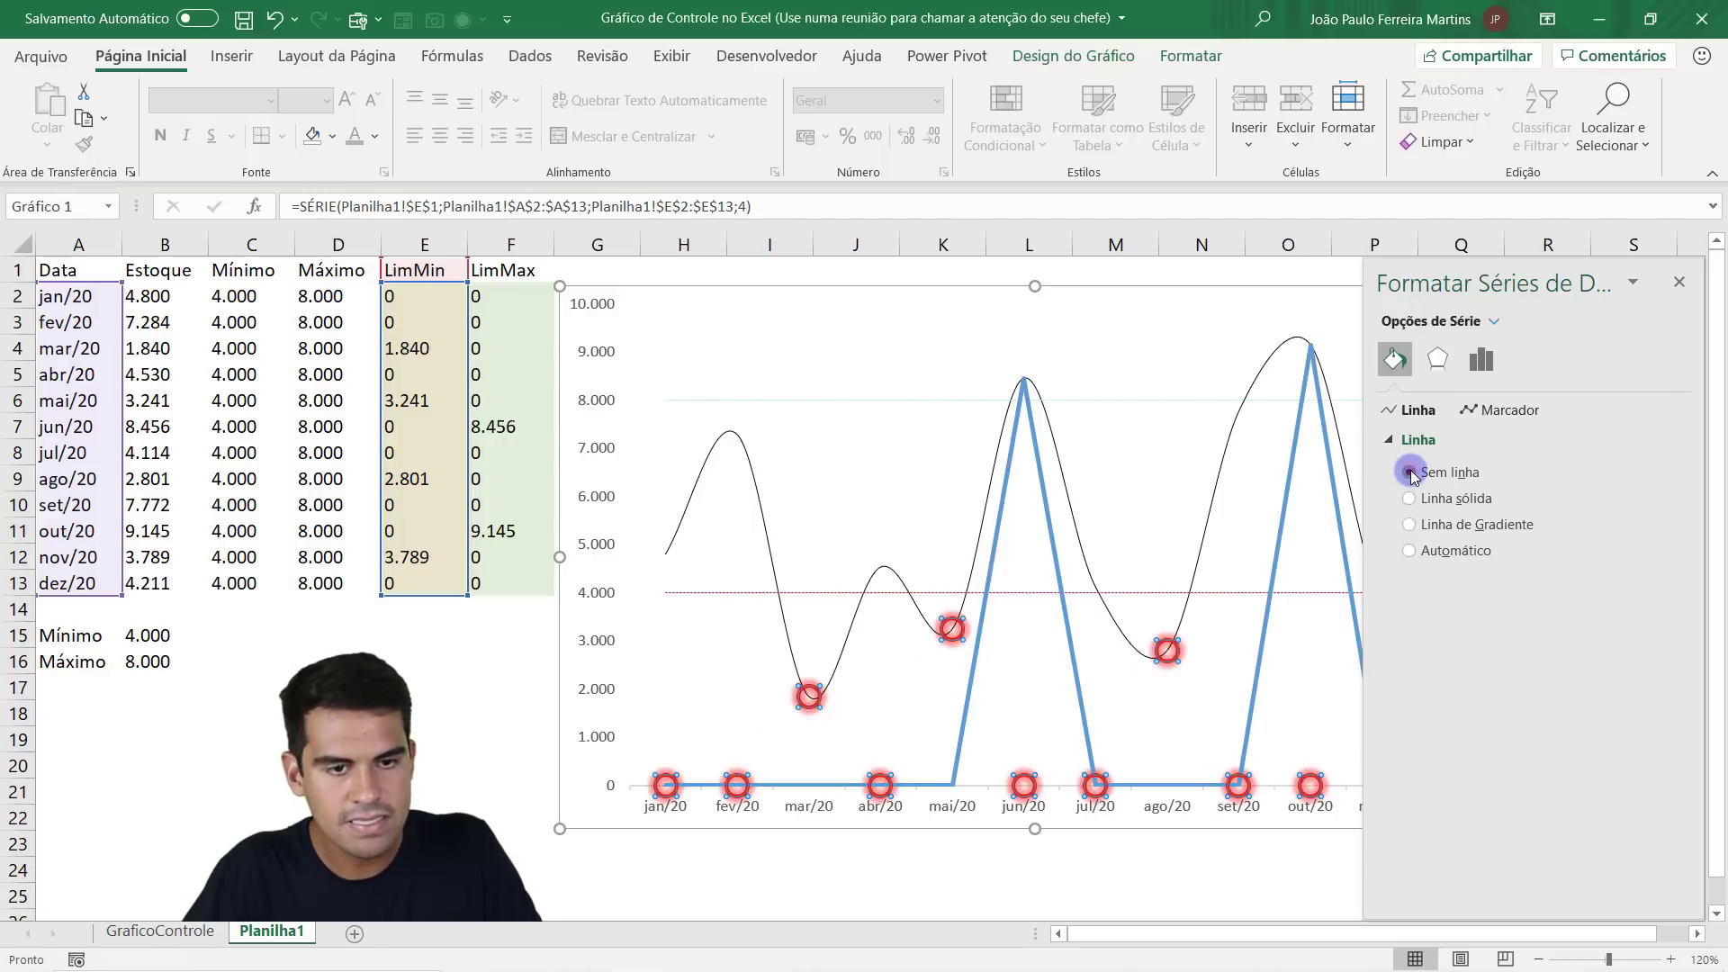
pyautogui.click(1411, 499)
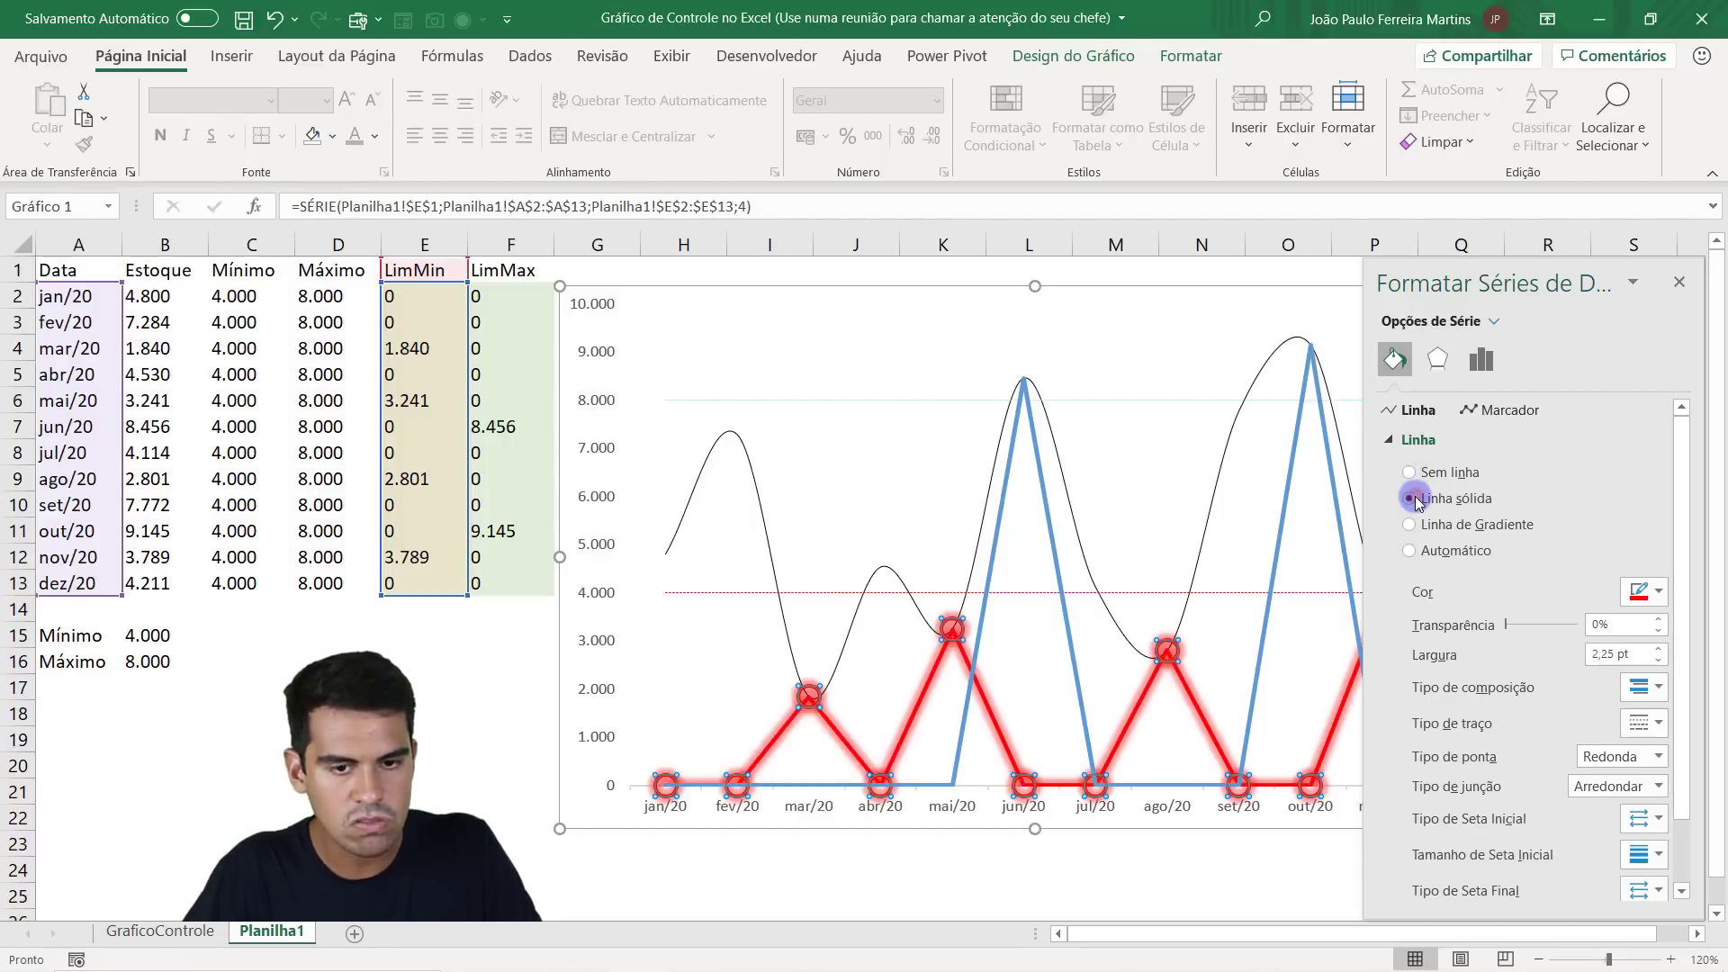
pyautogui.click(1410, 472)
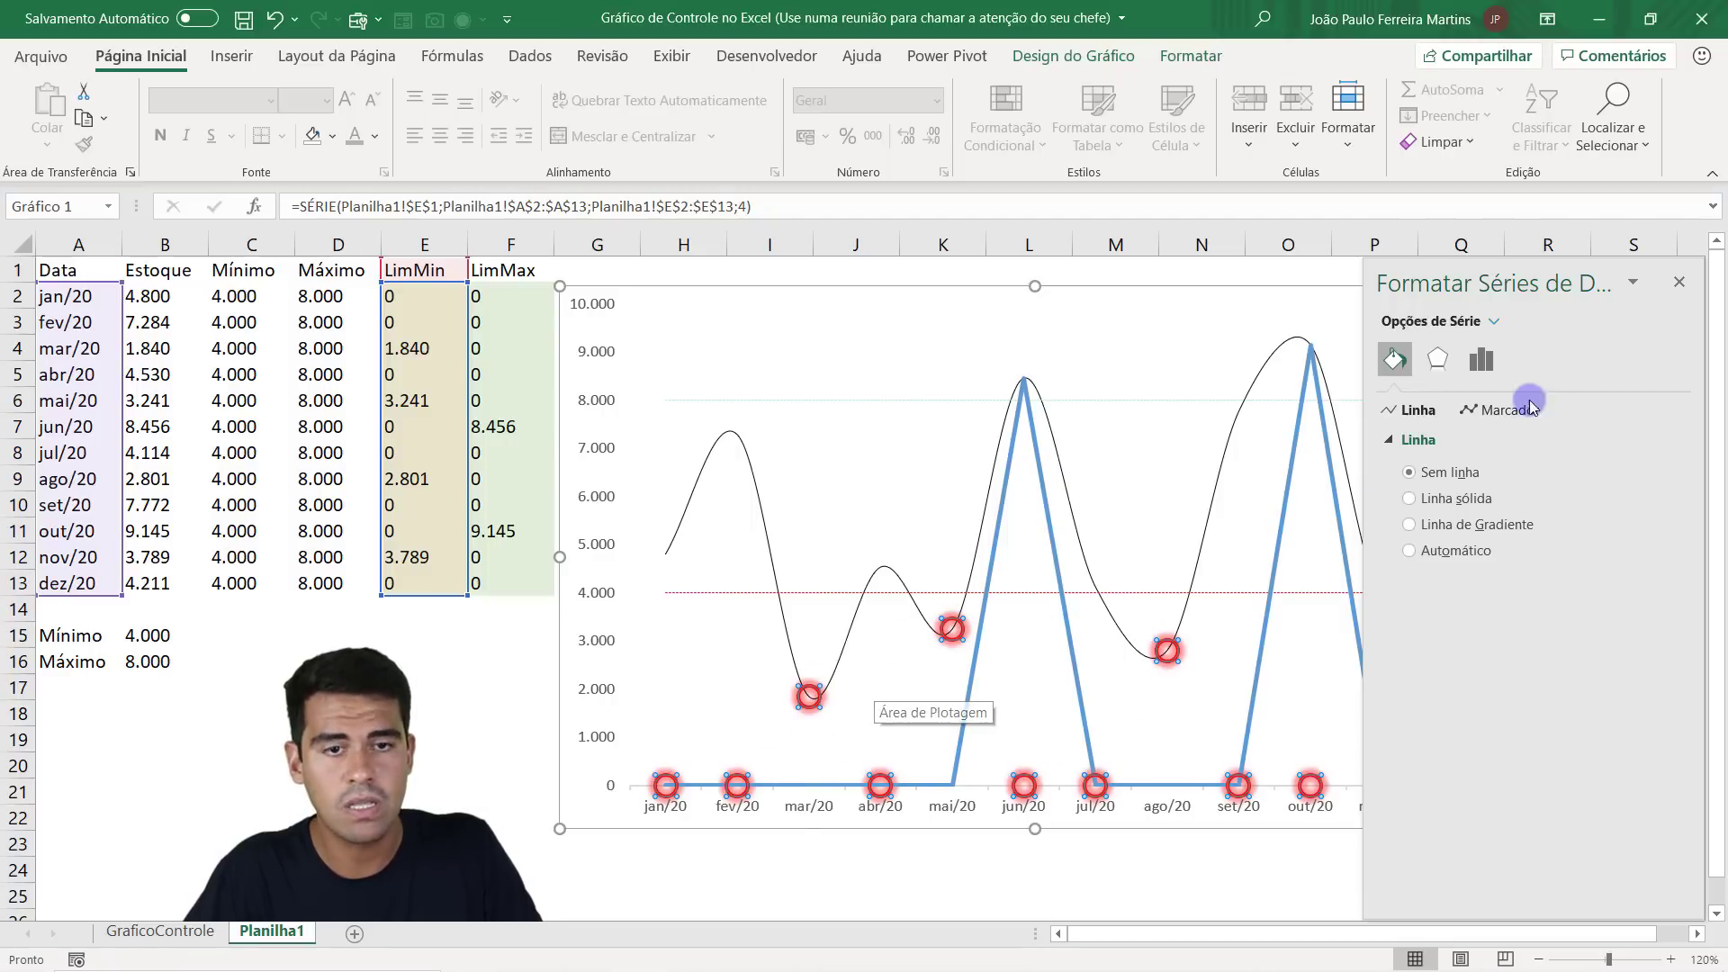
pyautogui.click(1679, 282)
pyautogui.click(442, 689)
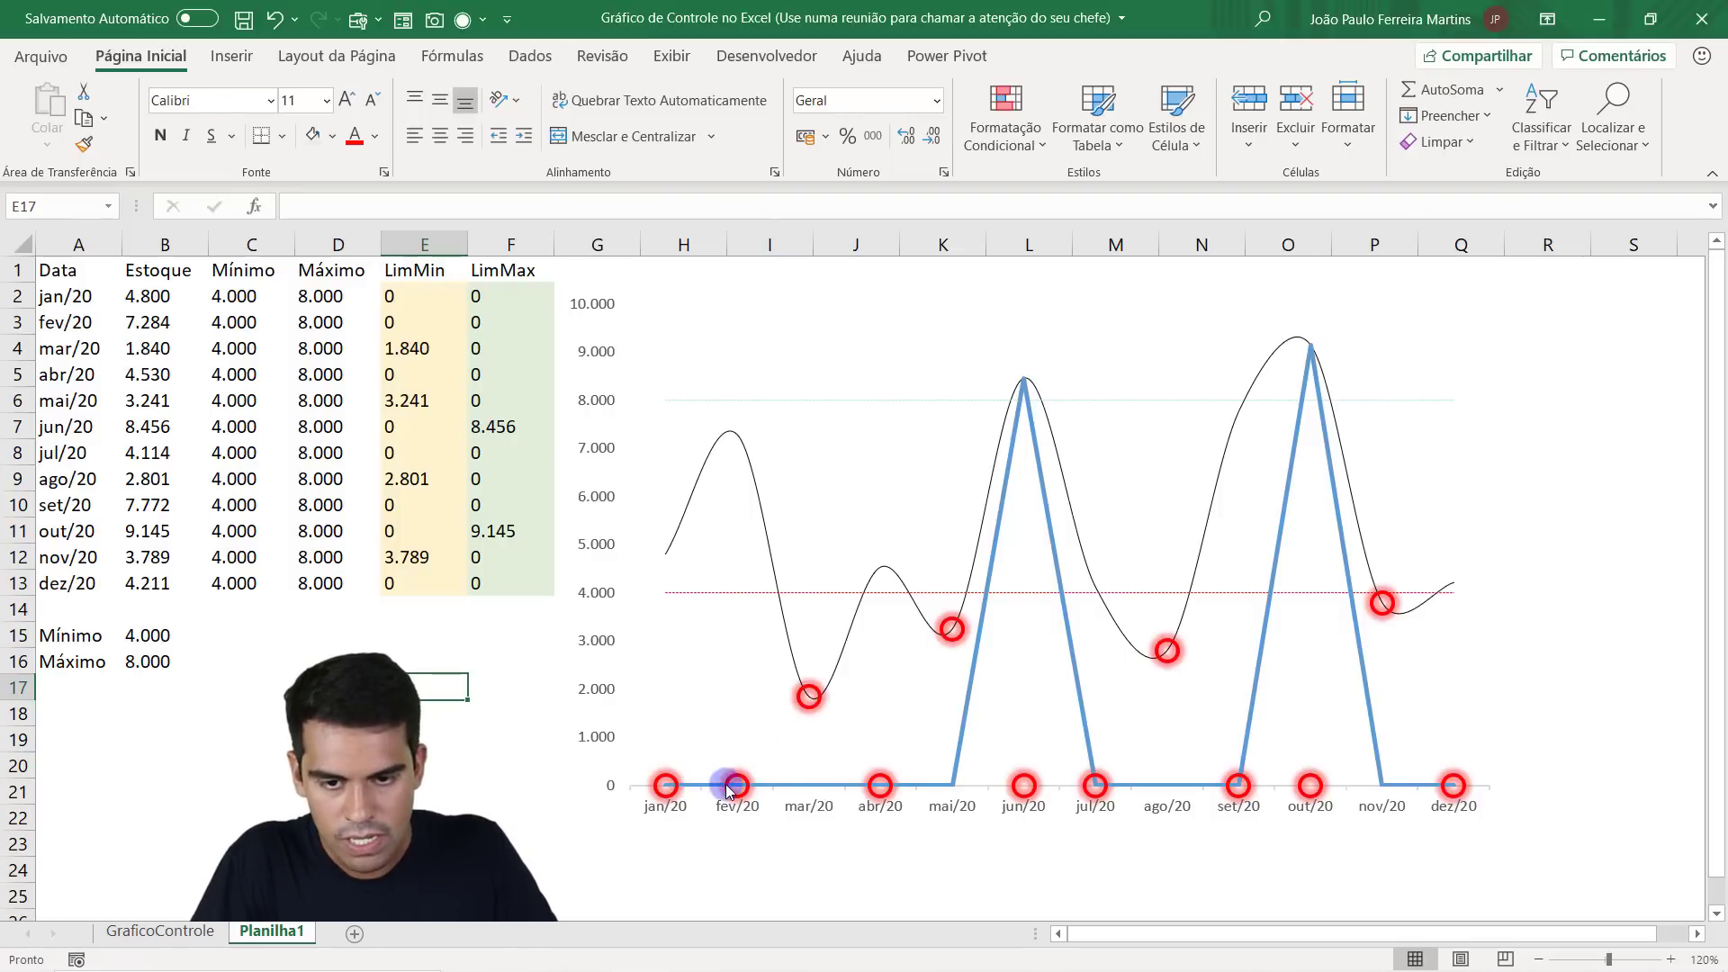
# Change the LimMin formula in E2 to =SE(B2>=C2;#N/D;B2).
pyautogui.press('F2')
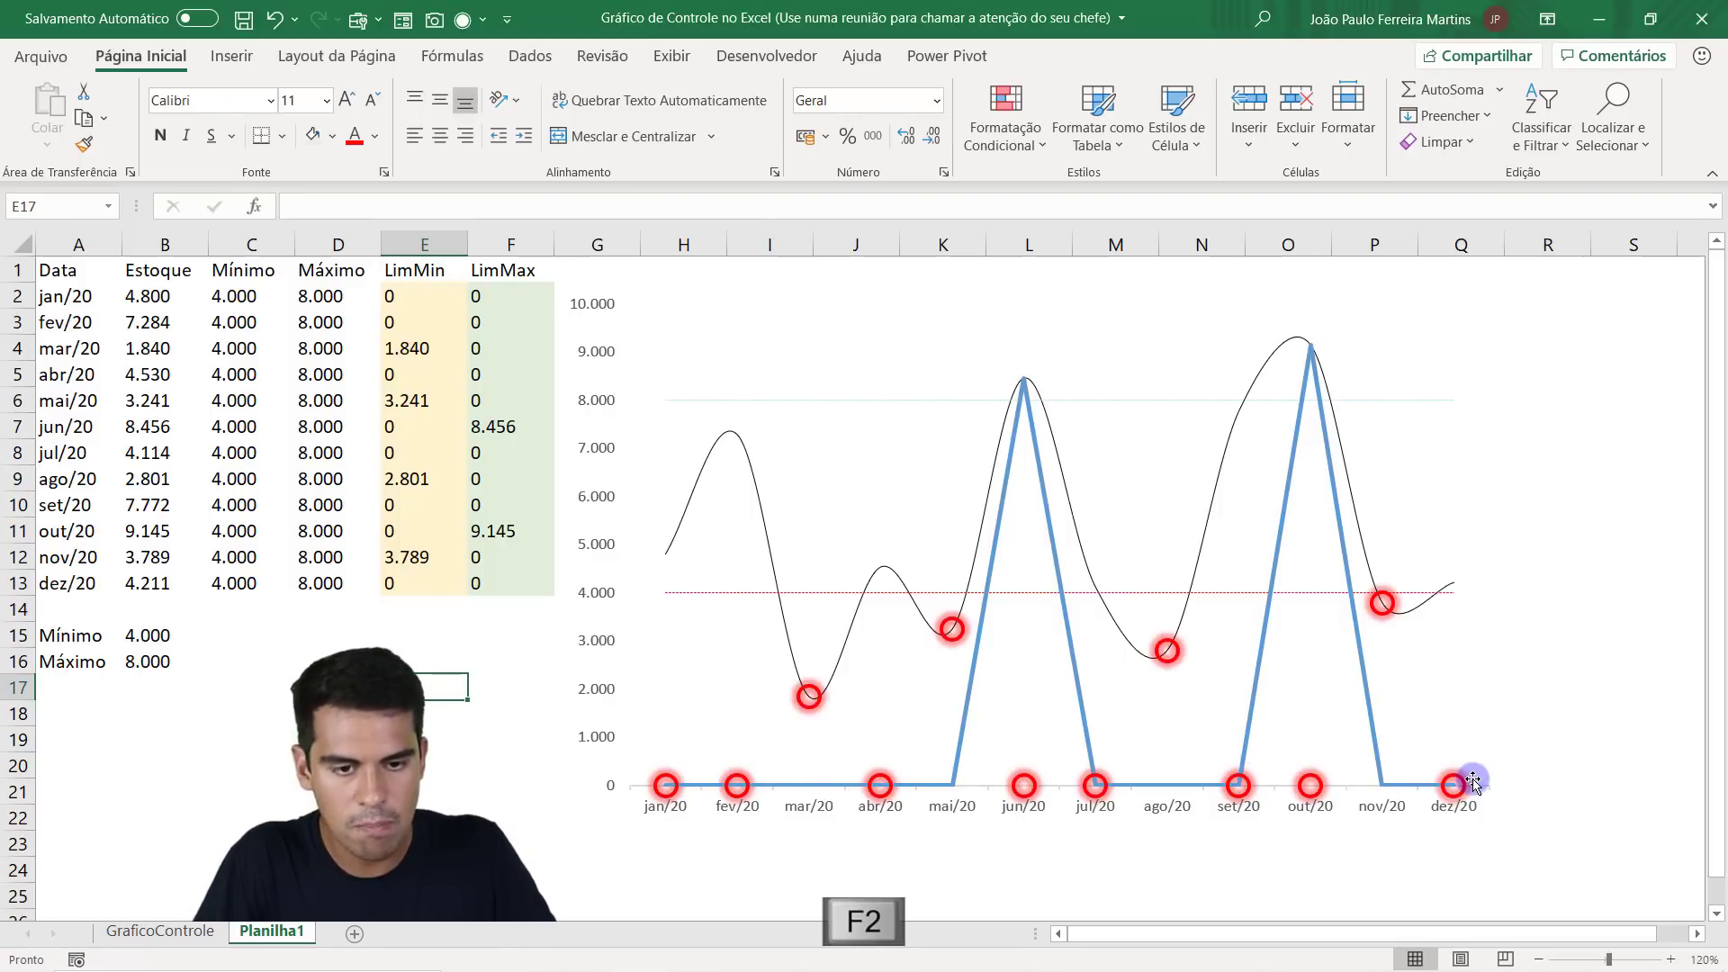
pyautogui.click(432, 295)
pyautogui.click(671, 802)
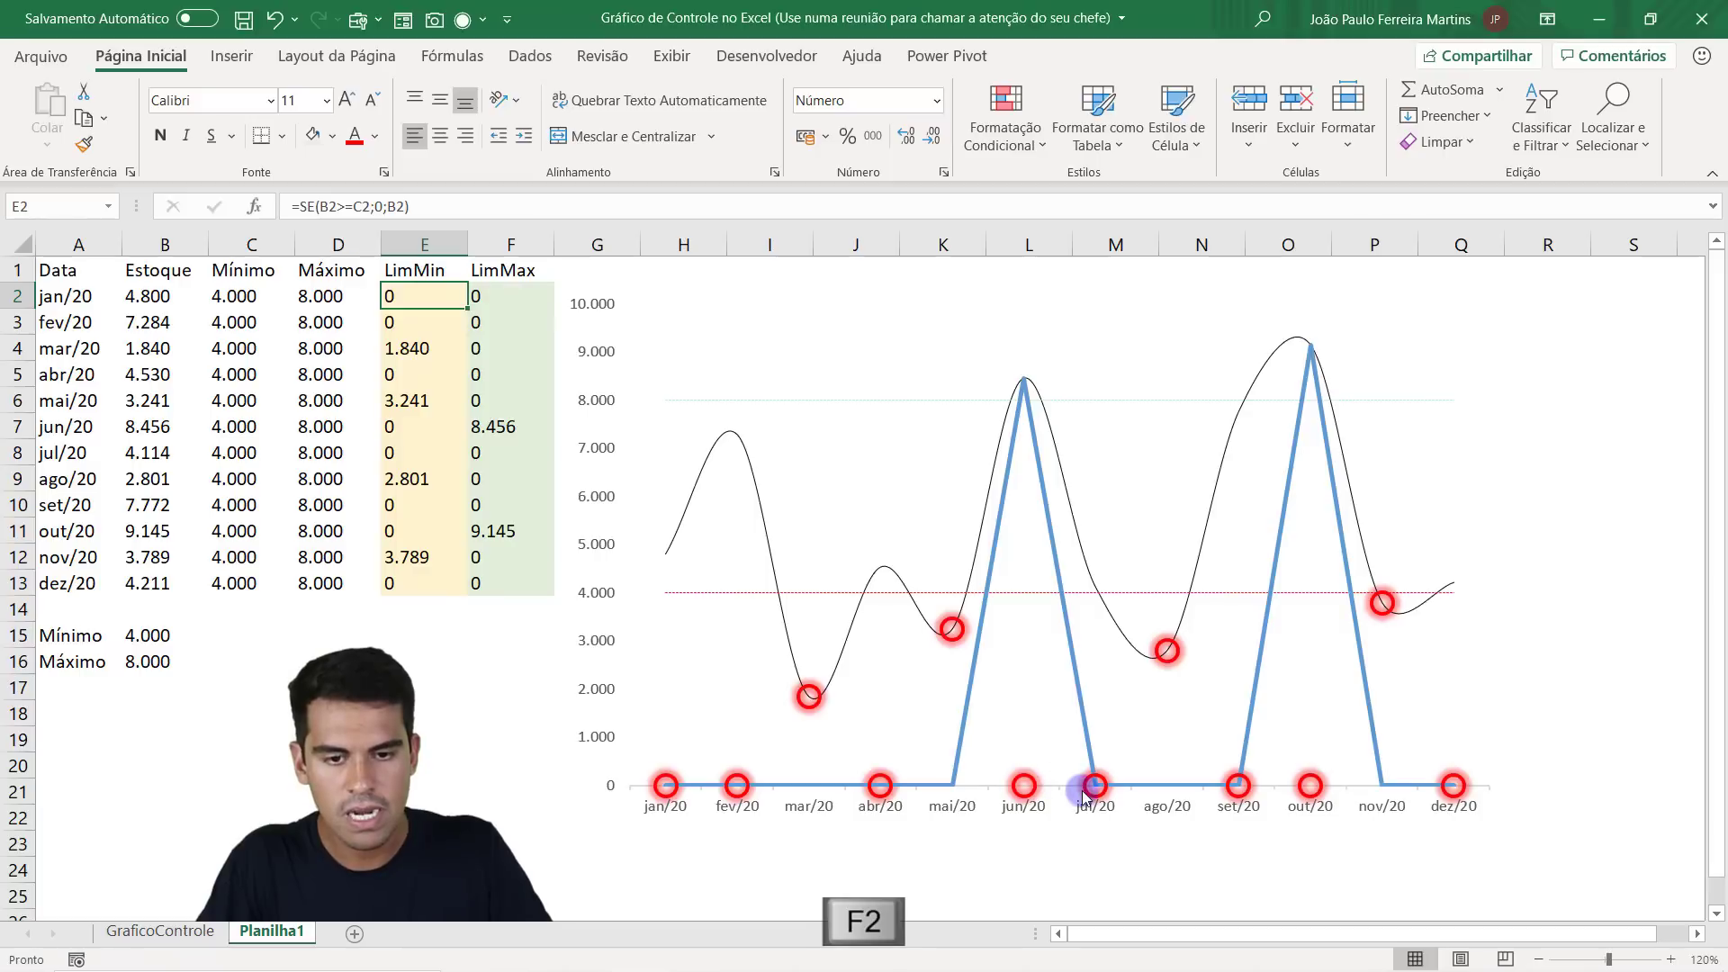
pyautogui.doubleClick(465, 296)
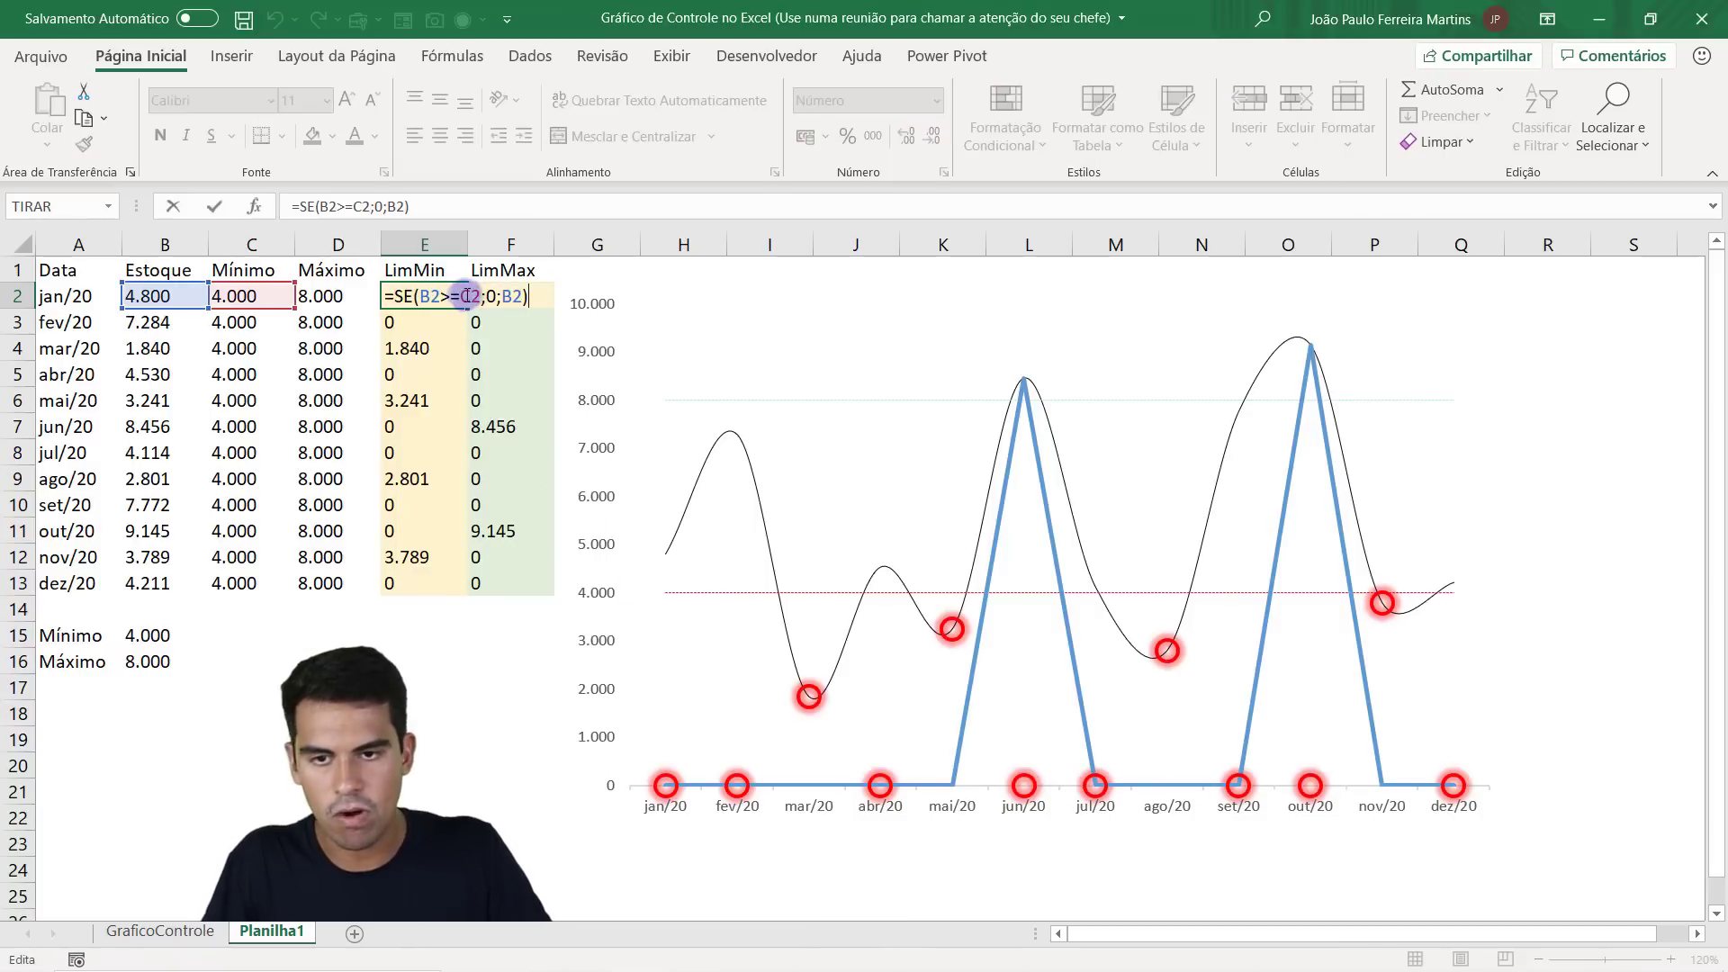
pyautogui.doubleClick(494, 297)
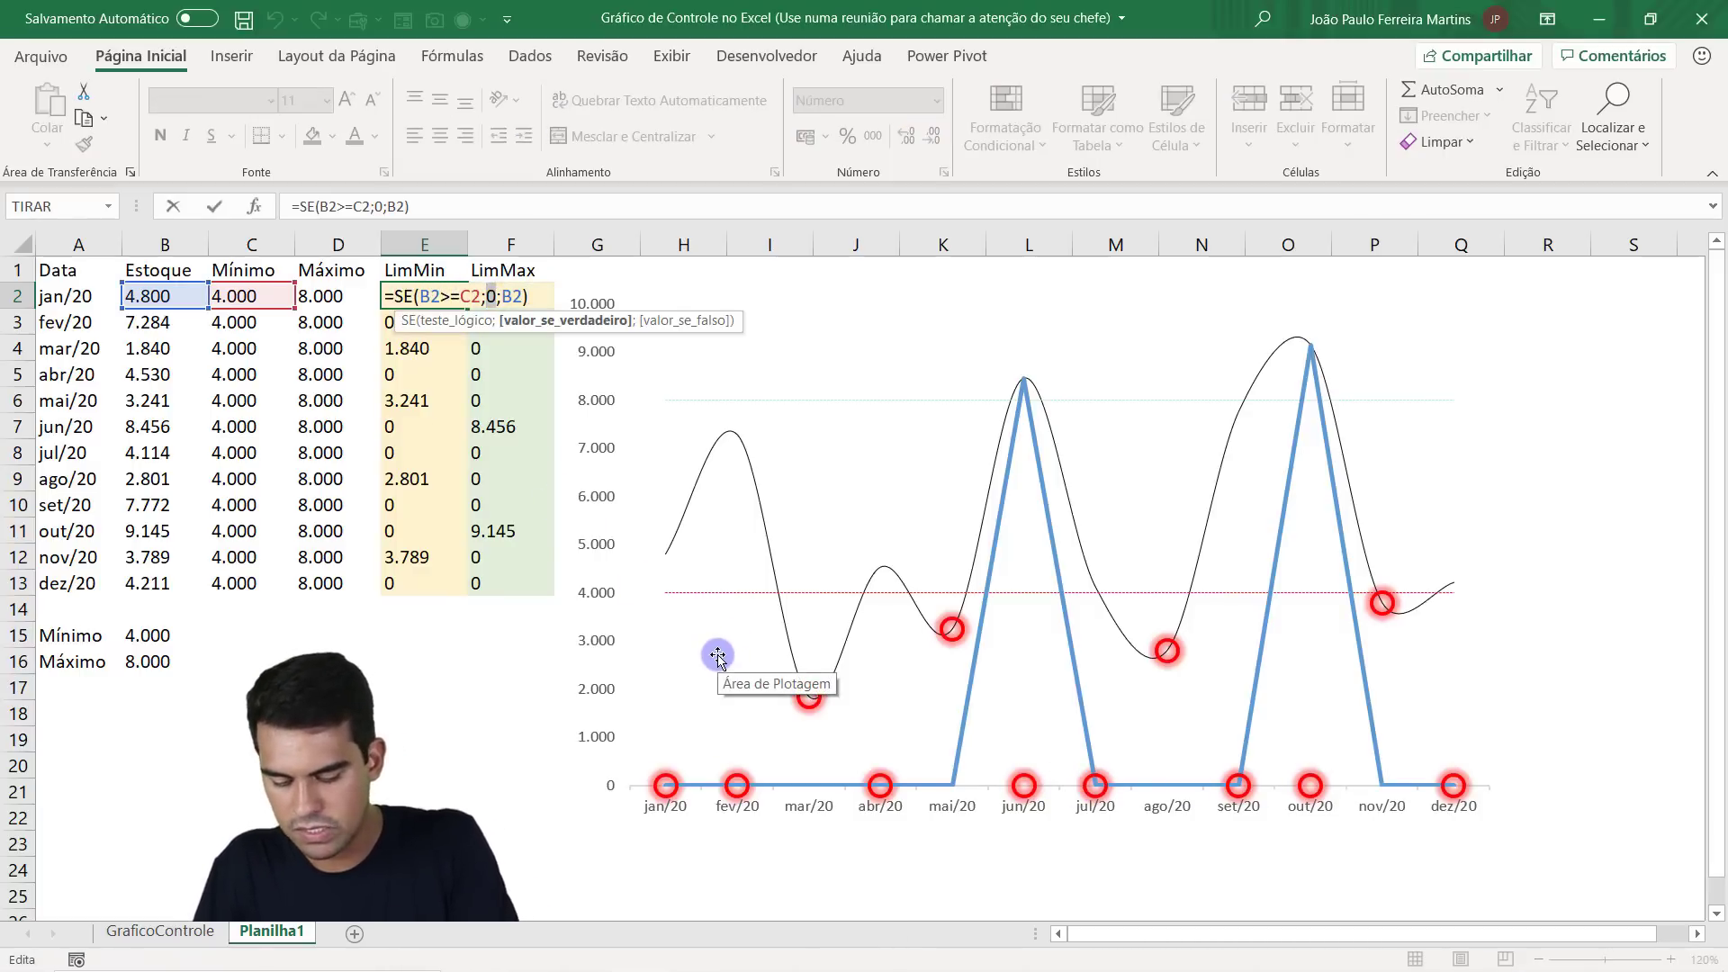
pyautogui.write('#n/')
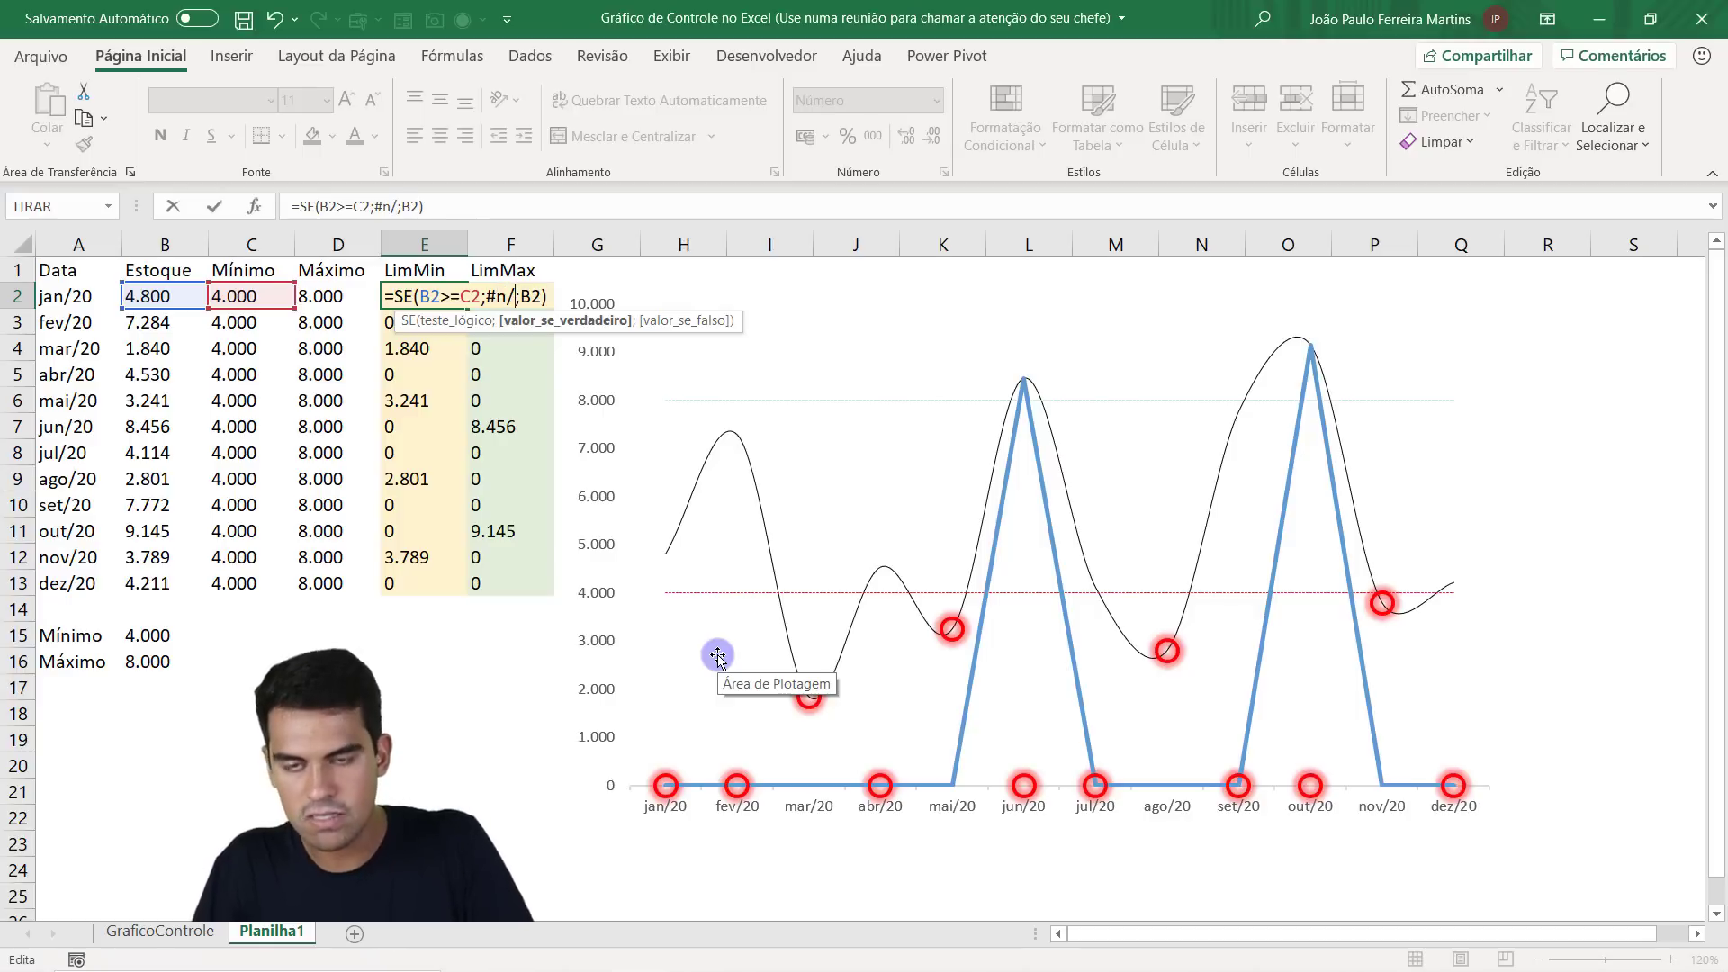
pyautogui.write('d')
pyautogui.press('BackSpace')
pyautogui.press('BackSpace')
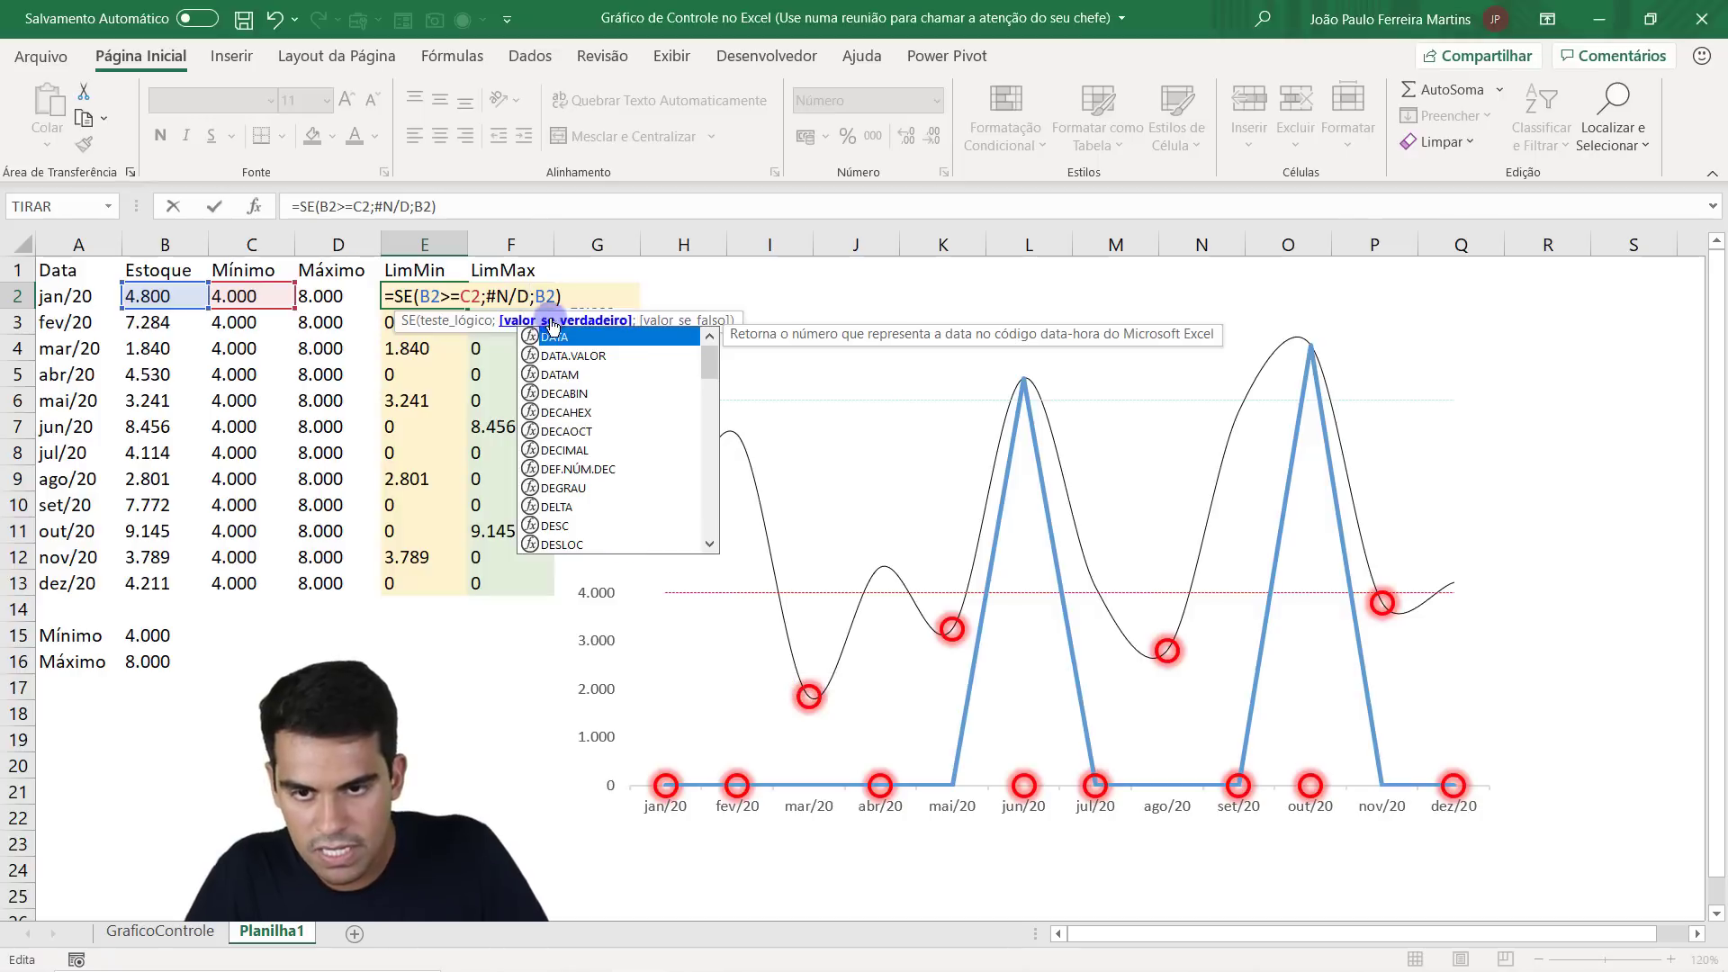
pyautogui.moveTo(532, 296); pyautogui.dragTo(484, 295)
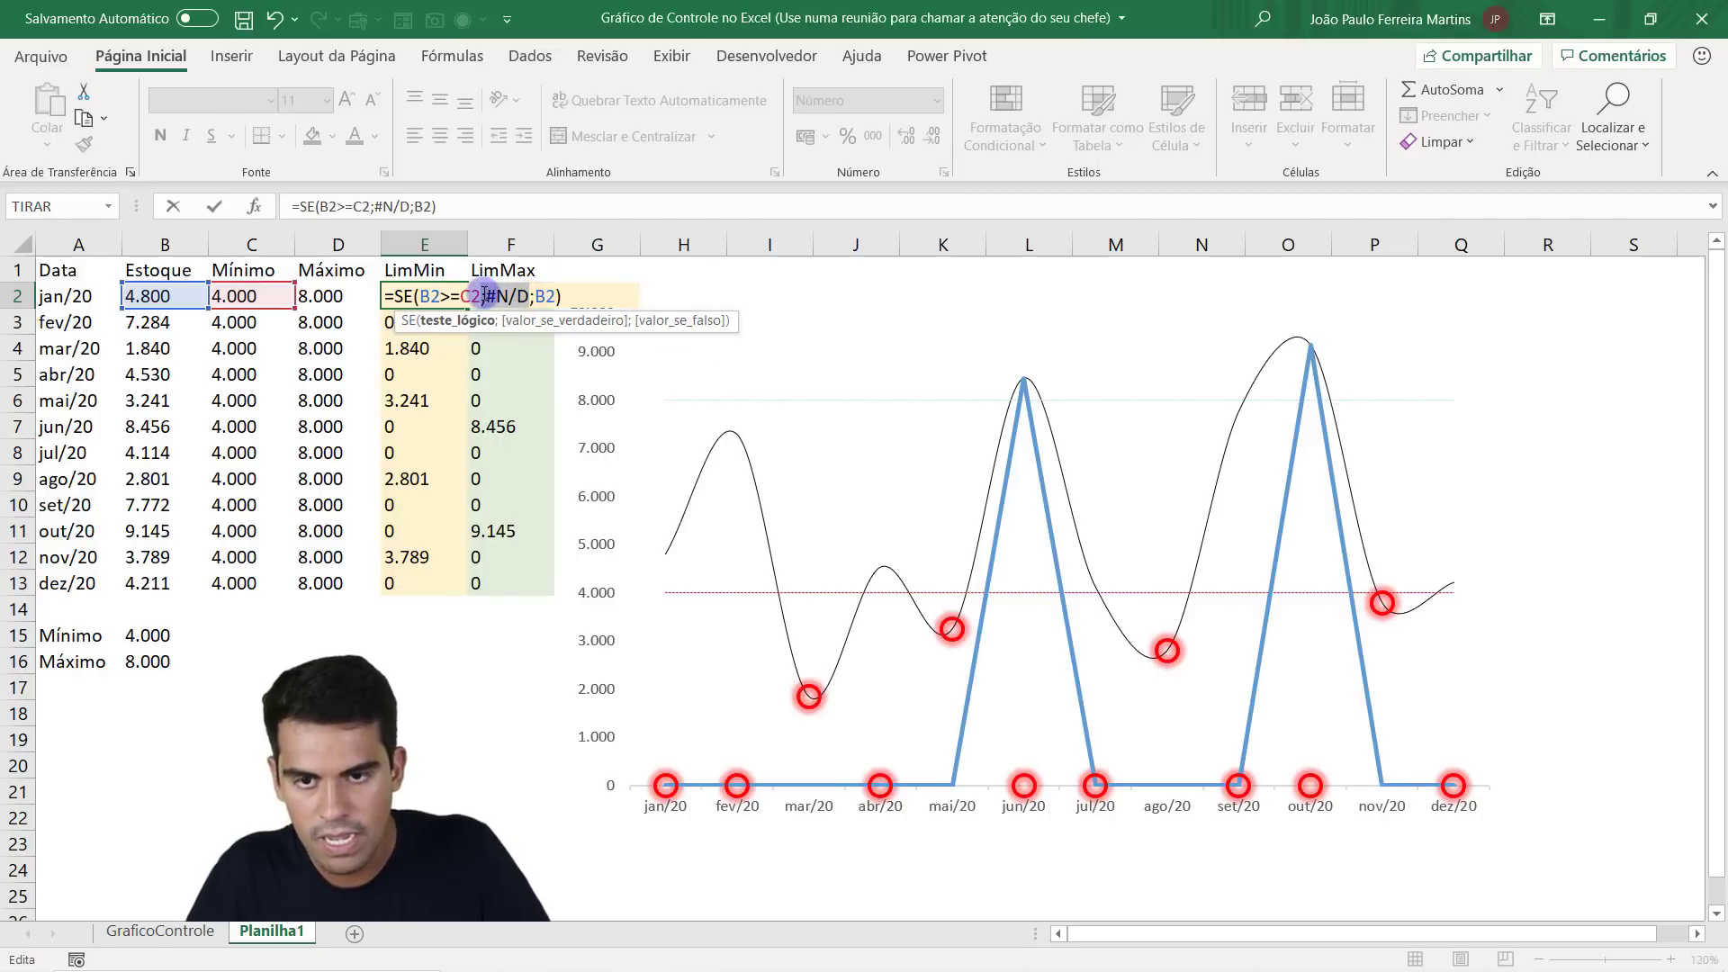
pyautogui.press('Return')
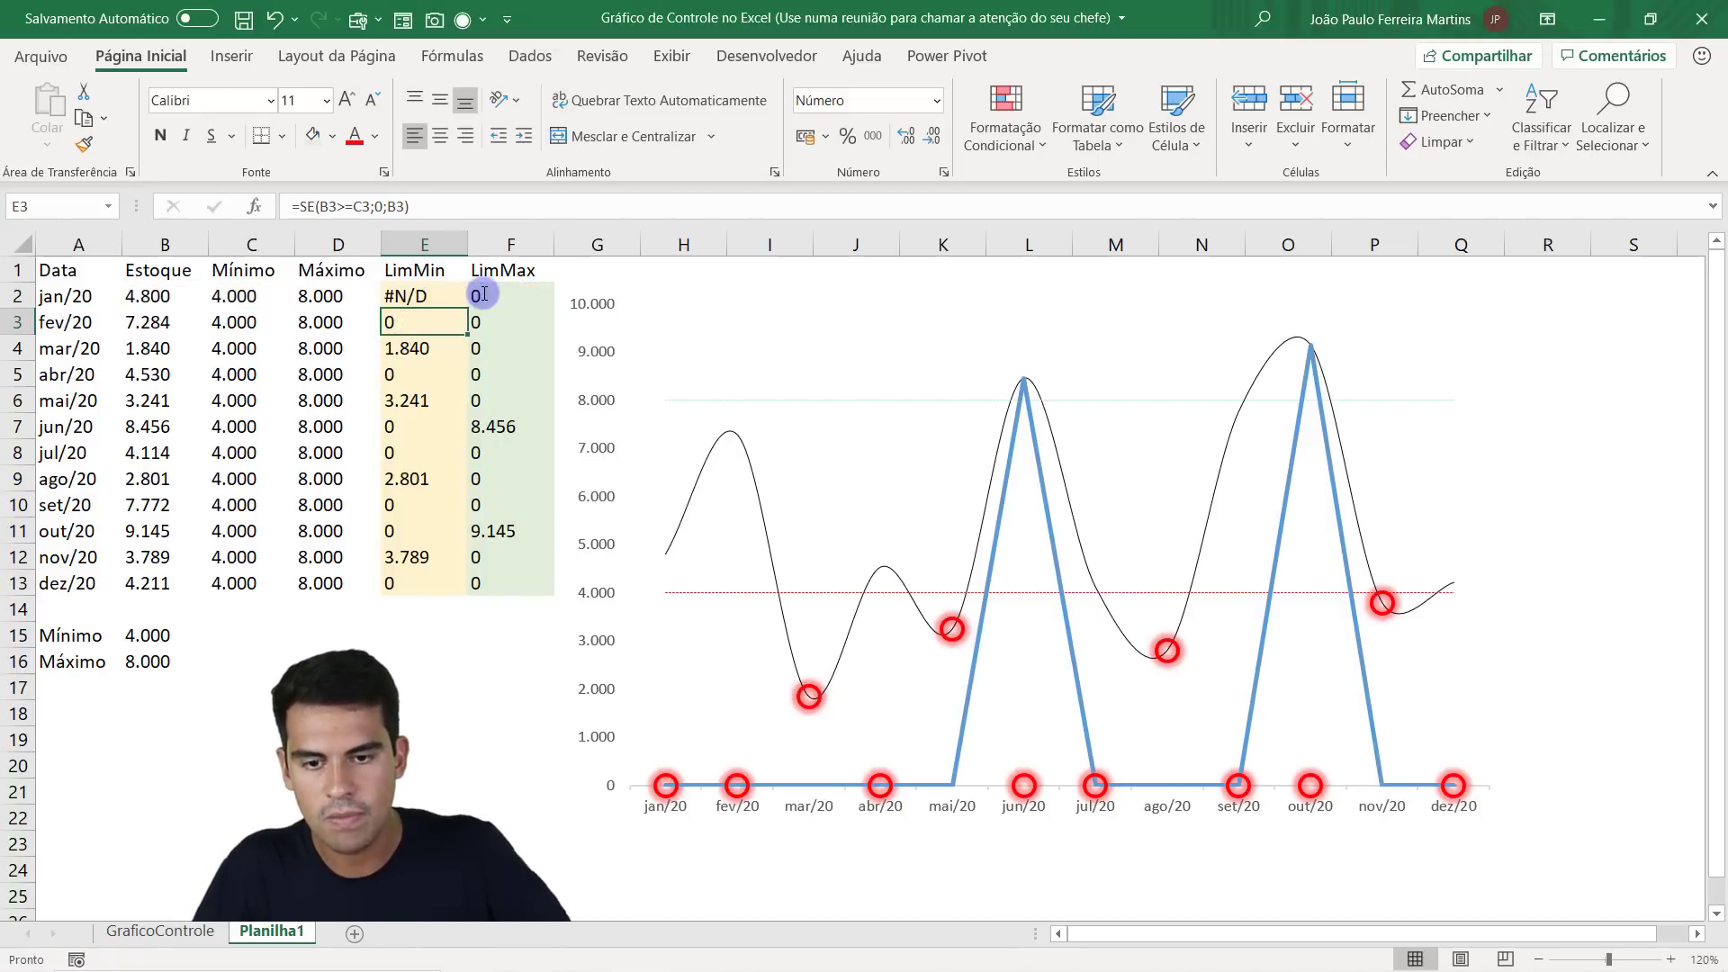
# Fill the E2 formula down through E13.
pyautogui.click(422, 296)
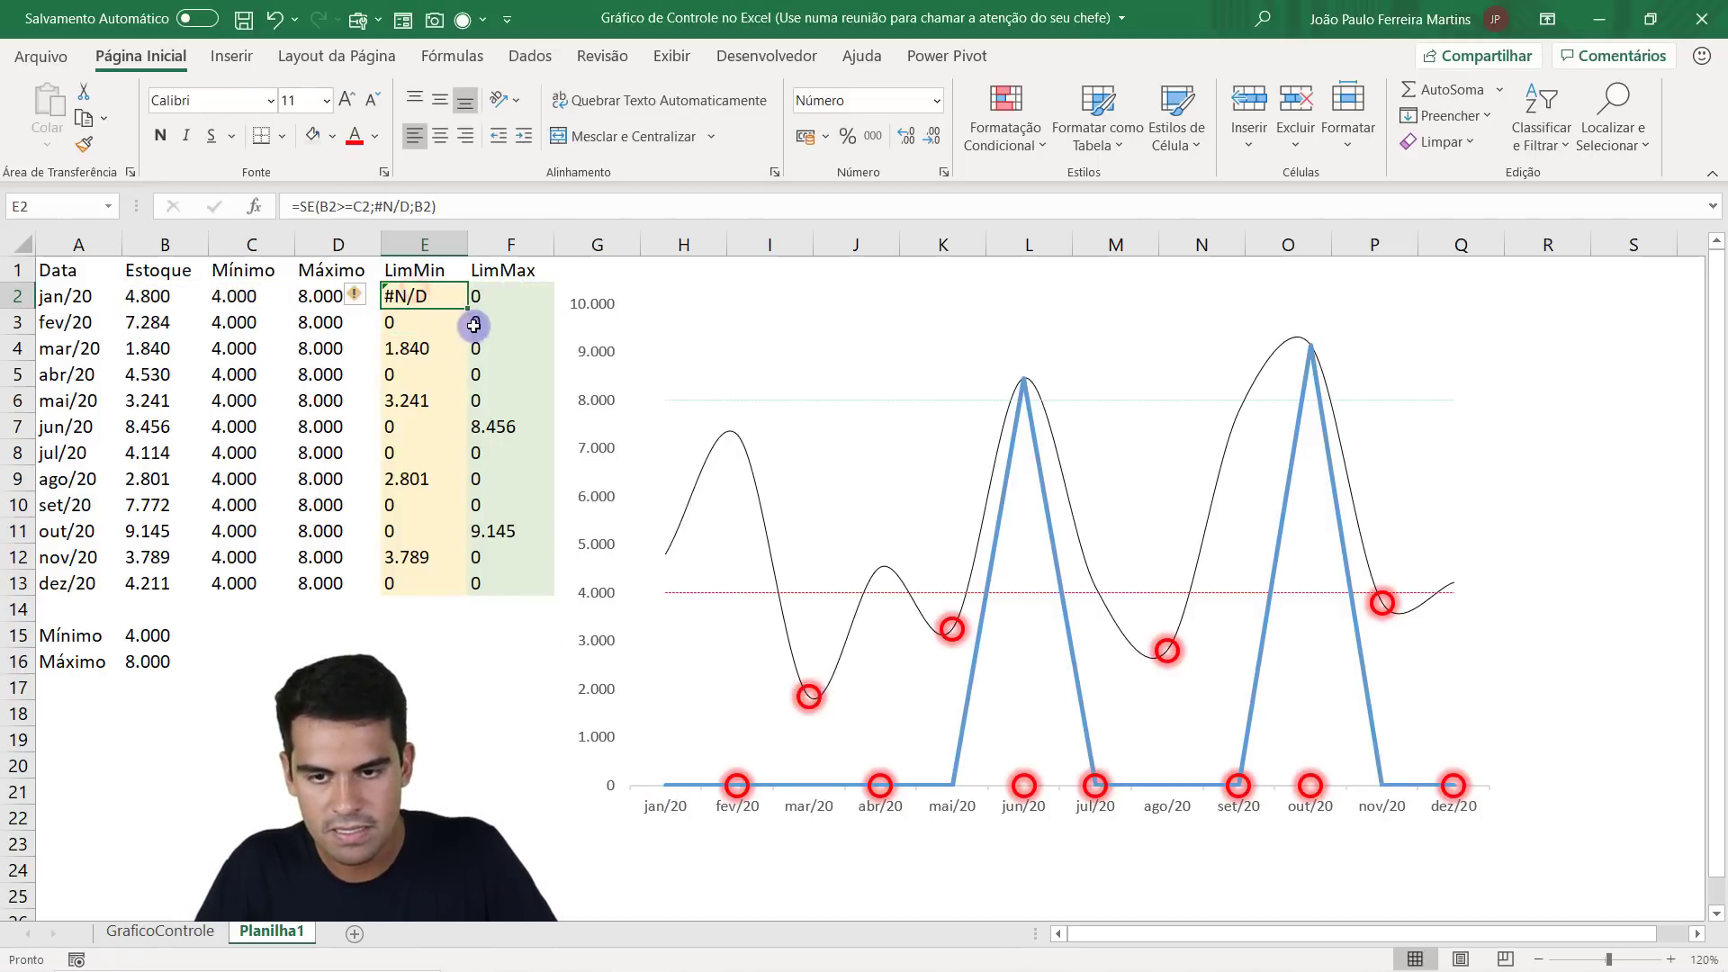
pyautogui.moveTo(470, 308); pyautogui.dragTo(458, 585)
pyautogui.click(424, 455)
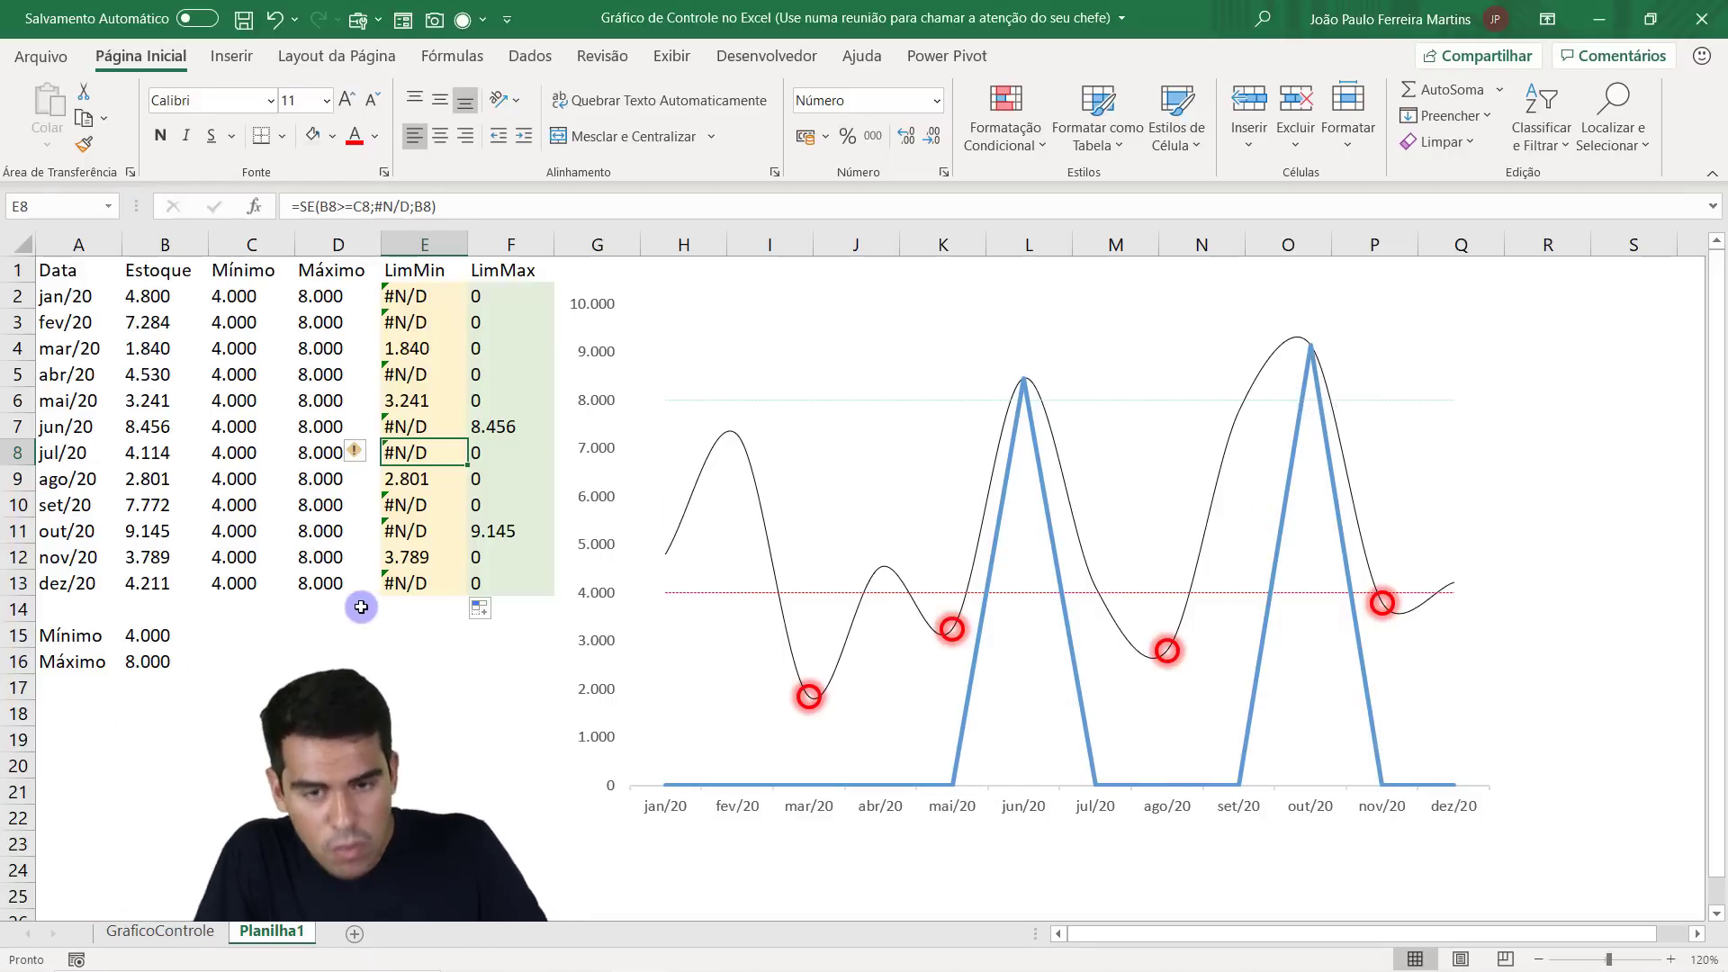
# Test Mínimo values 3.000, 5.000 and 400 in B15, then restore 4.000.
pyautogui.click(153, 637)
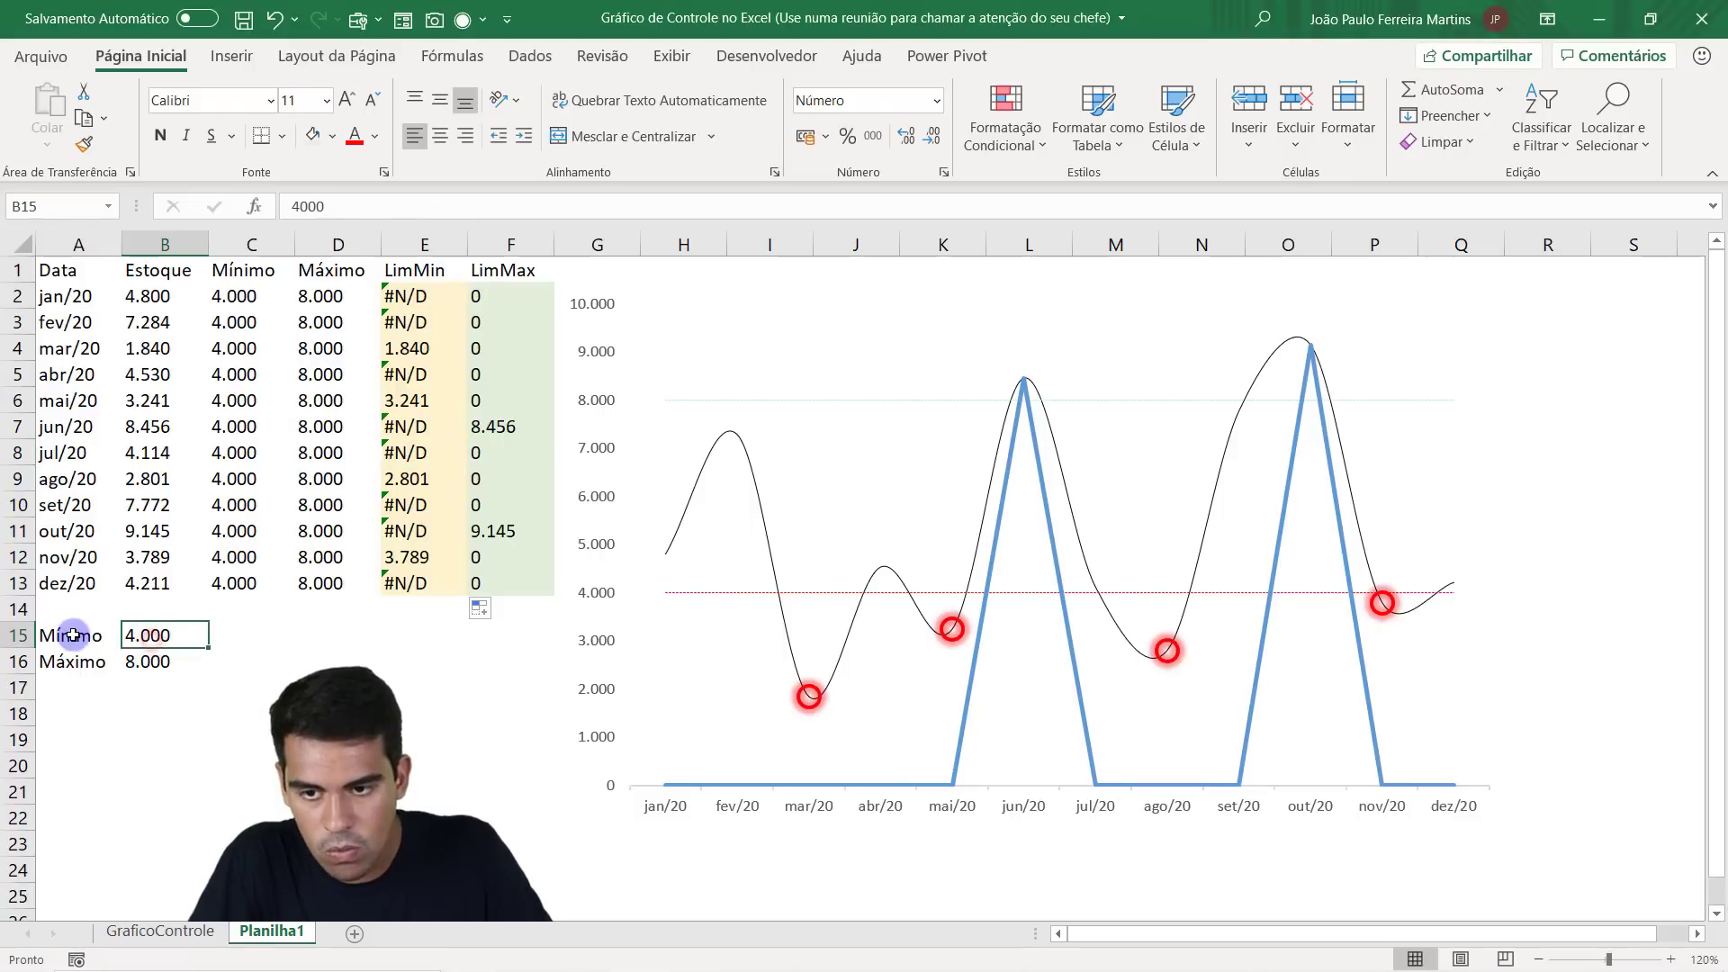
pyautogui.moveTo(78, 636); pyautogui.dragTo(149, 635)
pyautogui.click(170, 633)
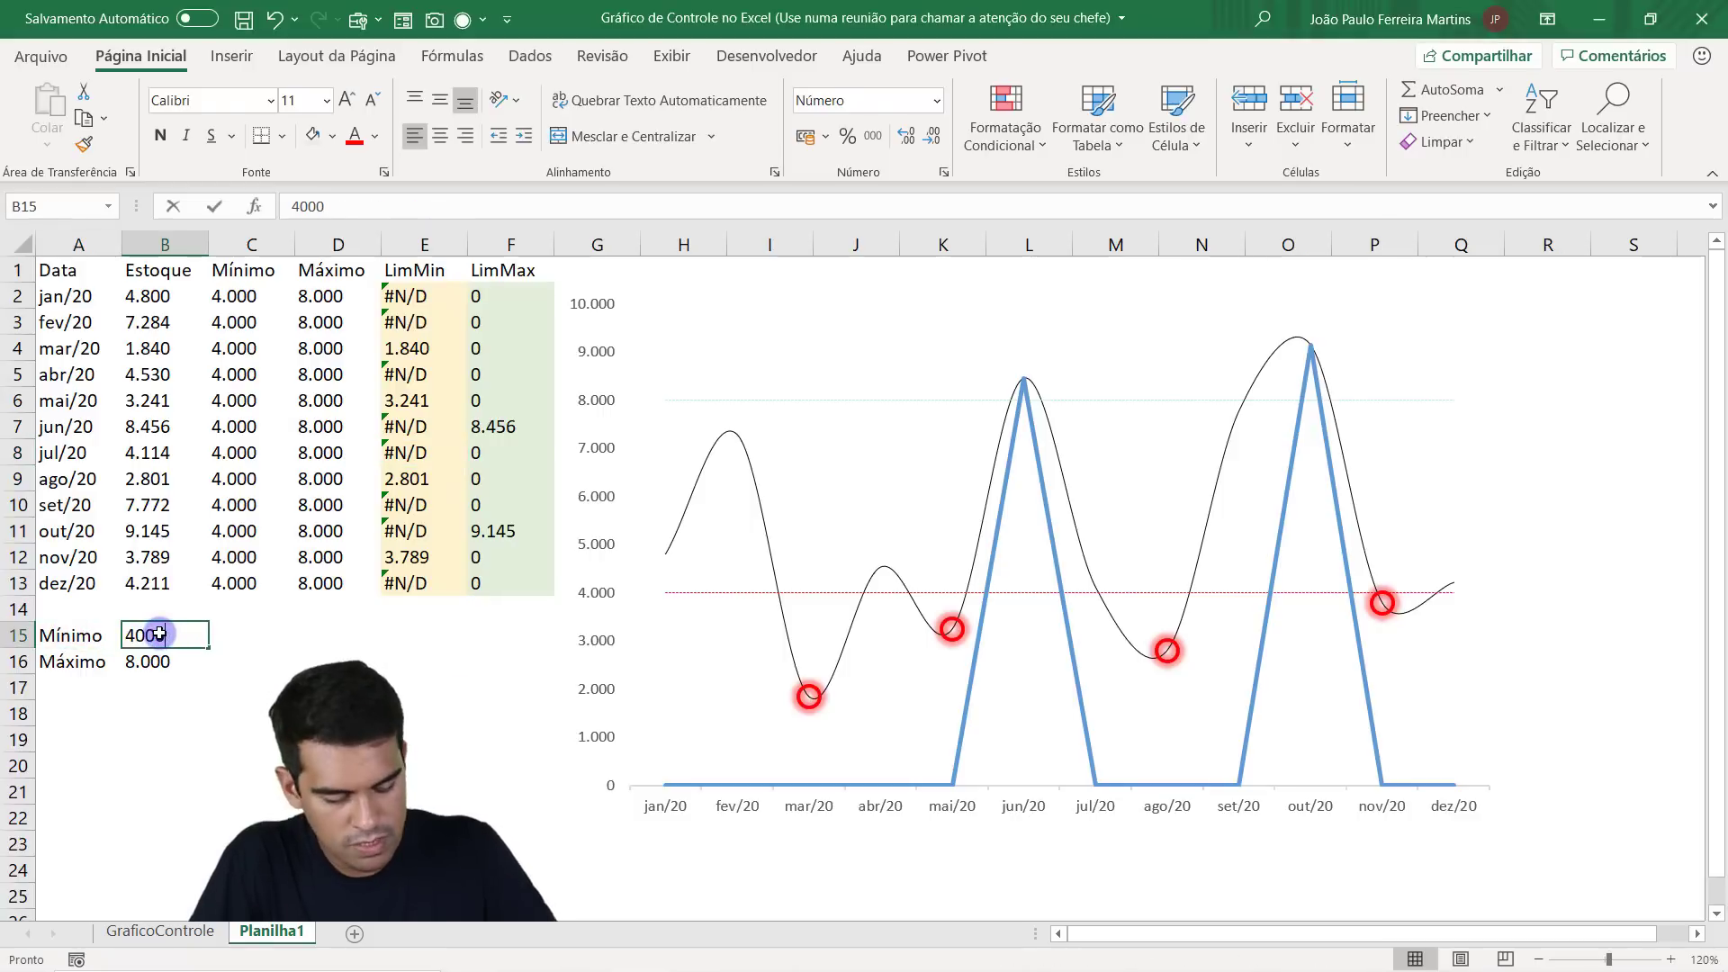
pyautogui.write('300')
pyautogui.press('Return')
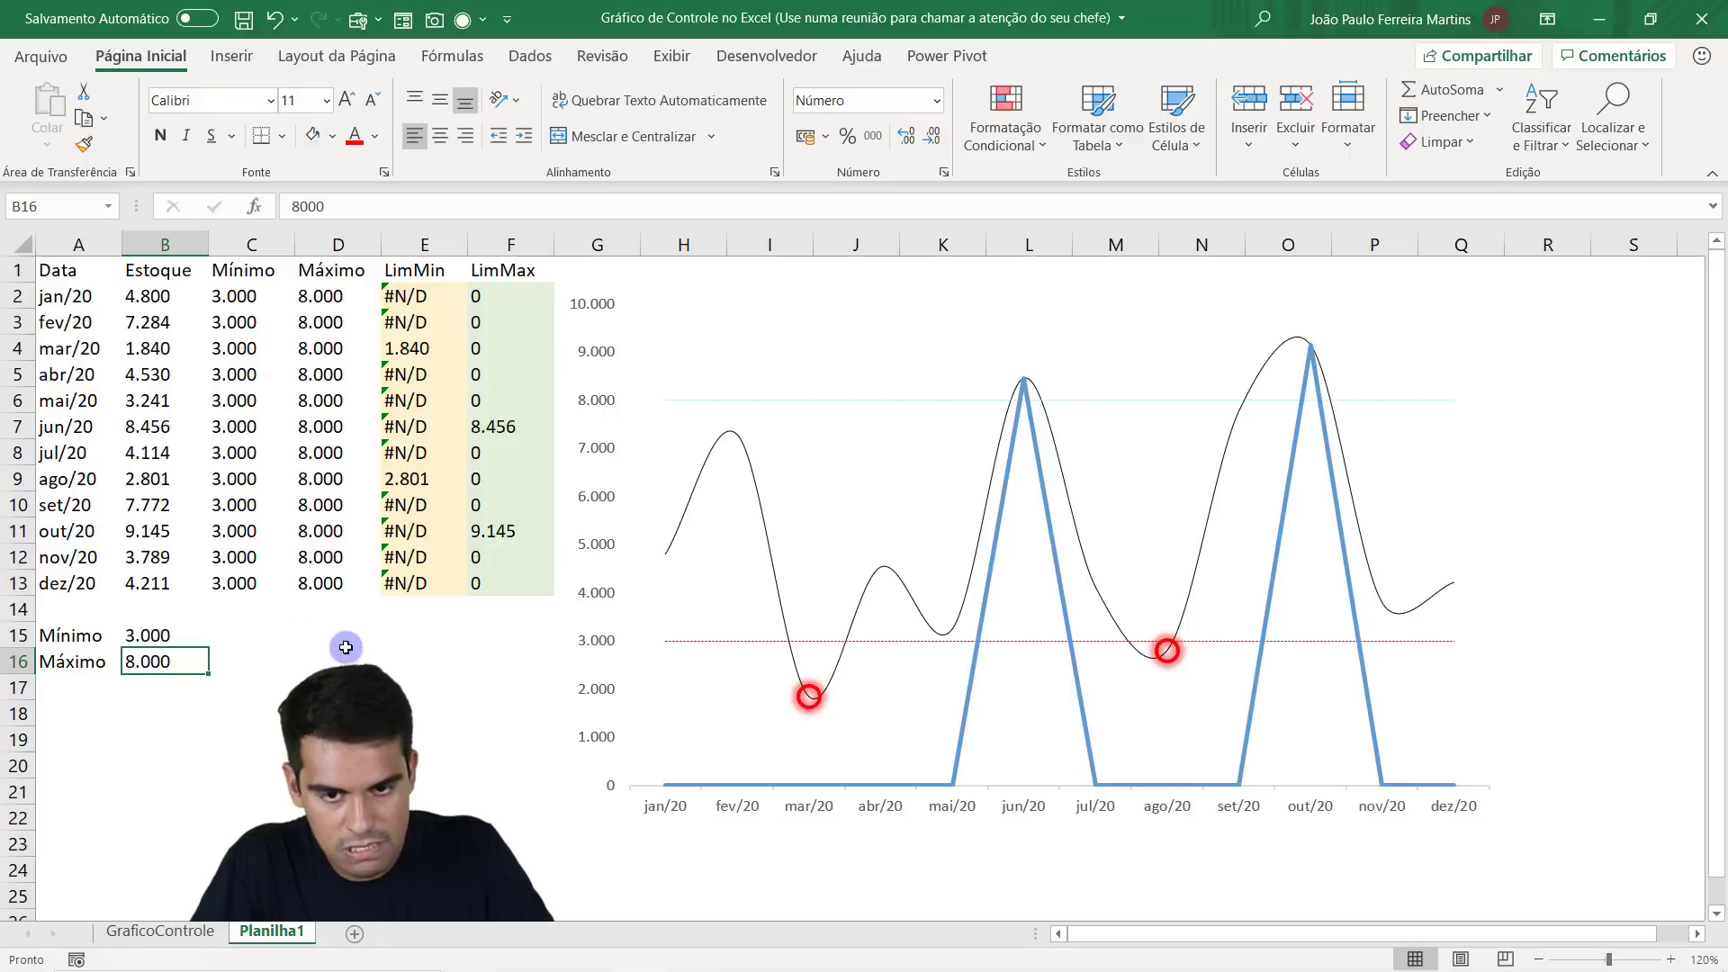
pyautogui.click(127, 636)
pyautogui.write('500')
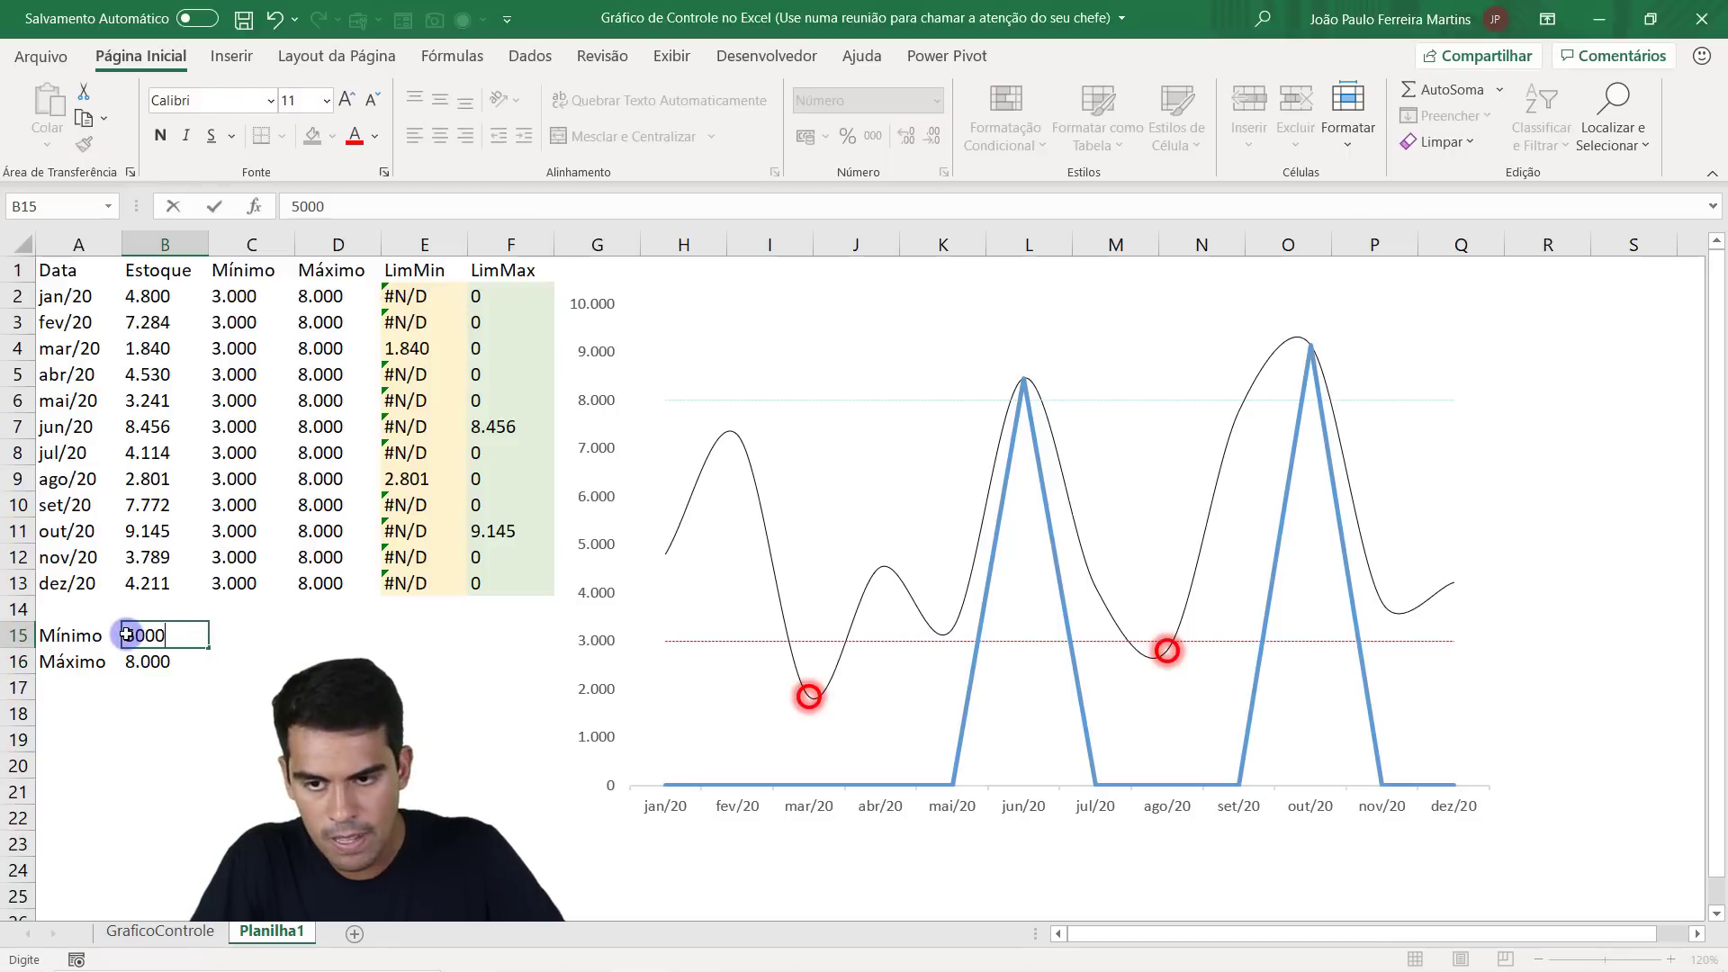
pyautogui.press('Return')
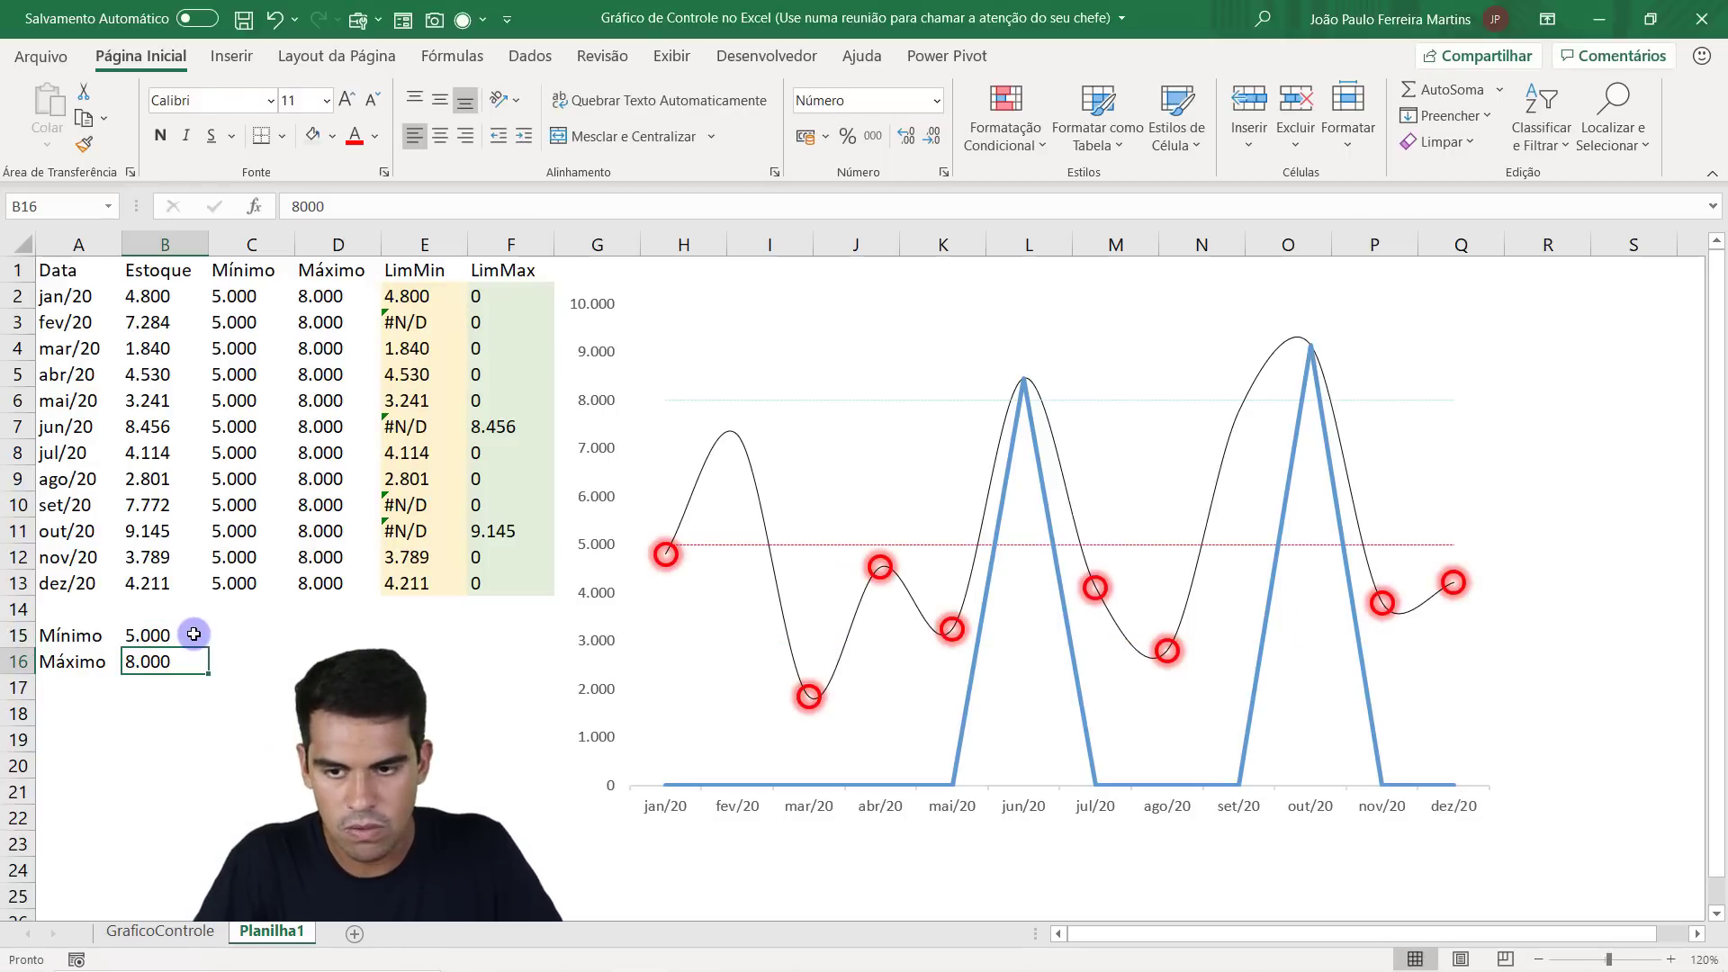
pyautogui.click(193, 635)
pyautogui.write('400')
pyautogui.press('Return')
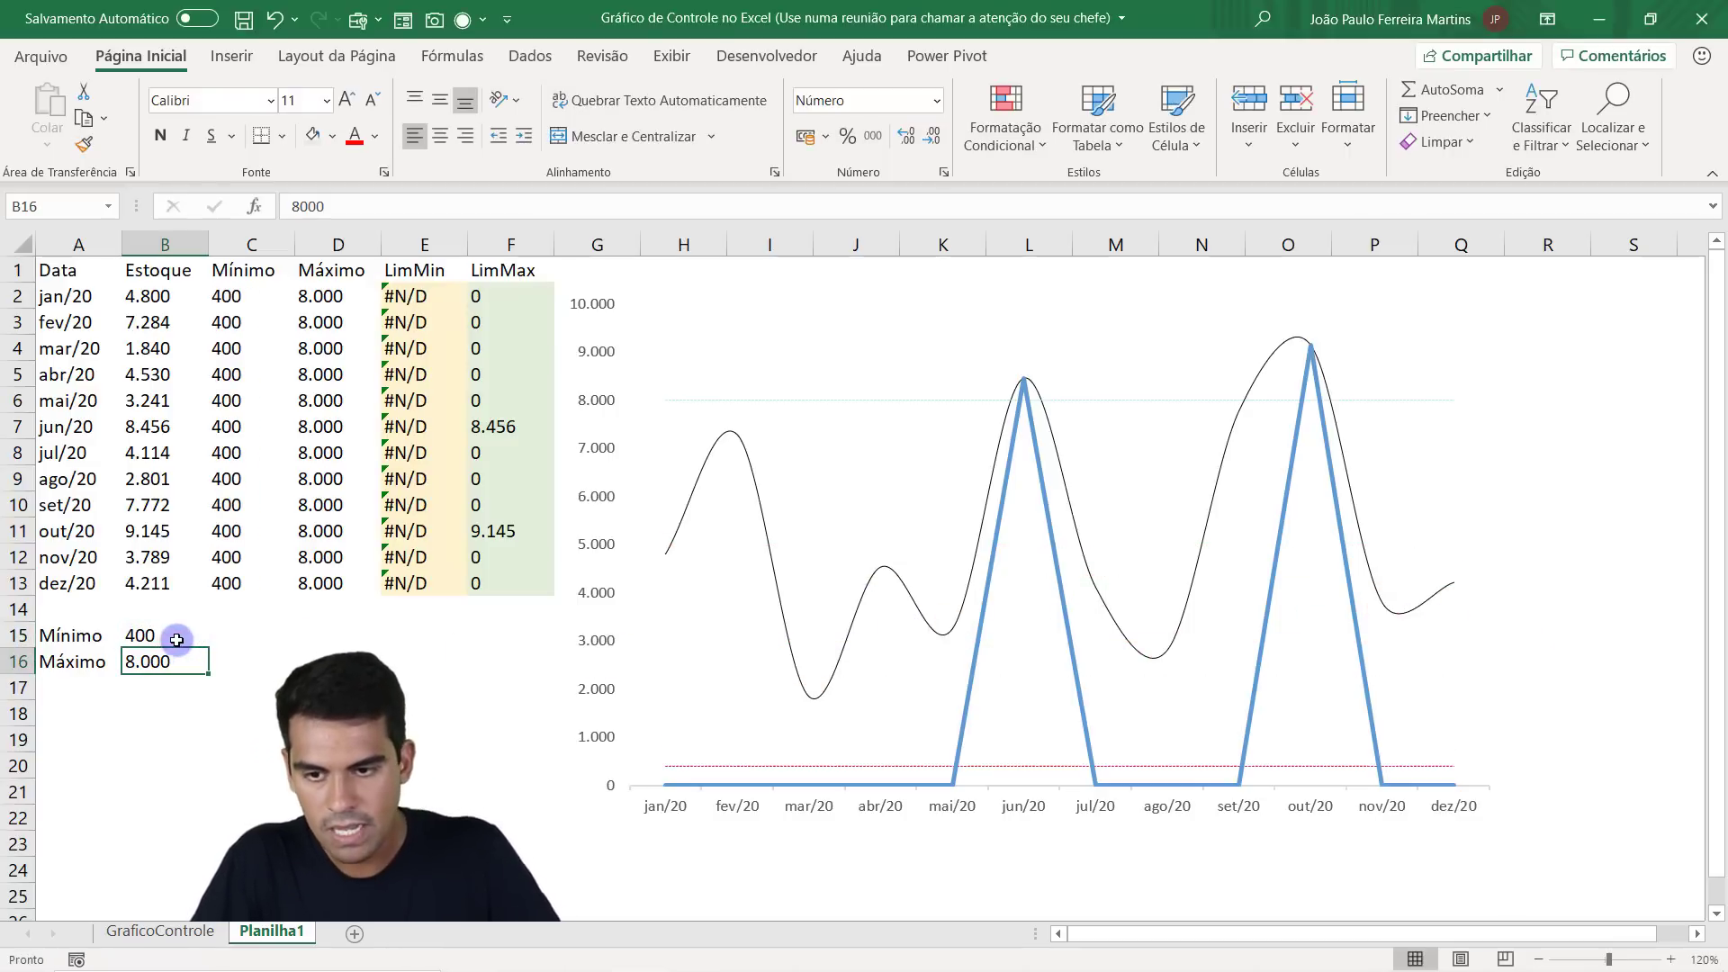
pyautogui.click(174, 639)
pyautogui.write('0')
pyautogui.press('Return')
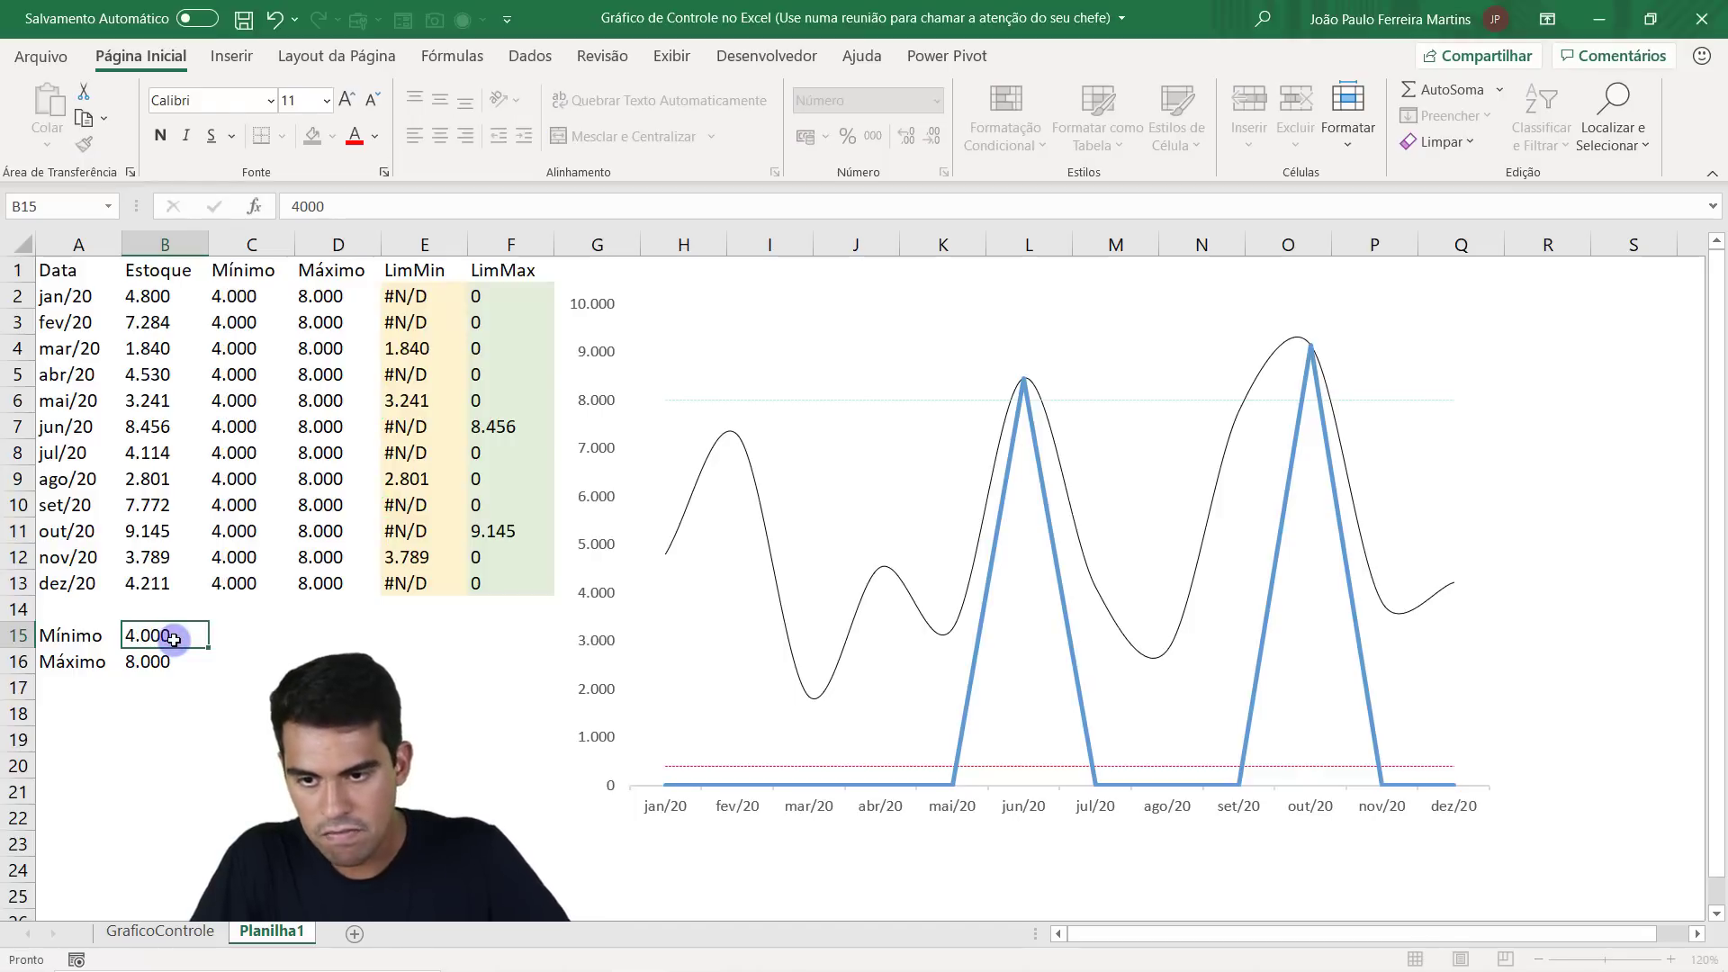
# Inspect the Mínimo column C and the LimMin formulas in E8 and E9.
pyautogui.click(250, 246)
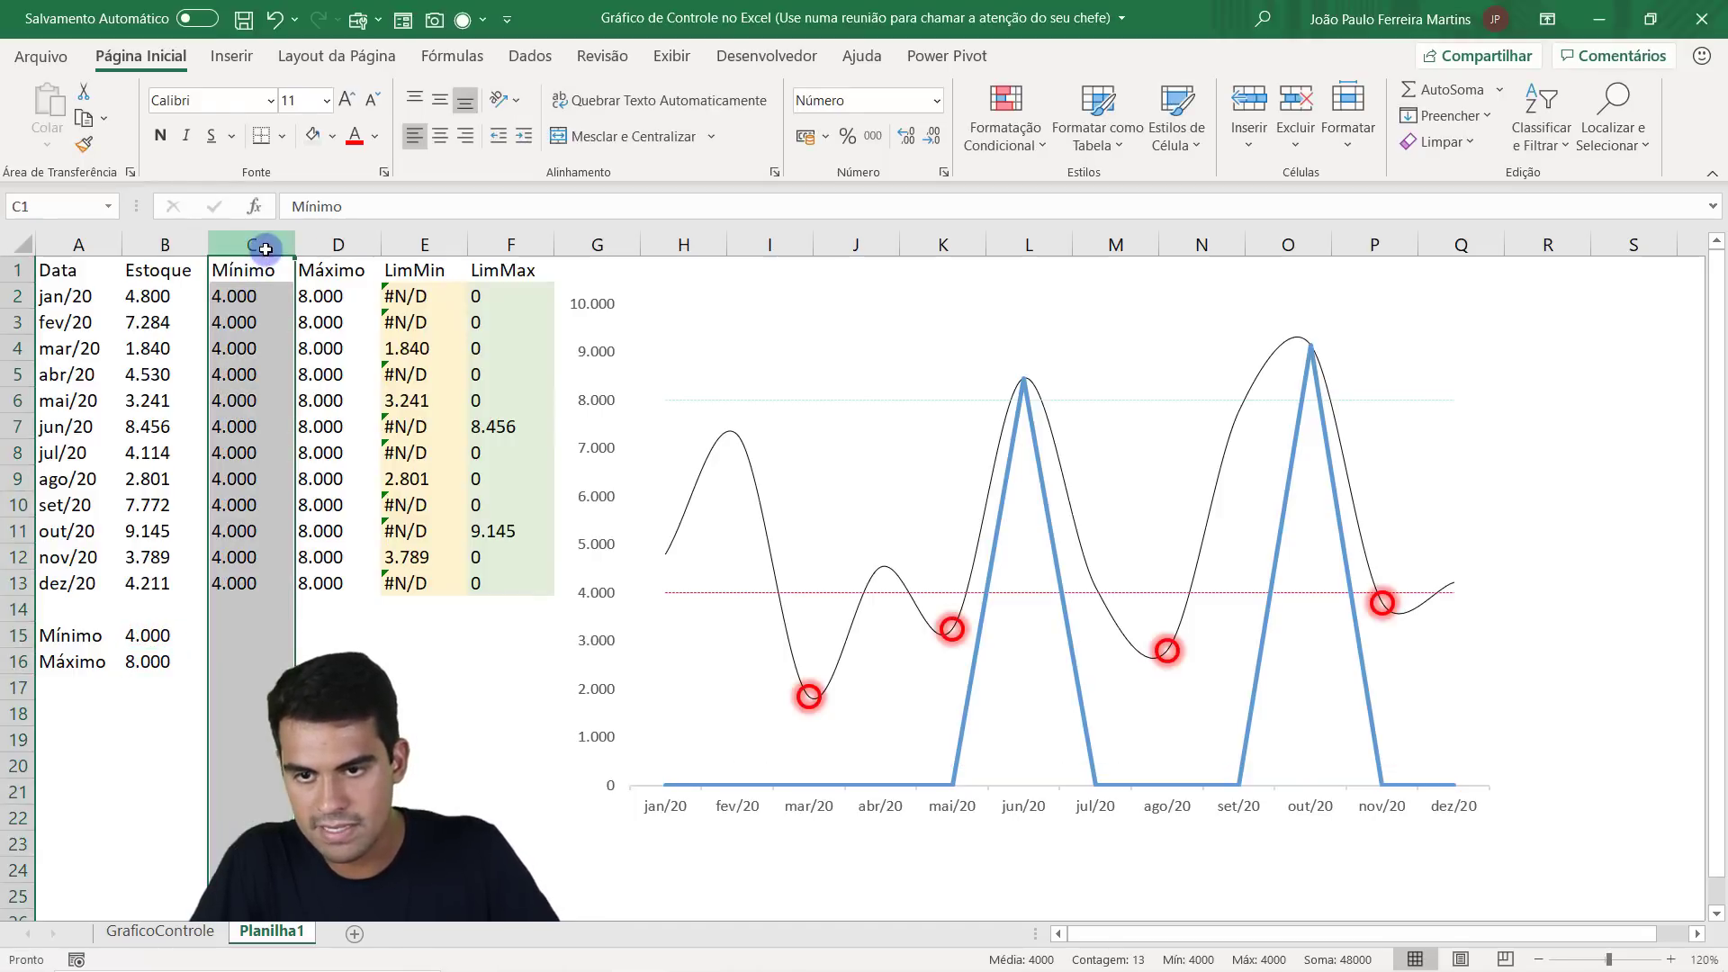
pyautogui.click(243, 306)
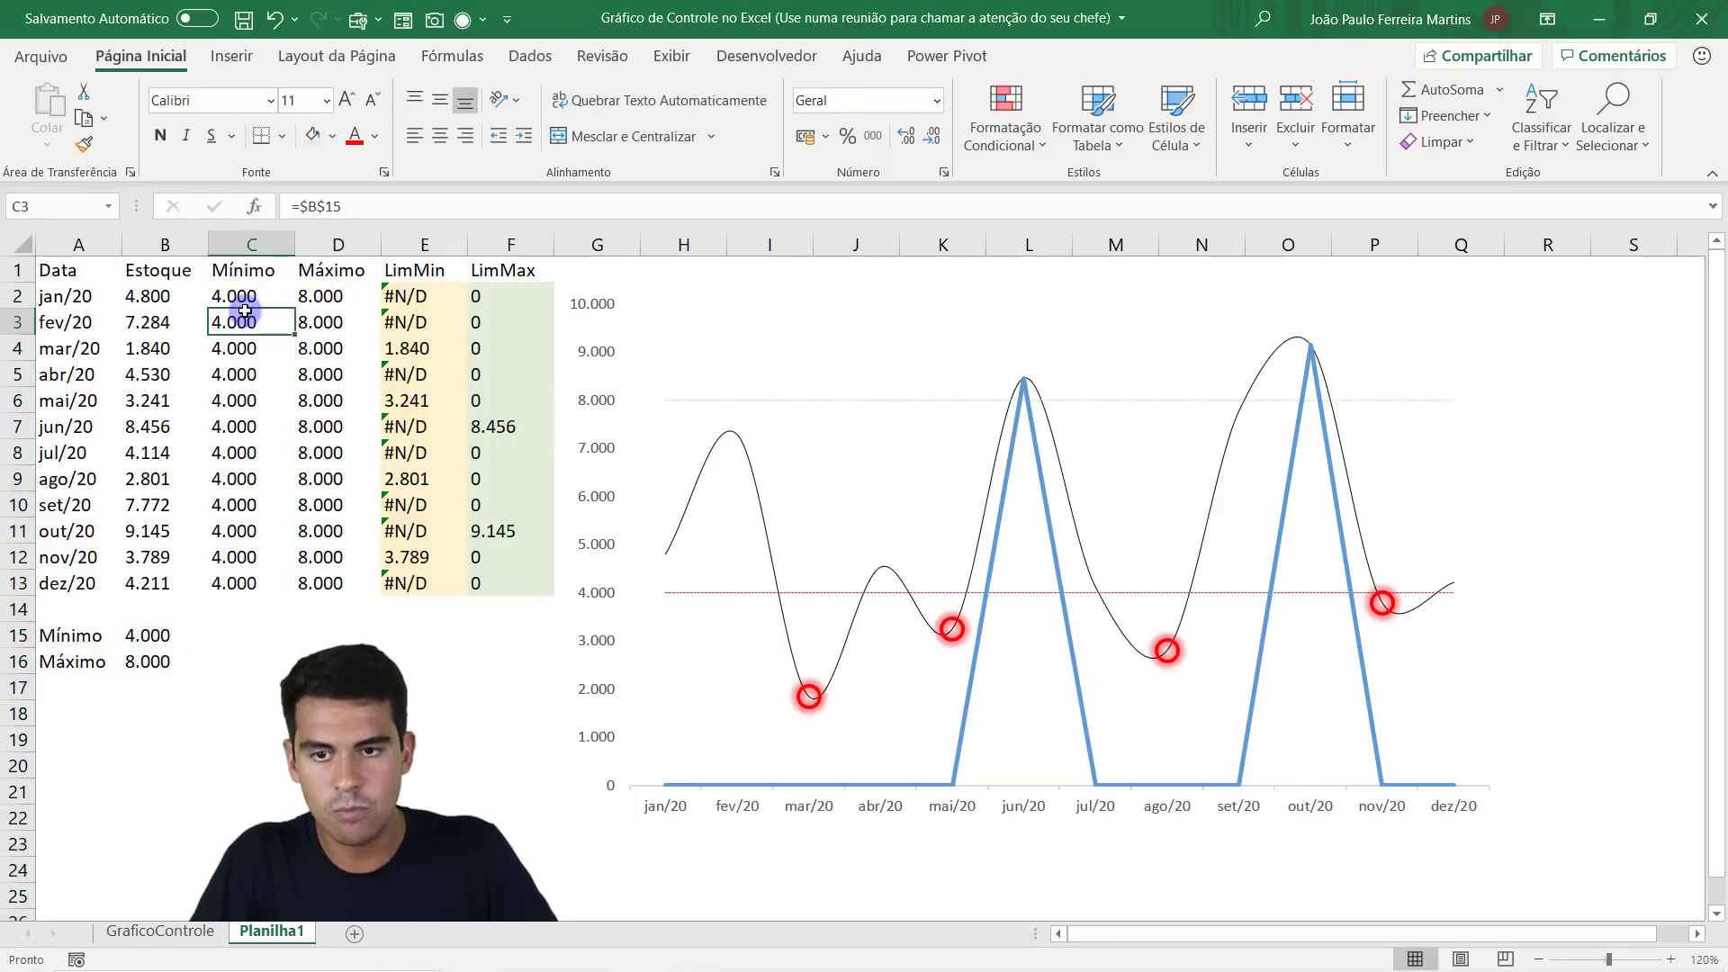
pyautogui.click(414, 252)
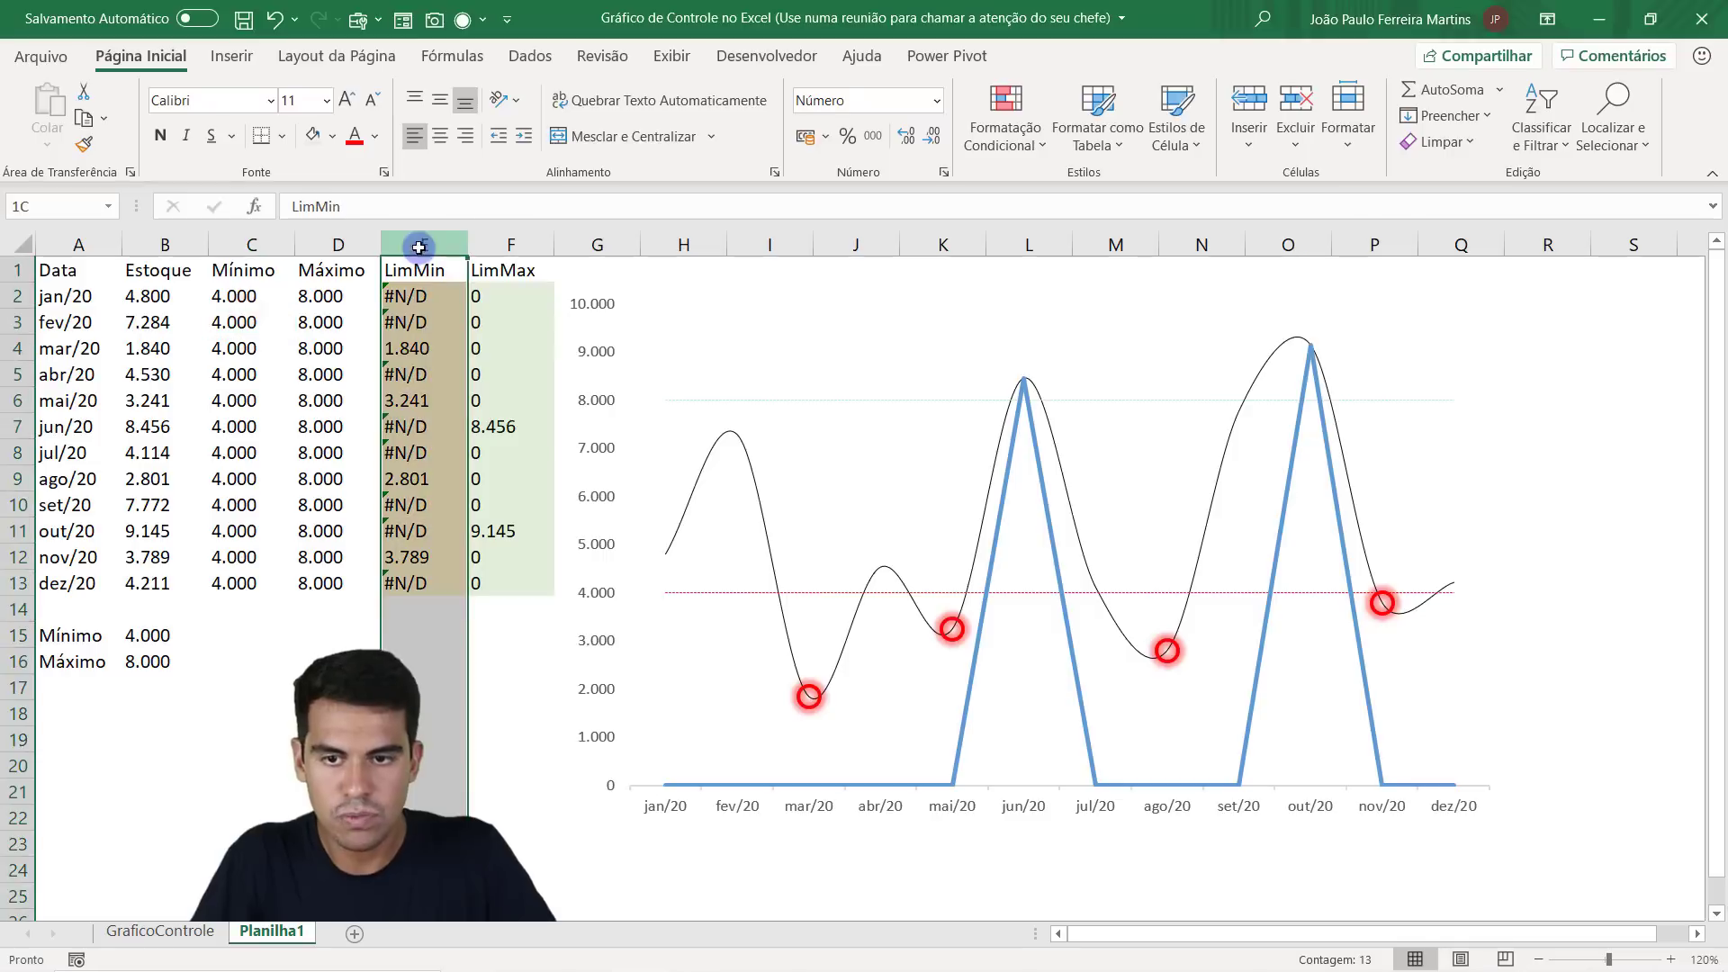
pyautogui.click(425, 456)
pyautogui.click(413, 482)
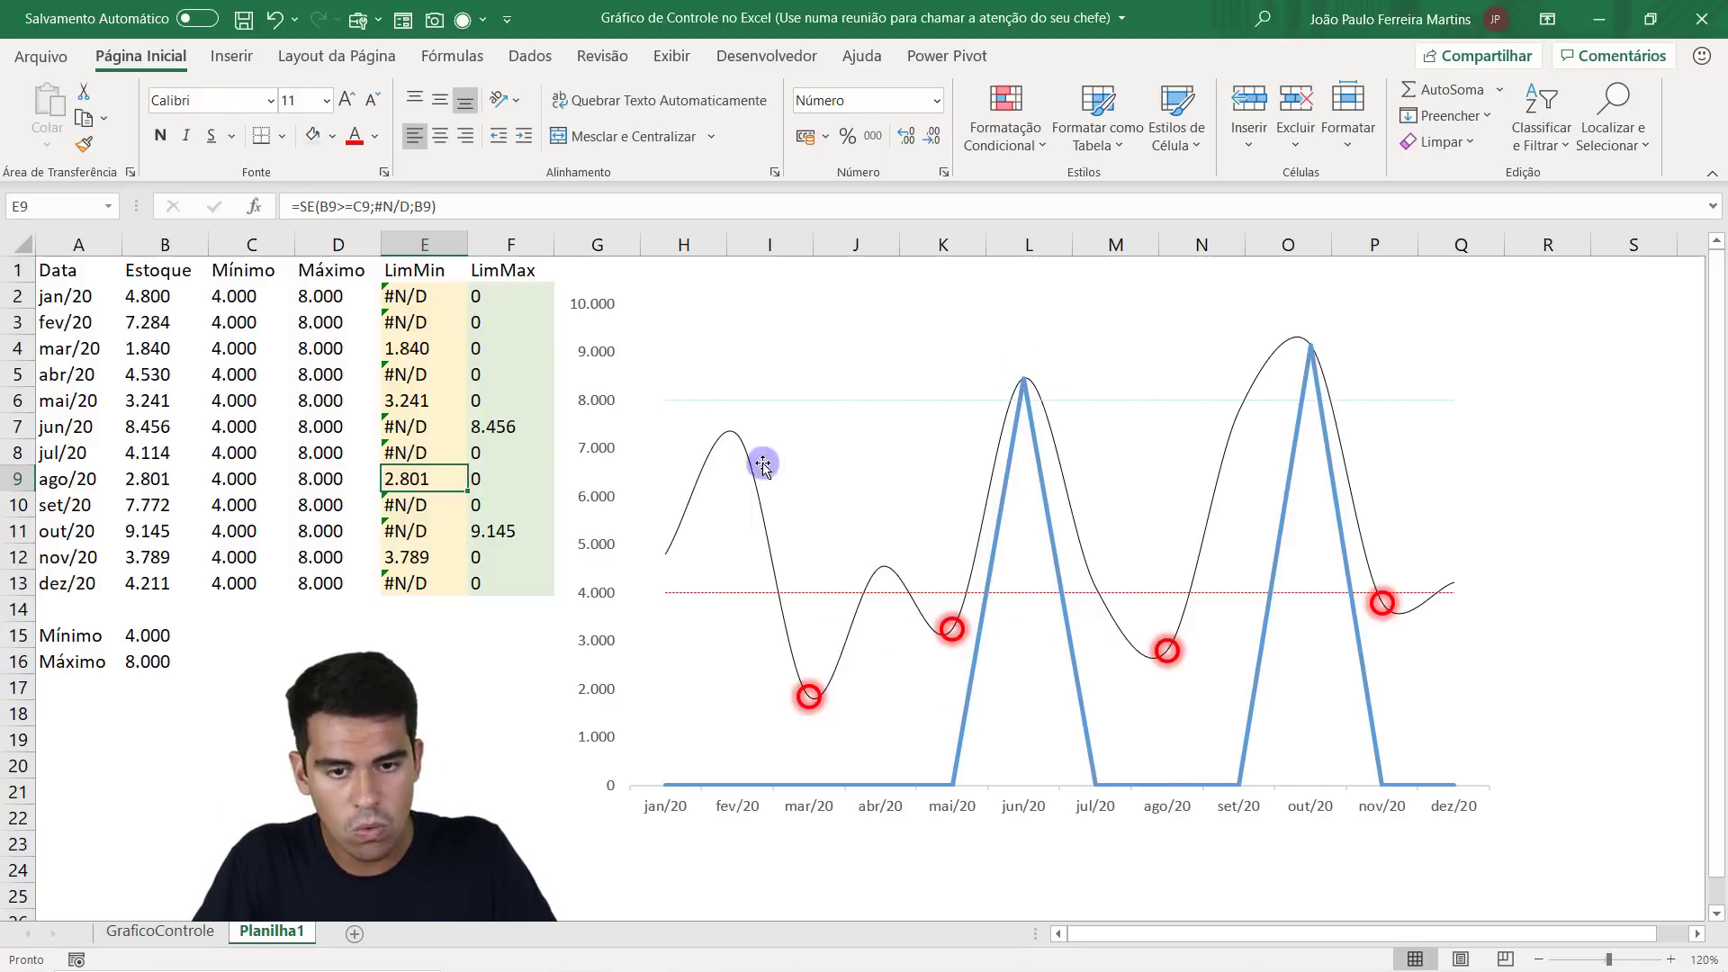
# Set the Máximo limit in B16 to 7.000.
pyautogui.click(139, 658)
pyautogui.write('7.0')
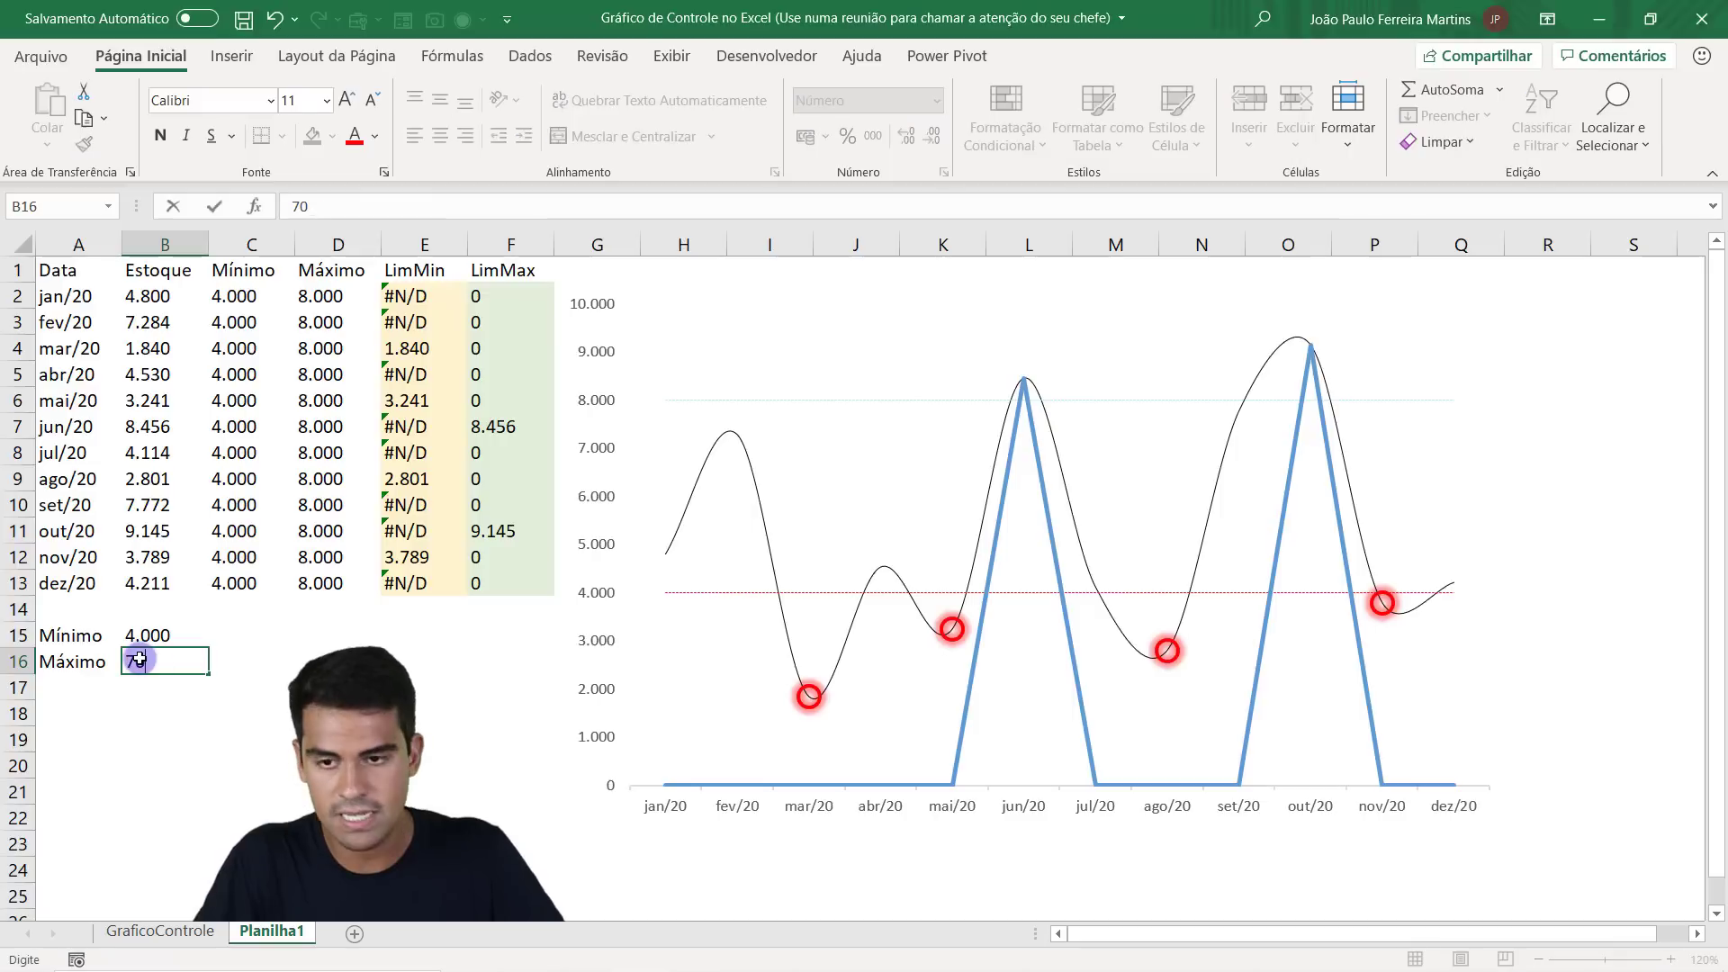
pyautogui.write('0')
pyautogui.press('Return')
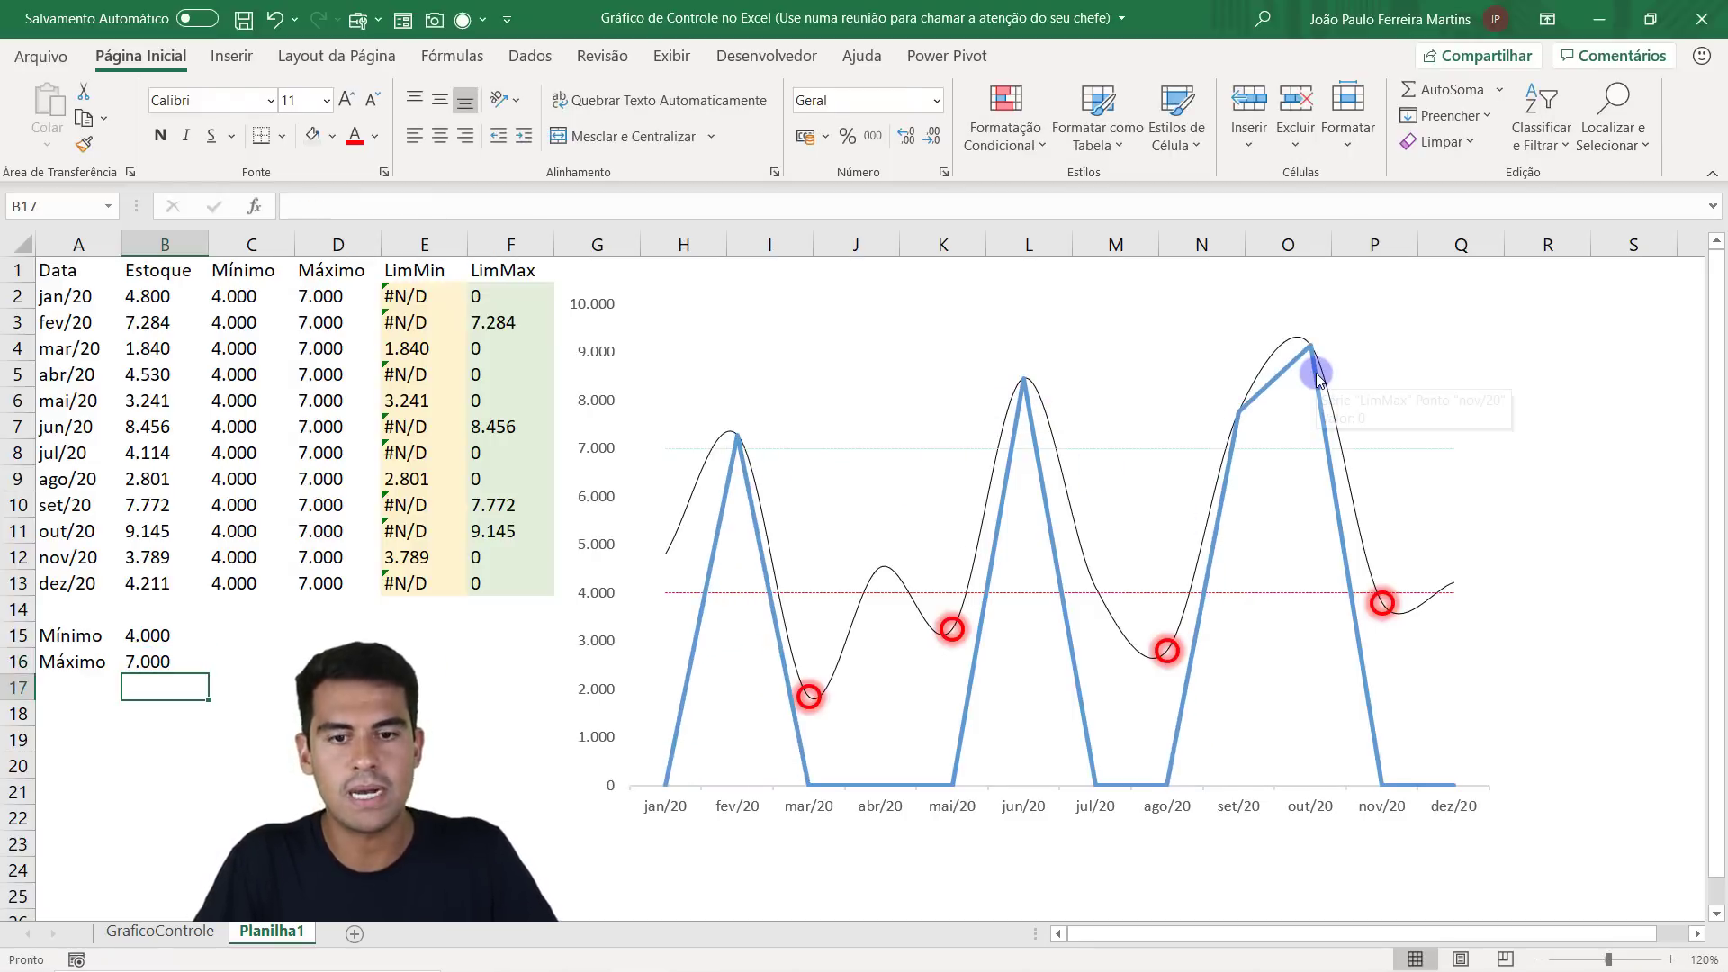
# Give the LimMax series built-in circle markers at size 12.
pyautogui.click(1002, 493)
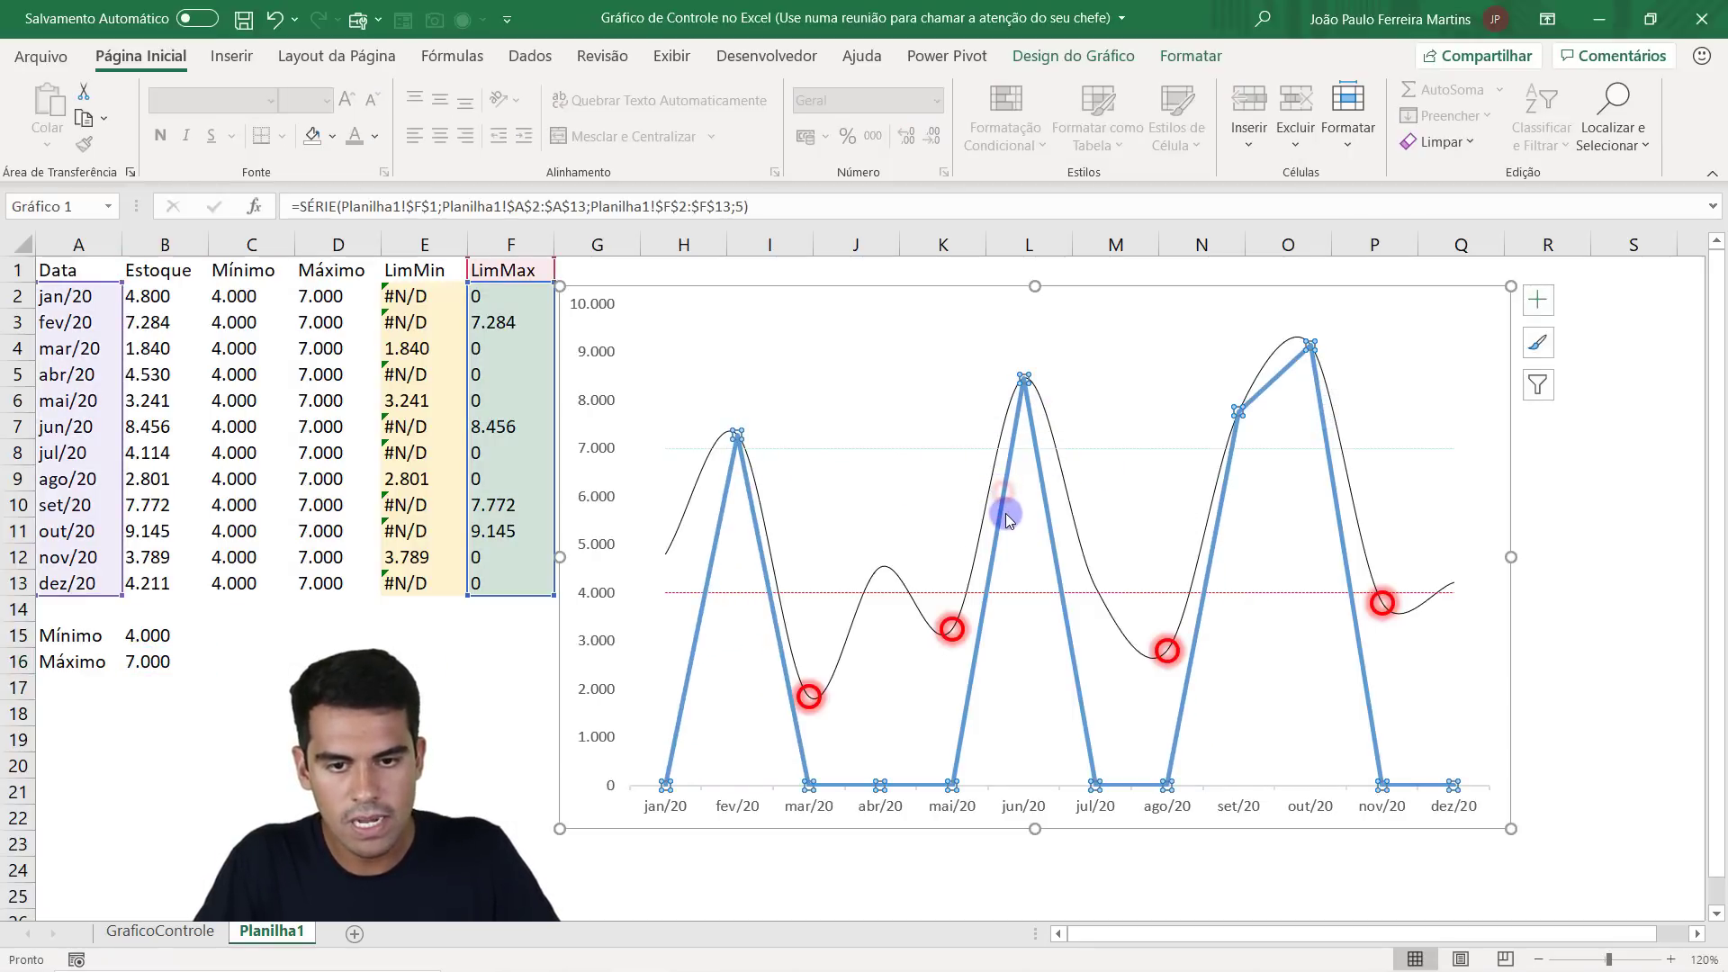
pyautogui.rightClick(1003, 514)
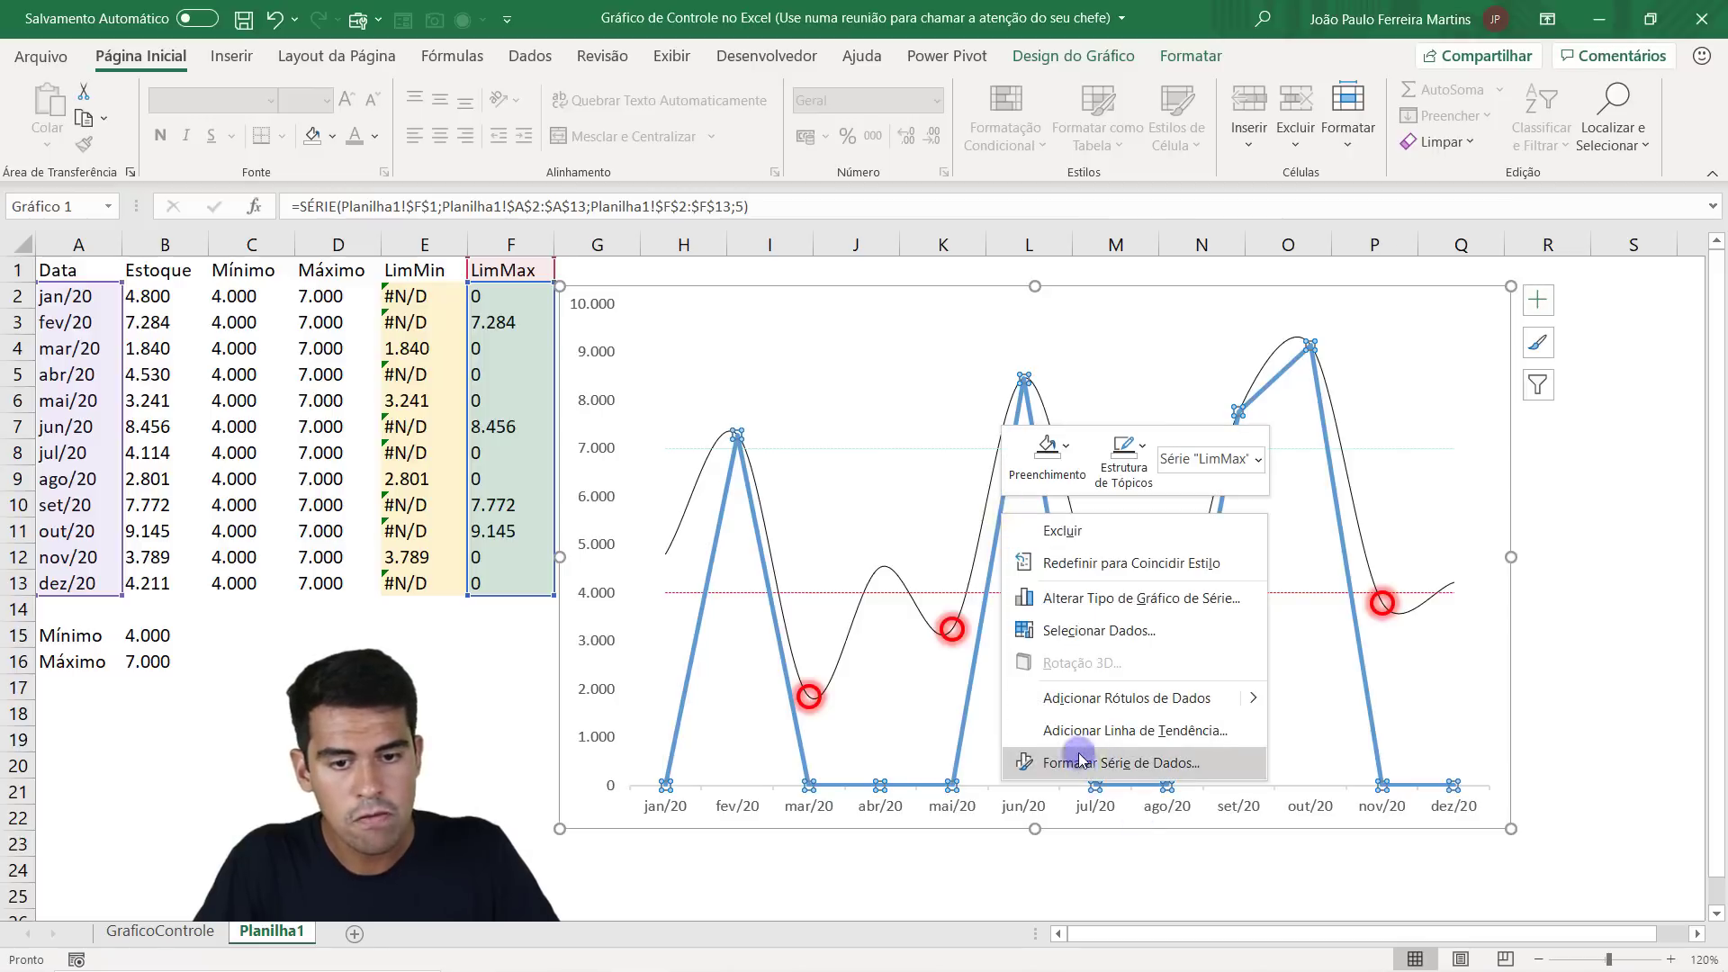
pyautogui.click(1121, 764)
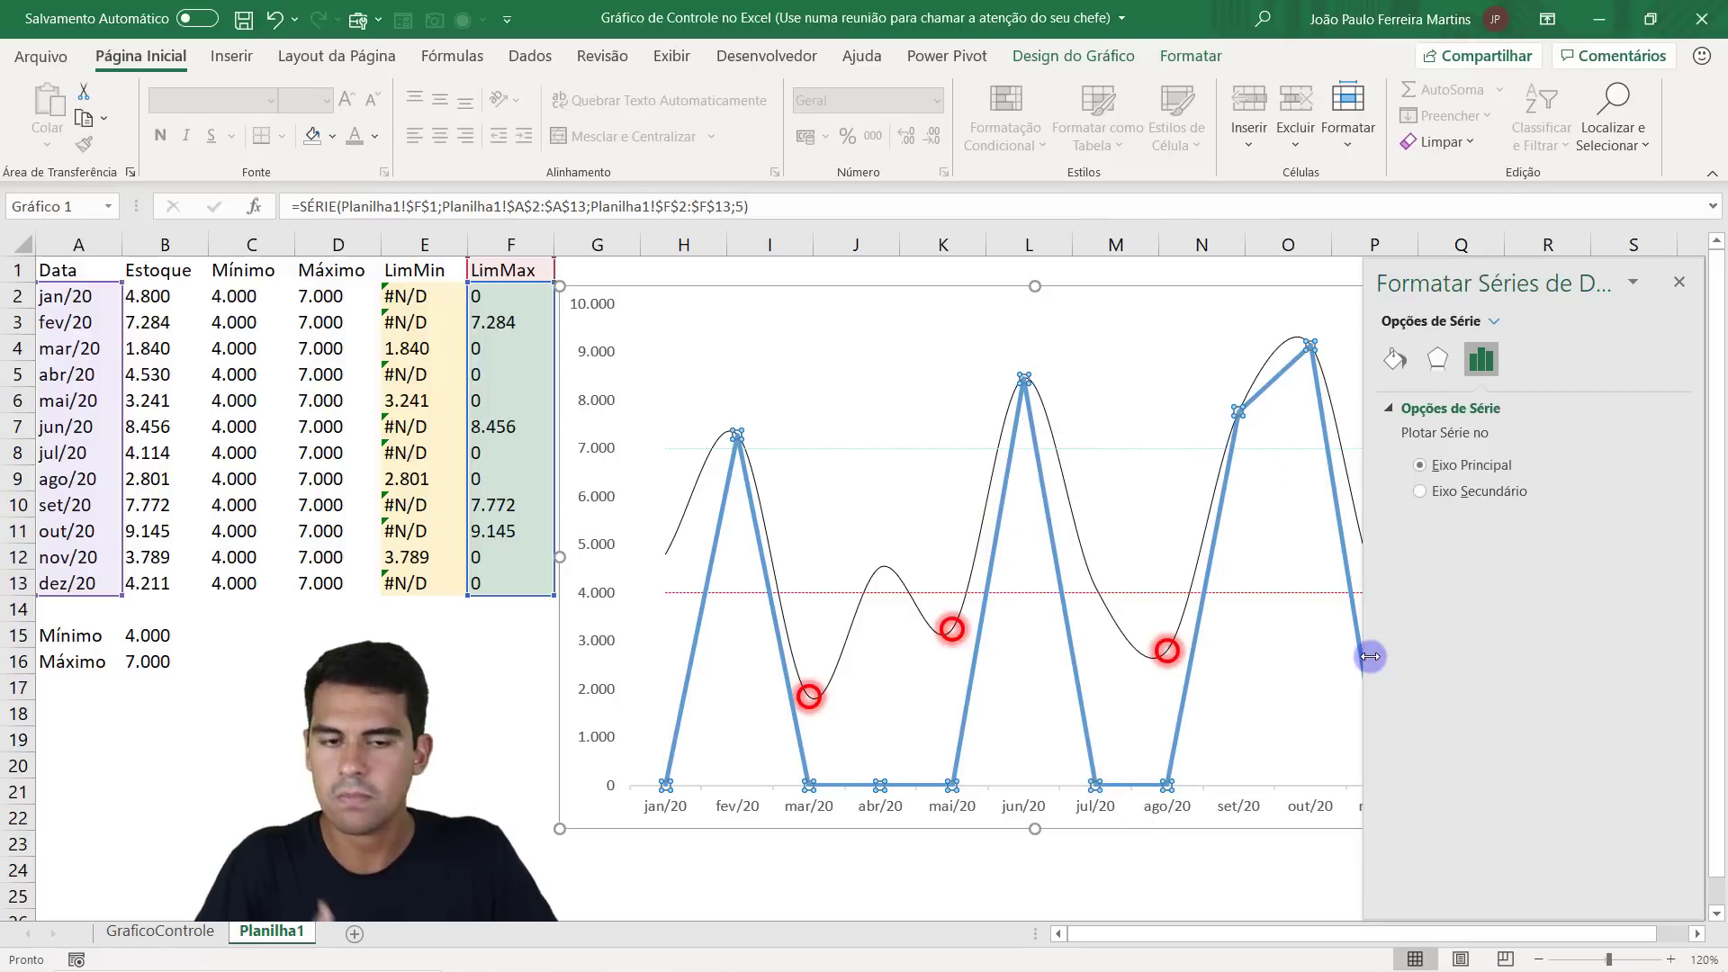
pyautogui.click(1394, 360)
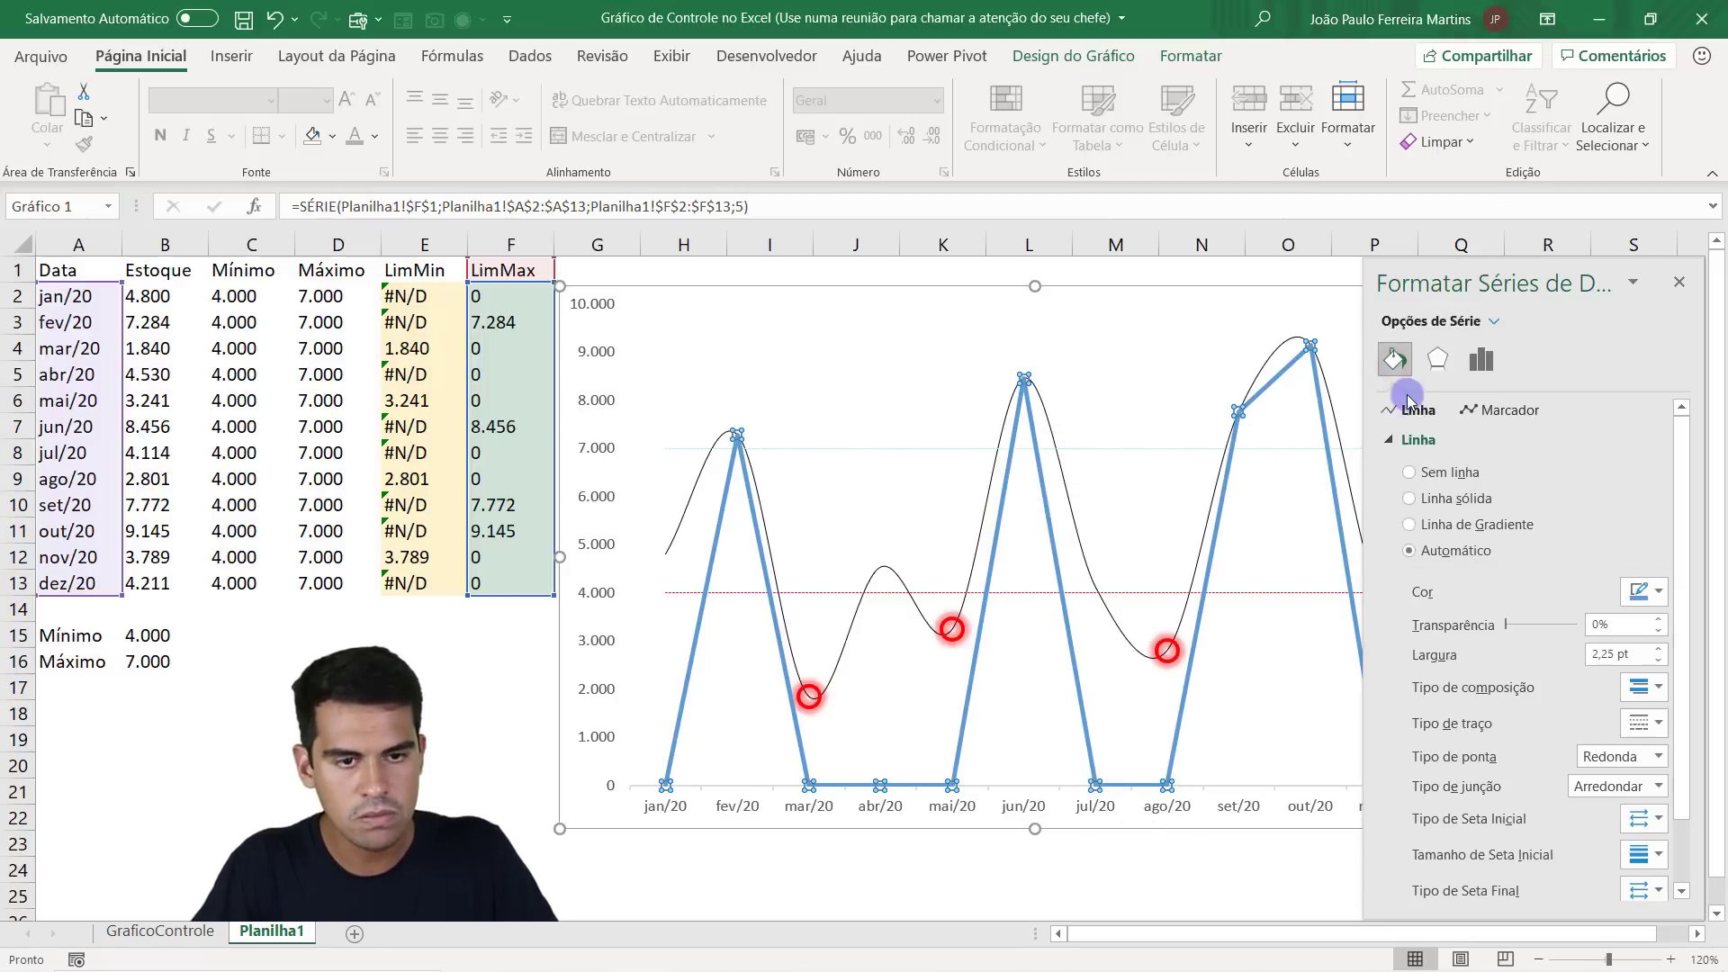
pyautogui.click(1504, 410)
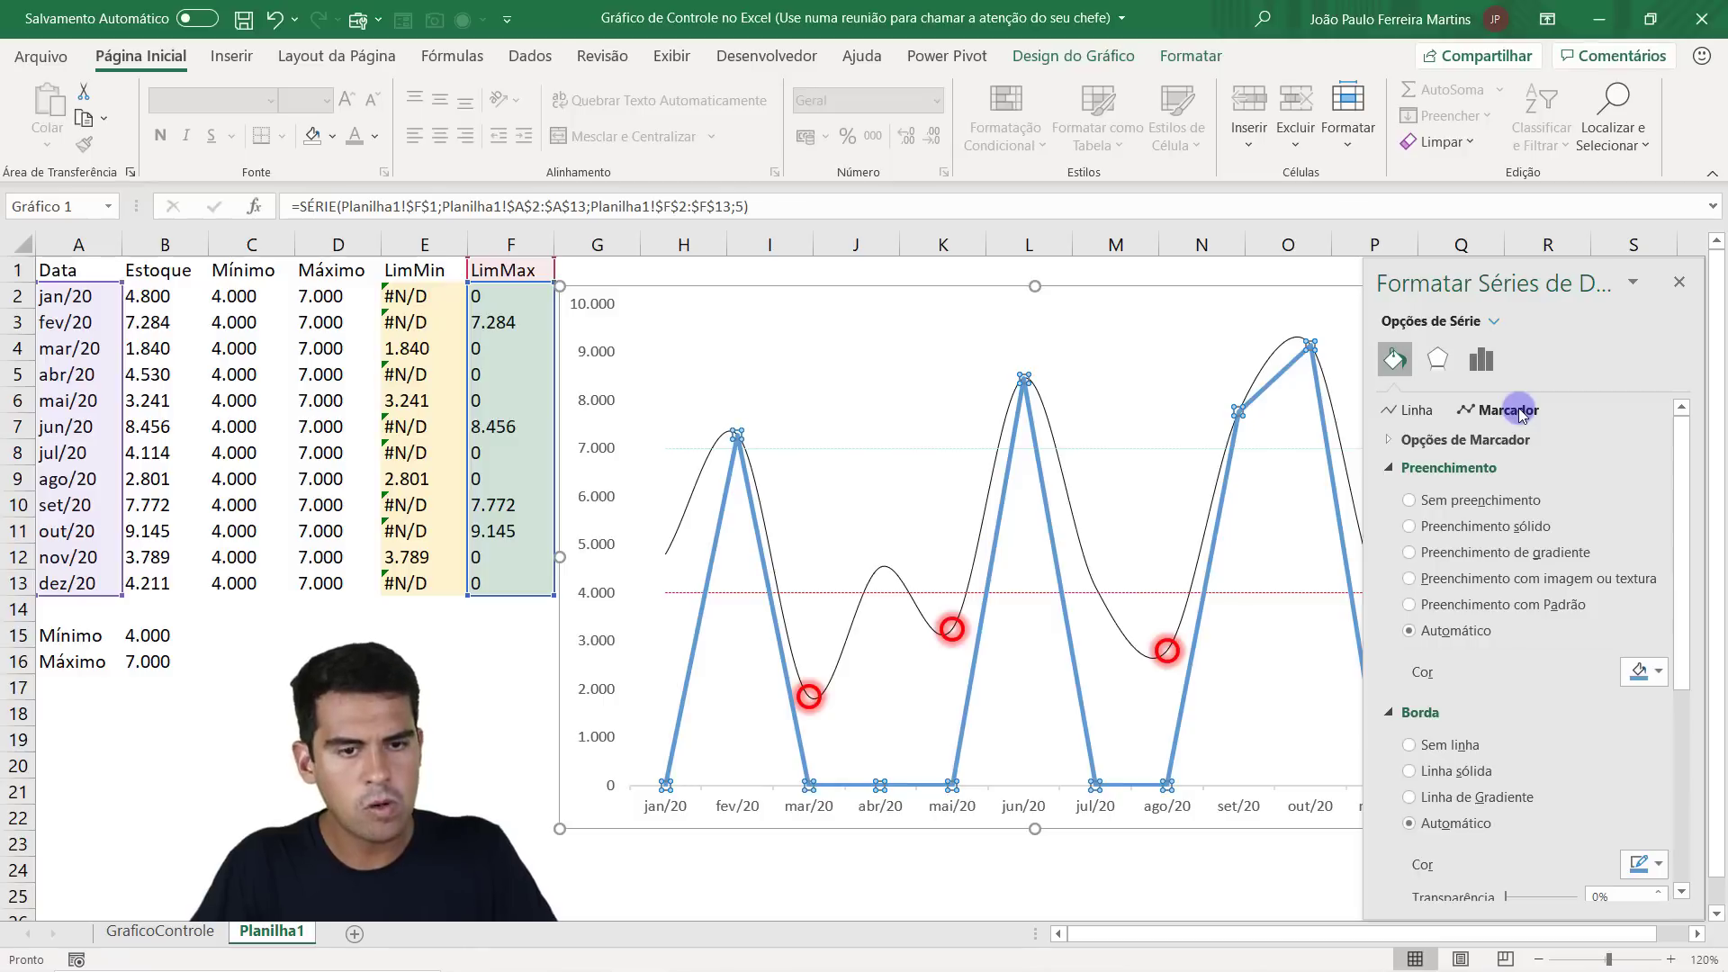
pyautogui.click(1465, 439)
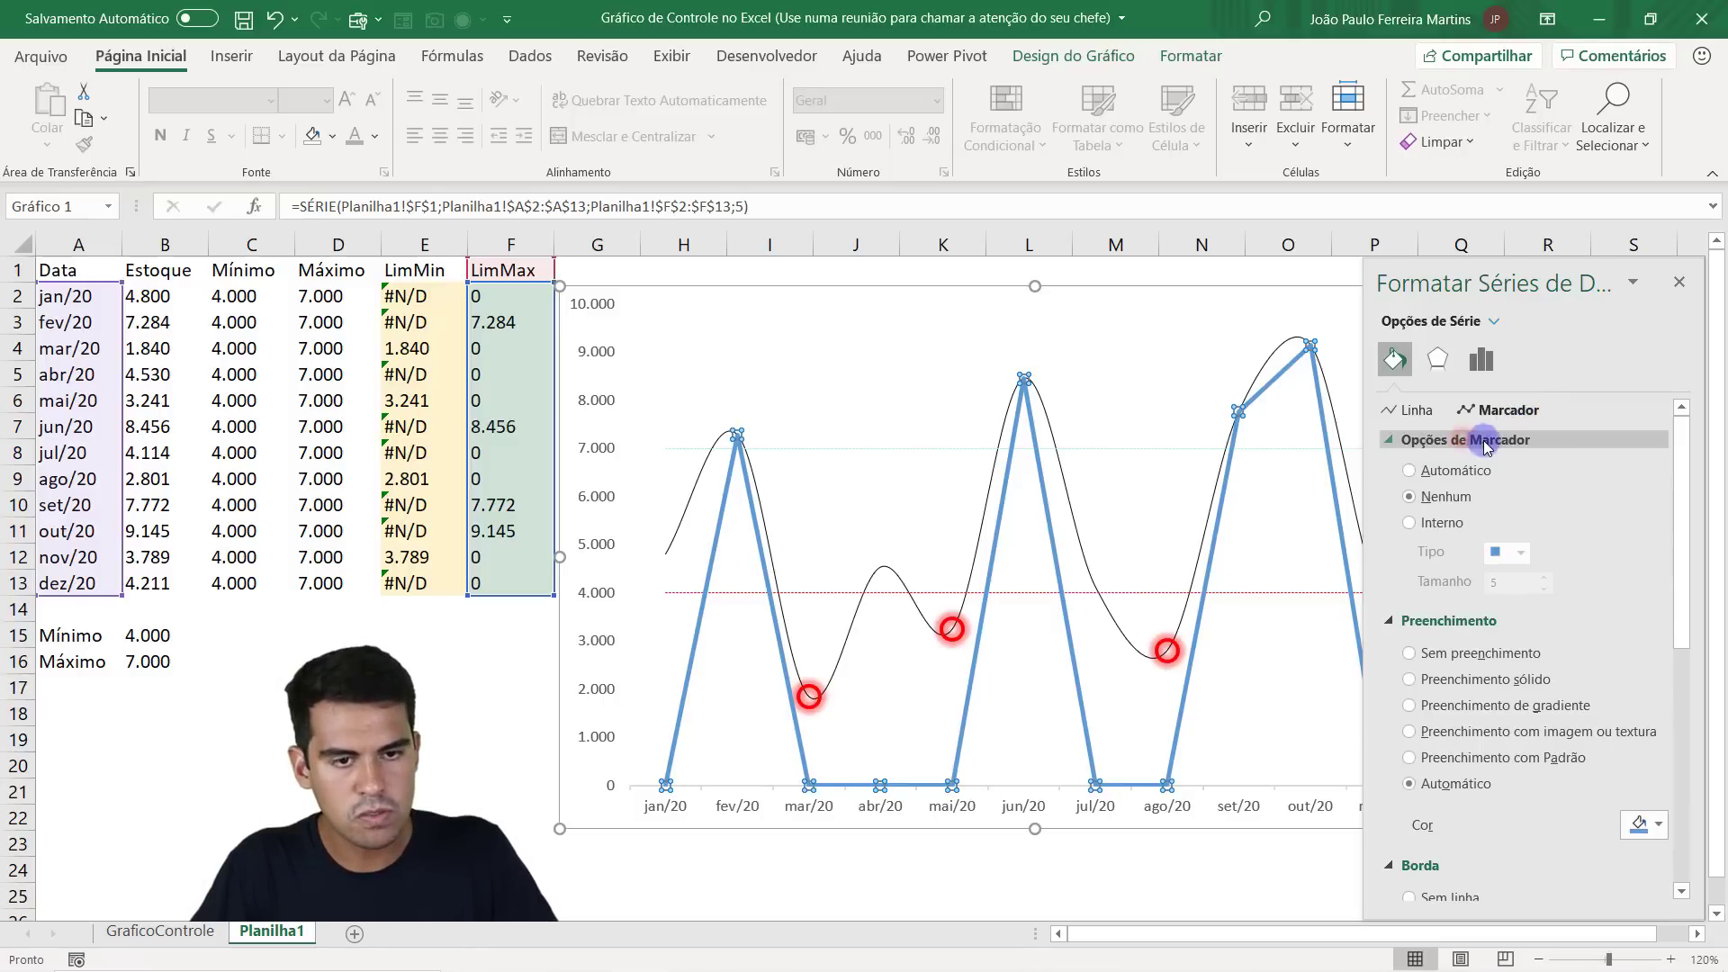
pyautogui.click(1444, 522)
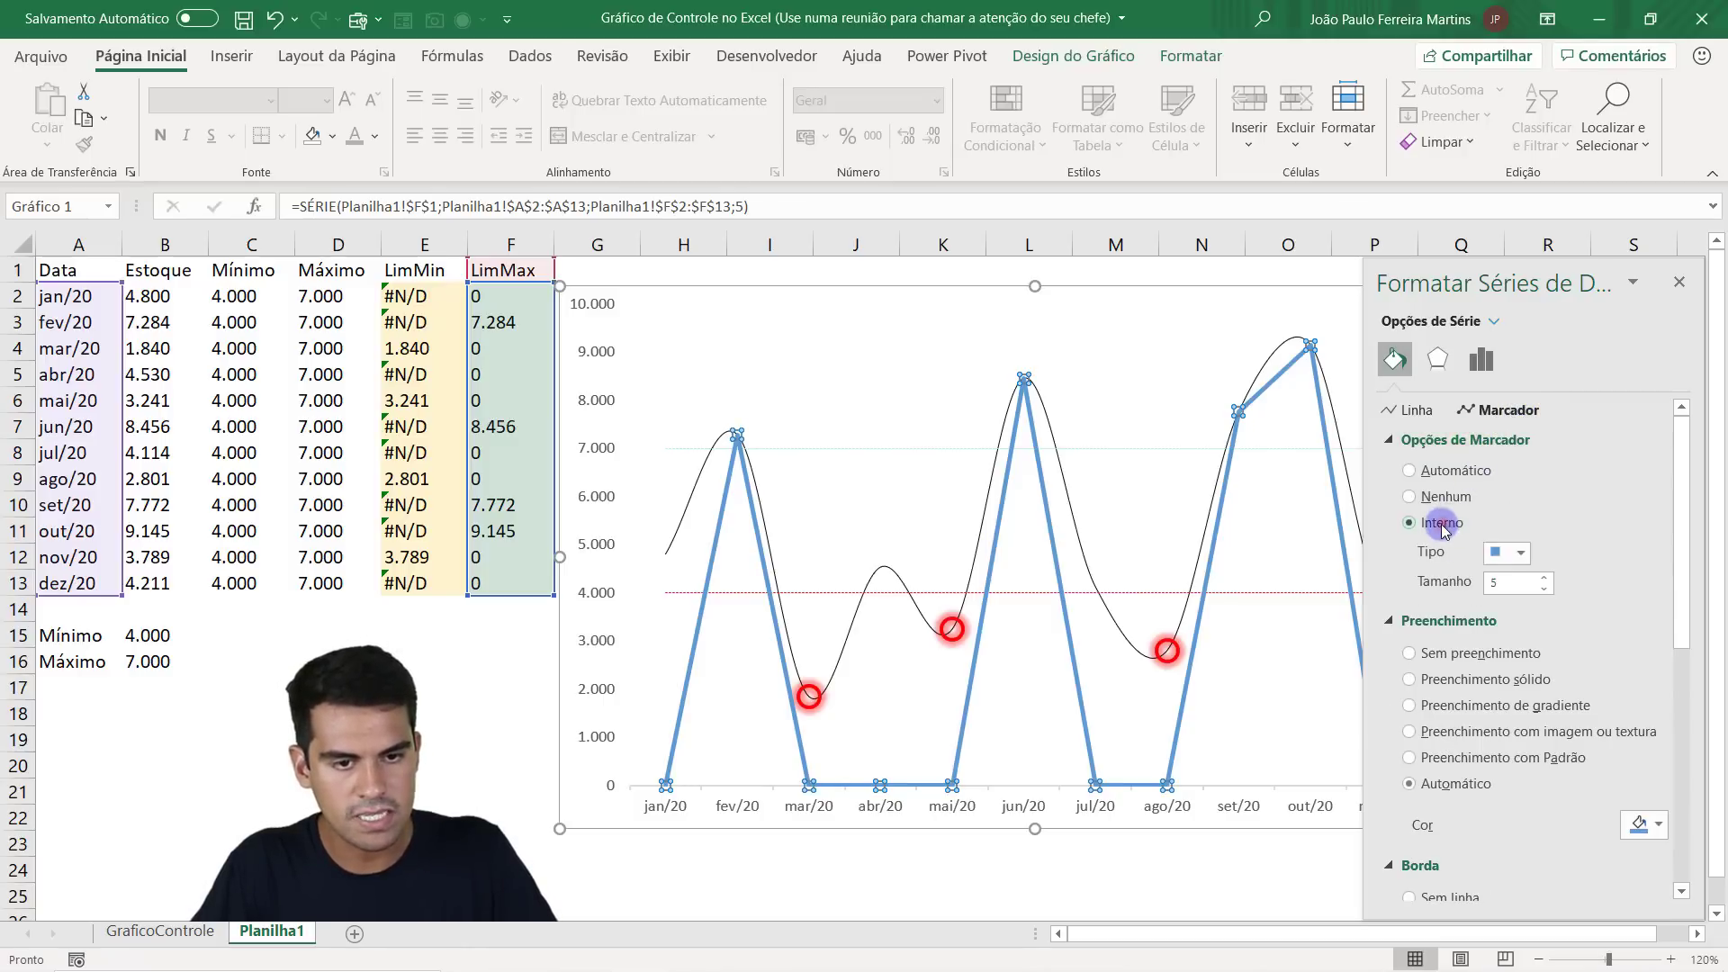
pyautogui.click(1520, 552)
pyautogui.click(1508, 731)
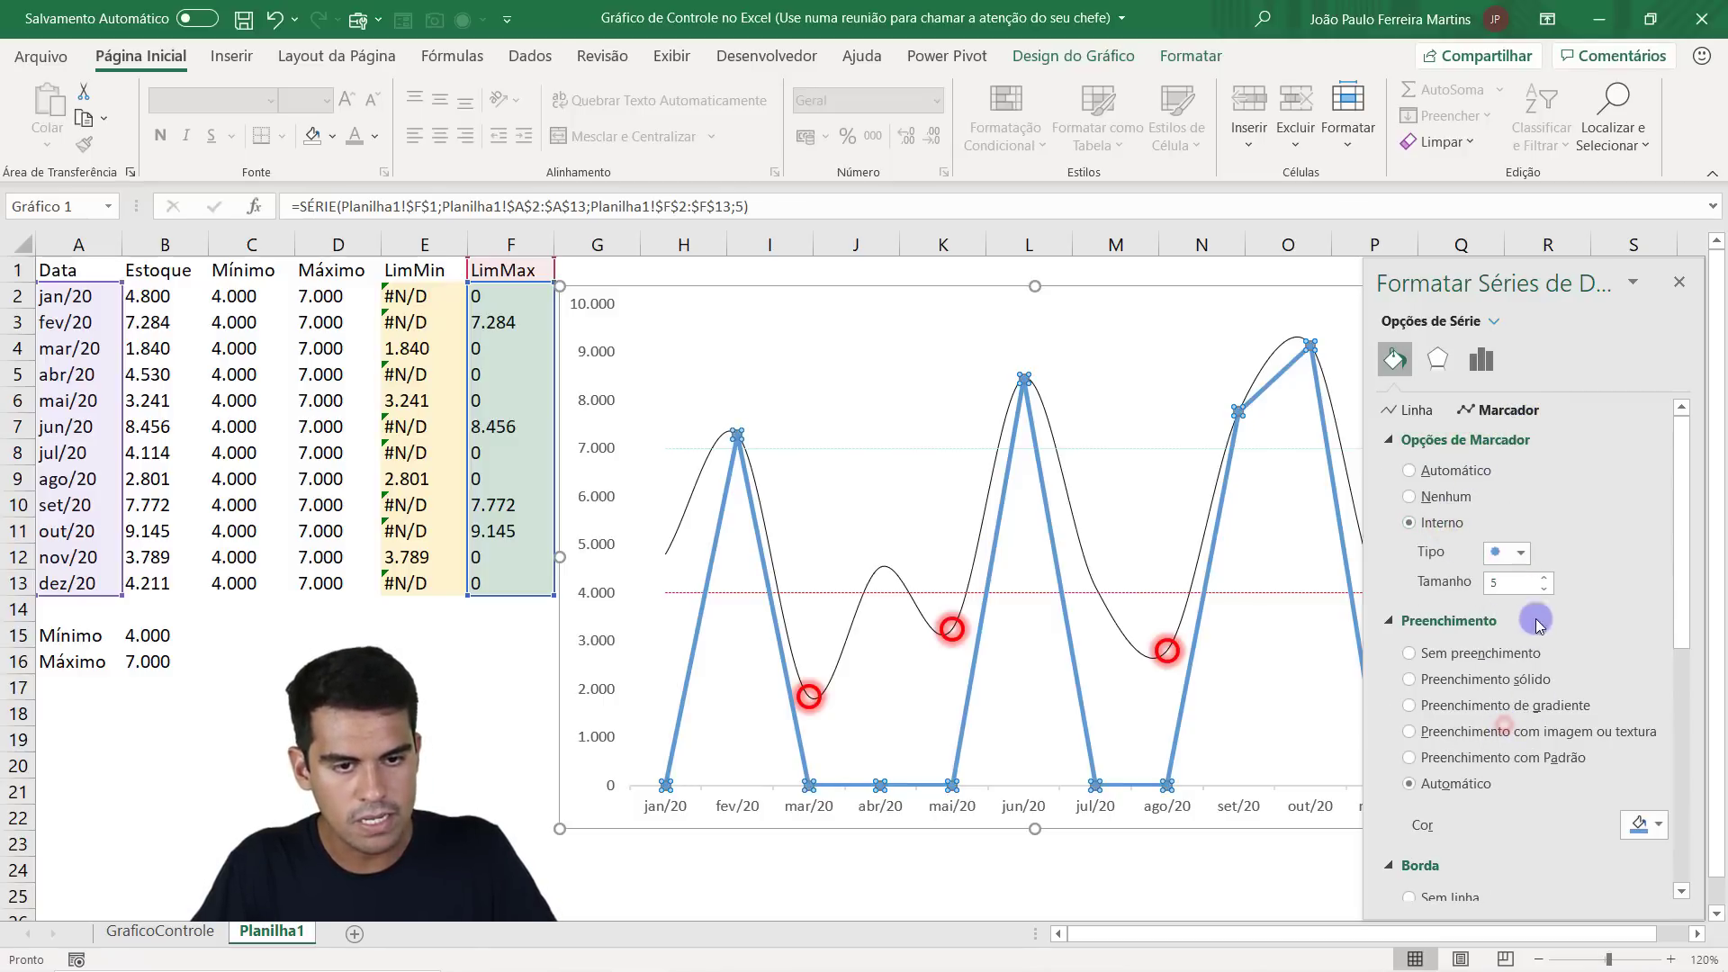
pyautogui.click(1502, 583)
pyautogui.write('12')
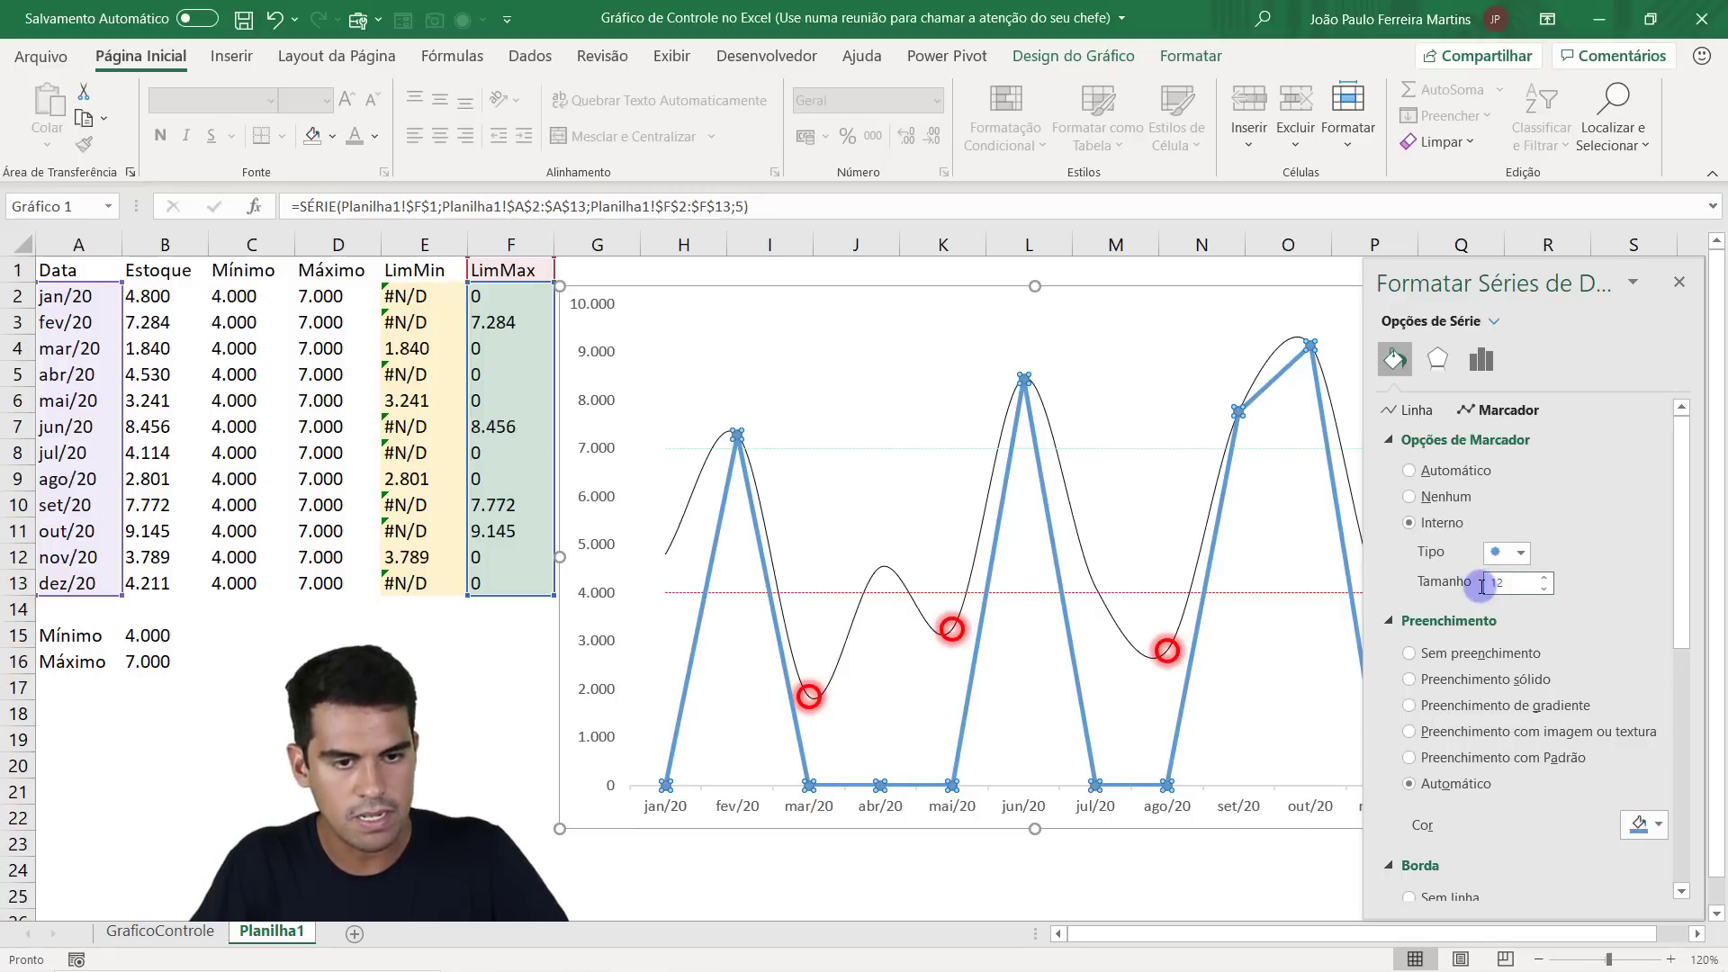
pyautogui.press('Return')
# Give the LimMax markers a solid dark green outline, 2 pt wide.
pyautogui.scroll(-1, 1431, 529)
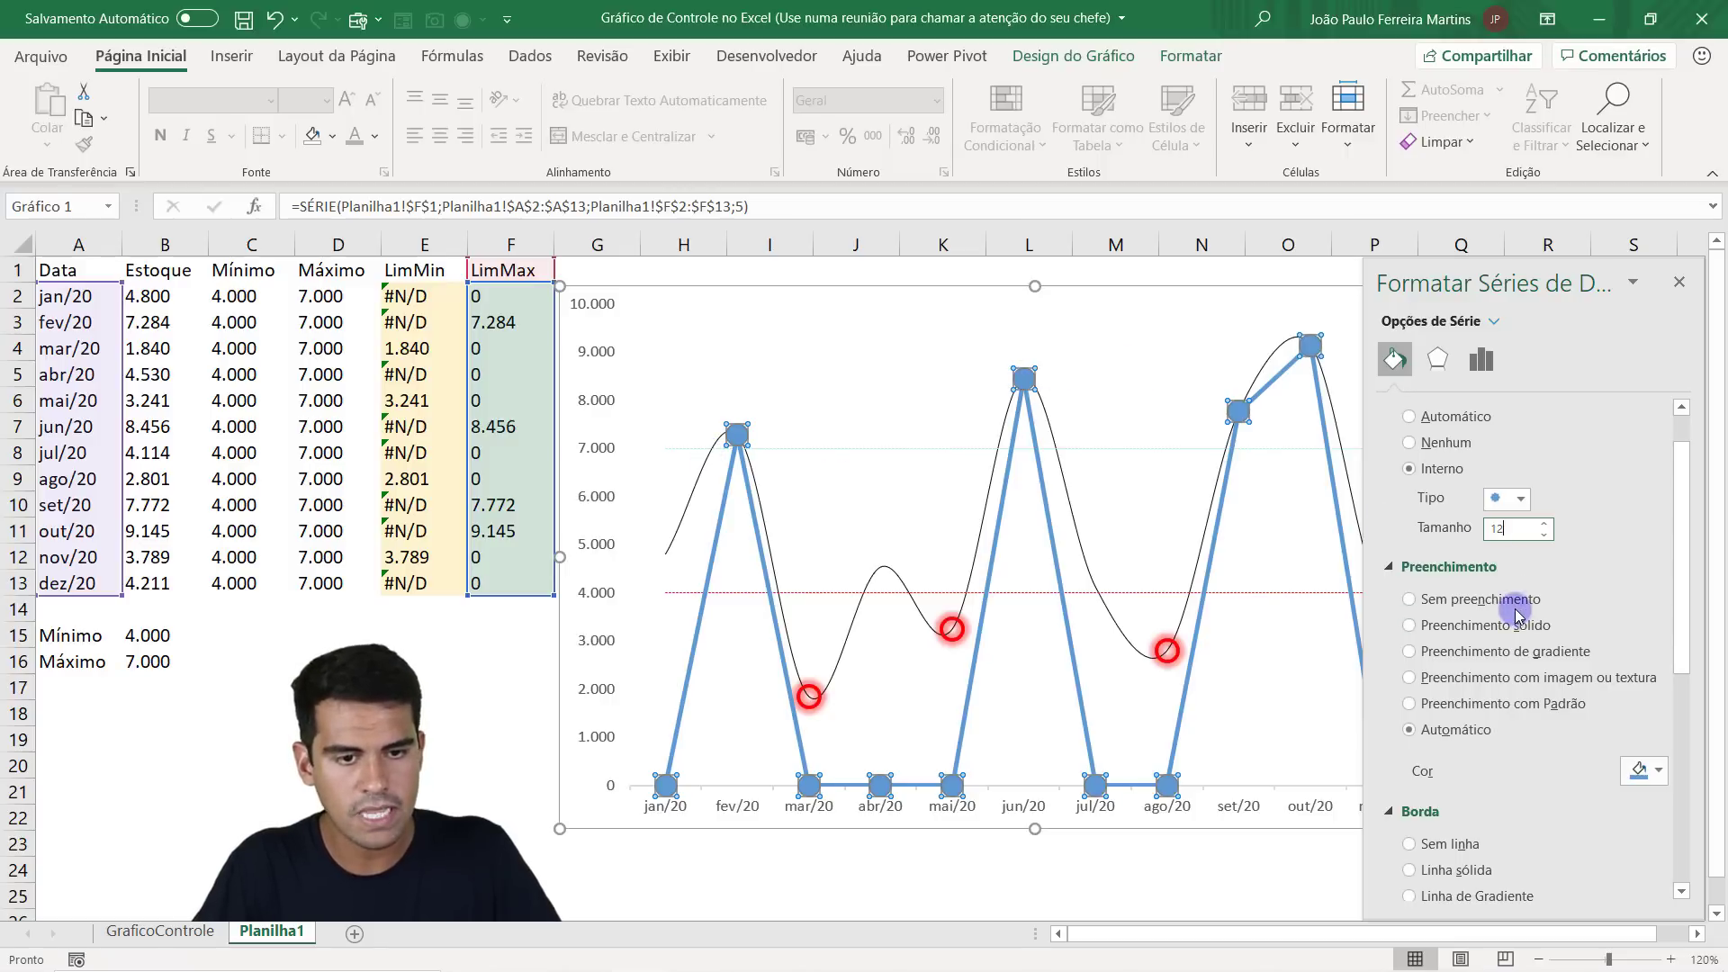
pyautogui.scroll(-1, 1516, 612)
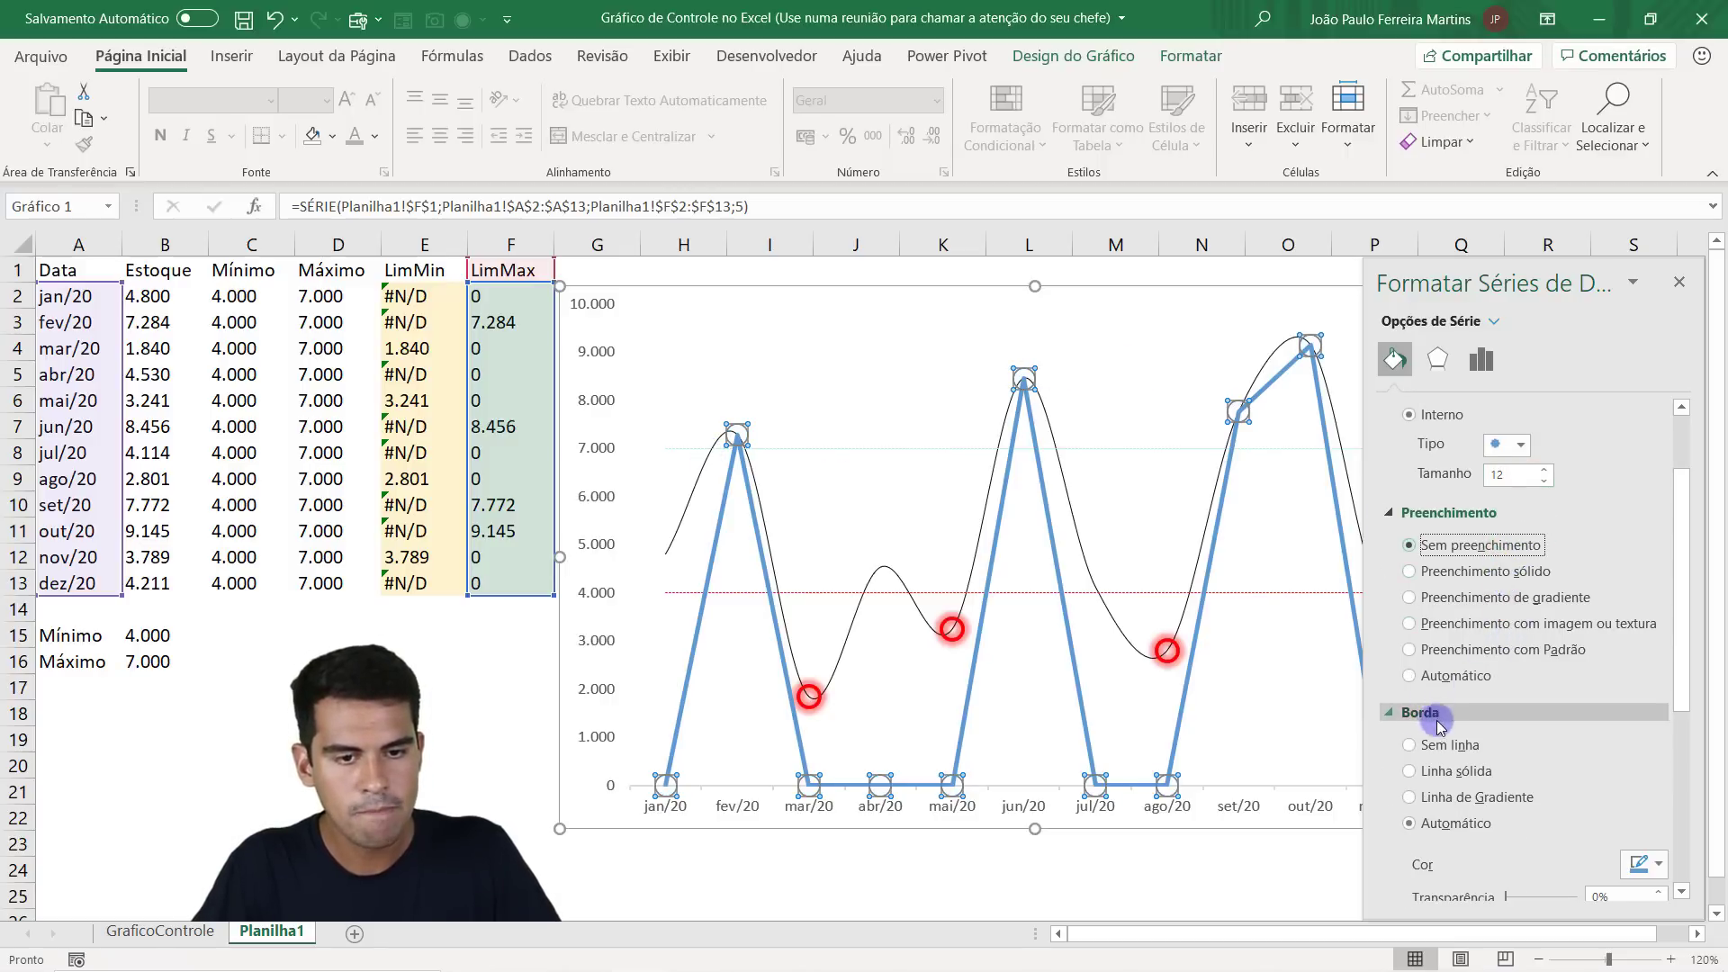
pyautogui.click(1462, 772)
pyautogui.scroll(-2, 1463, 765)
pyautogui.click(1639, 754)
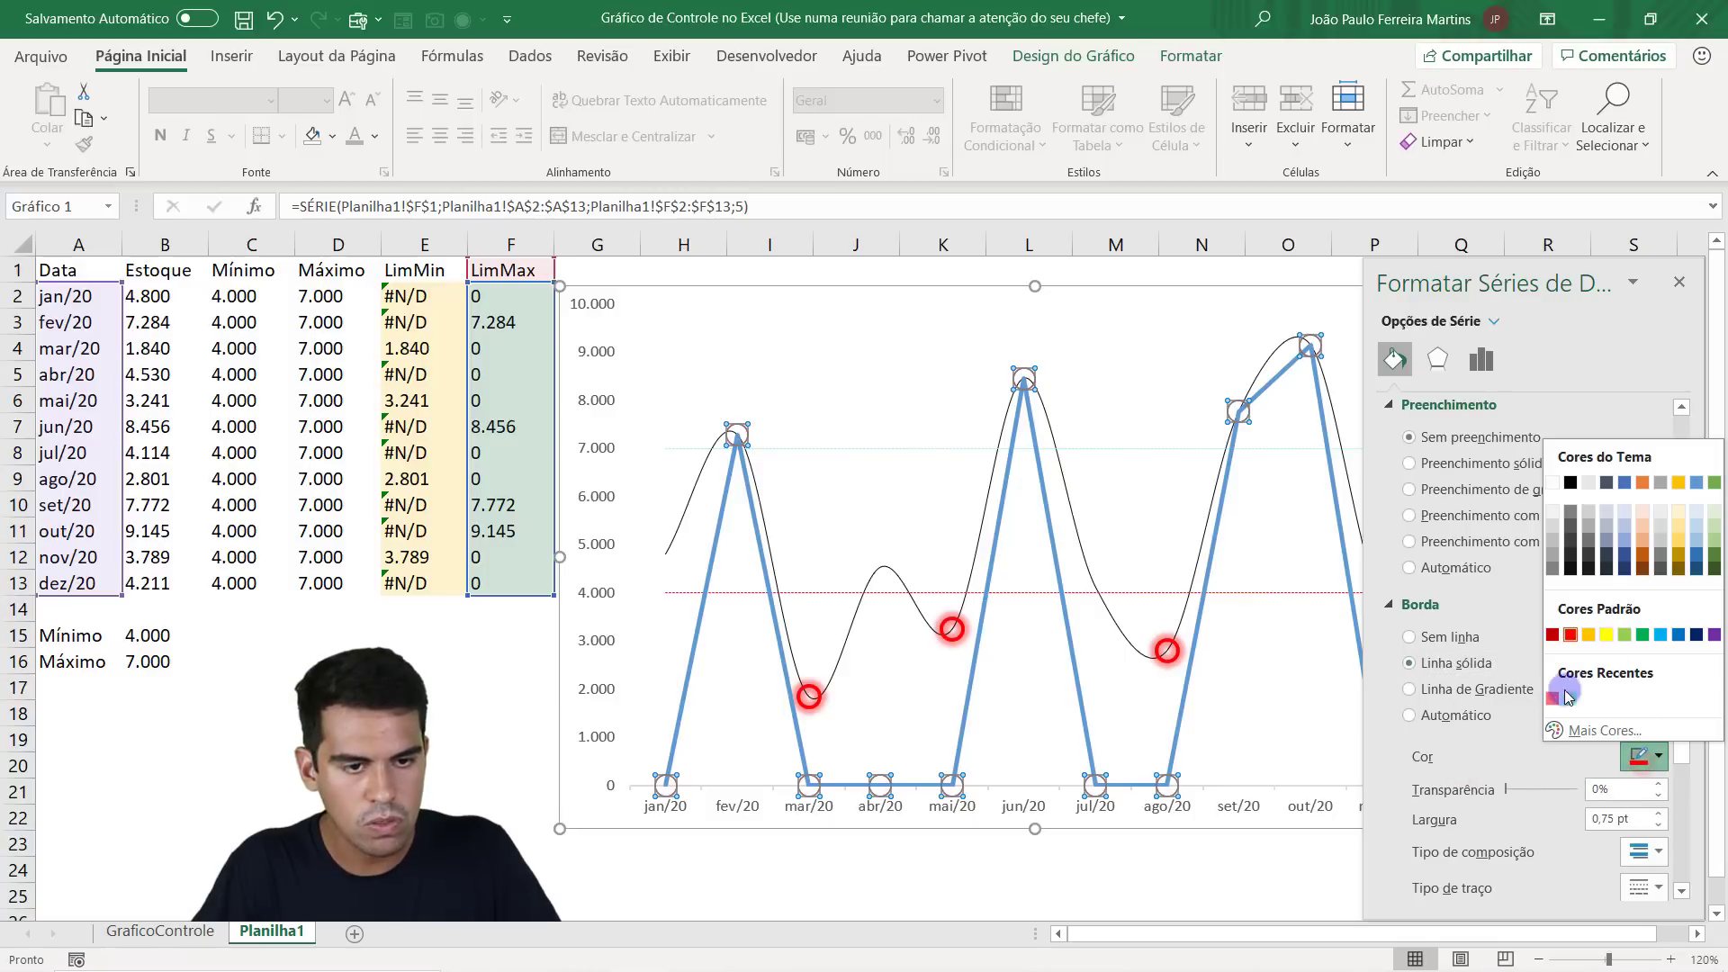
pyautogui.click(1640, 635)
pyautogui.click(1604, 790)
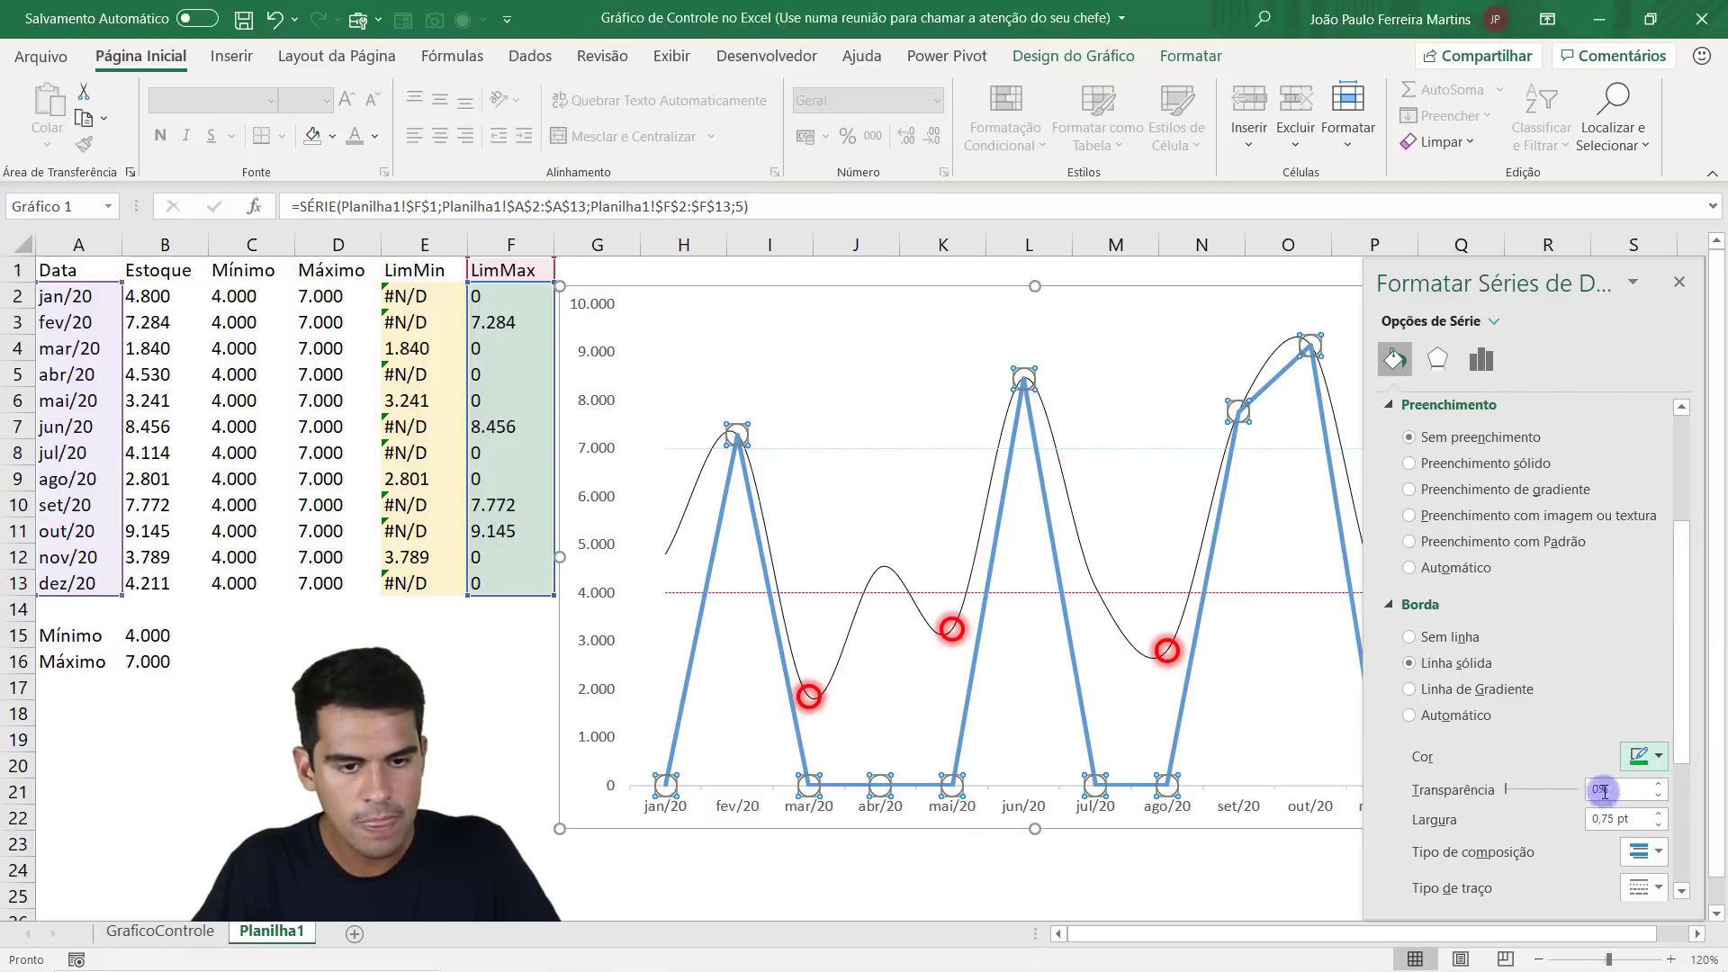
pyautogui.moveTo(1636, 816); pyautogui.dragTo(1562, 821)
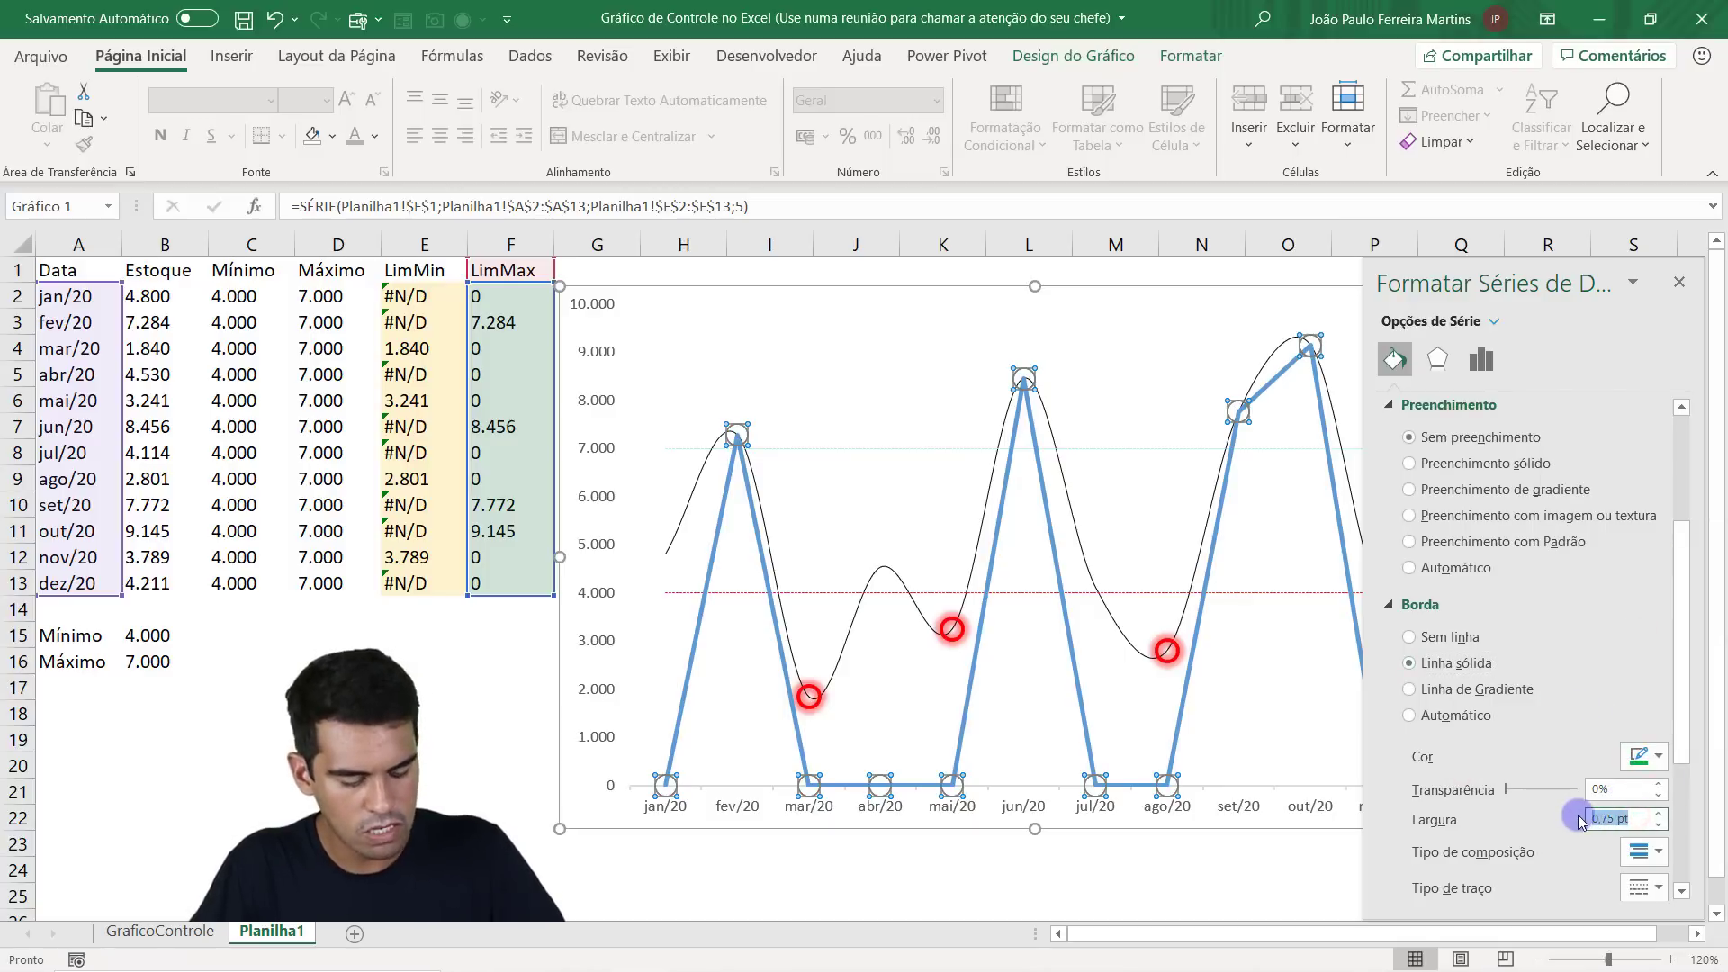
pyautogui.write('5')
pyautogui.press('Return')
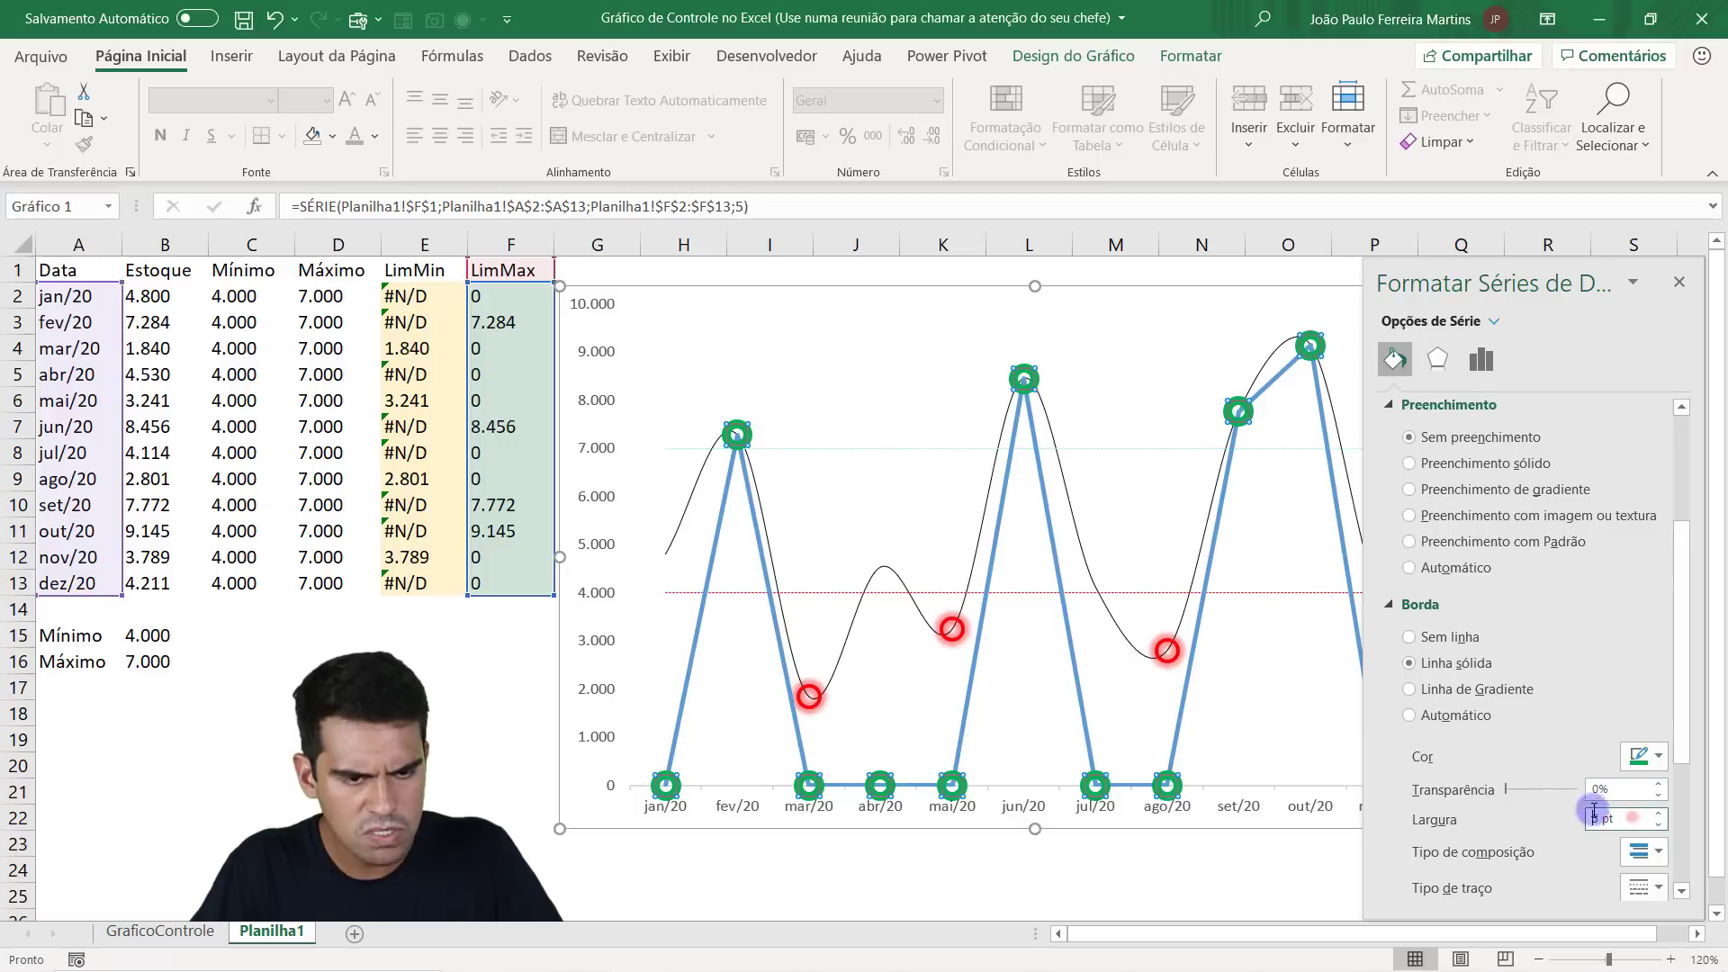
pyautogui.write('2')
pyautogui.press('Return')
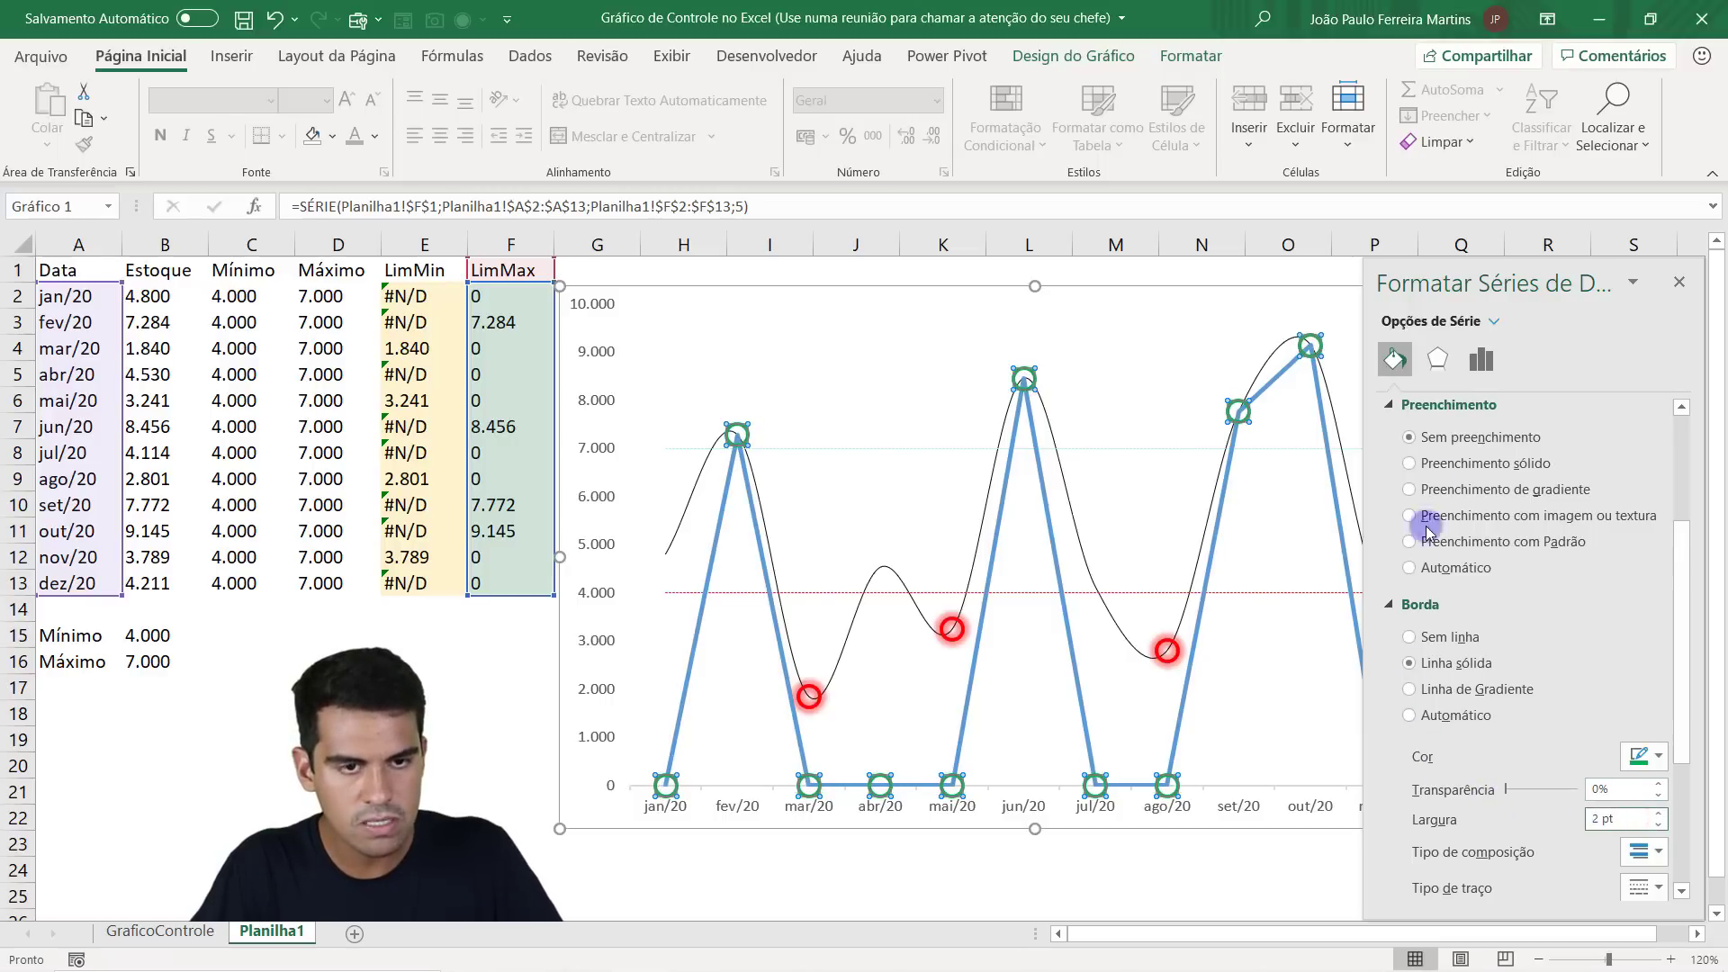
# Apply a glow preset to the LimMax series and make the glow green.
pyautogui.click(1442, 361)
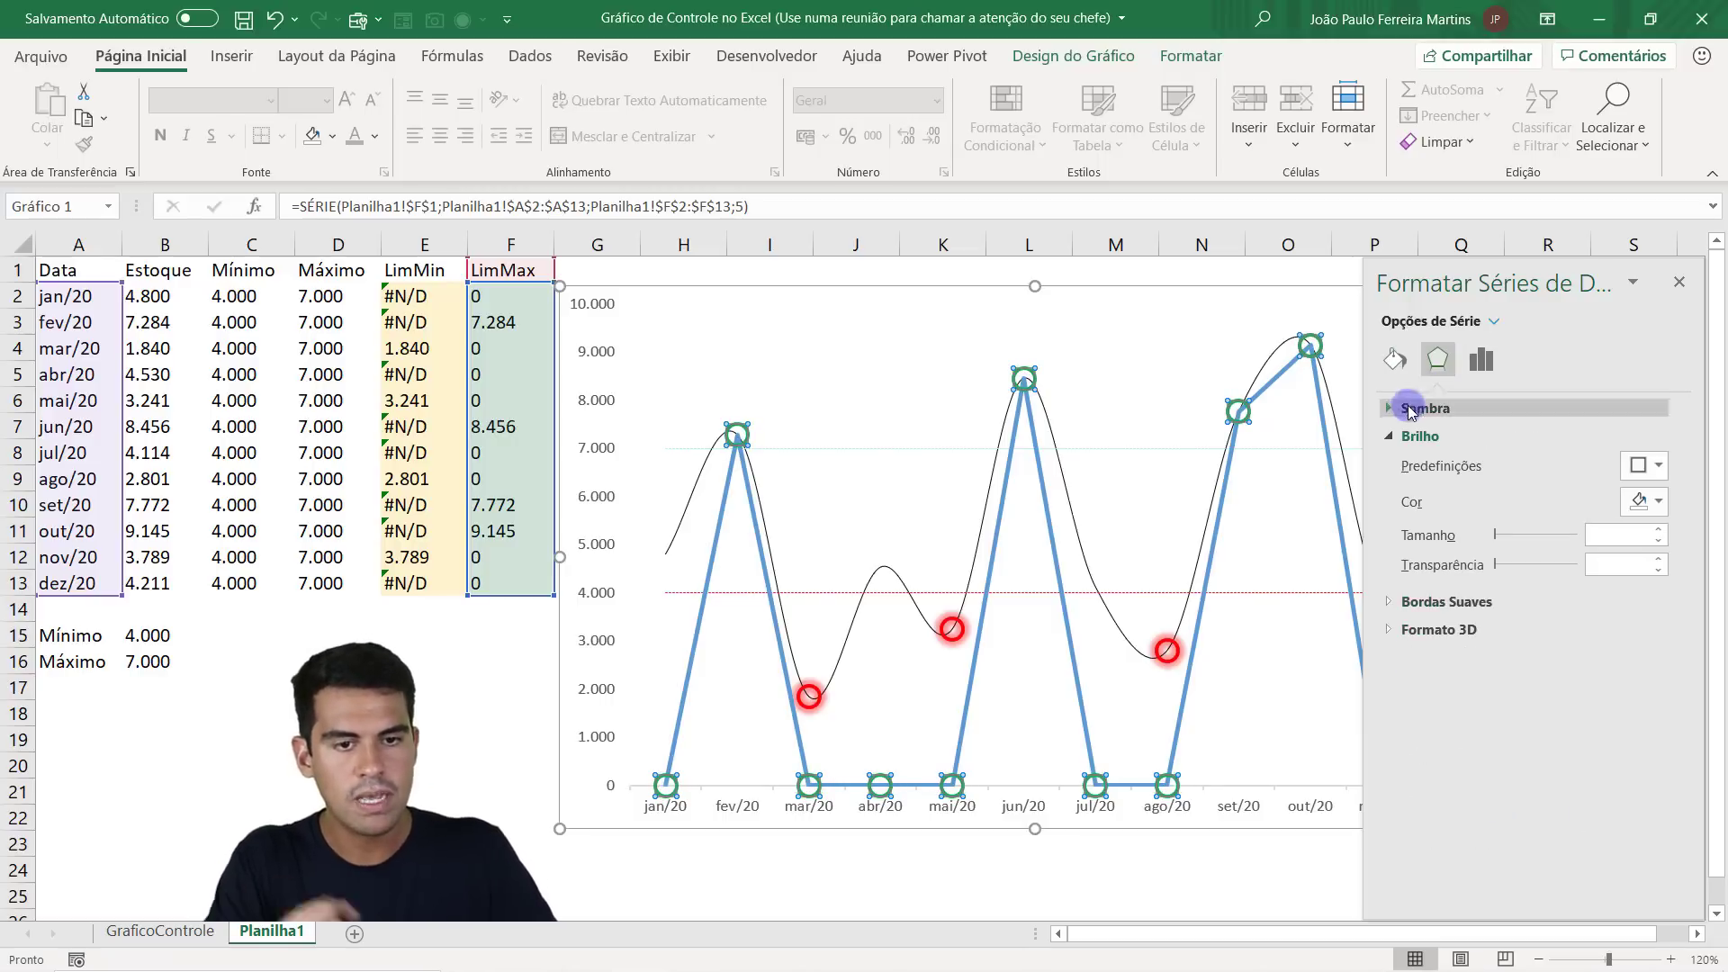
pyautogui.click(1645, 479)
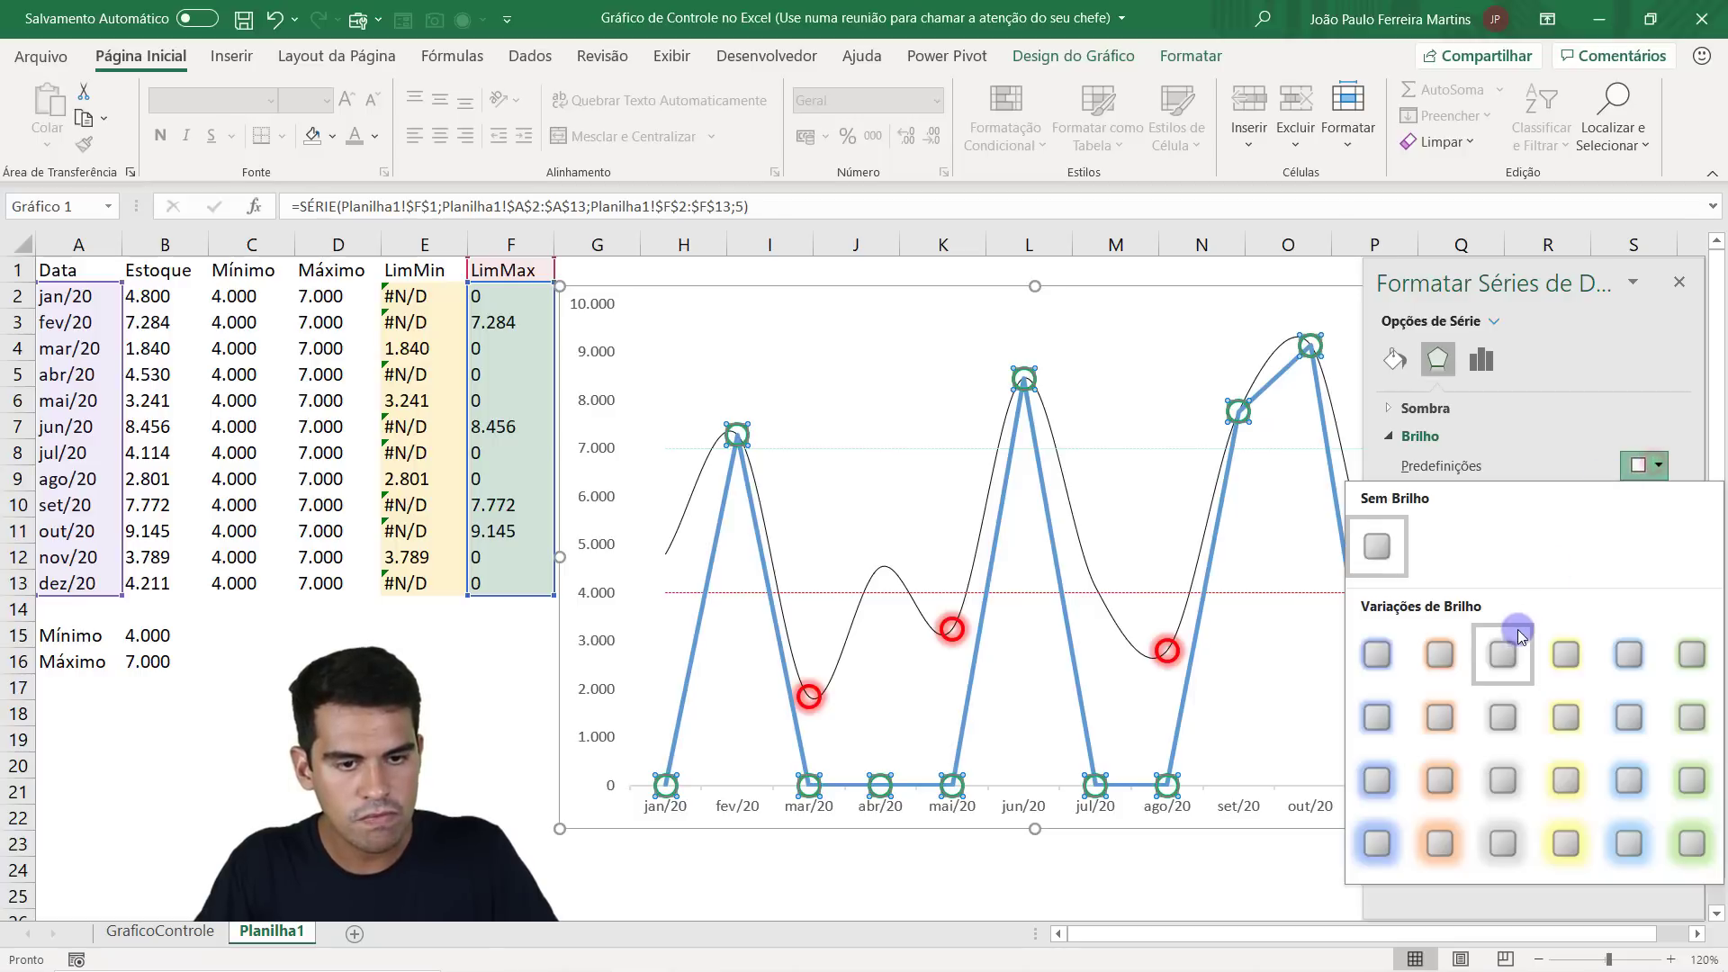
pyautogui.click(1442, 666)
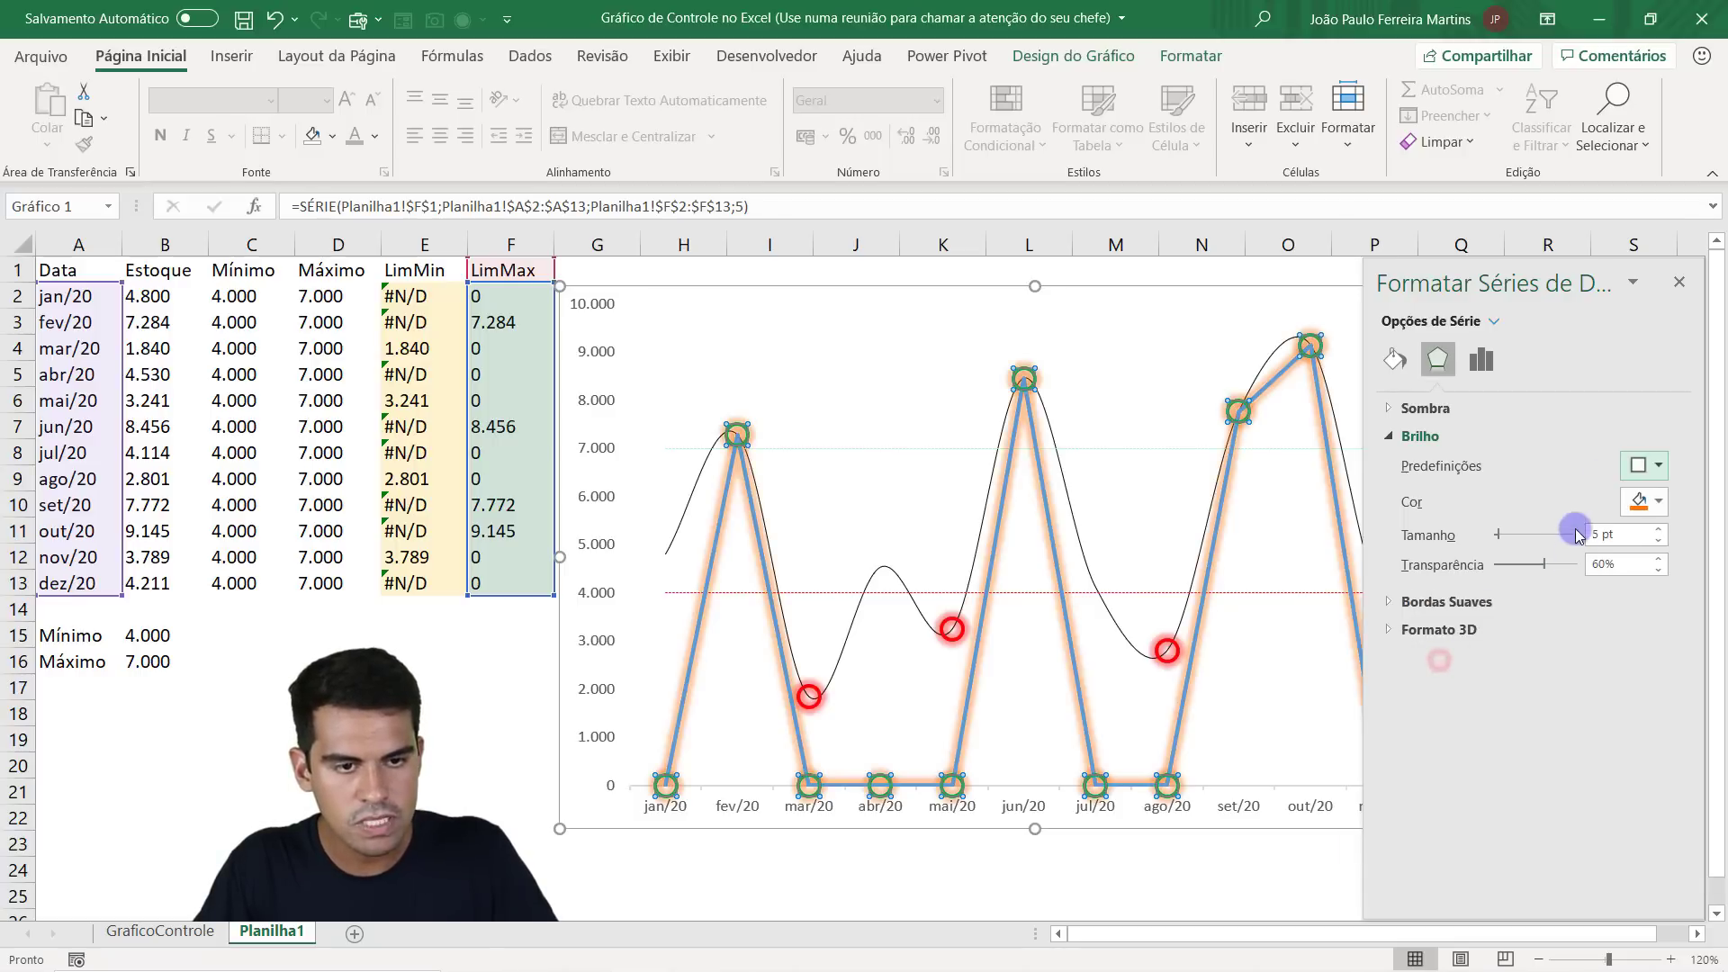
pyautogui.click(1639, 501)
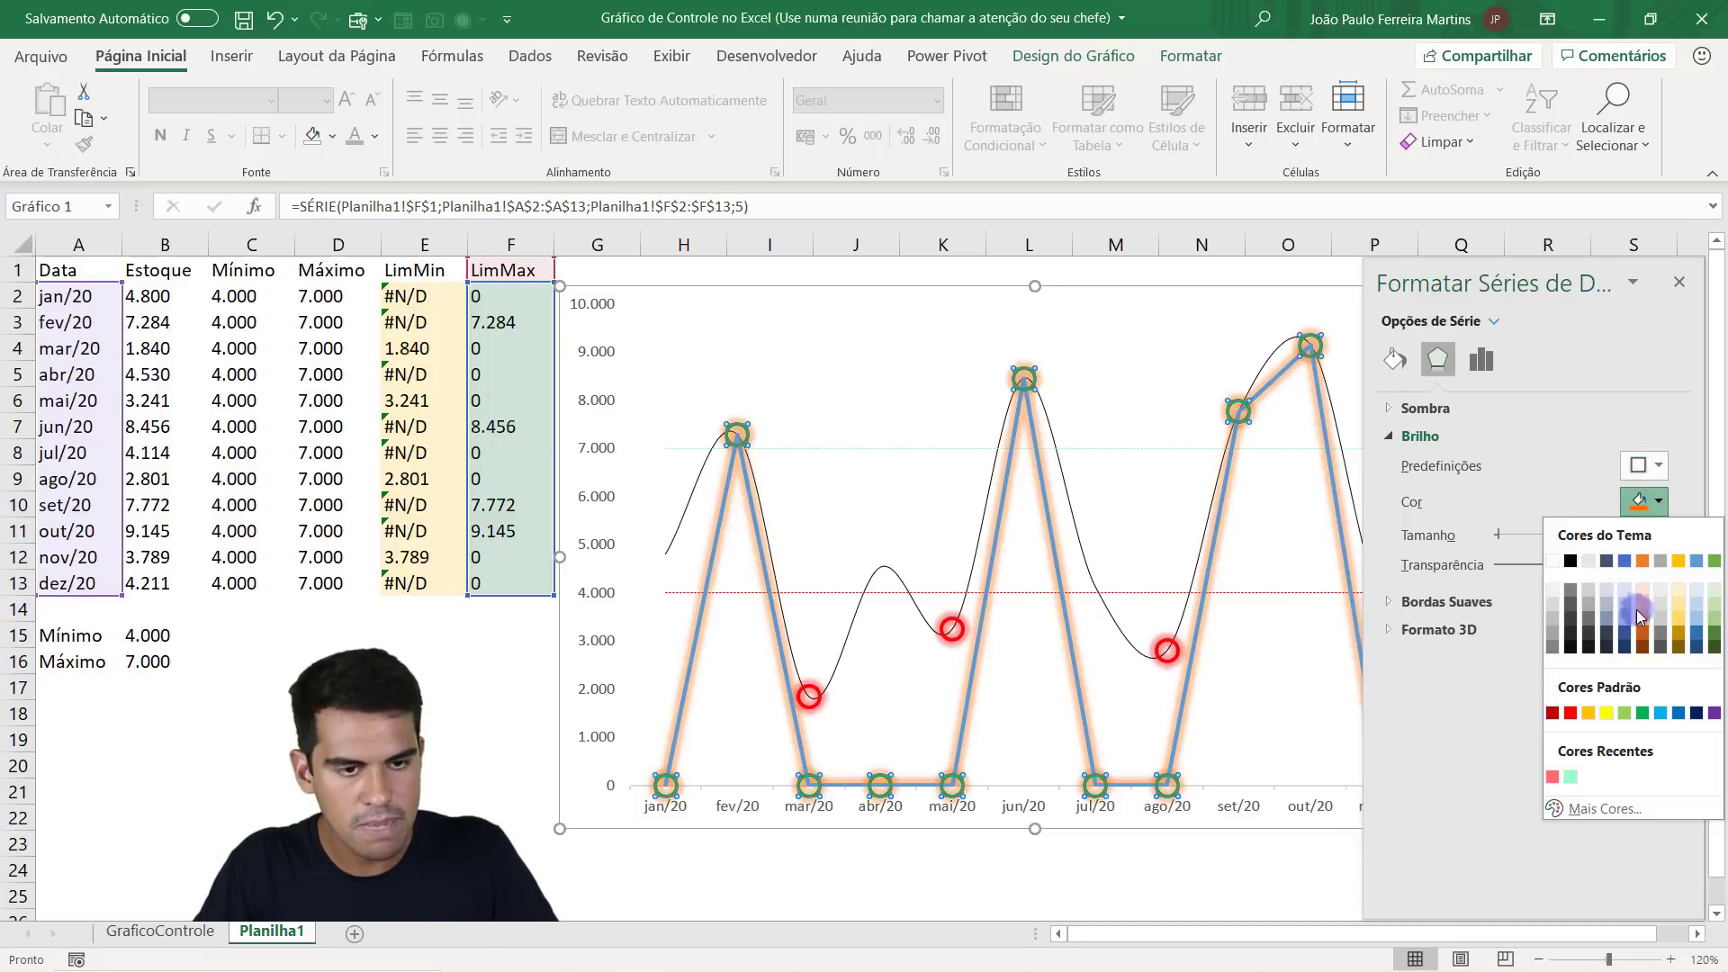
pyautogui.click(1642, 714)
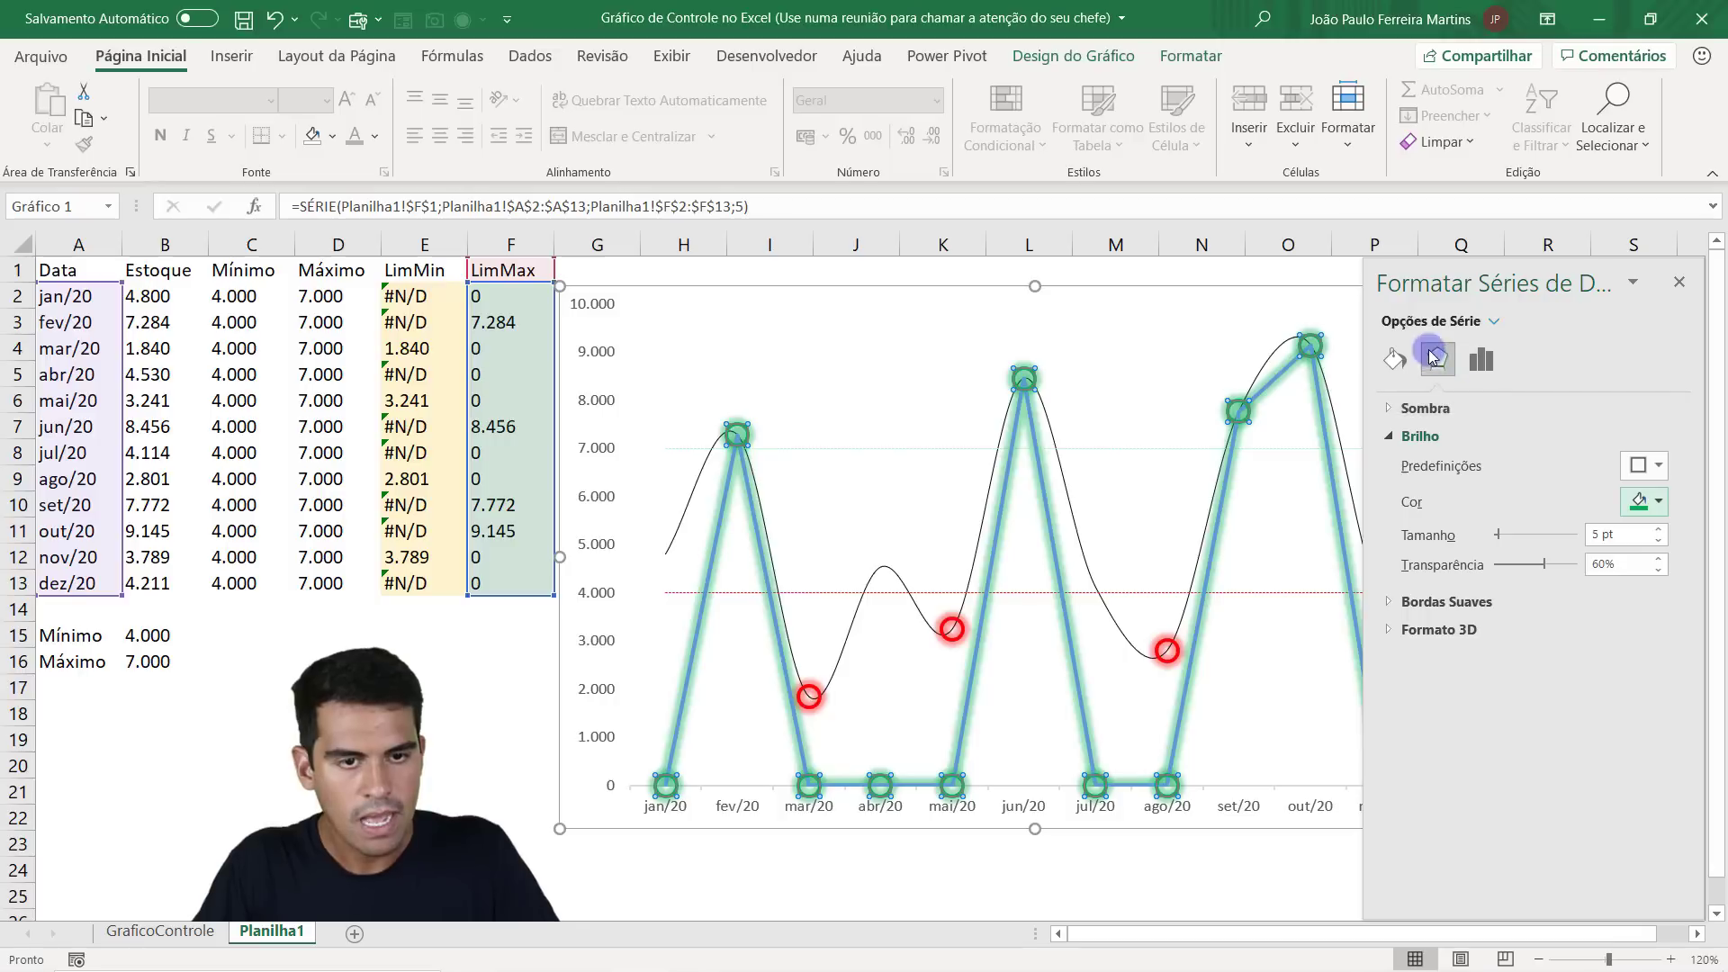
# Set the LimMax series line to No line, leaving only the circles.
pyautogui.click(1396, 363)
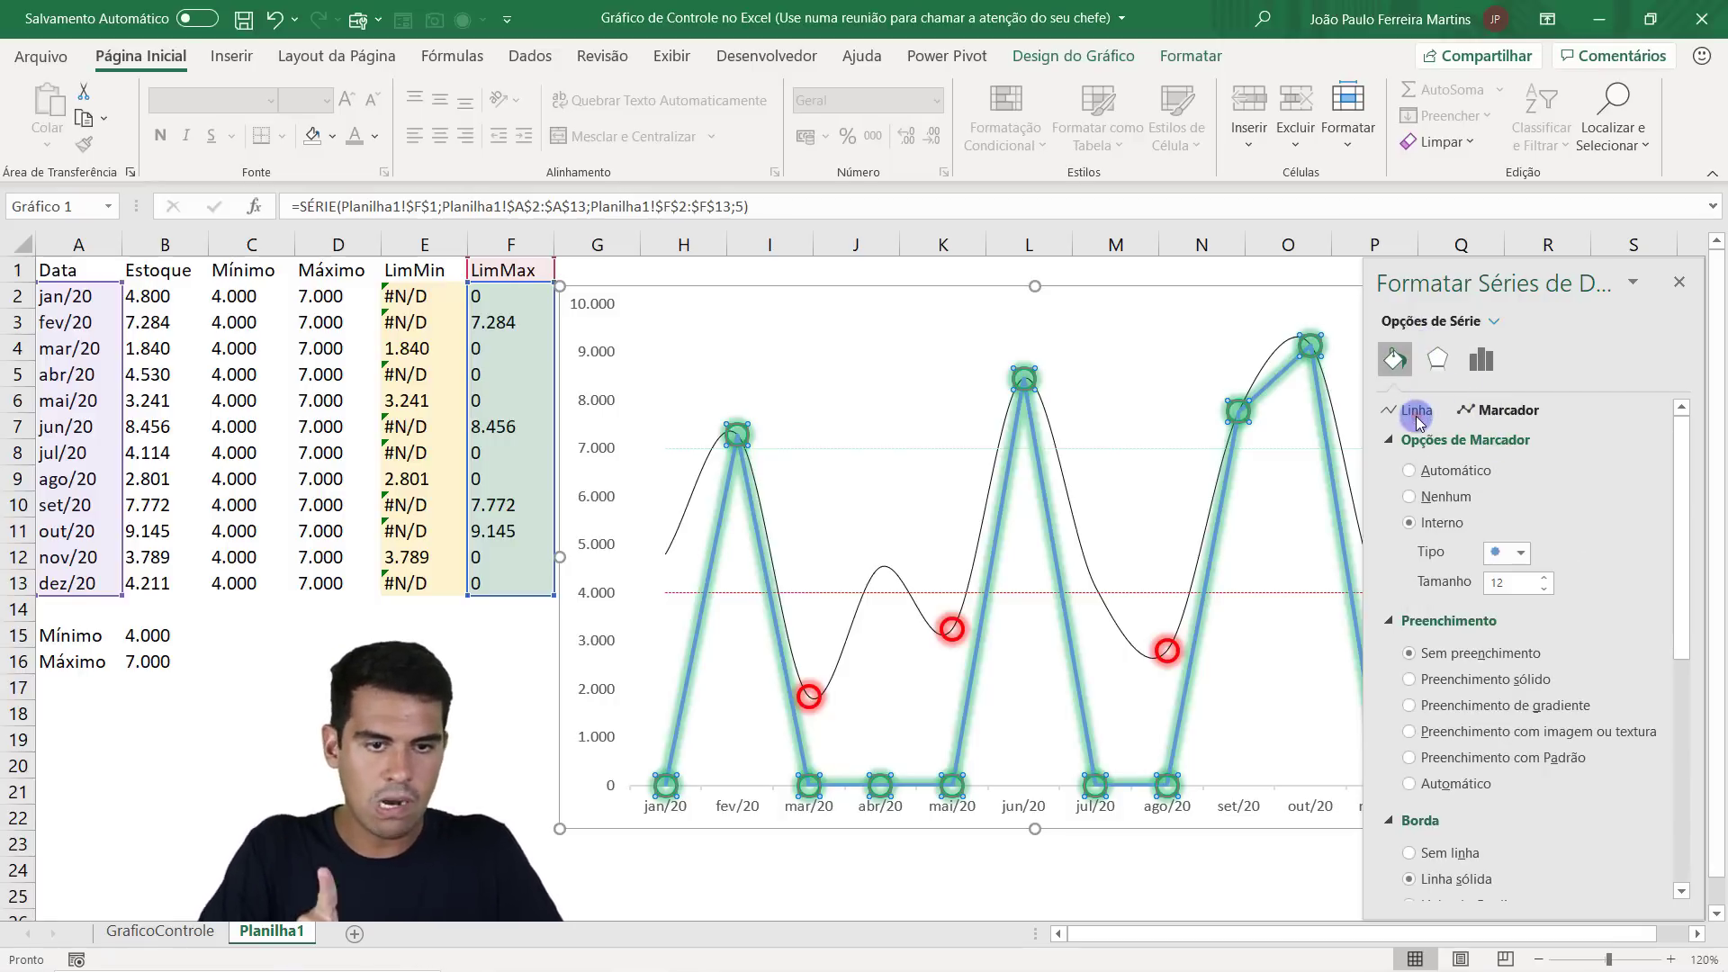
pyautogui.click(1417, 411)
pyautogui.click(1459, 474)
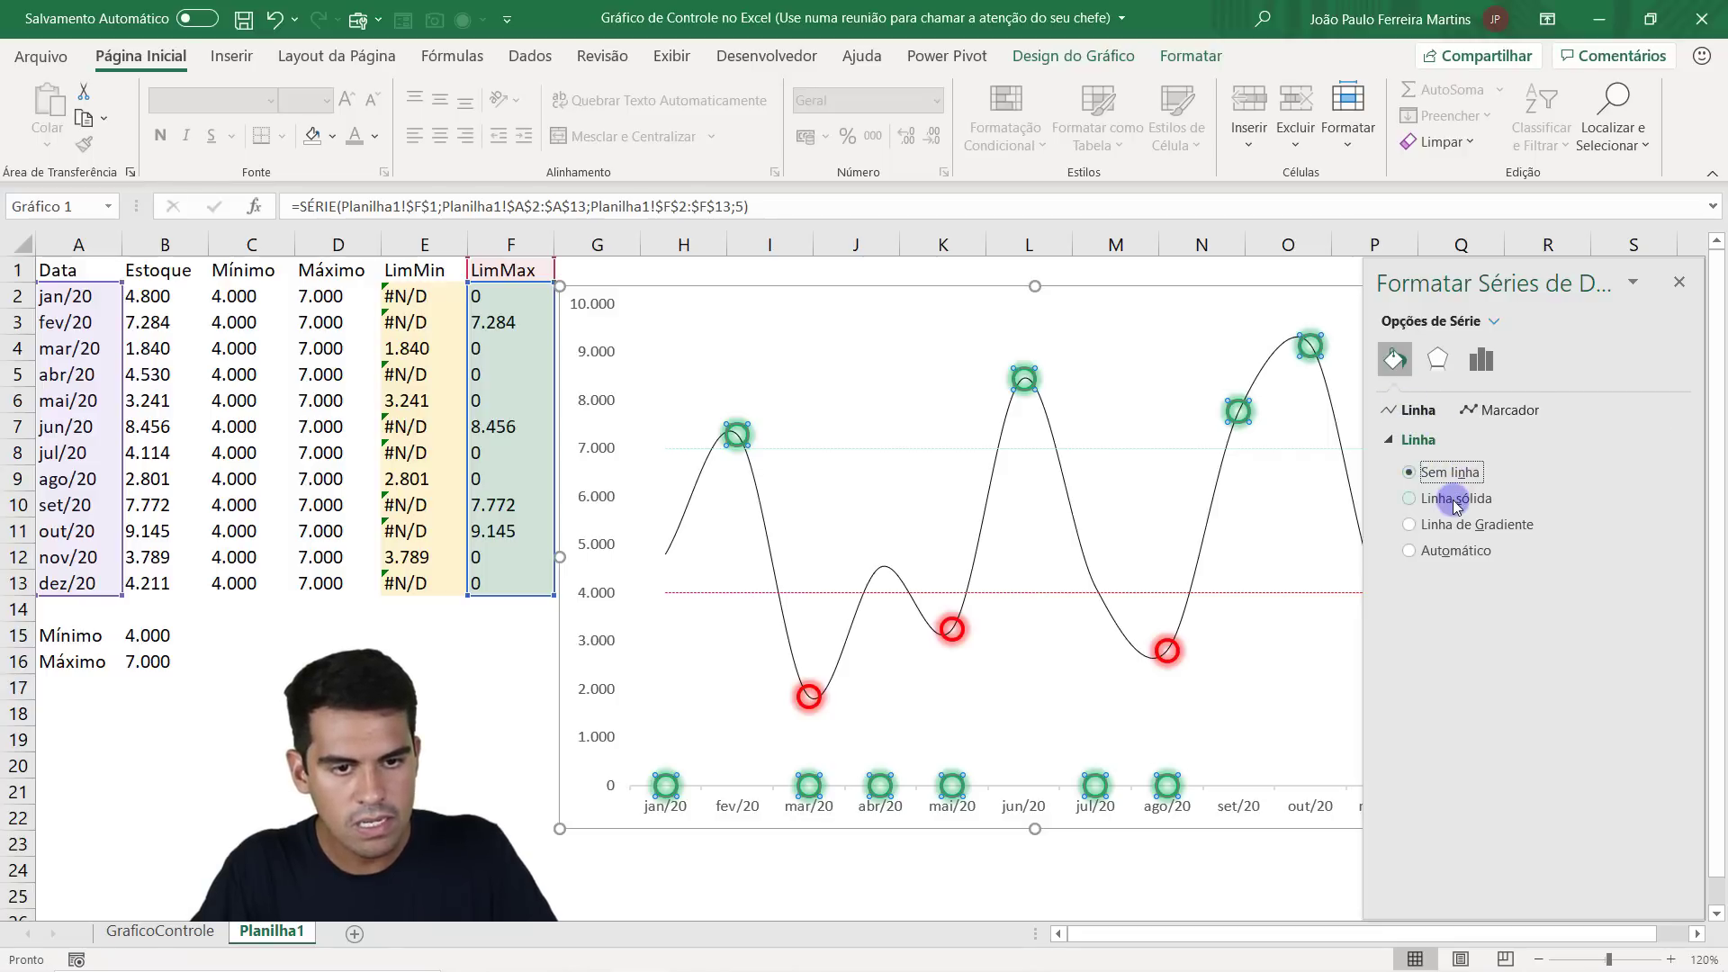
pyautogui.click(1454, 500)
pyautogui.click(1450, 473)
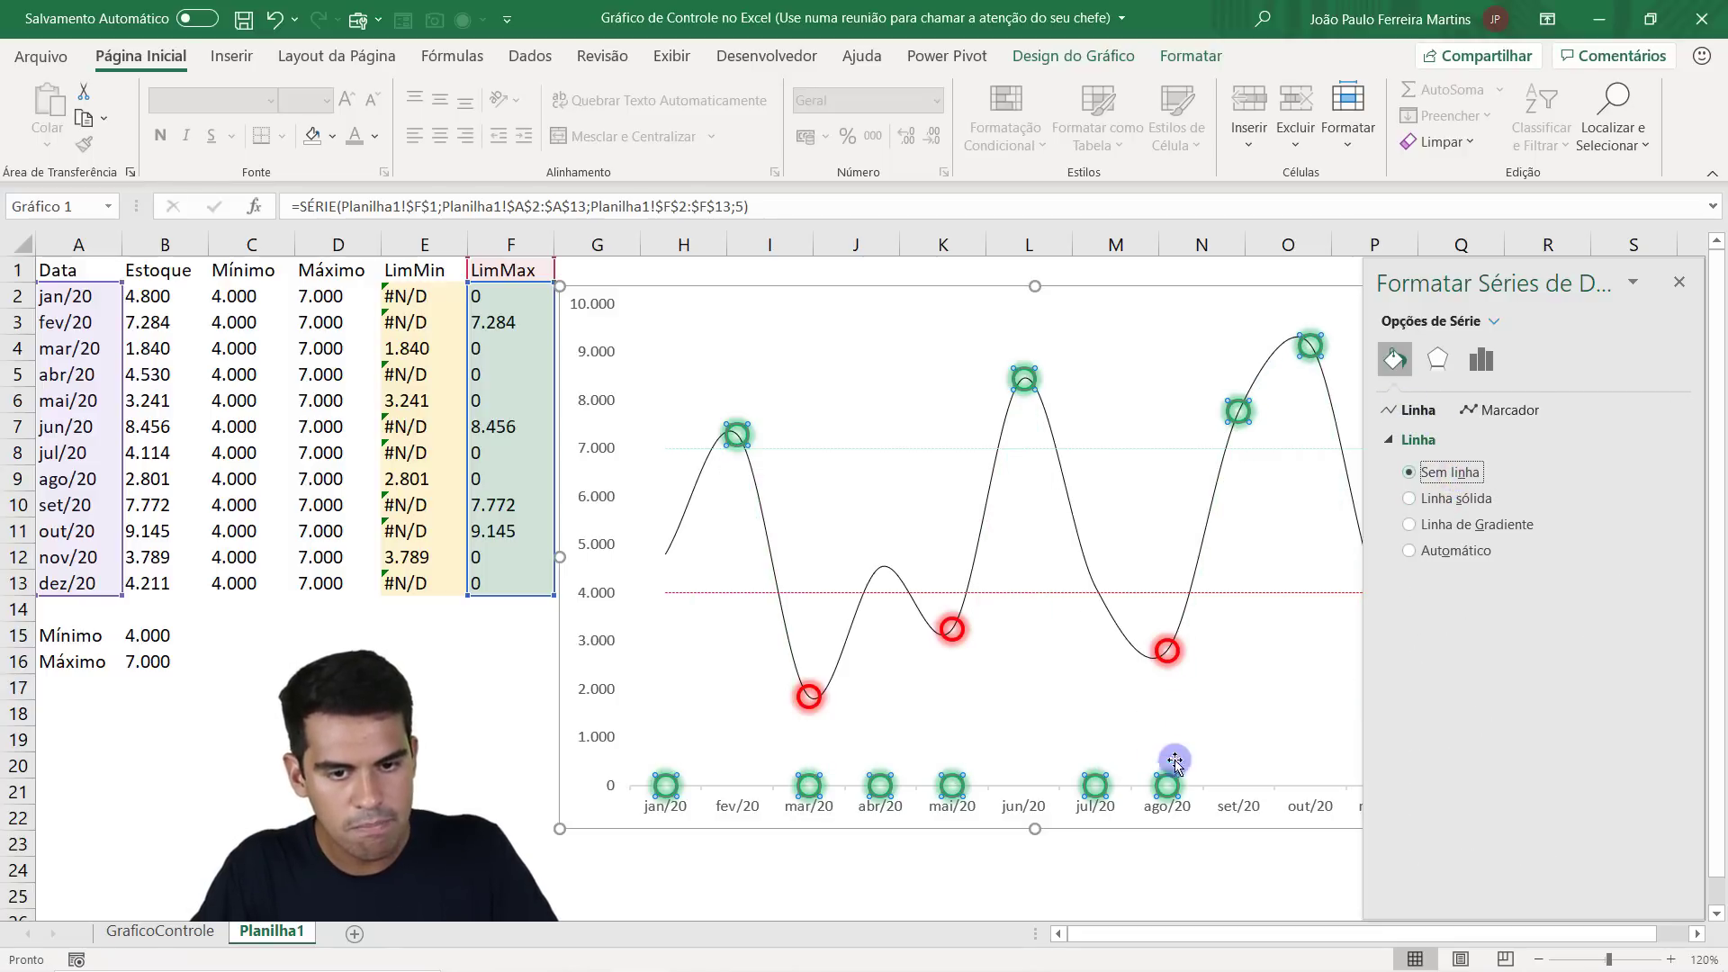
# Change F2 to =SE(B2>=D2;B2;#N/D) and fill it down through F13.
pyautogui.click(1677, 286)
pyautogui.click(429, 435)
pyautogui.click(511, 296)
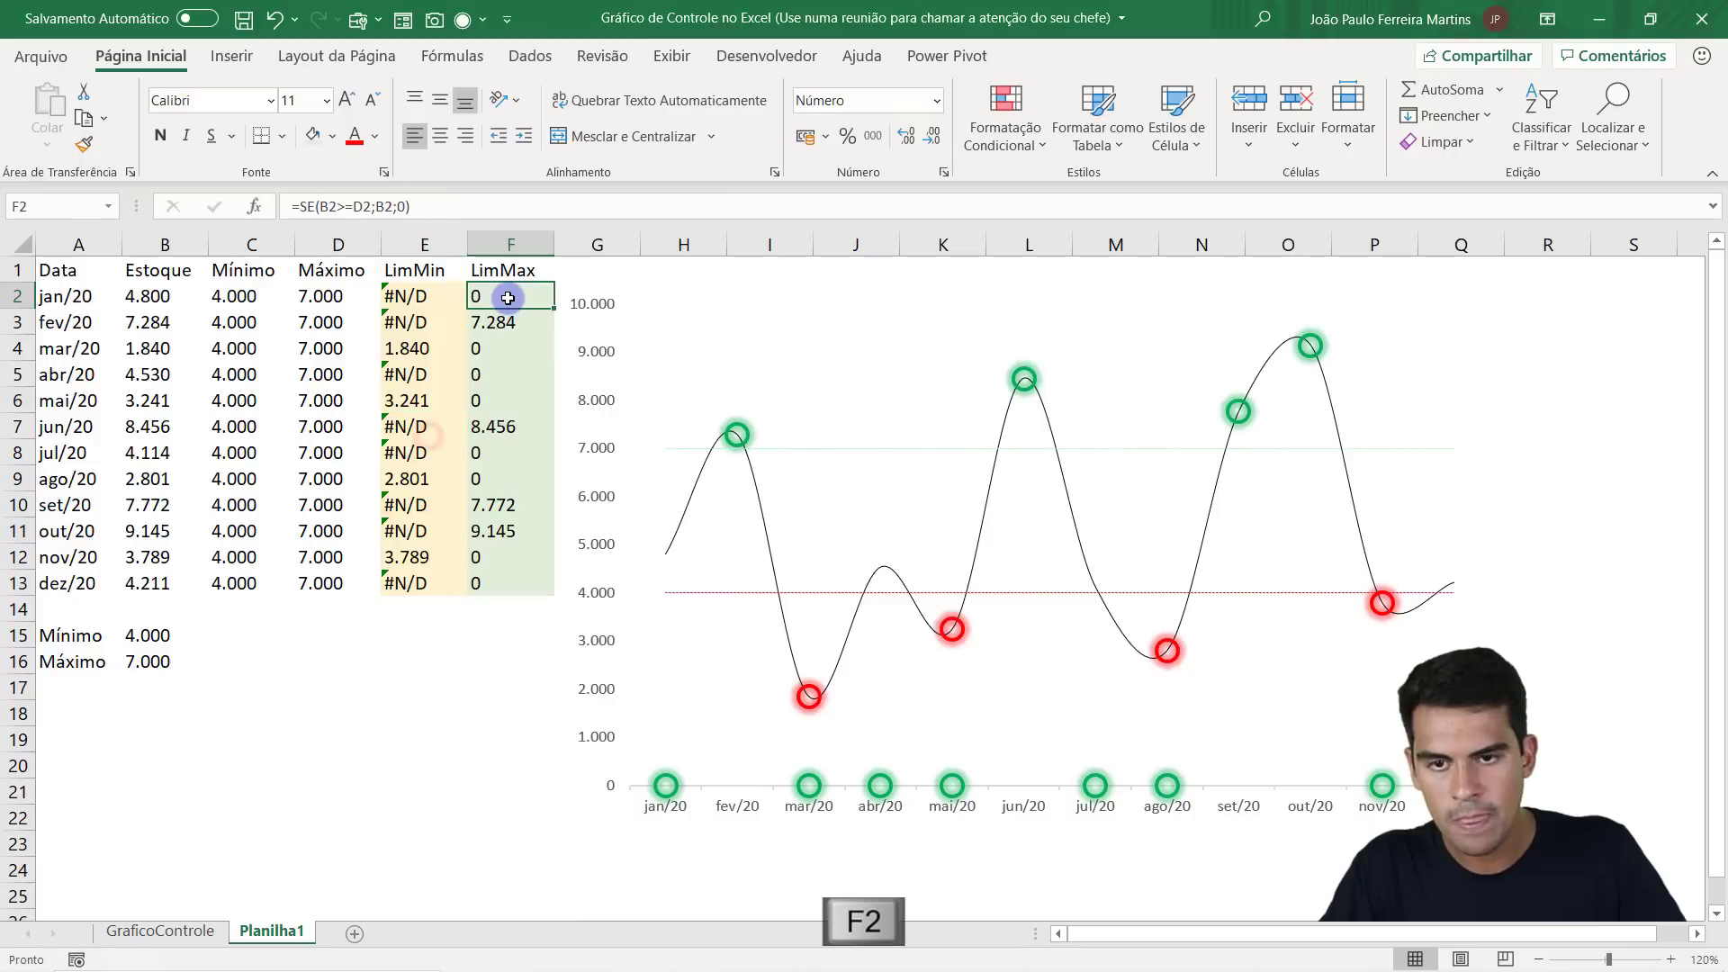
pyautogui.click(511, 244)
pyautogui.click(511, 296)
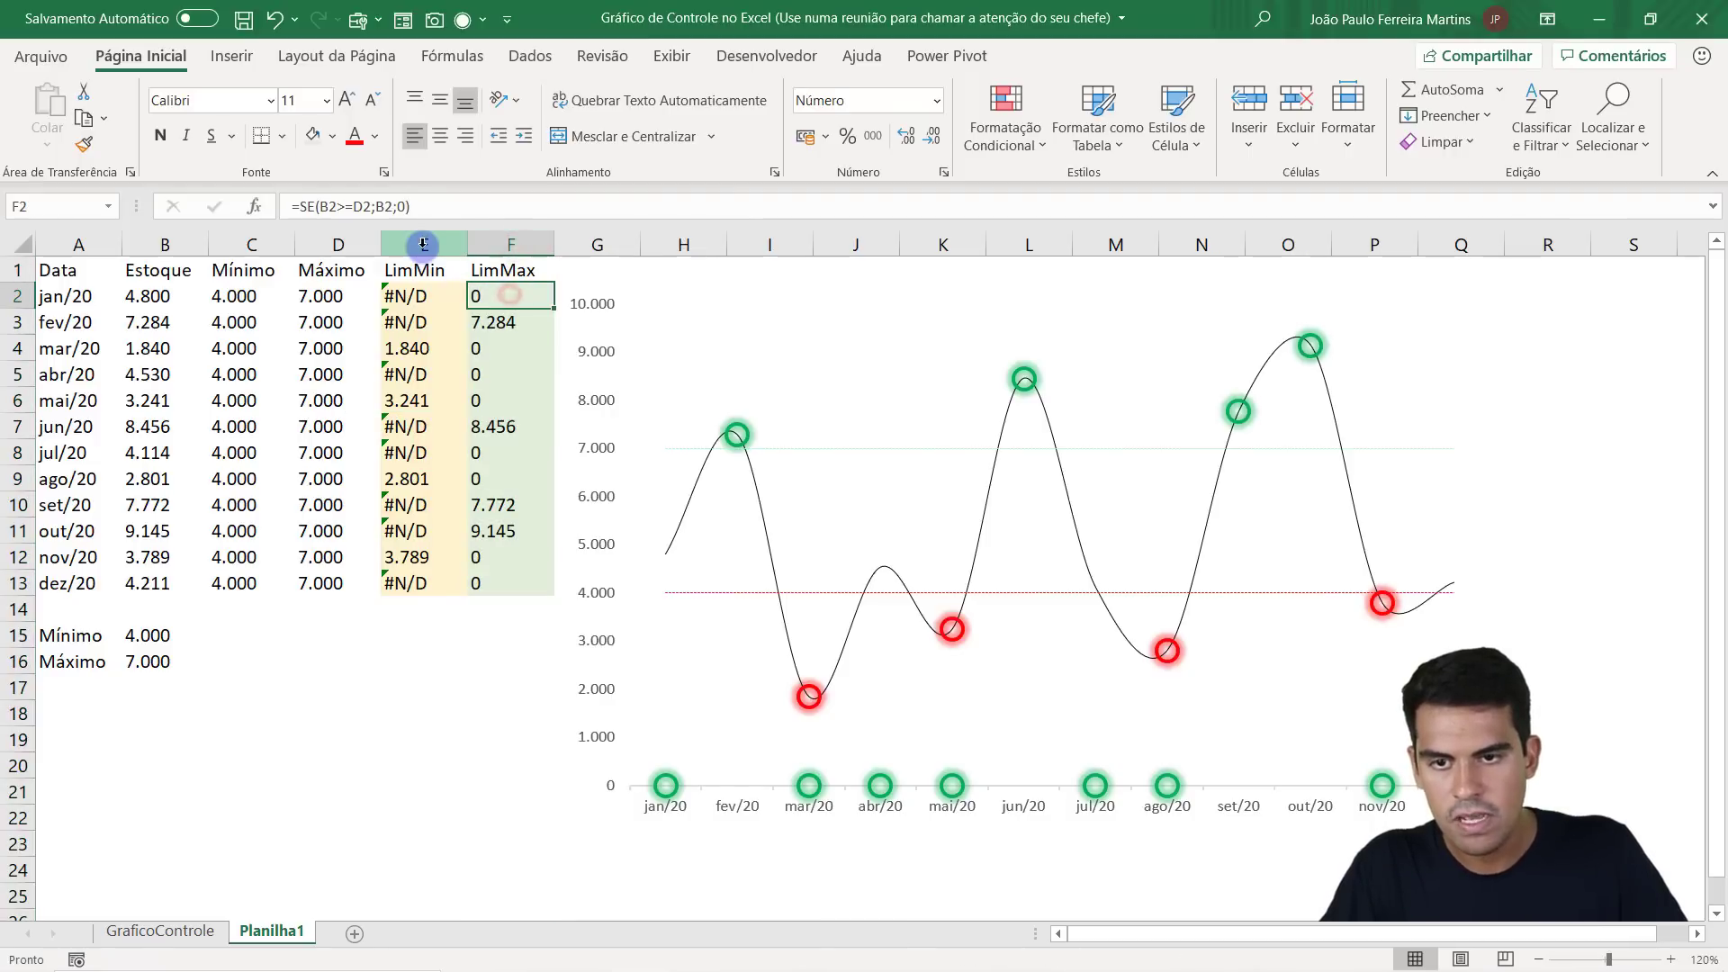
pyautogui.press('F2')
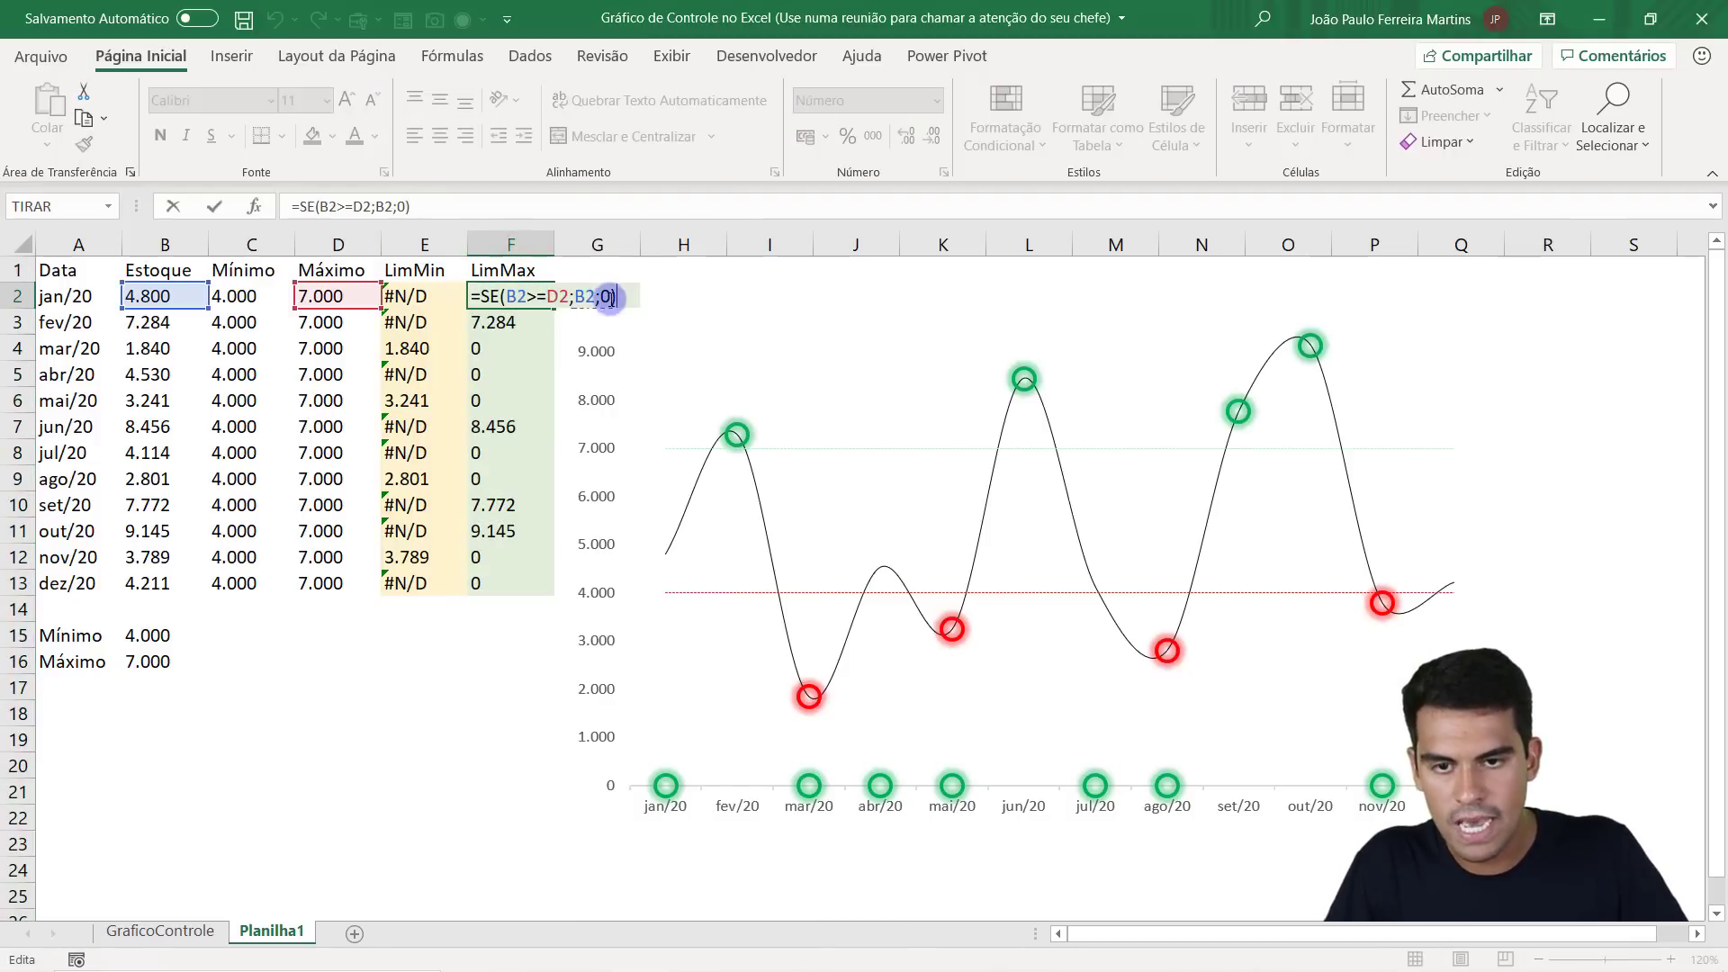
pyautogui.press('Left')
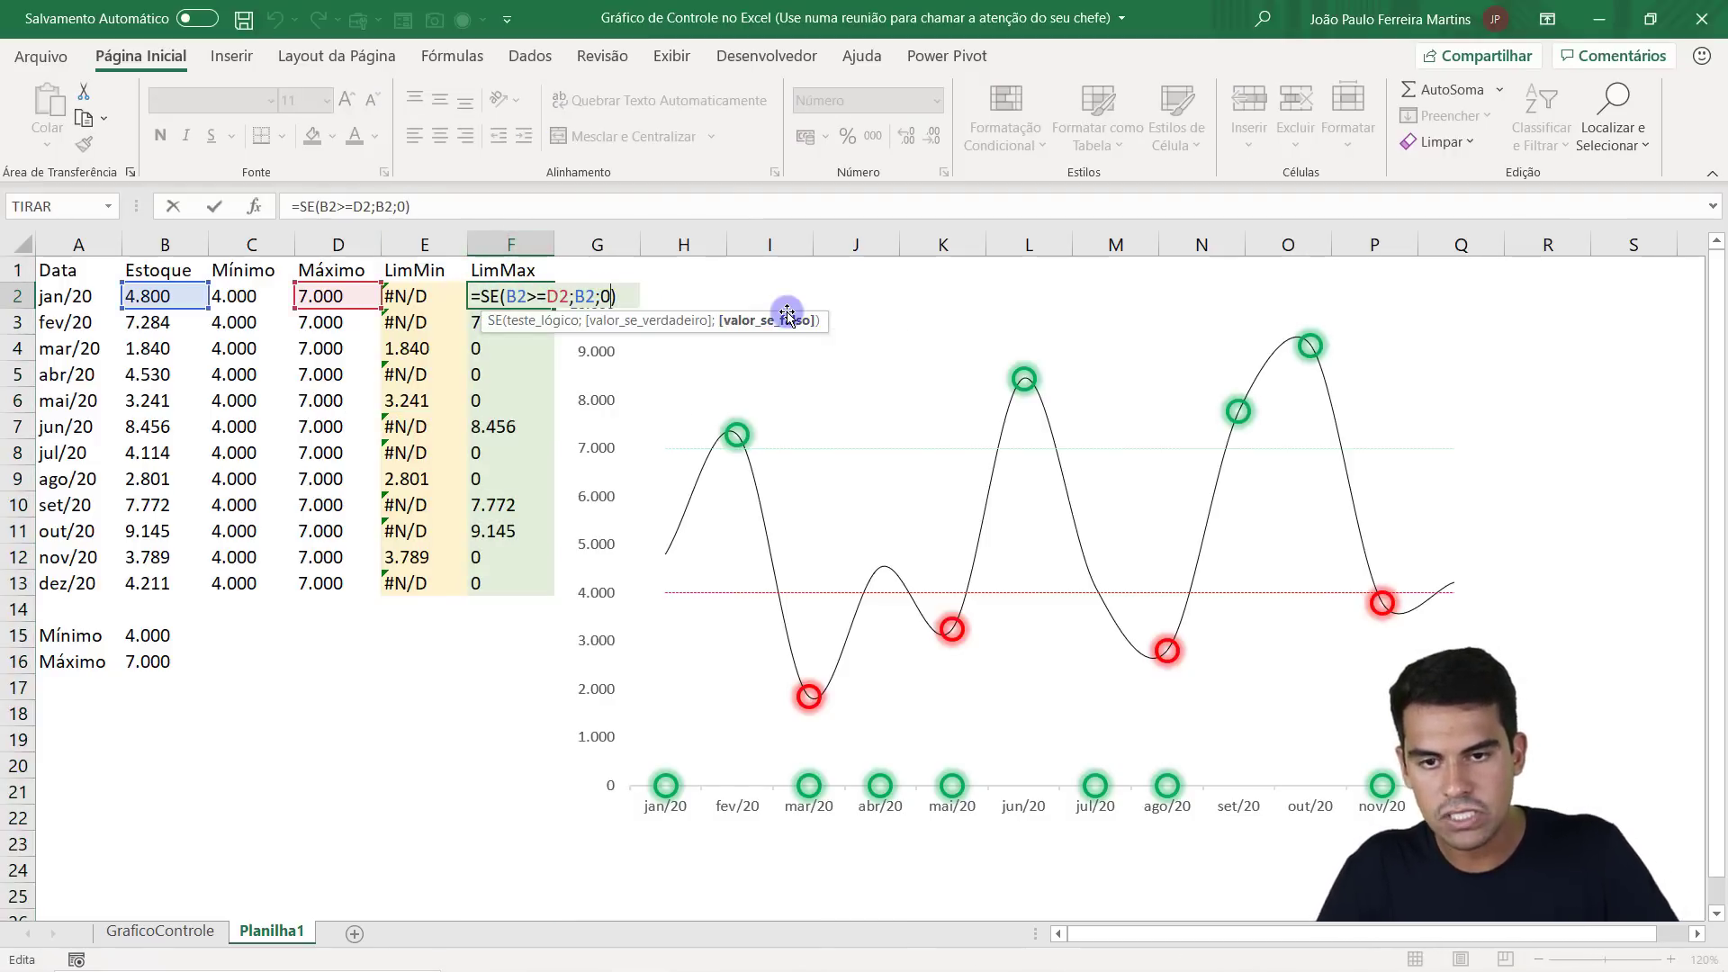
pyautogui.press('BackSpace')
pyautogui.write('#n')
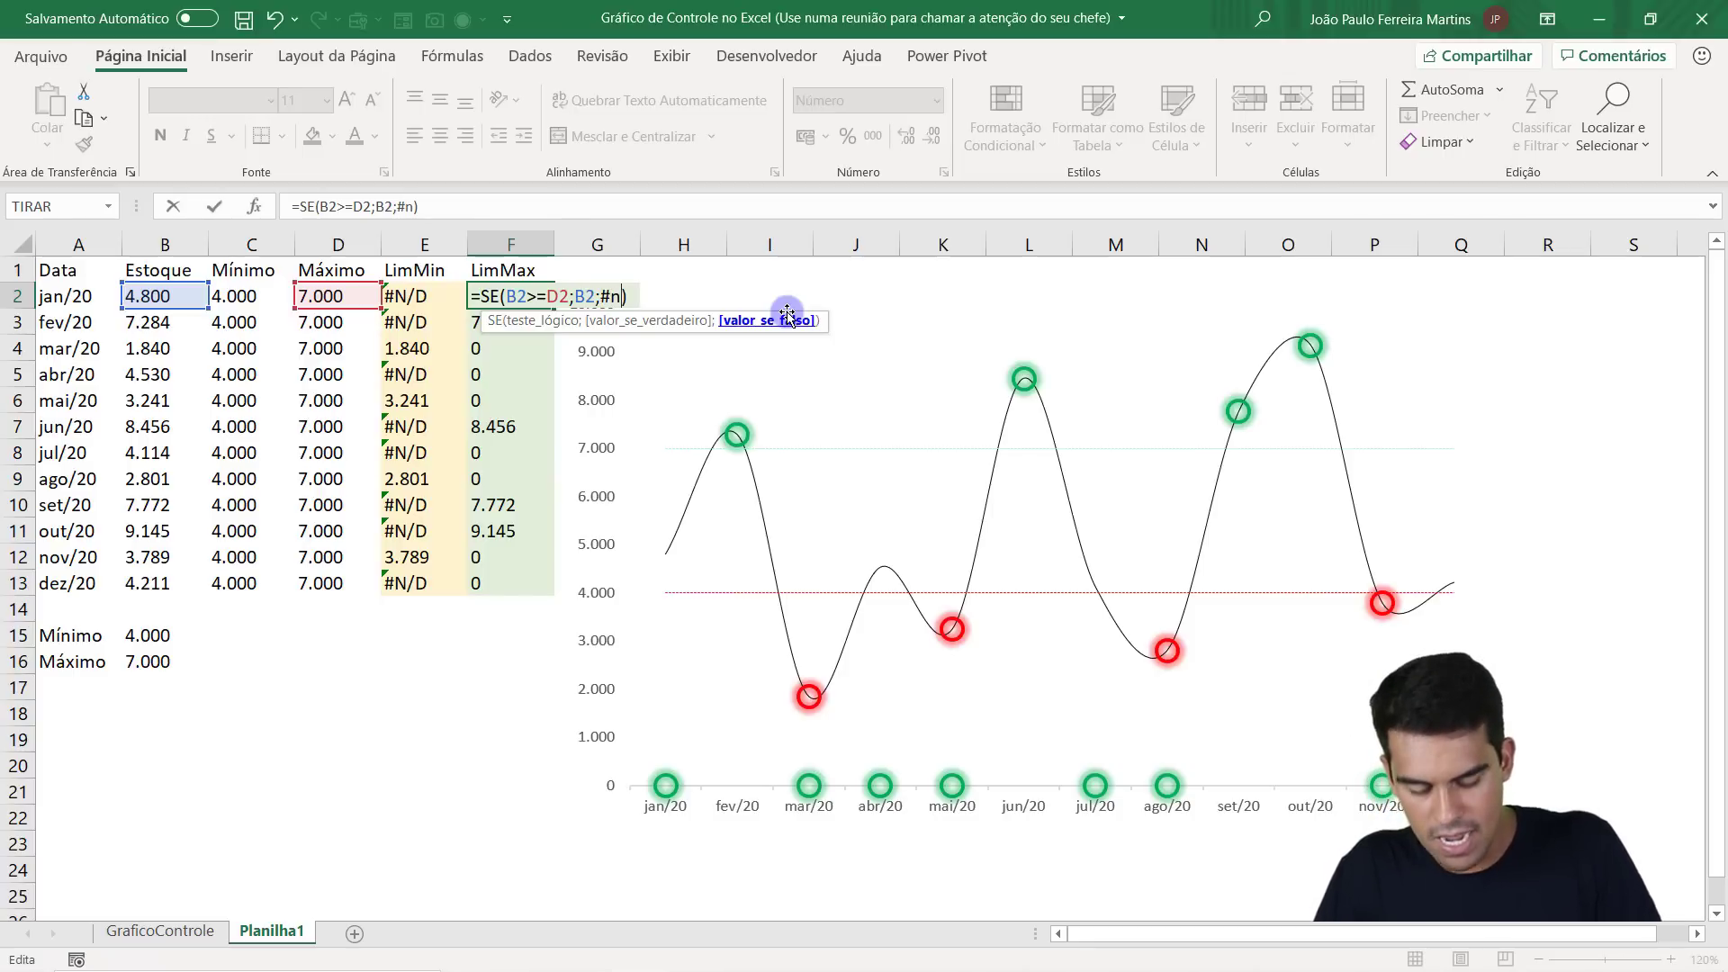
pyautogui.press('BackSpace')
pyautogui.write('/D')
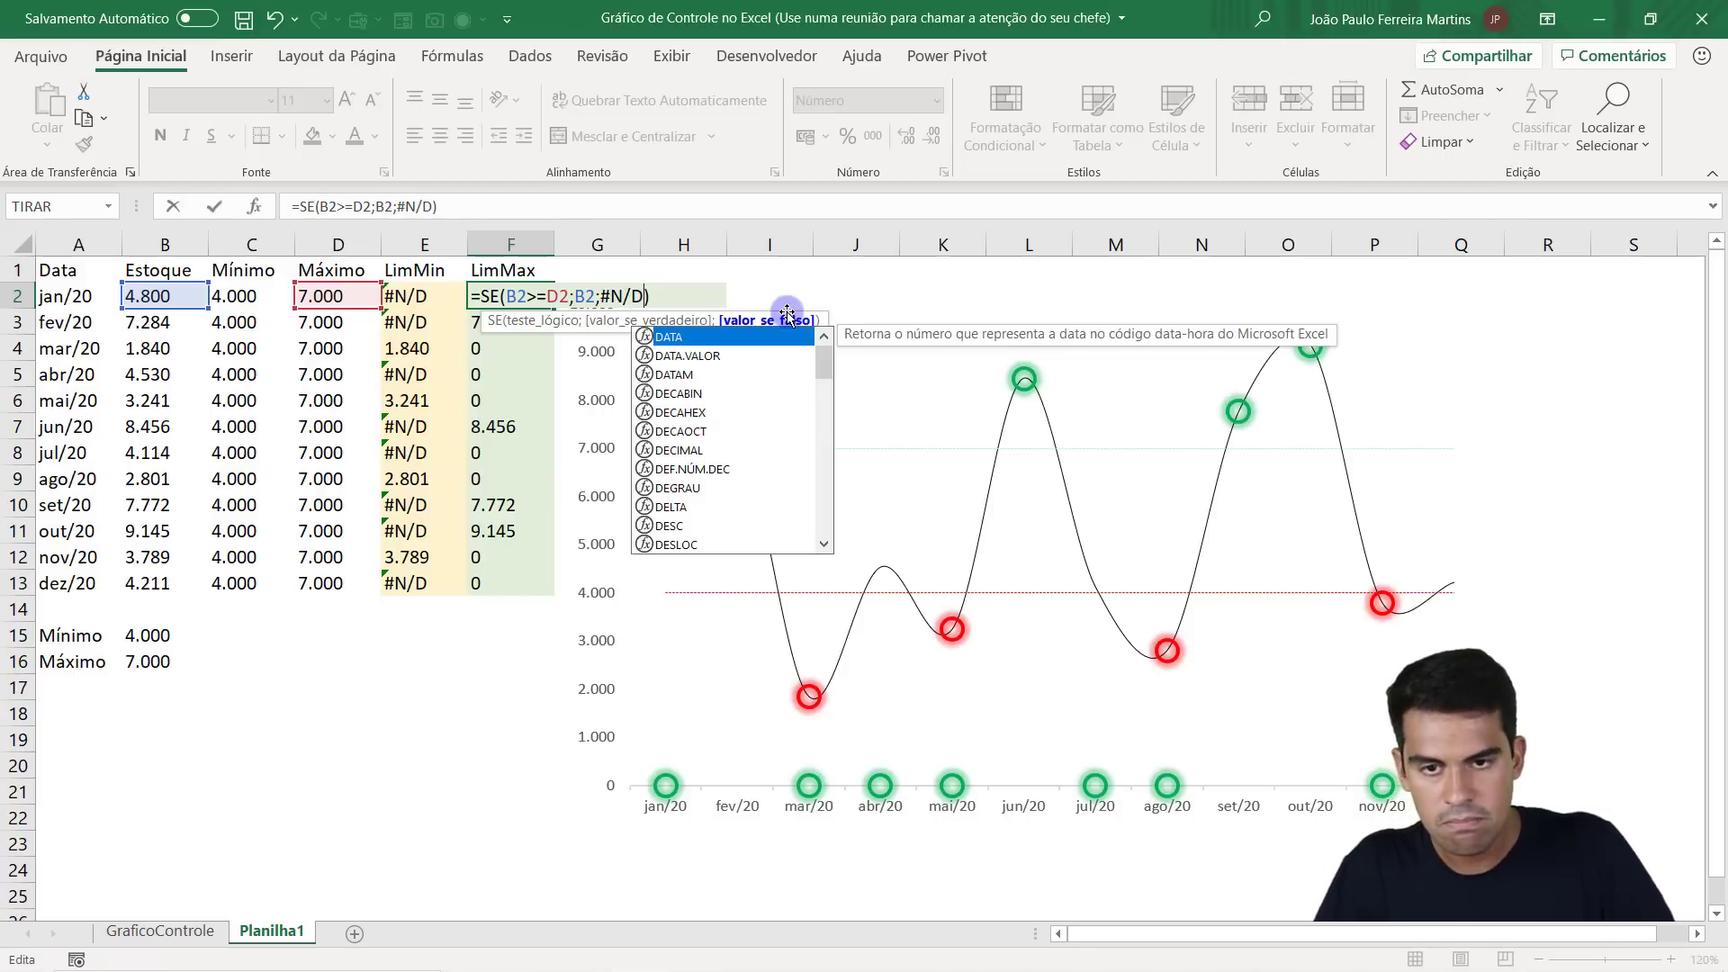
pyautogui.hotkey('ctrl', 'Return')
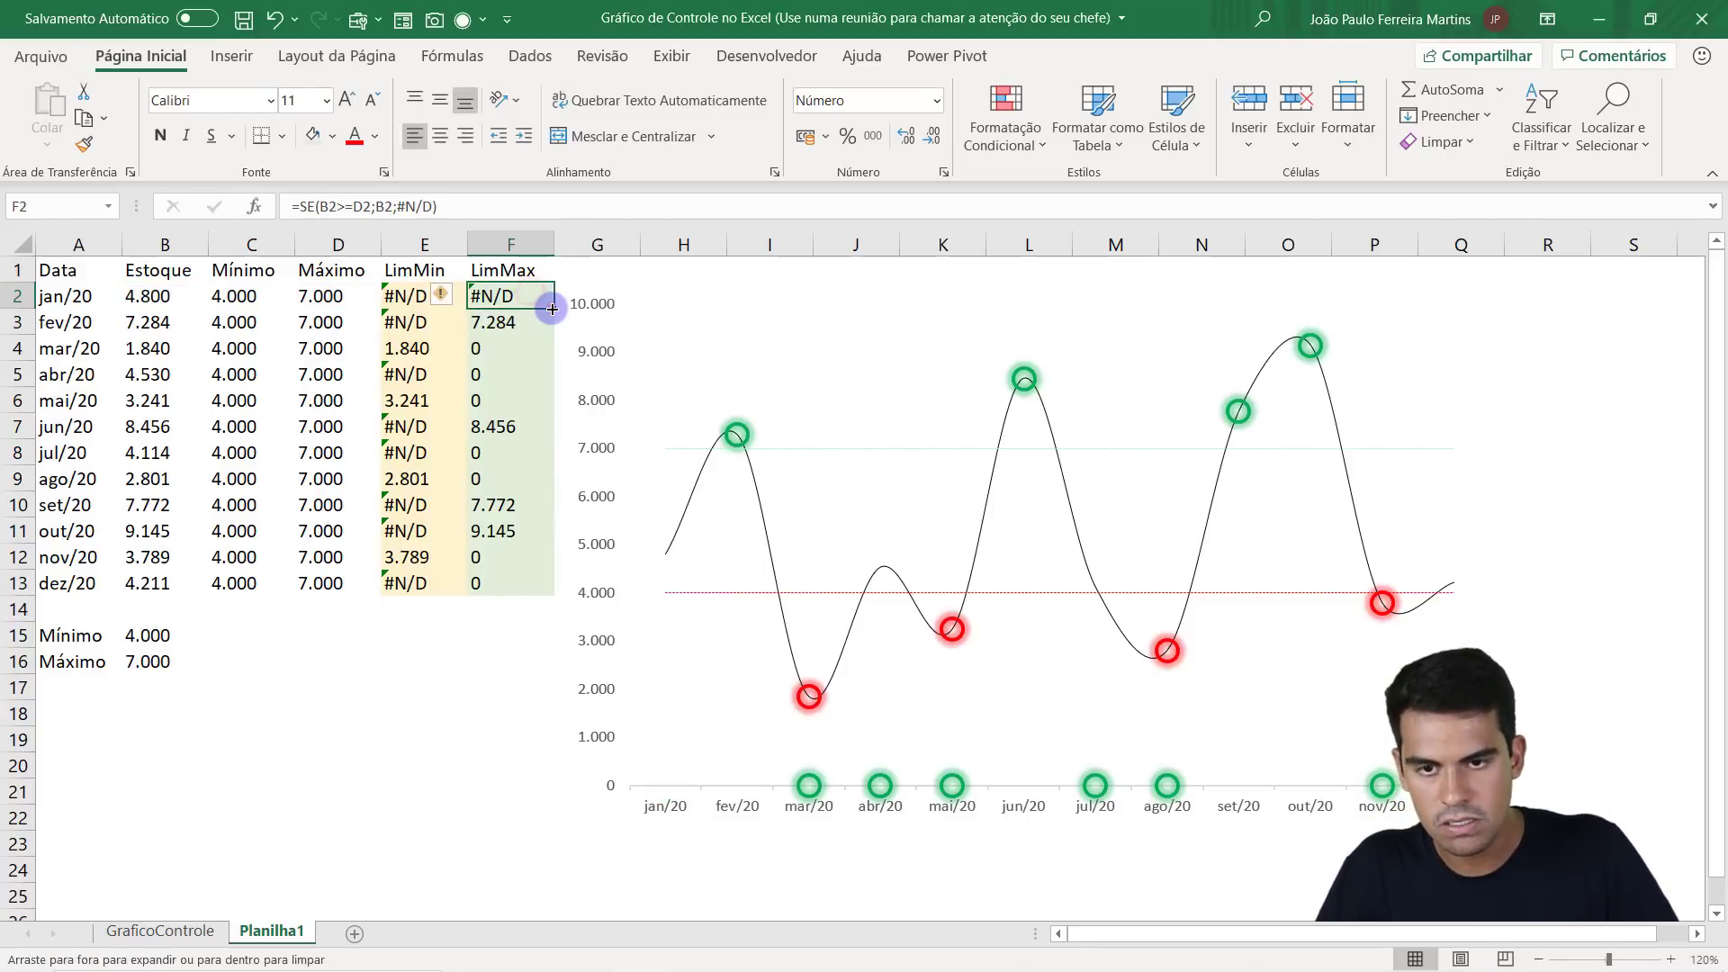
pyautogui.doubleClick(552, 308)
pyautogui.press('Down')
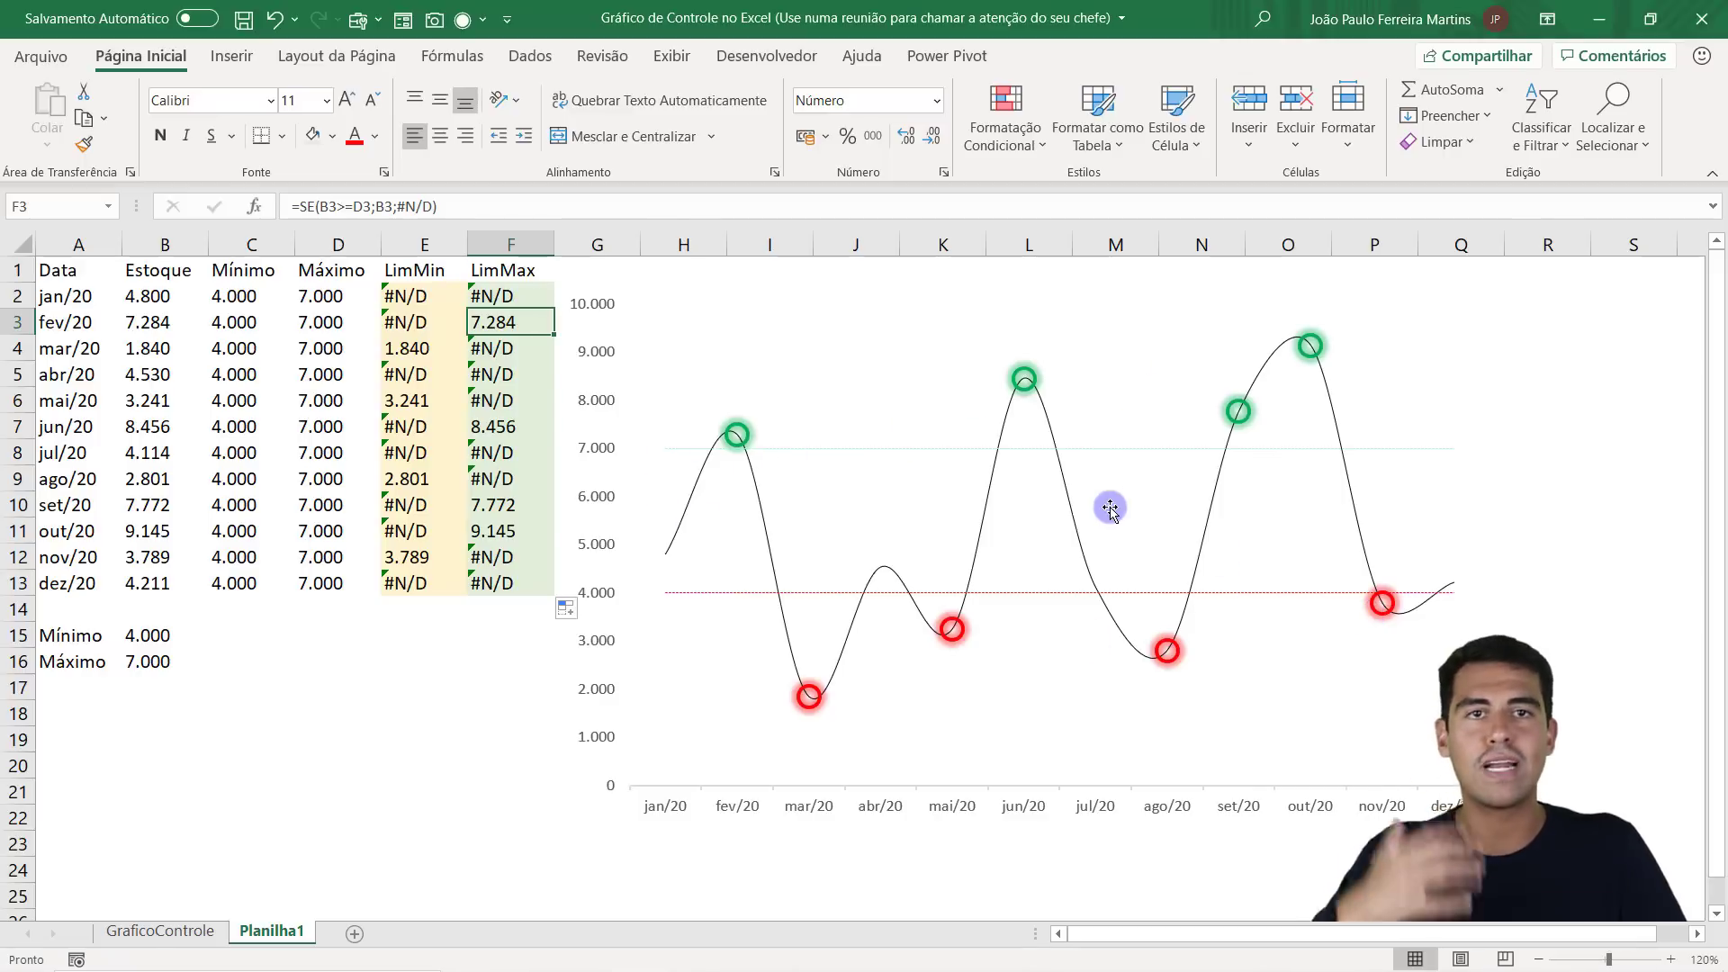
# Try Mínimo 3.000 and Máximo 6.500, then set Máximo in B16 to 7.500.
pyautogui.click(163, 636)
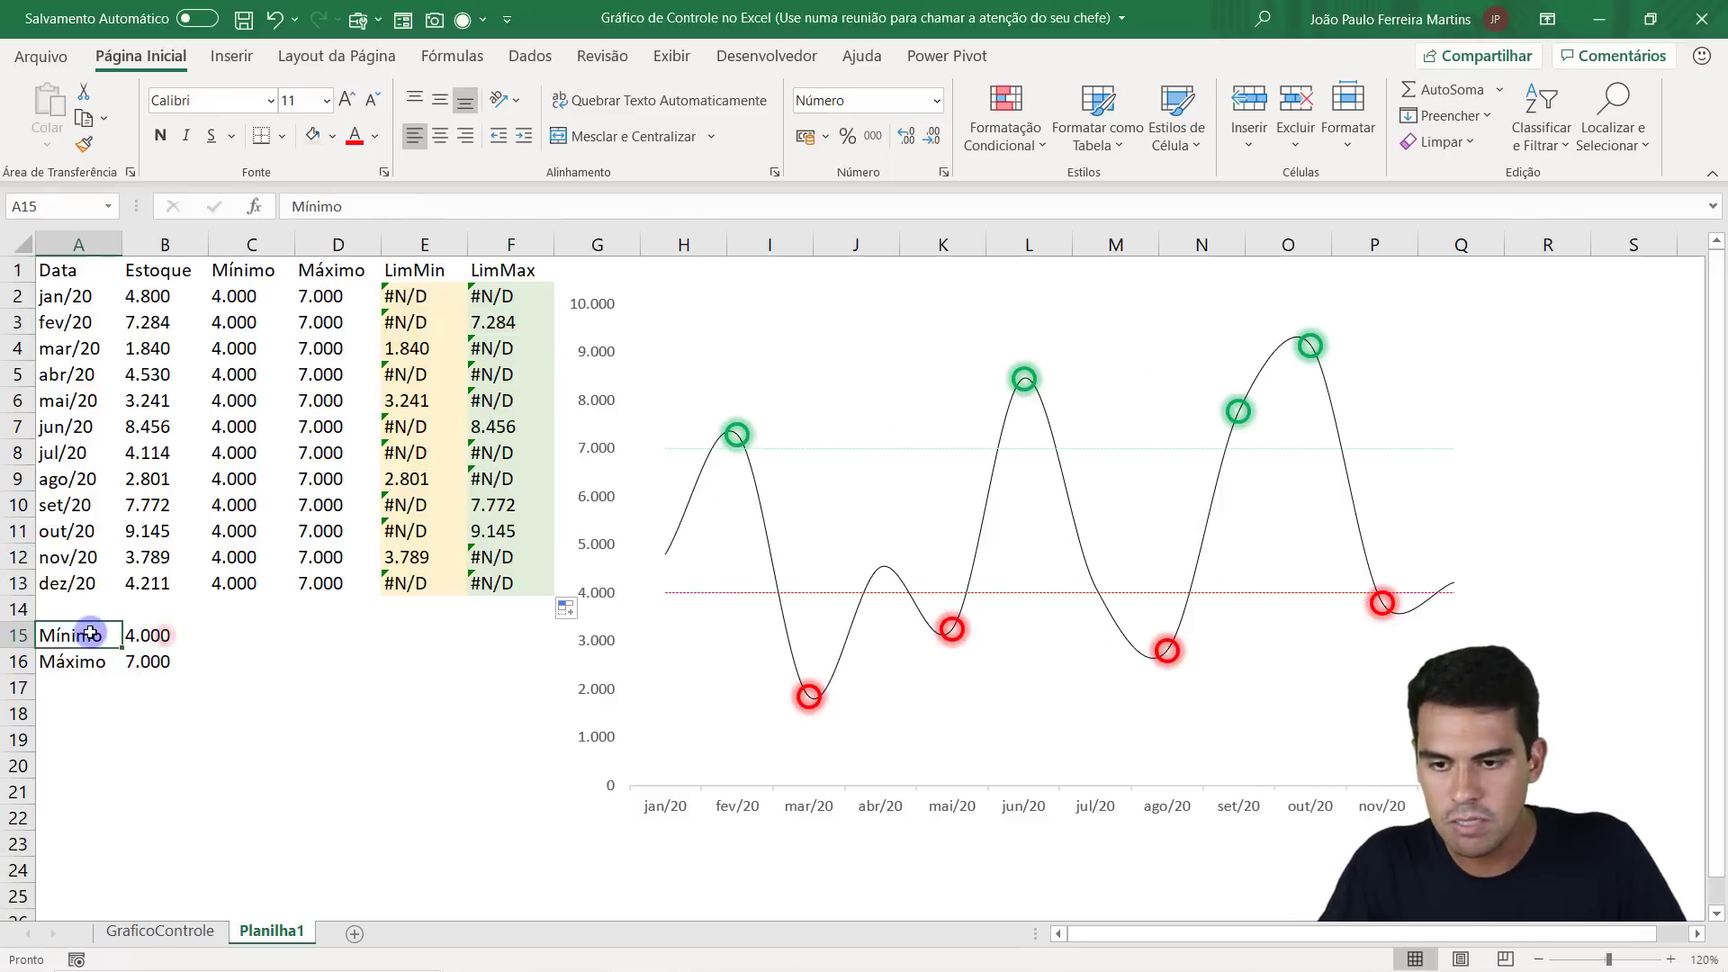
pyautogui.write('3')
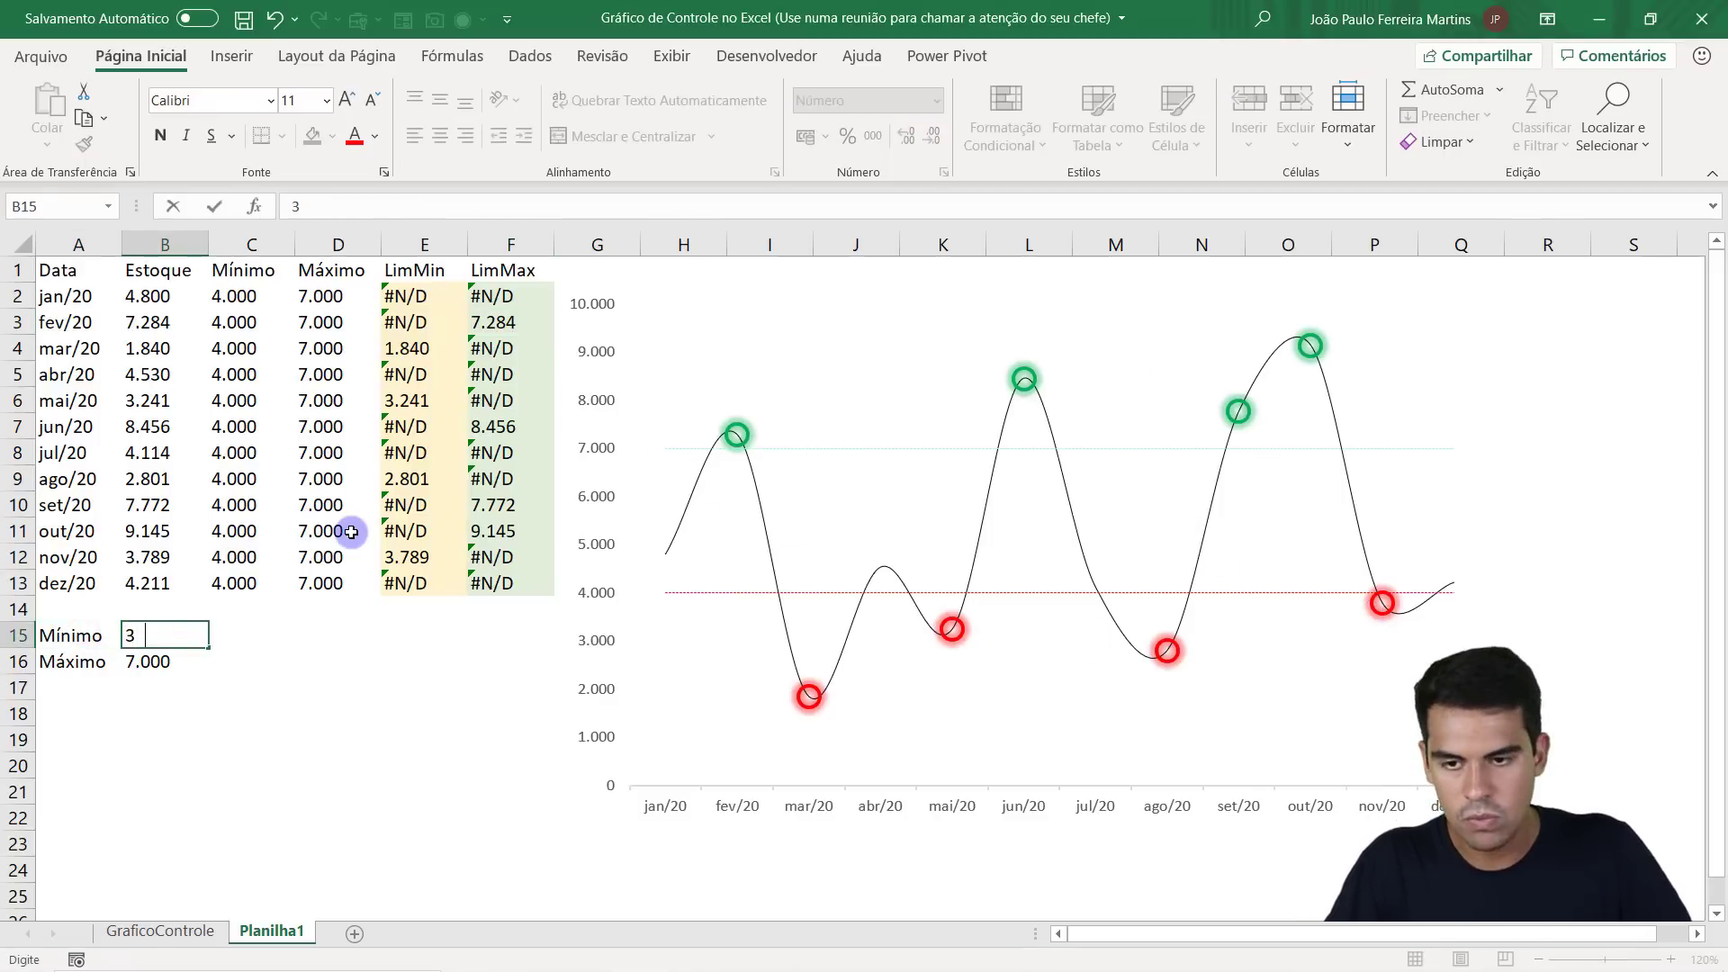
pyautogui.press('Return')
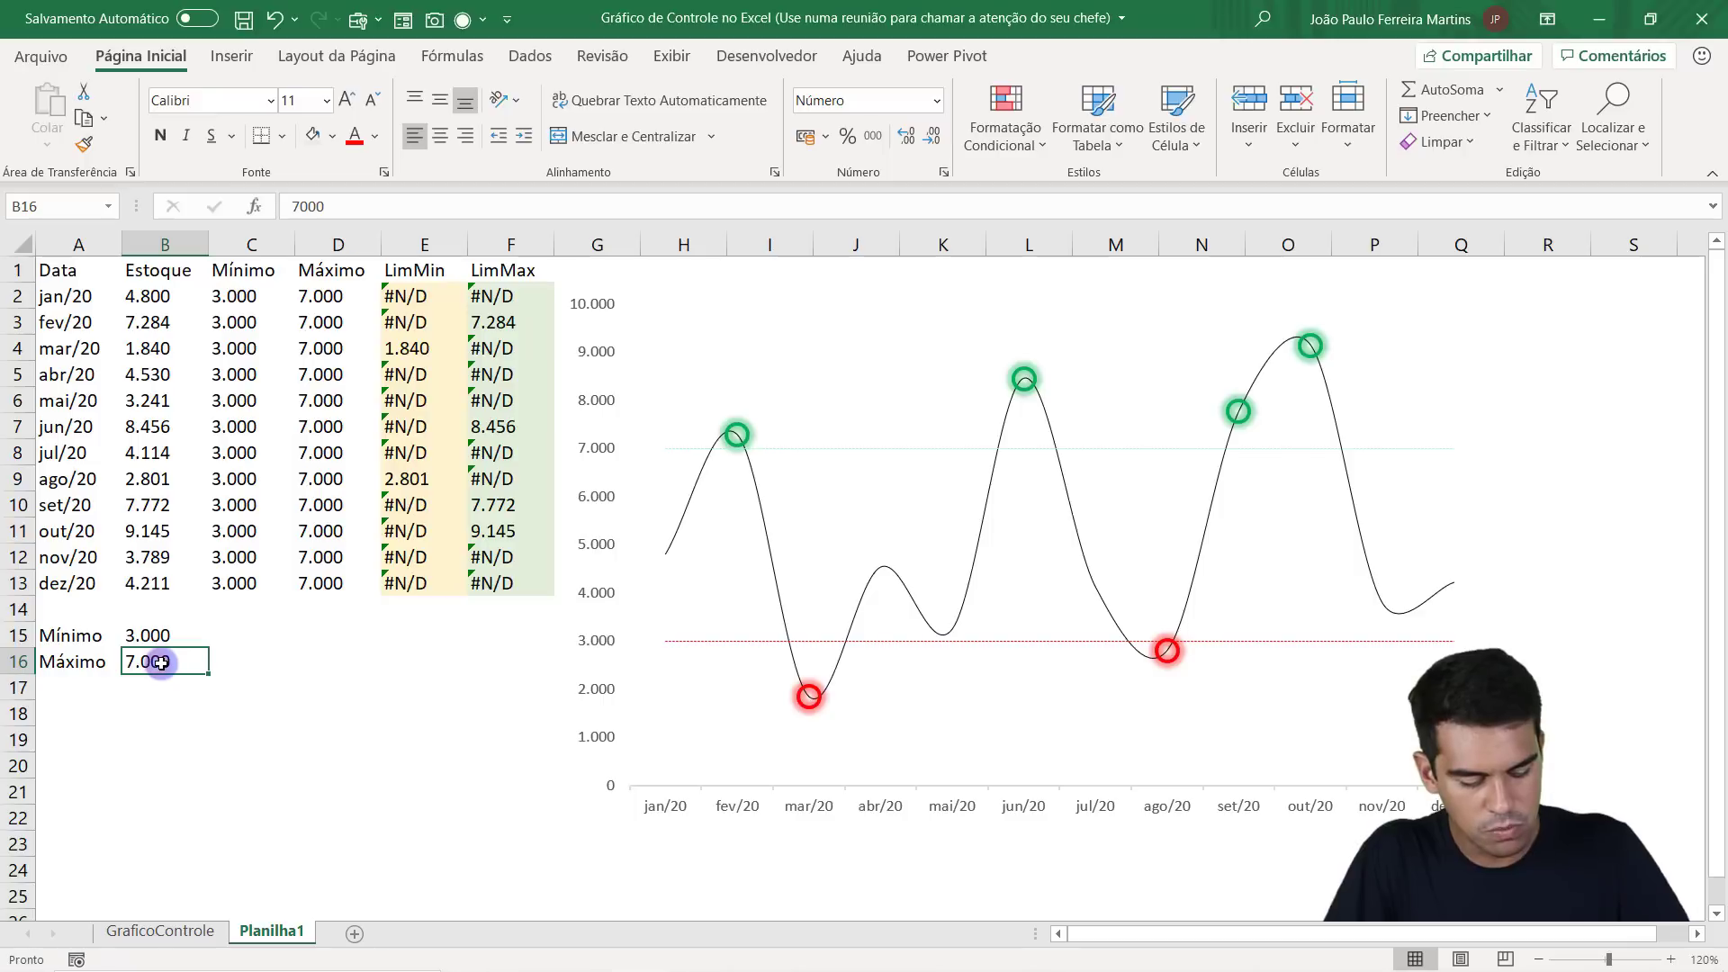
pyautogui.write('6500')
pyautogui.press('Return')
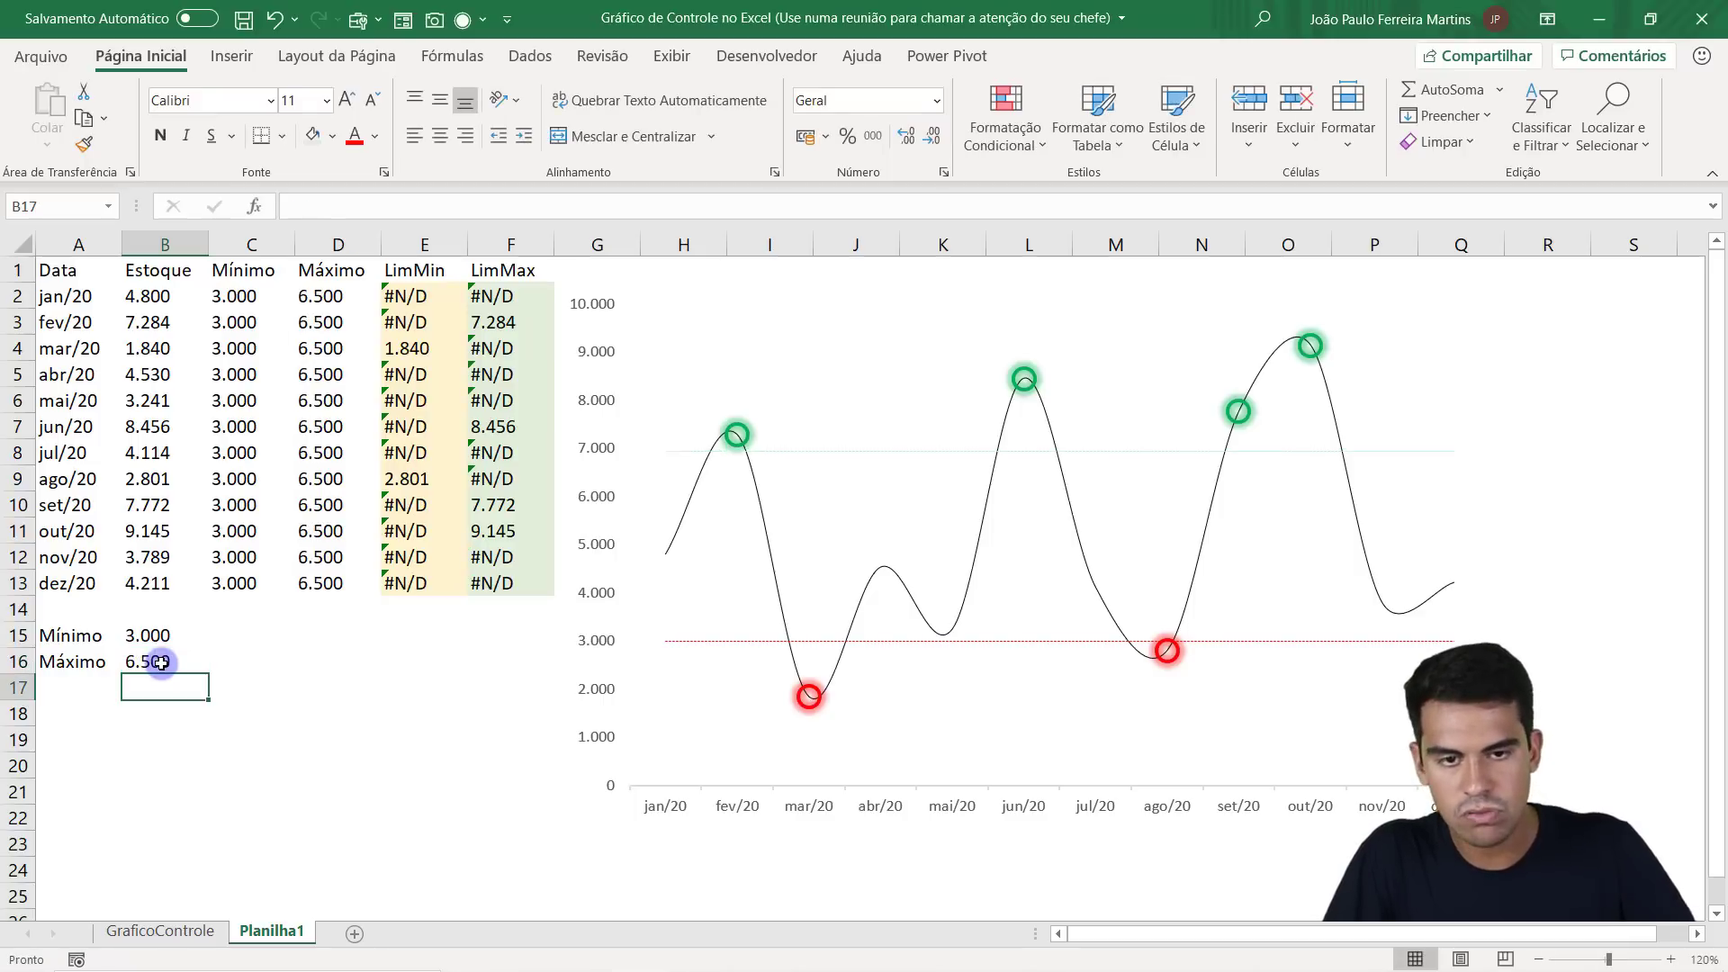
pyautogui.click(175, 666)
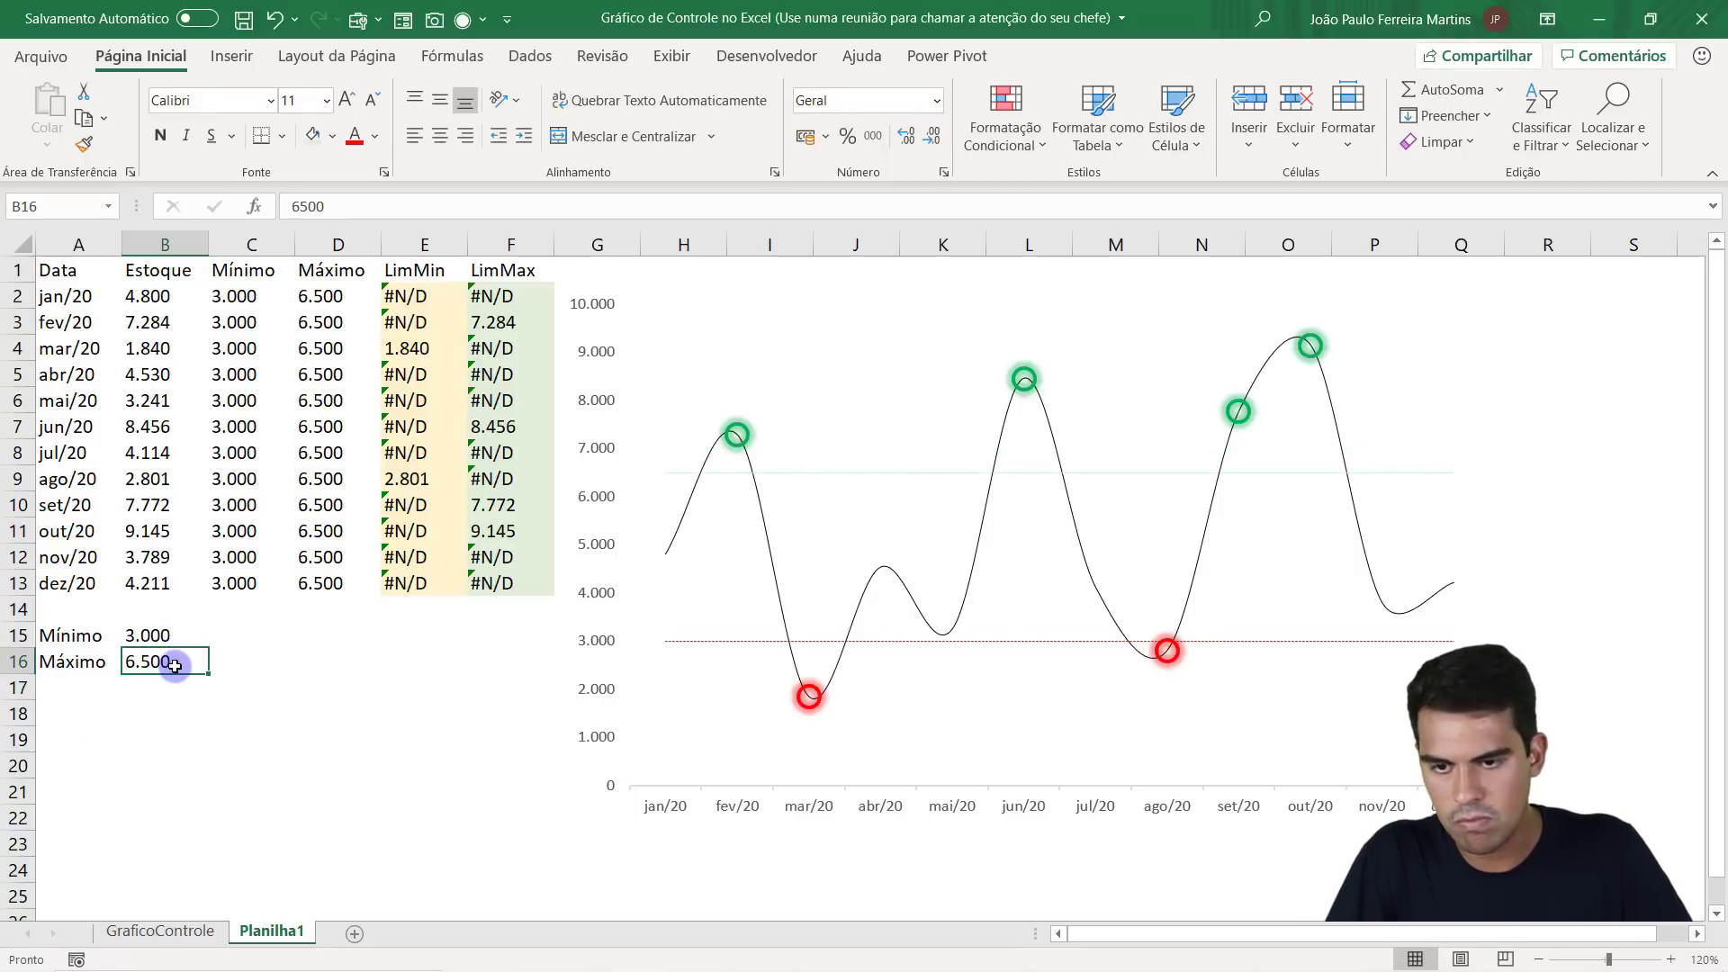
pyautogui.write('75')
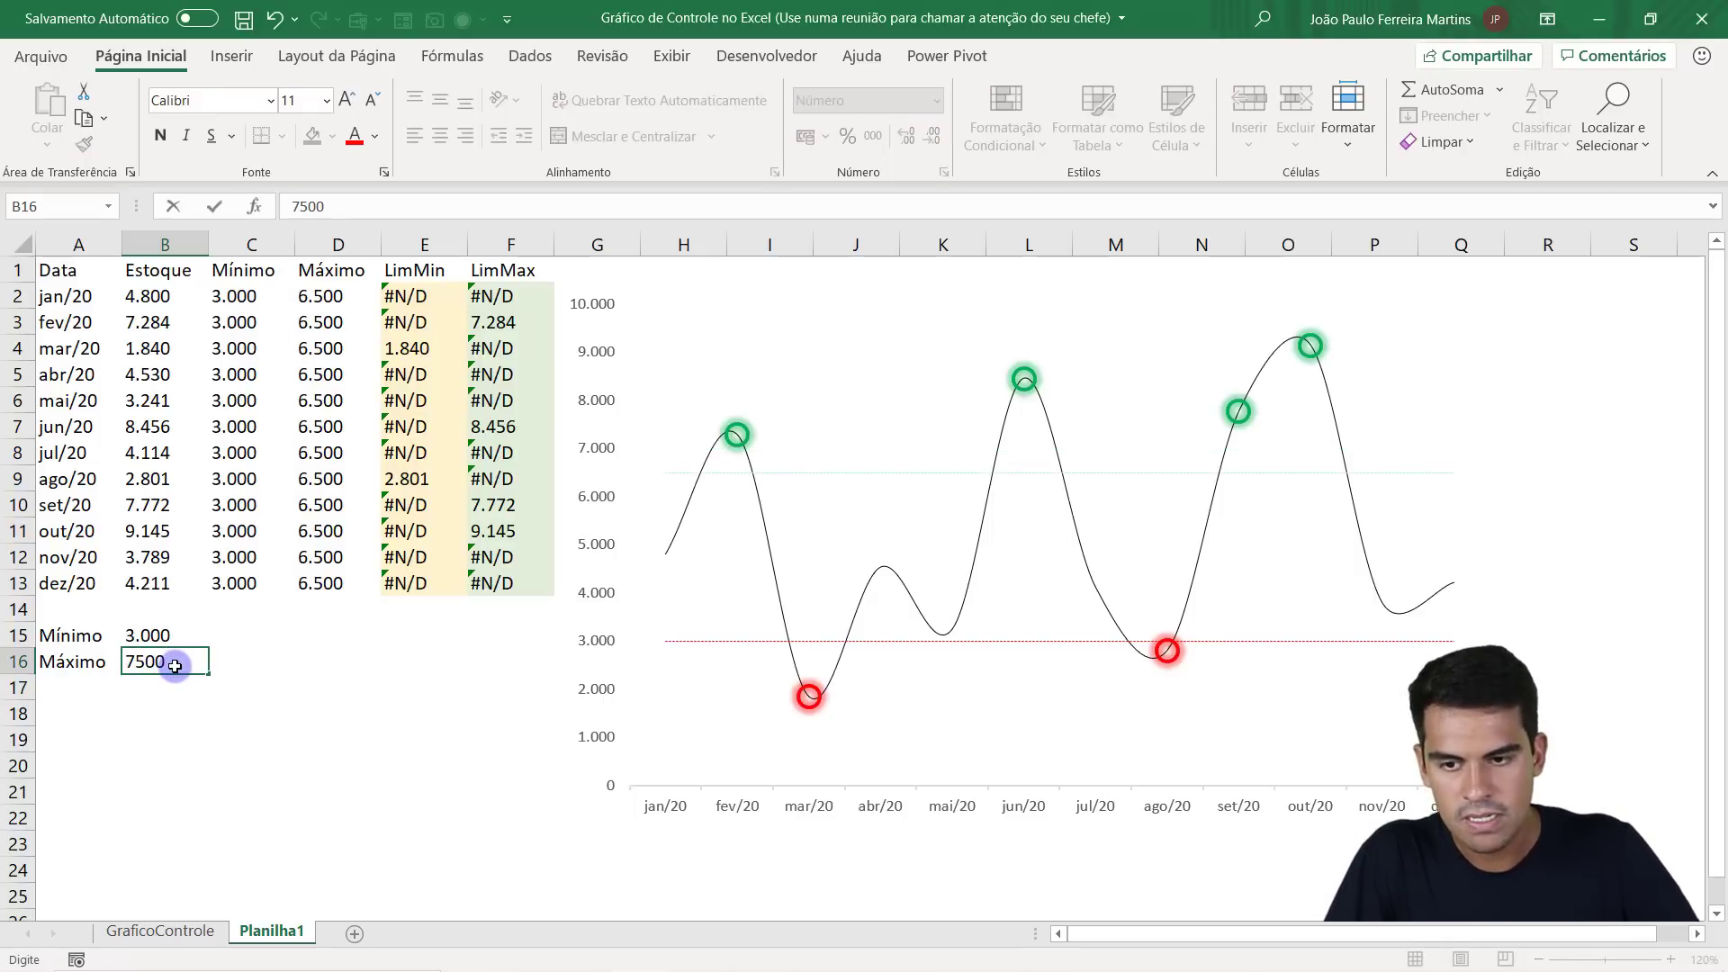
pyautogui.press('Return')
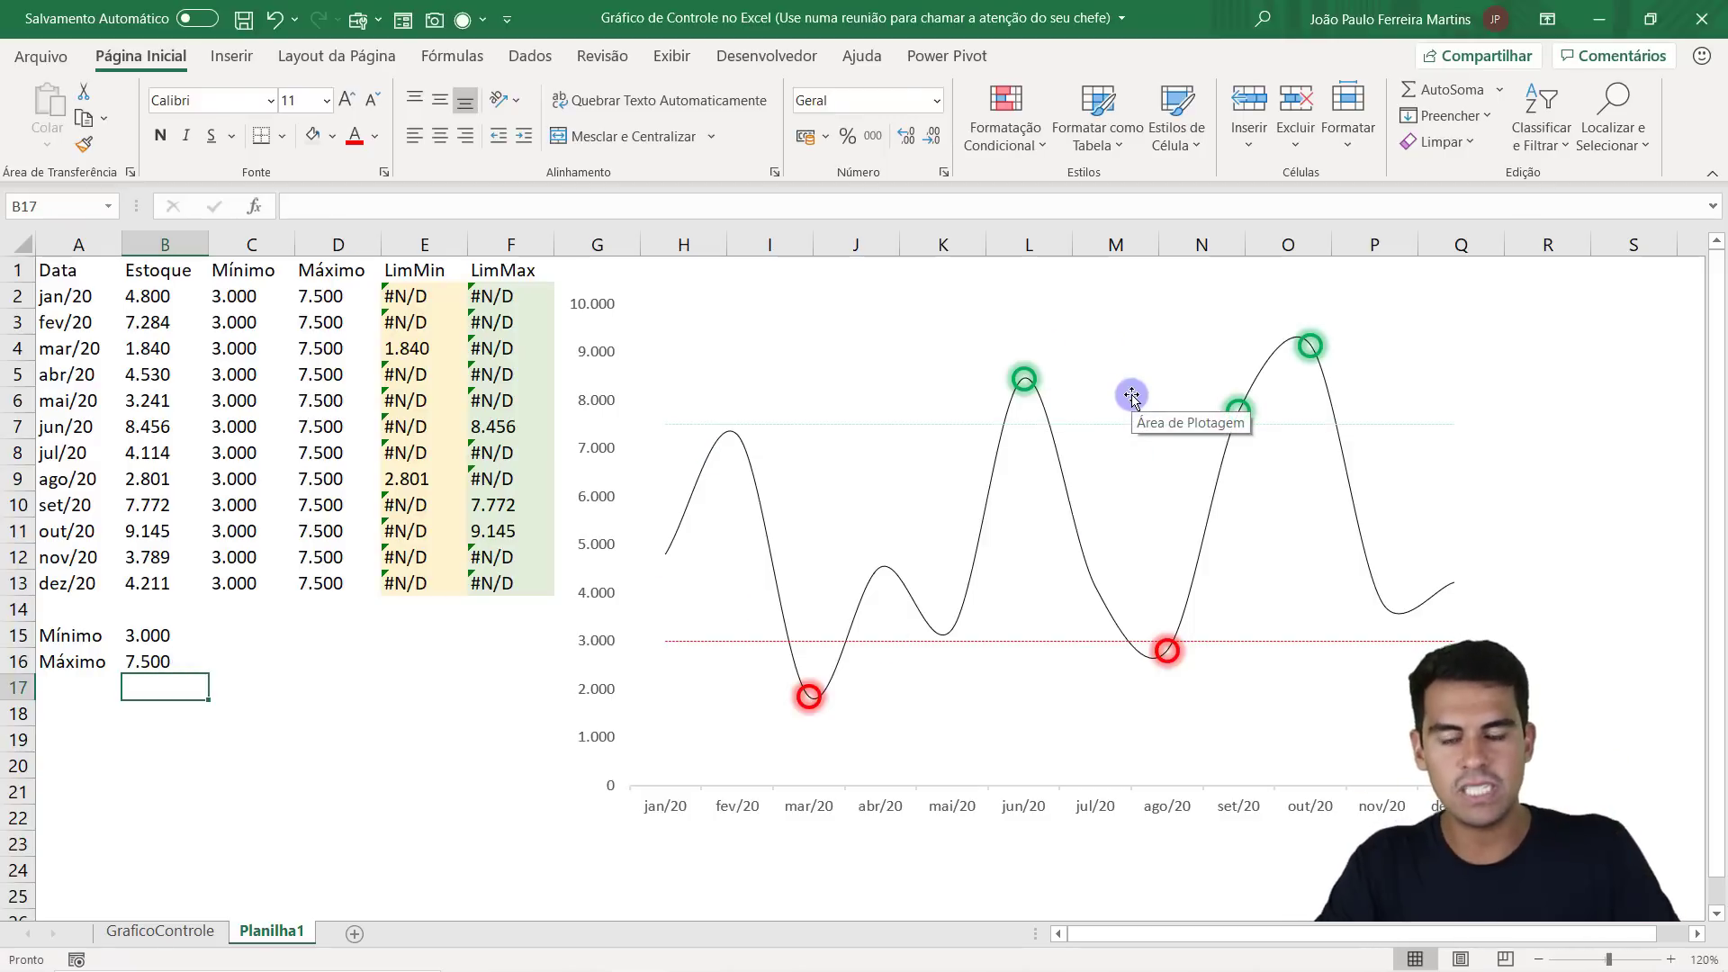
# On the GraficoControle sheet, step the LimiteMín spin button up twice and down twice.
pyautogui.click(158, 930)
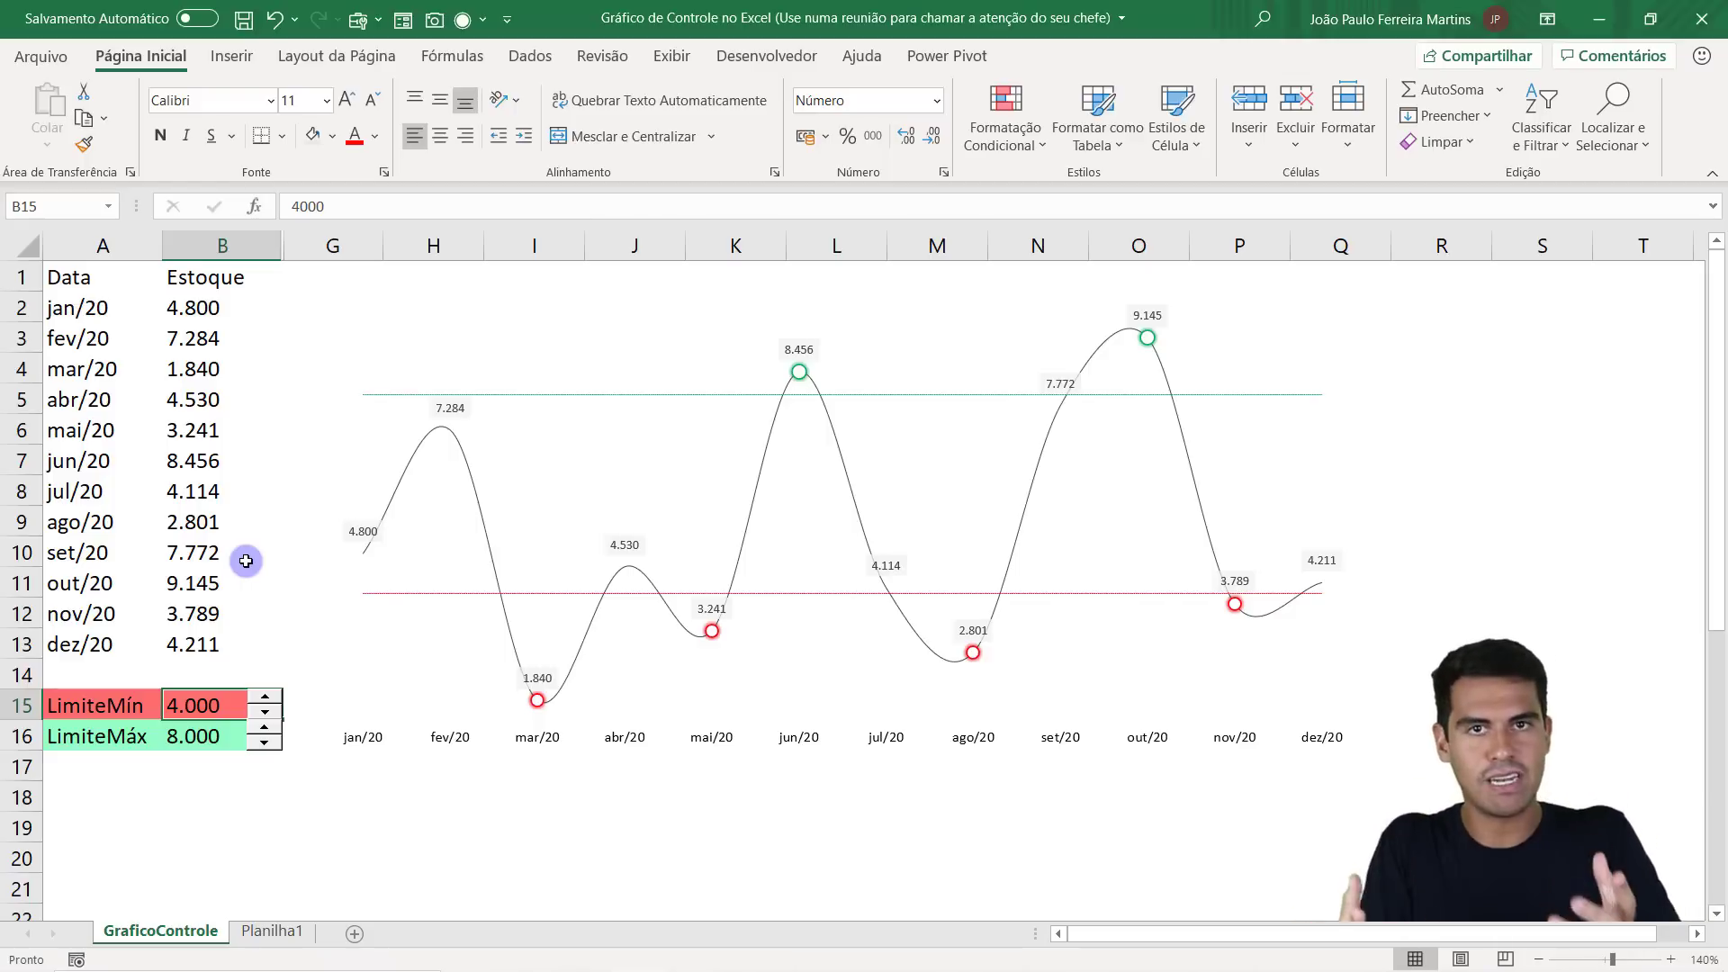
pyautogui.click(266, 696)
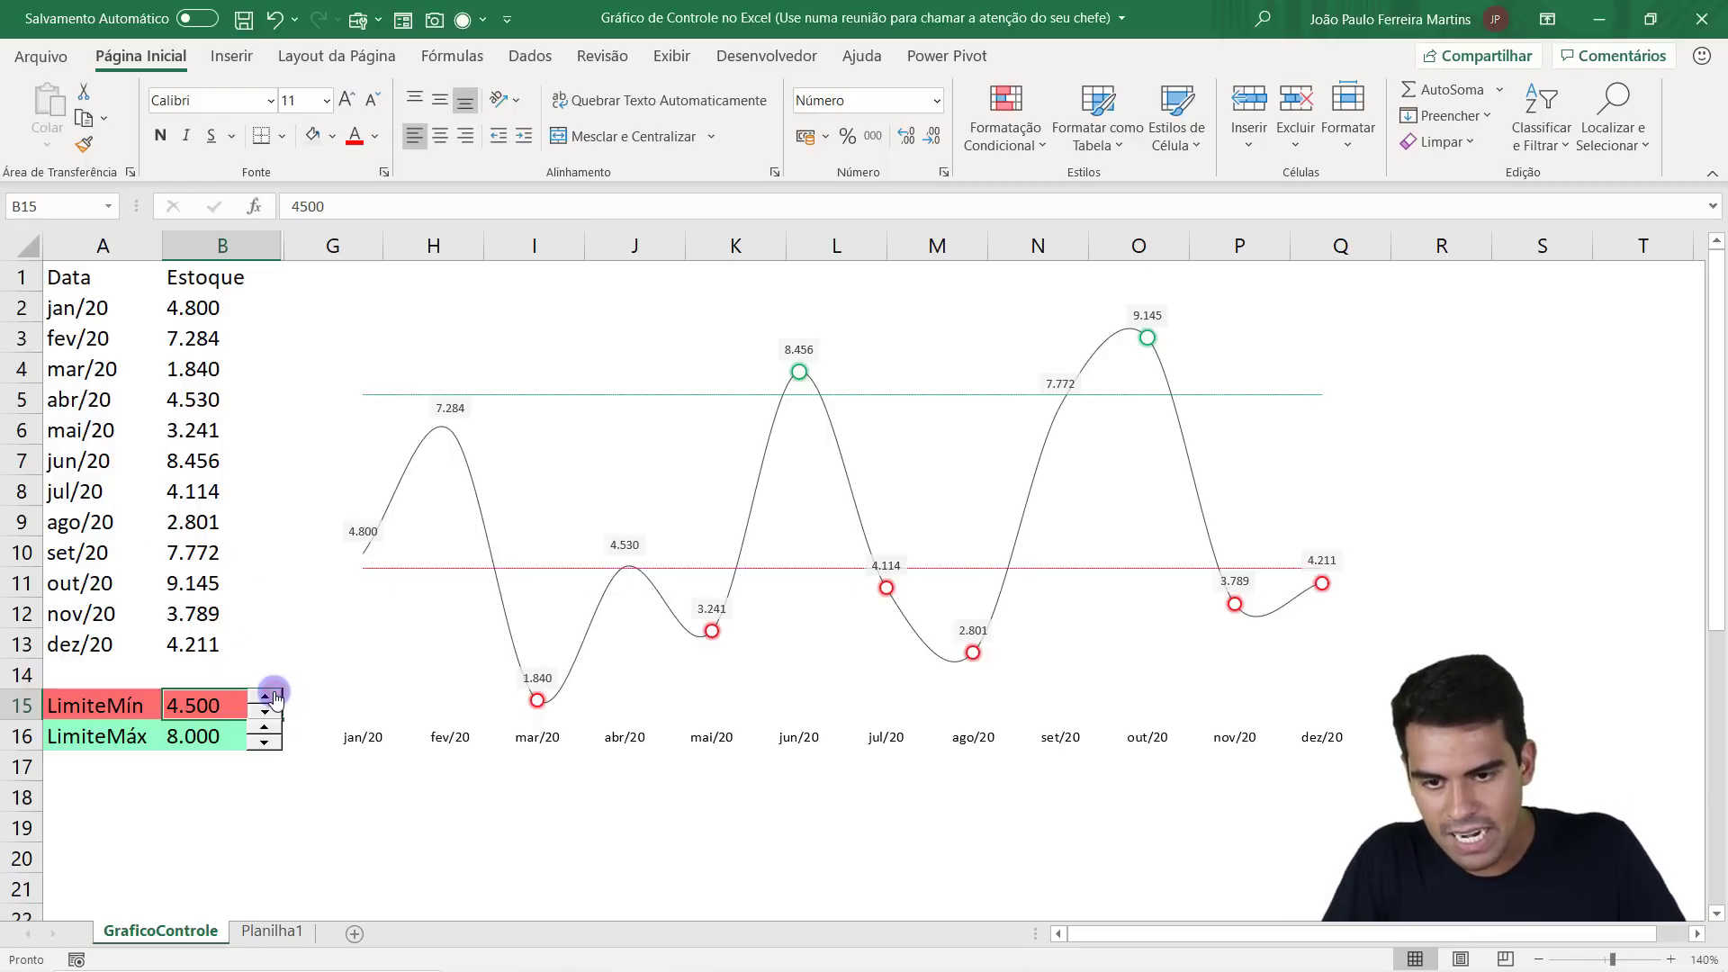
pyautogui.click(265, 696)
pyautogui.click(265, 712)
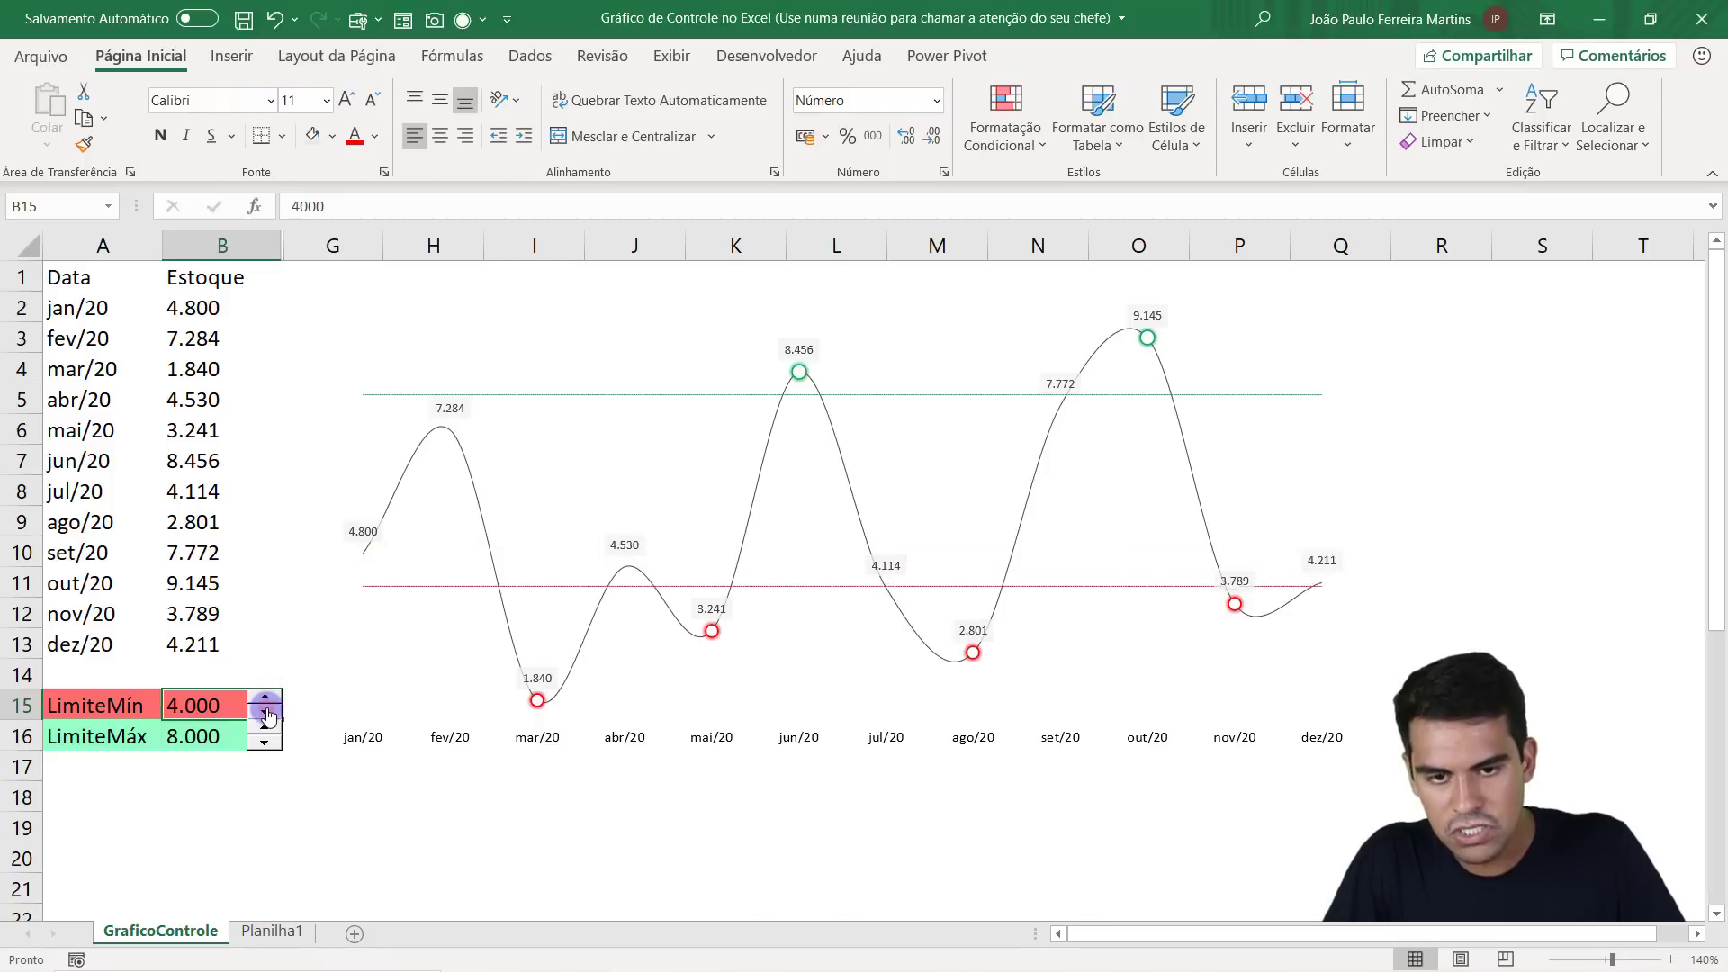
pyautogui.click(265, 712)
# Check the form controls list on Planilha1, then return to GraficoControle and set LimiteMín to 4.000.
pyautogui.click(271, 932)
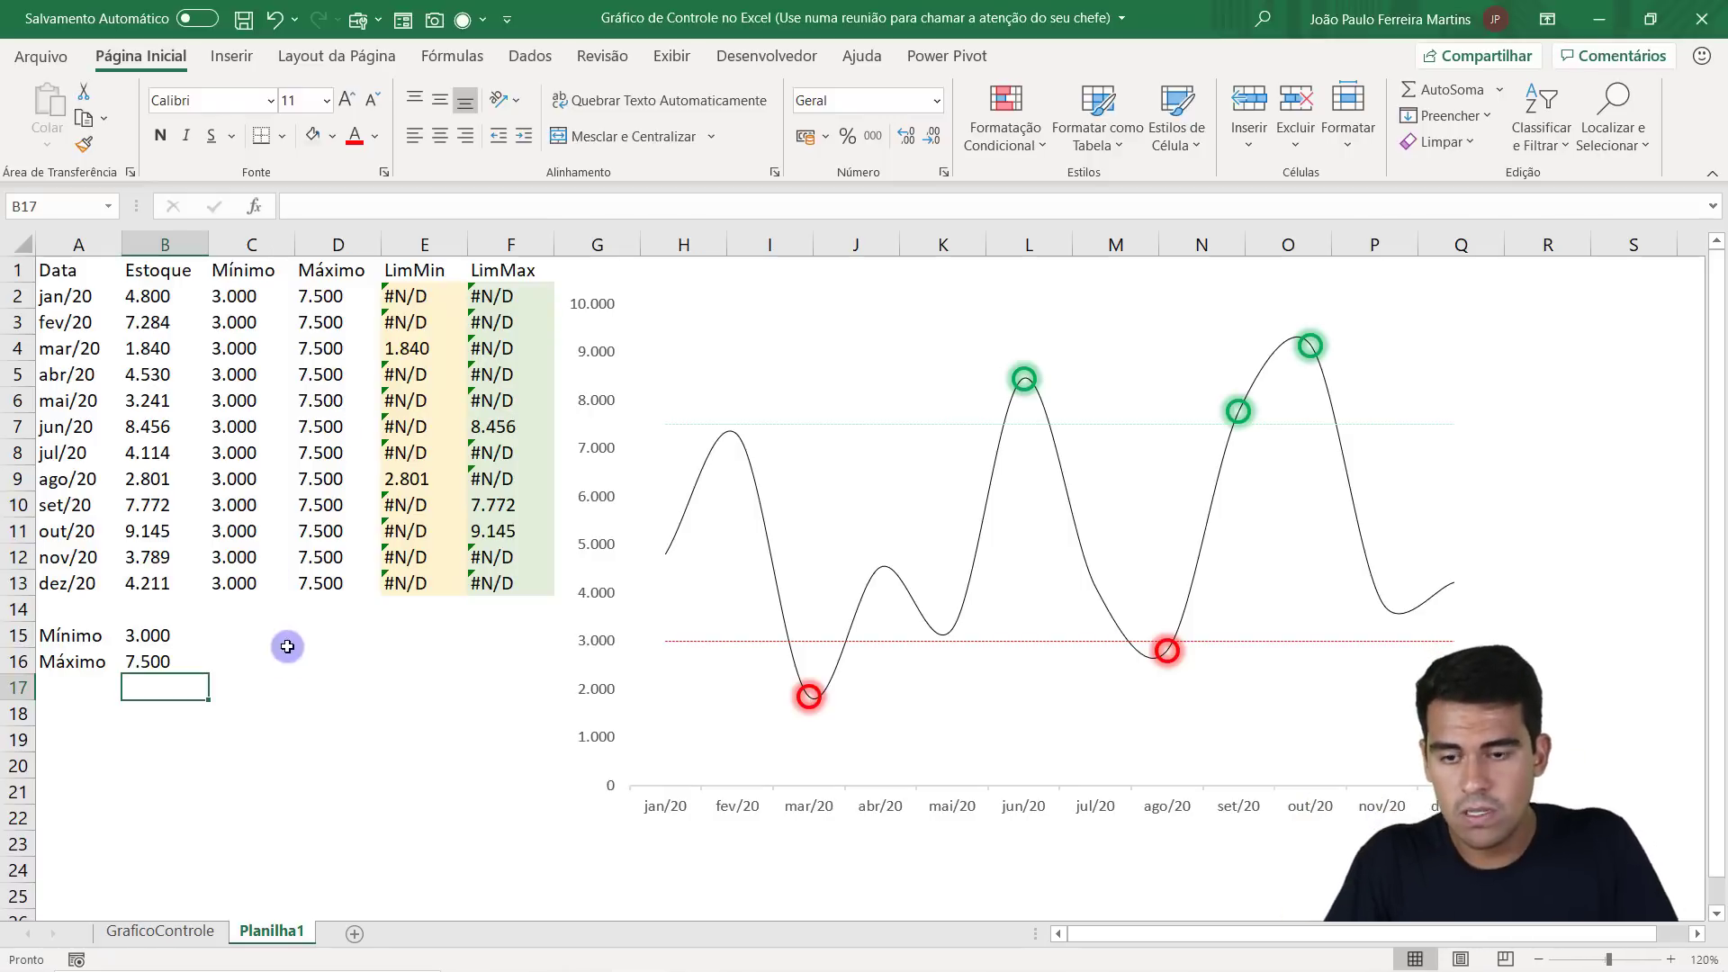
pyautogui.click(374, 24)
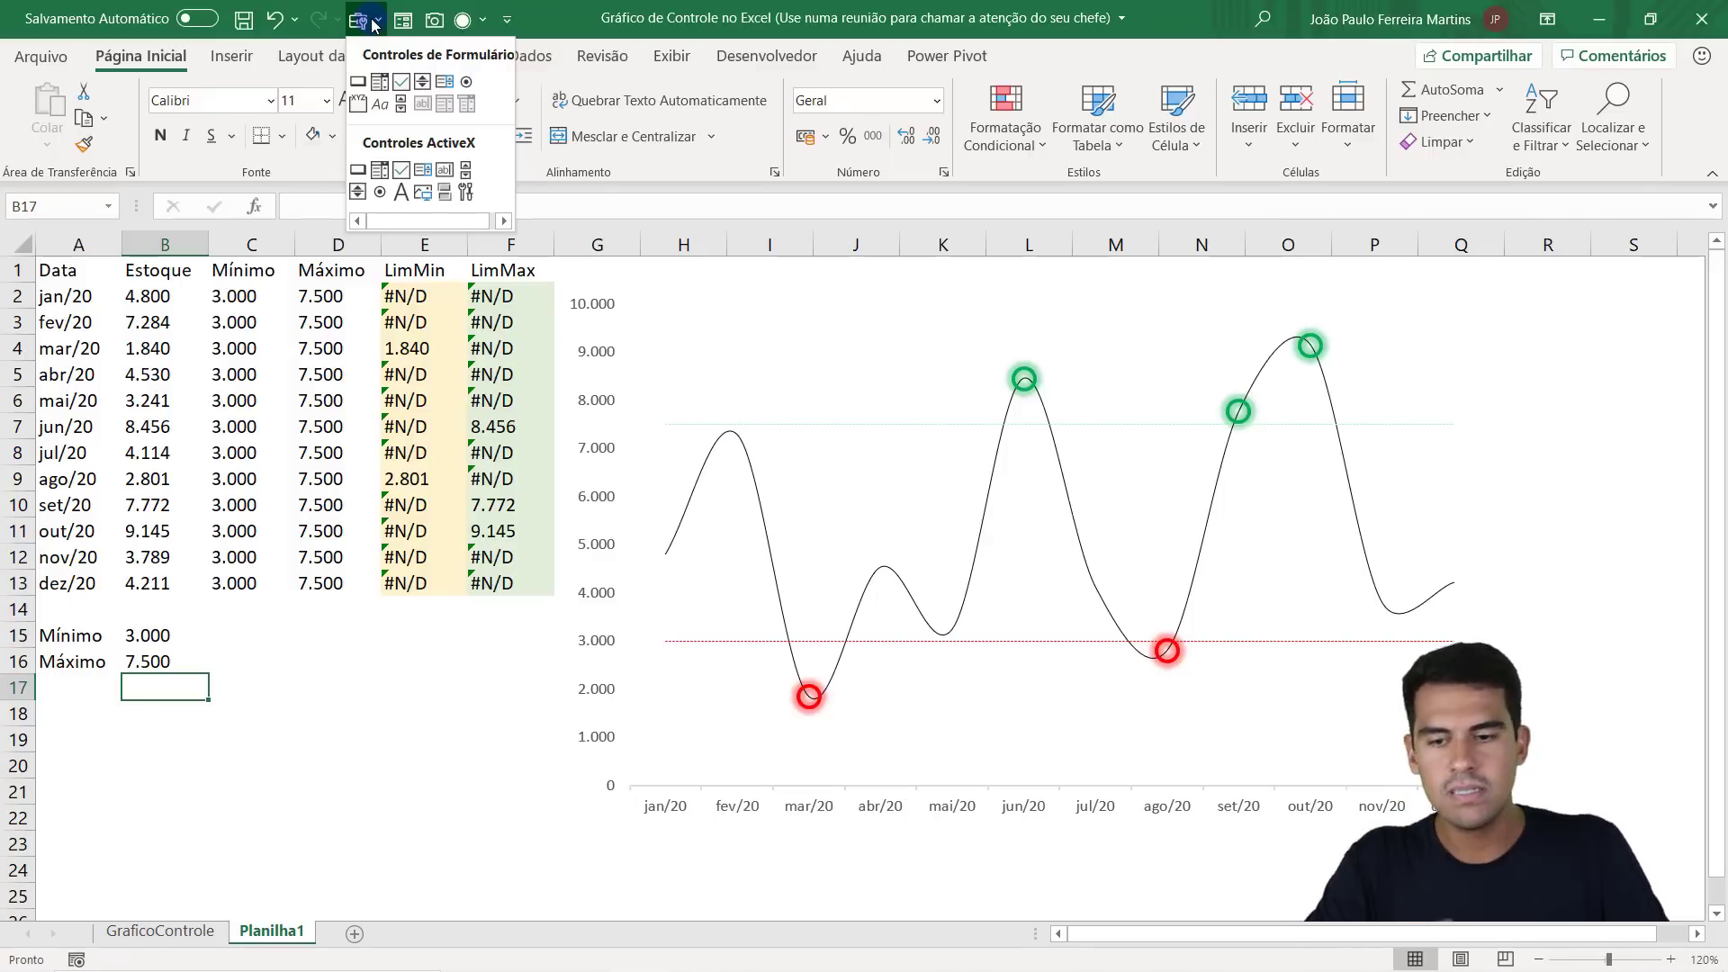
pyautogui.click(167, 915)
pyautogui.click(162, 929)
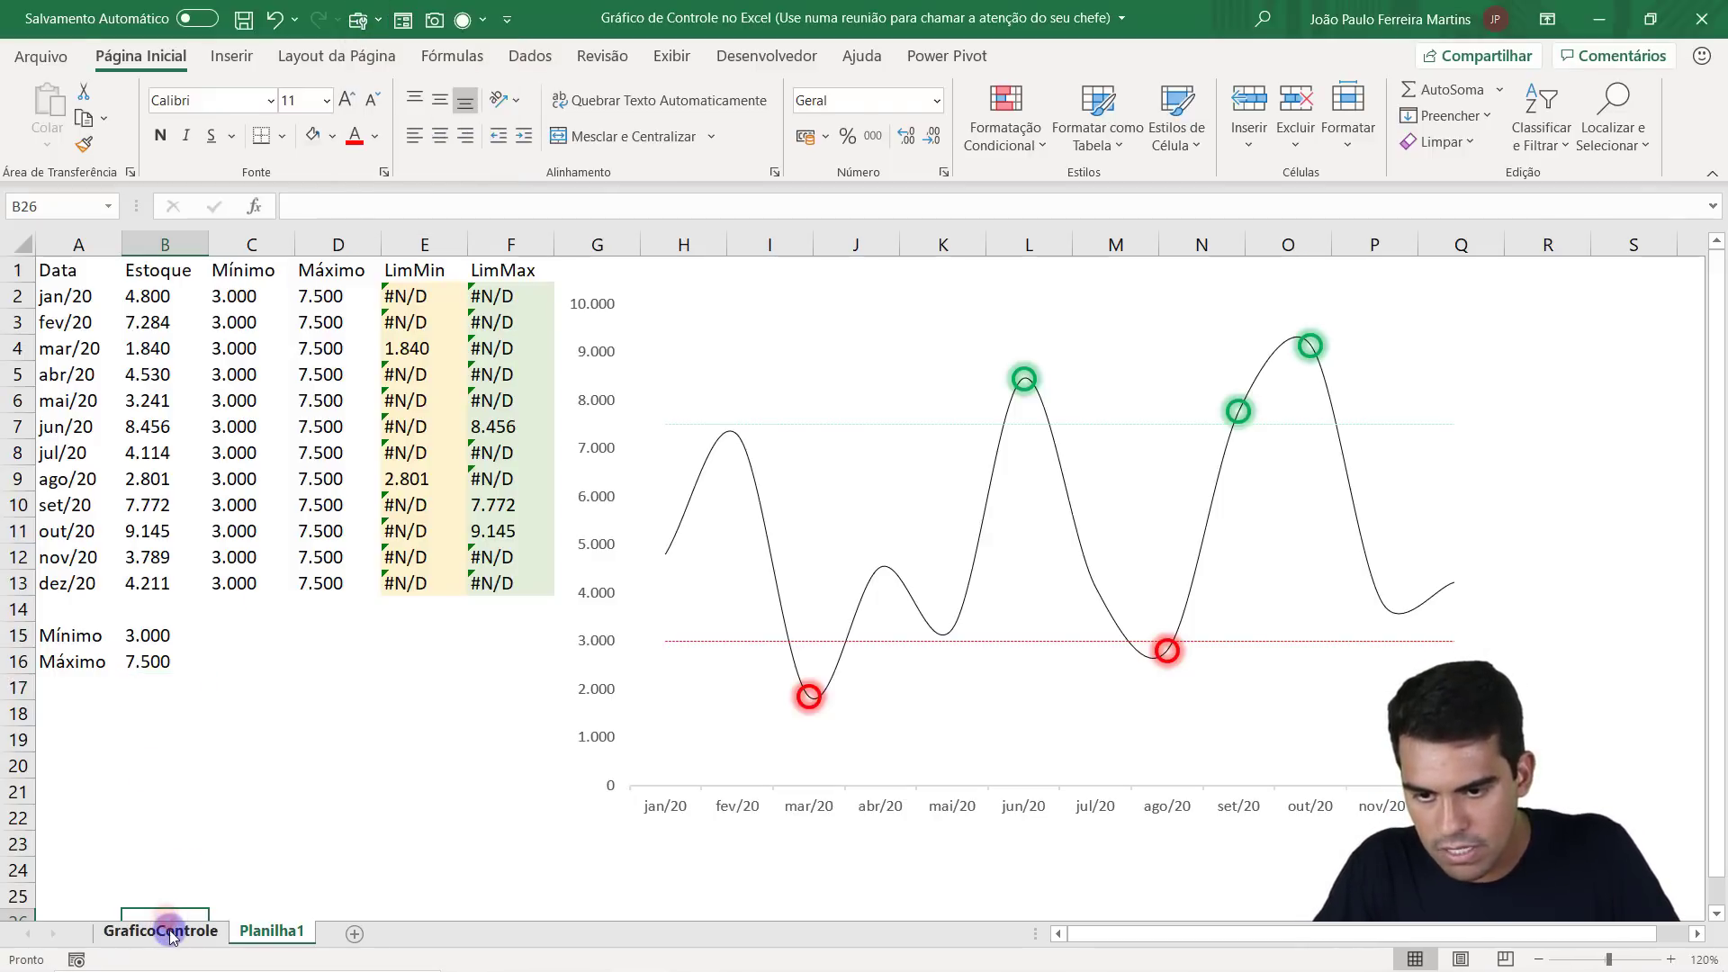
pyautogui.click(266, 698)
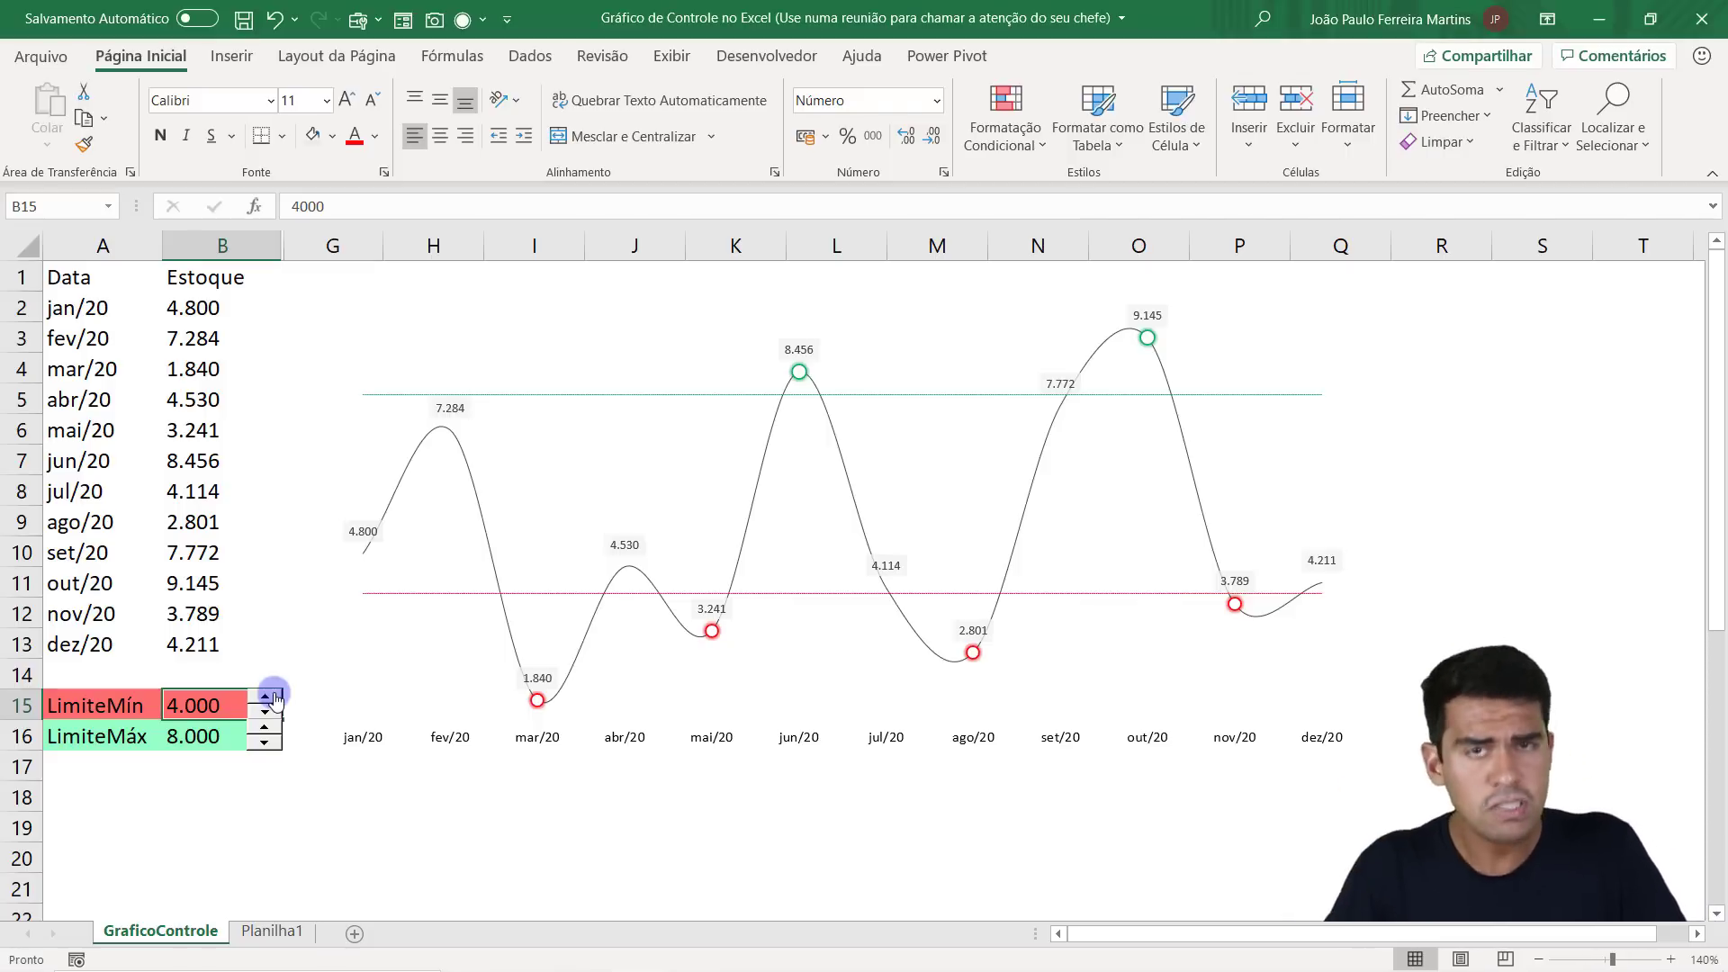
# Test LimiteMín with the spin button, dropping it to 3.000 then raising it to 3.500.
pyautogui.click(266, 711)
pyautogui.click(266, 711)
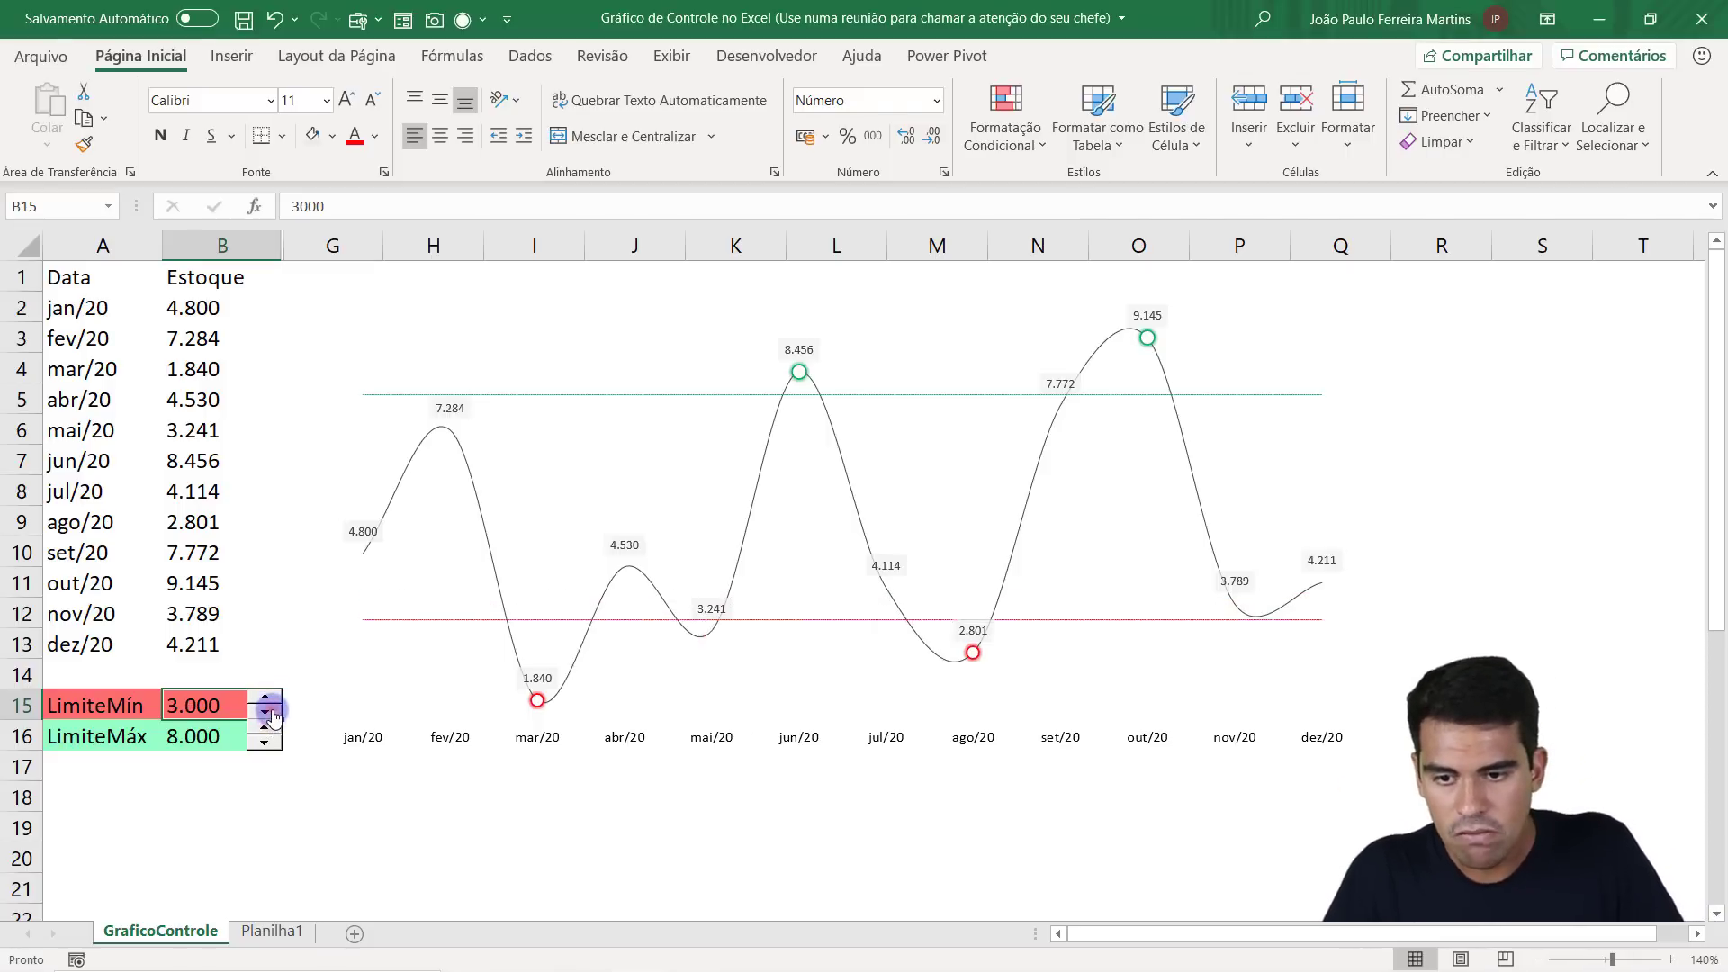
pyautogui.click(376, 27)
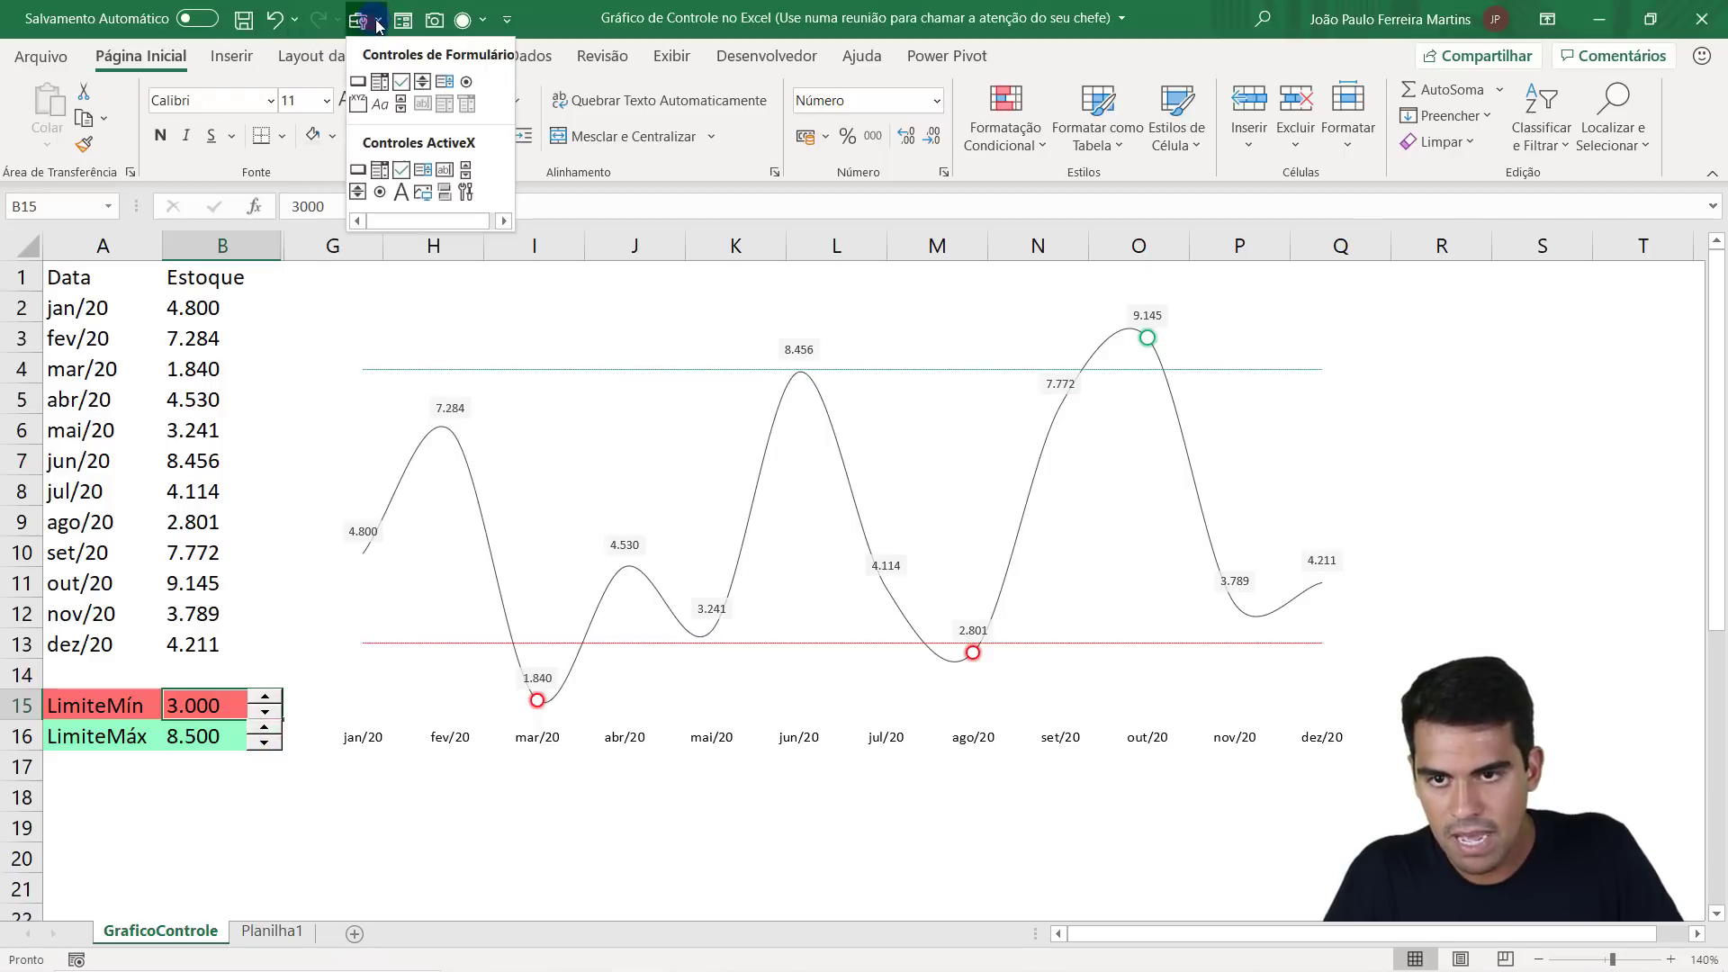
pyautogui.click(270, 701)
pyautogui.click(270, 701)
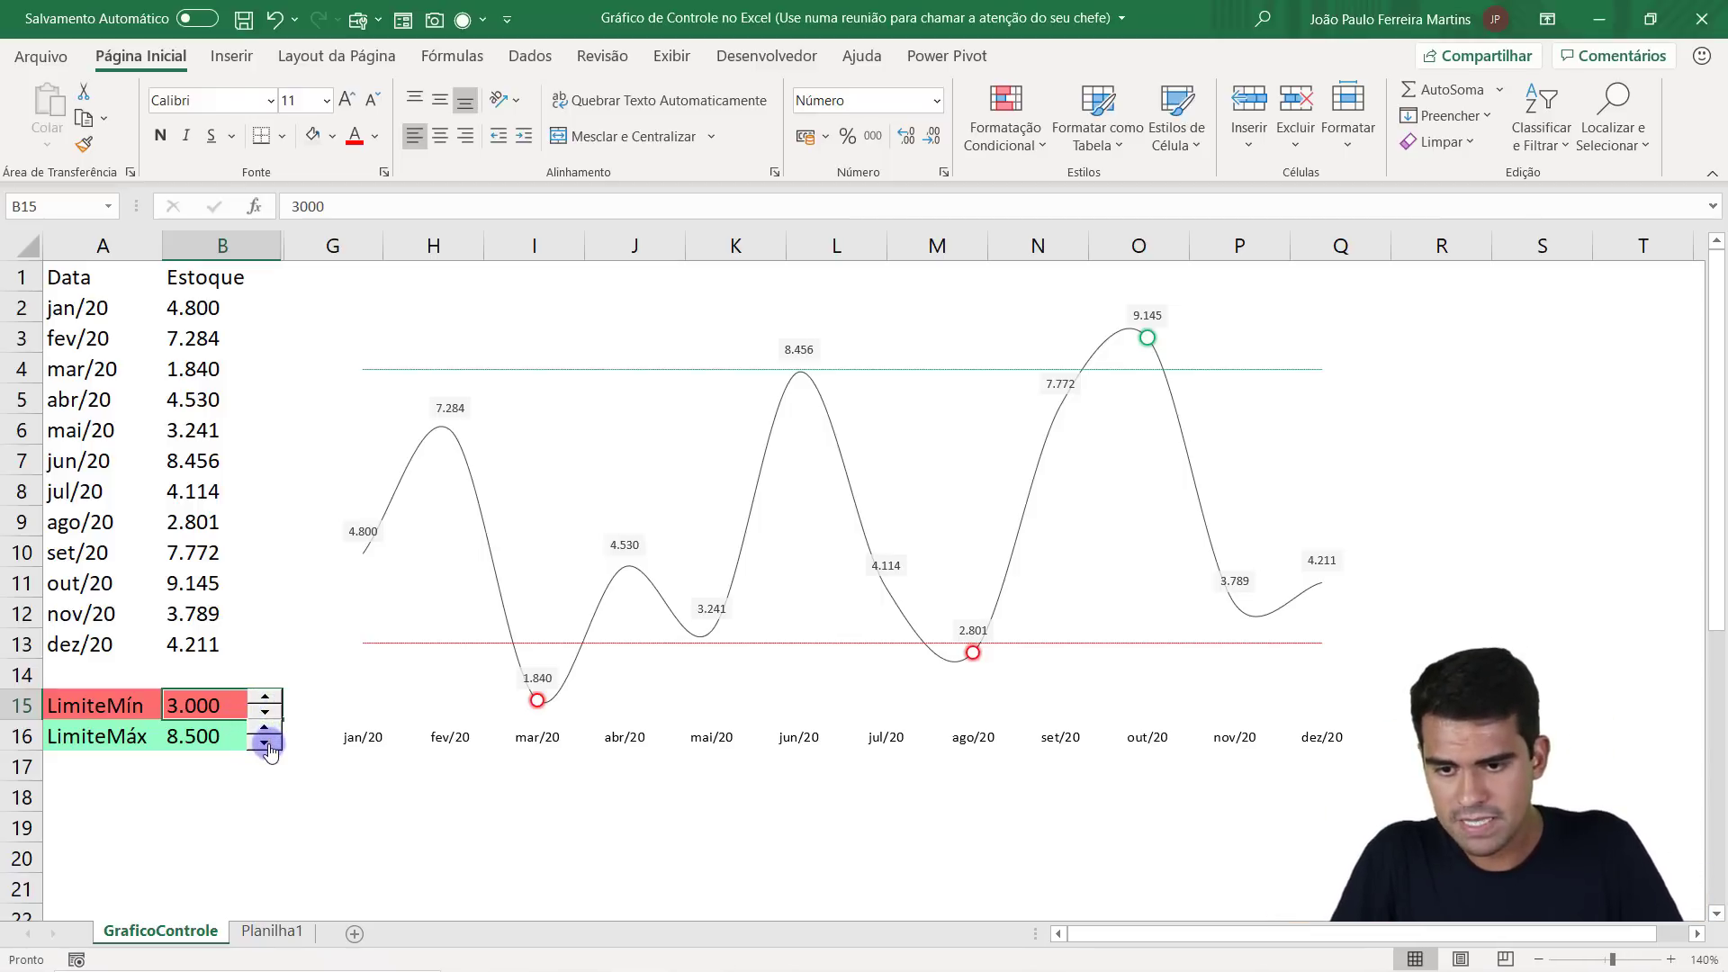
# Lower LimiteMáx two steps to 7.000 and sweep LimiteMín from 2.000 up to 5.000.
pyautogui.click(267, 743)
pyautogui.click(267, 744)
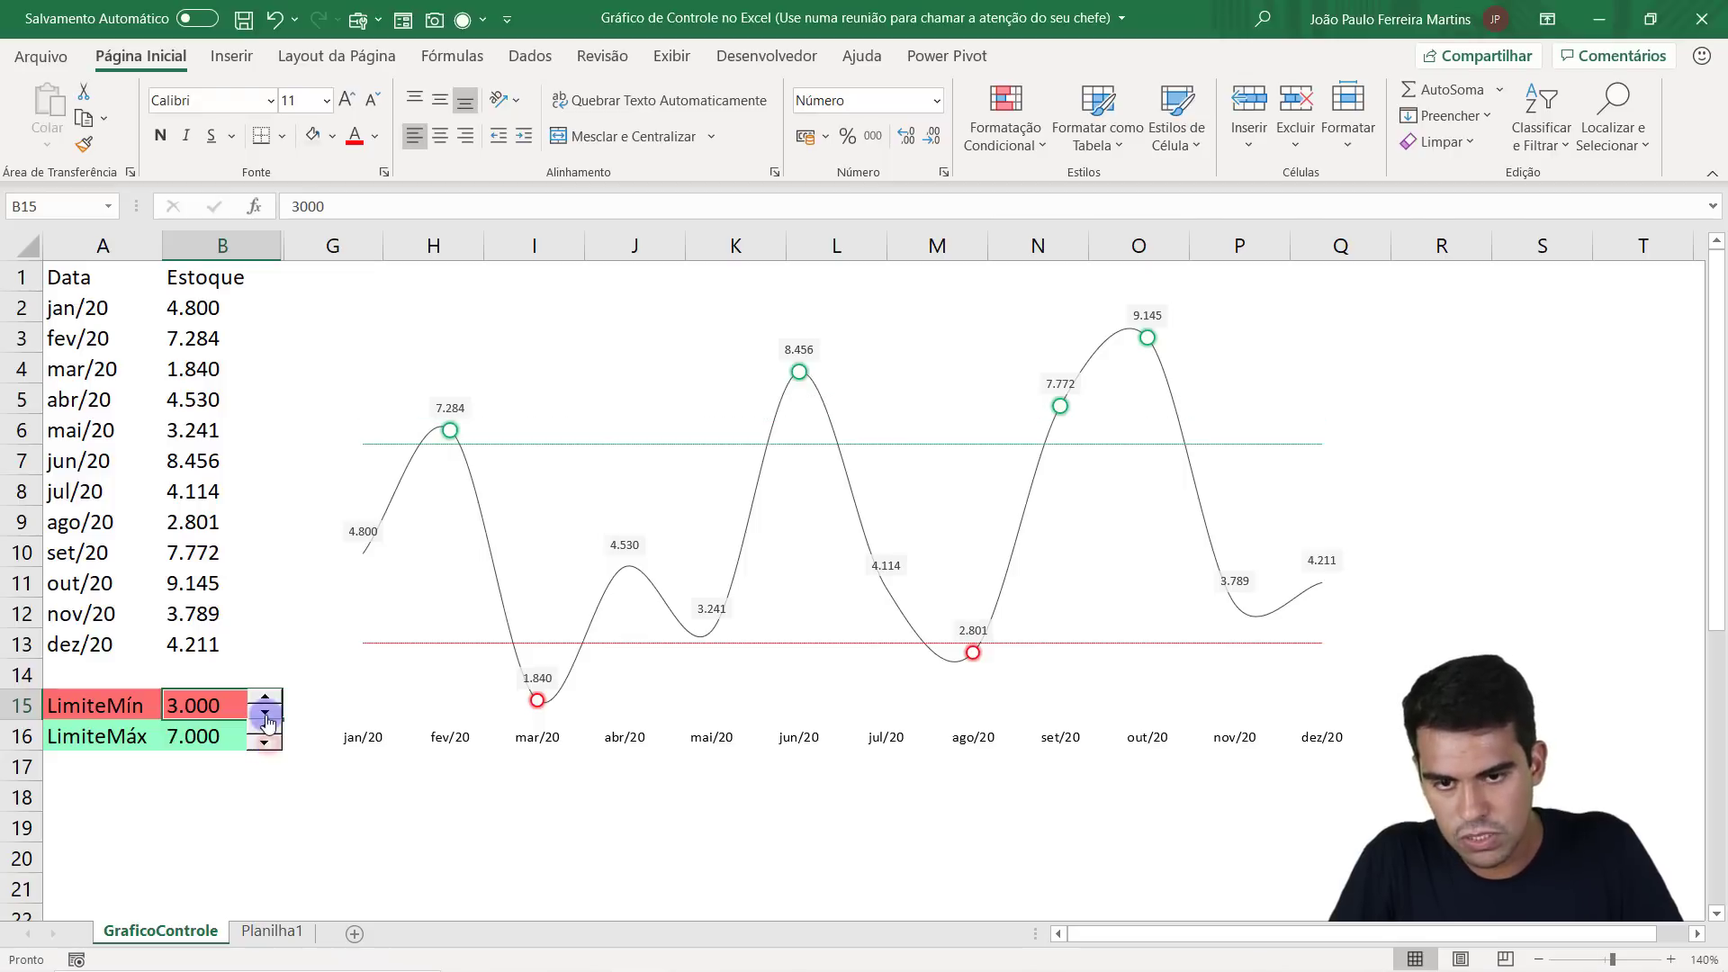
pyautogui.click(266, 717)
pyautogui.click(265, 717)
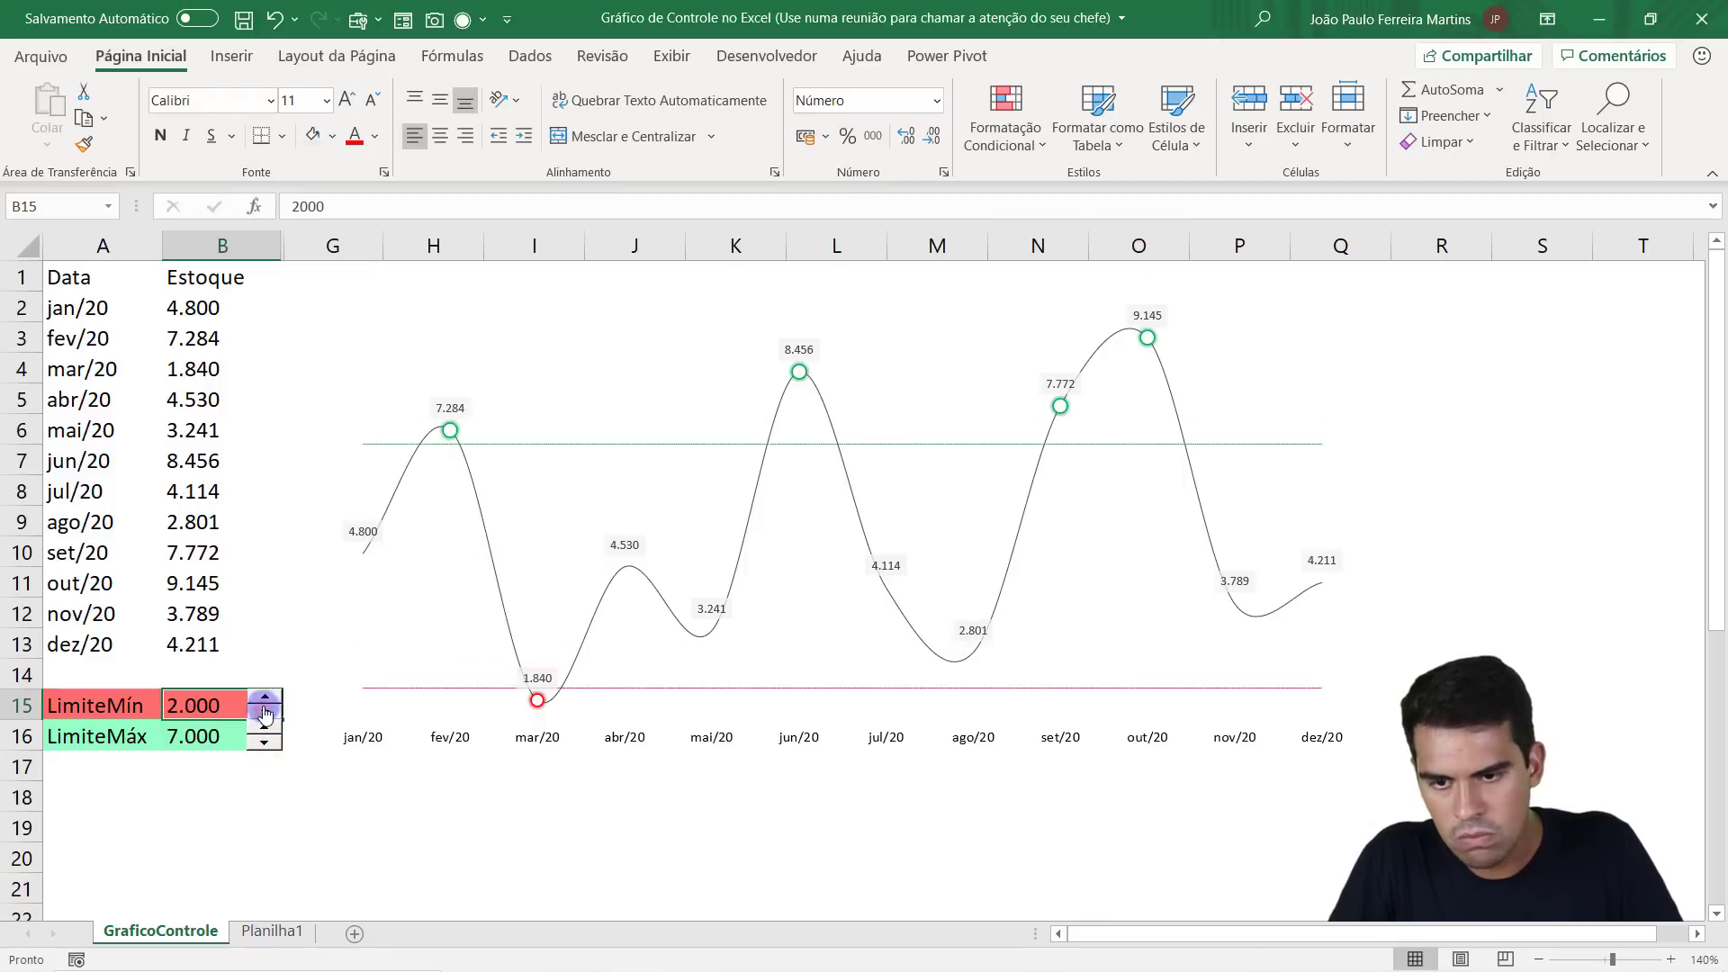
pyautogui.click(267, 702)
pyautogui.click(267, 702)
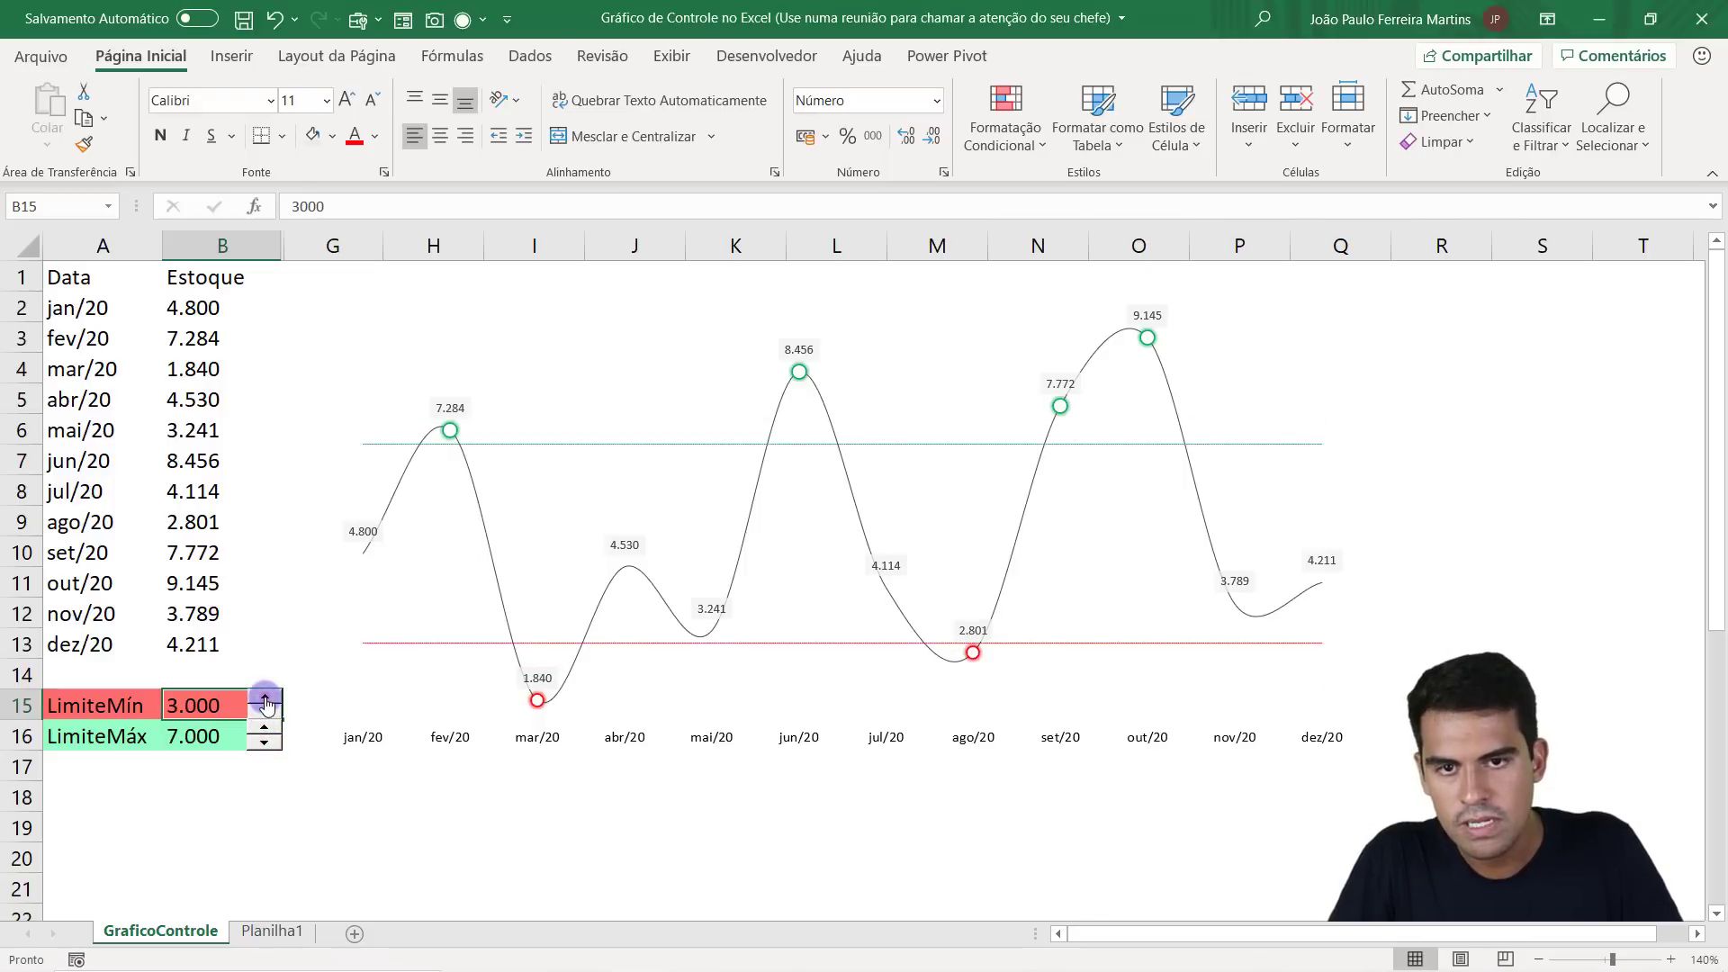
pyautogui.click(268, 702)
pyautogui.click(267, 702)
pyautogui.click(267, 702)
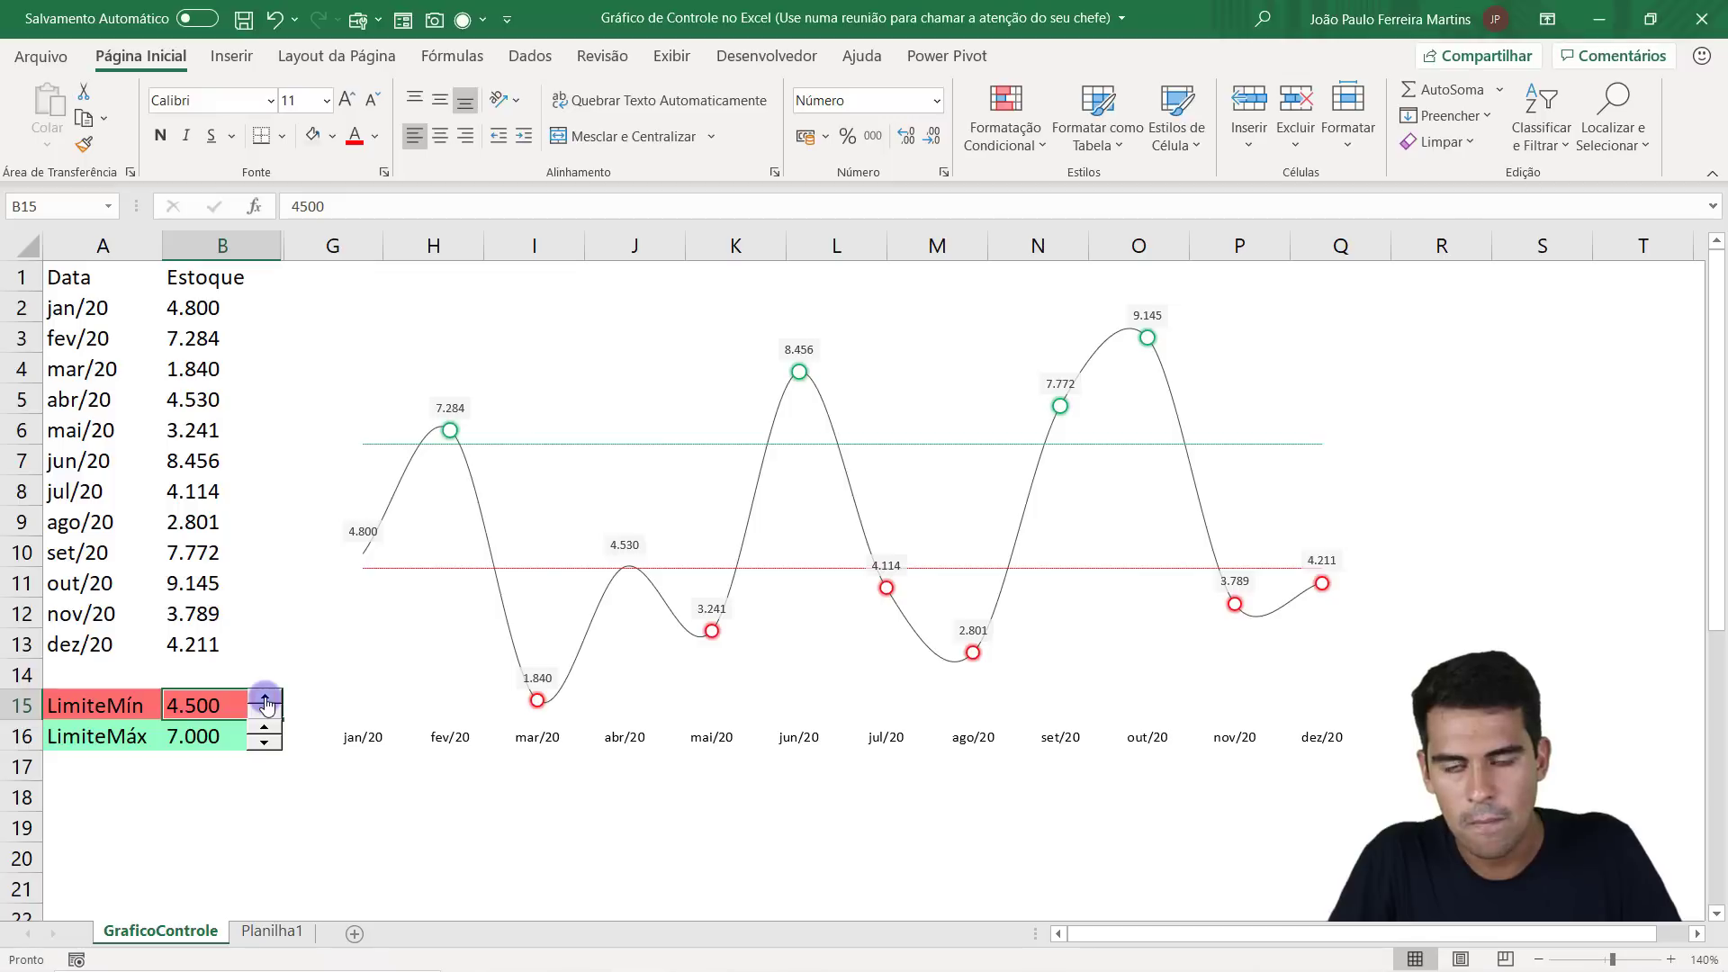
pyautogui.click(267, 702)
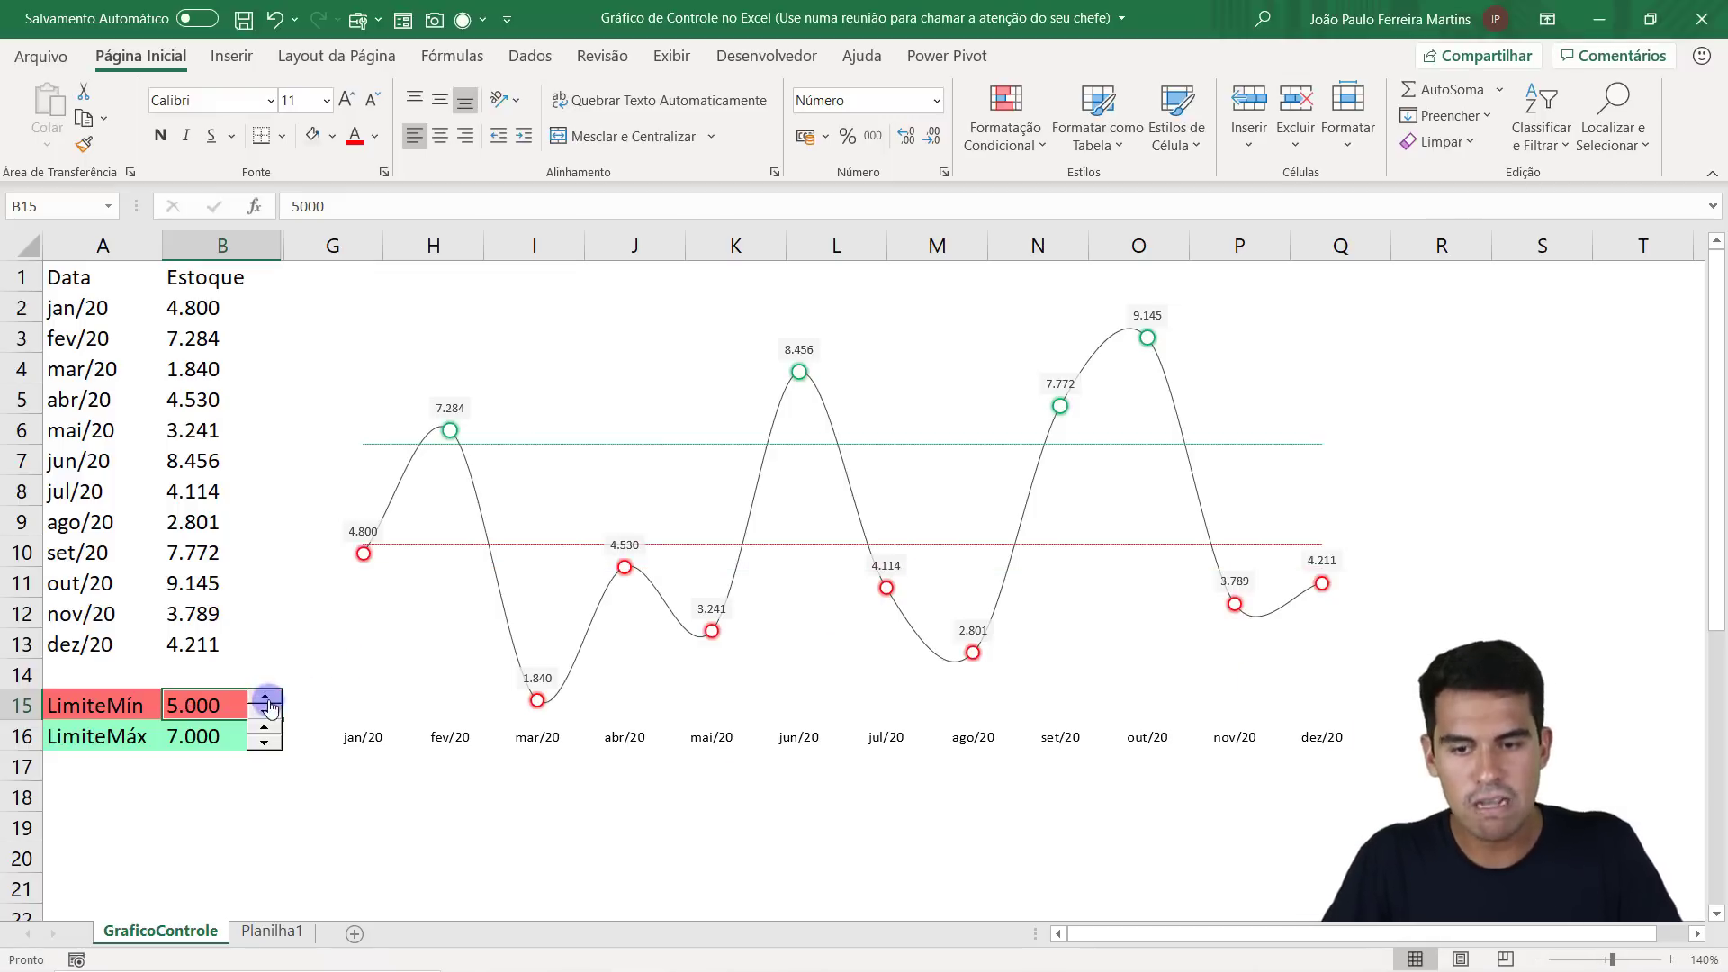
# Bring LimiteMín back down to 3.500, leaving mar, mai, ago circled red.
pyautogui.click(267, 712)
pyautogui.click(267, 712)
pyautogui.click(267, 712)
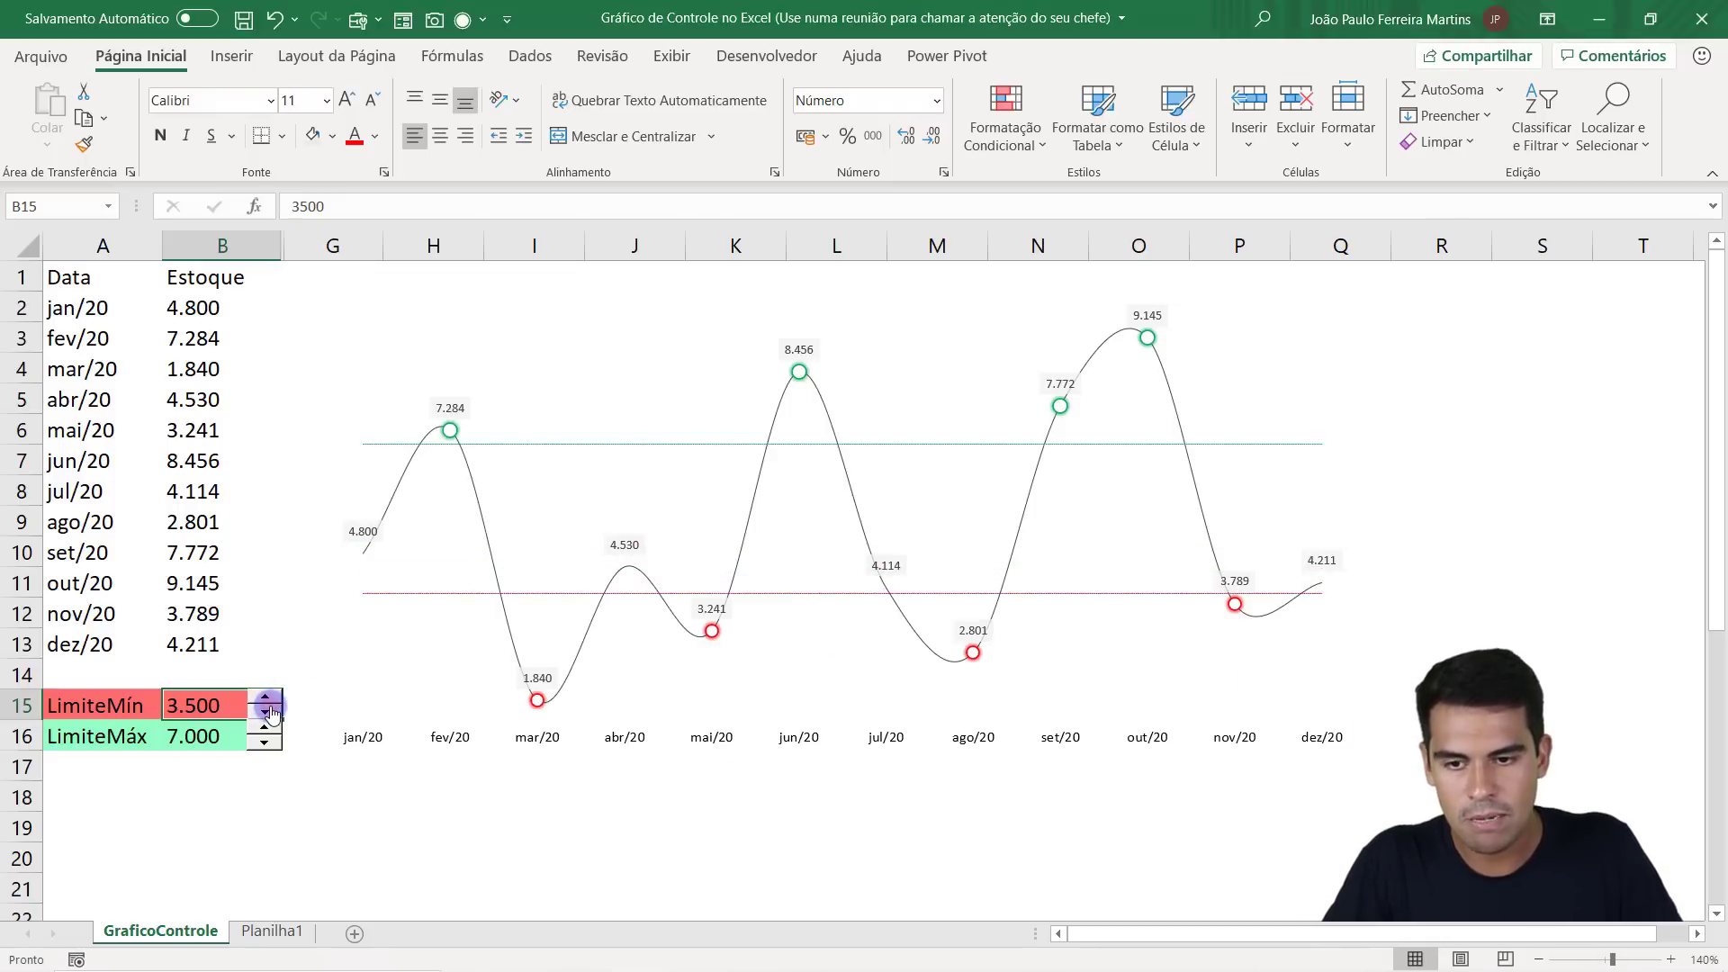
pyautogui.click(368, 34)
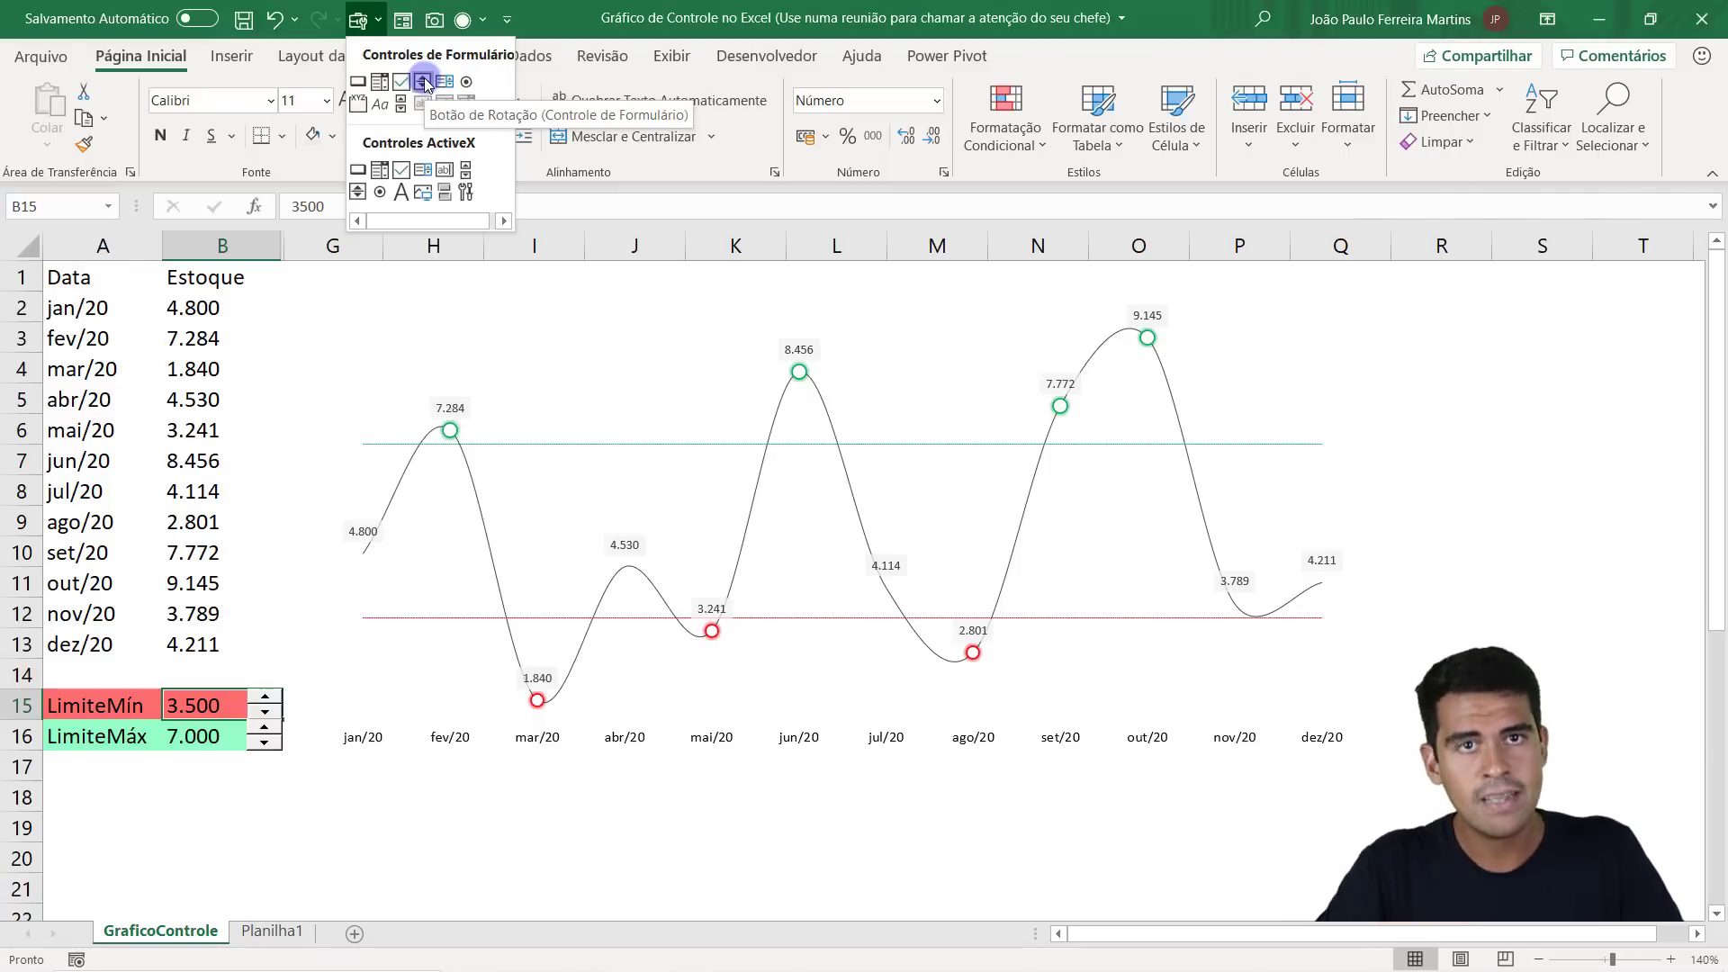
pyautogui.click(210, 338)
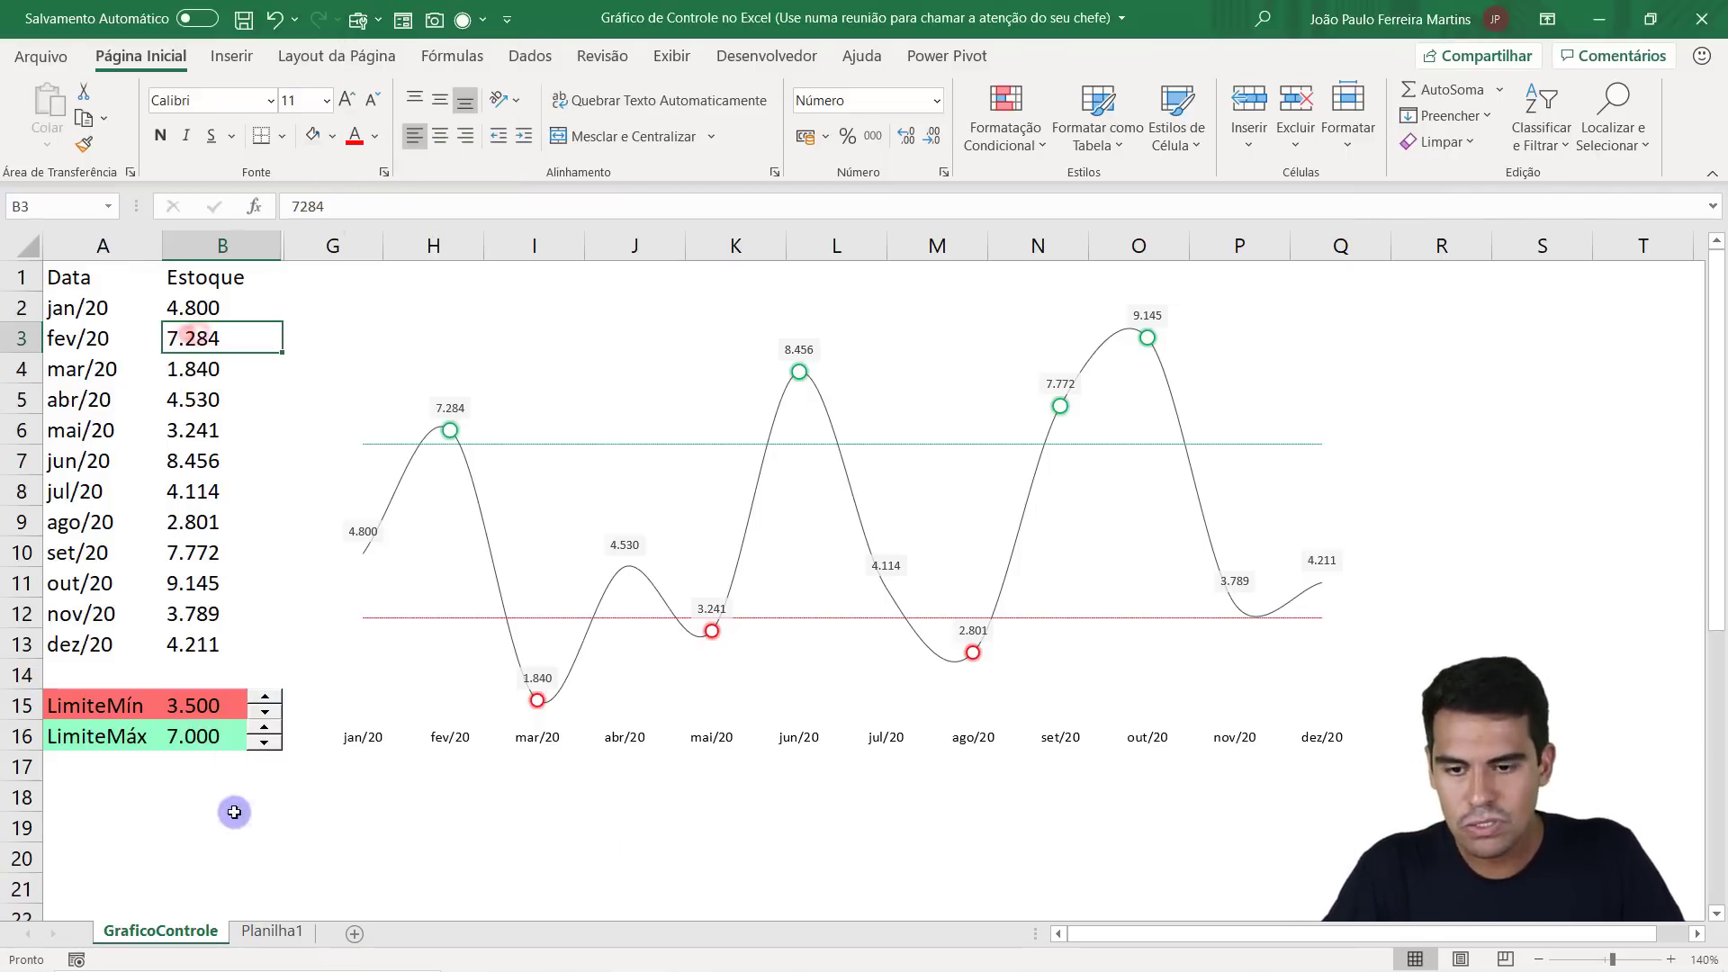
# On Planilha1, set the Mínimo value in B15 to 4.000.
pyautogui.click(267, 932)
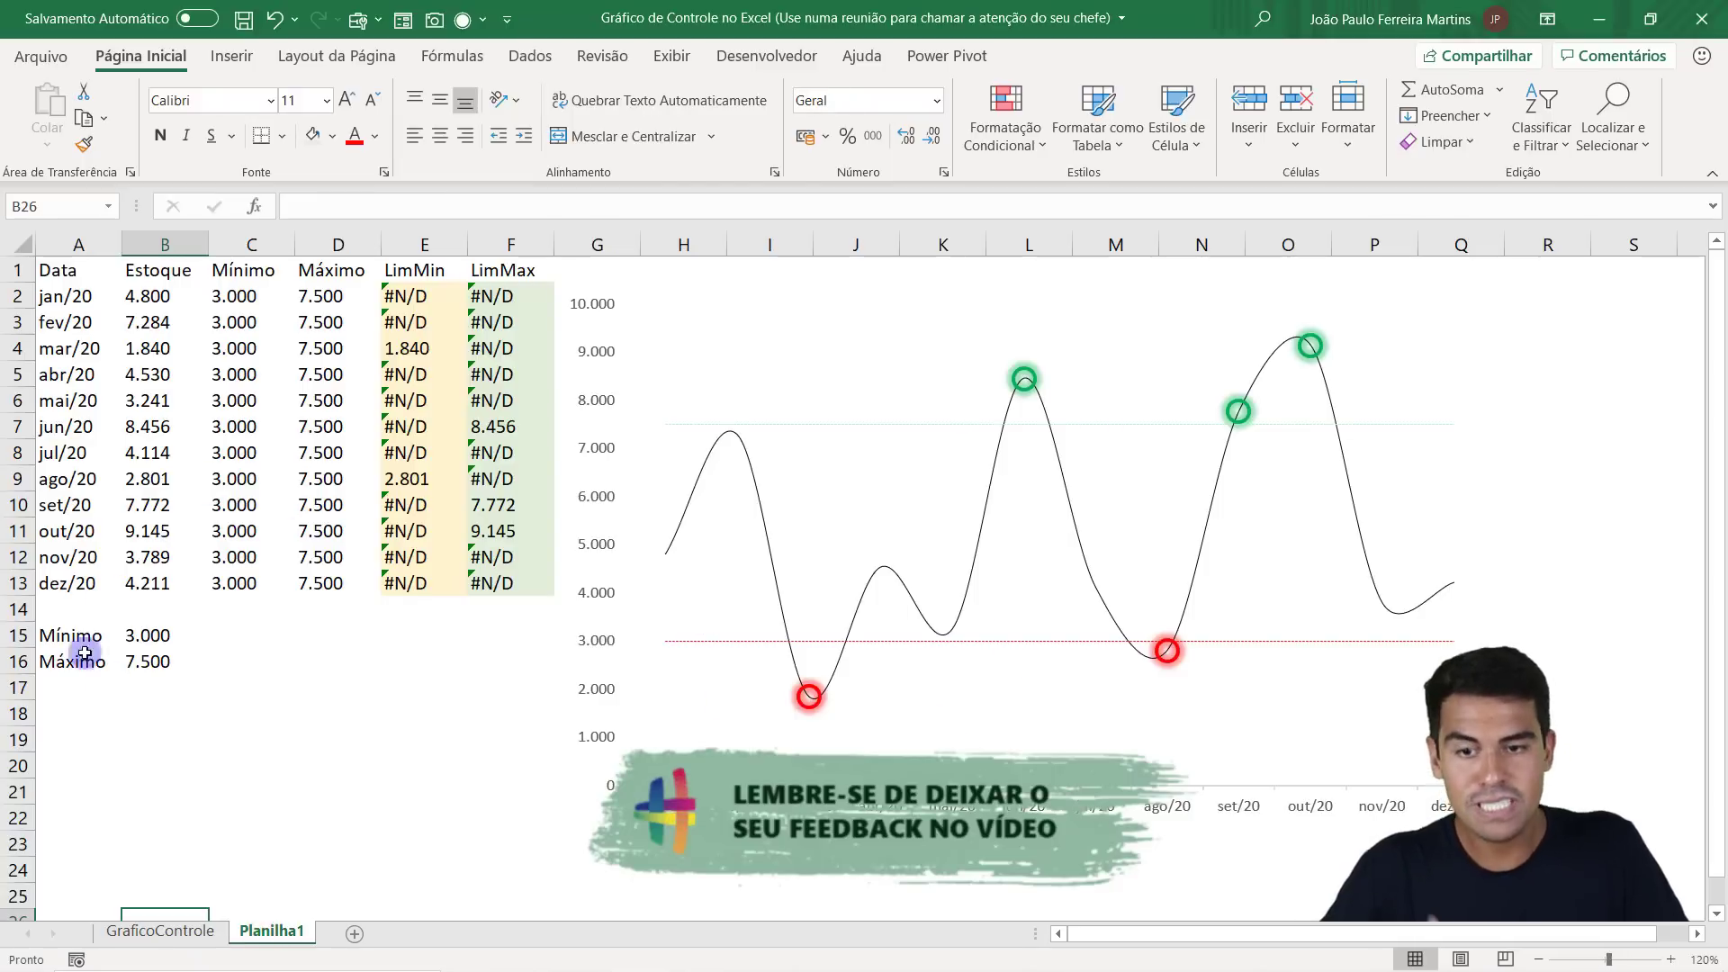
pyautogui.click(169, 638)
pyautogui.write('40')
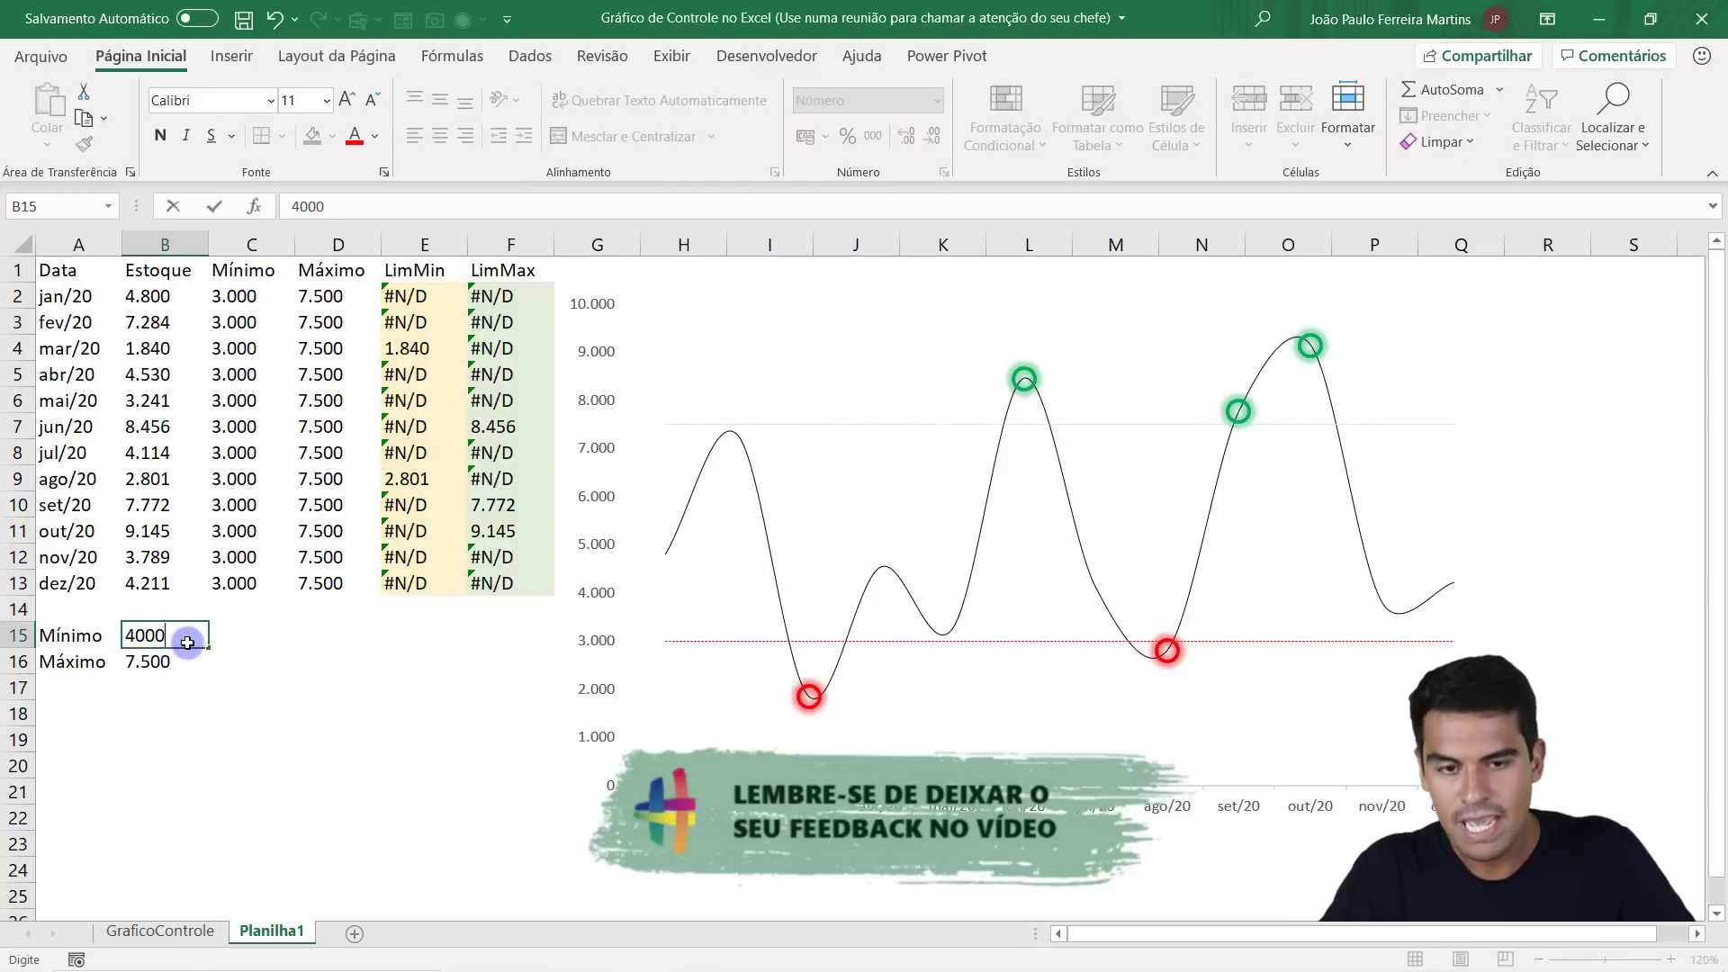
pyautogui.press('Return')
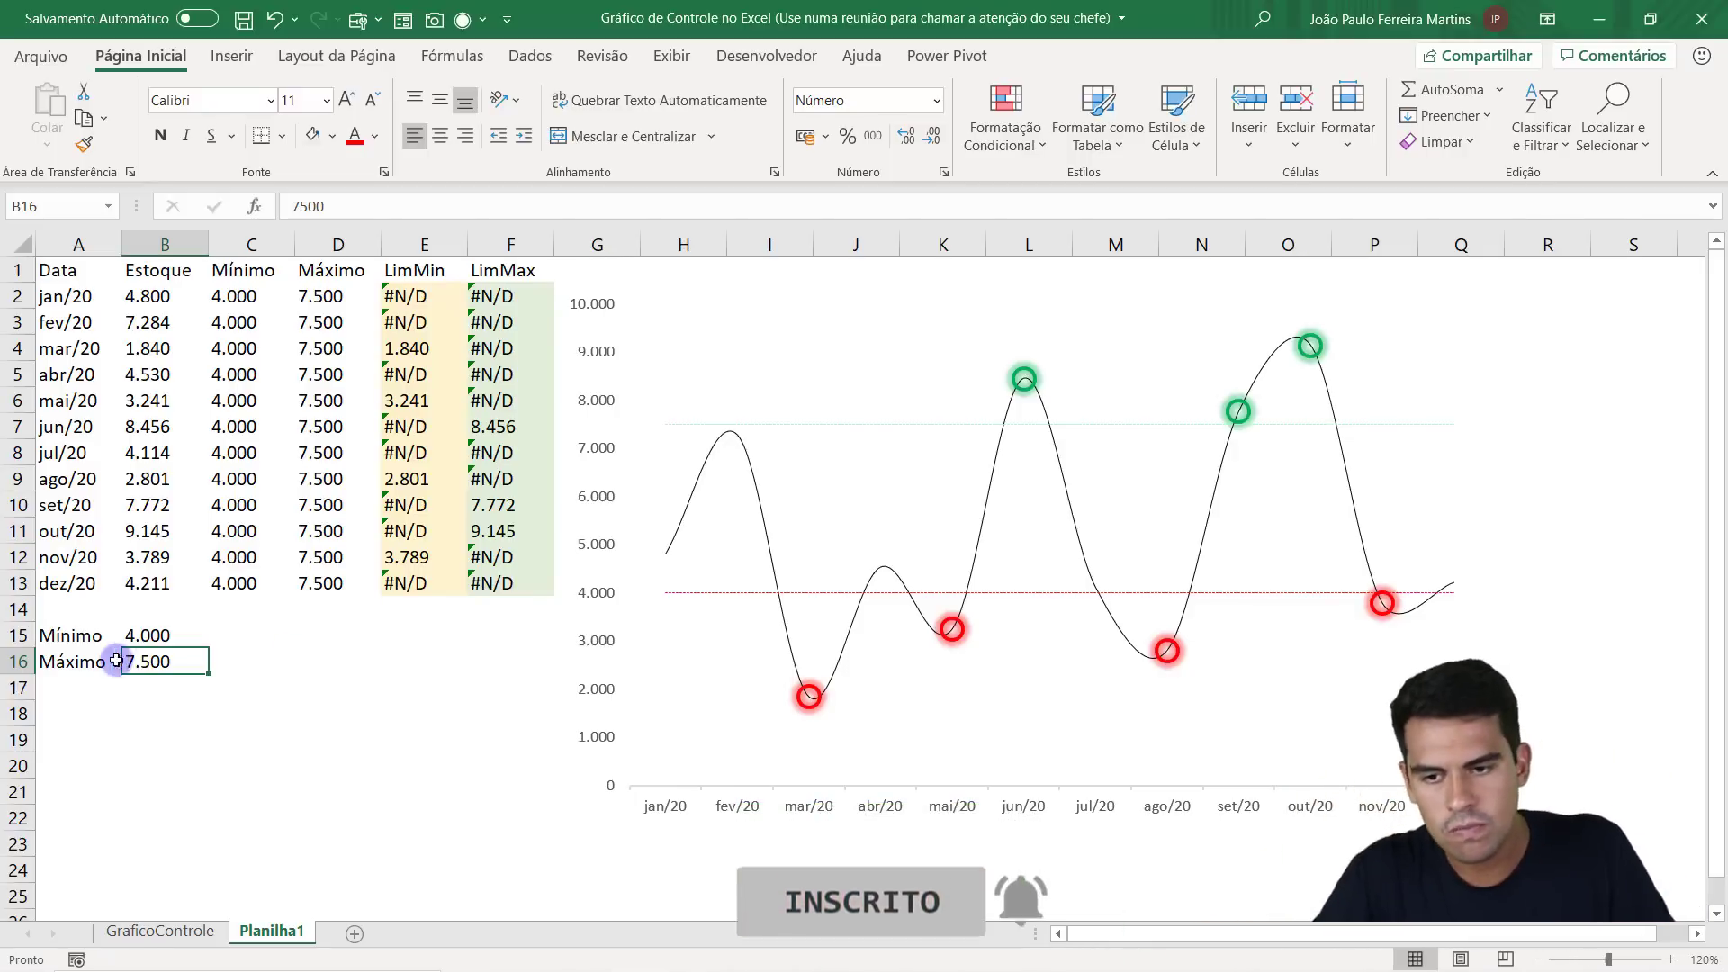
# On GraficoControle, raise LimiteMín to 4.500 so jul/20, nov/20 and dez/20 circle red.
pyautogui.click(169, 932)
pyautogui.click(272, 702)
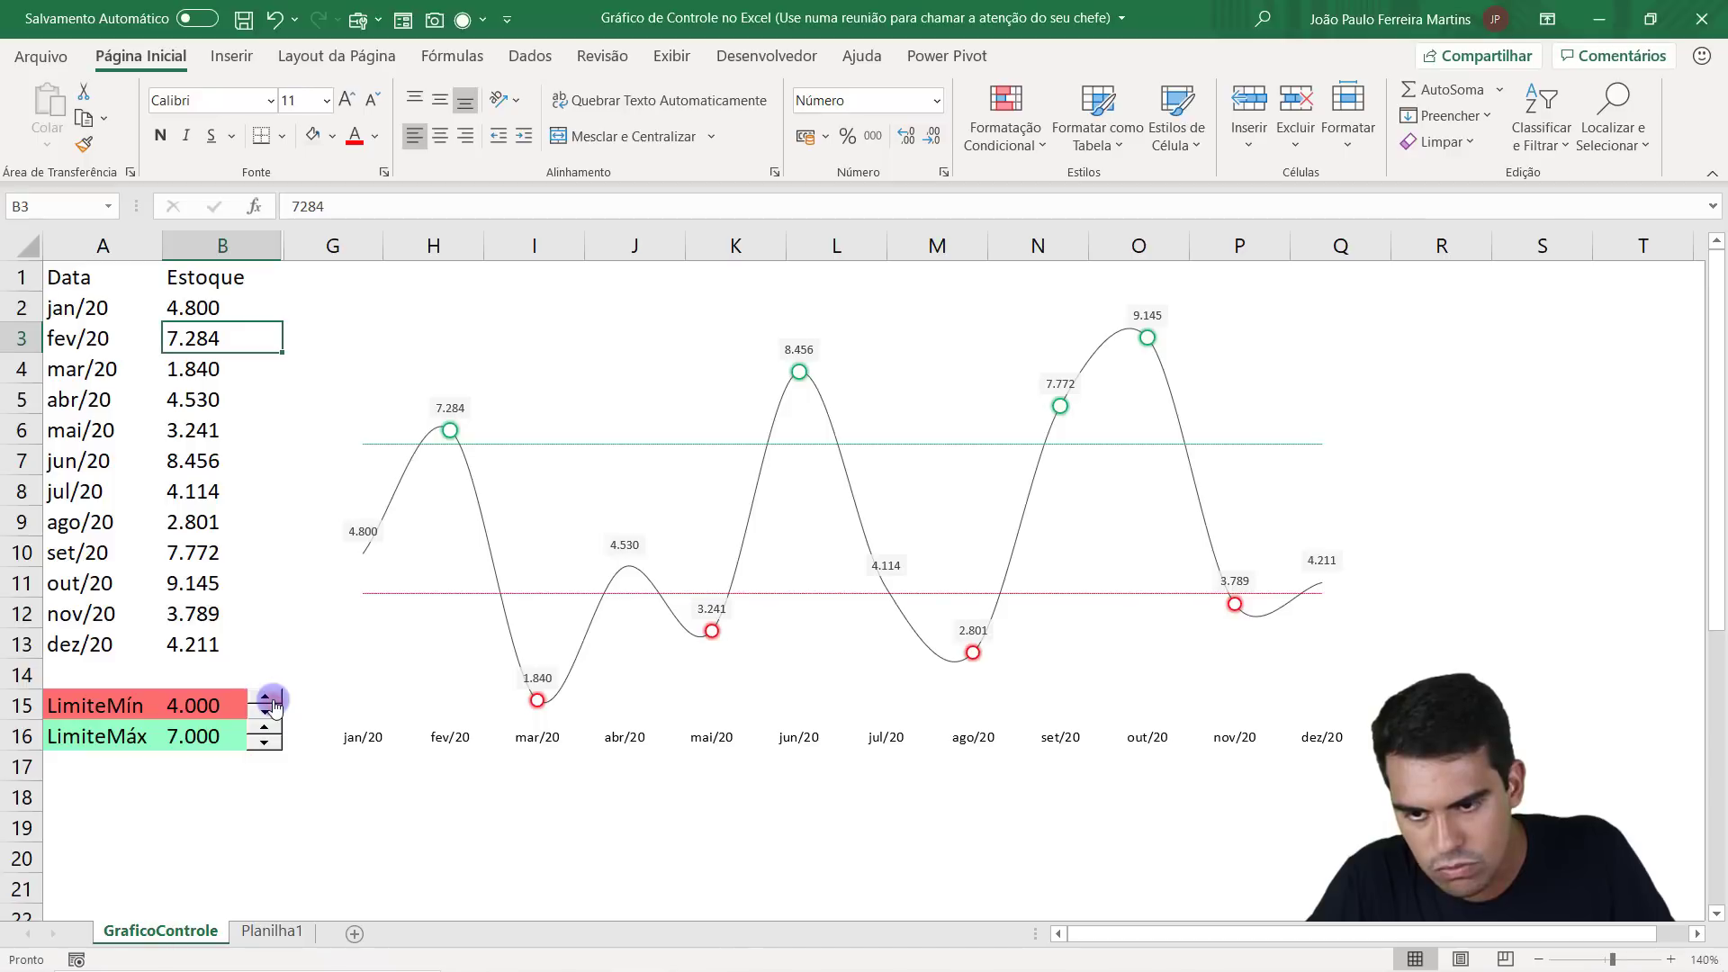
pyautogui.click(272, 702)
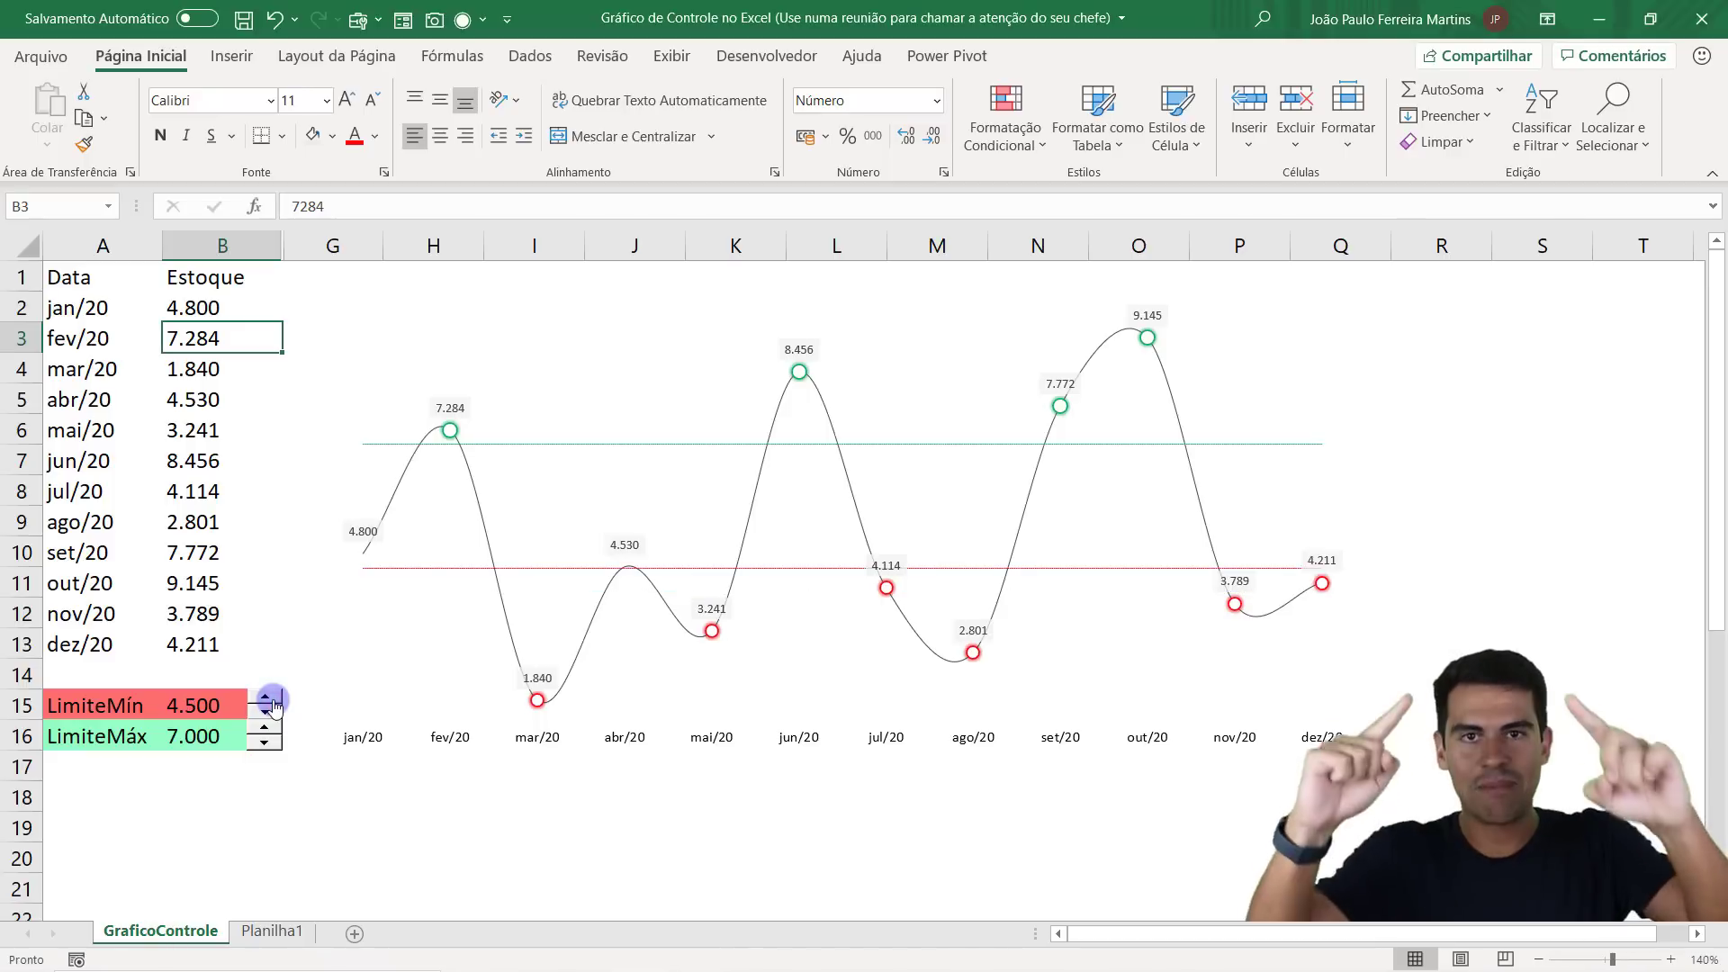